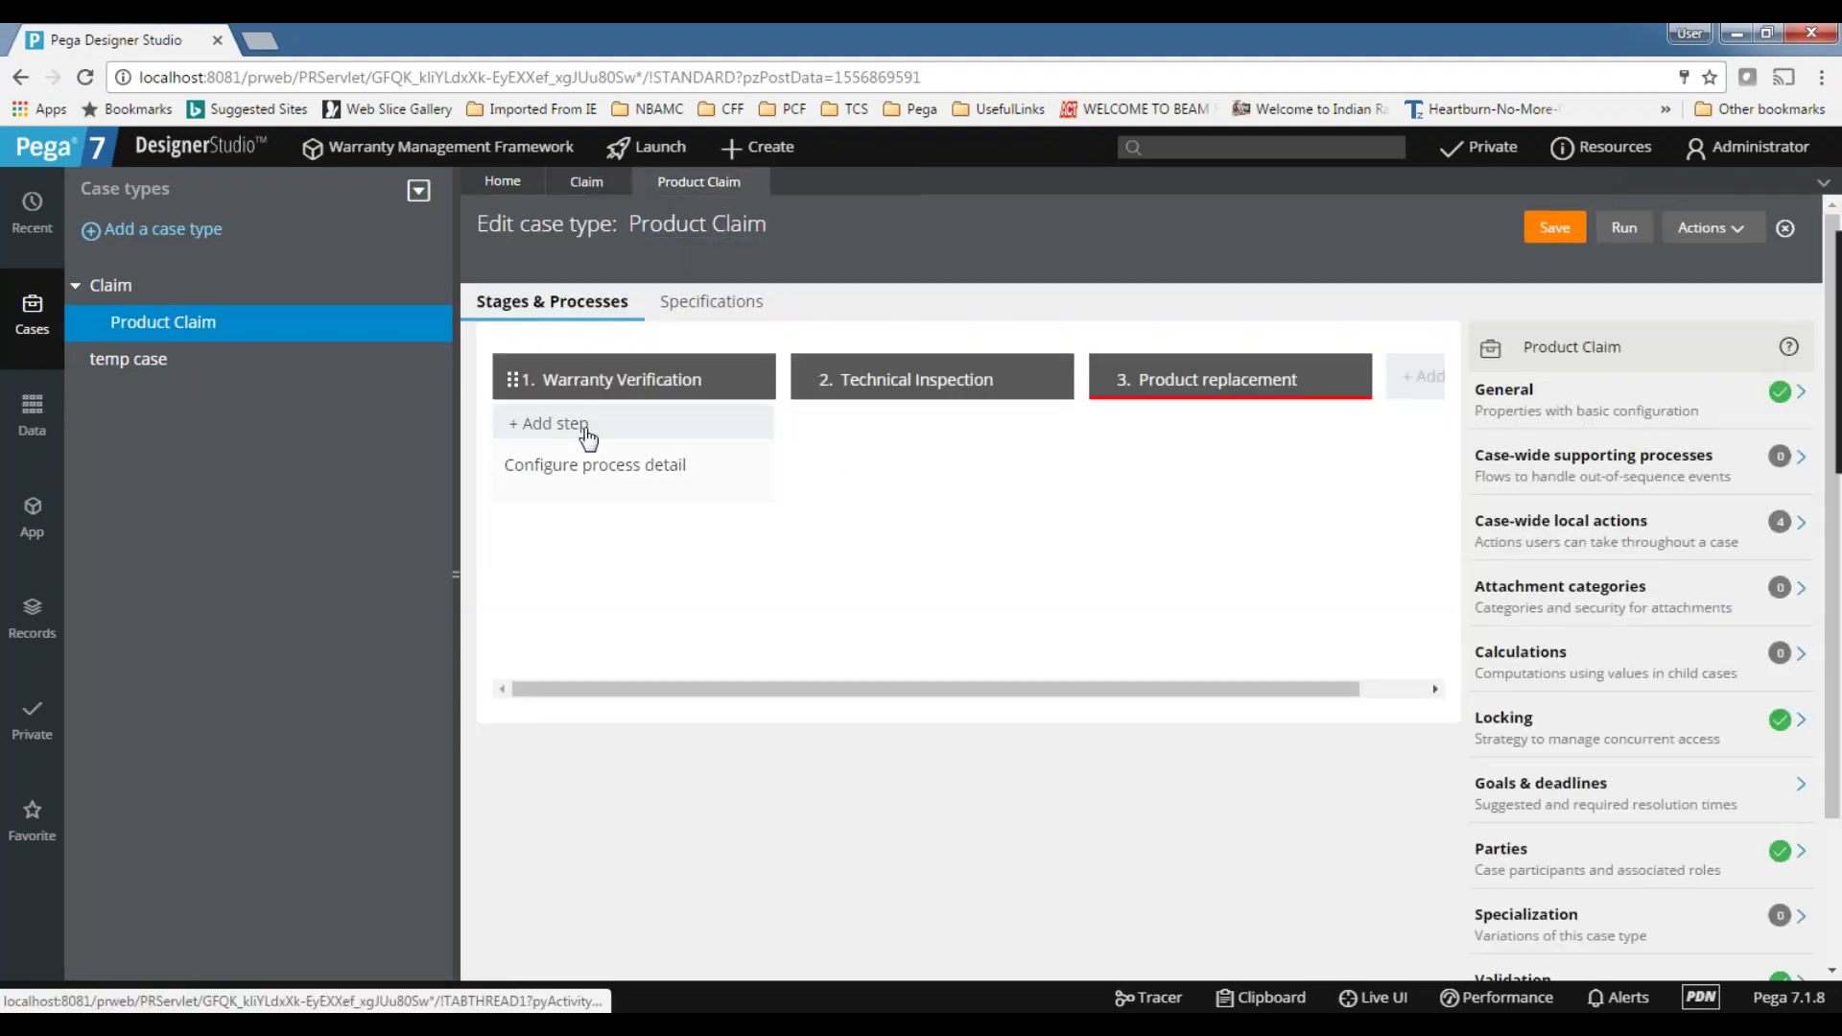
- Add a step named "Review Product info" to the Warranty Verification stage of the Product Claim case type
click(588, 427)
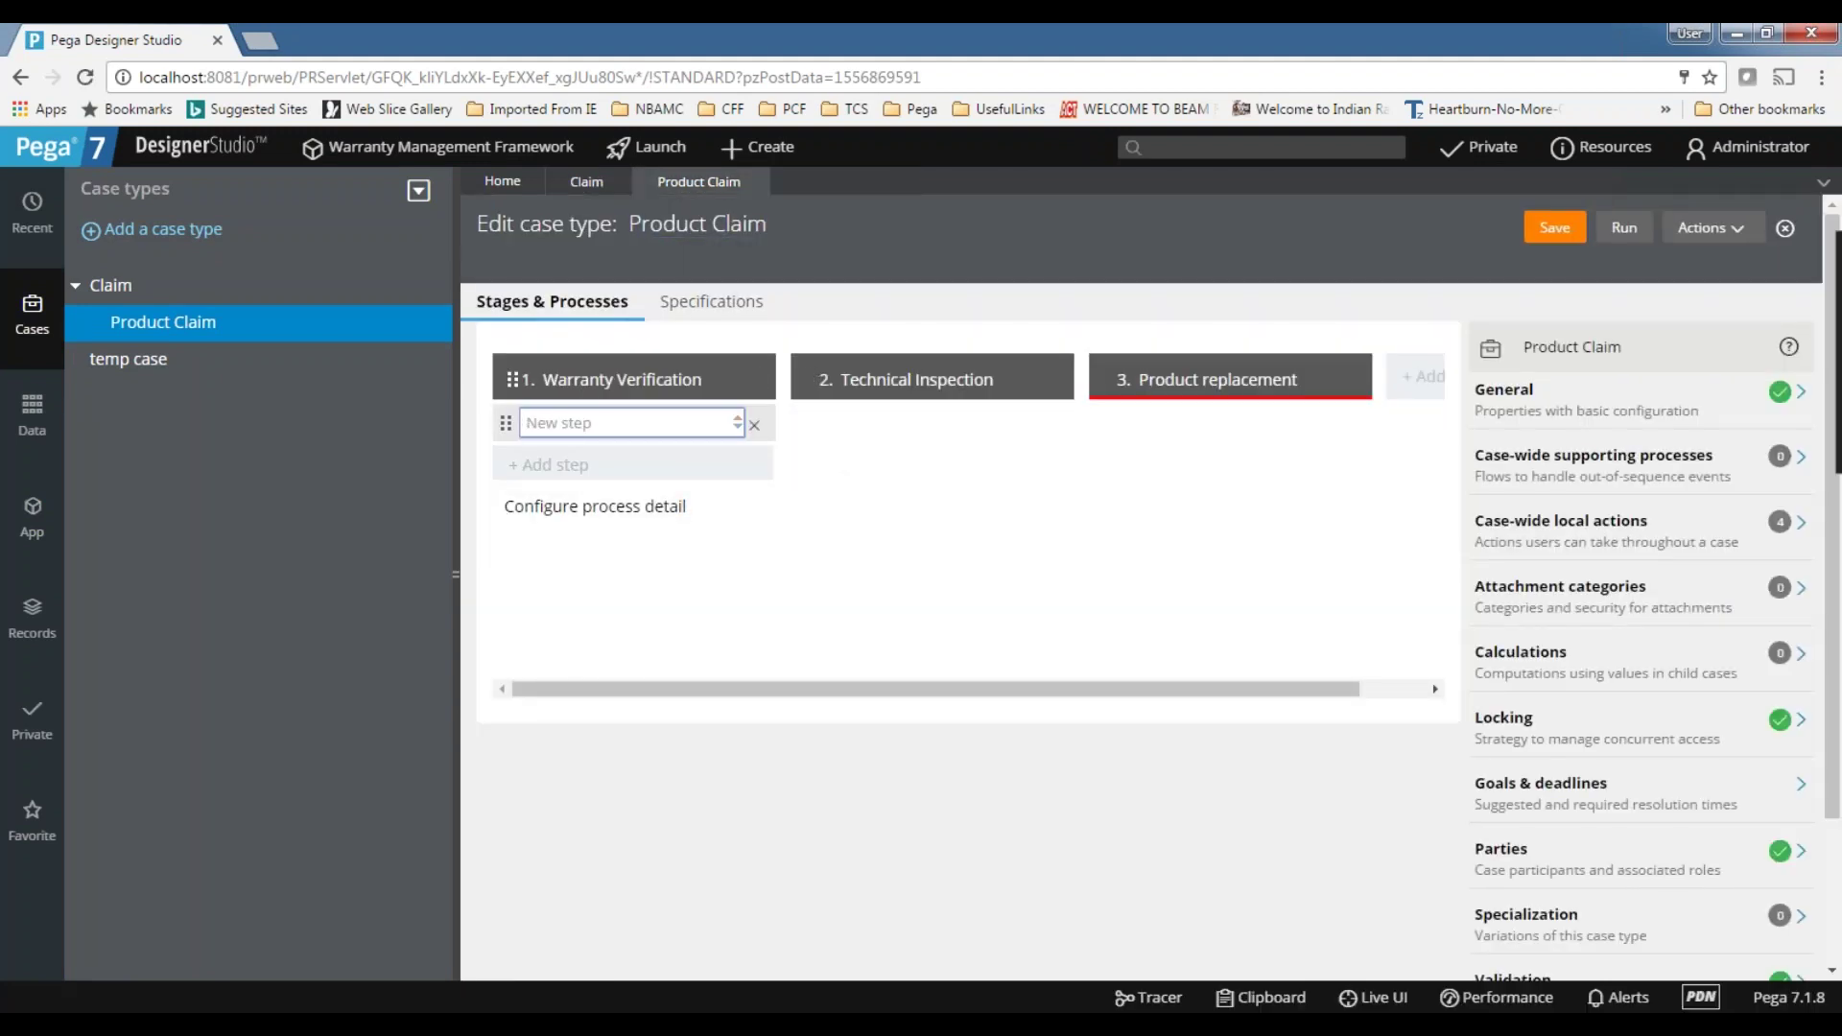
text(Review Product info)
click(577, 471)
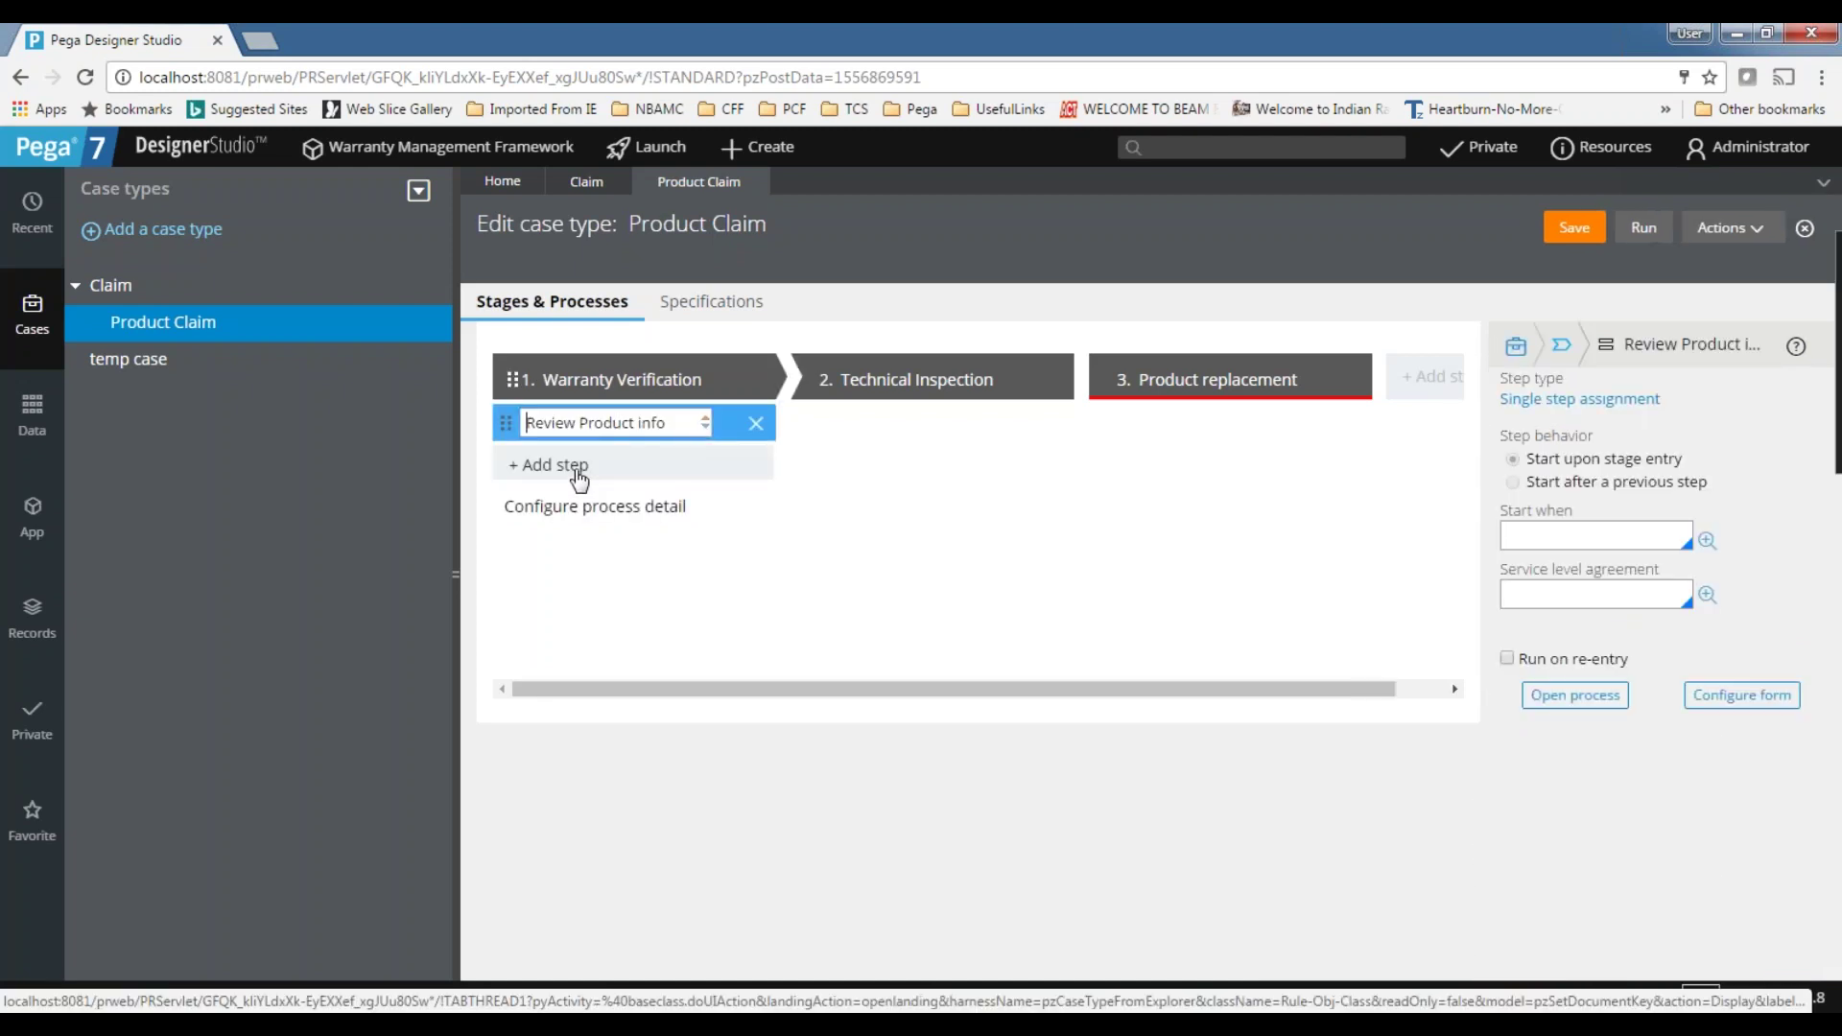
- Add a step named "Attach invoice" below Review Product info in the Warranty Verification stage
click(579, 471)
text(attach)
key(BackSpace)
key(BackSpace)
key(BackSpace)
key(BackSpace)
key(BackSpace)
text(Att)
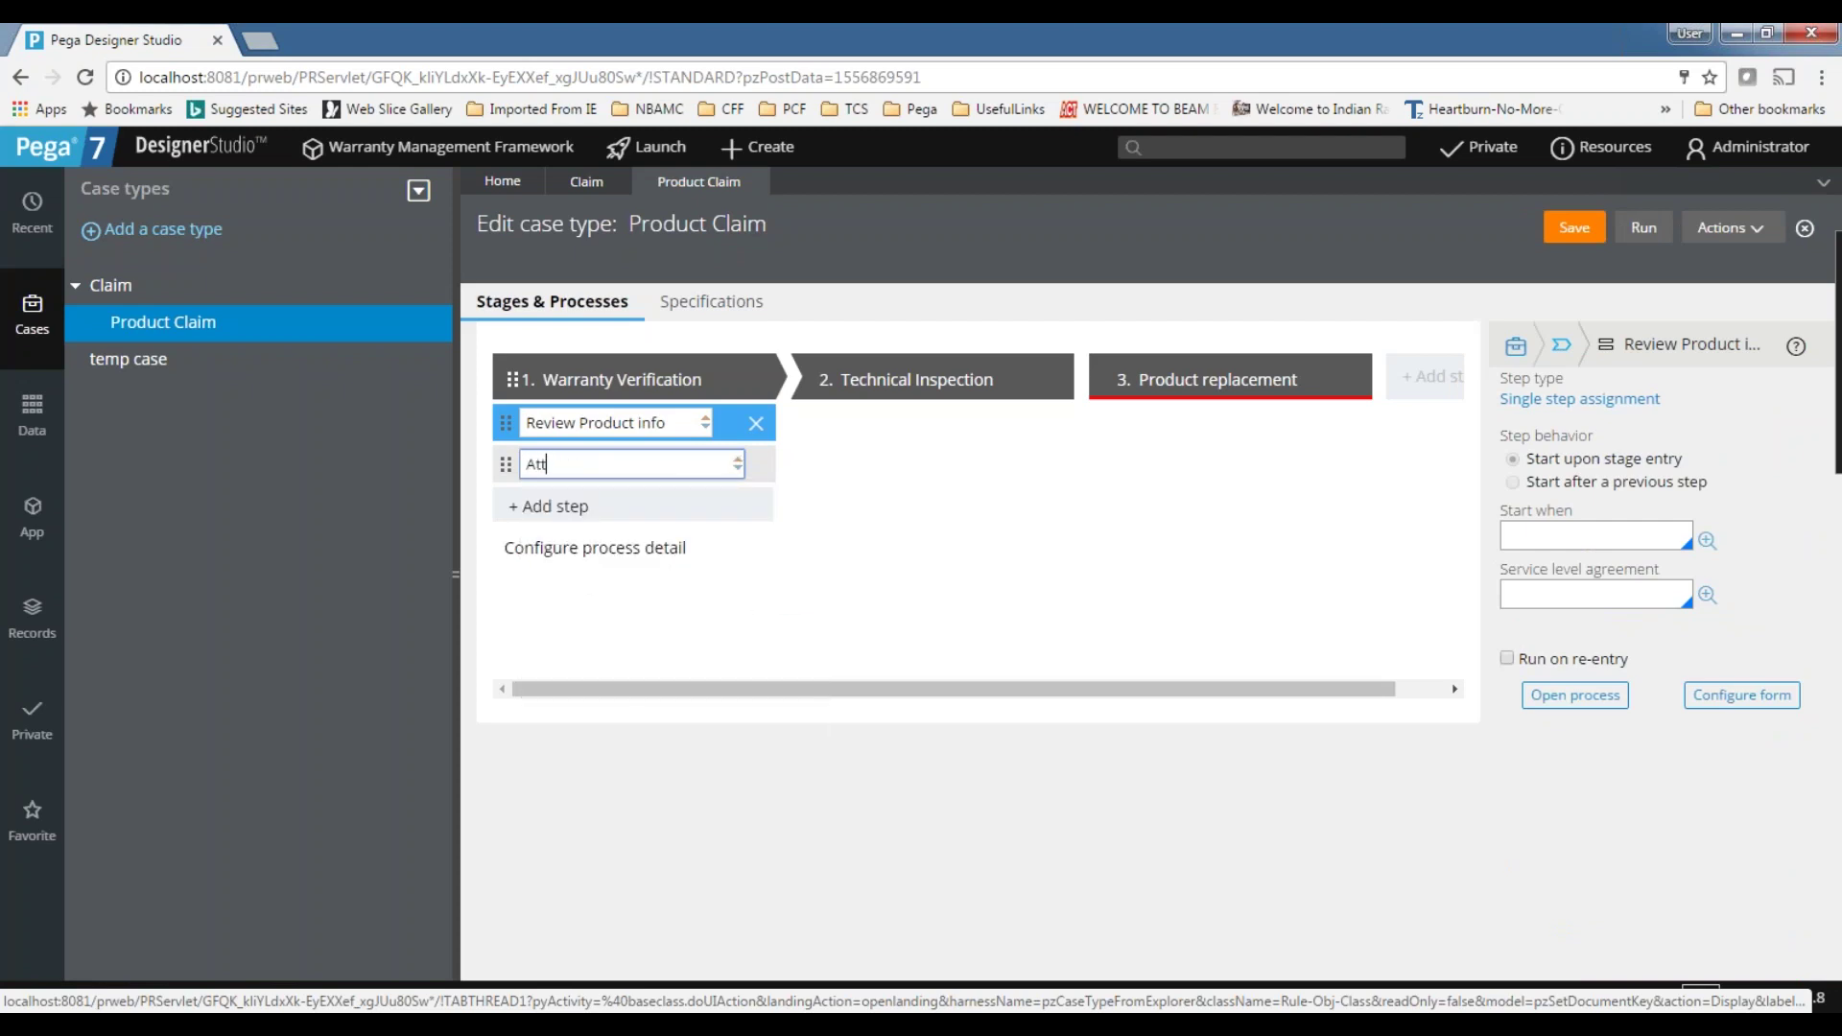
text(ach invoice)
click(576, 509)
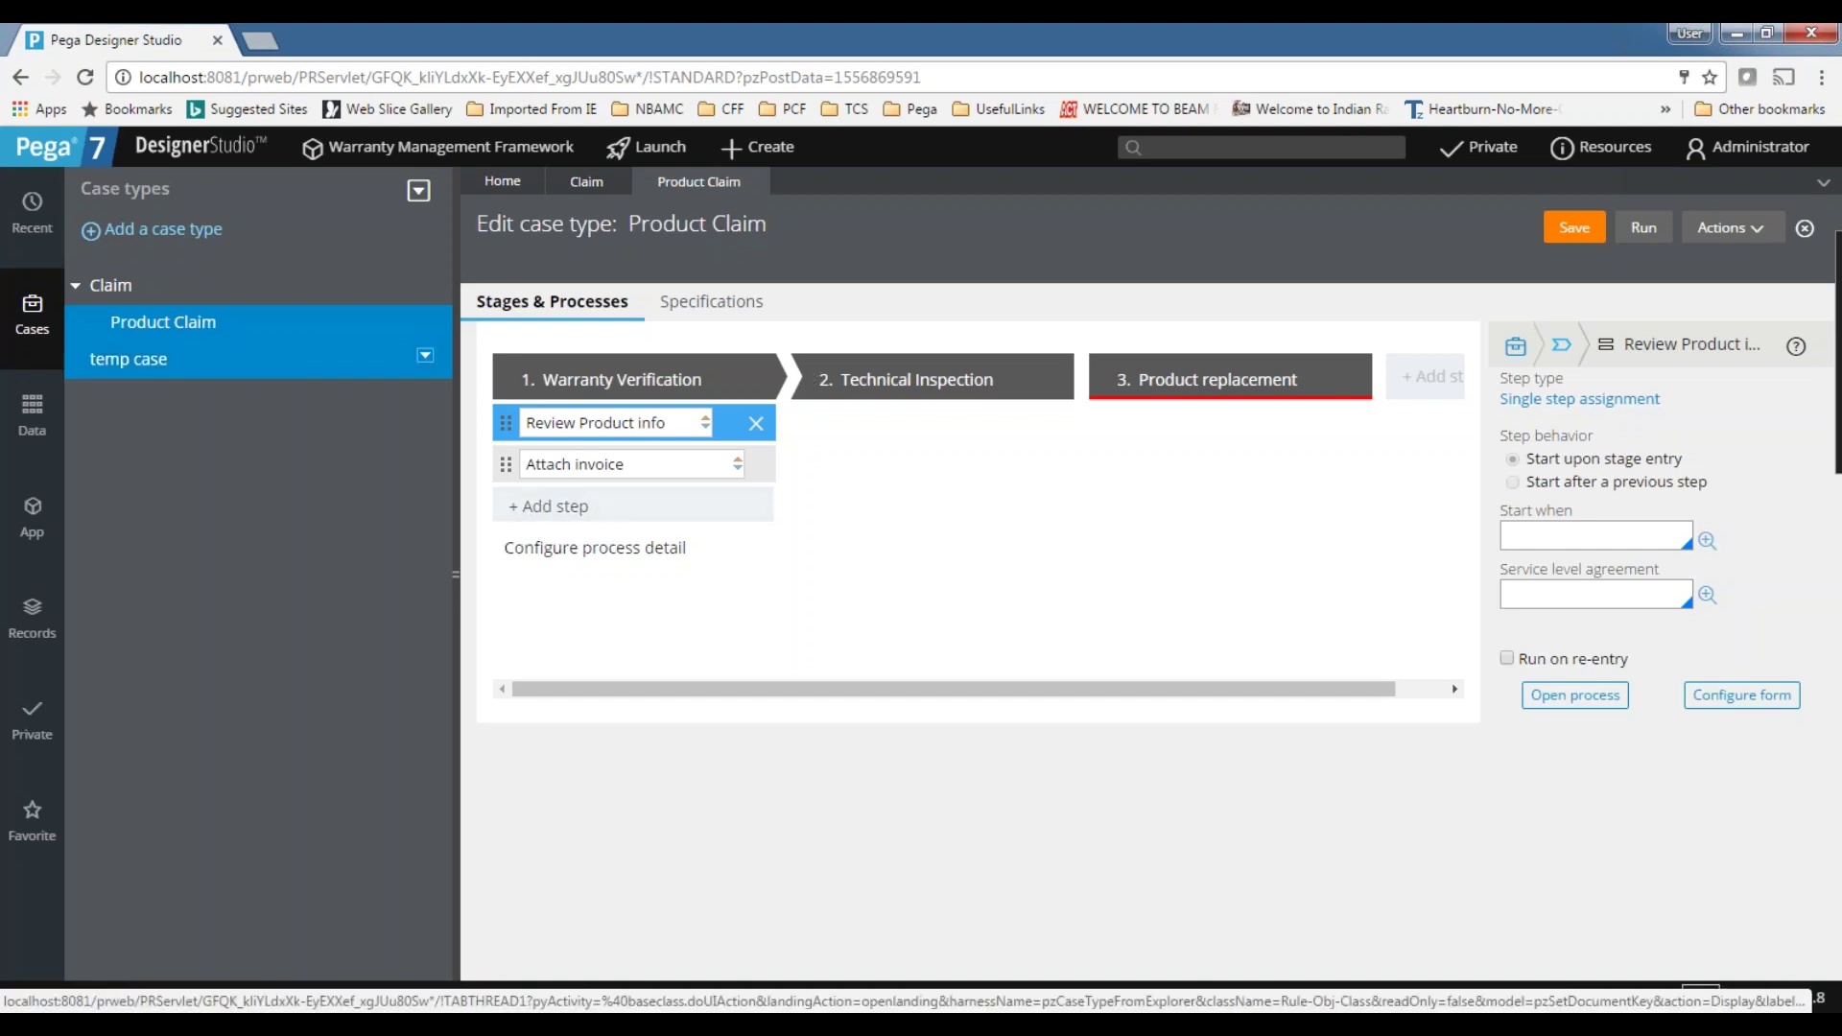
- Add the steps "Validate Warranty" and "Approve Warranty" to the Warranty Verification stage
click(577, 508)
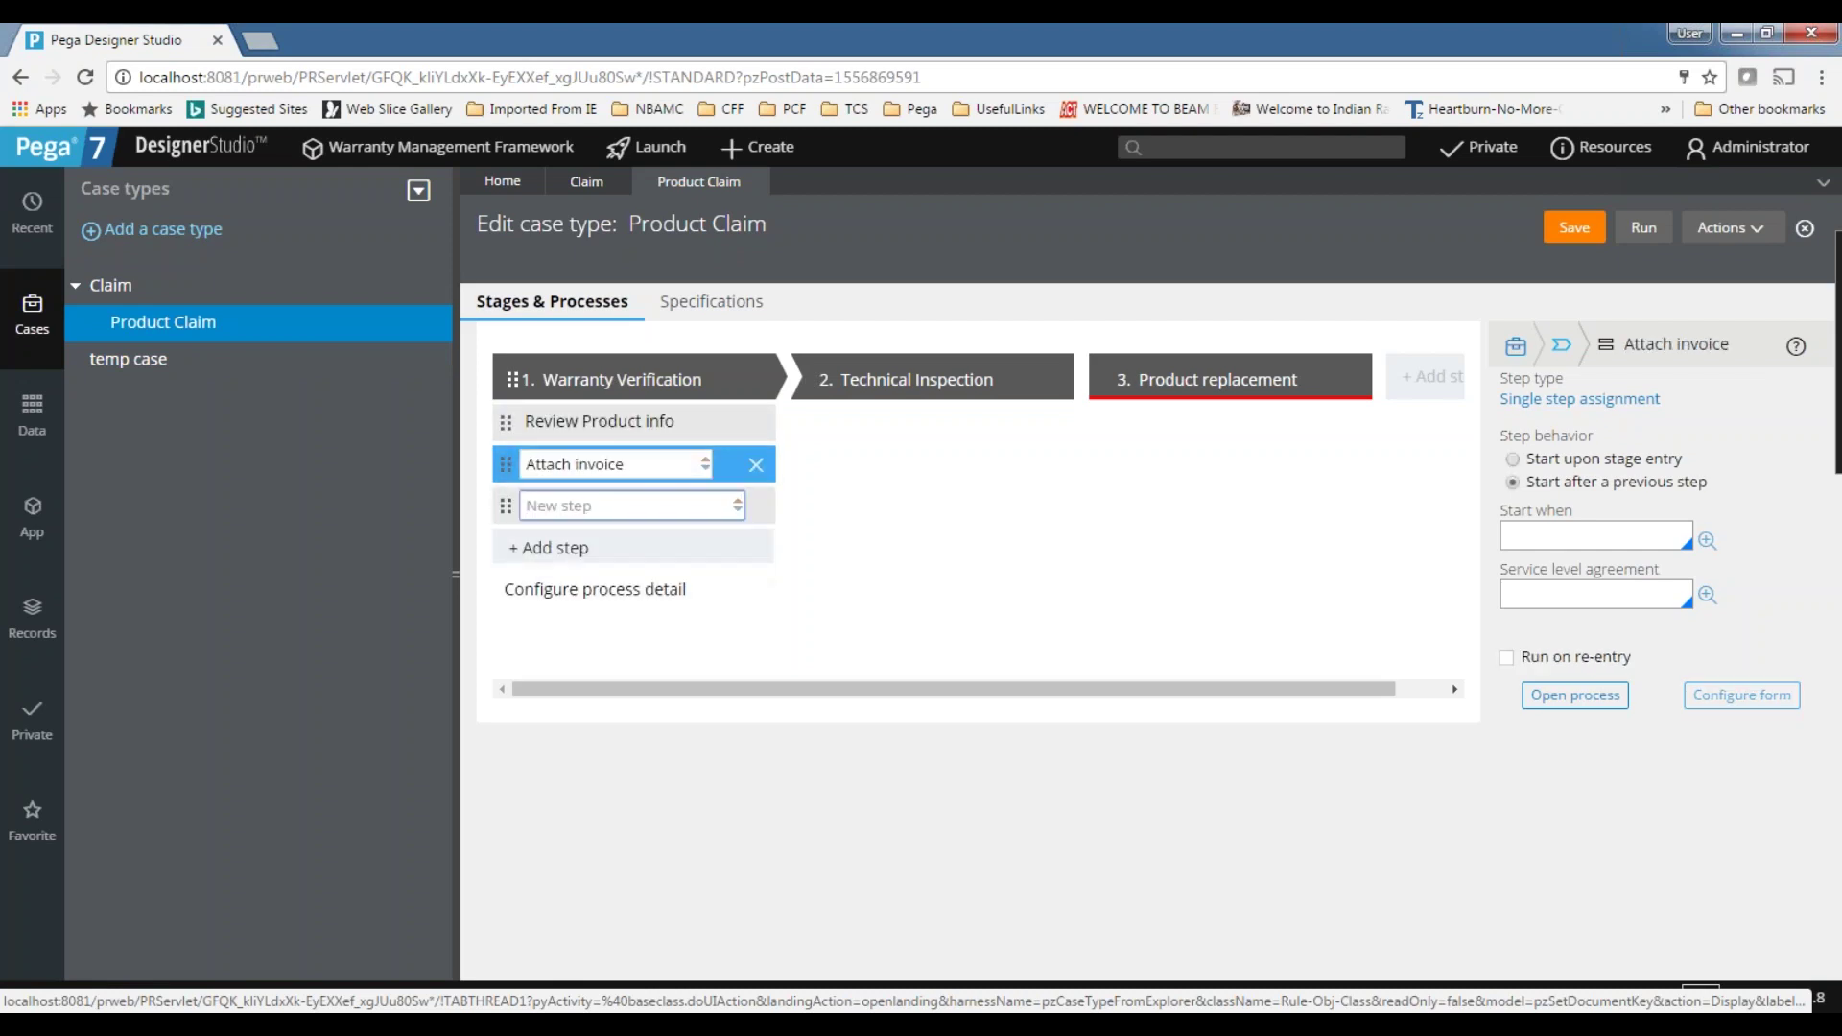
text(Validate Warranty)
click(567, 556)
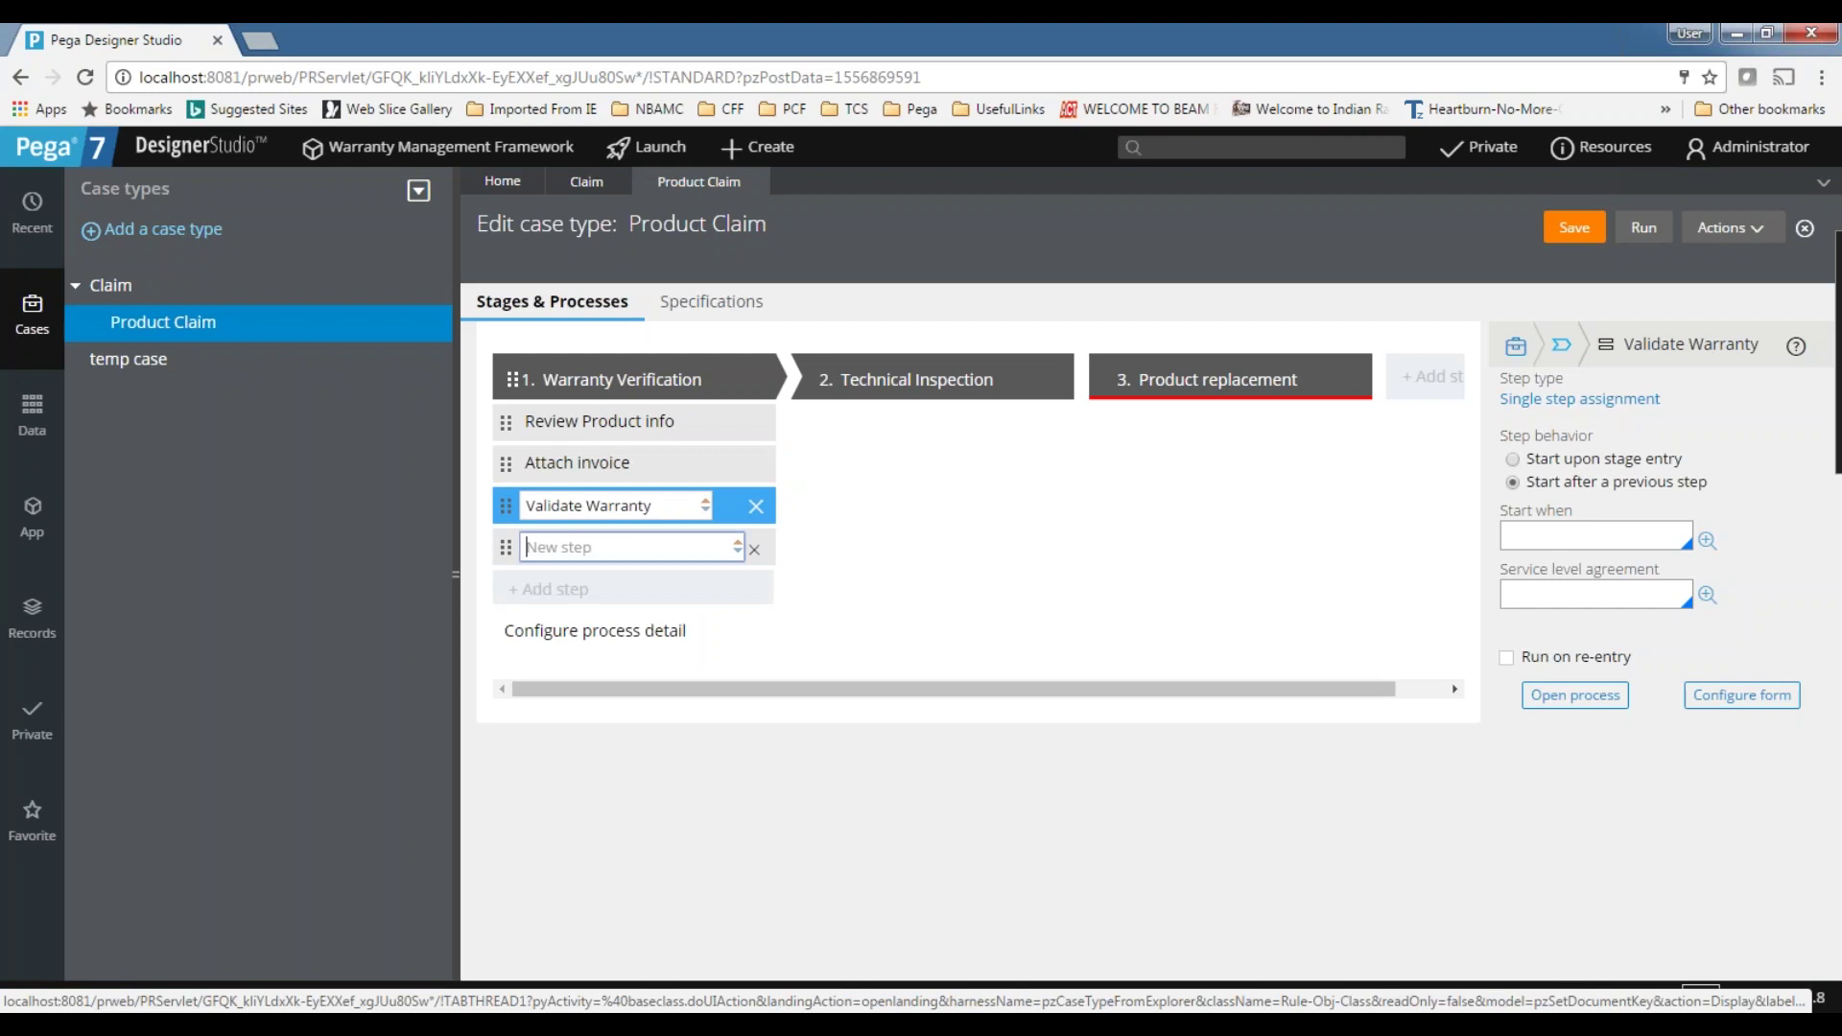
text(A)
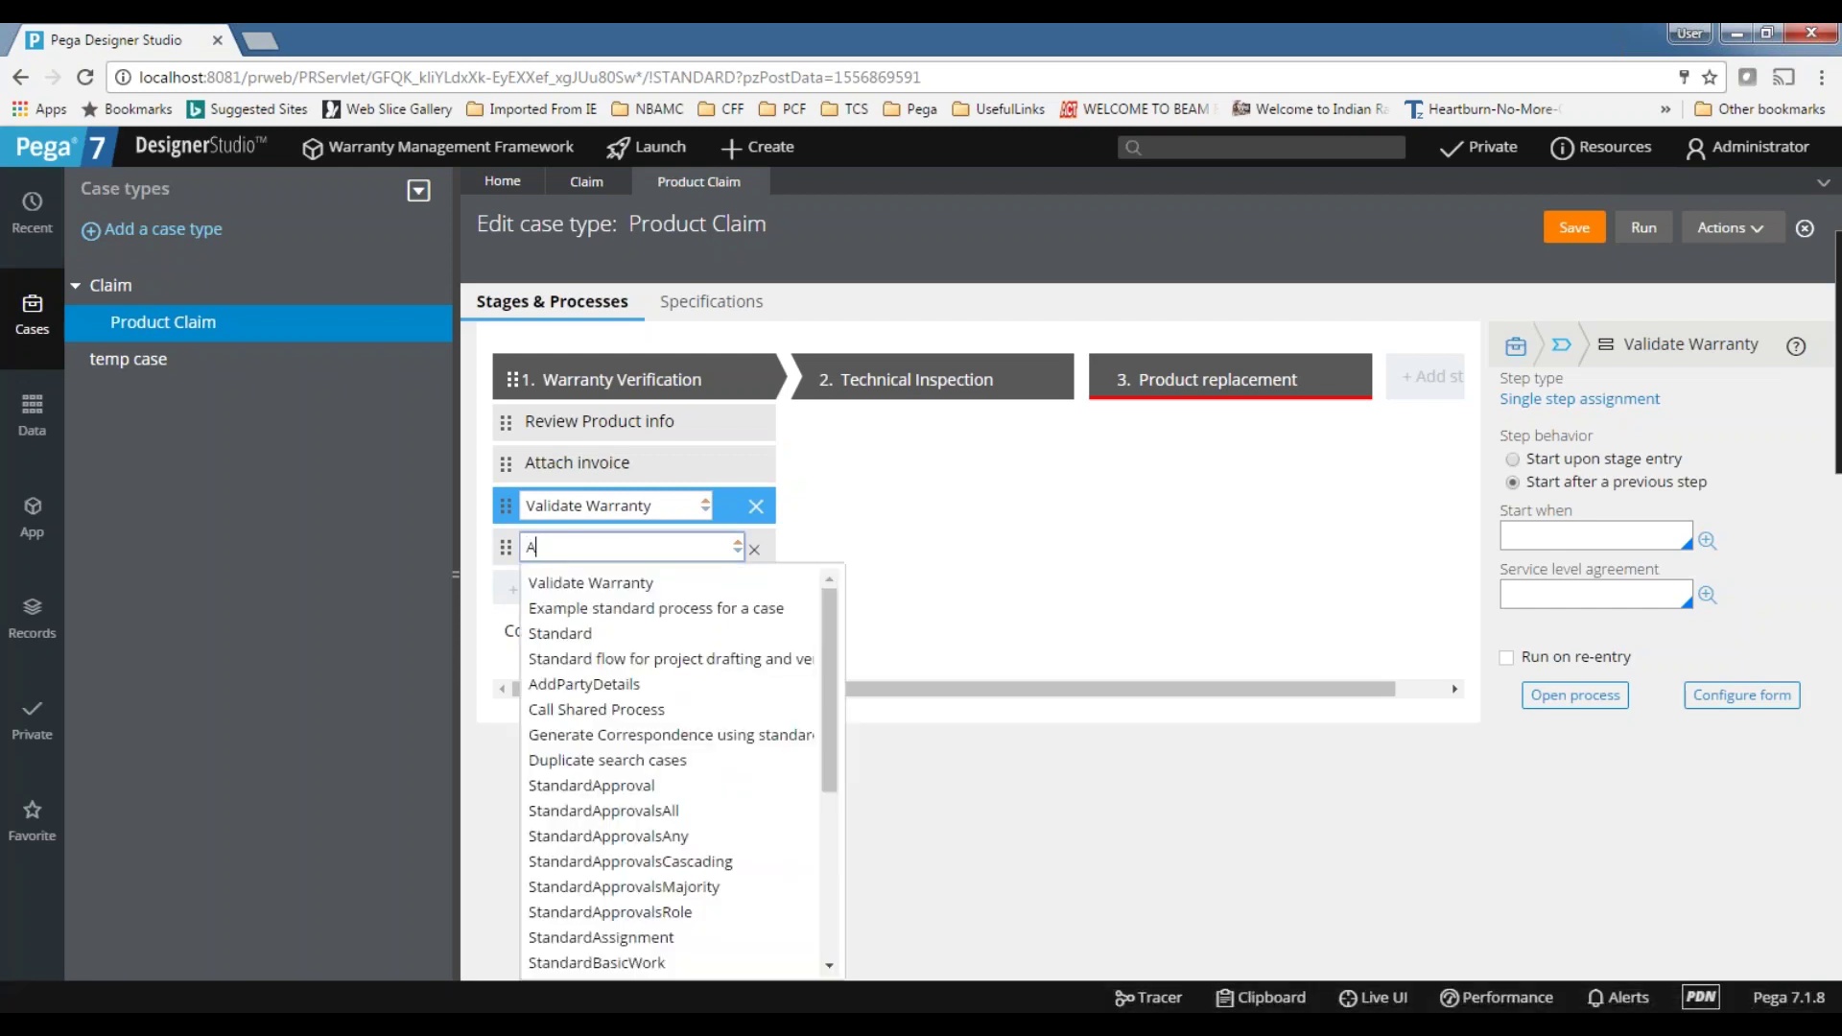
text(pprove Warranty)
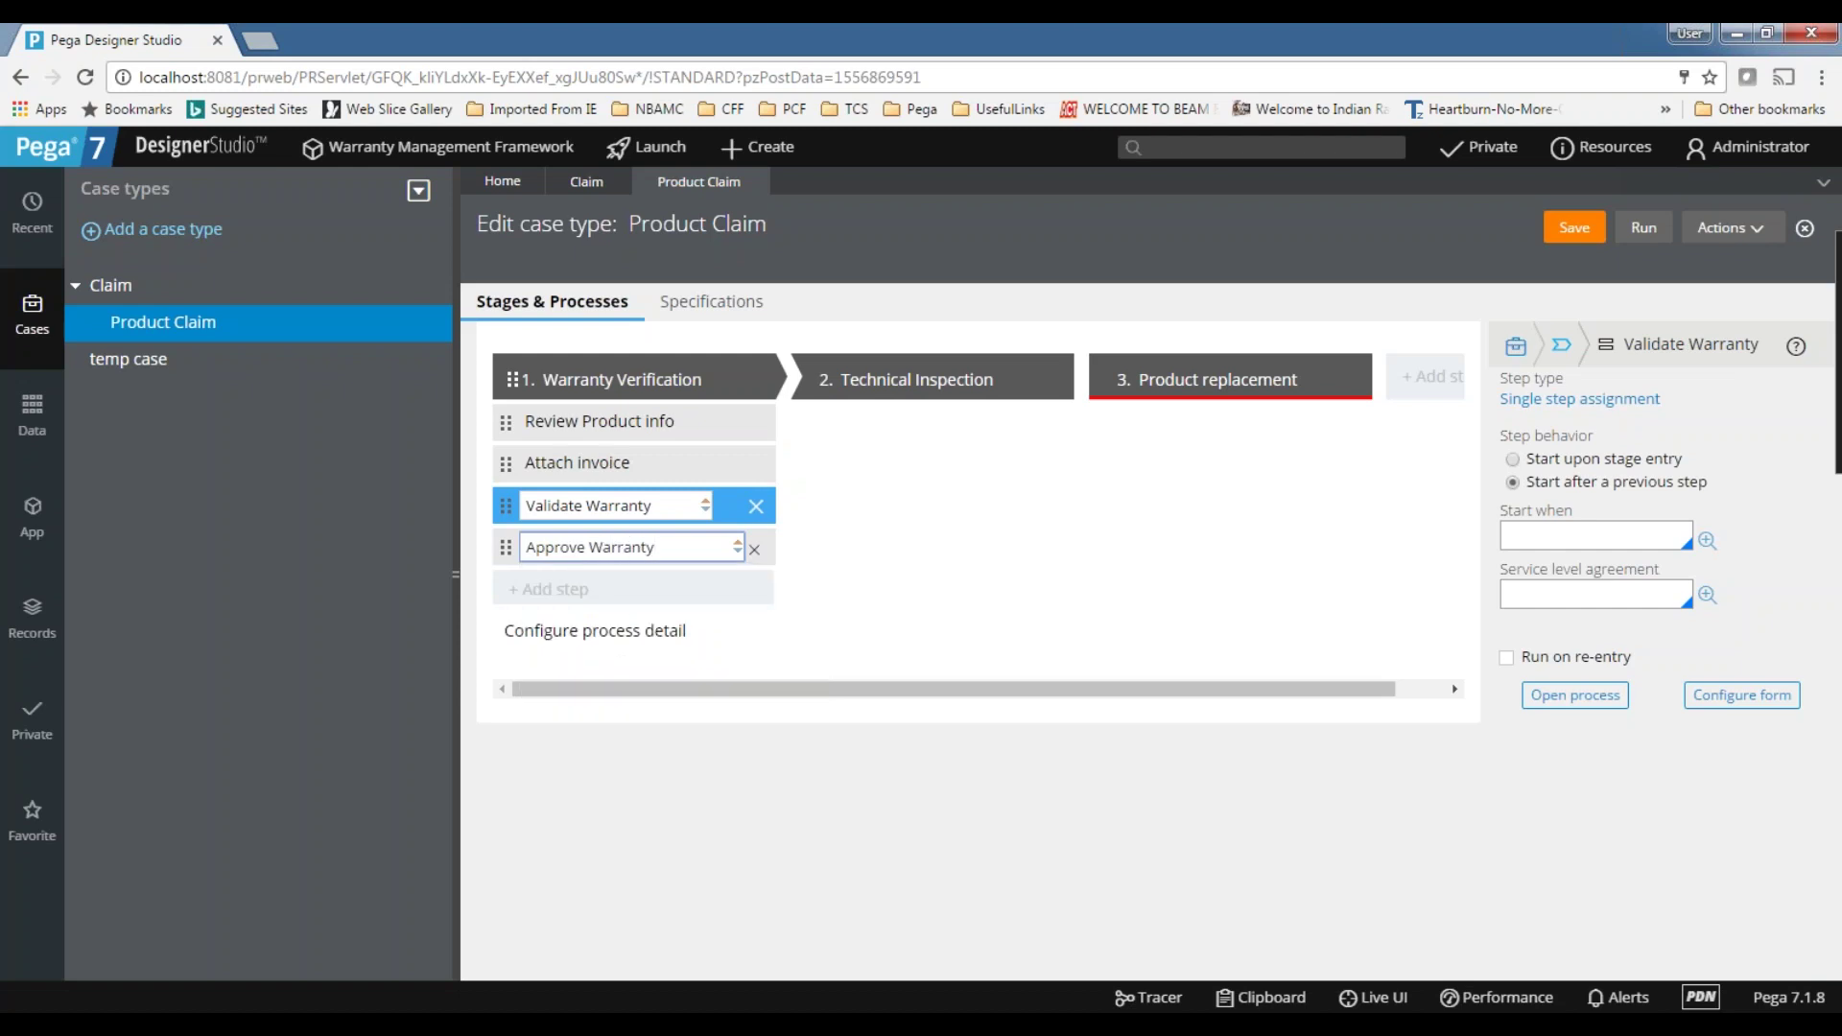
mouse_move(905, 428)
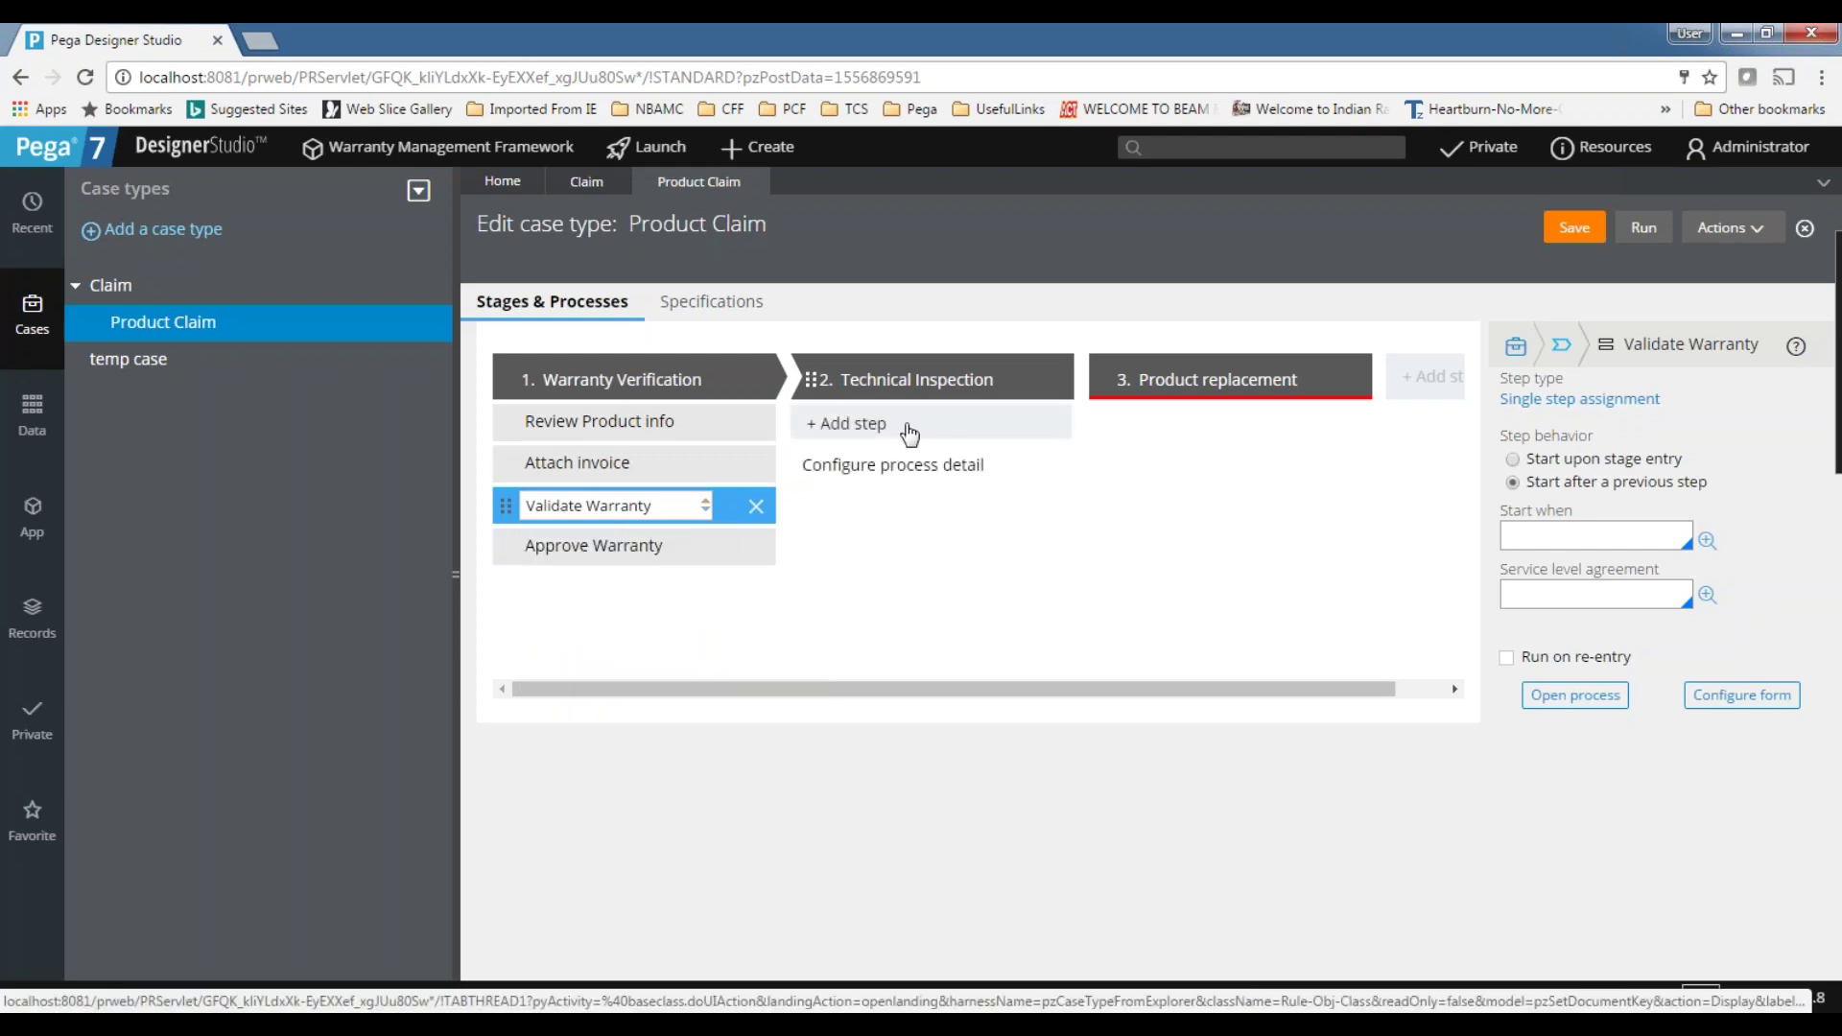
key(Tab)
- Add a first step named "Schedule Appointment" to the Technical Inspection stage
click(907, 431)
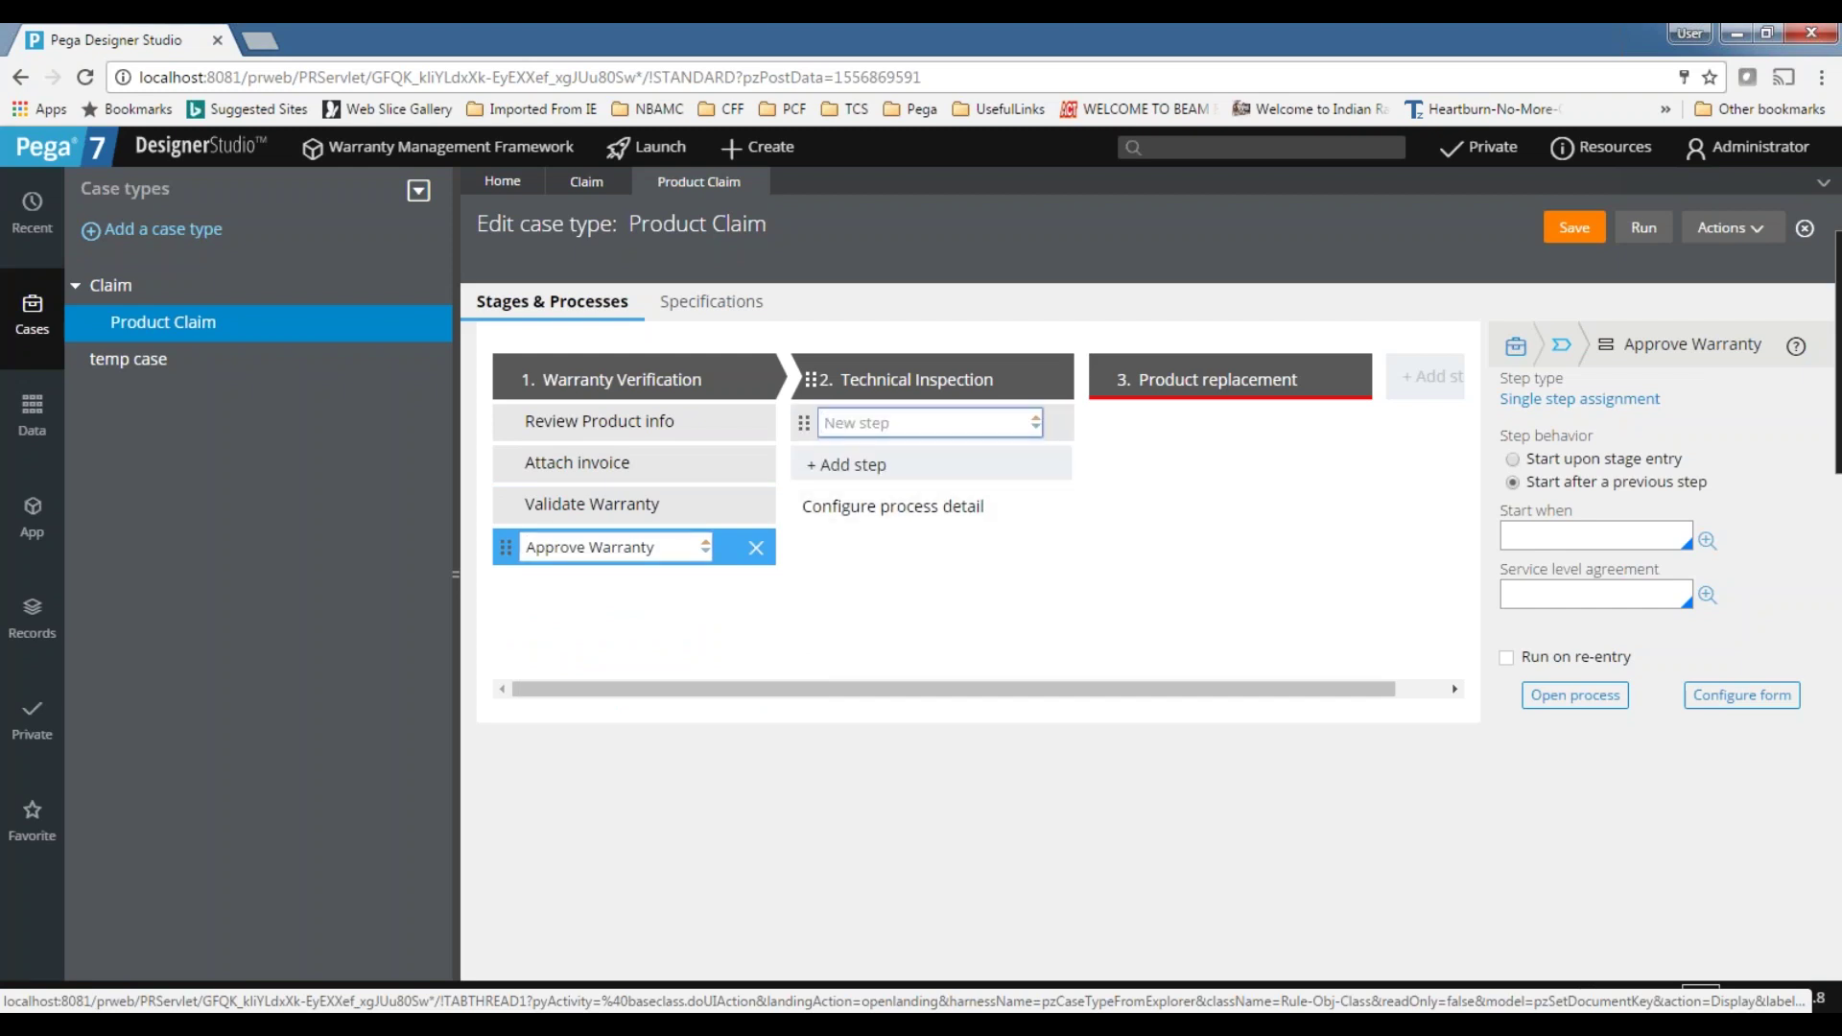
text(Schedu)
text(le the)
key(BackSpace)
key(BackSpace)
text(Appointment)
click(911, 474)
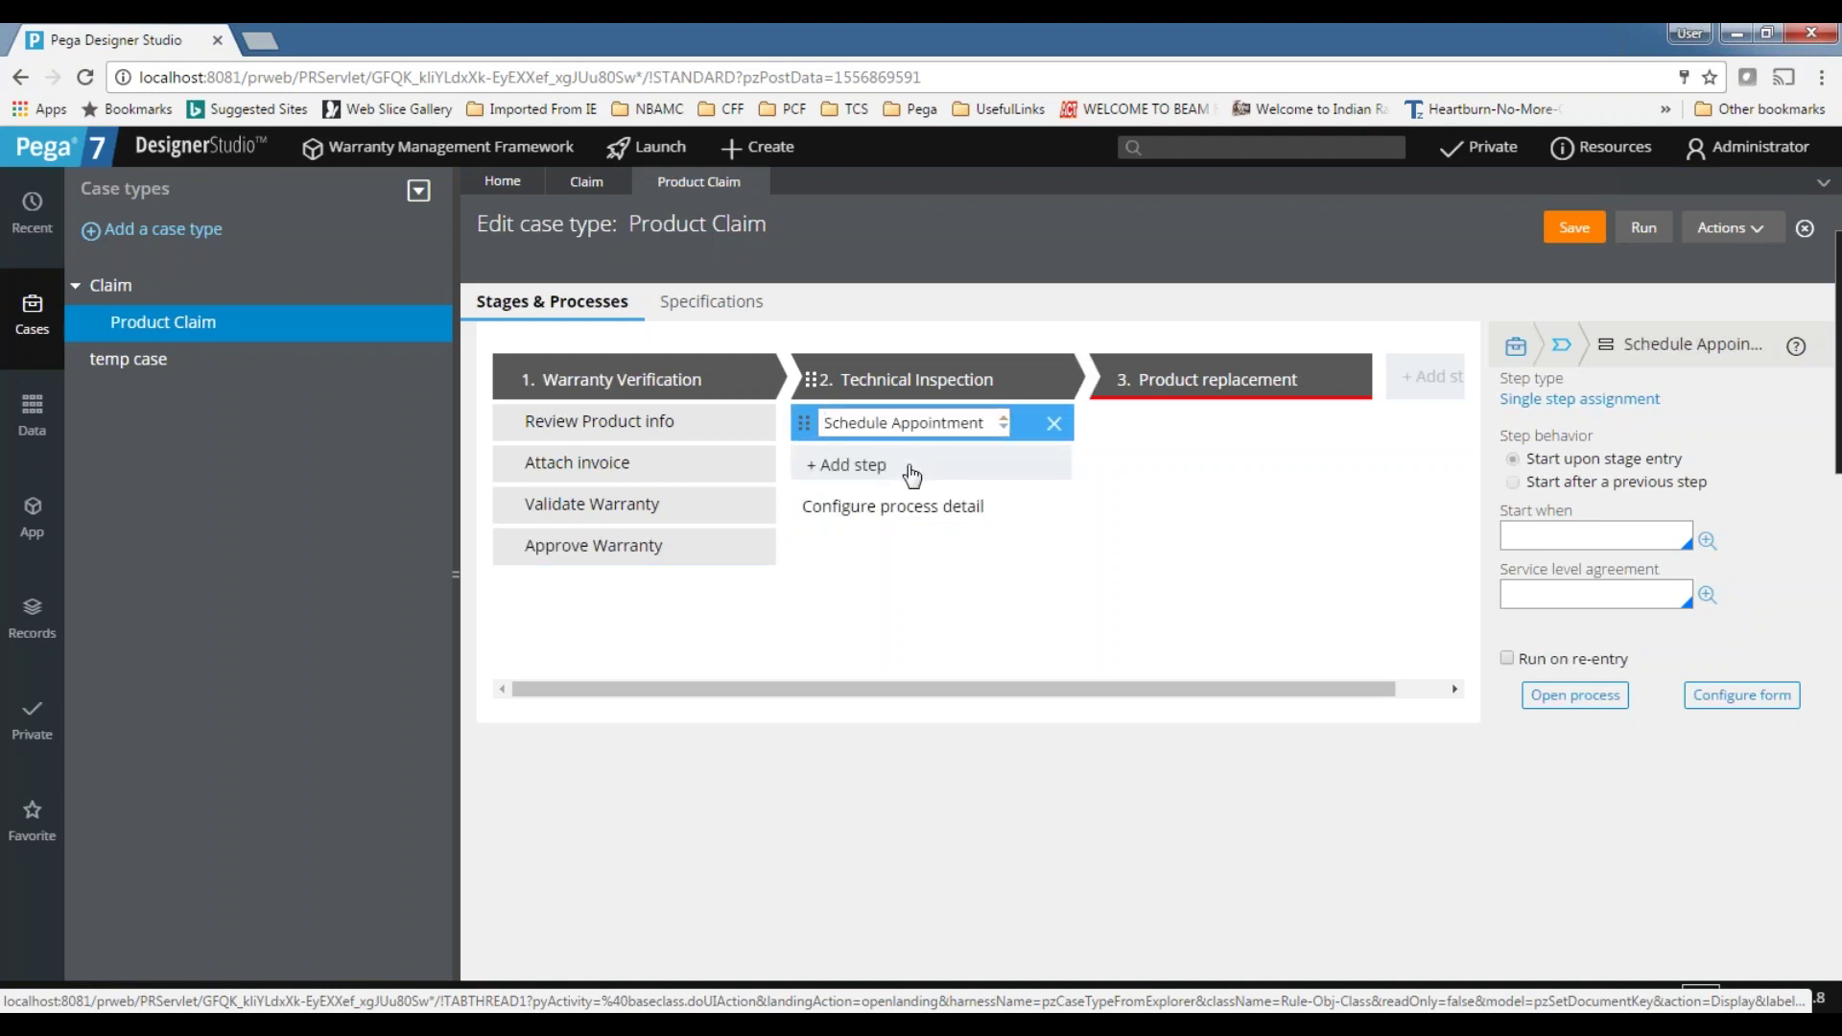
- Add the steps "Wait for Appointment" and "Process Feedback" below Schedule Appointment in the Technical Inspection stage
click(864, 468)
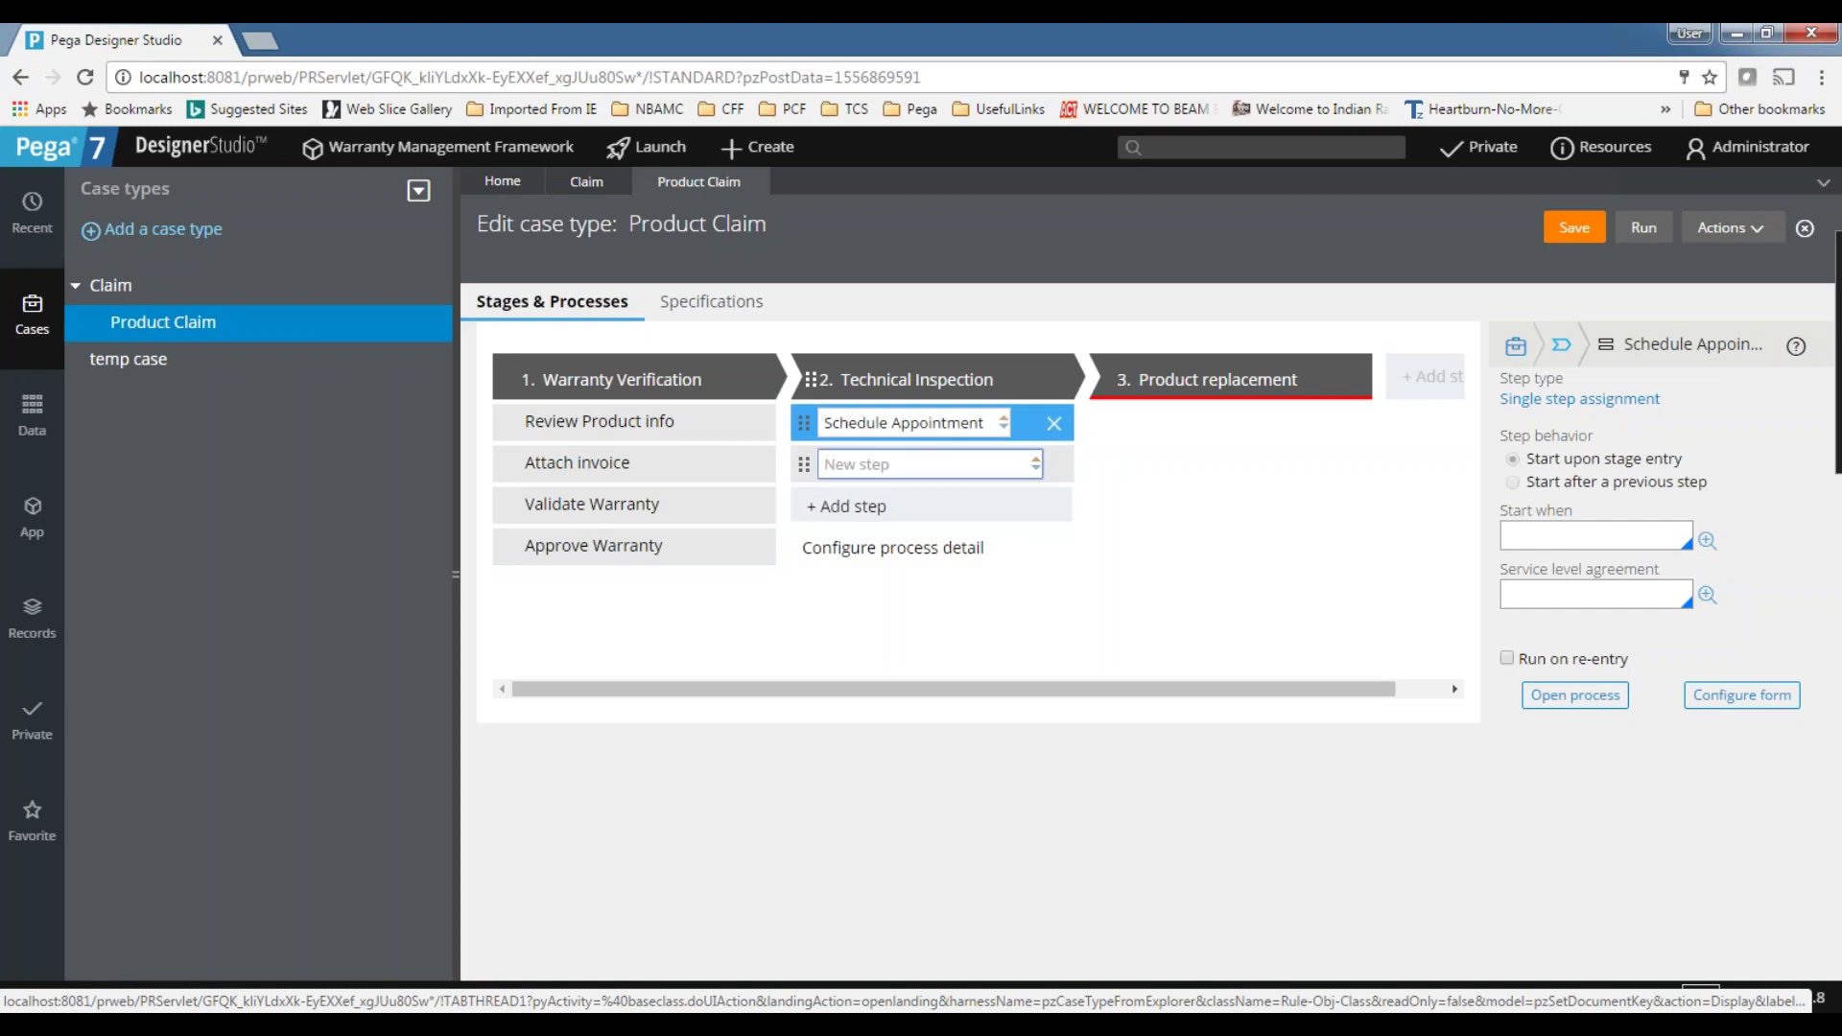
text(Wait for)
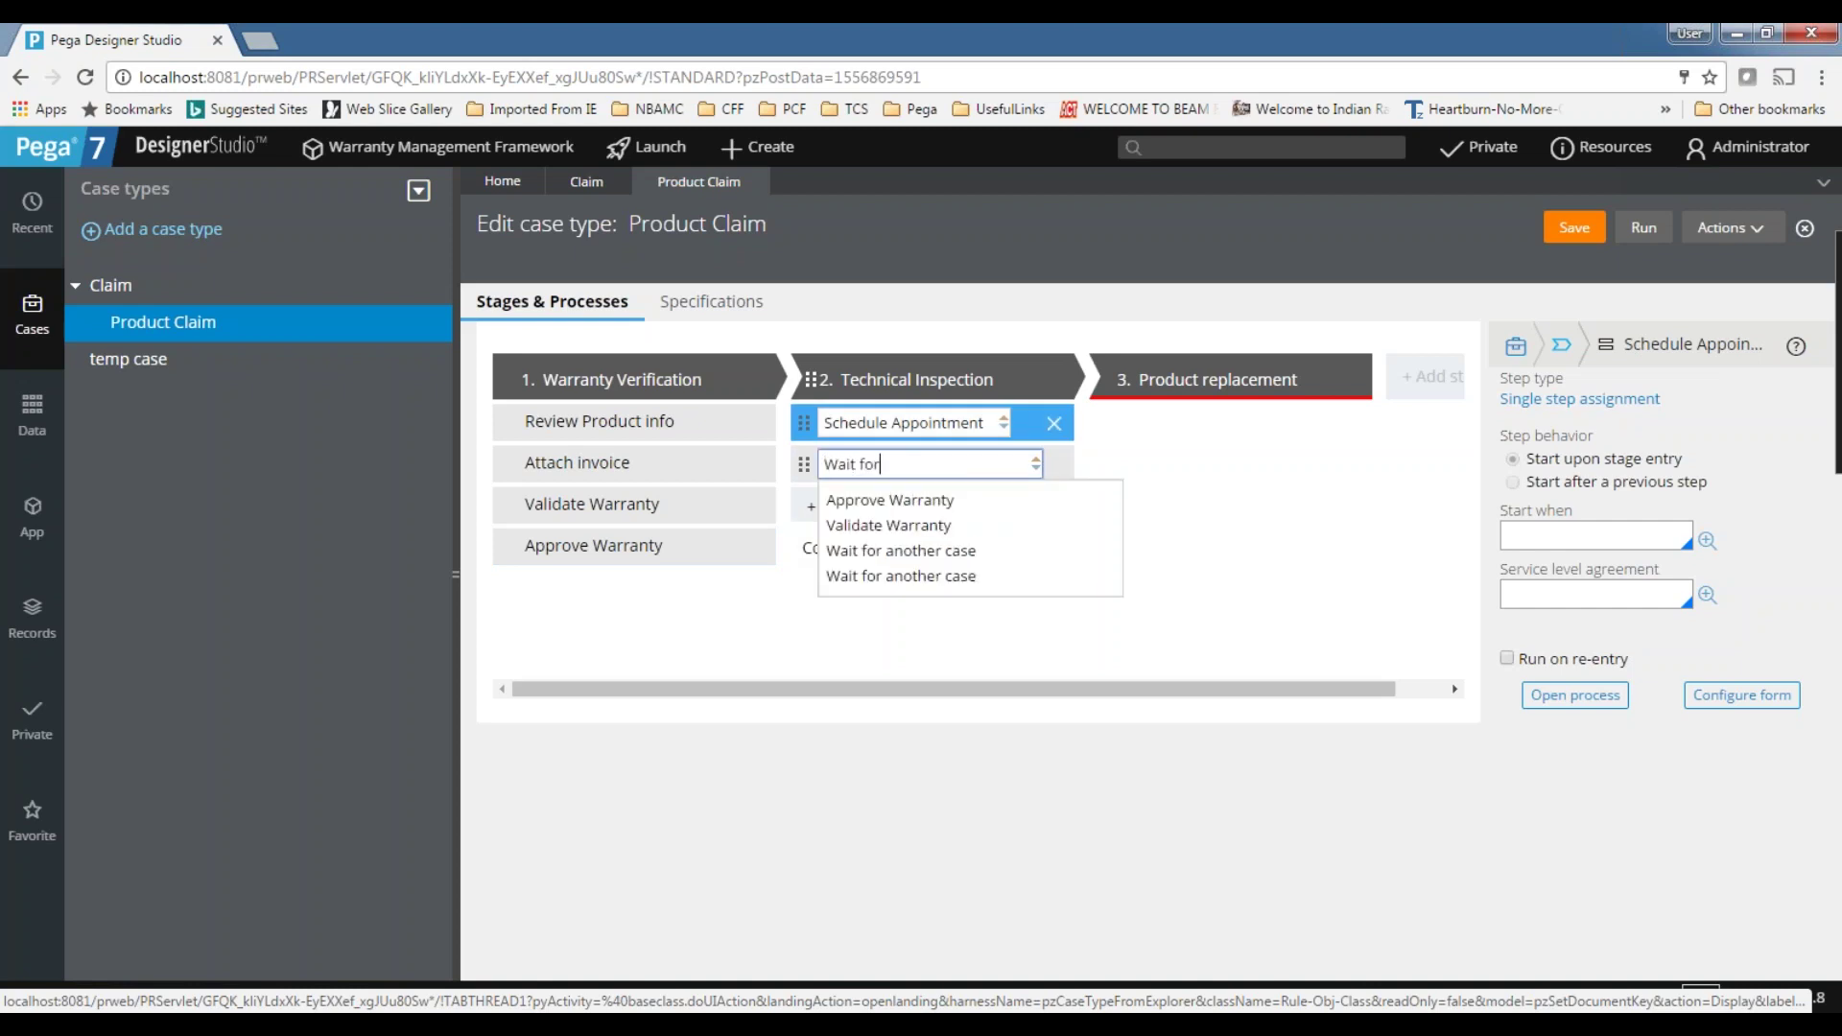
text( Appoi)
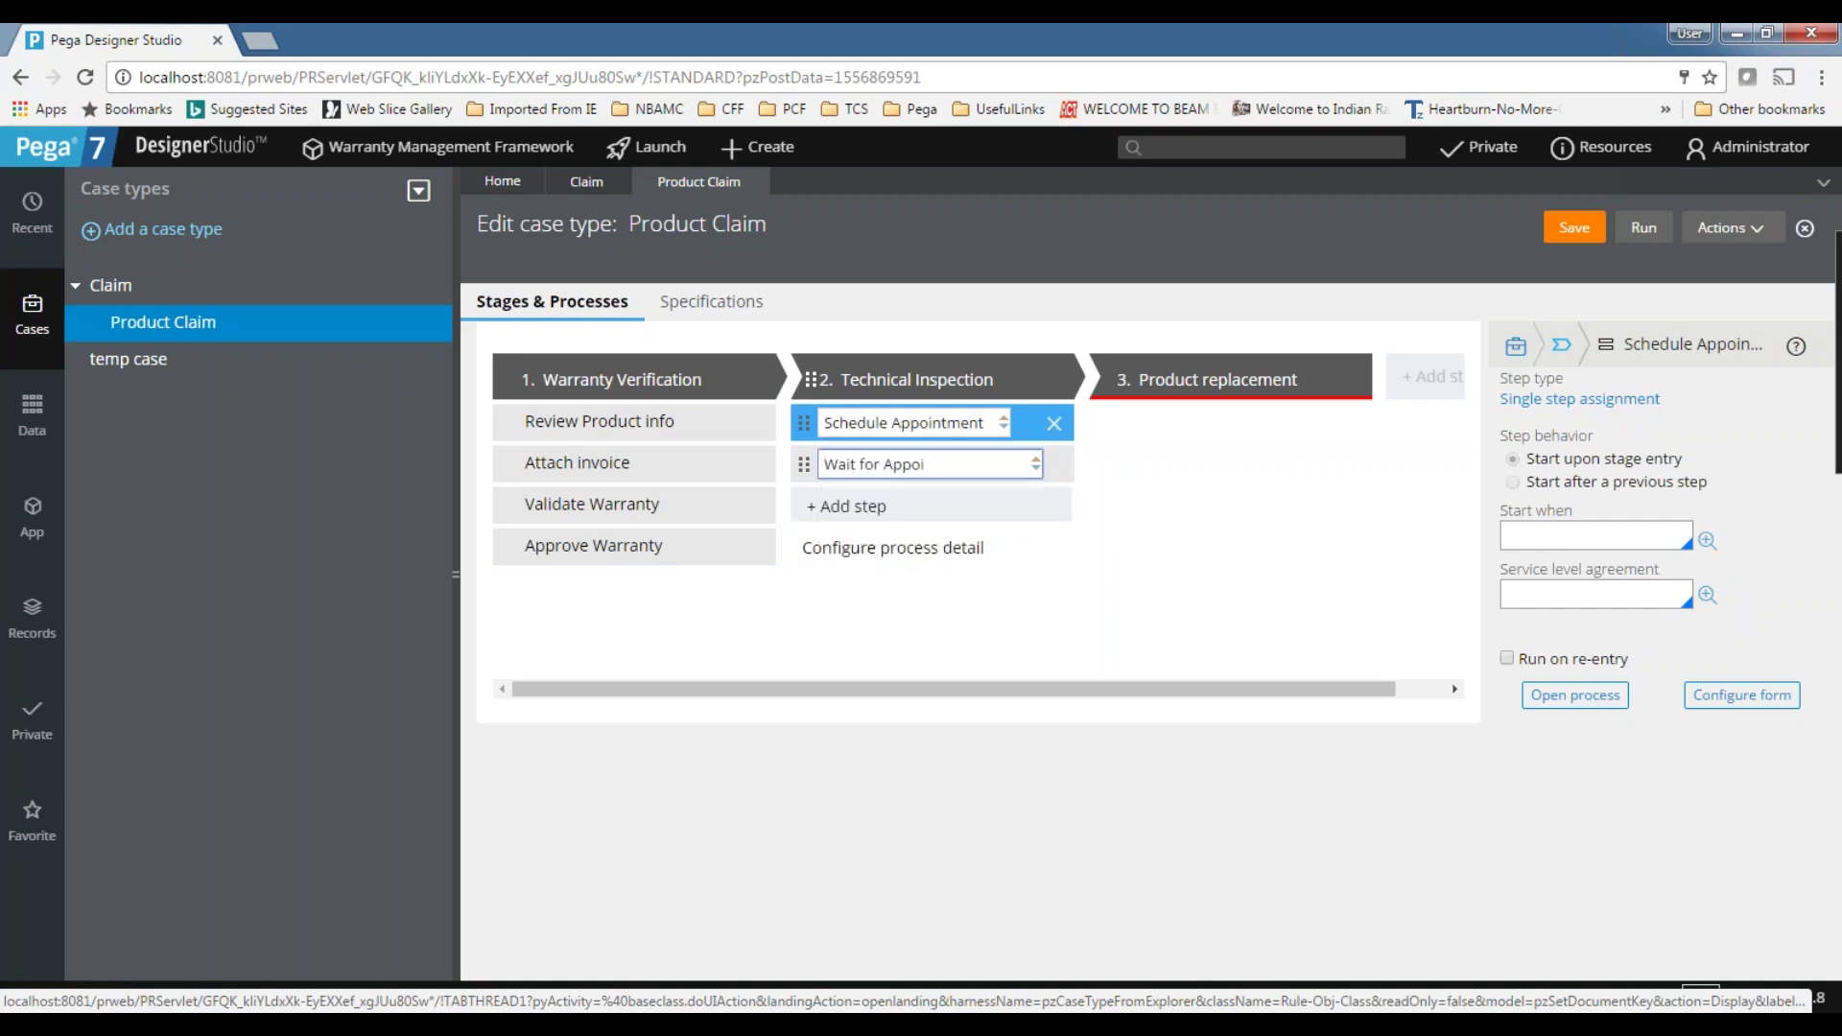
text(ntment)
click(863, 519)
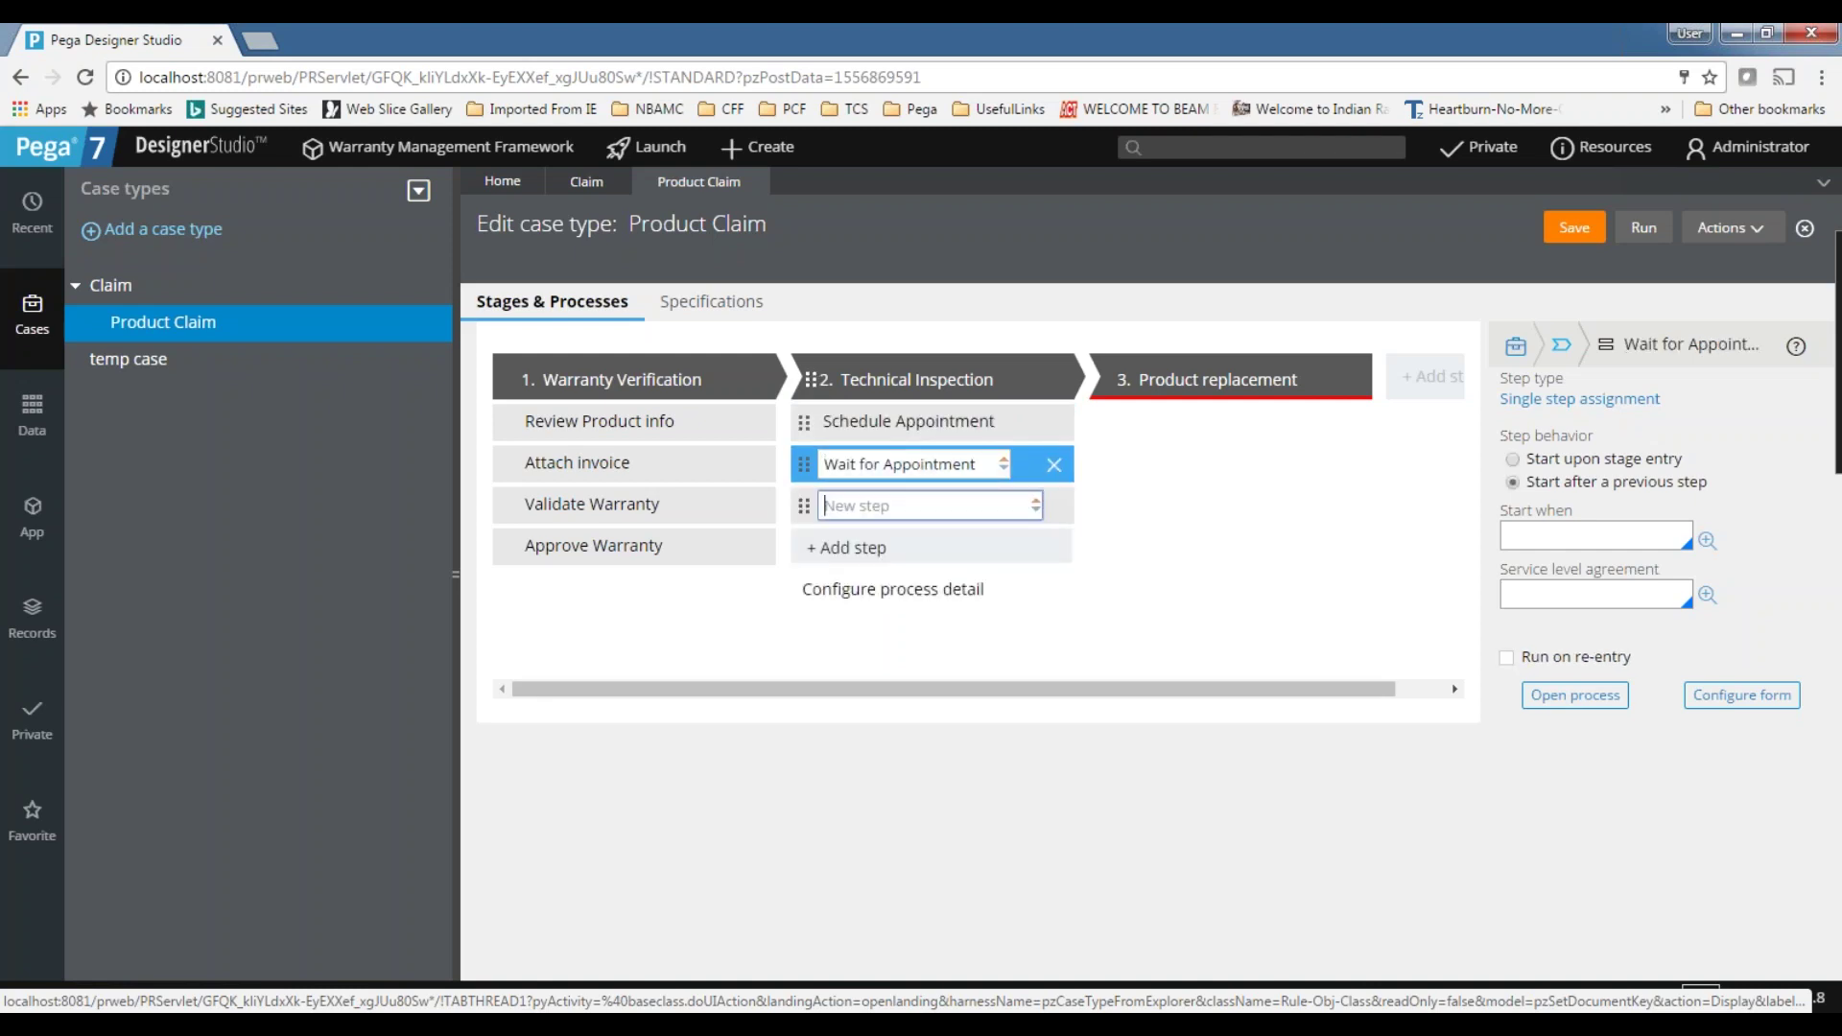
text(Process Feedback)
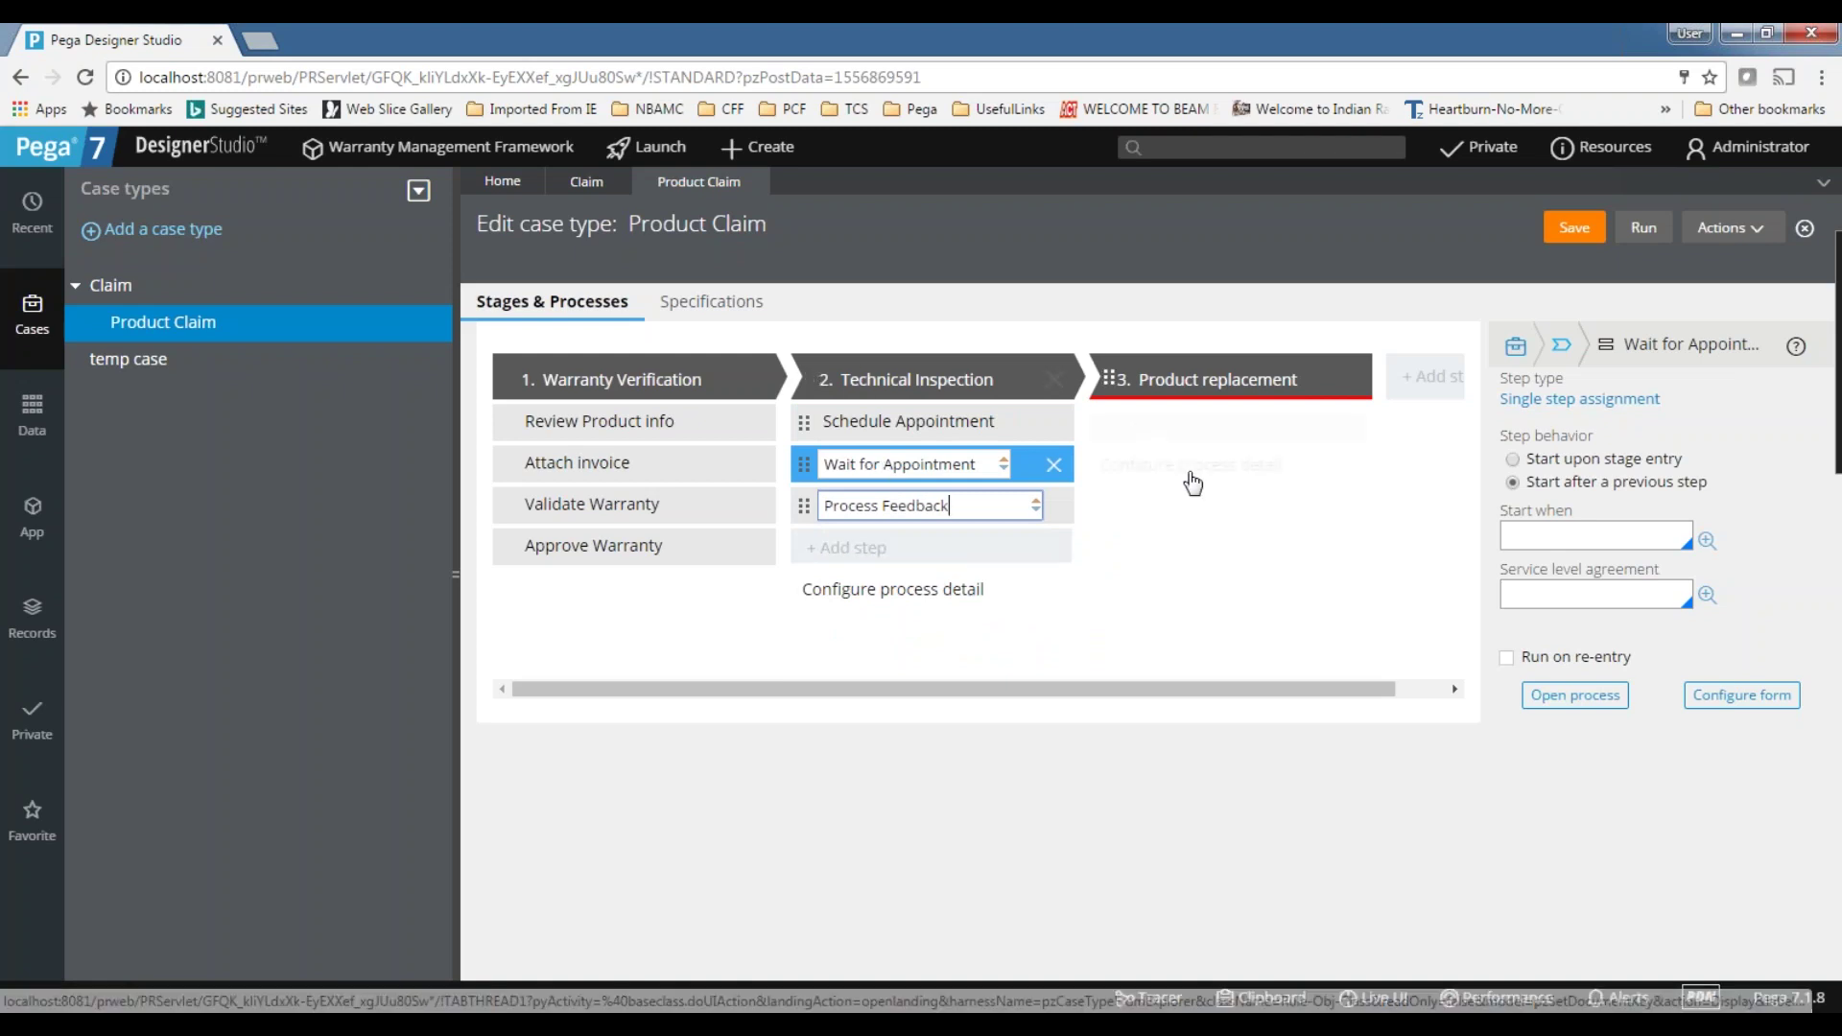
click(1193, 482)
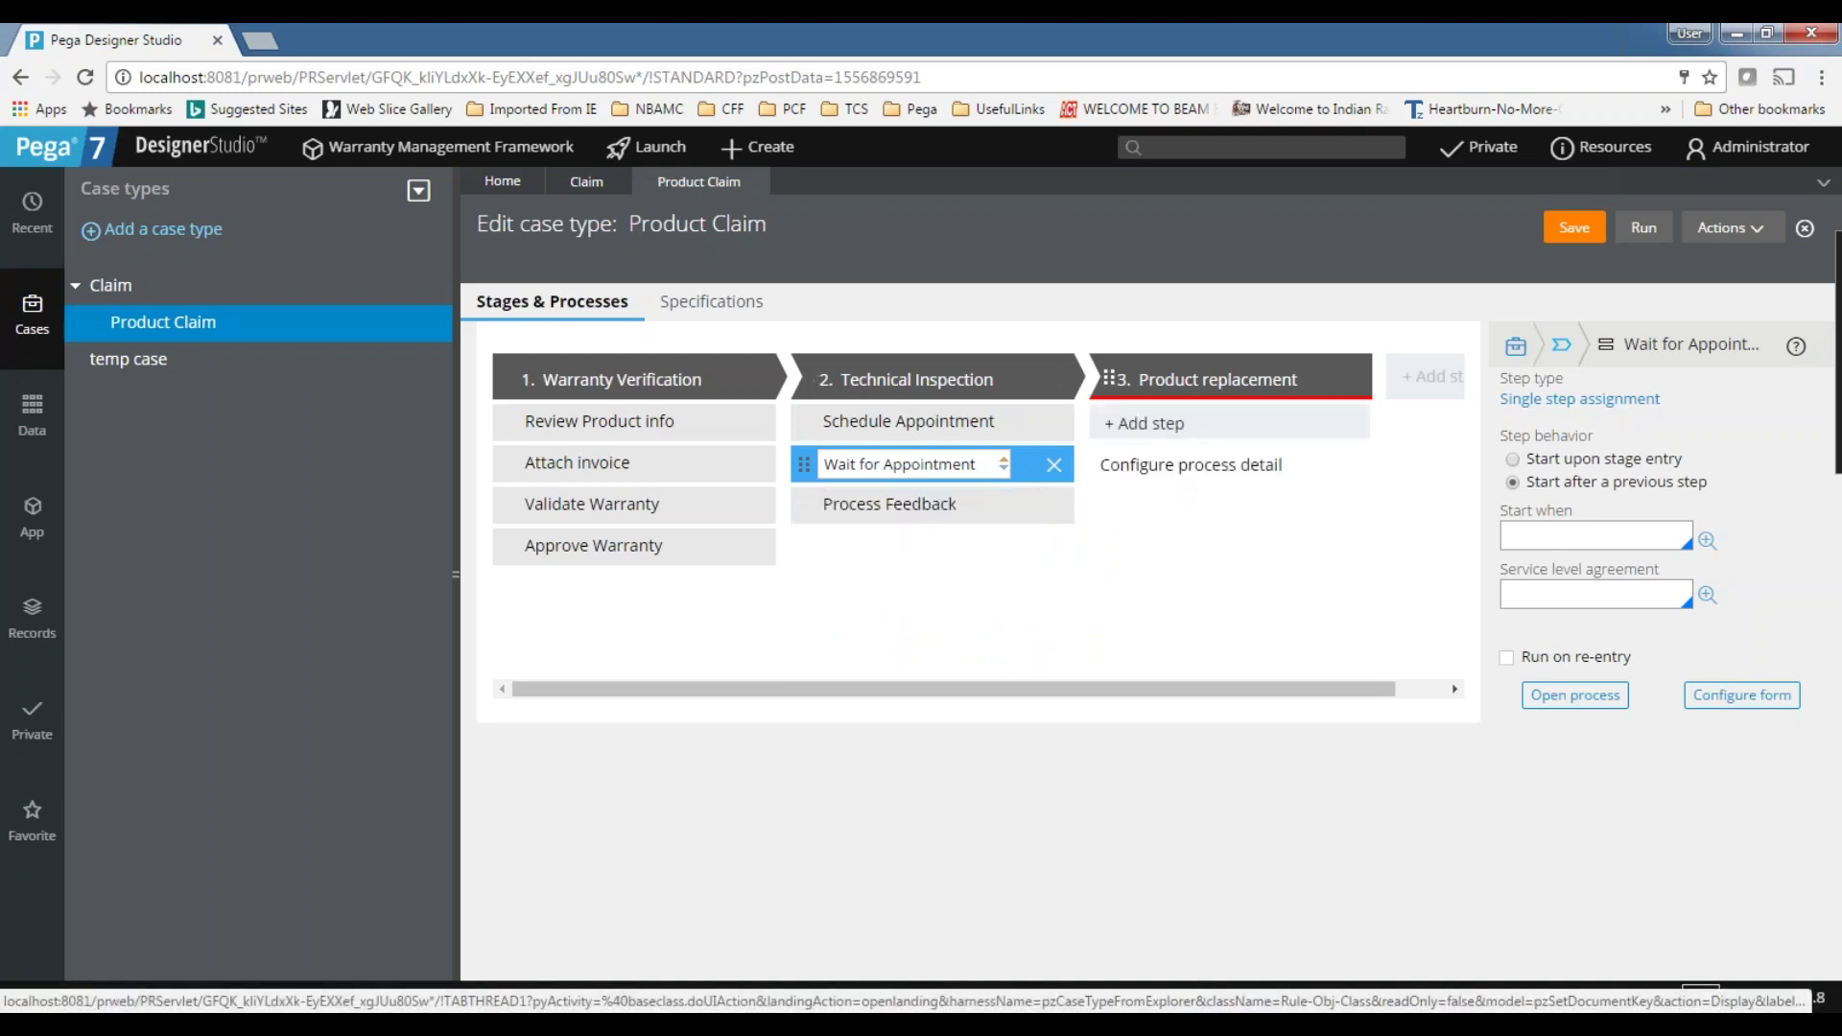
- Add a first step named "Select replace product" to the Product replacement stage
click(1151, 423)
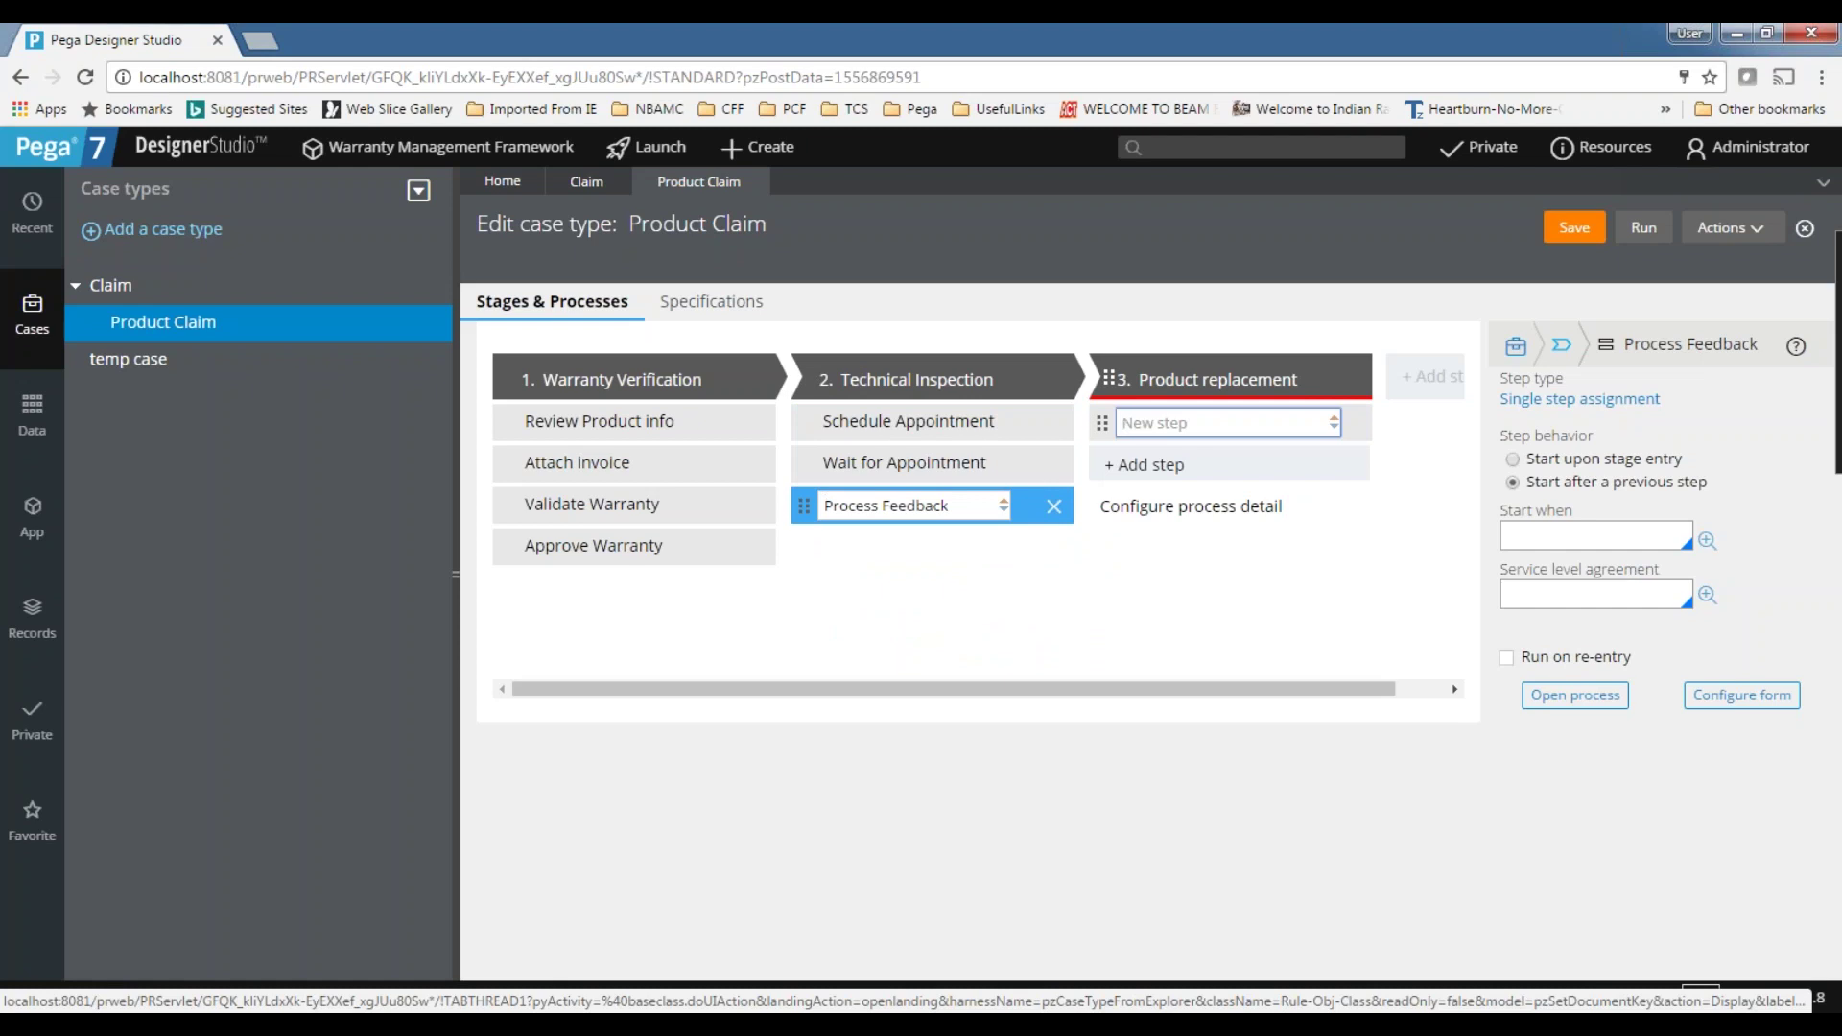
text(Select )
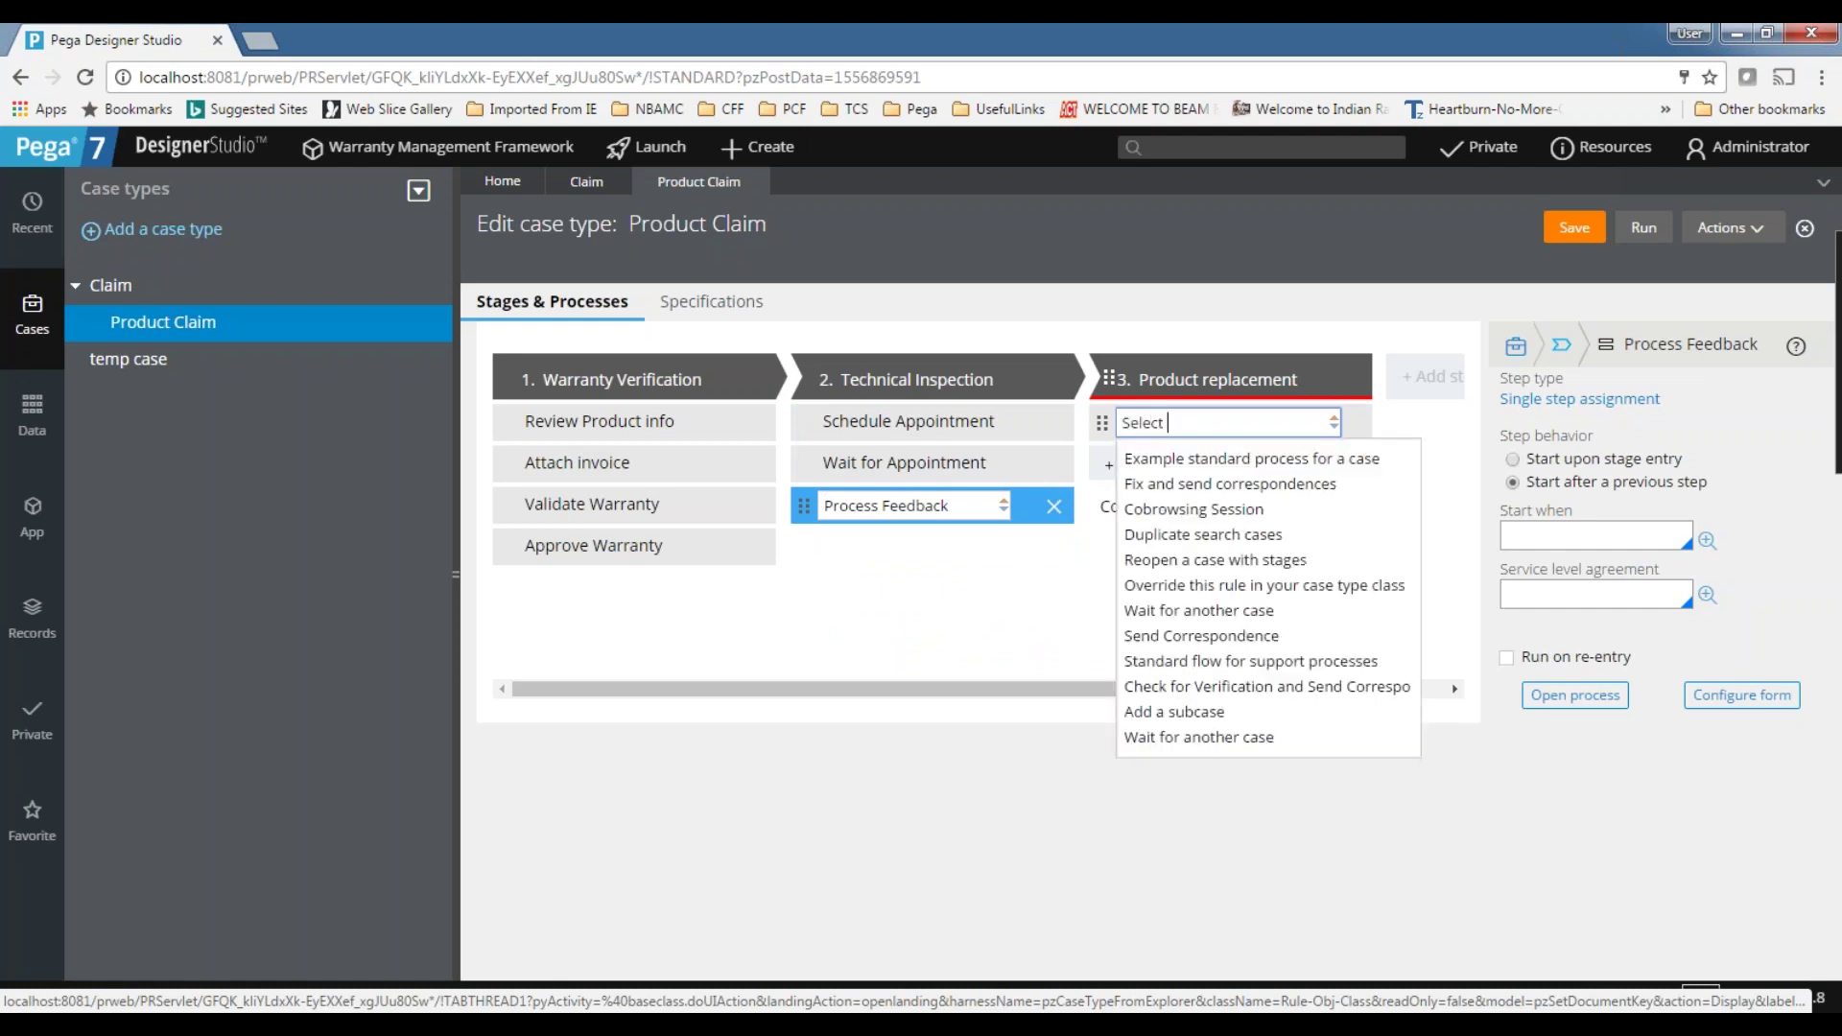
text(replace product)
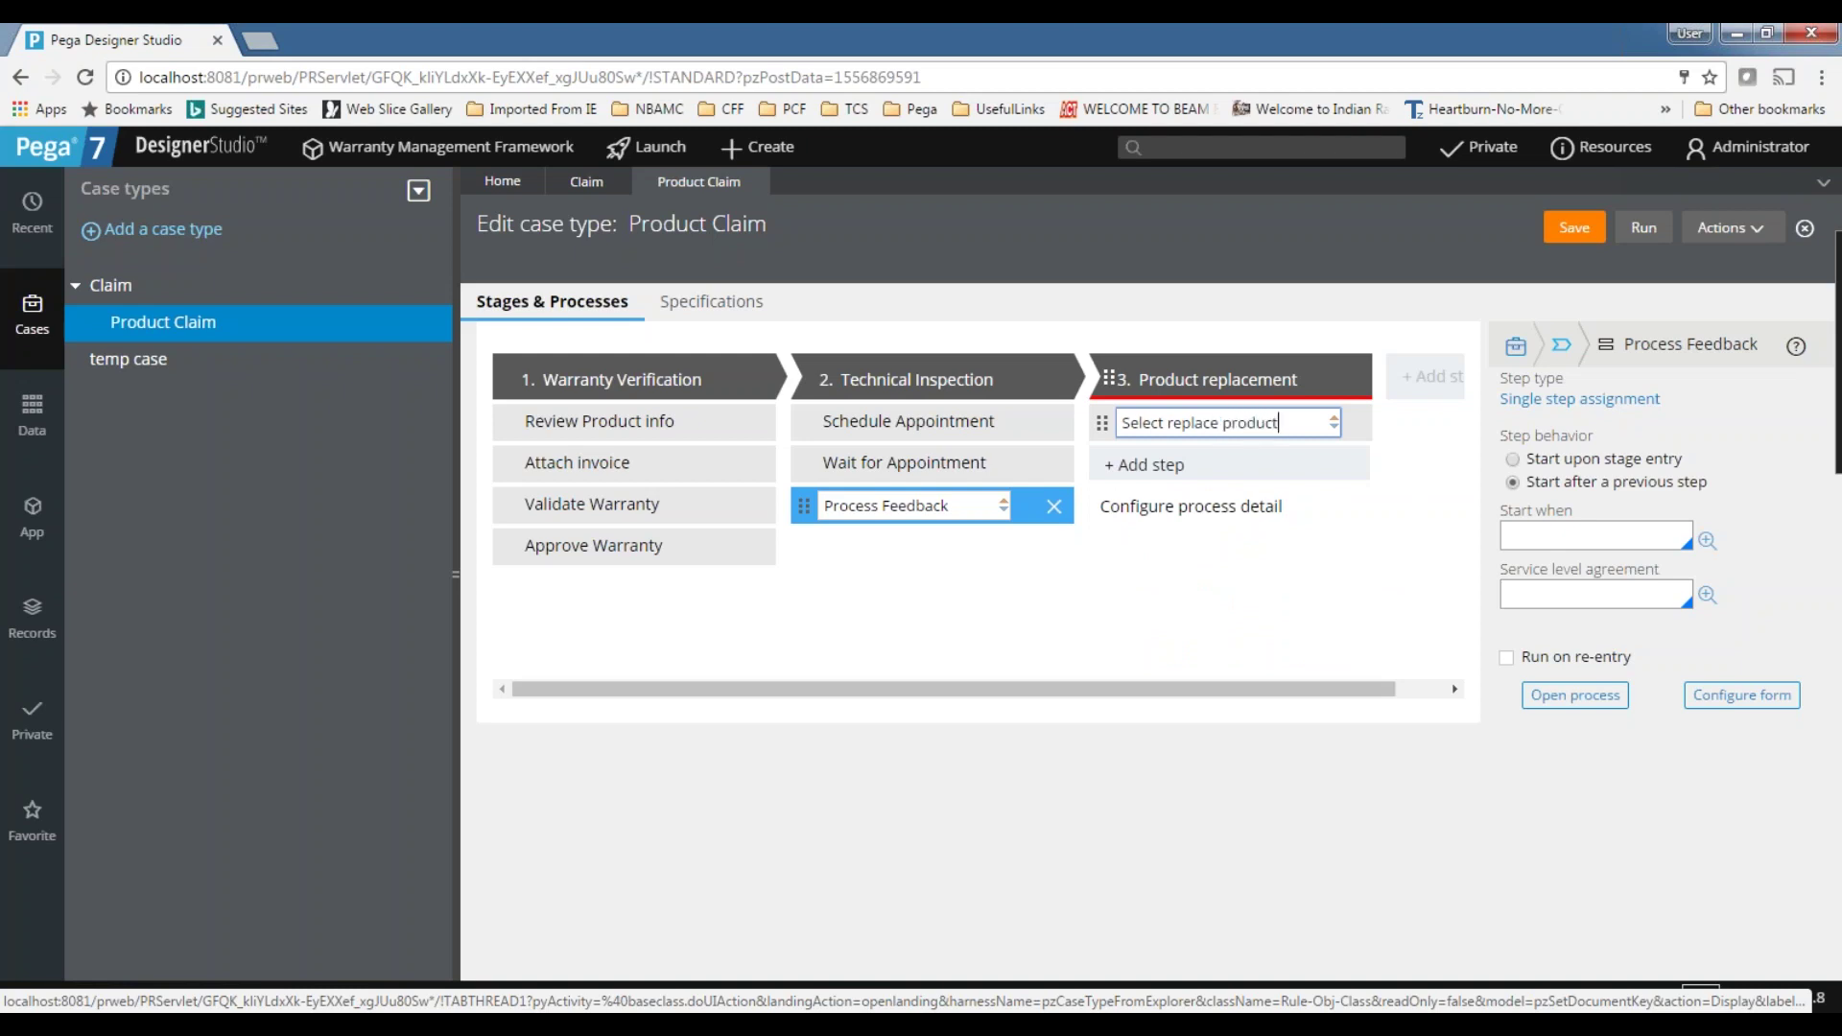
- Add a second step named "Deliver to customer" to the Product replacement stage
click(1147, 470)
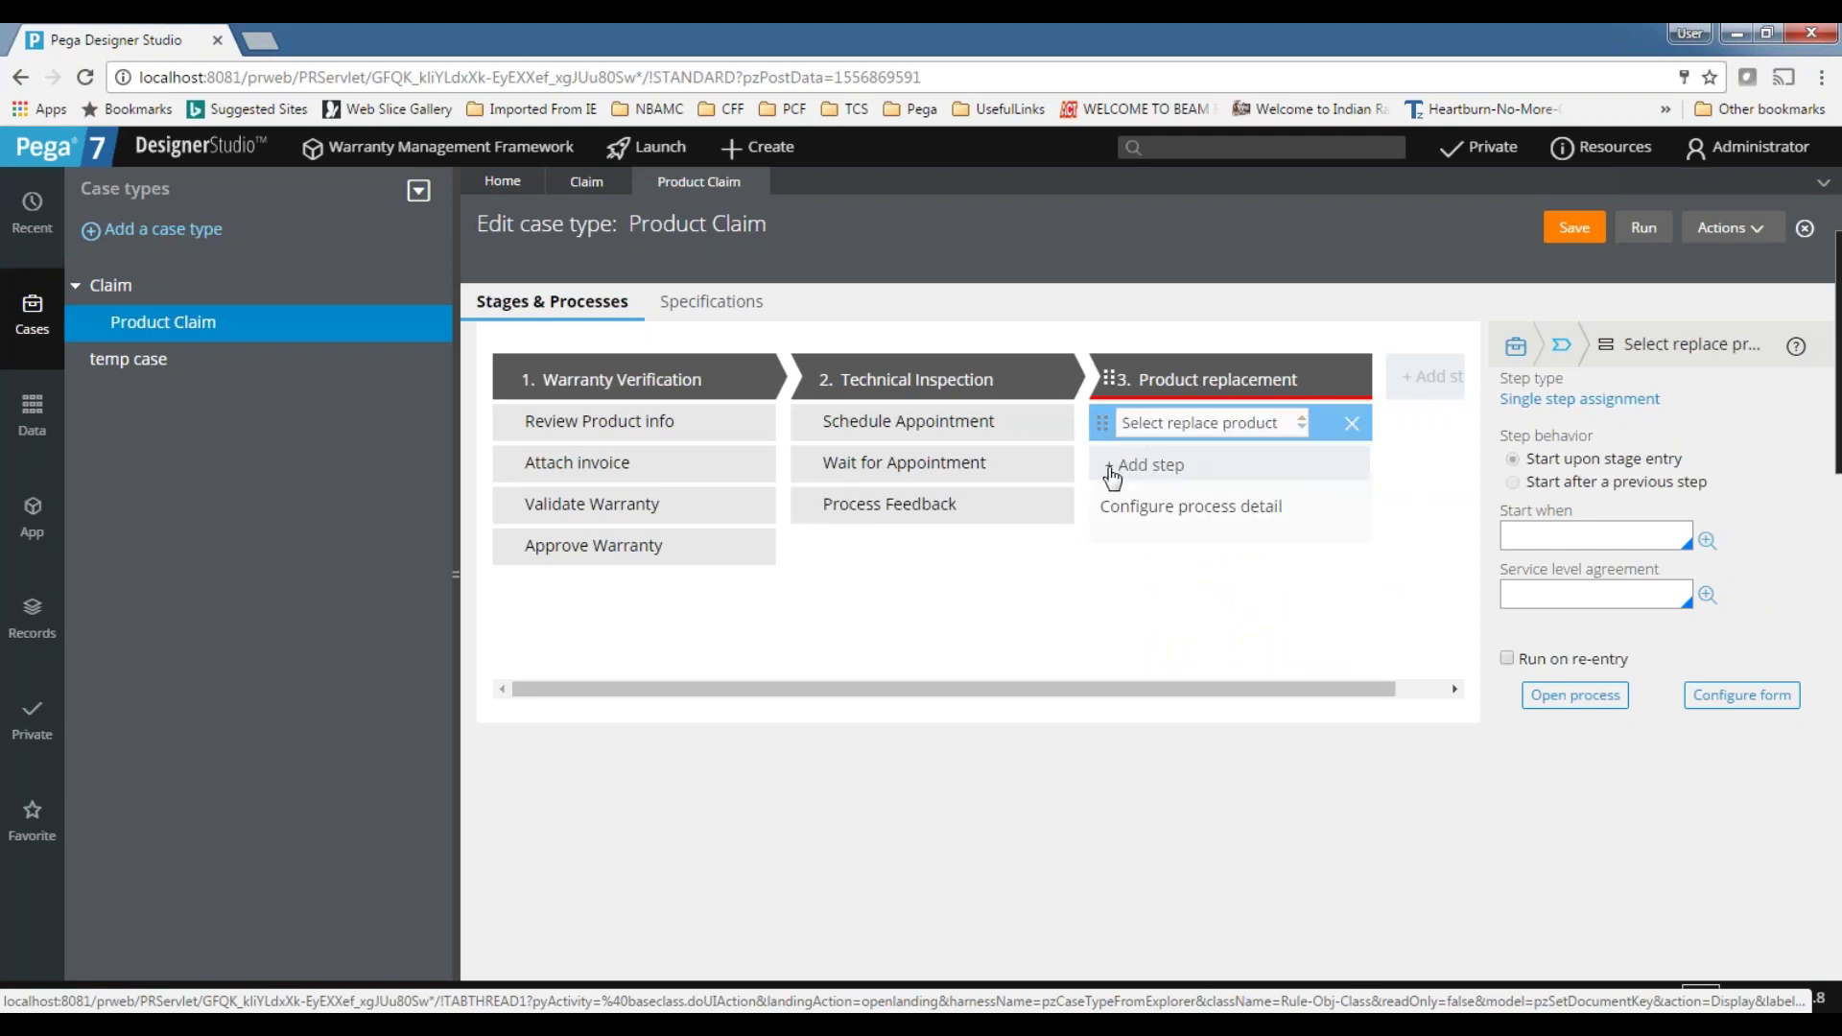
text(De)
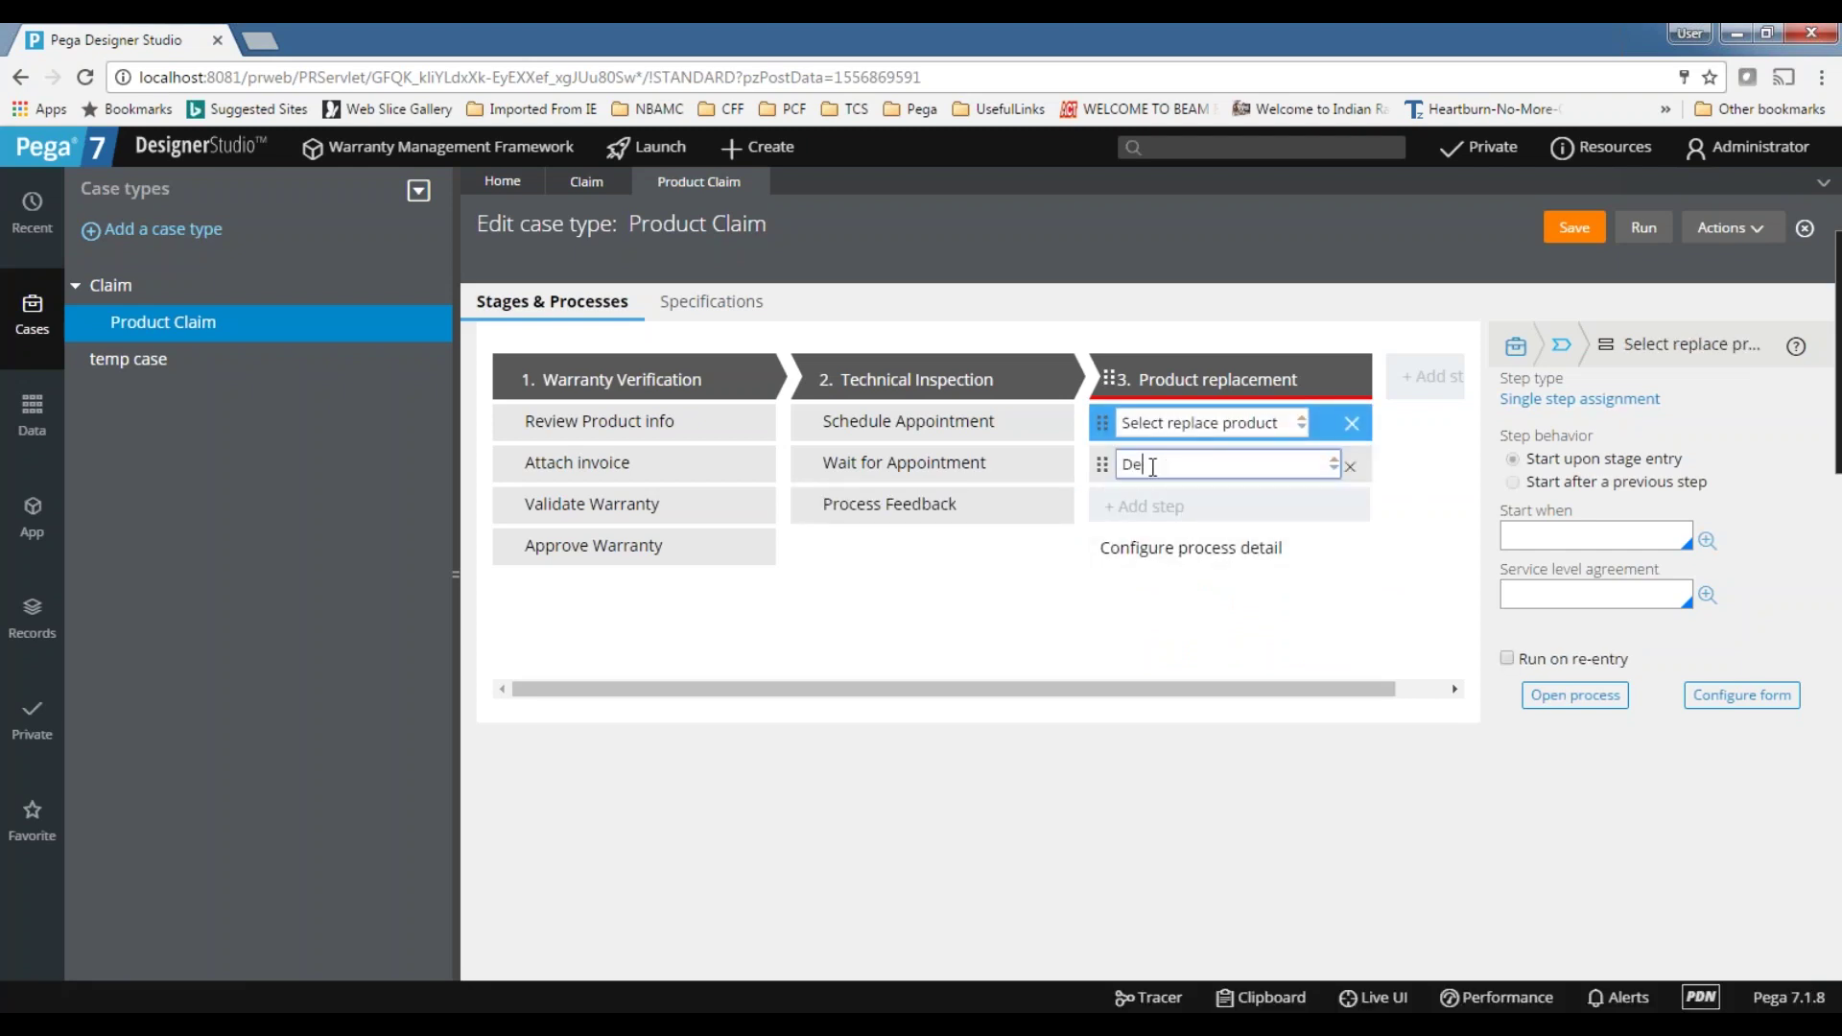
text(viver to)
key(BackSpace)
key(BackSpace)
key(BackSpace)
key(BackSpace)
key(BackSpace)
text(l)
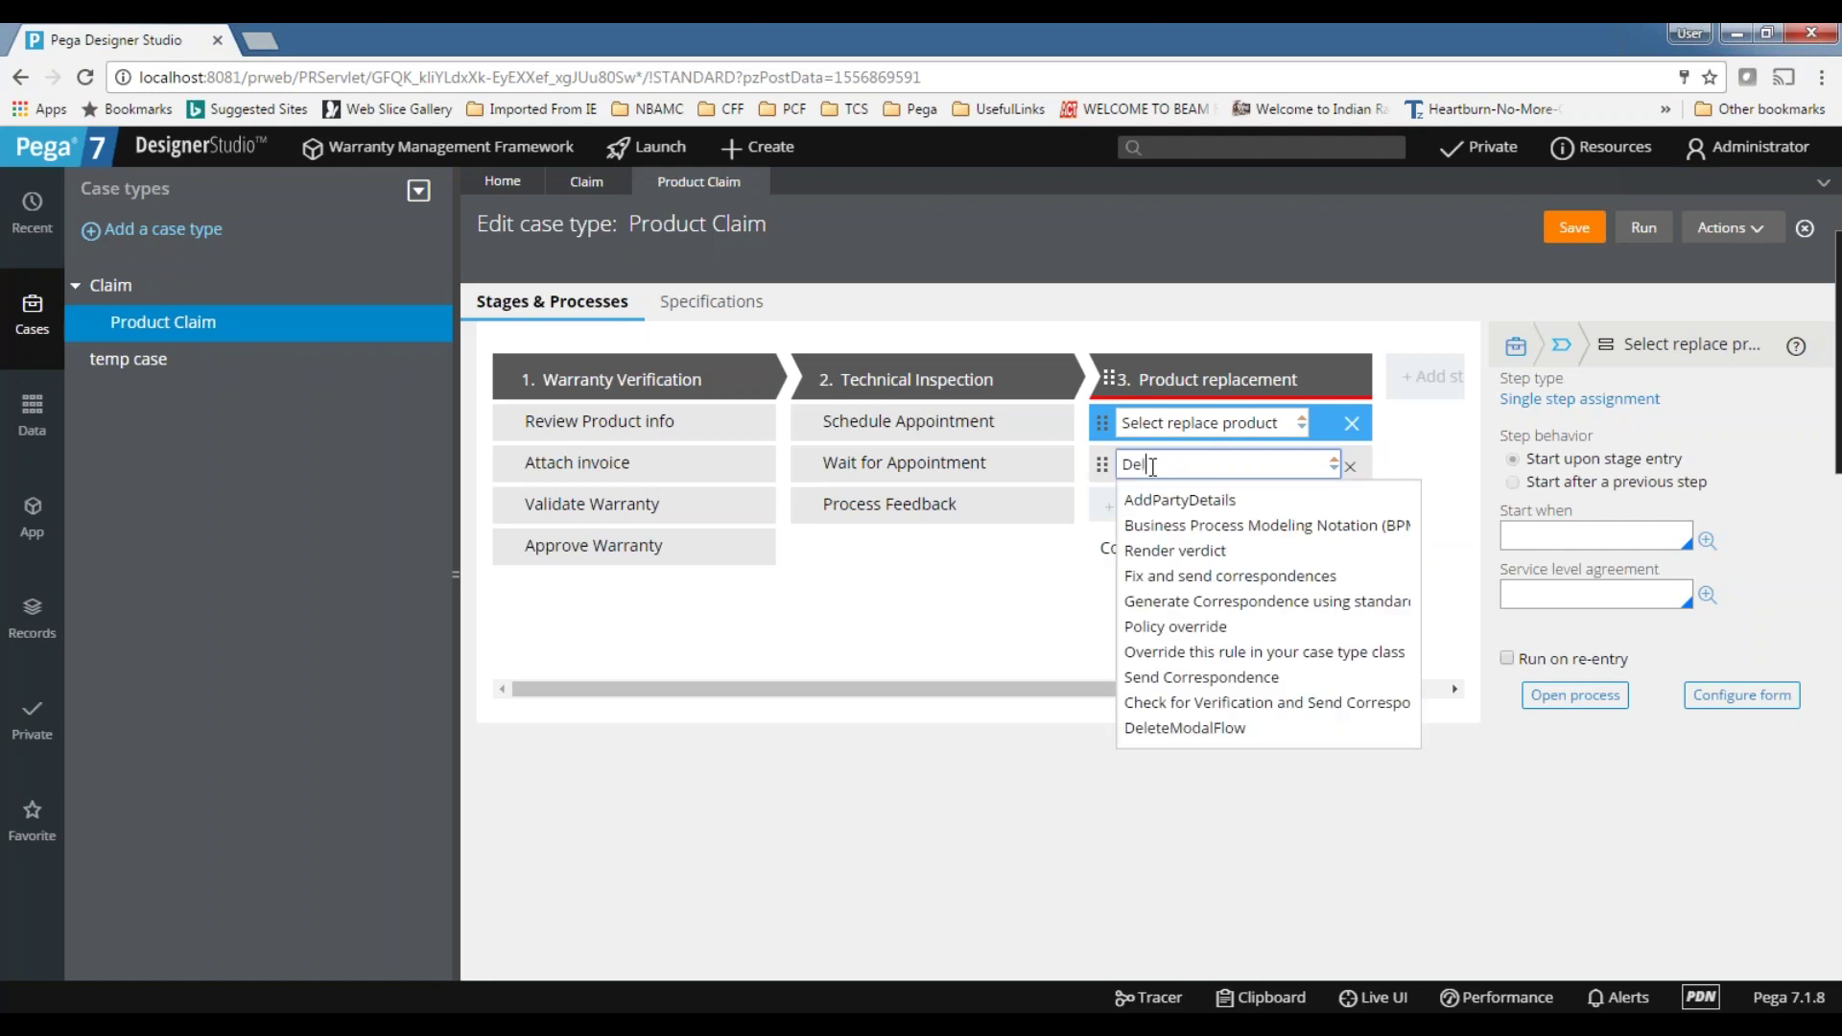
text(iver to cu)
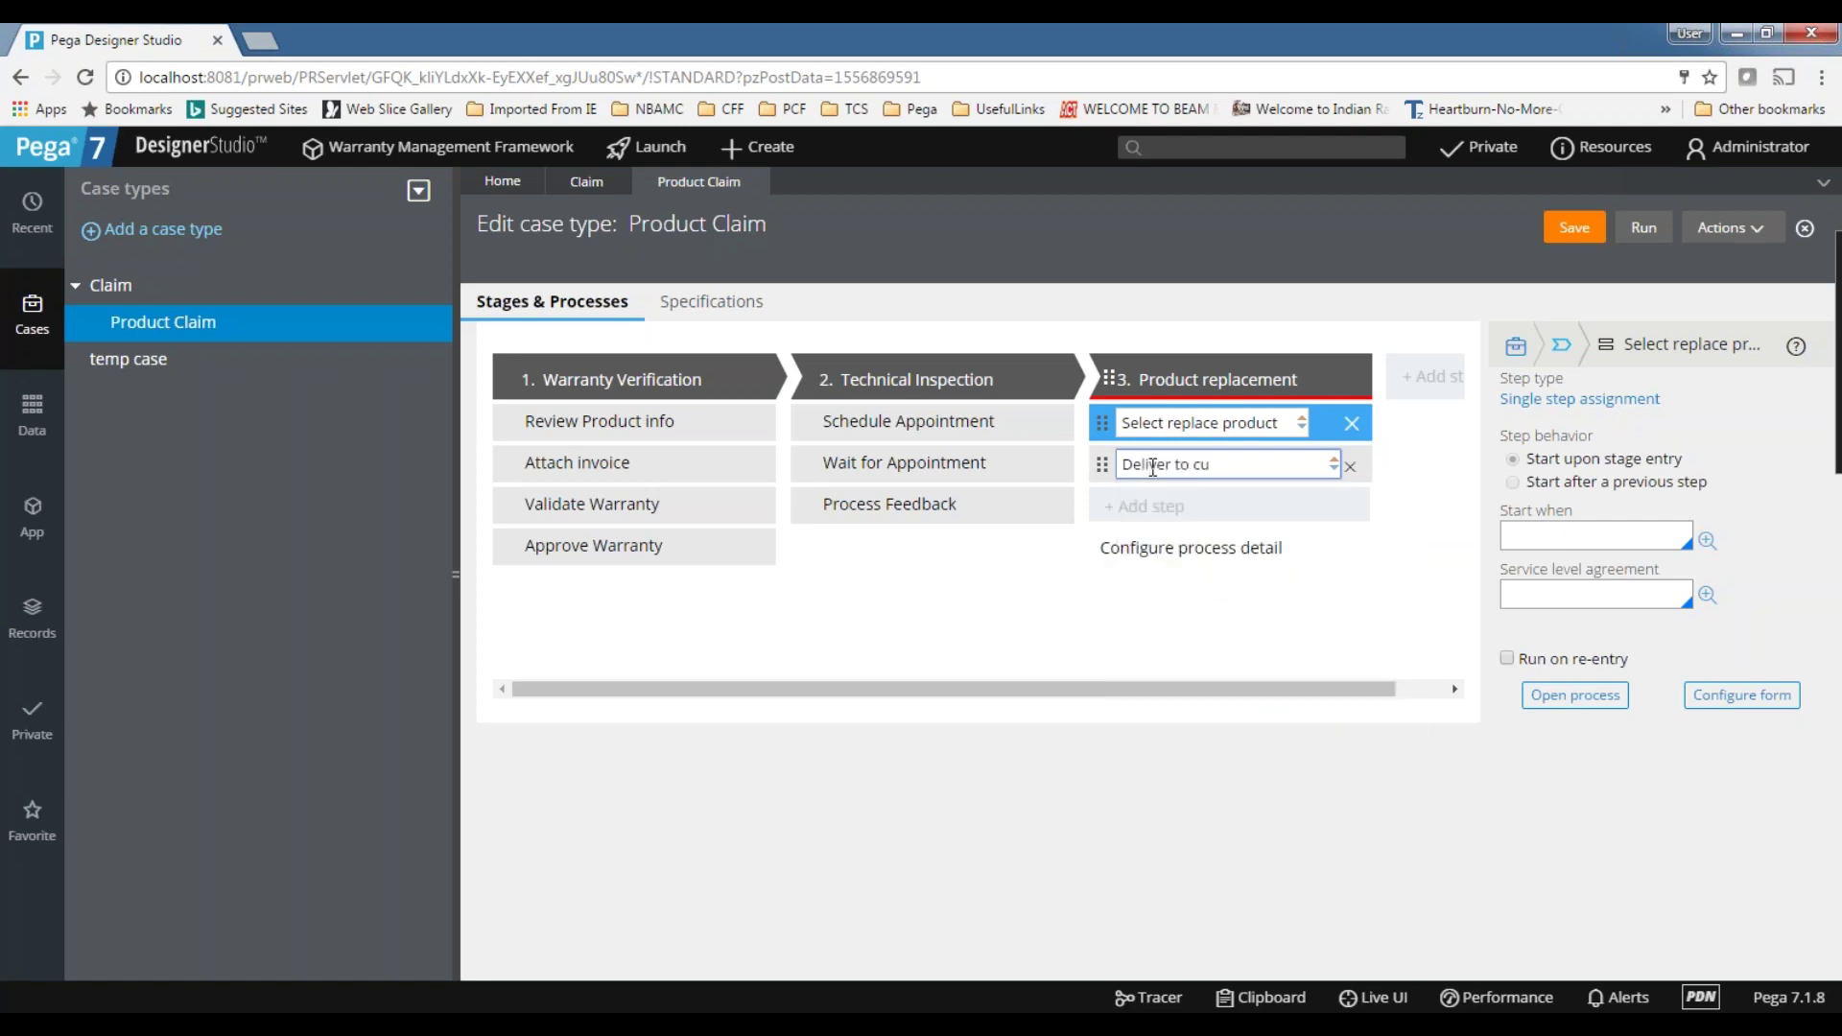
text(stomer)
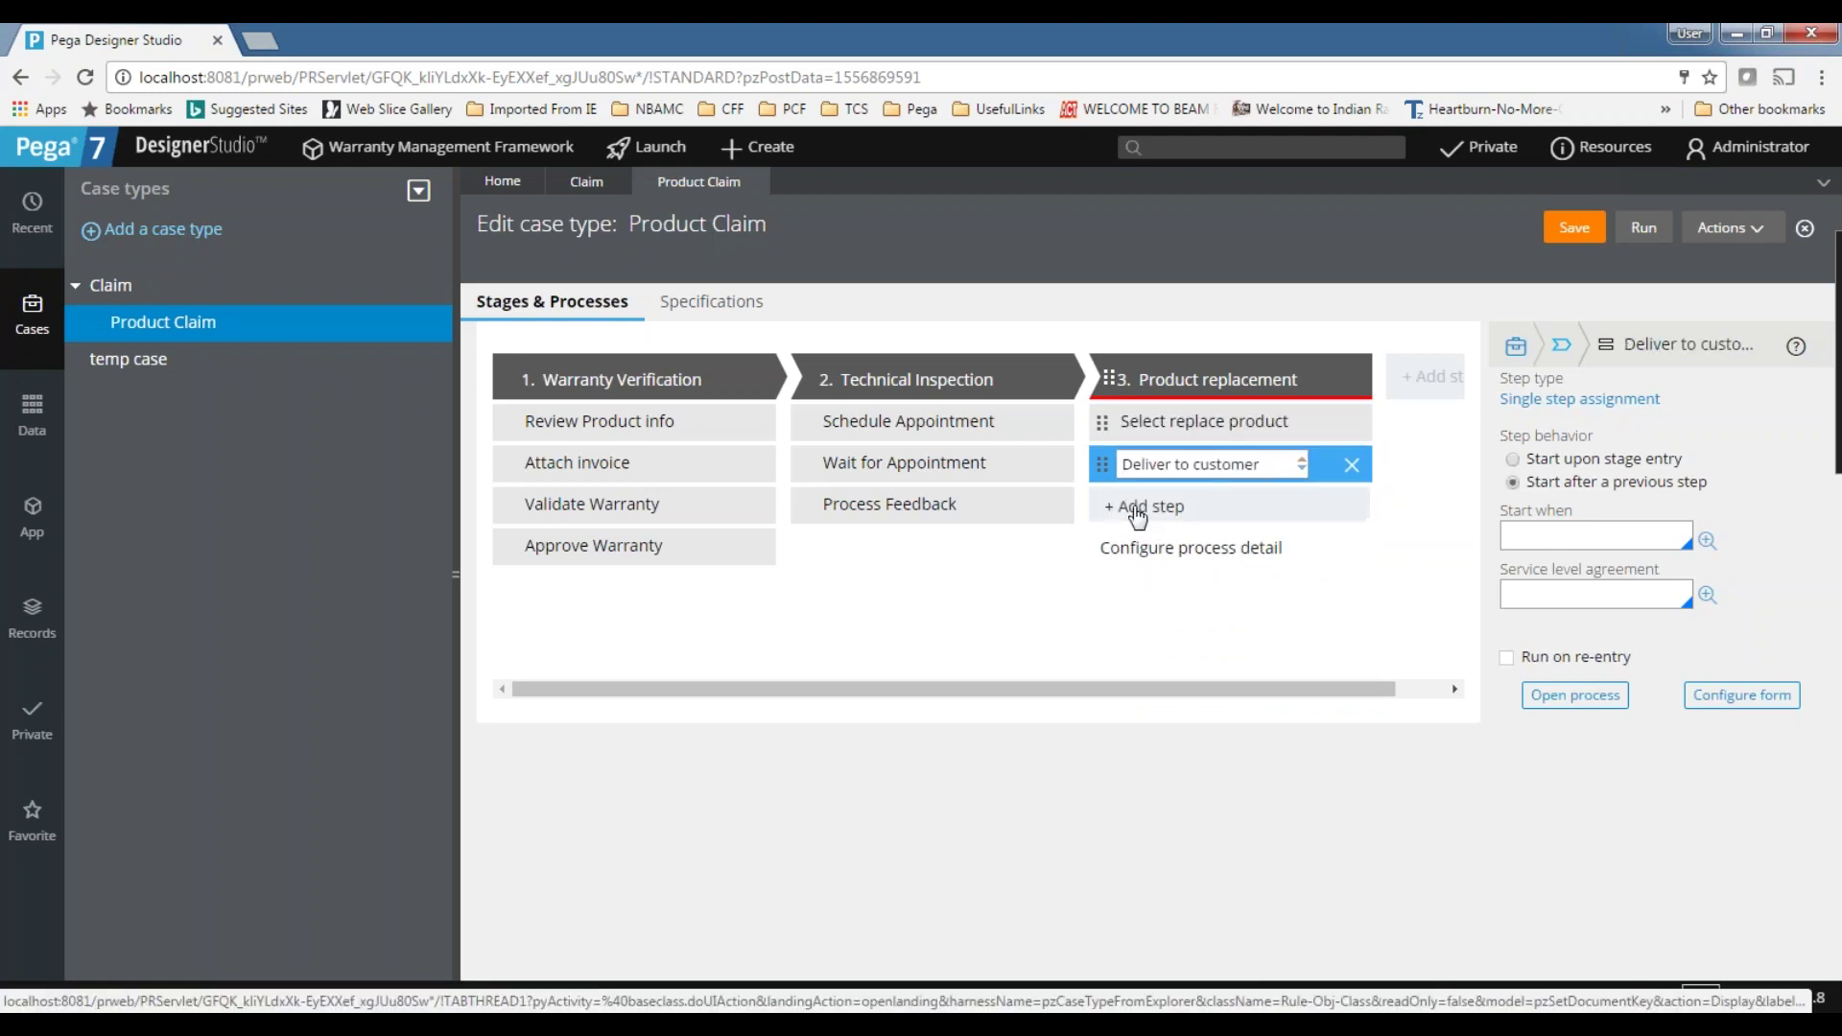
- Add a final step named "Wrap up" to the Product replacement stage and save the Product Claim case type
click(1138, 509)
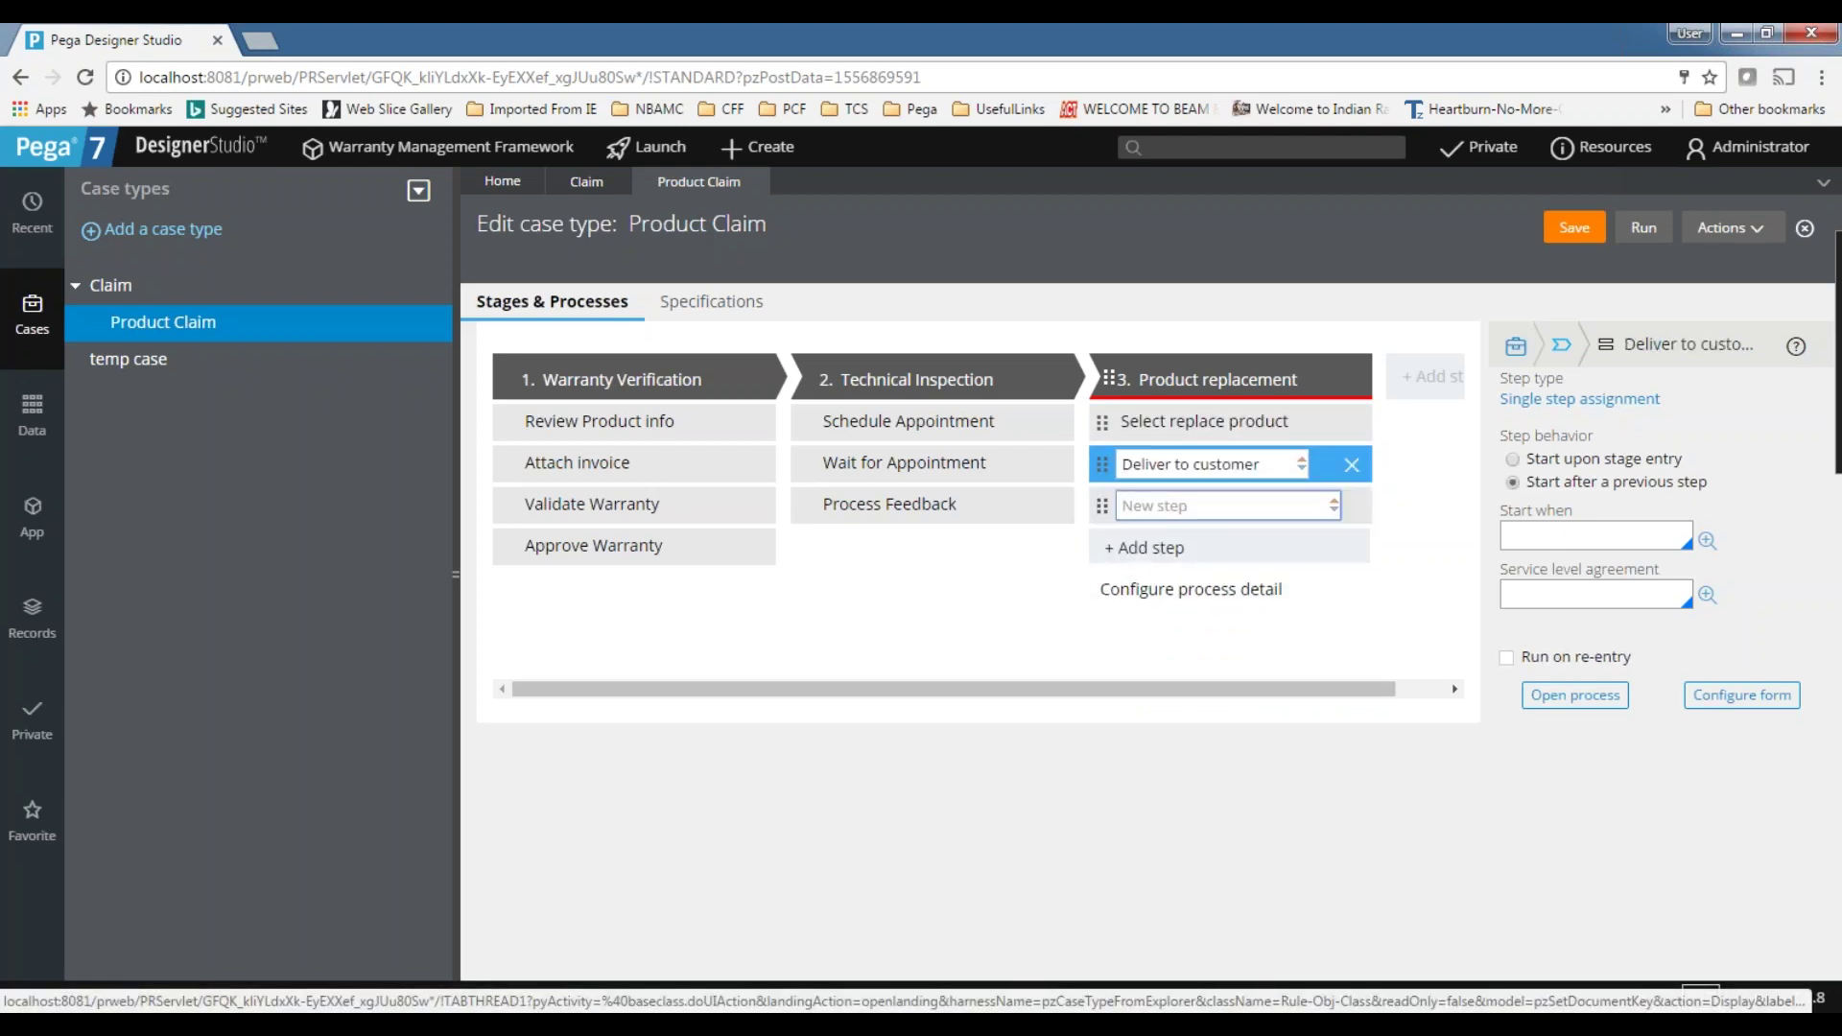
text(Wrap up)
key(Return)
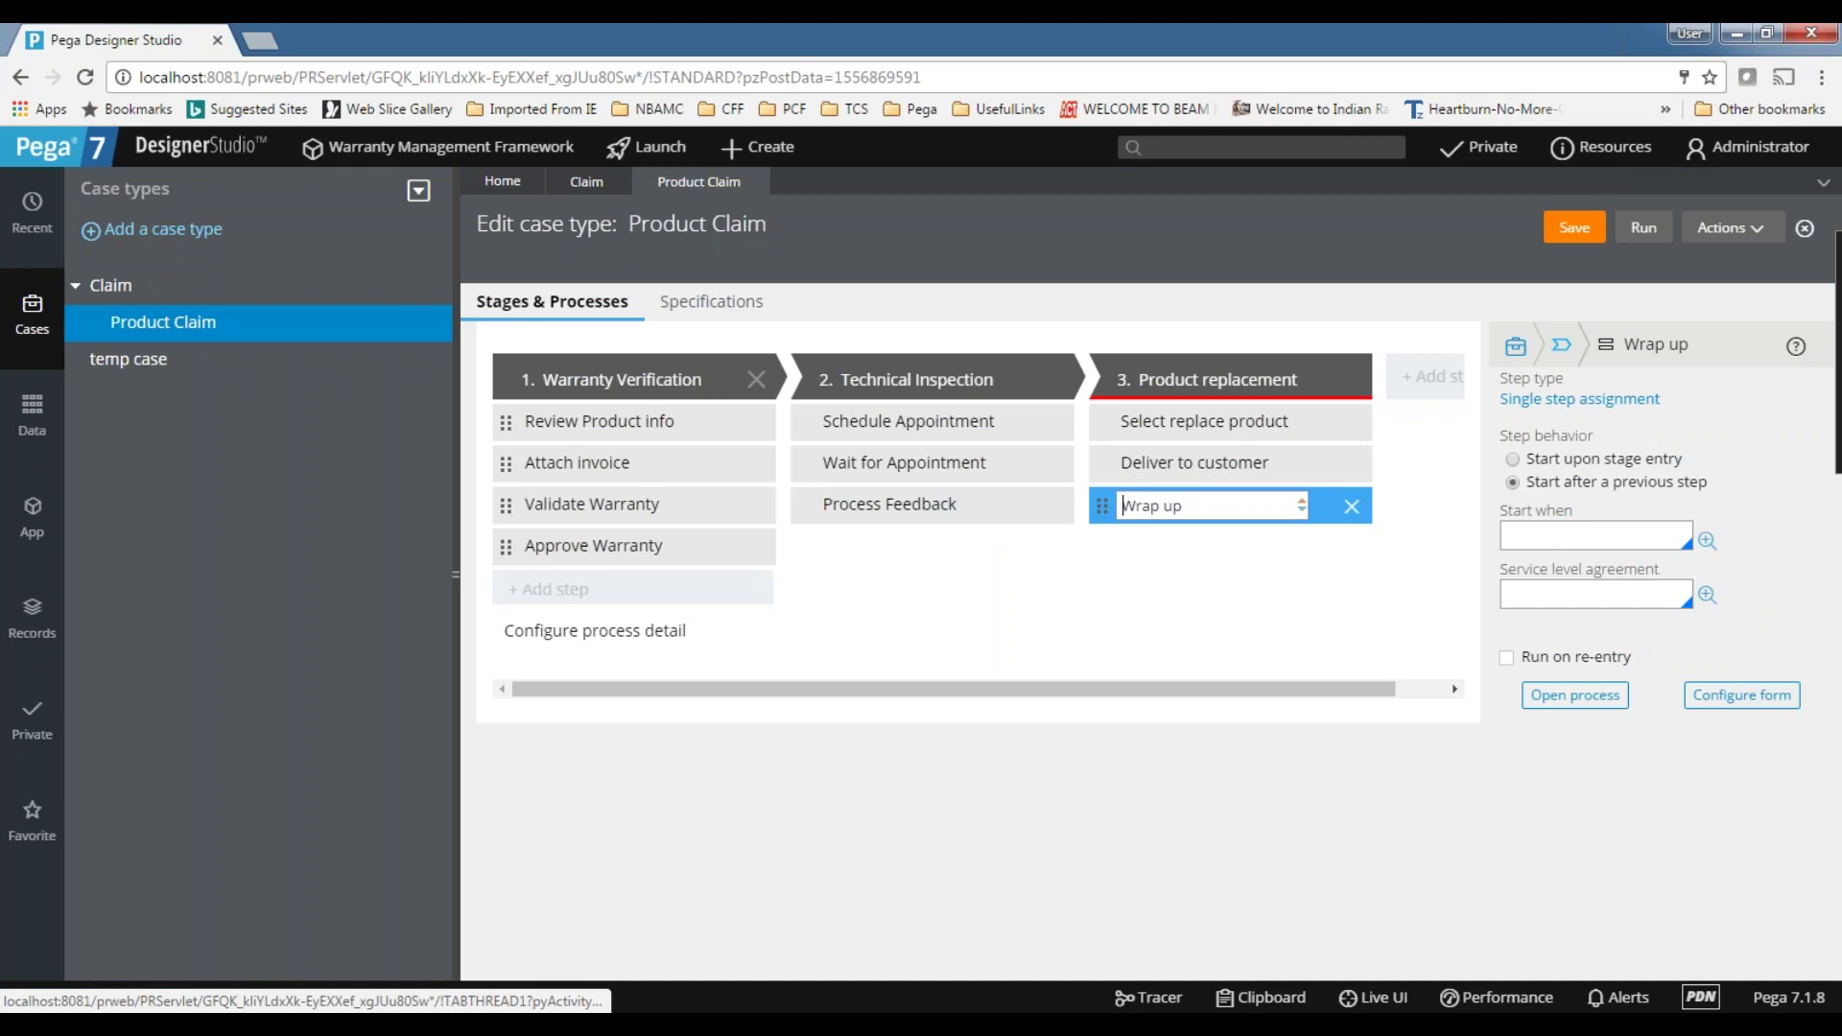
drag(674, 691, 607, 715)
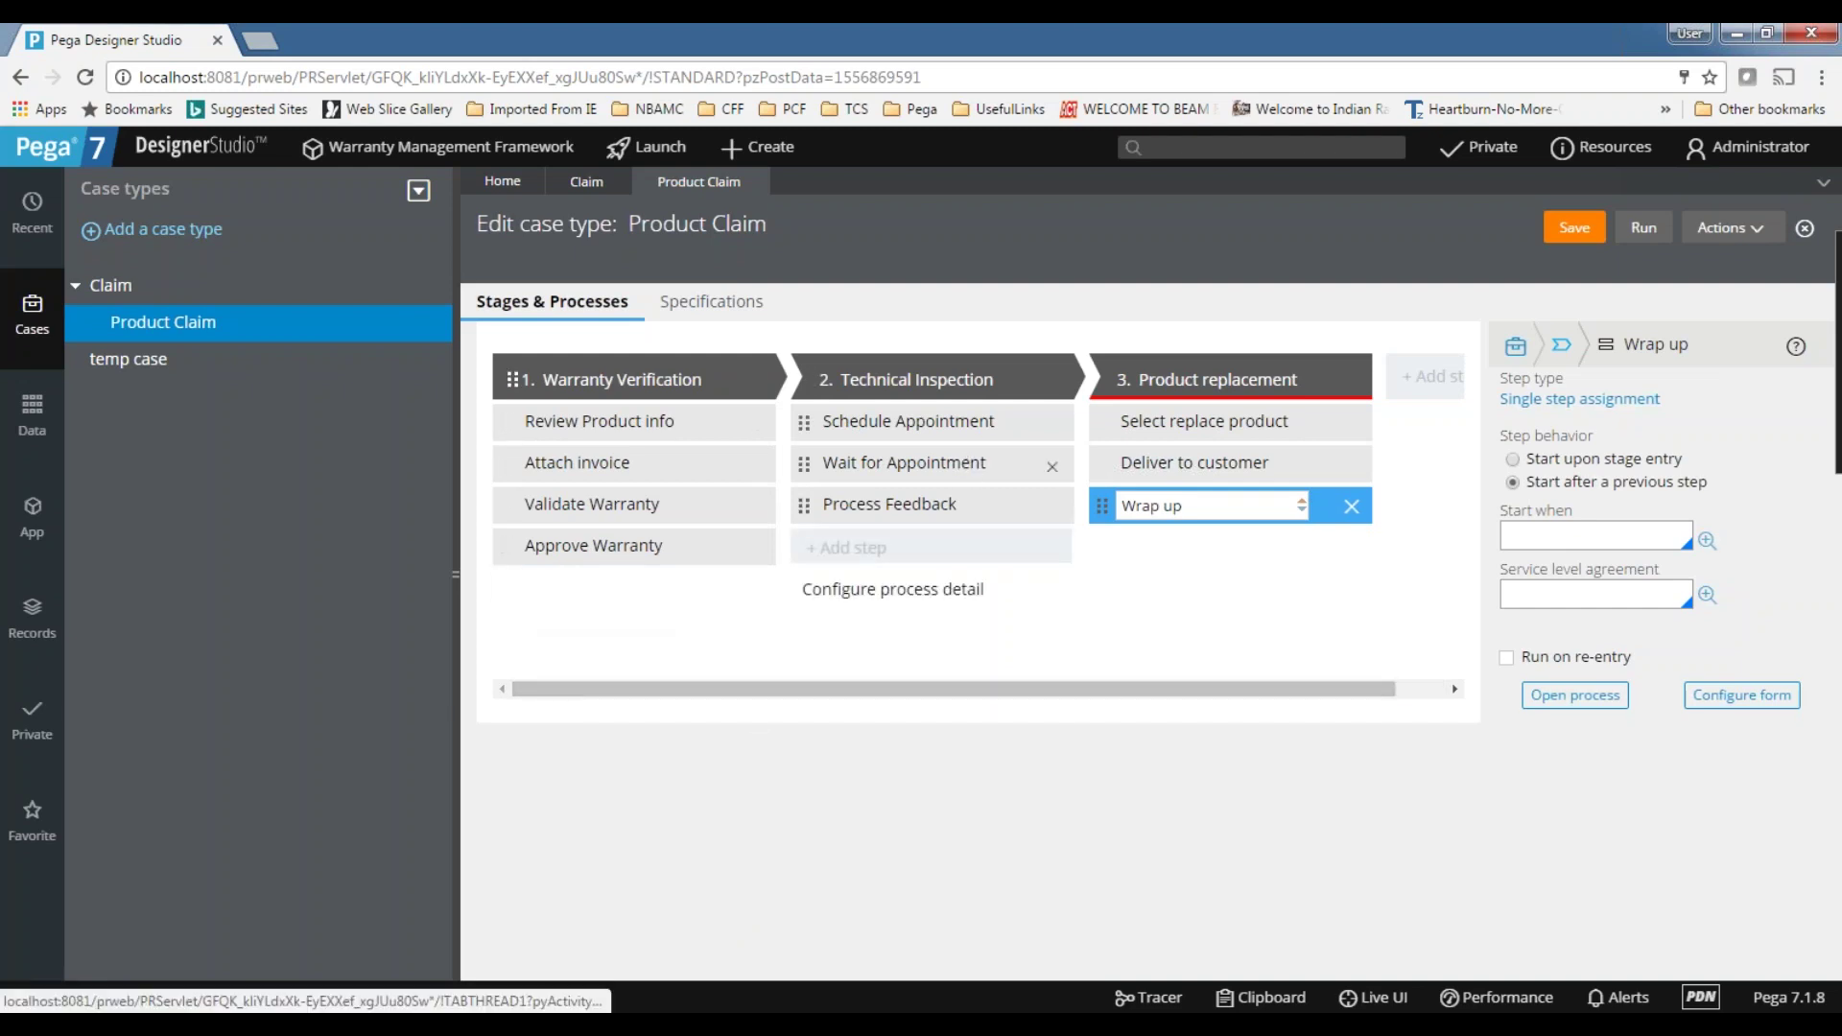
click(1574, 227)
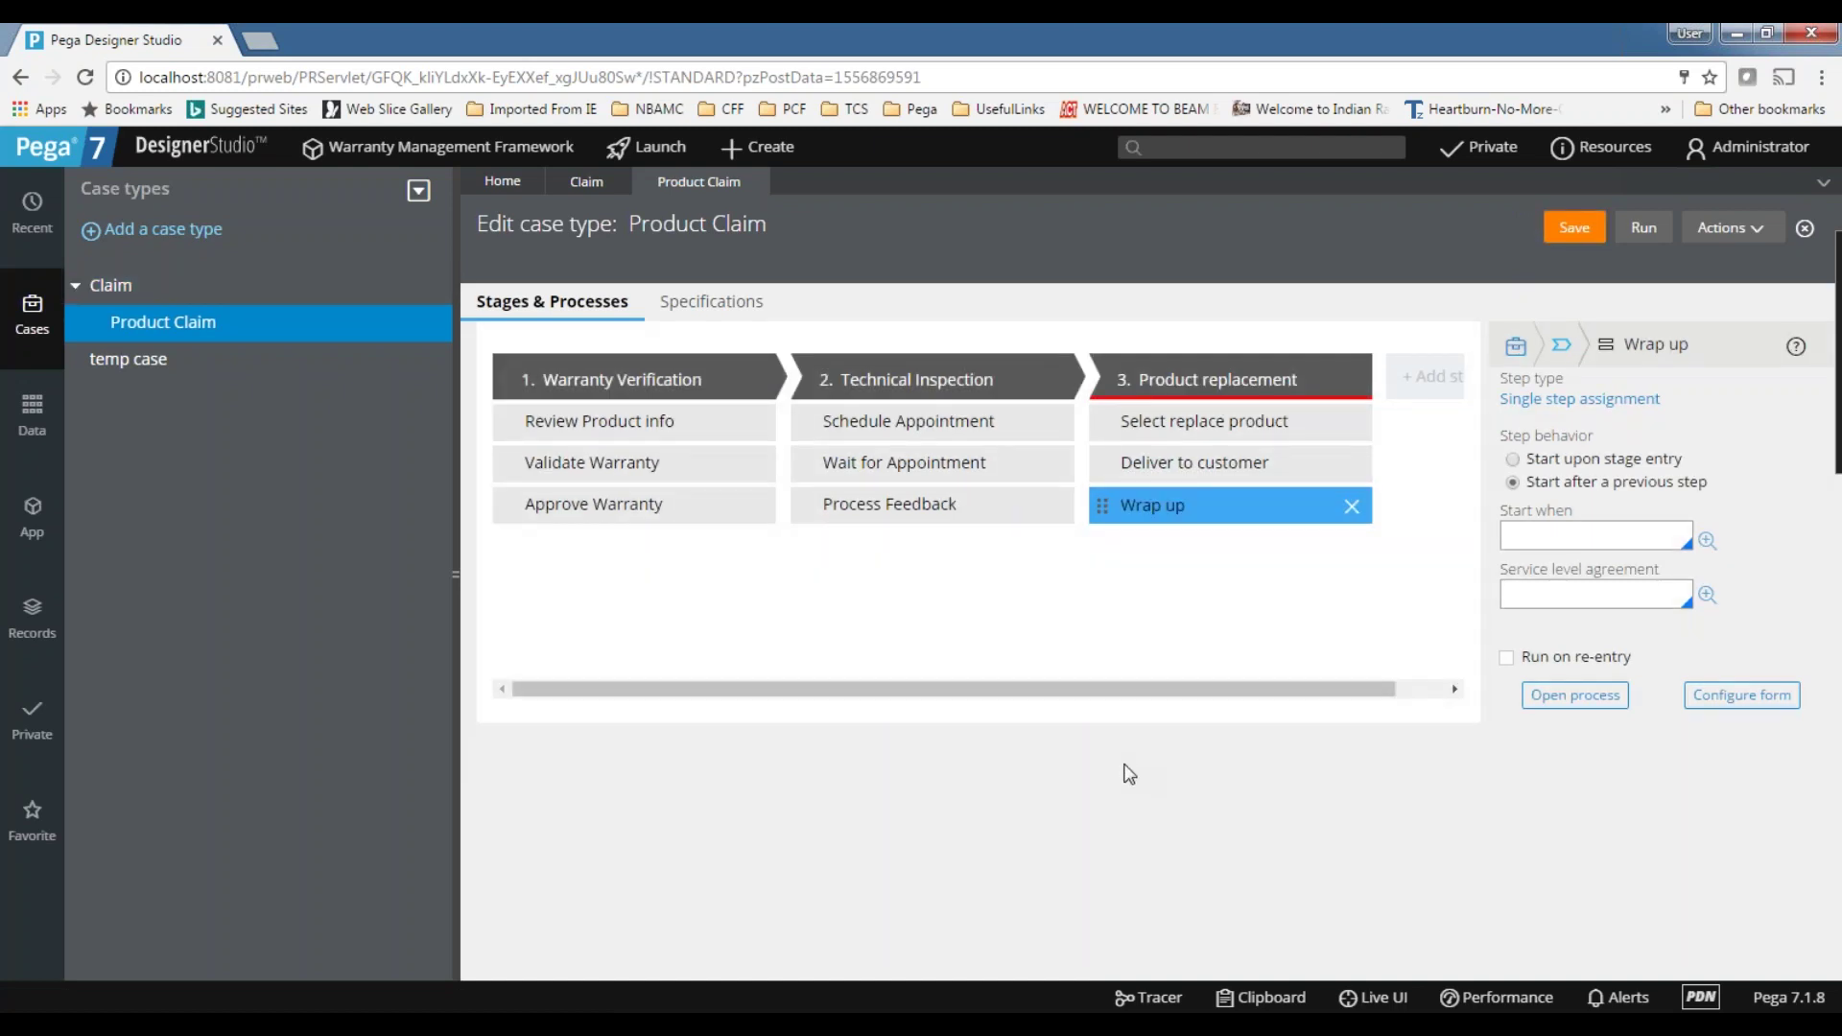
- Open the parent Claim case type and run a new case from it, checking its current stage
click(191, 283)
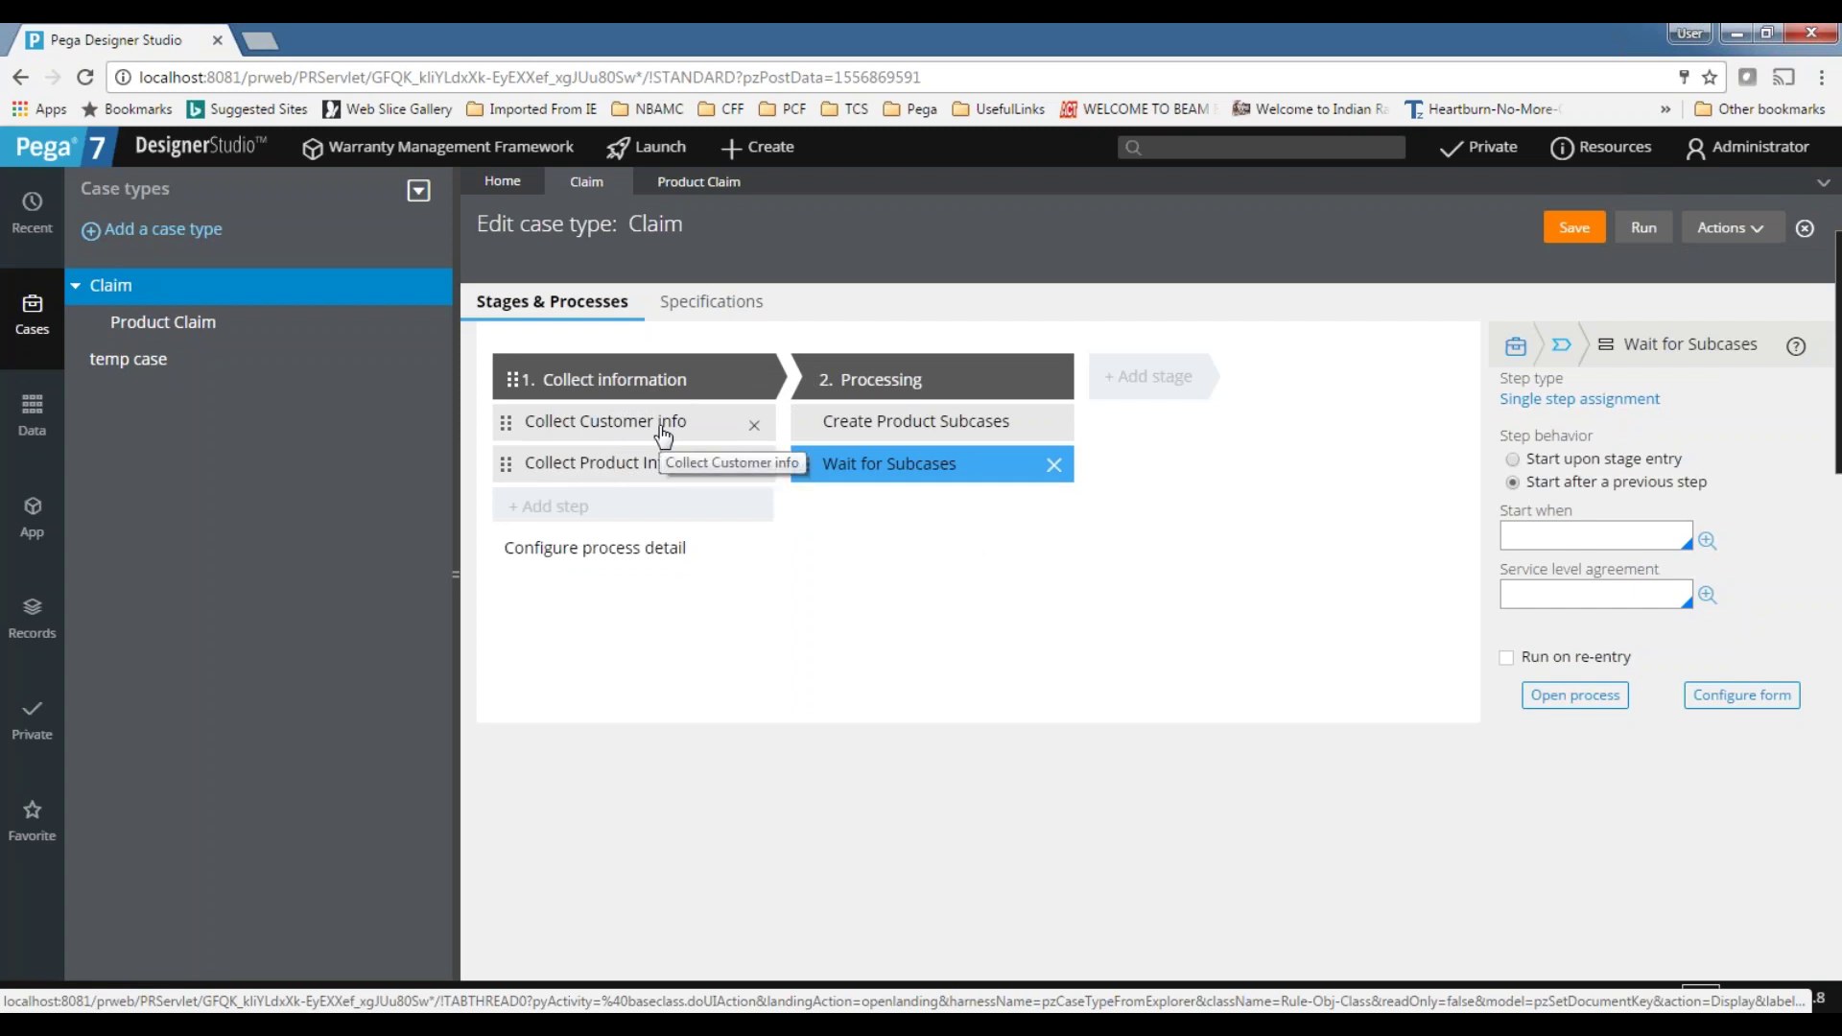
click(1644, 227)
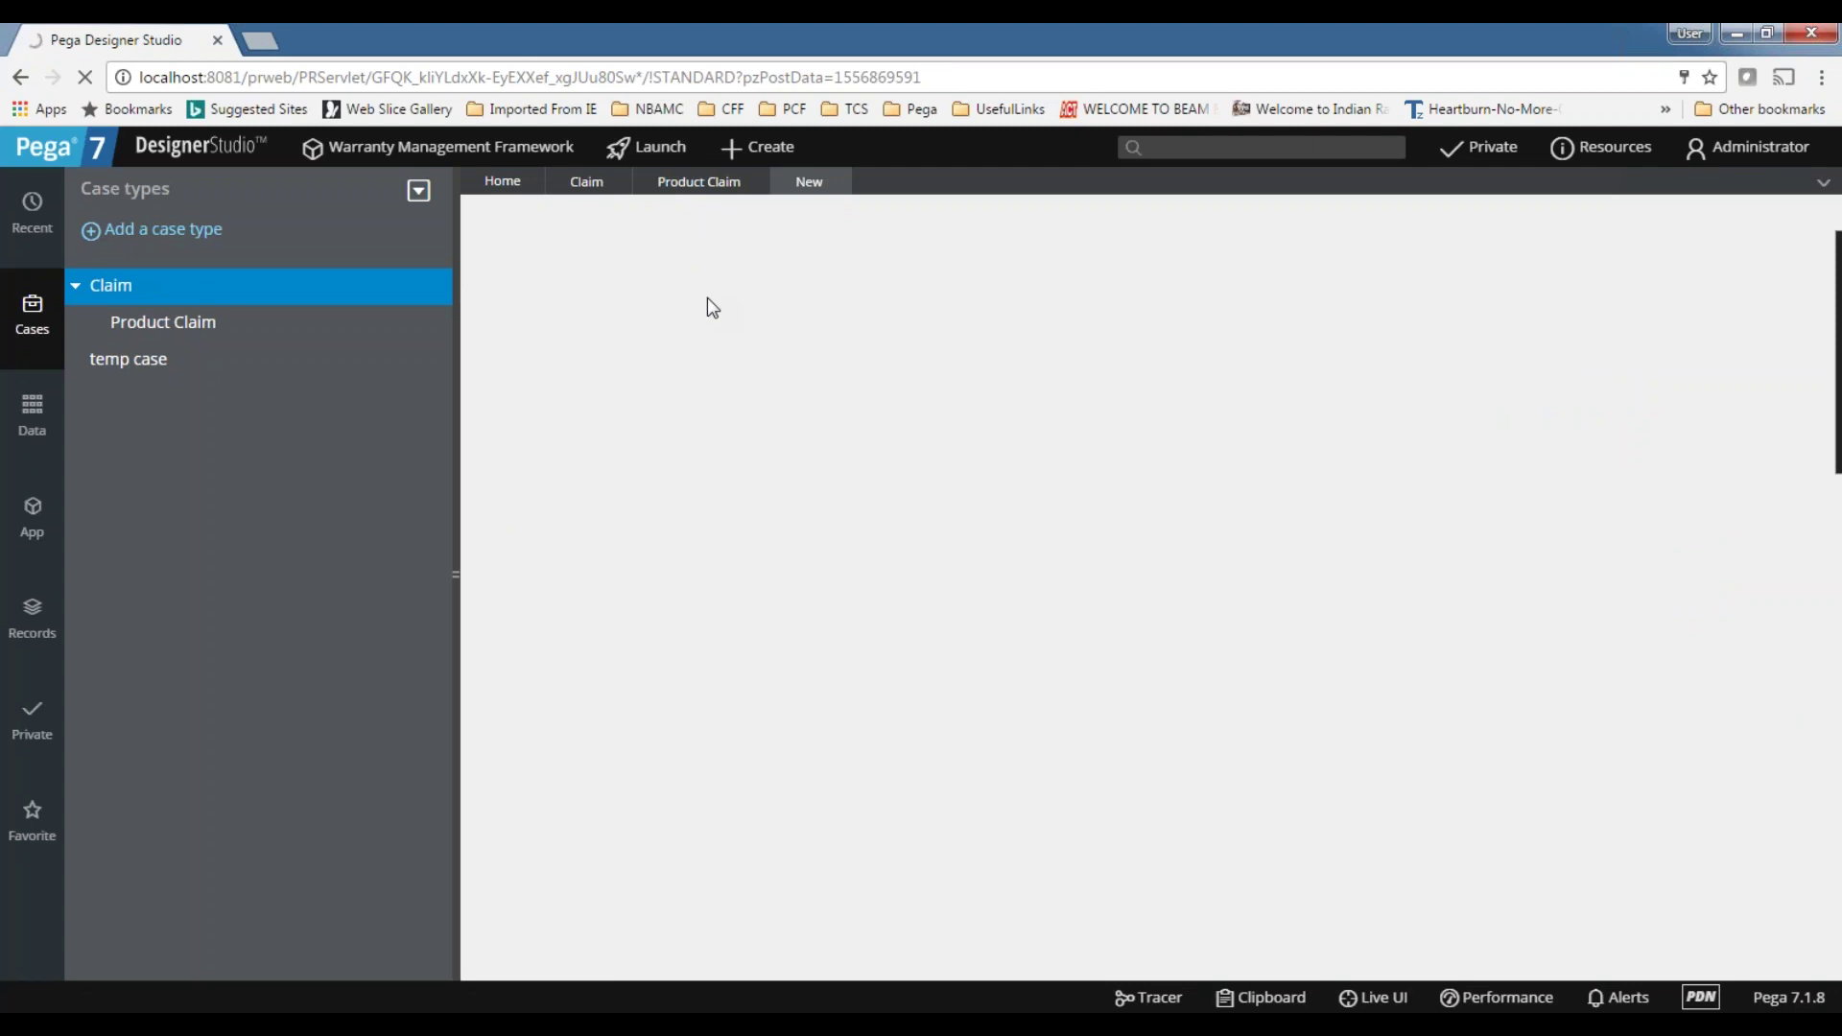
click(322, 367)
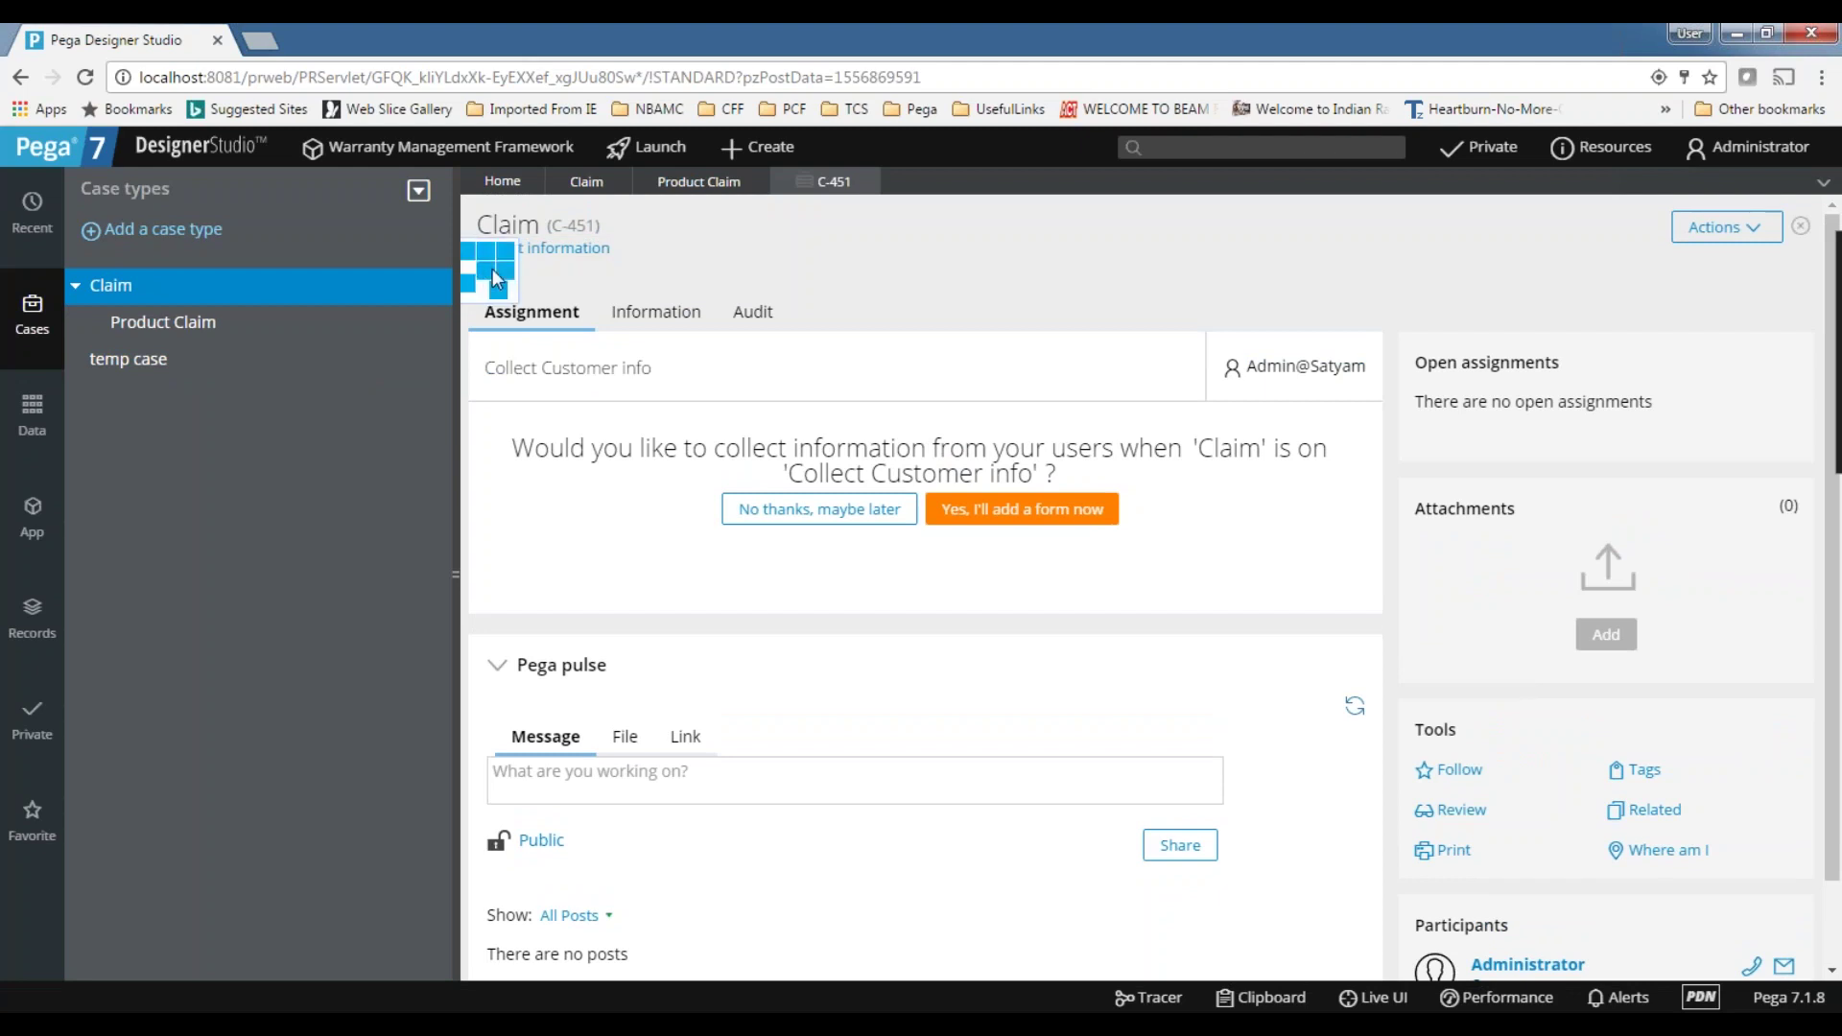
click(488, 277)
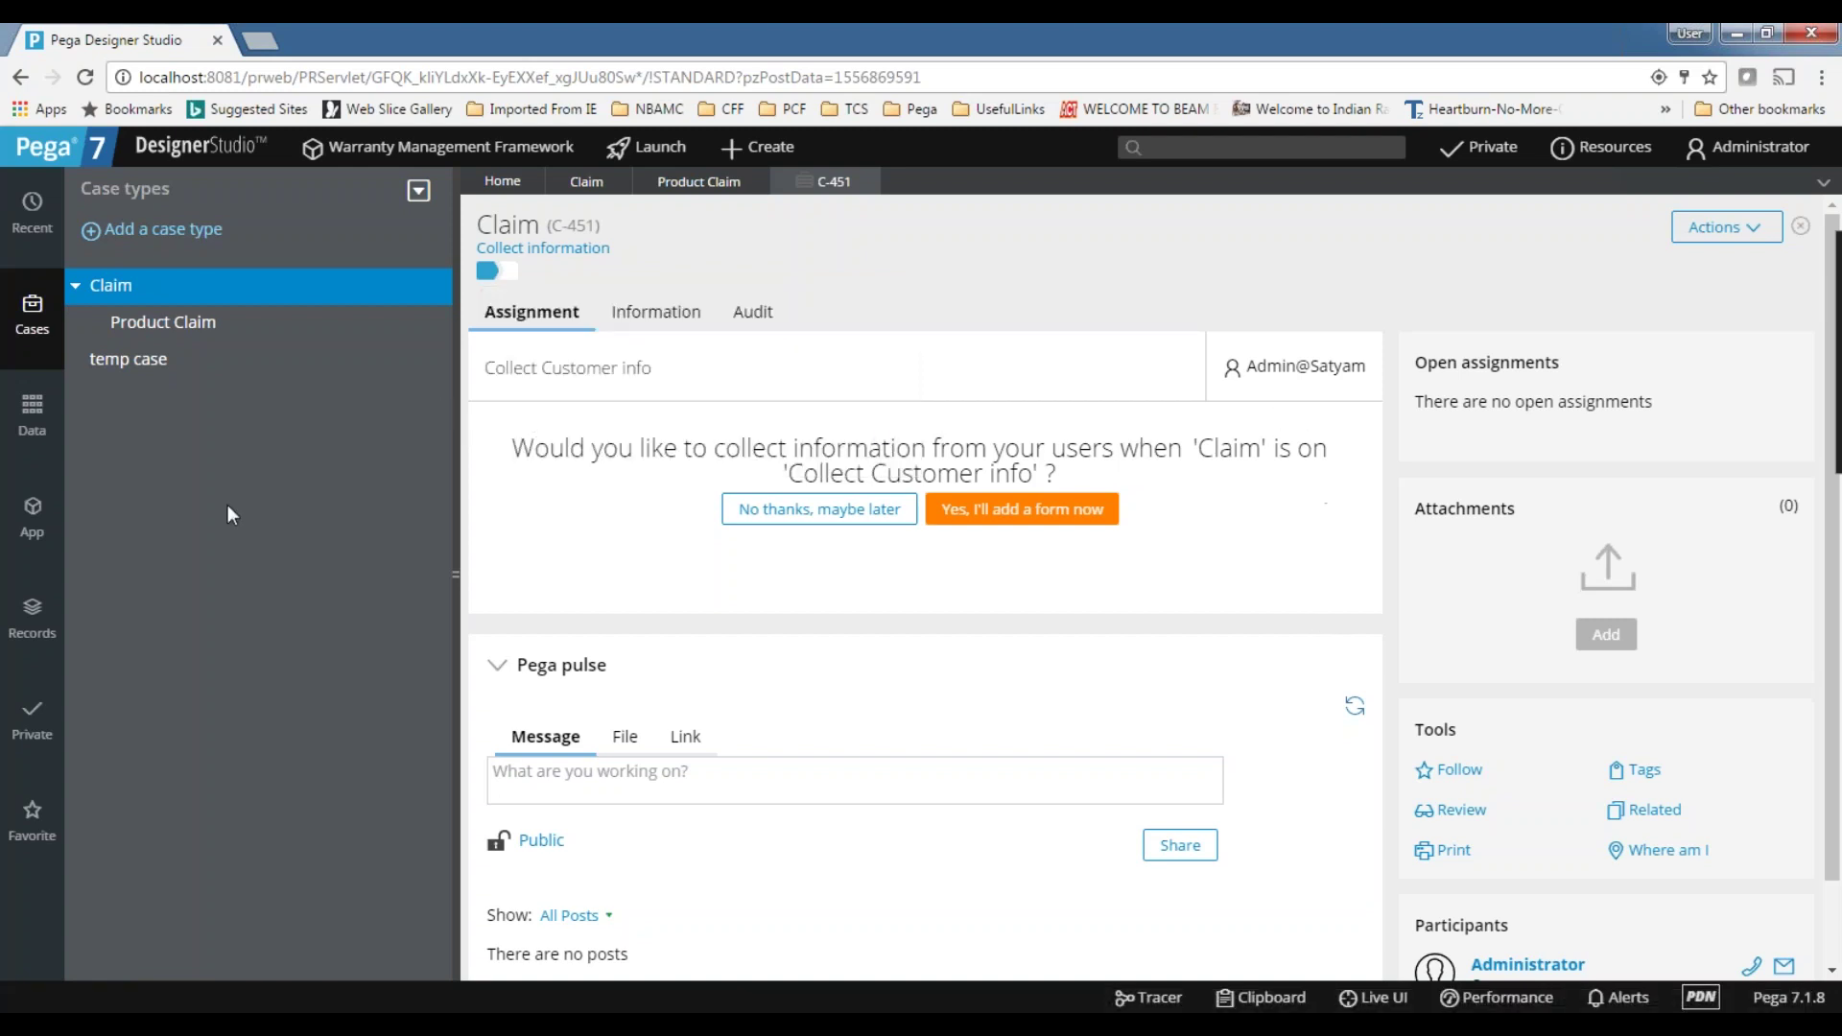
- Advance the Claim case past Collect Customer info and Collect Product Info, declining to add a form for either step
click(783, 509)
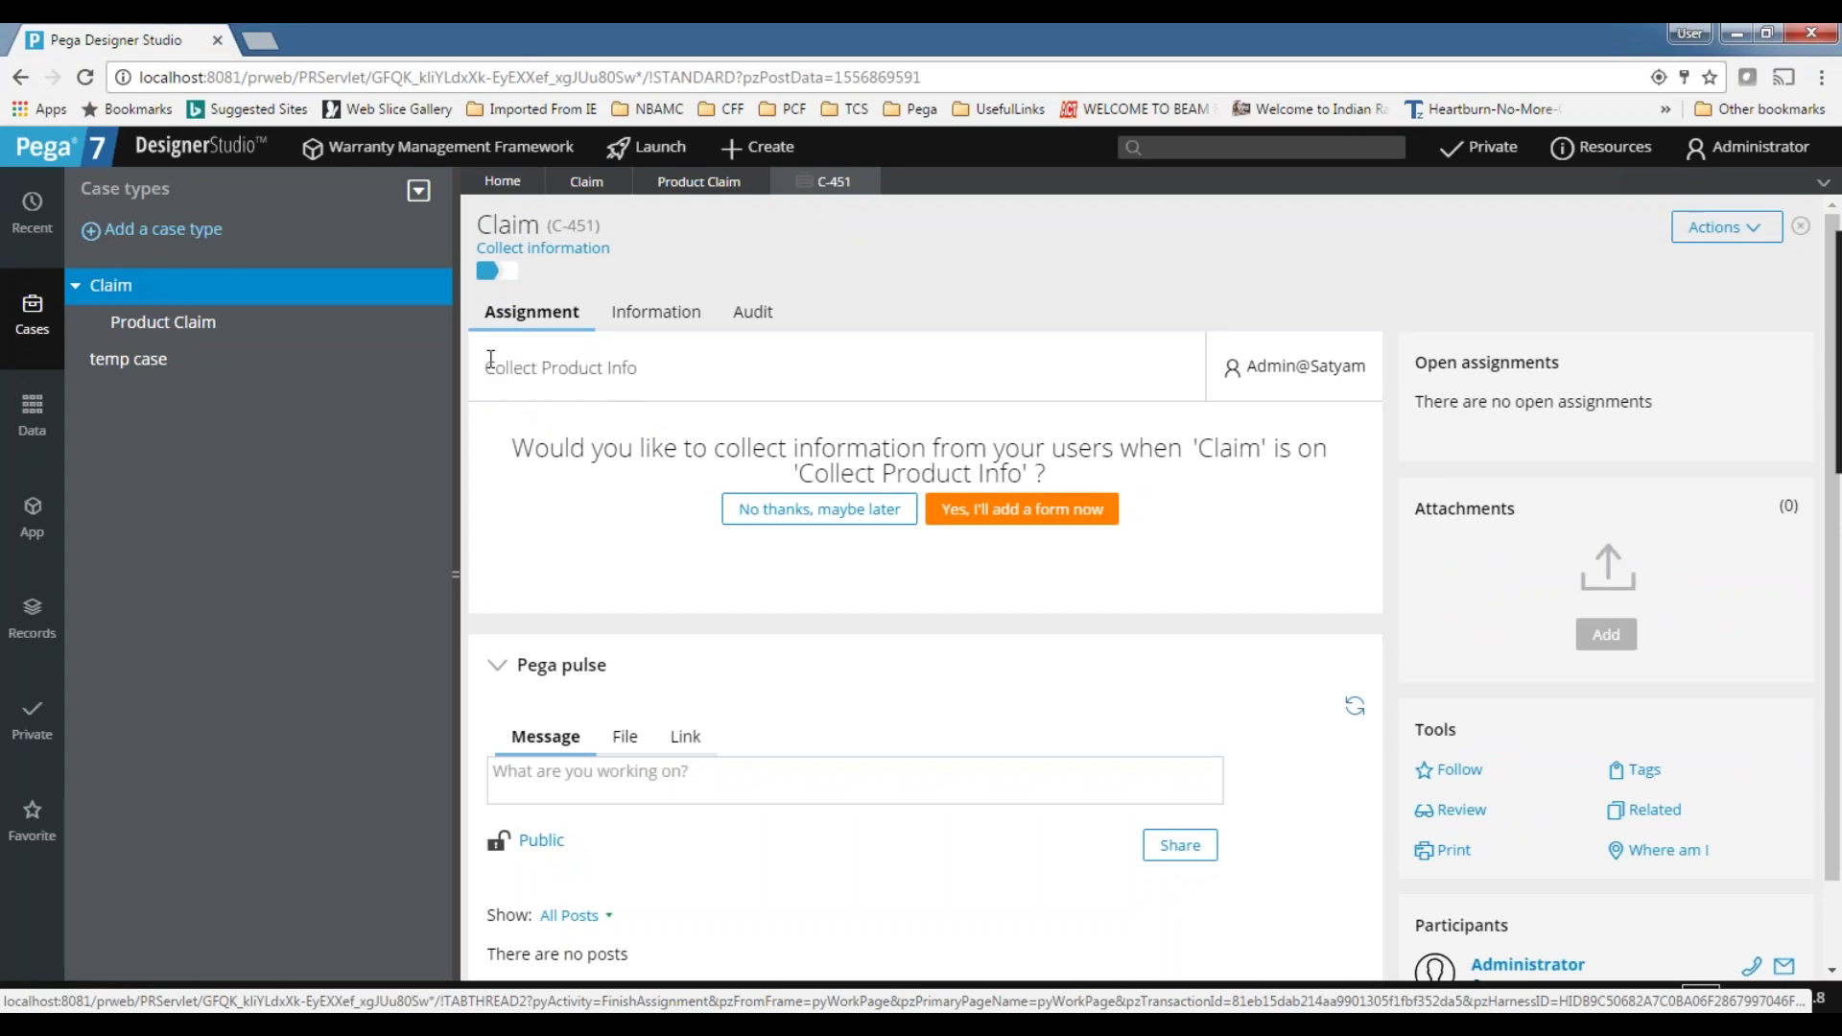
click(484, 273)
click(763, 513)
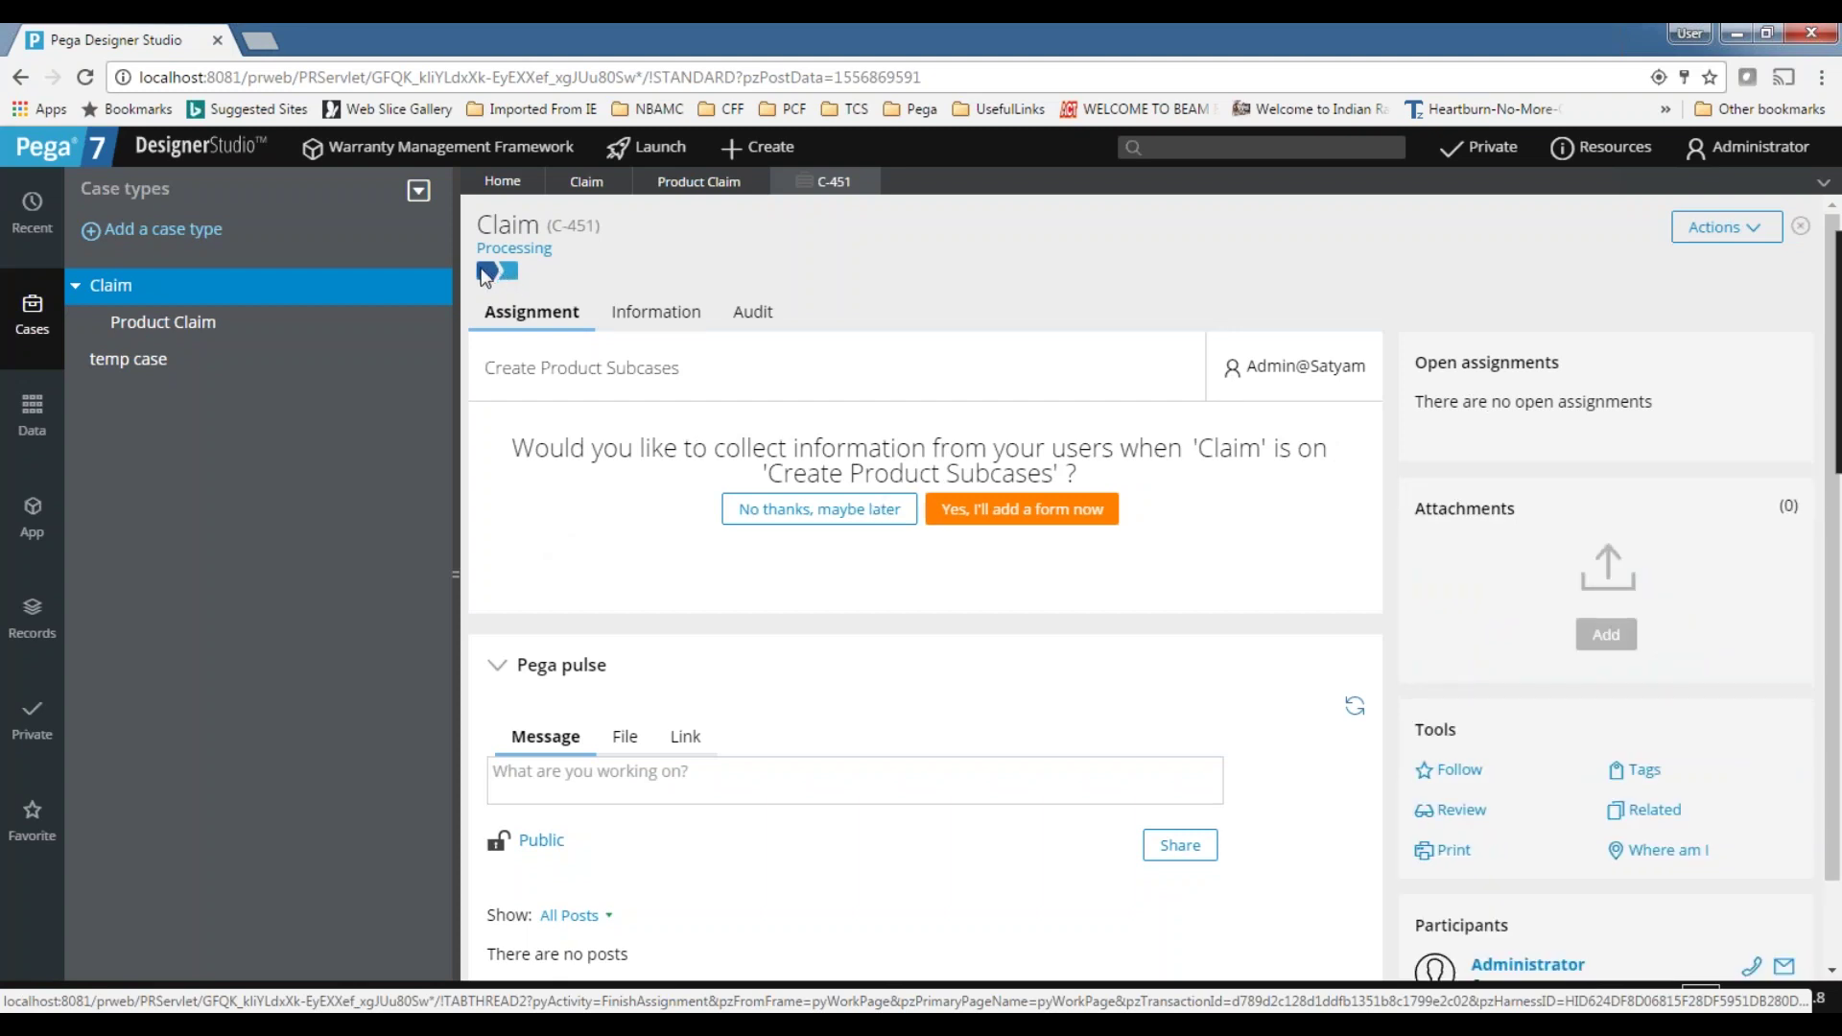
- Check the Claim case's life cycle, then advance it past Create Product Subcases and Wait for Subcases without adding forms and close it
mouse_move(512, 278)
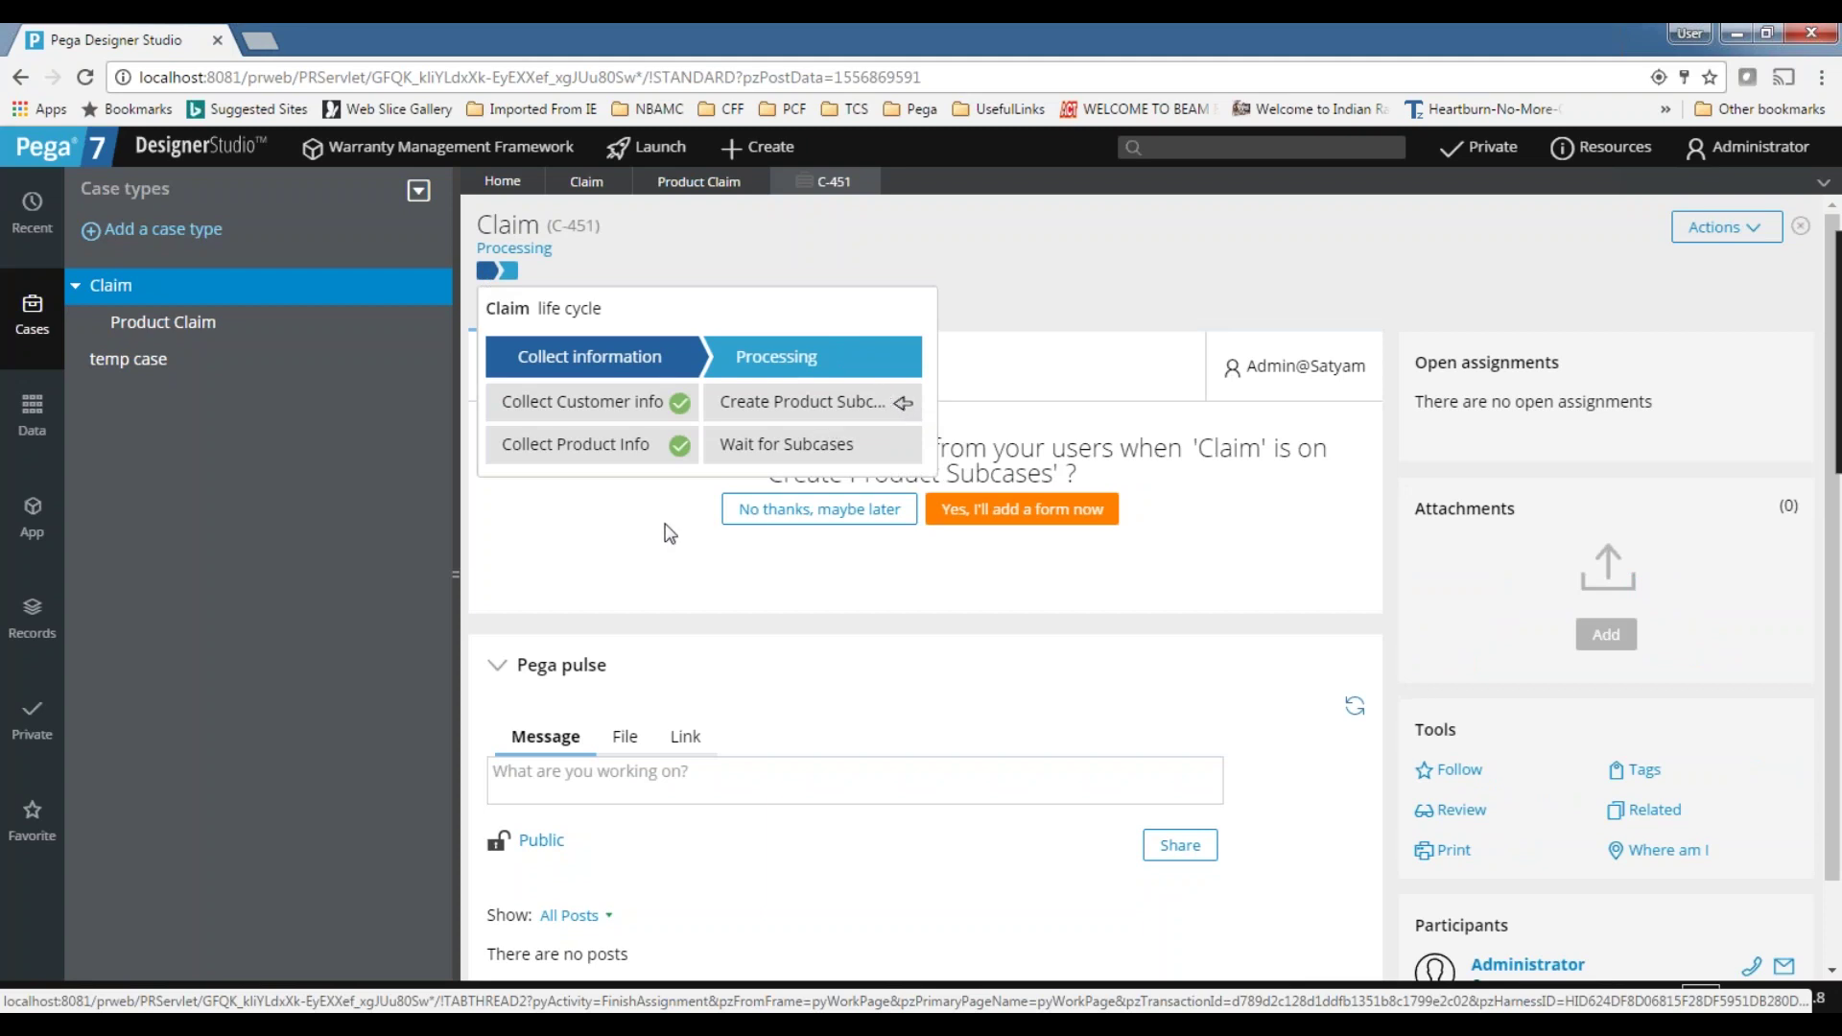
click(785, 512)
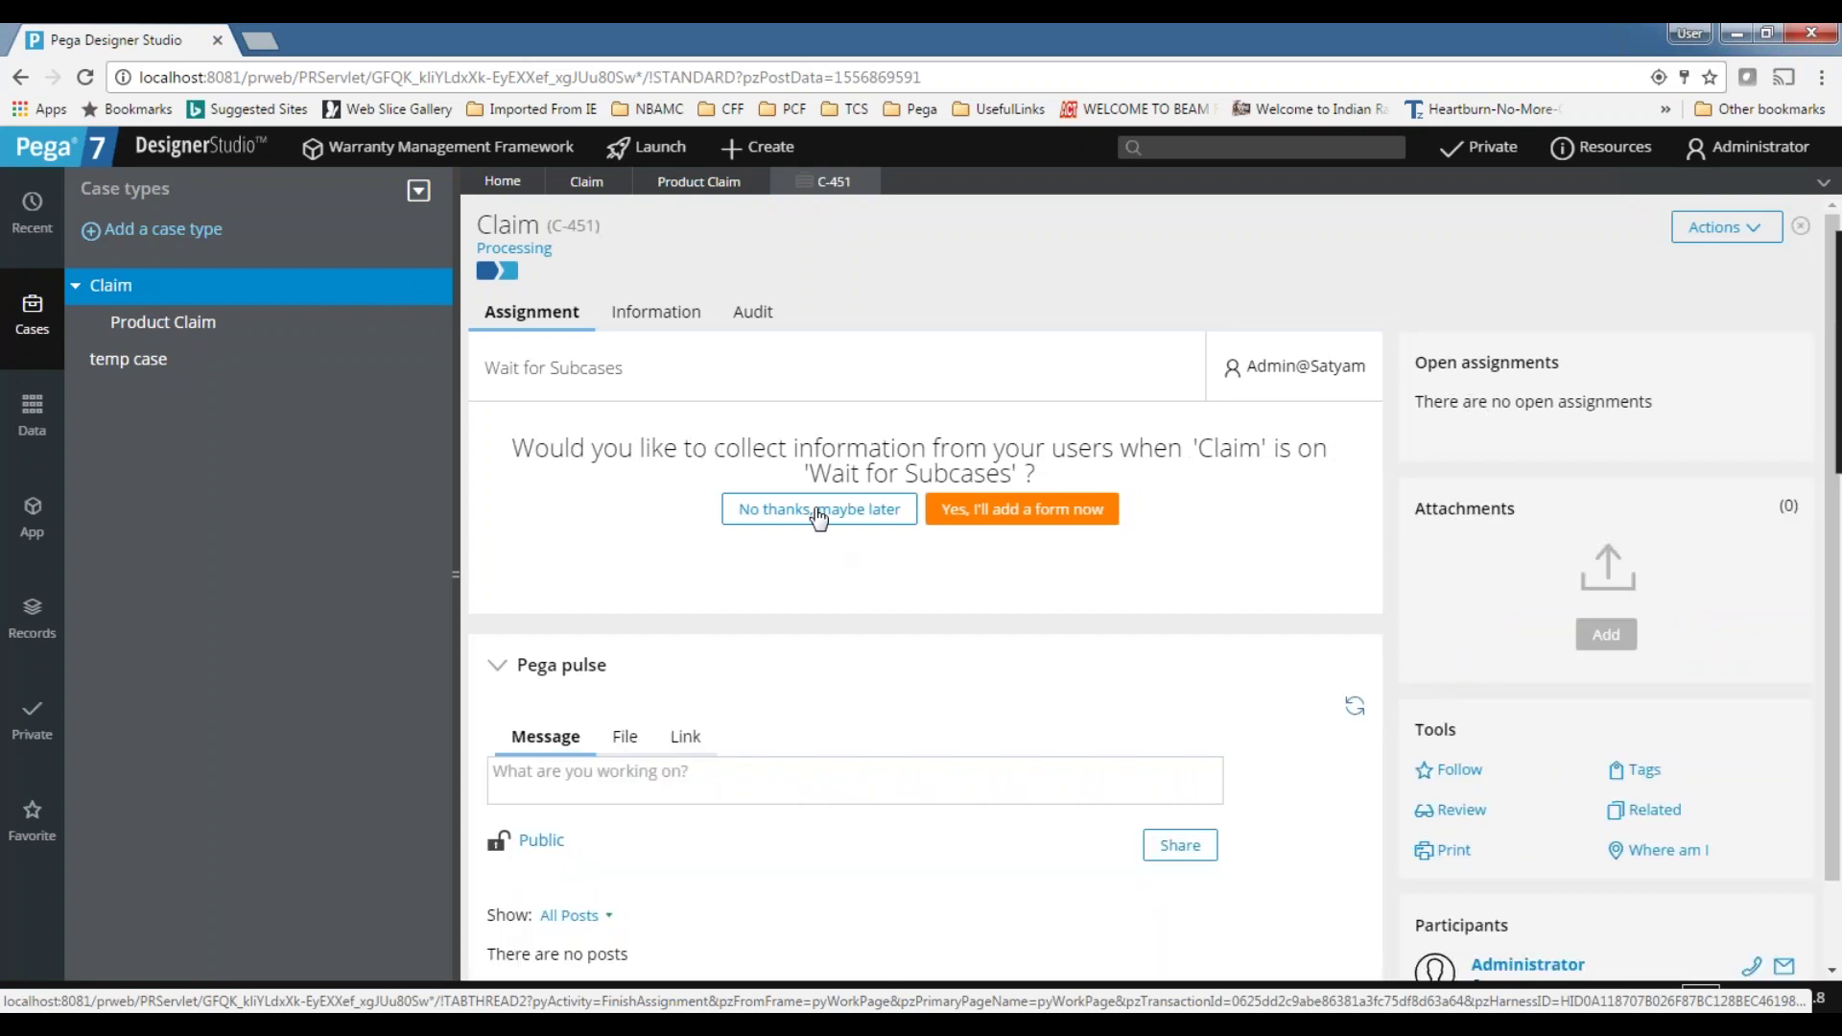
click(817, 511)
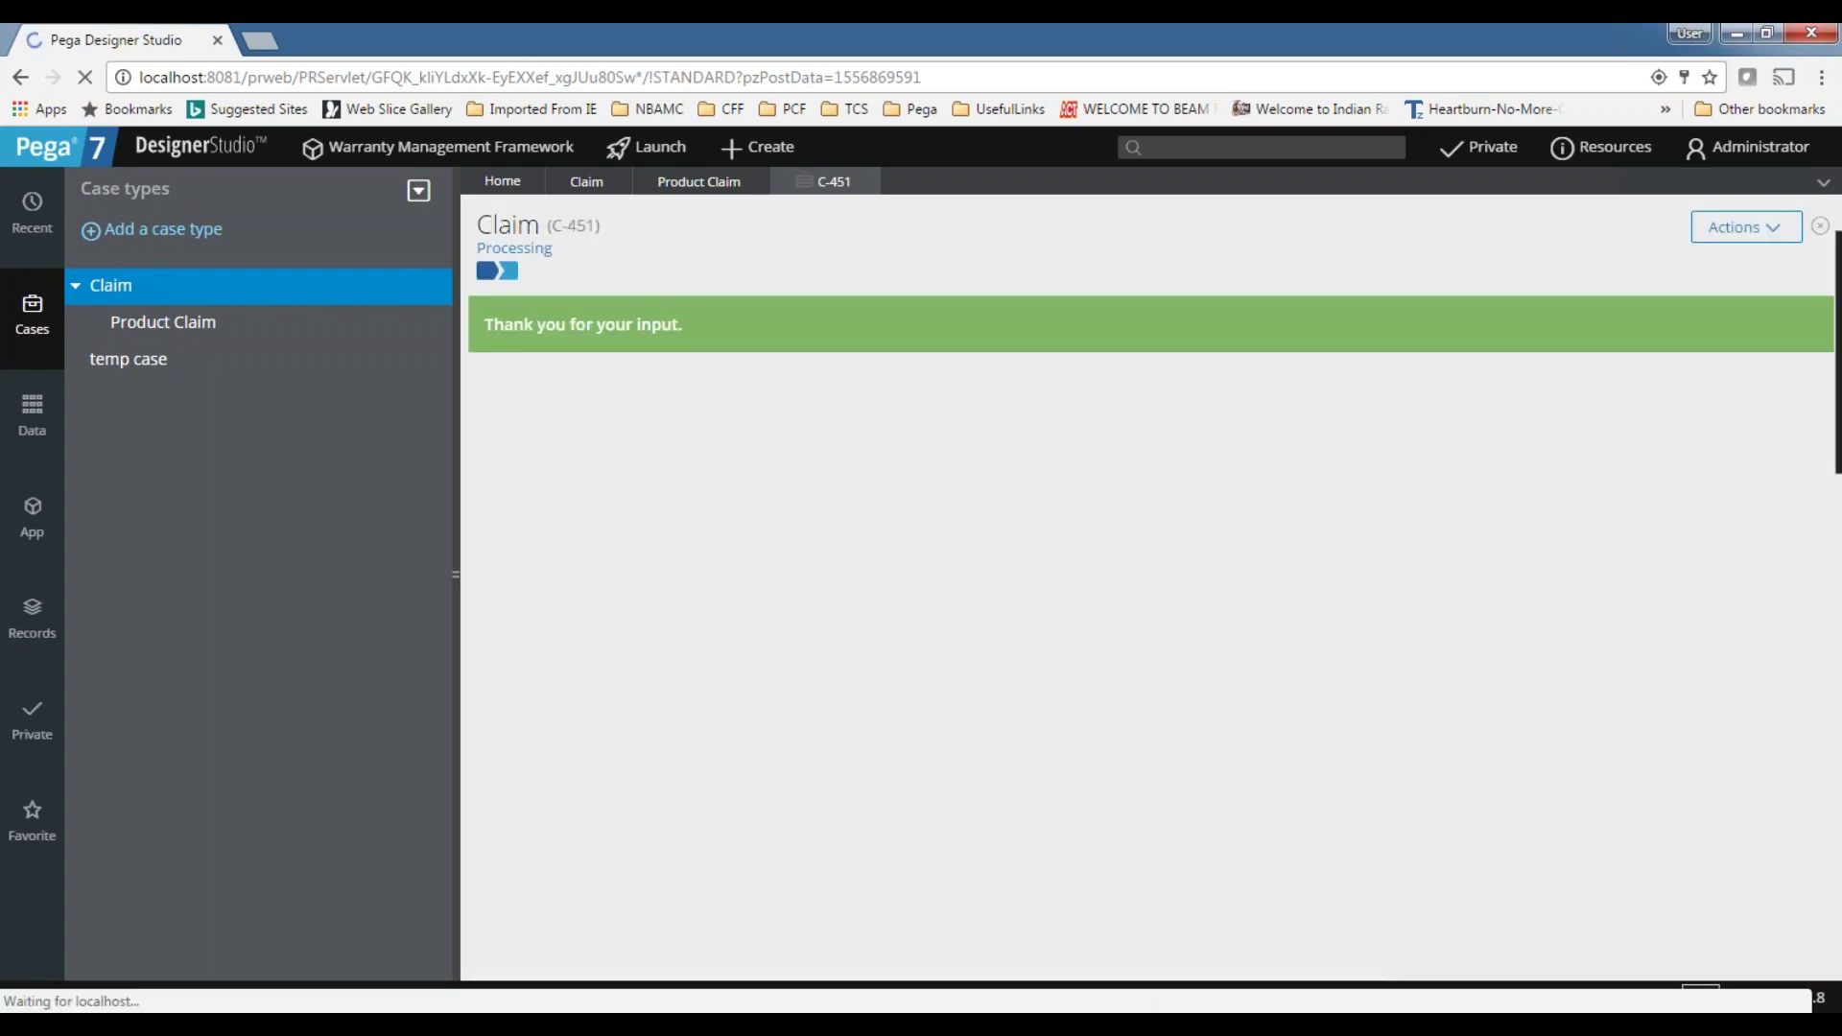
click(868, 182)
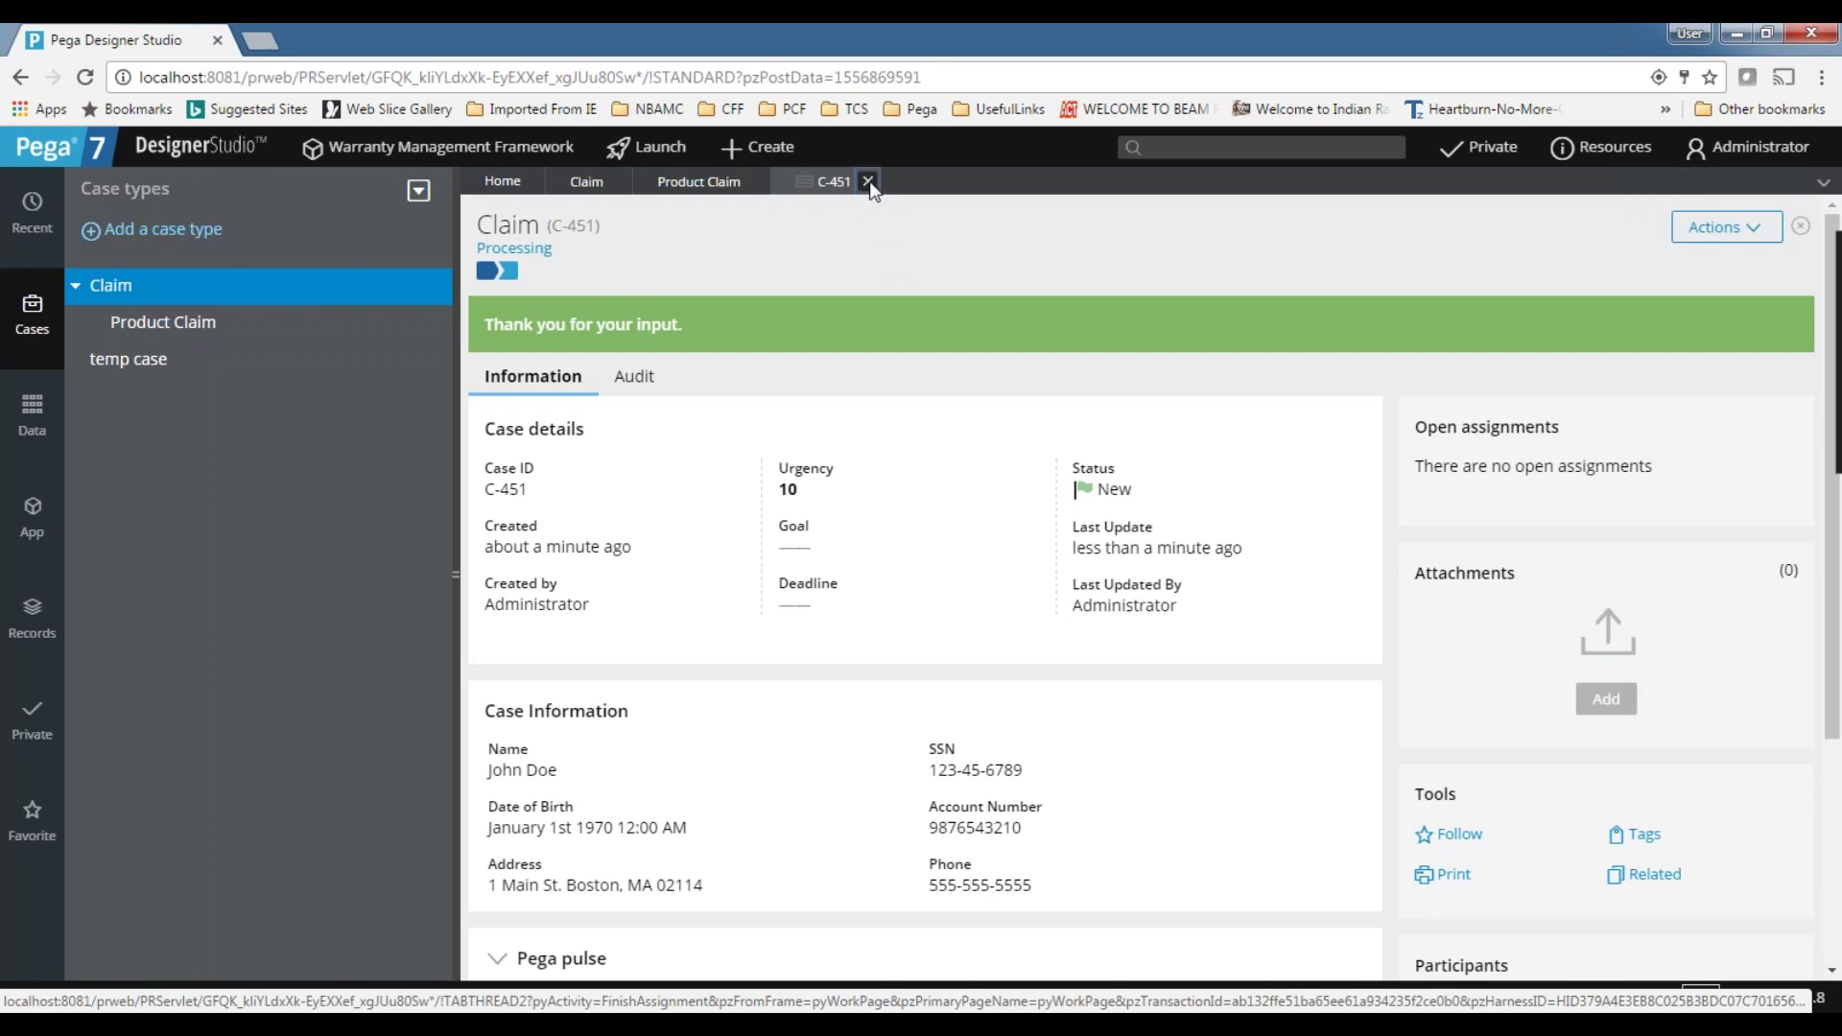
- Run a new case from the Product Claim case type and advance it through the Warranty Verification stage without adding forms
click(160, 326)
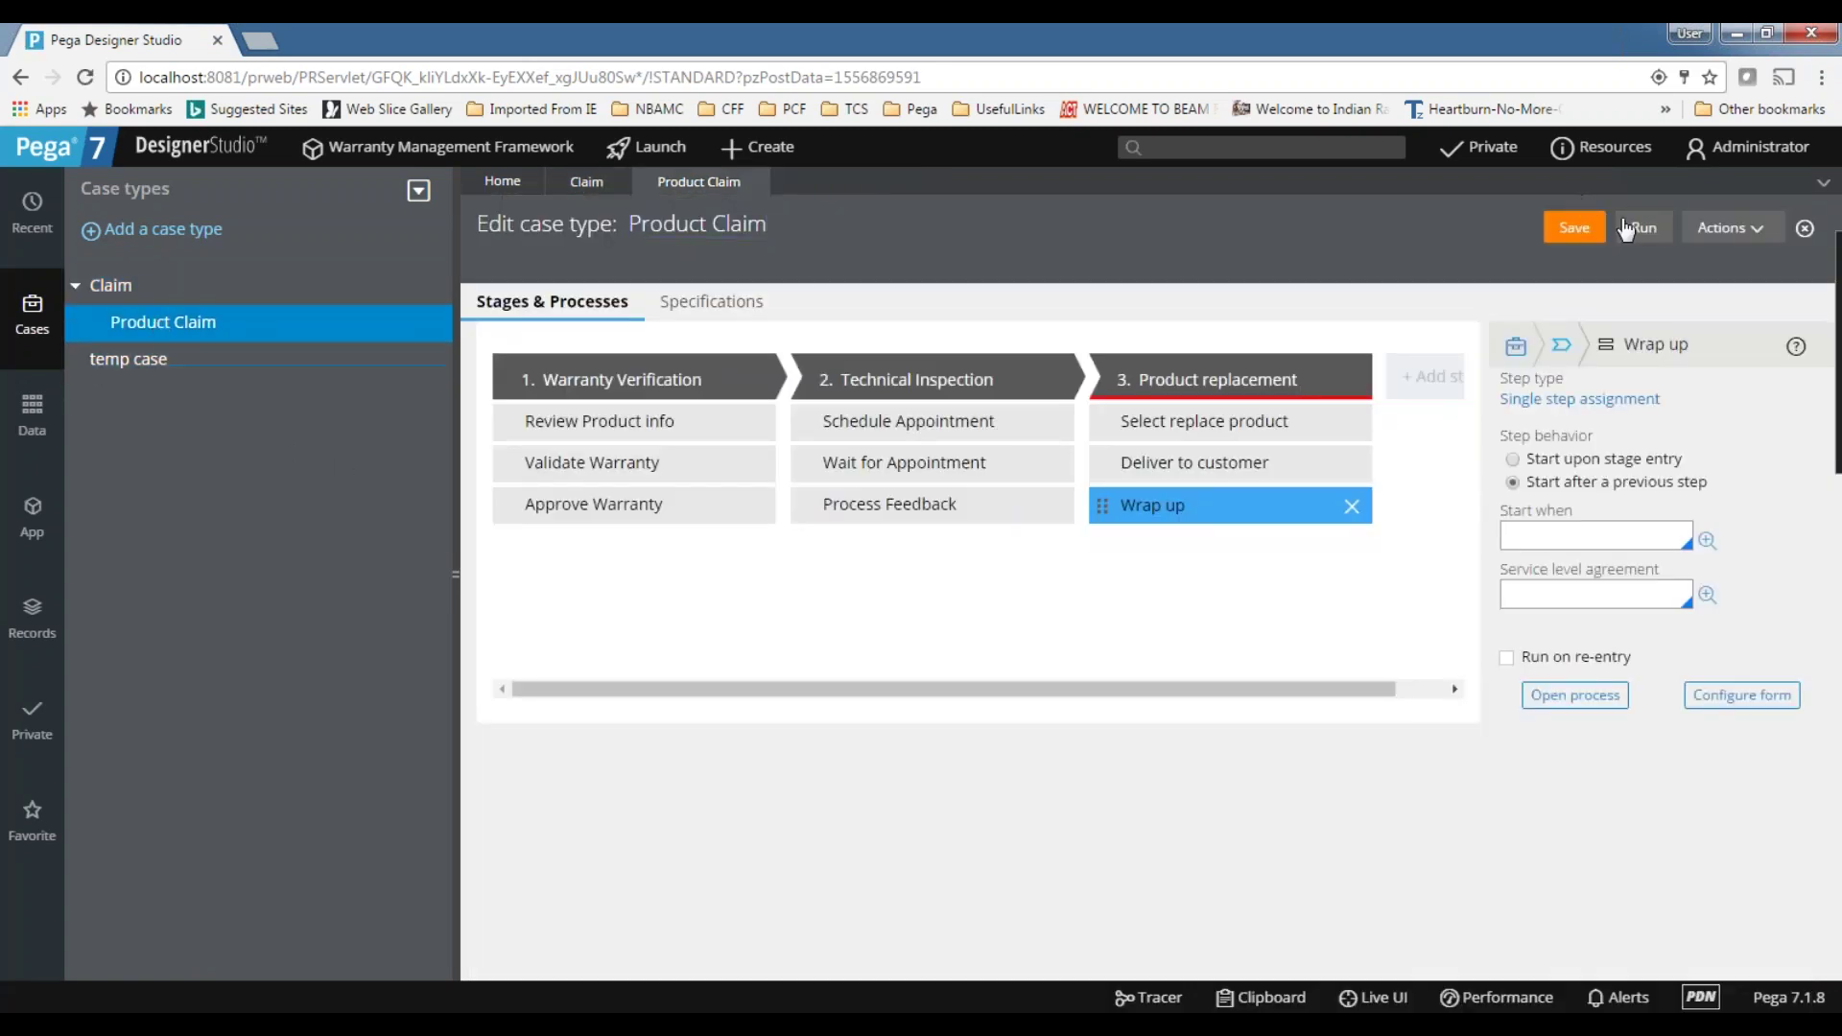
click(1635, 230)
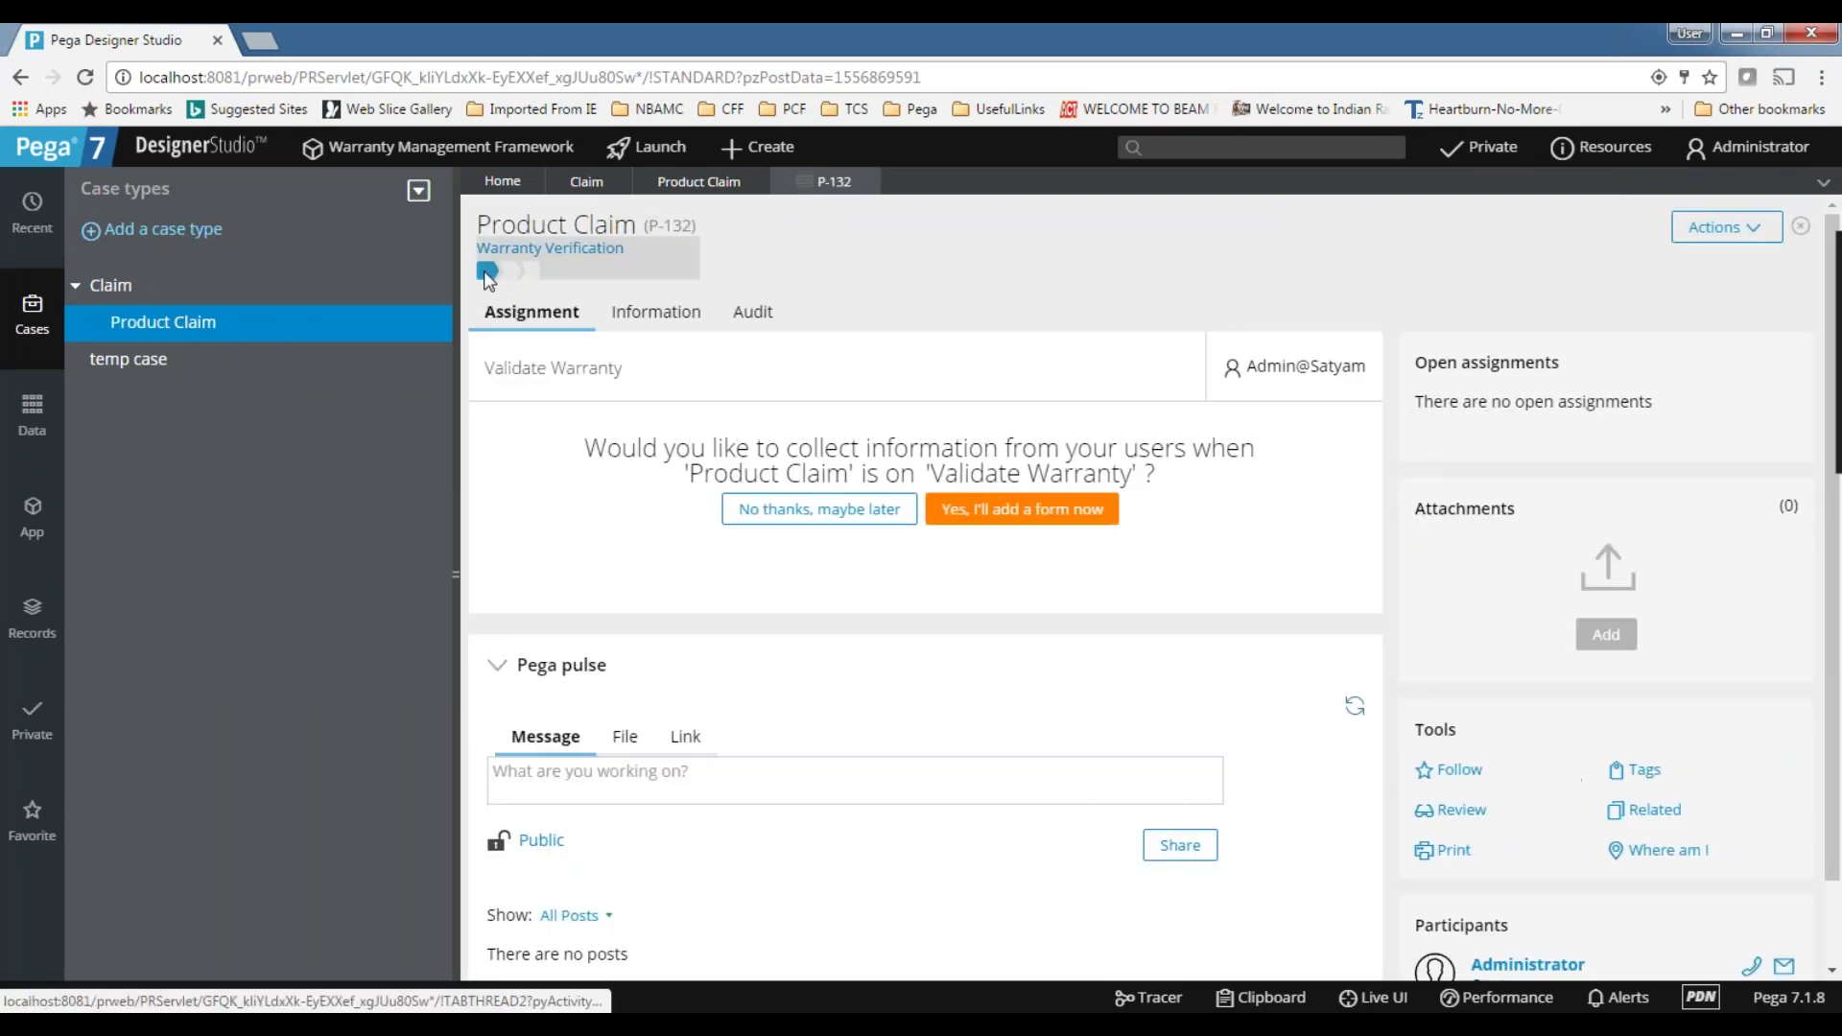
click(483, 271)
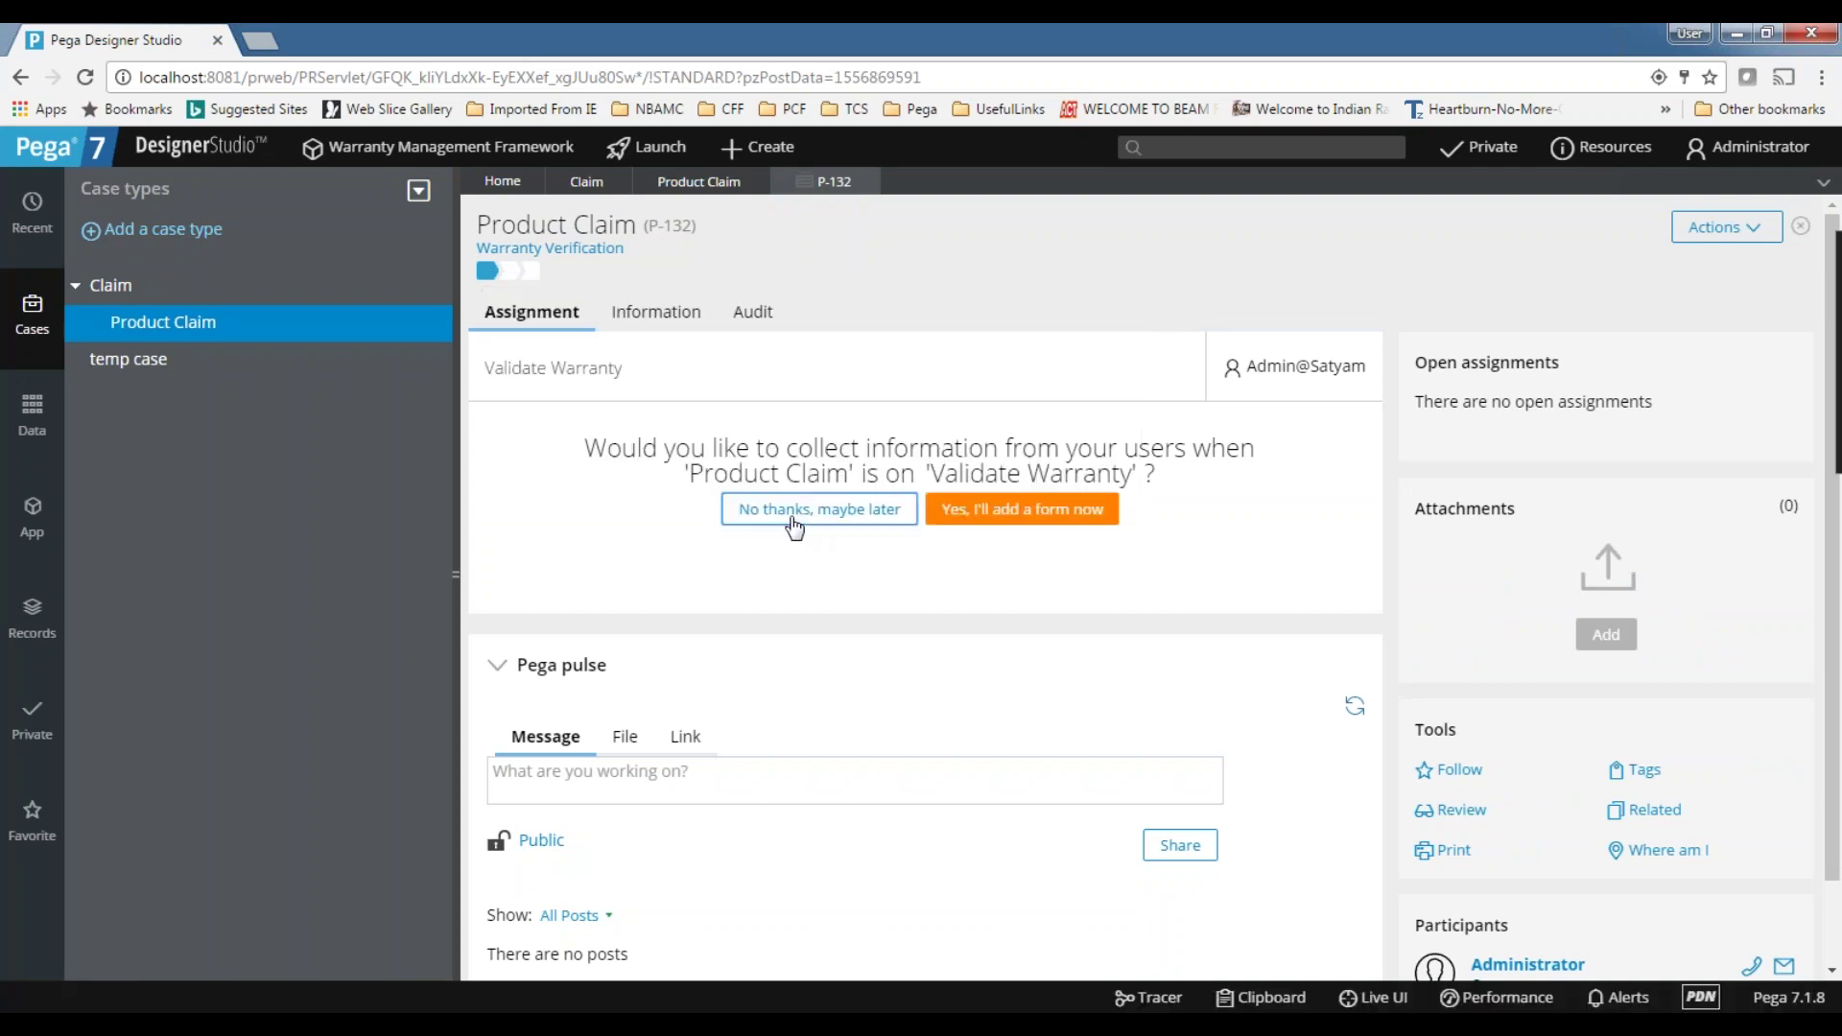
click(793, 516)
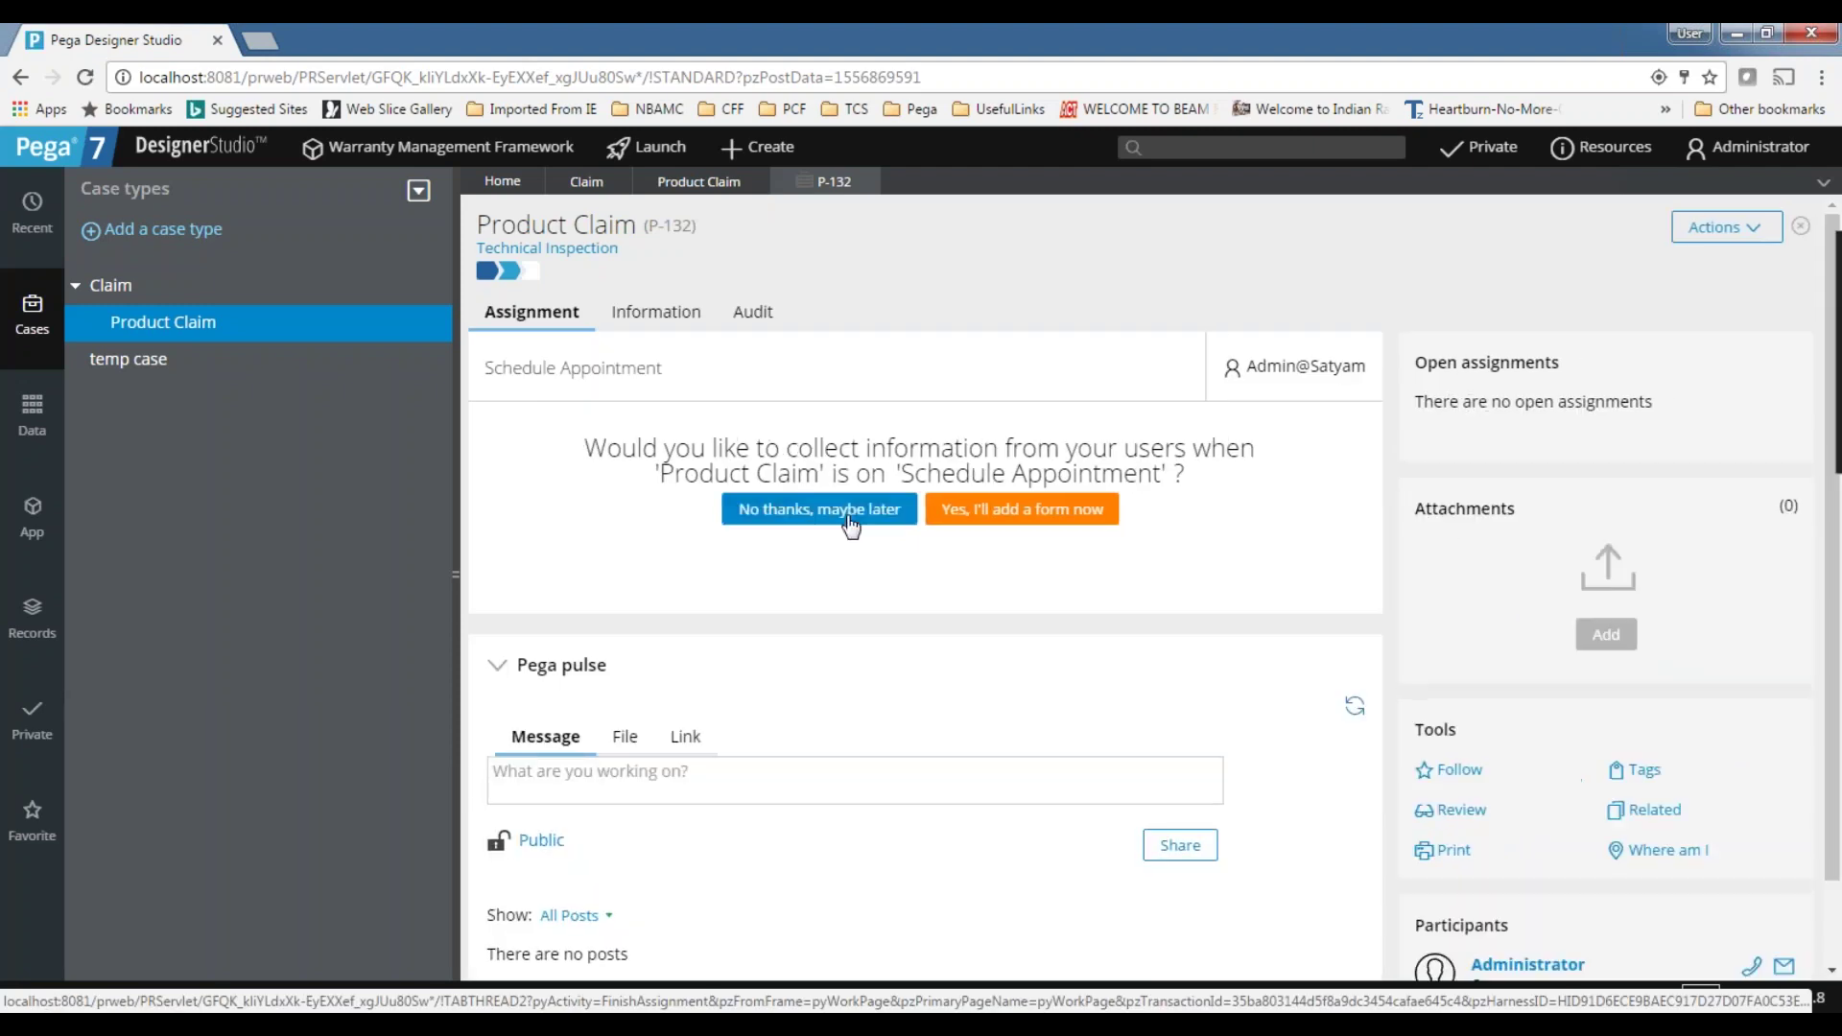
- Advance the Product Claim case past Schedule Appointment, Wait for Appointment and Process Feedback, declining to add a form for each step
click(850, 523)
click(784, 516)
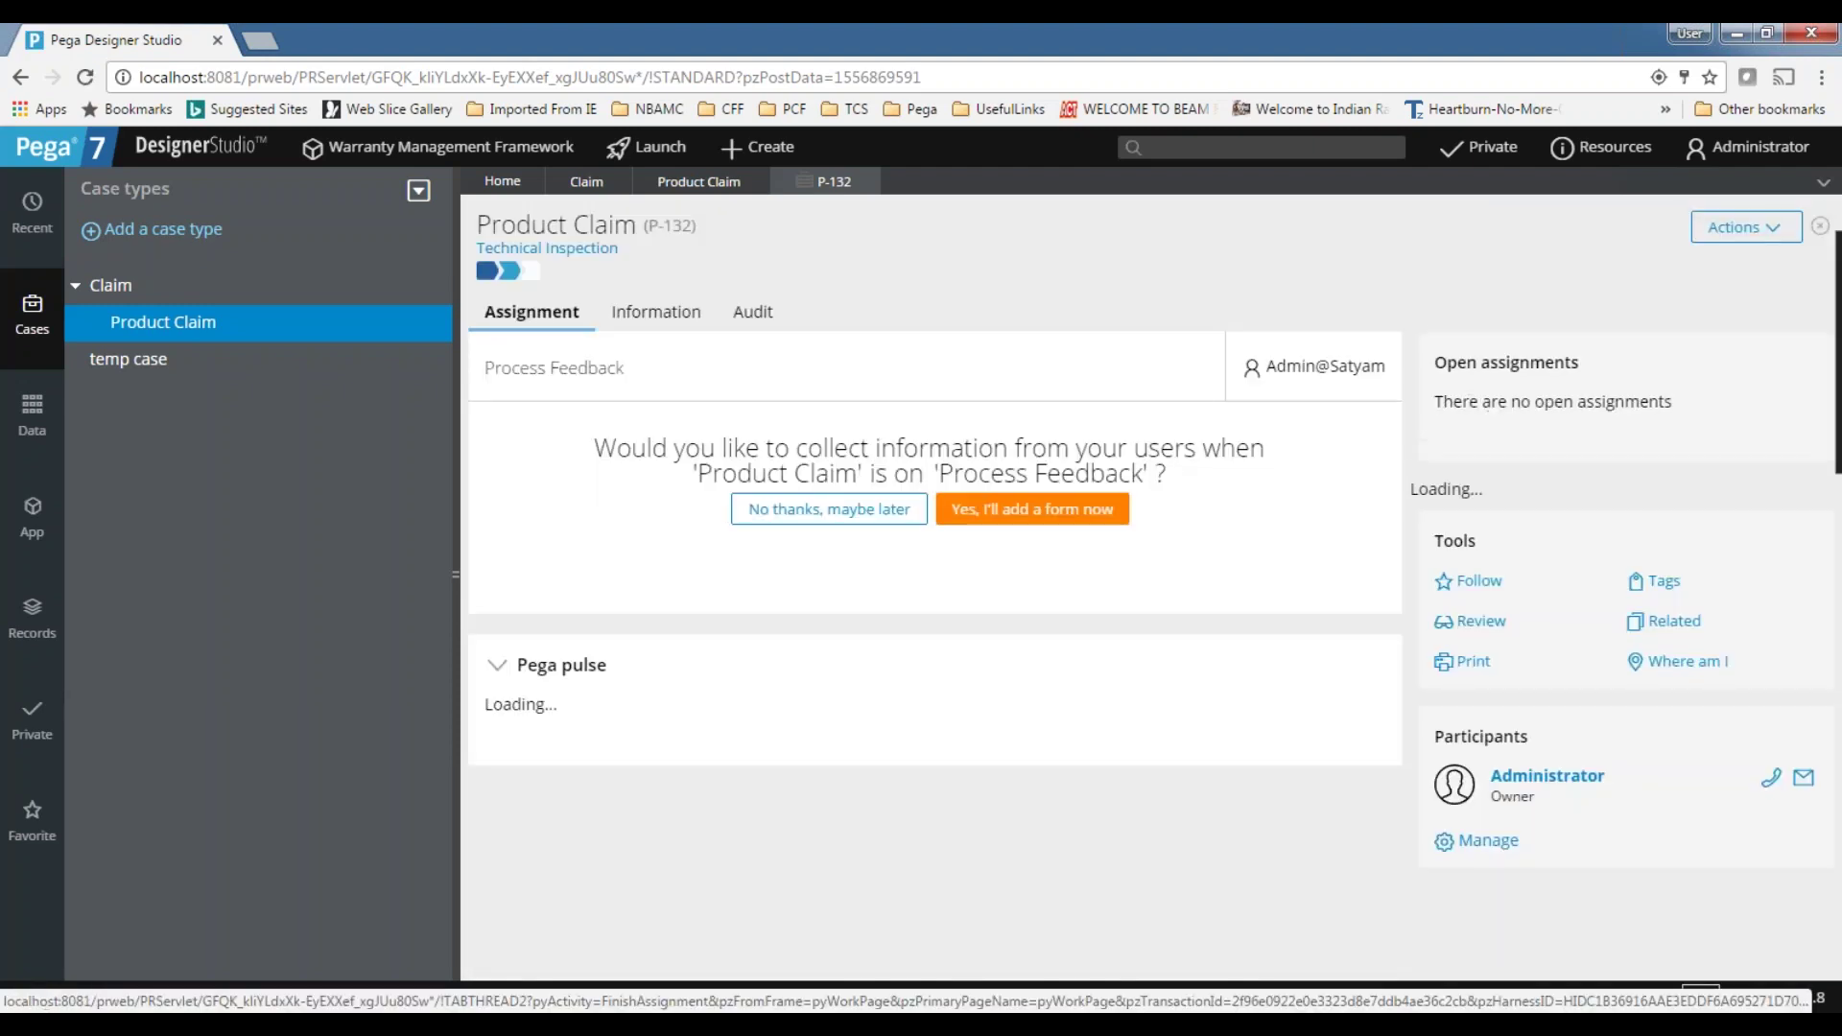
click(768, 509)
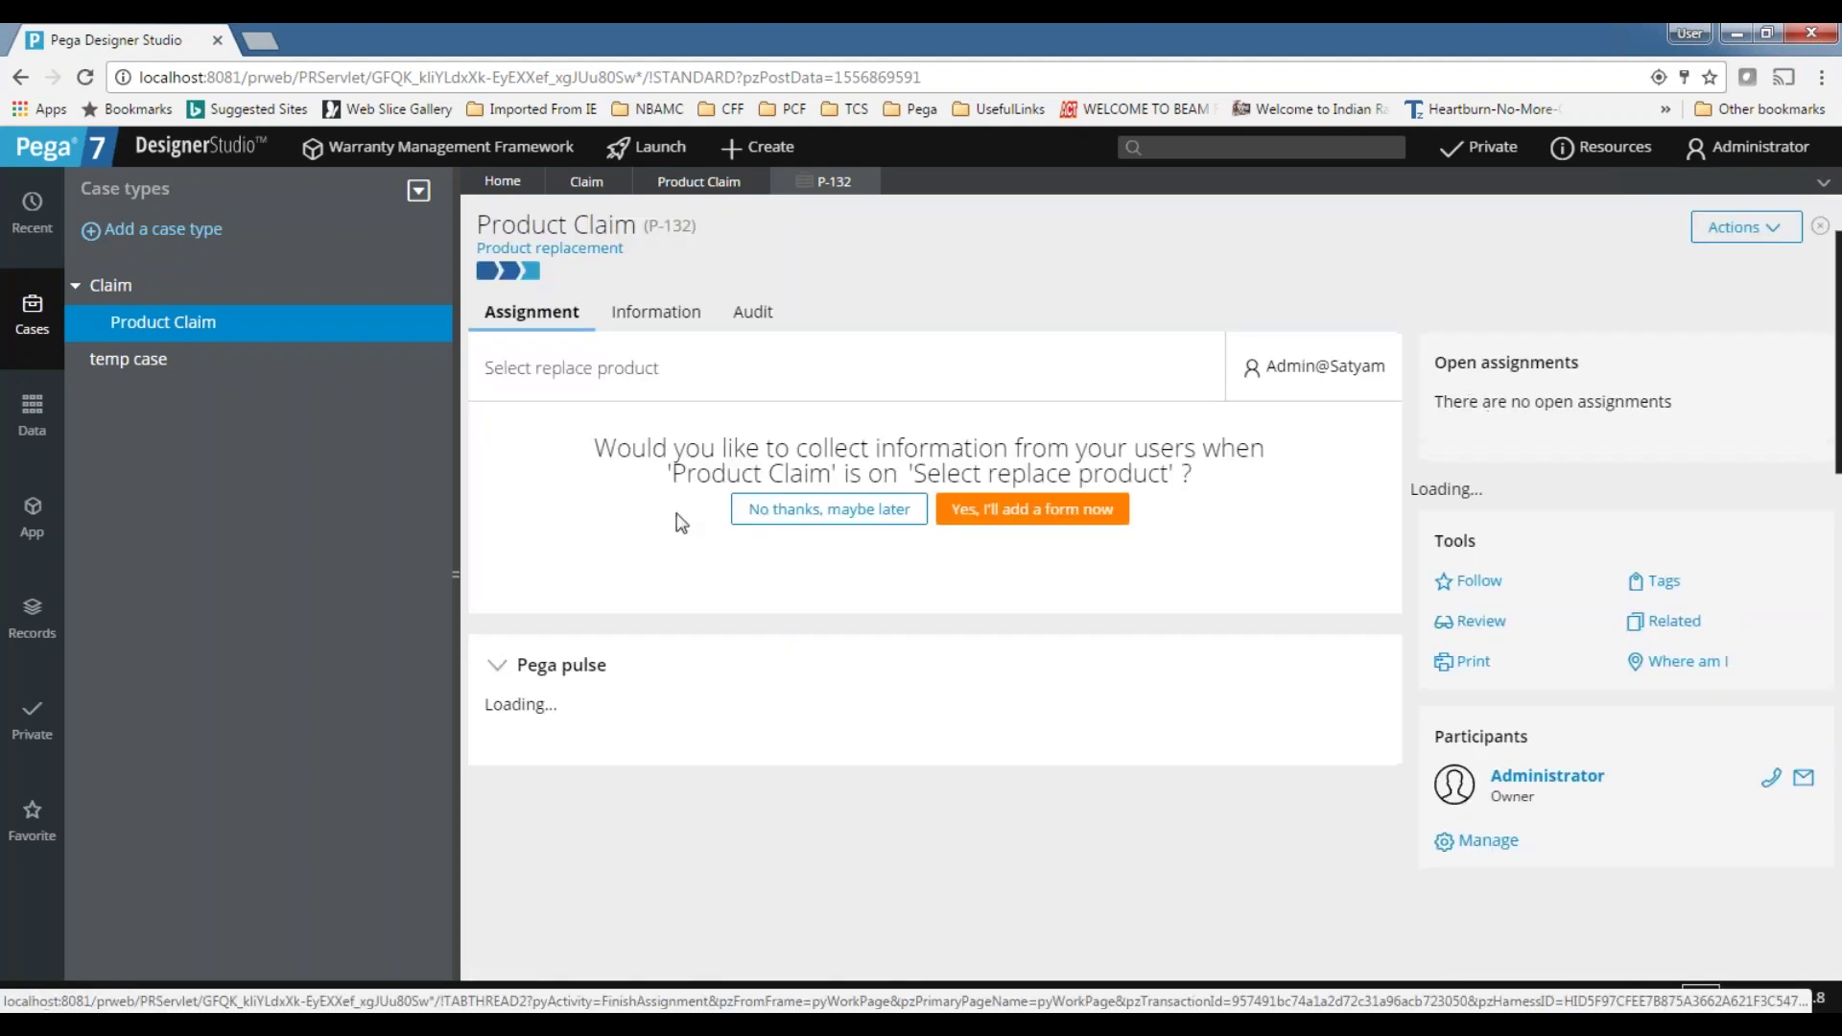
- Complete Select replace product, Deliver to customer and Wrap up without adding forms, and close the Product Claim case
click(848, 523)
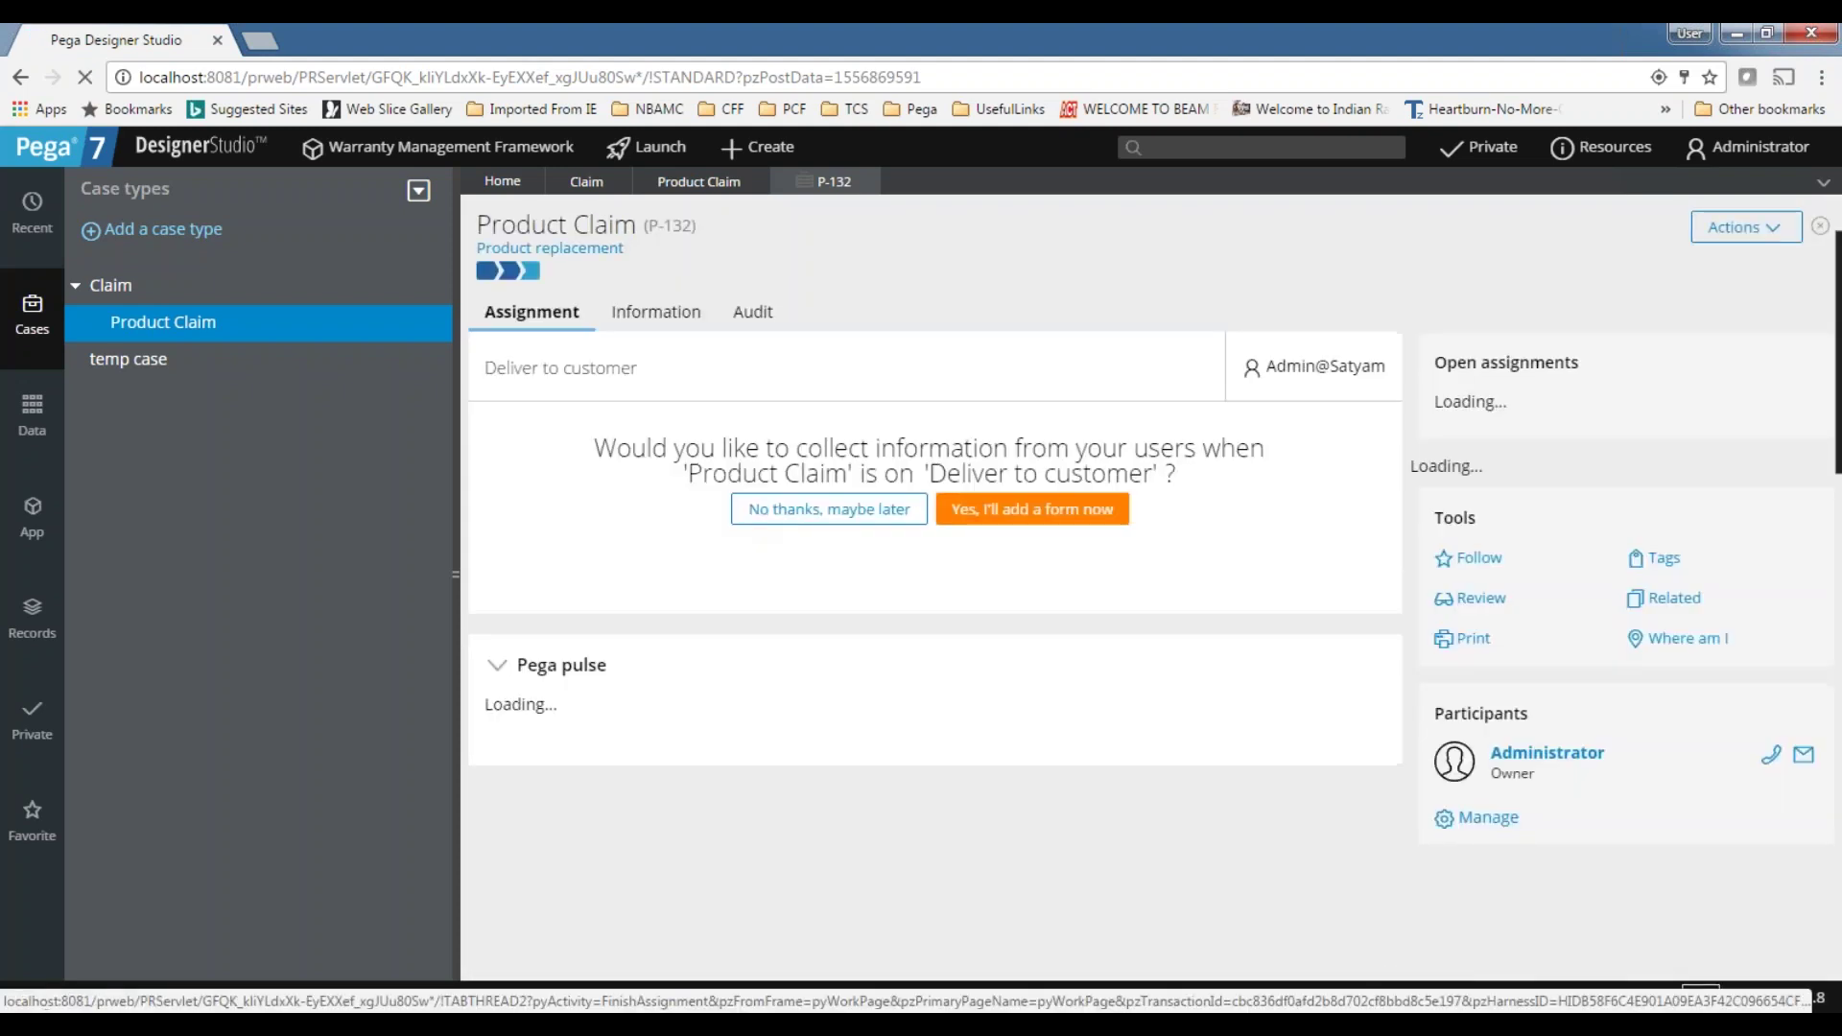
click(844, 510)
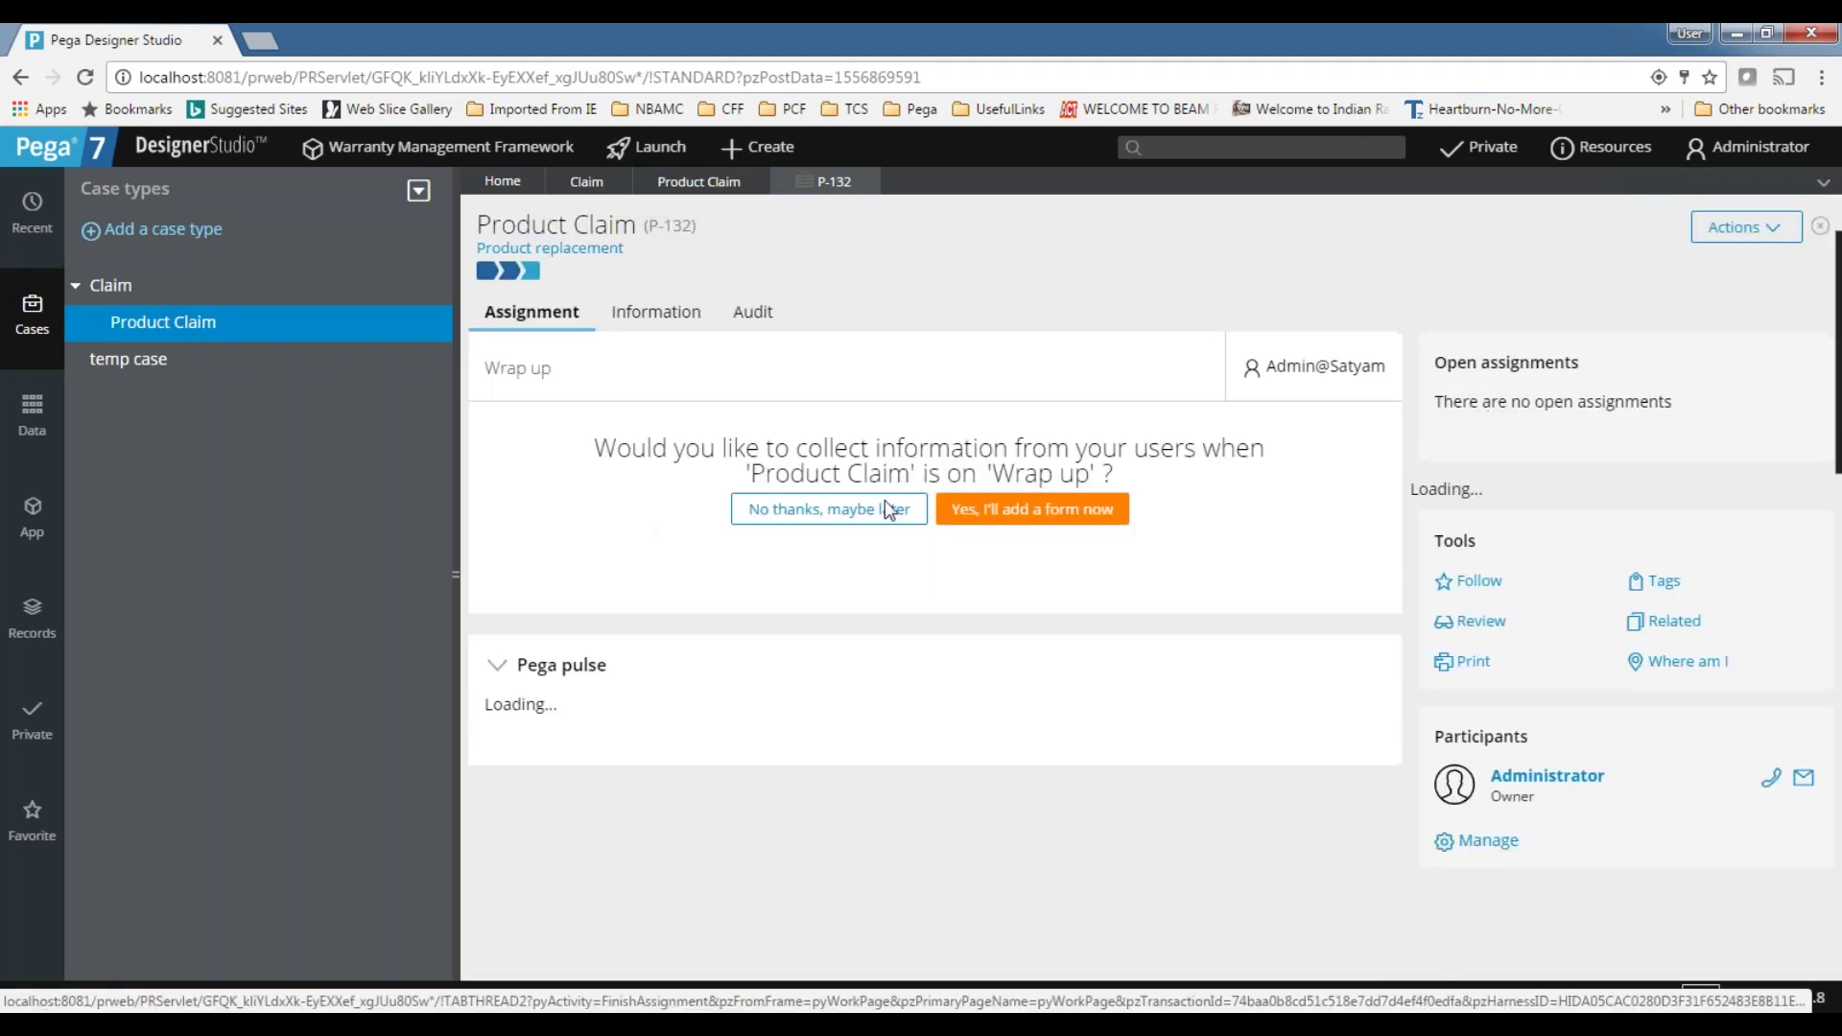
click(840, 518)
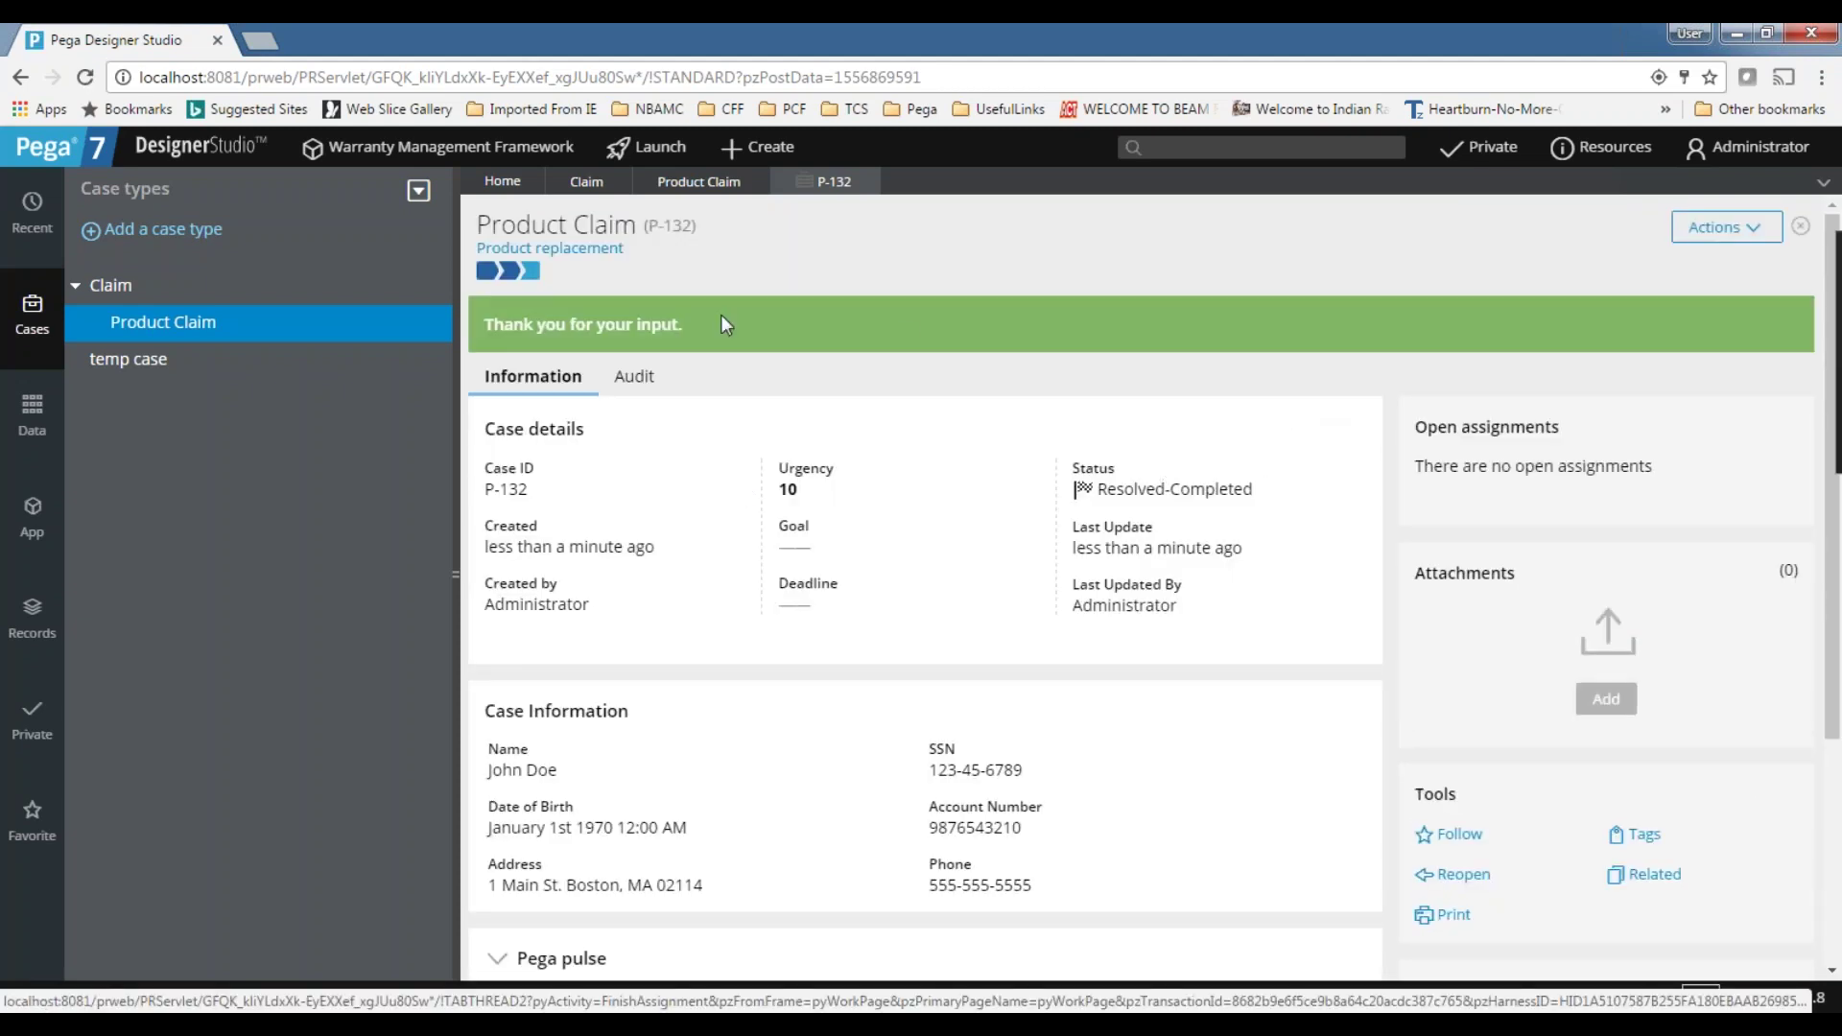
click(1799, 227)
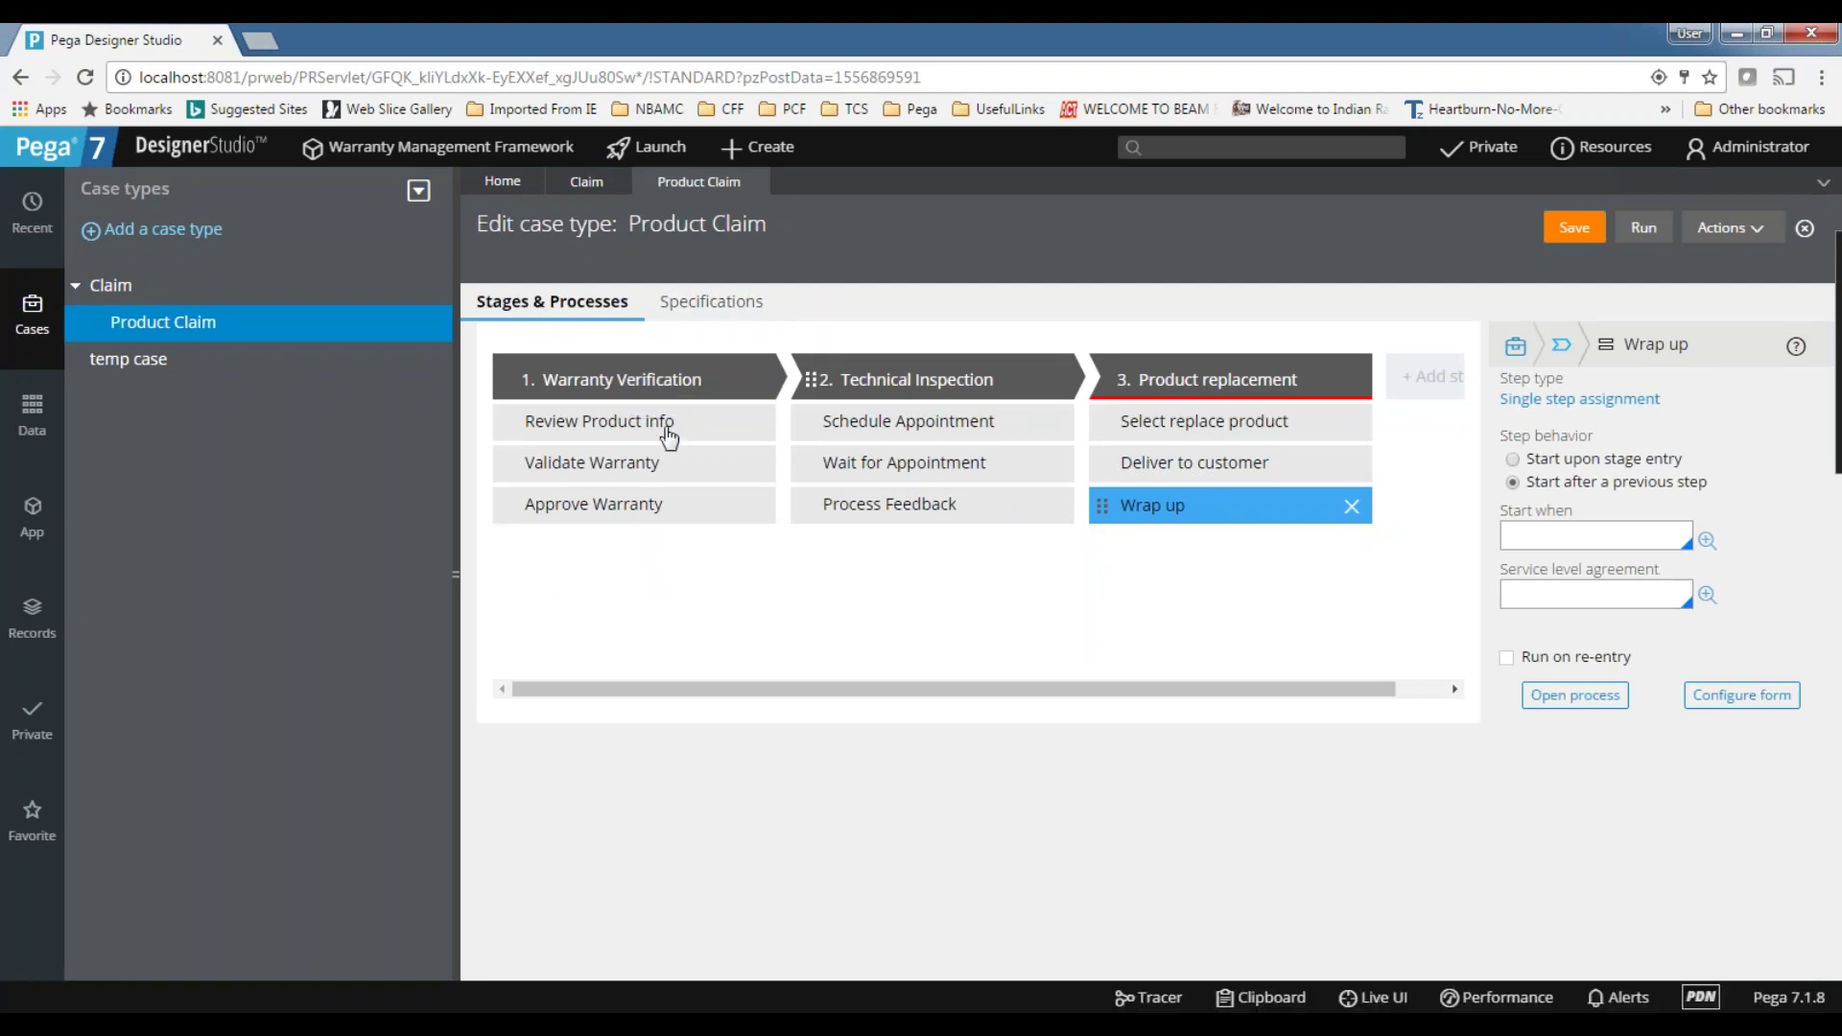
- Review the settings of Product Claim's Warranty Verification and Technical Inspection stages
click(619, 379)
click(902, 381)
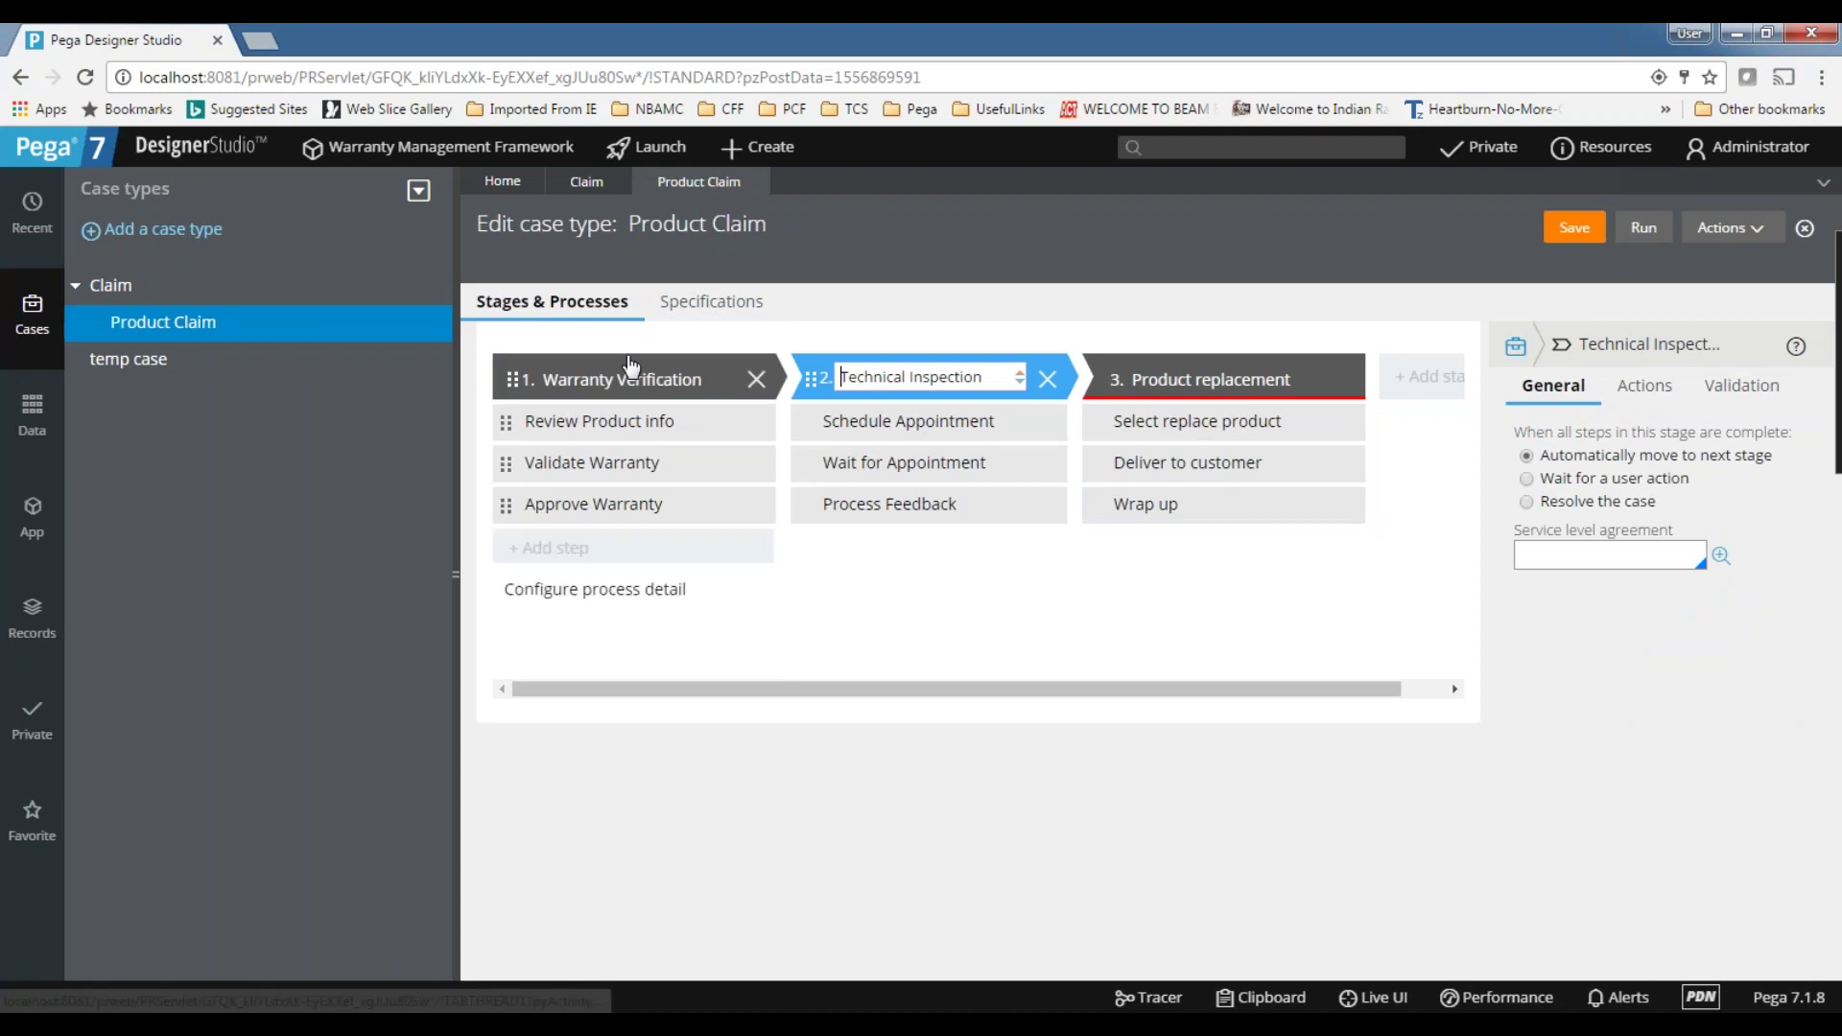
- Open the Claim case type and review the general, actions and validation settings of its Collect information stage
click(101, 285)
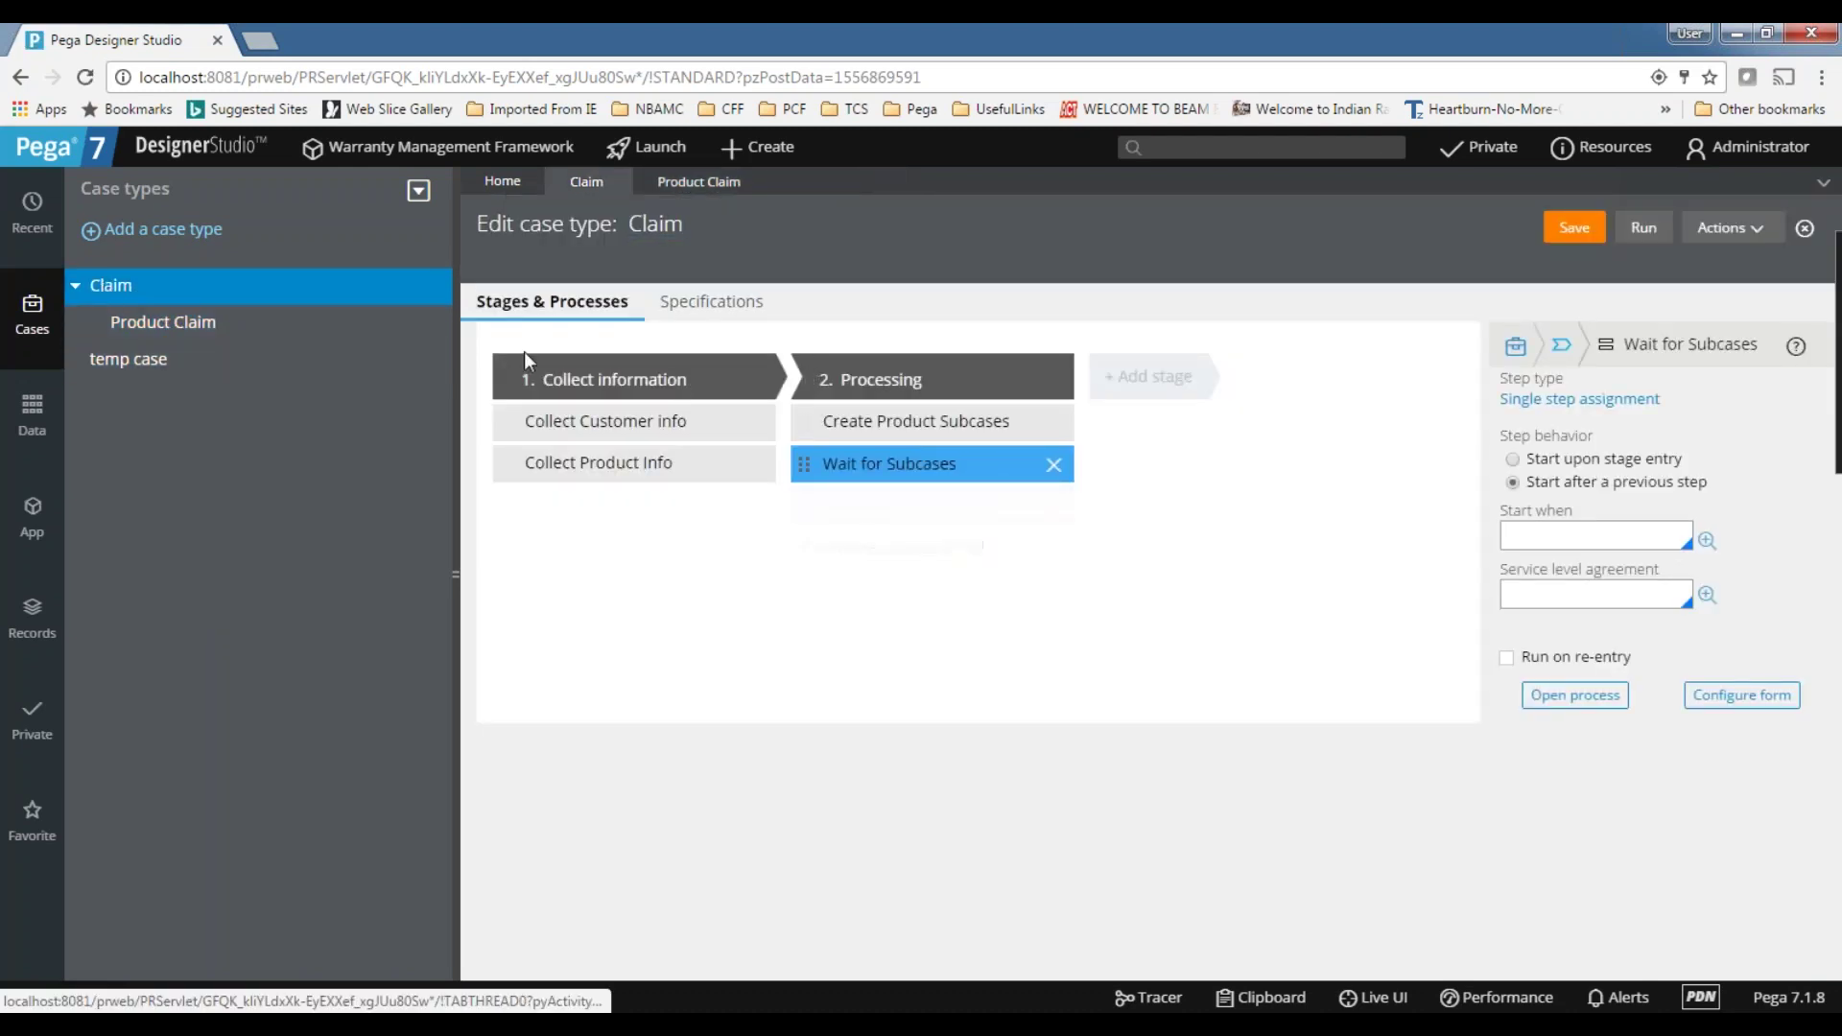
click(672, 378)
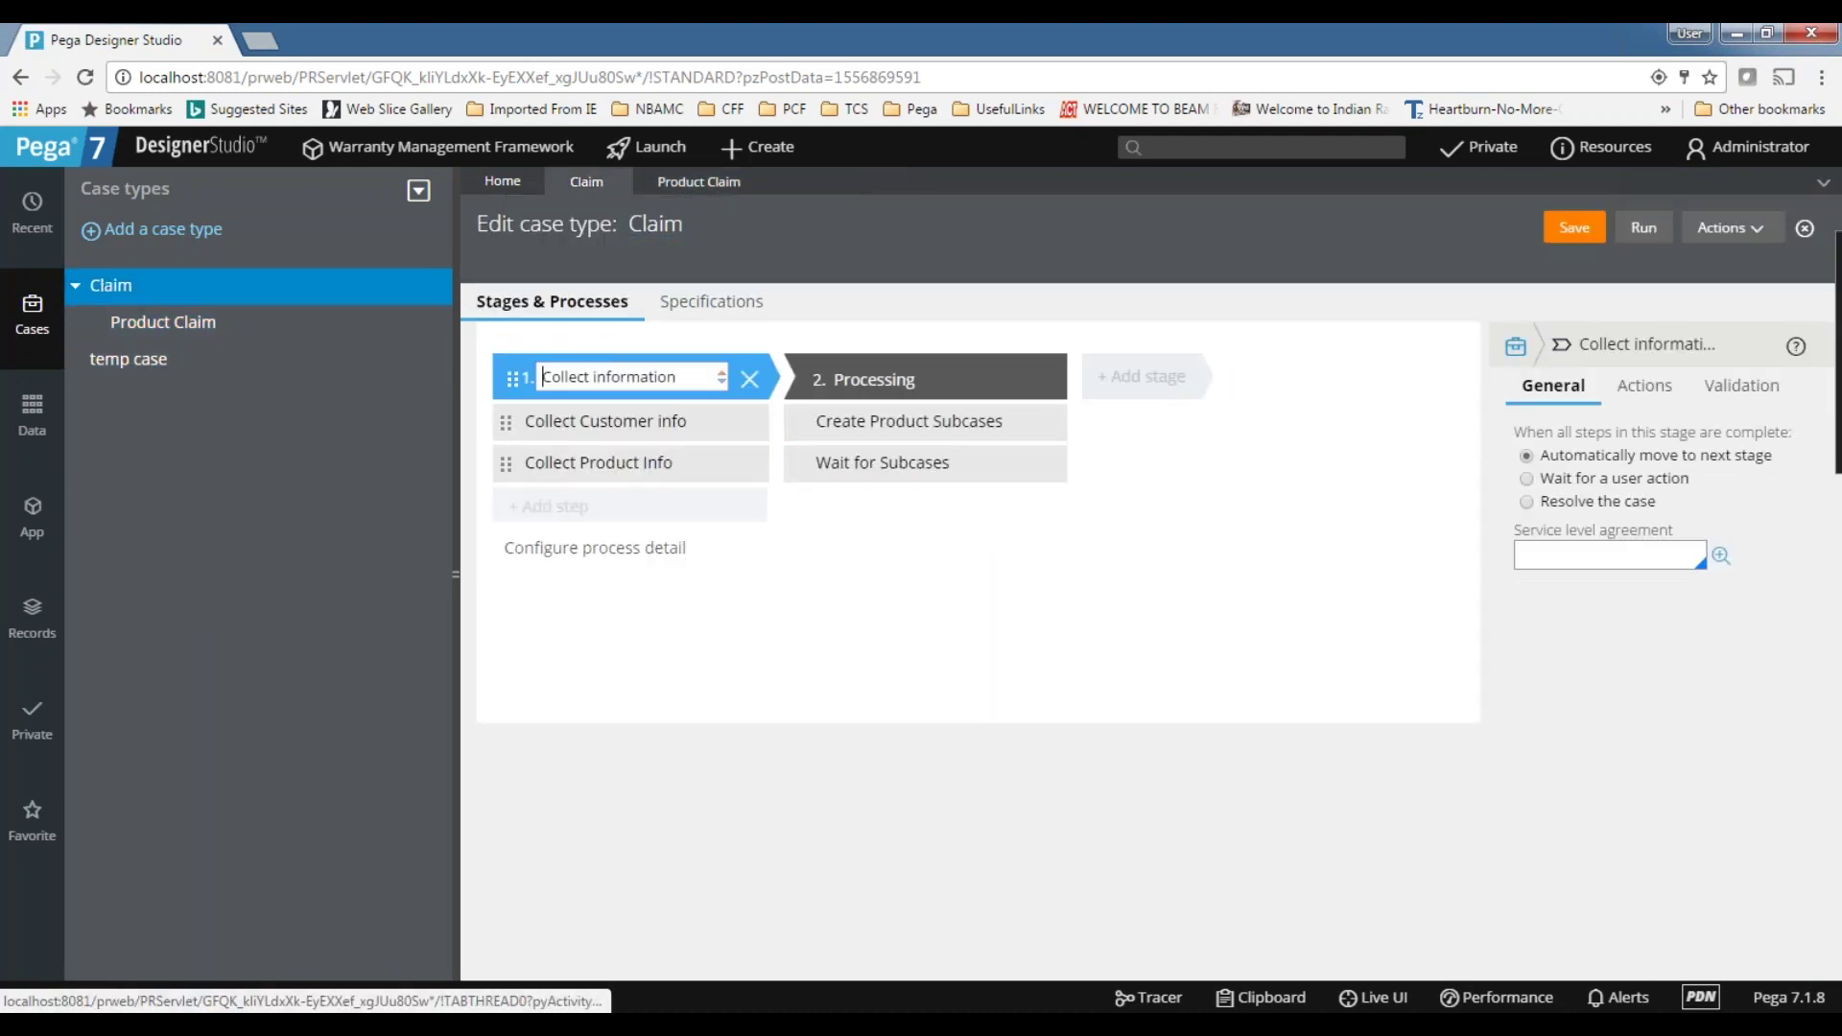
triple_click(681, 377)
click(703, 376)
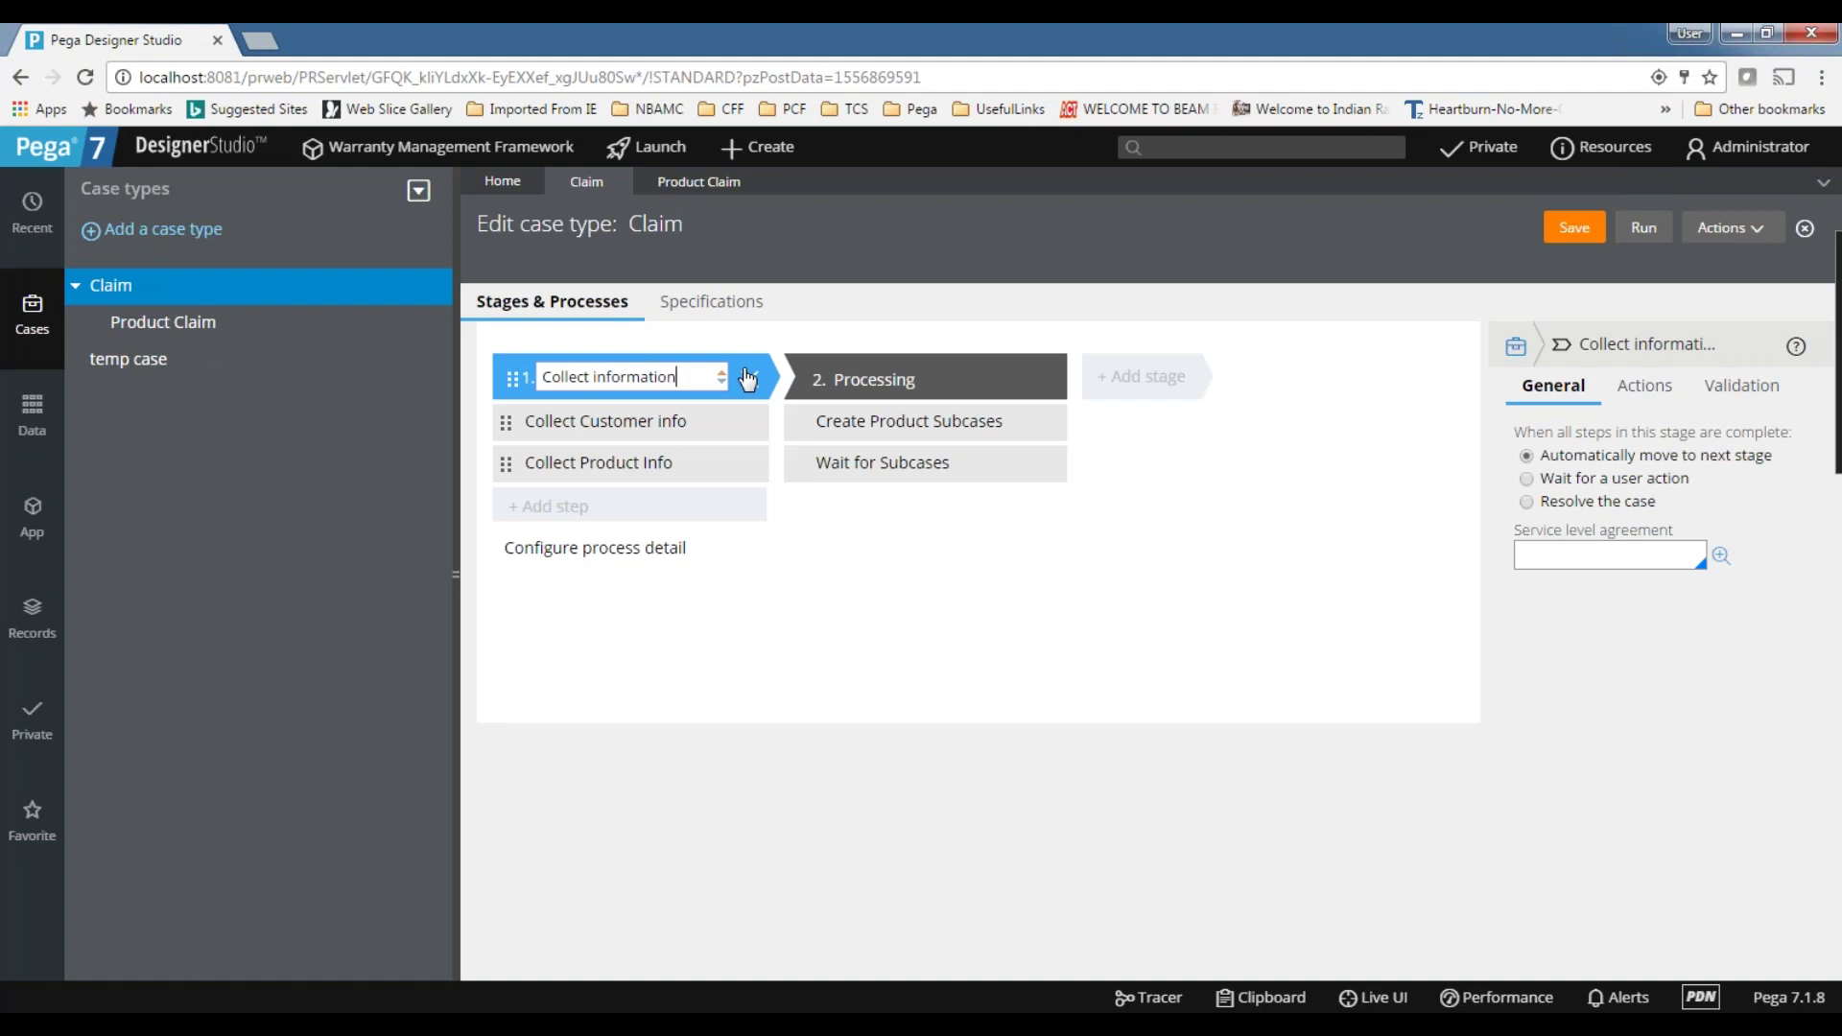
click(1662, 395)
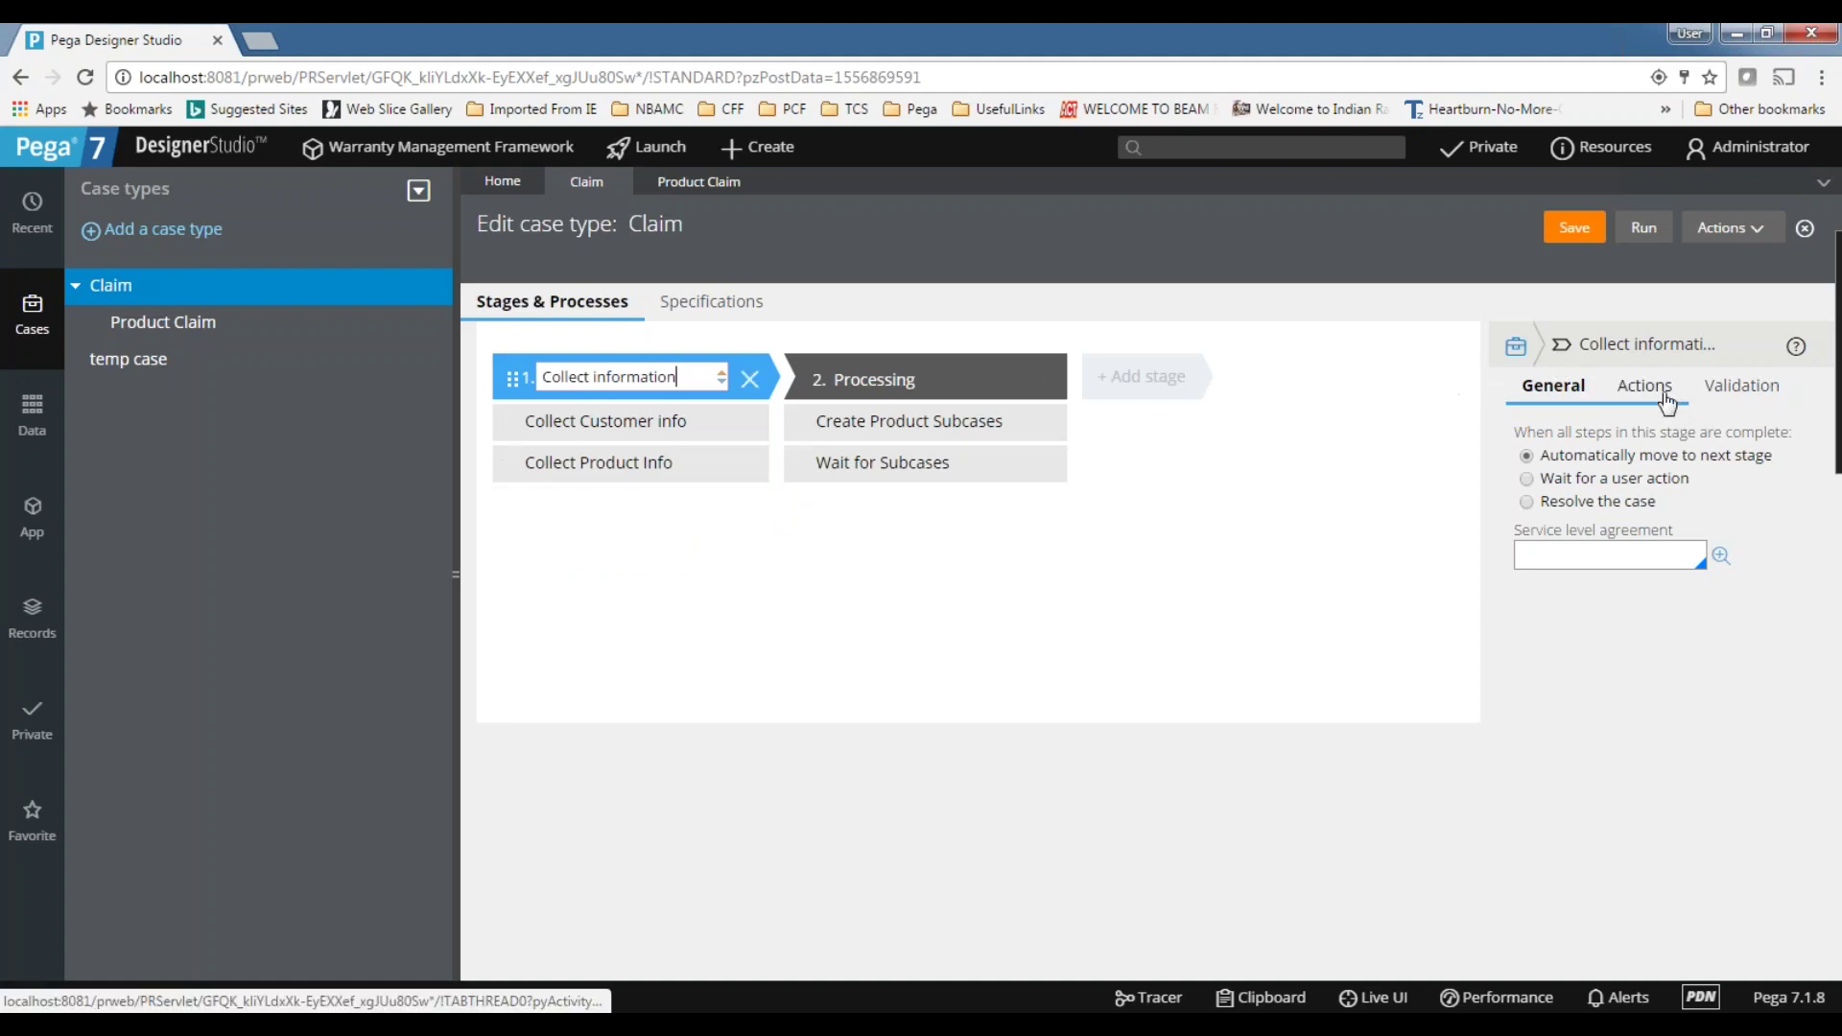
click(1739, 403)
click(1552, 385)
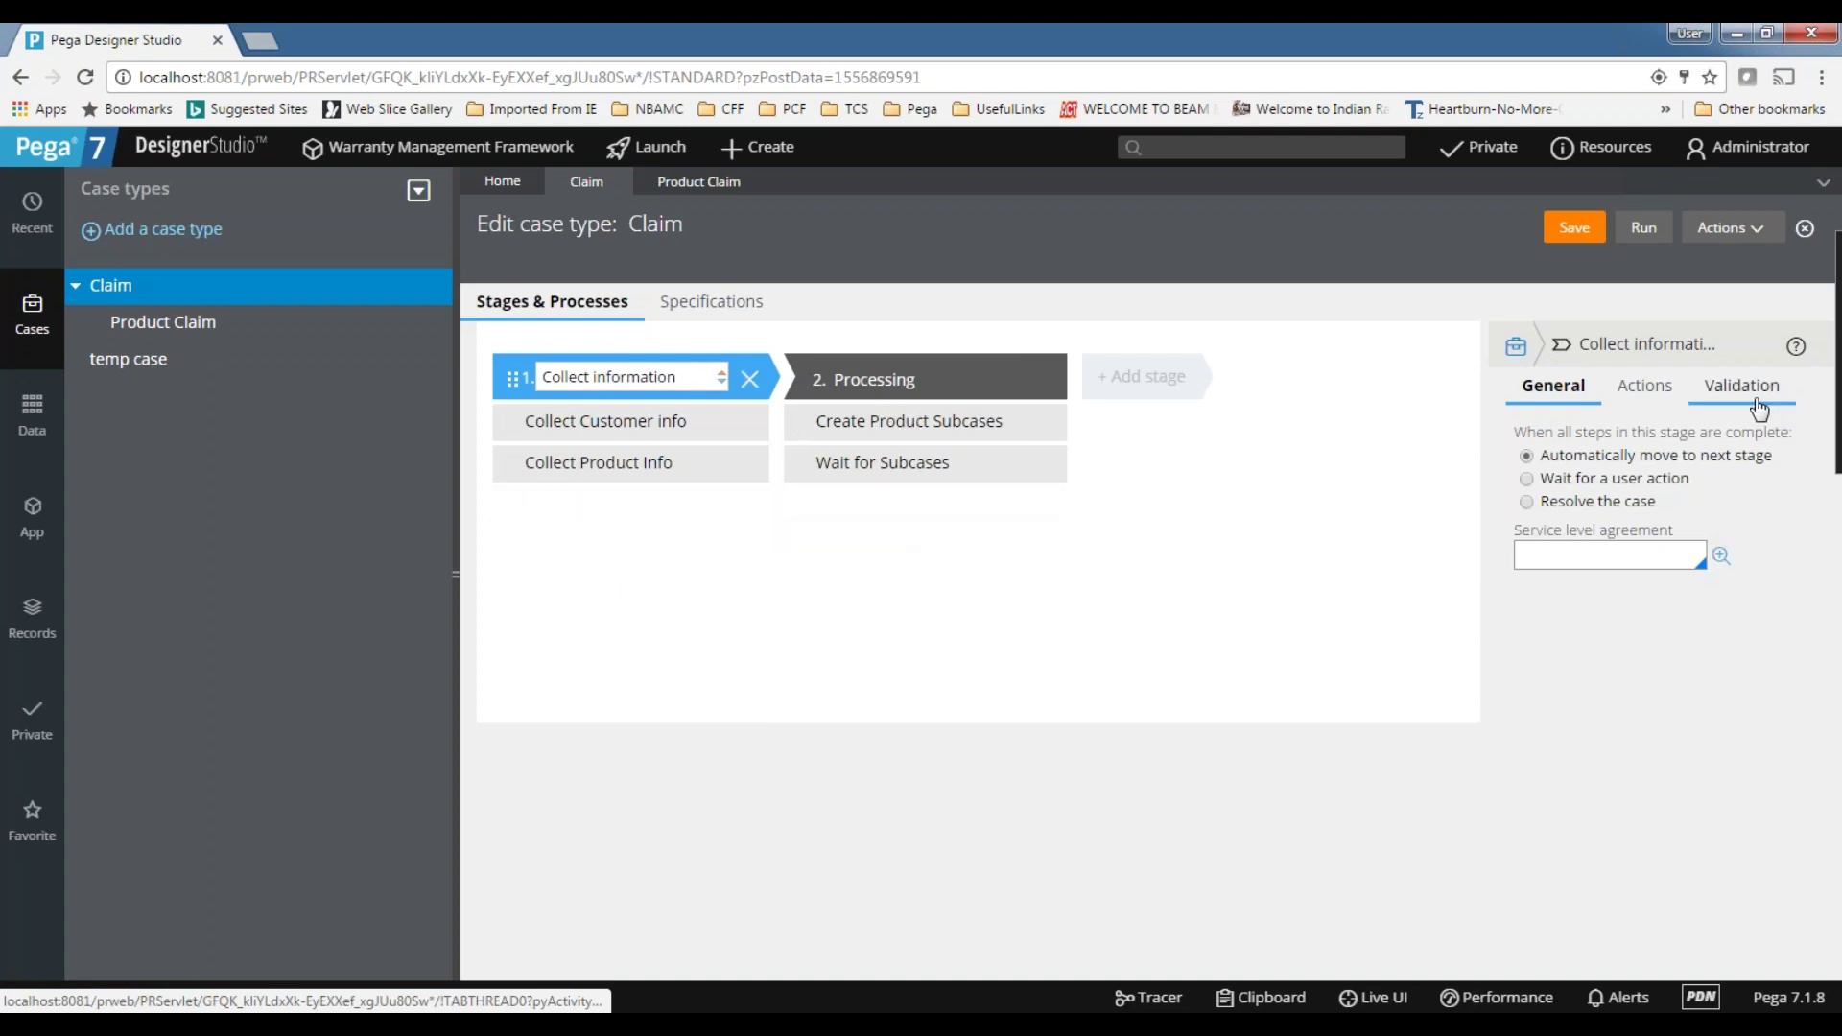
- Examine the options for what happens when all steps in Claim's Collect information stage are complete
mouse_move(745, 383)
mouse_move(988, 502)
mouse_move(746, 561)
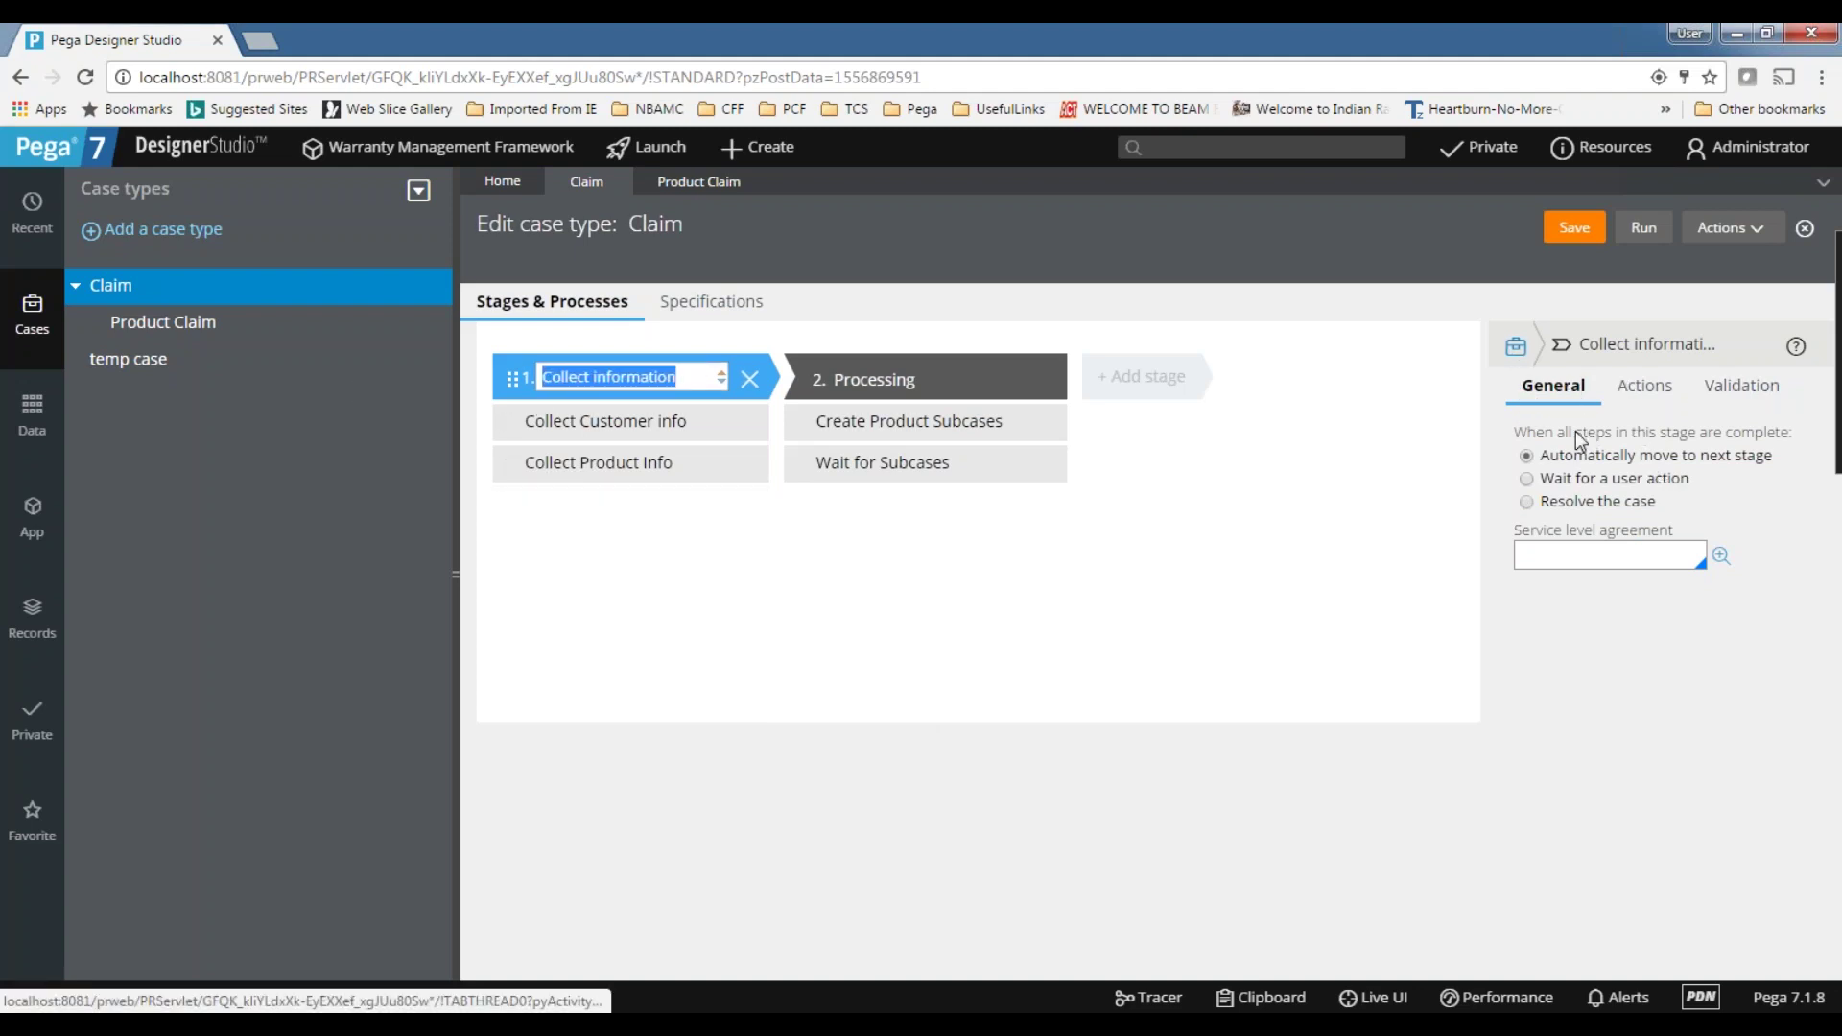
drag(1516, 432, 1803, 438)
click(1811, 559)
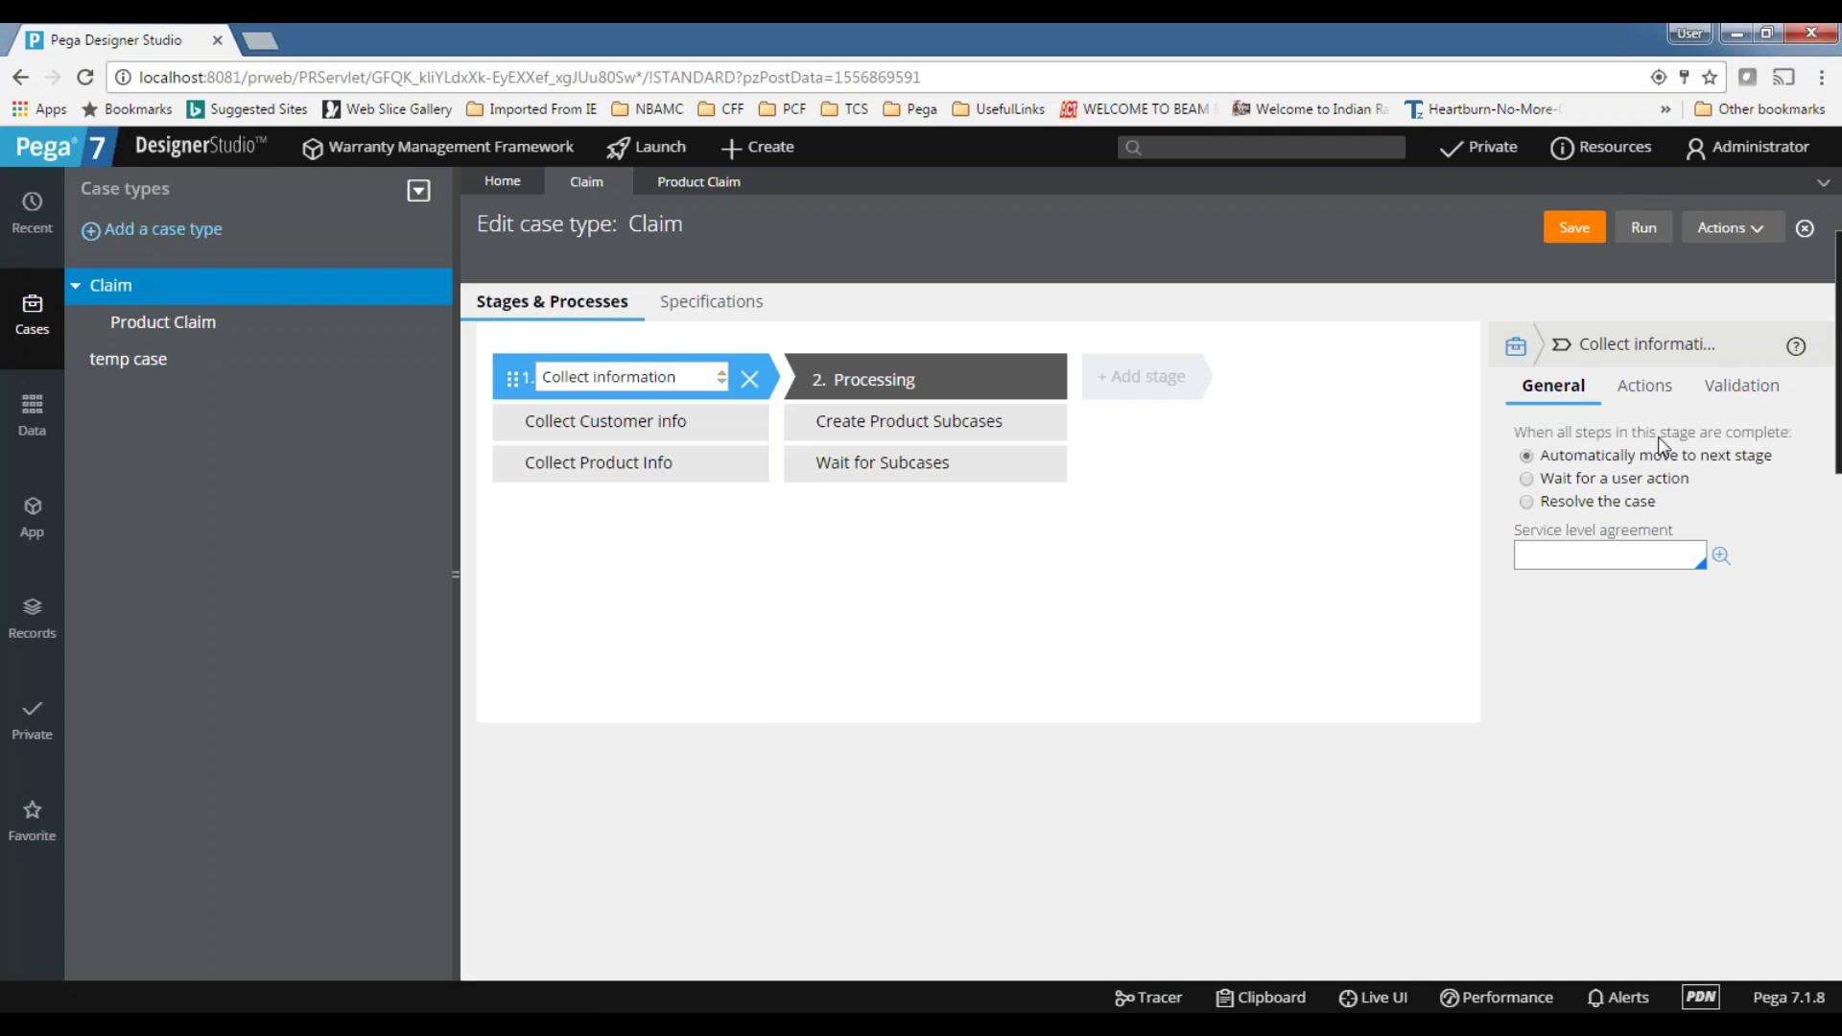
double_click(1750, 436)
click(1800, 515)
mouse_move(561, 459)
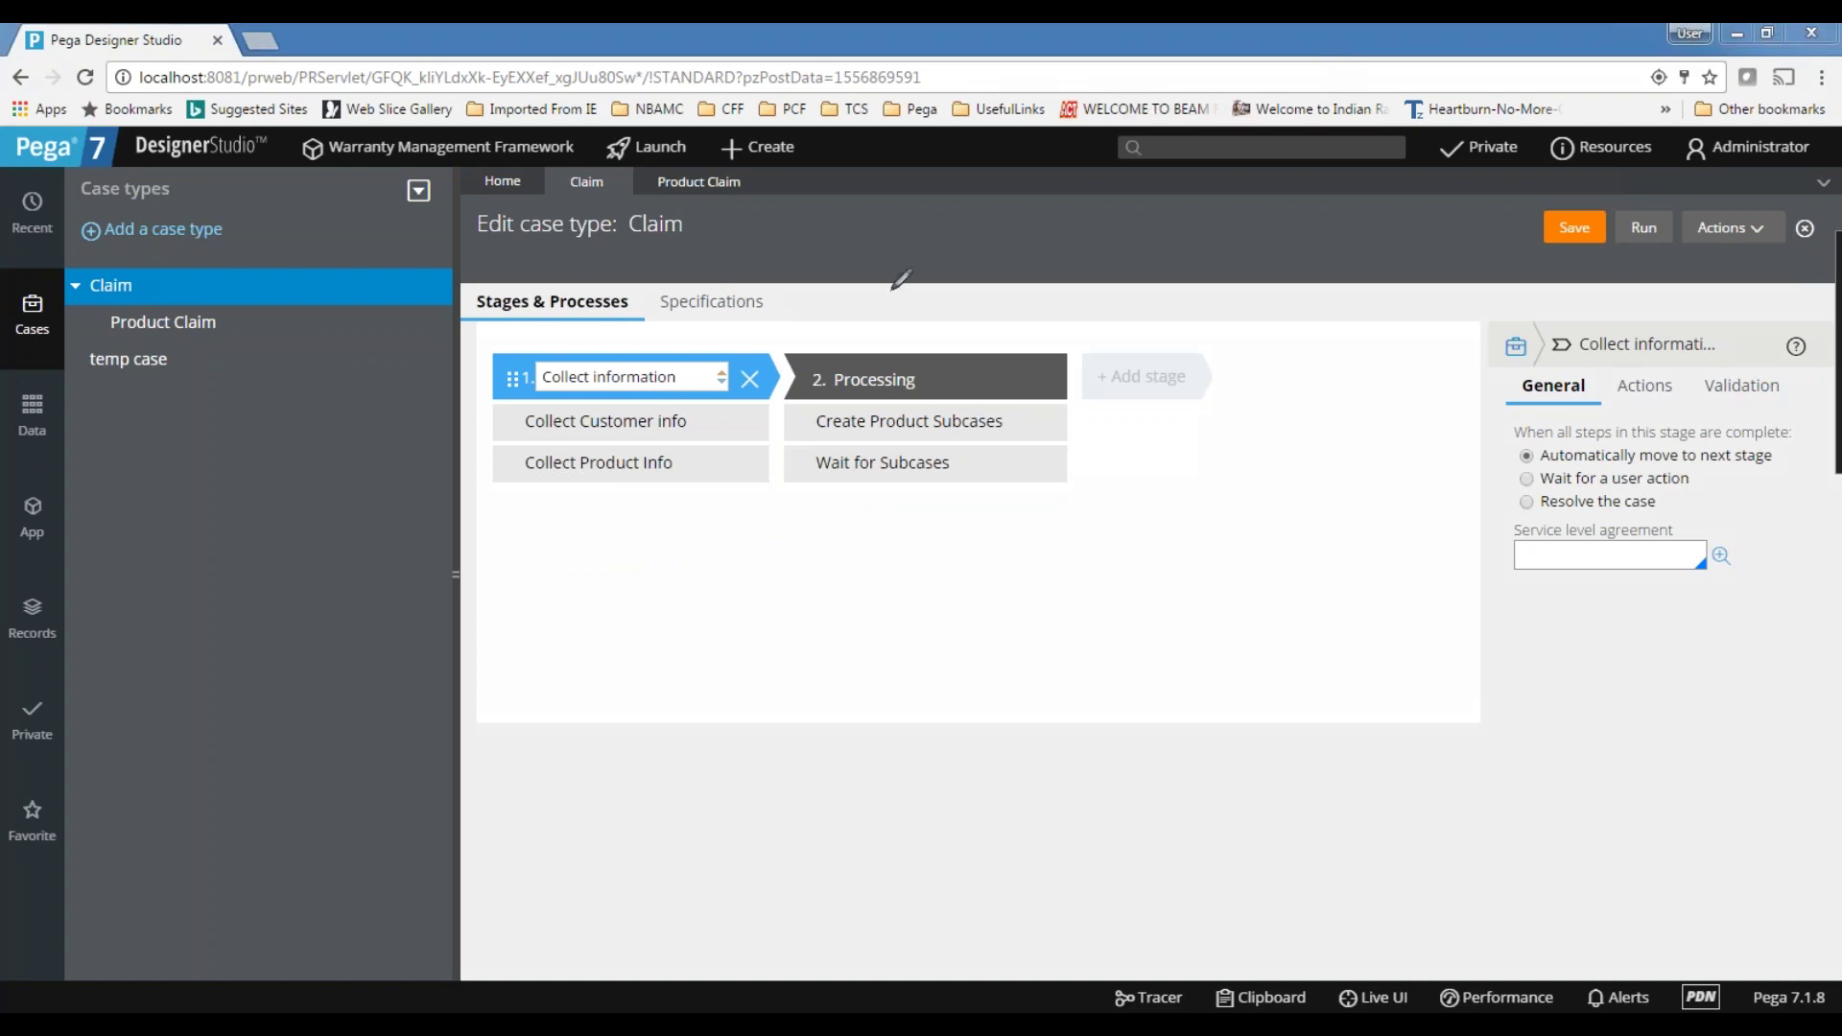
mouse_move(766, 355)
mouse_down()
mouse_move(784, 384)
mouse_move(757, 409)
mouse_up()
- Set Claim's Collect information stage to wait for a user action when all its steps are complete, and save the case type
click(1526, 479)
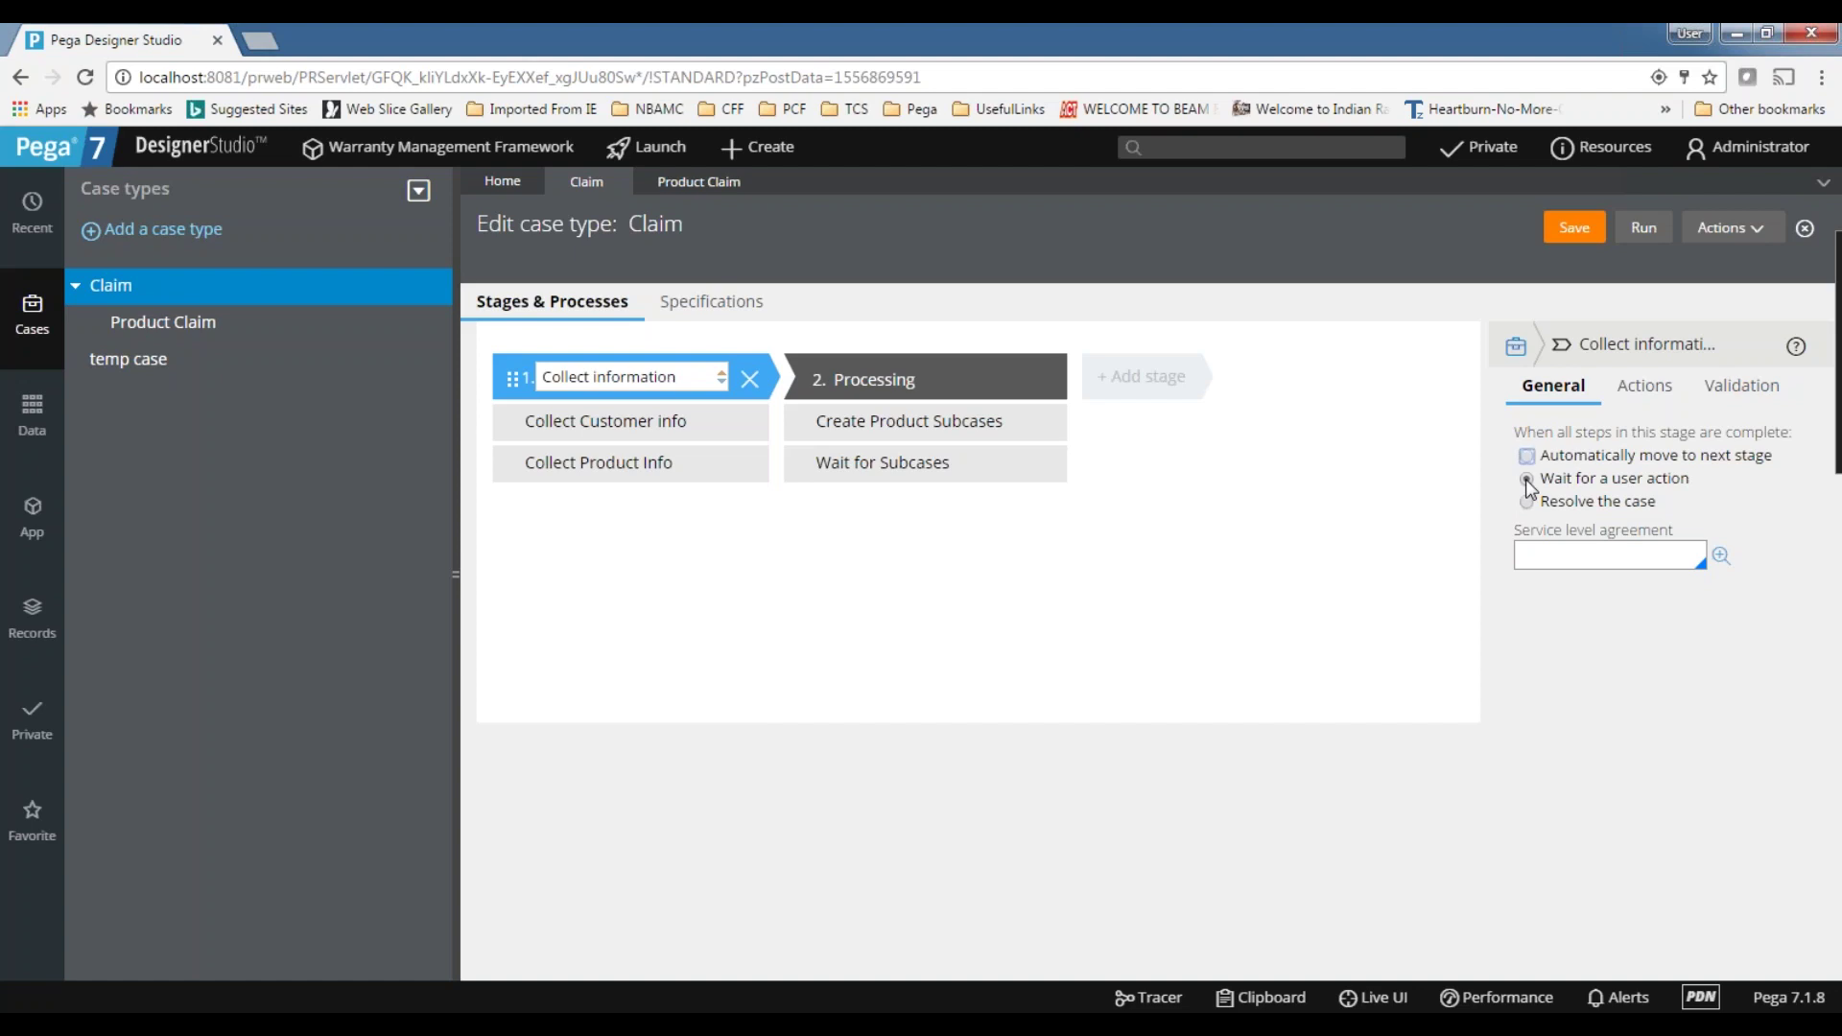
click(1569, 231)
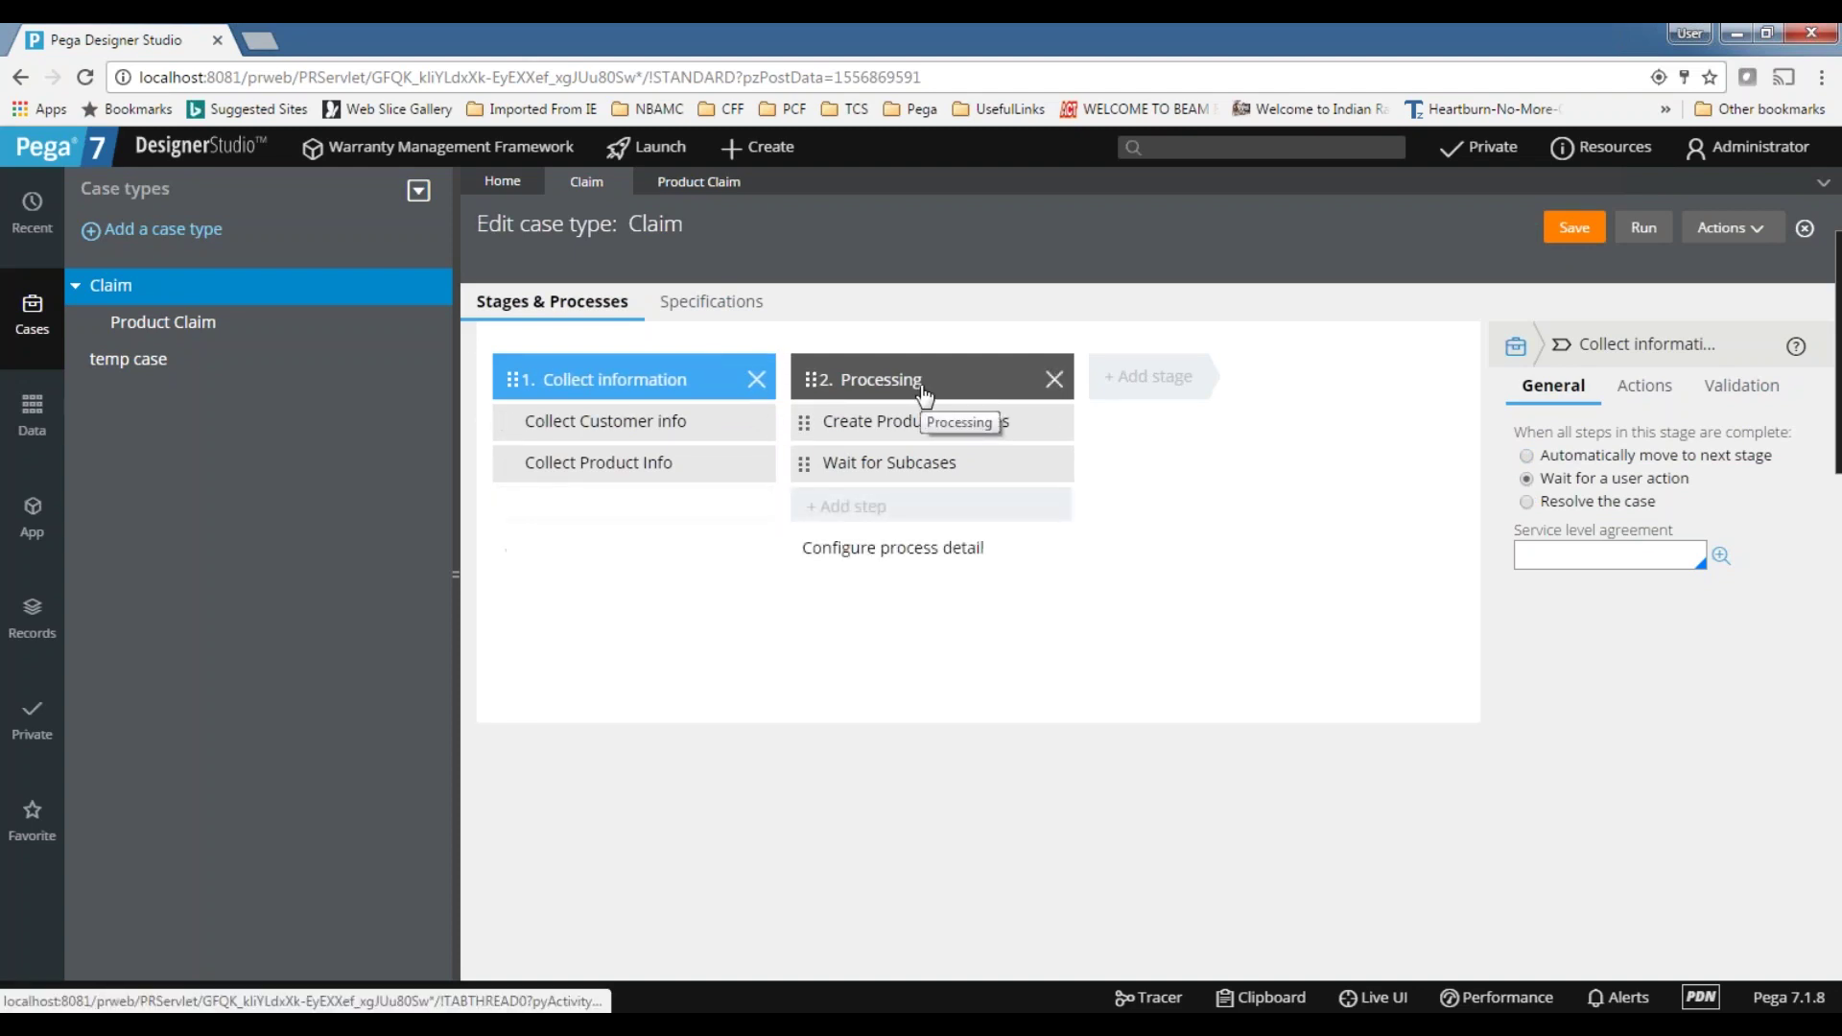
click(1559, 229)
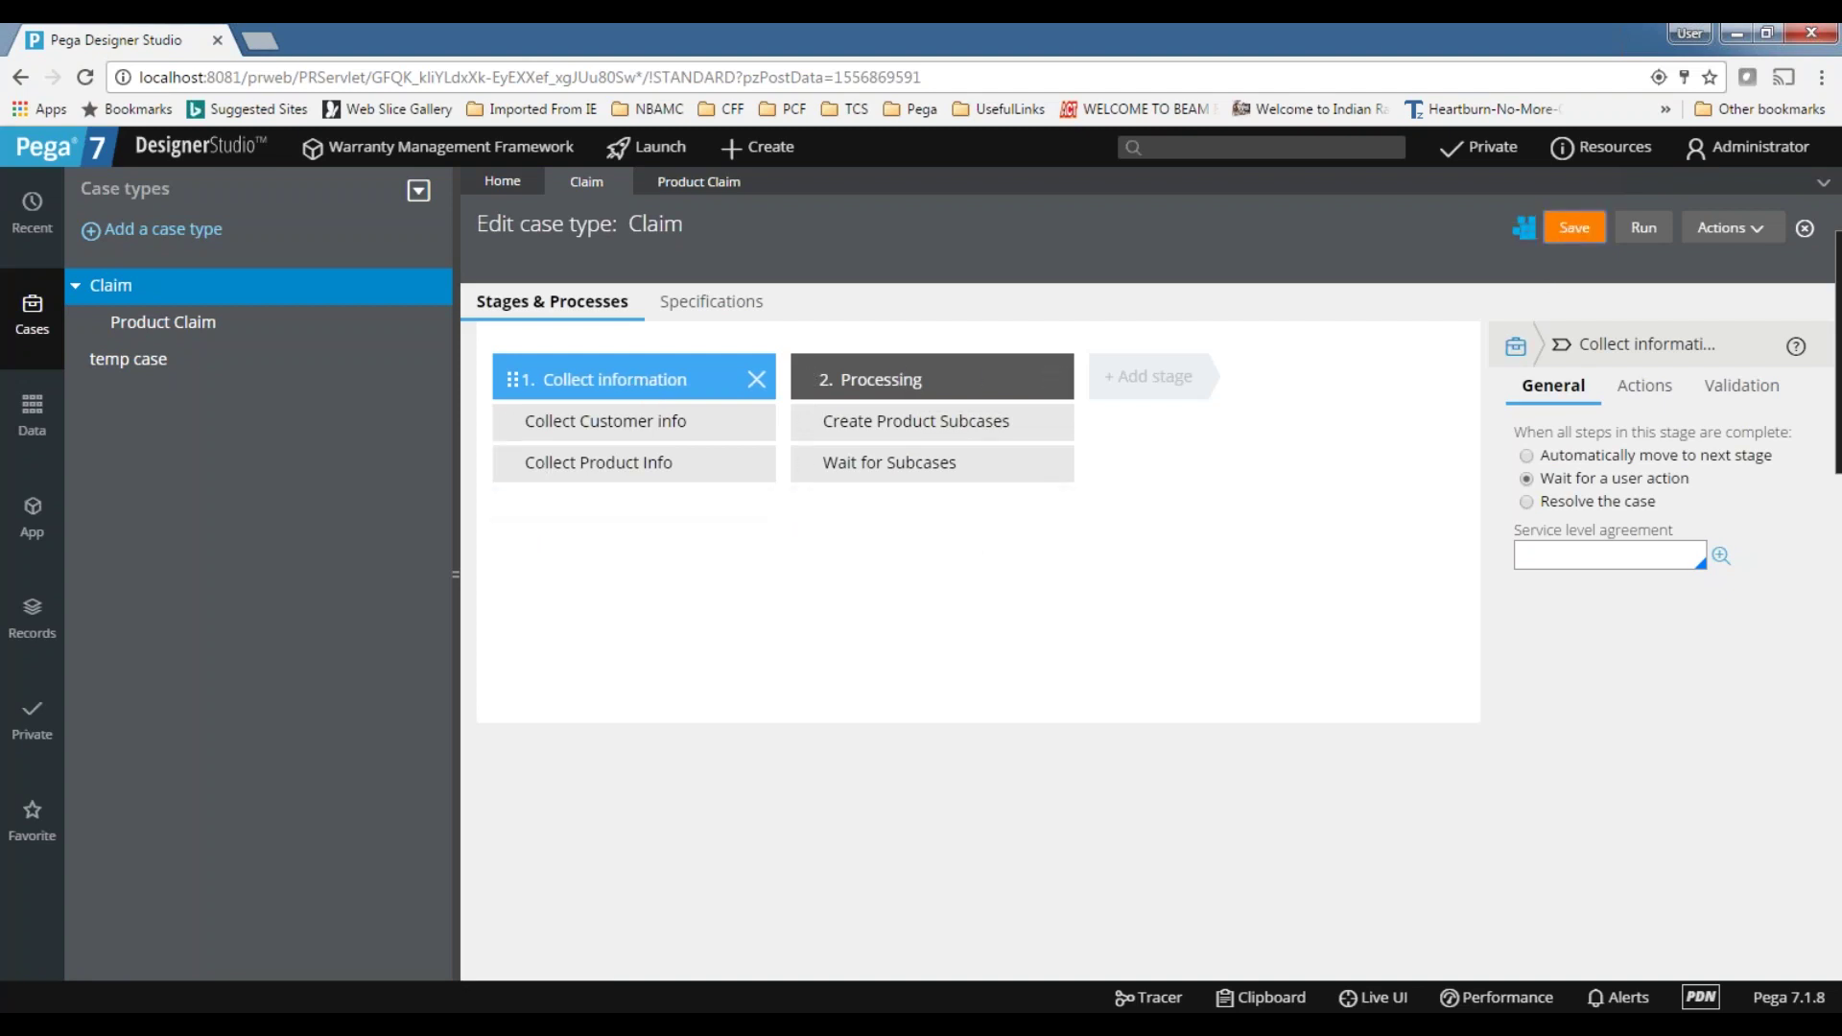
- Run a new Claim case, complete the Collect information steps without adding forms, check its current stage and close it
click(1644, 231)
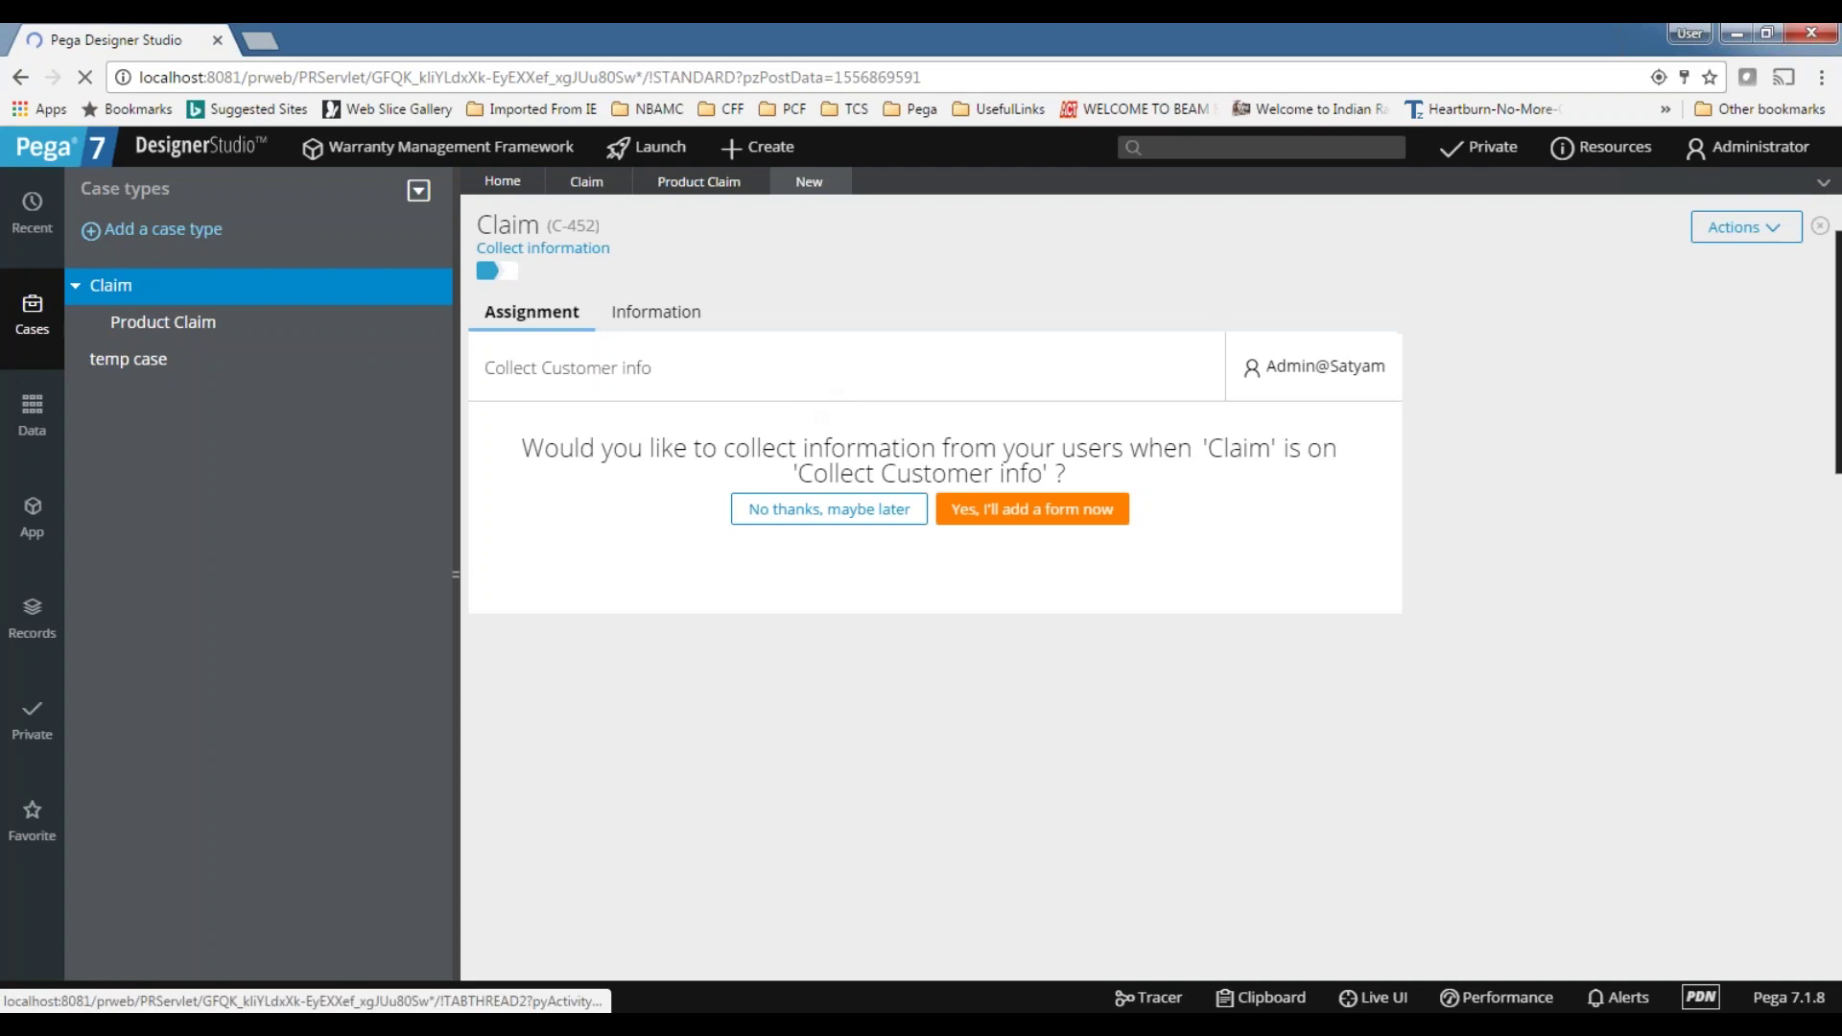
click(839, 509)
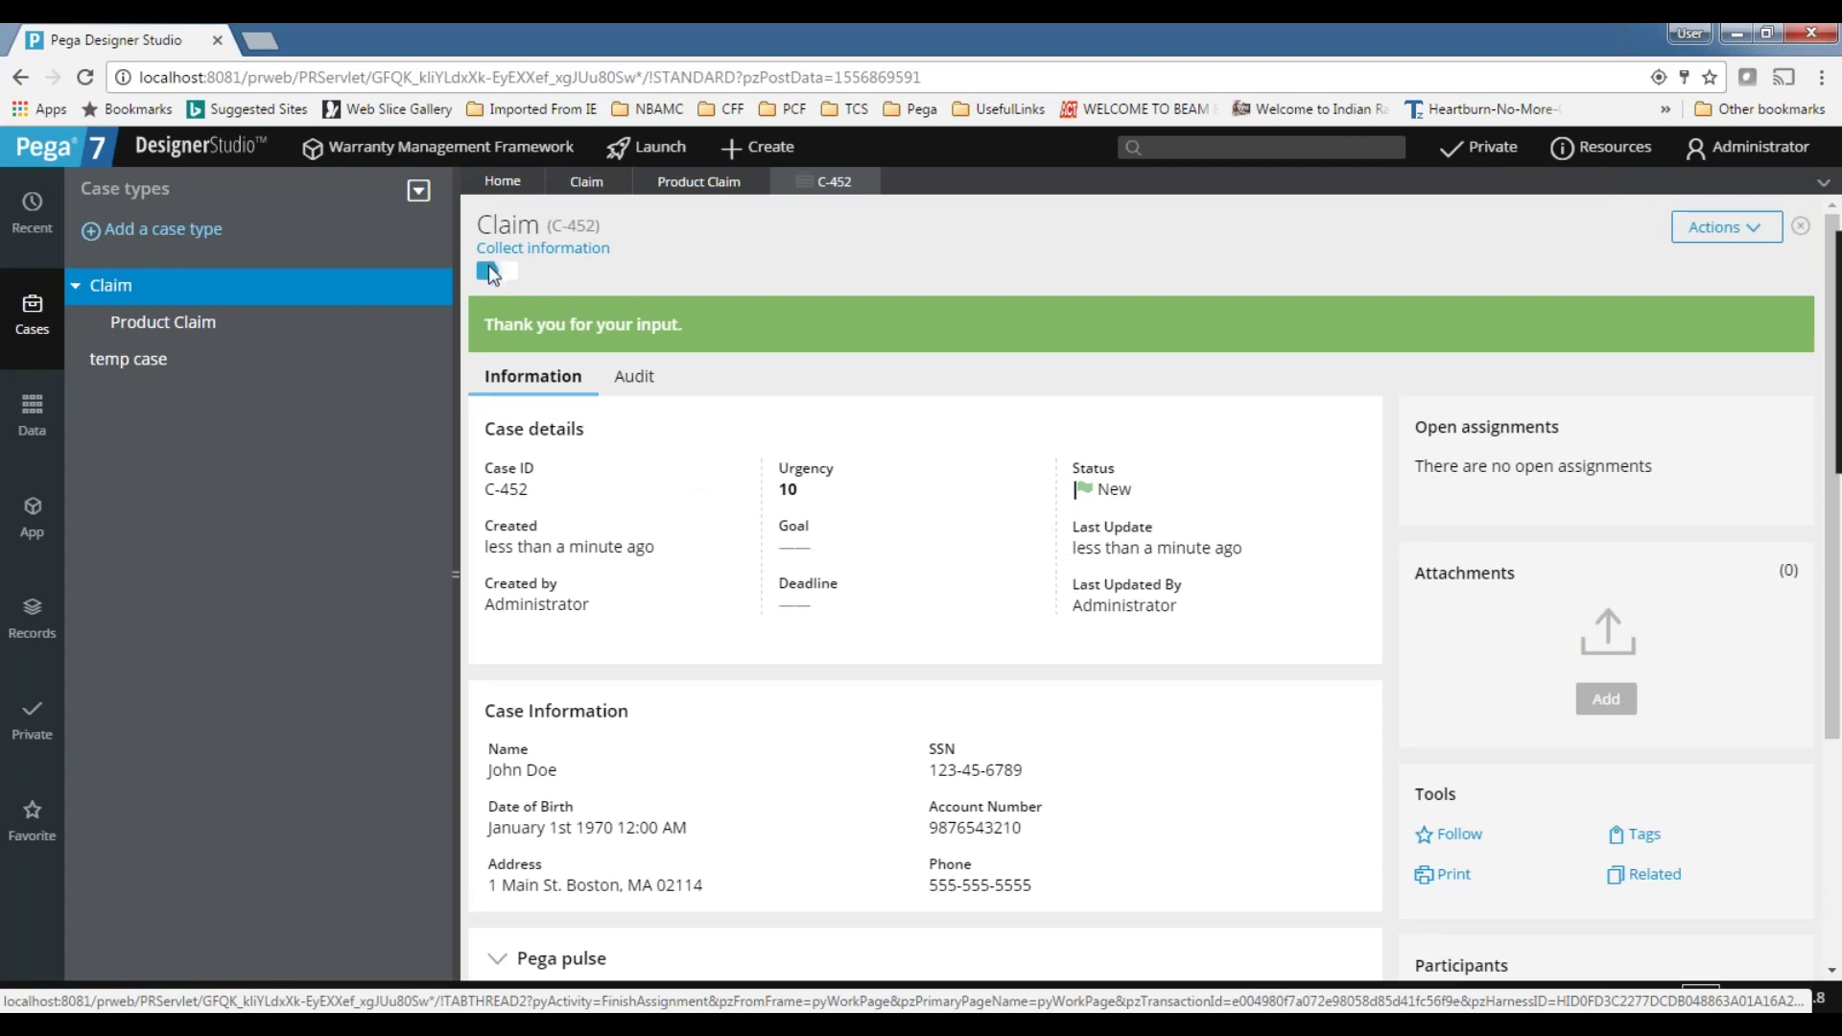
mouse_move(487, 265)
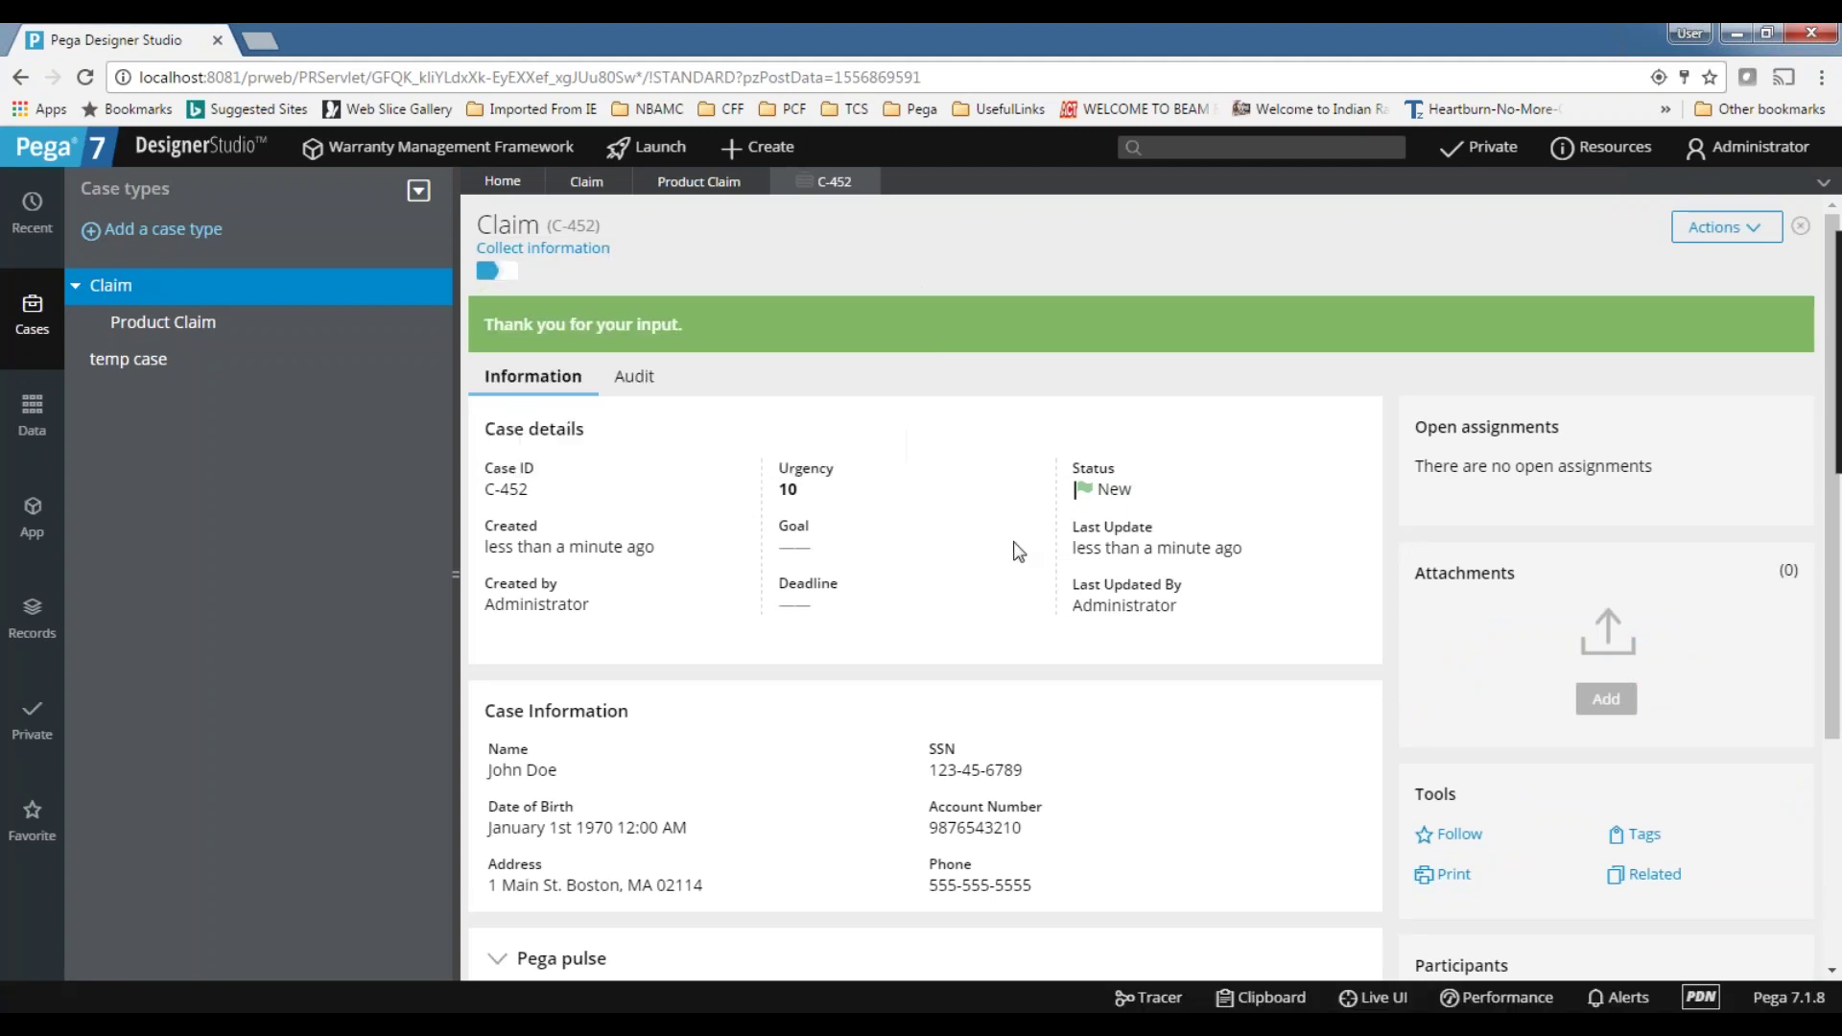
scroll(1015, 549, down, 3)
scroll(1013, 546, up, 3)
click(873, 181)
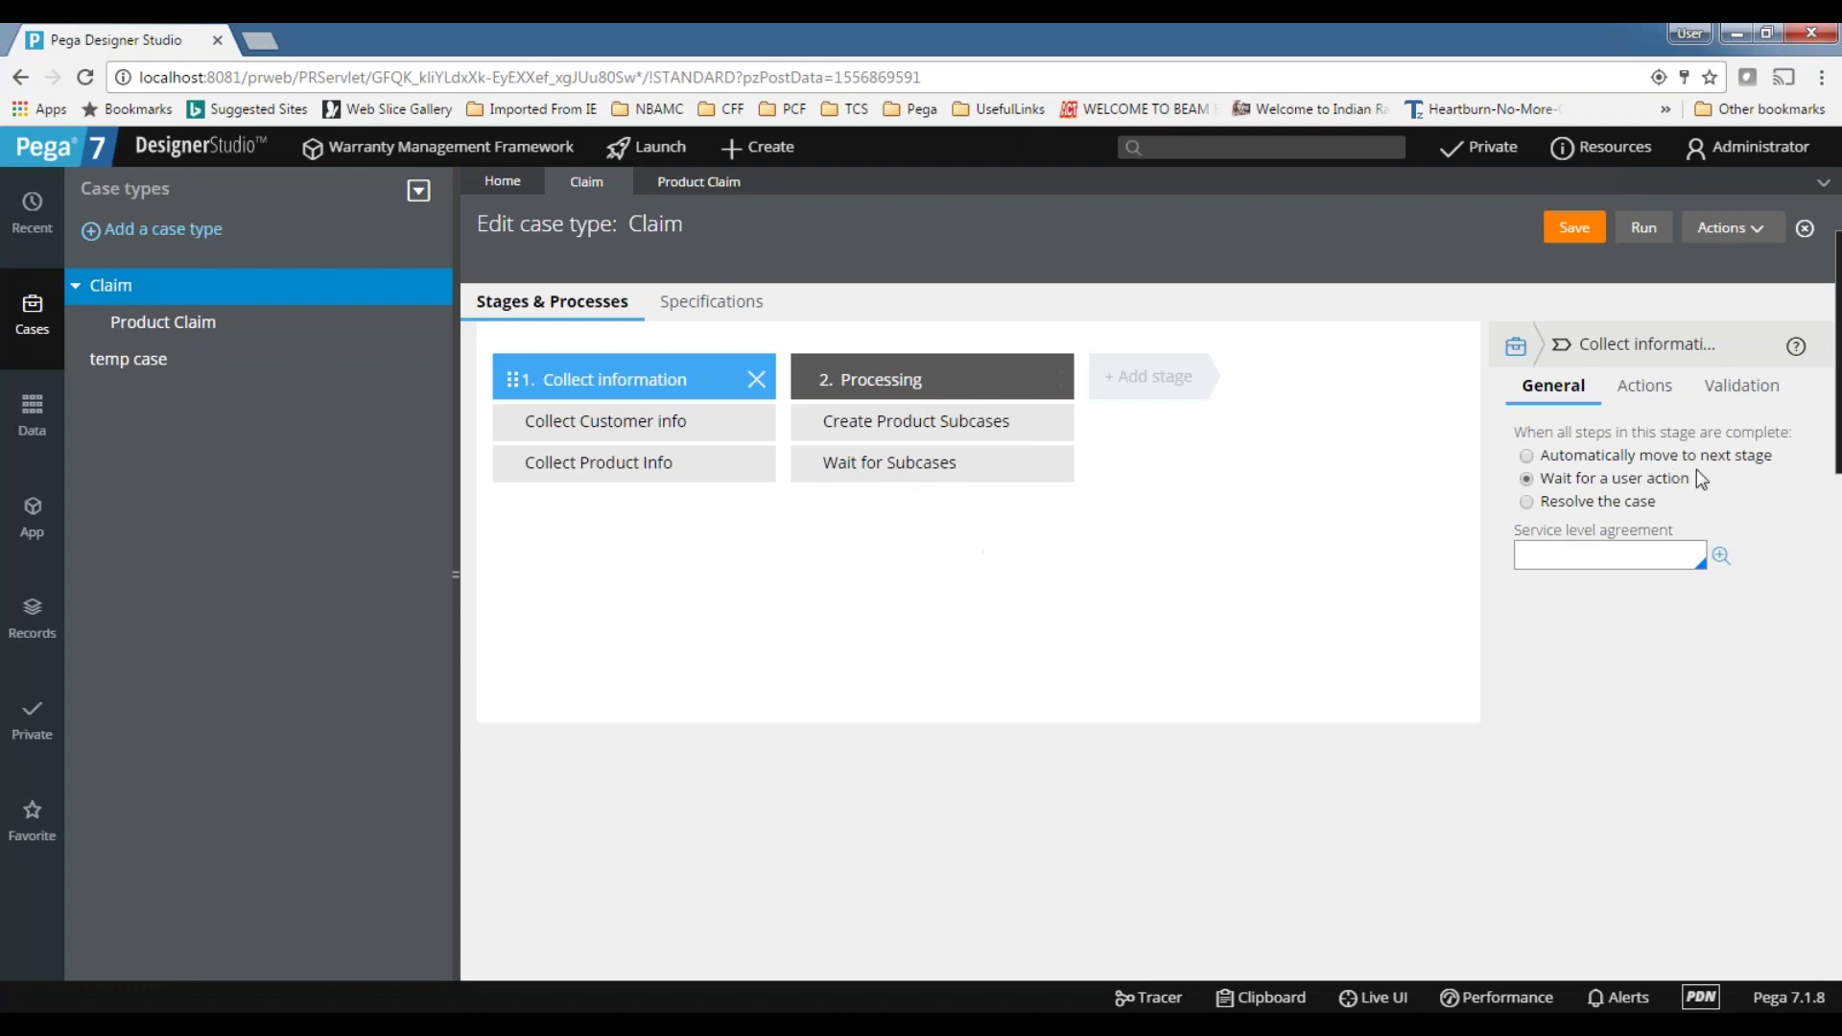
- Set Claim's Processing stage to resolve the case as Resolved-Completed, with open assignments deleted upon resolution
click(936, 390)
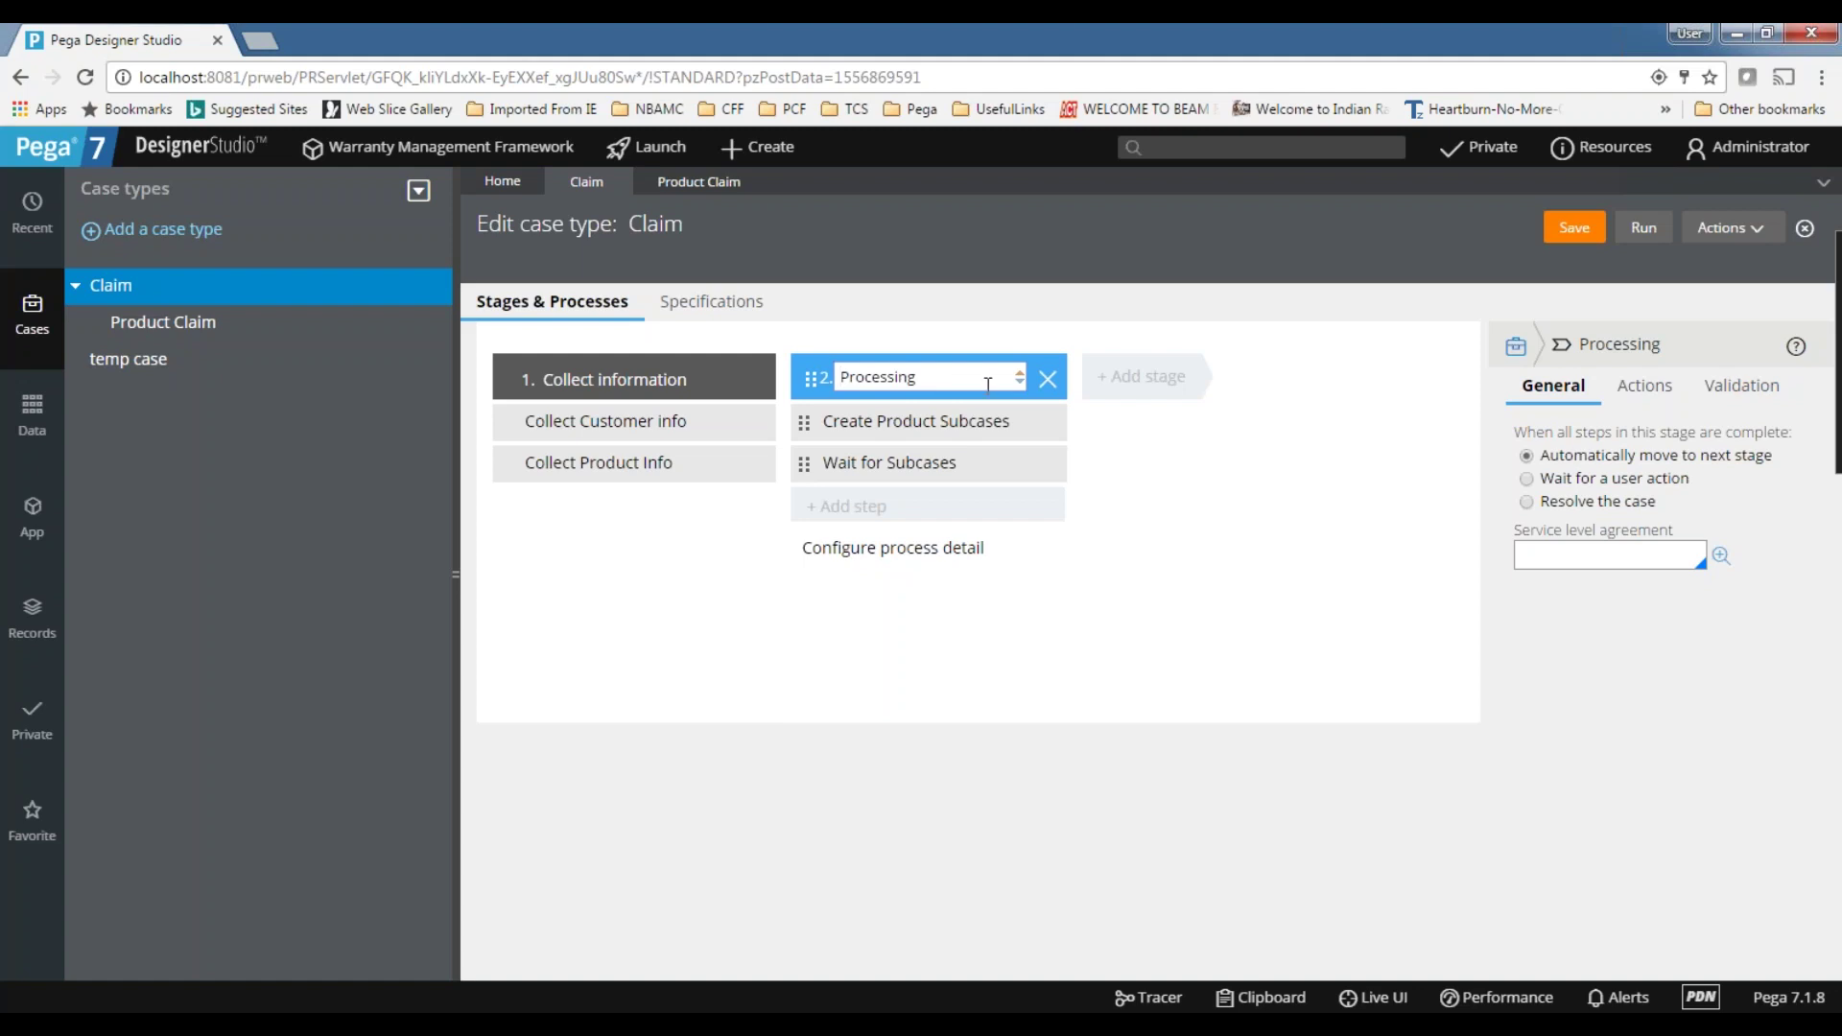
click(1527, 502)
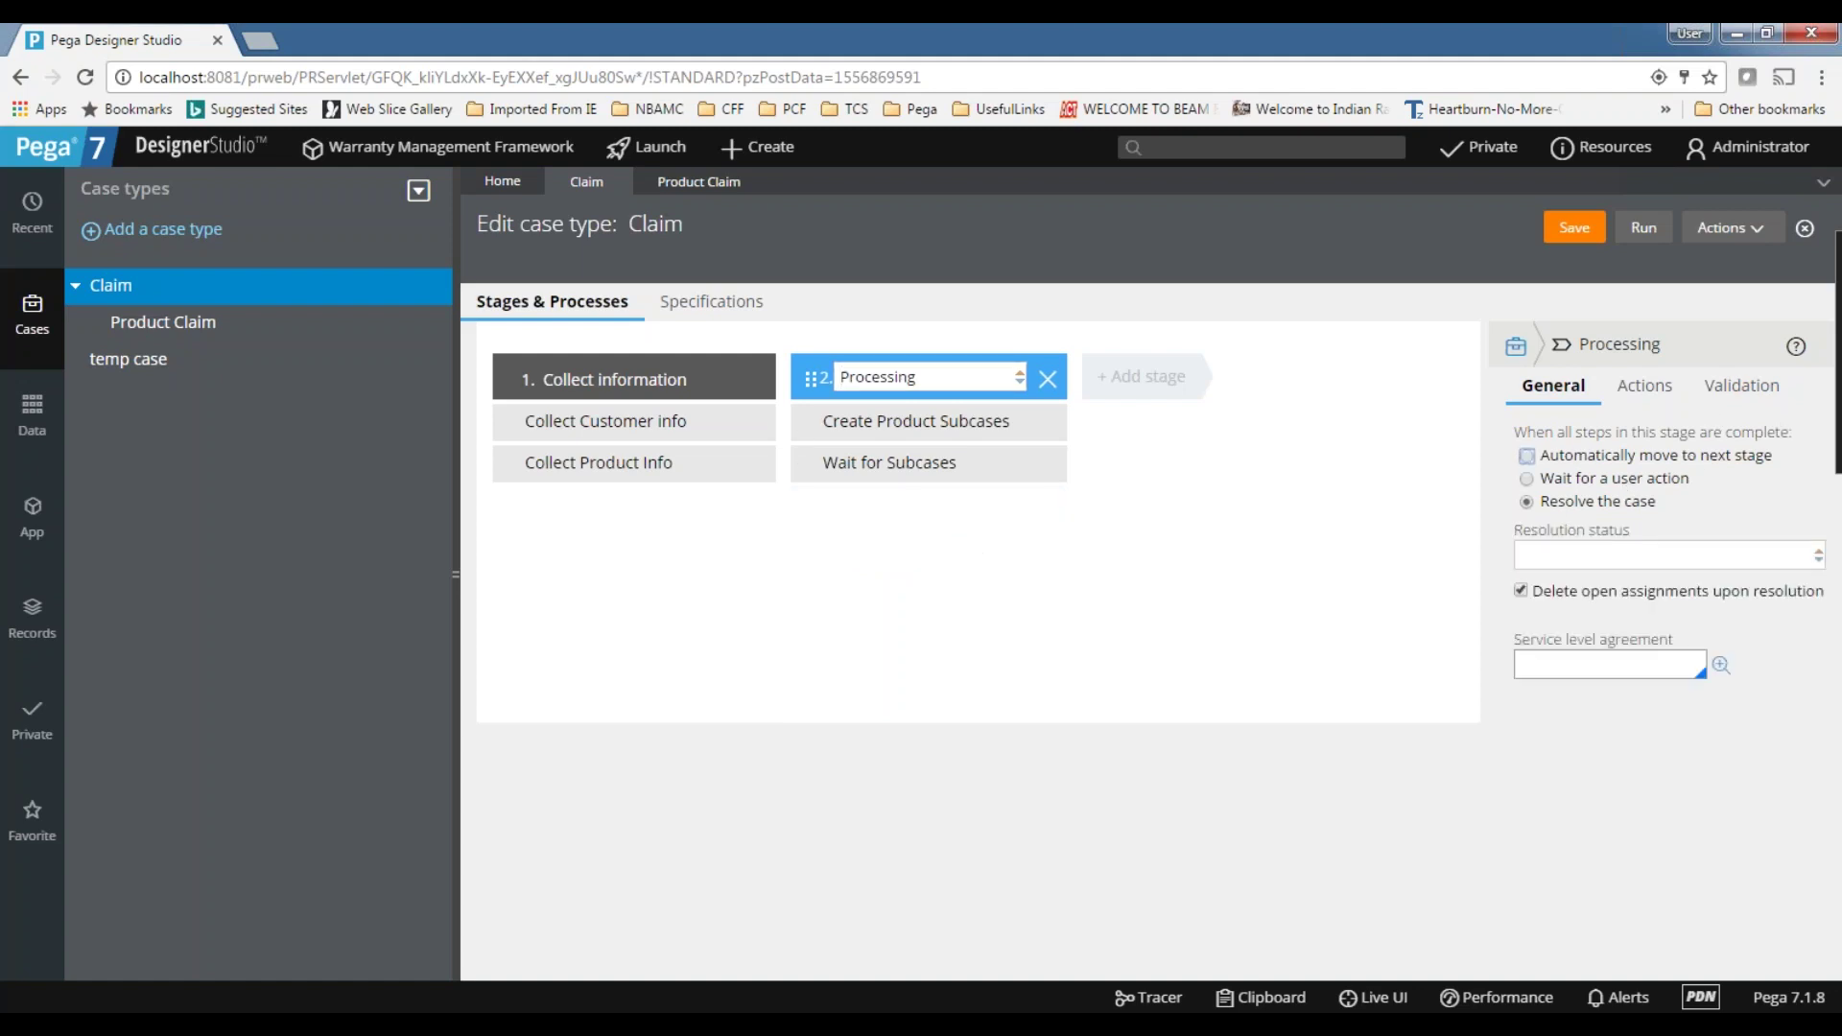
click(1612, 562)
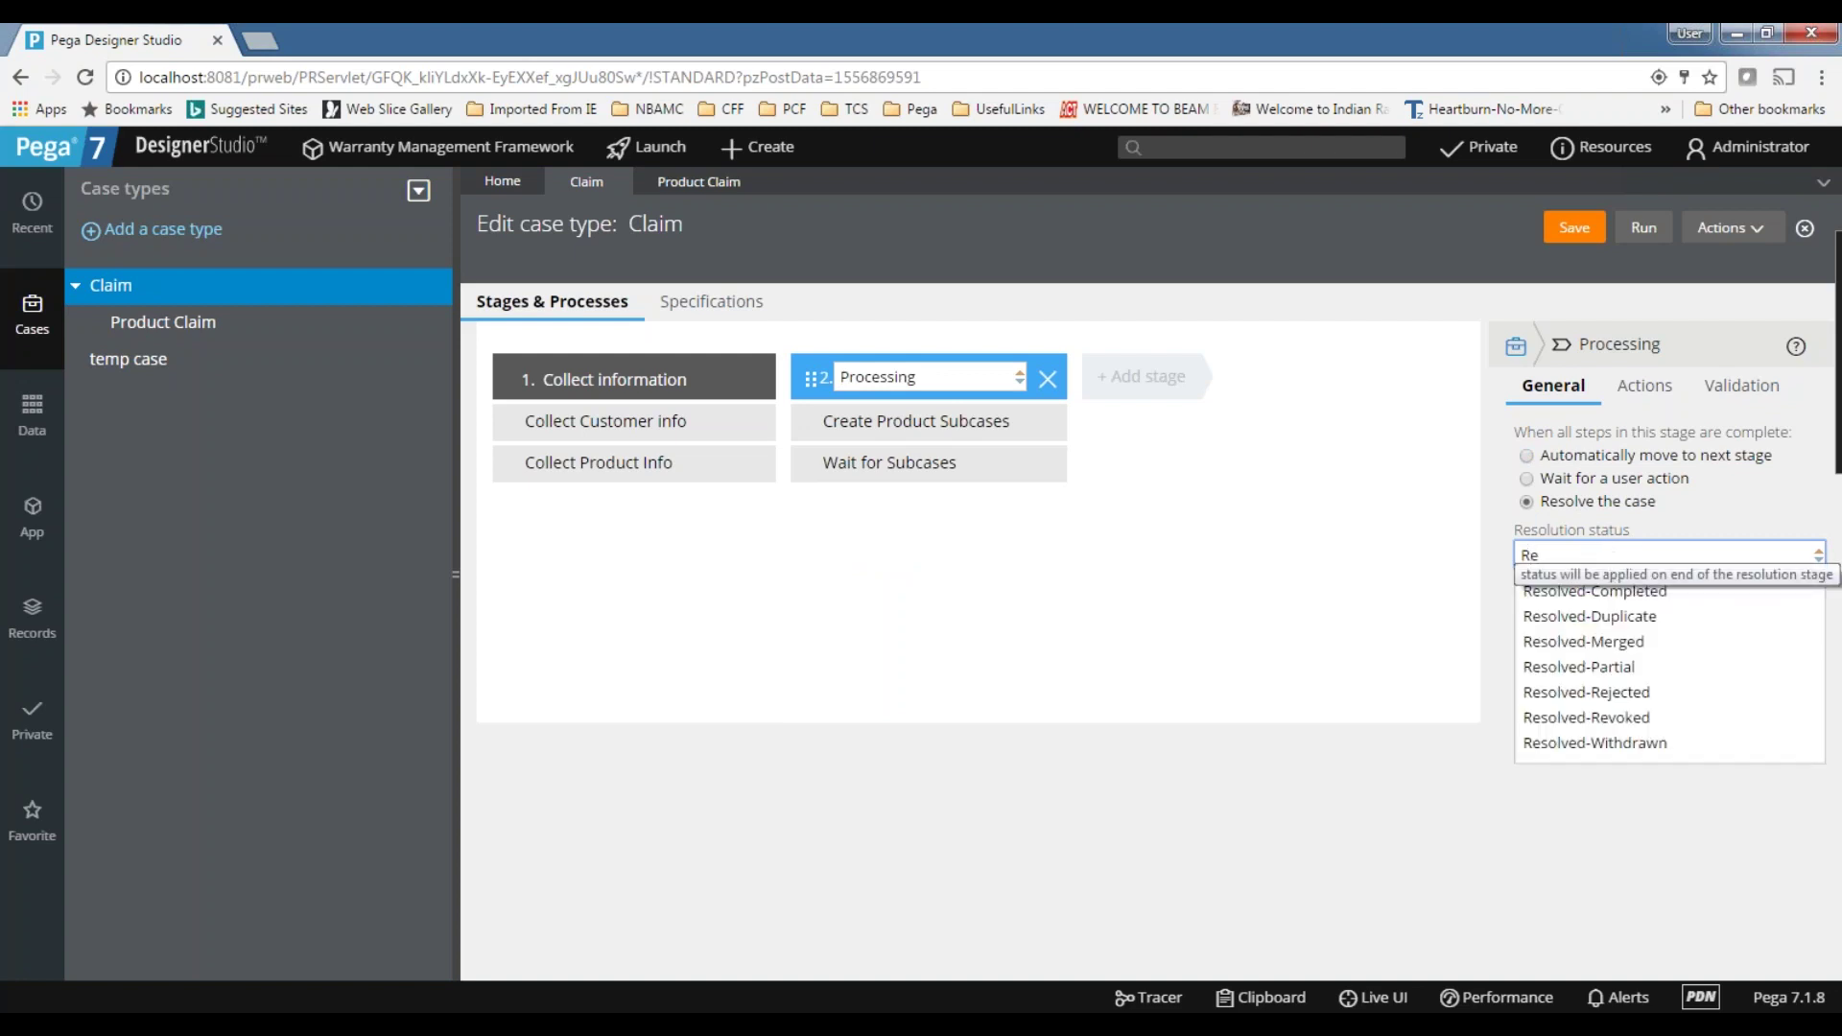
click(1628, 595)
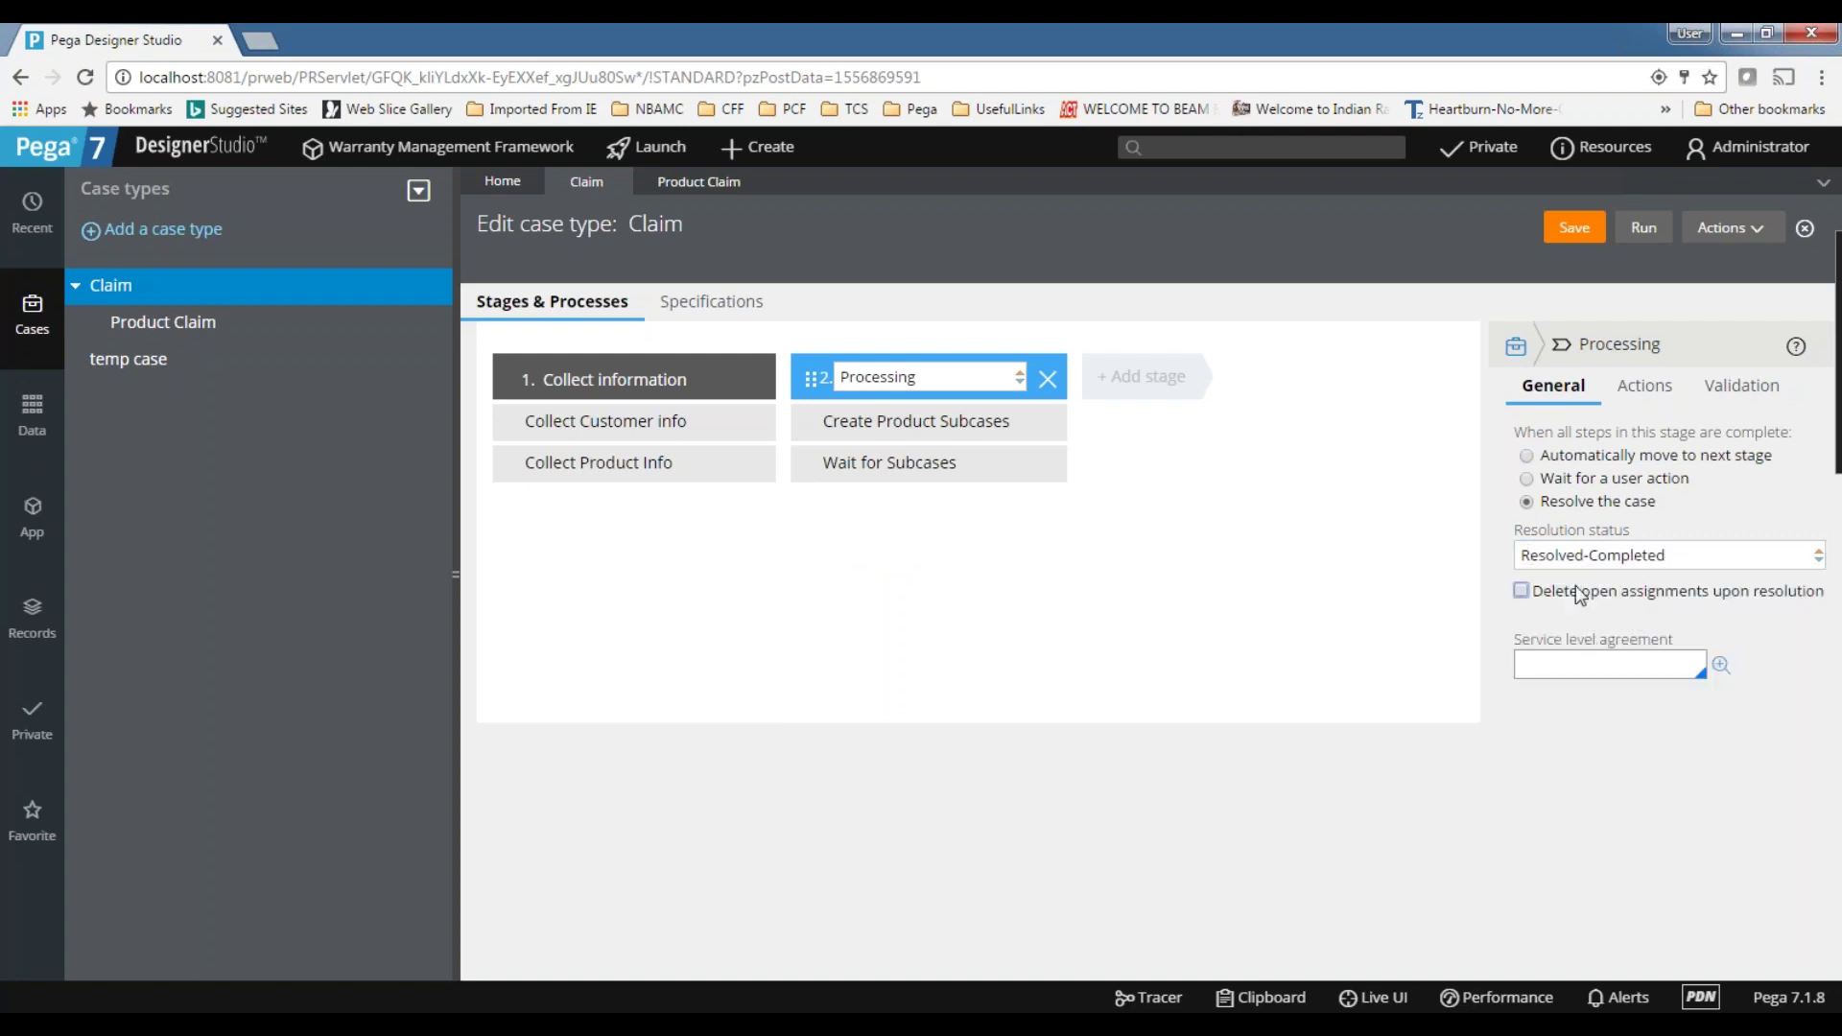
click(1520, 592)
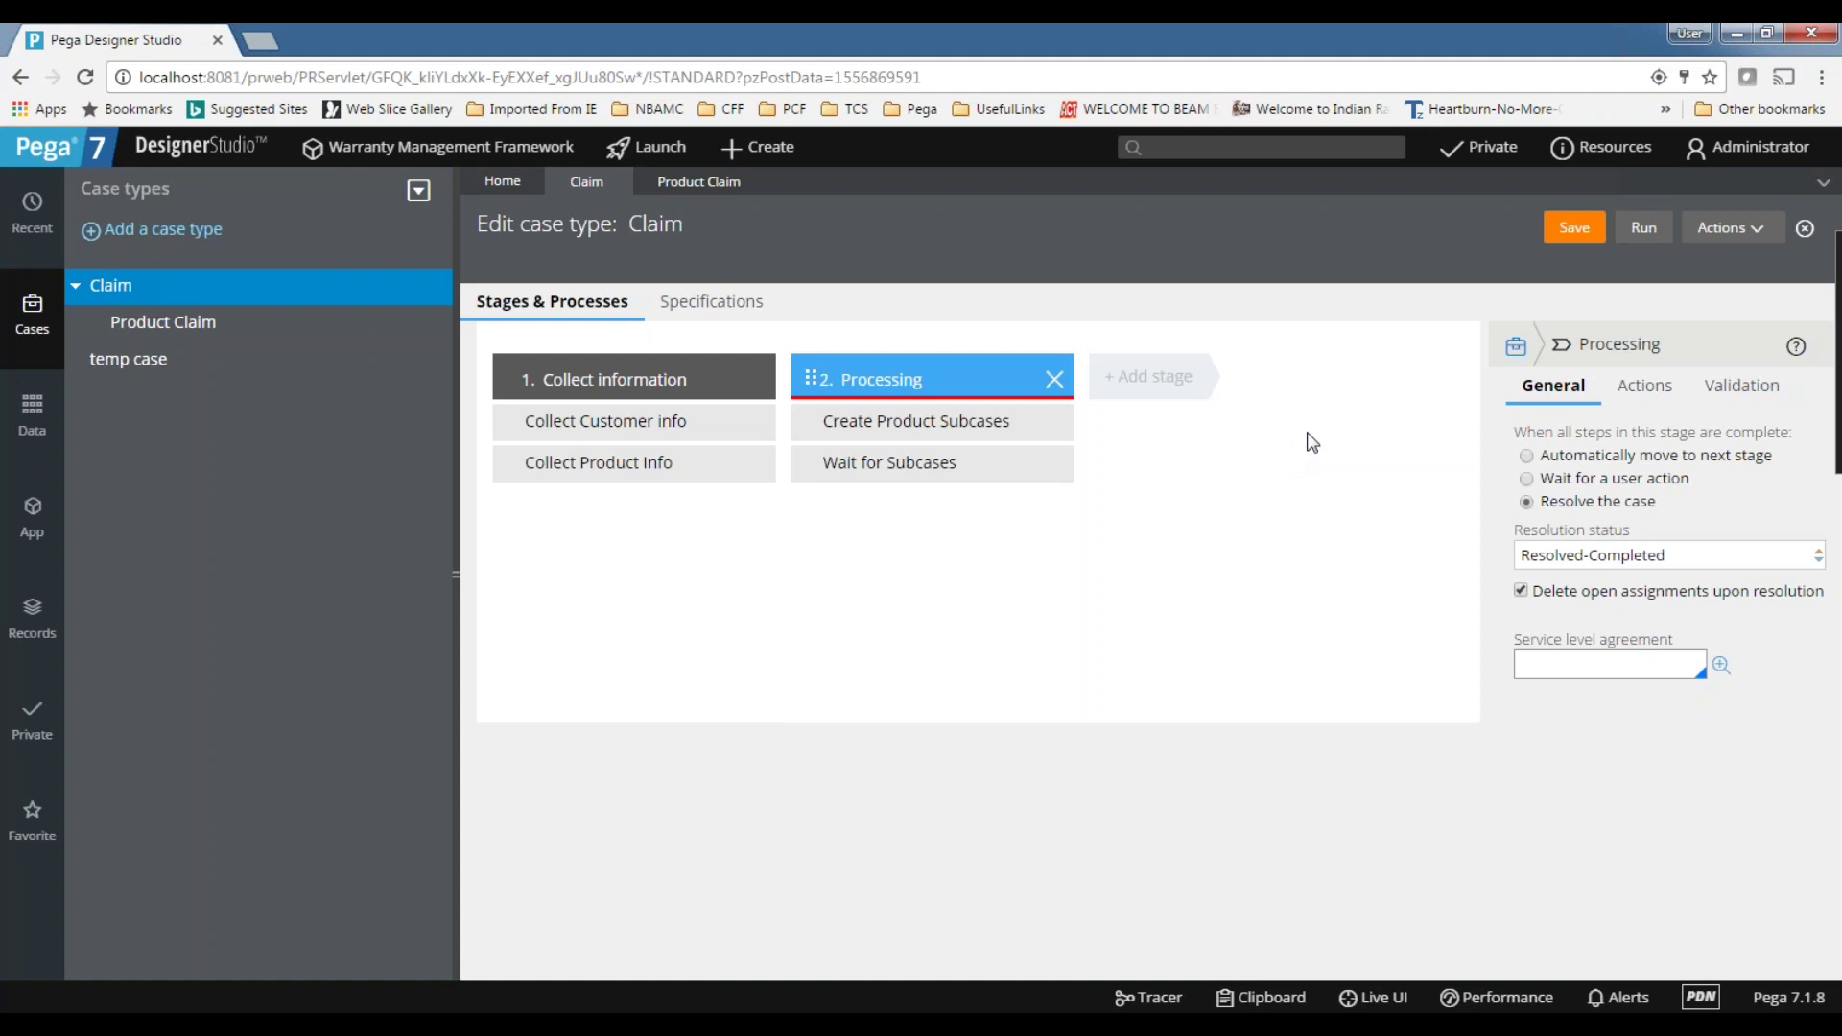
- Set Claim's Collect information stage to automatically move to the next stage when all its steps are complete, and save the case type
mouse_move(802, 444)
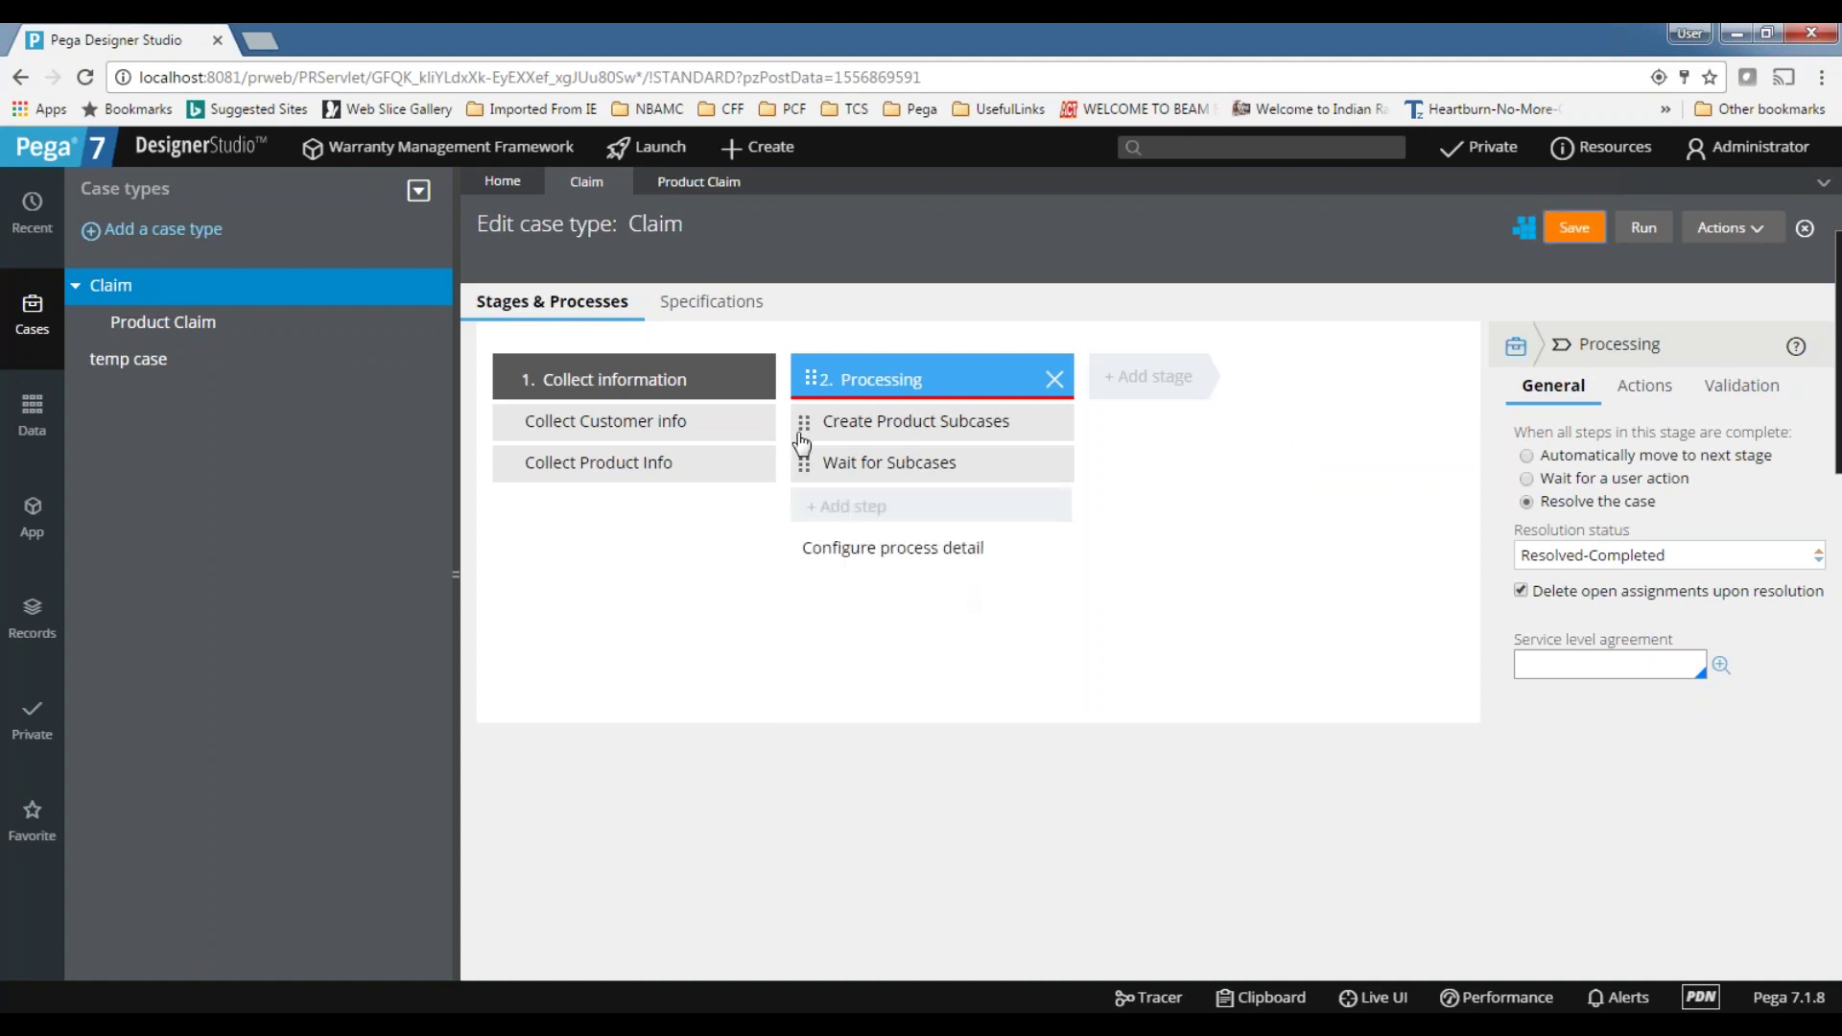
click(700, 377)
click(1529, 455)
click(1580, 230)
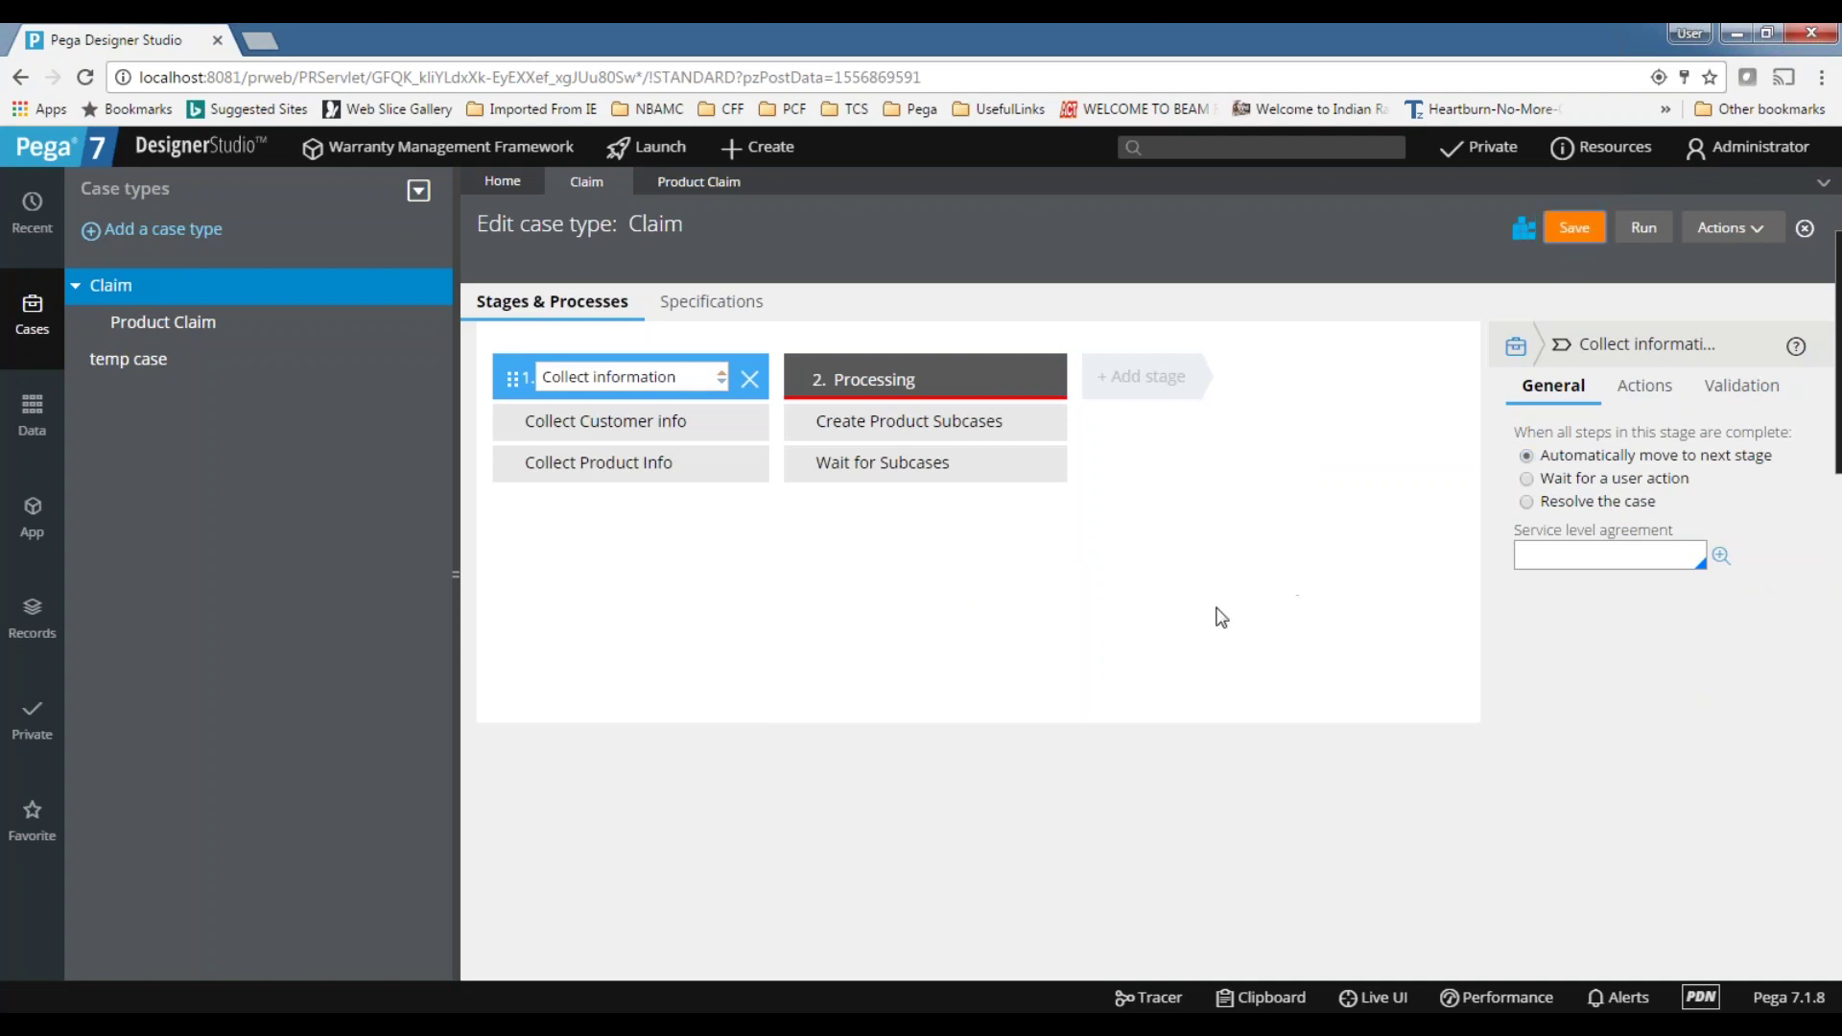
- Review the resolution and service level agreement settings of Claim's Processing stage, and save the case type
click(931, 380)
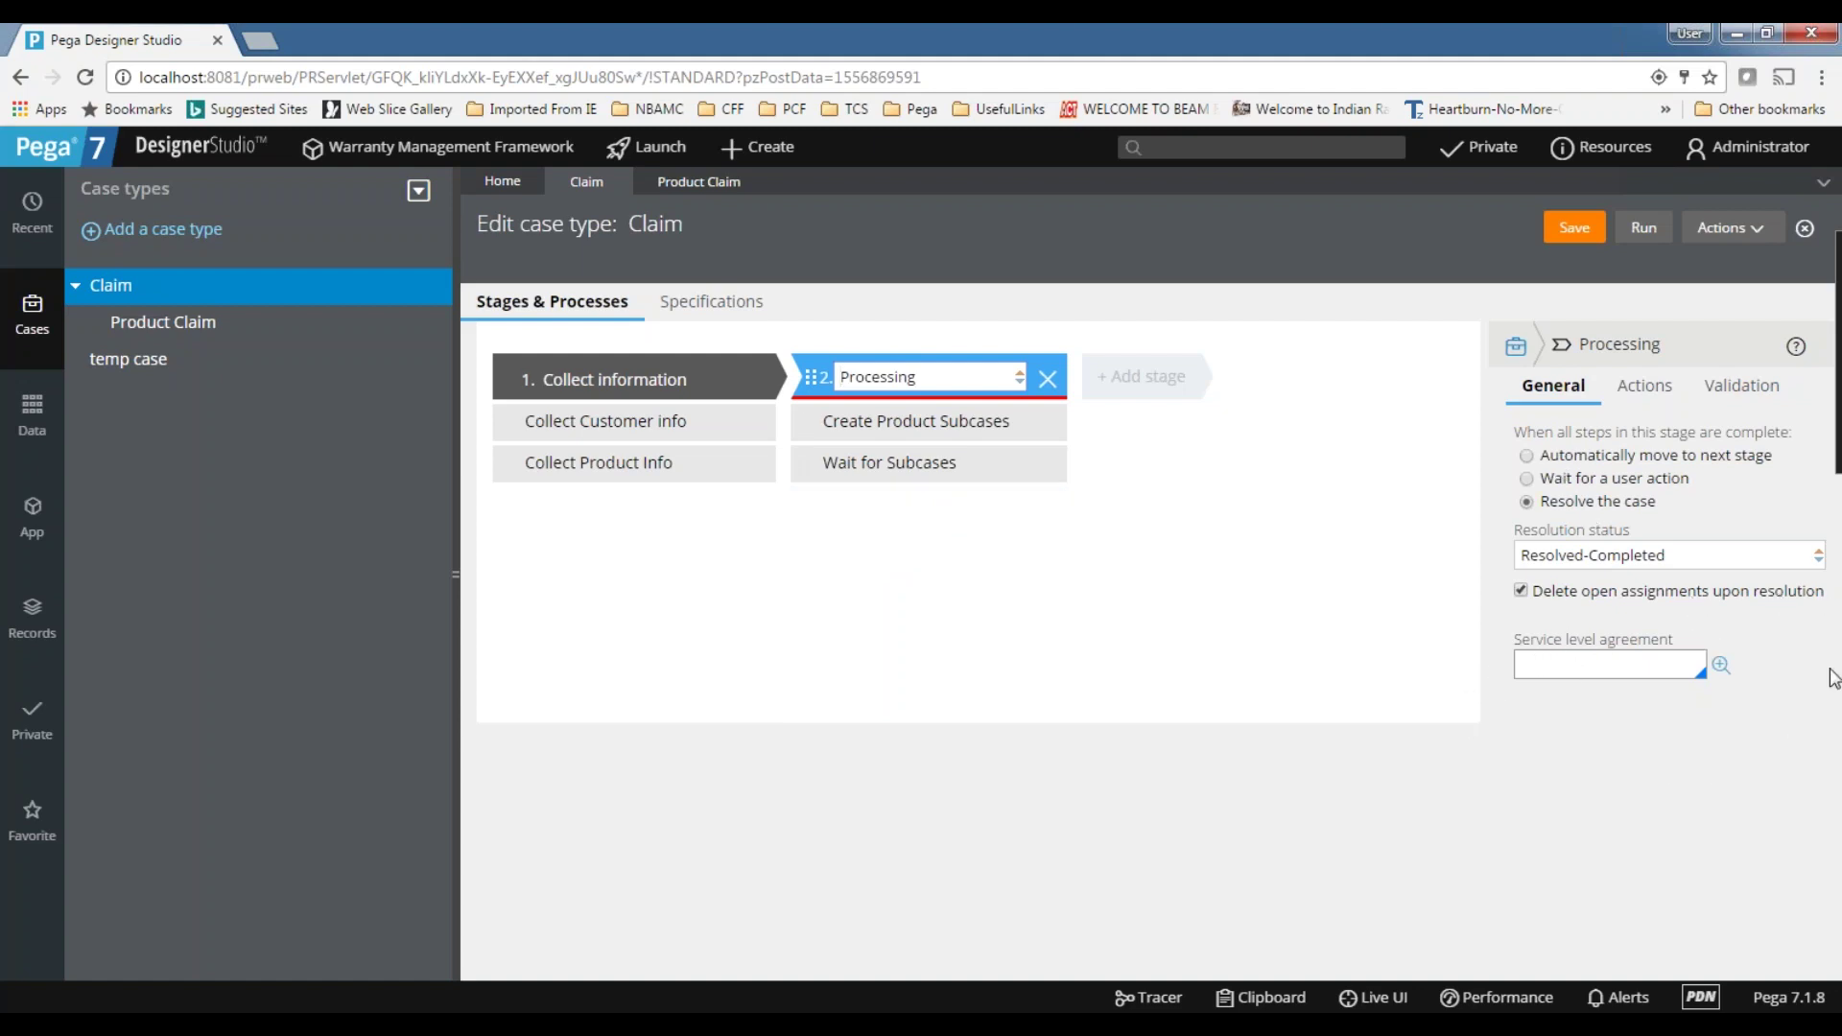
click(1560, 664)
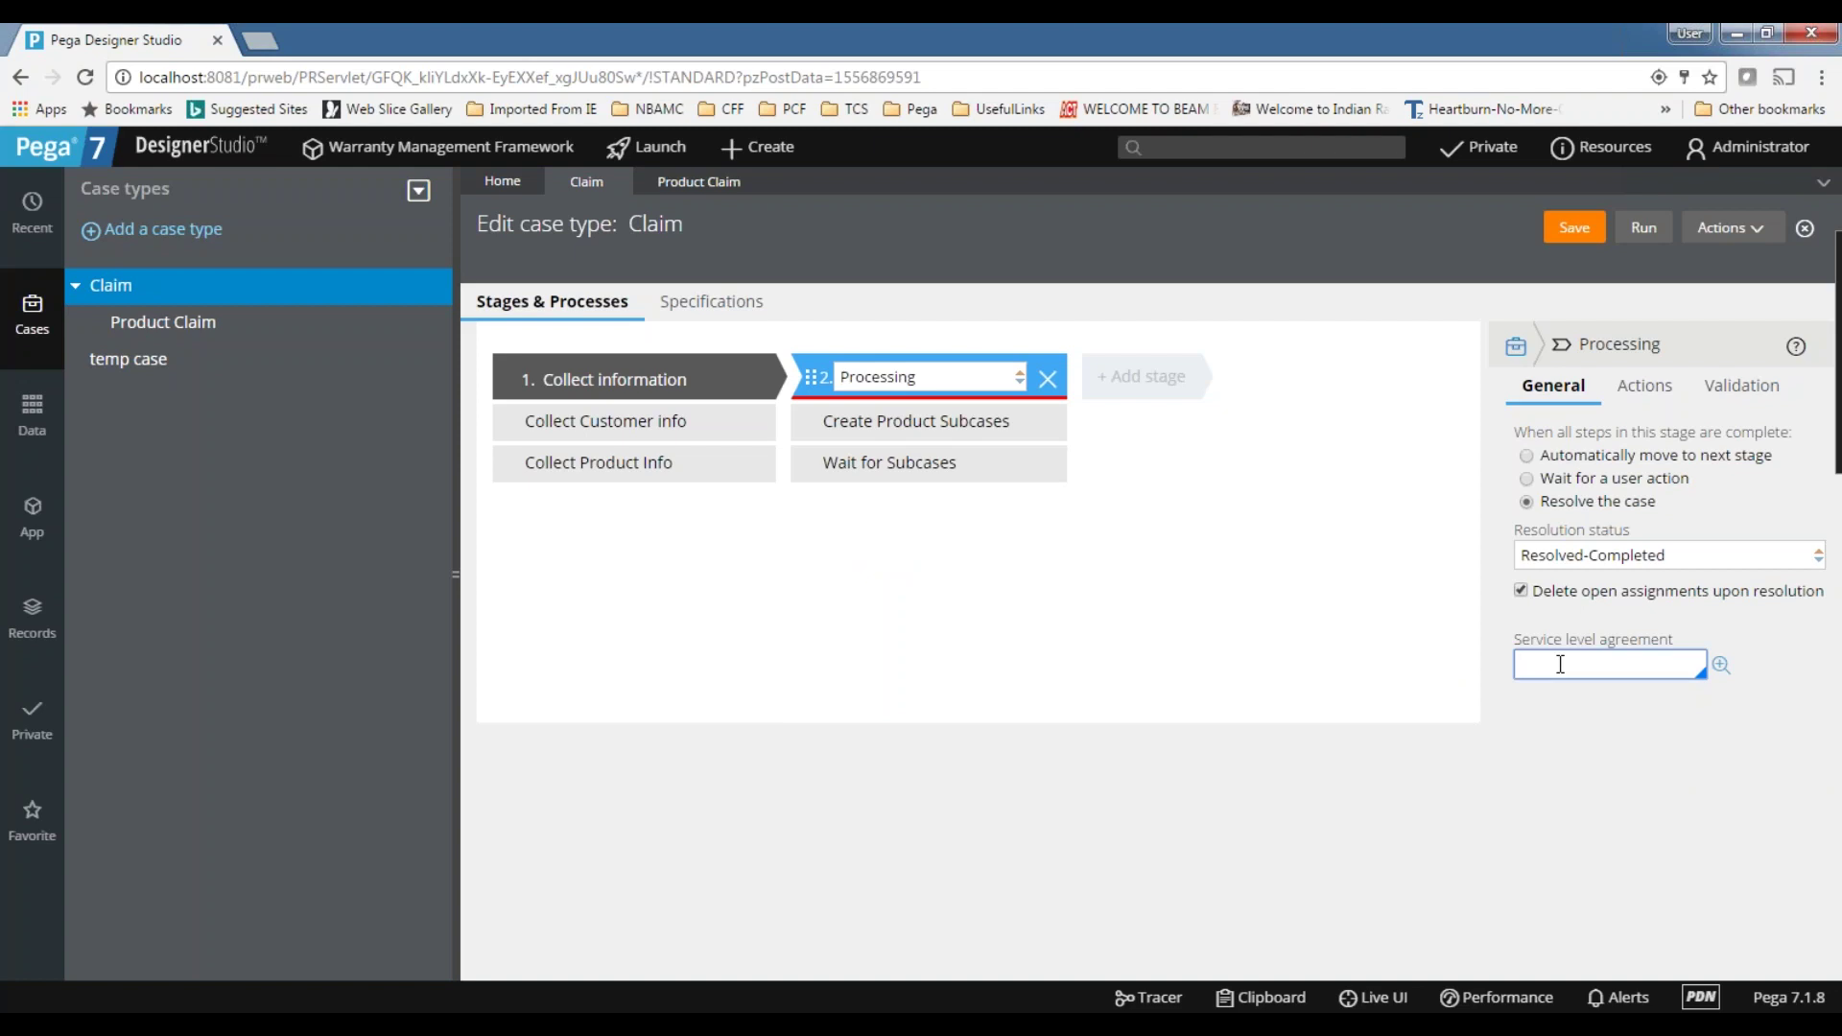
click(947, 372)
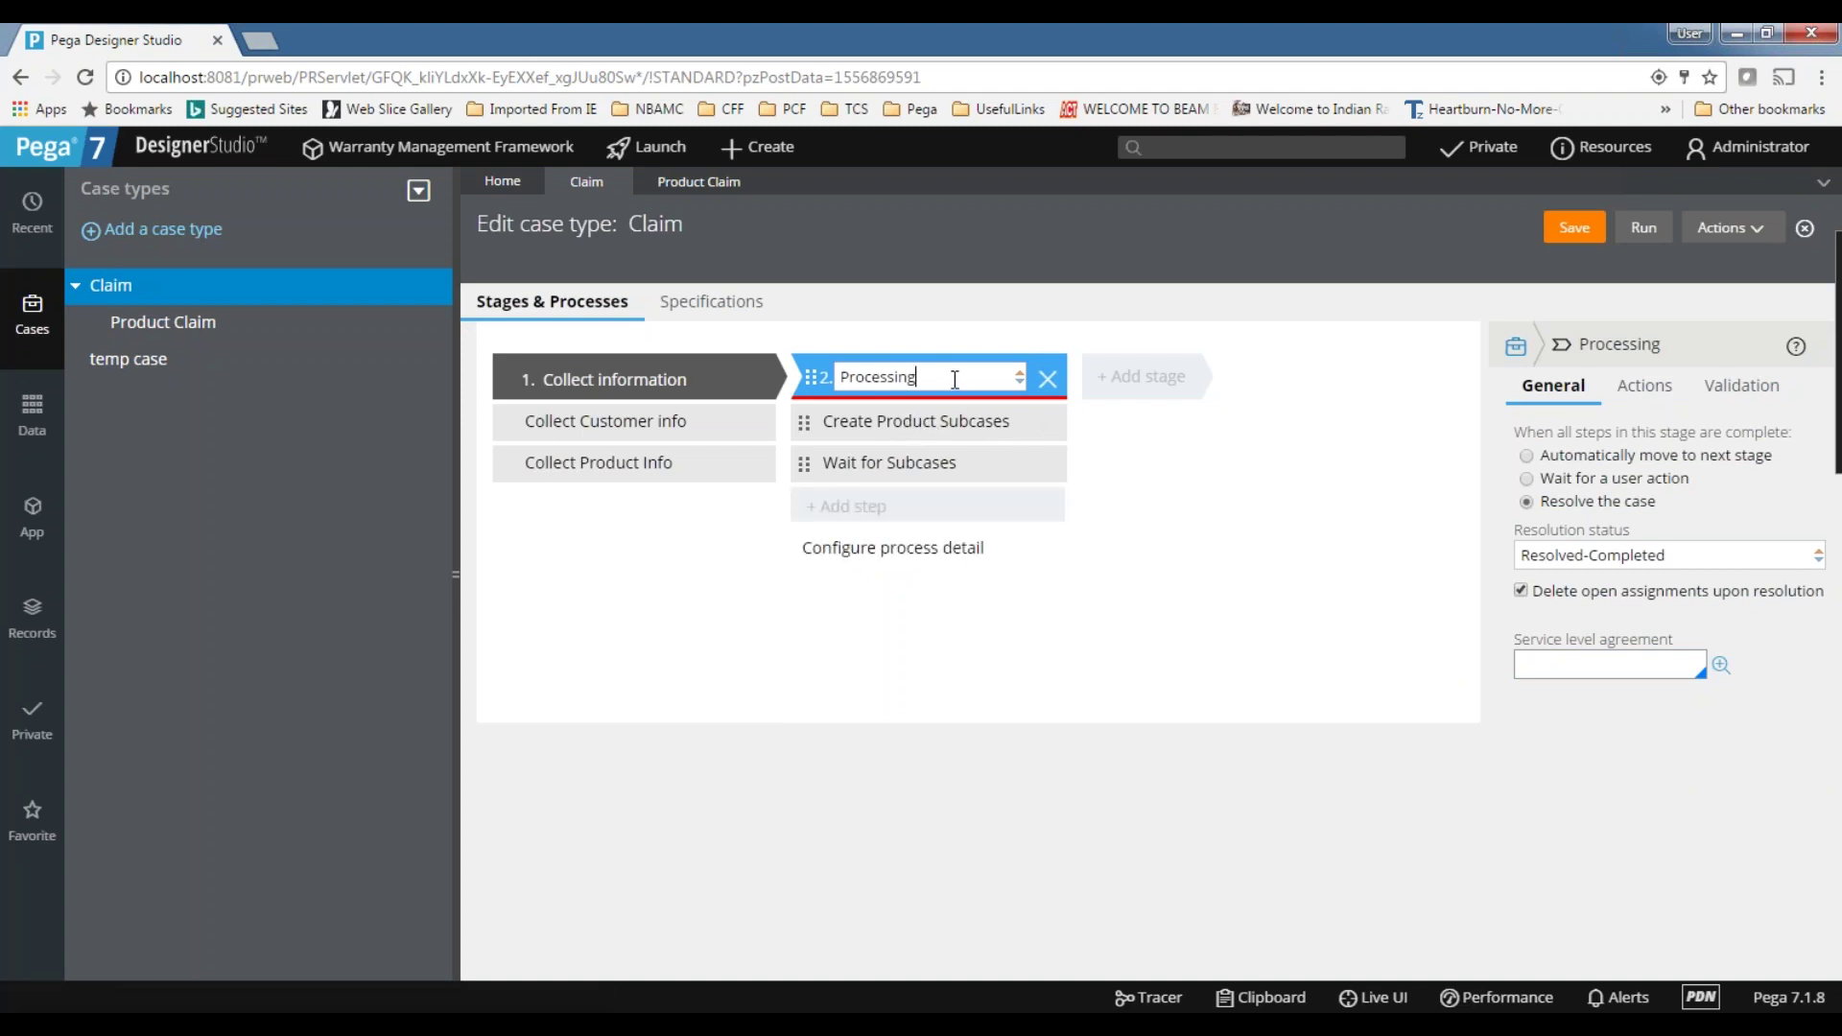
click(1574, 227)
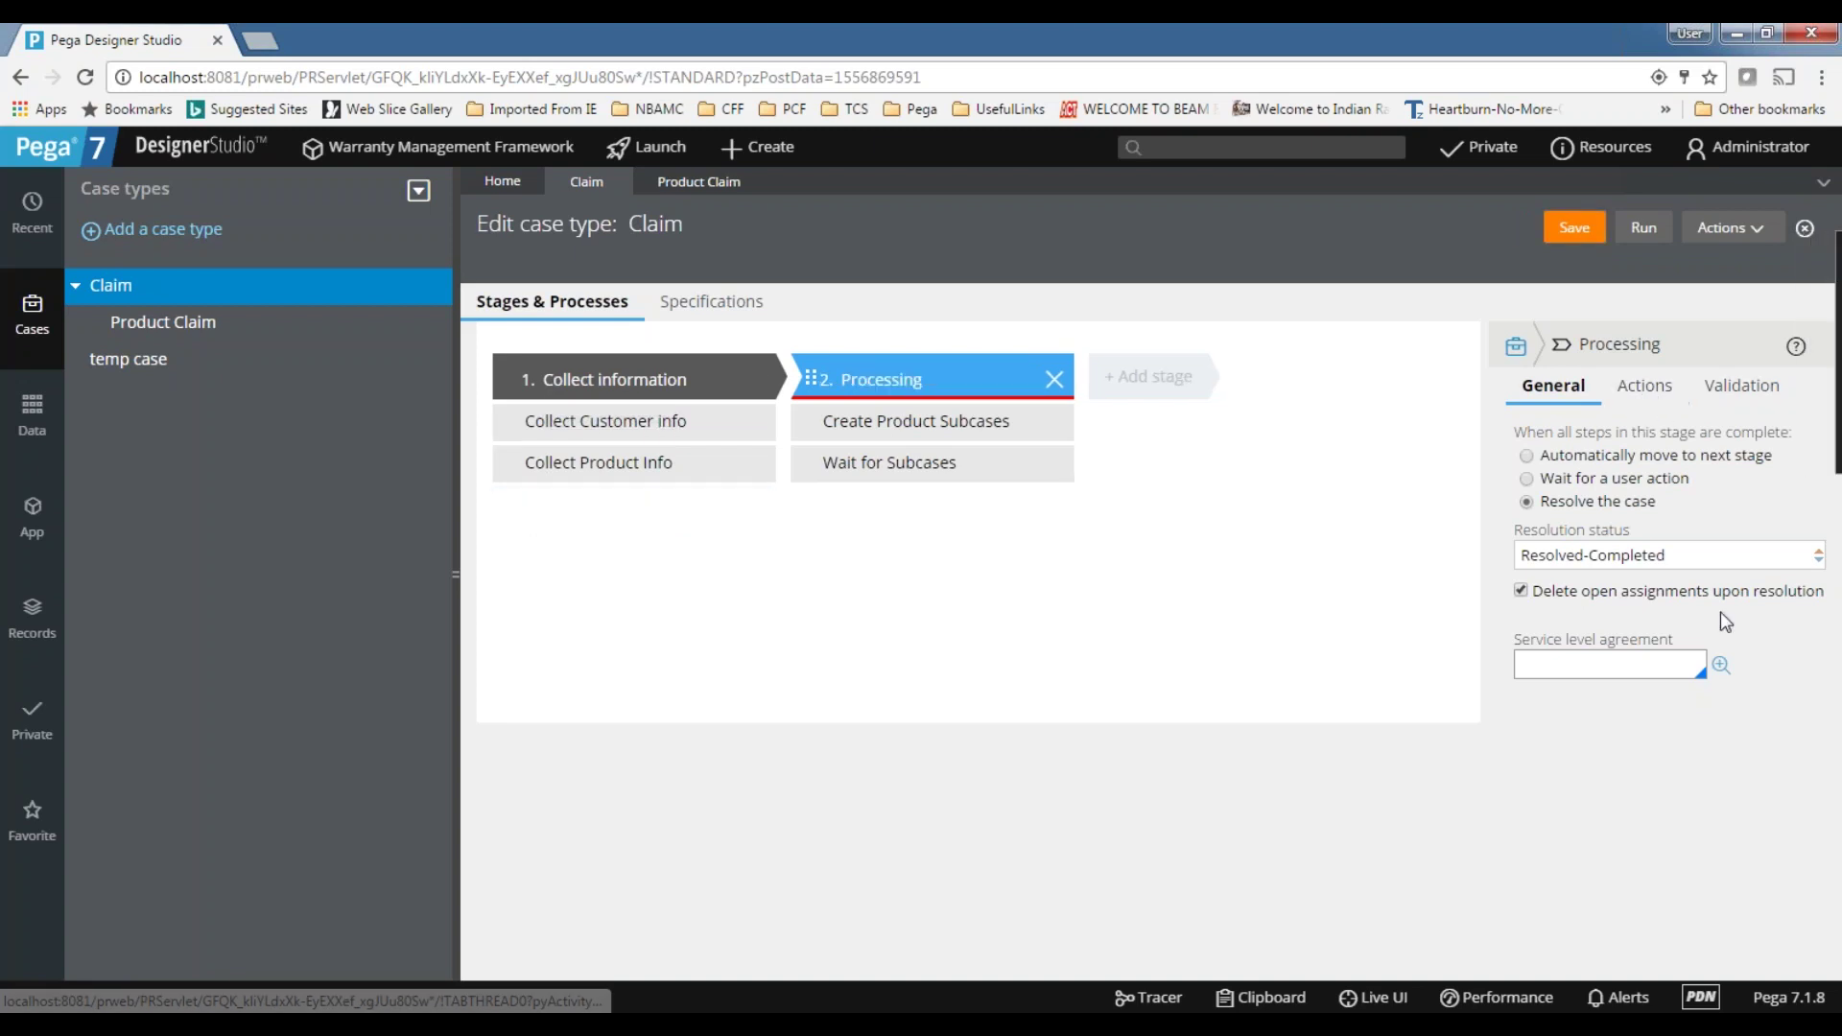
click(526, 422)
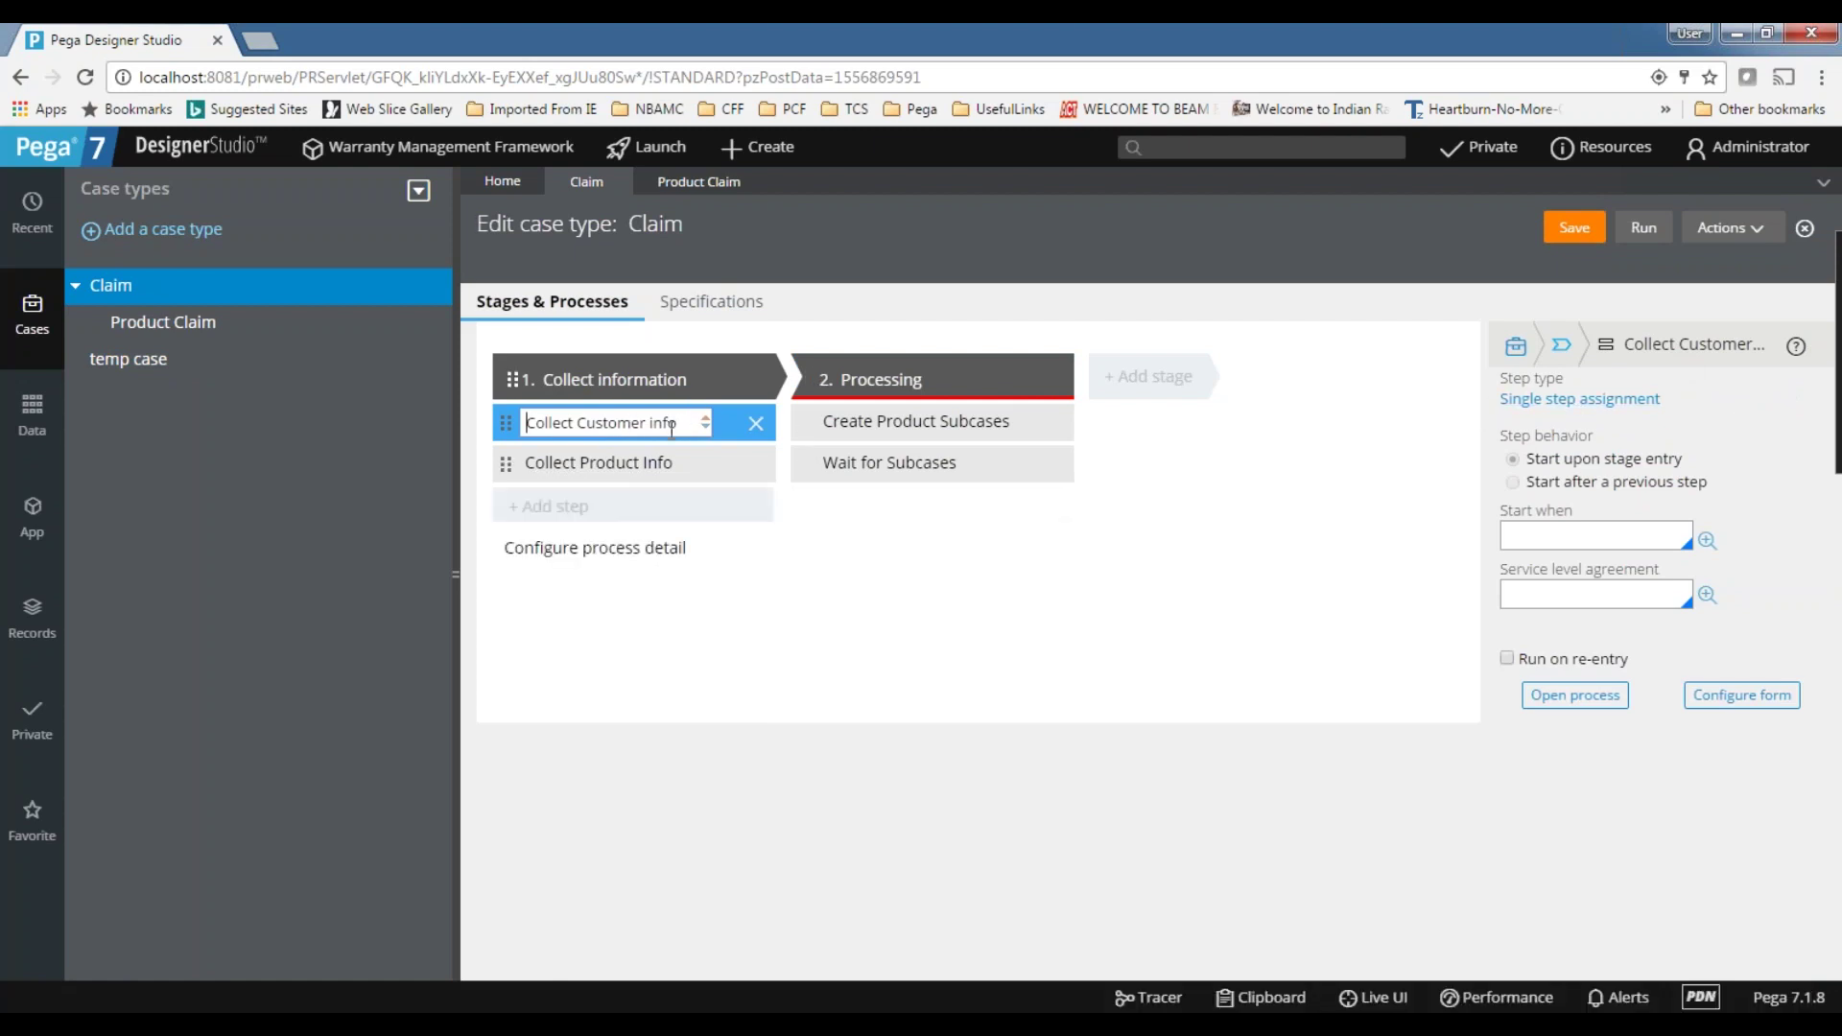
- Check the completion settings of Product Claim's Warranty Verification and Product replacement stages, and return to the Claim case type
click(179, 326)
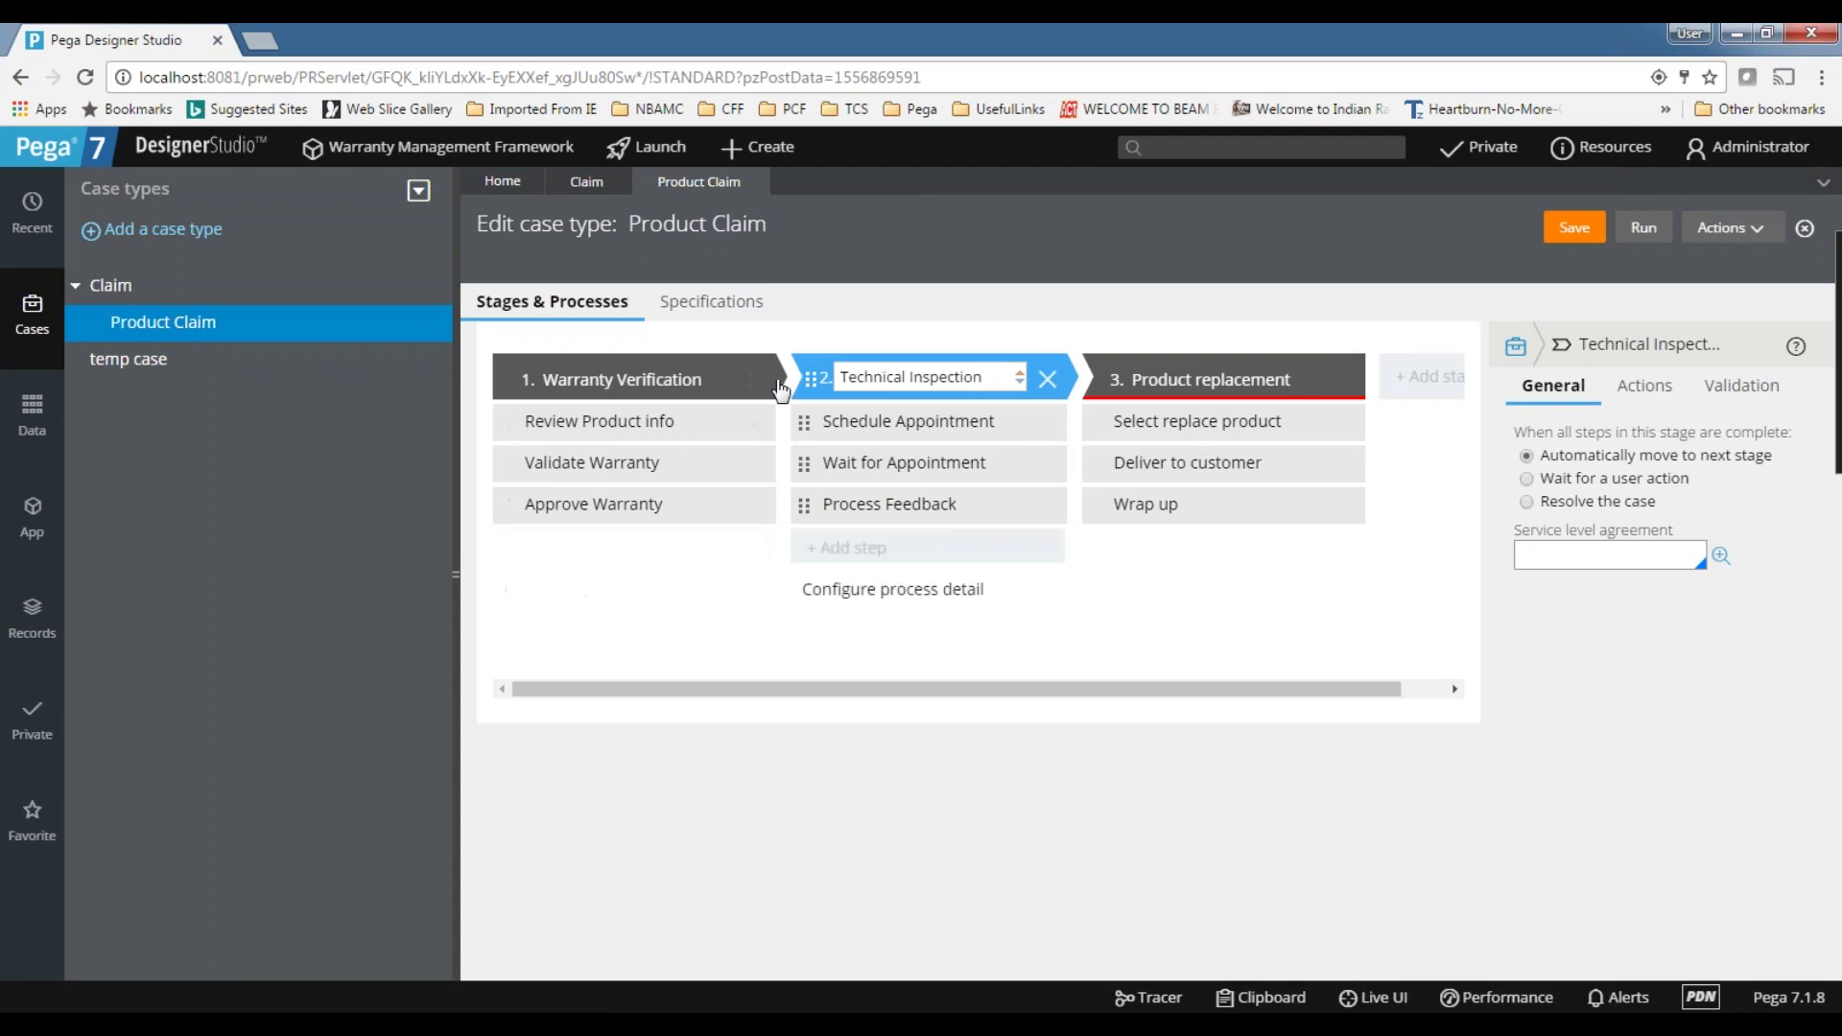
click(738, 383)
click(896, 388)
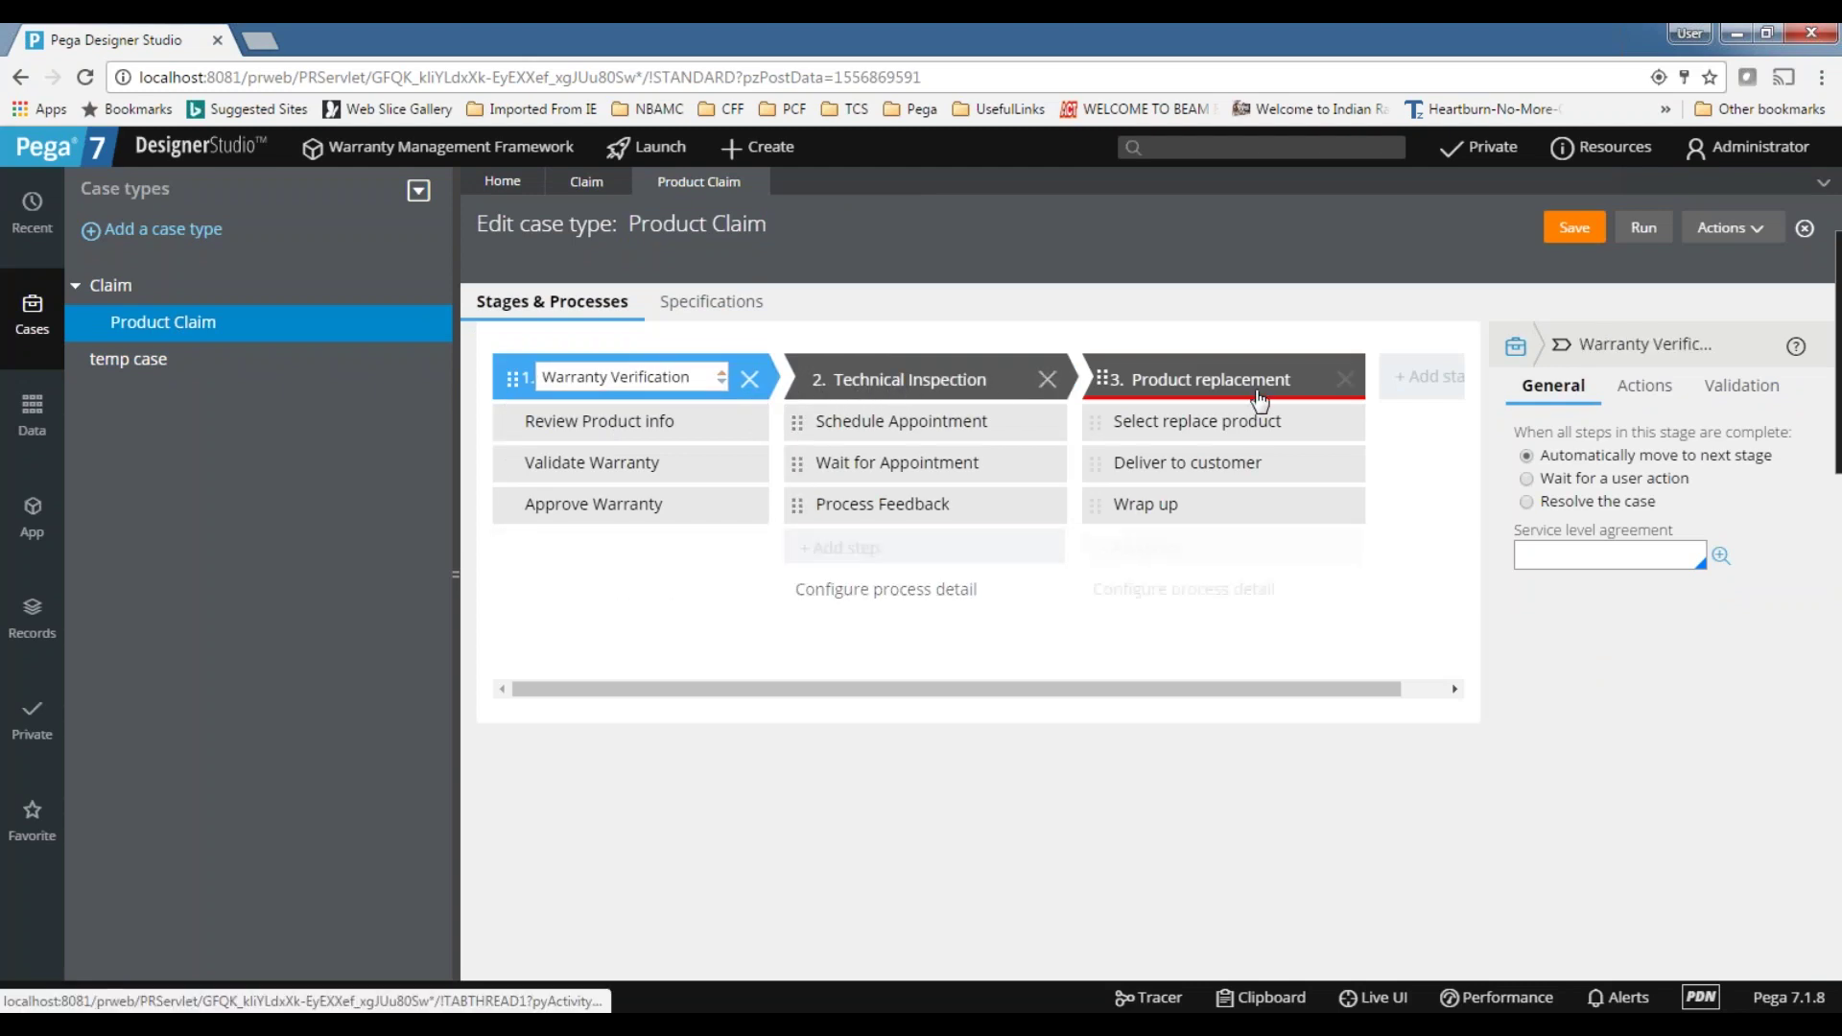
click(1260, 395)
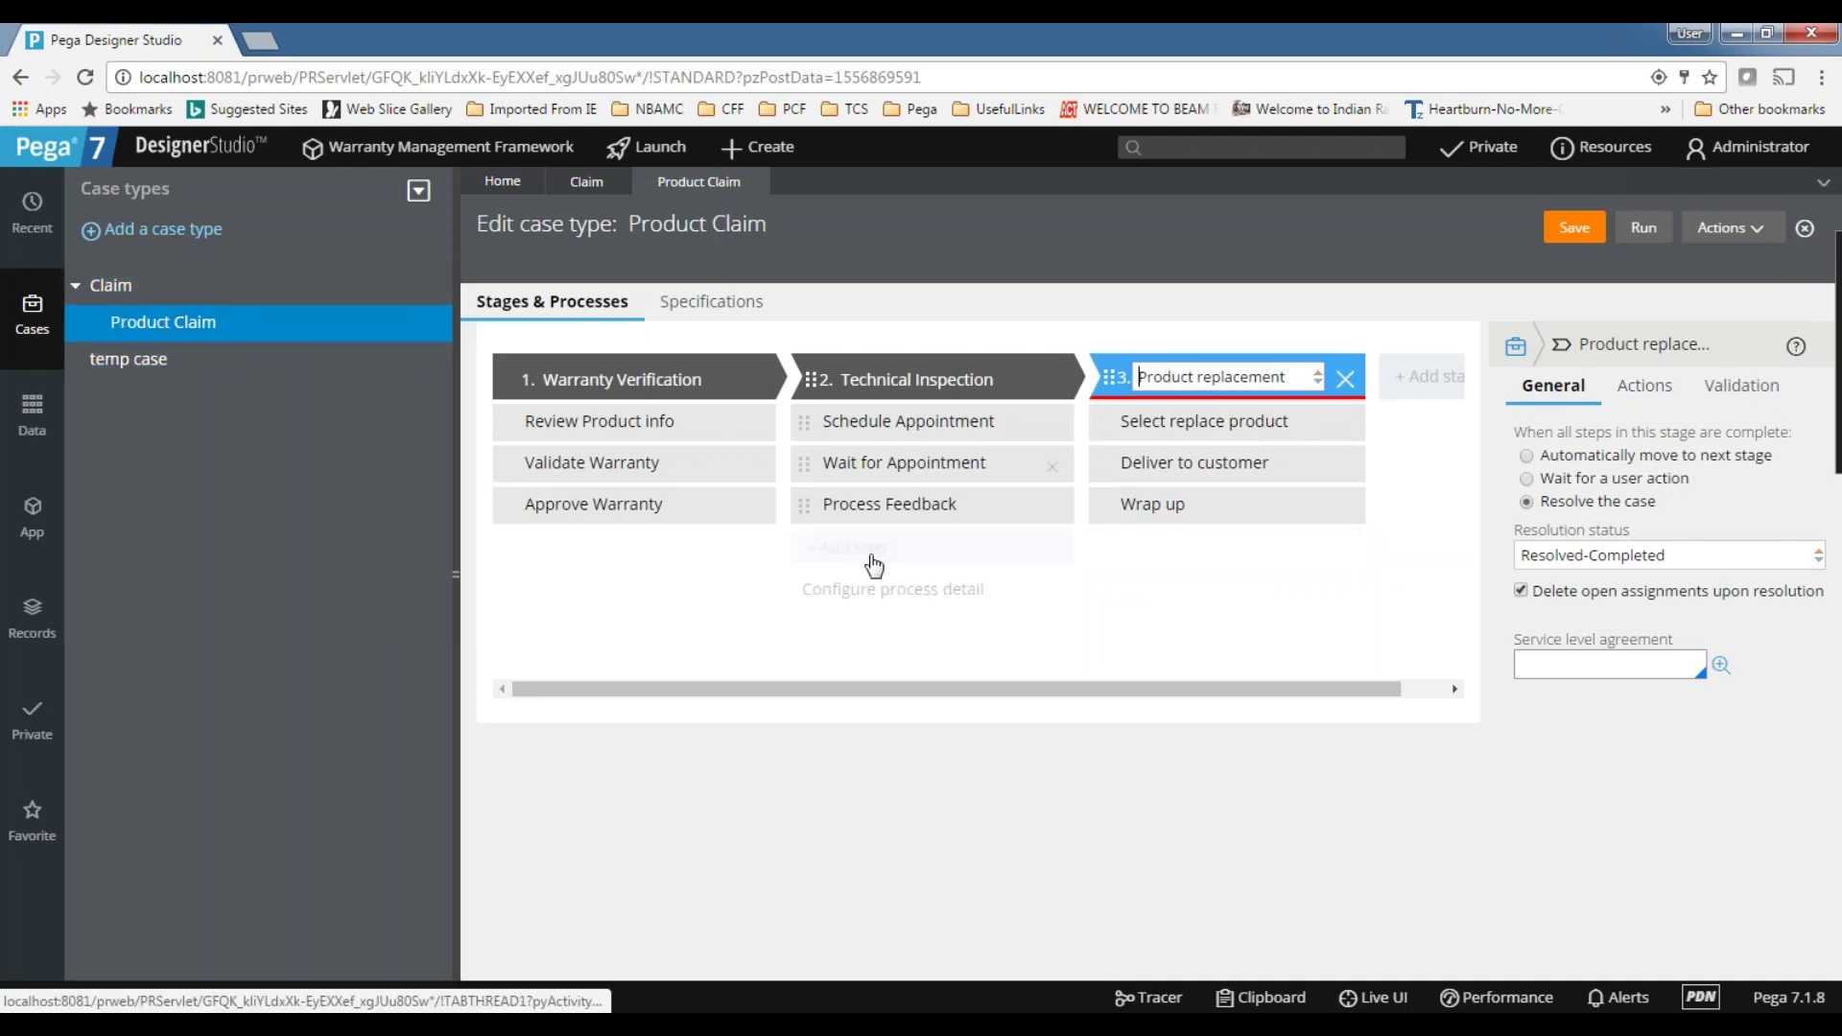
click(121, 297)
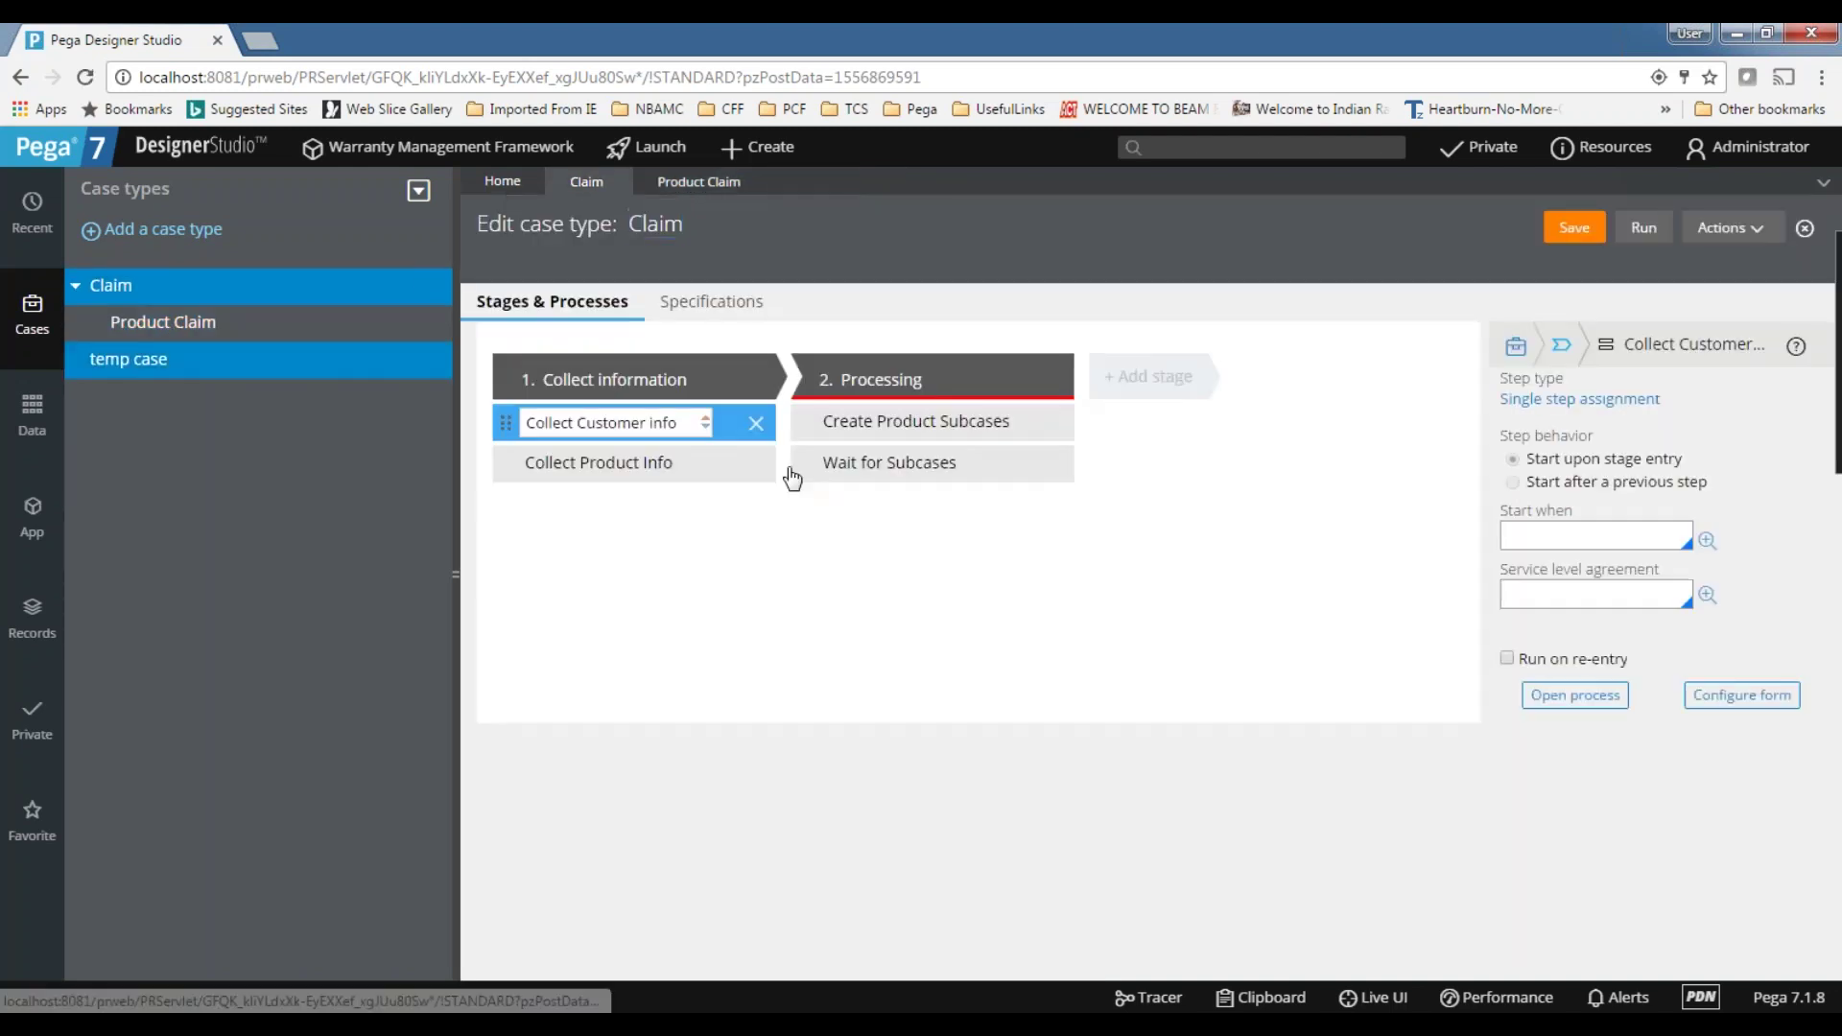
- Switch to the Excel workbook and review the Withdraw and Rejected alternate stages and their notification steps
key(alt+Tab)
click(392, 567)
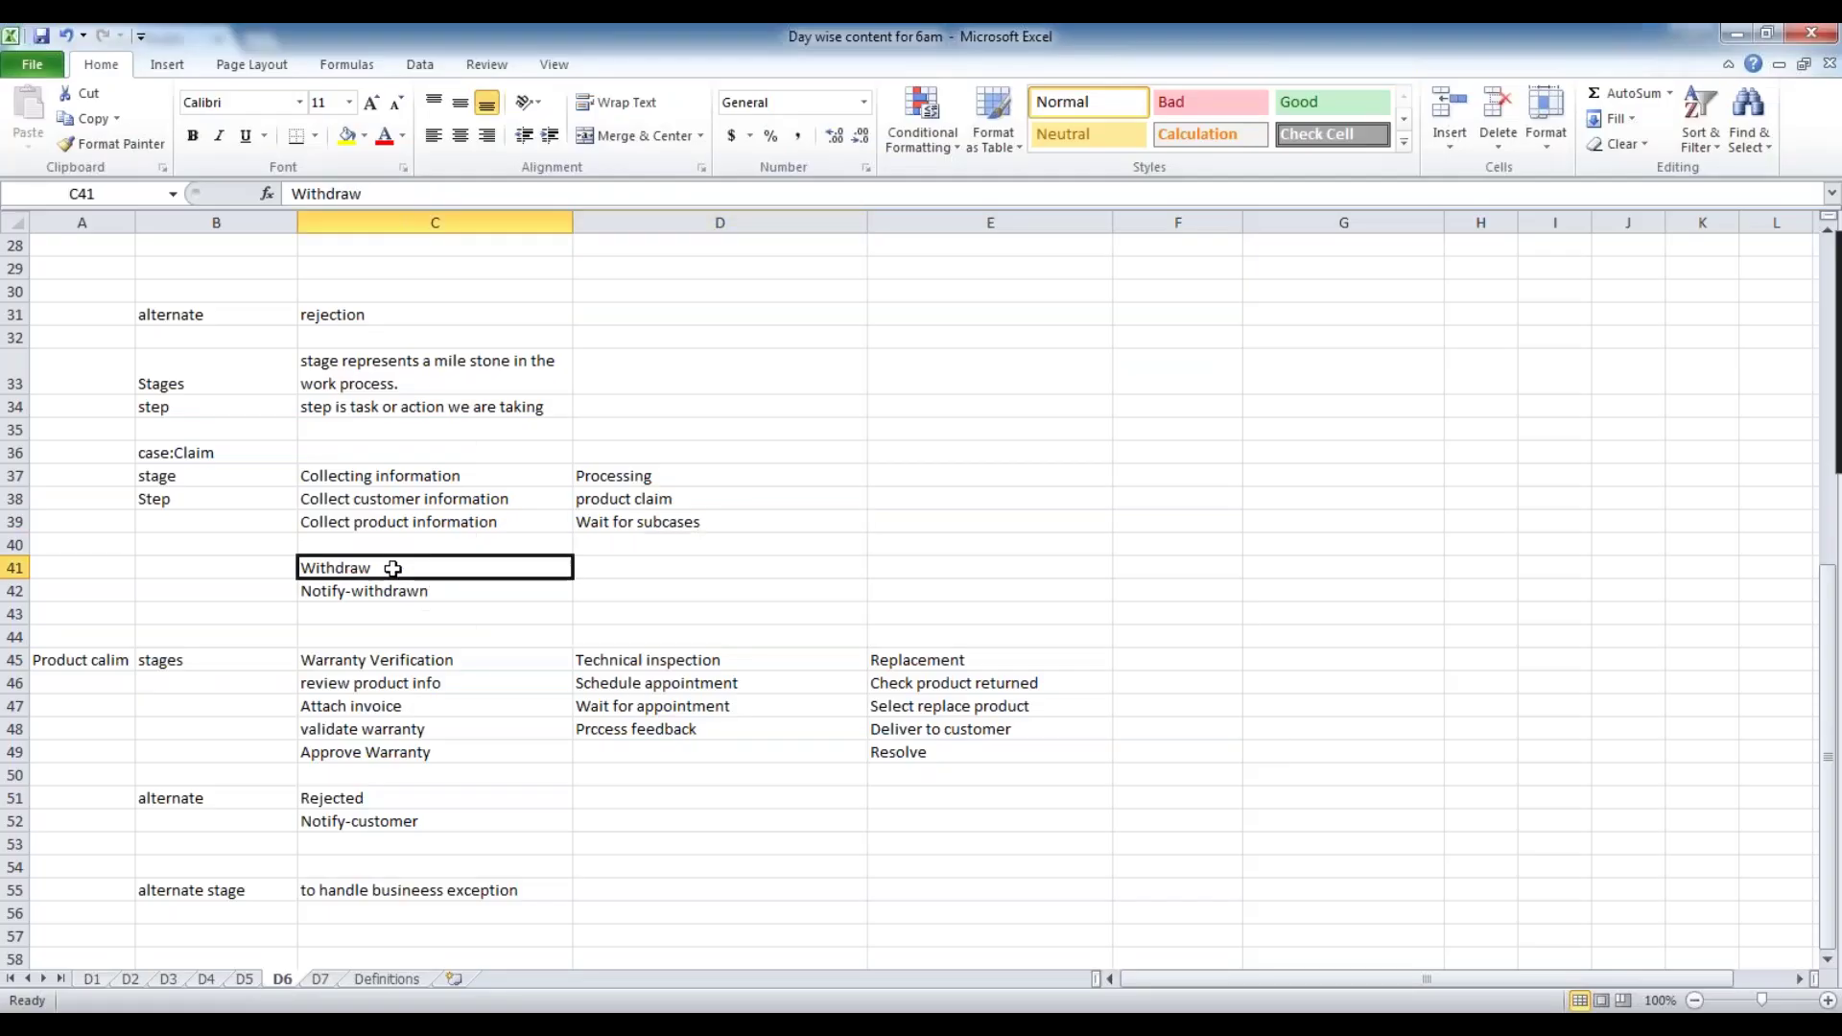
click(426, 589)
click(425, 572)
scroll(459, 859, down, 1)
click(337, 728)
click(437, 753)
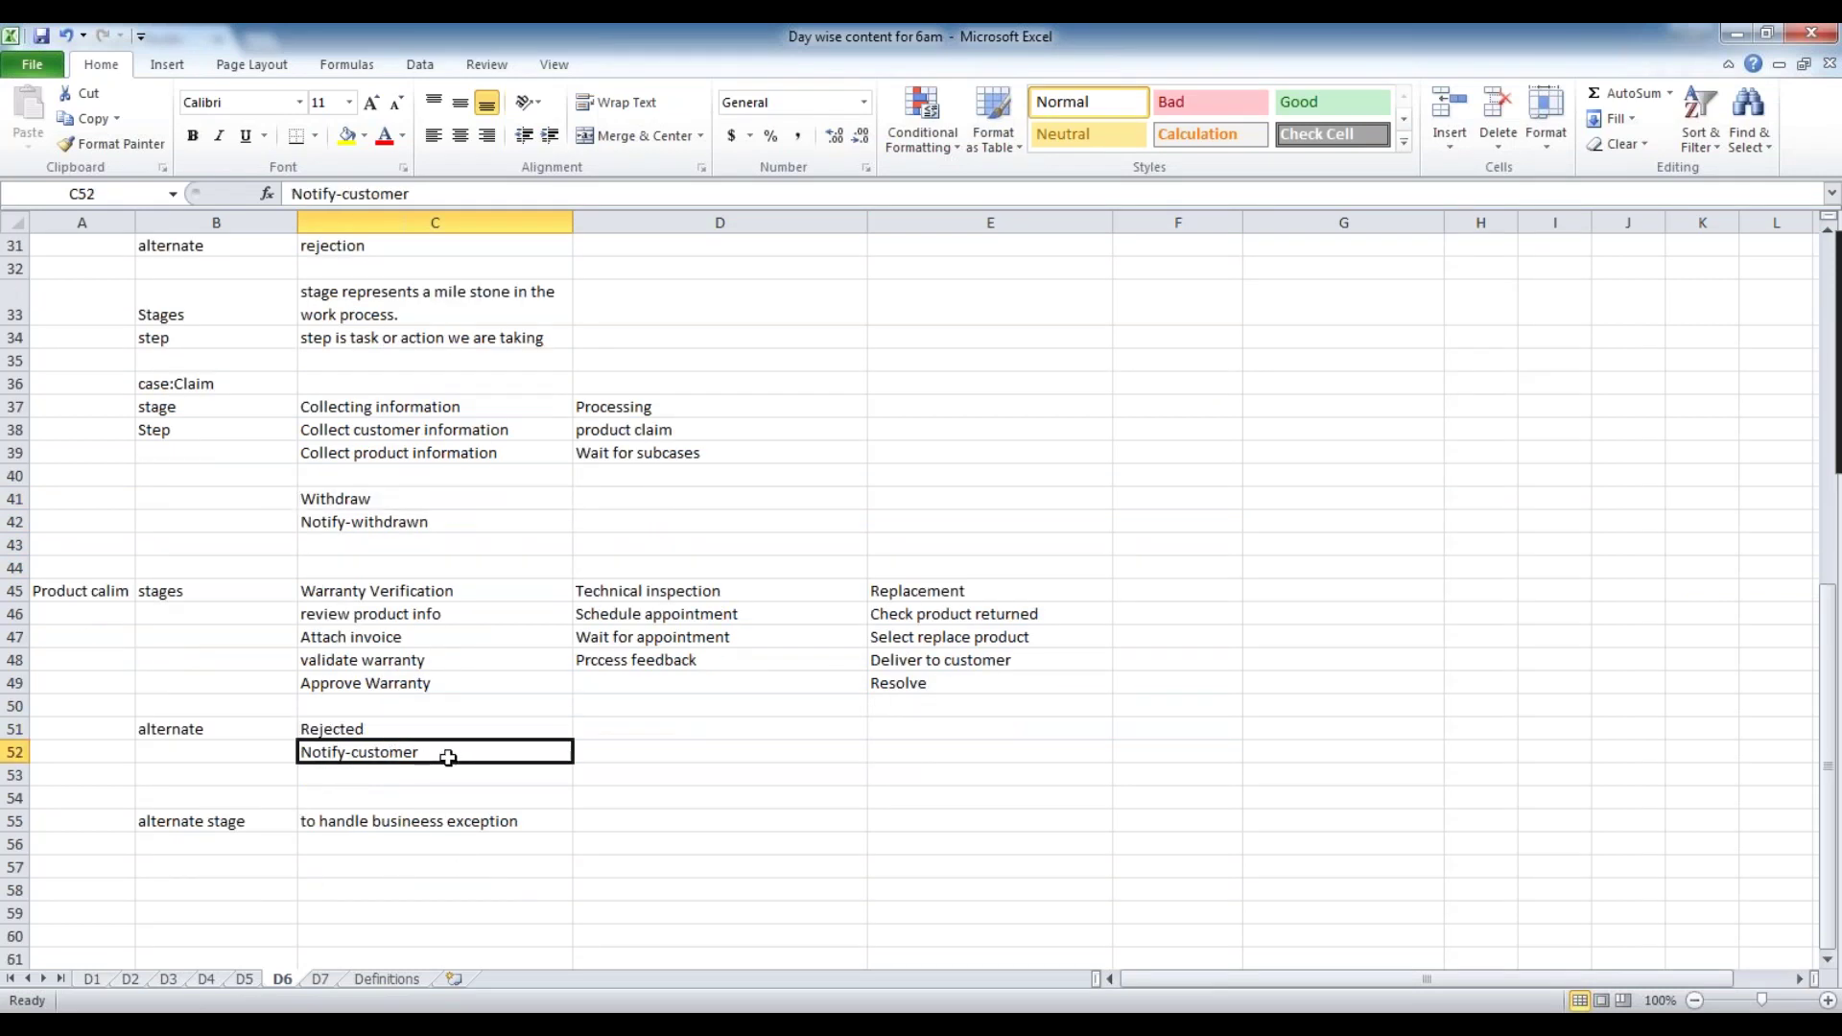
- Switch back to Pega Designer Studio and add an alternate stage named Rejection to the Product Claim case type
mouse_move(1165, 1024)
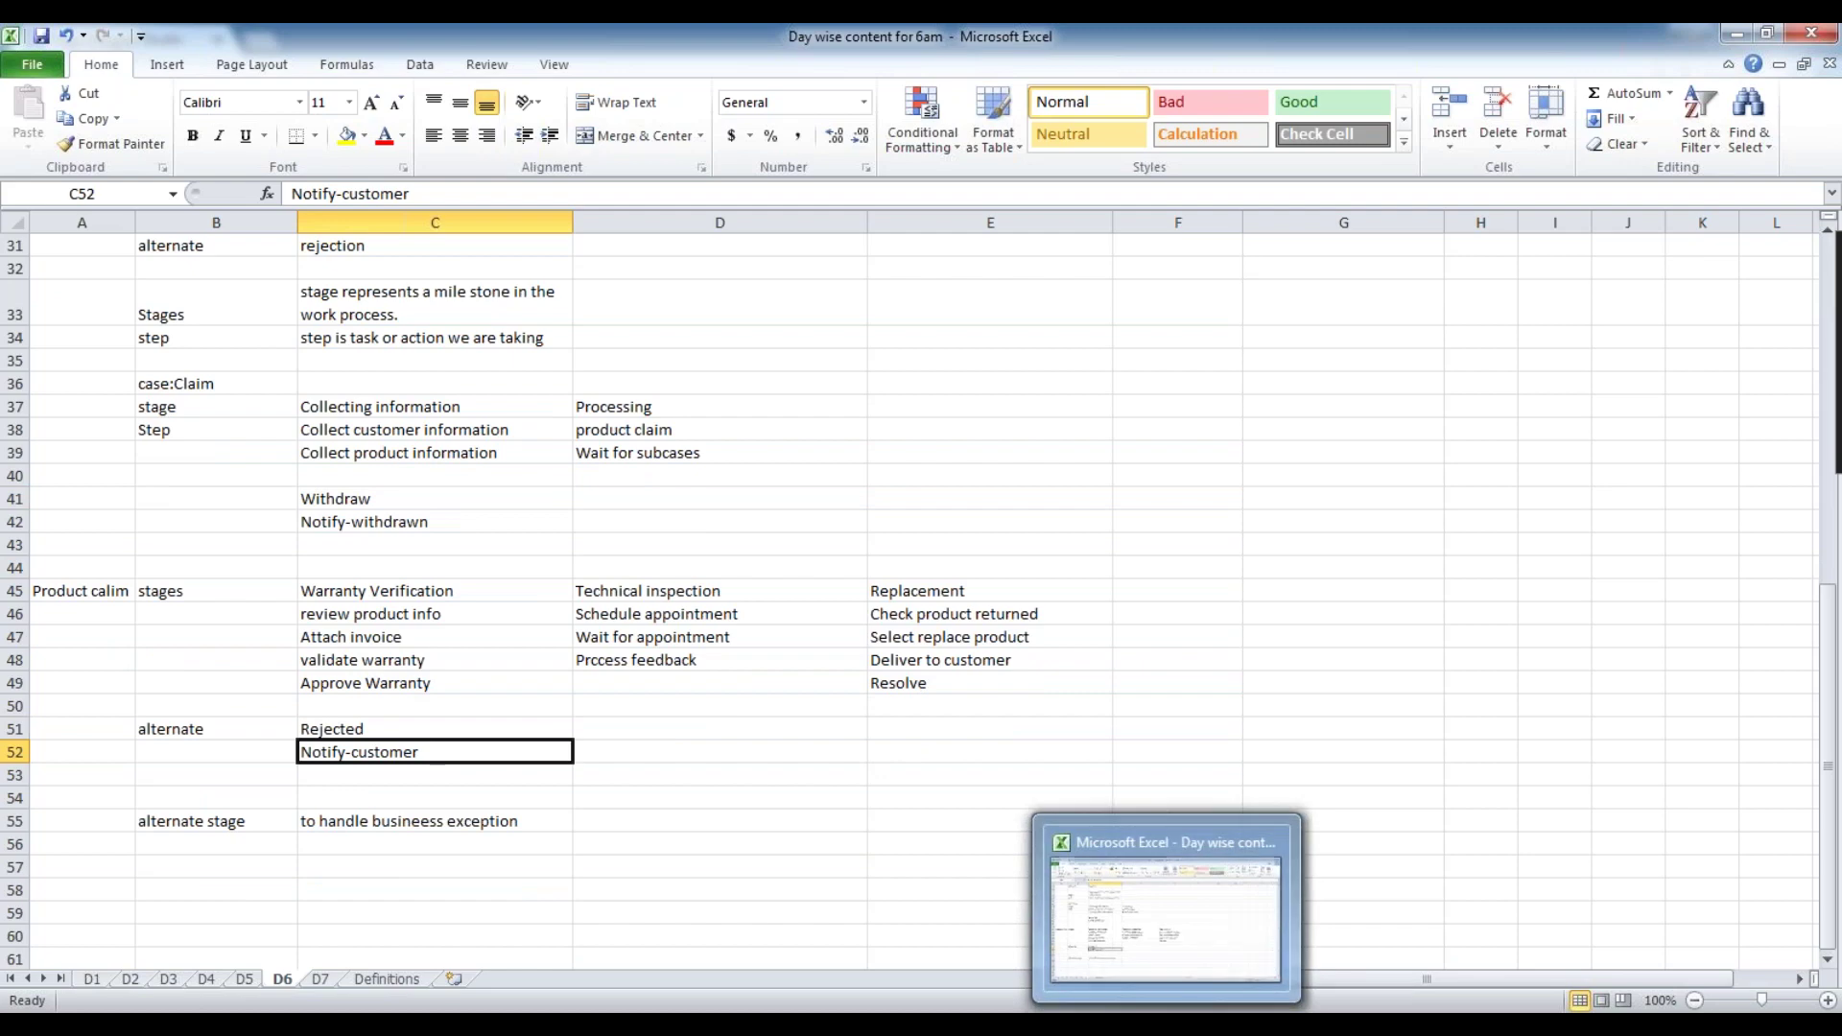
key(alt+Tab)
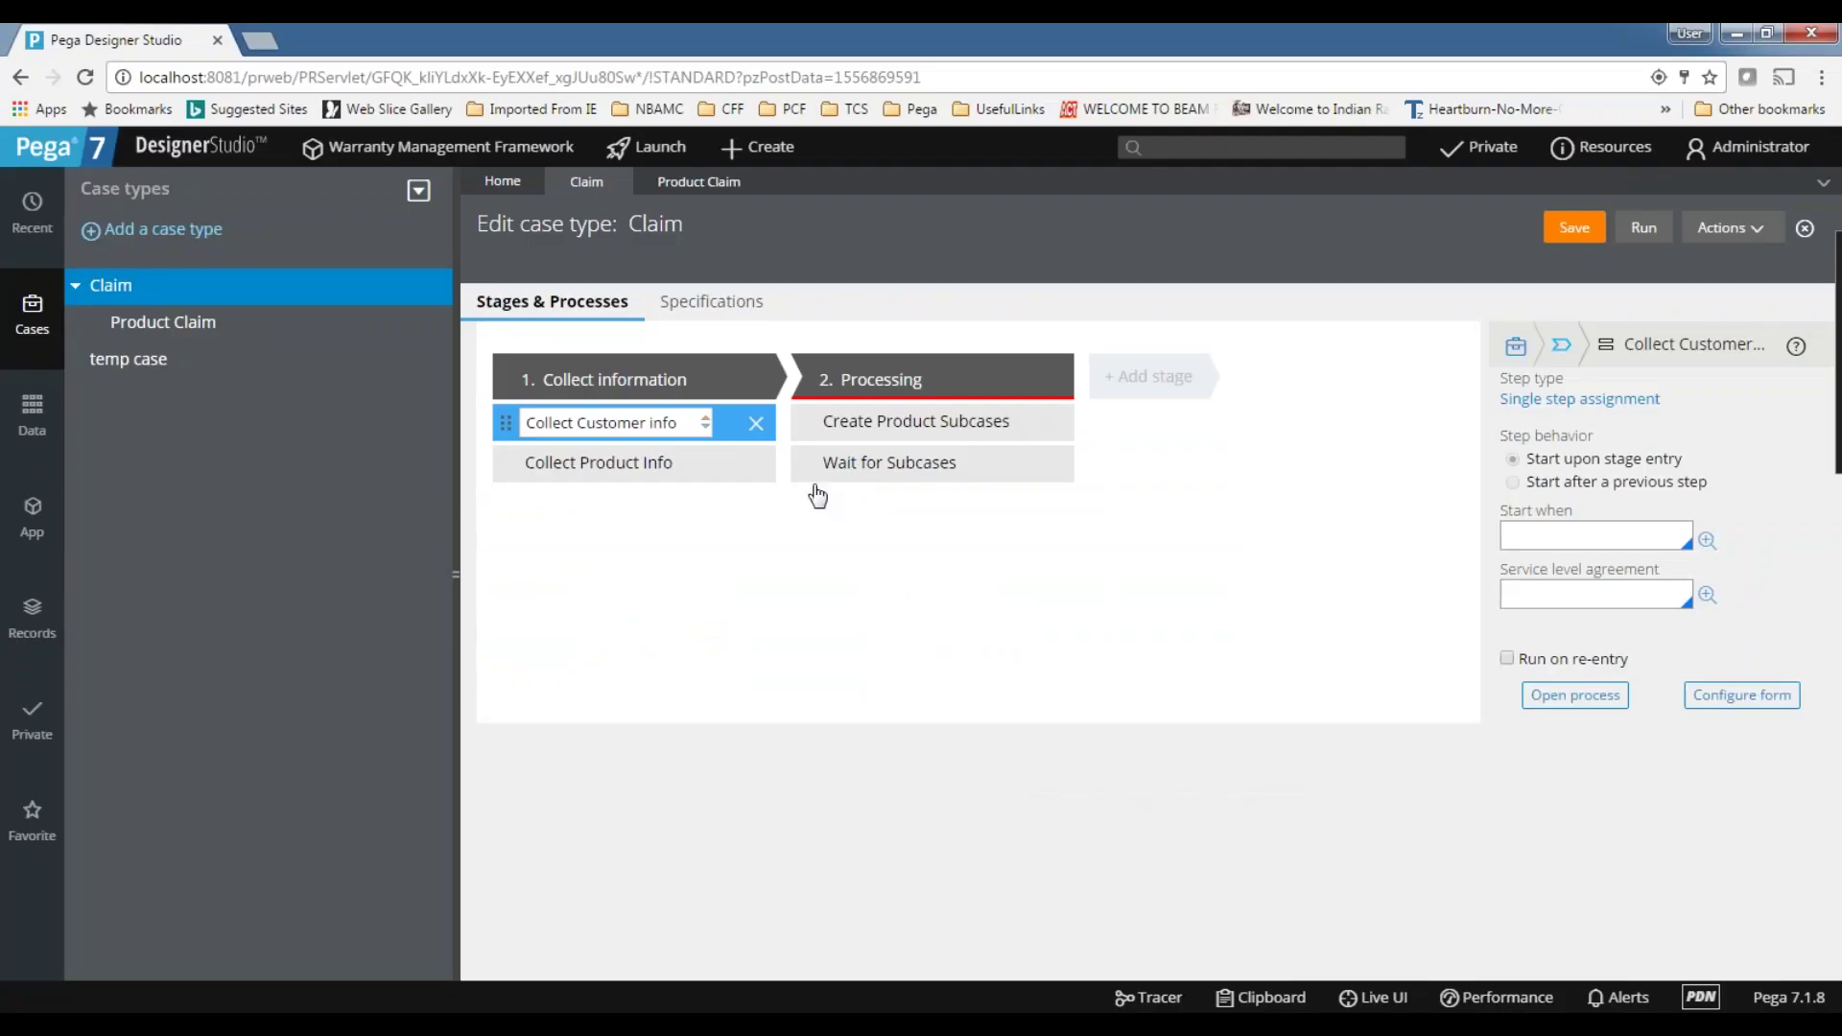
click(163, 321)
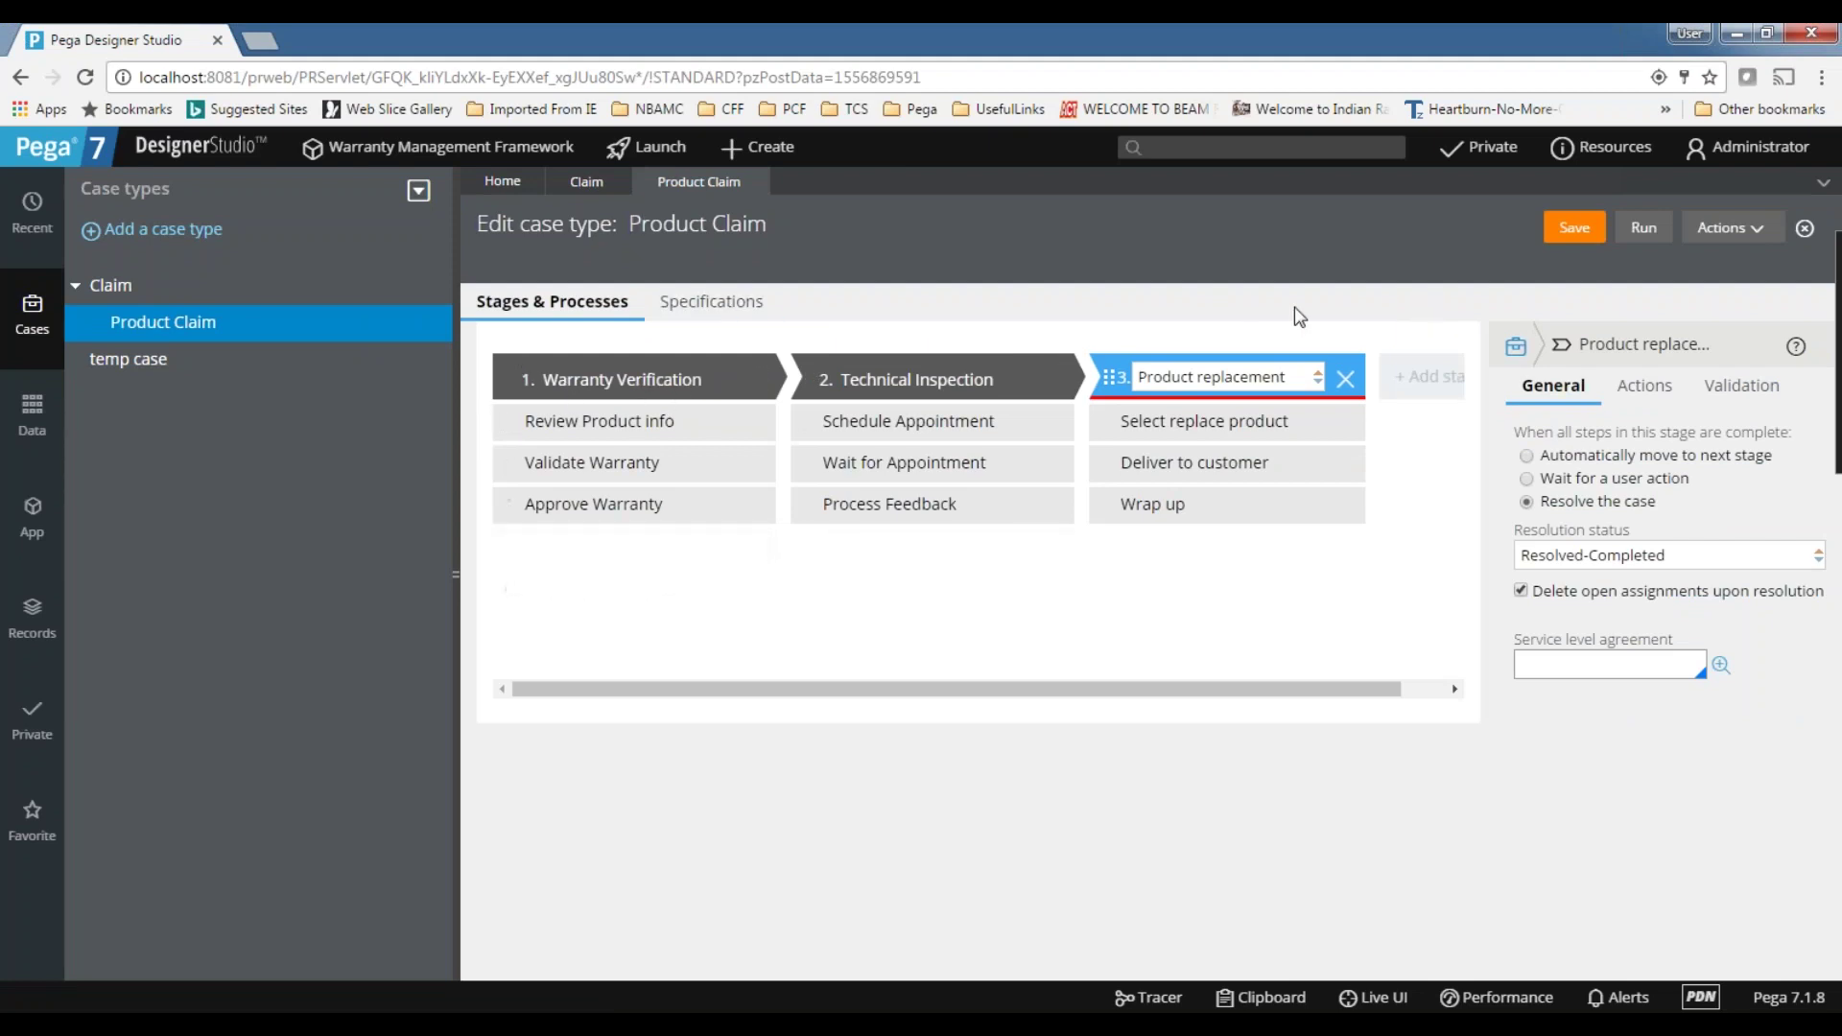
drag(998, 688, 769, 705)
click(1753, 237)
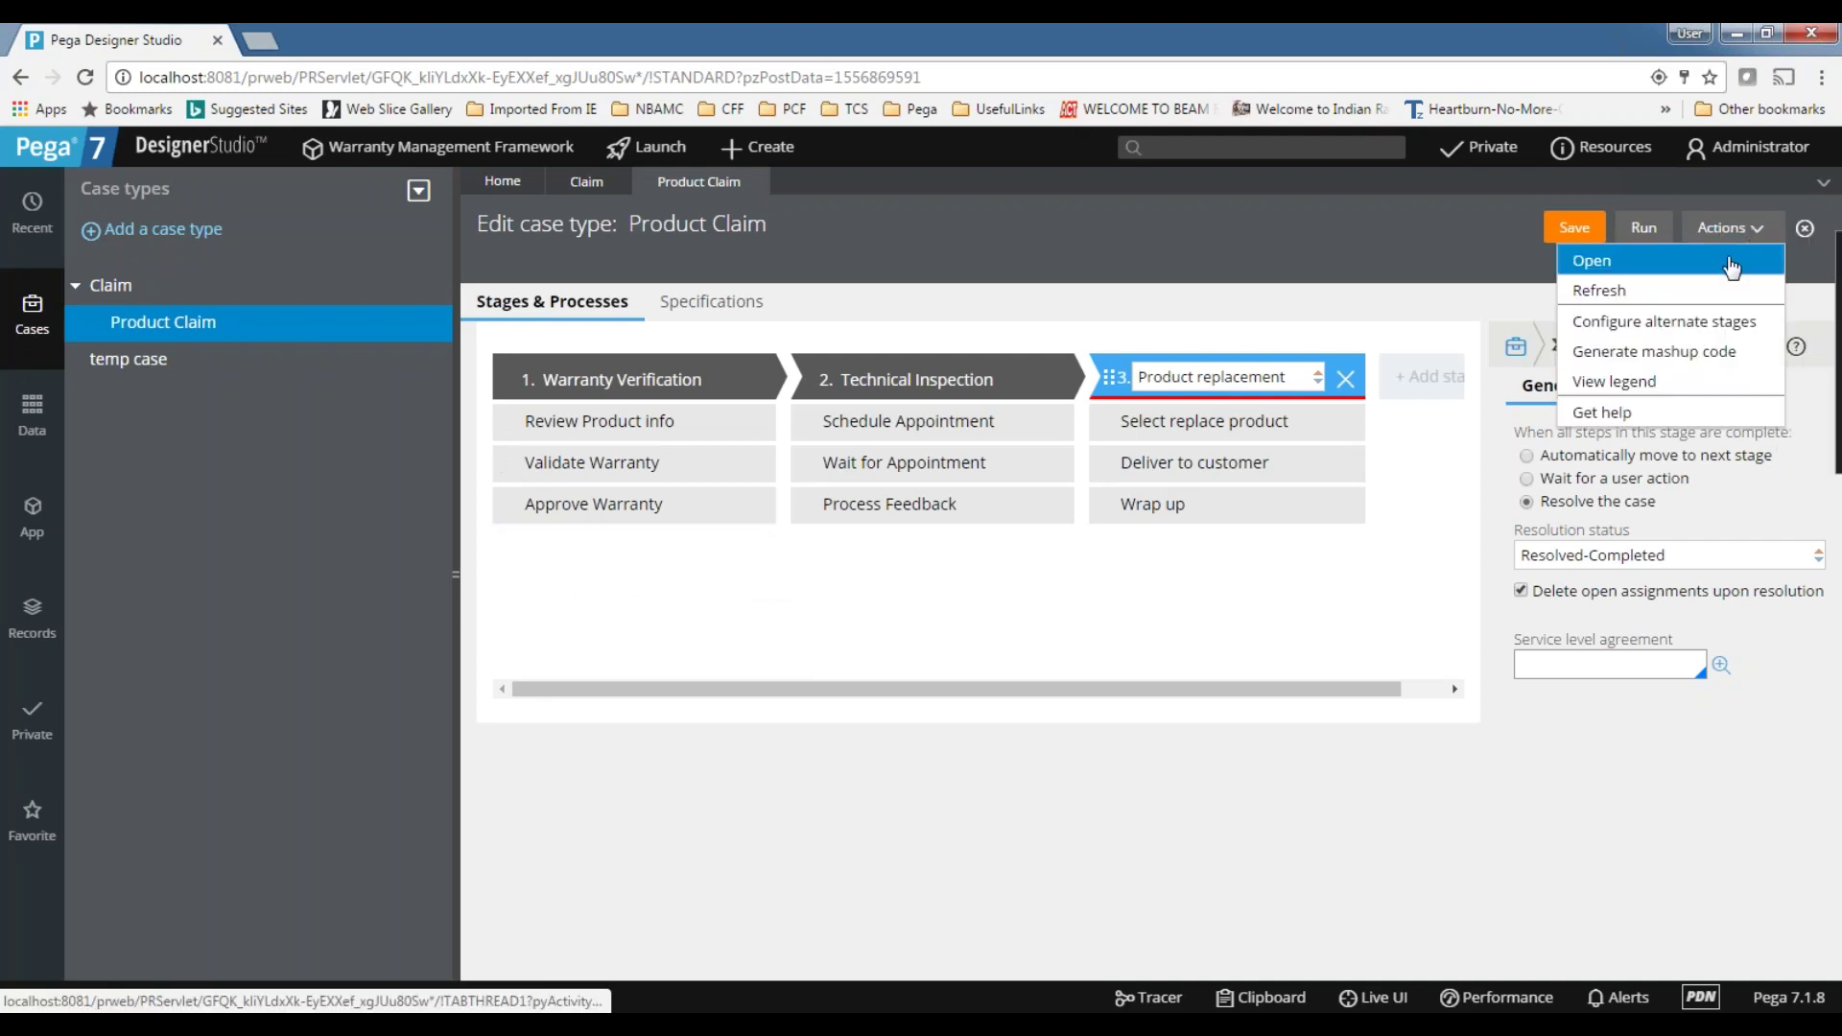
click(1681, 328)
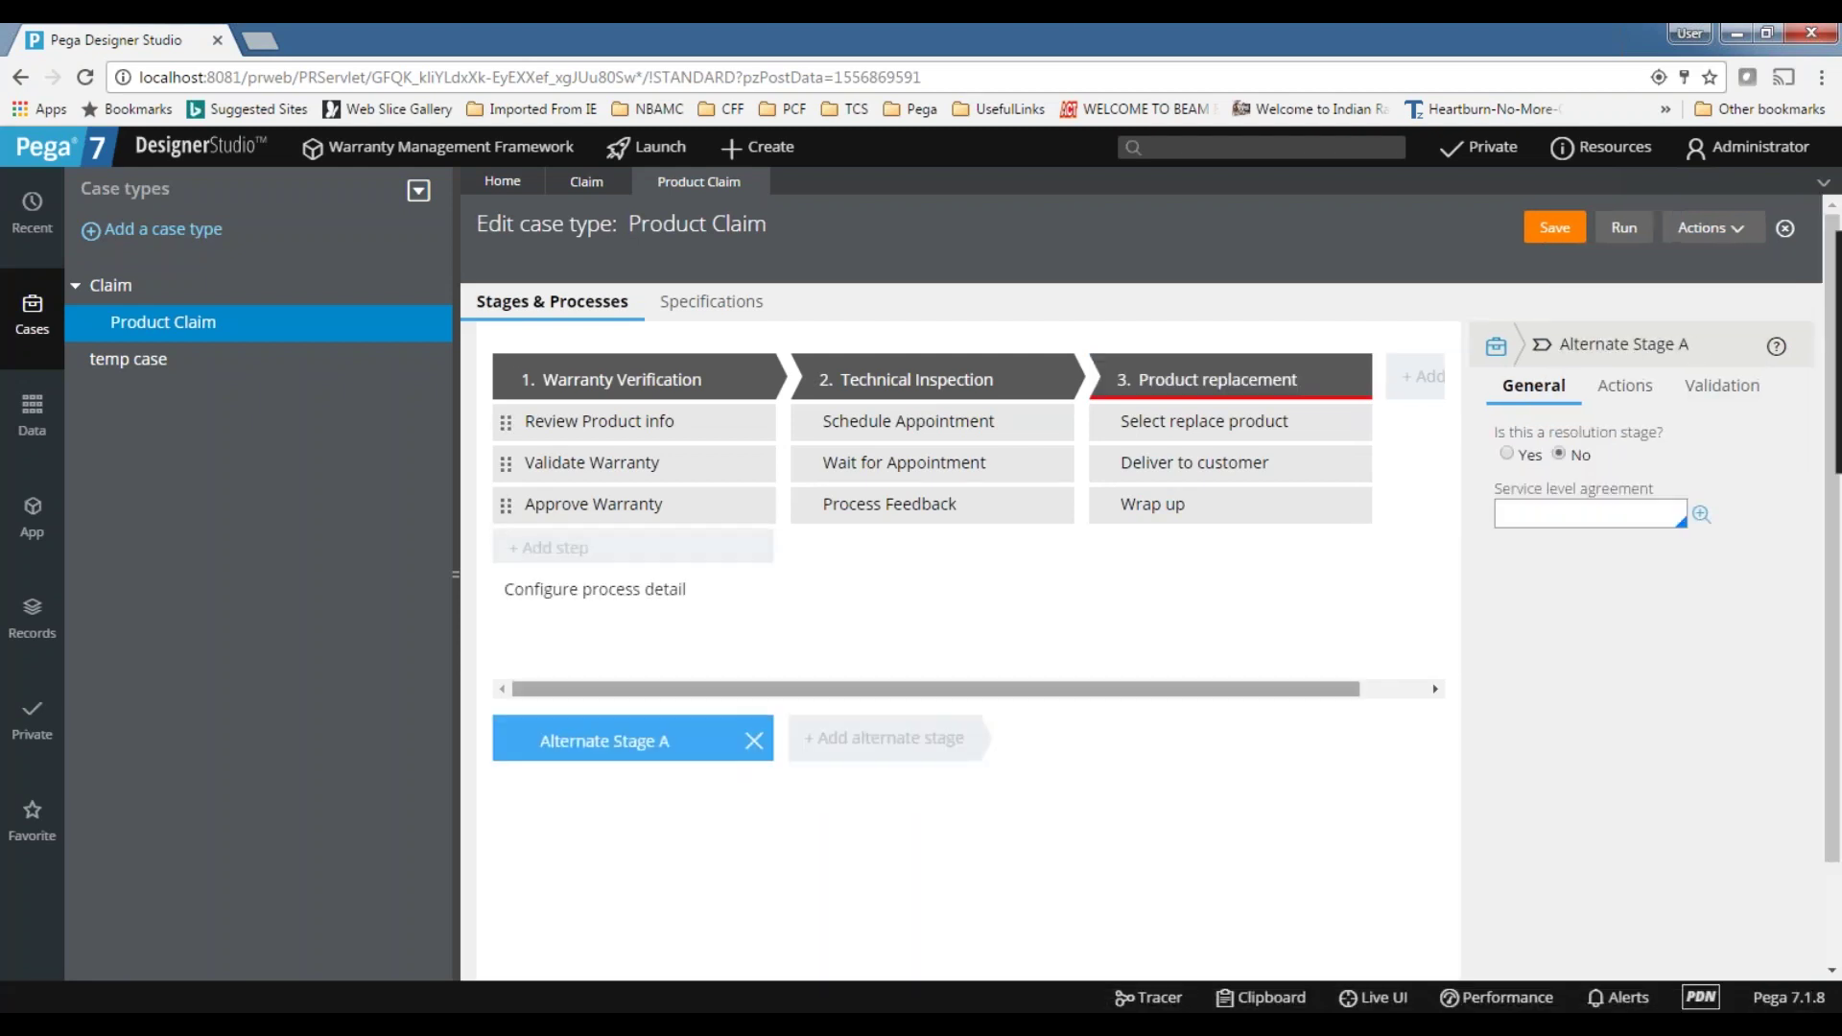
click(685, 754)
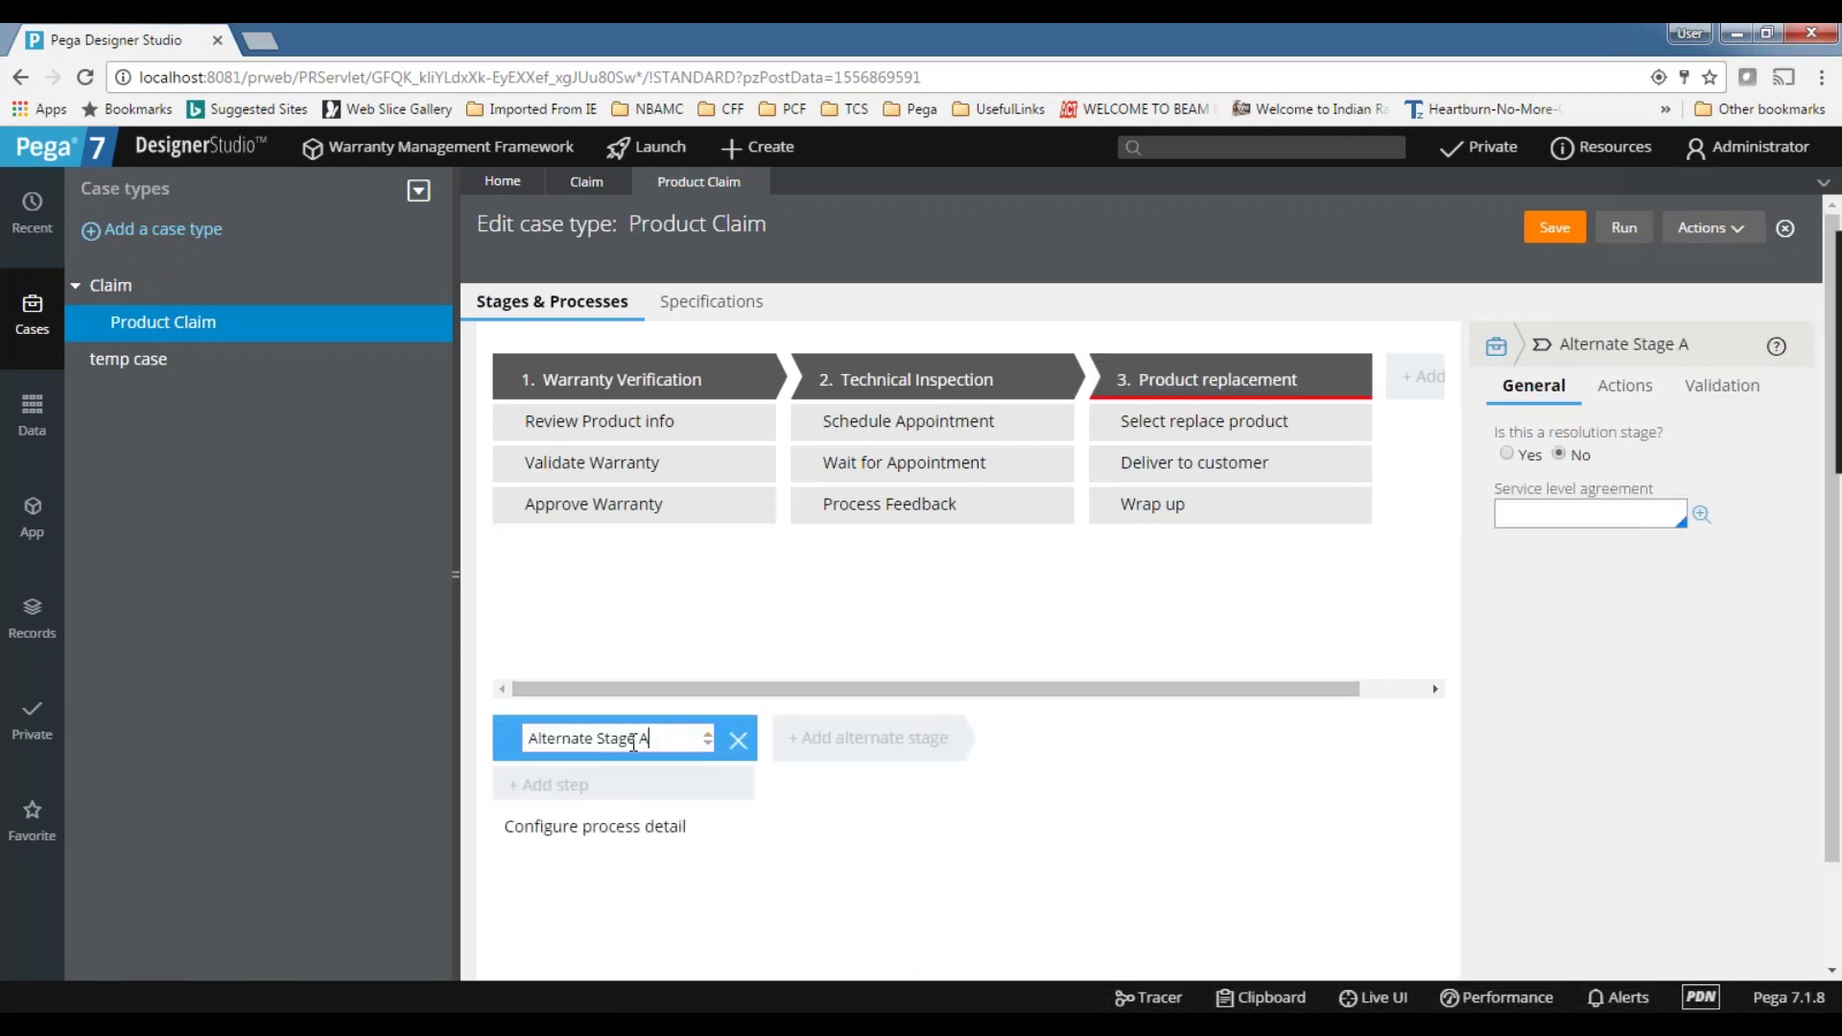
text(Rejec)
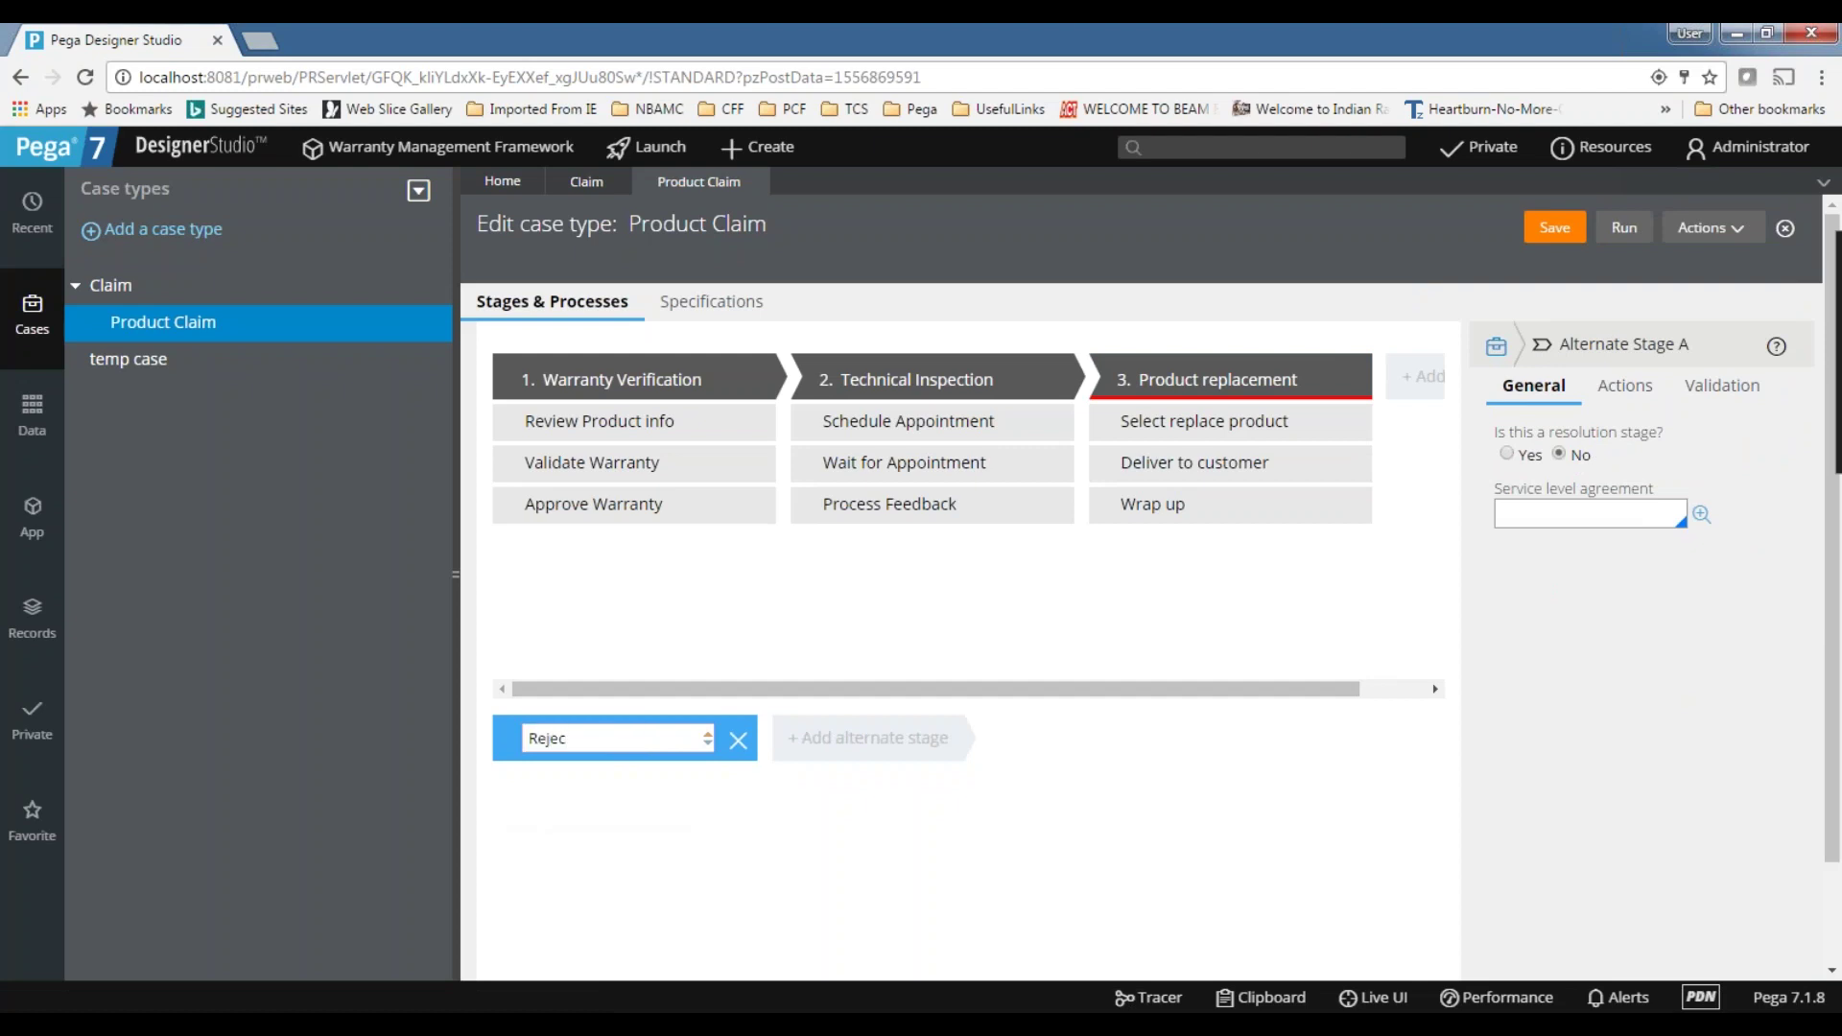
text(tion)
key(Return)
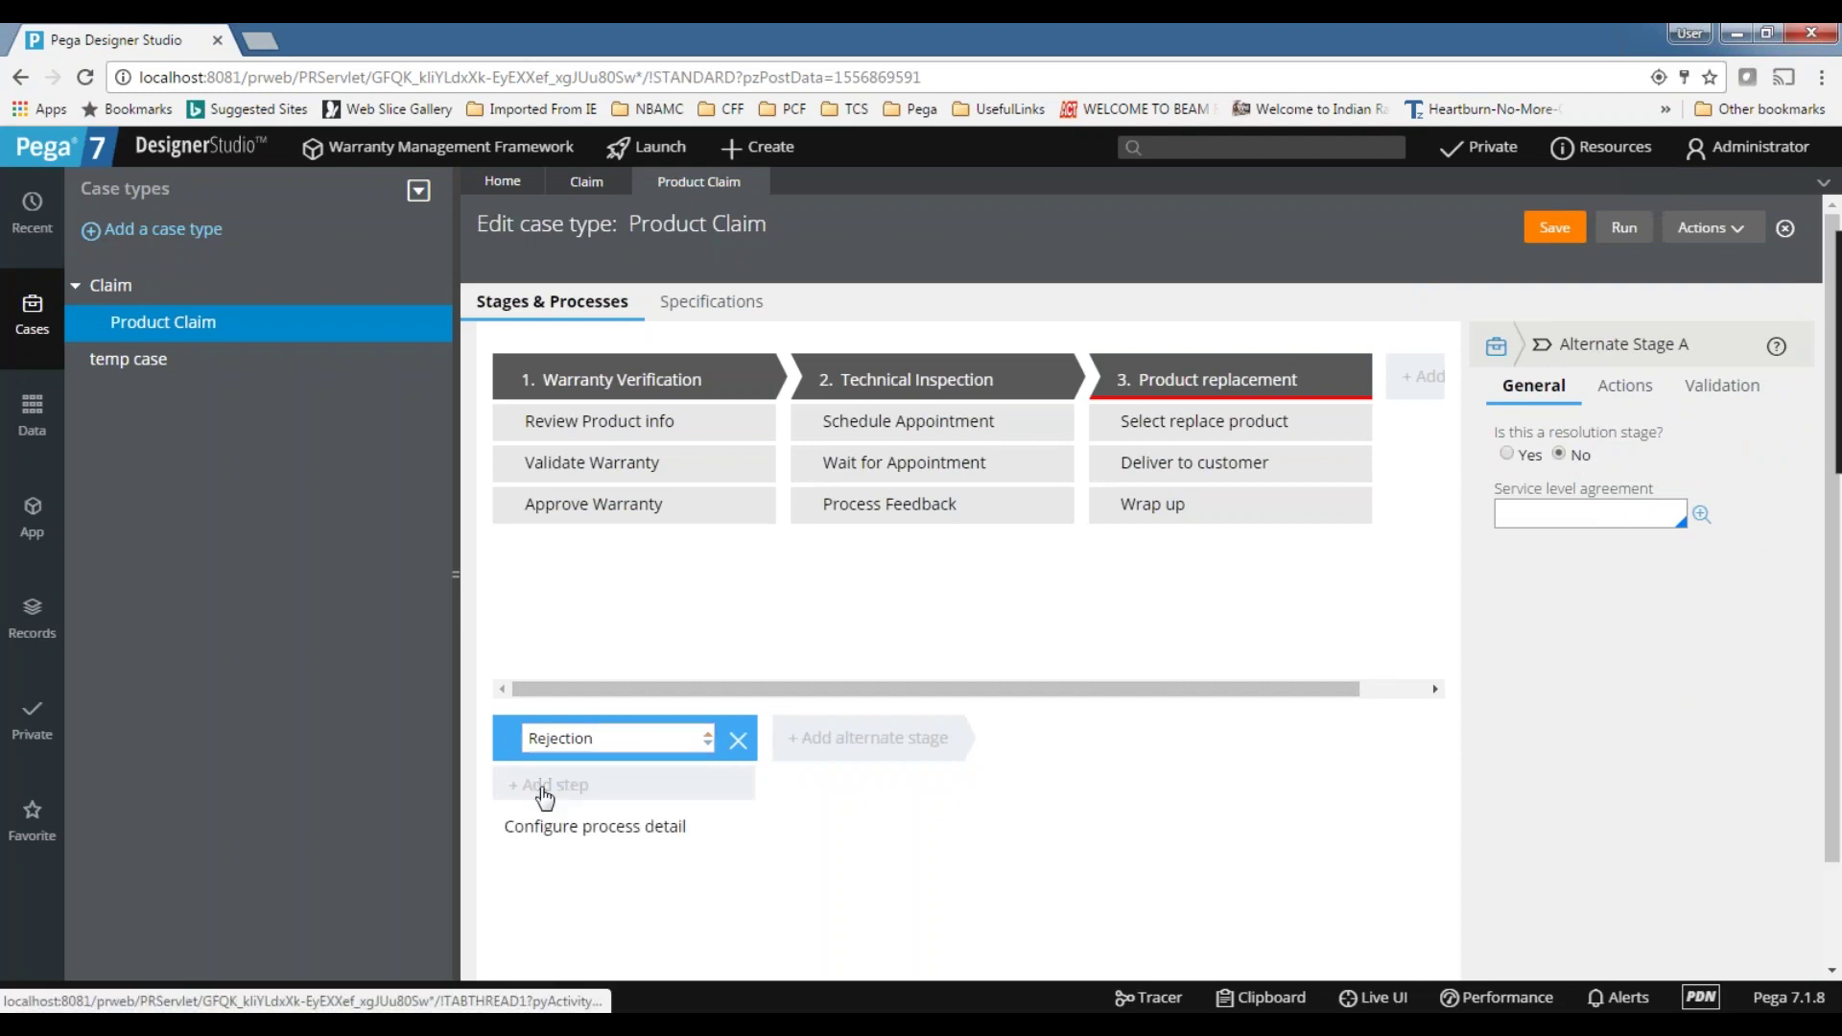
- Add a step named Notify Rejection to Product Claim's Rejection alternate stage
click(573, 786)
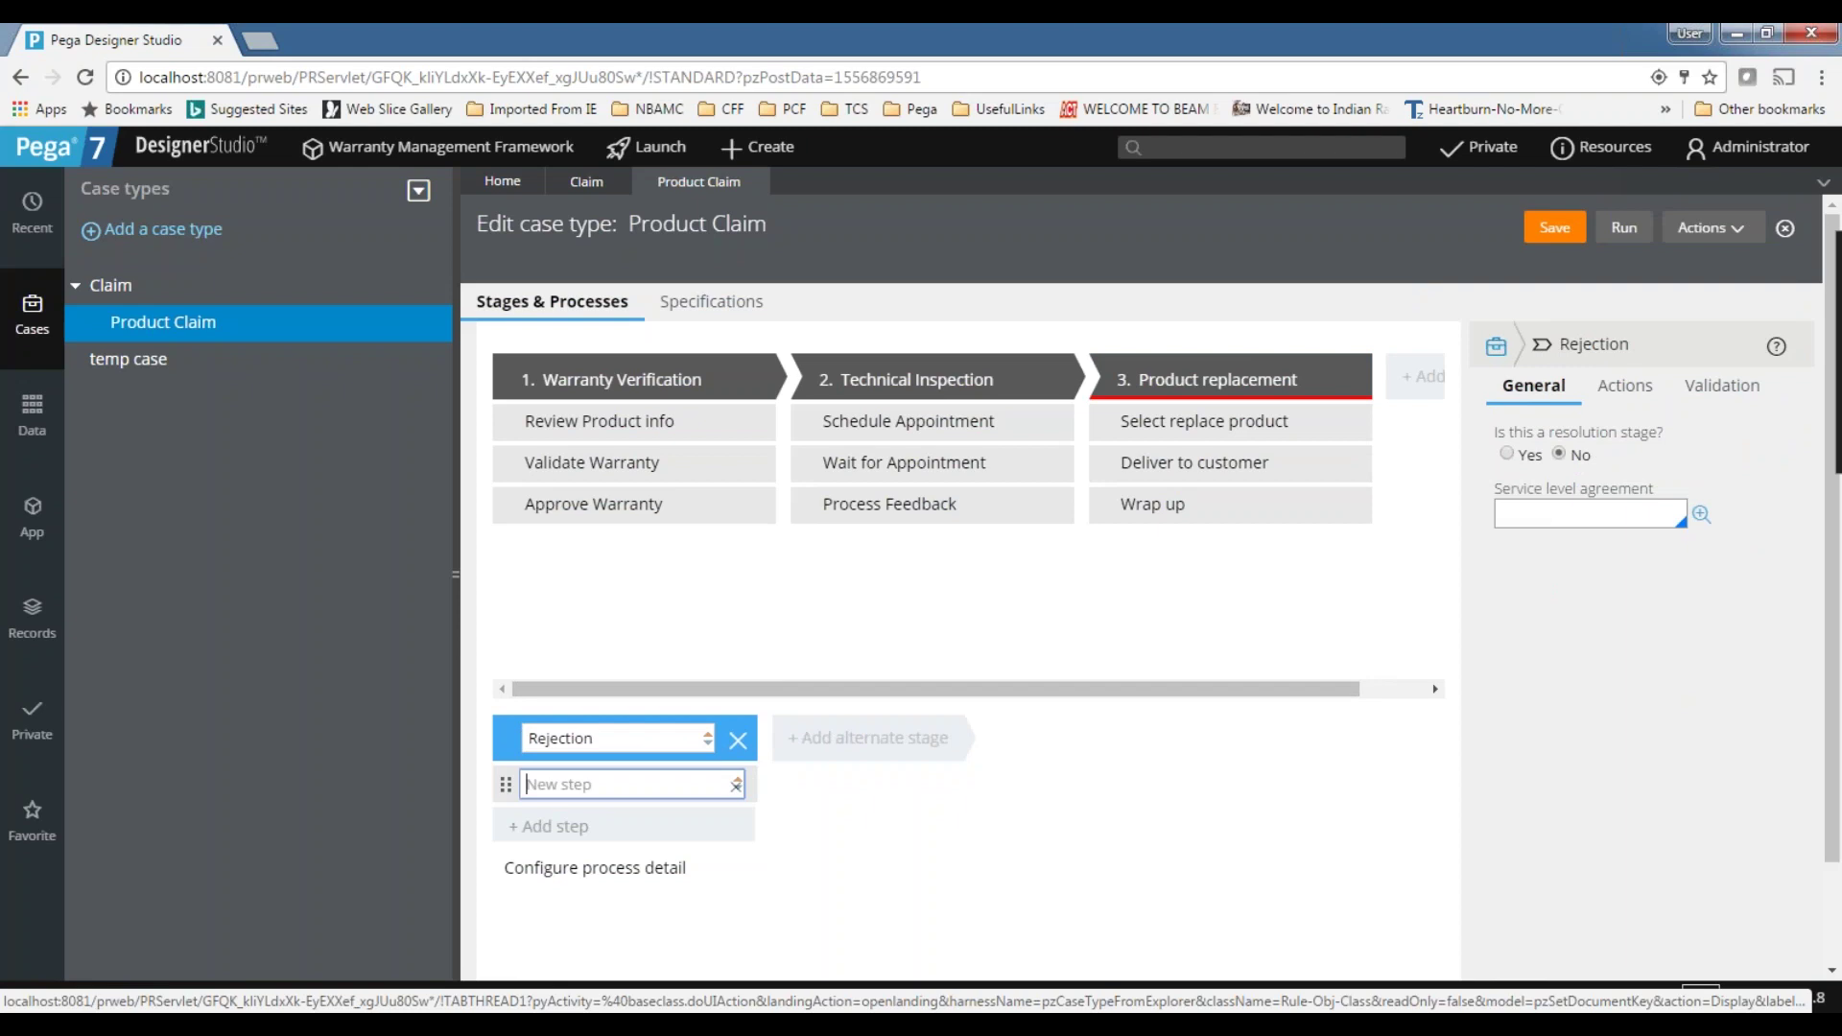
text(Noti)
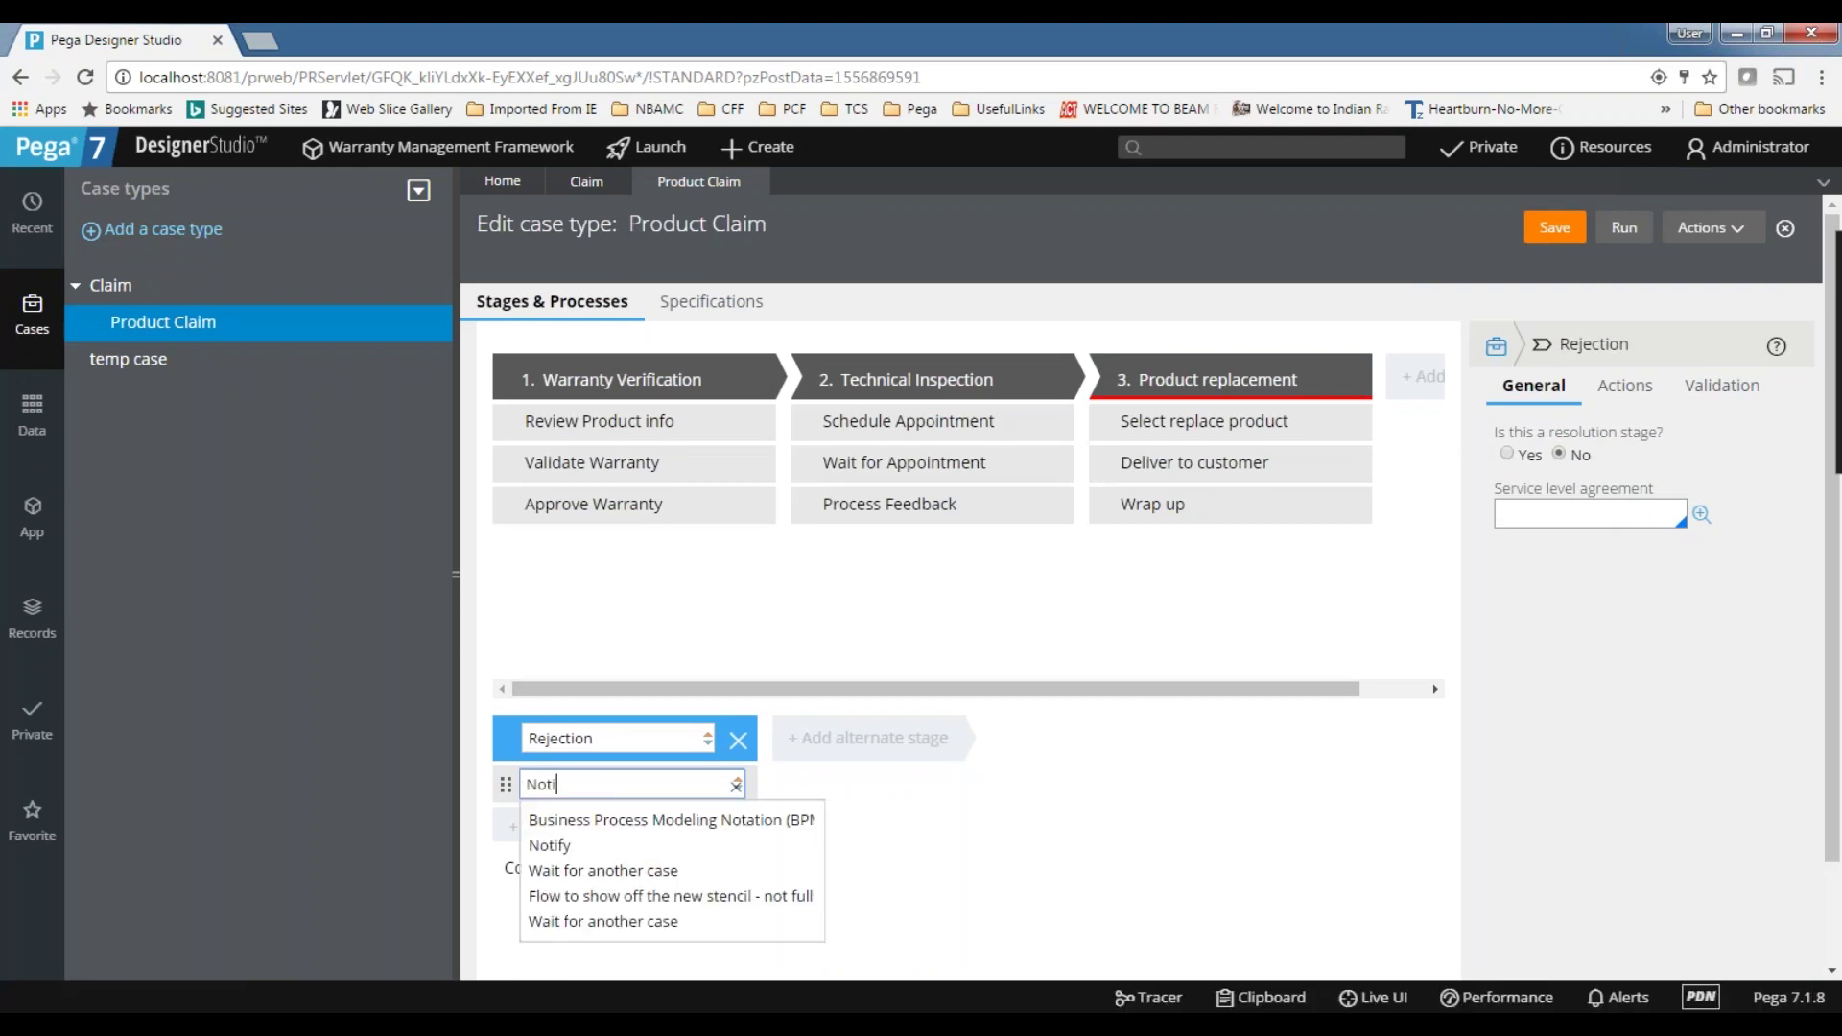
text(fy Rejection)
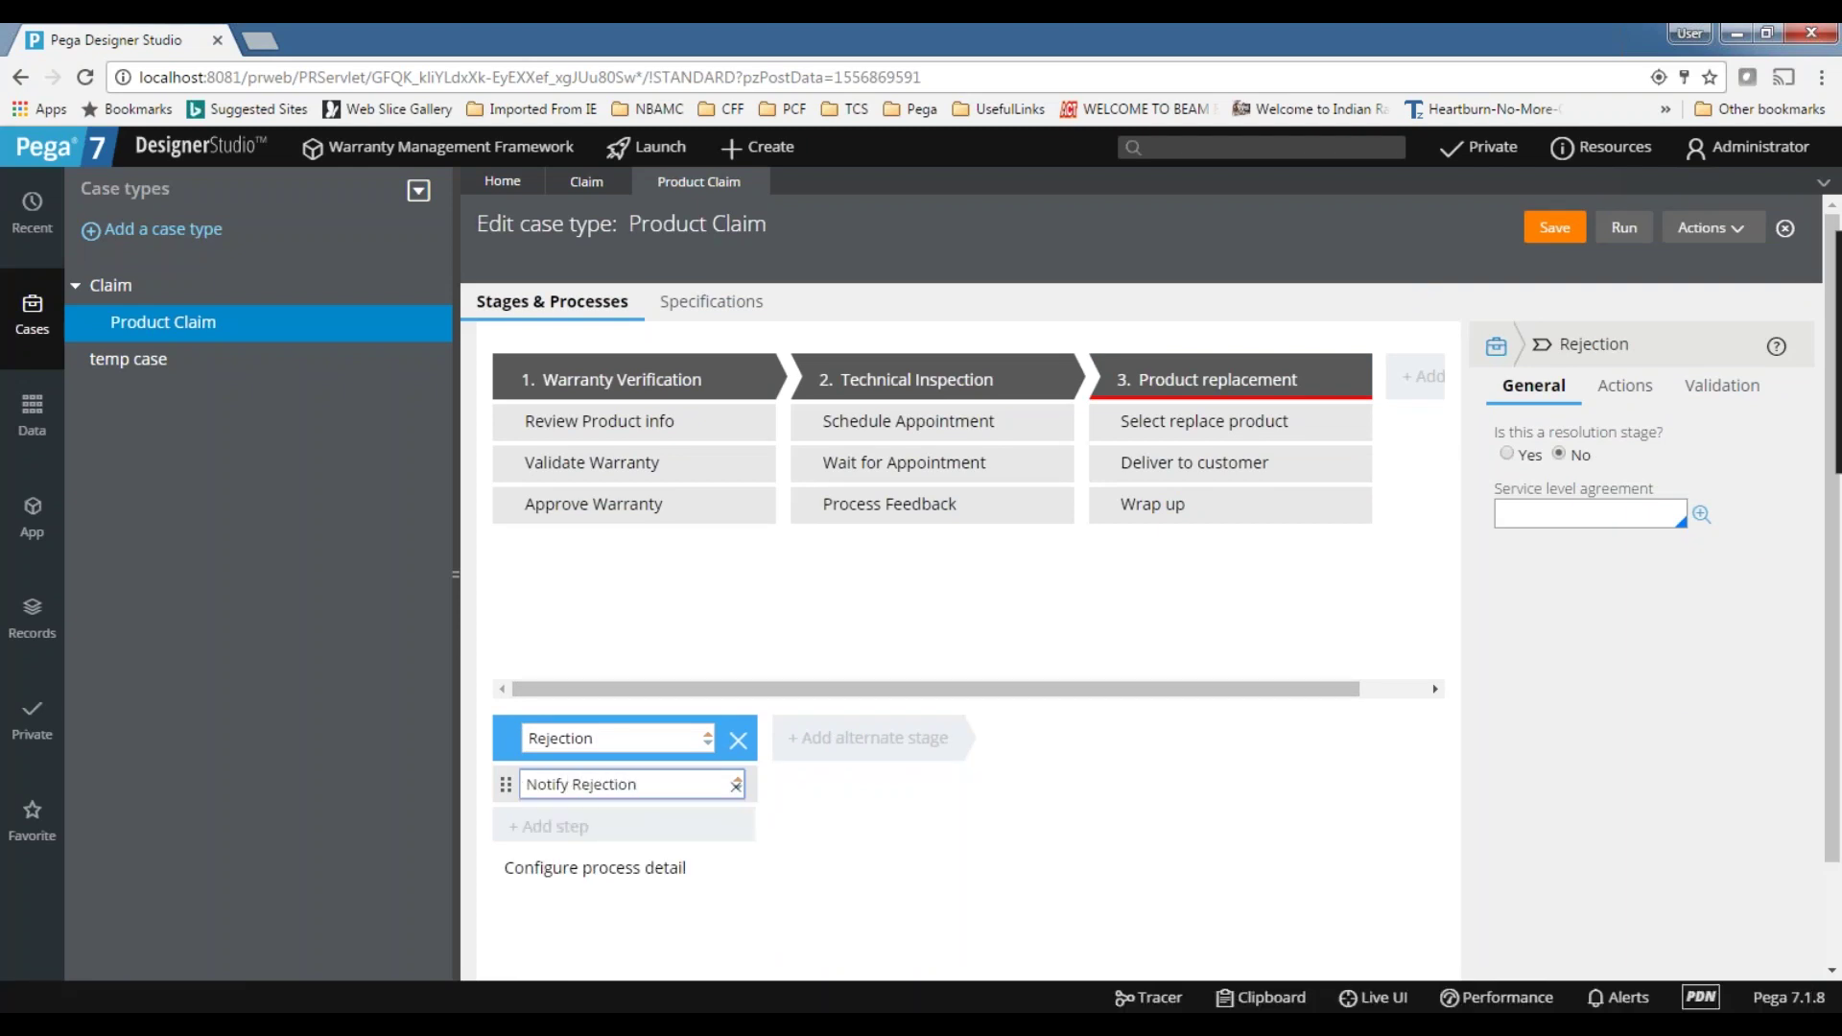
click(822, 856)
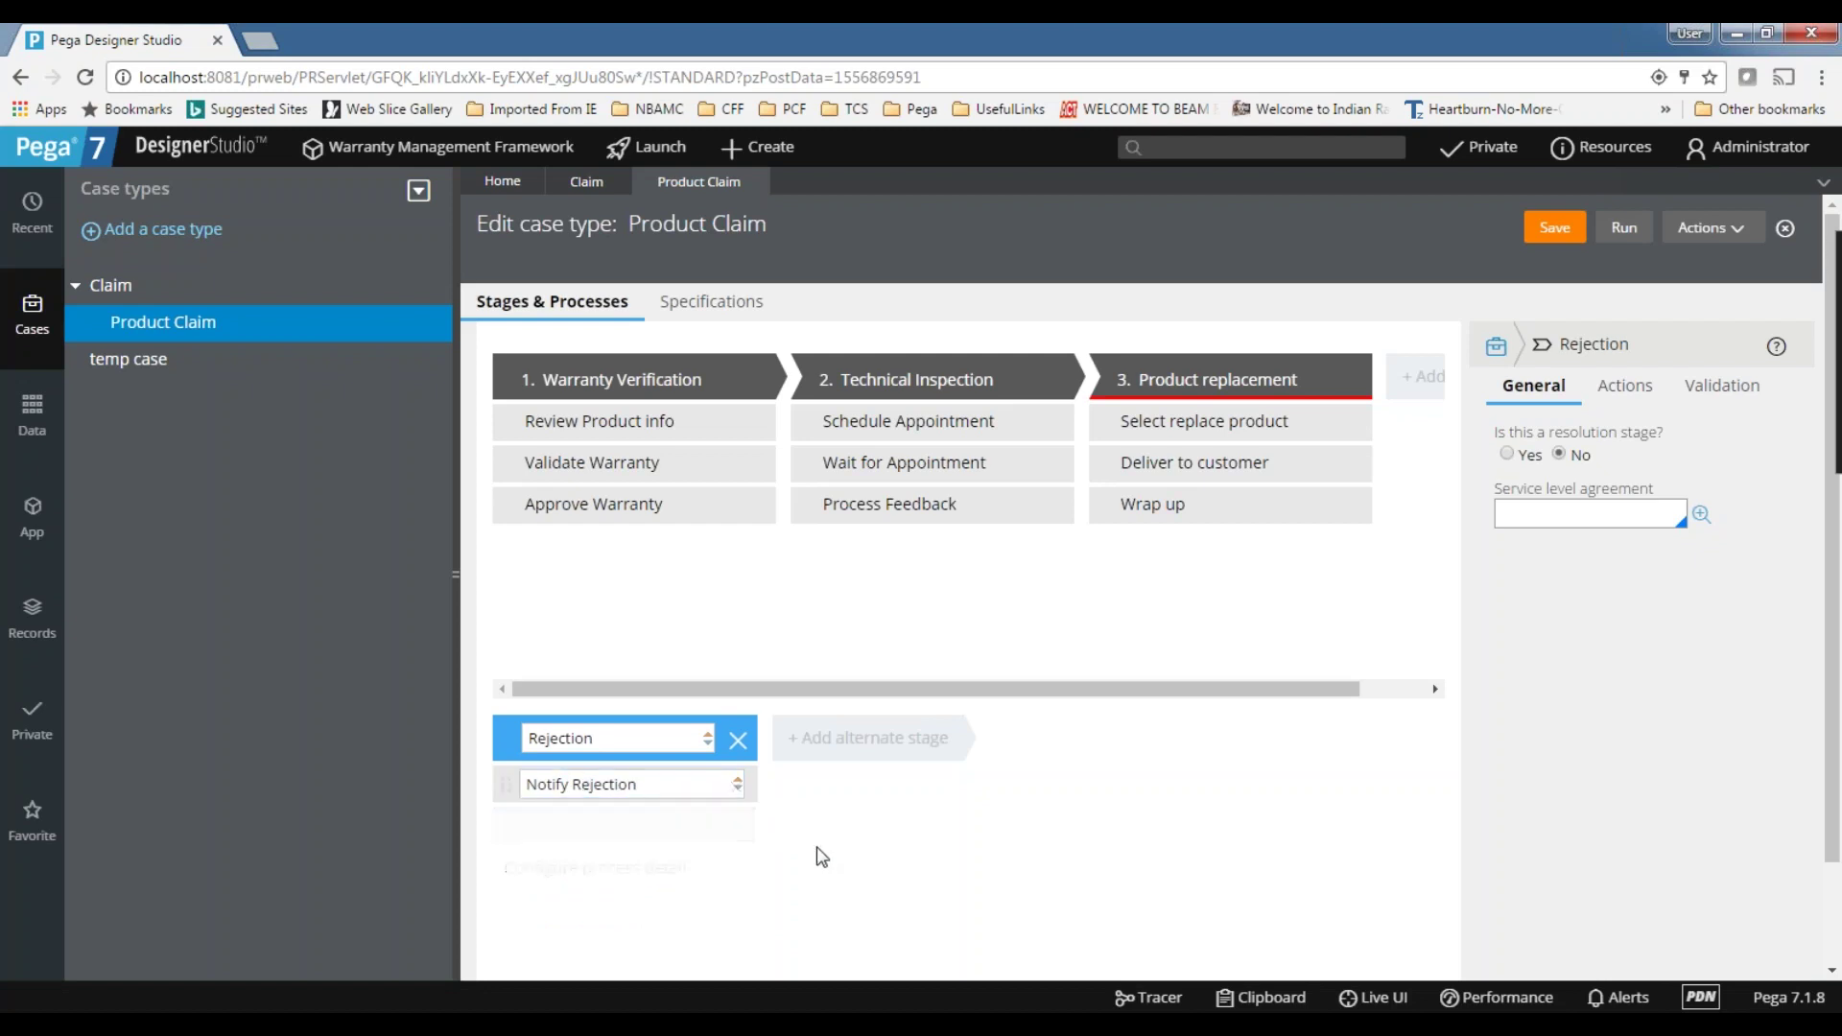
click(652, 785)
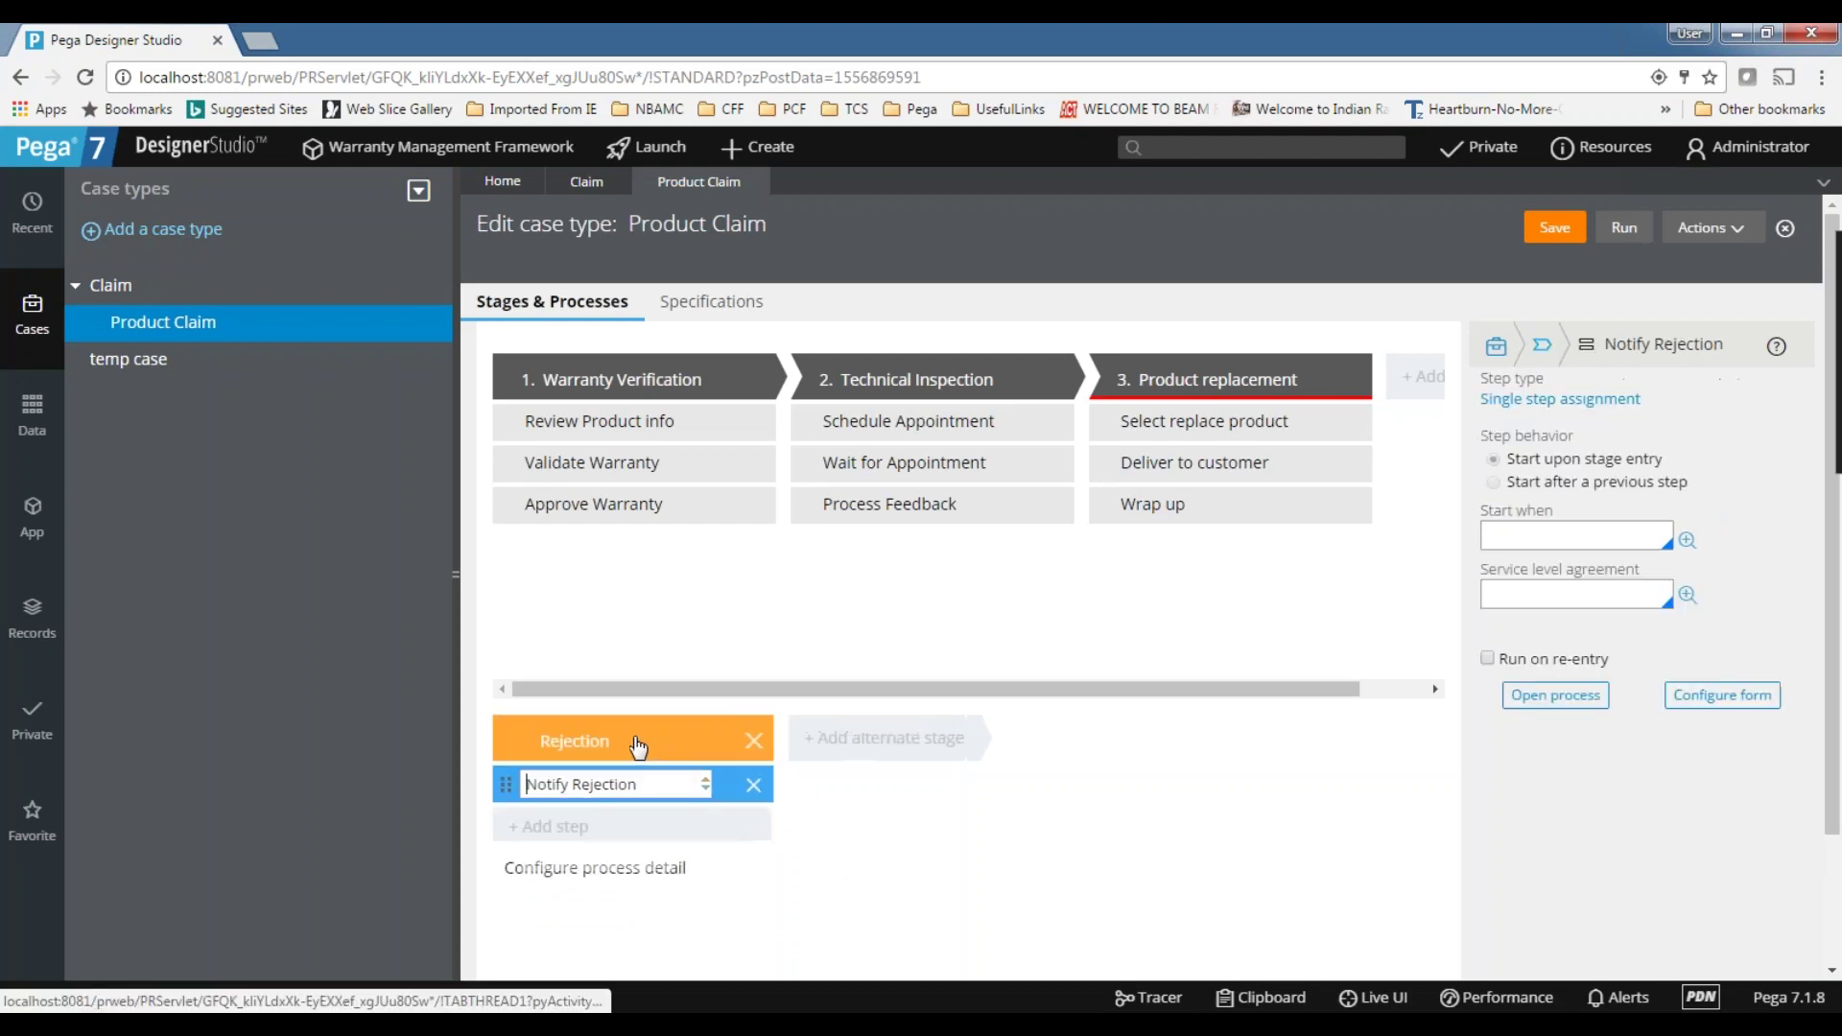
- Make the Rejection alternate stage a resolution stage with status Resolved-Rejected, and save the Product Claim case type
click(638, 747)
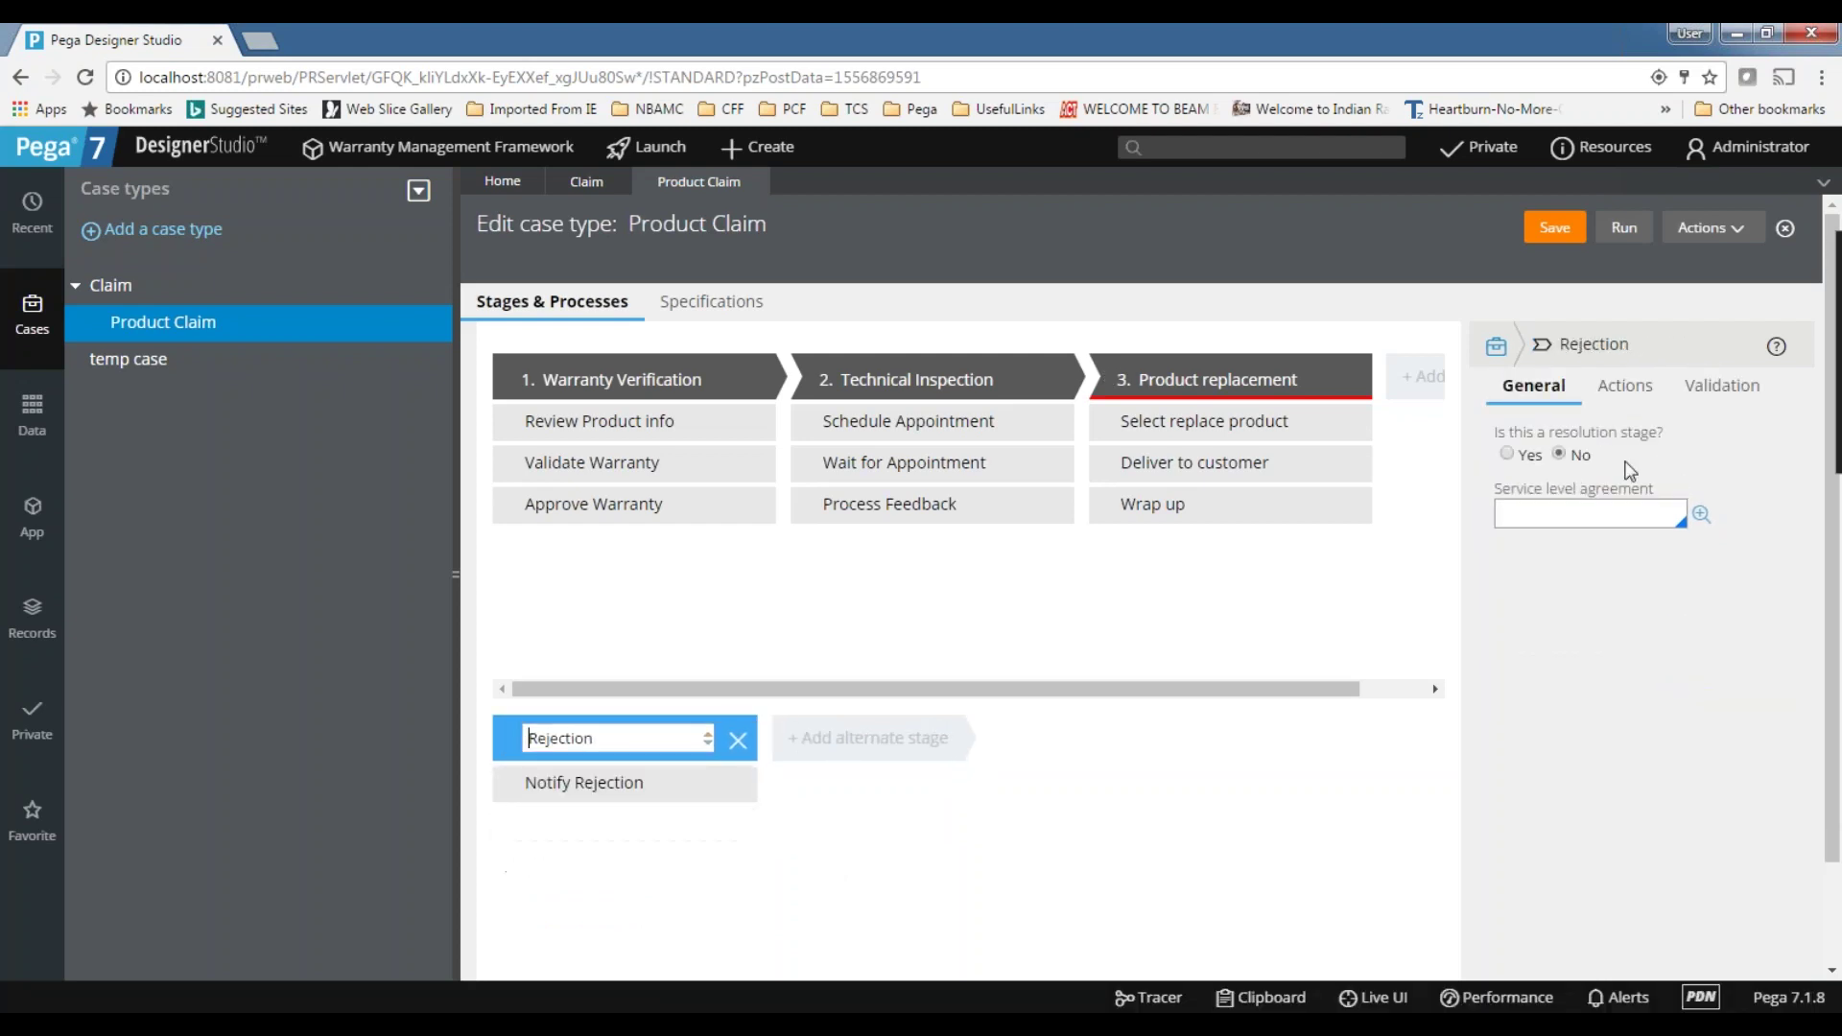
click(1504, 452)
click(1540, 518)
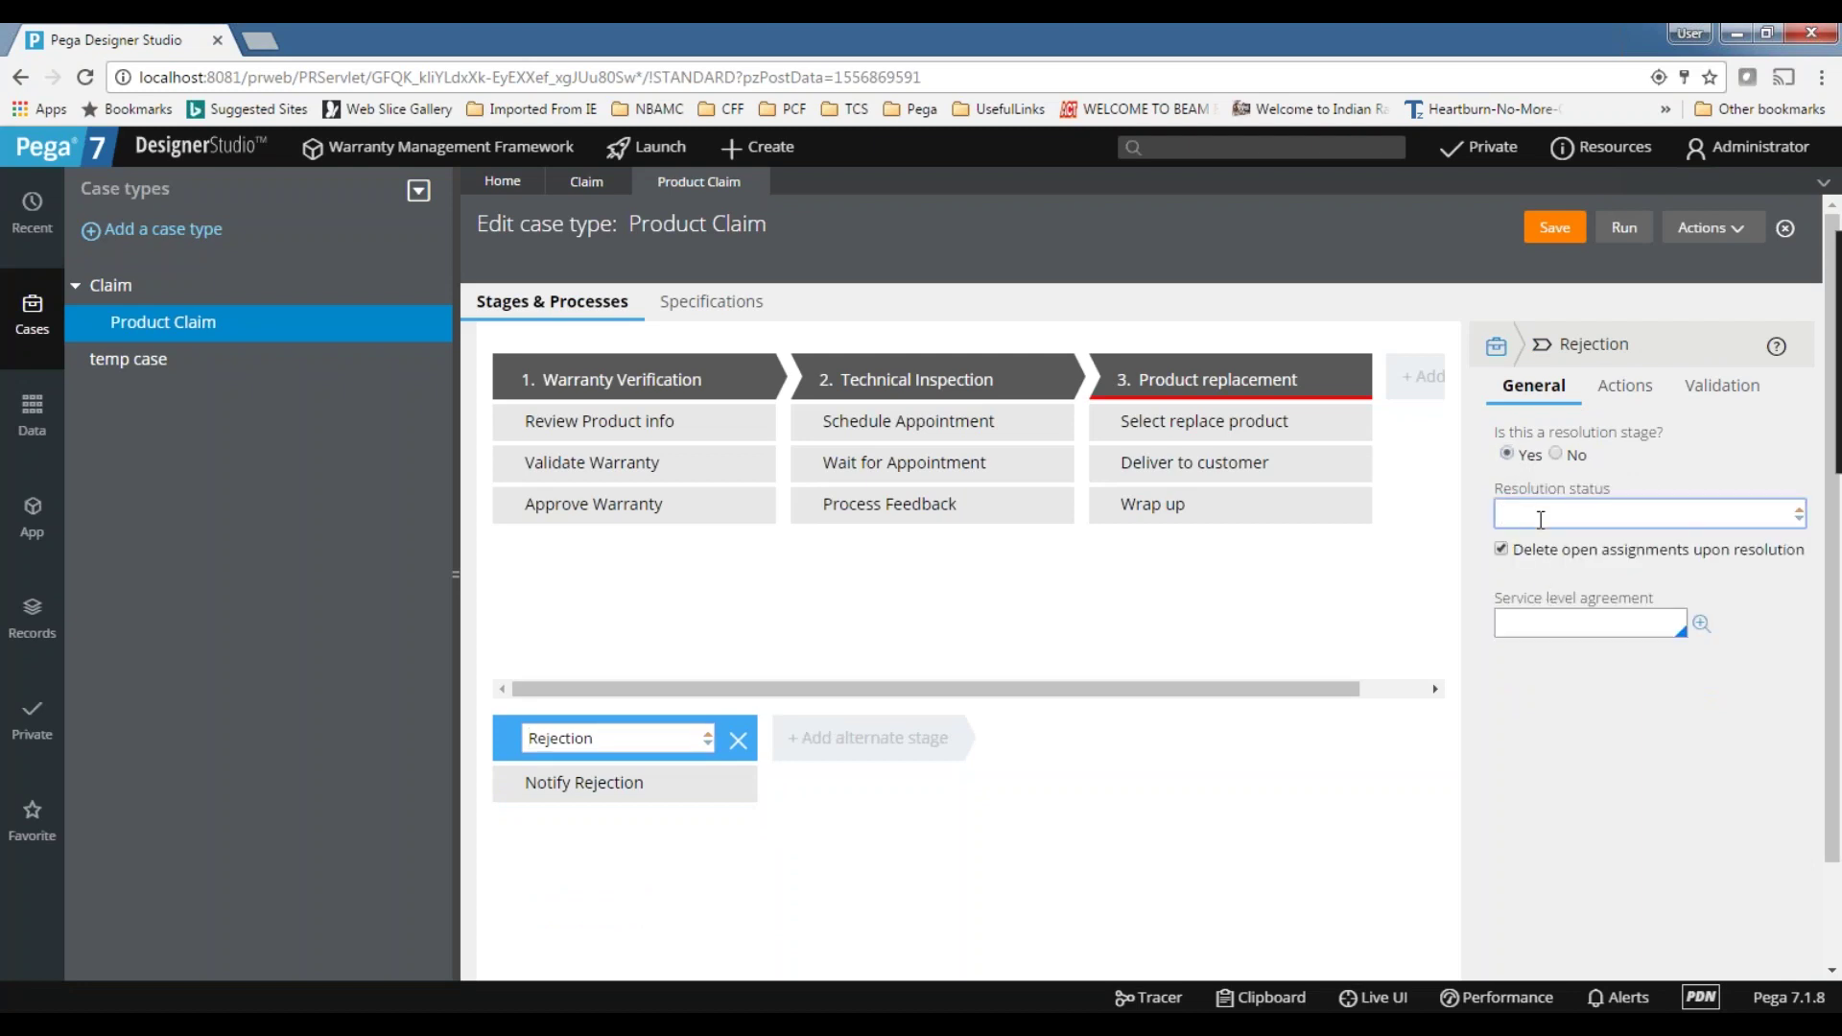
text(Res)
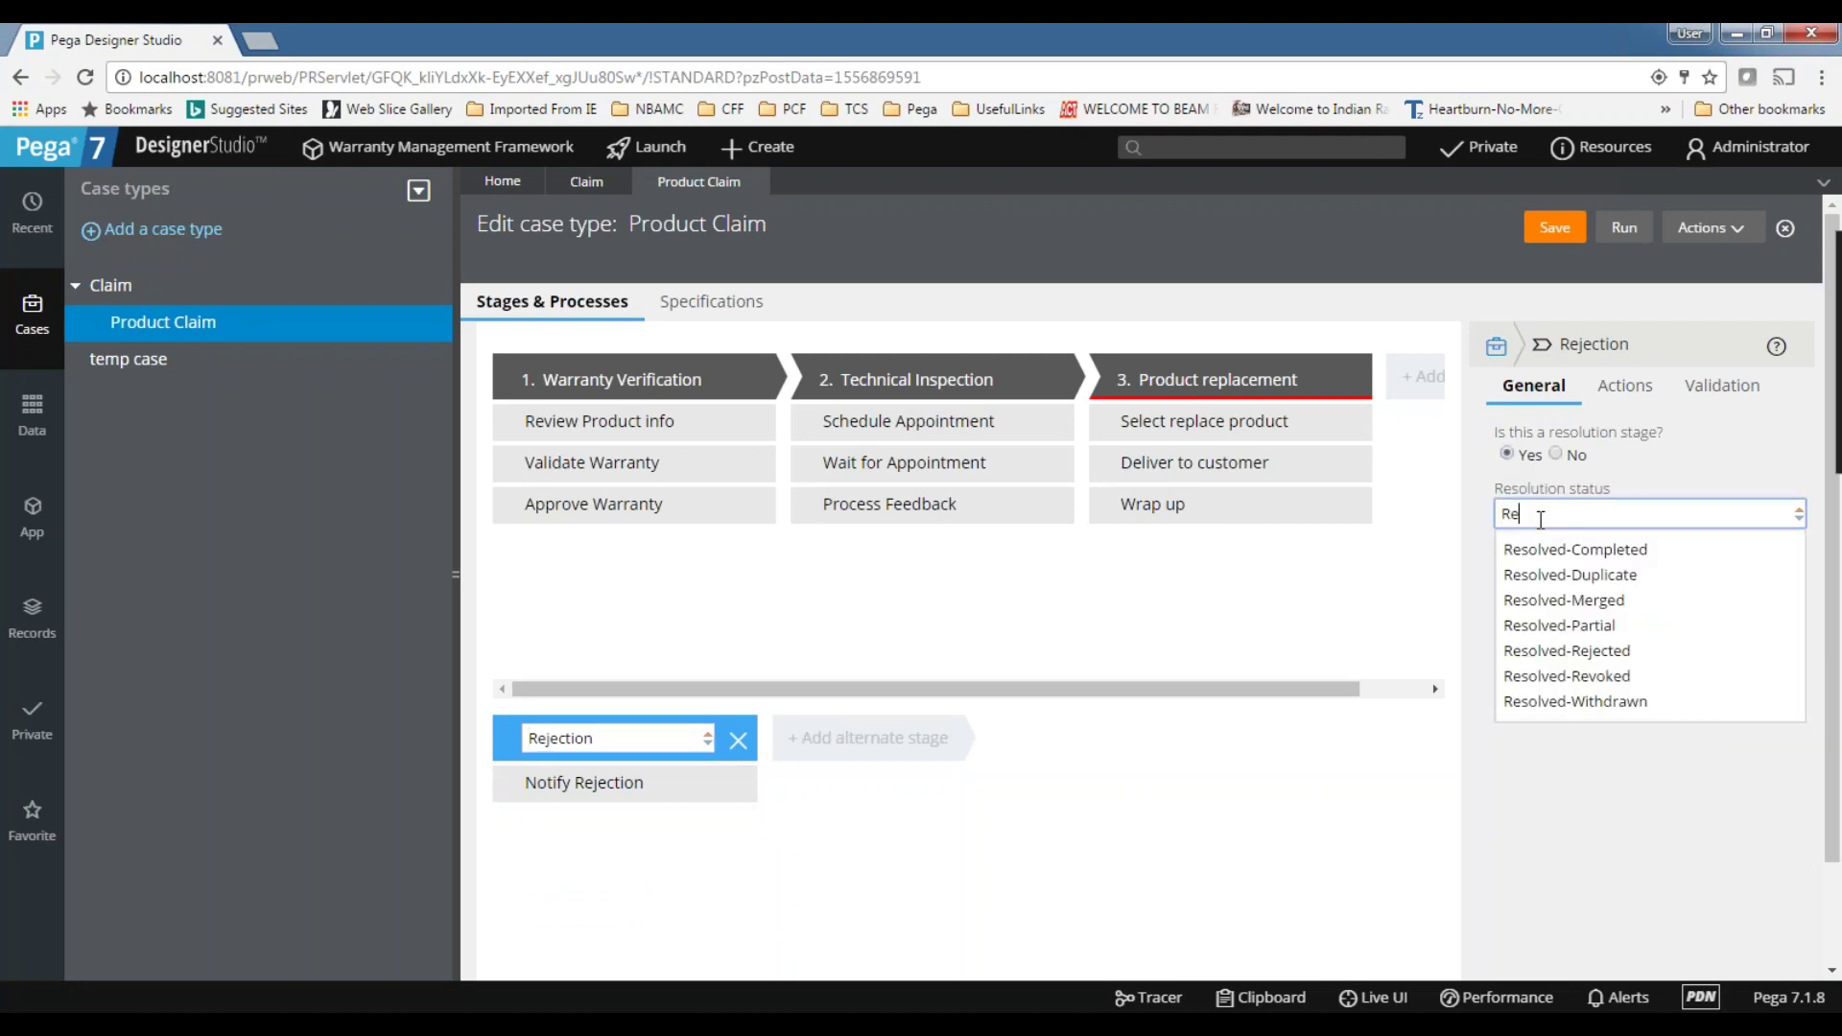
click(1624, 650)
click(1558, 233)
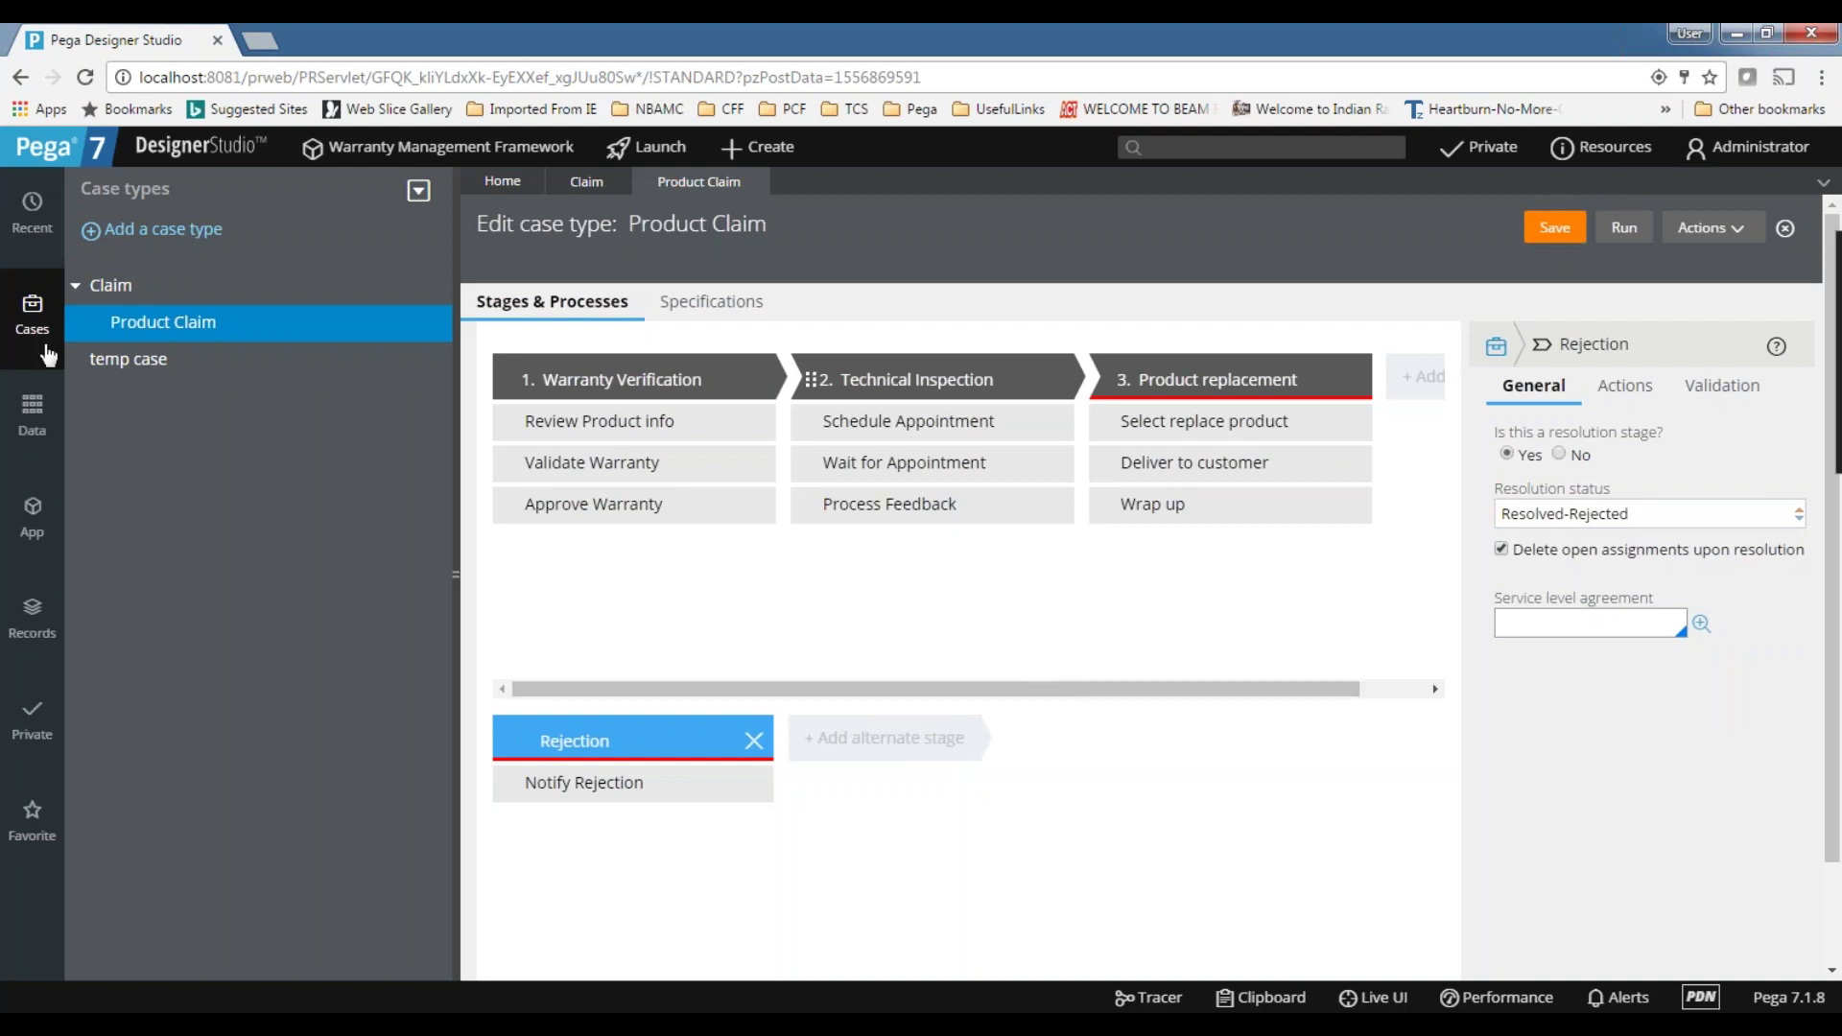
- Open the Claim case type, enable alternate stages, and name its alternate stage Withdraw
click(116, 292)
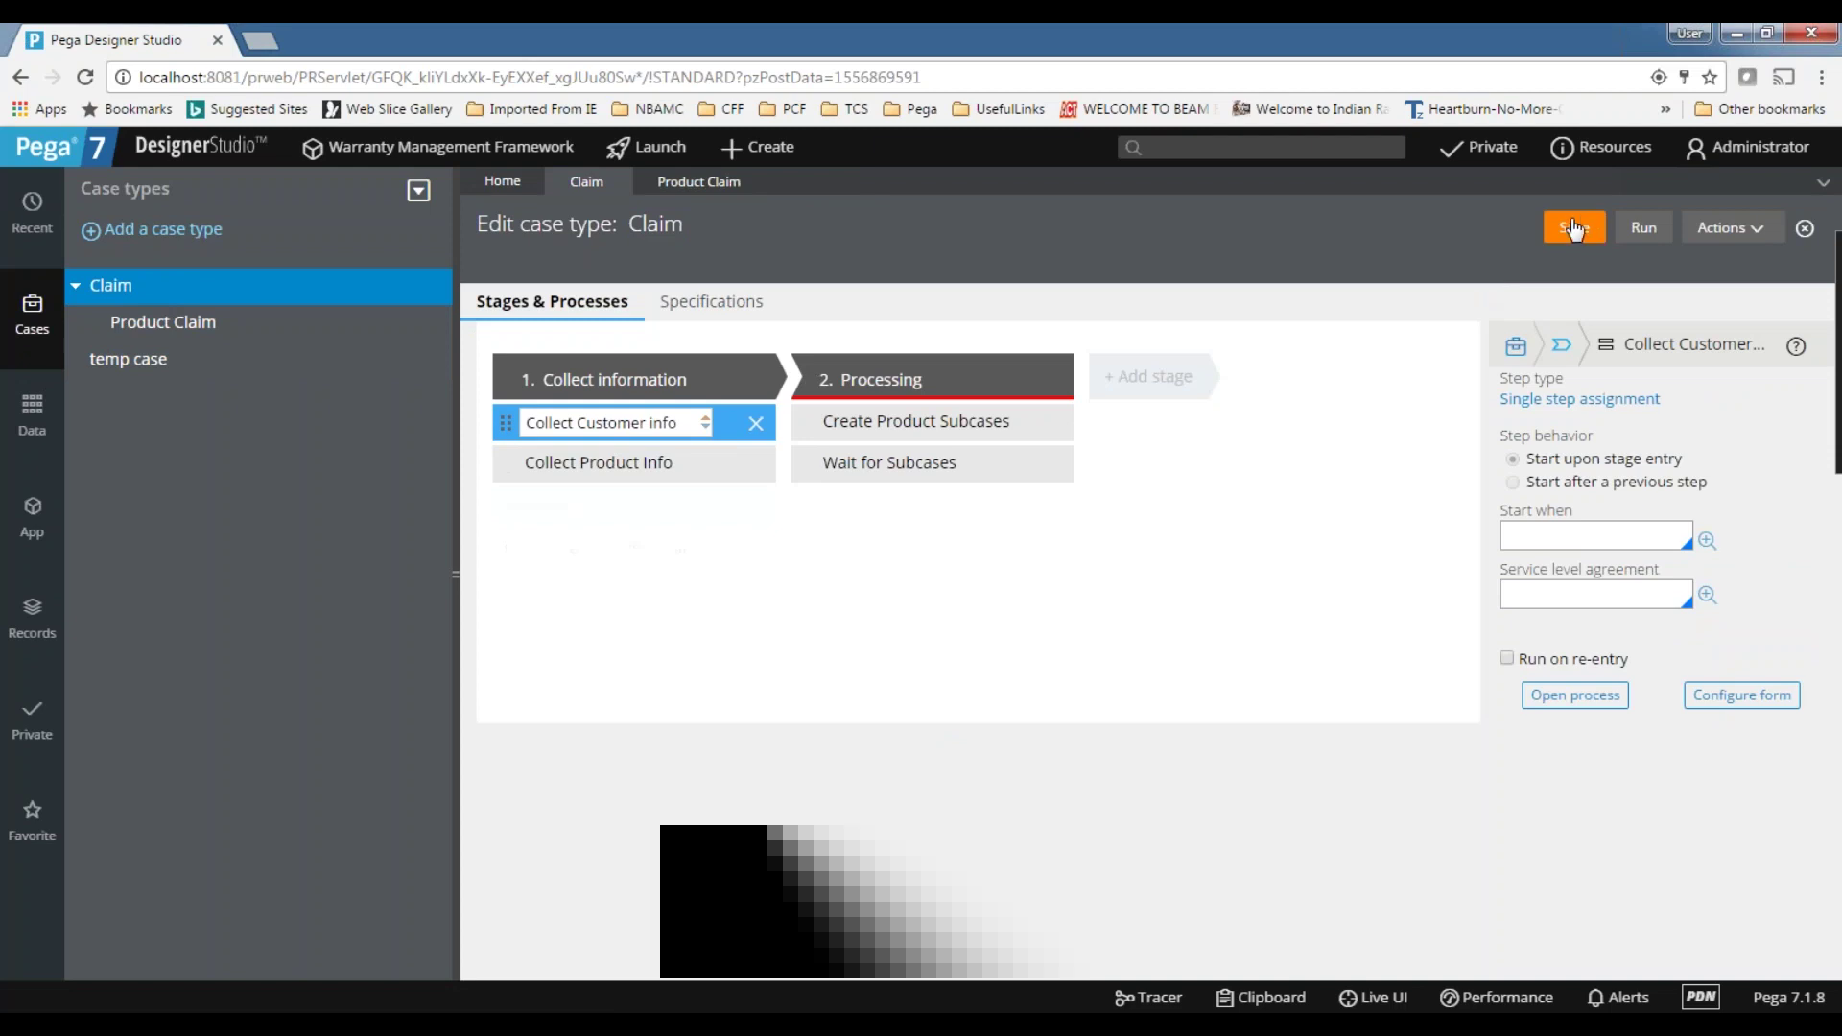
mouse_move(540, 509)
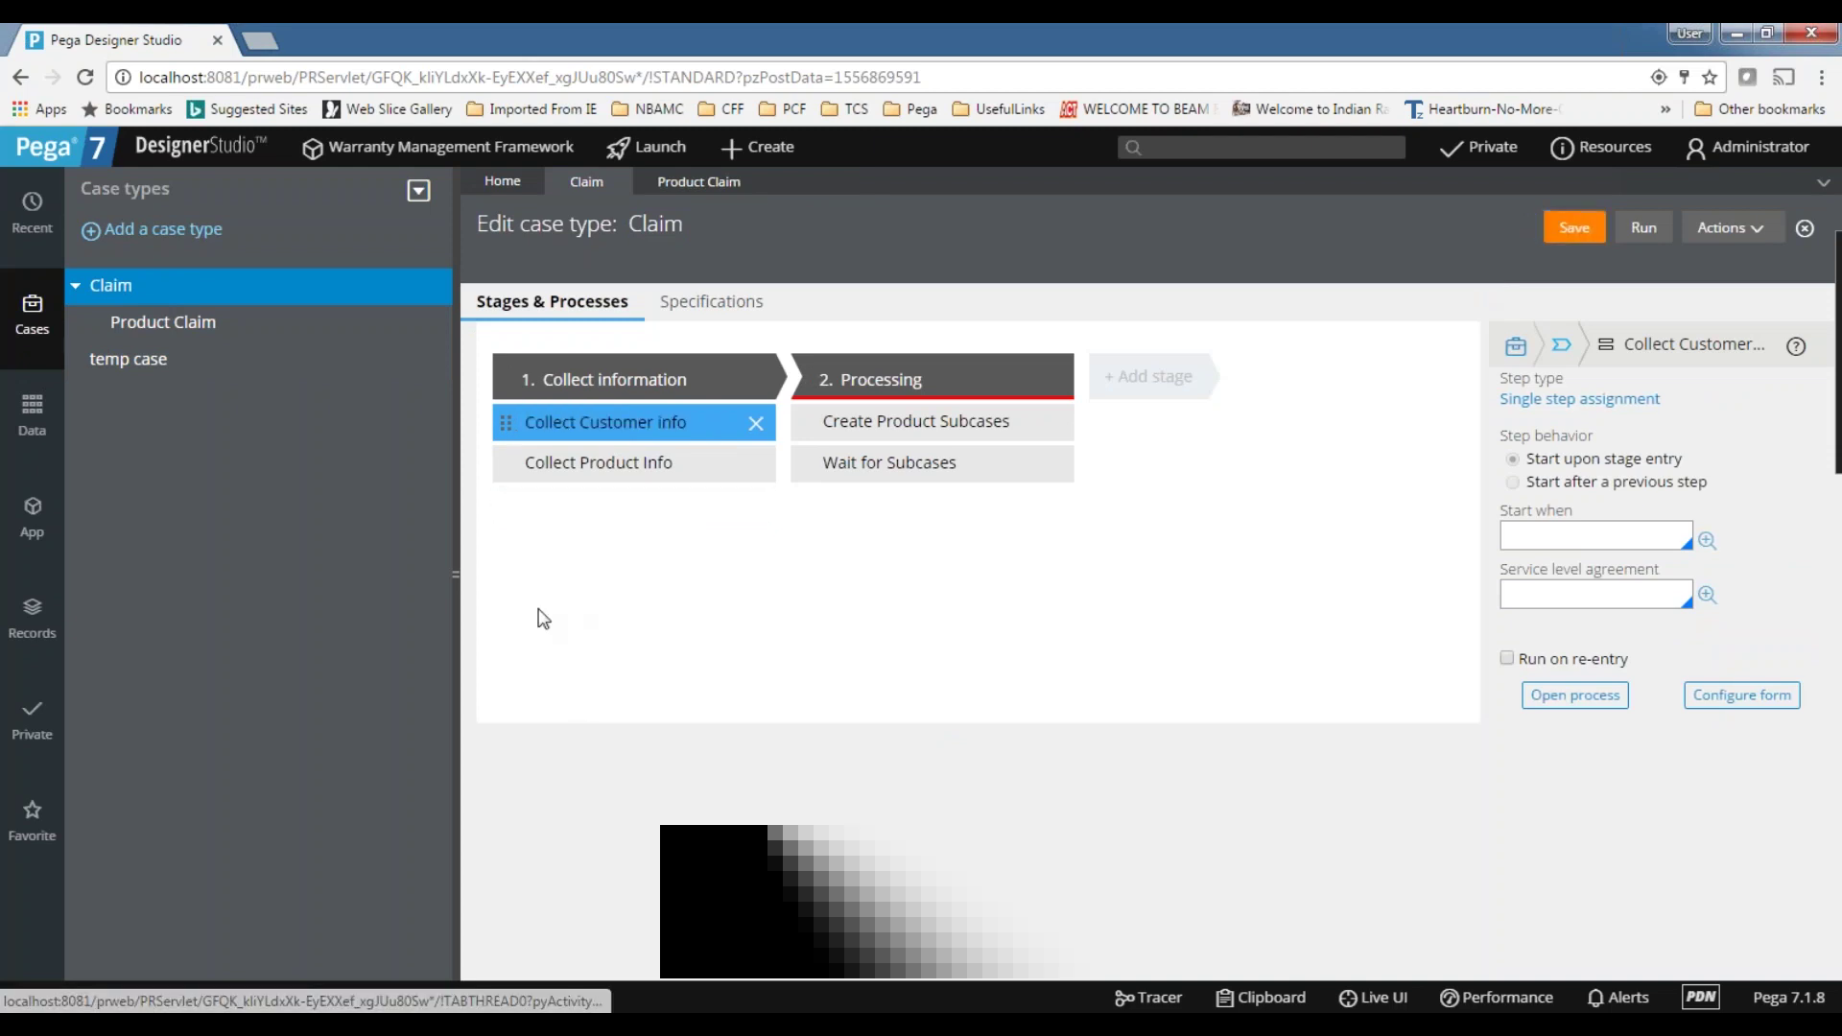
click(1772, 230)
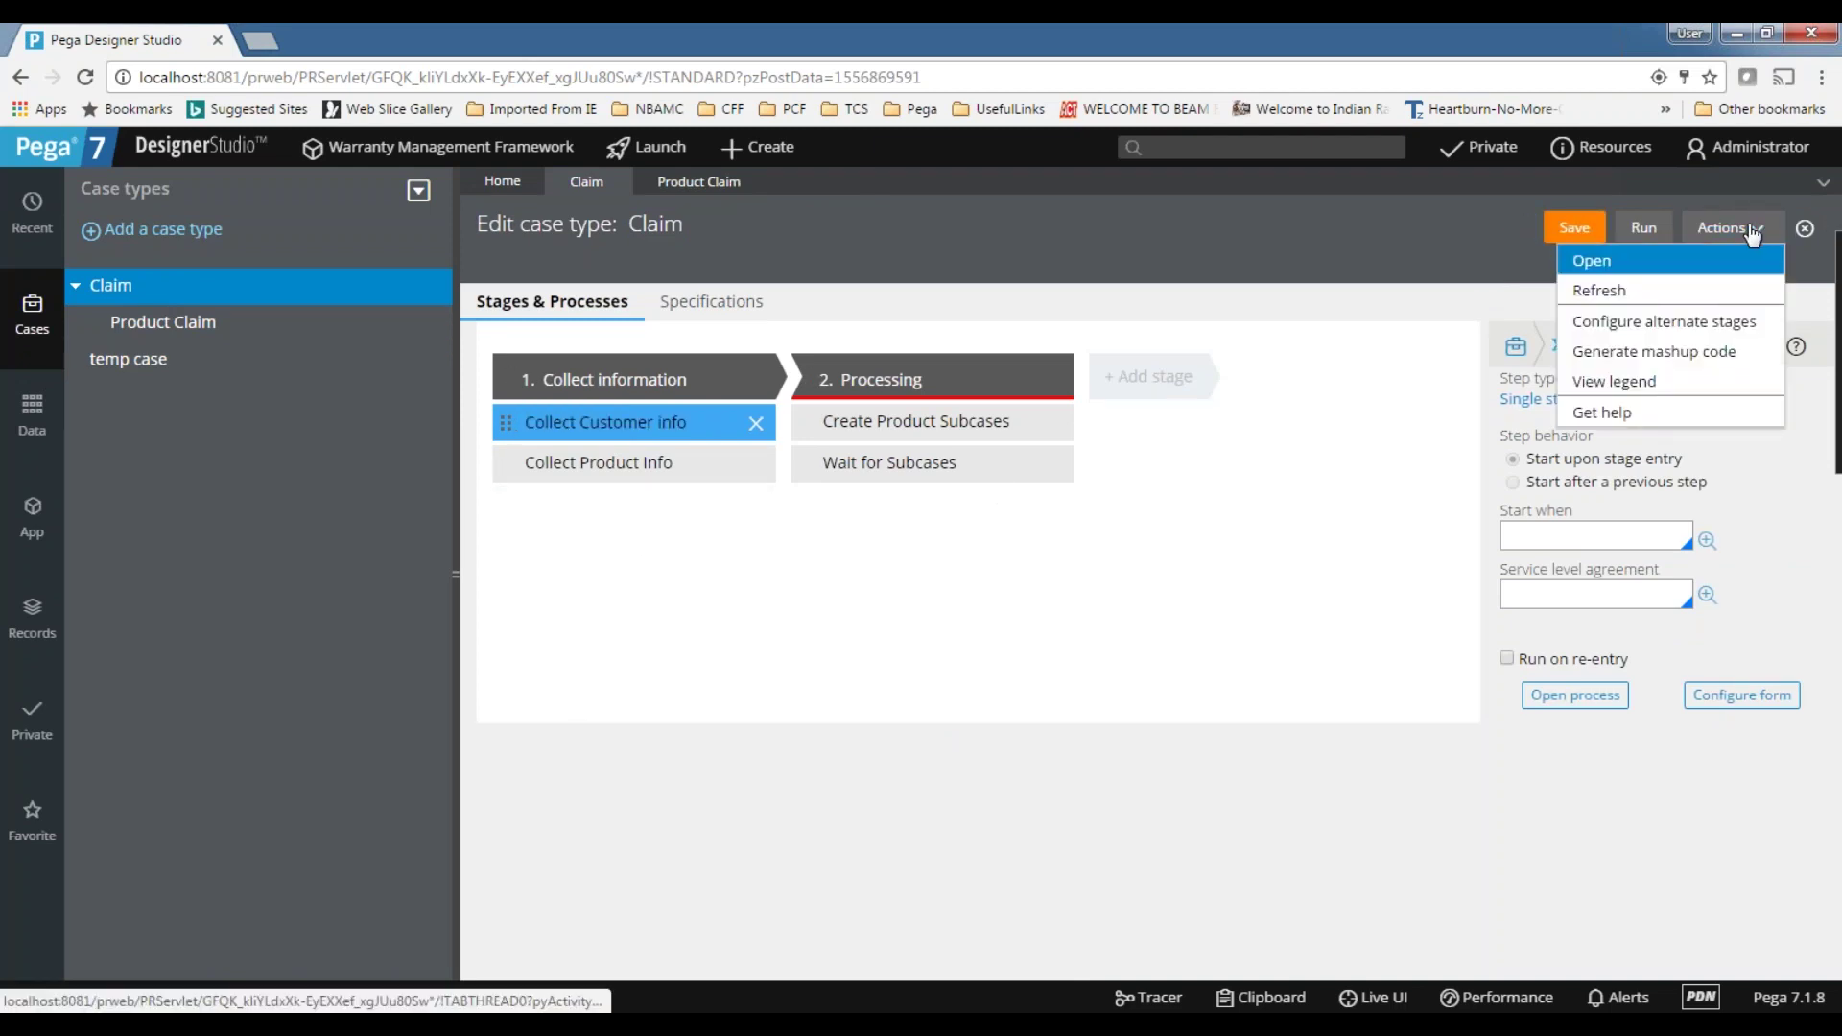
click(1698, 346)
mouse_move(653, 741)
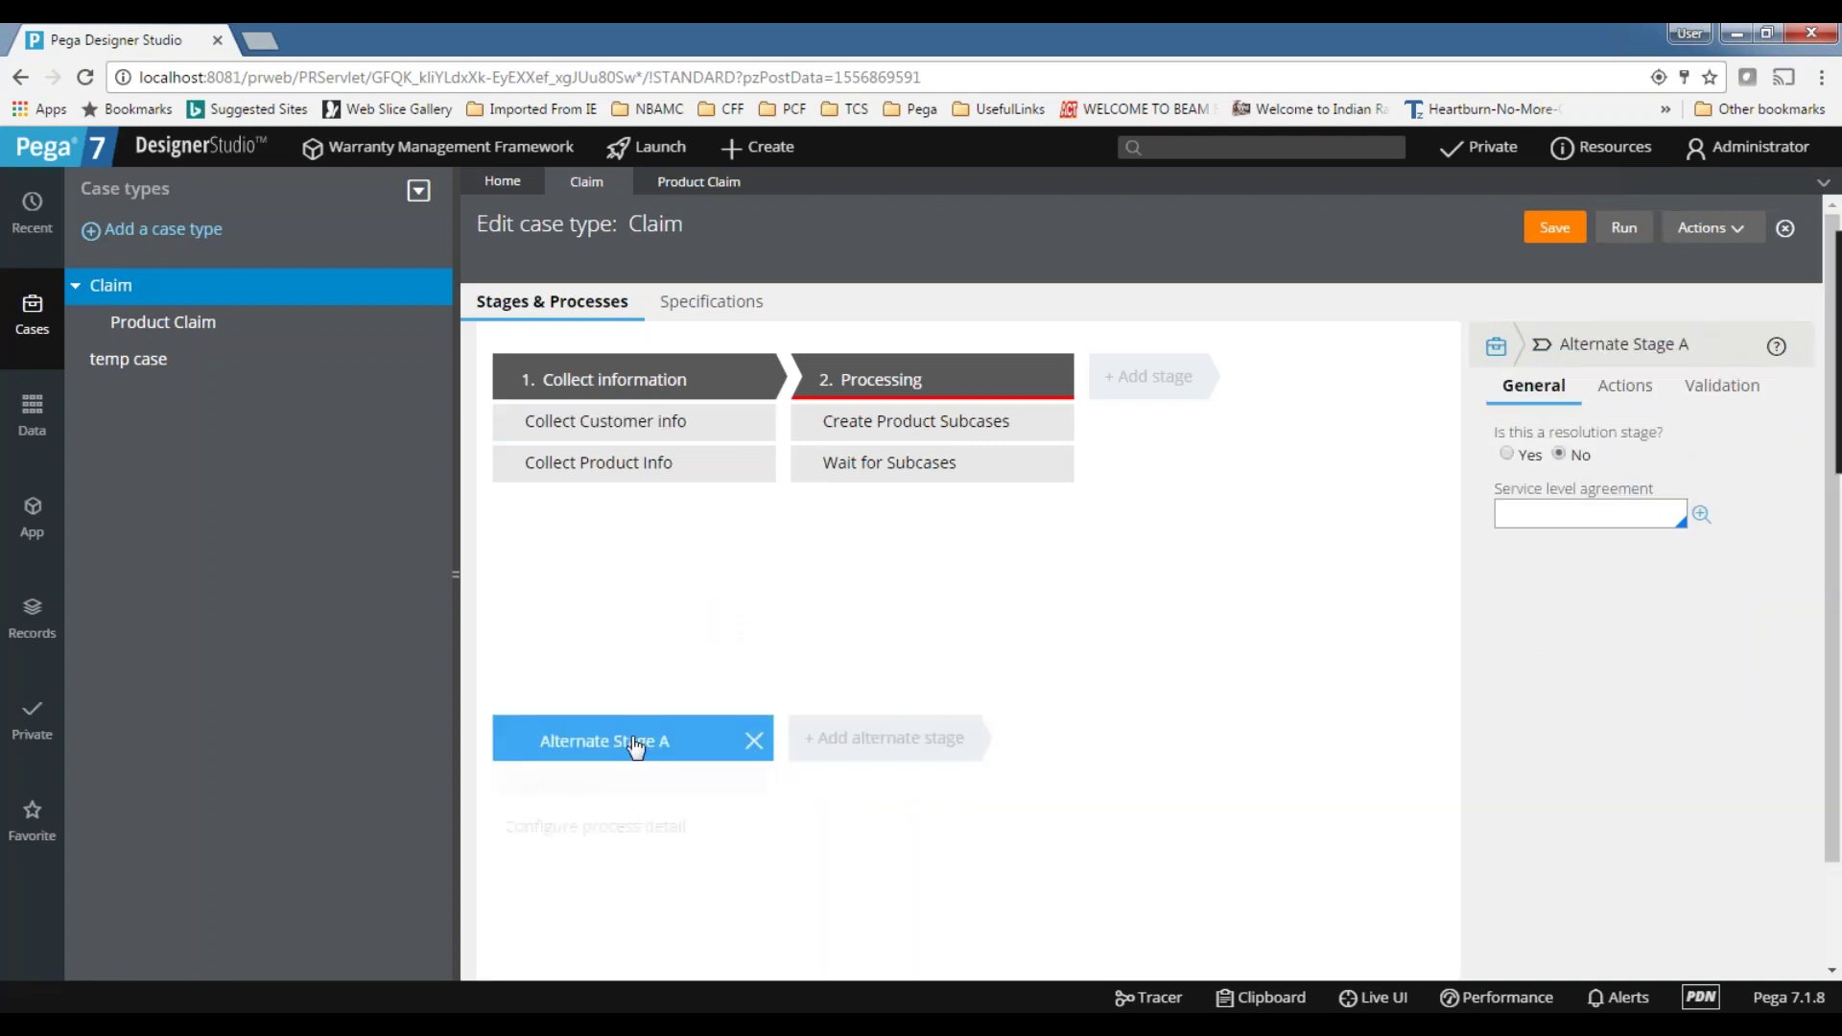
drag(697, 742, 395, 740)
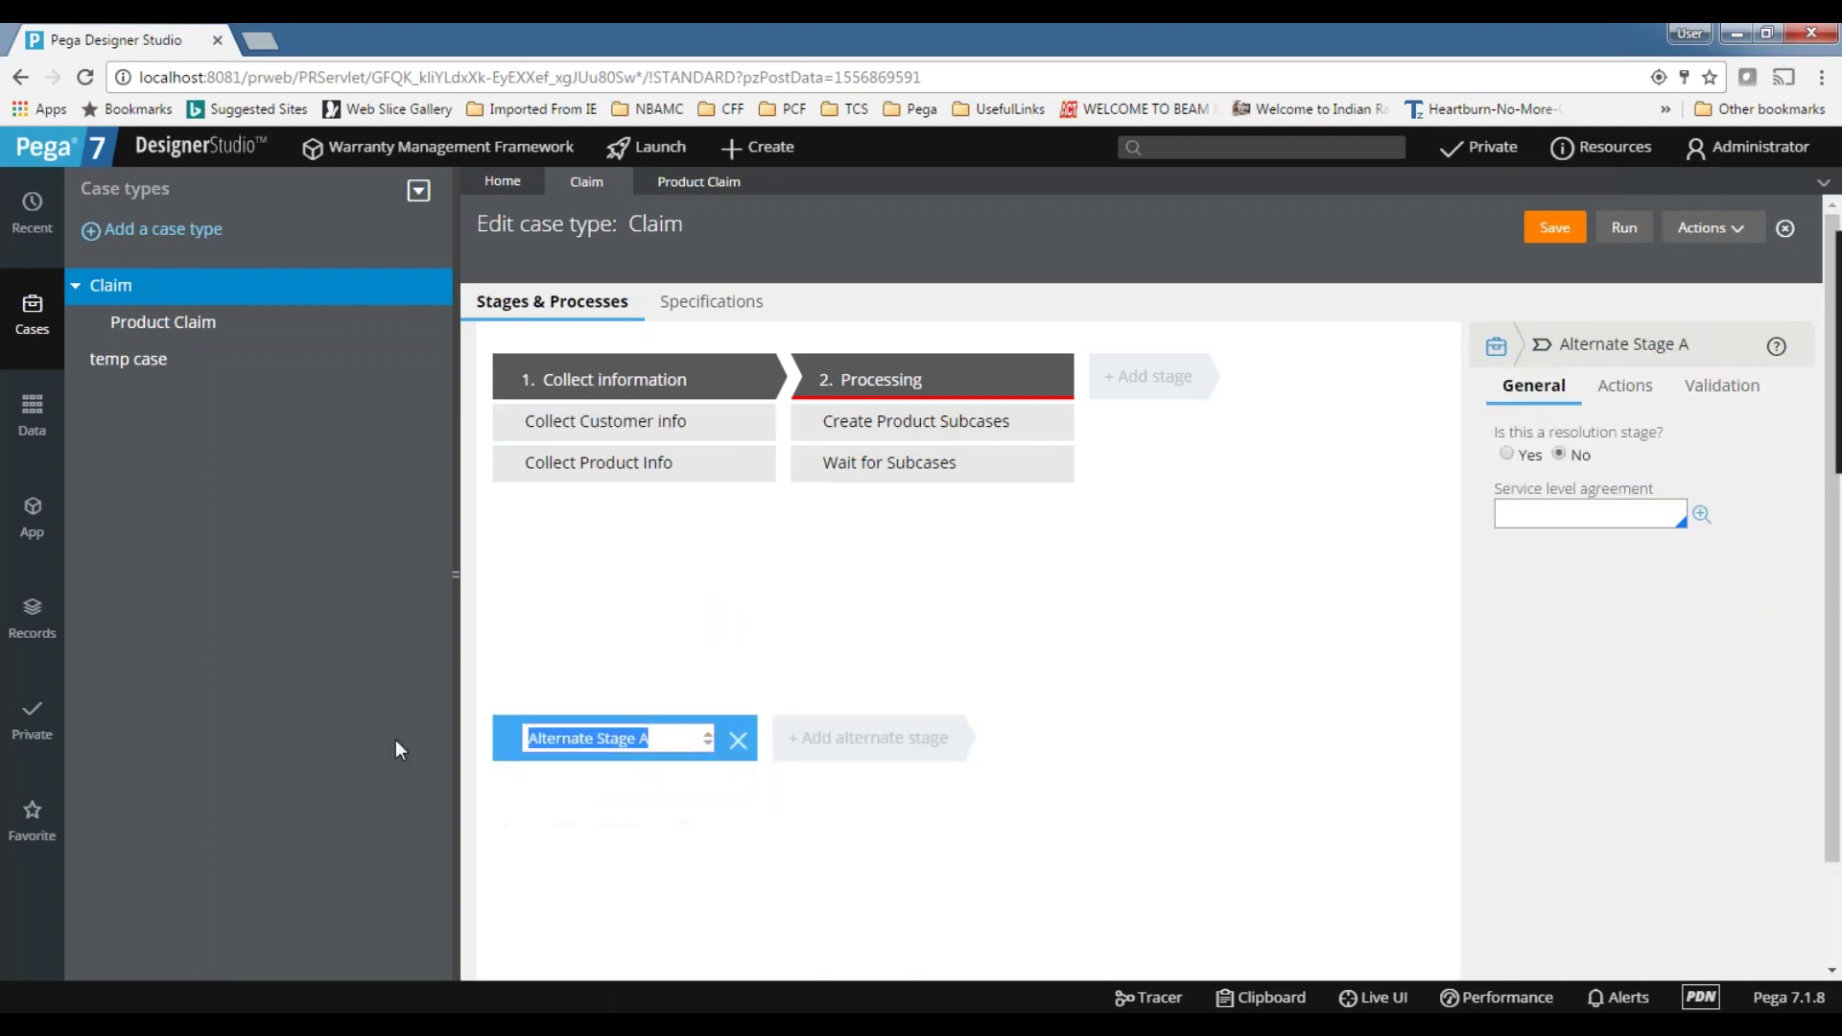
text(With)
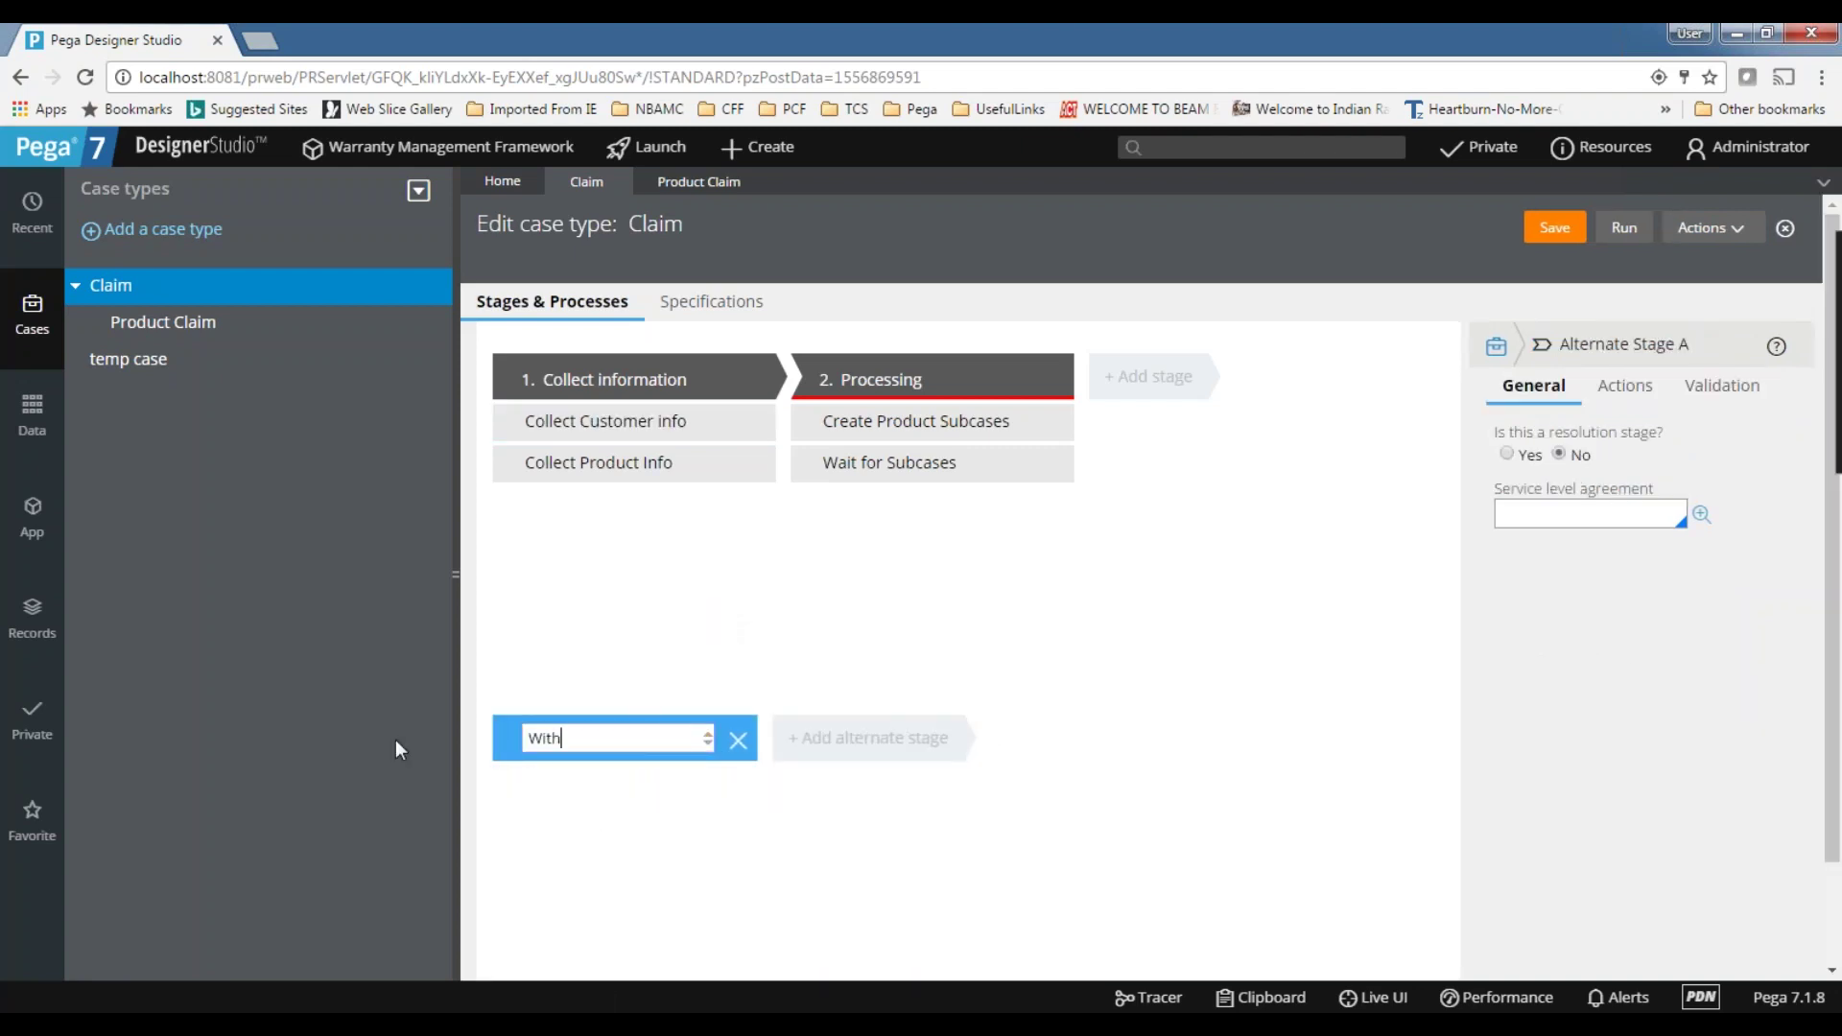
text(draw)
key(Return)
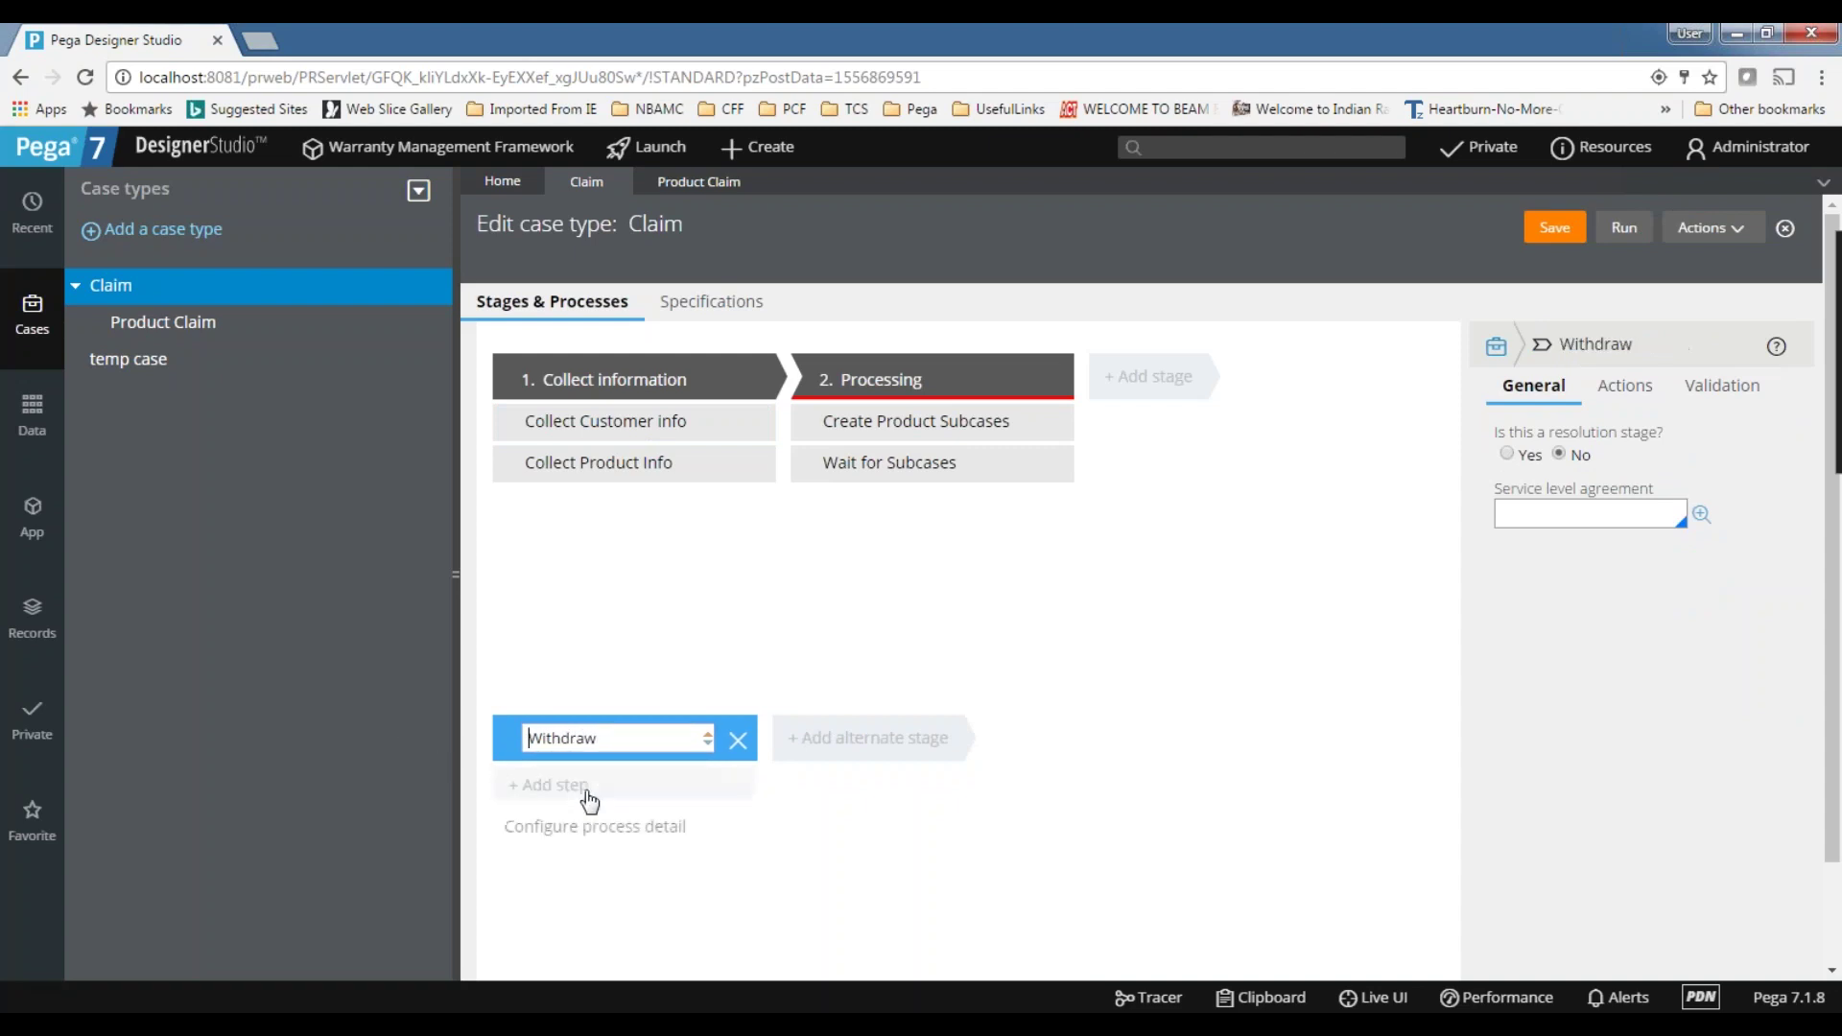
- Add a step named Notify withdrawn to Claim's Withdraw alternate stage
click(579, 798)
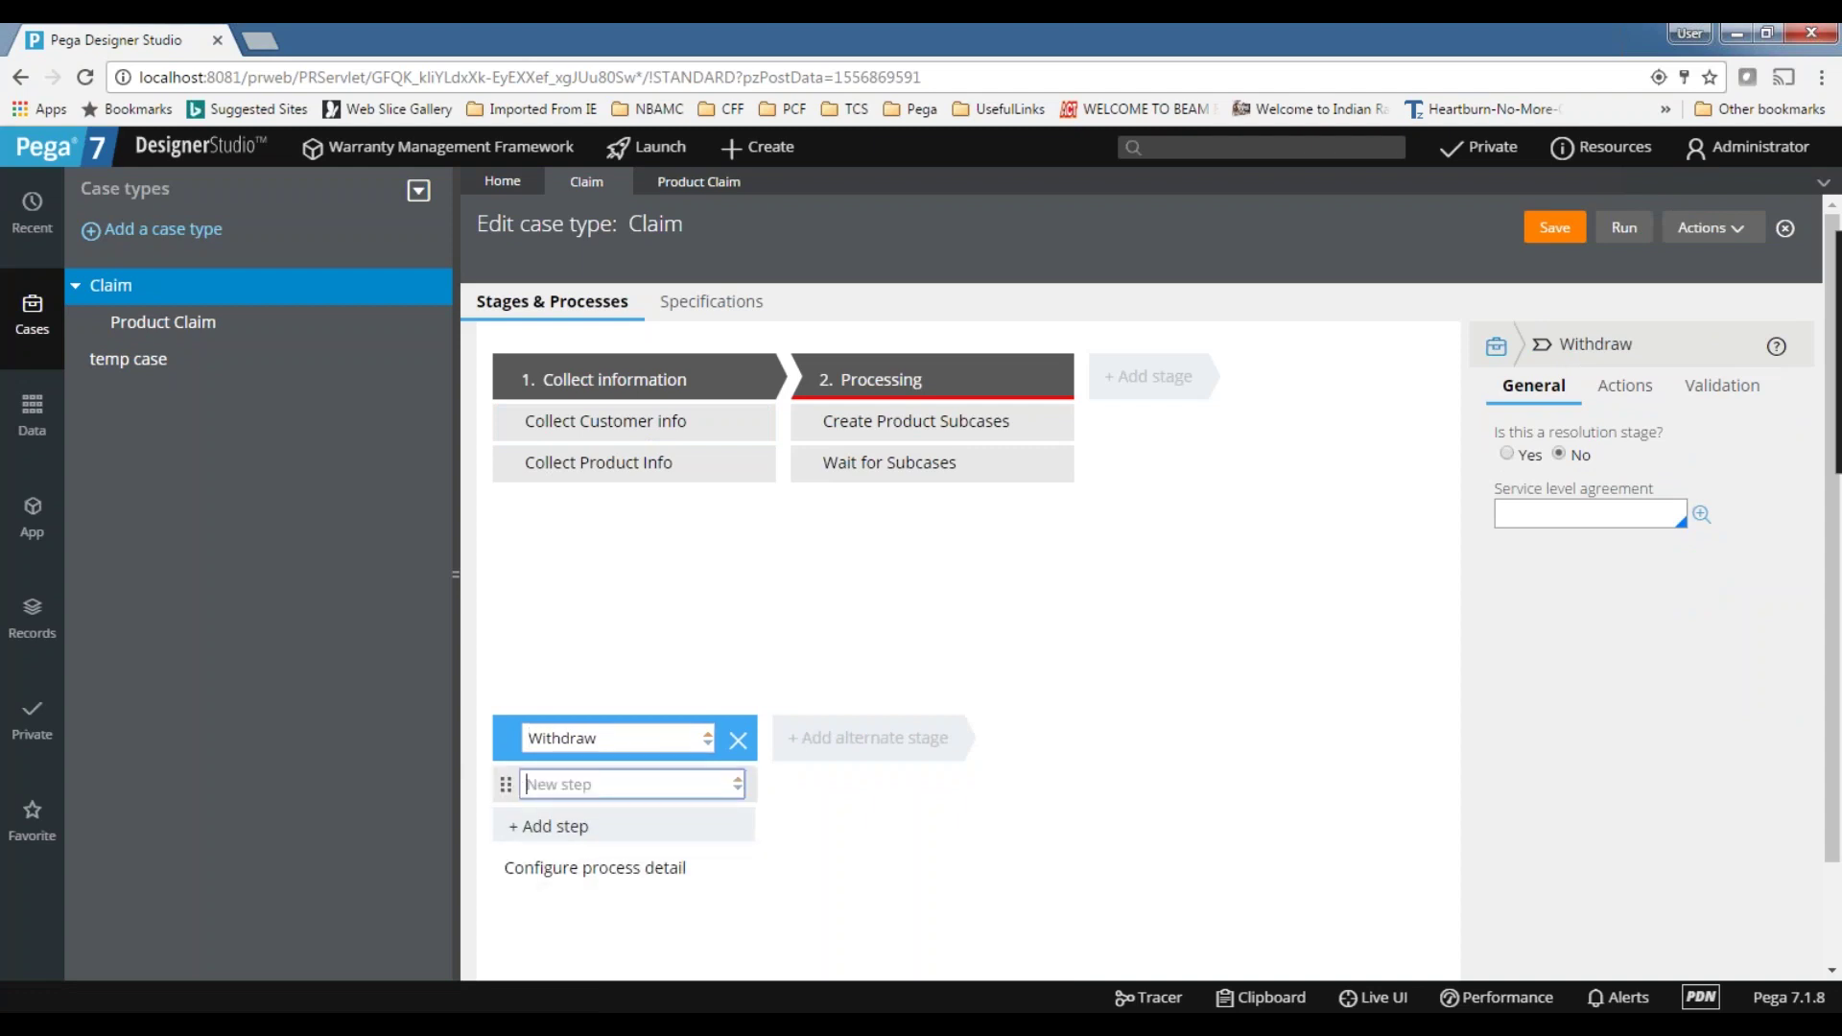
text(Notify )
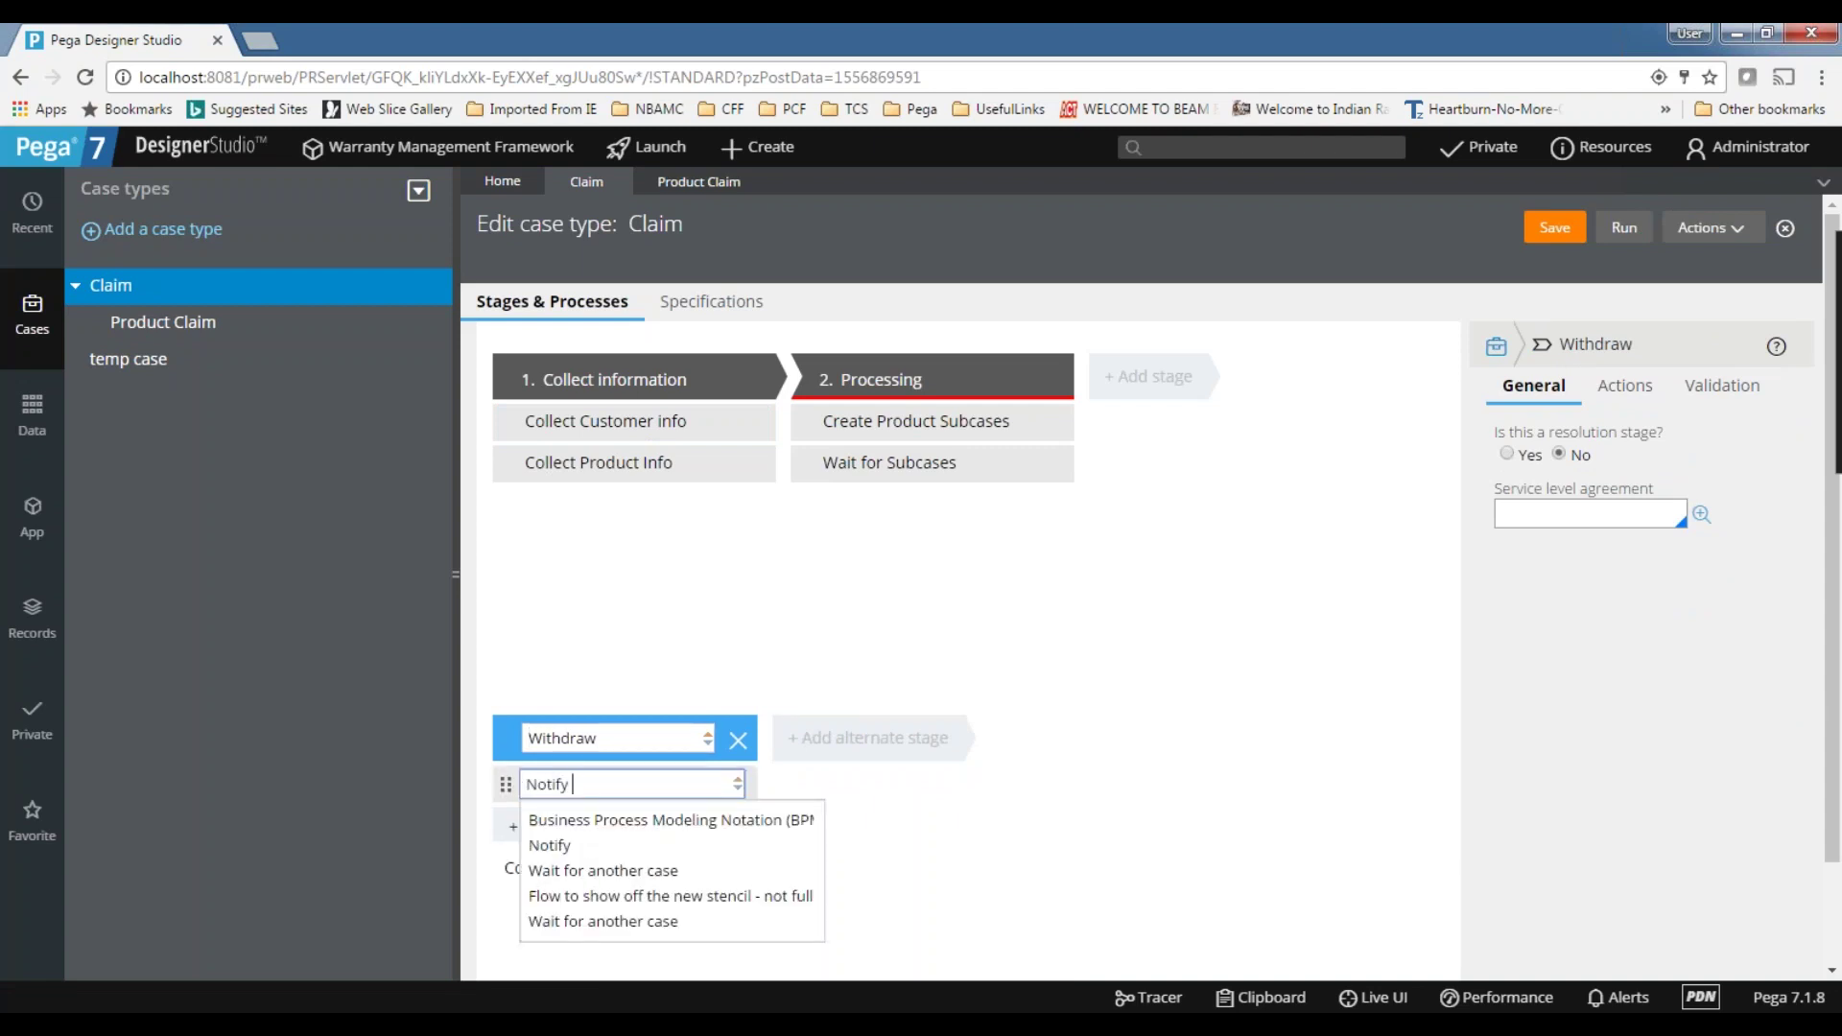
text(withdrawn)
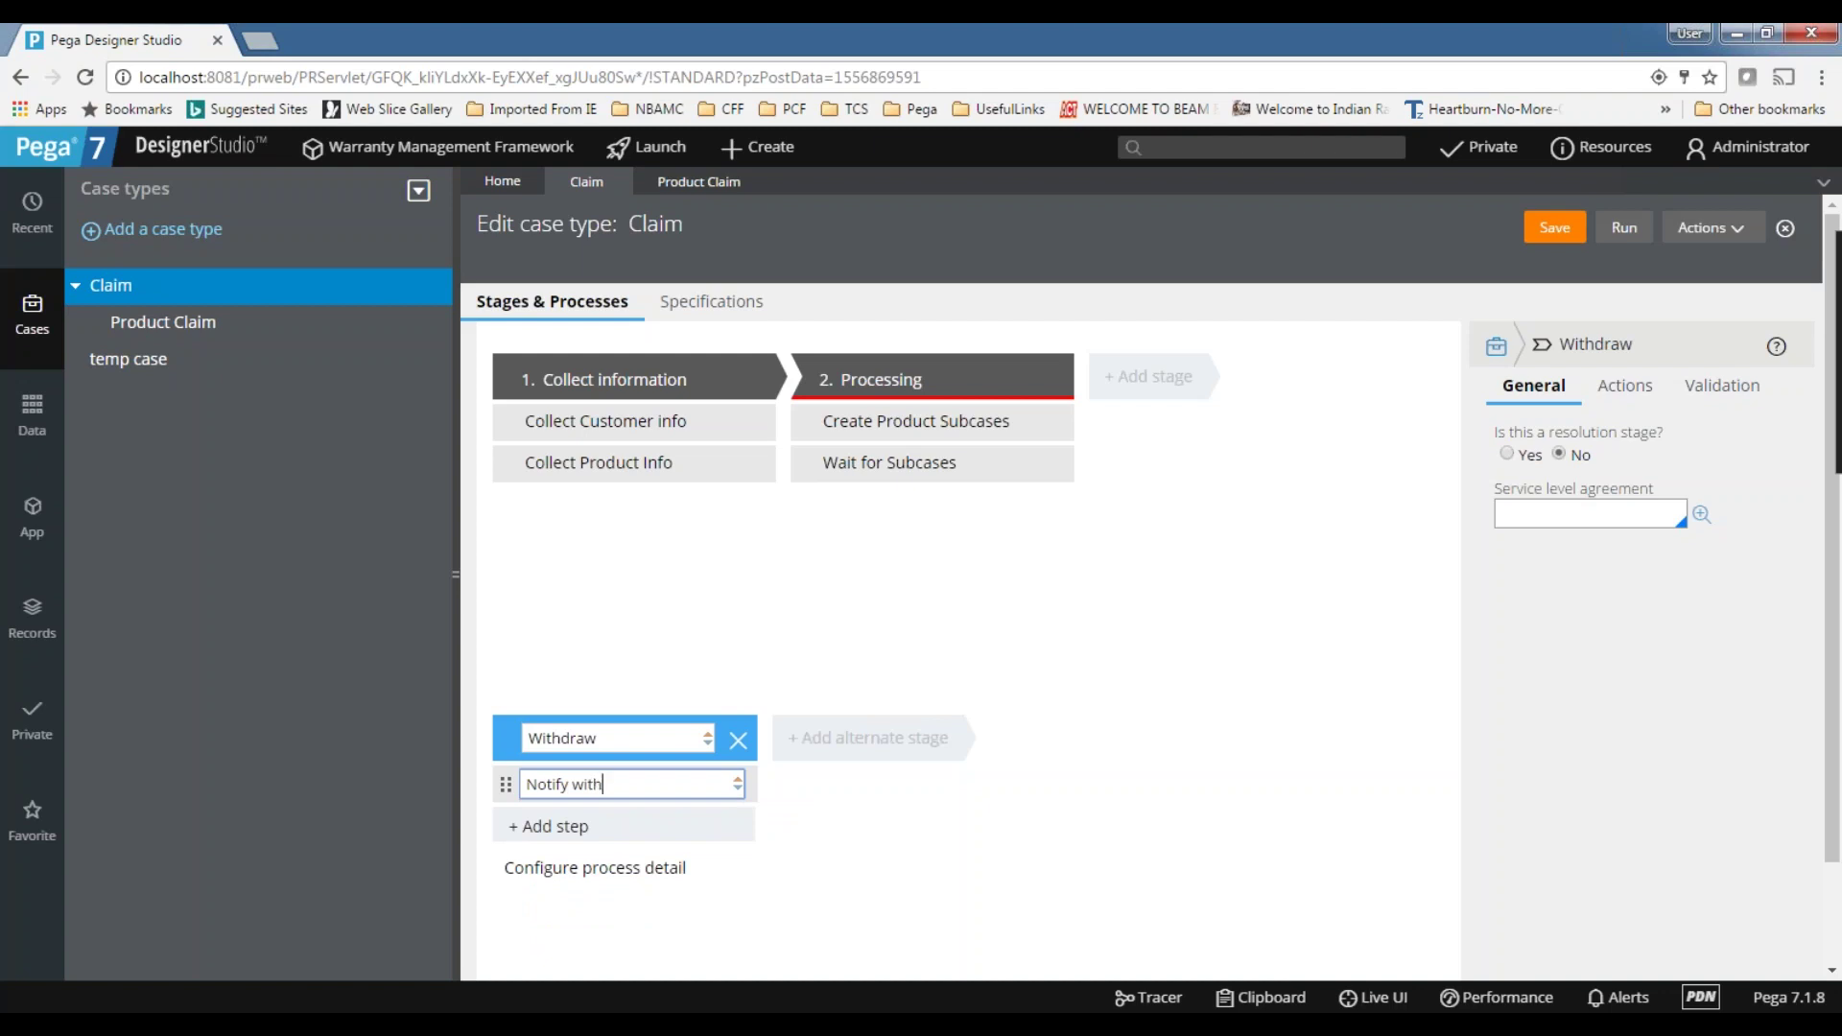
click(1128, 898)
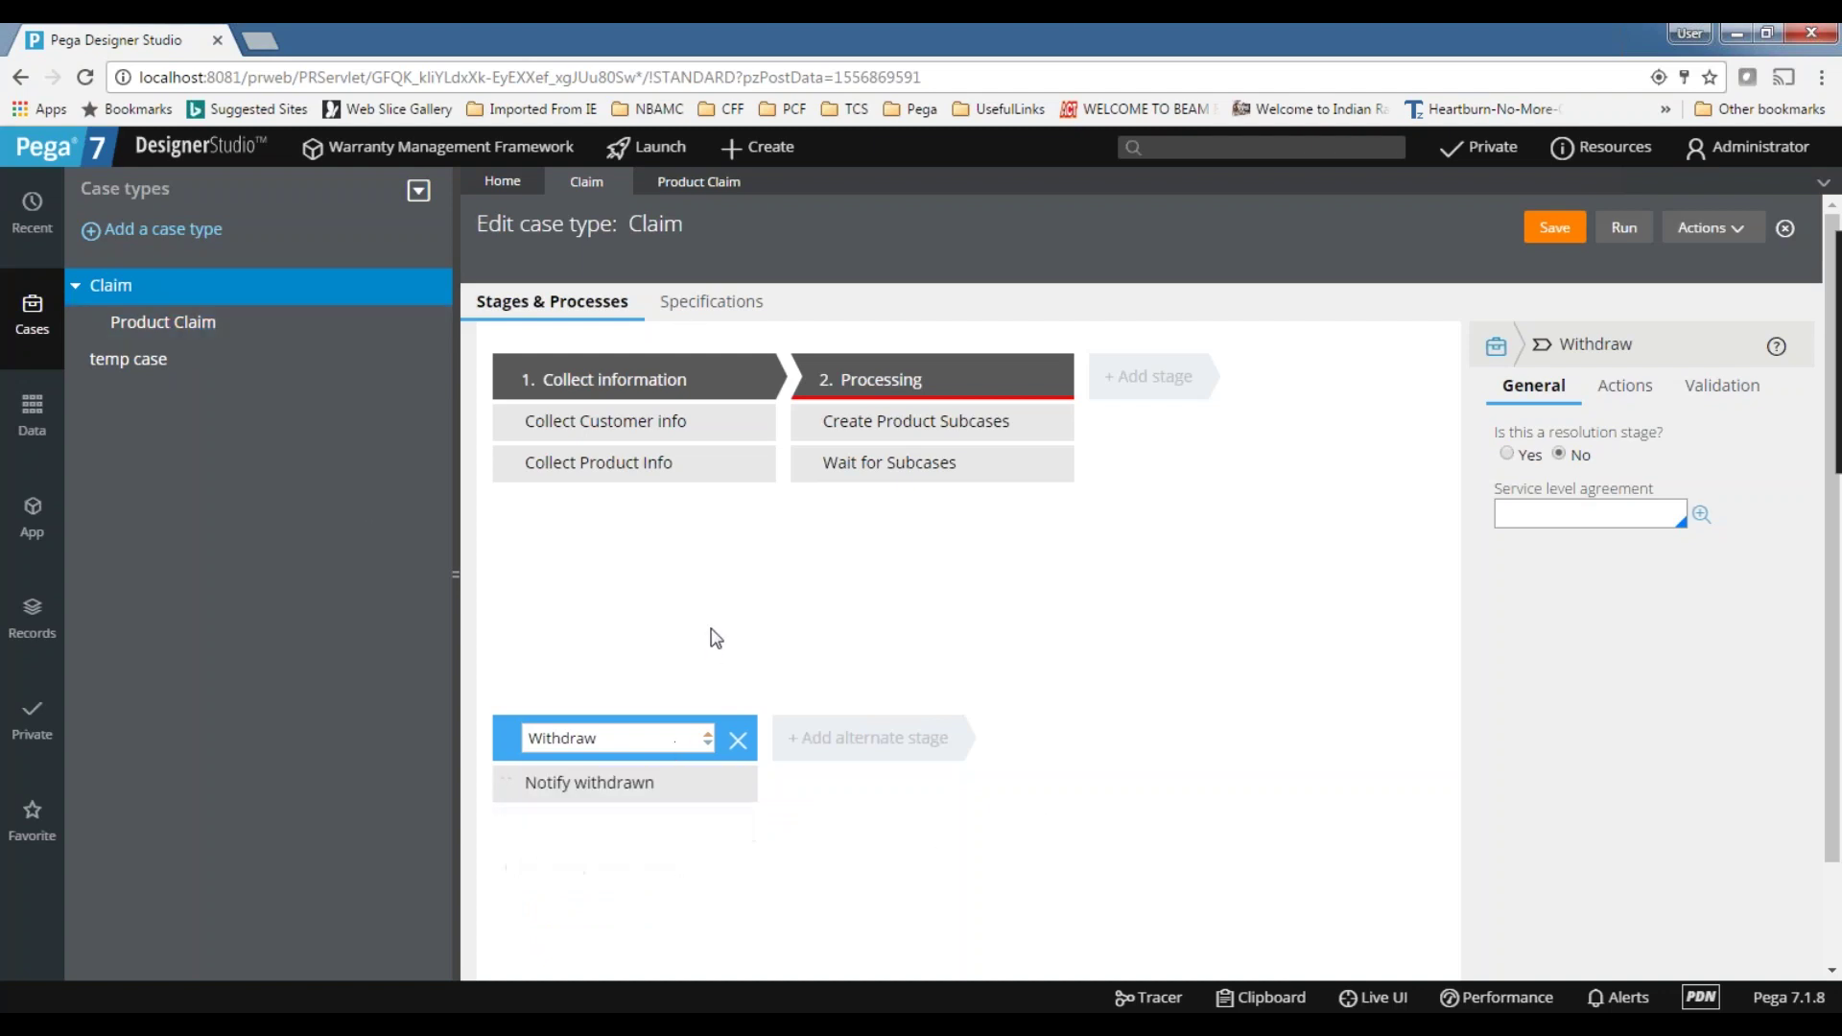
- Make the Withdraw alternate stage a resolution stage with status Resolved-Withdrawn, and save the Claim case type
click(634, 735)
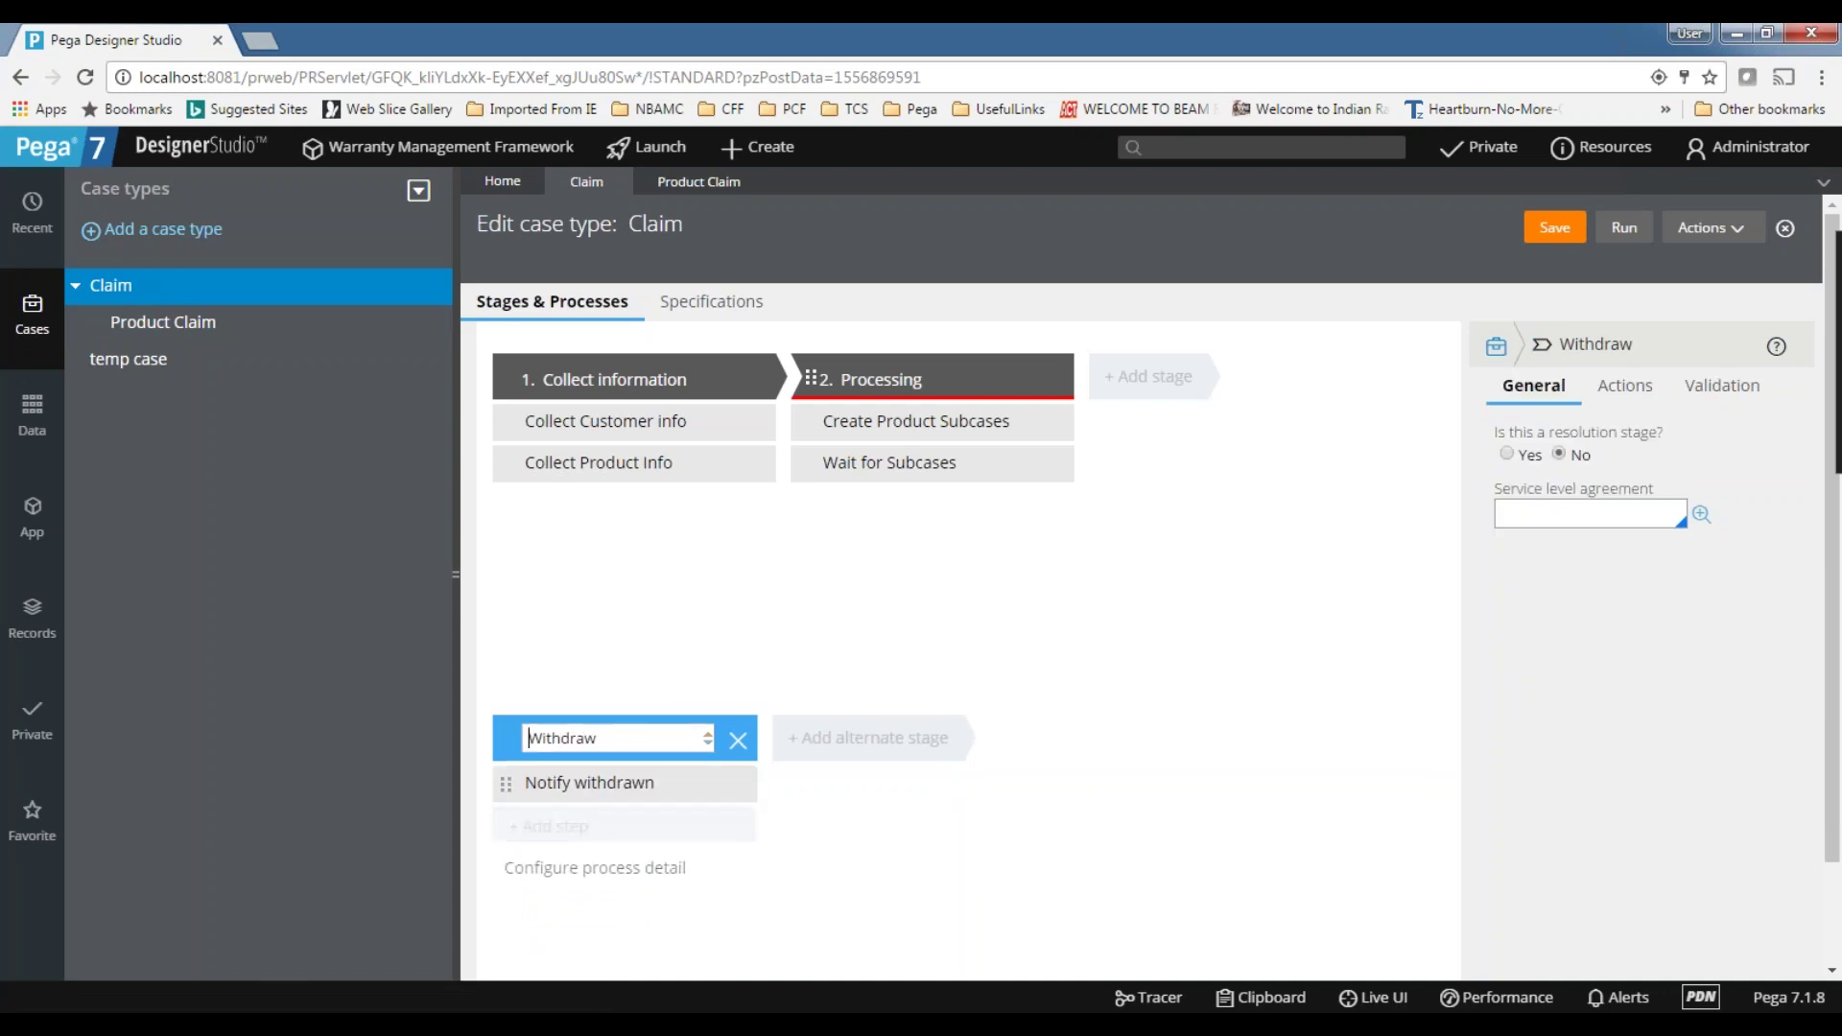
click(1508, 456)
click(1536, 515)
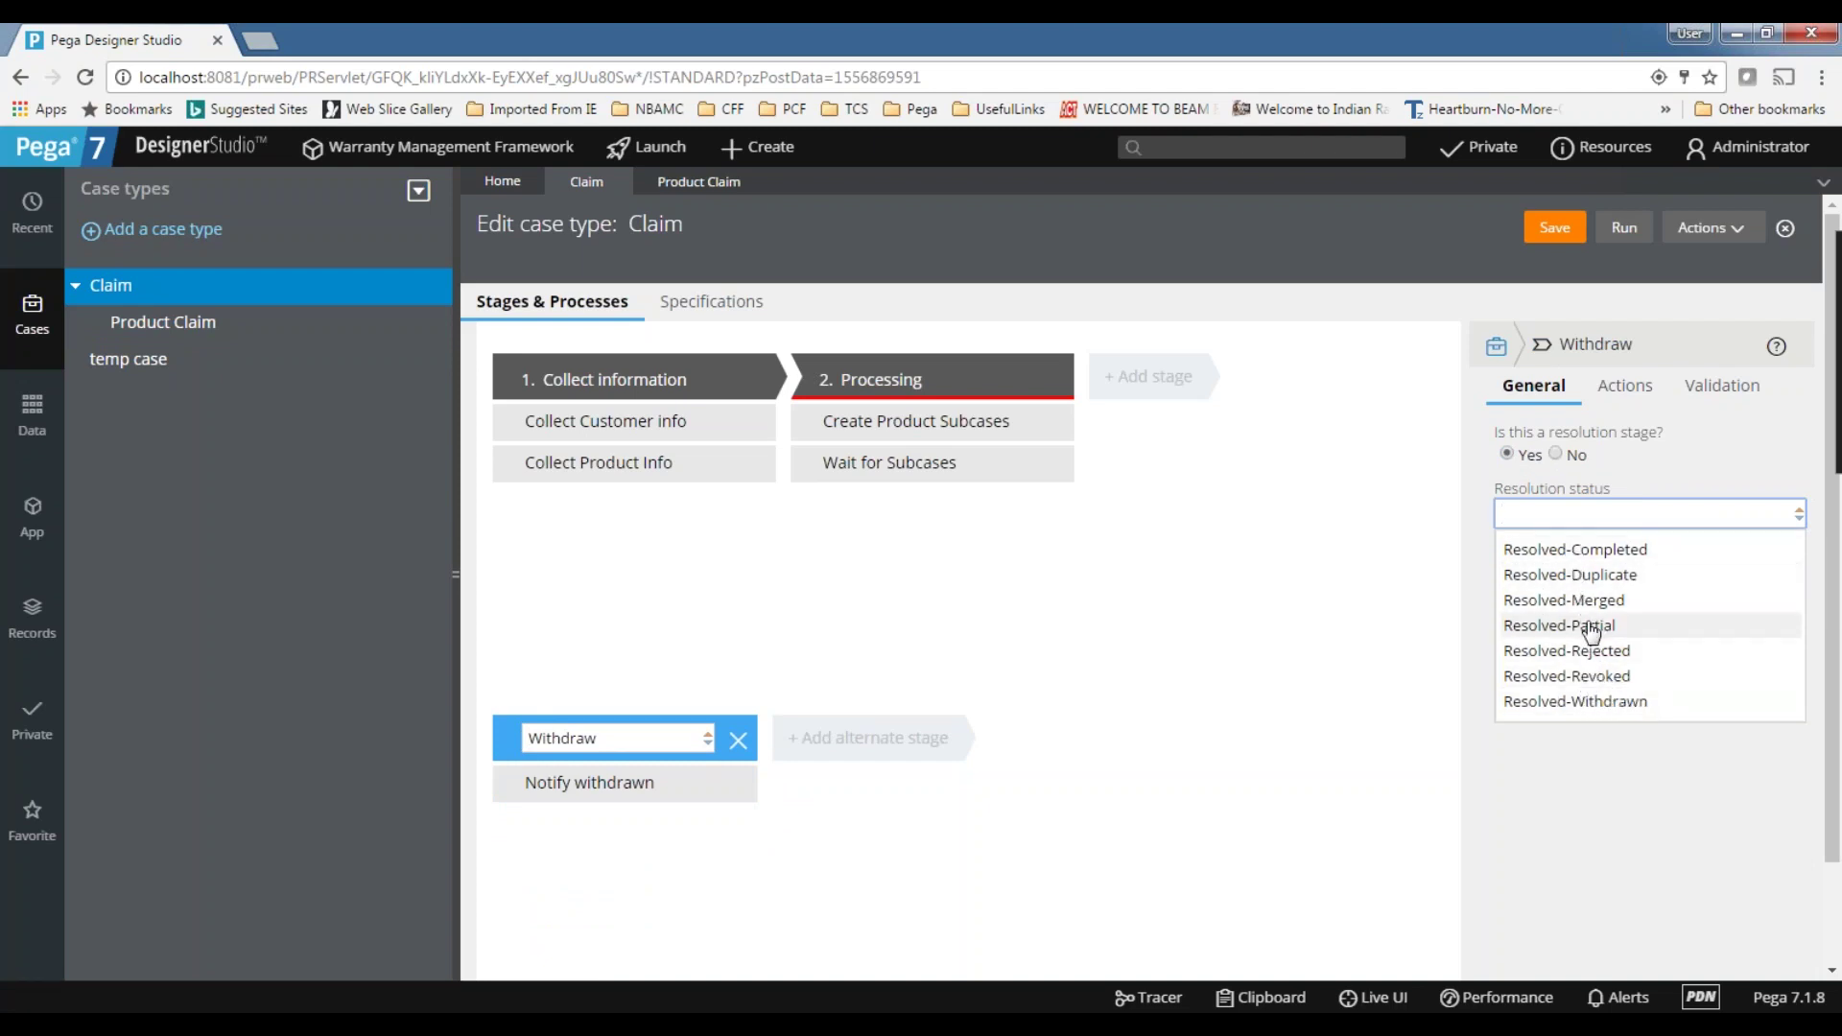
click(1567, 677)
drag(1628, 515, 1574, 516)
key(BackSpace)
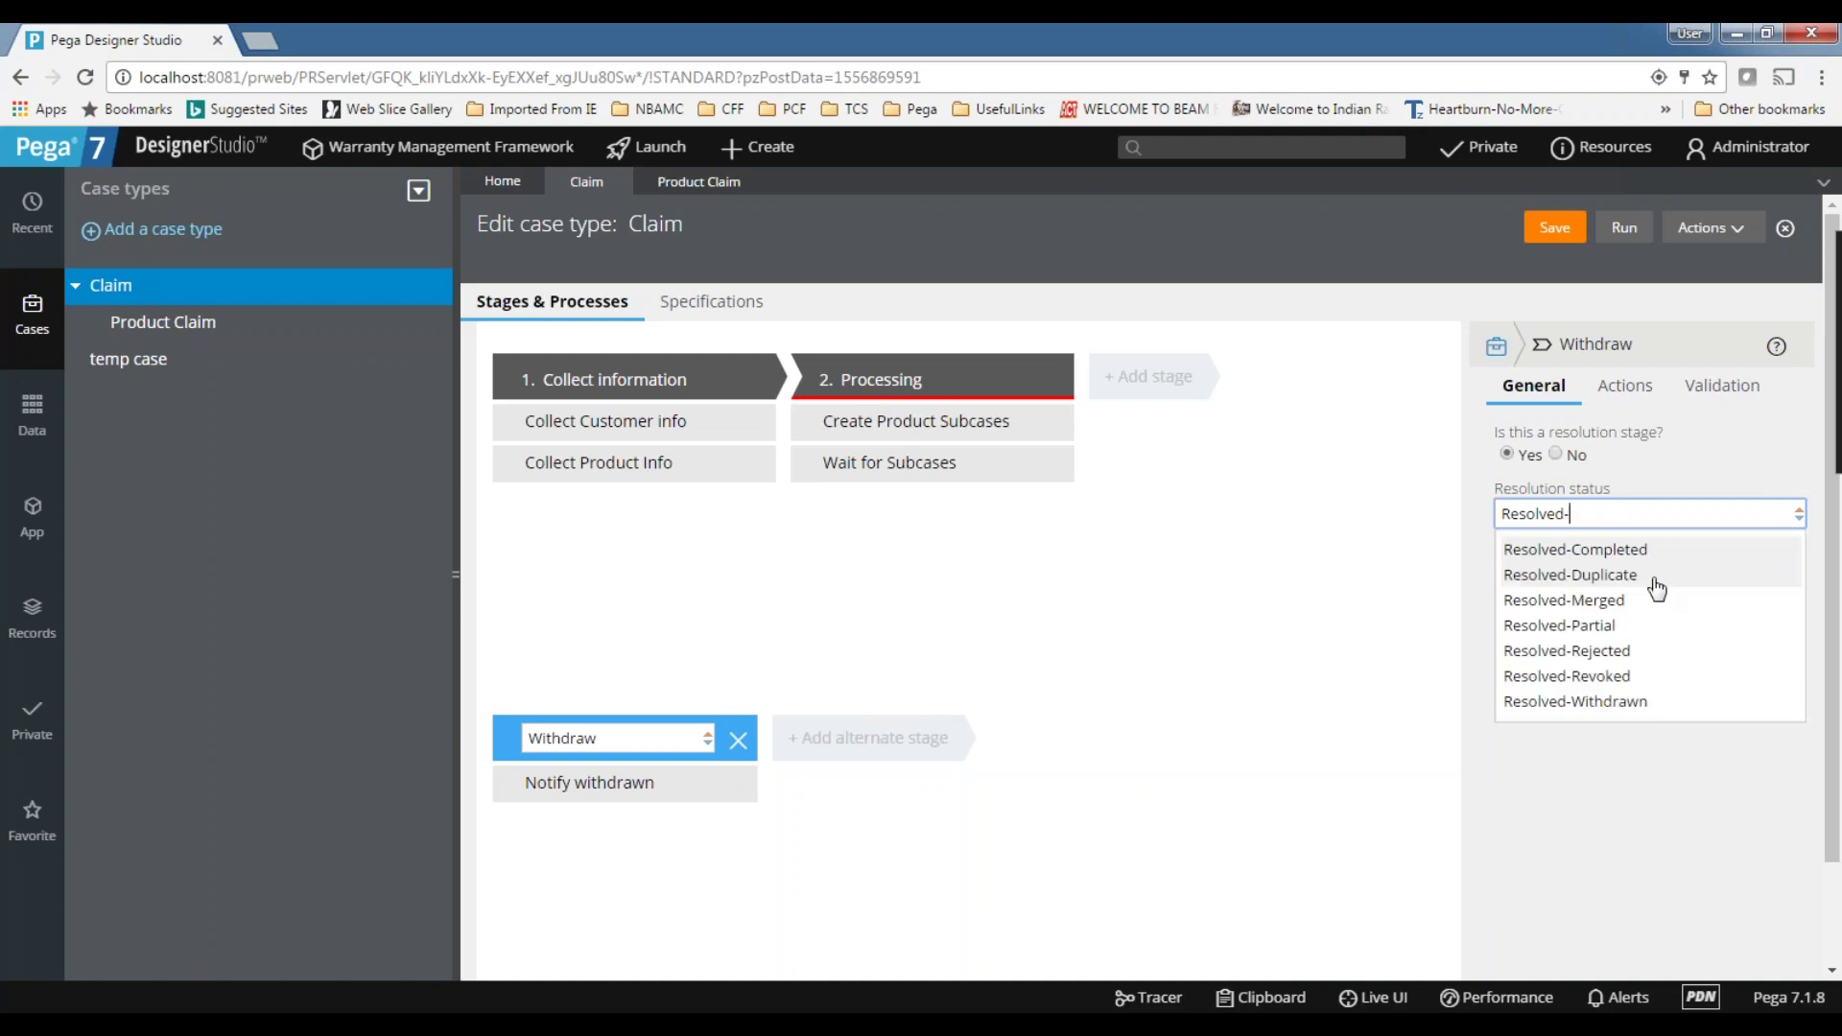
click(1575, 701)
click(1546, 235)
click(1547, 235)
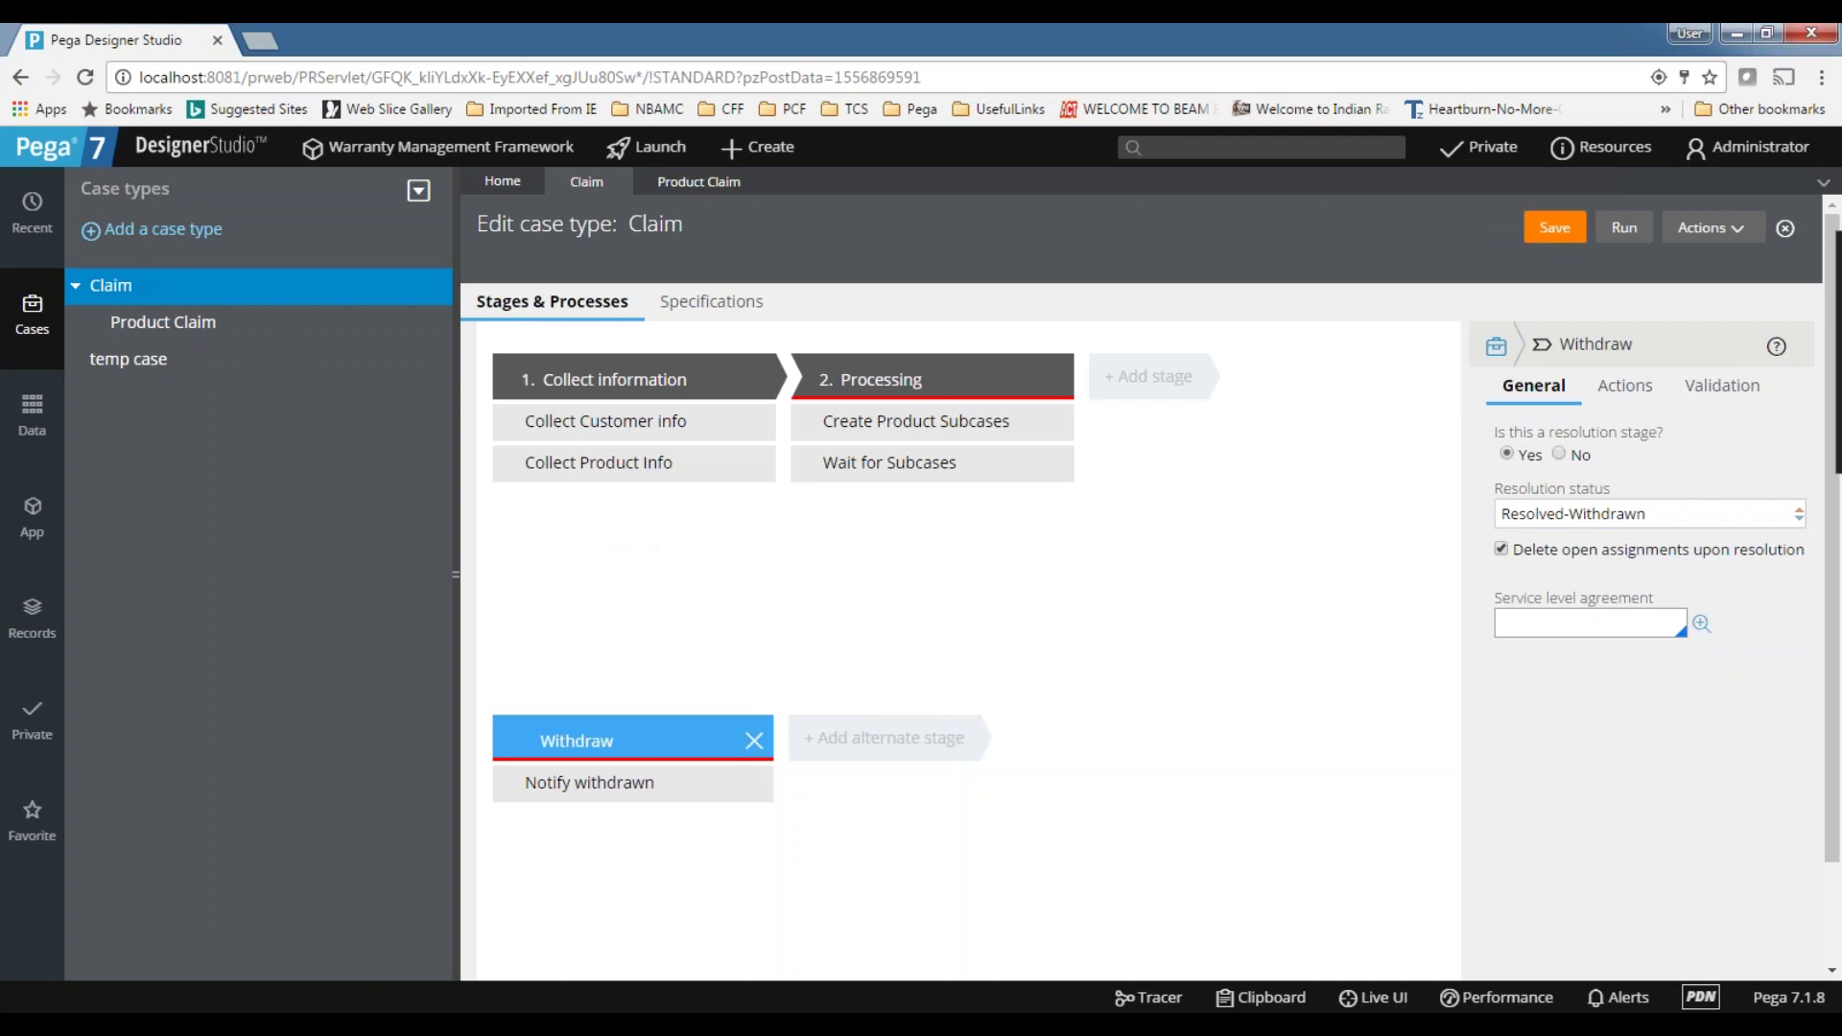
- Open the Product Claim case type and examine the settings of its Review Product info step
click(140, 326)
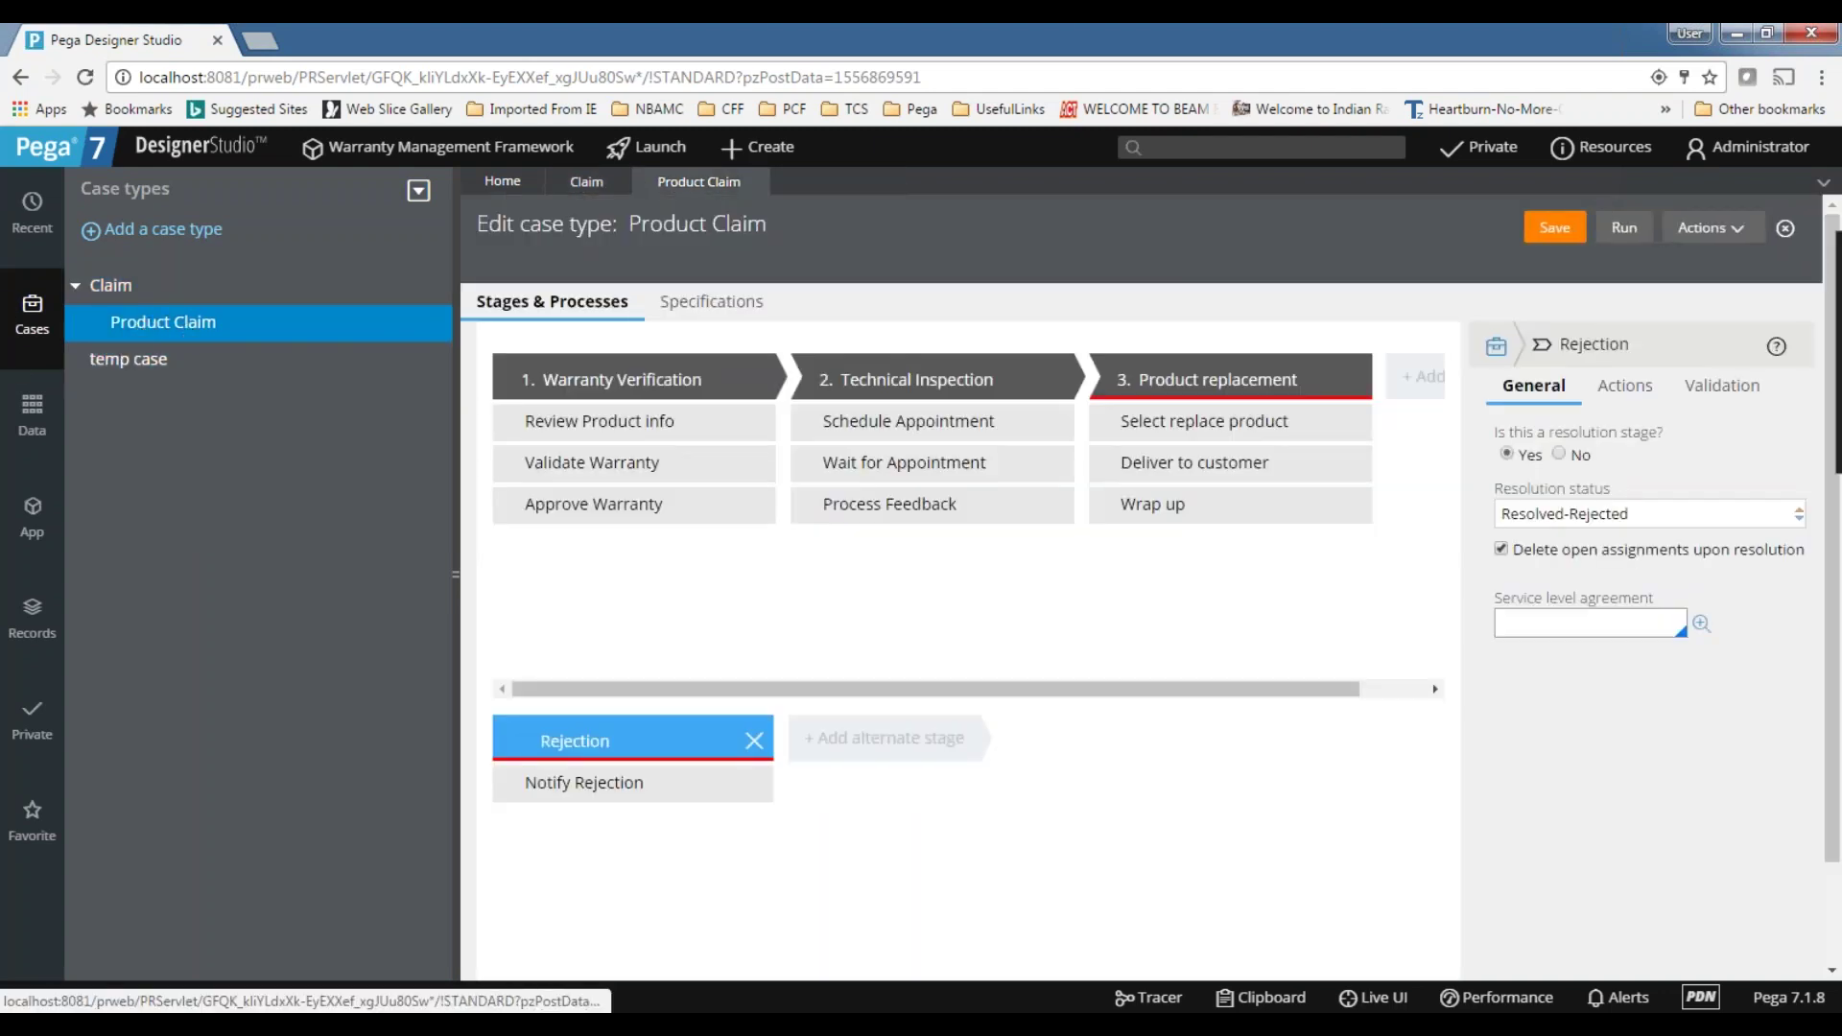
click(614, 423)
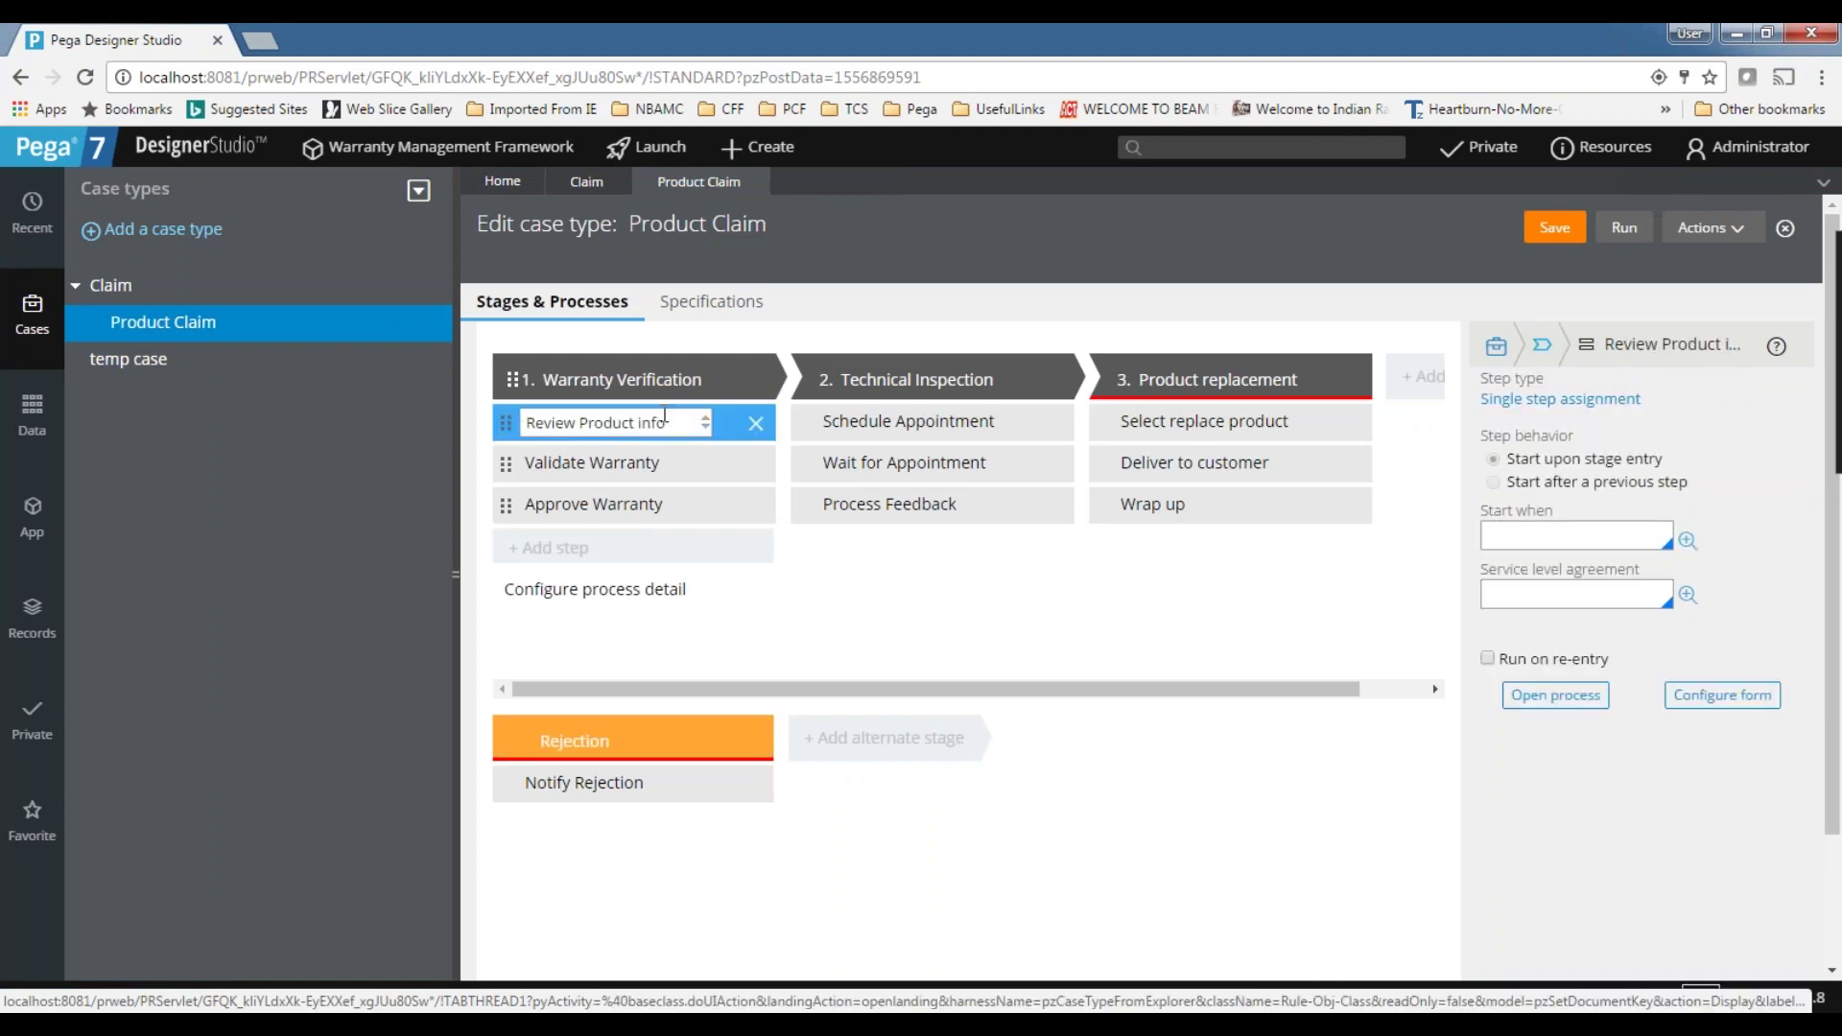
drag(687, 423, 497, 423)
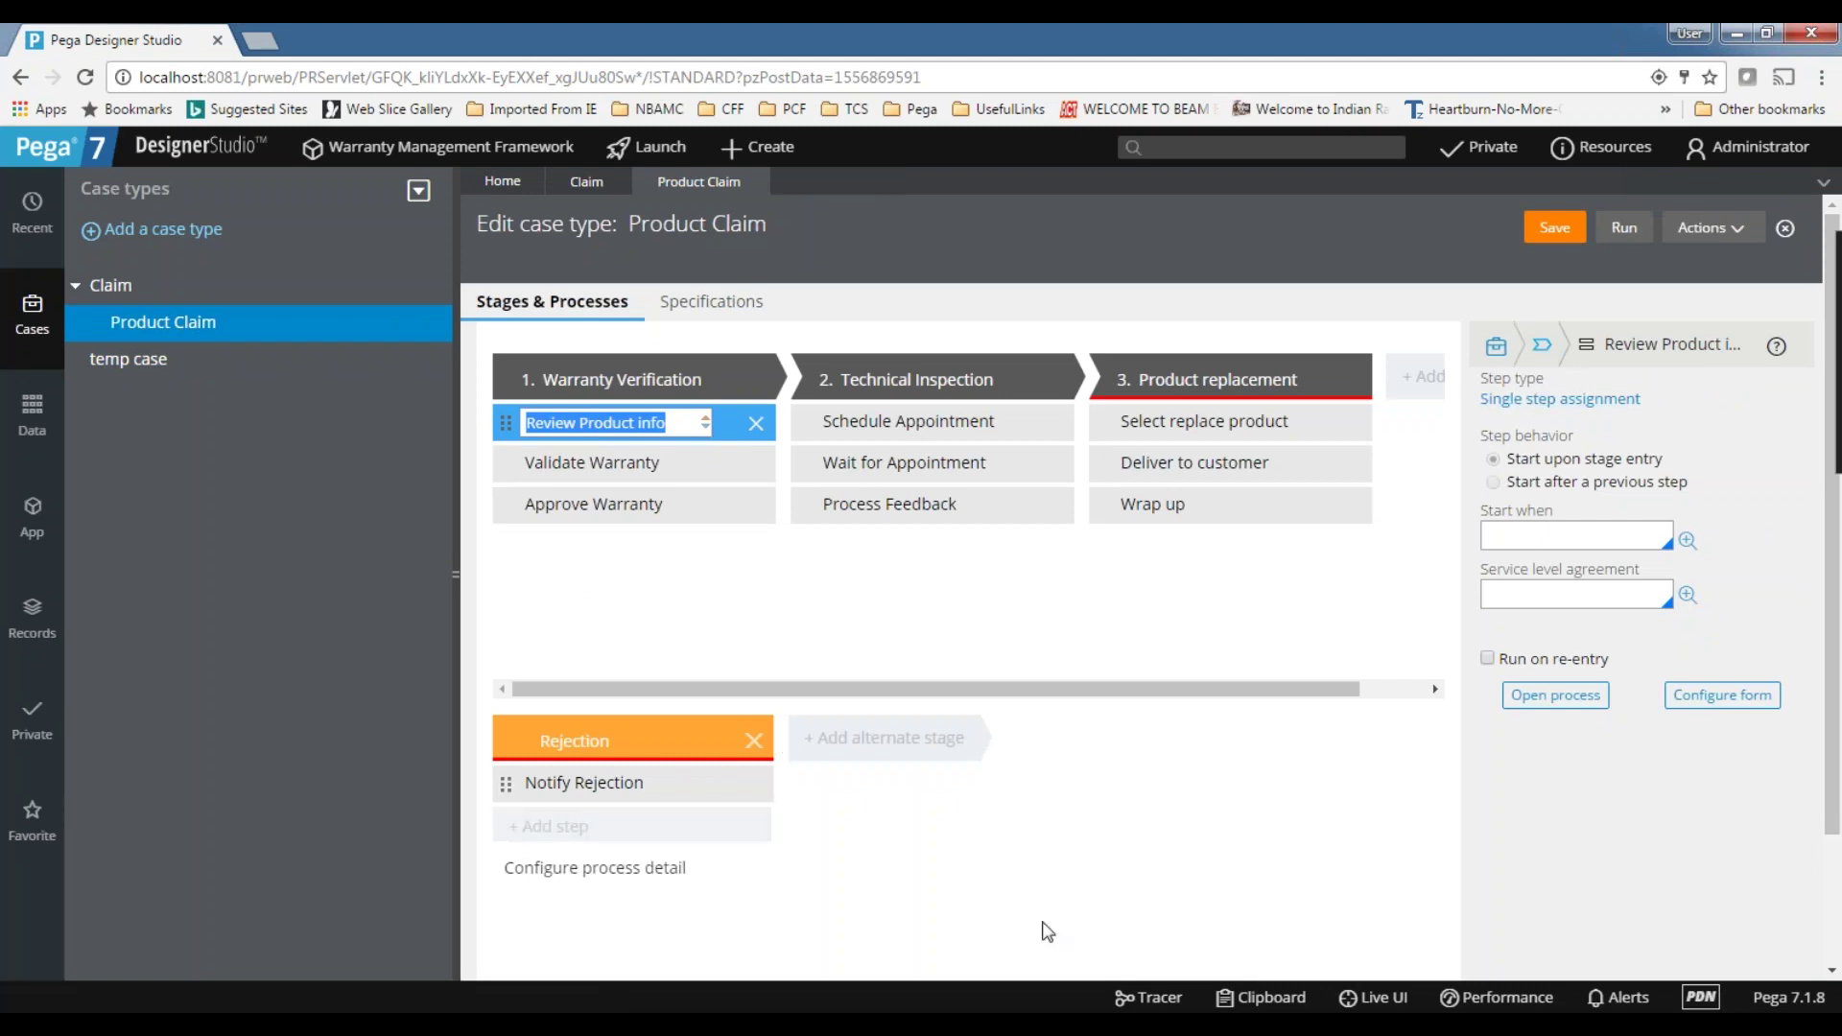
- Switch to the Excel workbook and enter "step types" in B65, "single step" in C65 and "multi step process" in C67
key(alt+Tab)
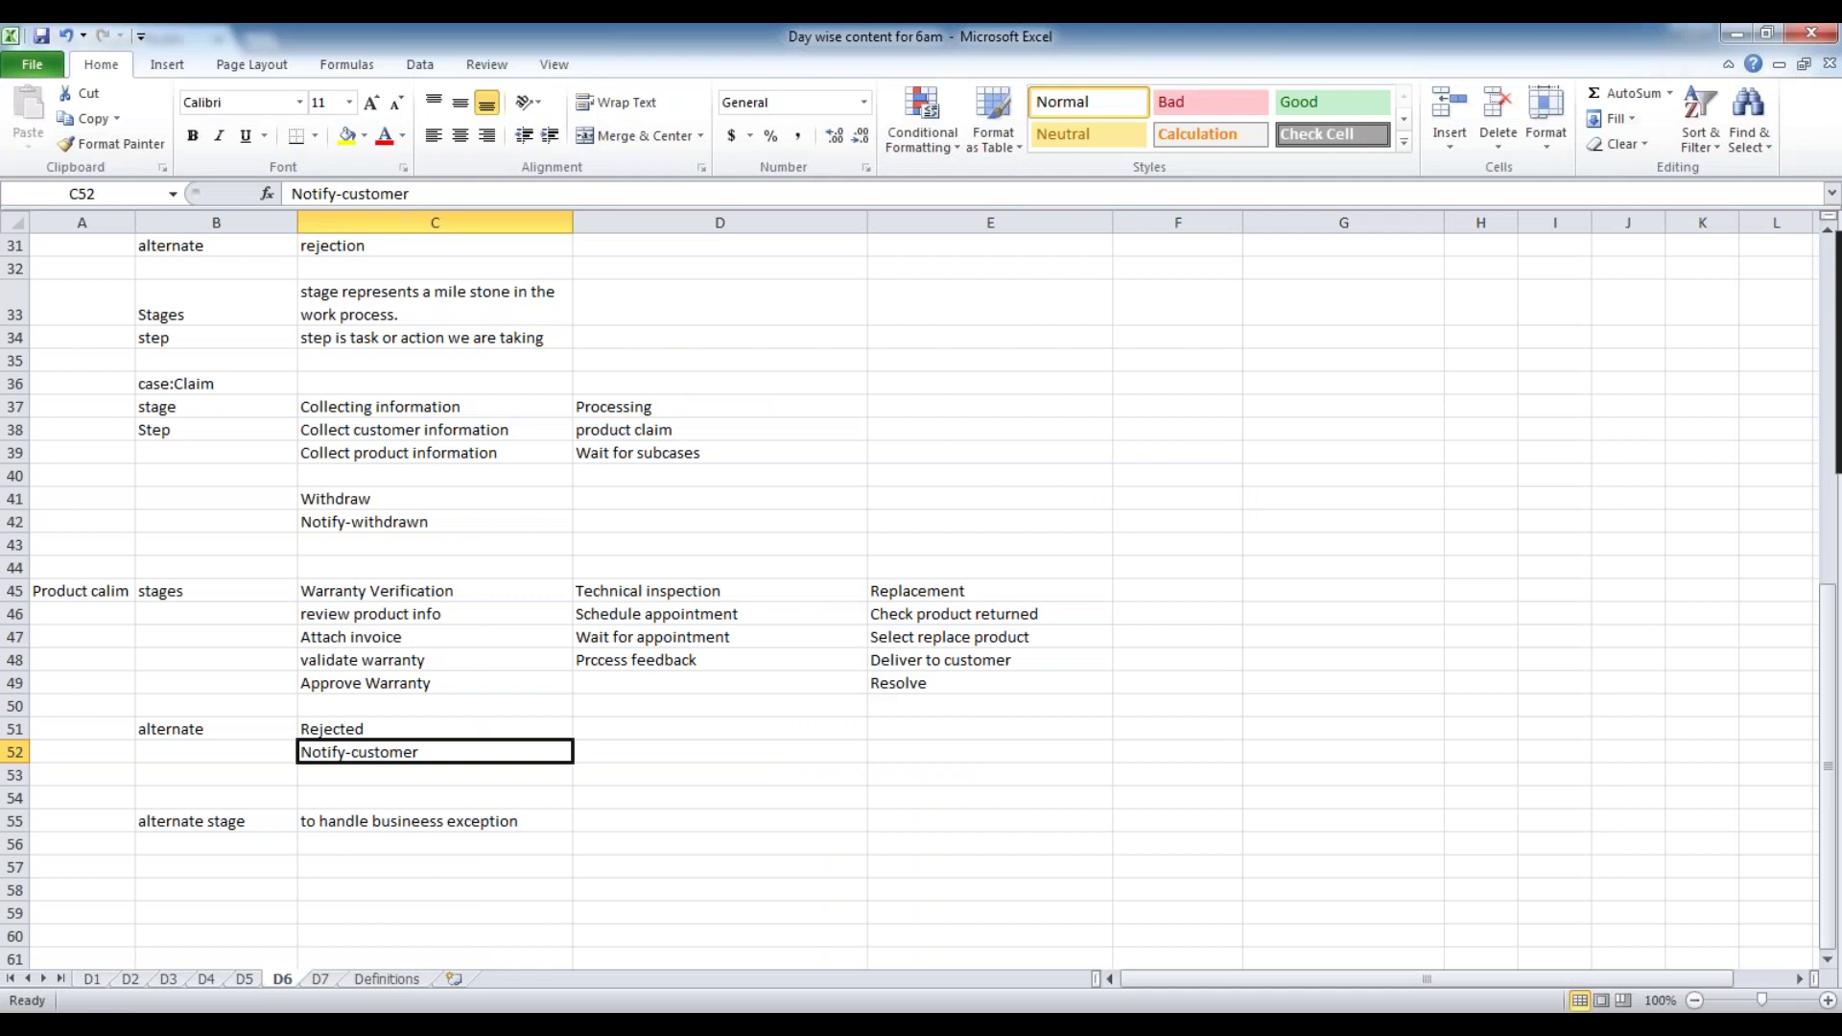
scroll(234, 863, down, 4)
click(234, 751)
text(step types)
key(Tab)
text(single step)
scroll(370, 873, up, 1)
click(370, 872)
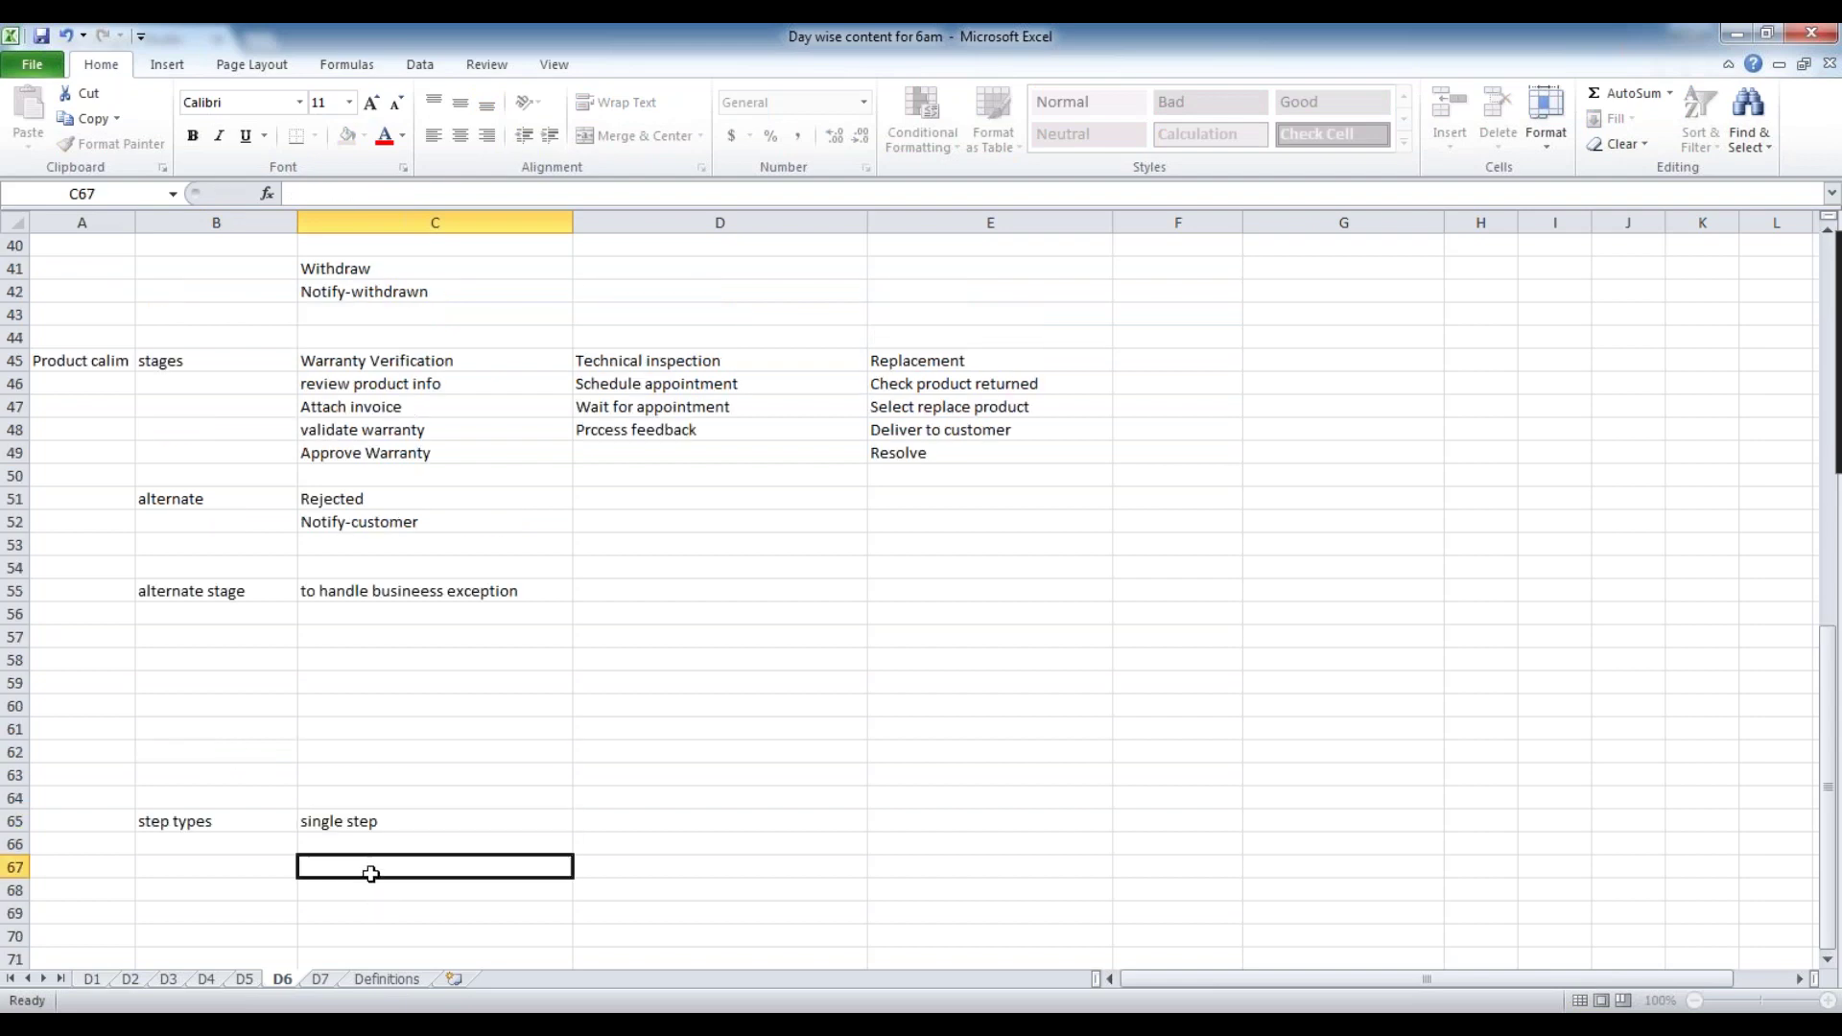
text(multi)
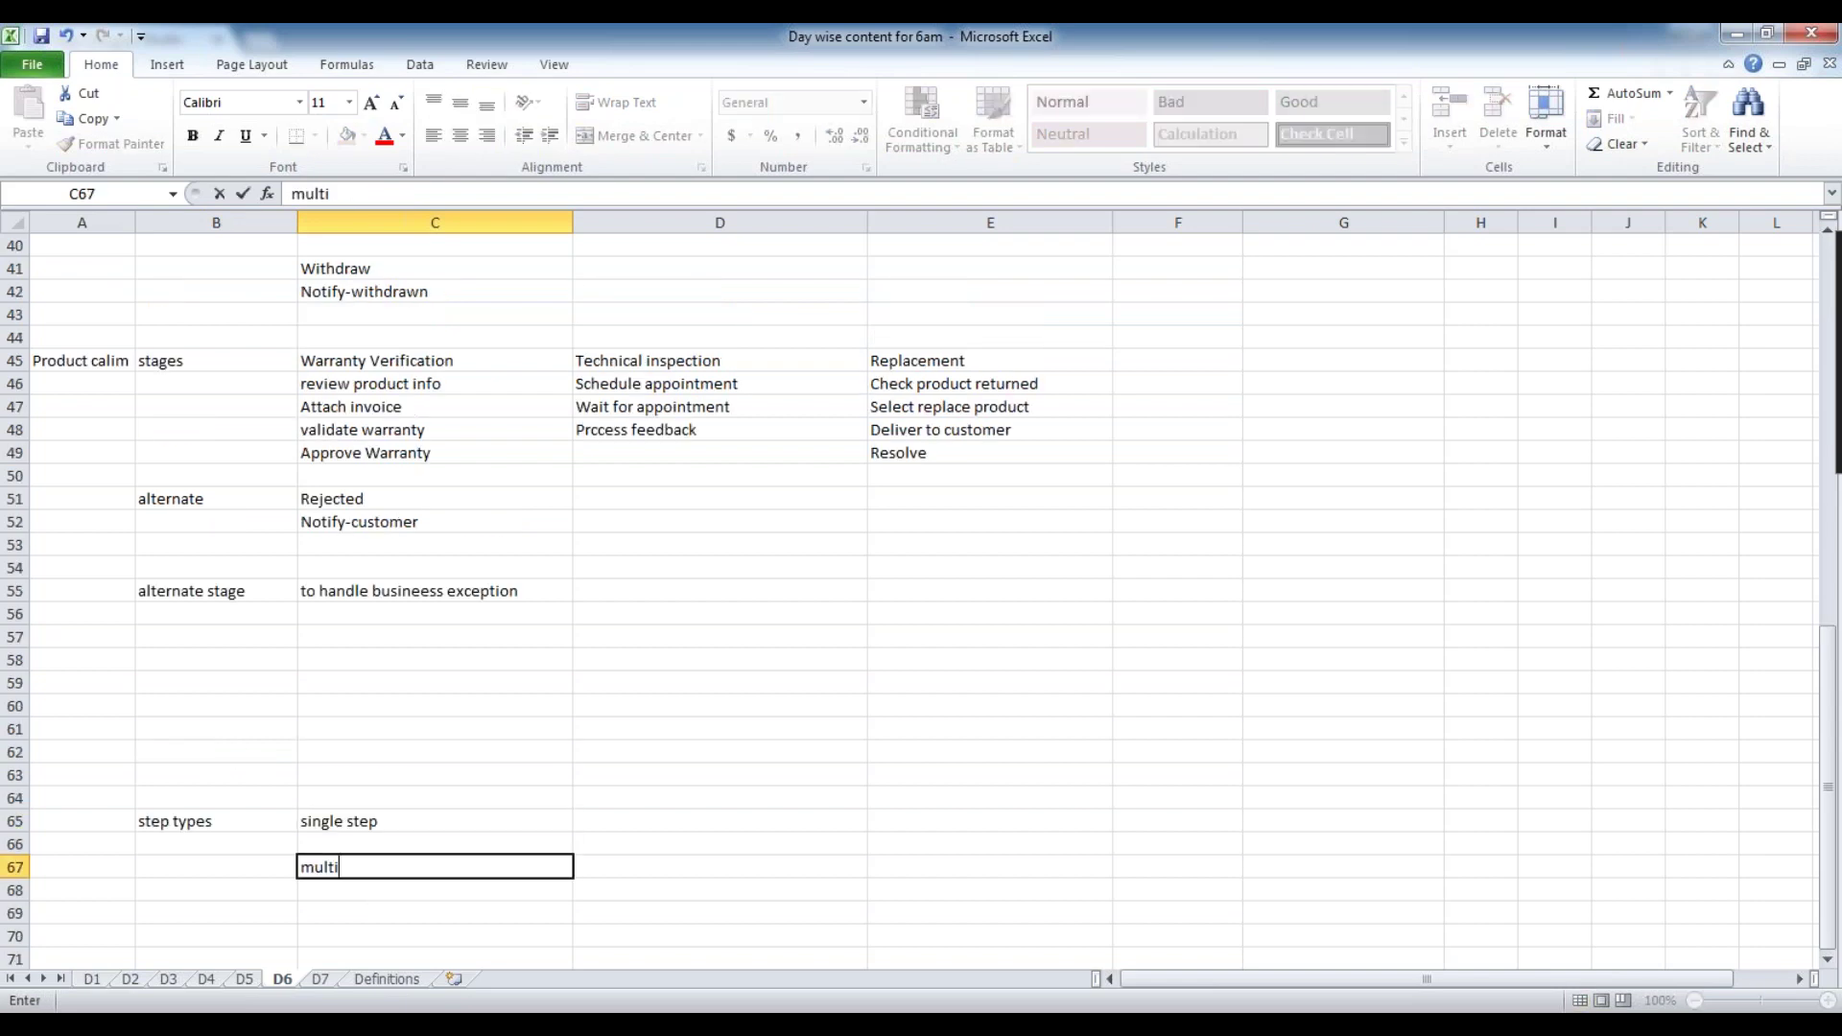
text( step process)
click(370, 892)
text(case)
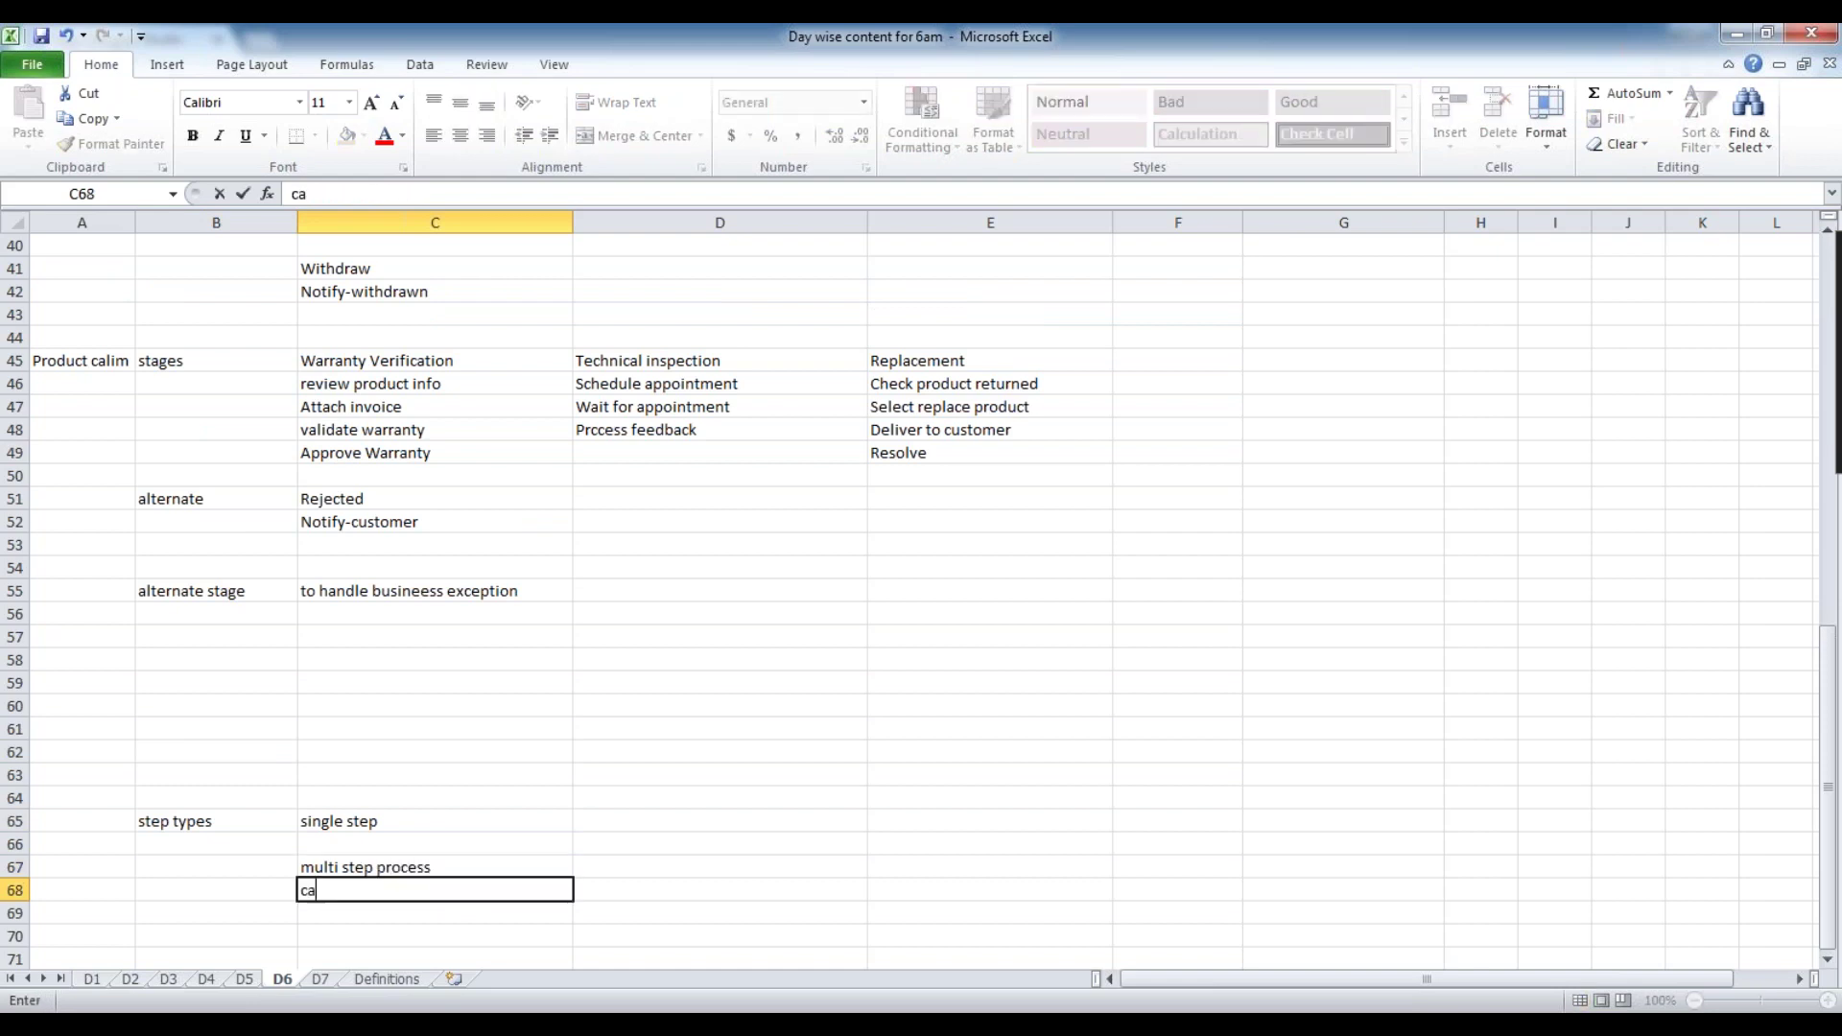
scroll(381, 856, down, 1)
key(BackSpace)
key(BackSpace)
key(BackSpace)
key(BackSpace)
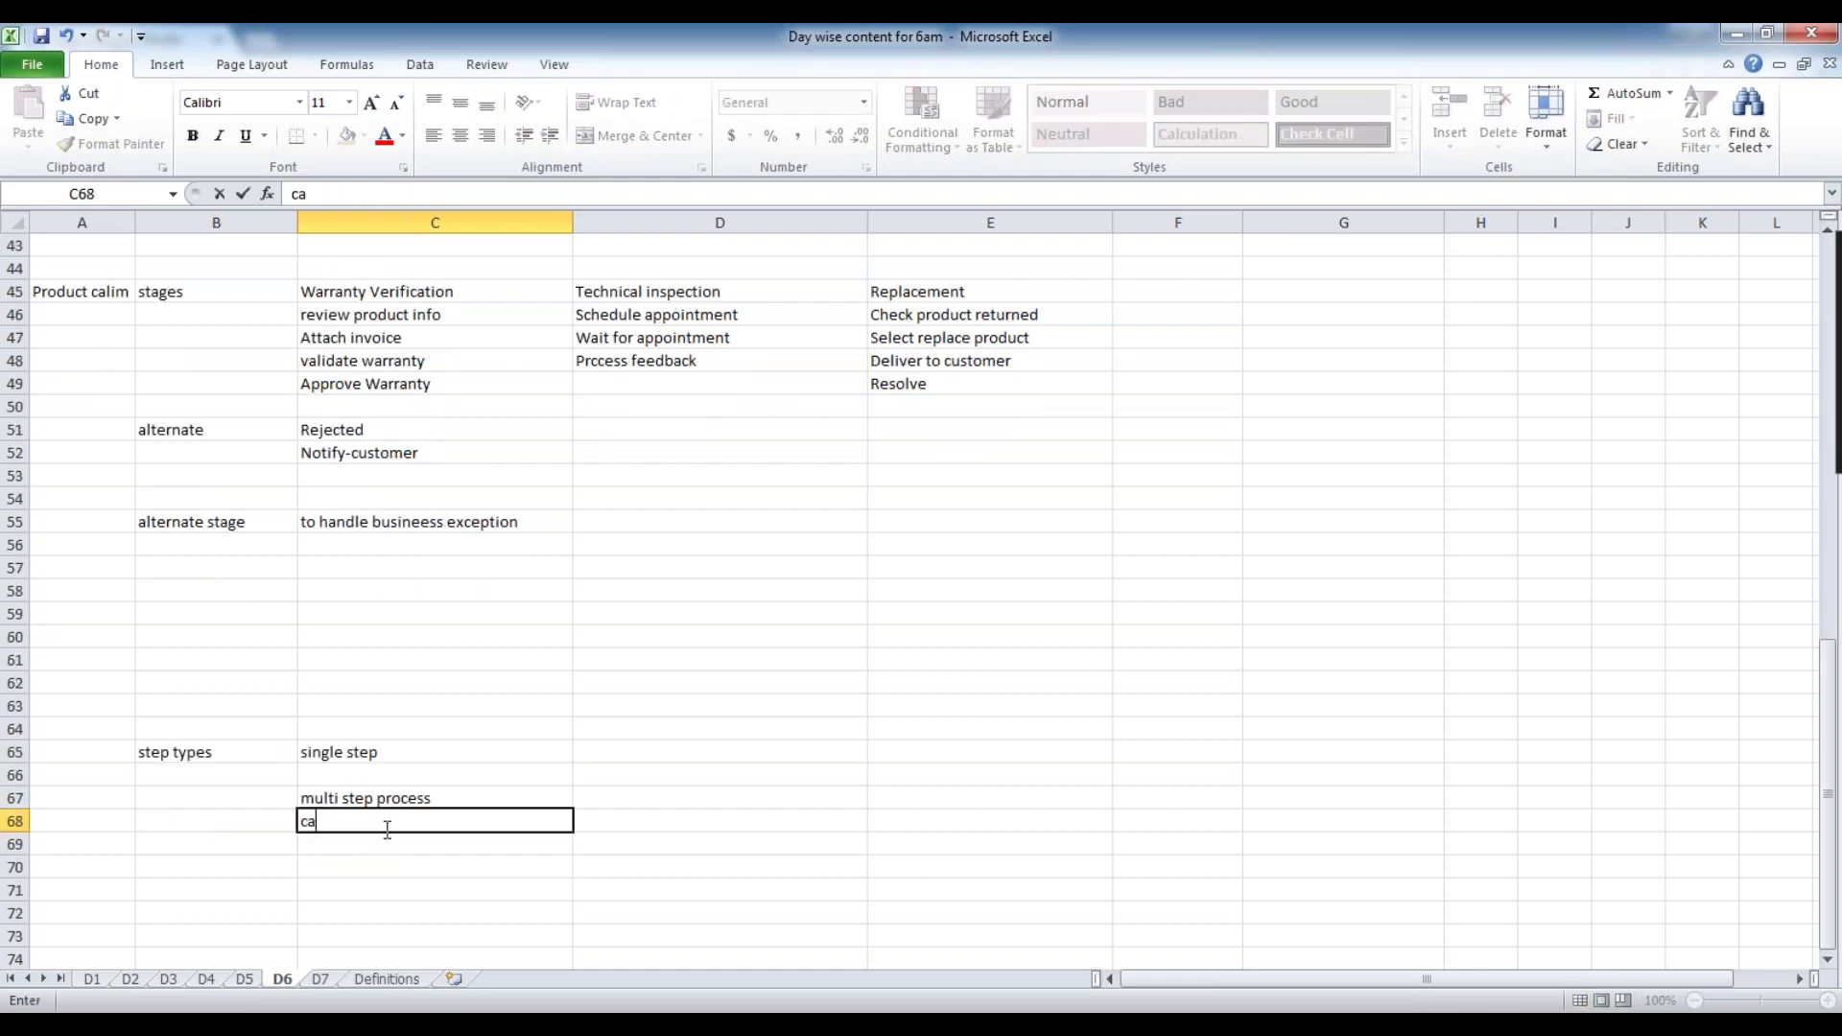
- Extend the step types list with "case" in C70, "attachment" in C72 and "approval" in C75
click(355, 866)
text(case)
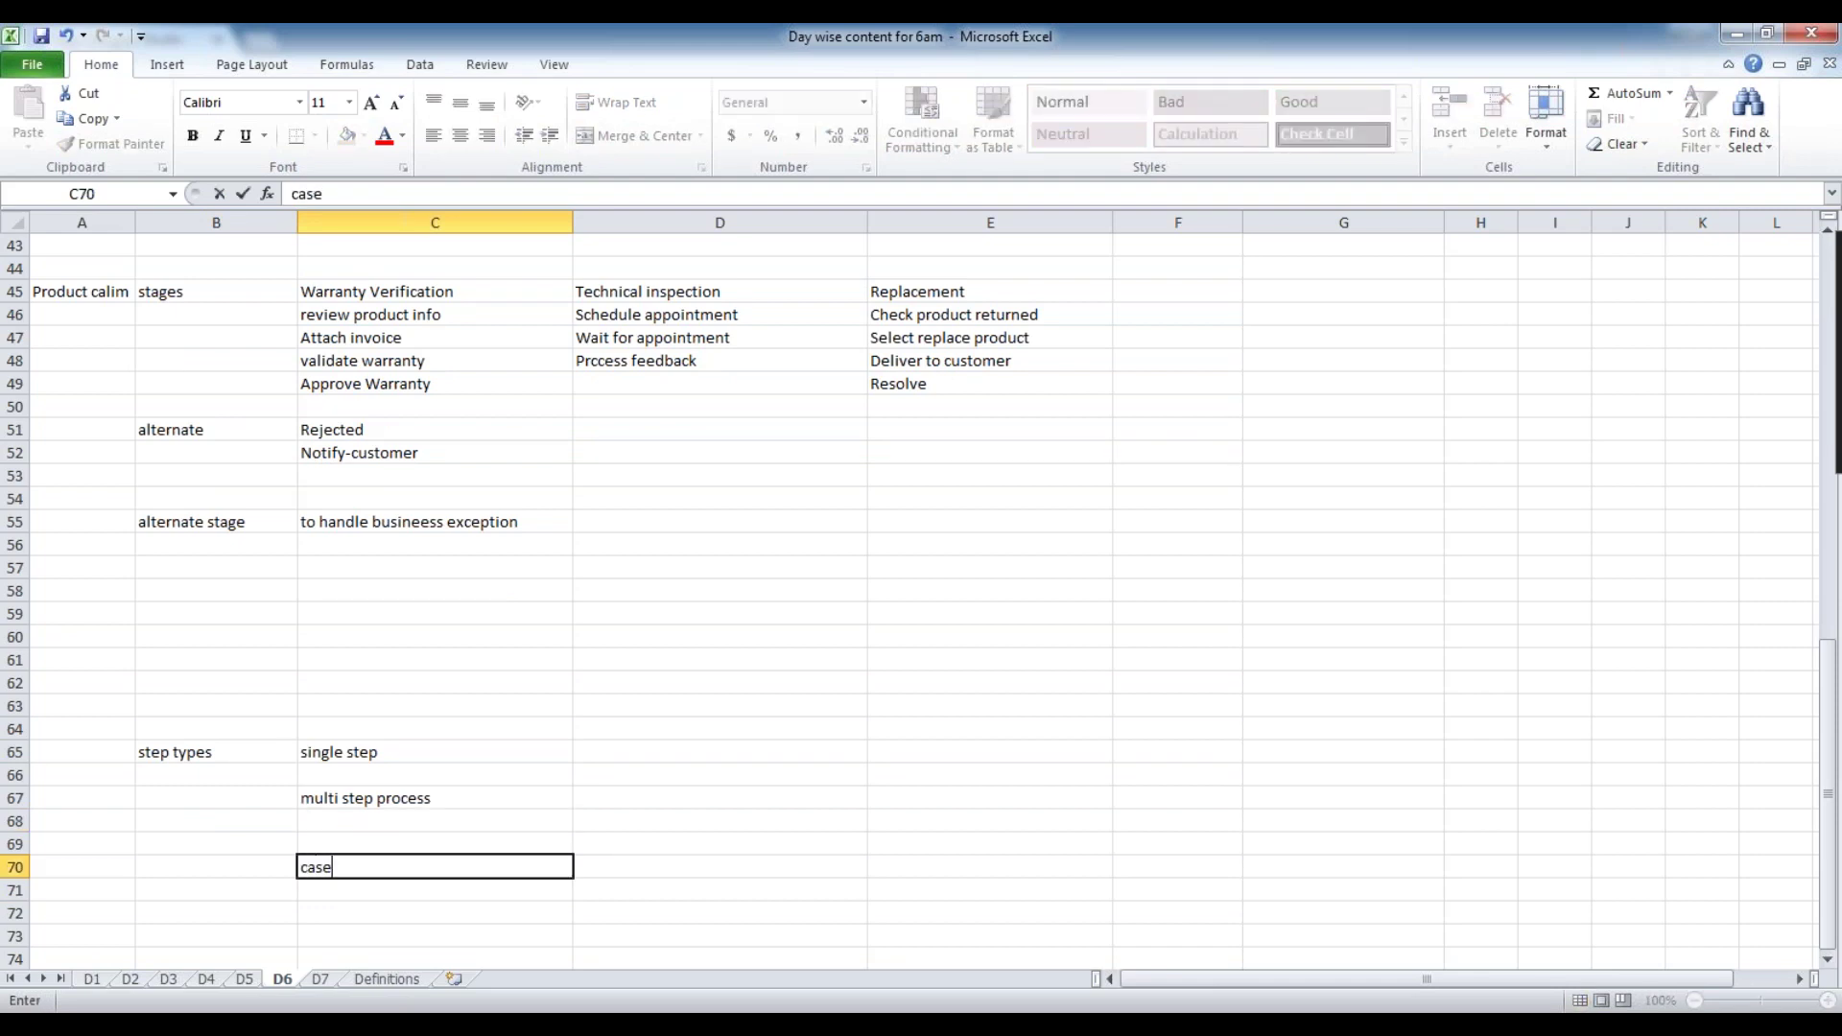
scroll(346, 787, down, 2)
click(344, 784)
text(attachment)
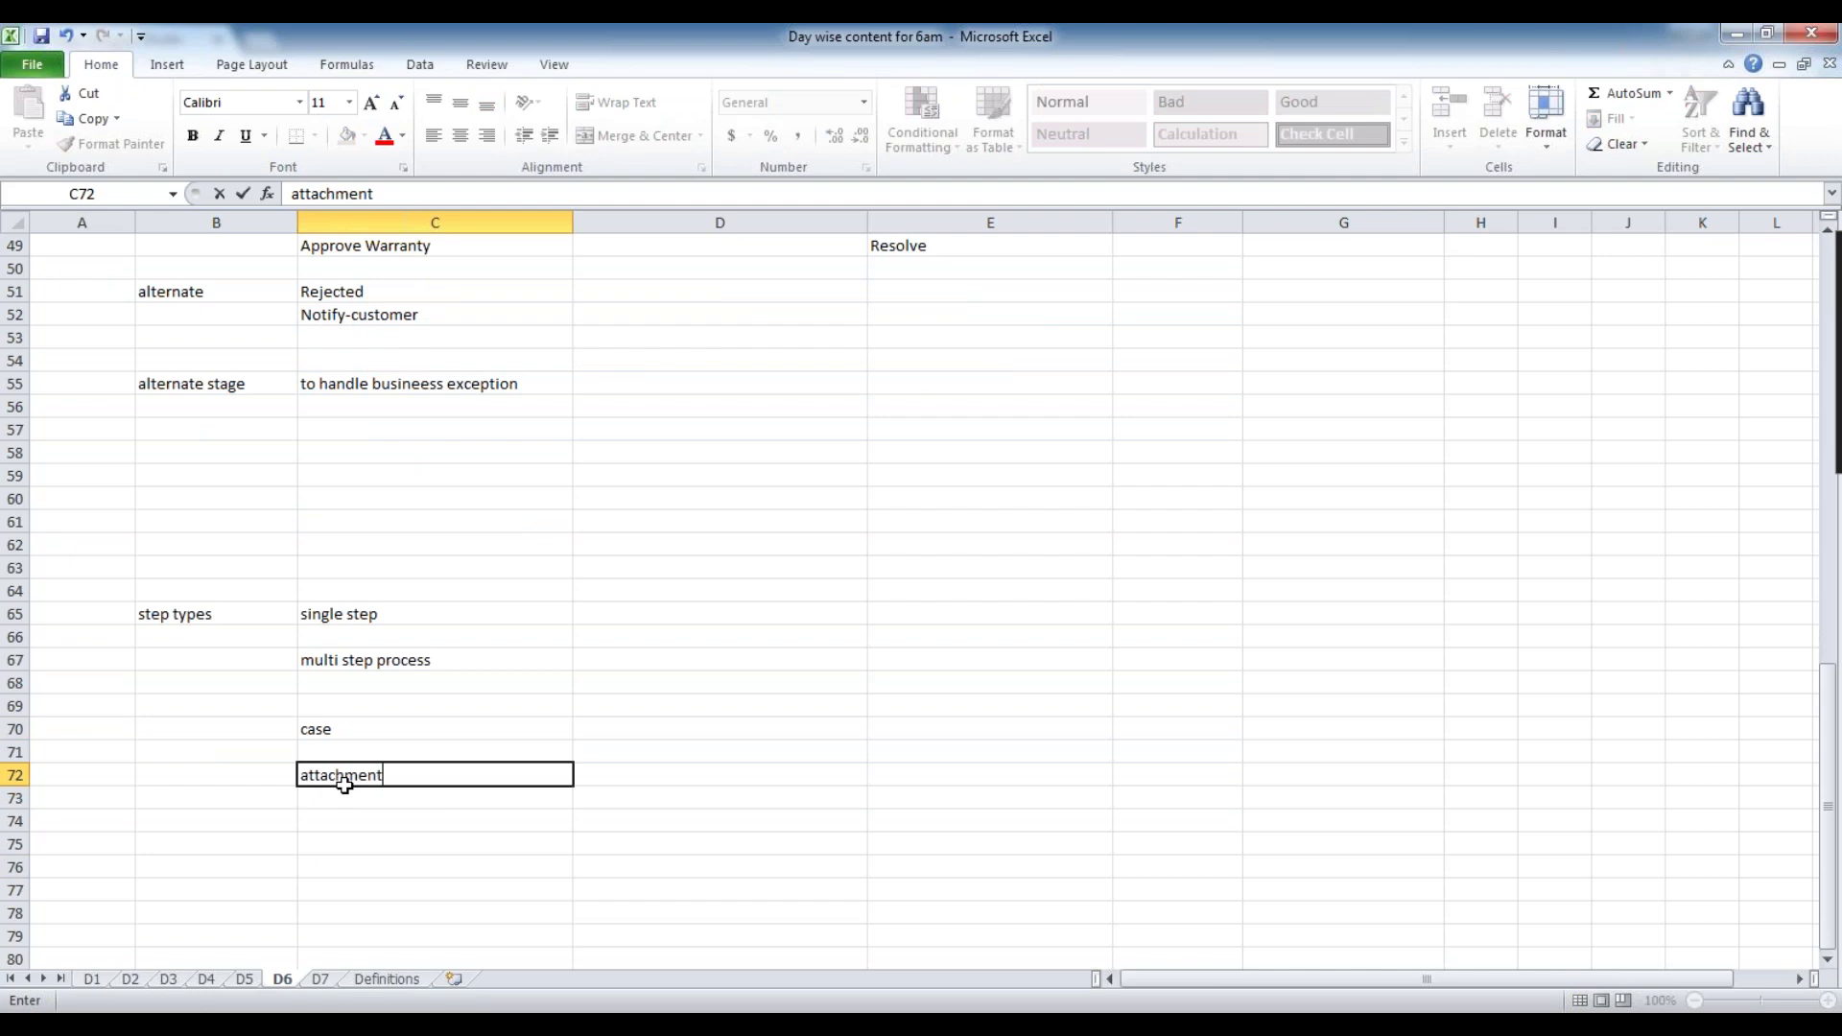
click(342, 842)
text(a)
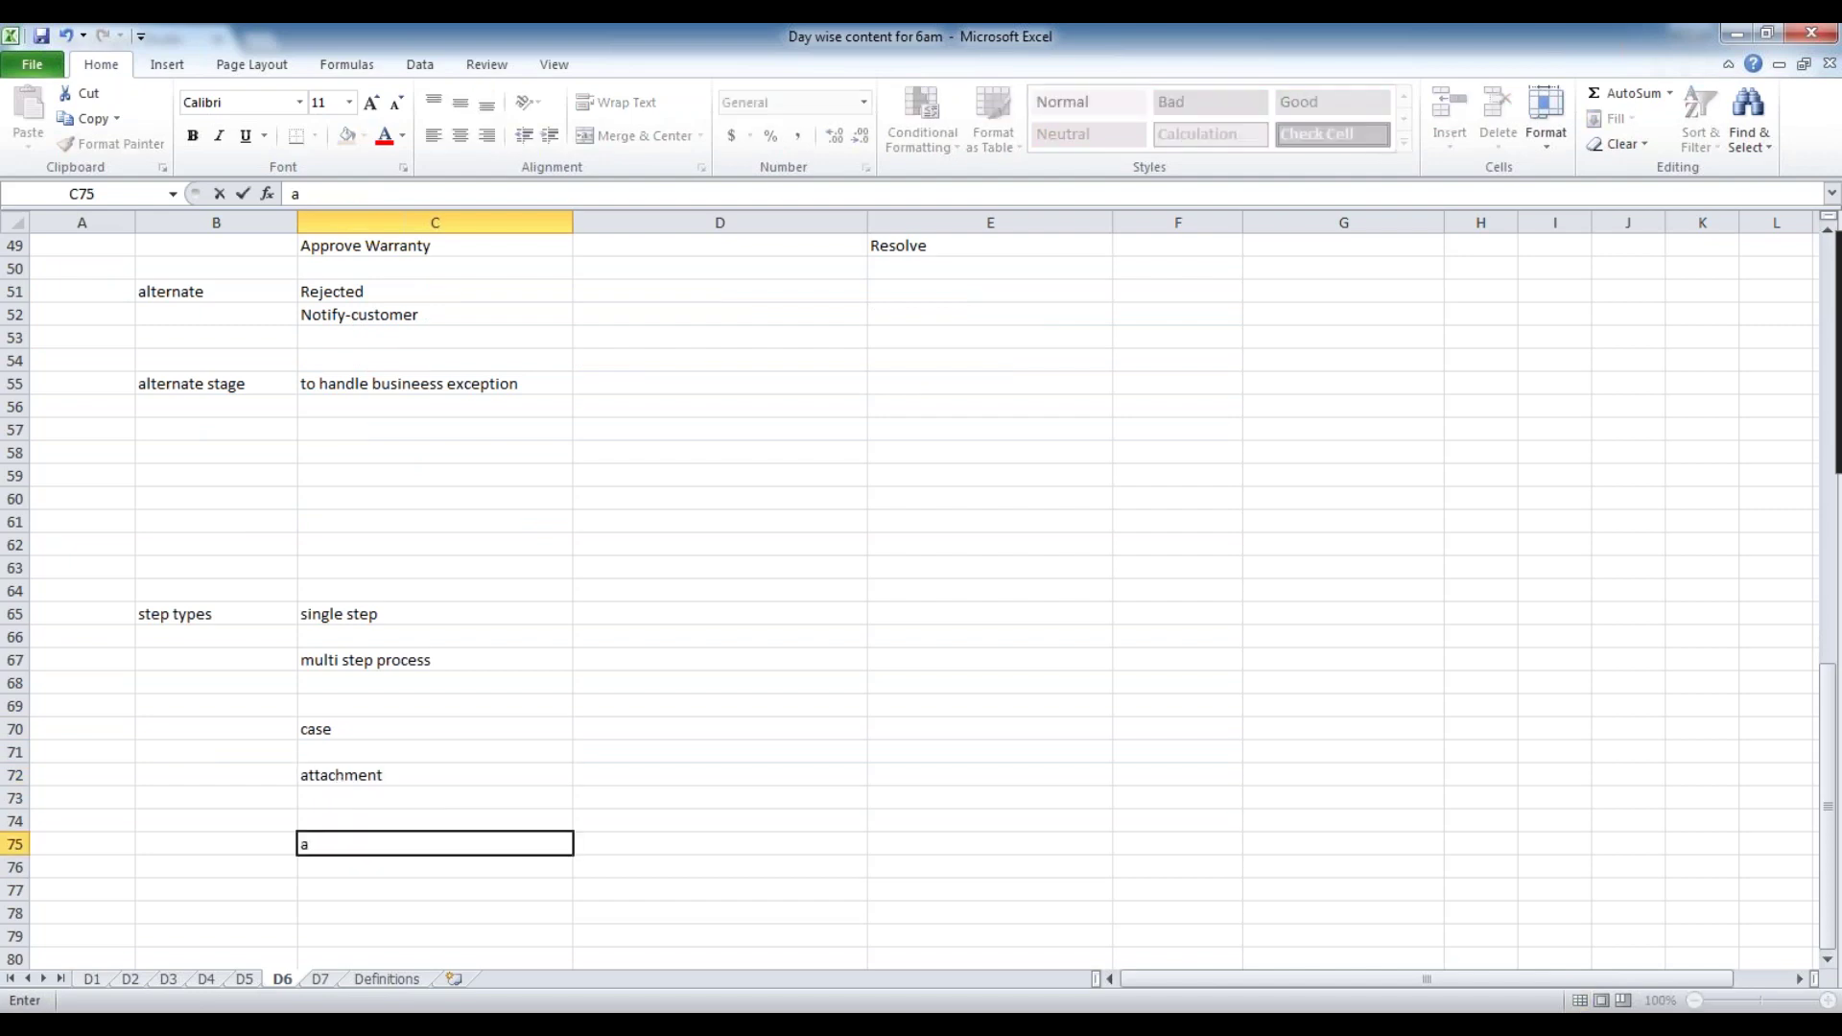
text(pproval)
click(464, 618)
scroll(464, 620, down, 1)
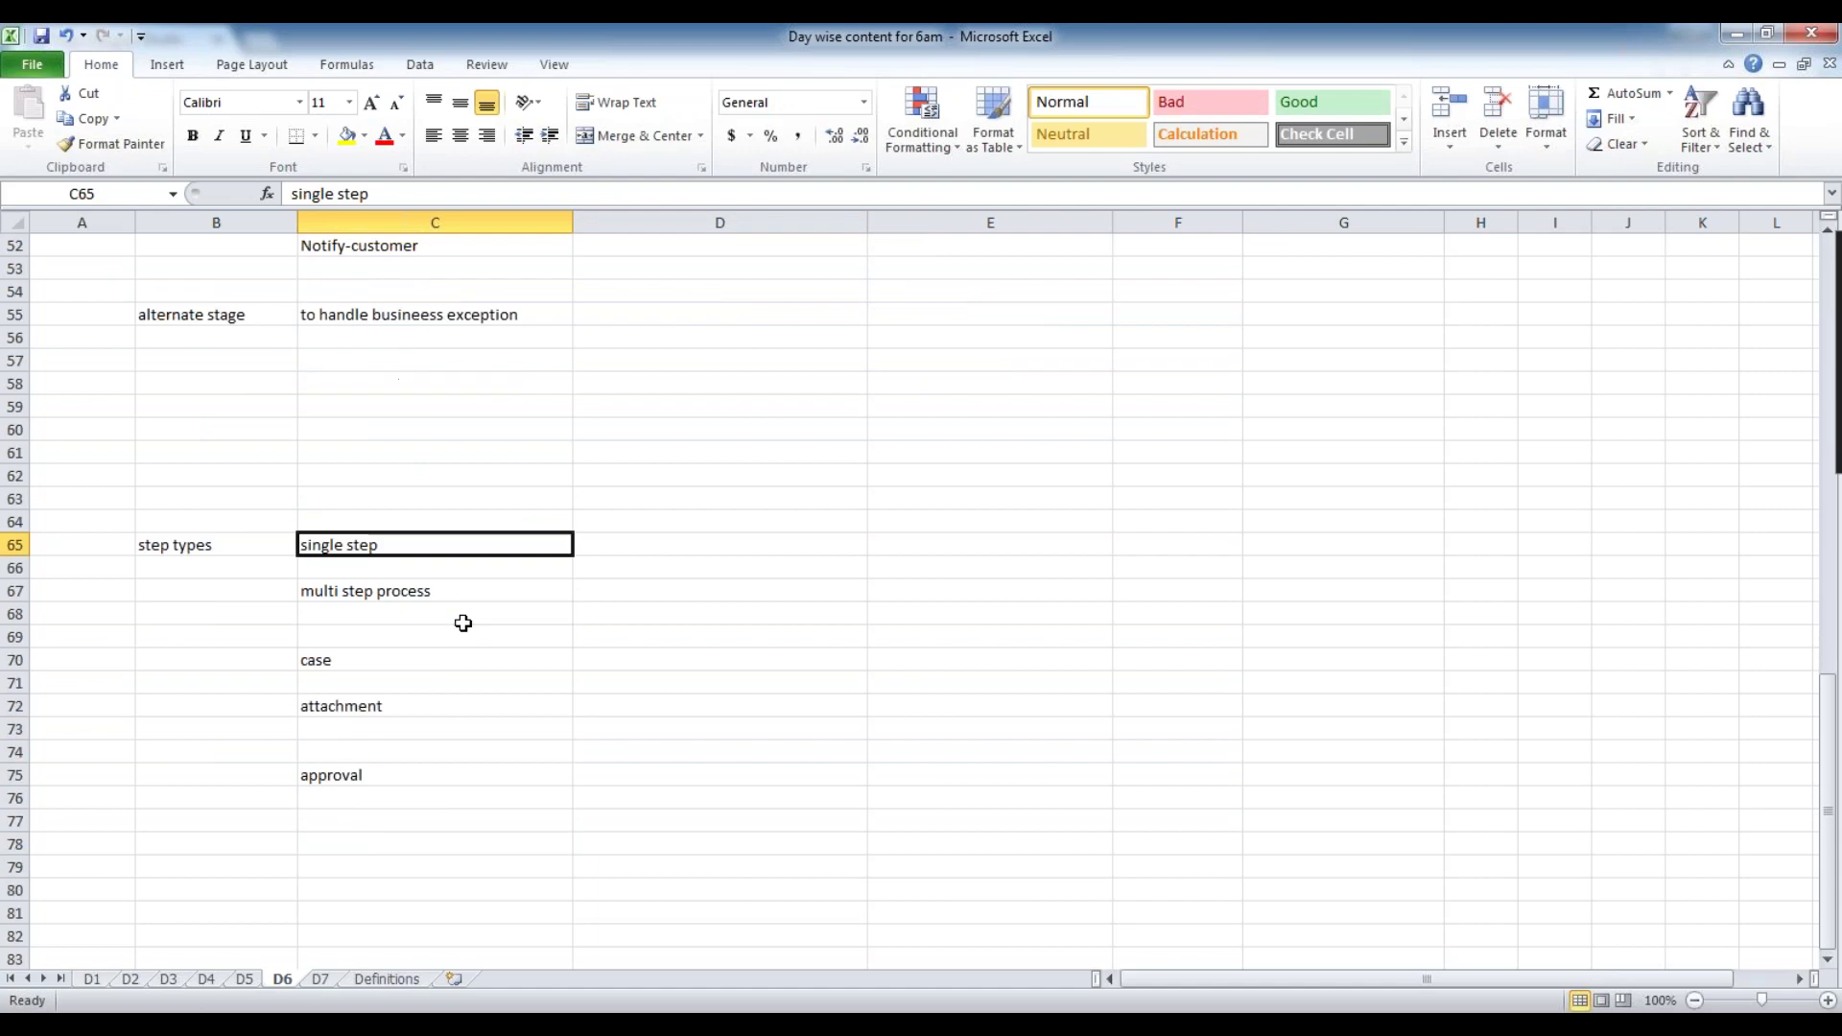
click(431, 606)
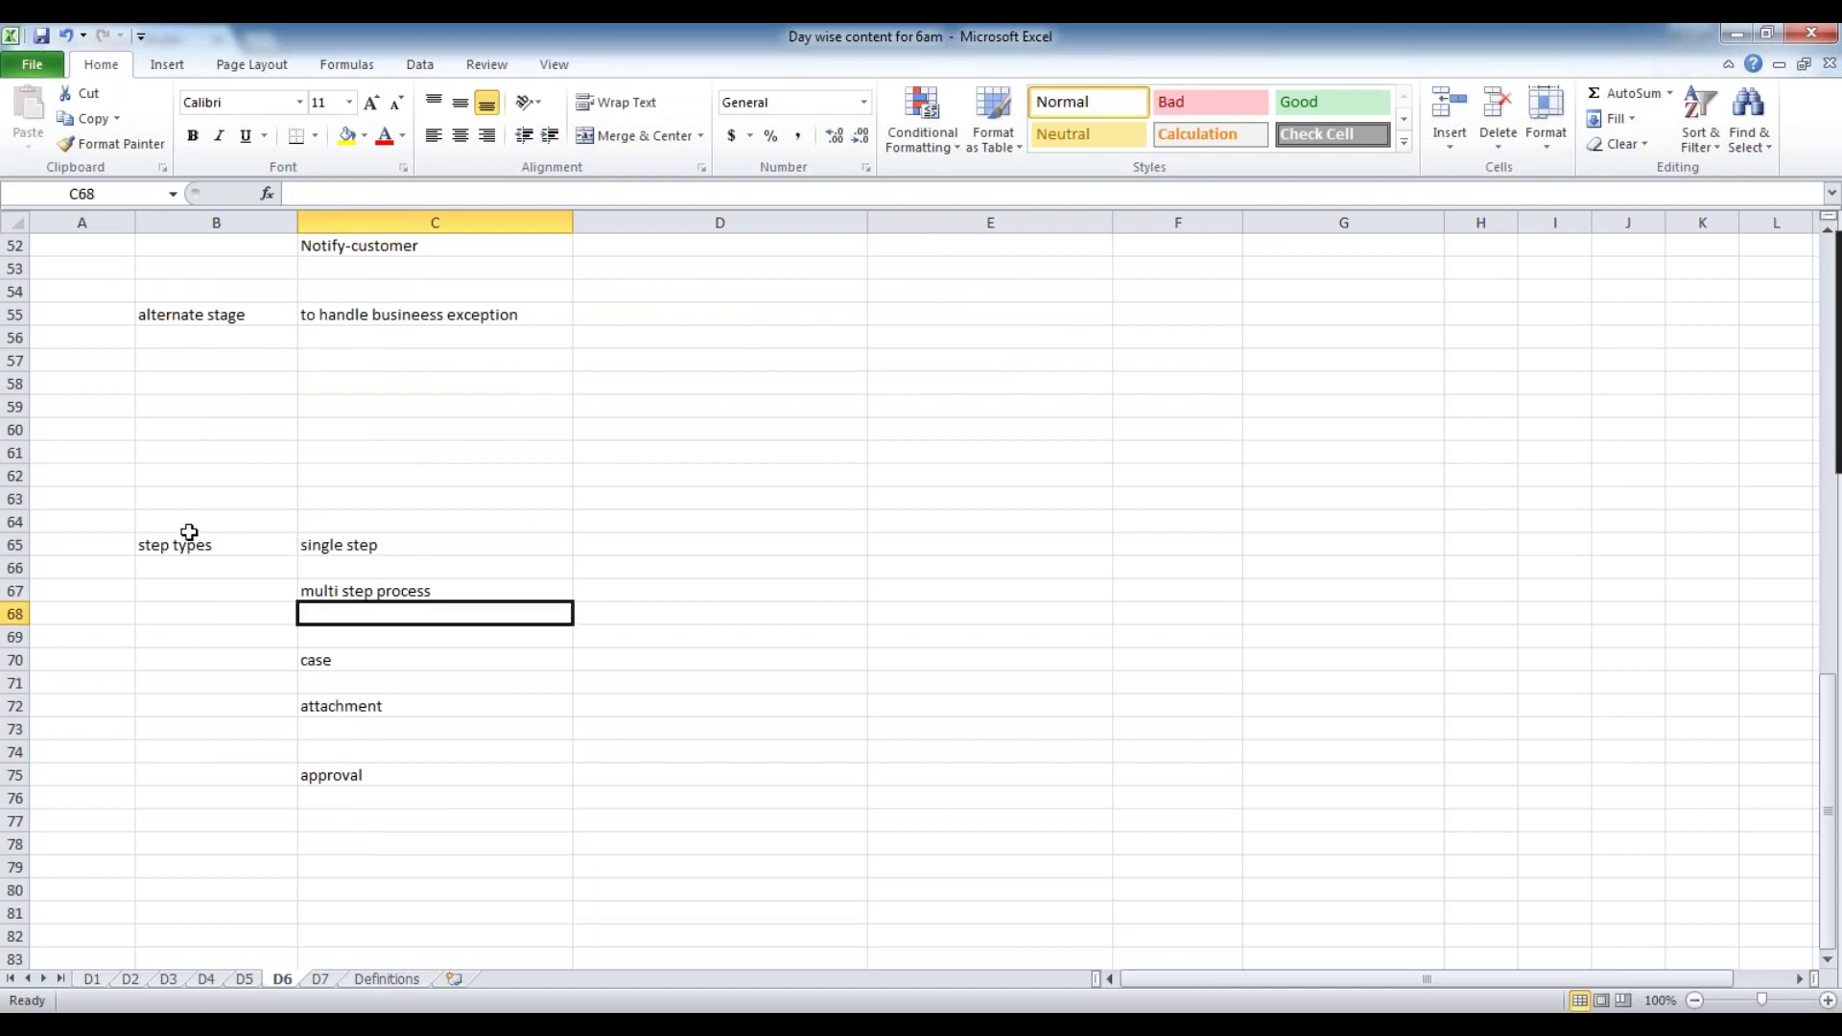
click(415, 561)
click(415, 537)
click(707, 534)
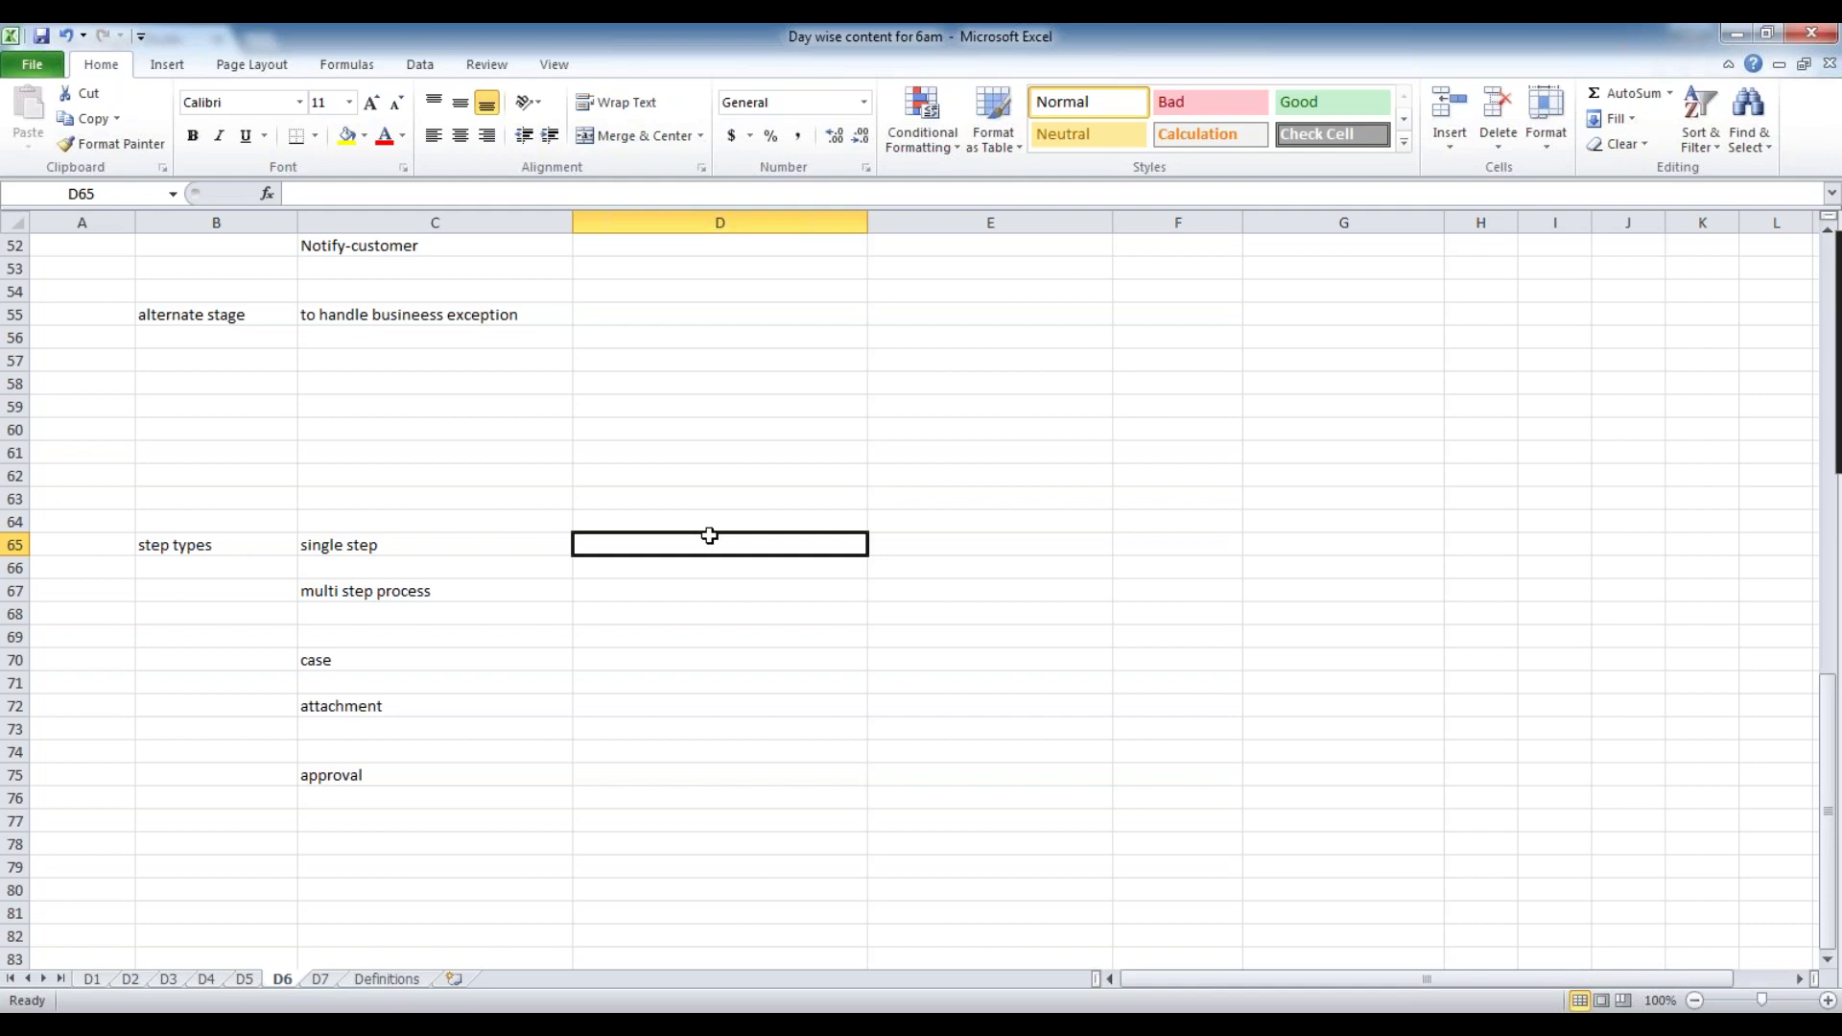
click(565, 539)
click(639, 542)
click(540, 560)
click(534, 538)
click(597, 543)
click(632, 583)
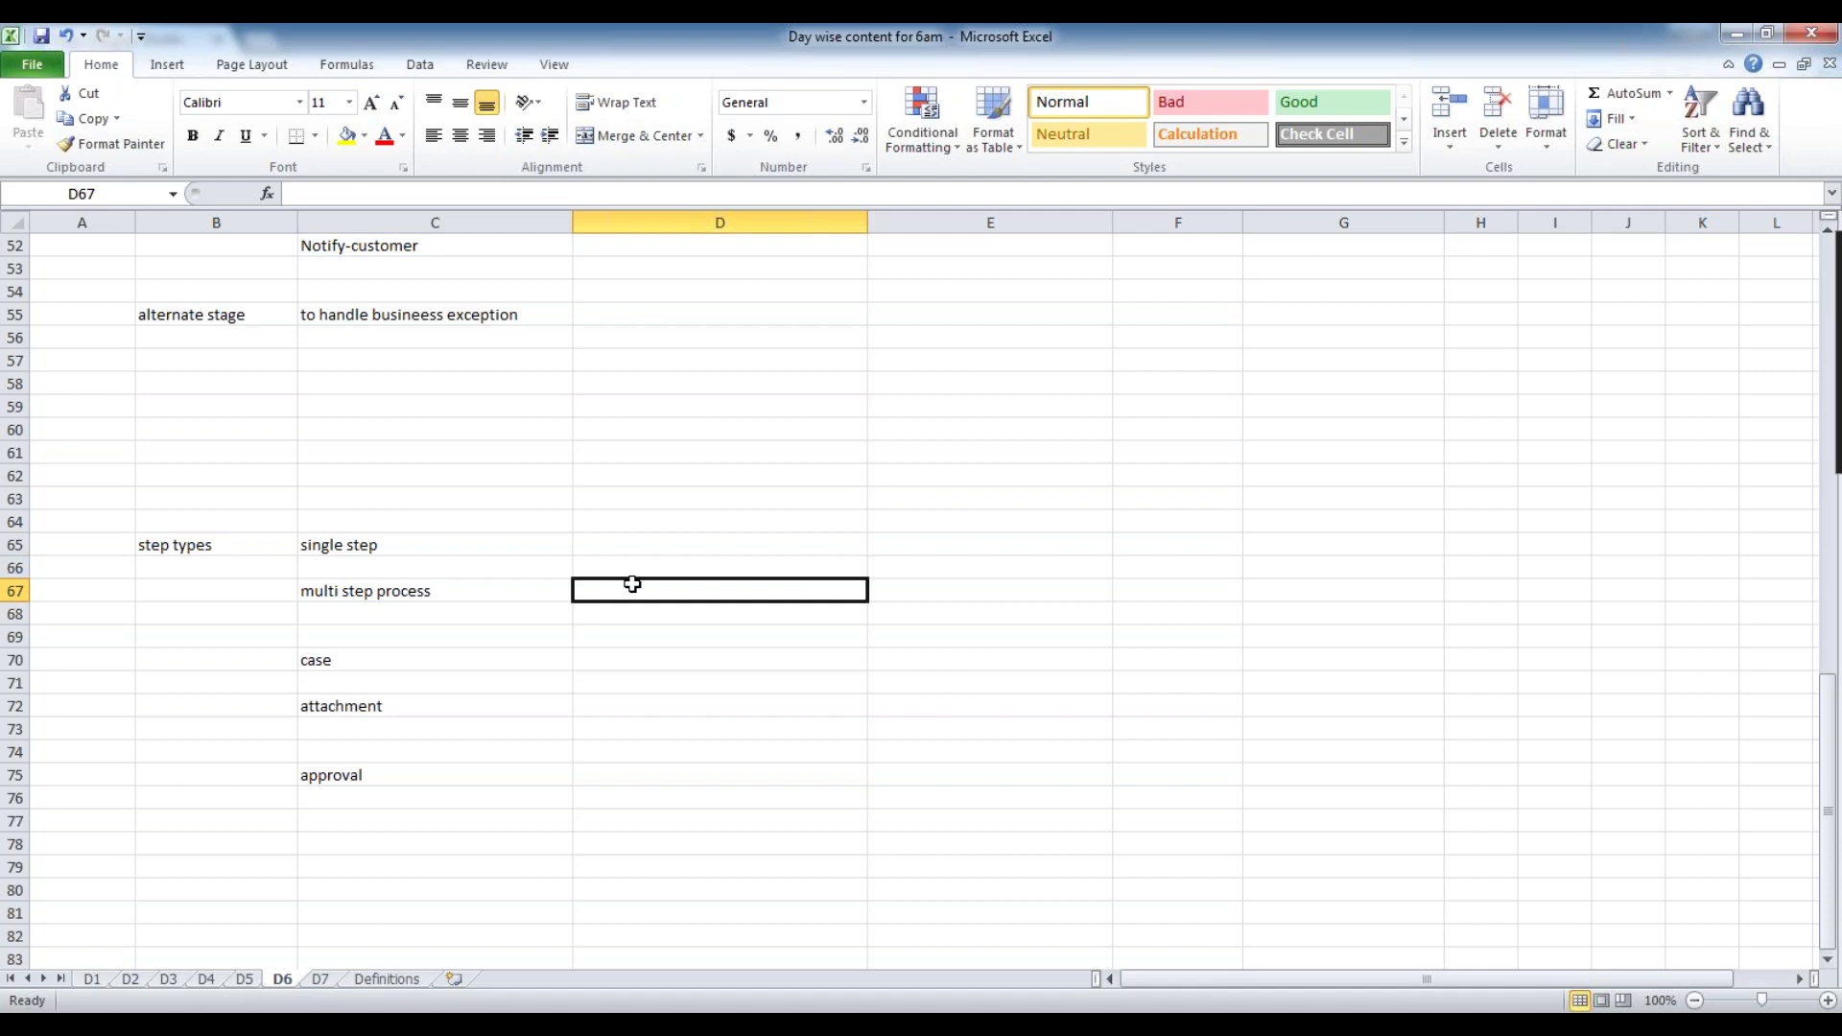
click(634, 663)
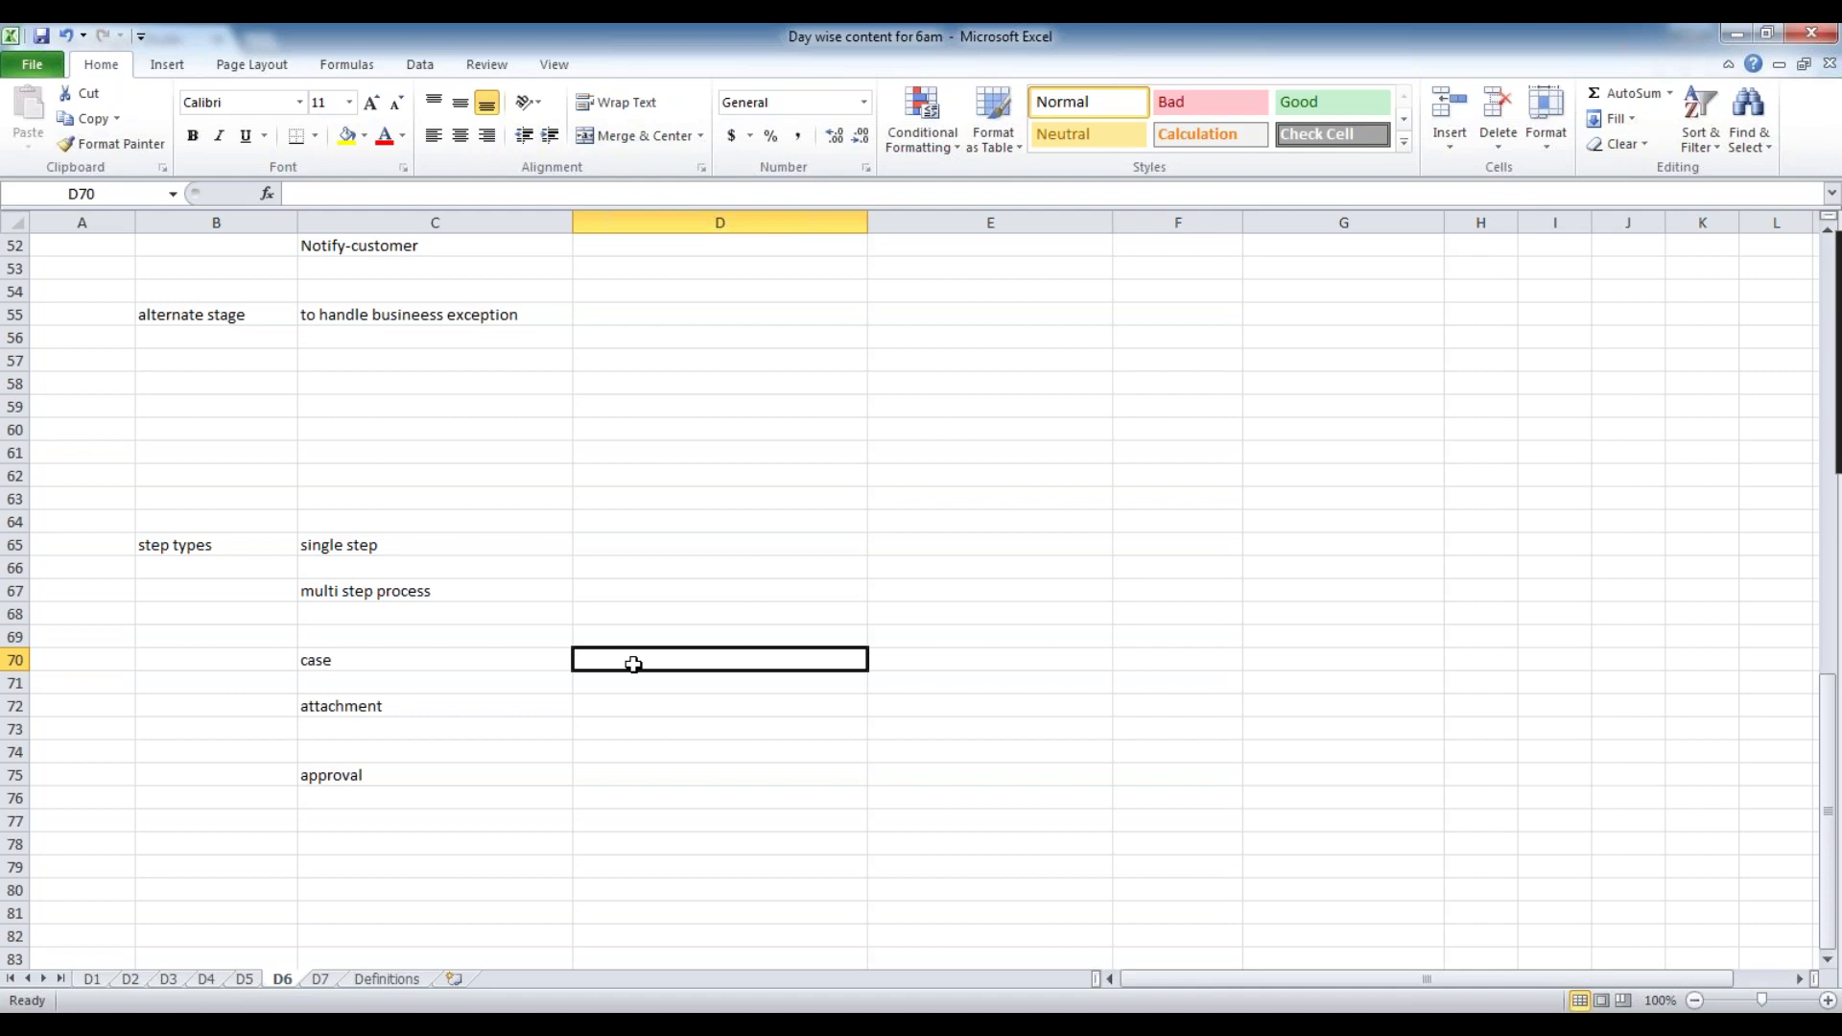
- Describe the first two step types by entering "for single action" in D65 and "for multi action" in D67
click(645, 542)
text(for single action)
click(637, 592)
text(for mu)
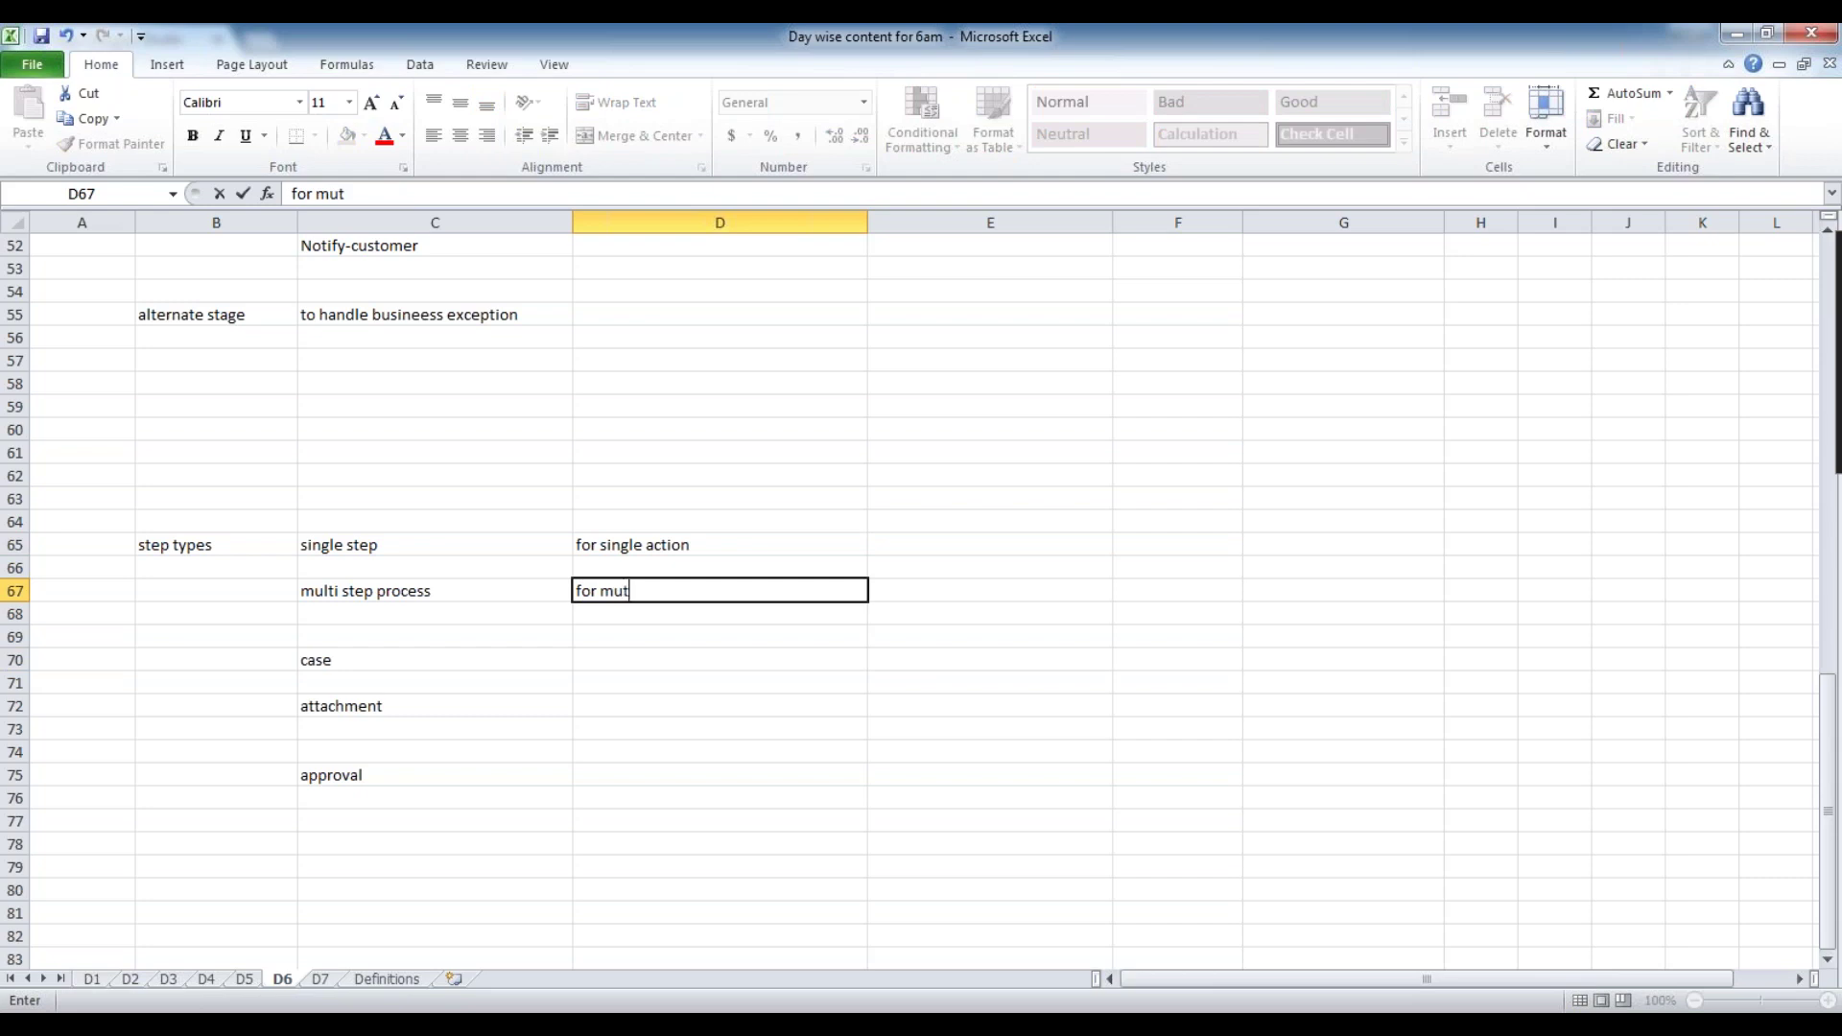
text(lti action)
- Describe the case and attachment step types by entering "for case creation" in D70 and "to attach file to case" in D72
click(608, 660)
text(for case creation)
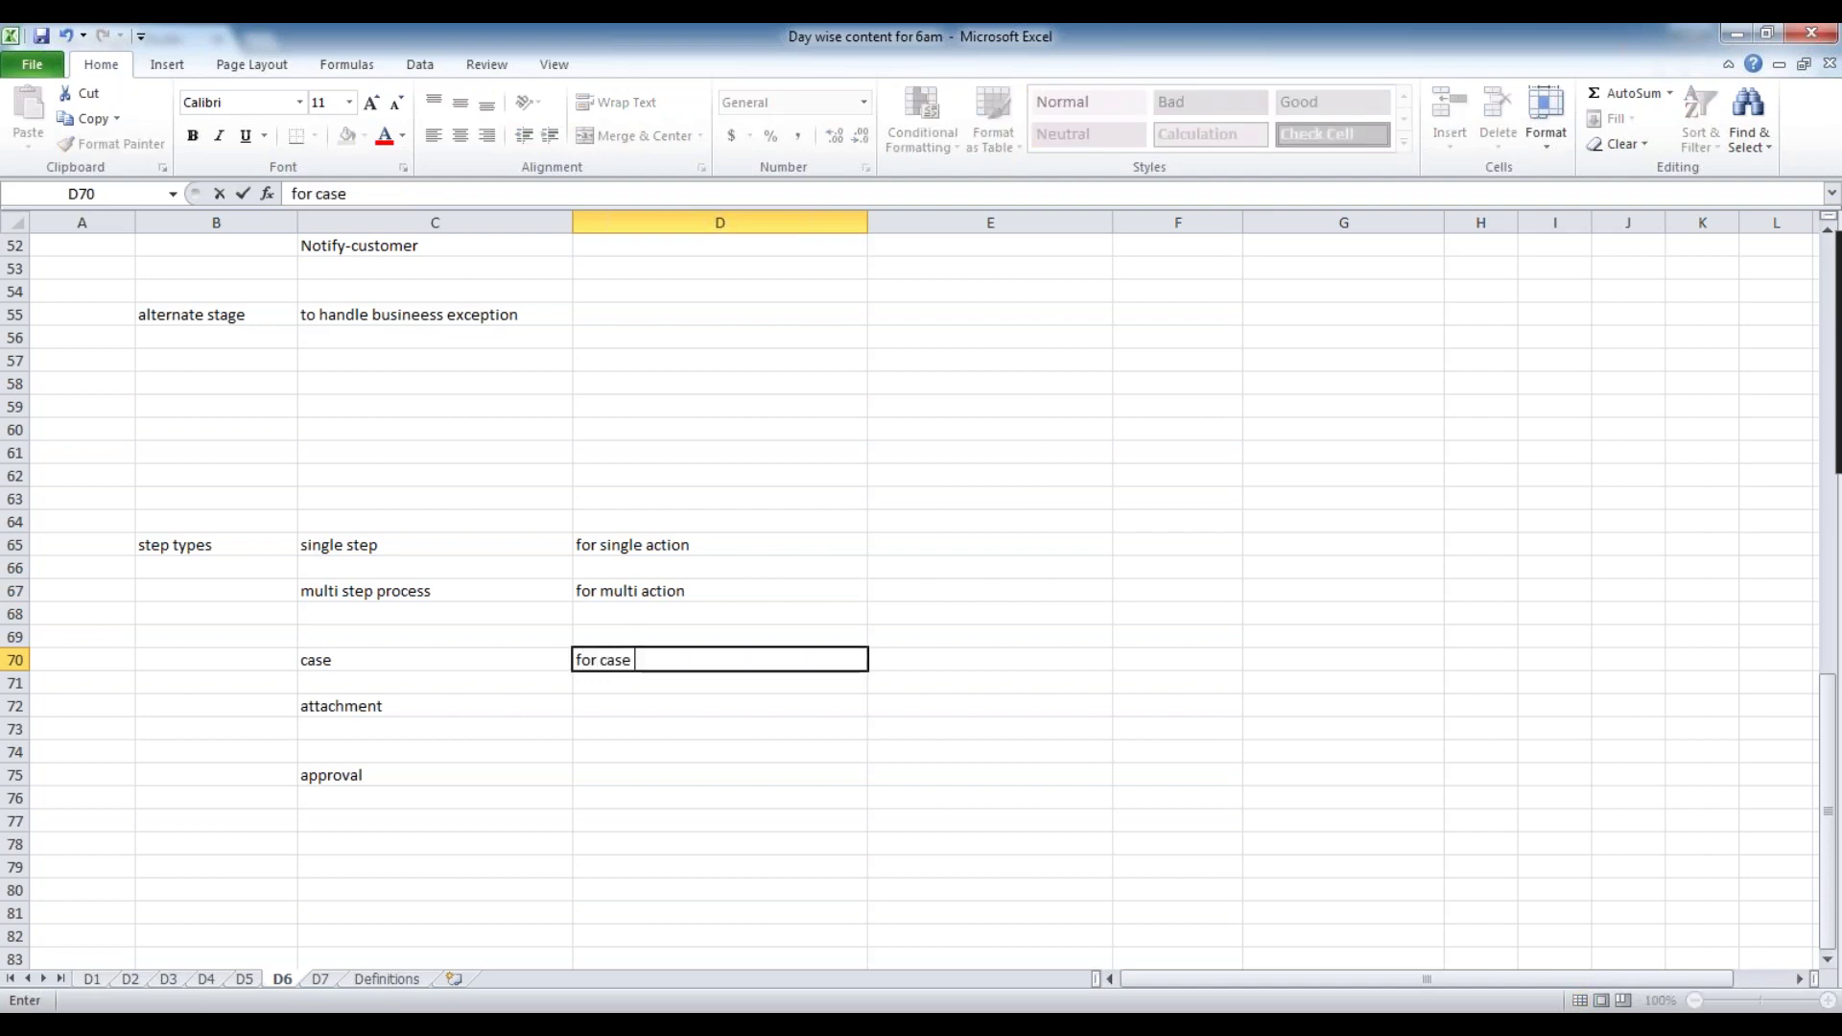
click(610, 713)
text(for atta)
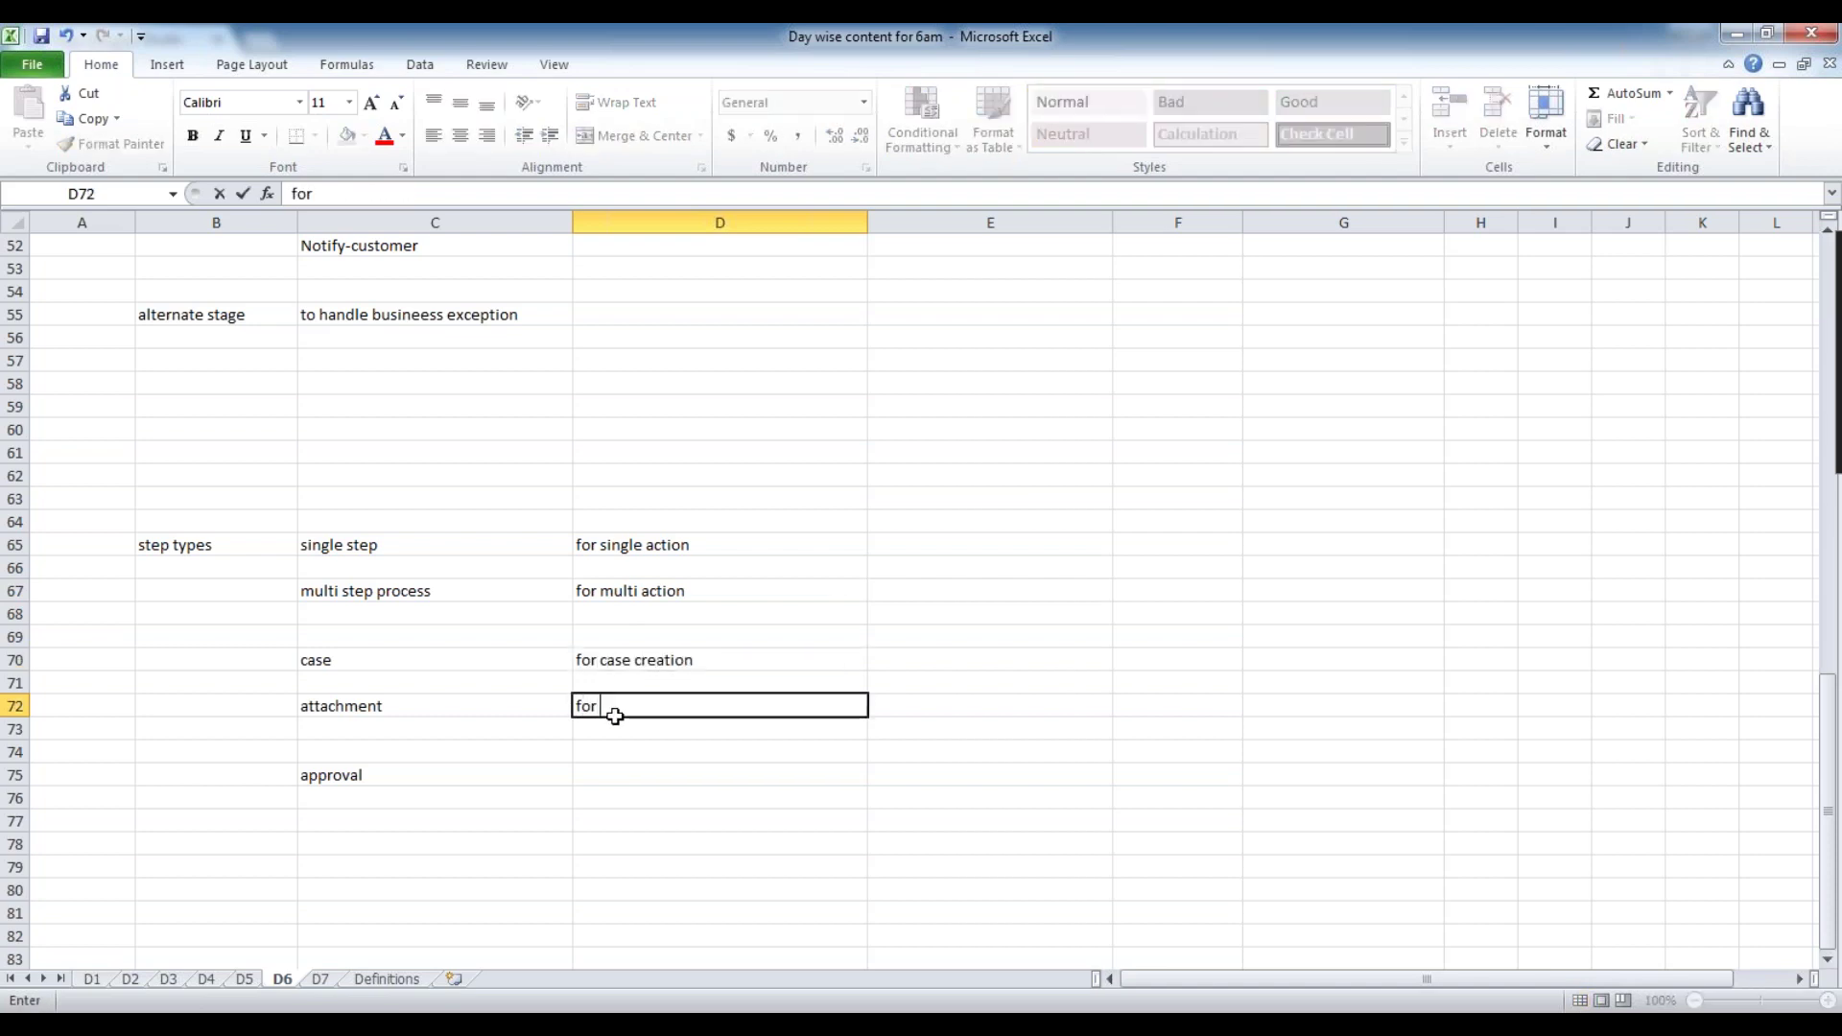
text(mt)
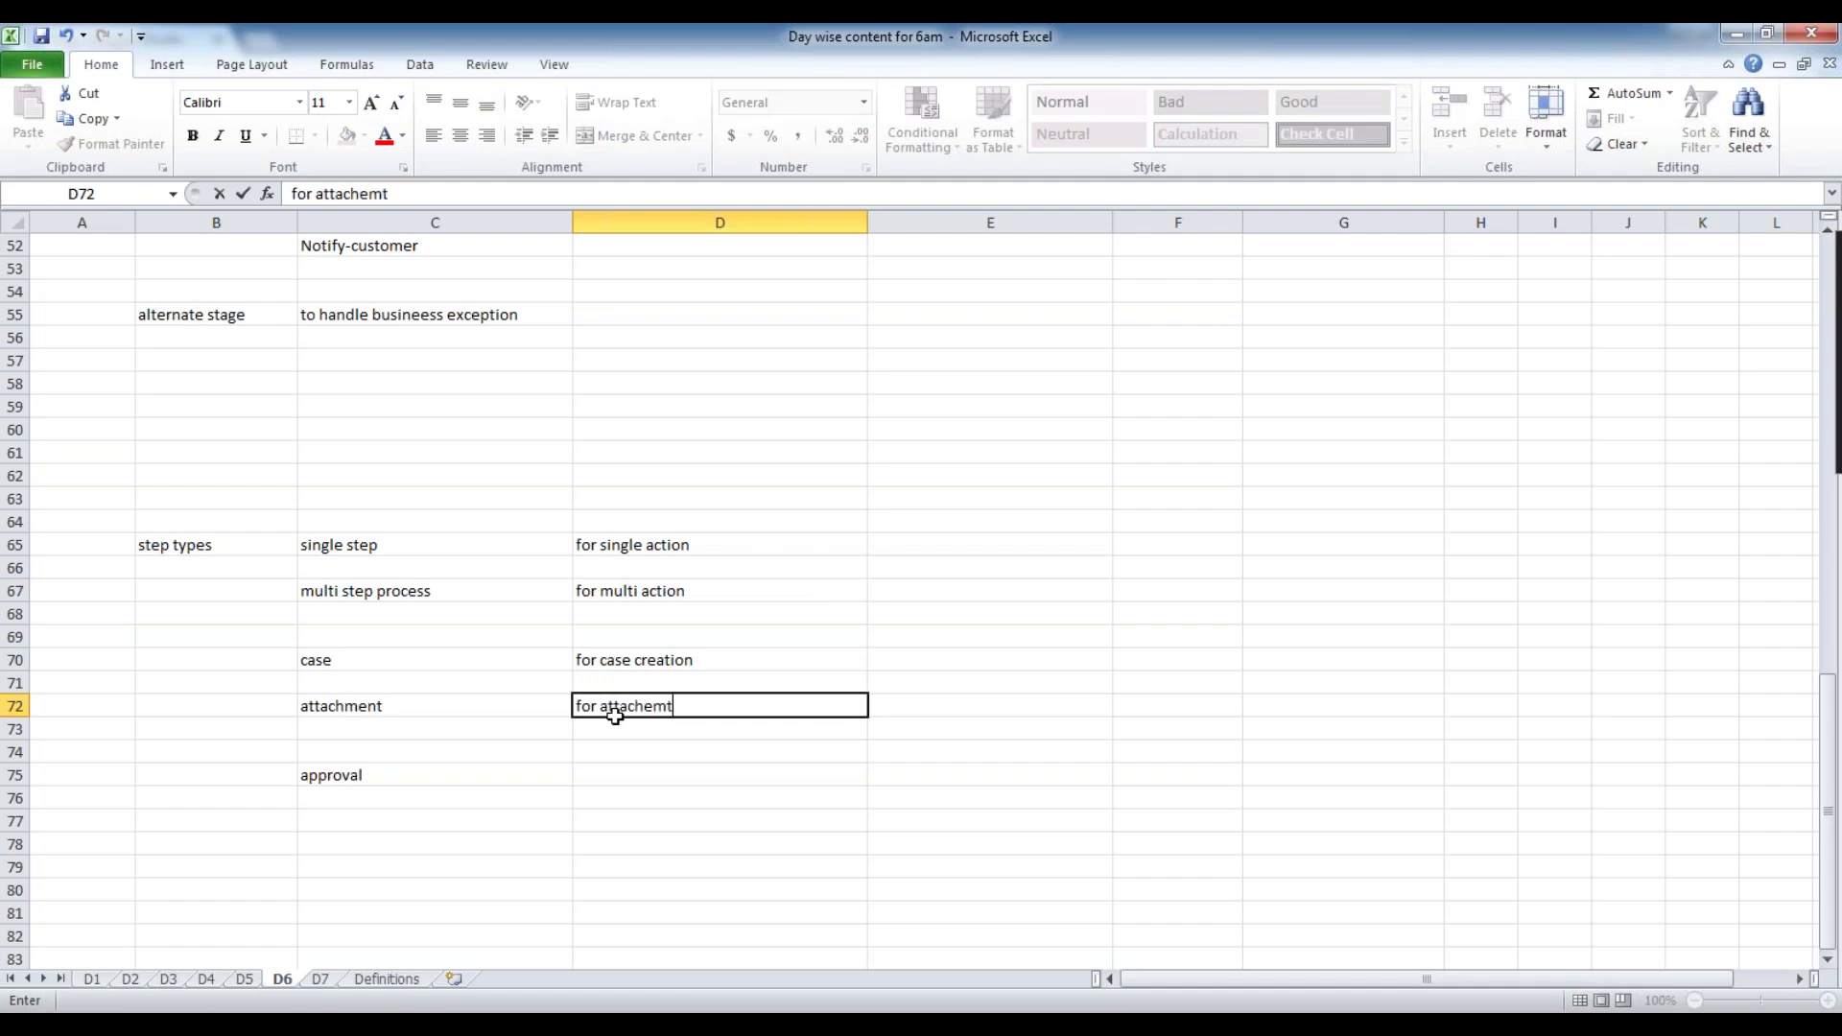
key(BackSpace)
key(BackSpace)
key(BackSpace)
key(BackSpace)
key(BackSpace)
key(BackSpace)
key(BackSpace)
key(BackSpace)
key(BackSpace)
key(BackSpace)
key(BackSpace)
key(BackSpace)
key(BackSpace)
text(to attach to case)
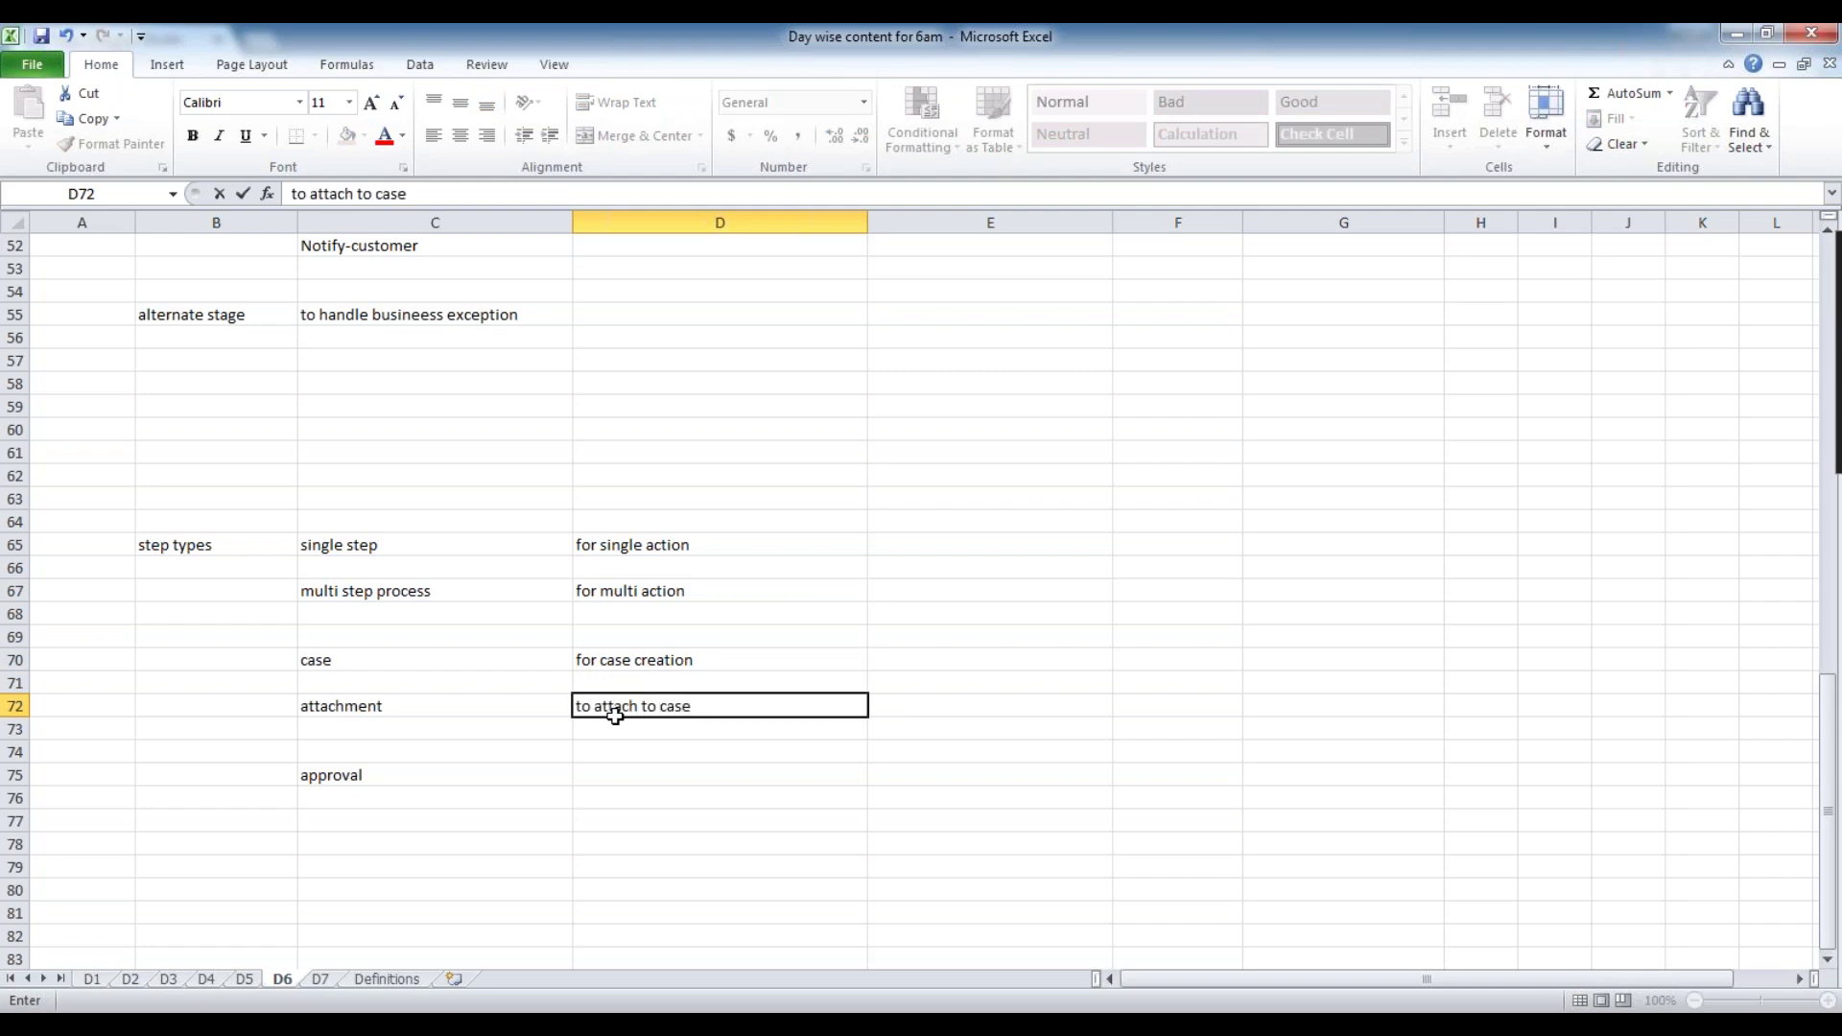
click(641, 715)
text(file)
- Describe the approval step type by entering "to configure approval process" in D75
click(629, 777)
text(get)
key(BackSpace)
key(BackSpace)
key(BackSpace)
text(to hi)
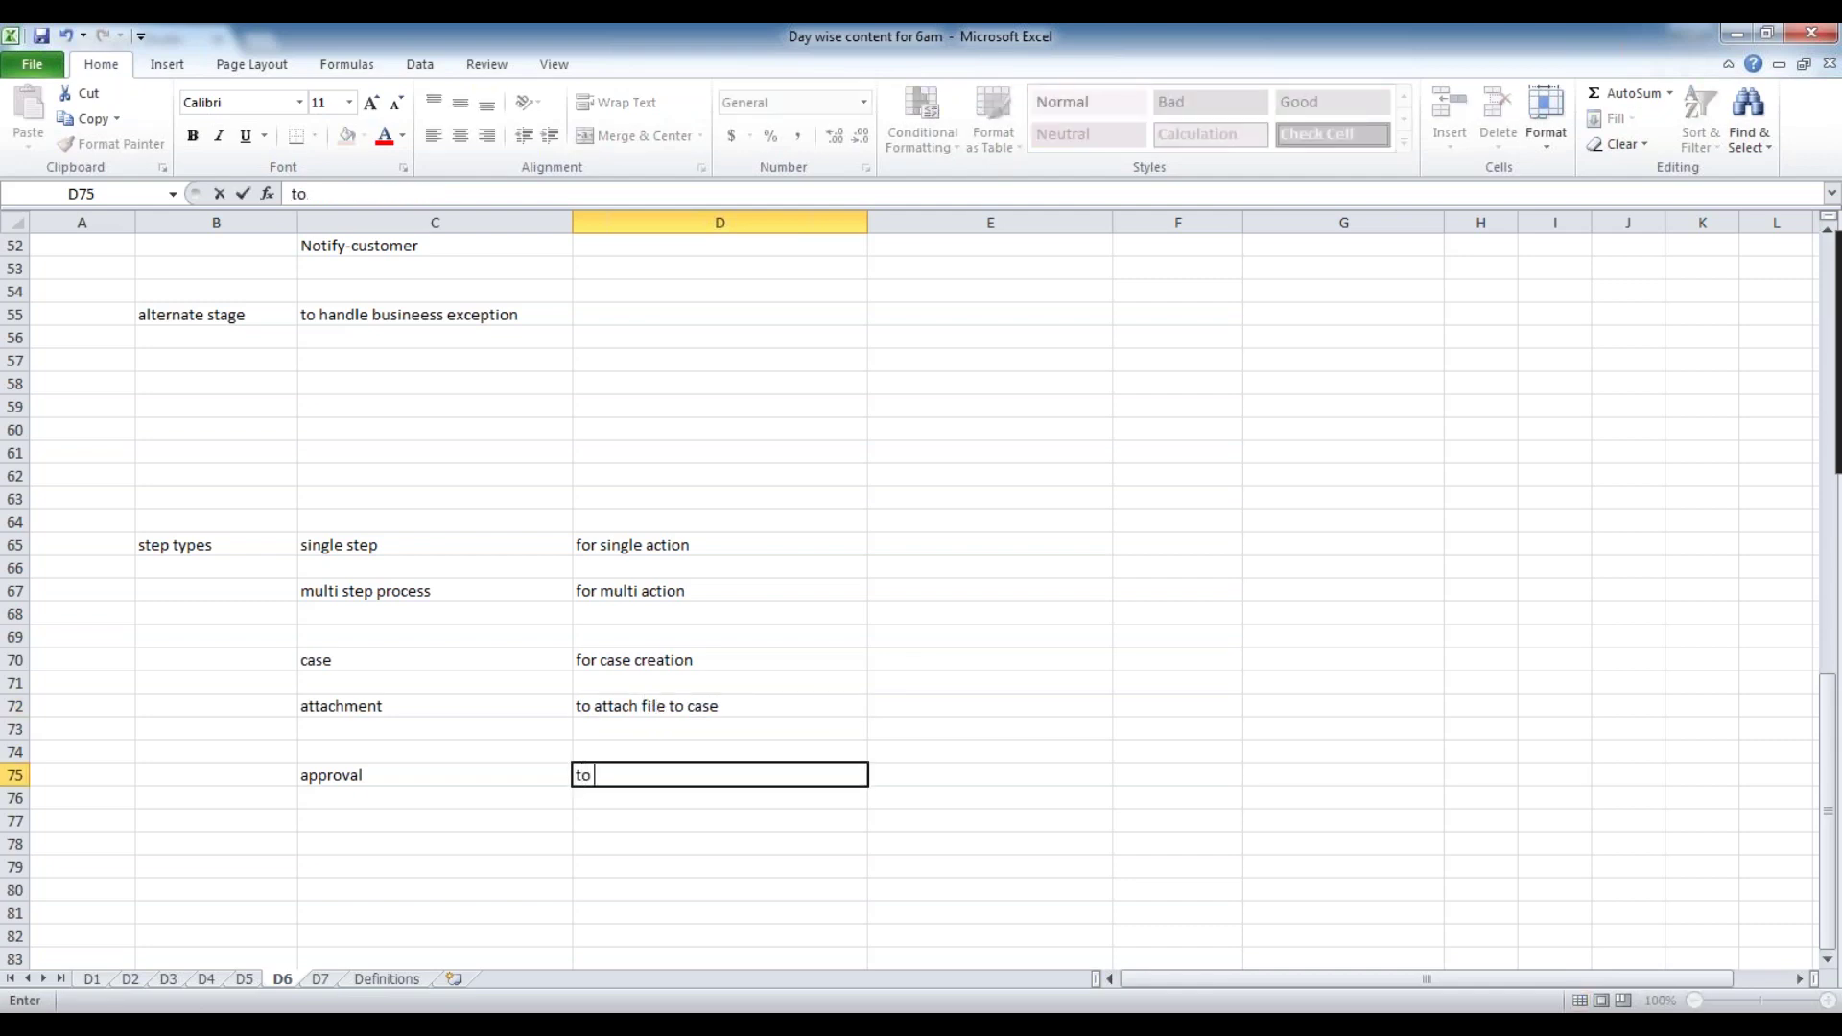
key(BackSpace)
key(BackSpace)
text(configure ap)
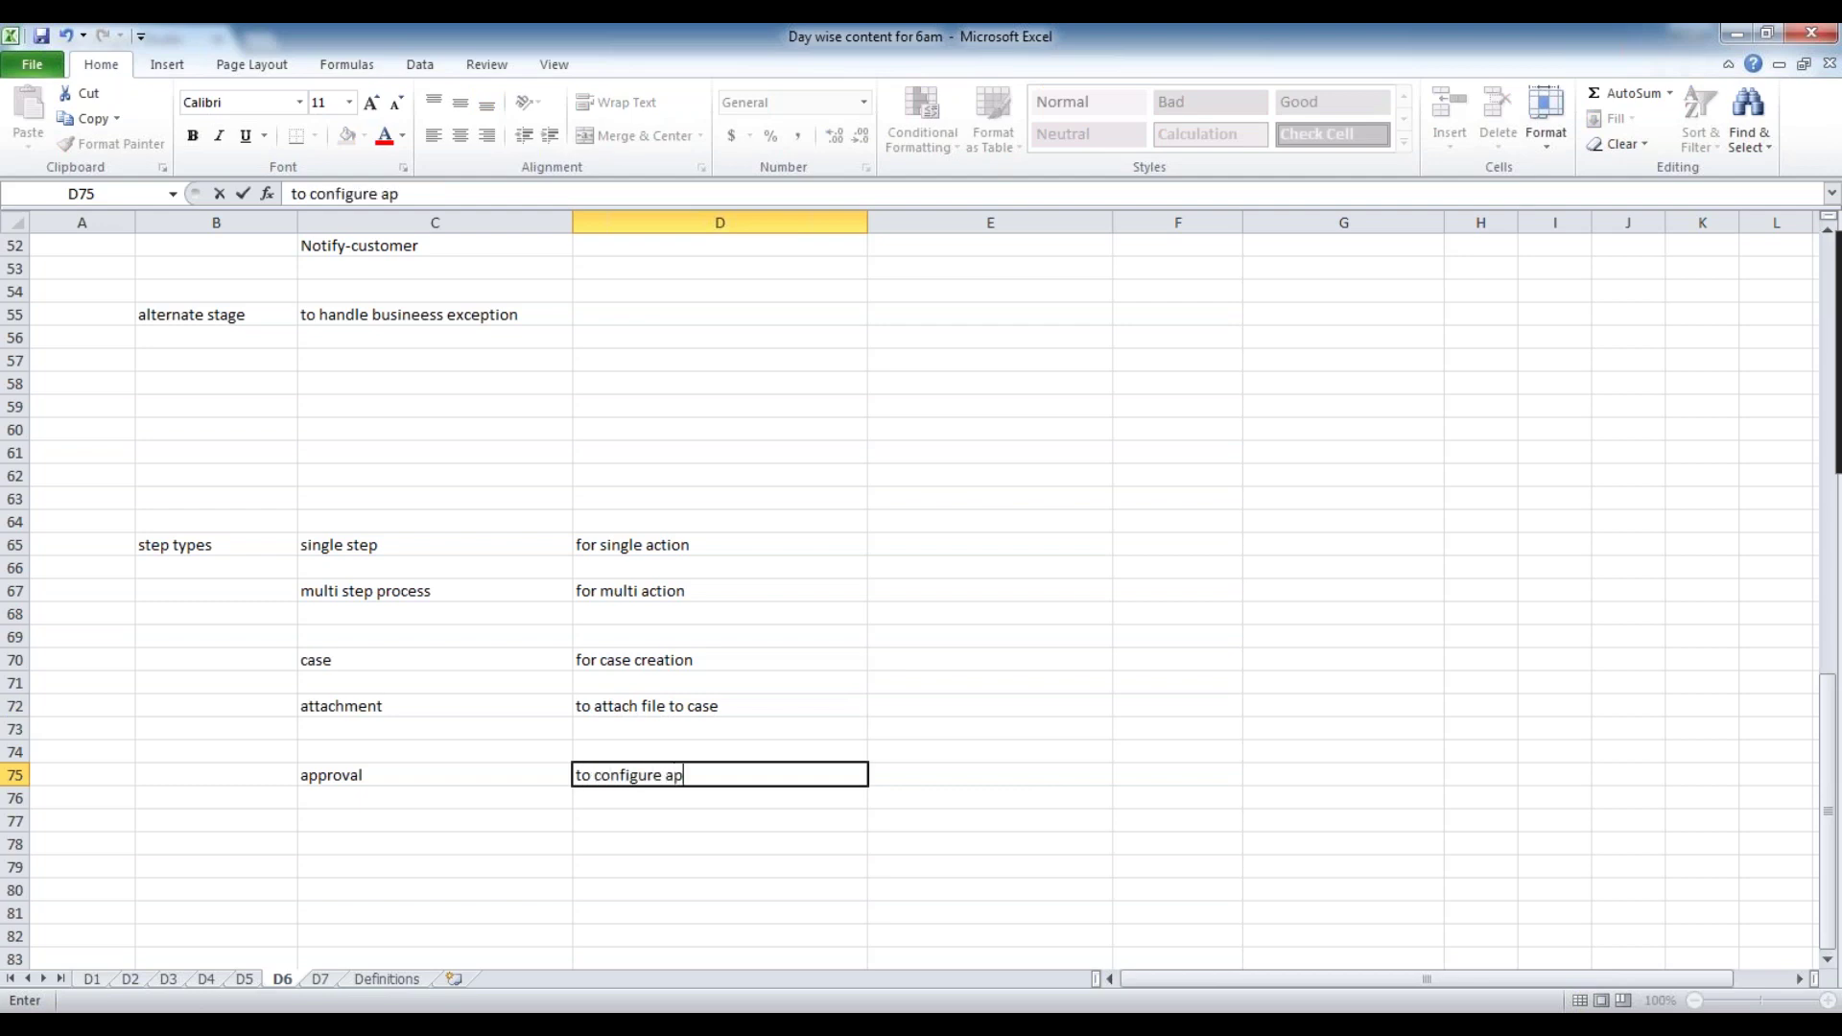
text(proval process)
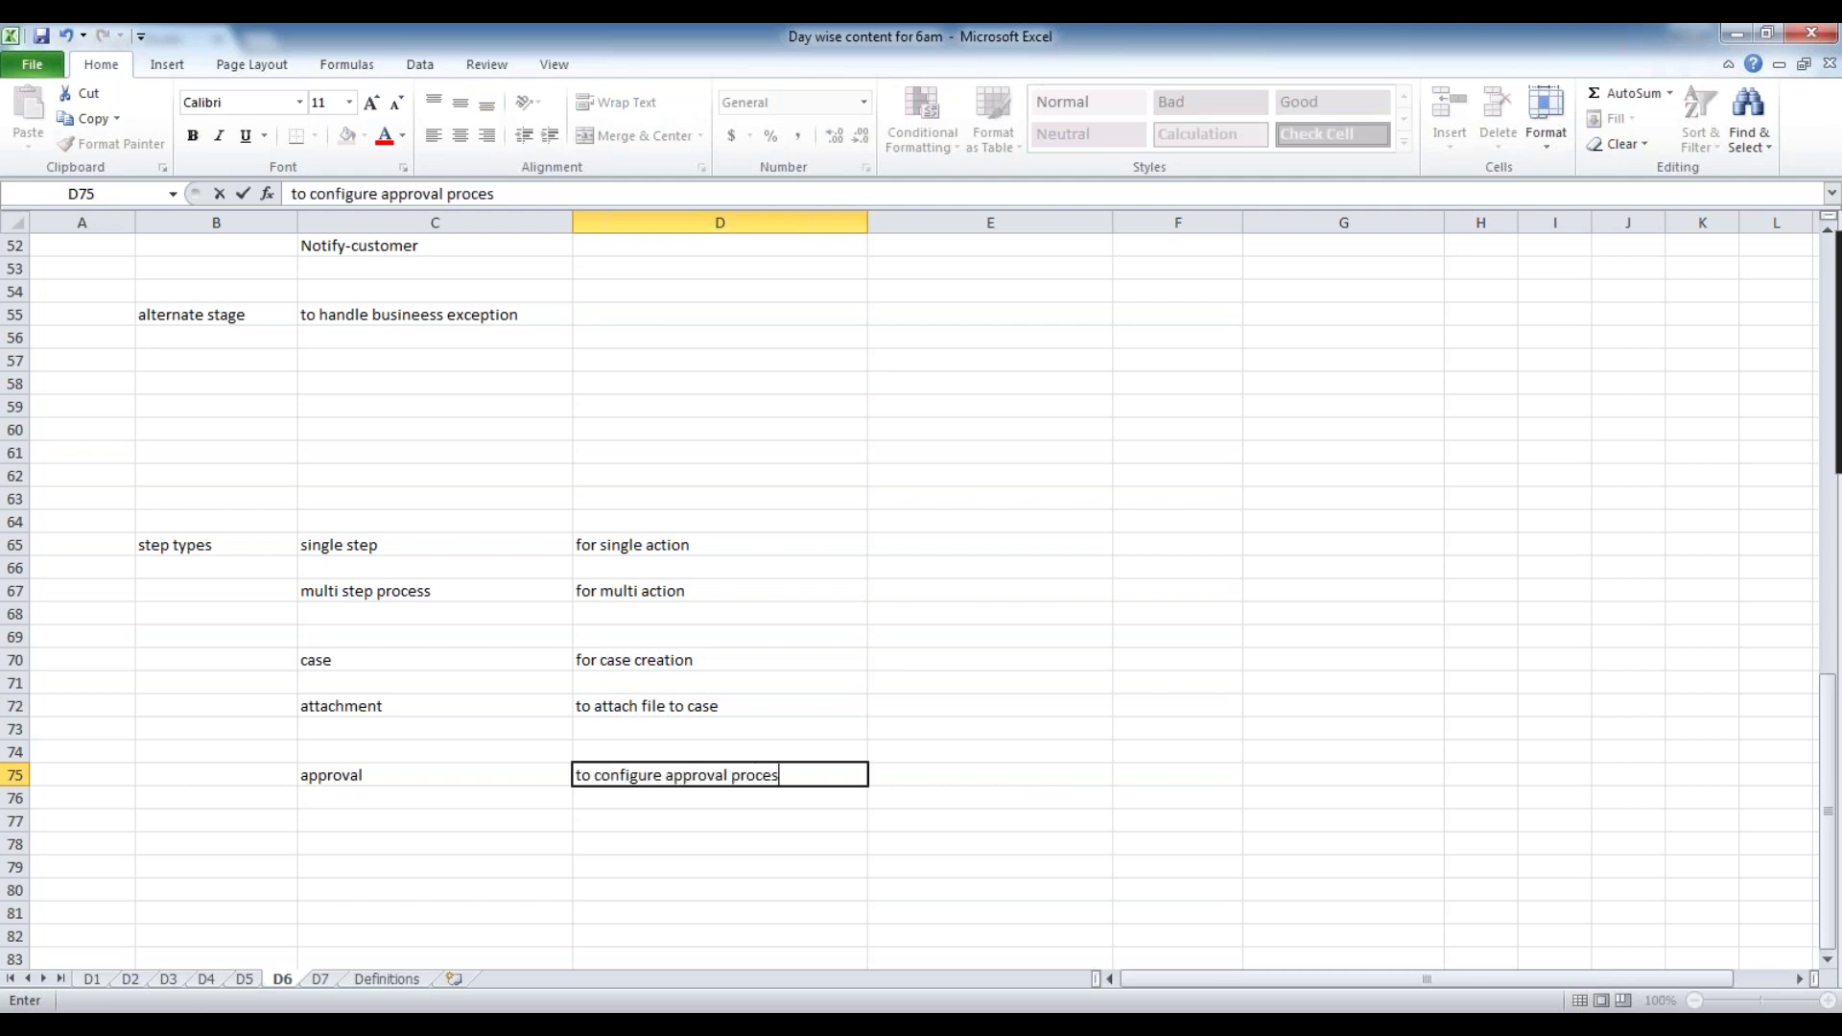
click(942, 403)
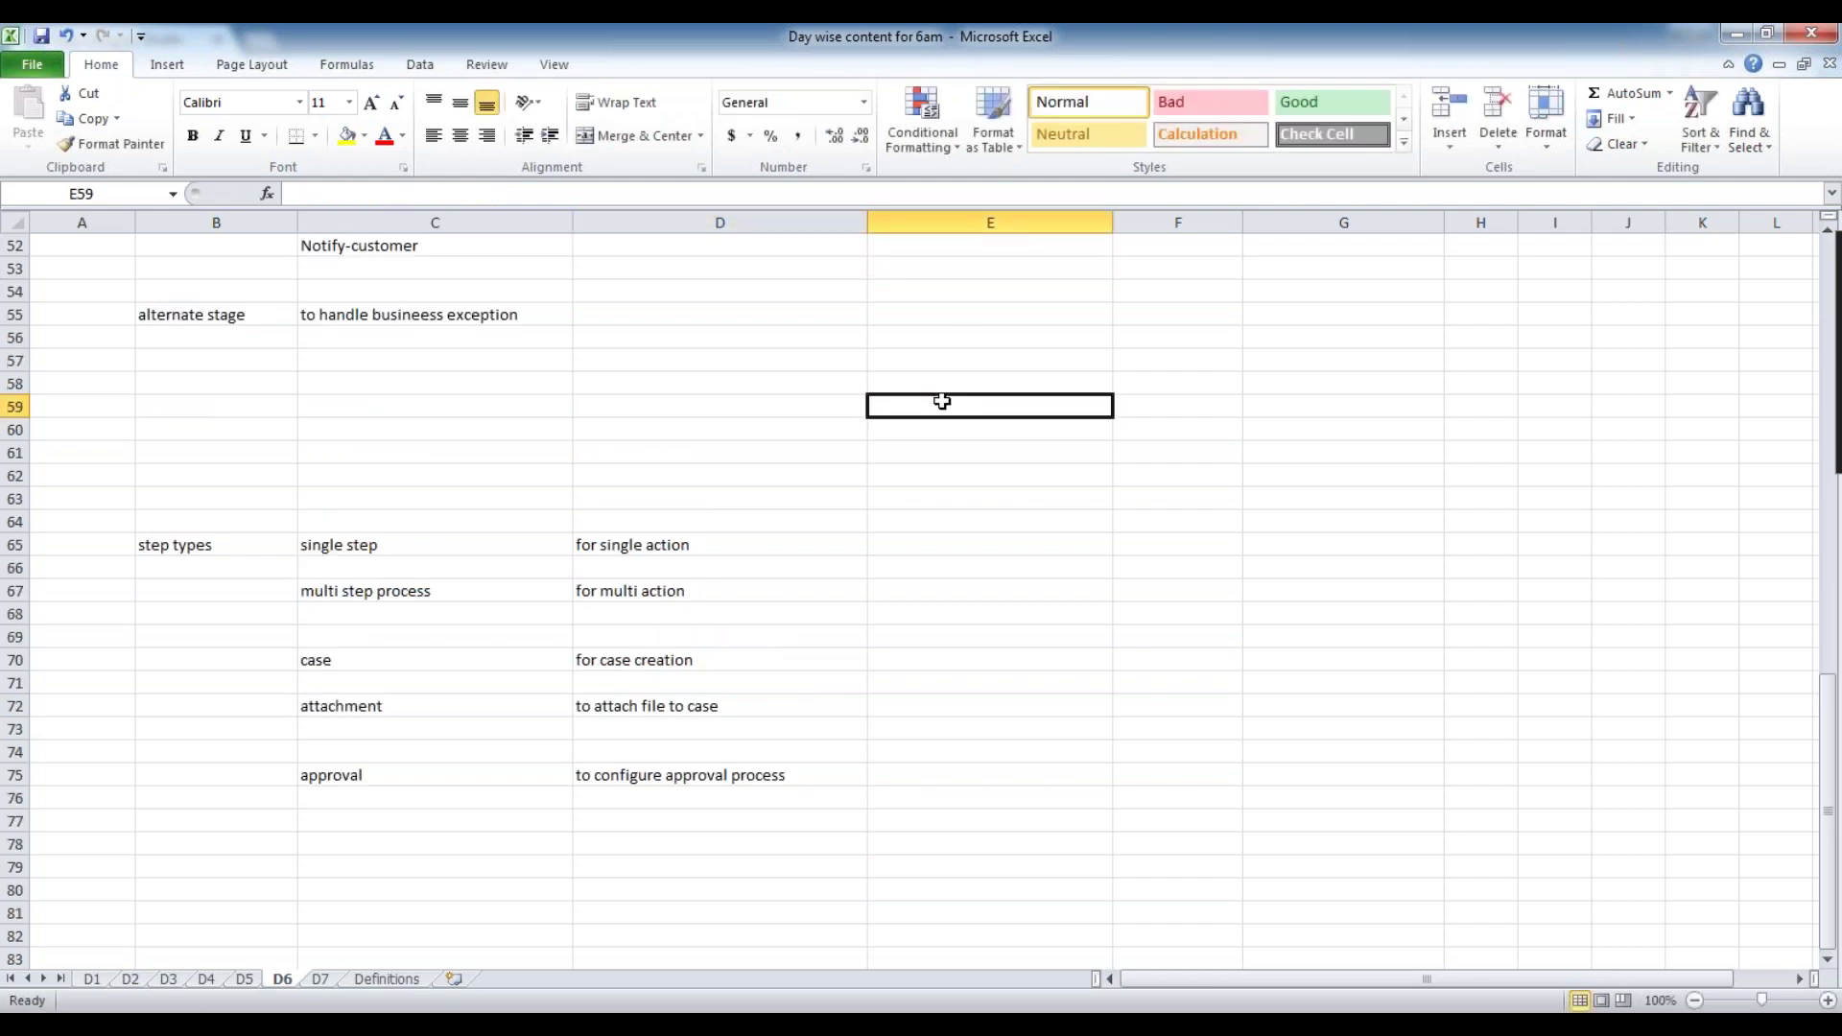
- Switch to Pega Designer Studio, open the Claim case type and examine the step type of its Collect Customer info step
scroll(942, 401, up, 2)
click(380, 680)
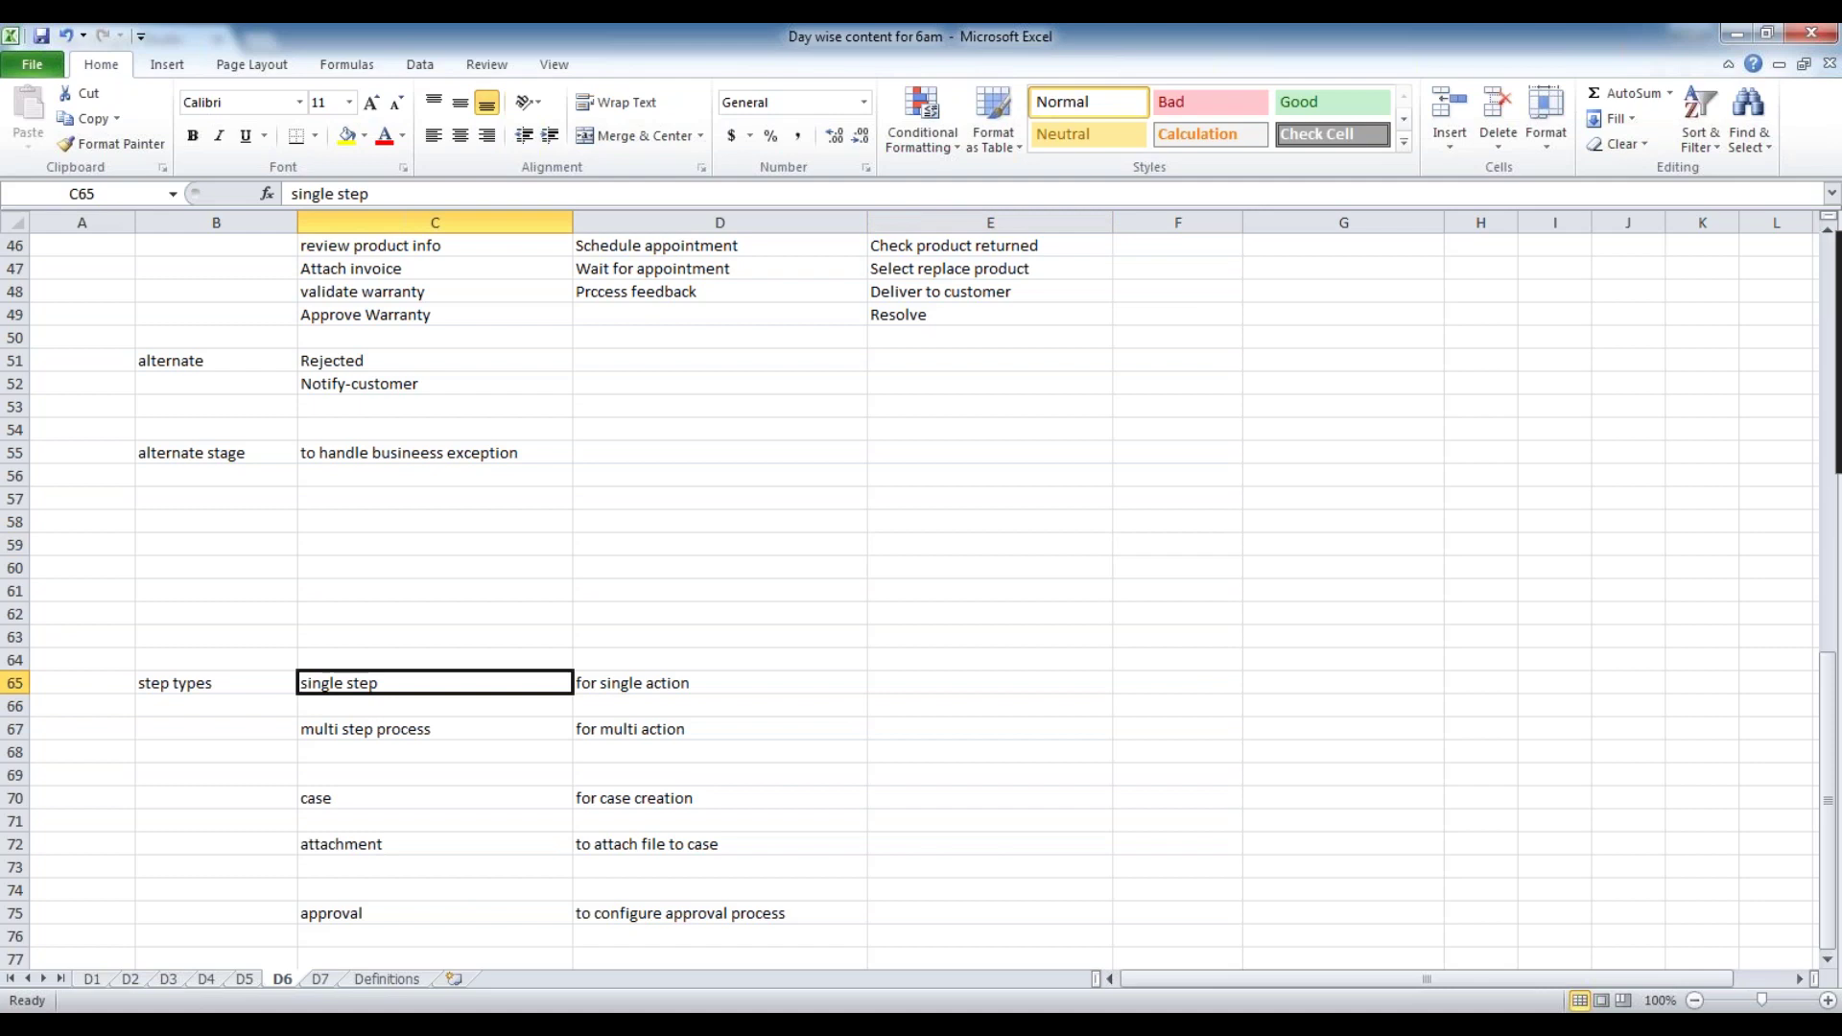
key(alt+Tab)
key(alt+Tab)
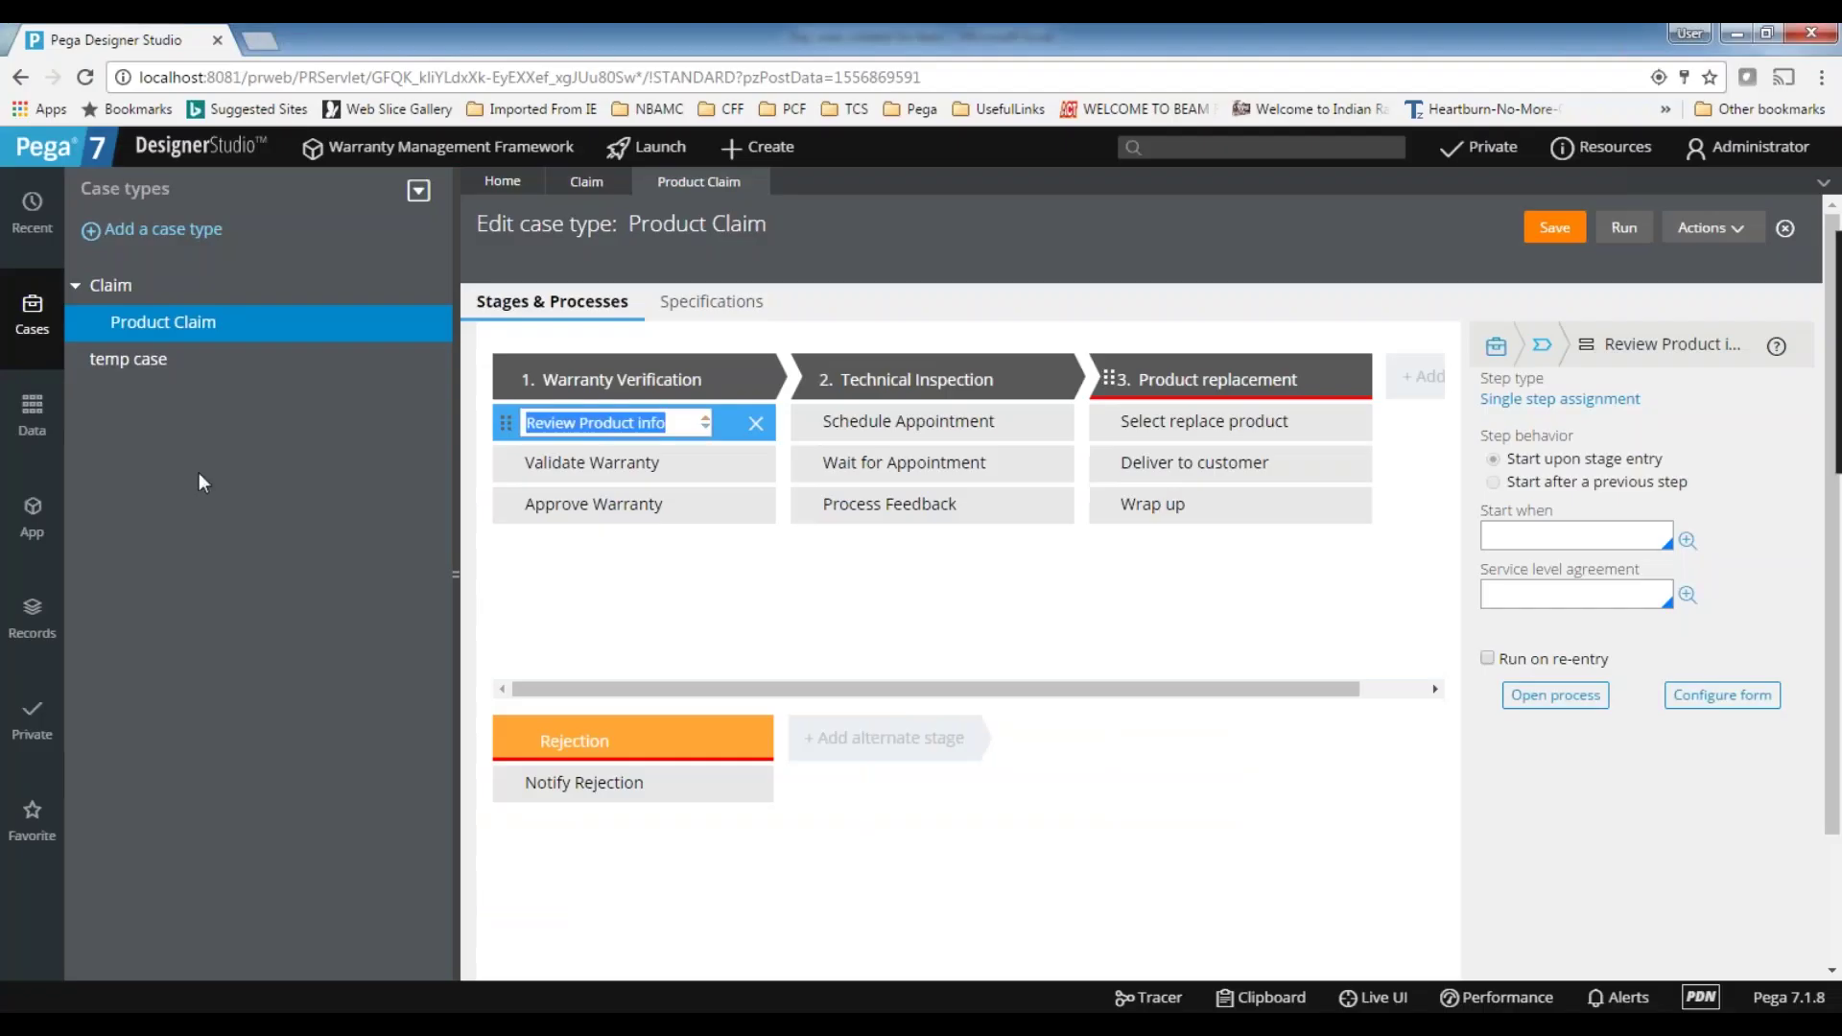
click(115, 297)
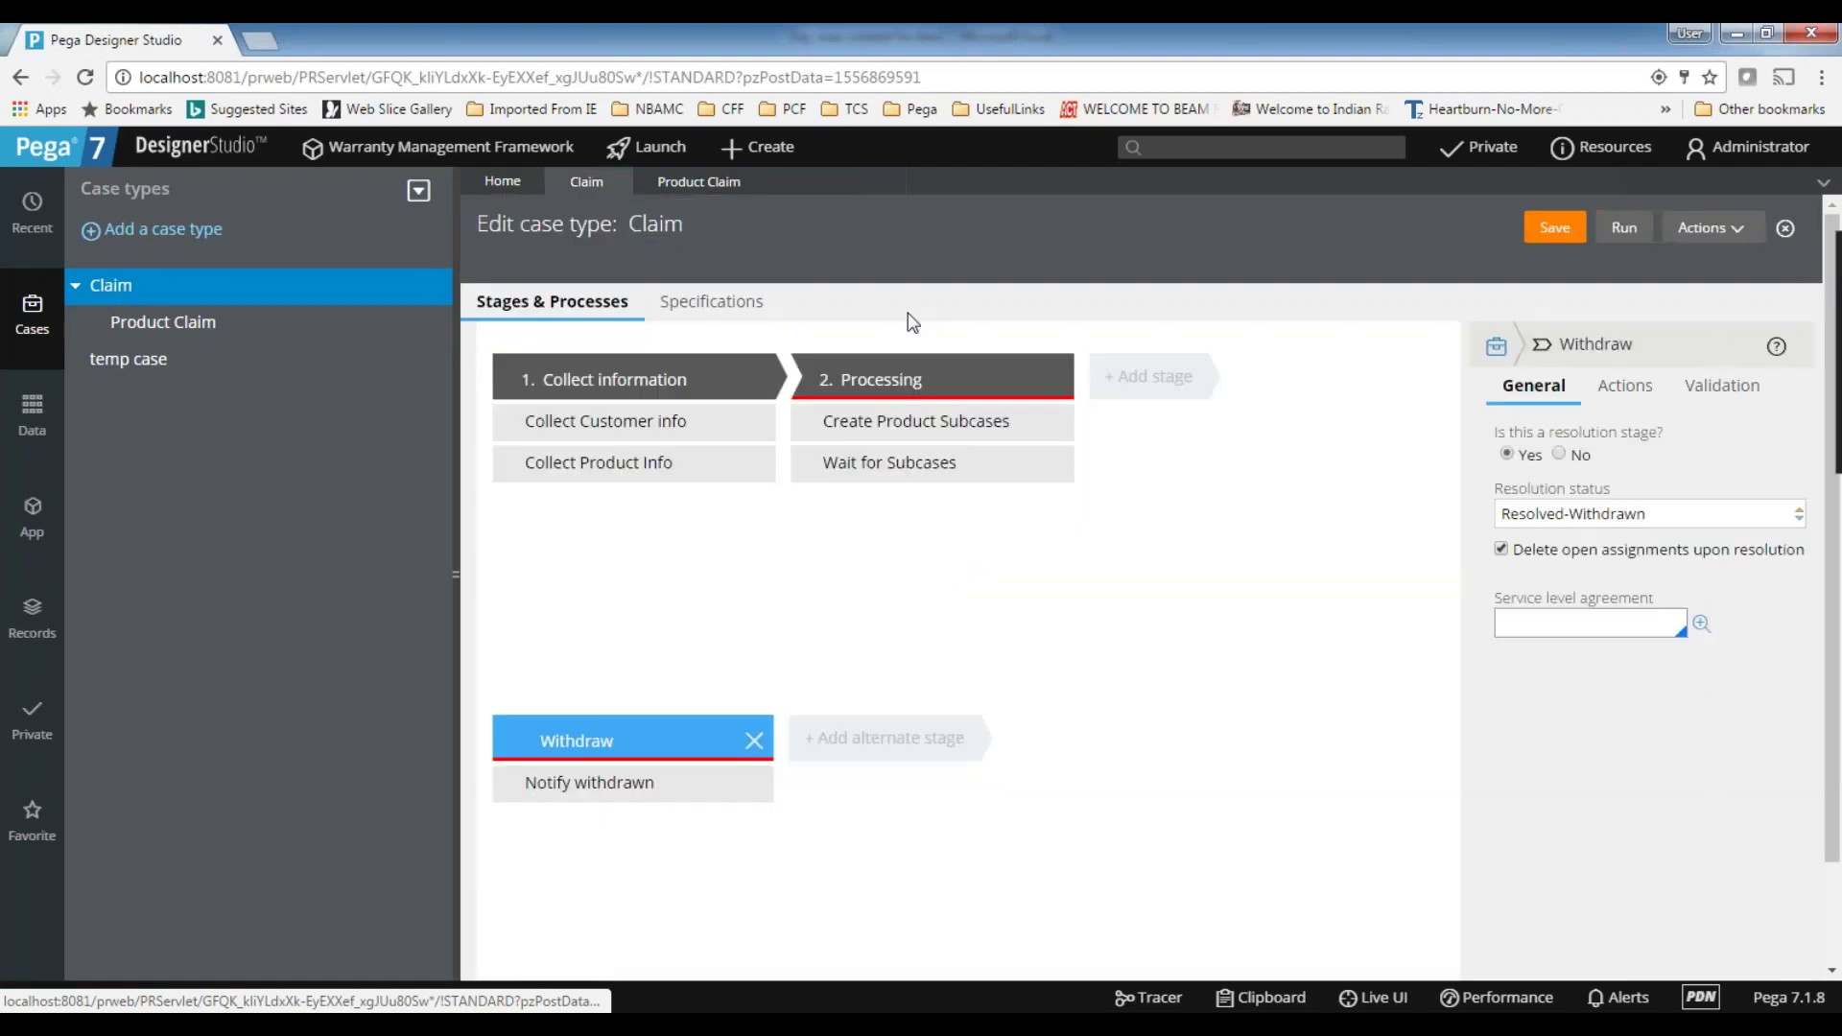
click(614, 423)
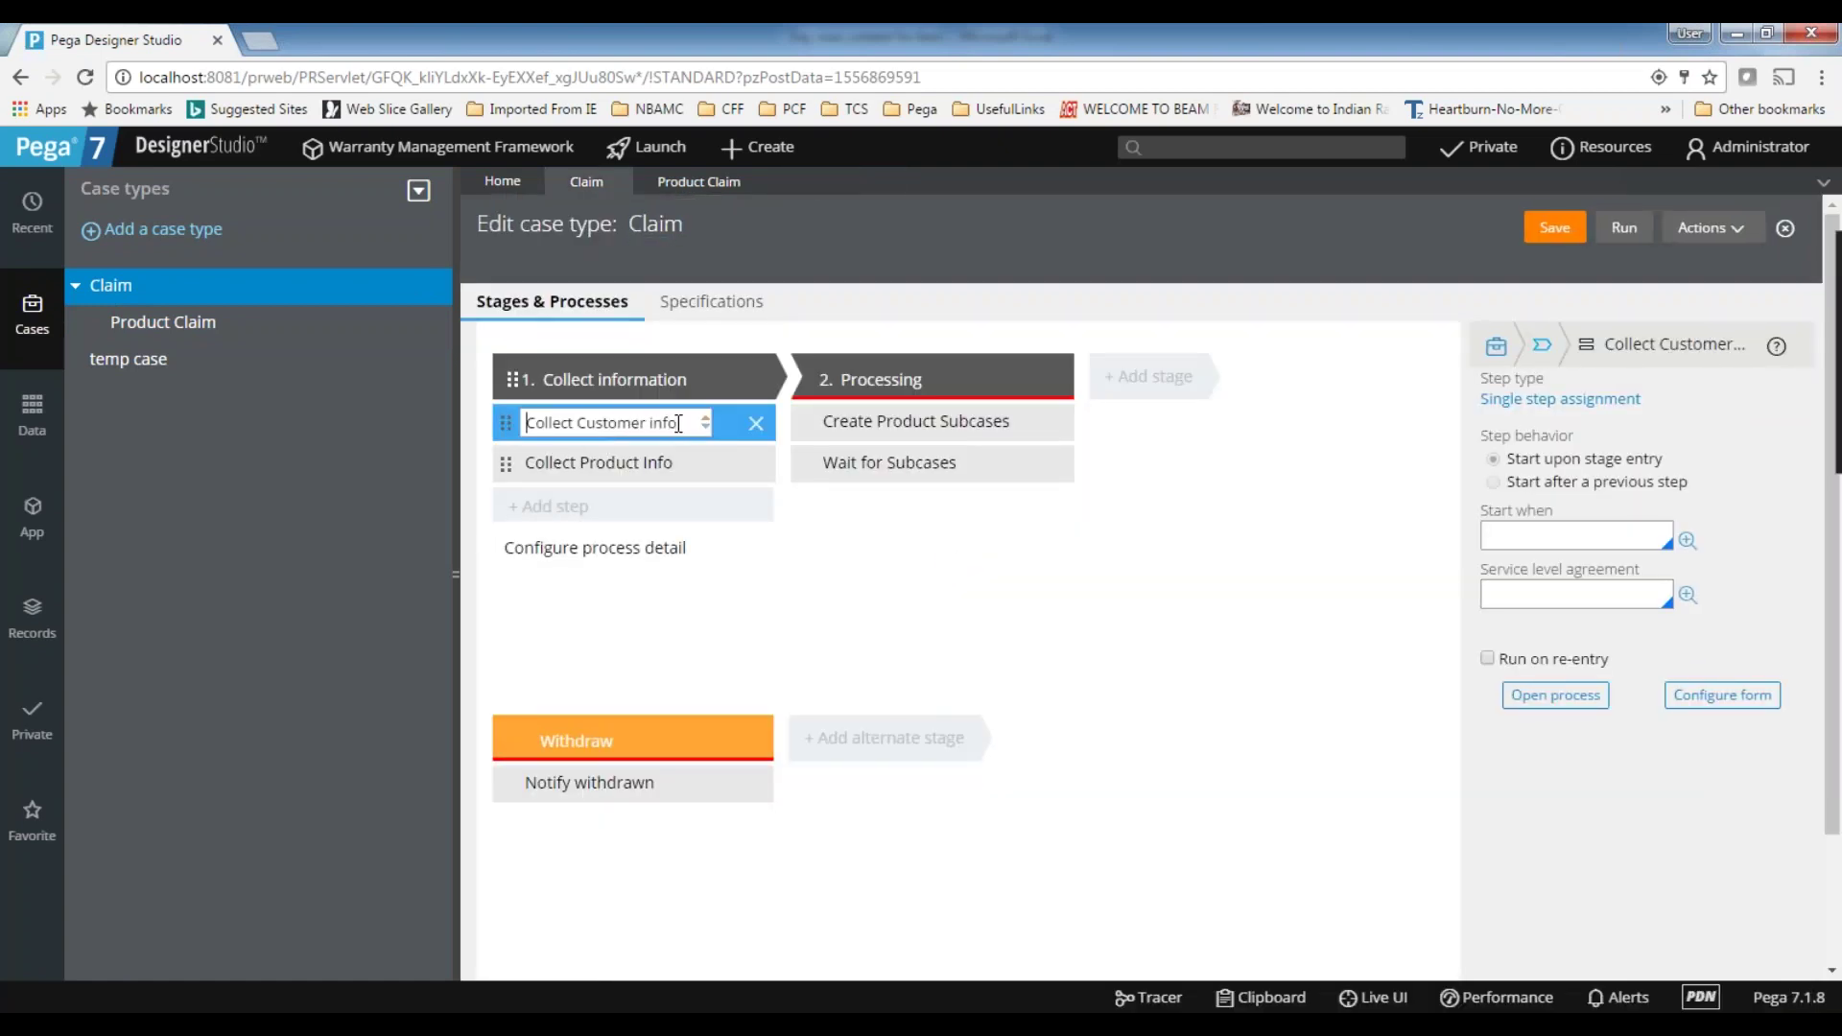
drag(681, 422, 433, 410)
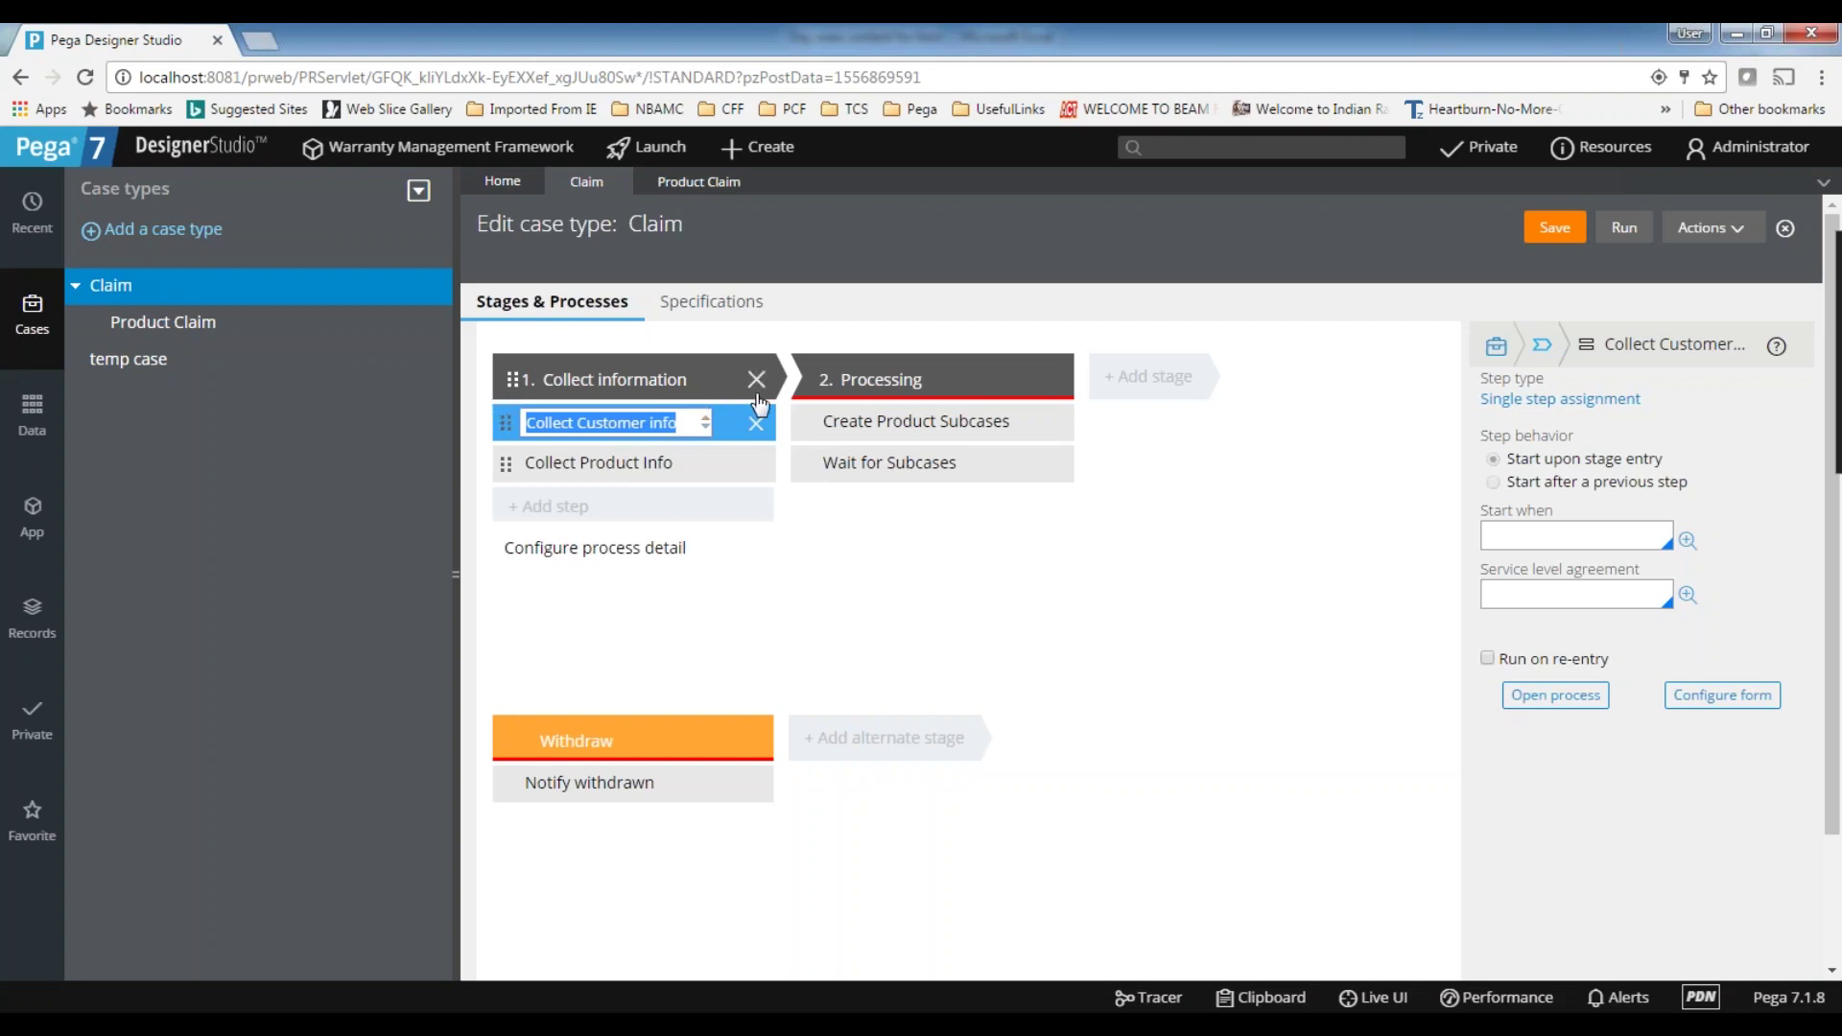
click(633, 422)
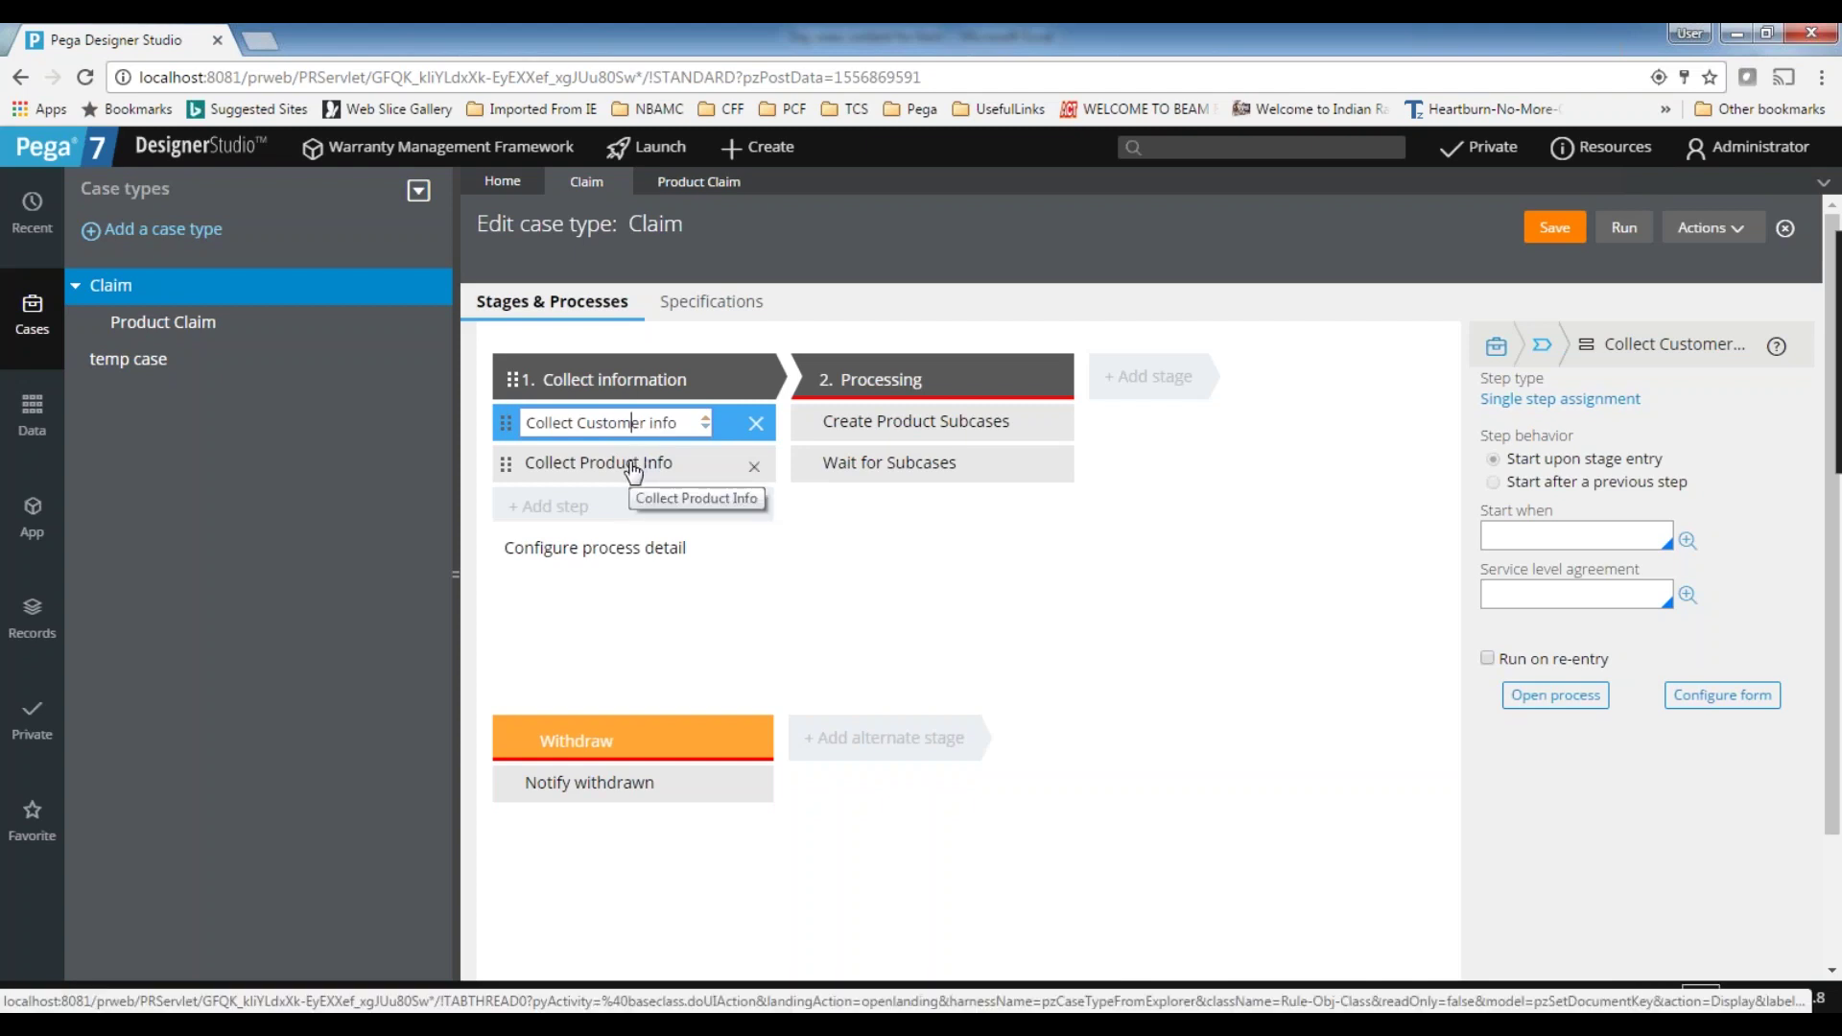
- Choose Case as the step type for Create Product Subcases in the Processing stage
click(916, 422)
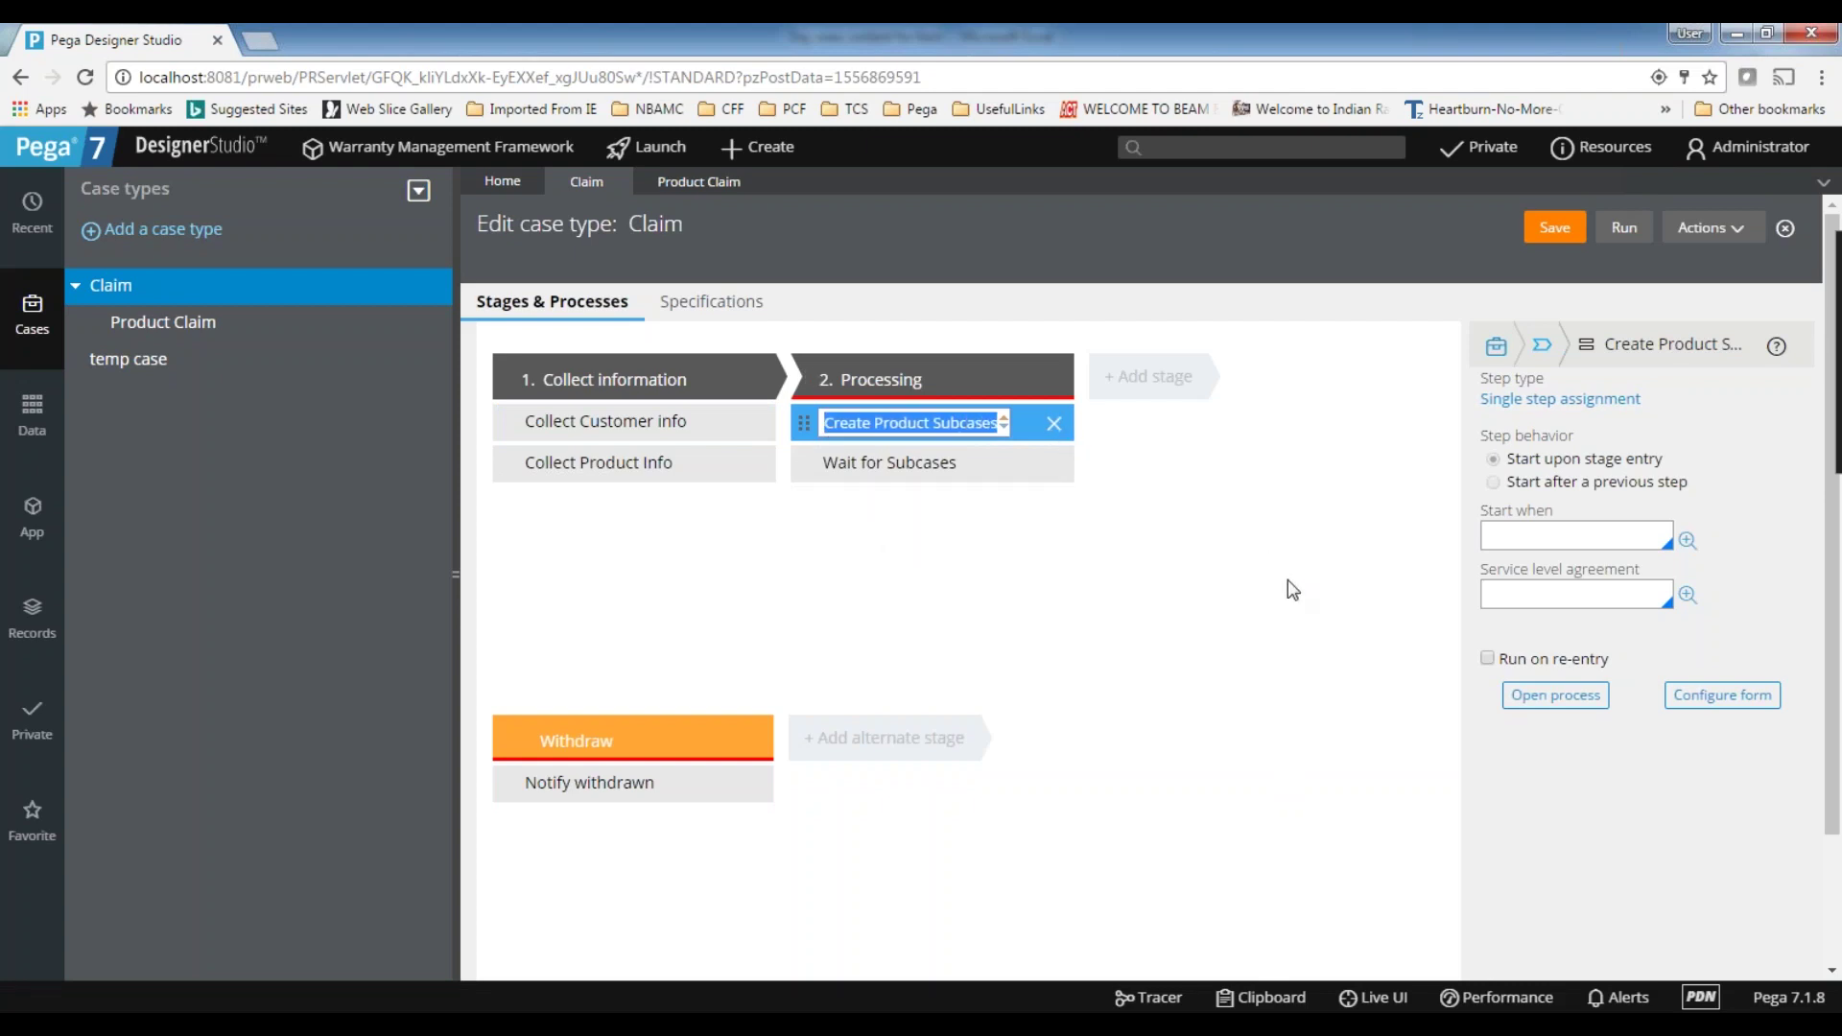
click(1590, 407)
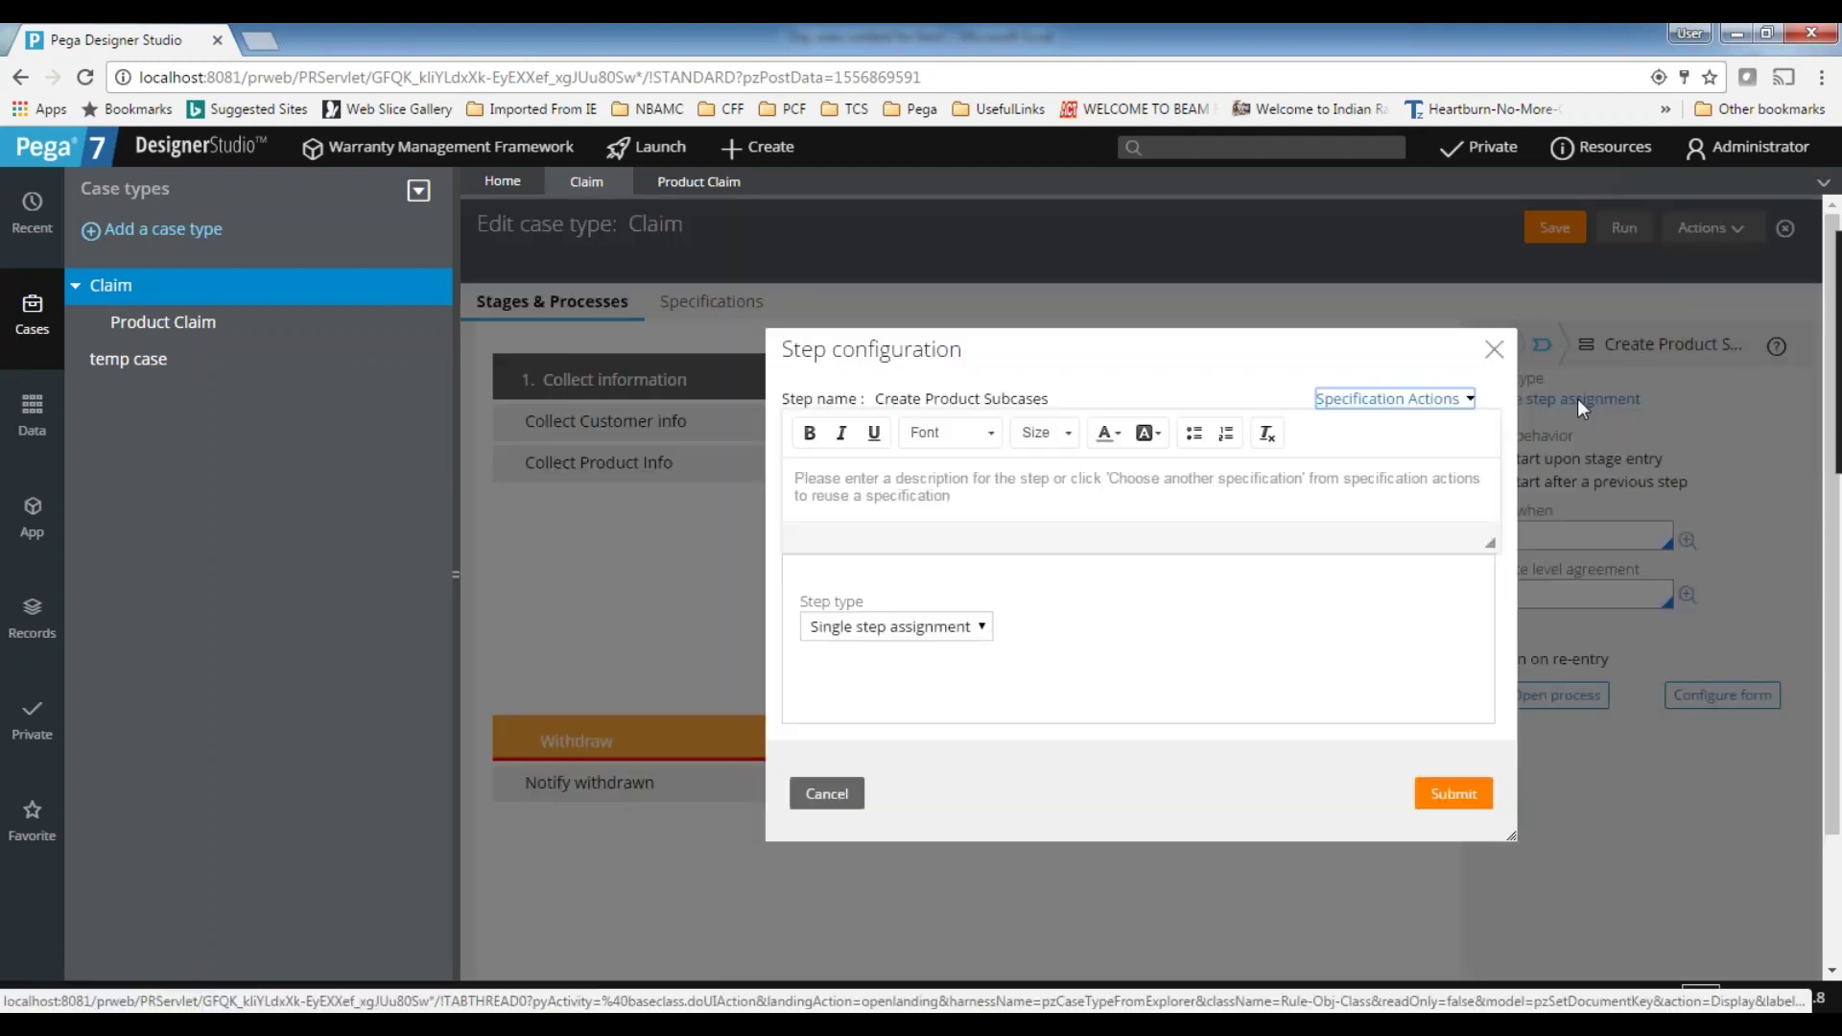
click(924, 626)
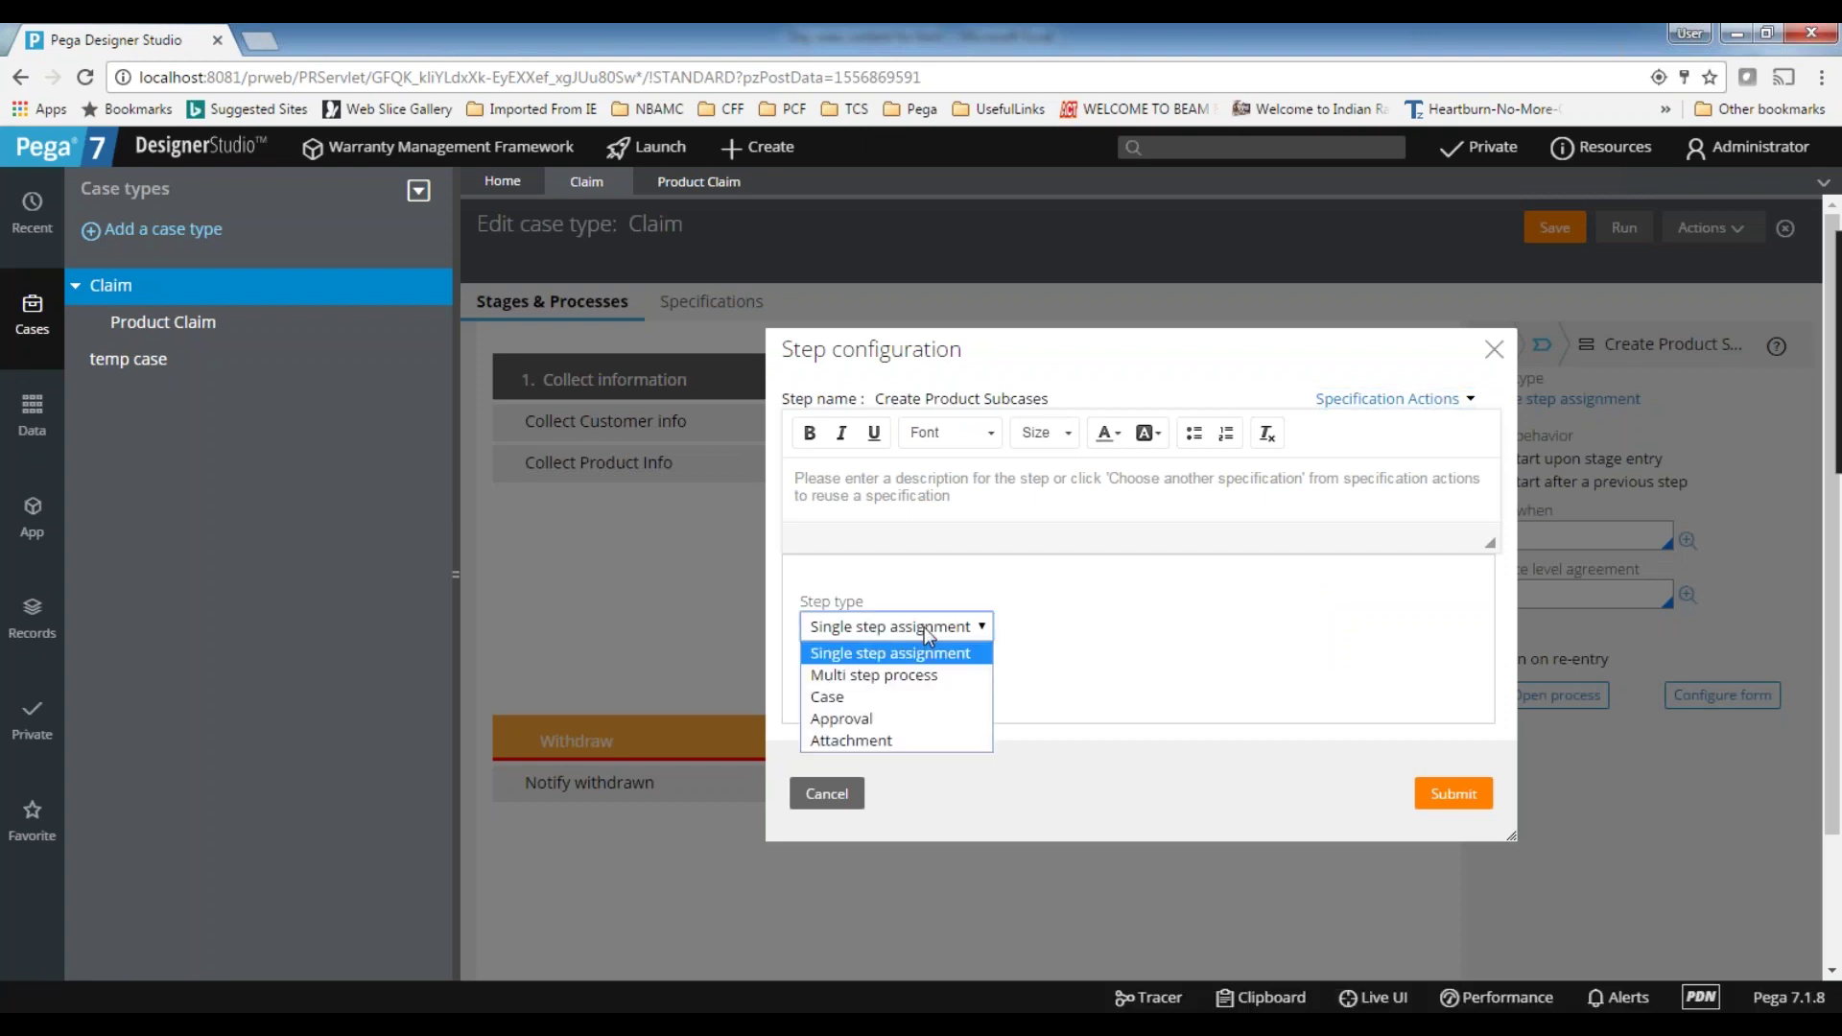
click(925, 698)
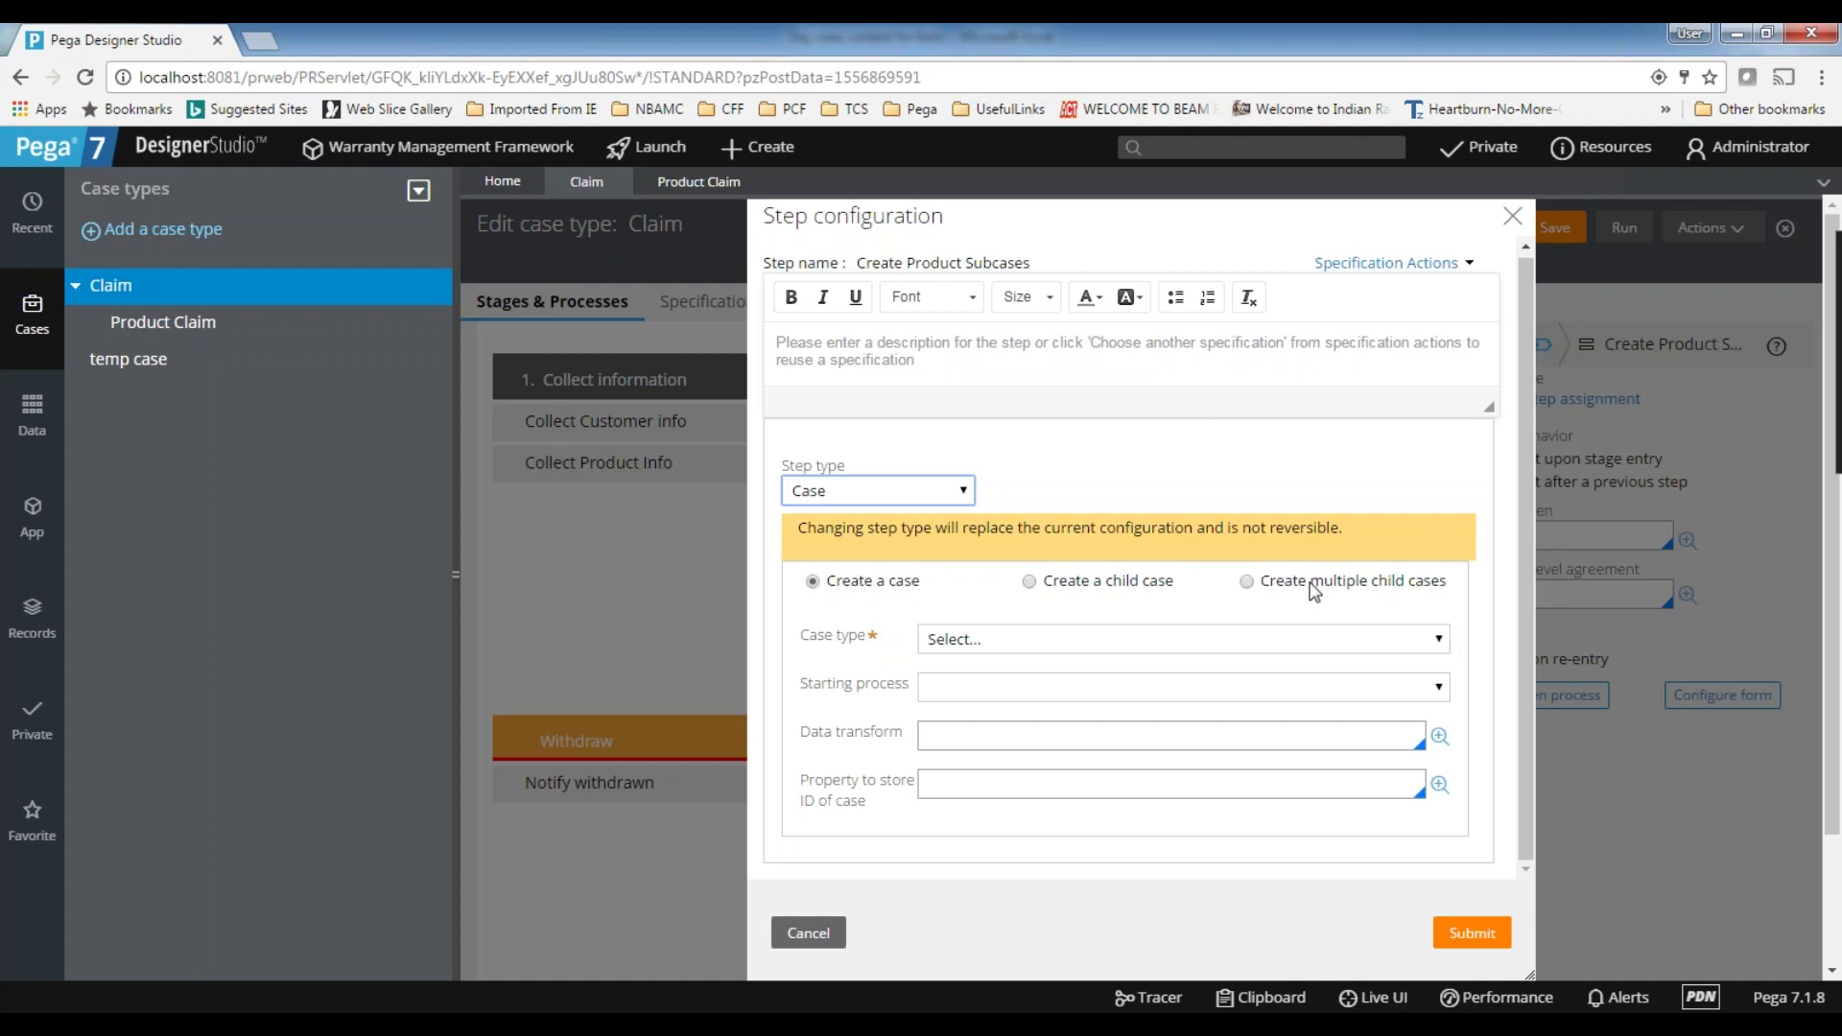
- Configure Create Product Subcases to create a child case of type ProductClaim with Product Claim as the starting process, and submit the configuration
click(1248, 585)
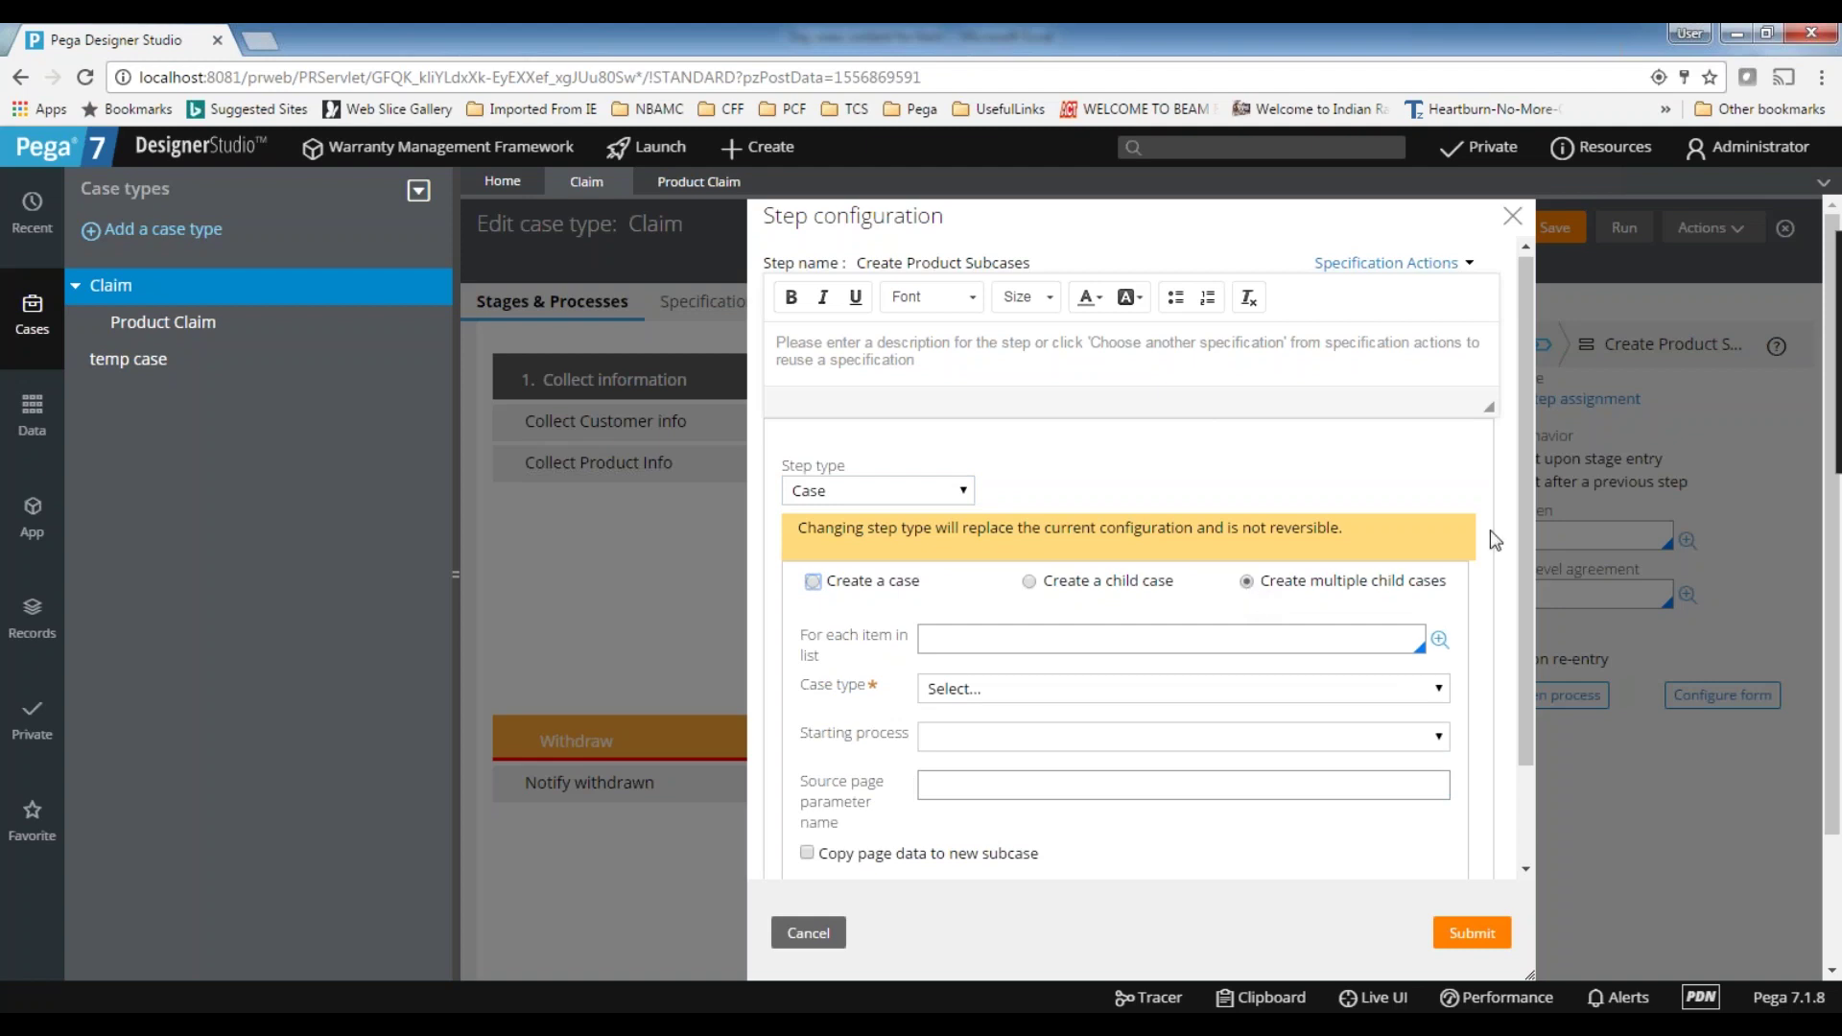
click(1029, 582)
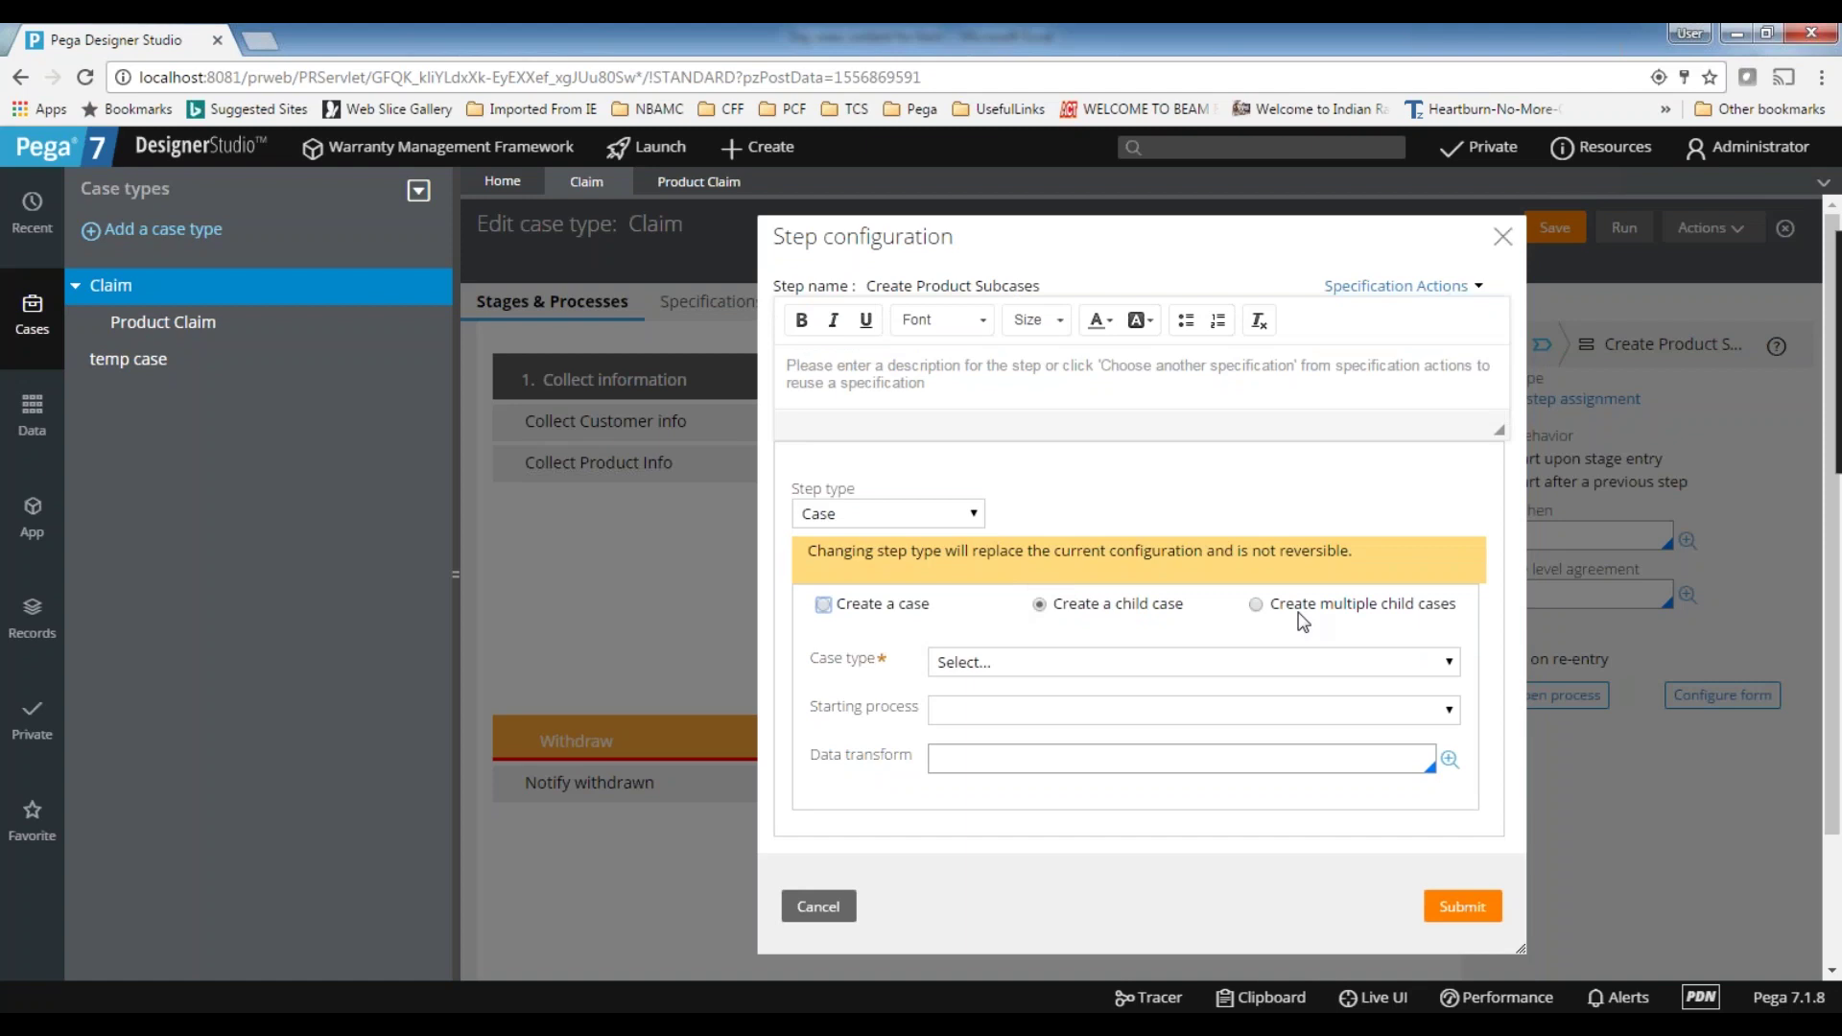
click(1019, 662)
click(1018, 711)
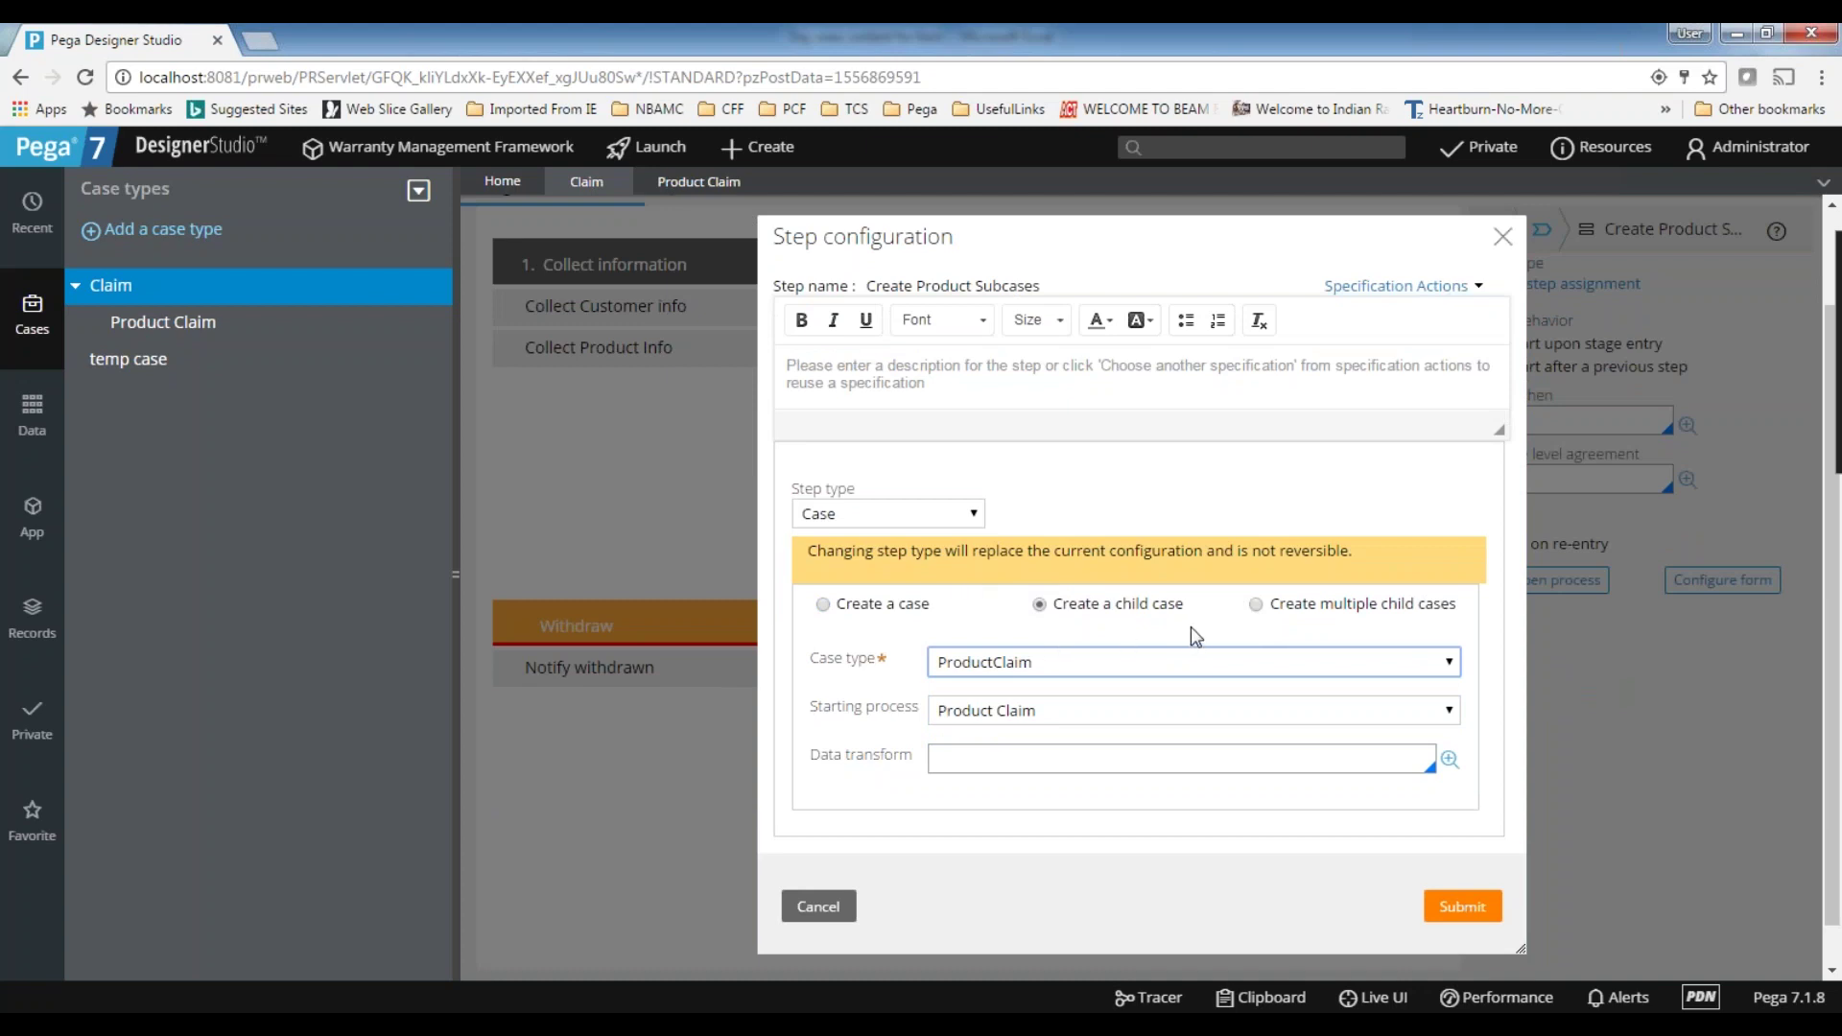
click(1040, 664)
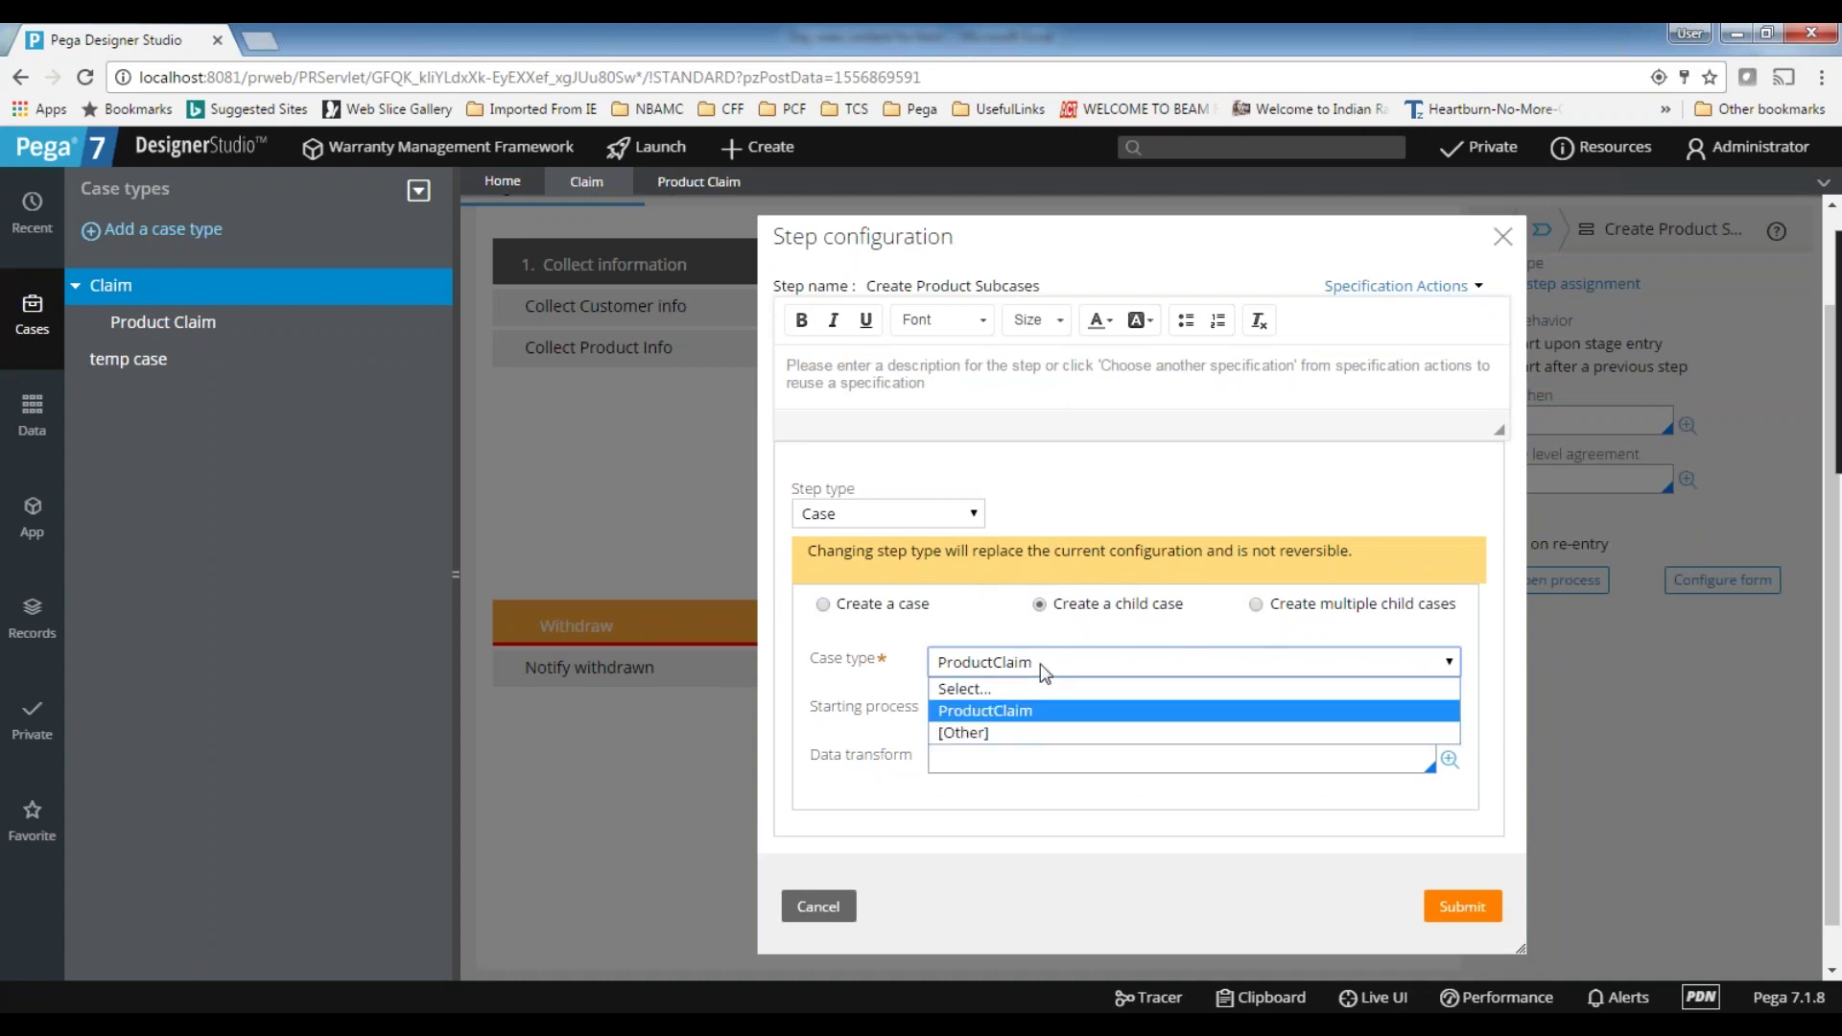
click(1026, 712)
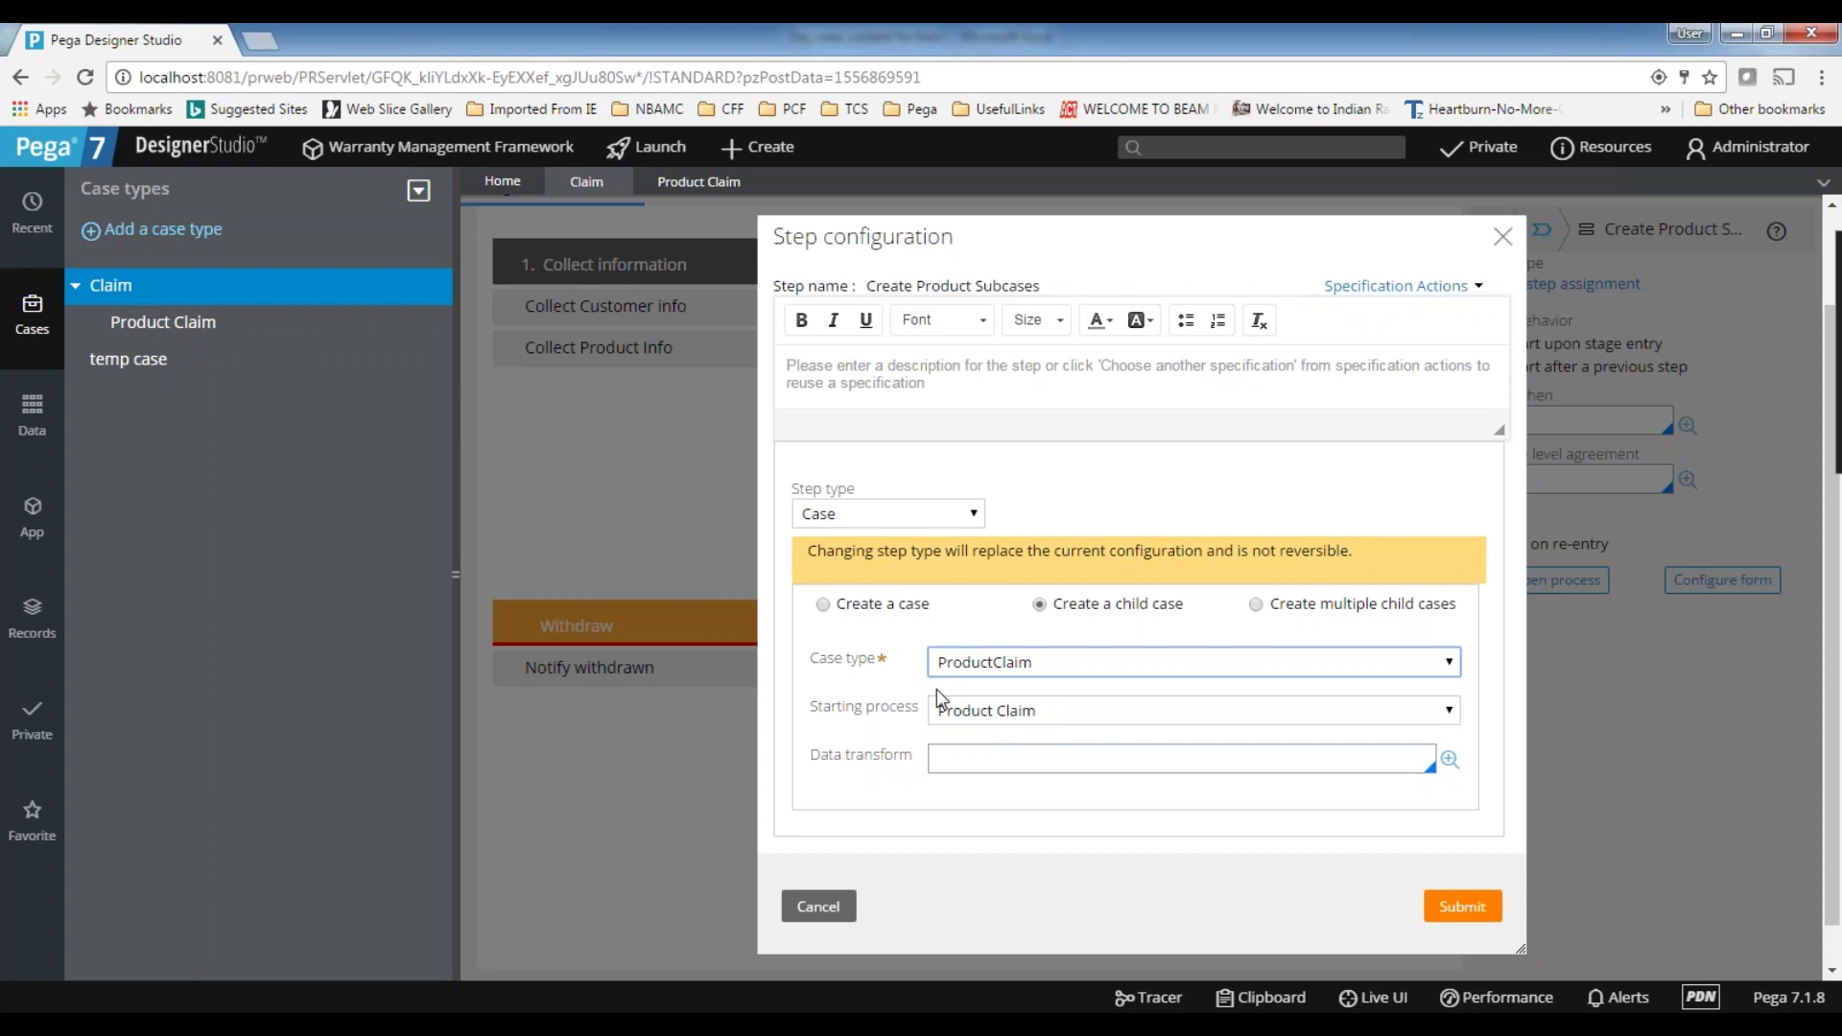
click(1459, 907)
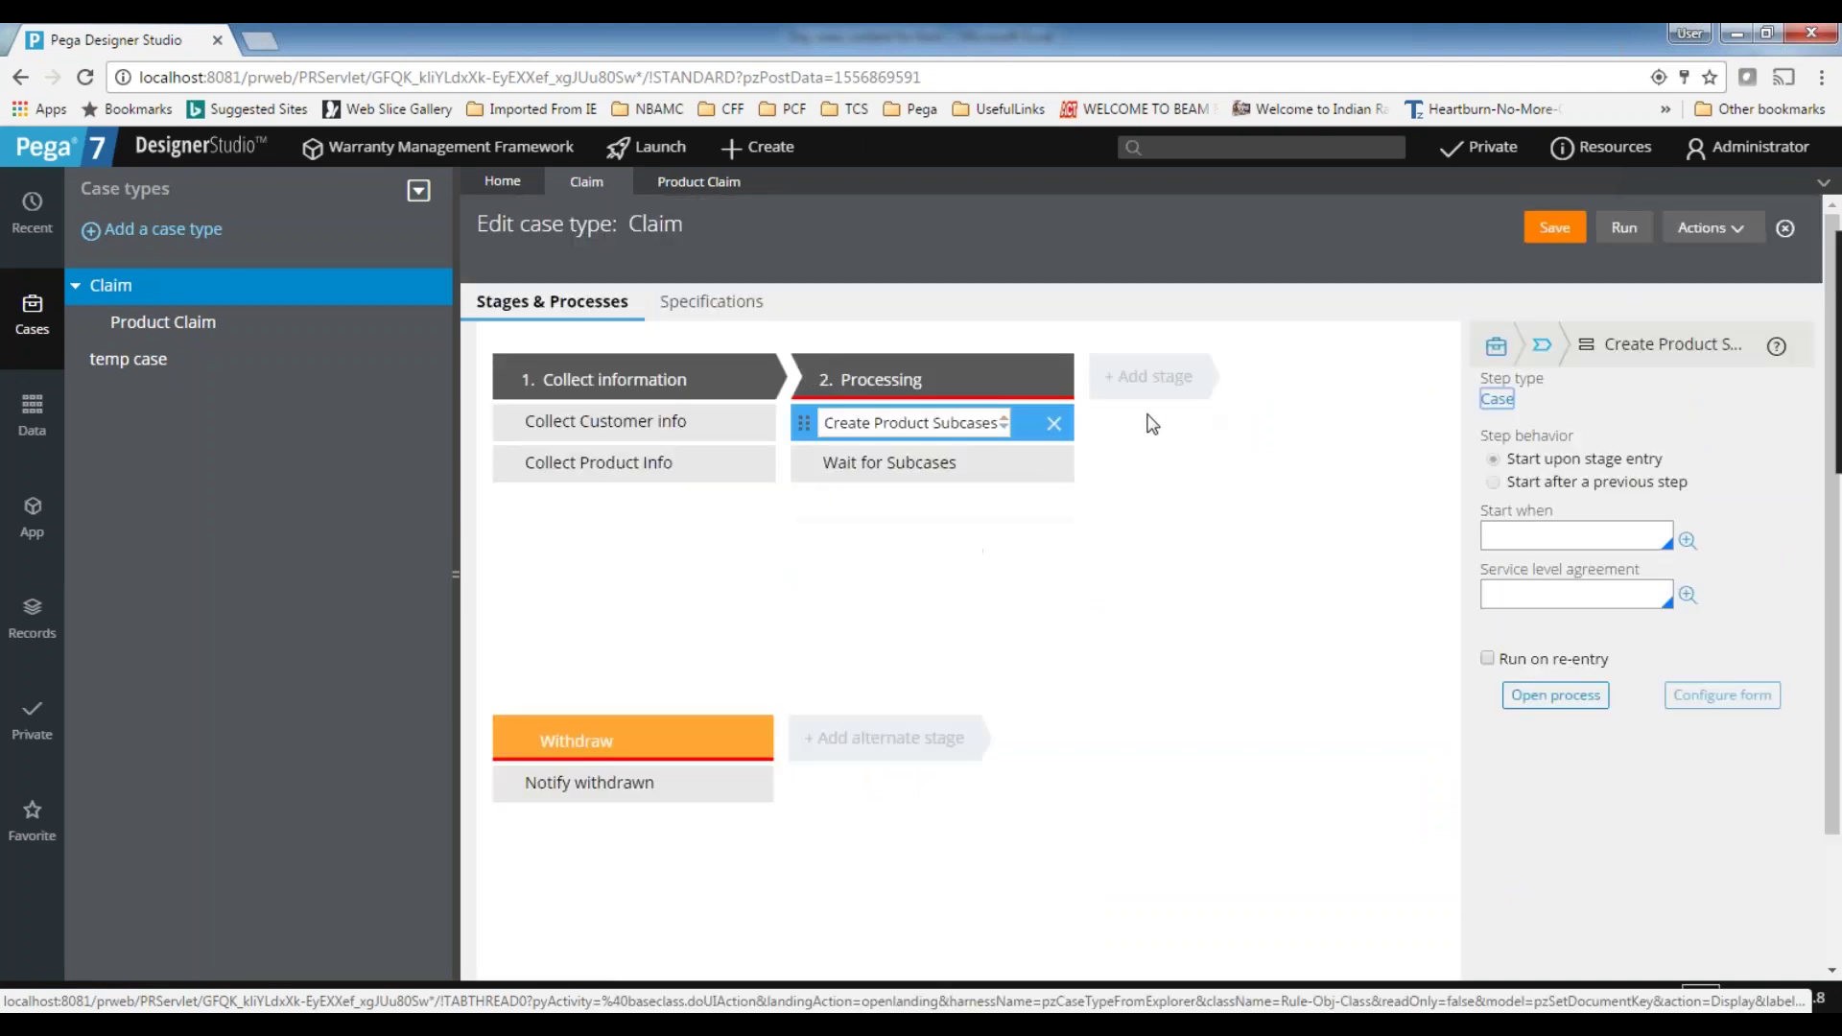
- Examine the settings of the Wait for Subcases step in Claim and the Review Product info step in Product Claim
click(963, 466)
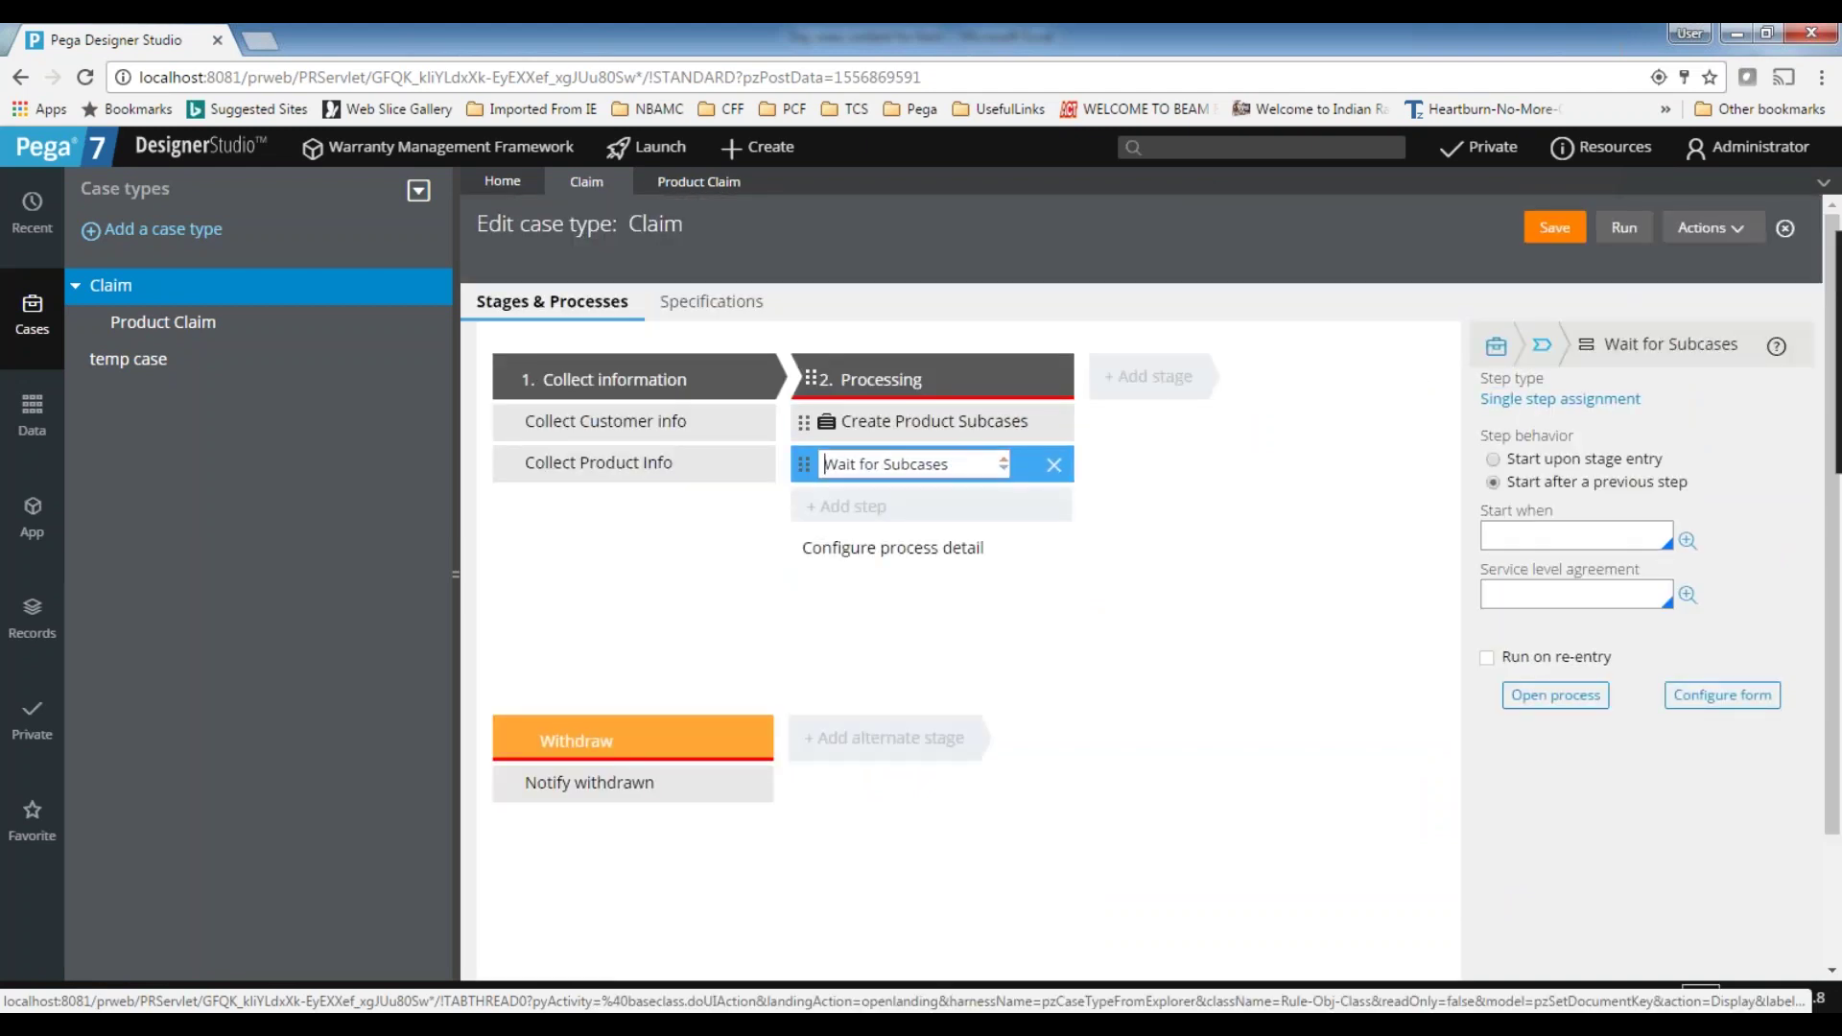
drag(971, 466, 773, 462)
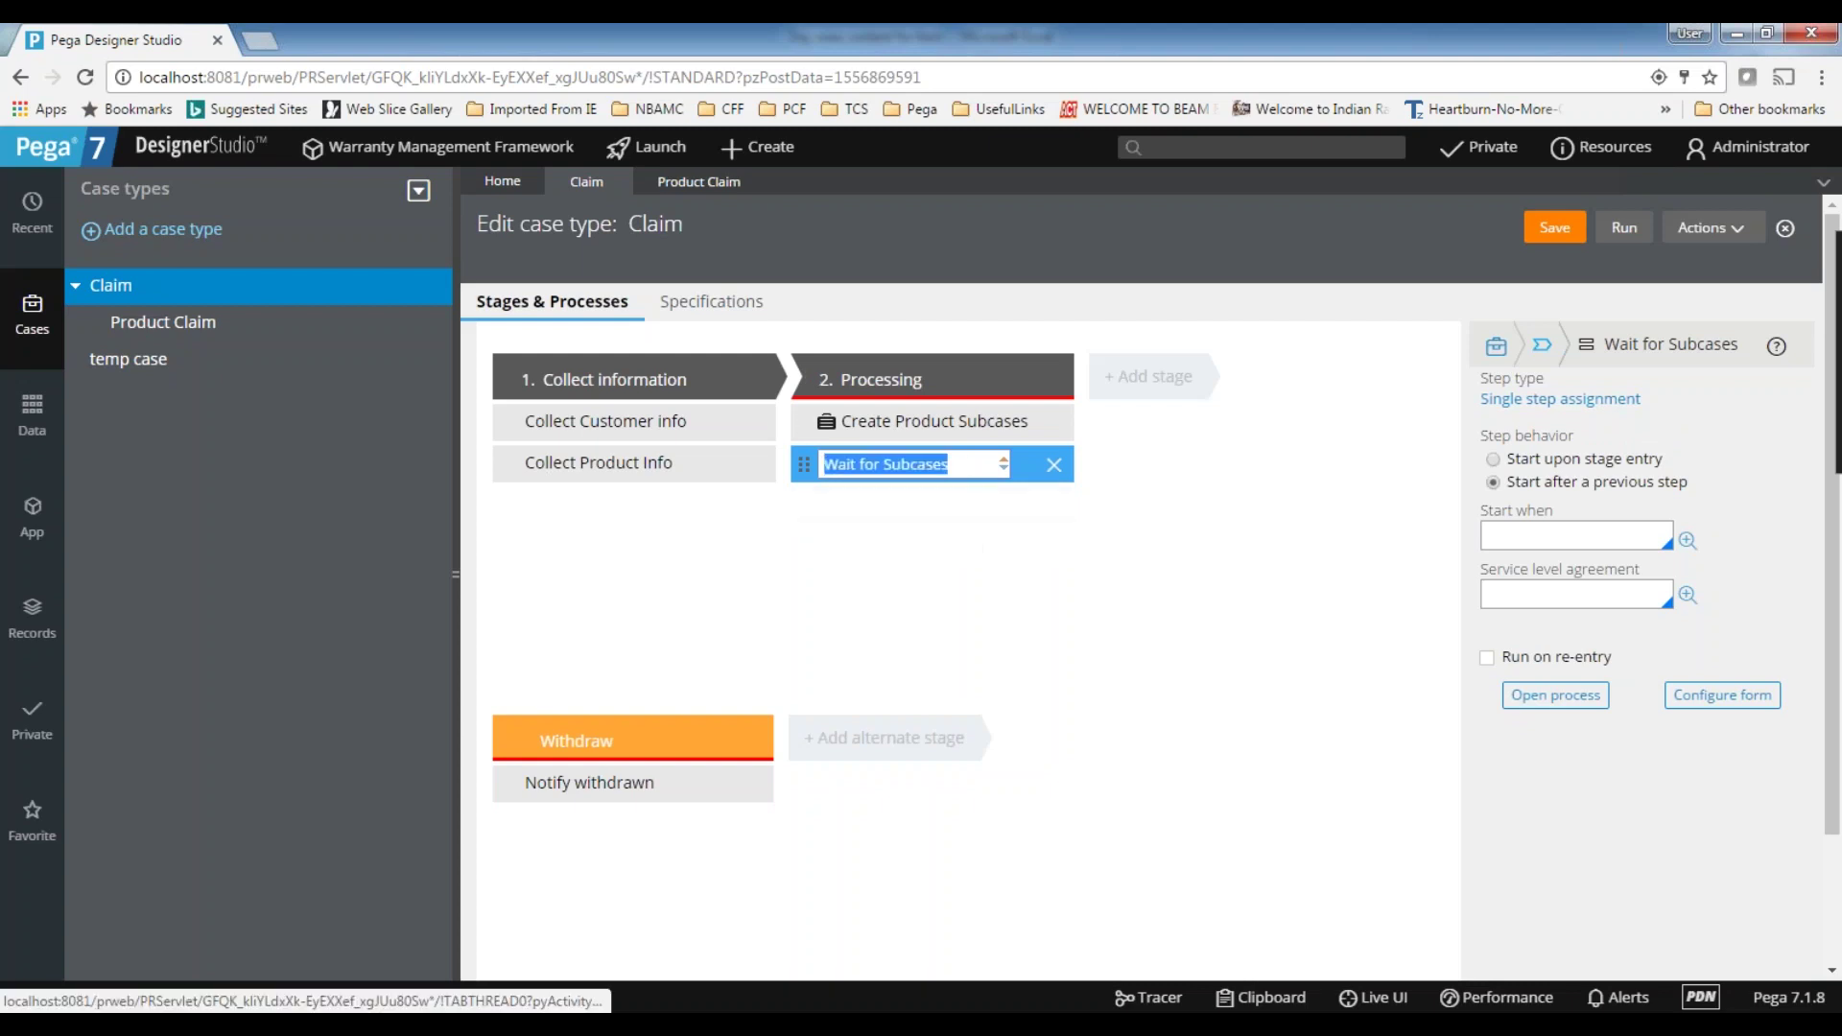
click(163, 322)
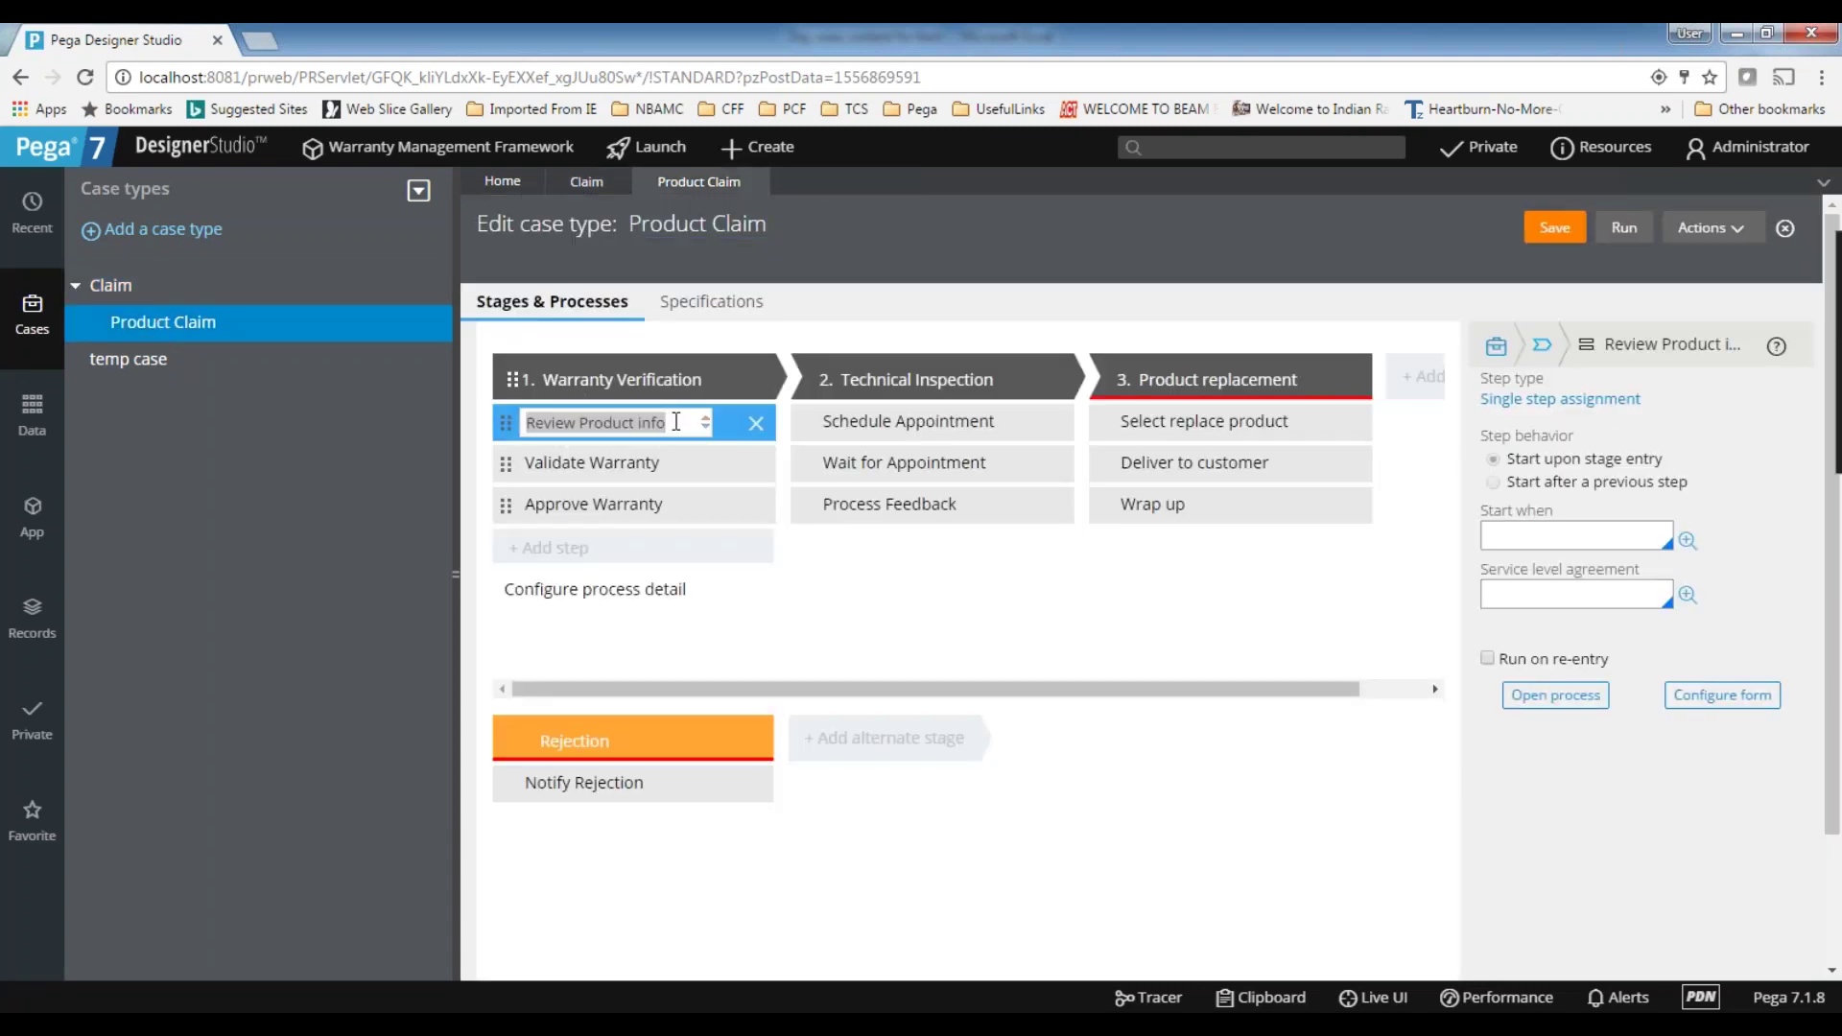
click(679, 419)
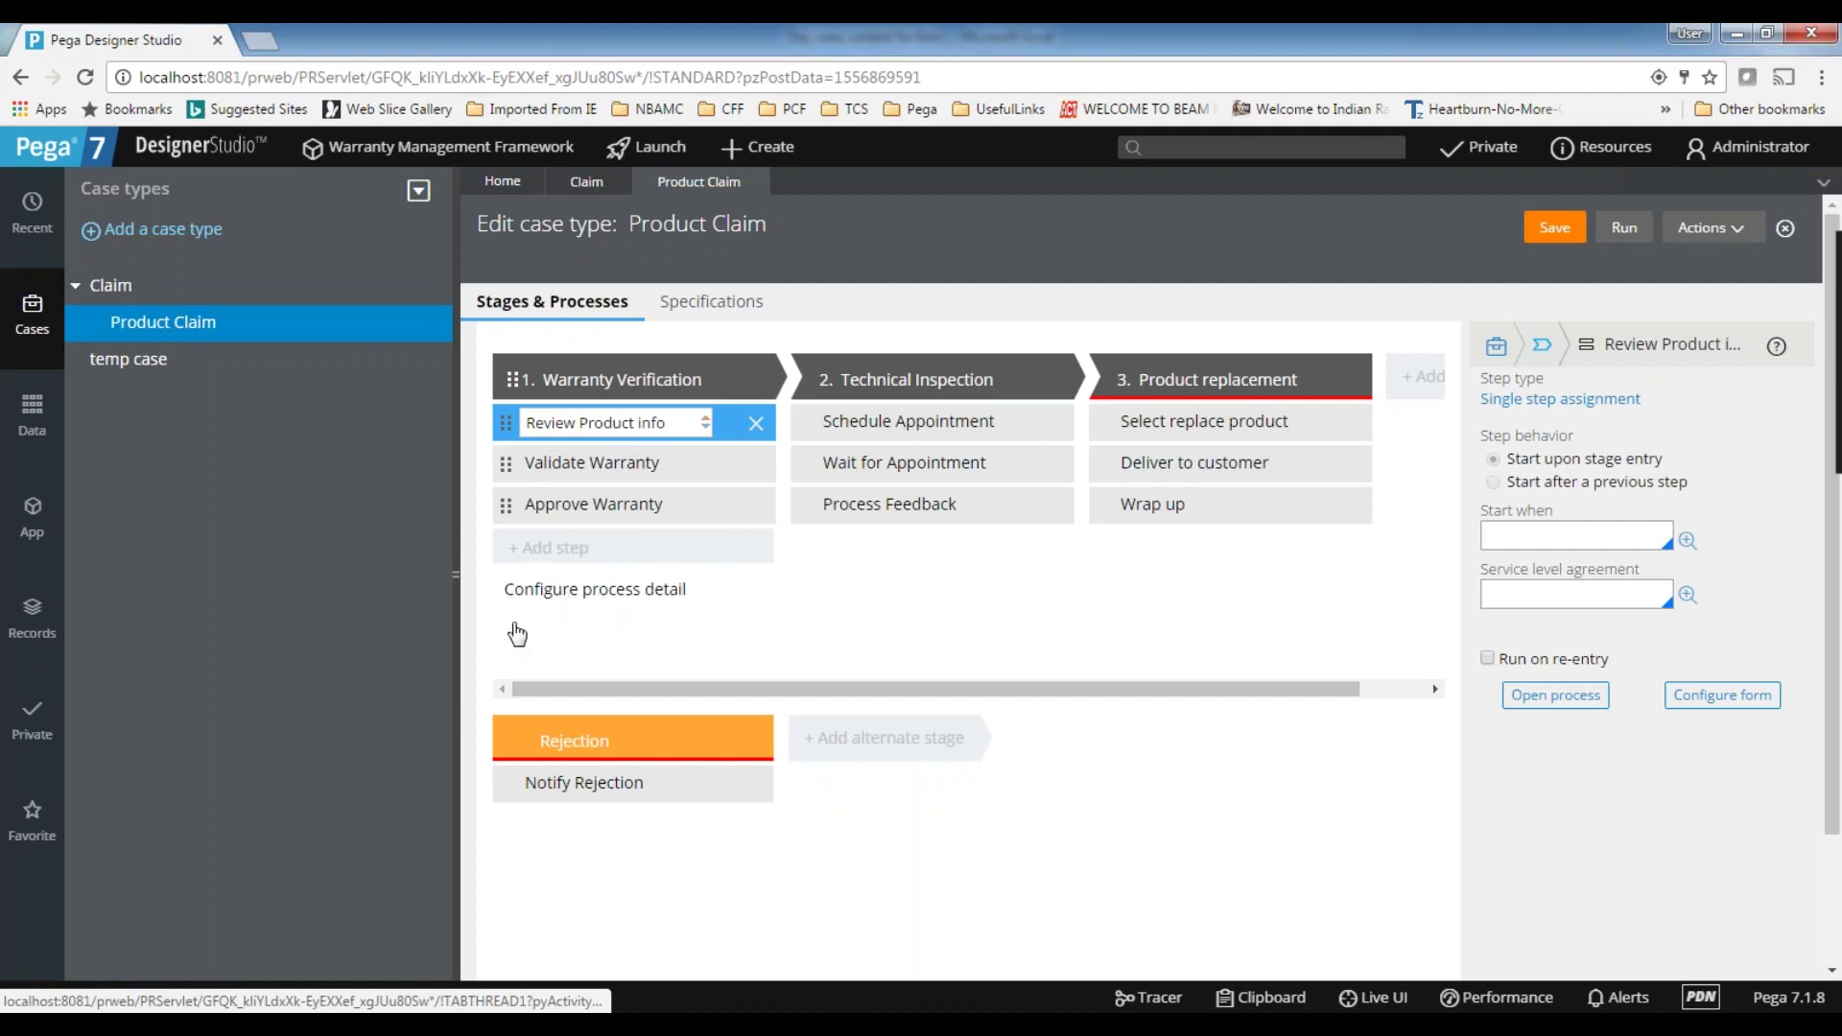
- Add a step named "Attach invoice" to the Warranty Verification stage, between Review Product info and Validate Warranty
click(545, 551)
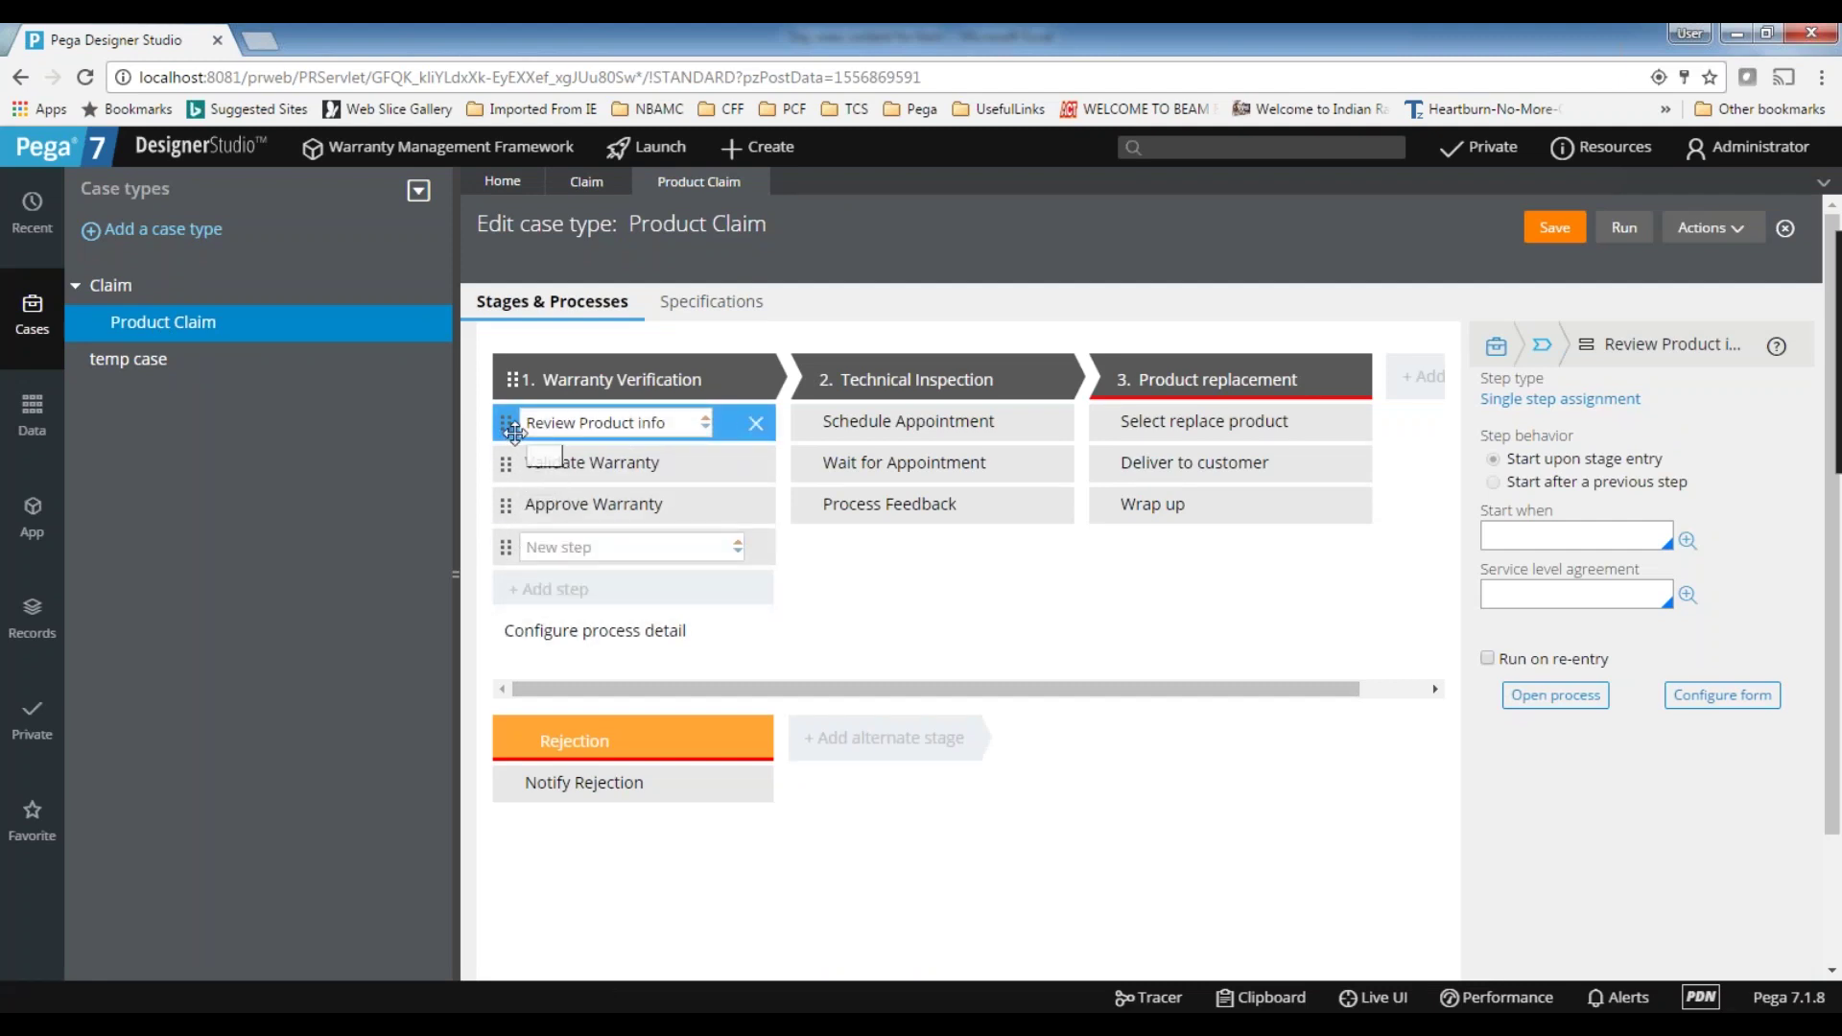
drag(514, 457, 515, 461)
click(574, 464)
text(Att)
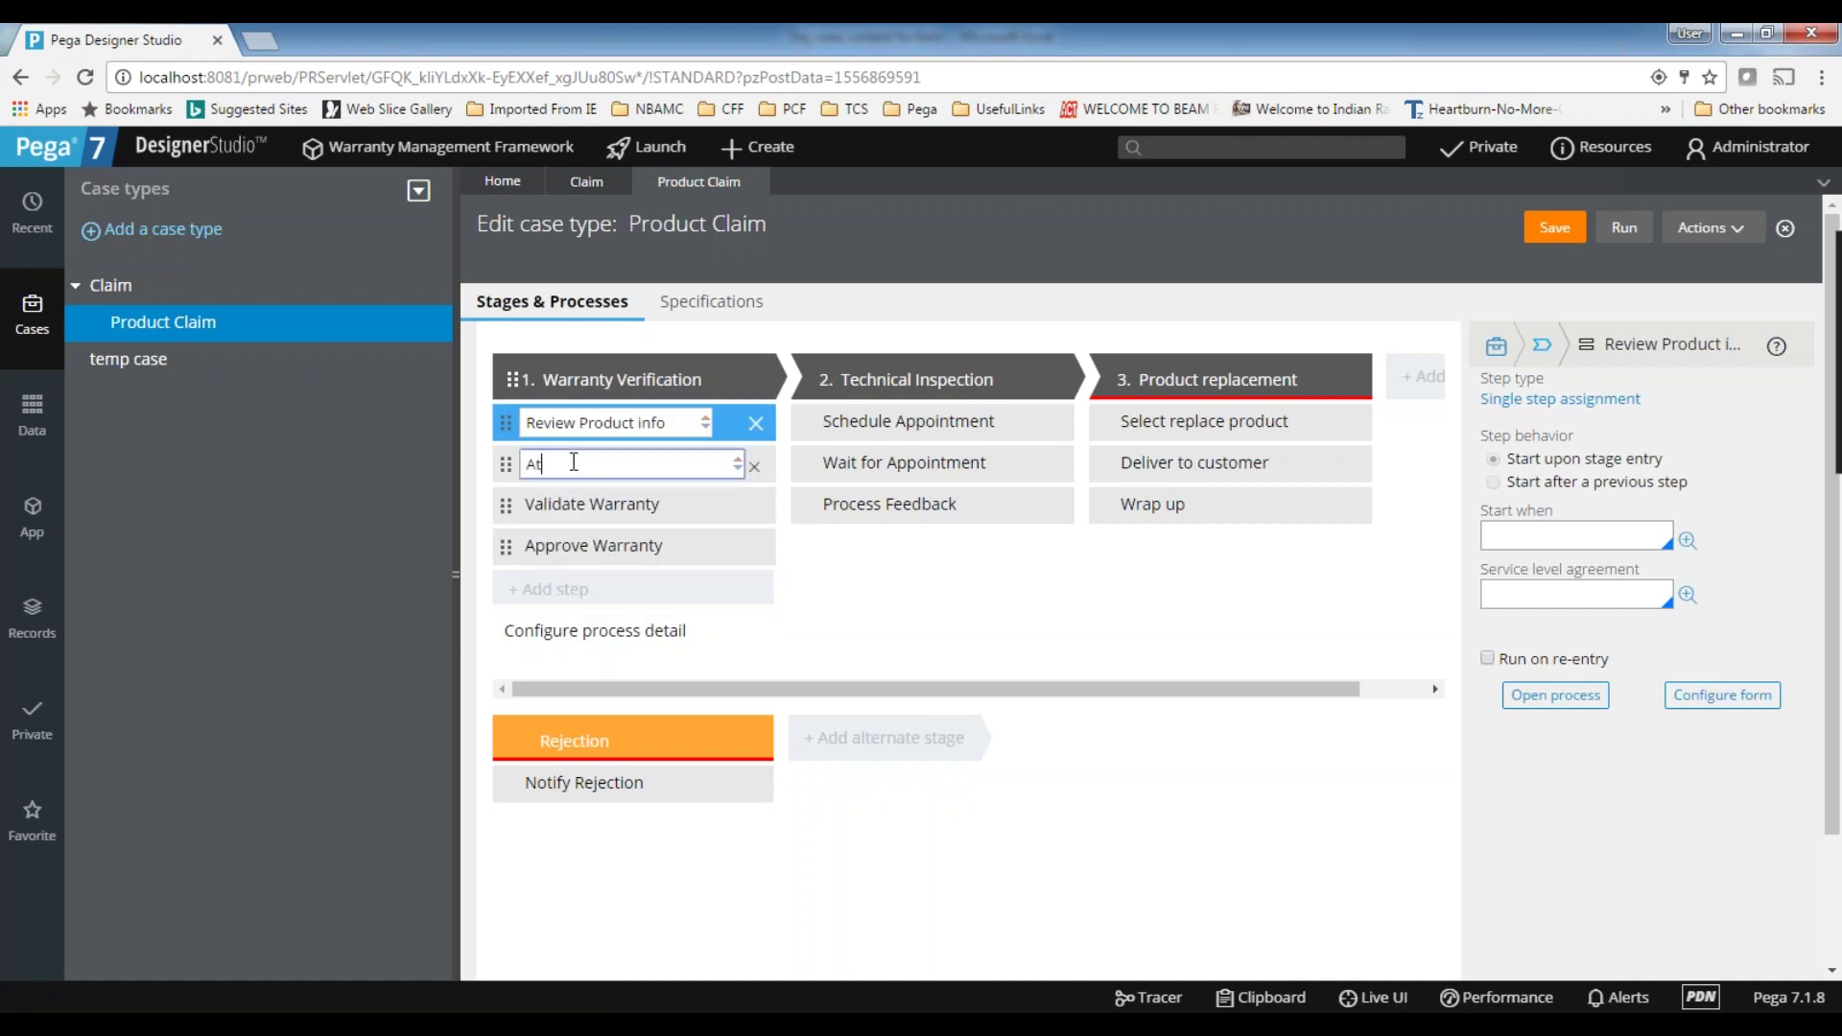
click(579, 500)
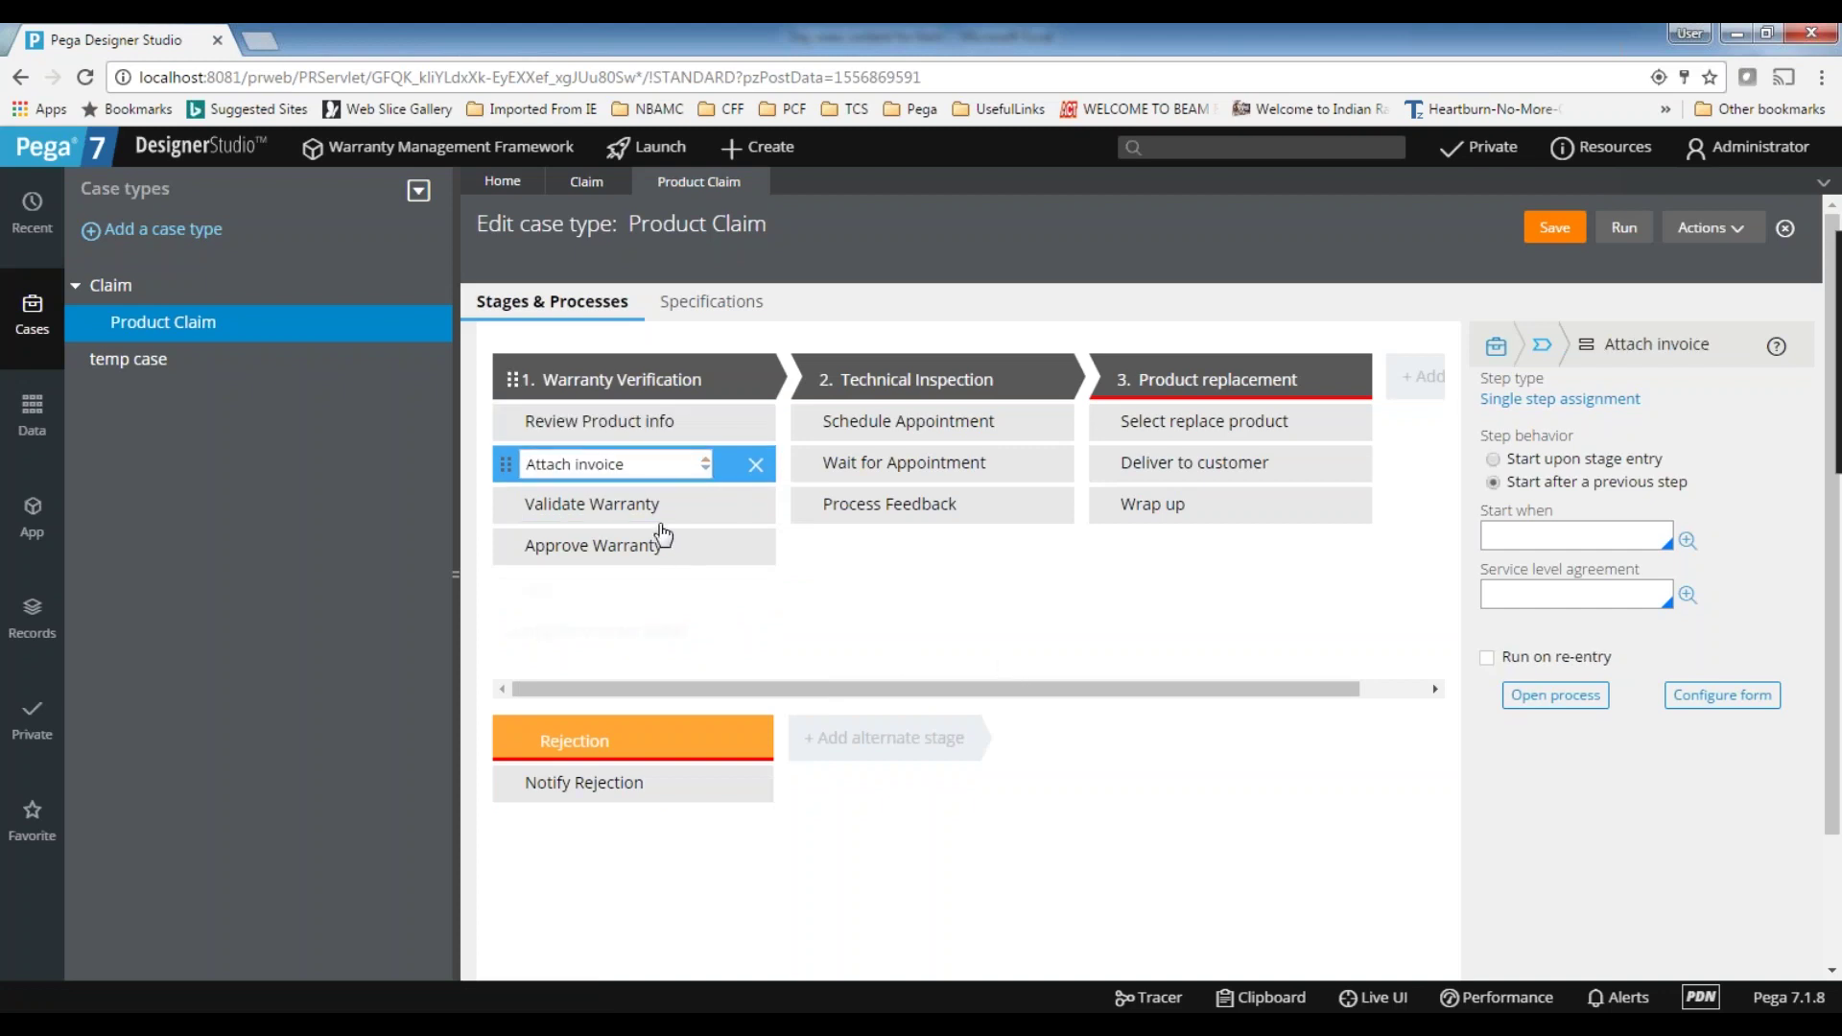
- Set the step type of Attach invoice in the Warranty Verification stage to Attachment and submit the configuration
click(623, 422)
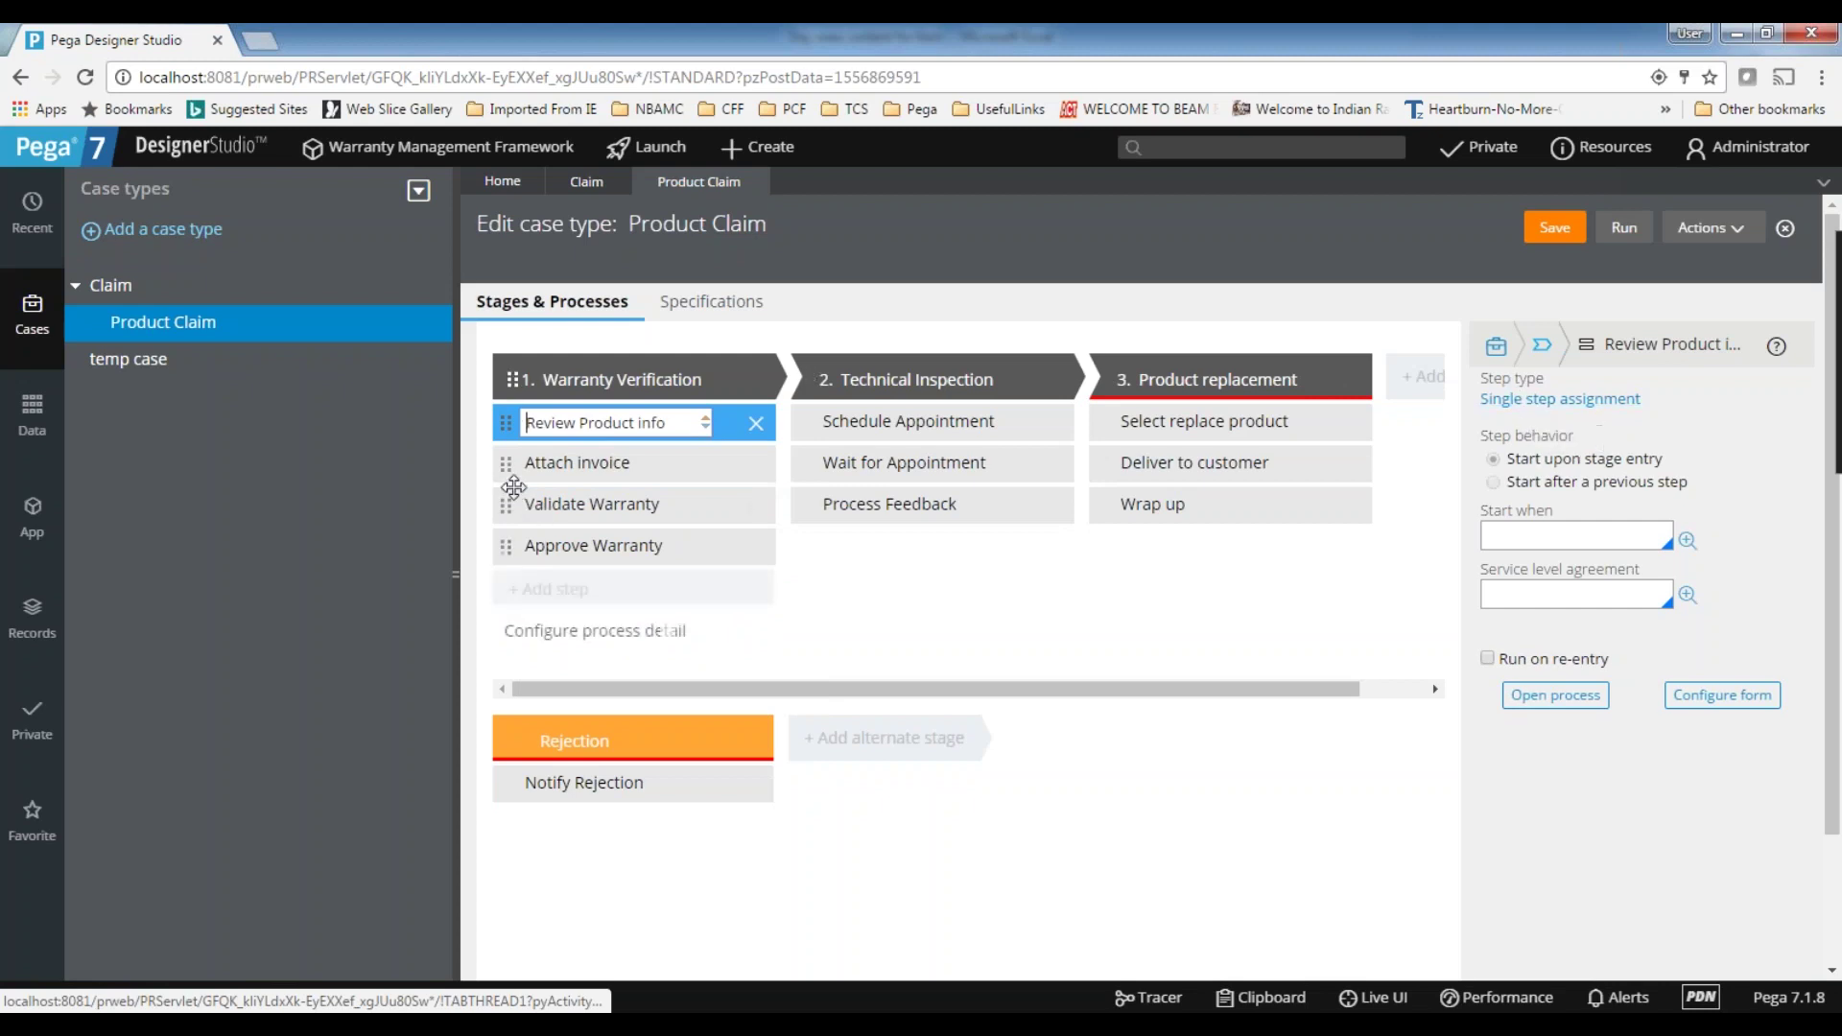
click(576, 462)
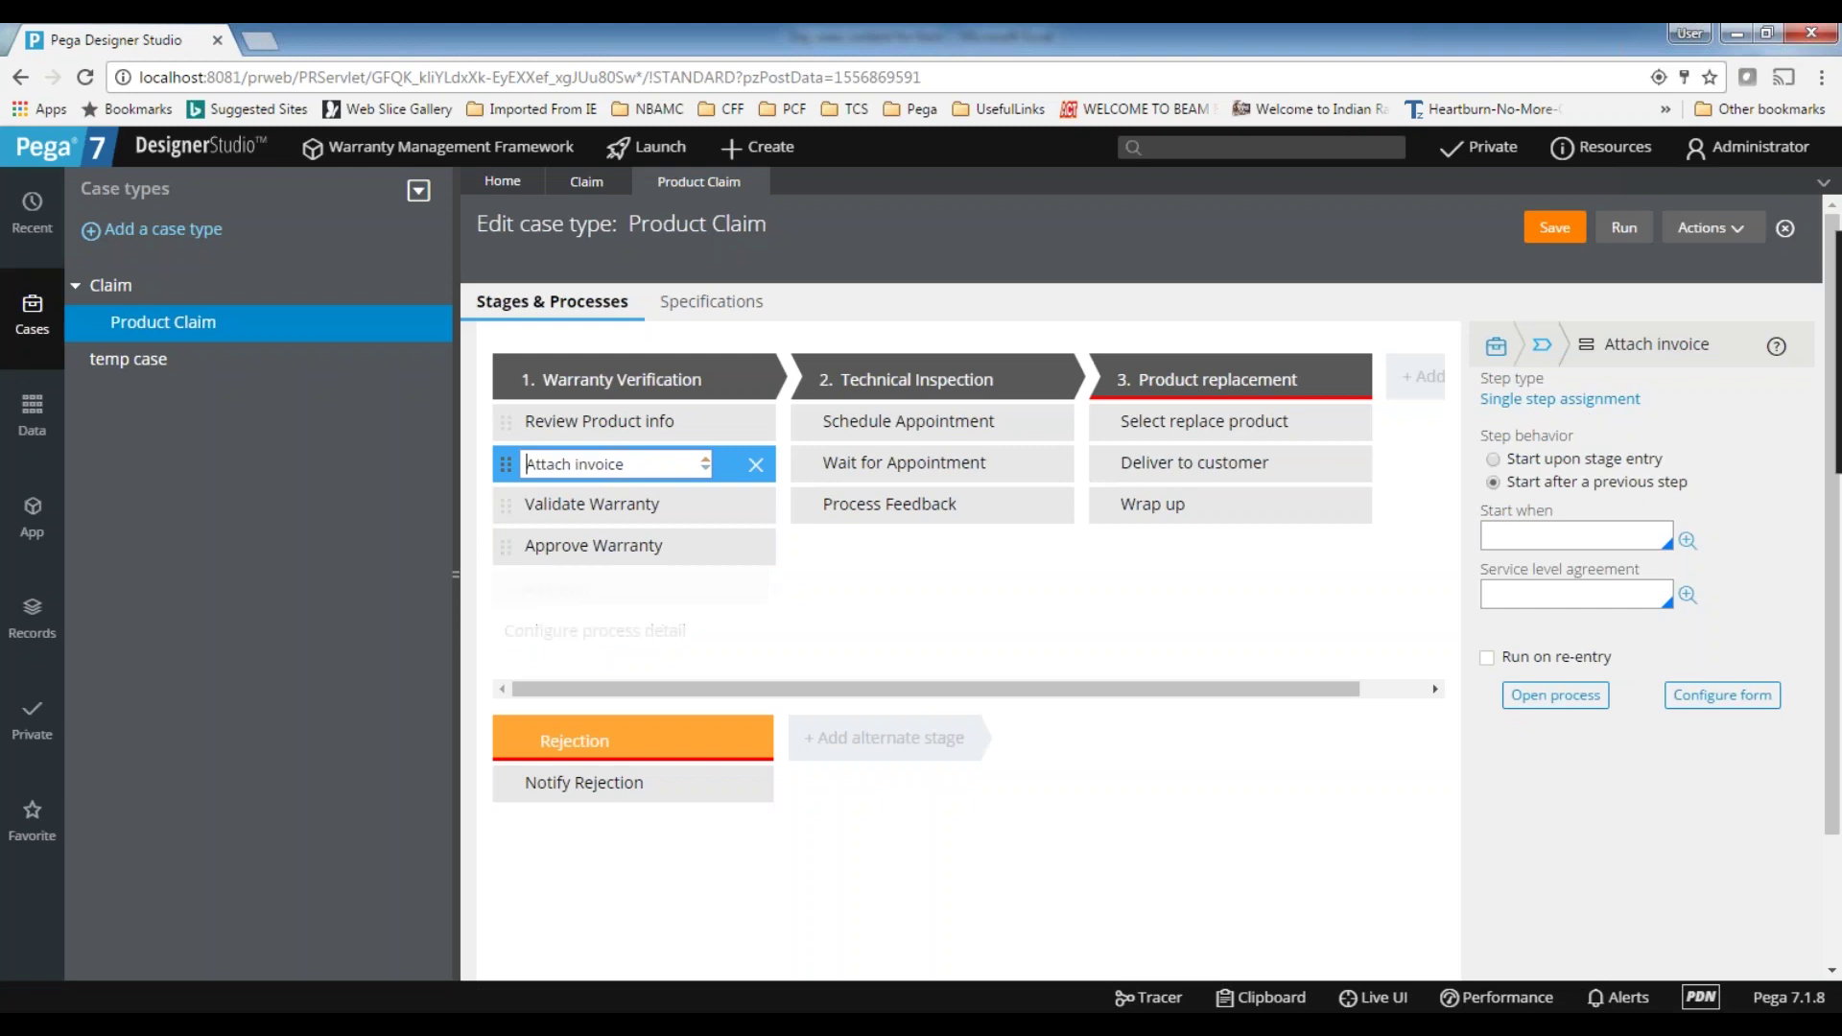
click(1574, 401)
click(911, 628)
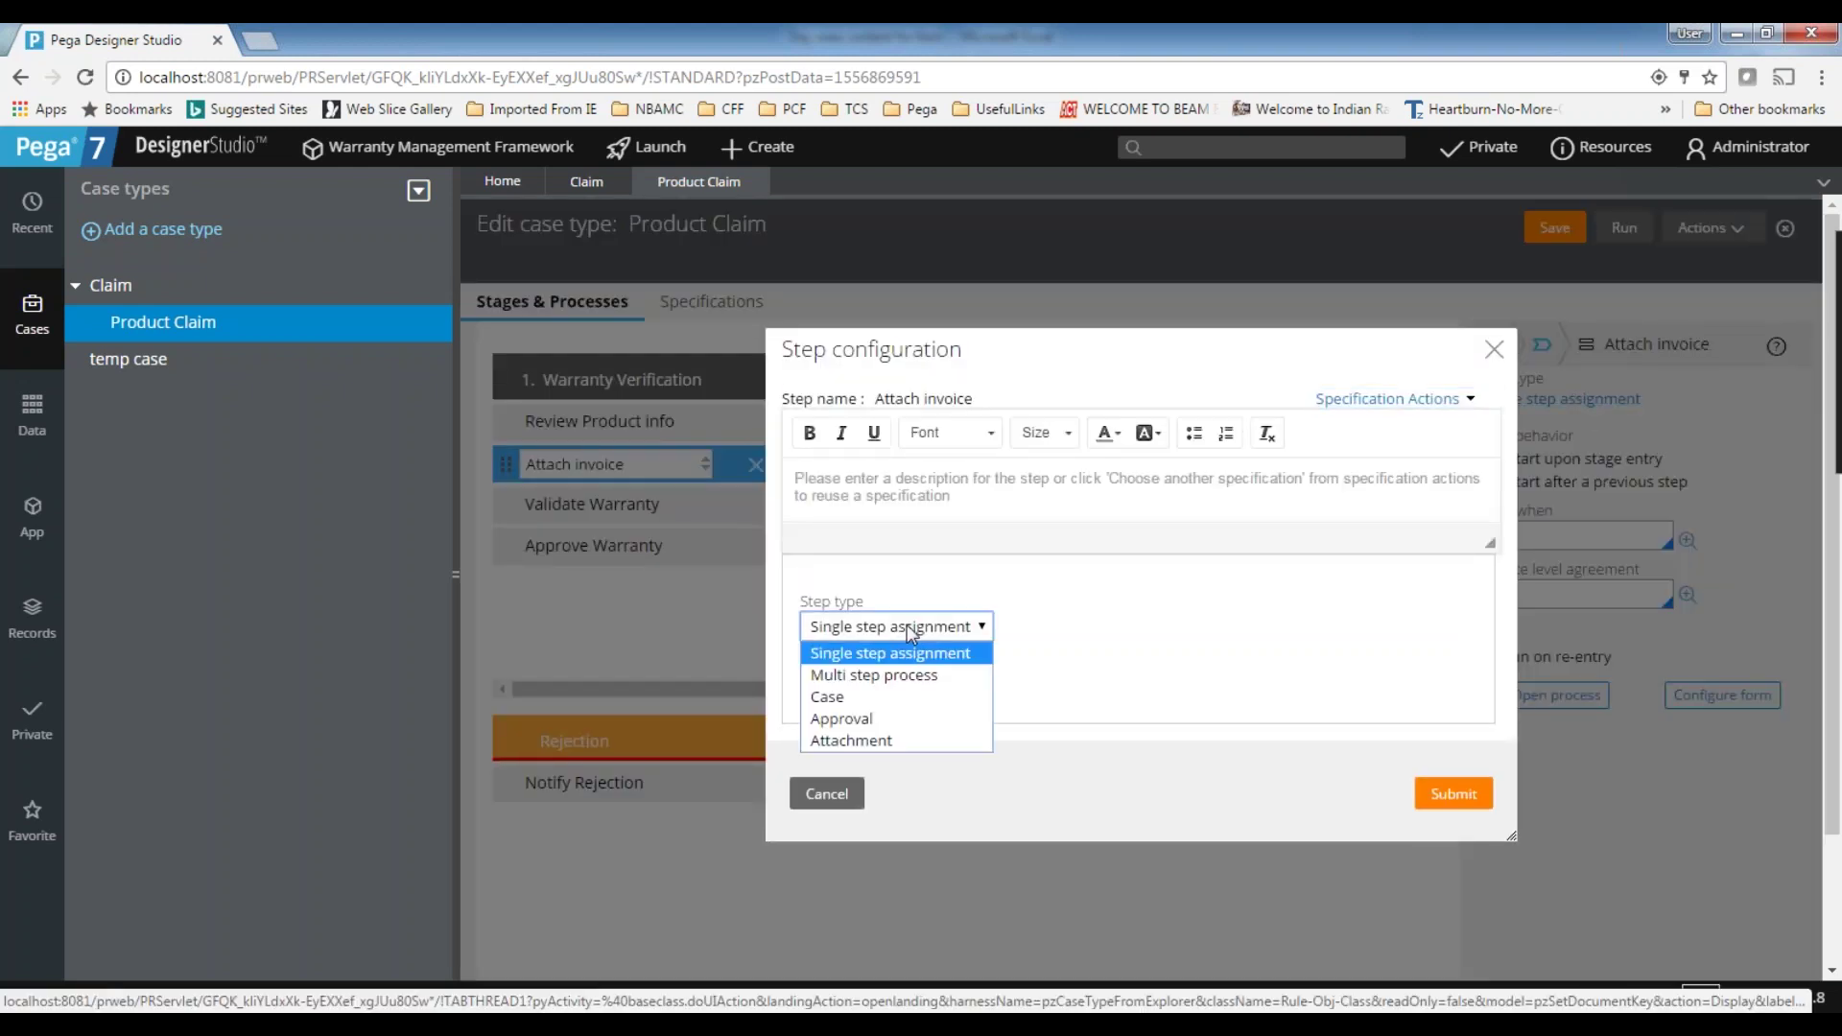
click(875, 741)
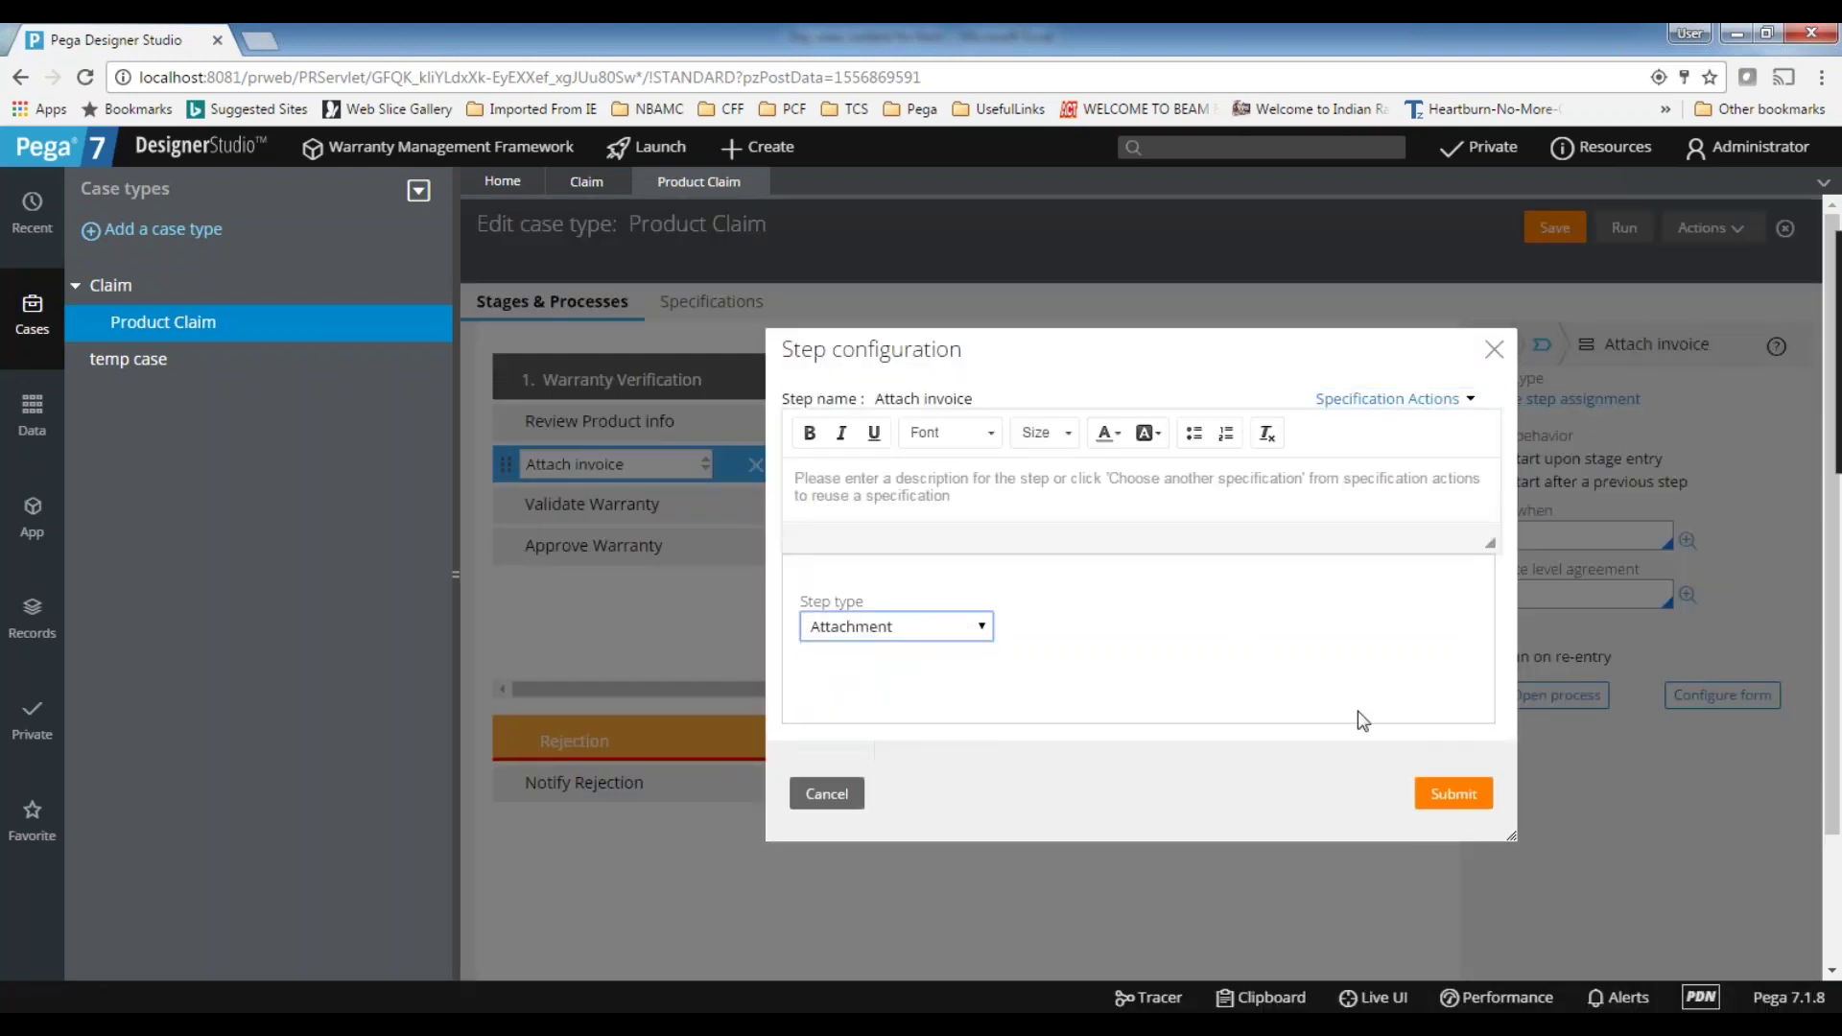
click(900, 697)
click(900, 697)
click(1460, 912)
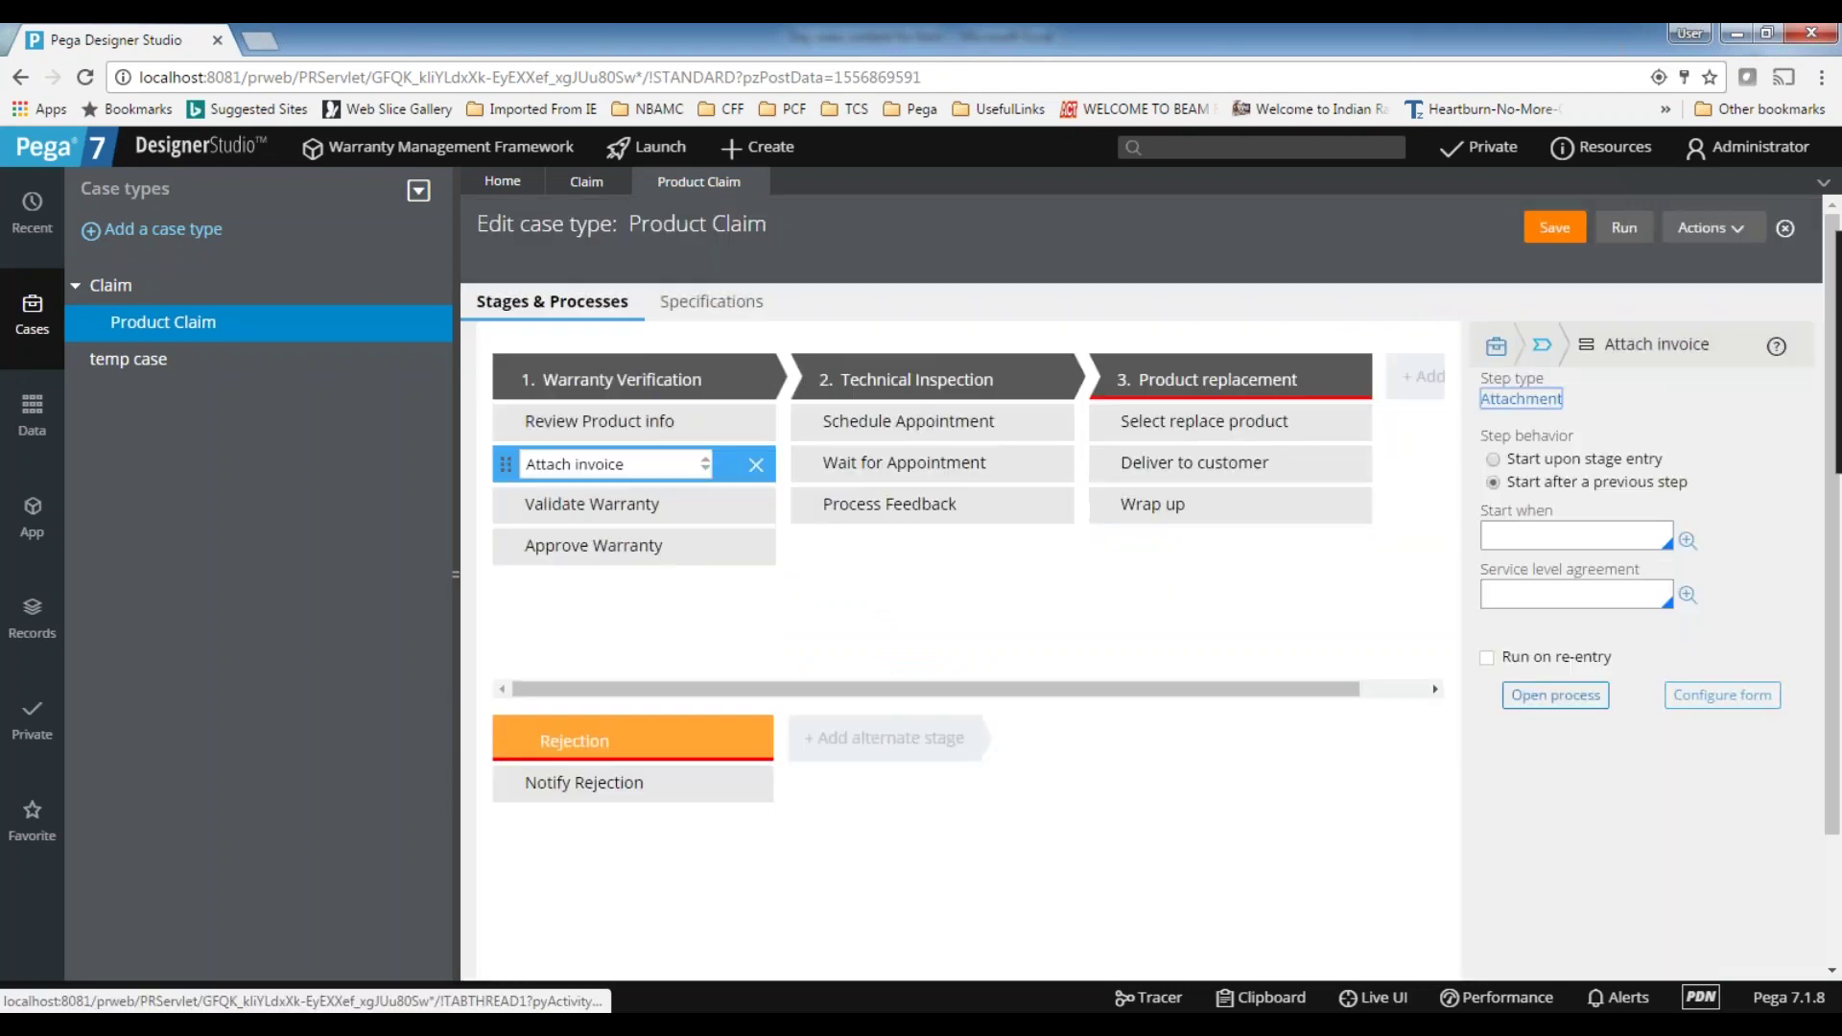
- Change the step type of Validate Warranty to Multi step process and submit the configuration
click(626, 505)
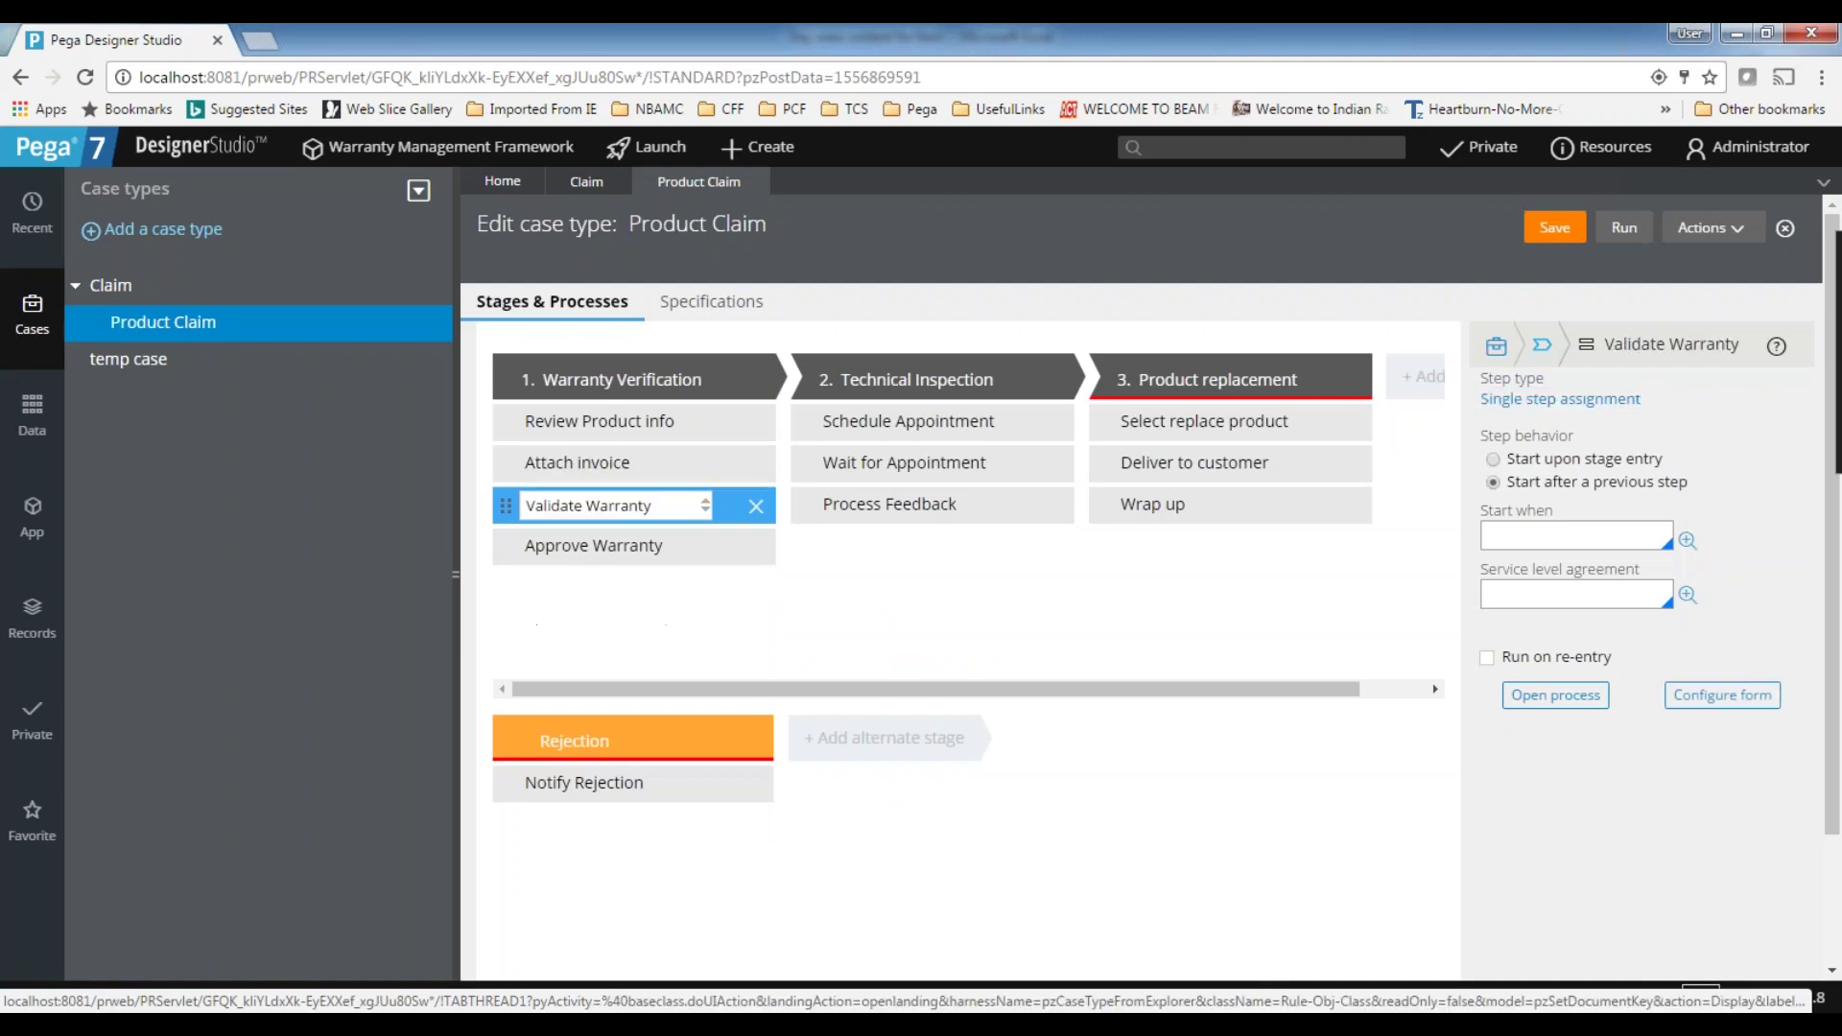
drag(675, 502, 488, 503)
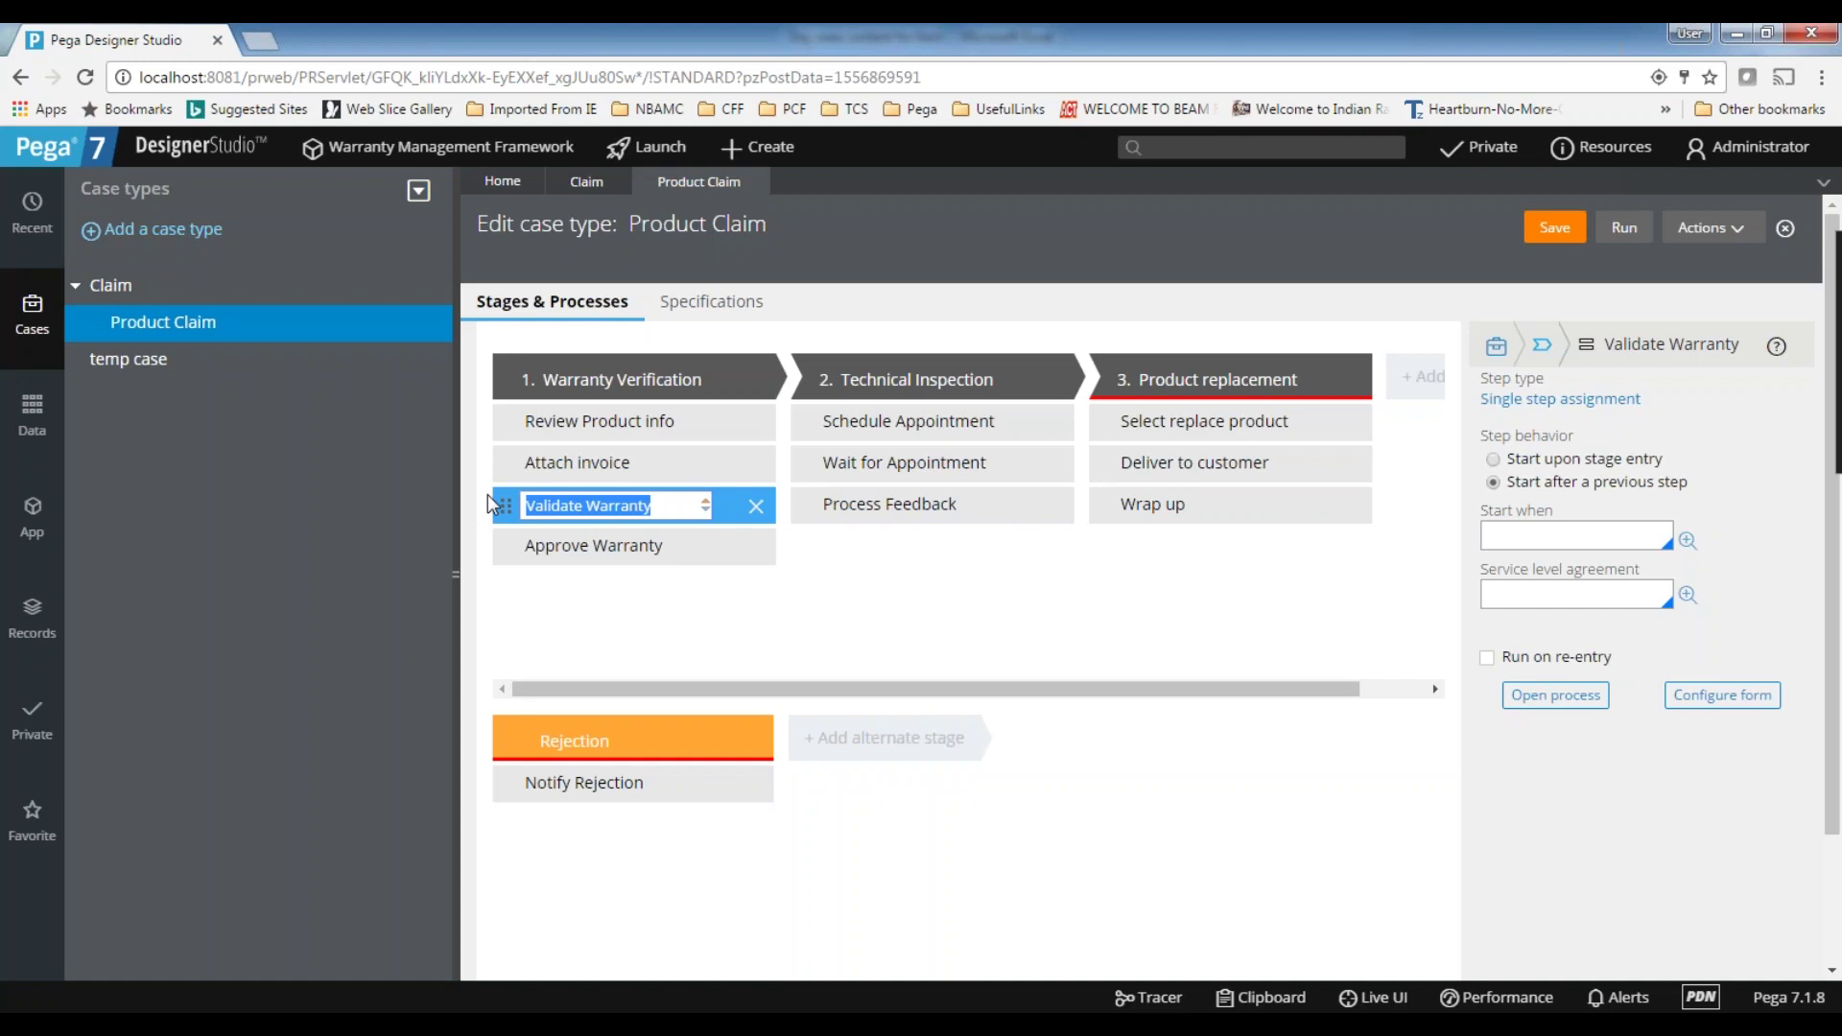
click(1582, 399)
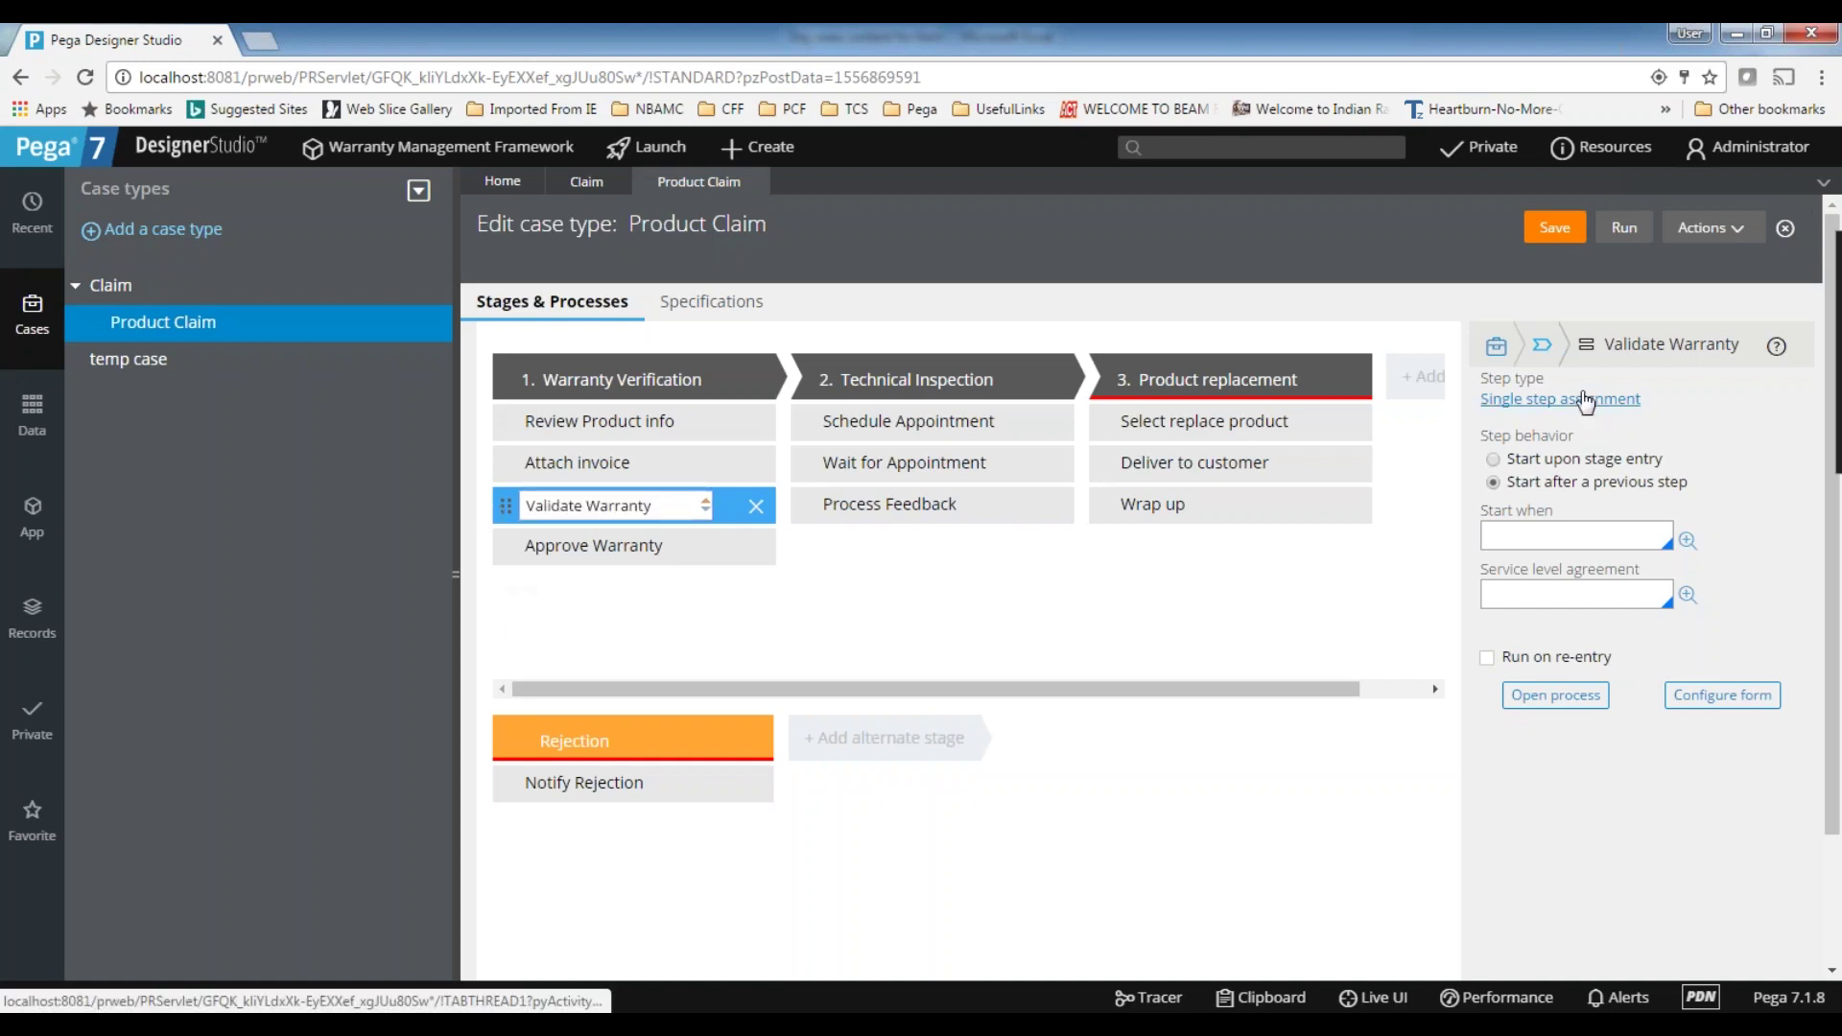
click(925, 633)
click(925, 673)
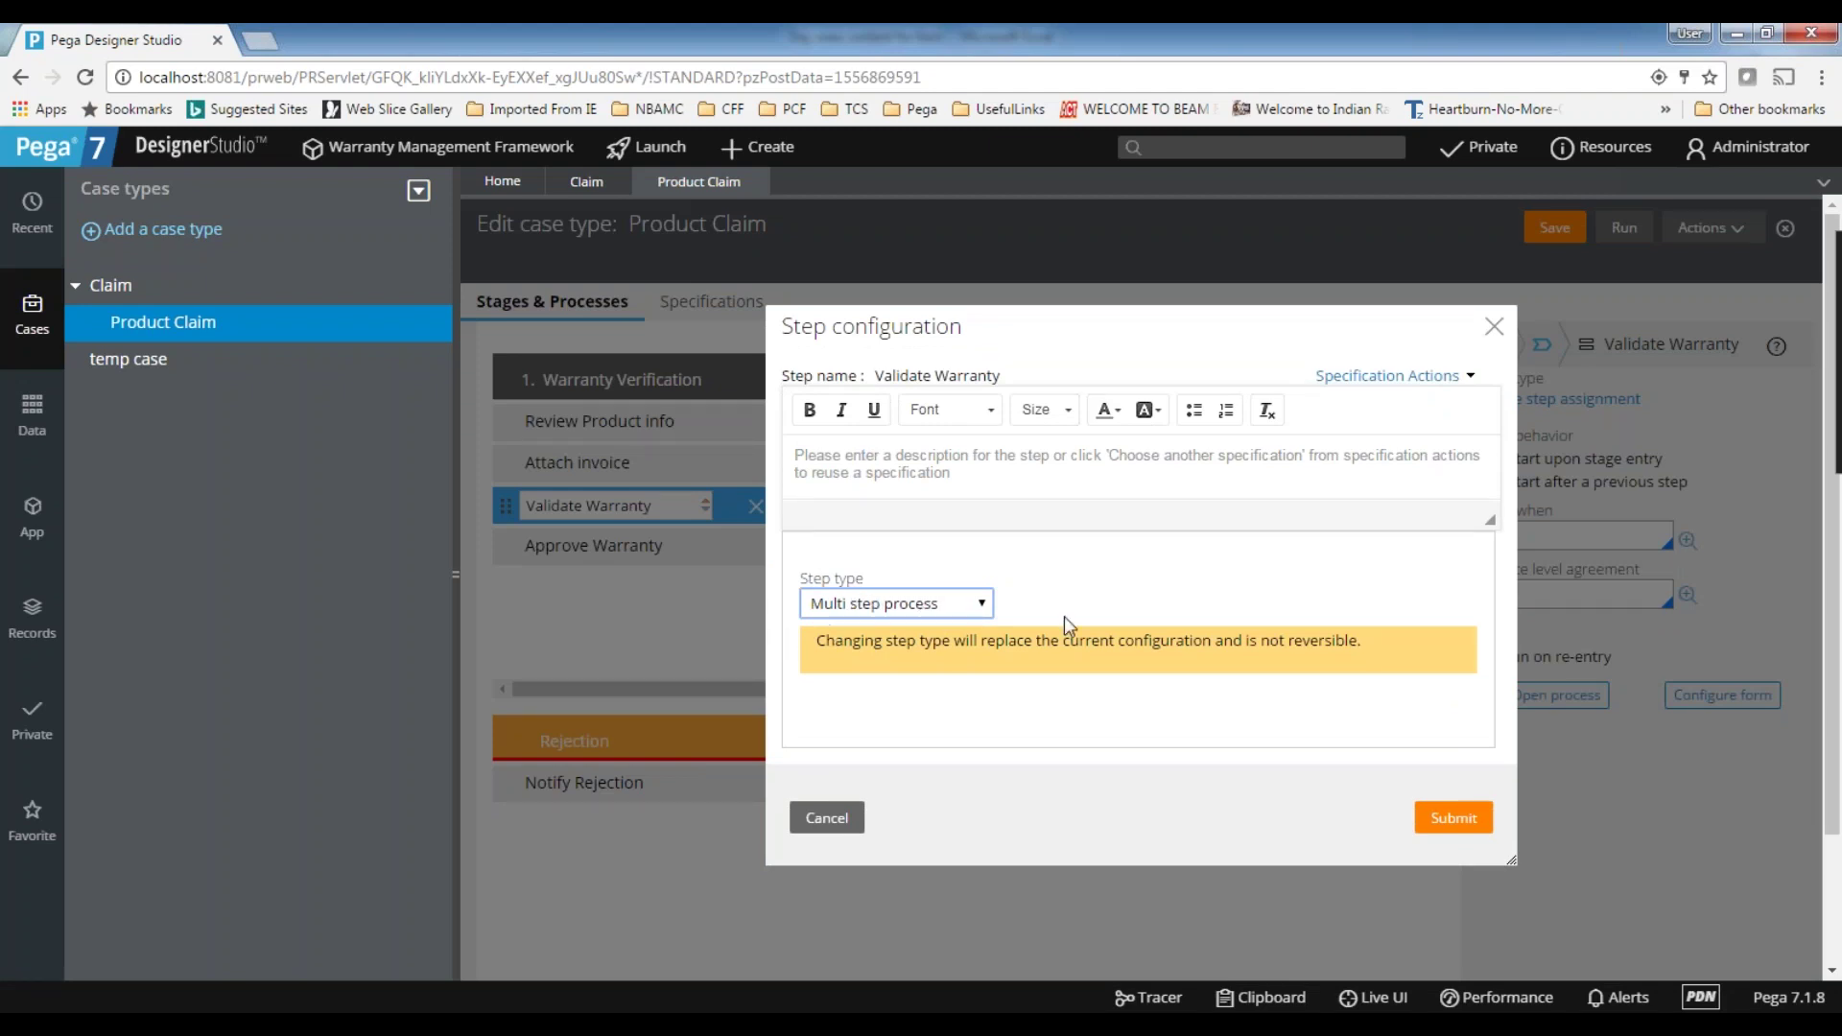
click(1449, 818)
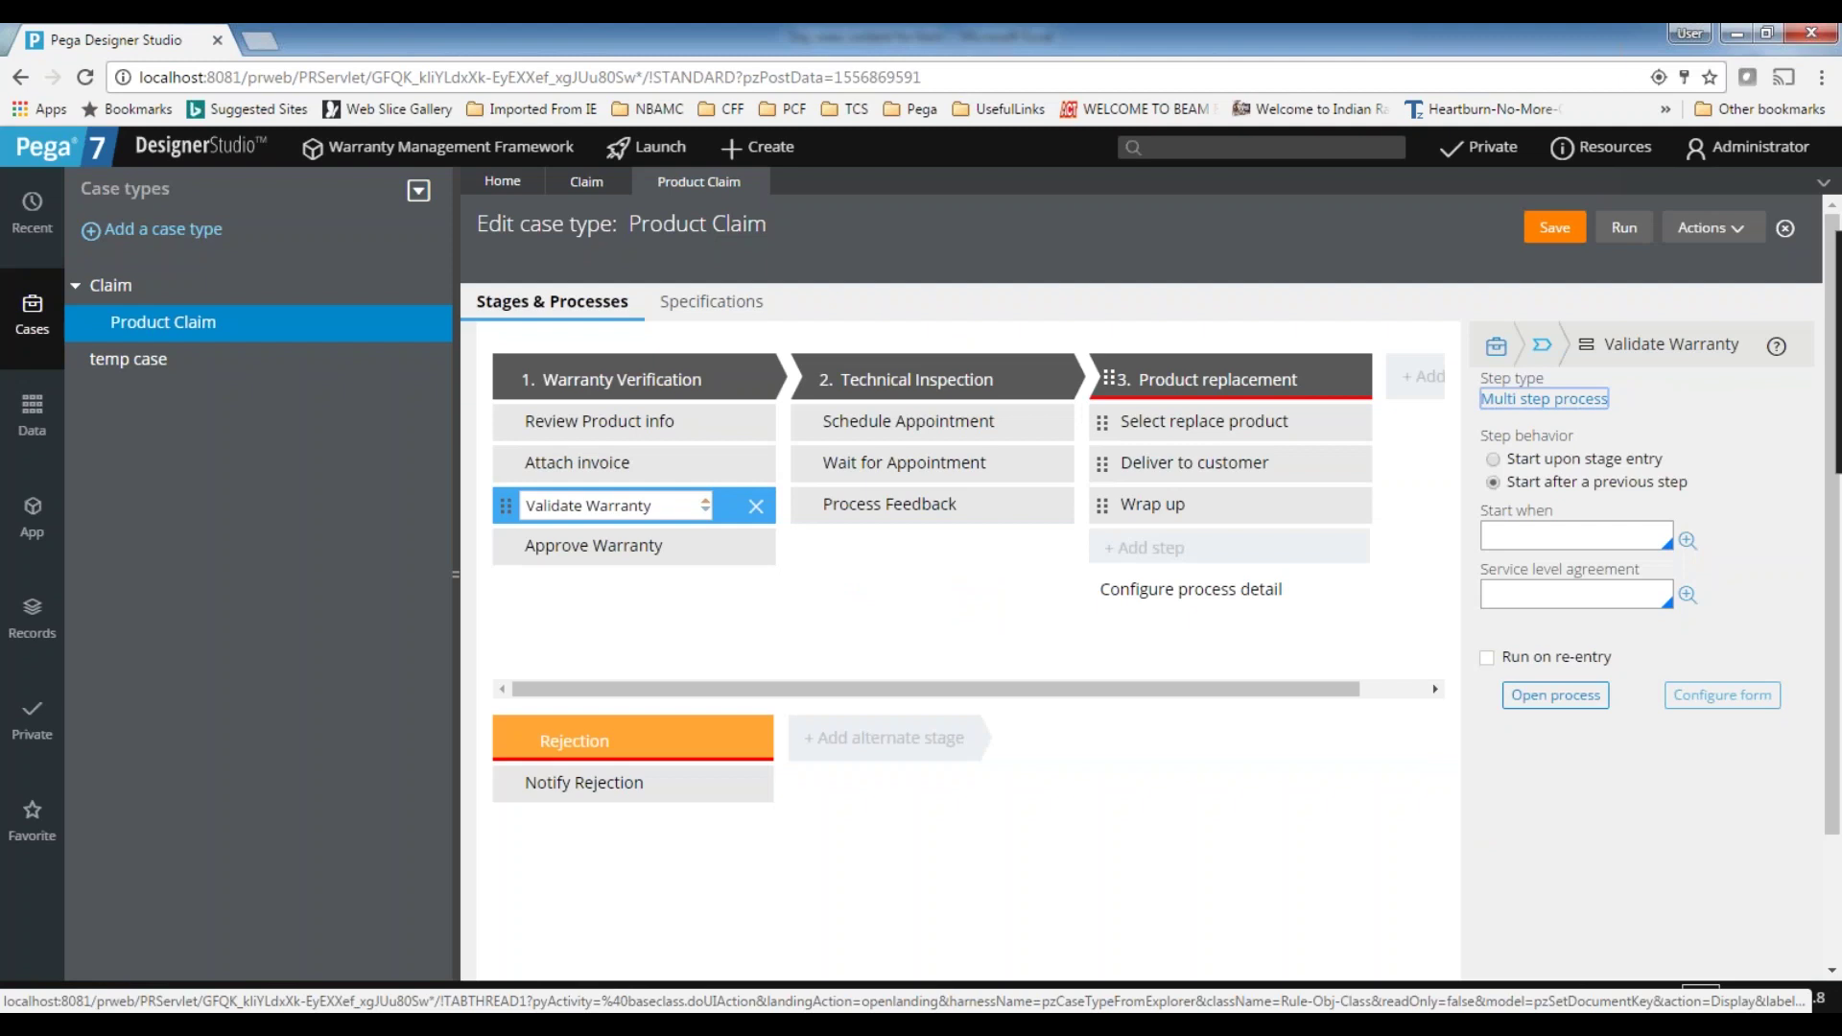
click(1433, 489)
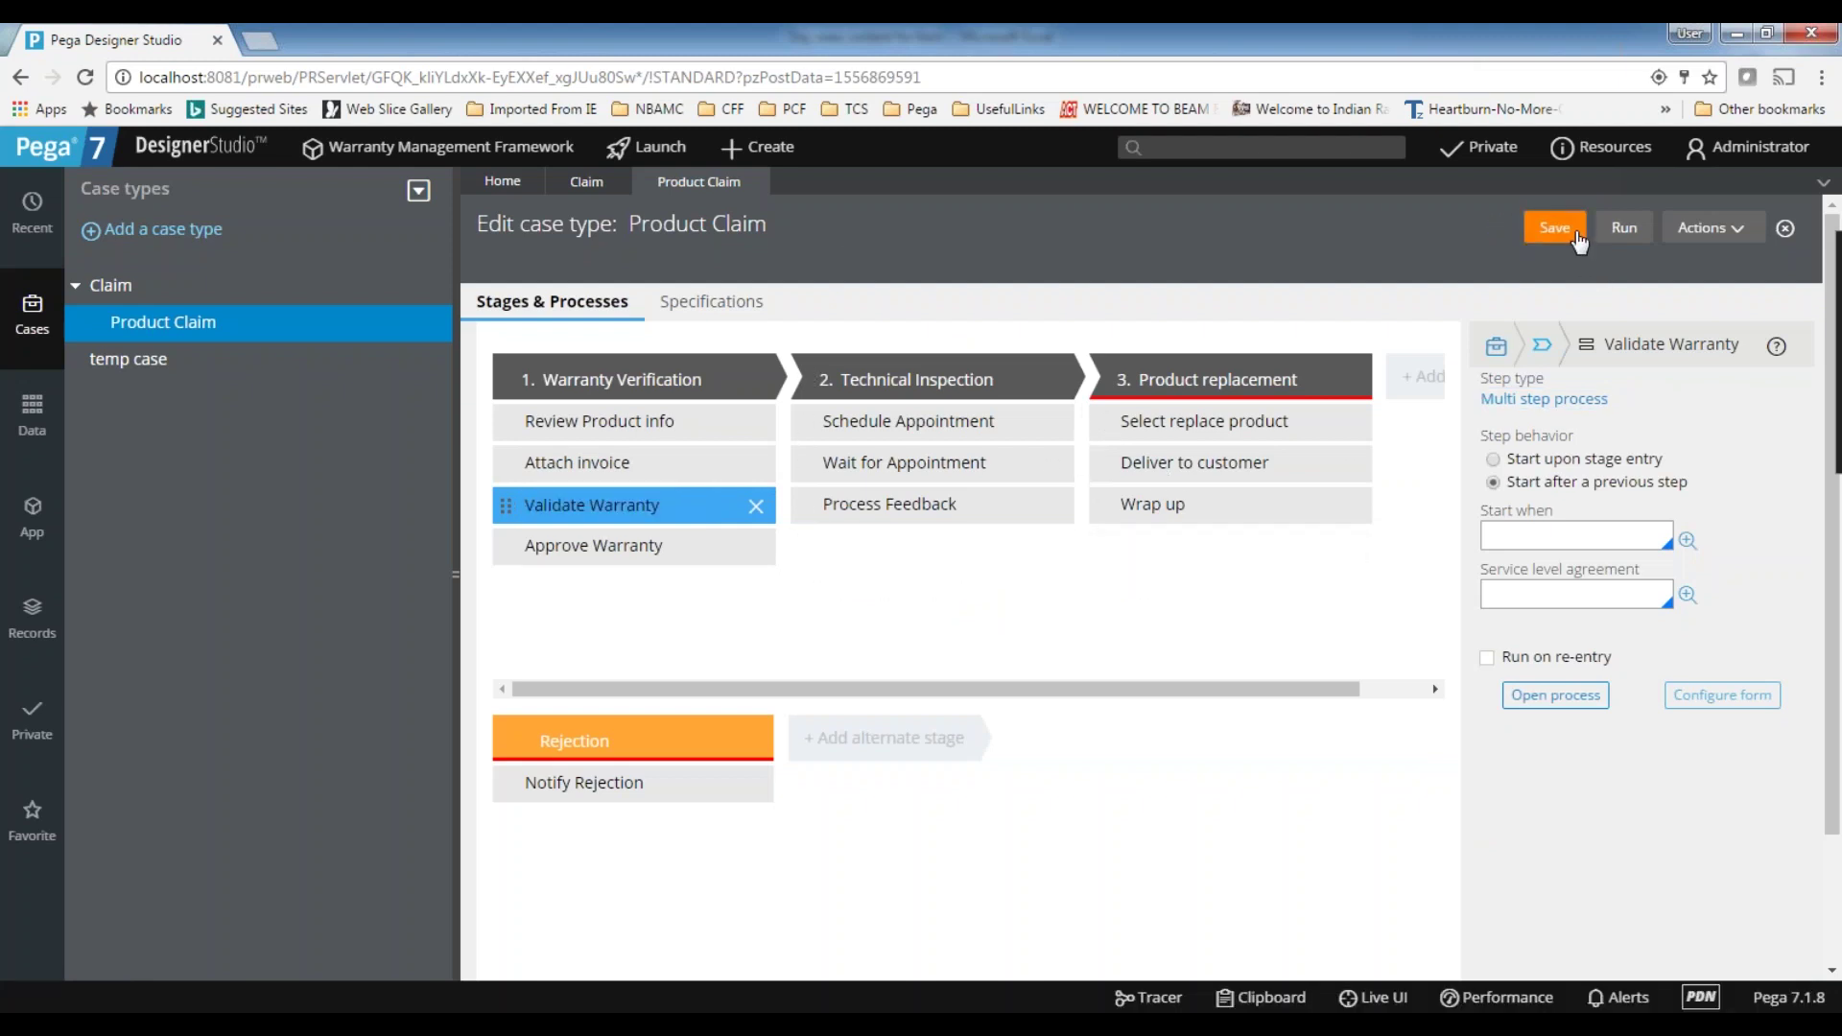
- Choose Approval as the step type for Approve Warranty in the Warranty Verification stage
click(631, 549)
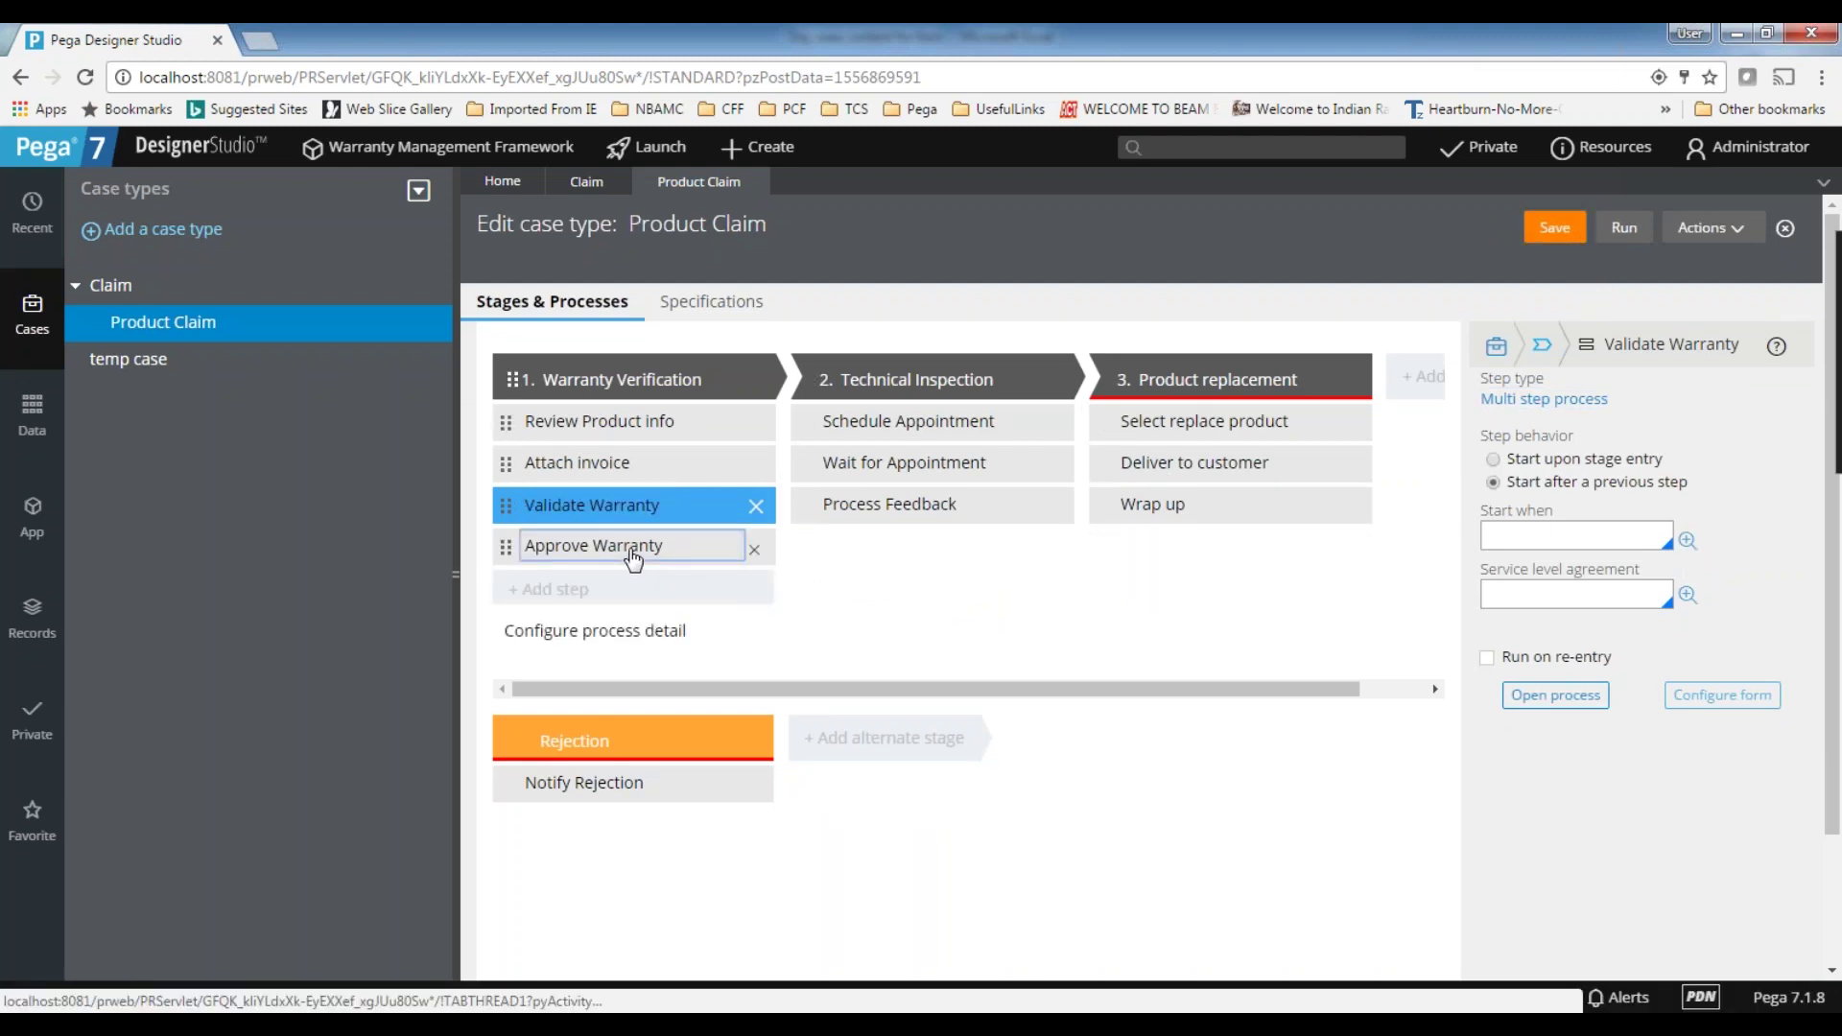
drag(671, 547, 479, 543)
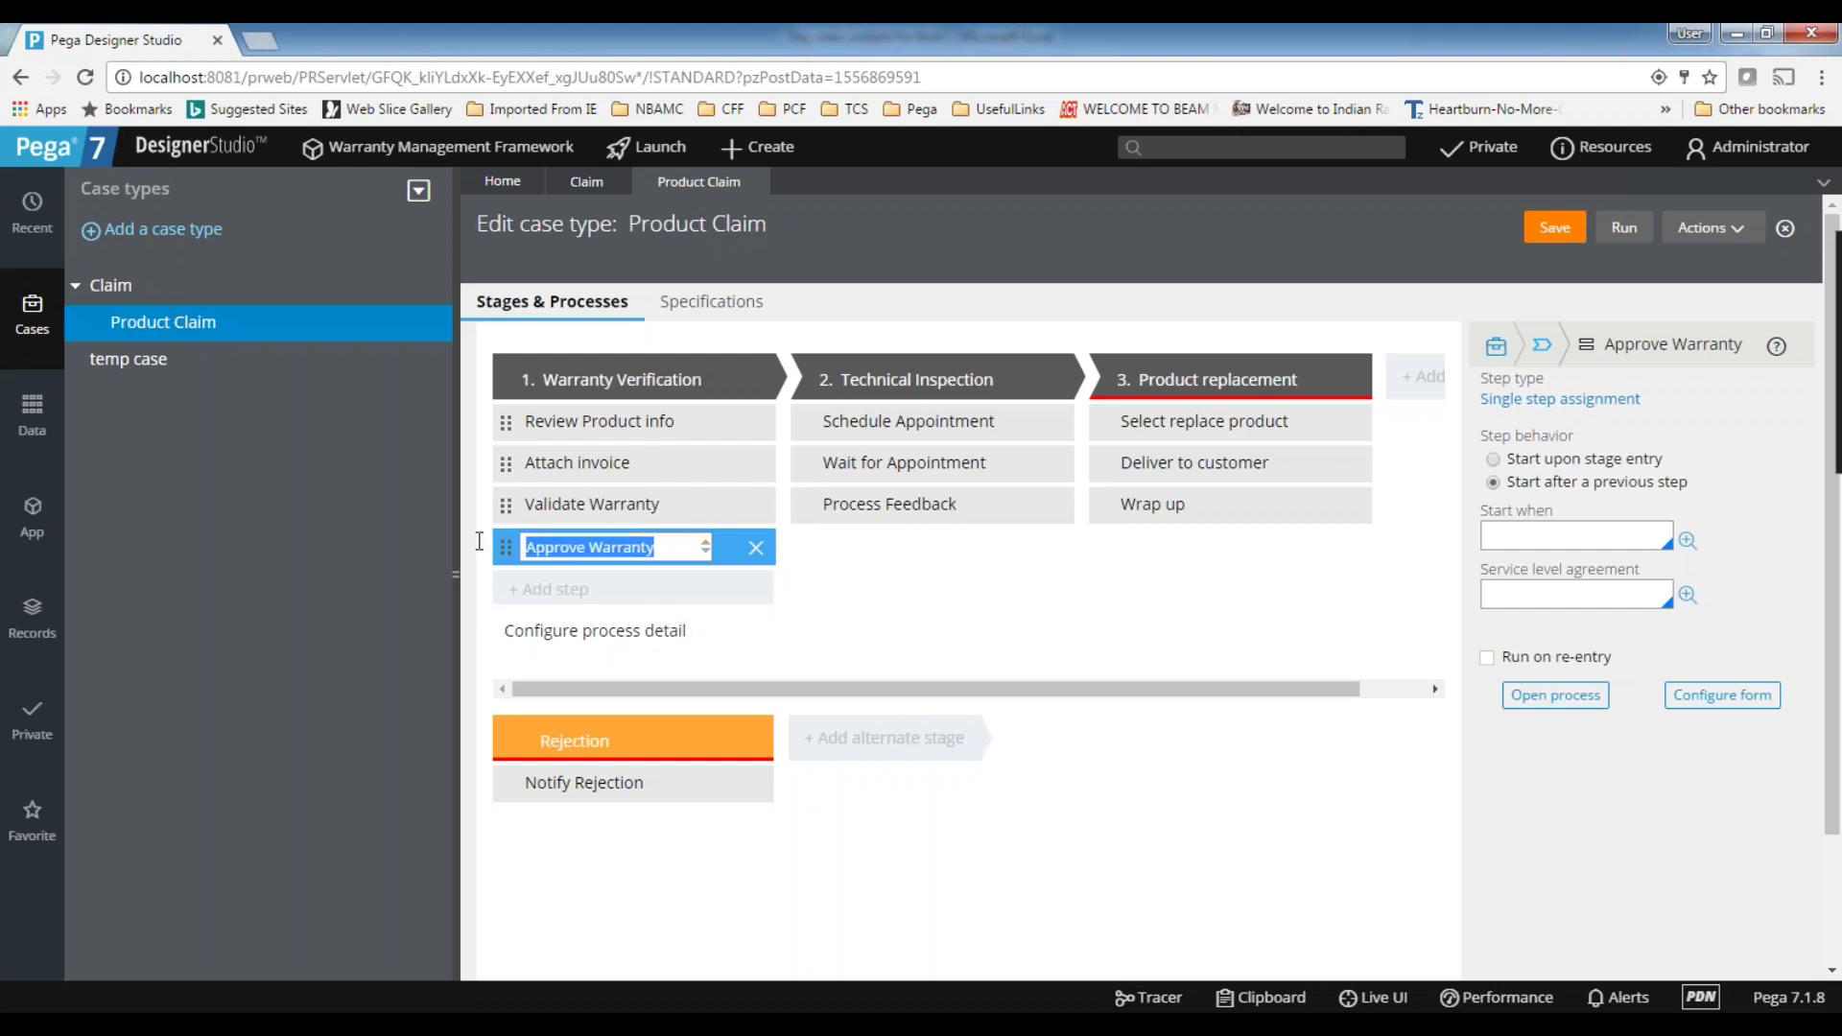
click(999, 650)
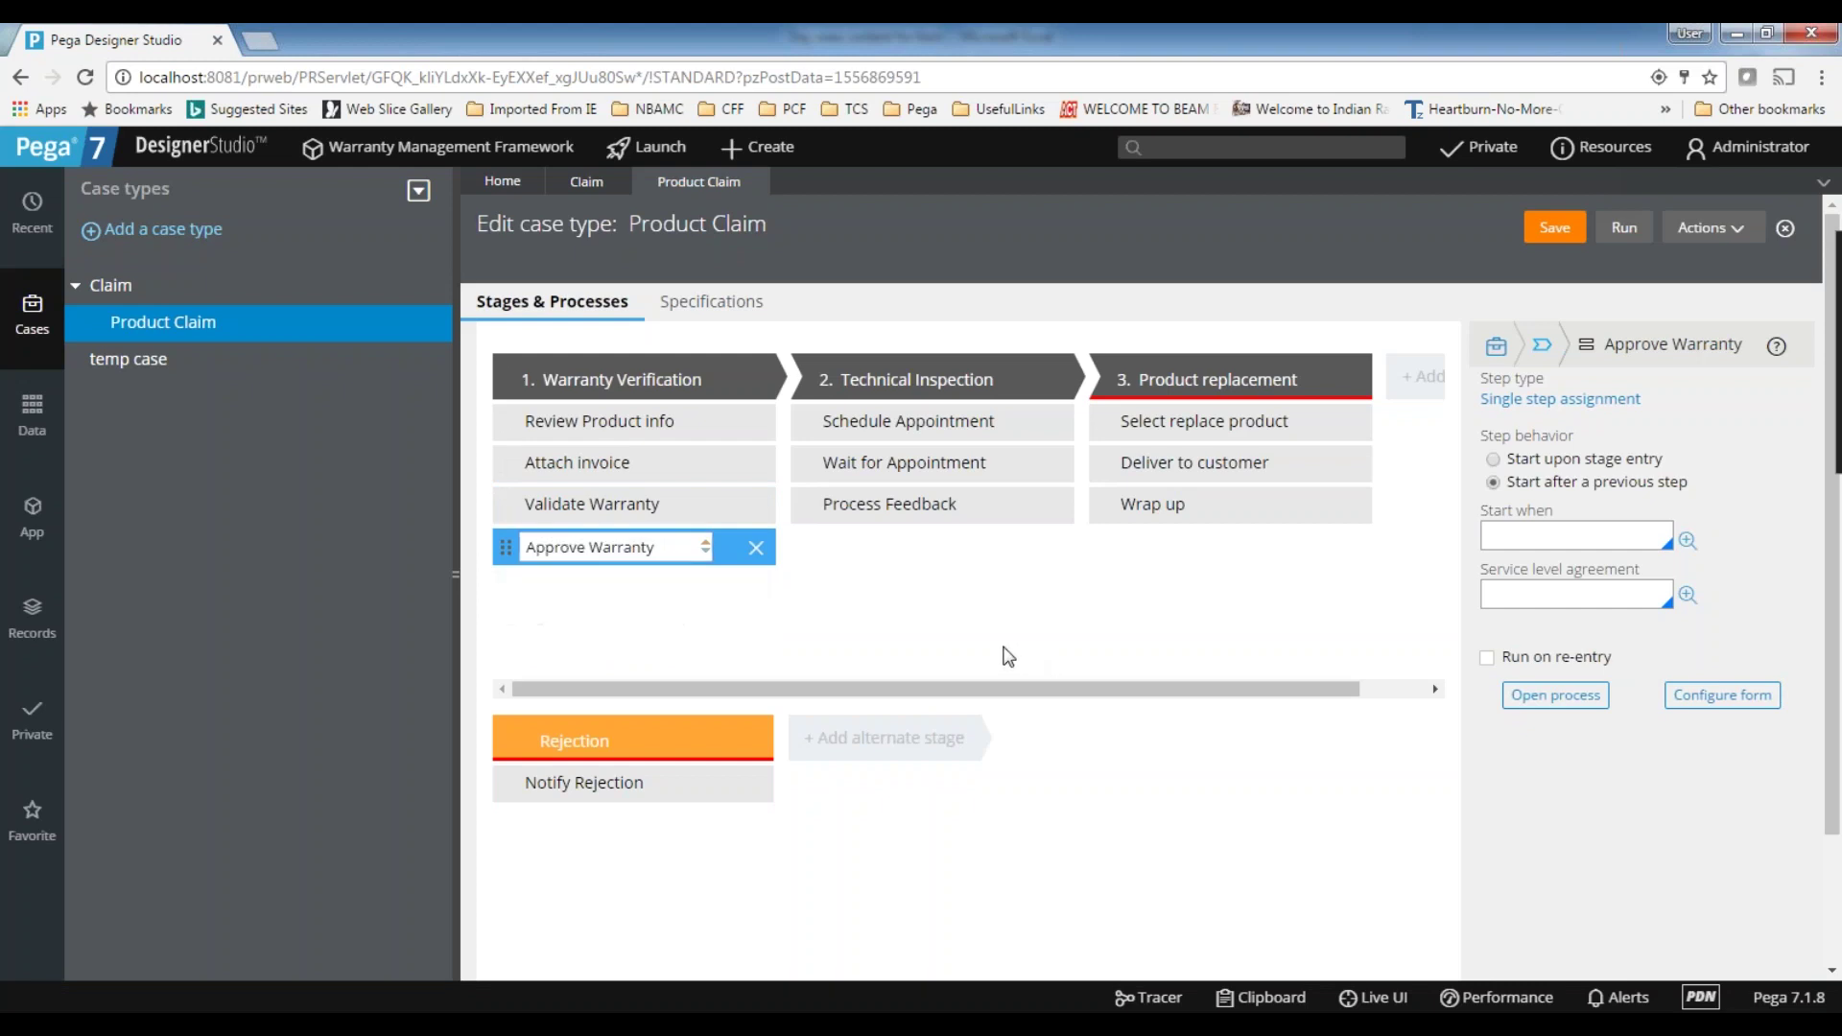
triple_click(669, 549)
click(1589, 403)
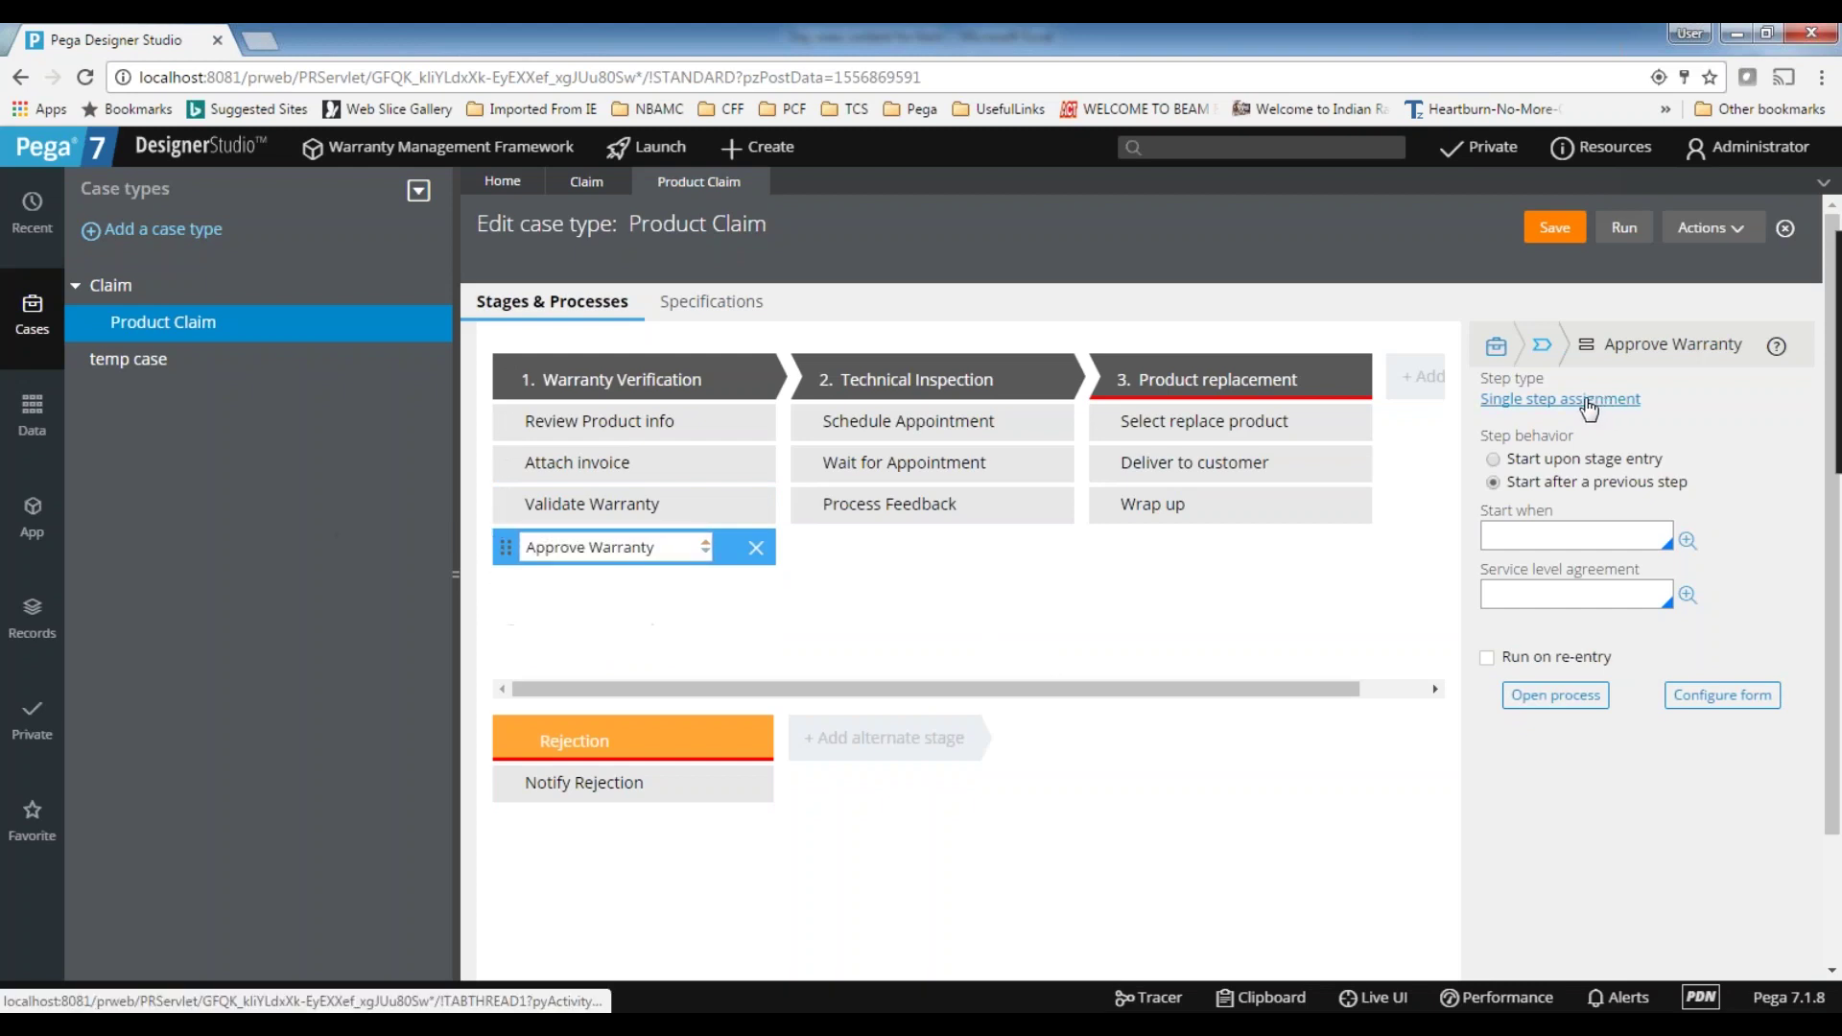
click(931, 629)
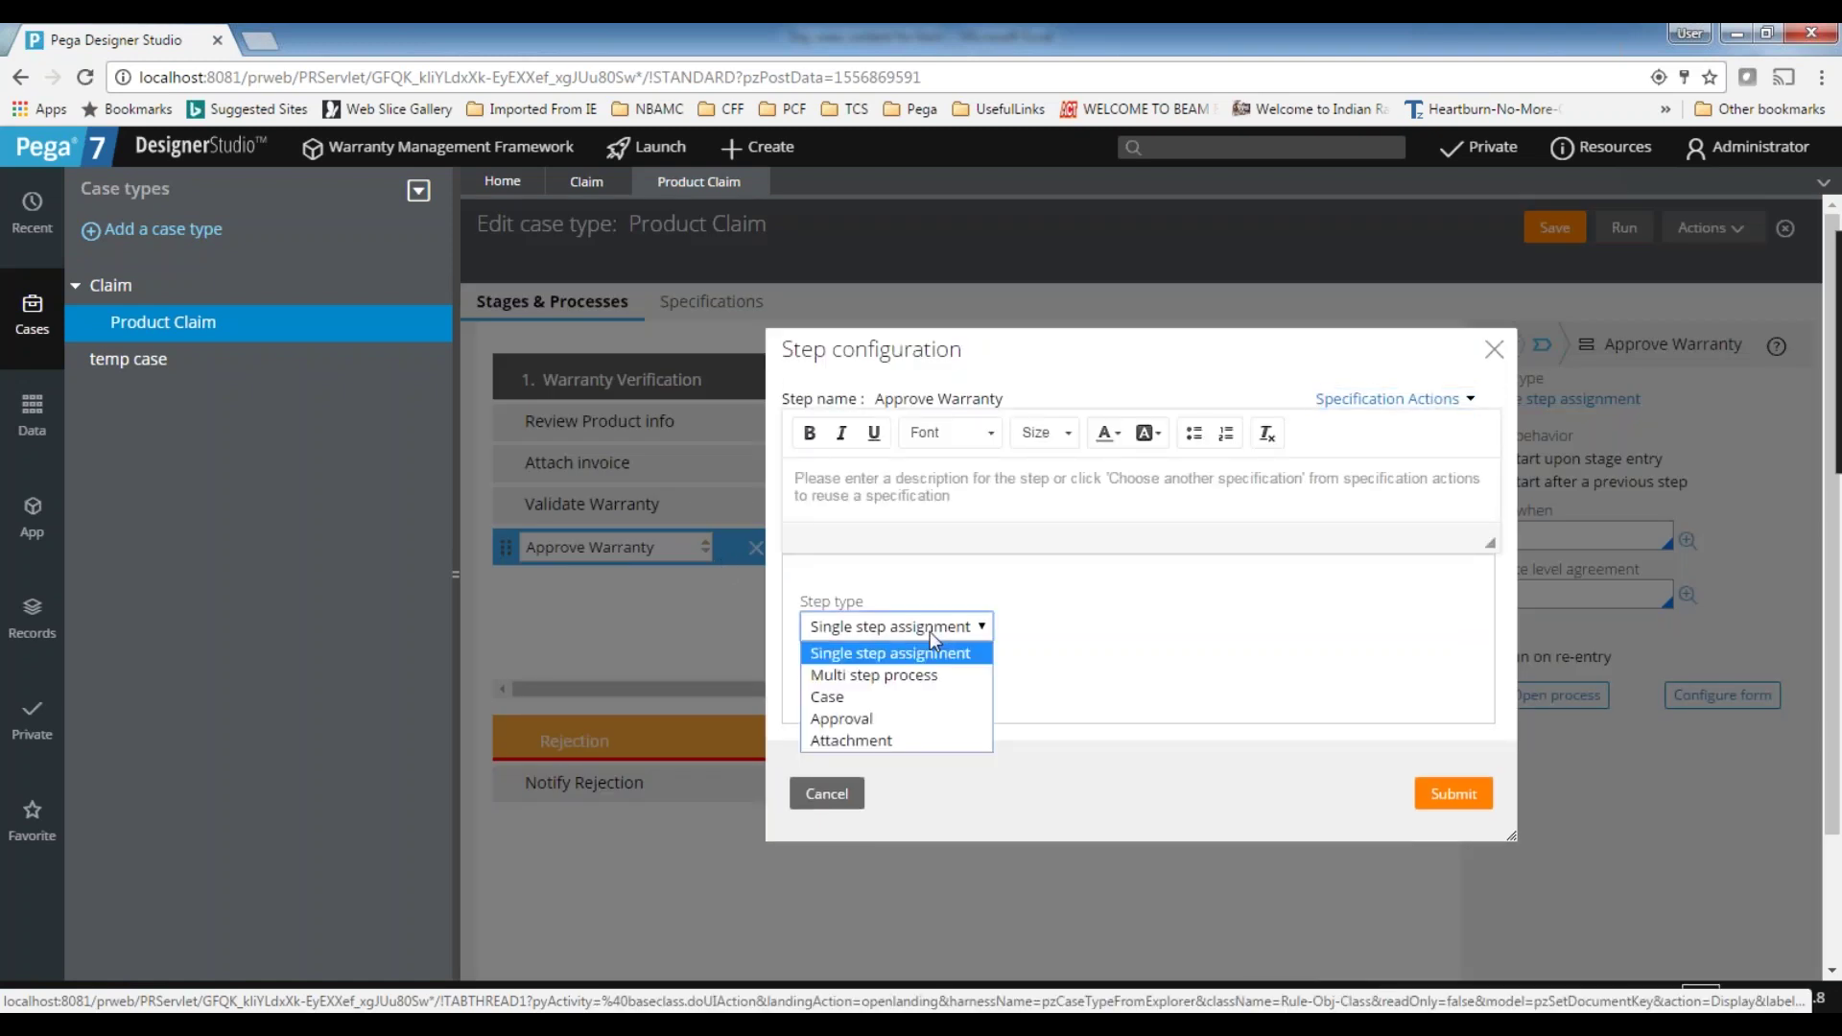
click(899, 724)
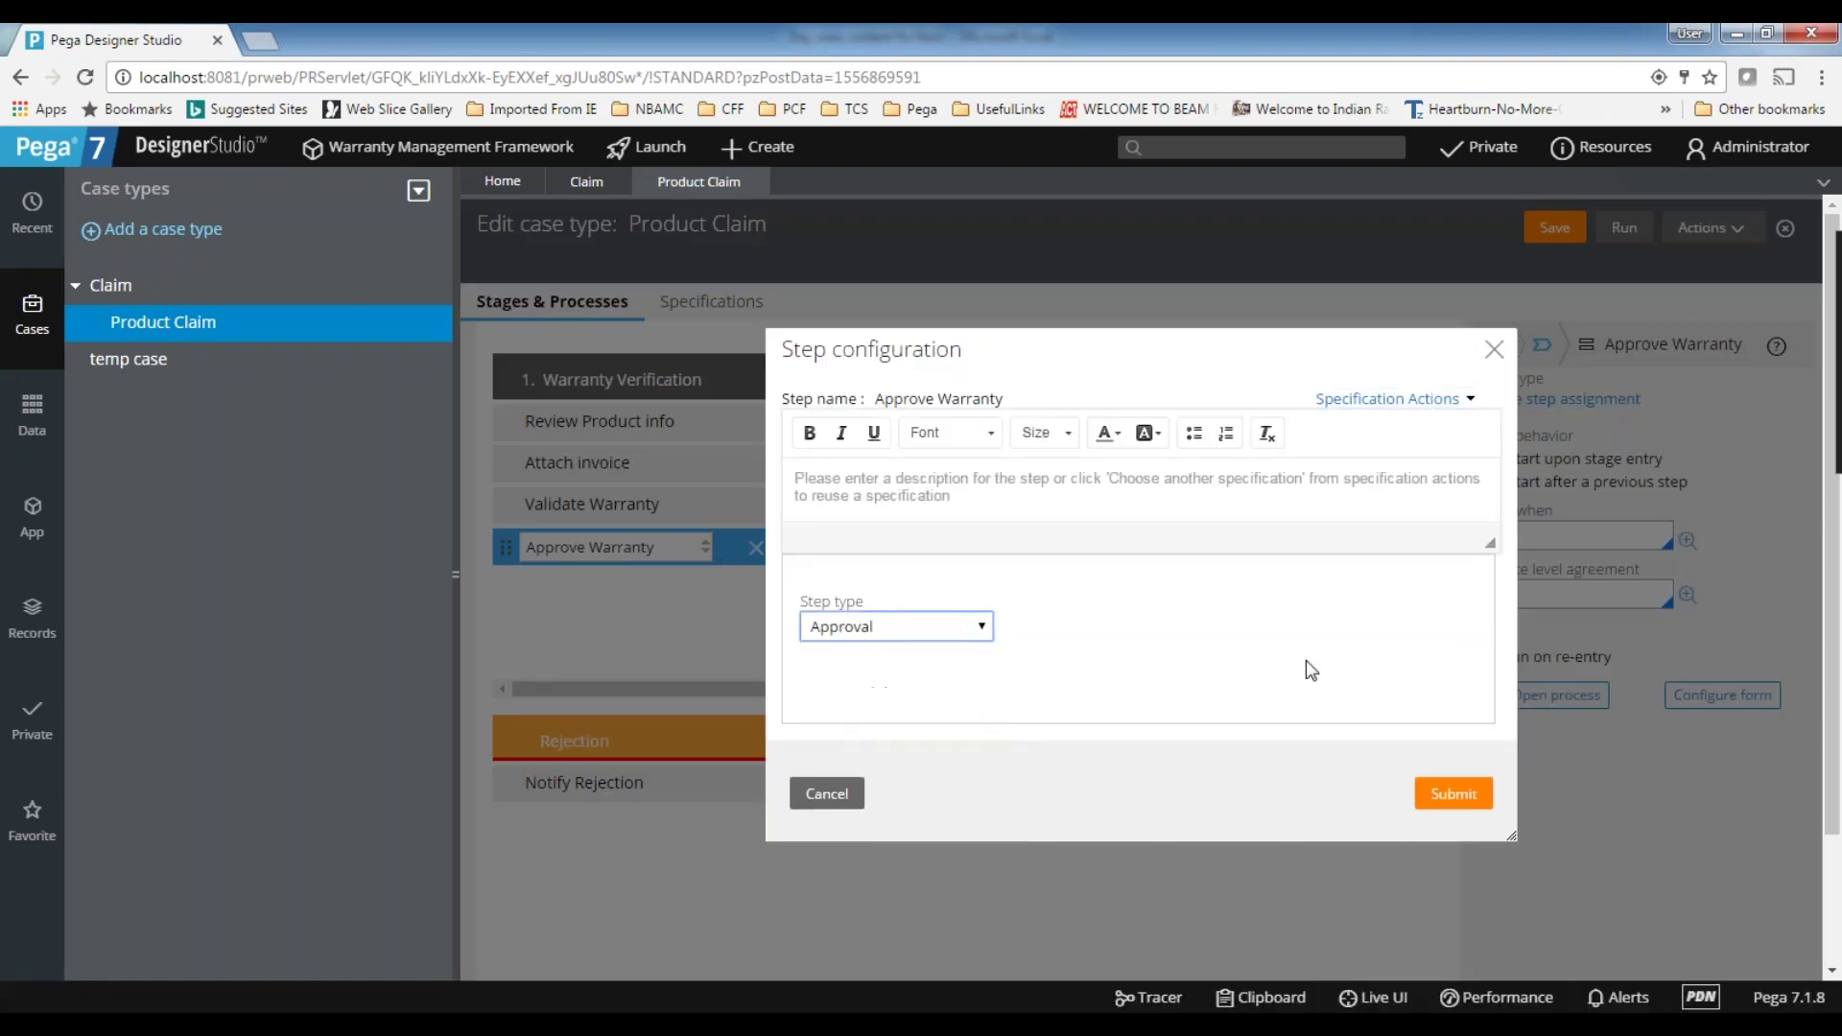
scroll(1005, 573, down, 1)
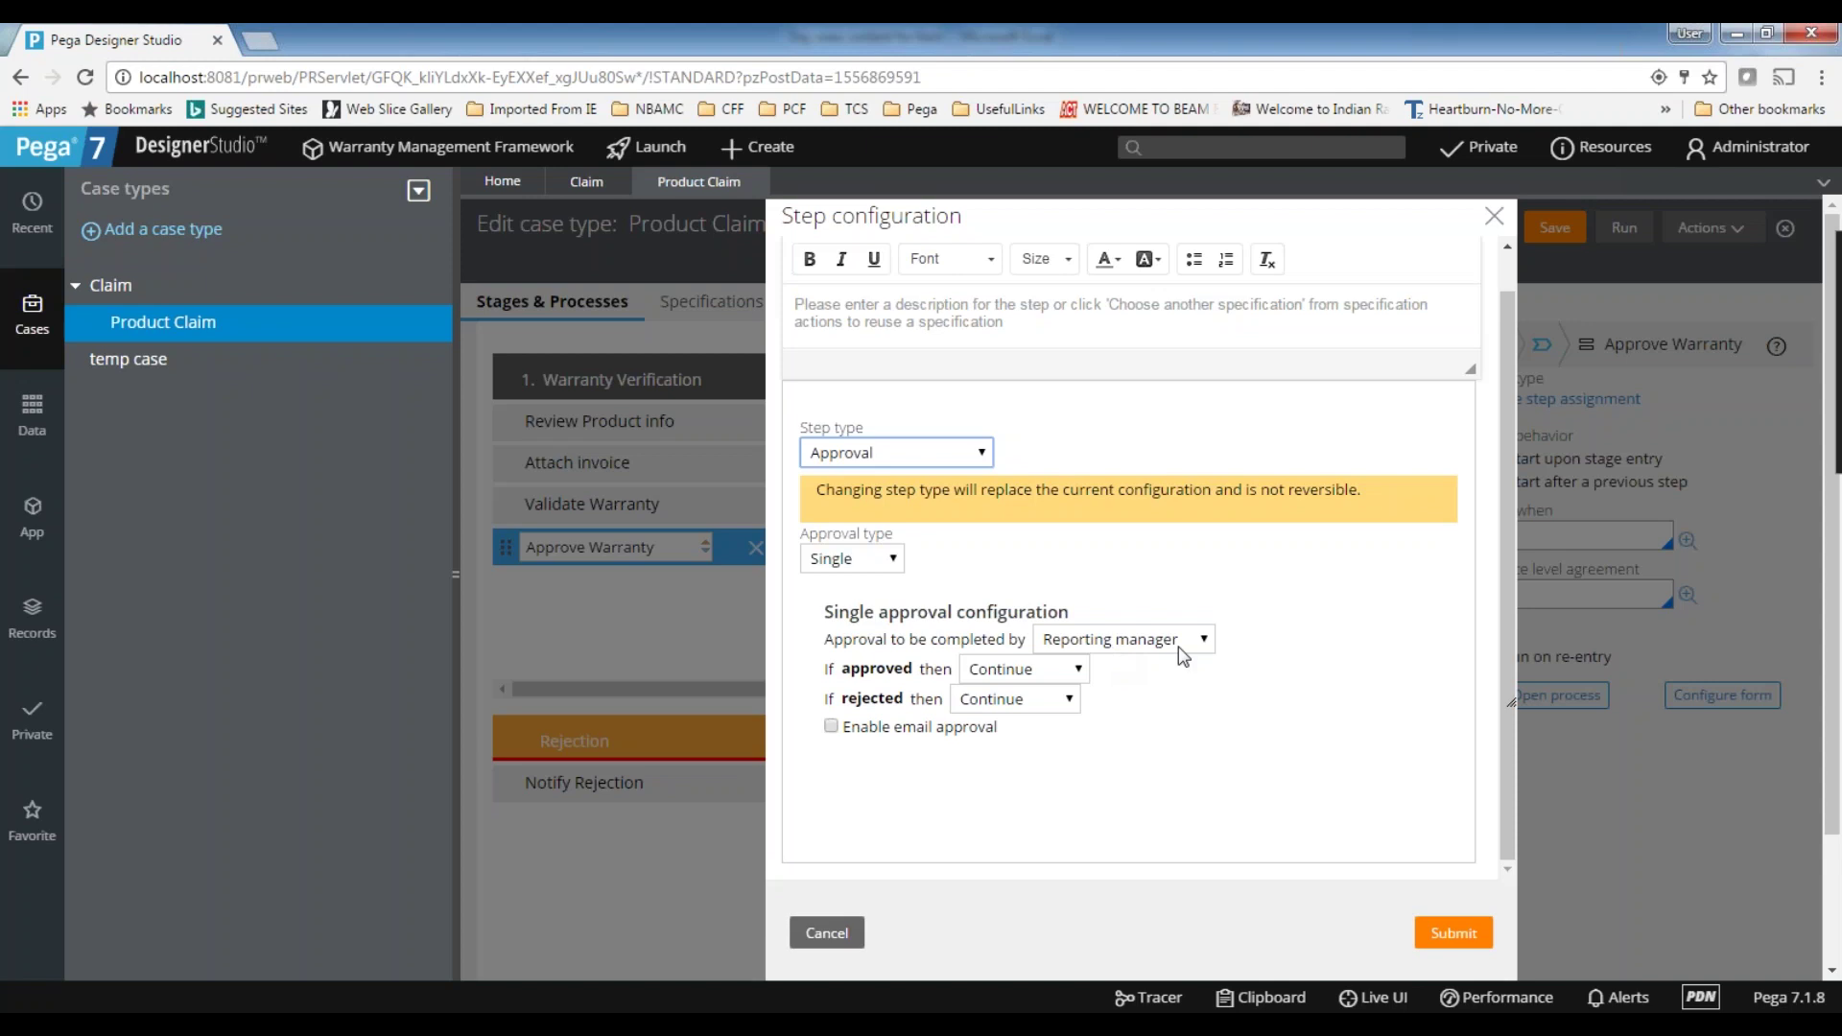
- Examine the work group and reports-to routing settings in the administrator's operator record, and return to the Product Claim case type
click(1763, 150)
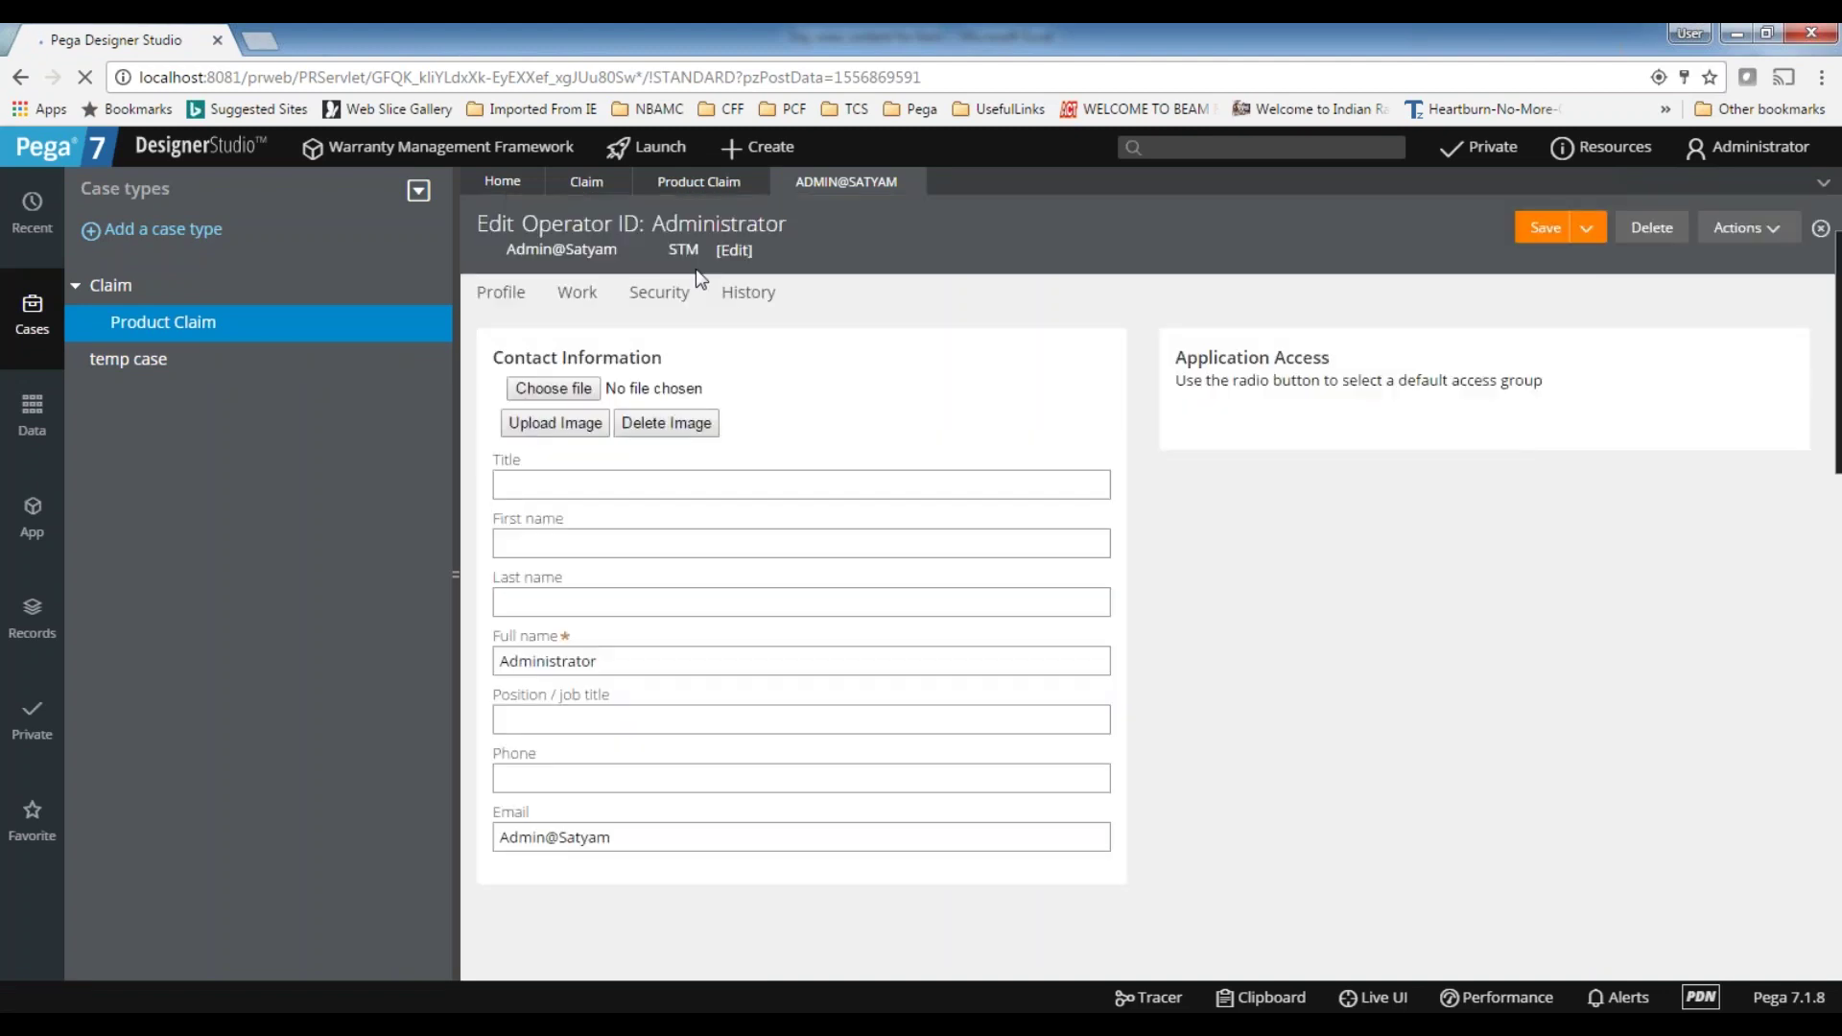
click(579, 297)
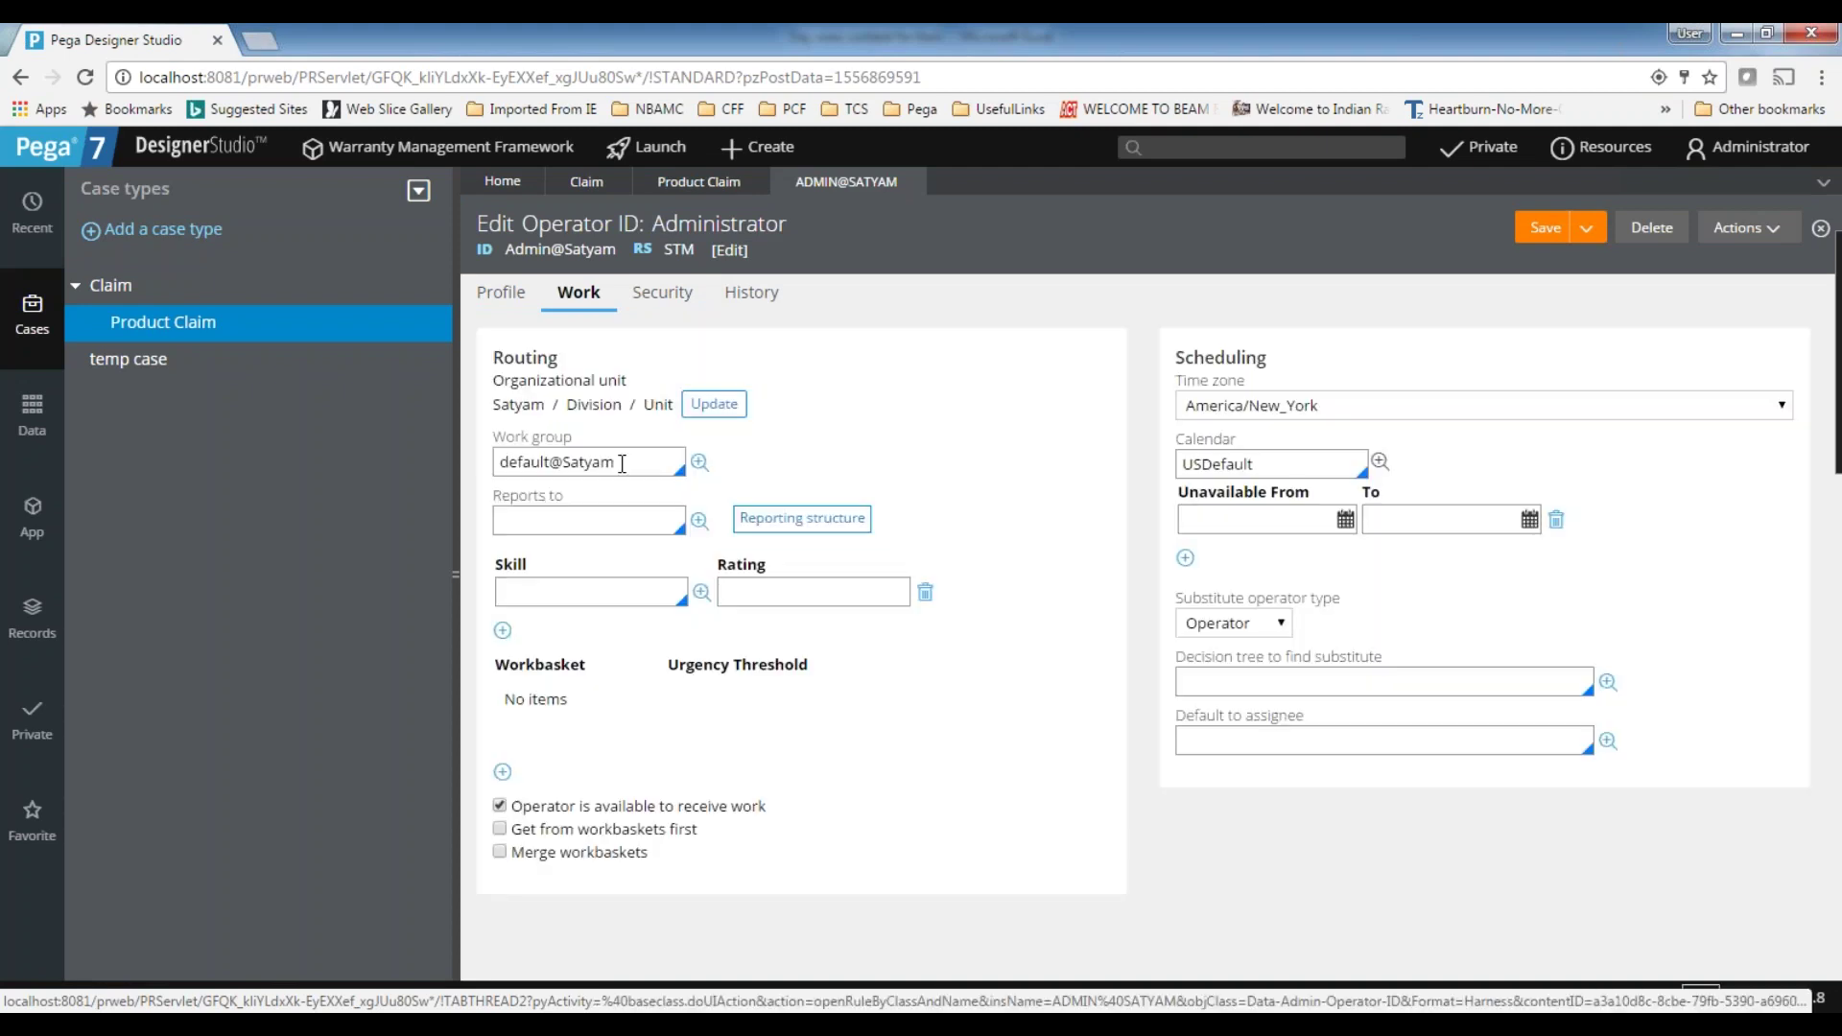
key(Tab)
key(Tab)
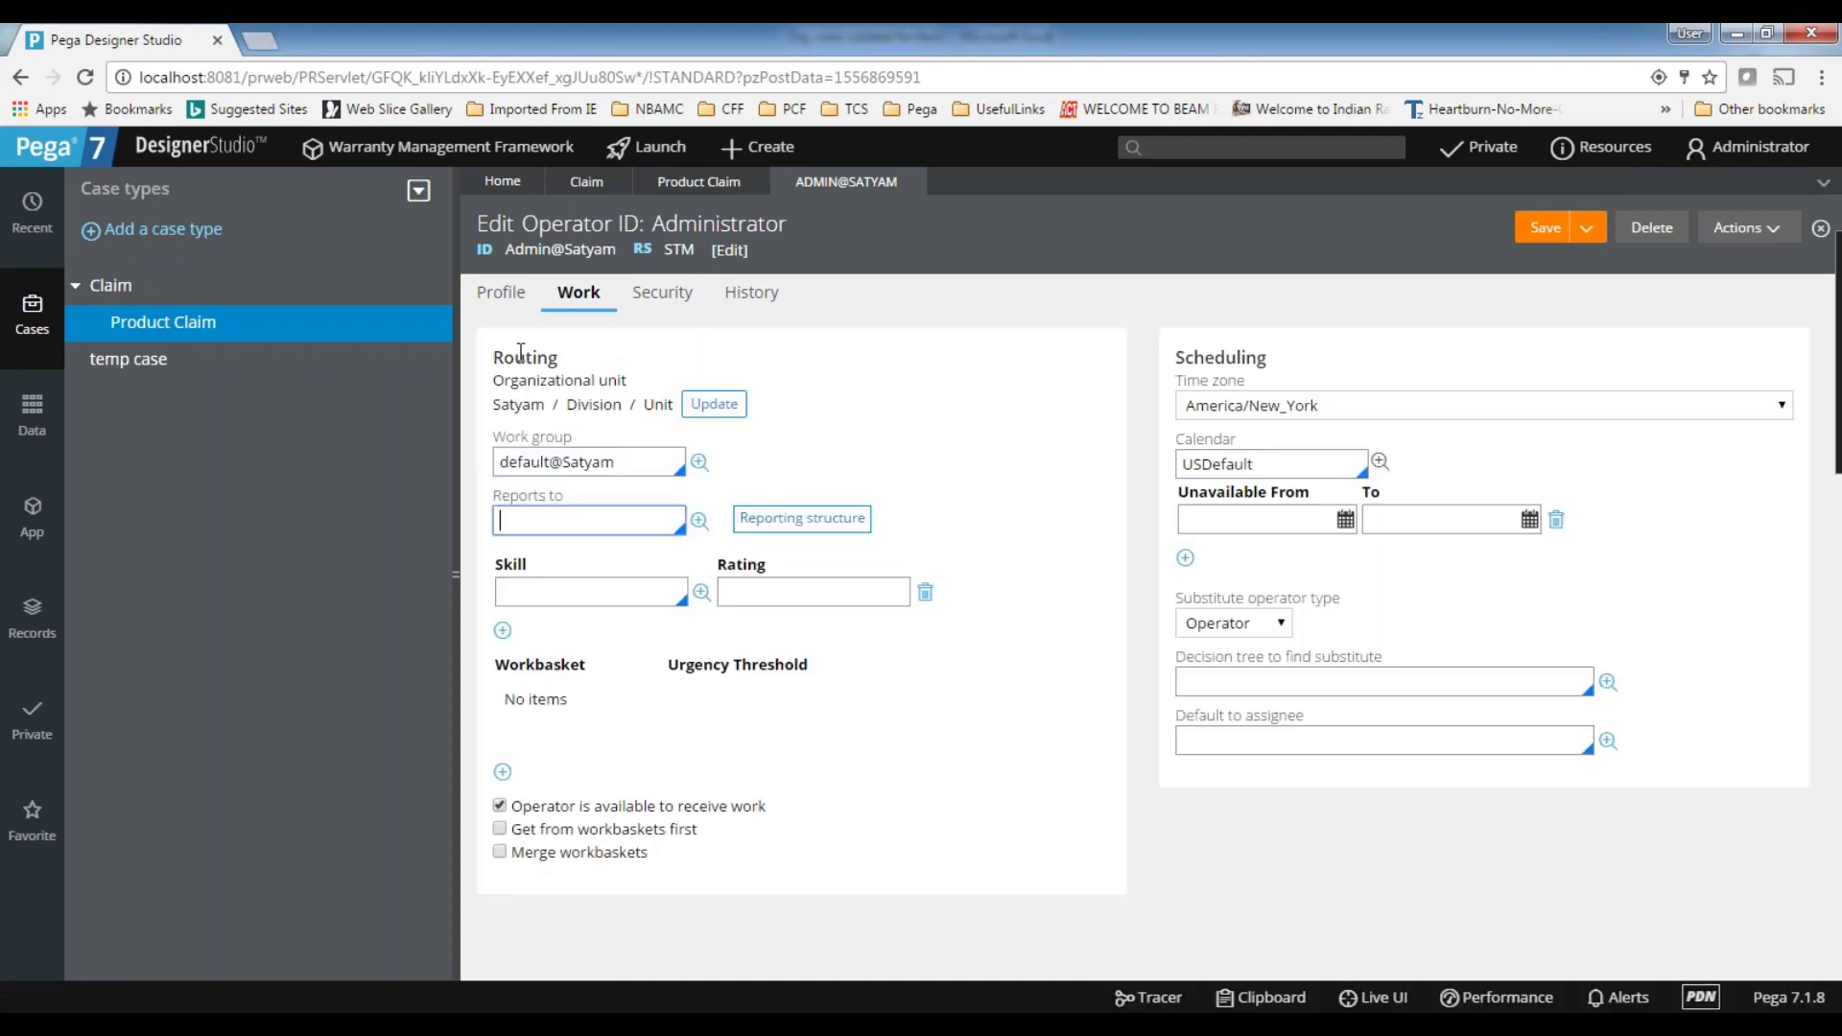
click(640, 466)
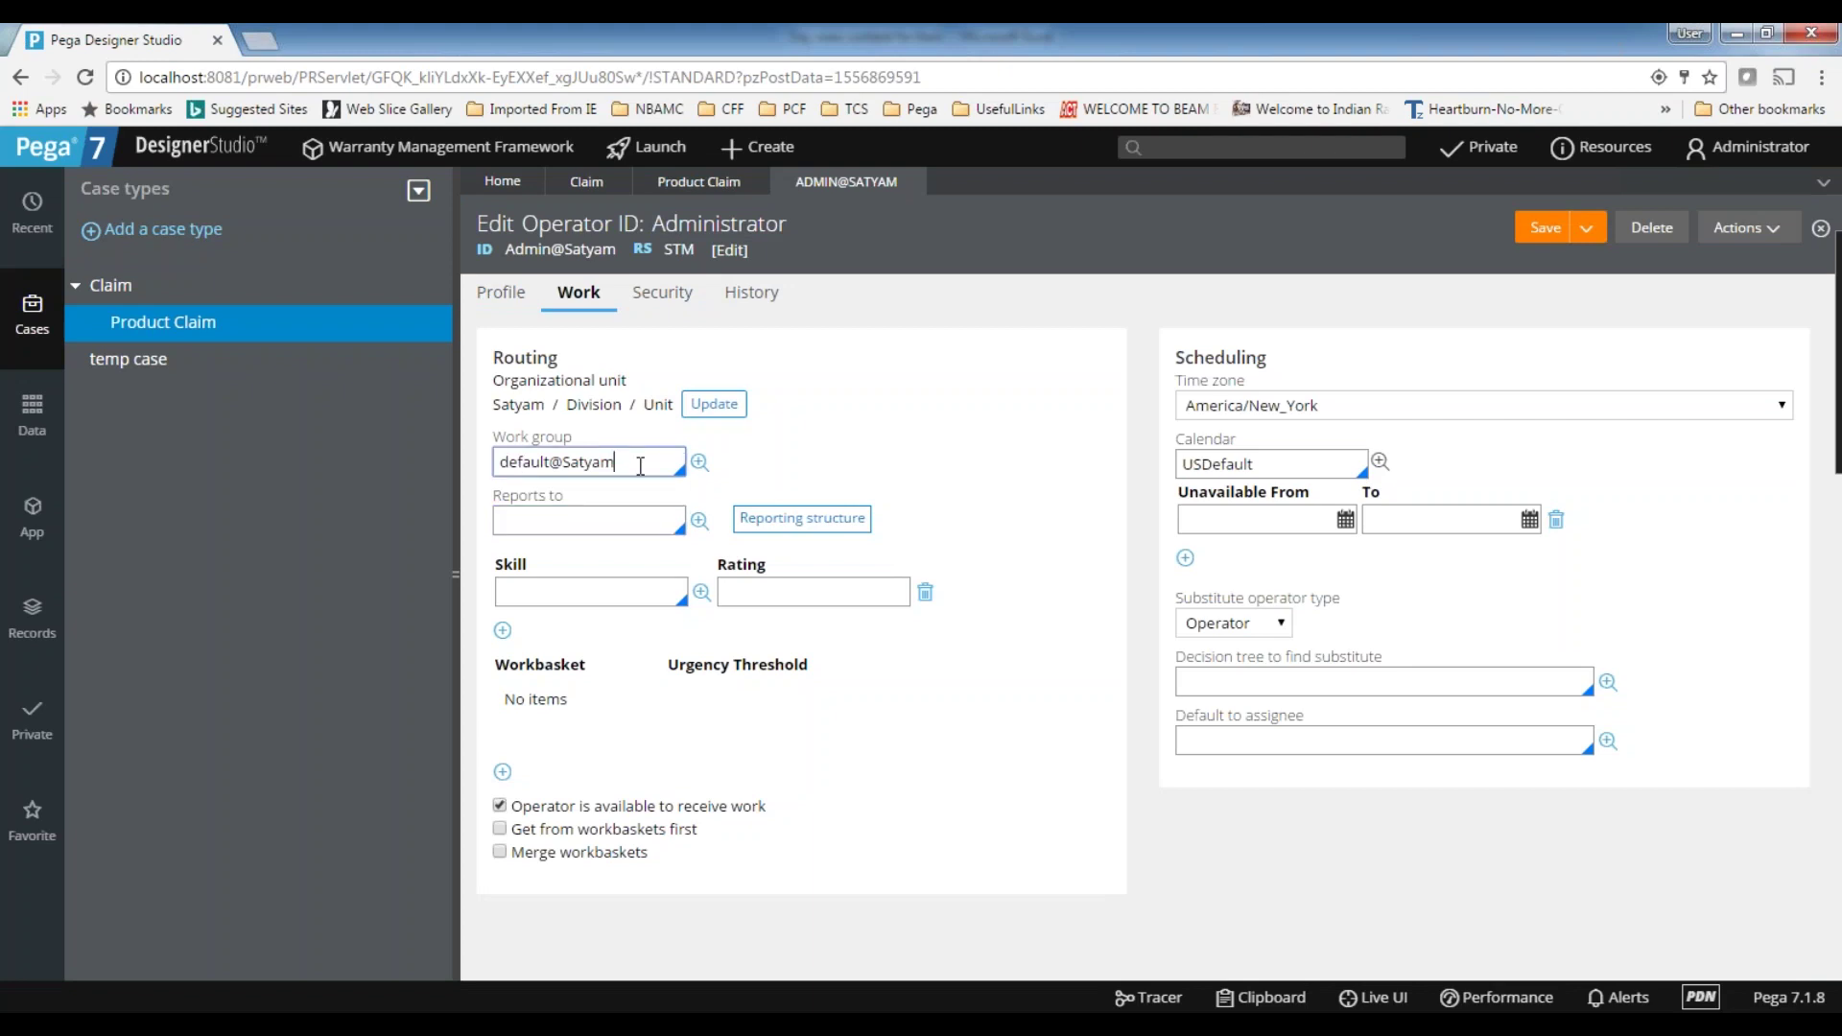
key(ctrl+a)
click(699, 182)
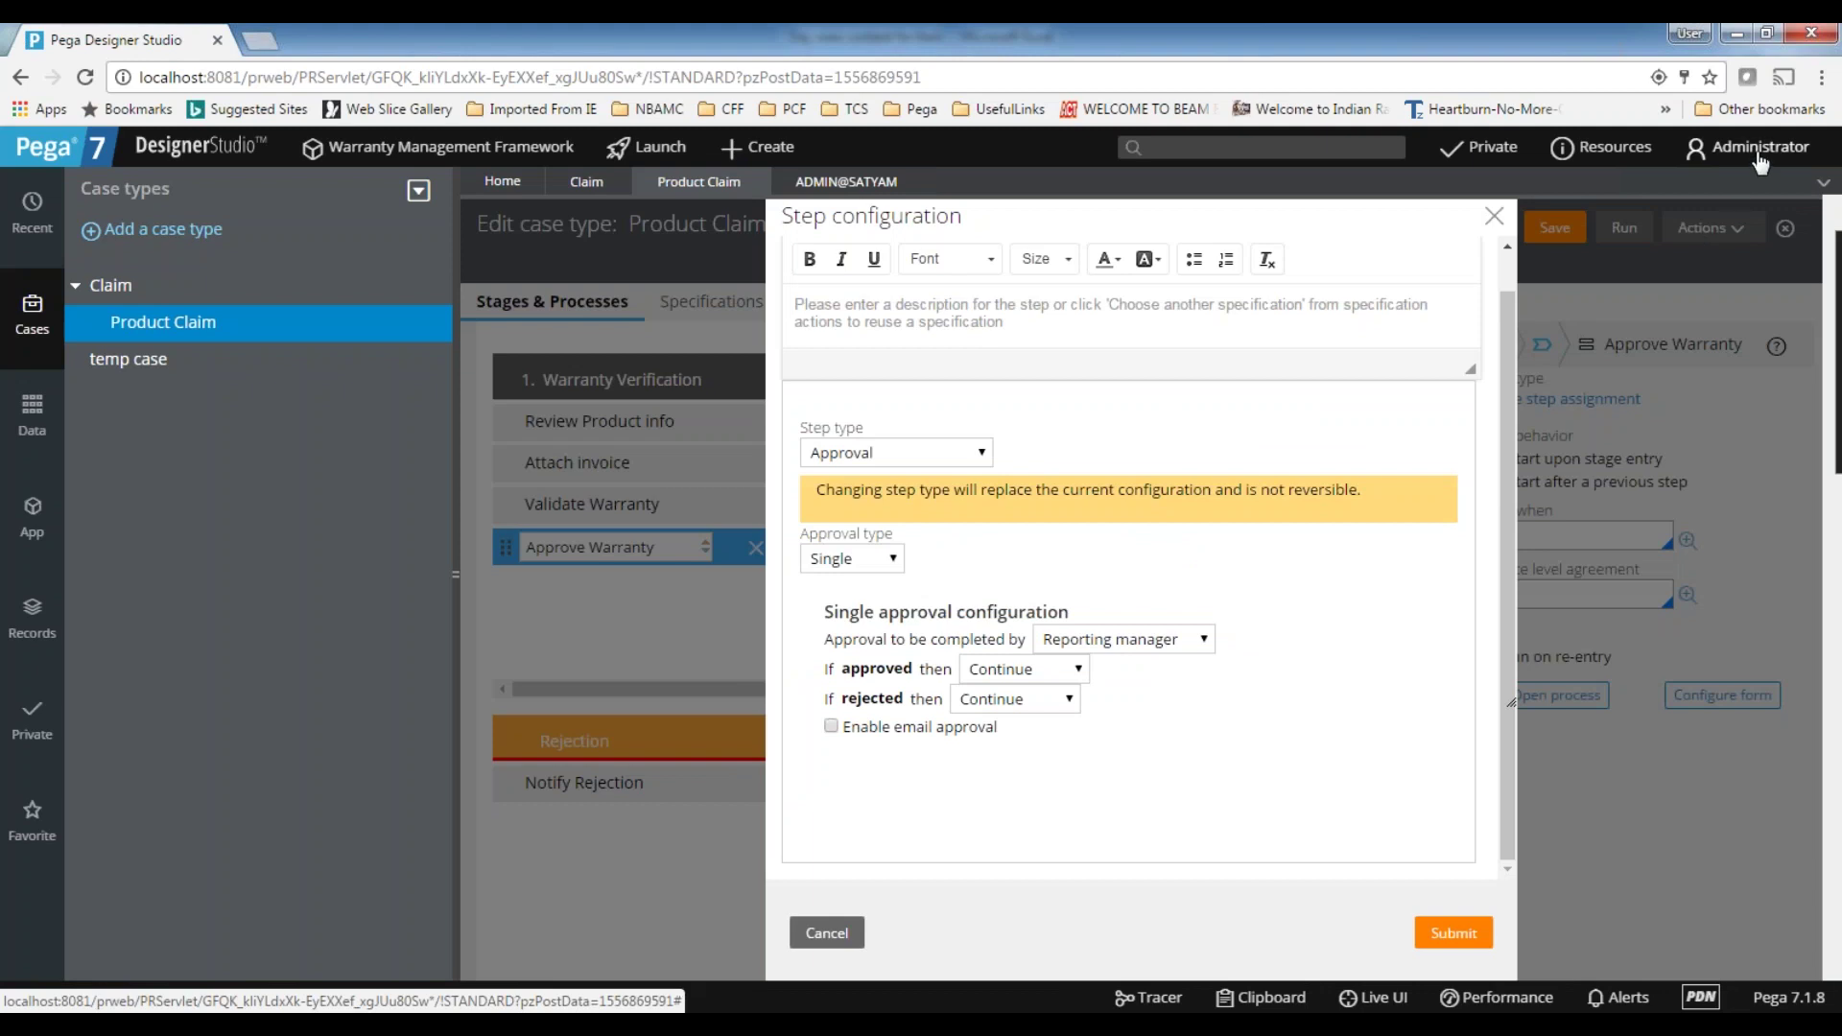
- Try Reporting manager and Work group manager as the party completing the Approve Warranty approval
drag(824, 639, 1031, 641)
click(1170, 645)
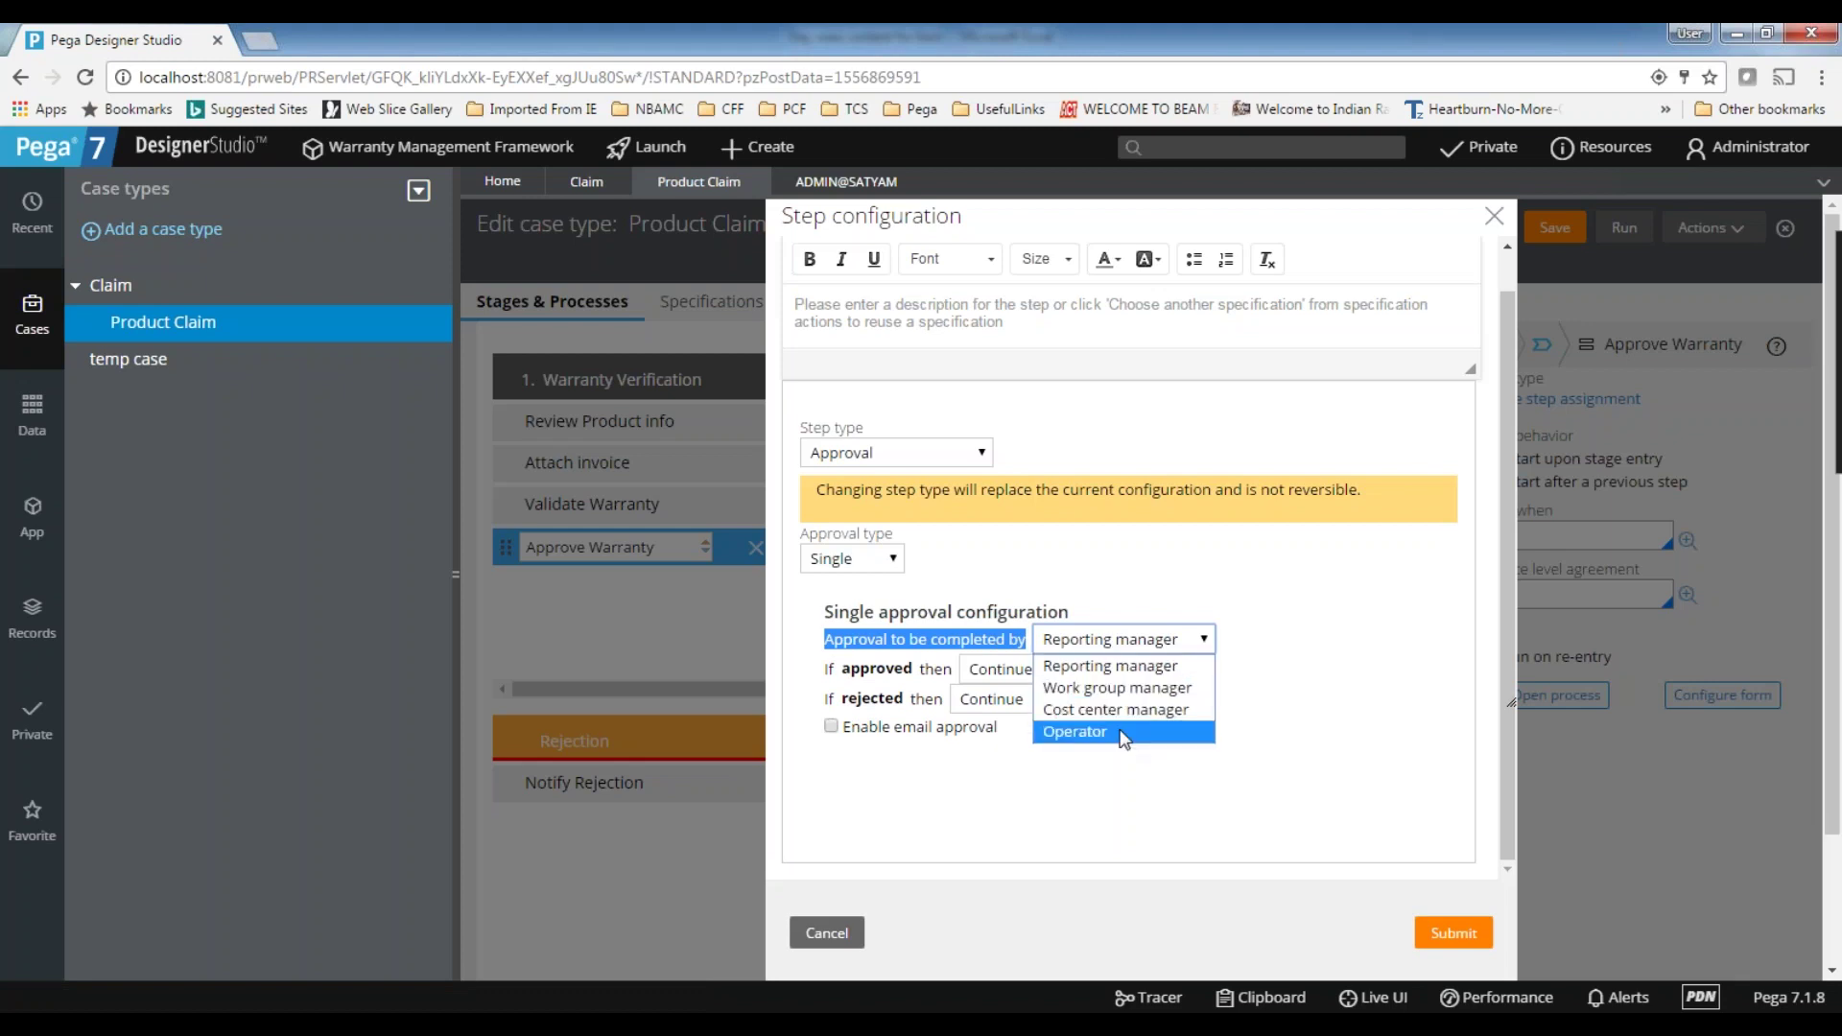
click(1109, 669)
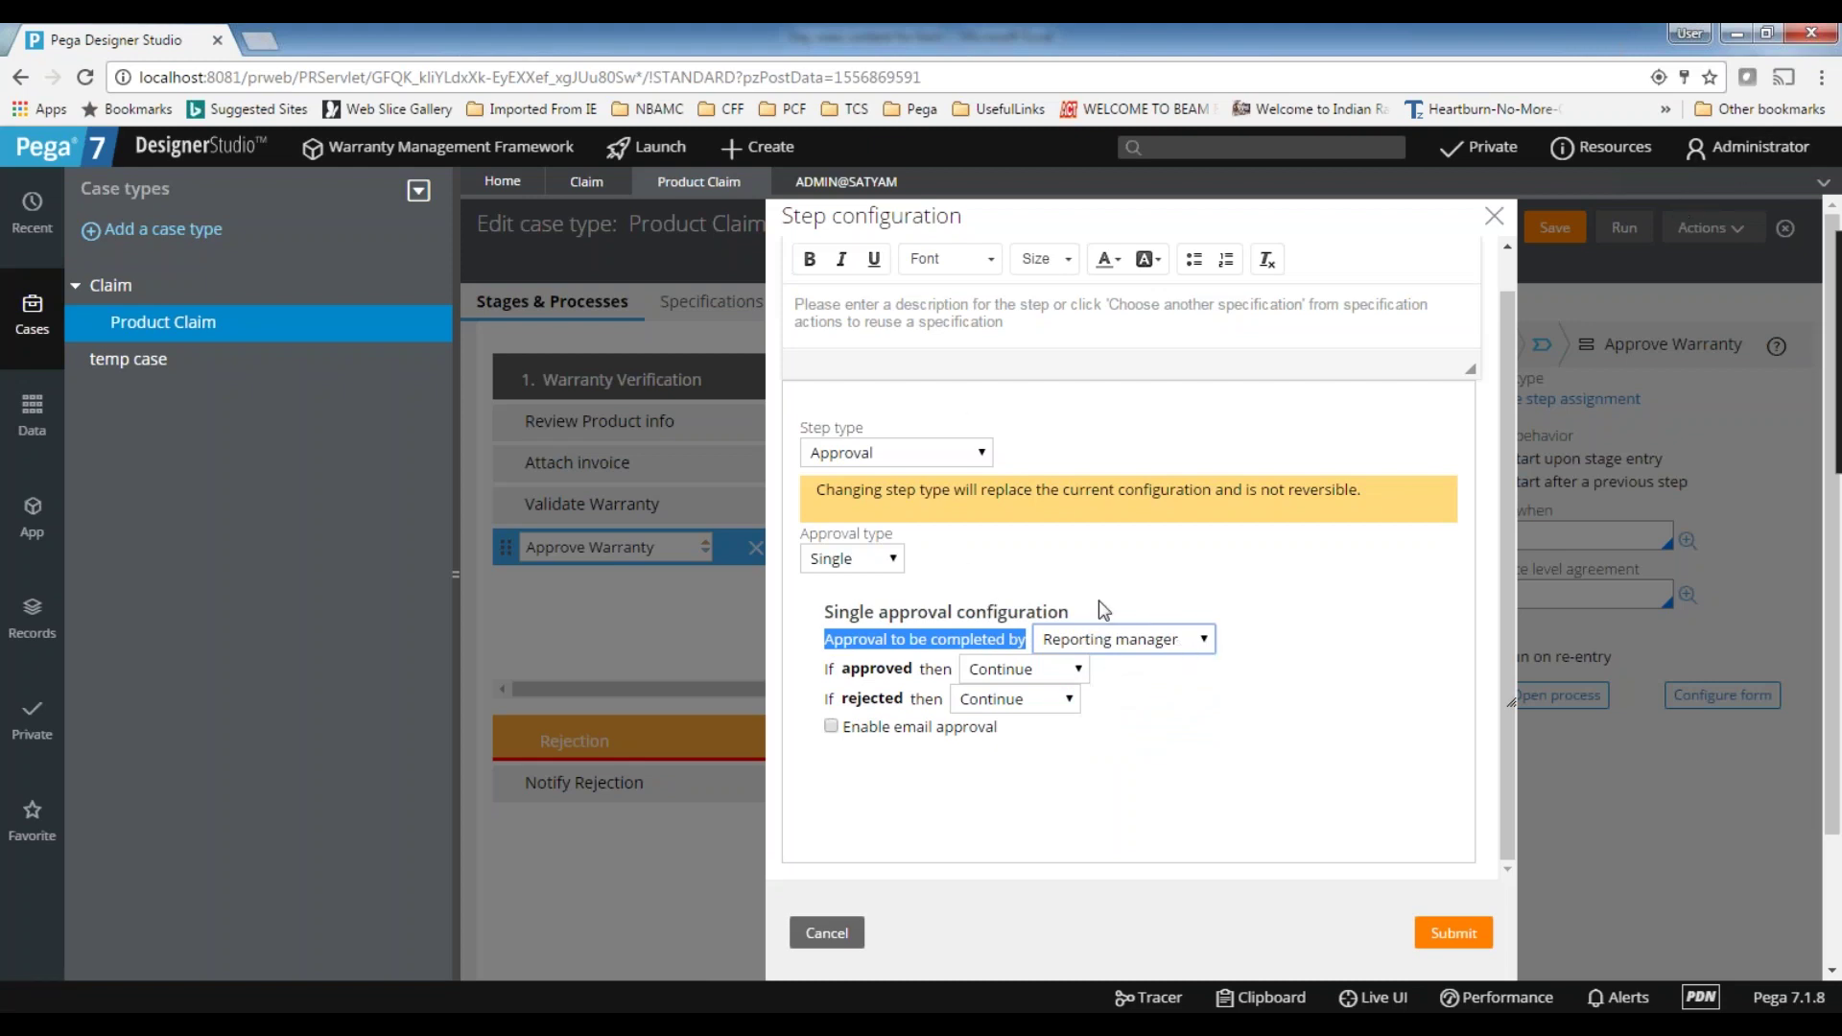
click(1170, 641)
click(1161, 687)
- Have the Approve Warranty approval completed by an Operator, selecting the Satyam organization's manager operator ID
click(1136, 641)
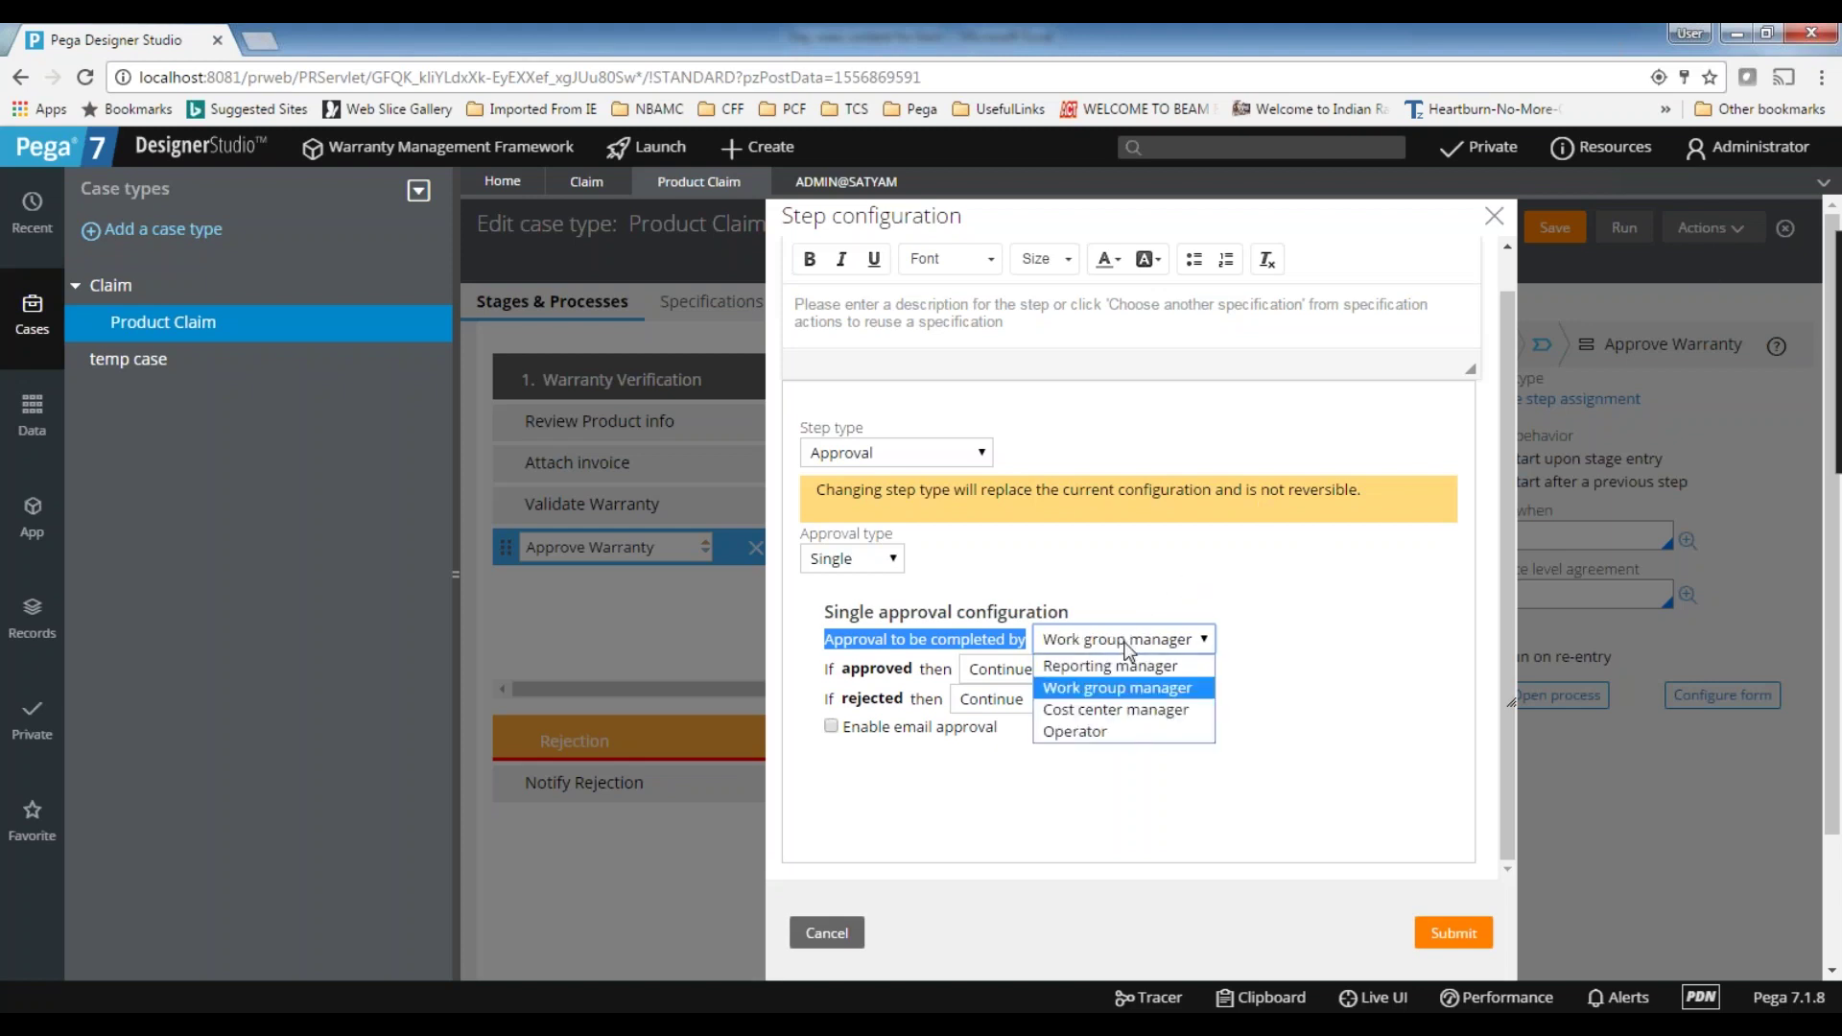
click(1076, 731)
click(1330, 641)
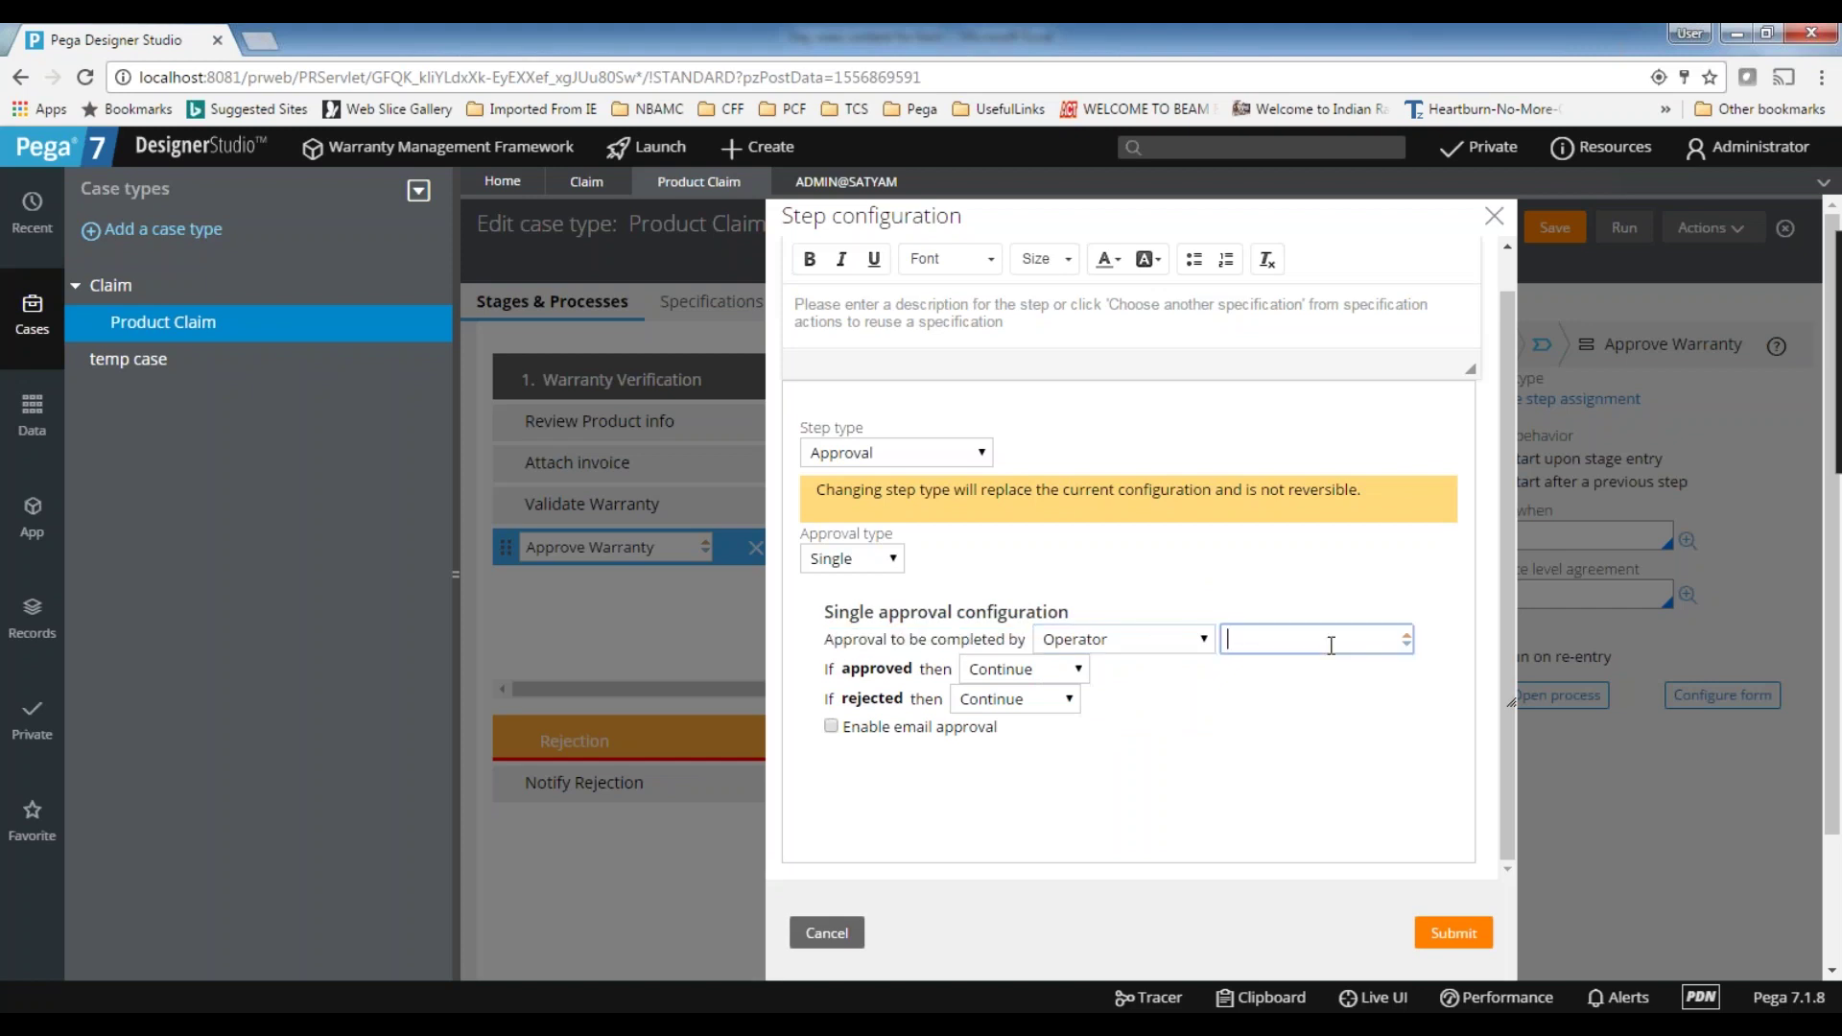
text(Manager)
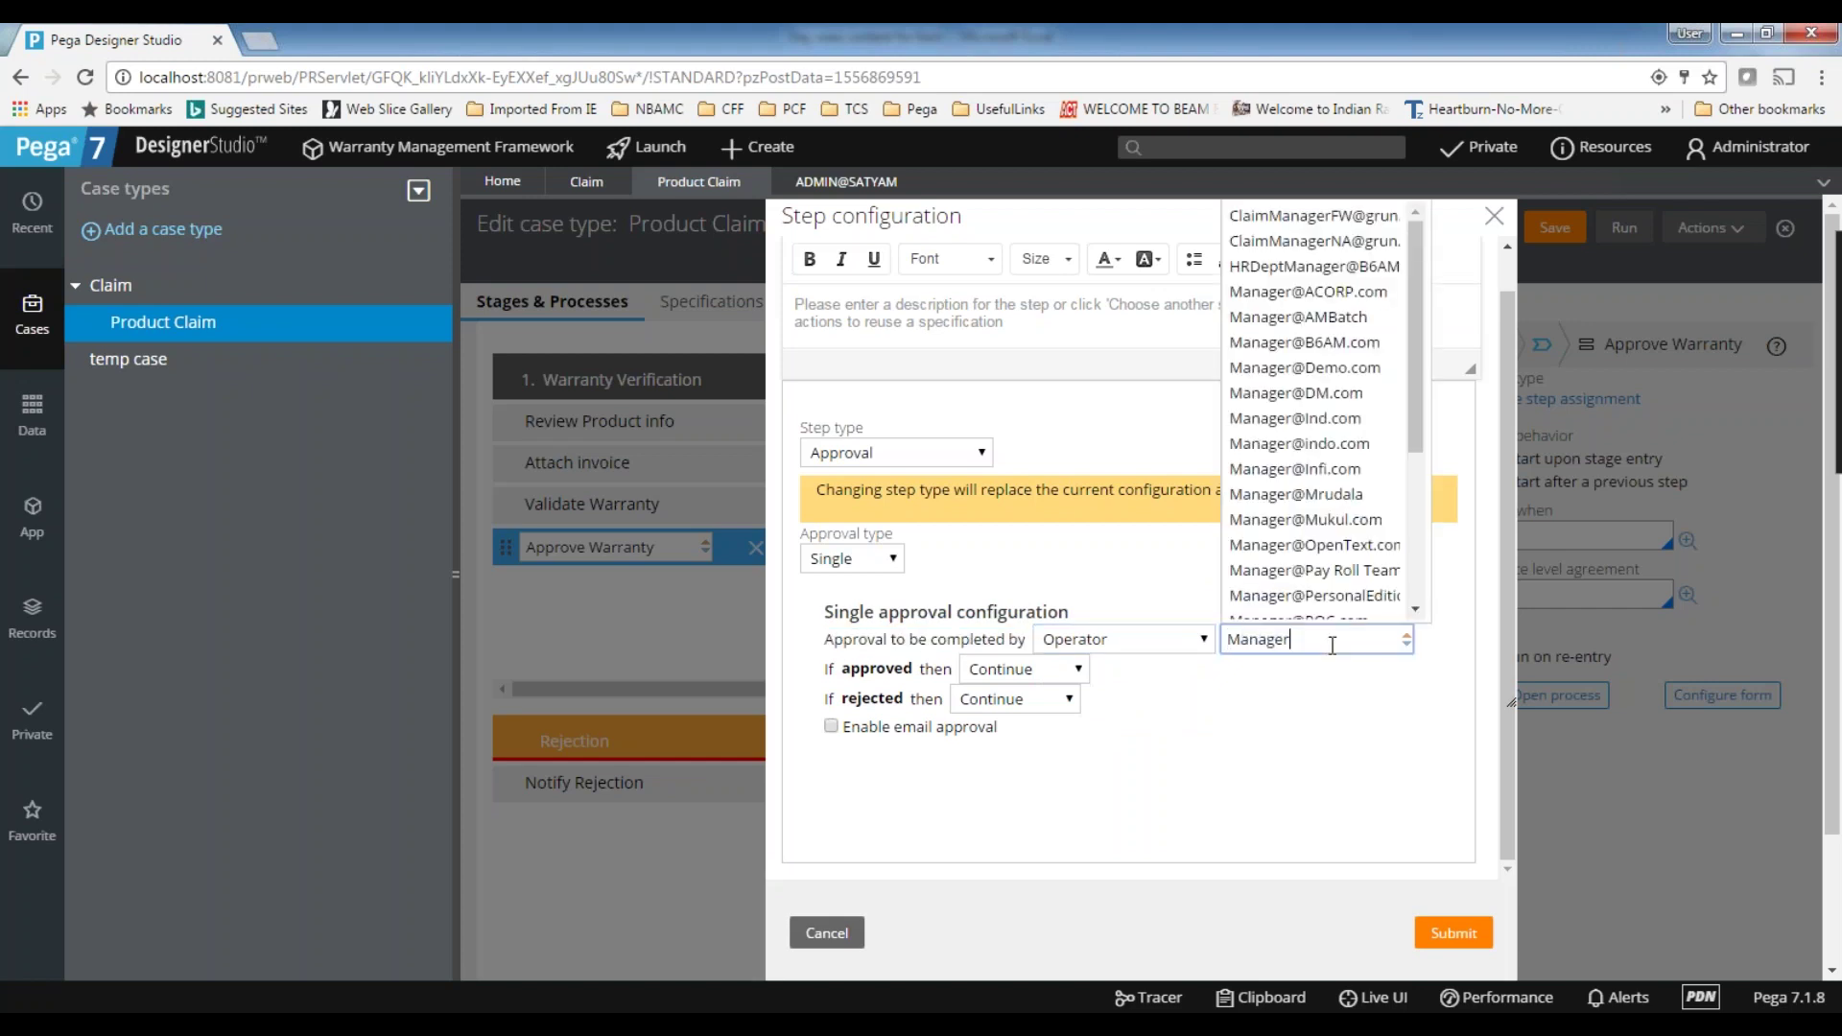
text(@Sa)
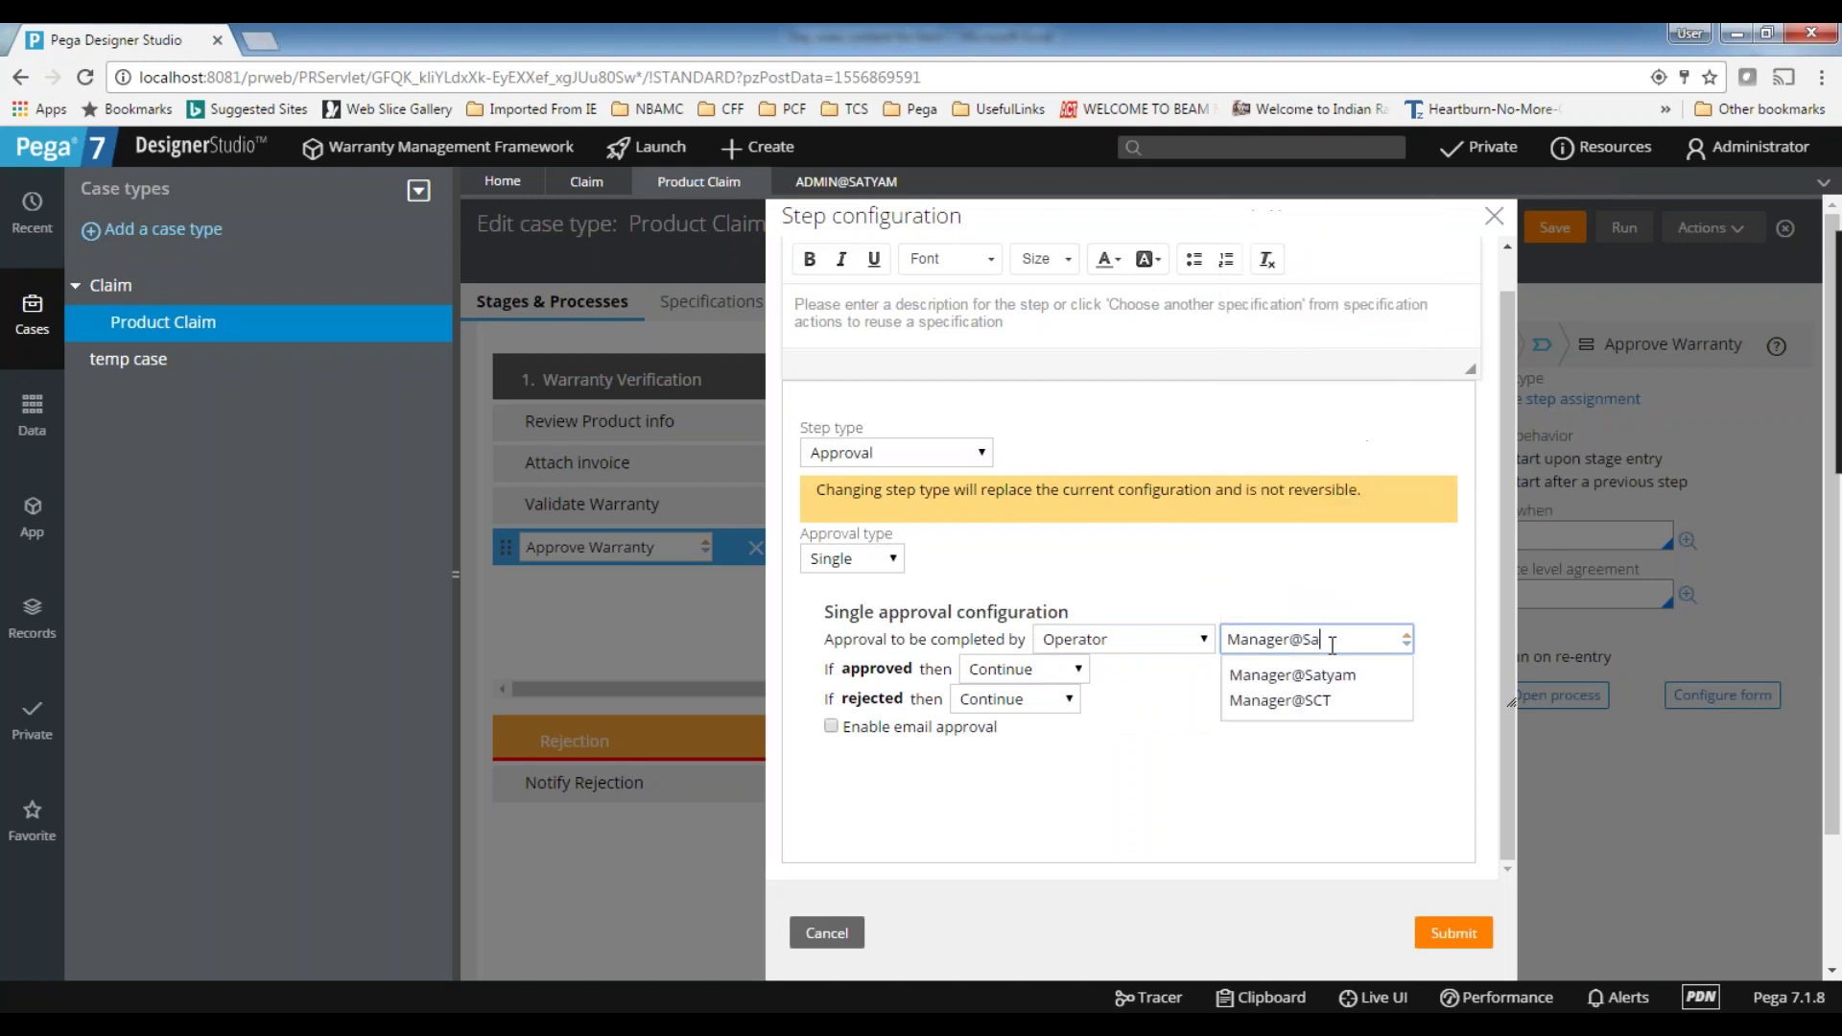
click(1290, 675)
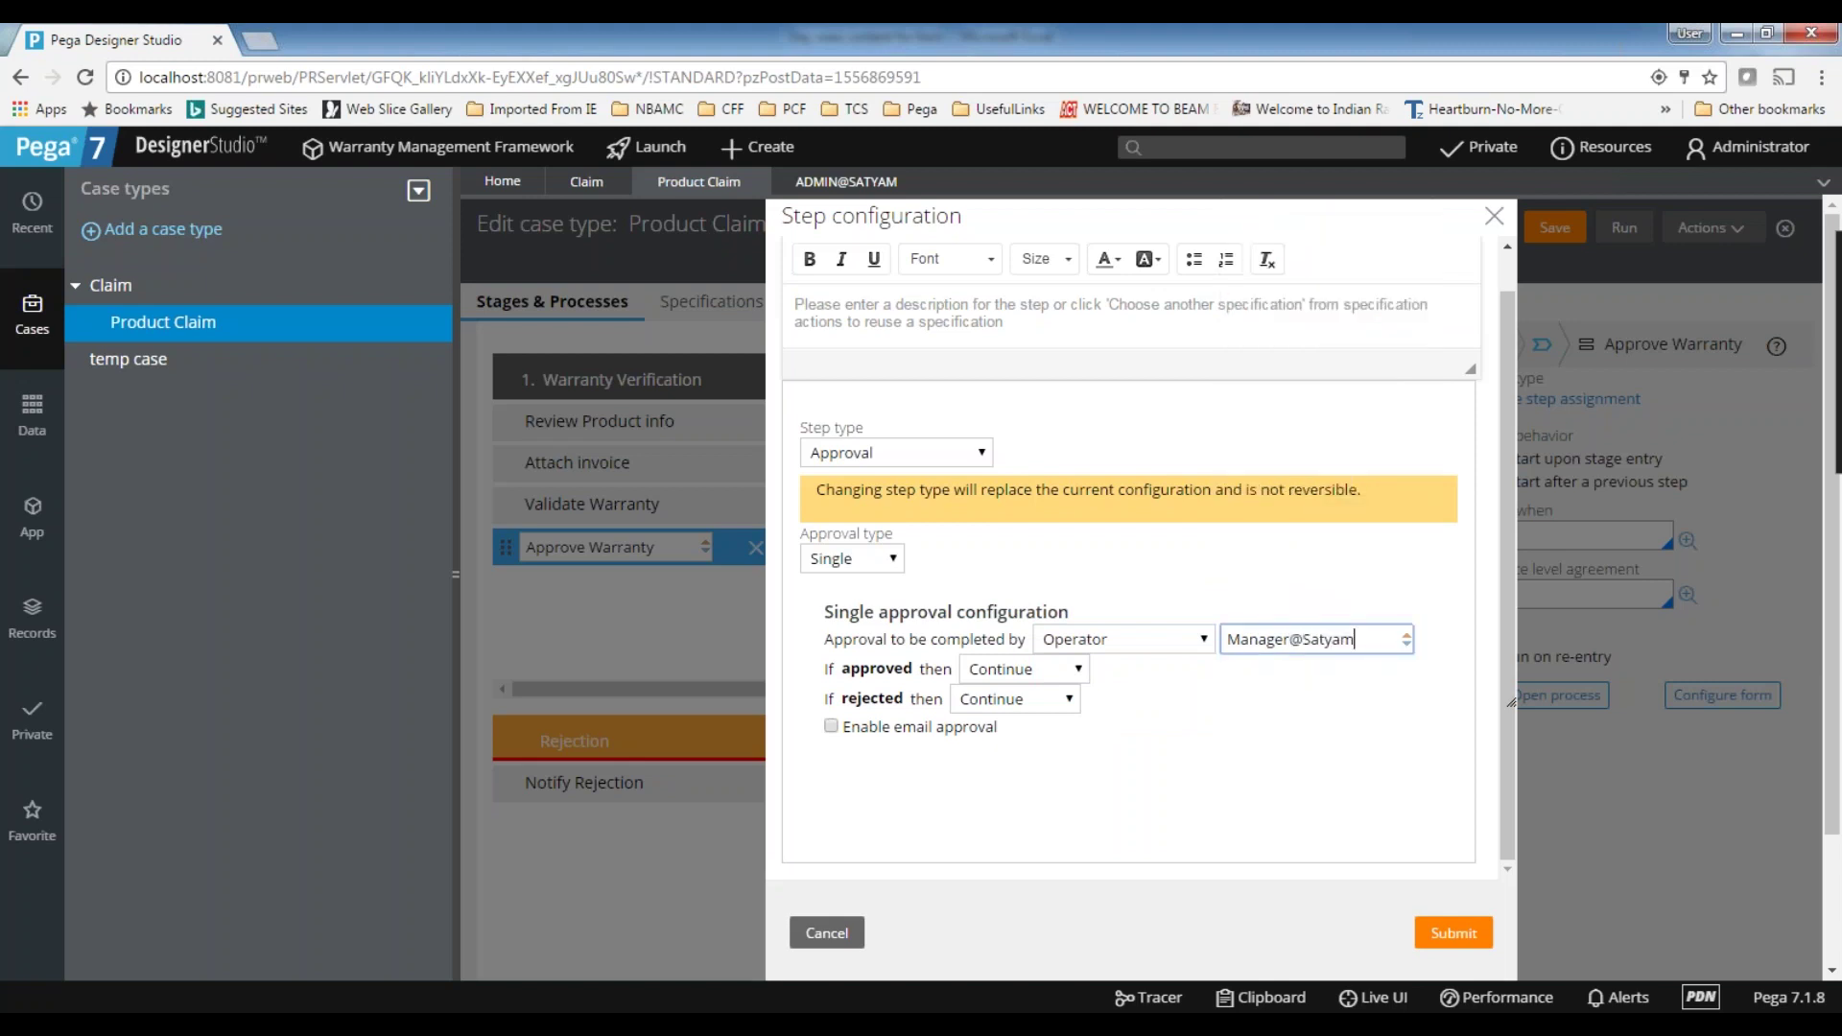
- Set the approval outcomes to Continue if approved and Change stage to Rejection if rejected
click(1063, 672)
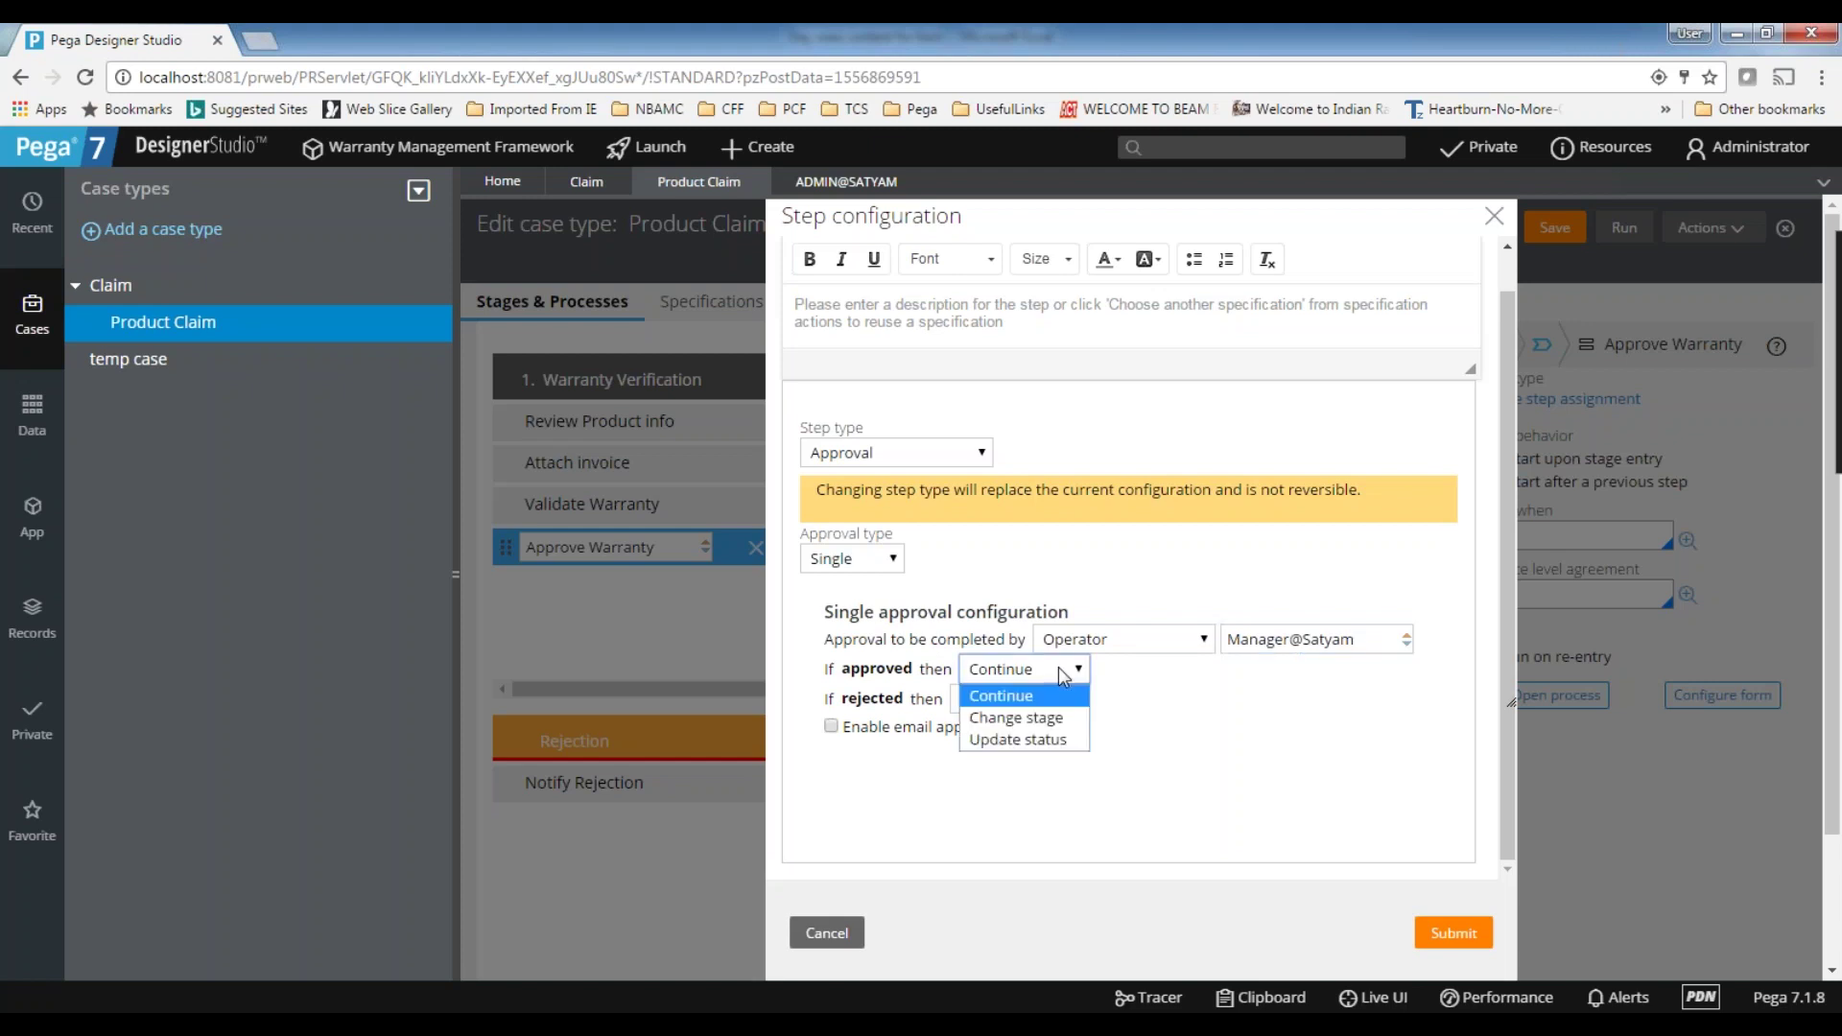
click(1025, 696)
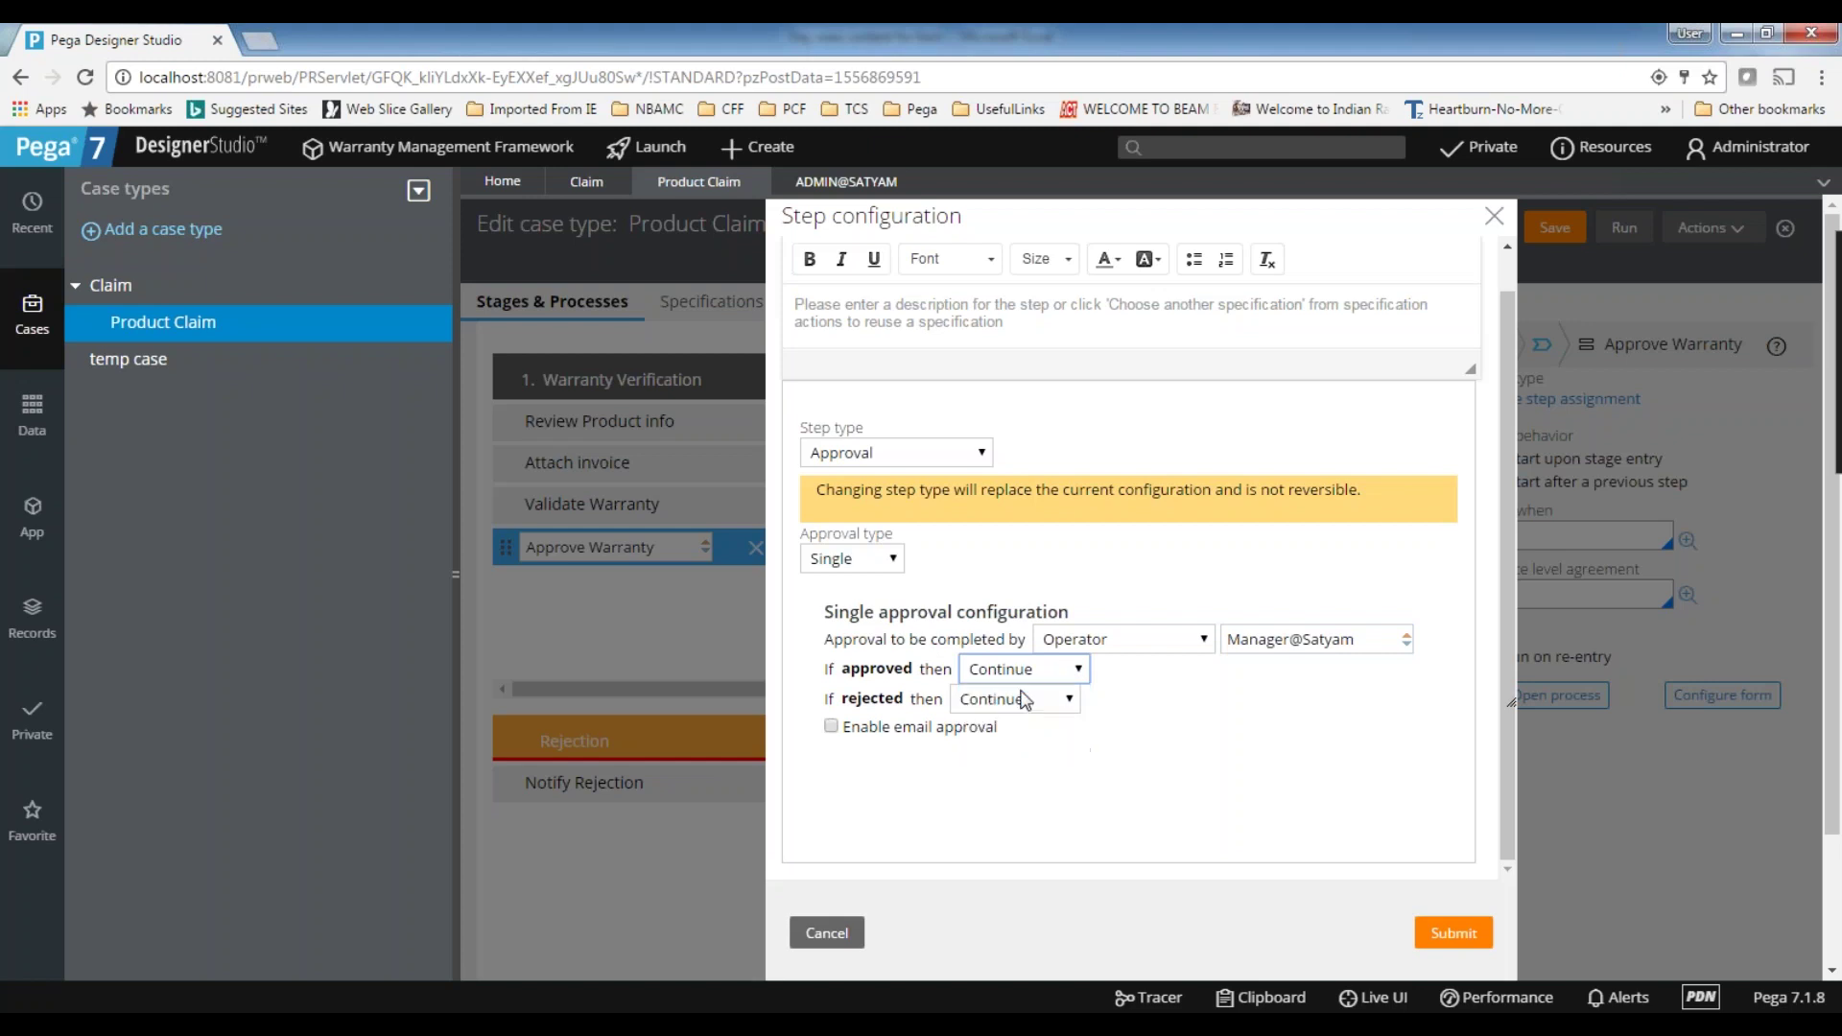
click(1042, 707)
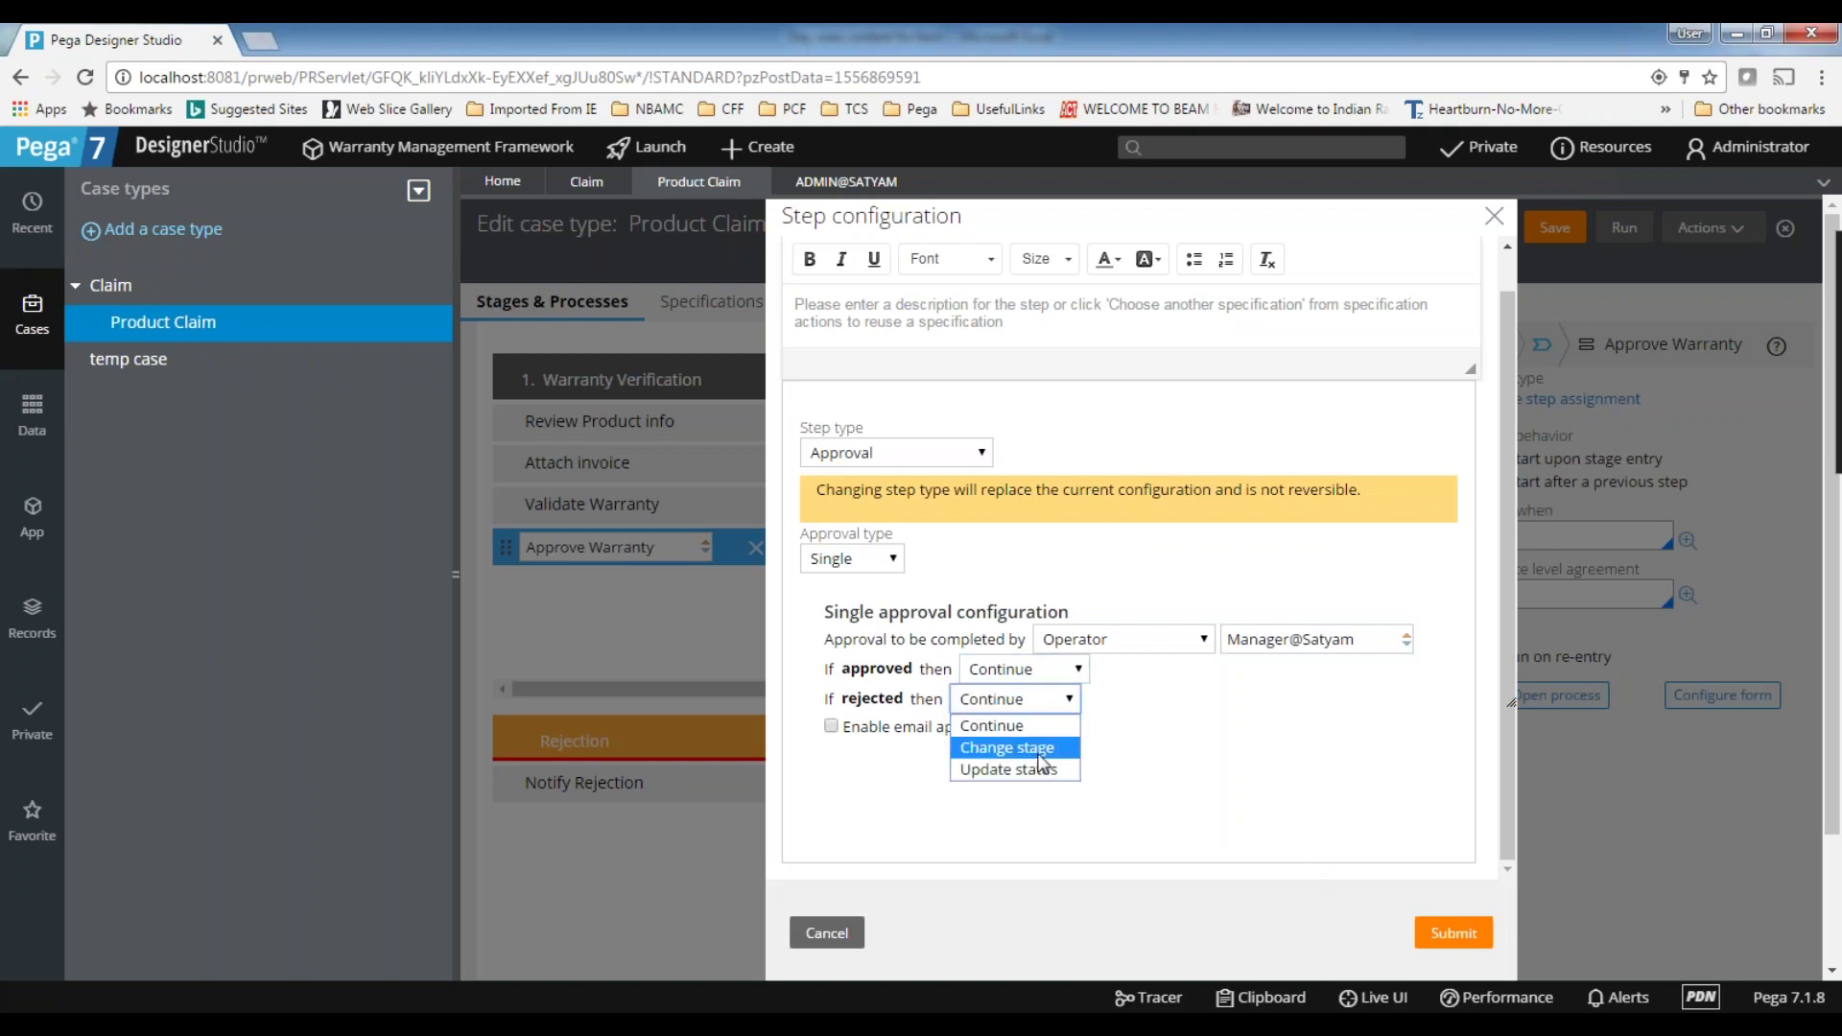
click(1037, 749)
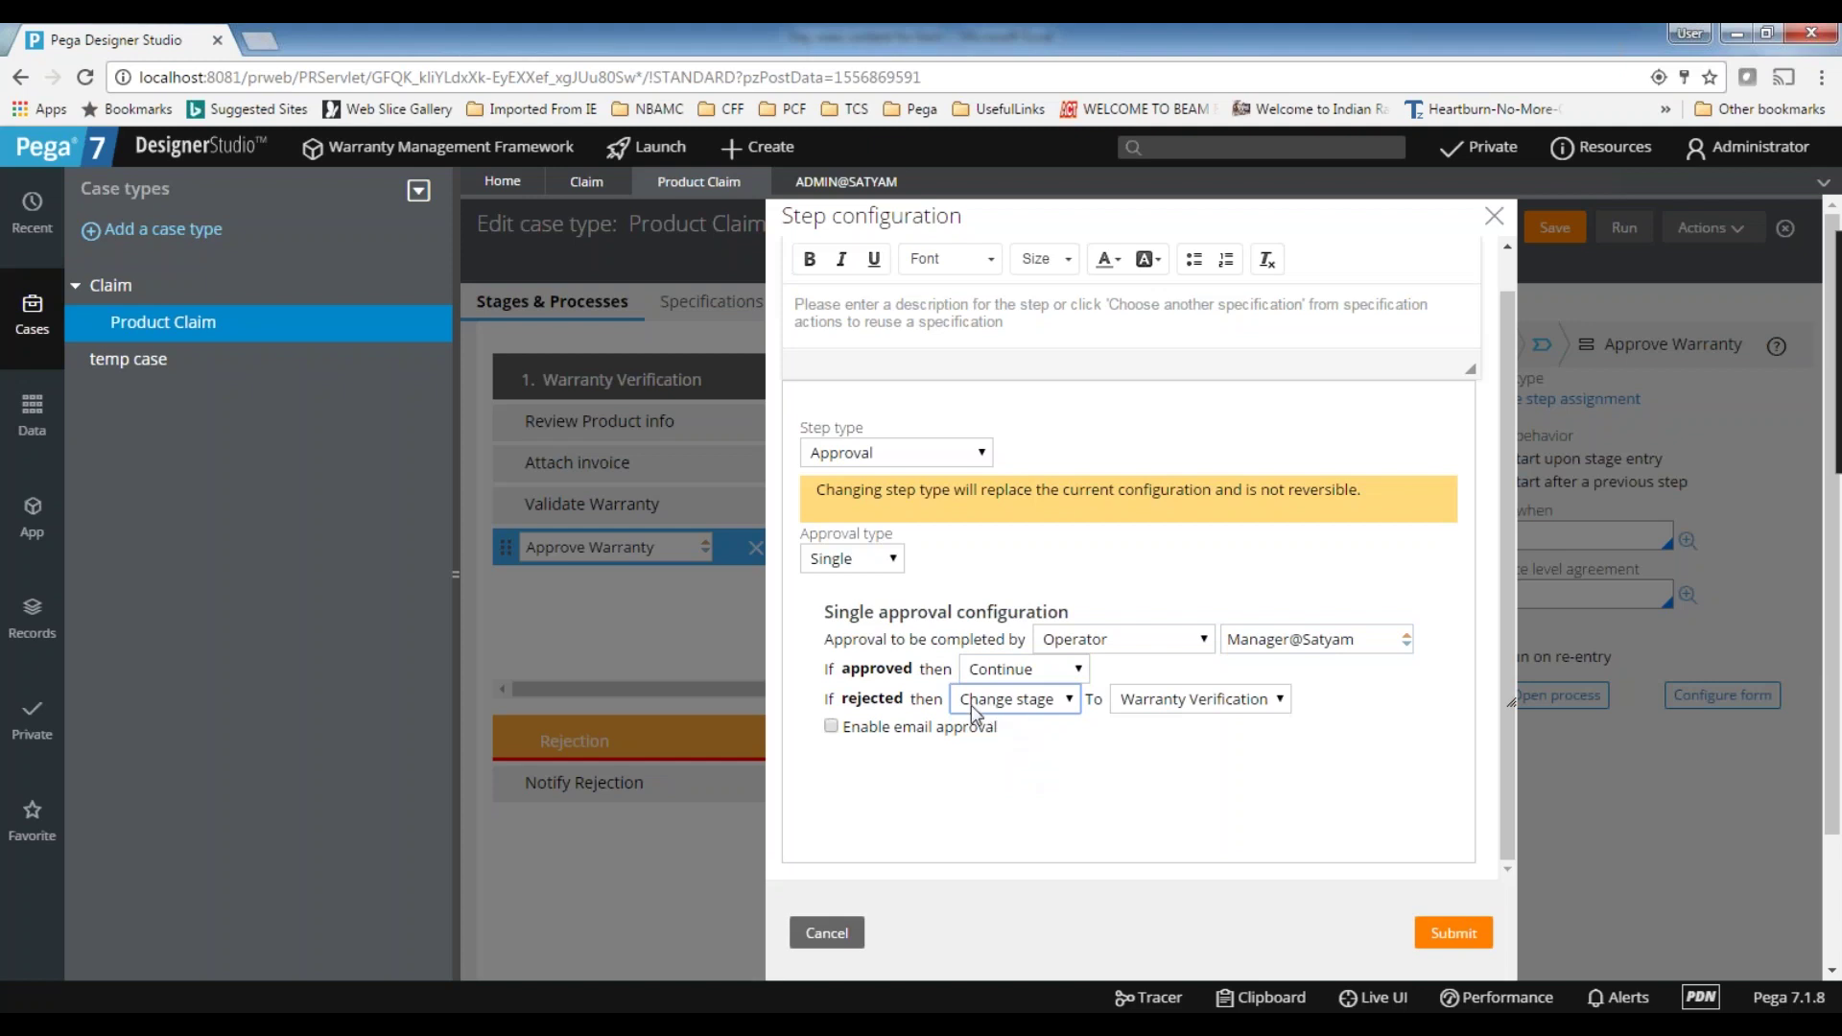
click(1203, 703)
click(1181, 797)
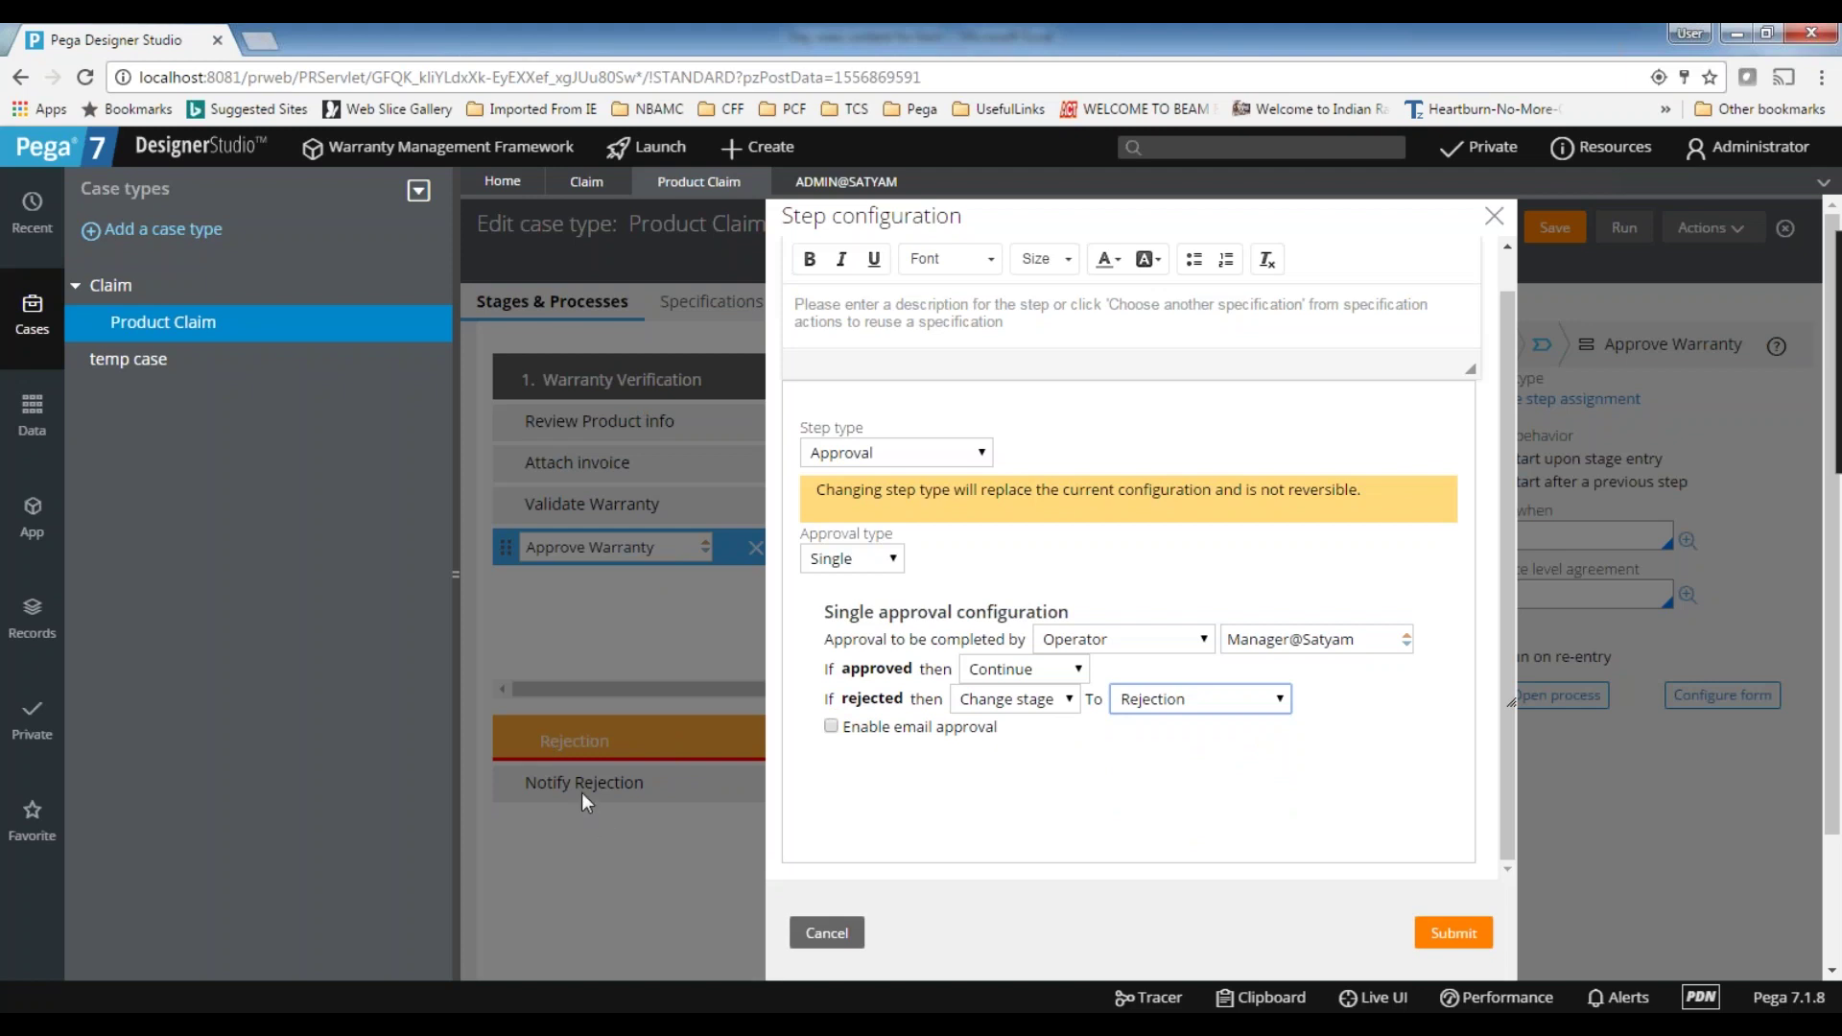
- Apply the approval configuration to the Approve Warranty step
click(1457, 934)
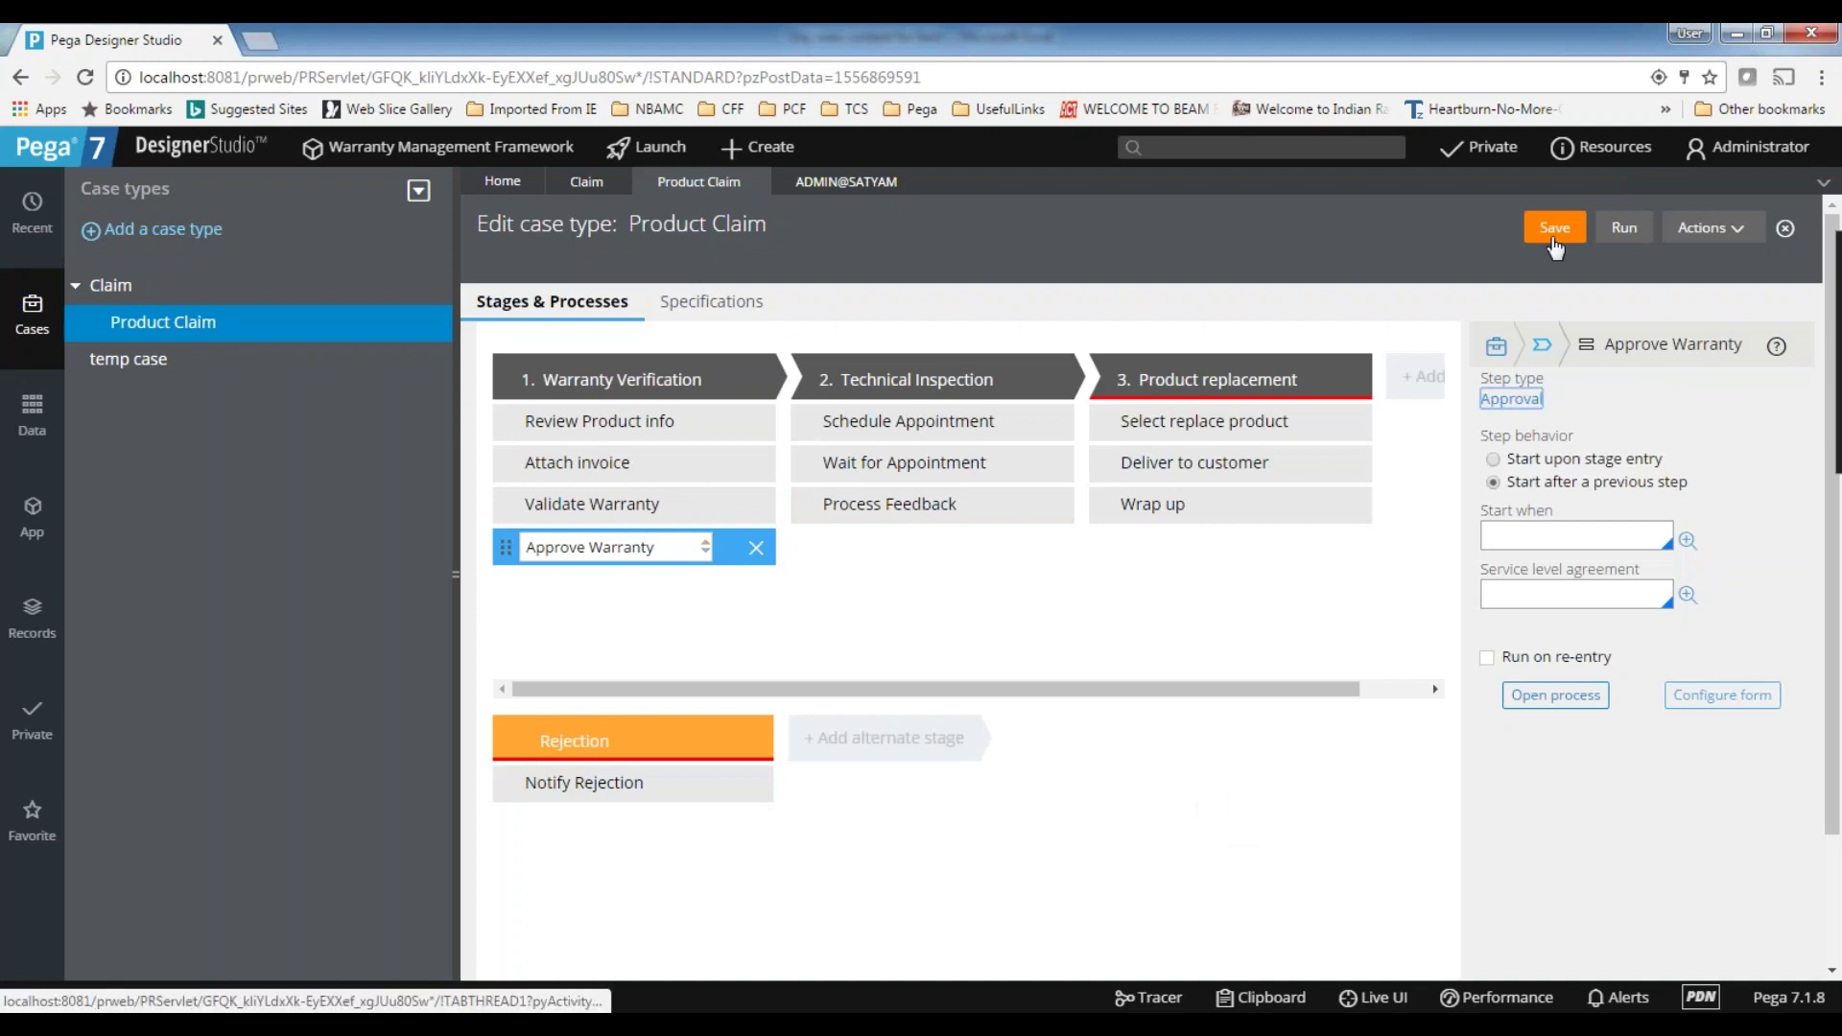
- Examine the step type and step behavior of the Technical Inspection steps, Select replace product, and Review Product info
mouse_move(951, 631)
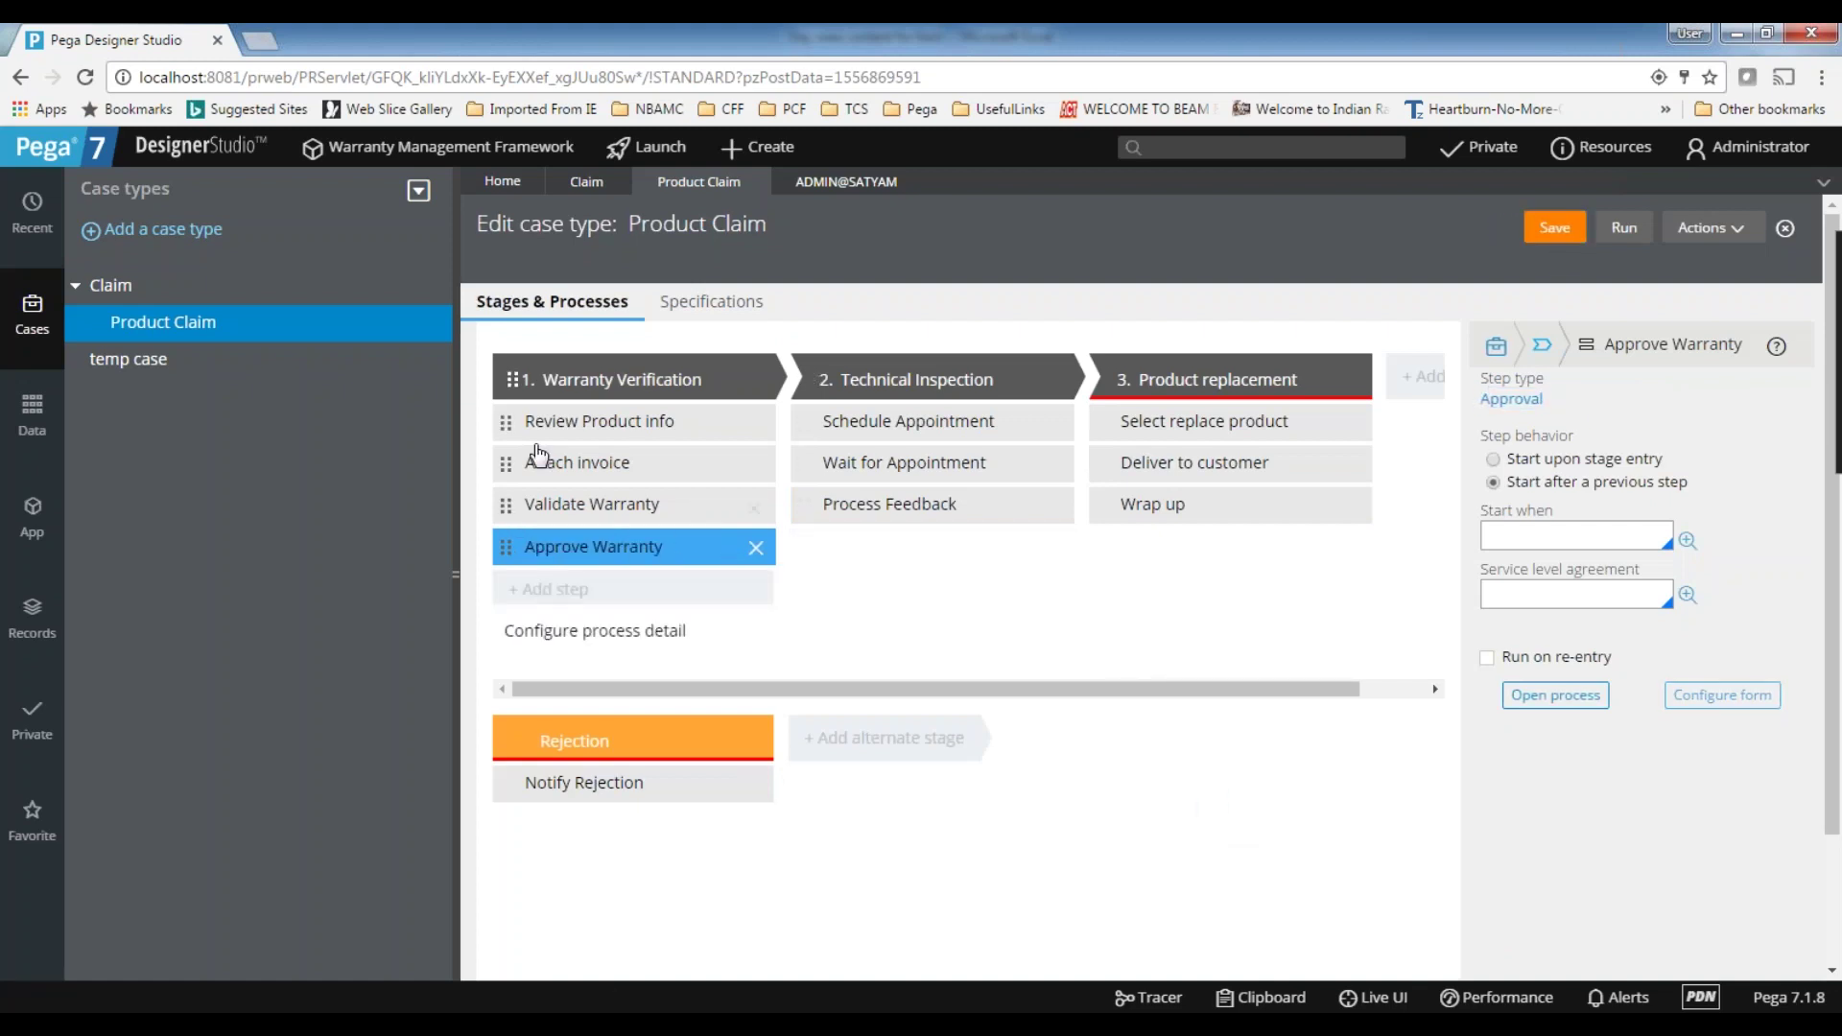
click(932, 430)
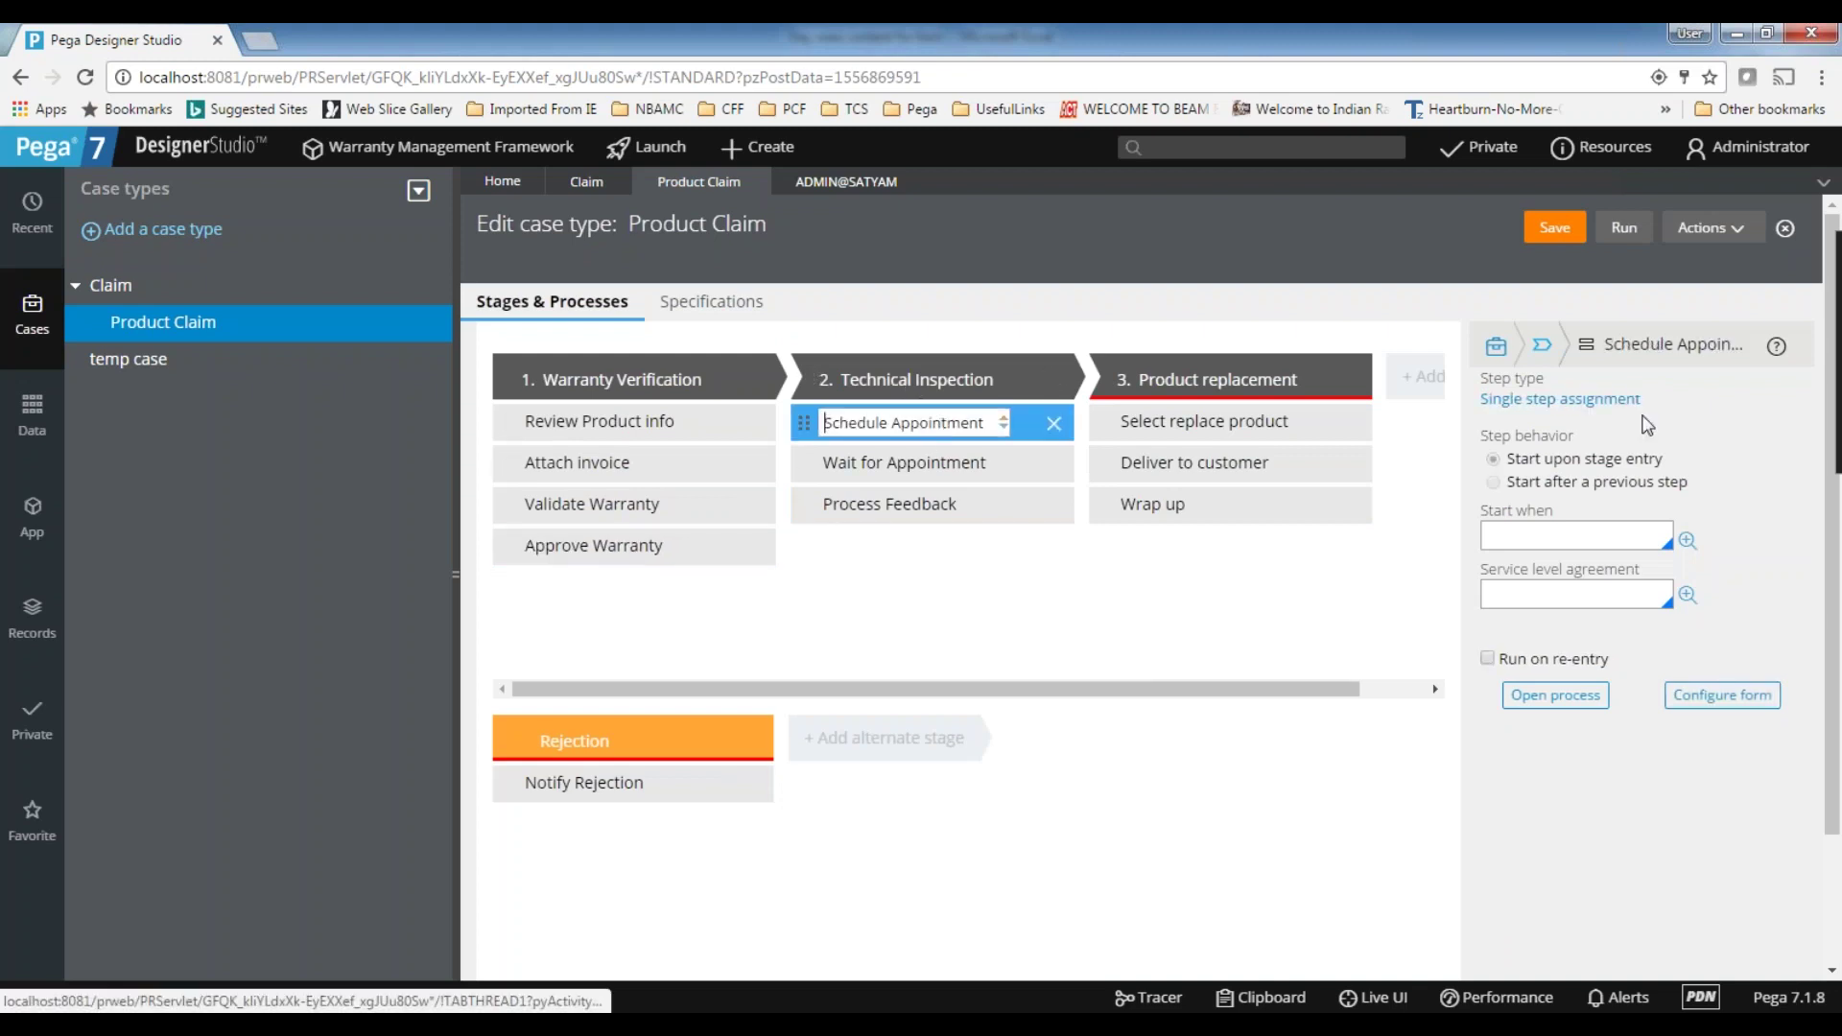
click(862, 470)
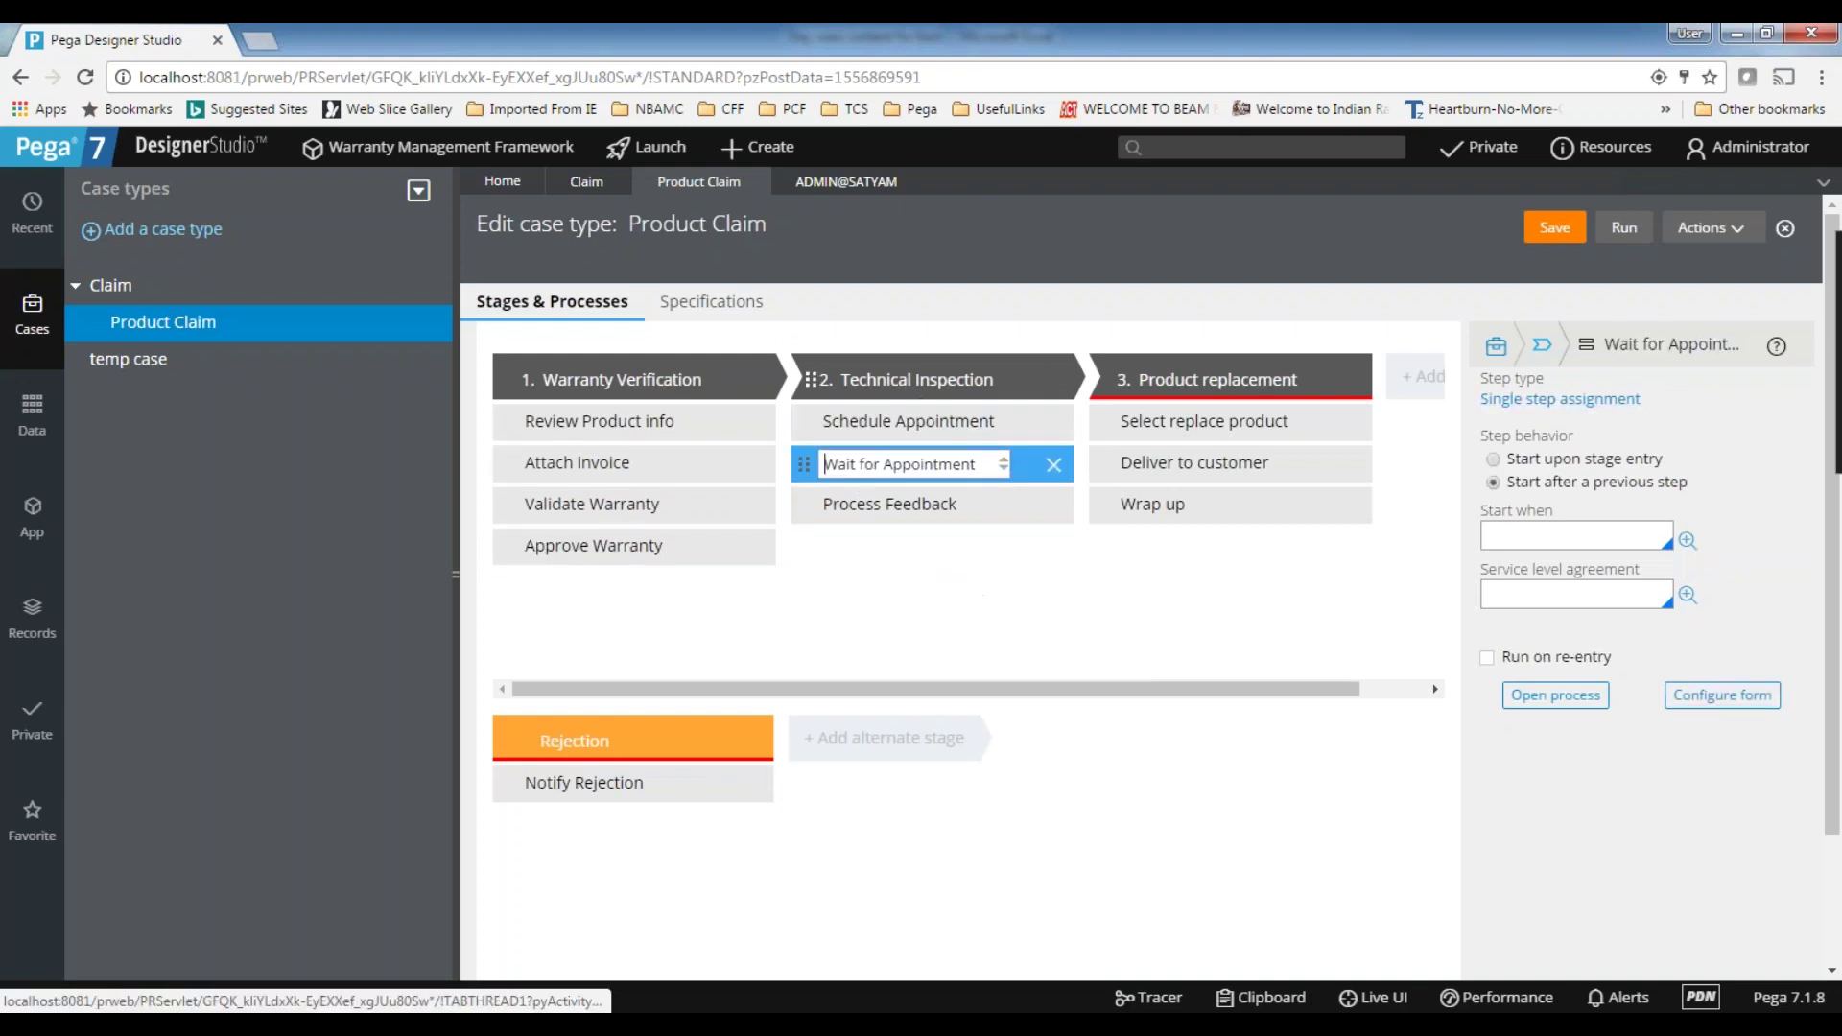
click(893, 515)
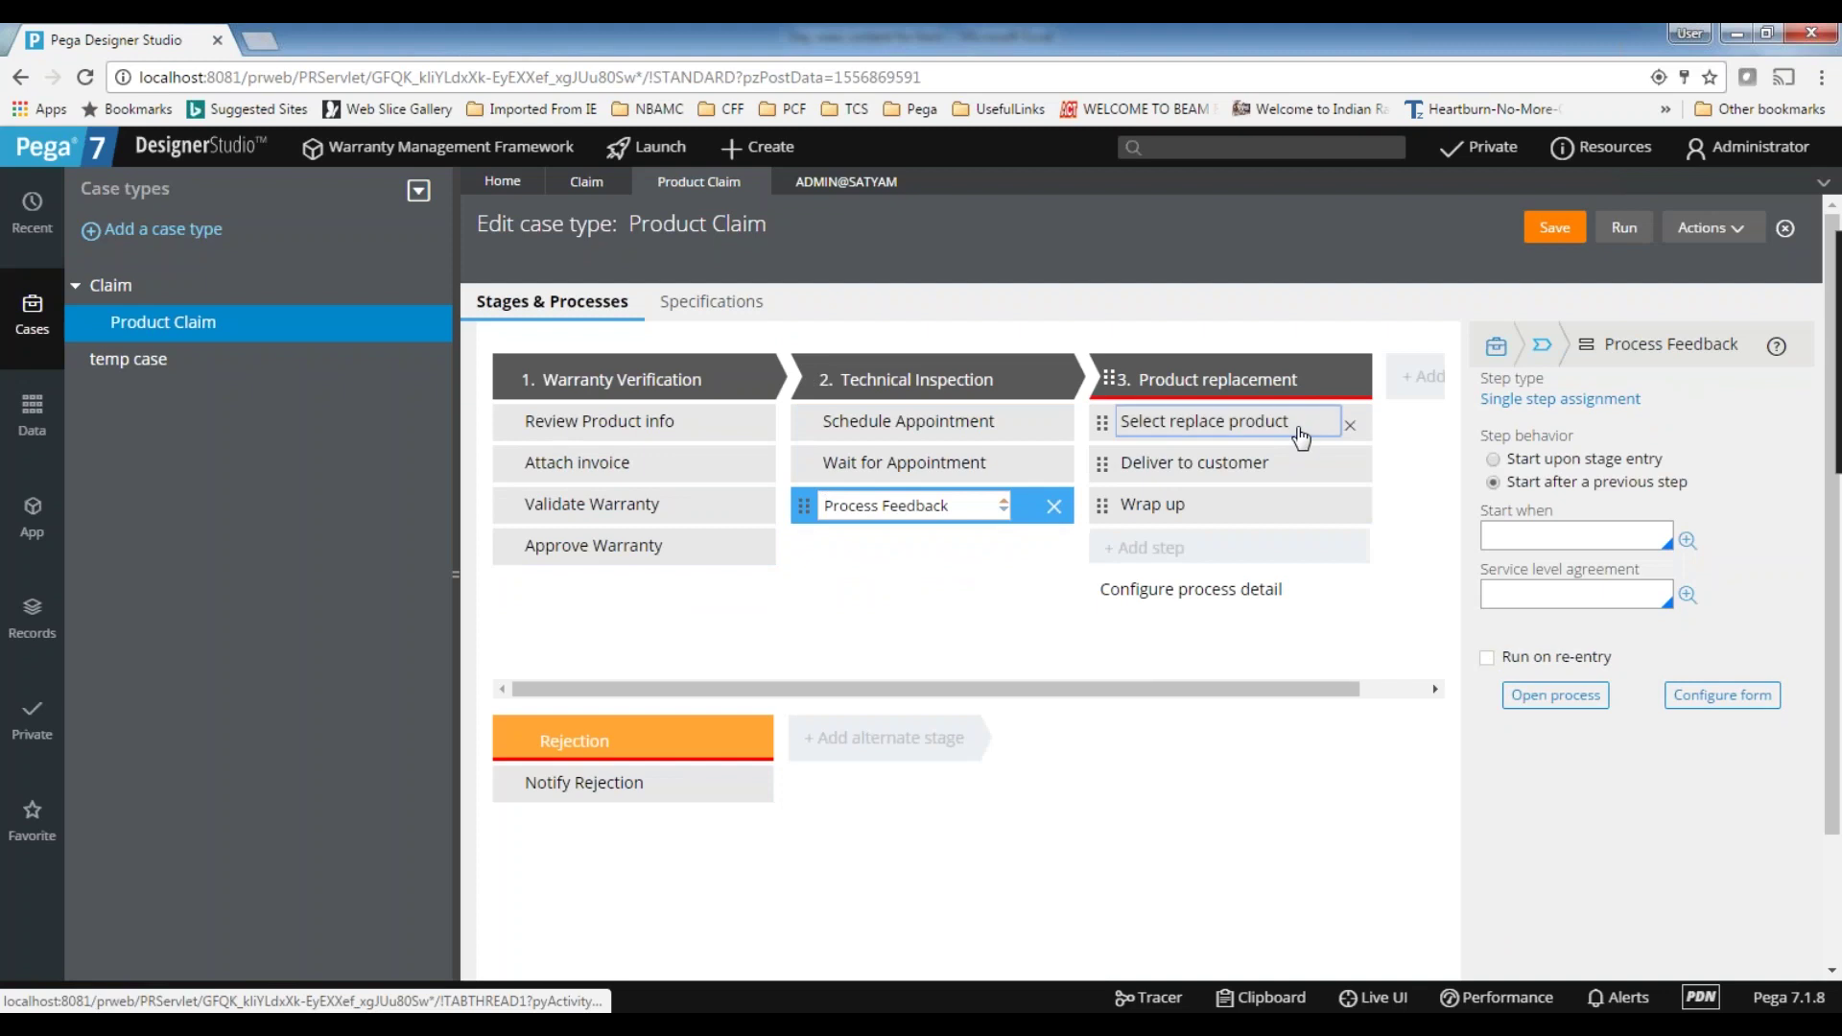
click(1290, 437)
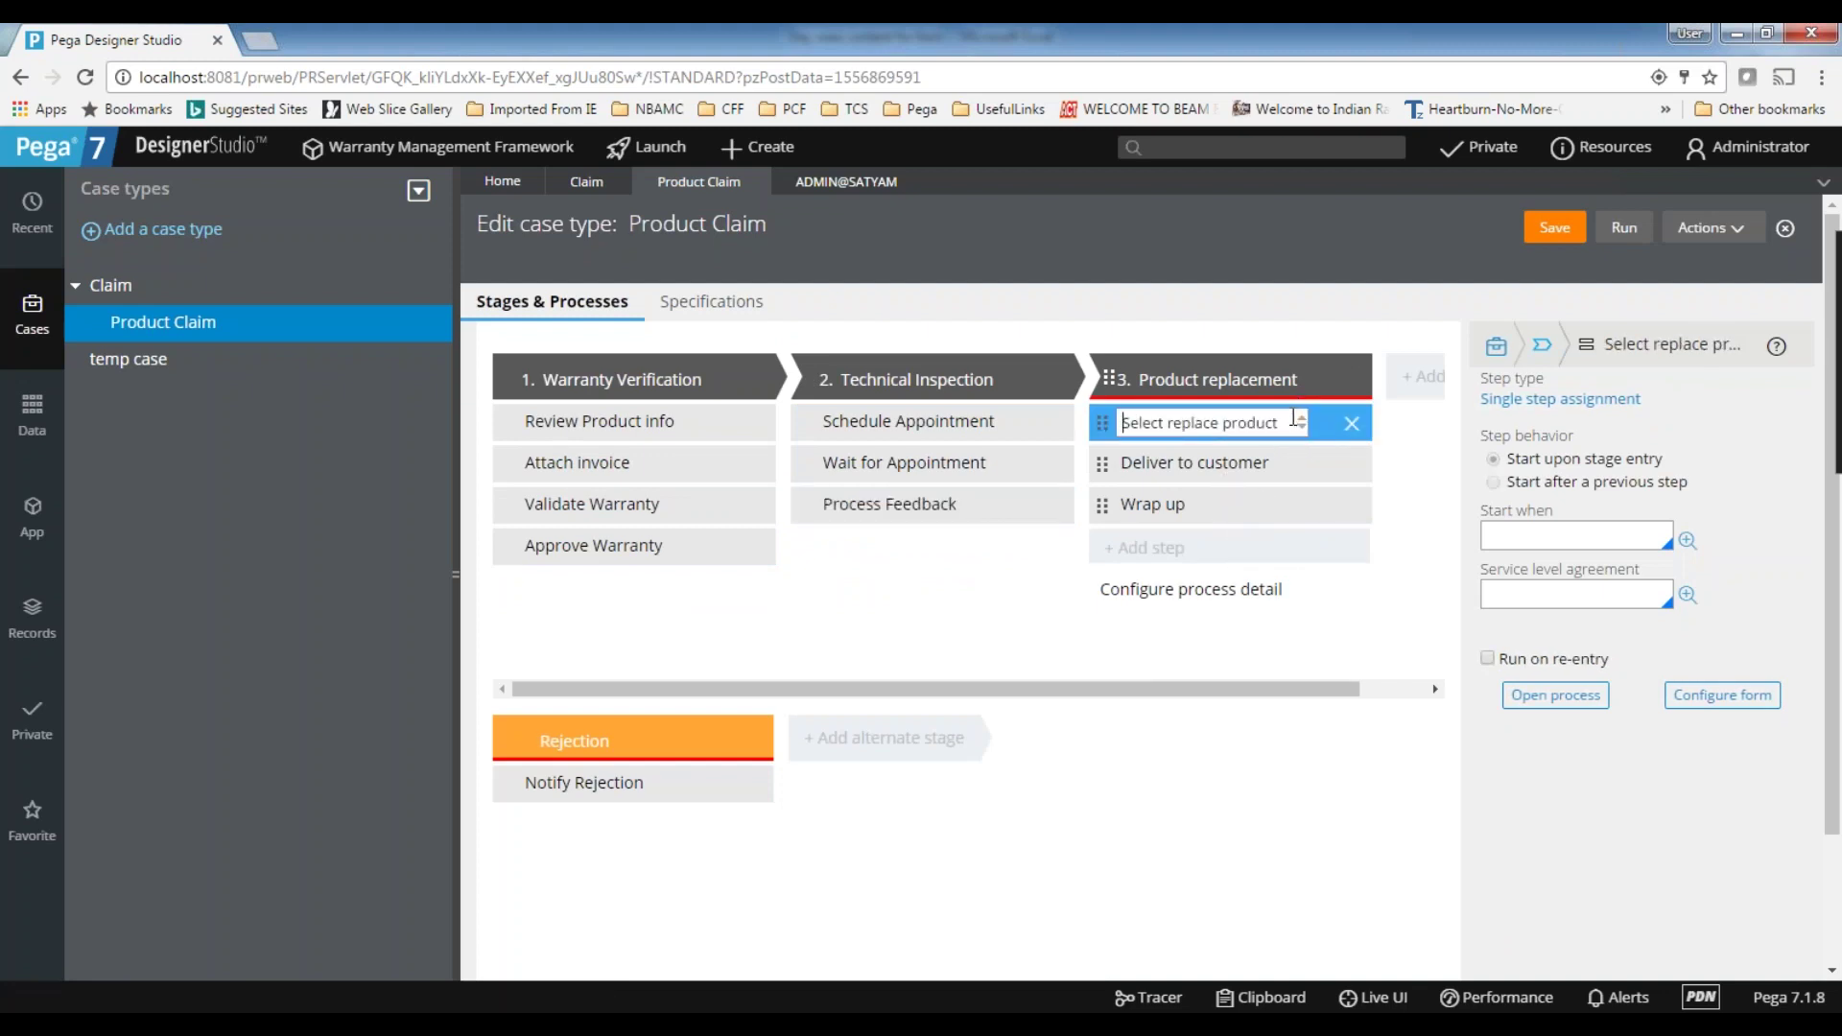
click(635, 422)
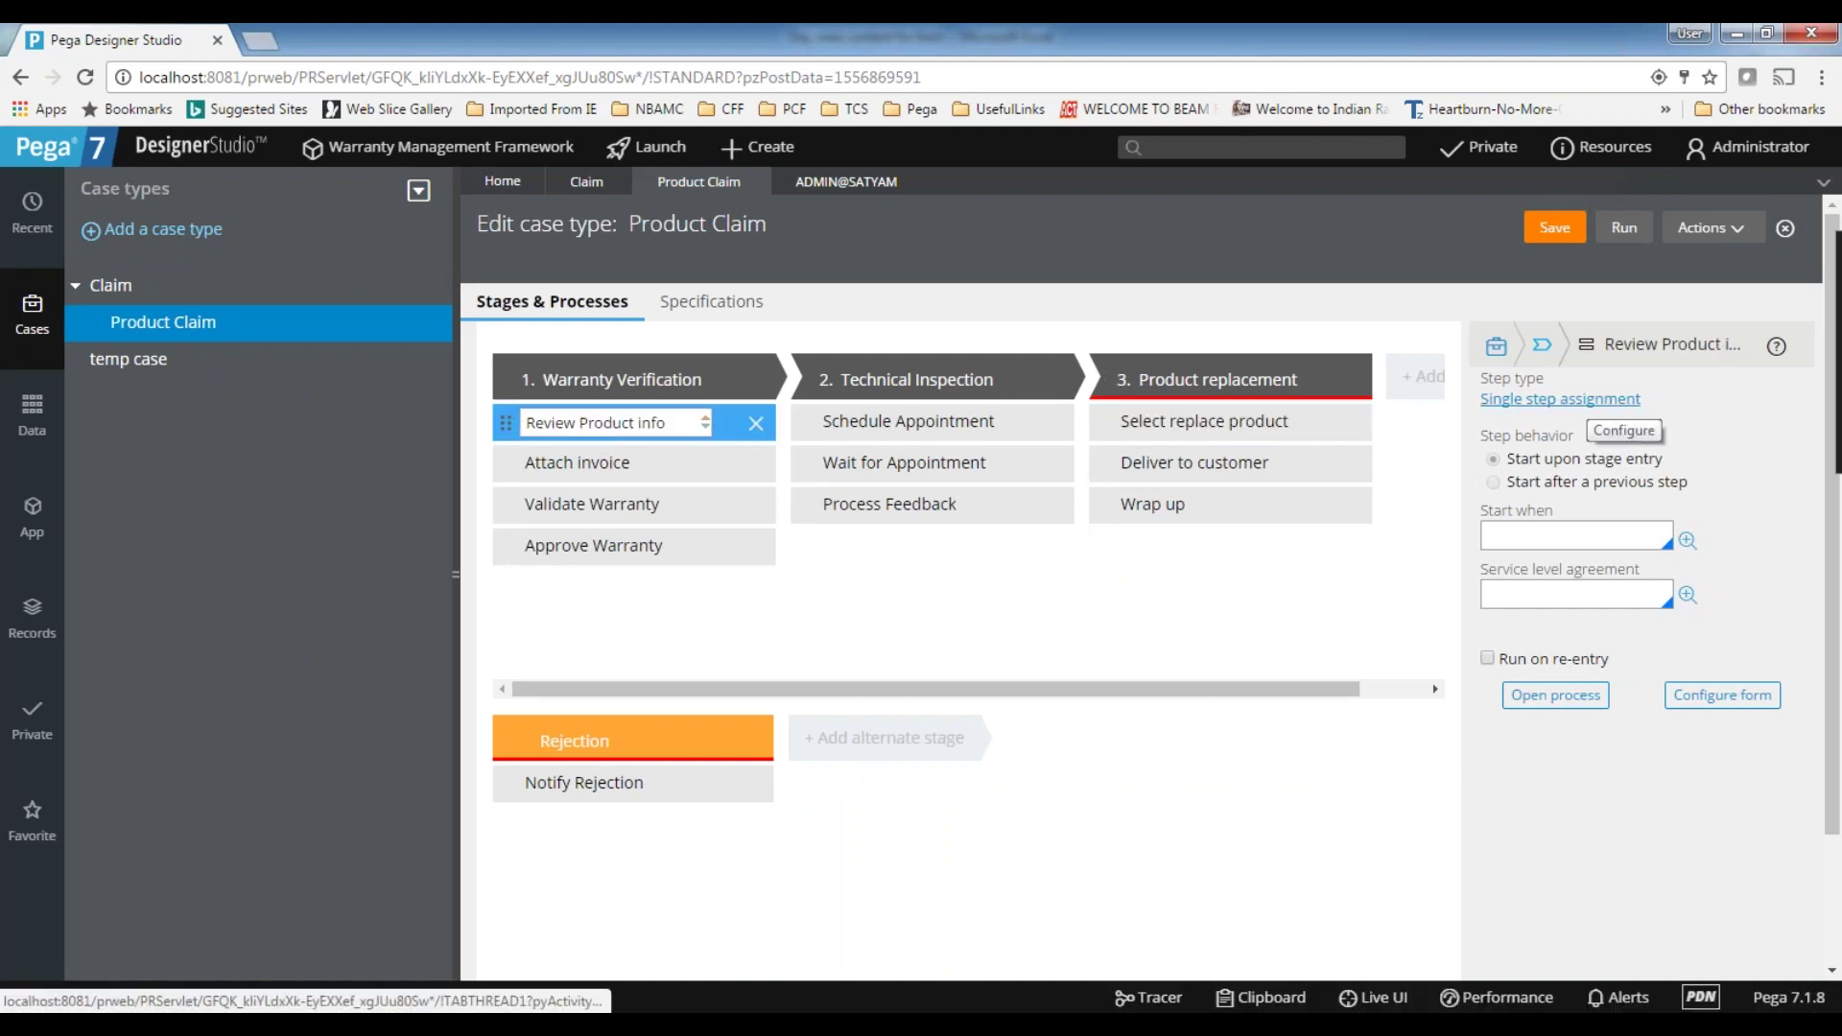
drag(1490, 437, 1583, 443)
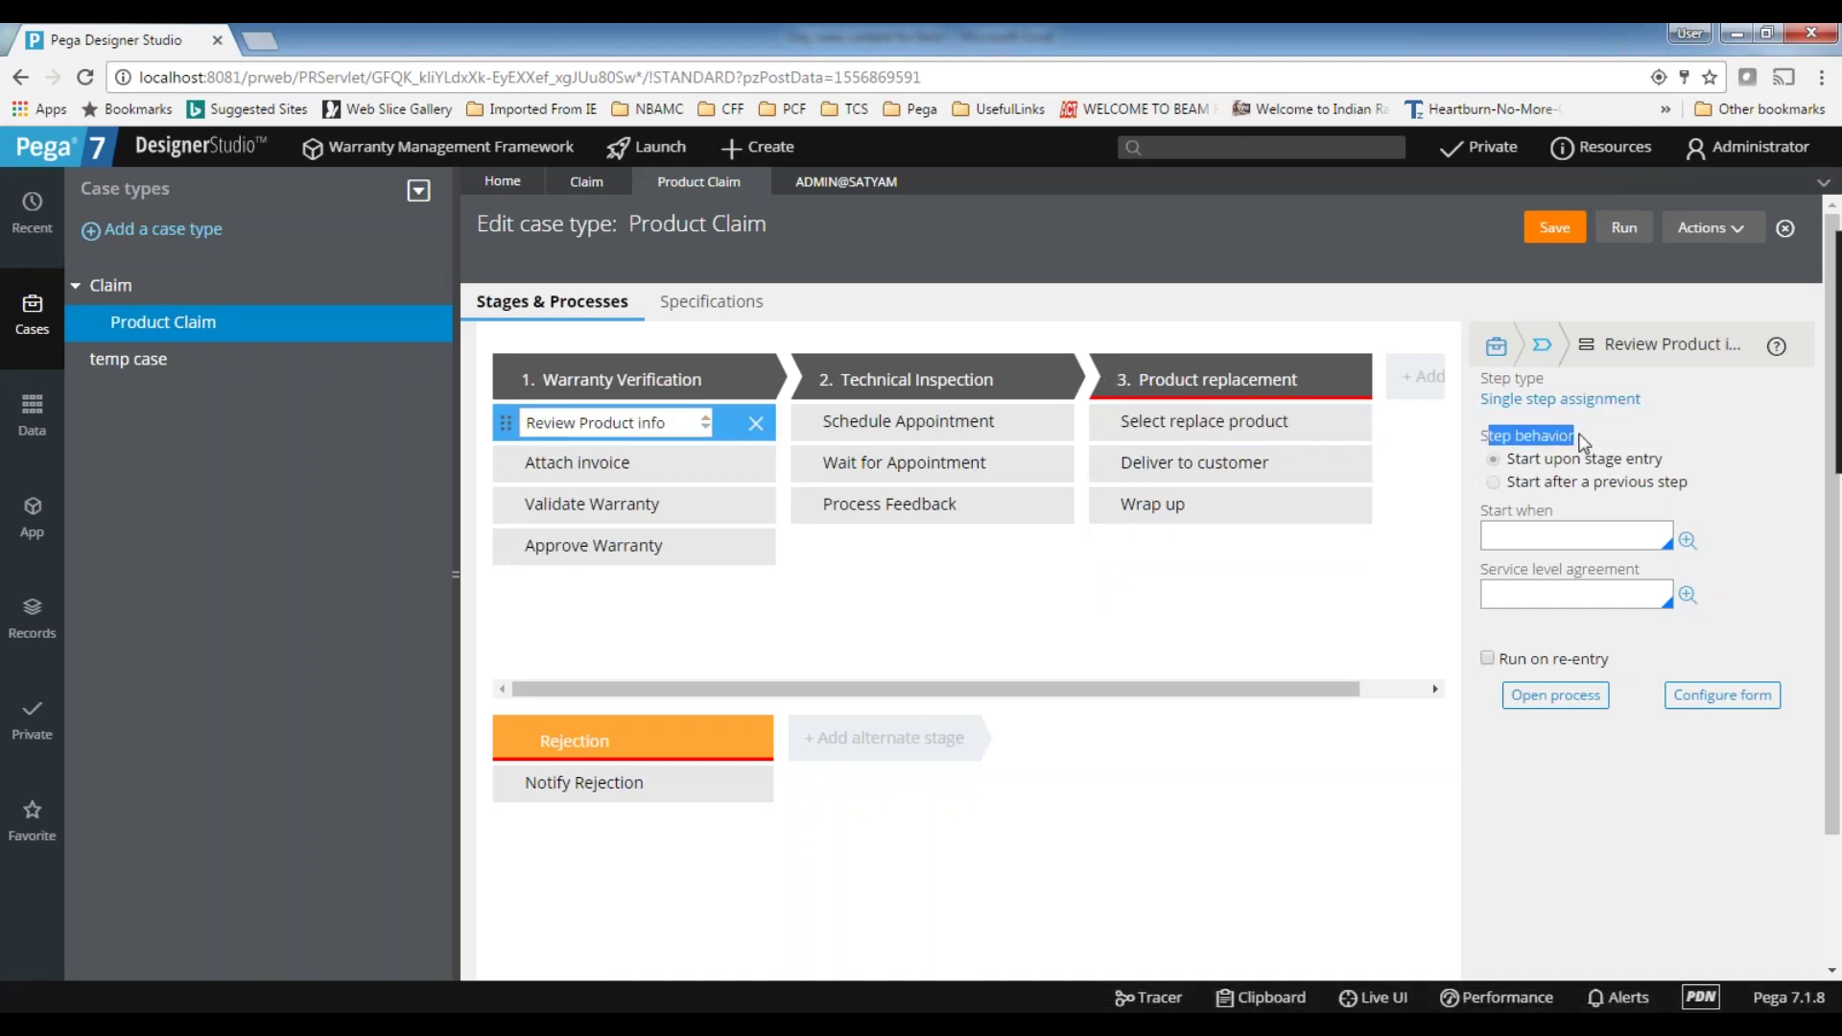
click(1743, 431)
drag(674, 418, 524, 423)
click(684, 420)
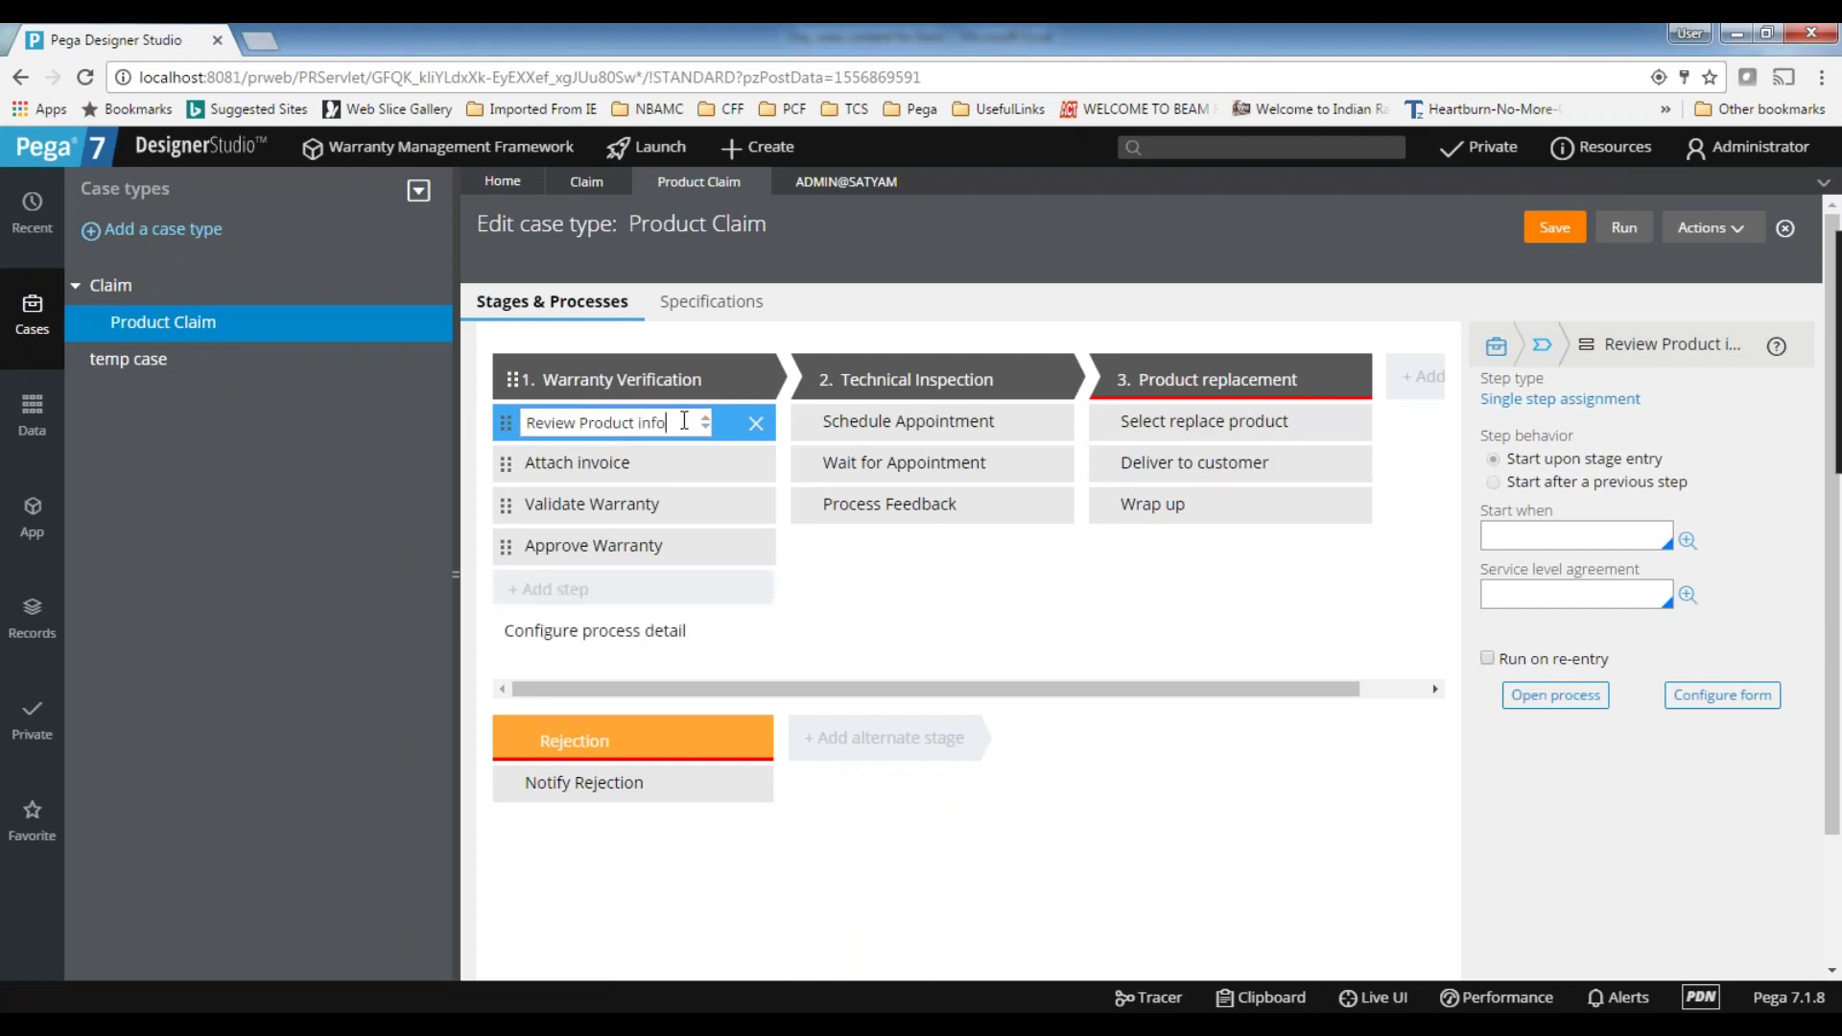
- Save the Product Claim case type
click(1554, 227)
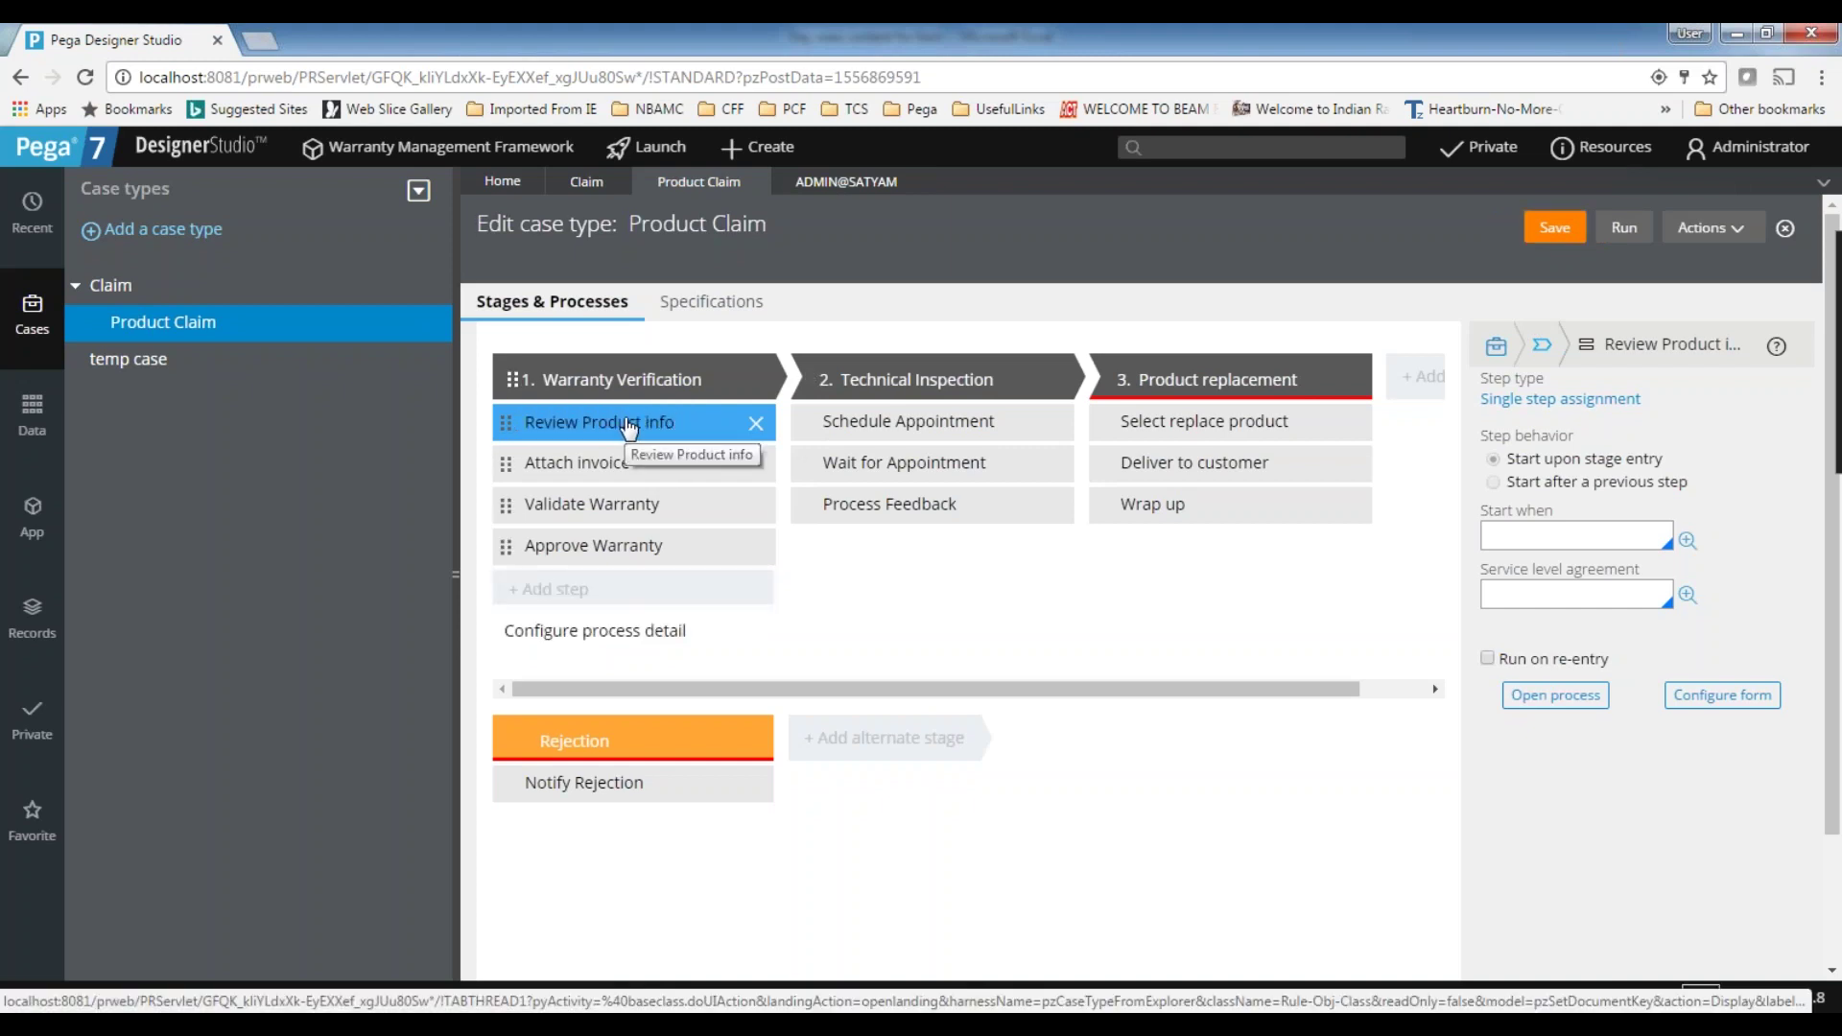
- In the Claim case type, examine the step behavior of Wait for Subcases, Collect Customer info, and Create Product Subcases
click(76, 288)
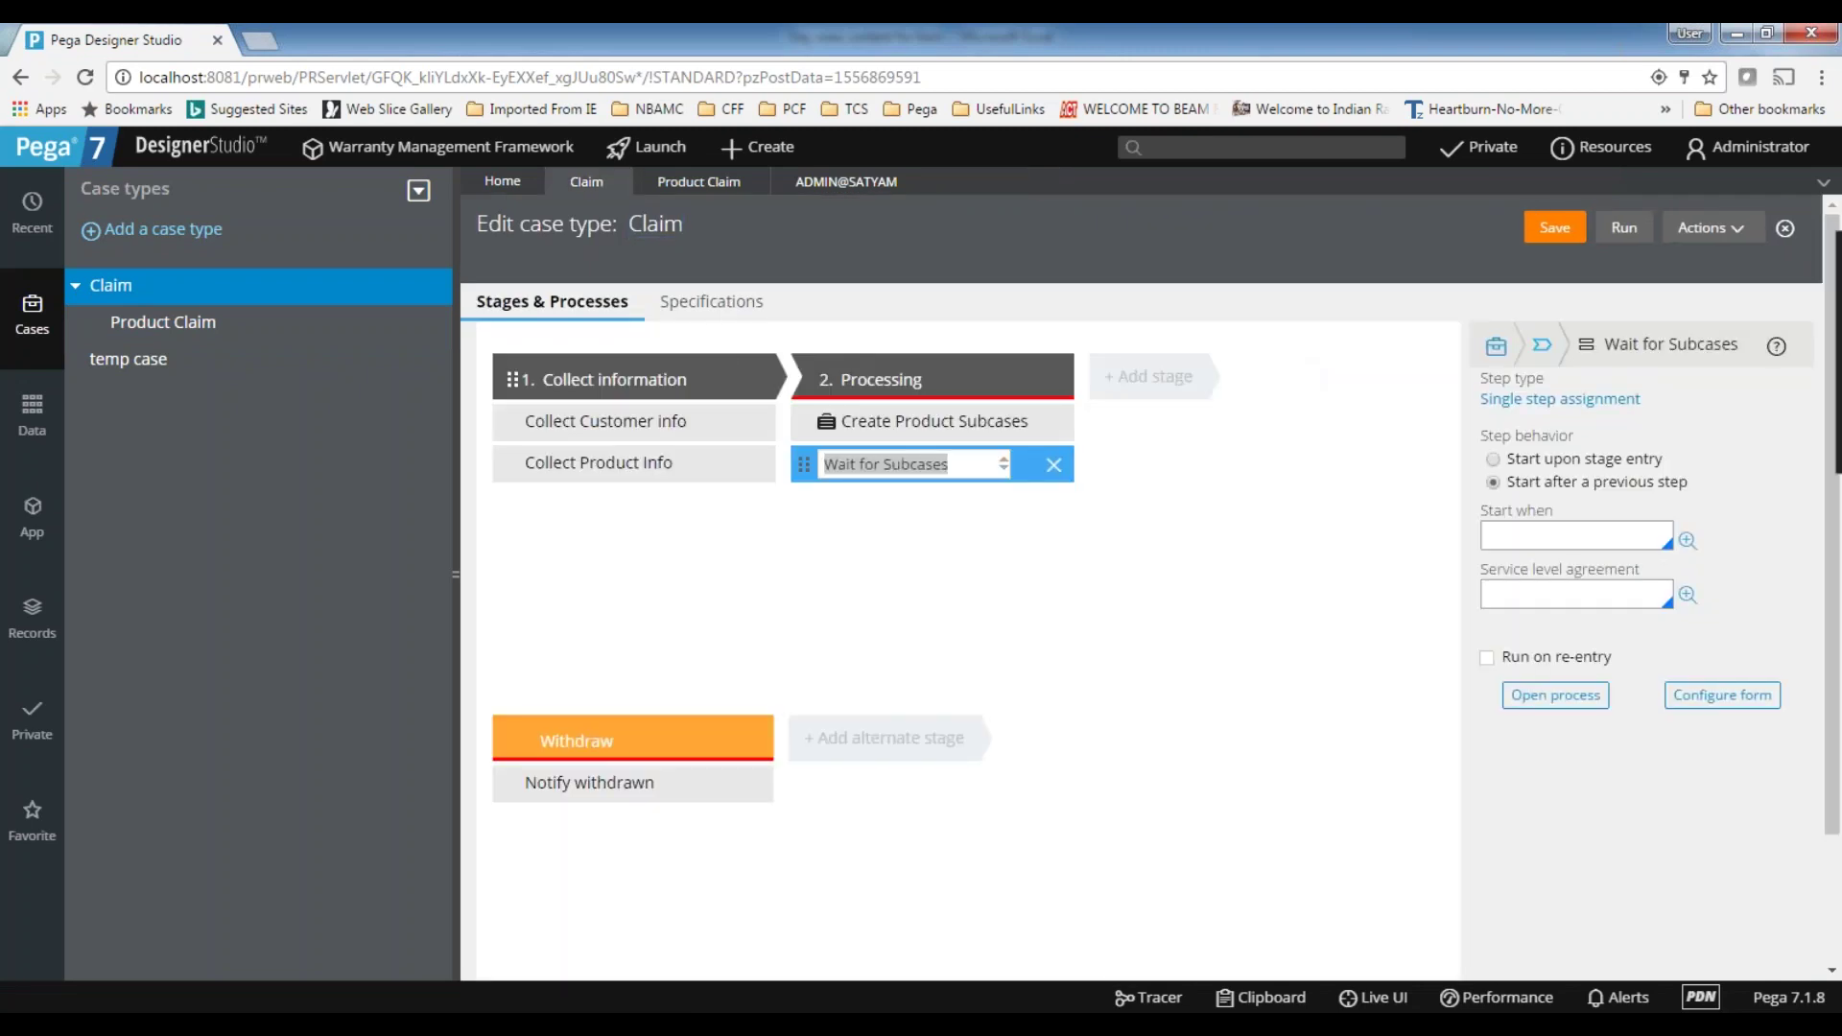
drag(1510, 468, 1674, 461)
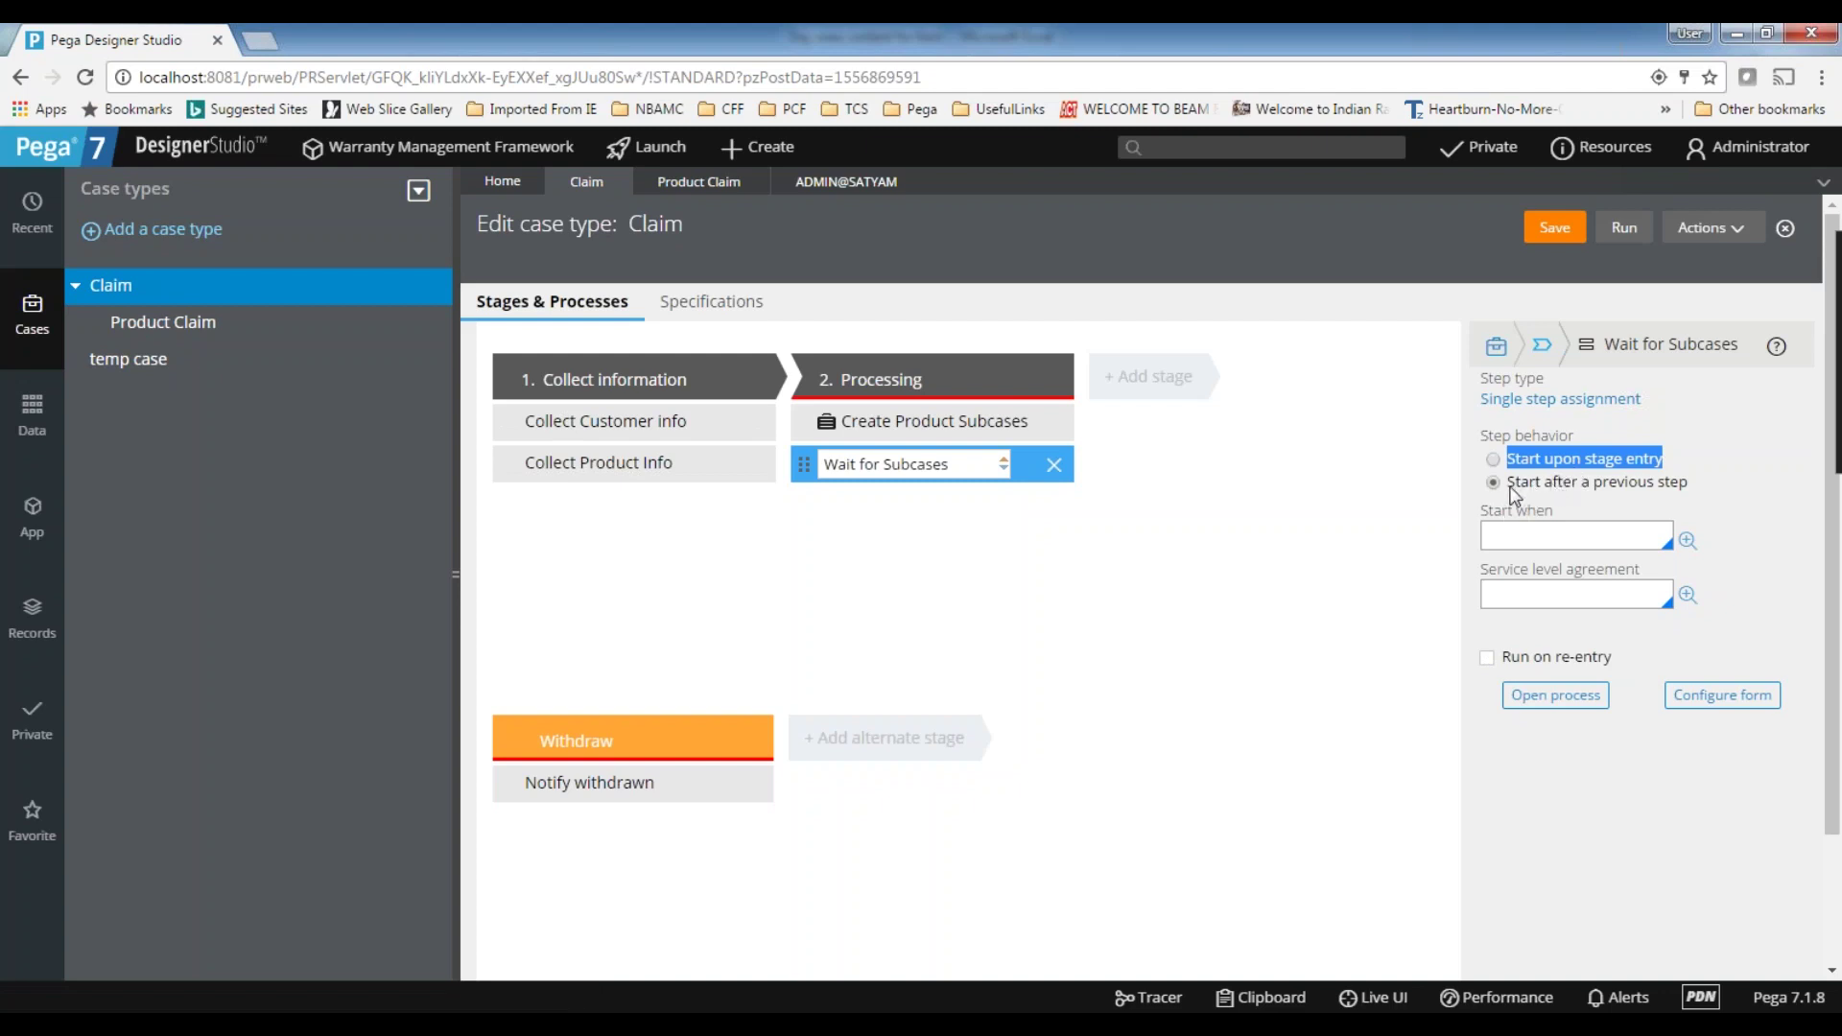
click(576, 423)
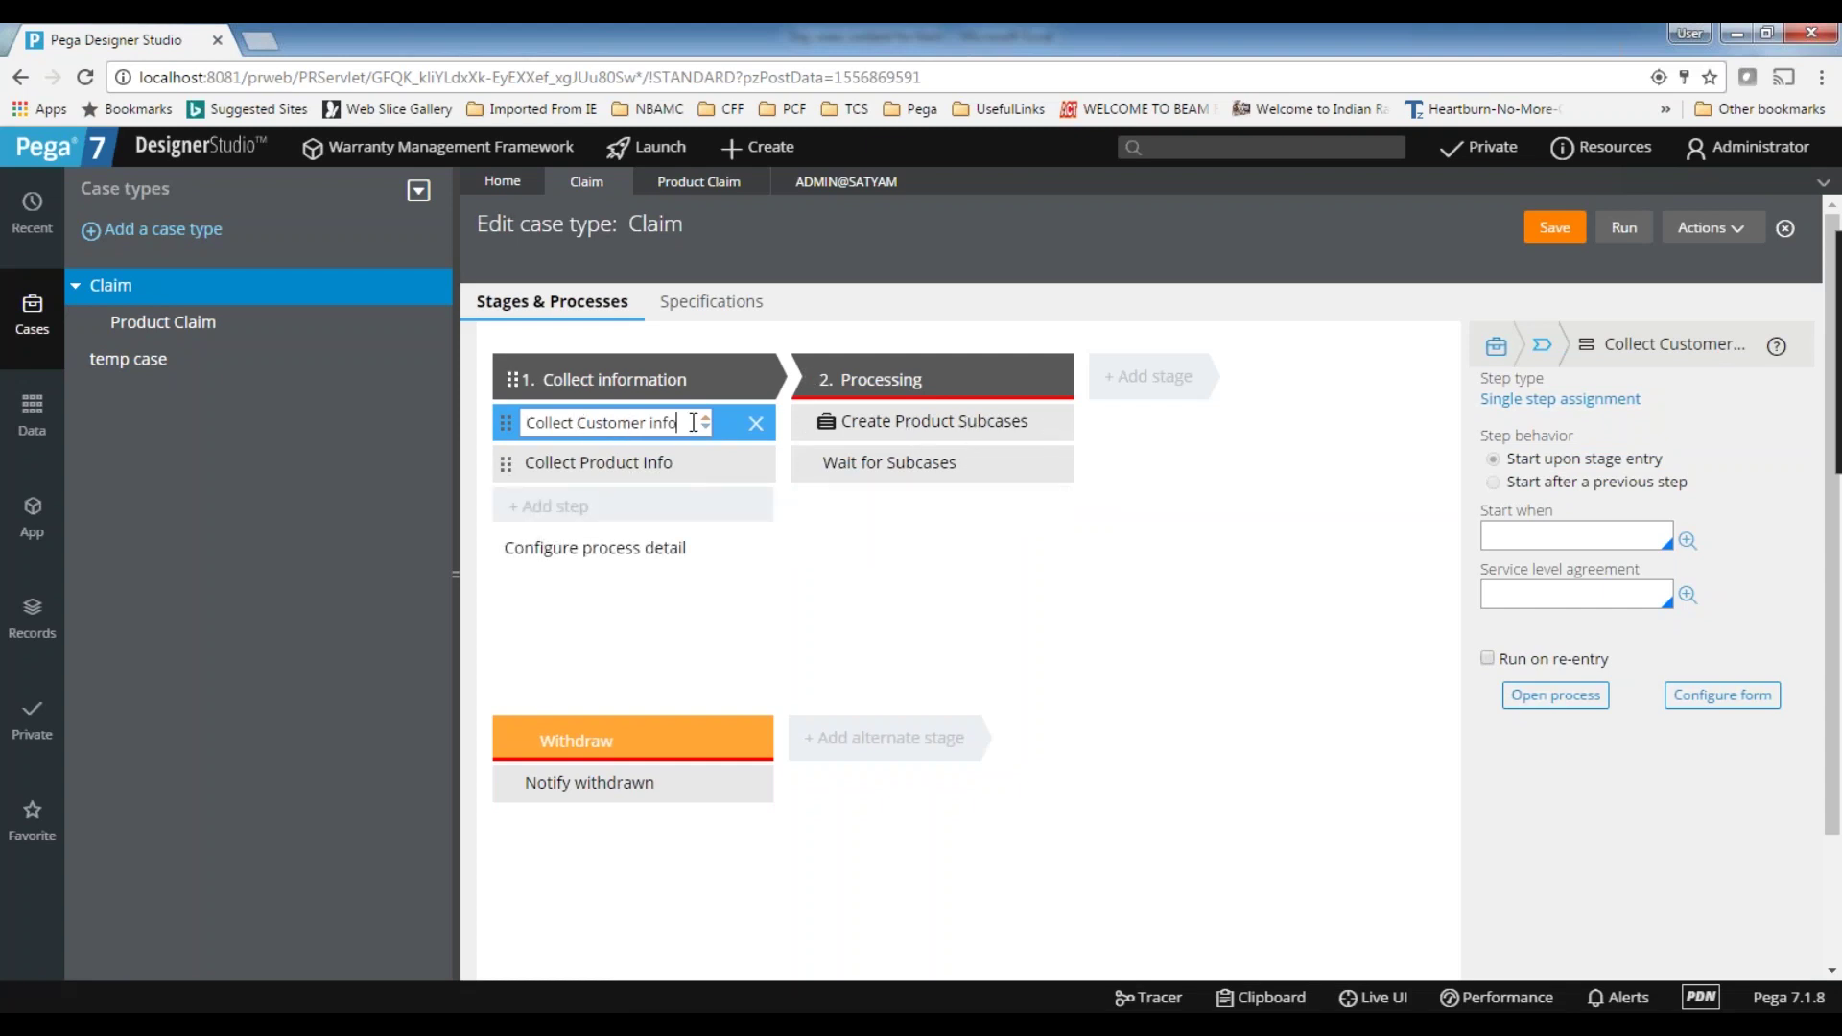
drag(691, 423, 525, 424)
click(844, 423)
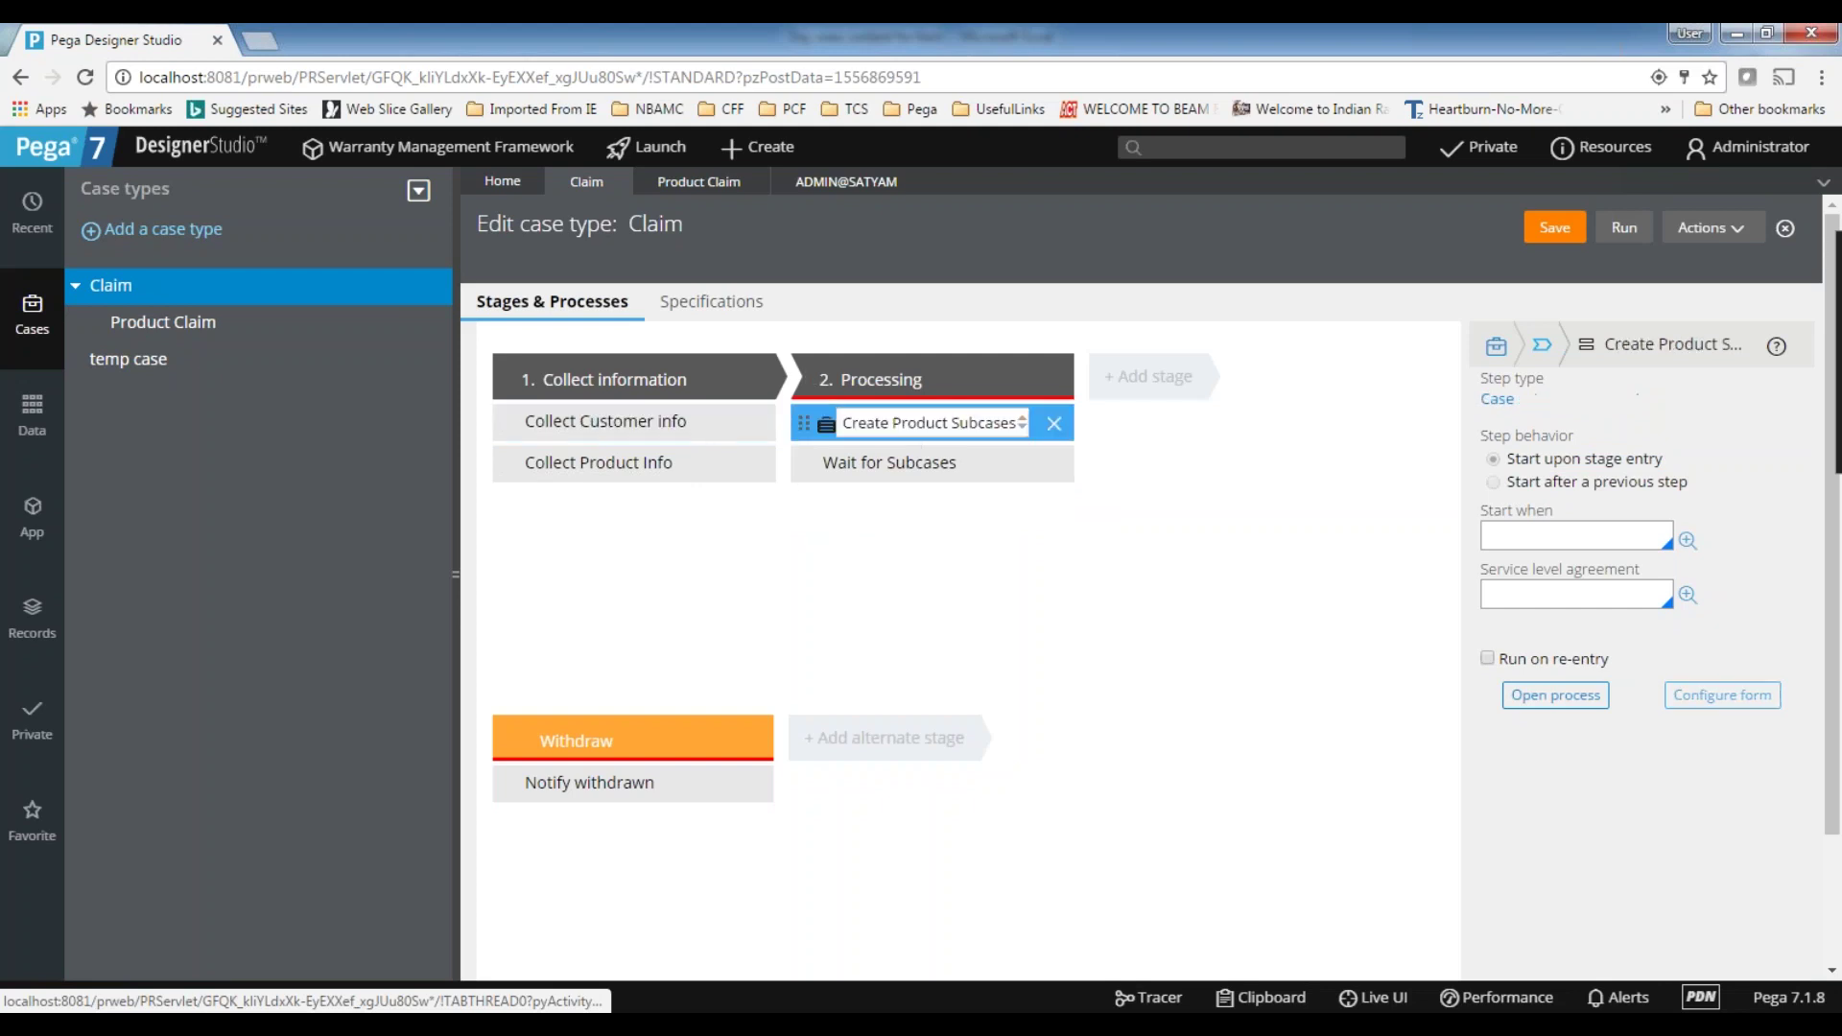
click(569, 427)
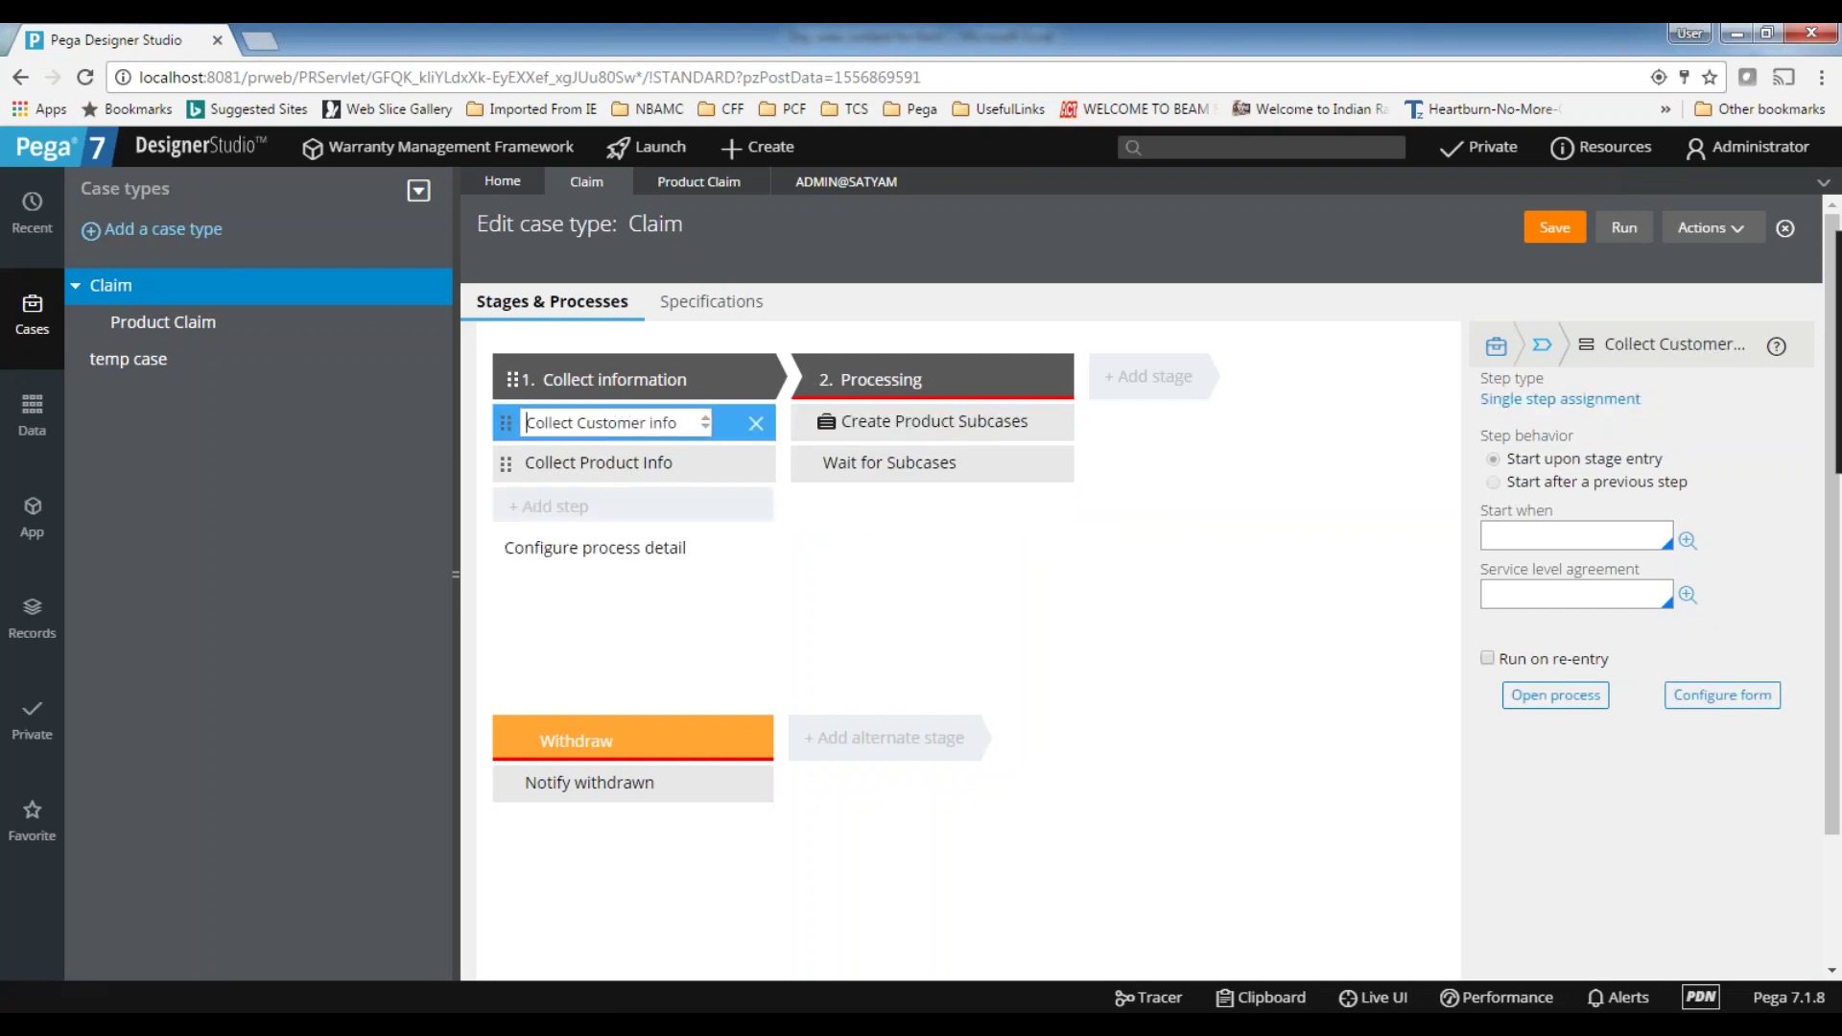
click(921, 423)
- In the Product Claim case type, compare the start behavior of the first step in each of the three stages
click(163, 322)
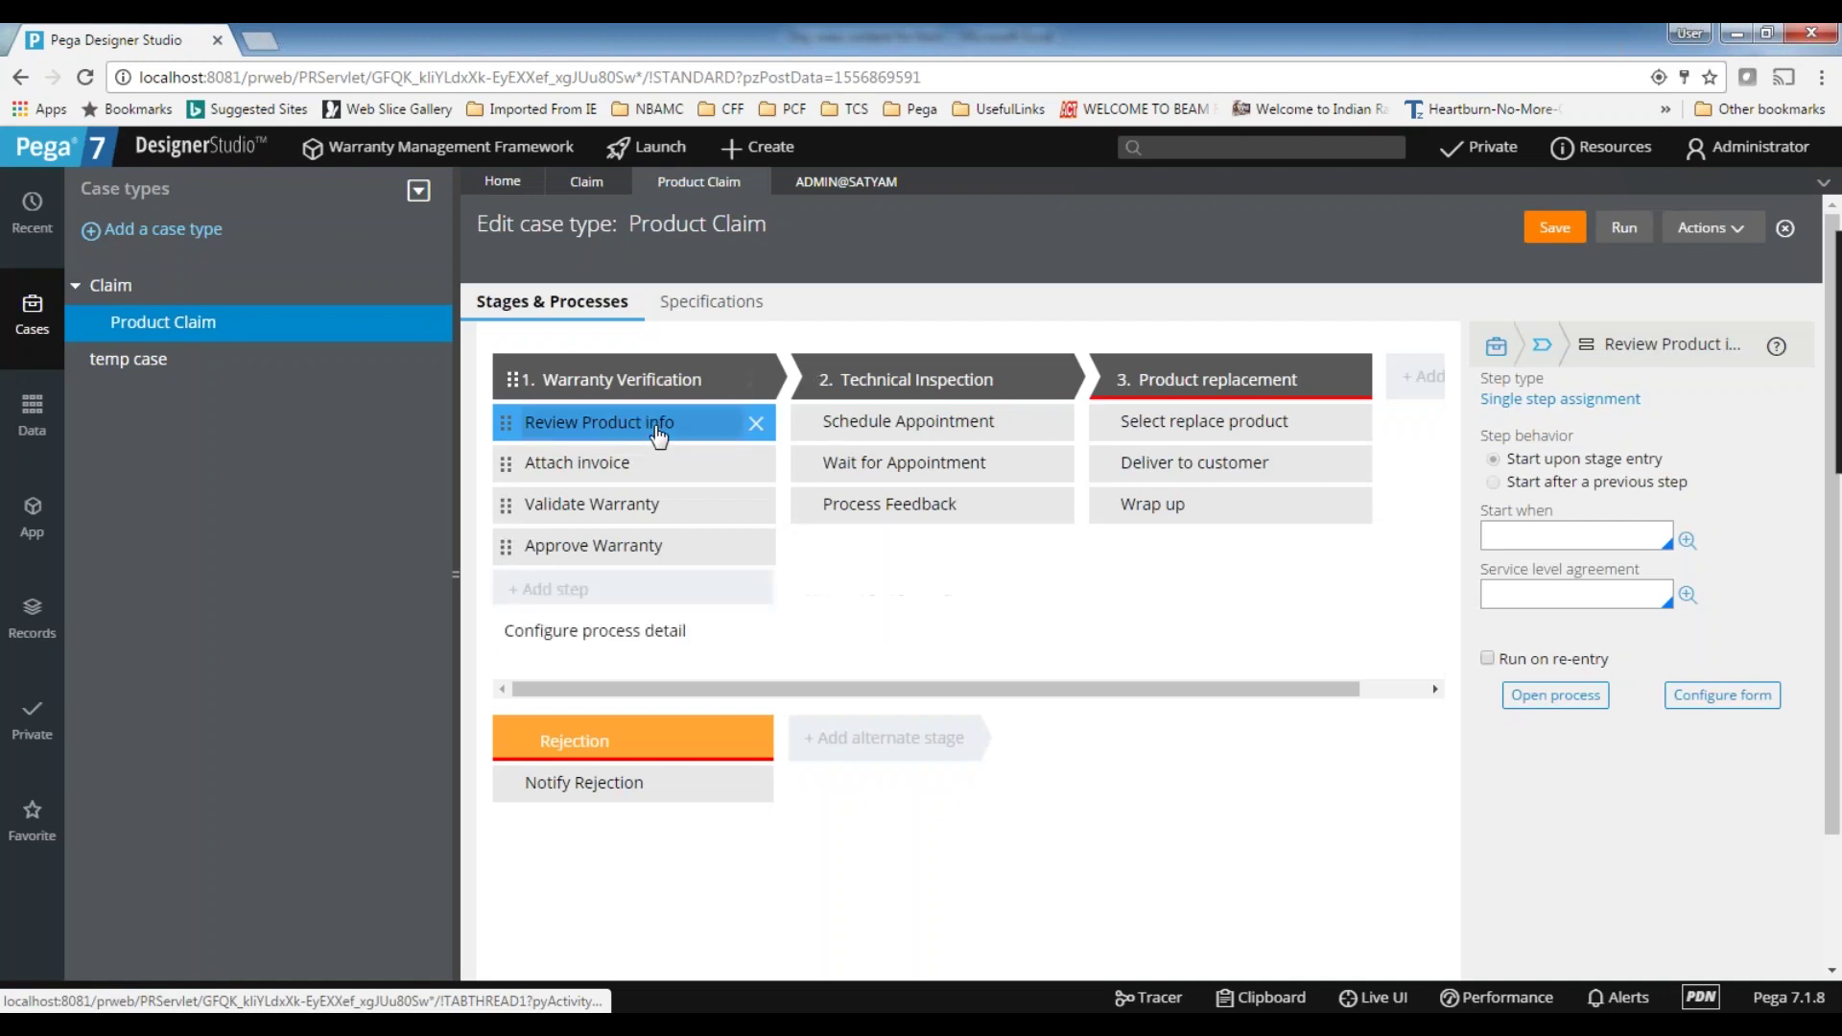
click(659, 434)
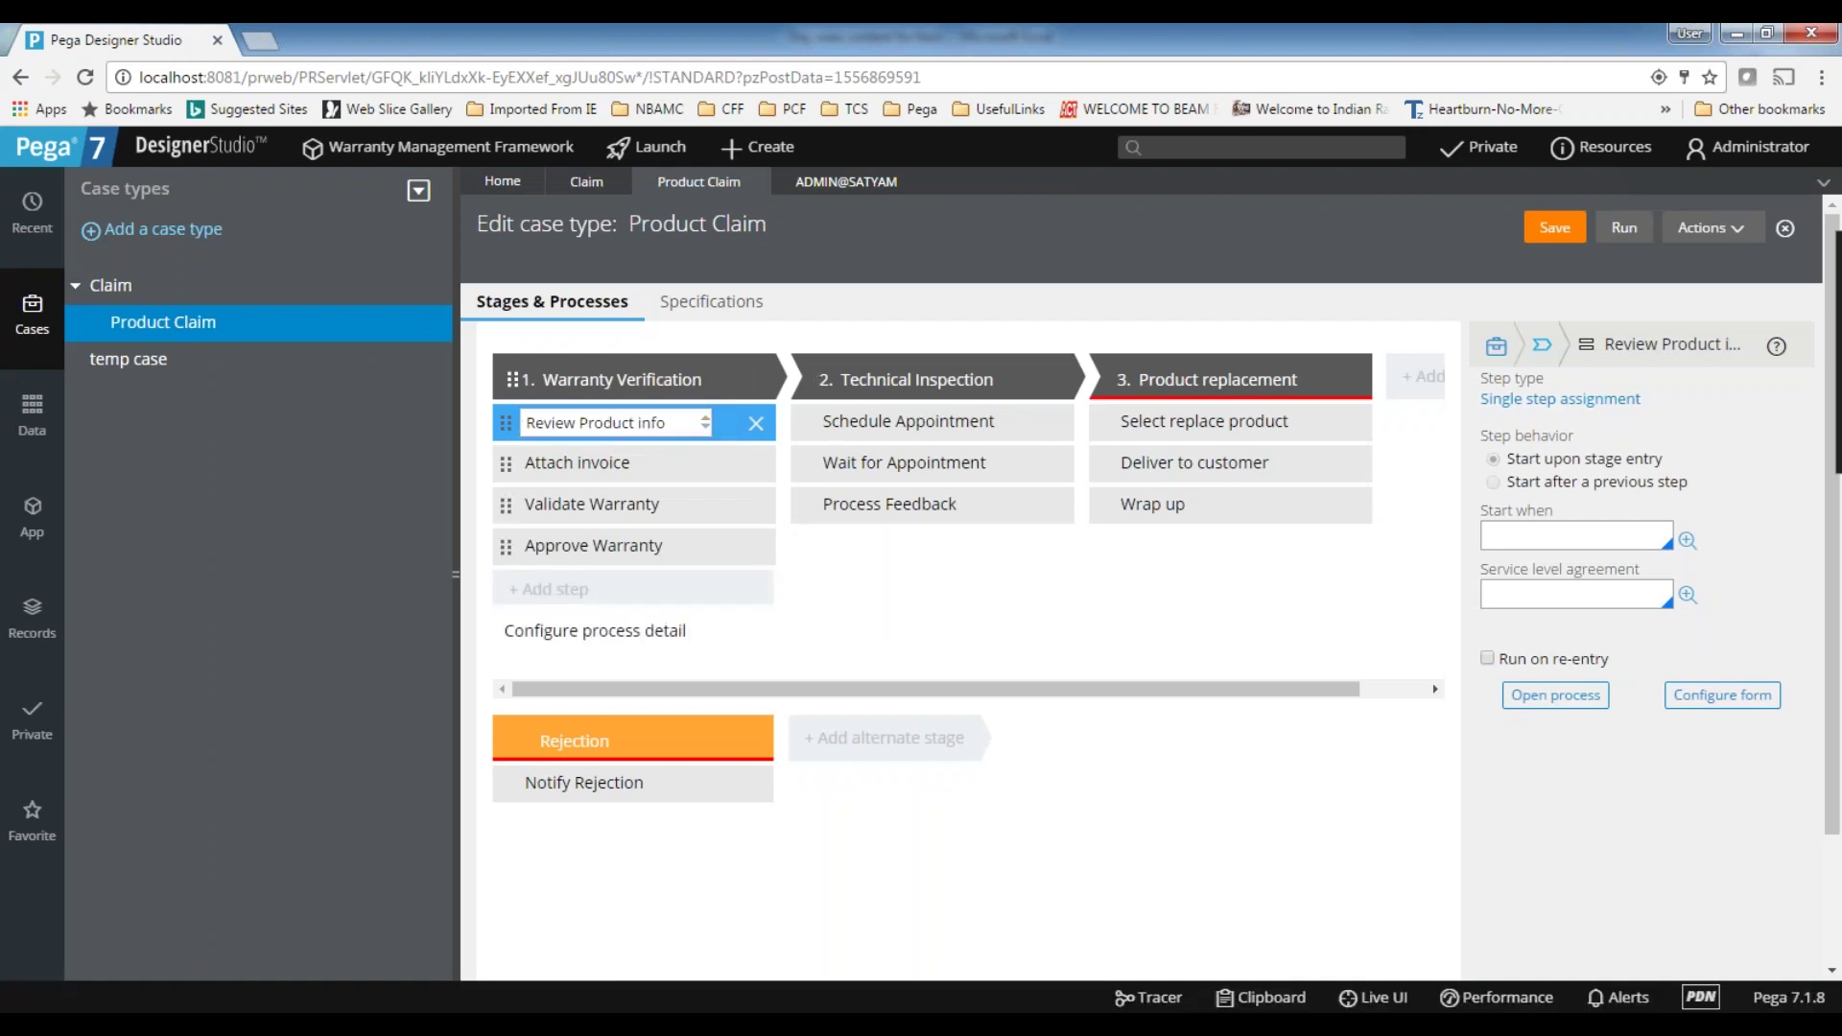
click(914, 425)
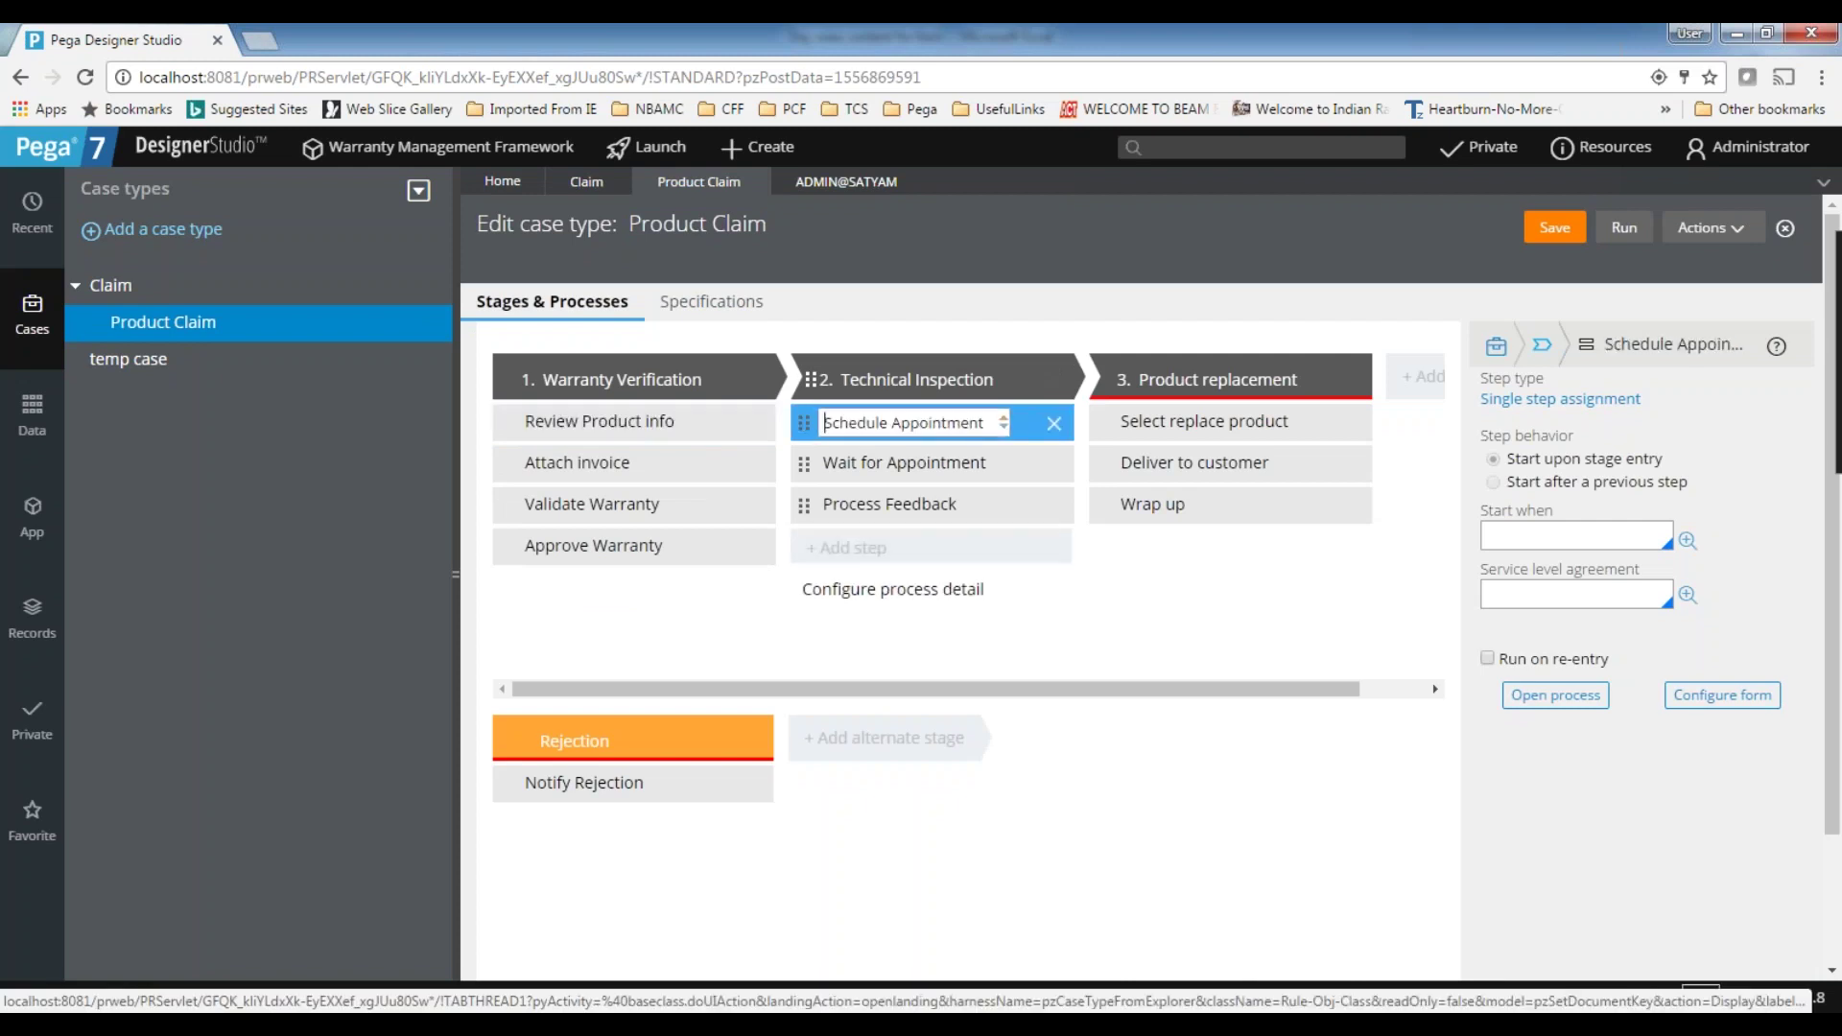
click(1165, 430)
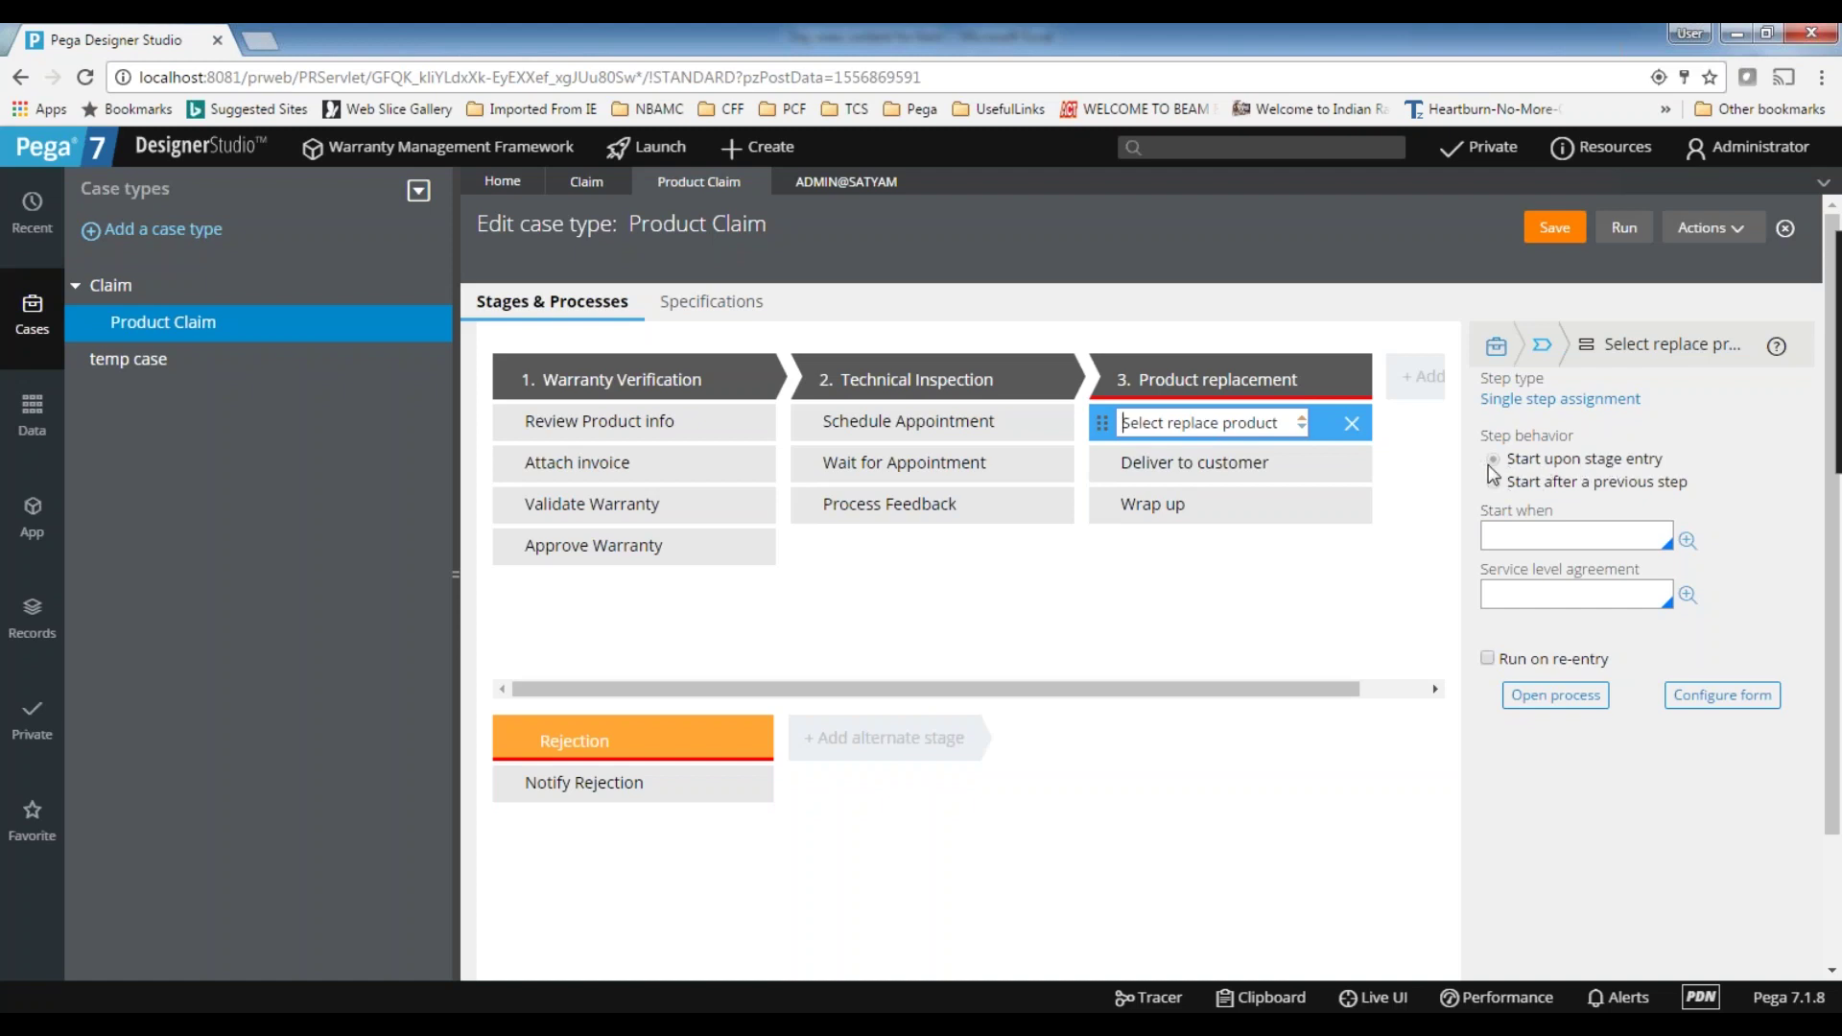
drag(1670, 462, 1504, 460)
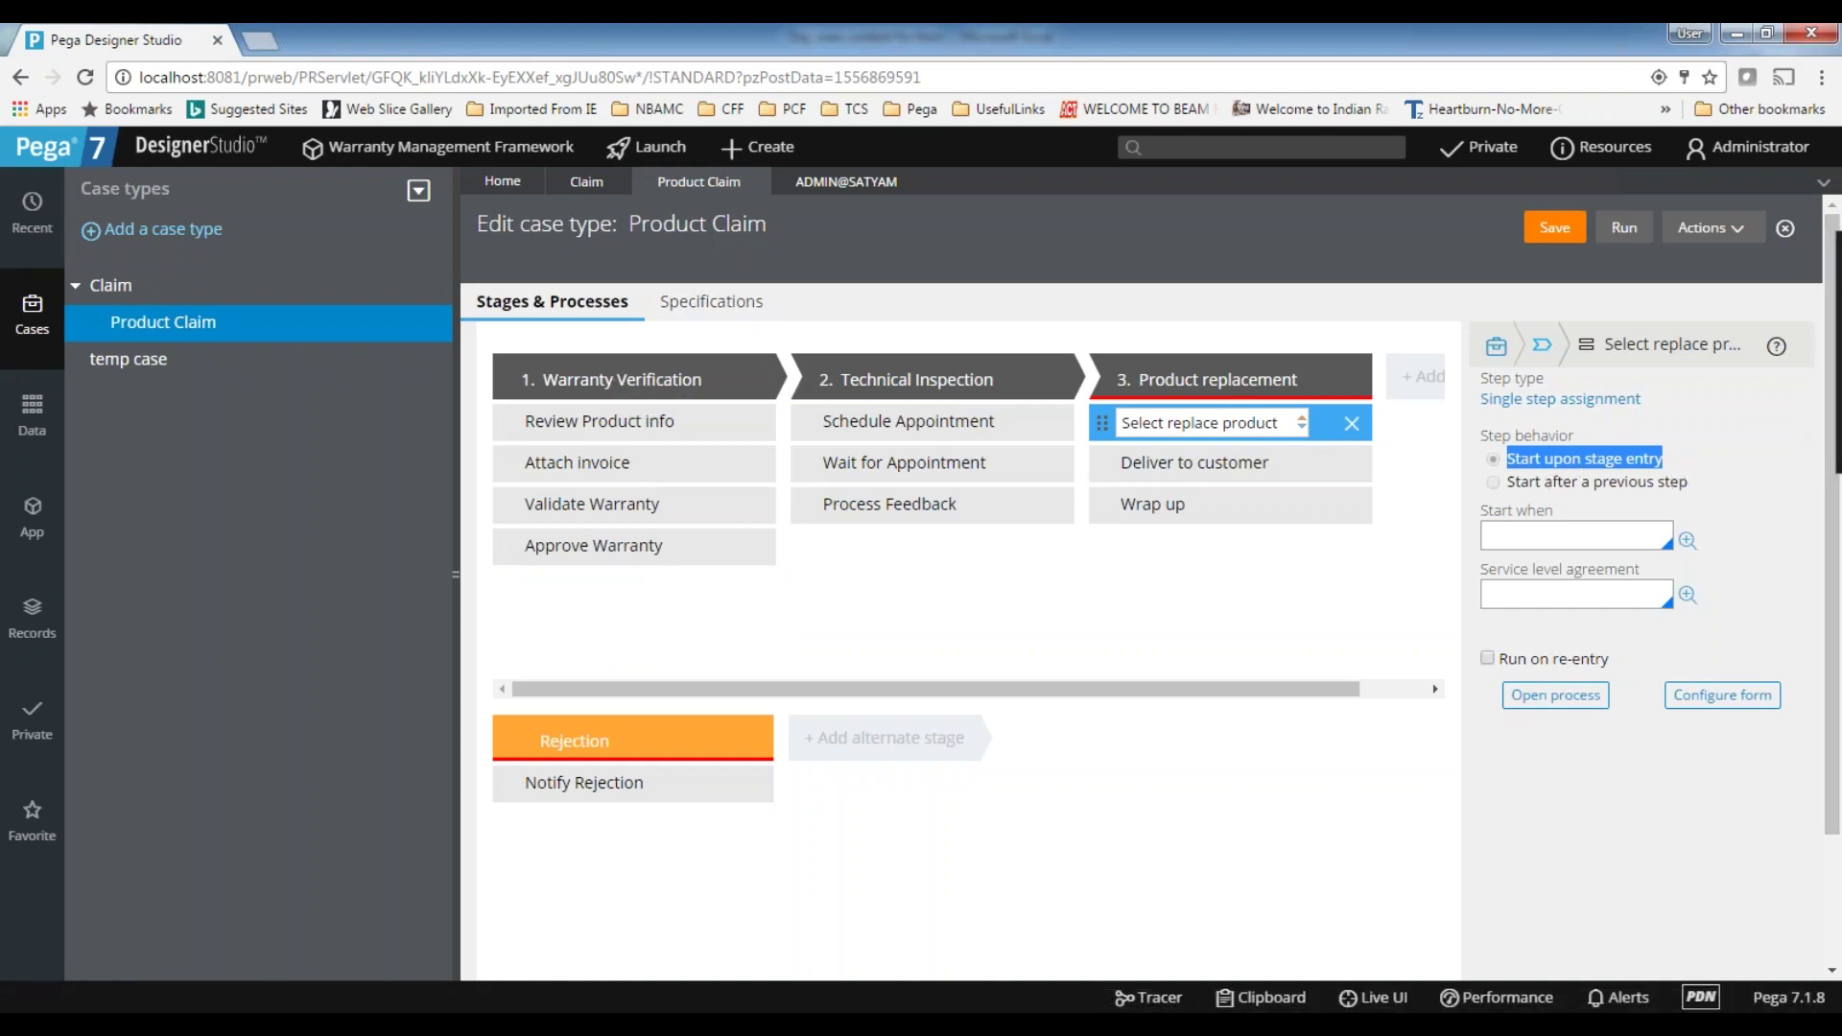
click(614, 422)
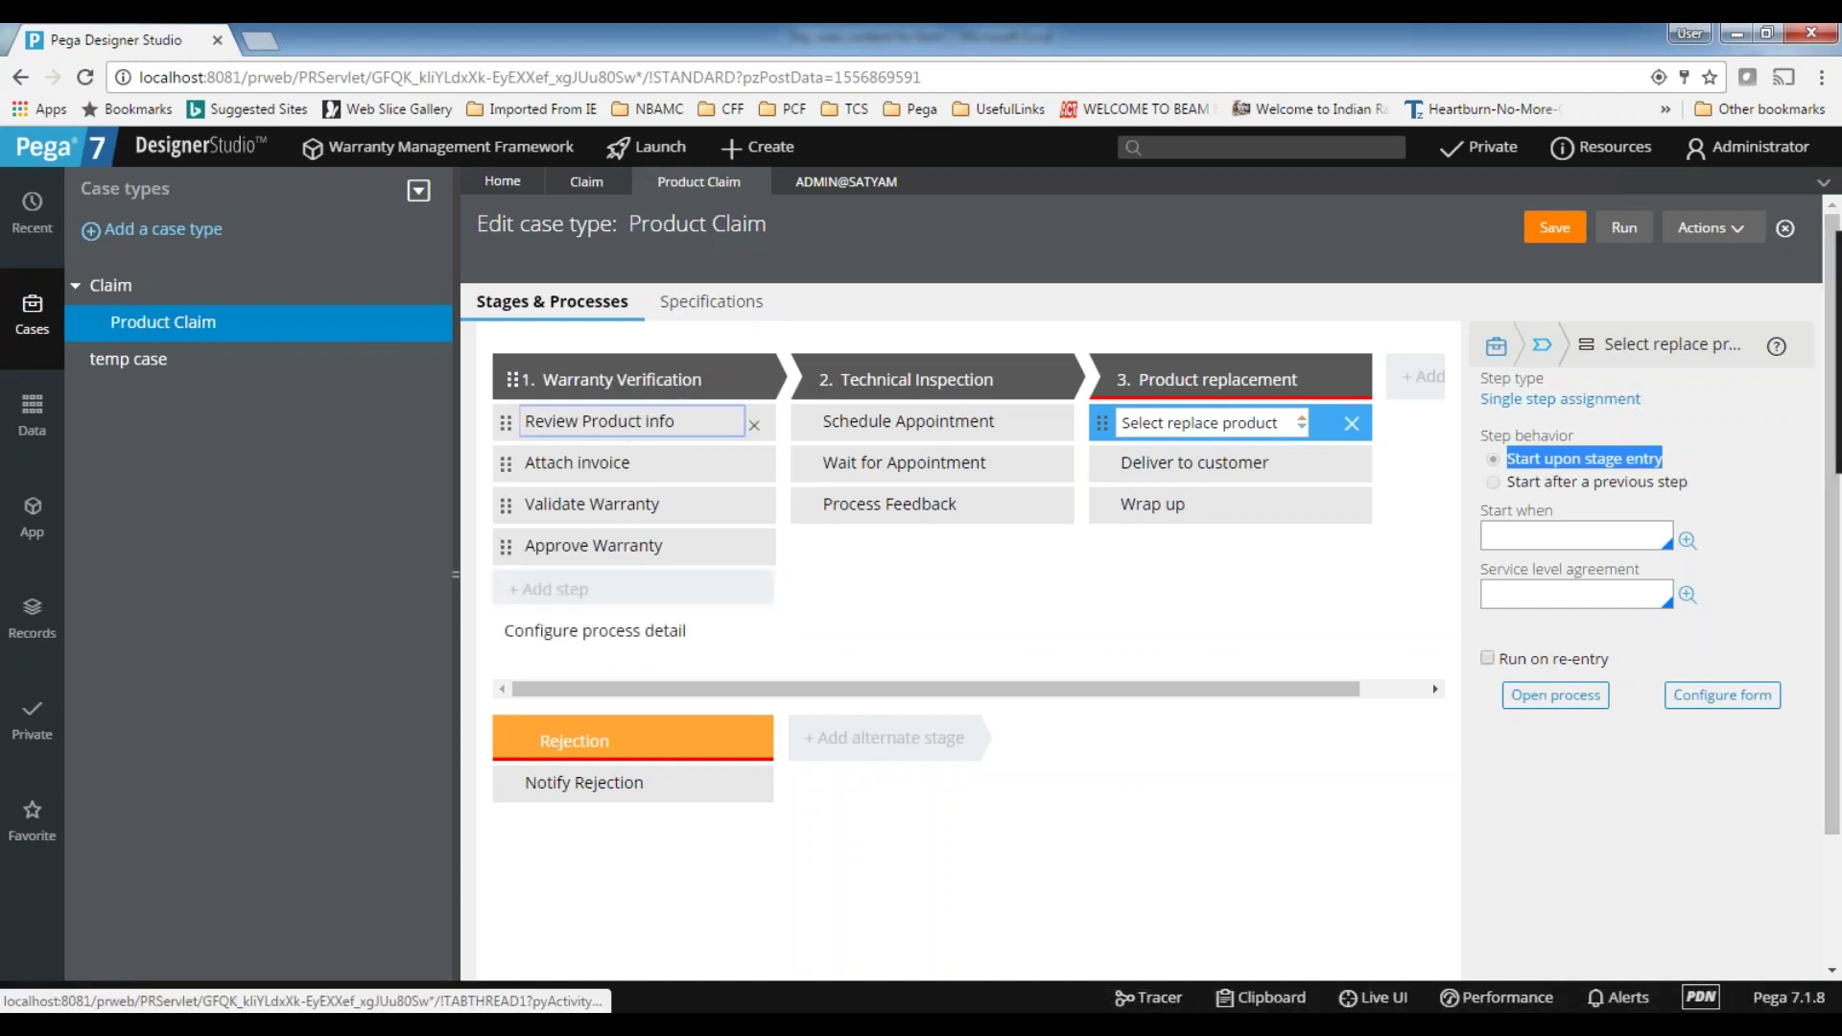
click(940, 437)
click(1258, 426)
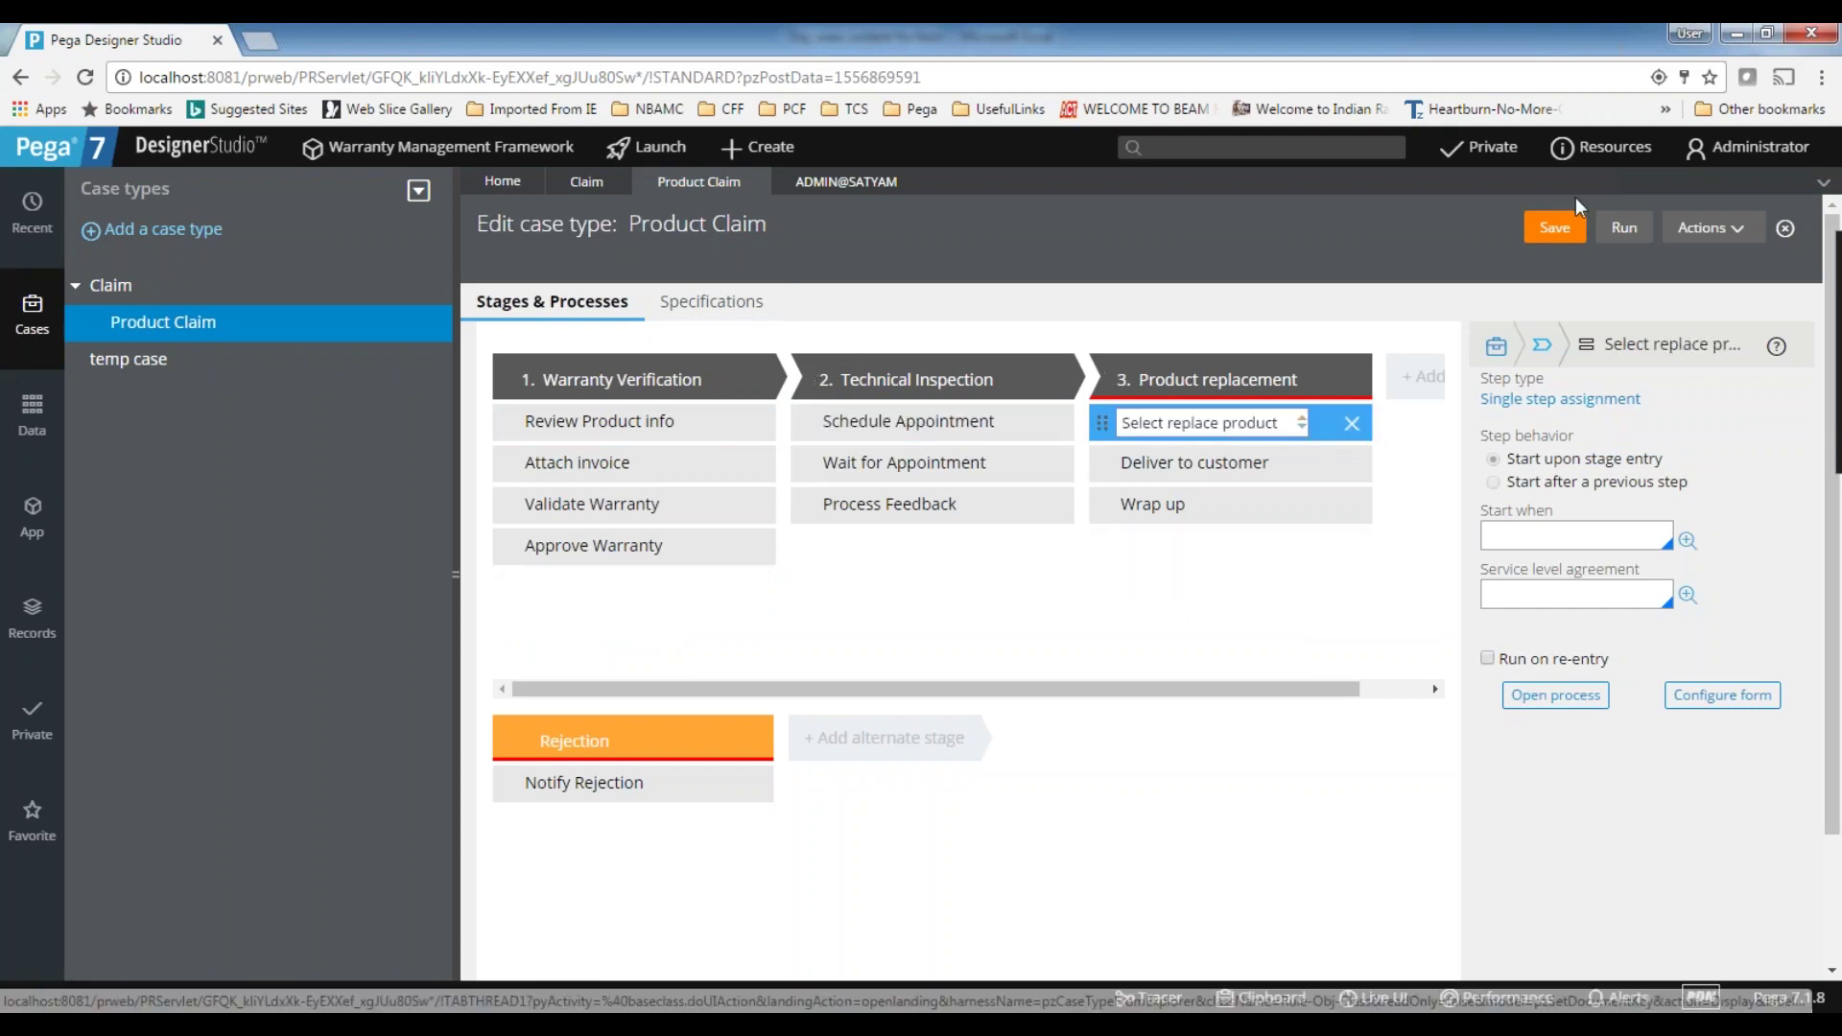
- Run the Product Claim case type and check which assignment the new case starts on
click(1624, 227)
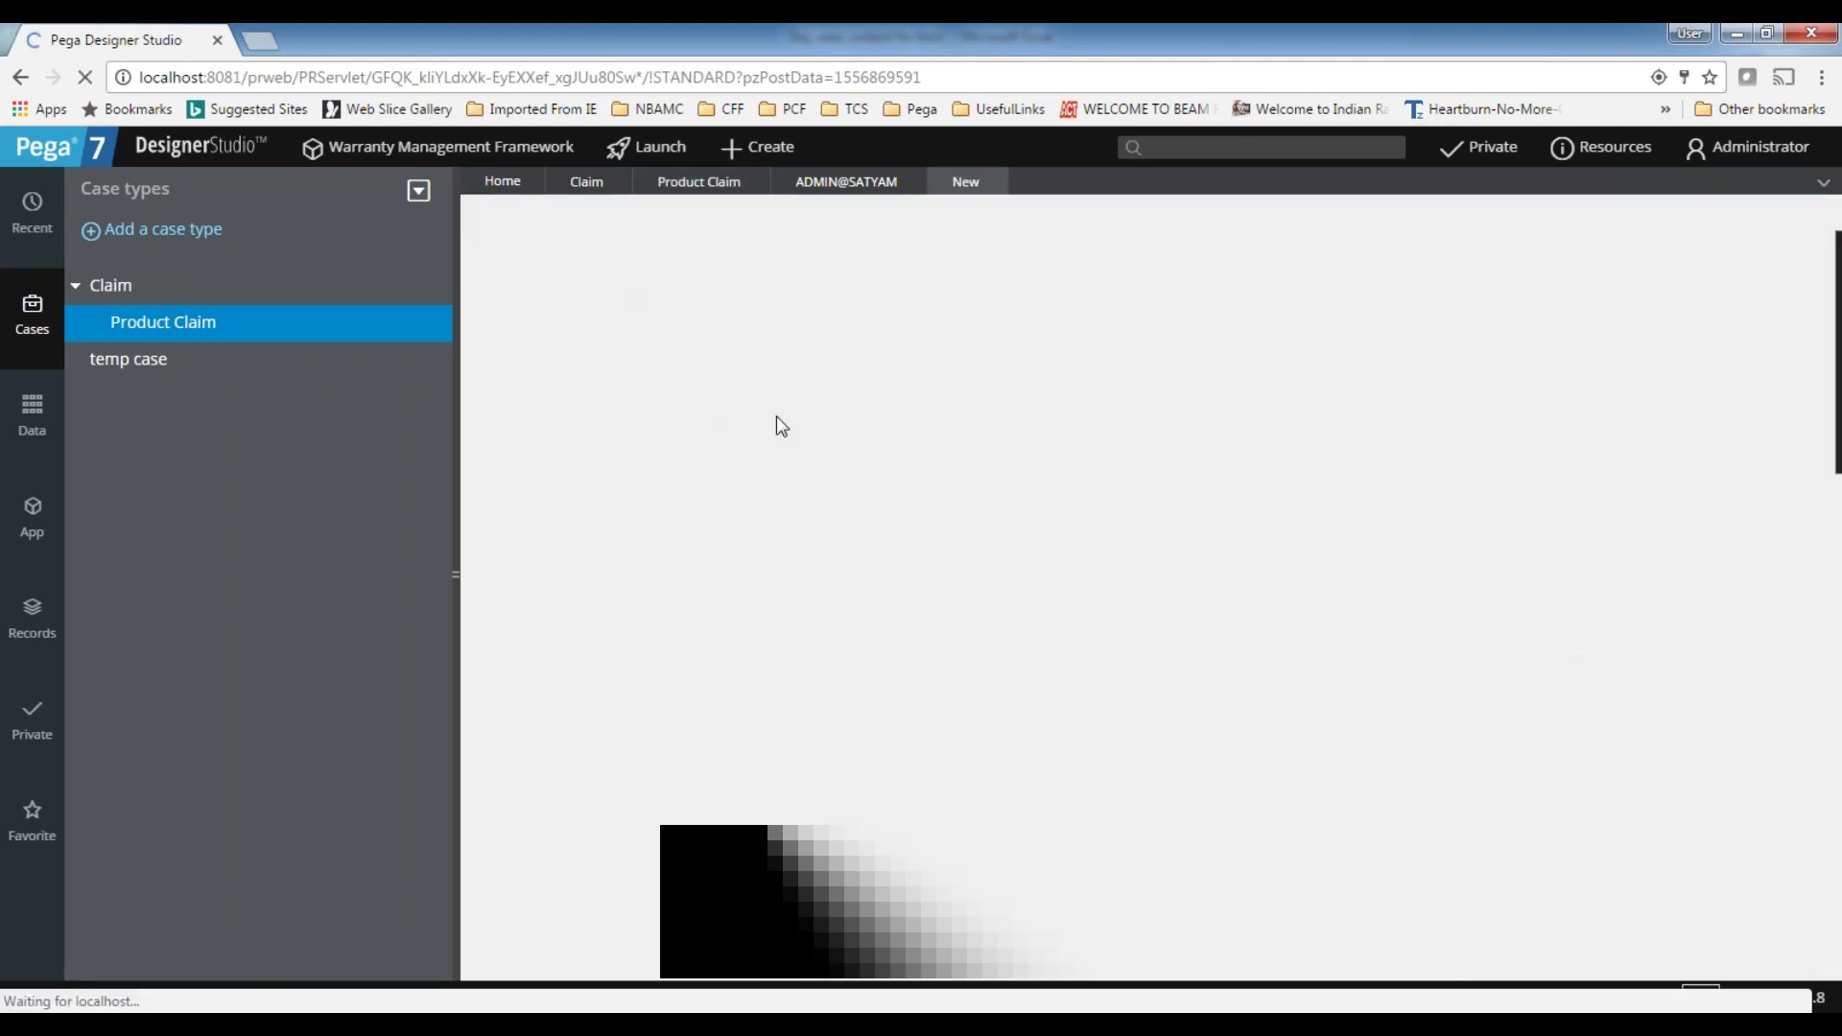
drag(486, 367, 630, 365)
click(659, 363)
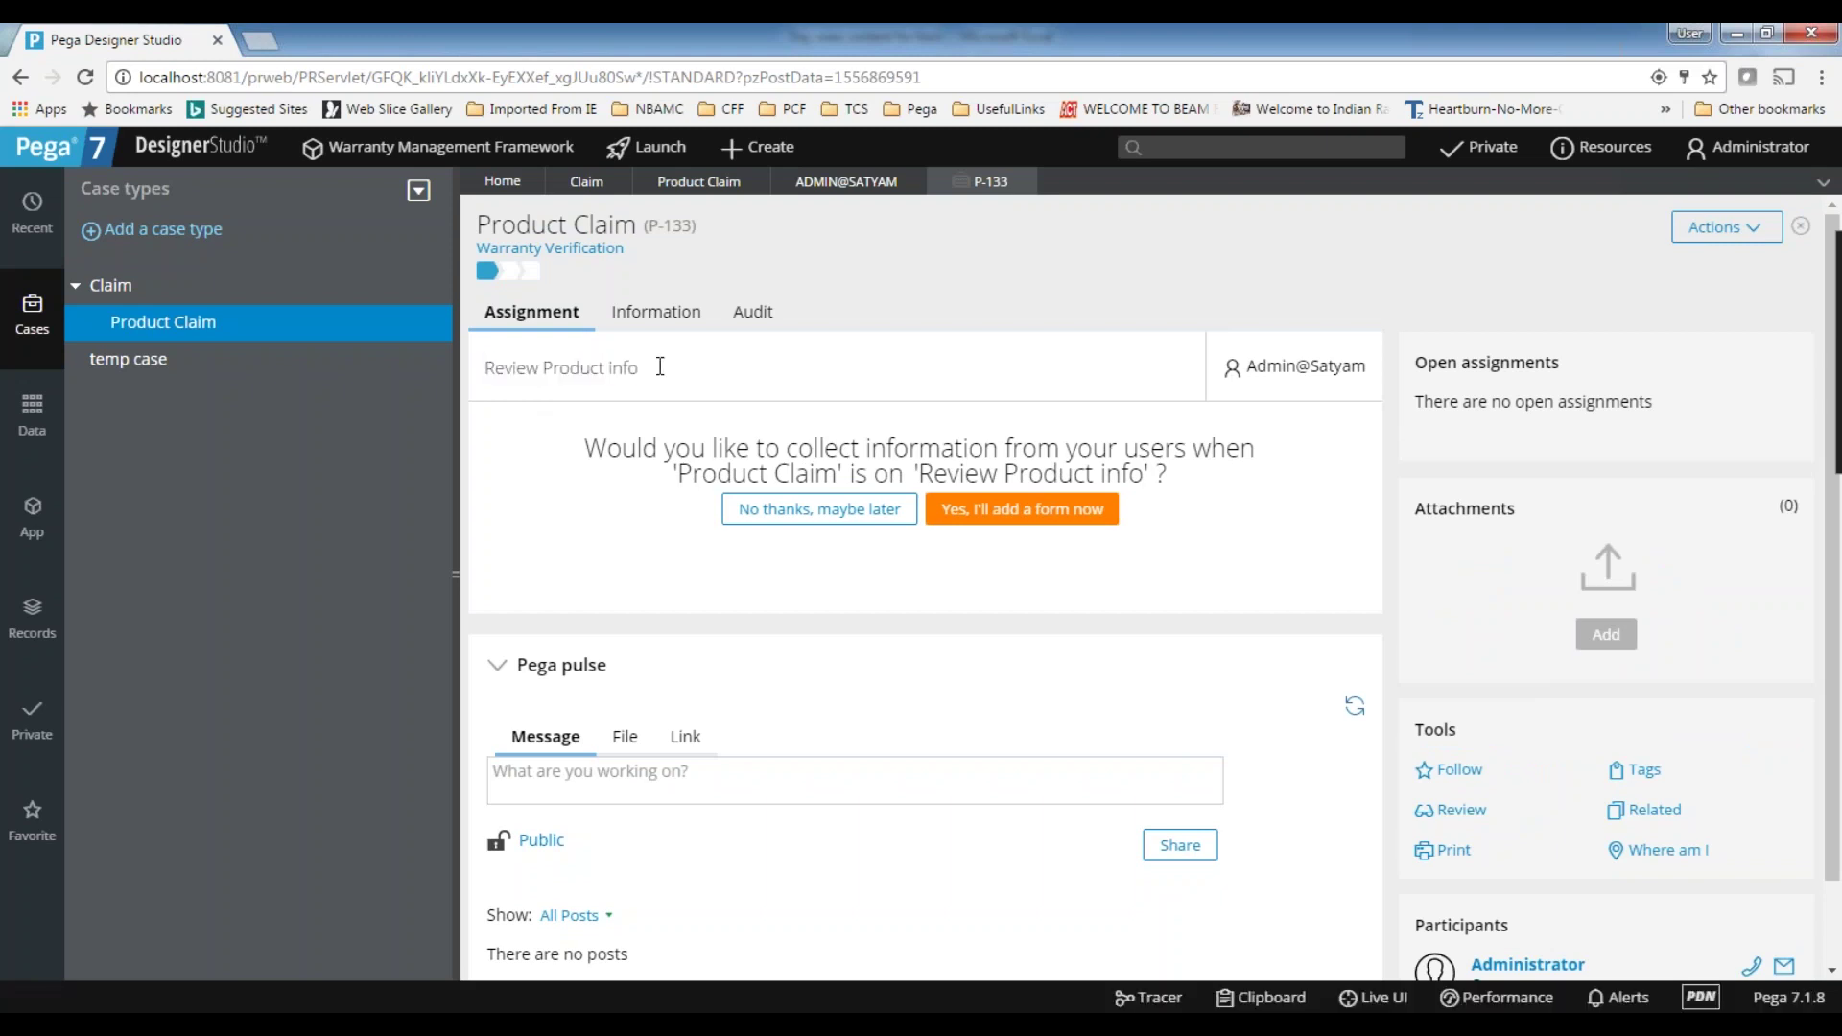
- Close the administrator's operator record and return to the Product Claim case type
click(862, 182)
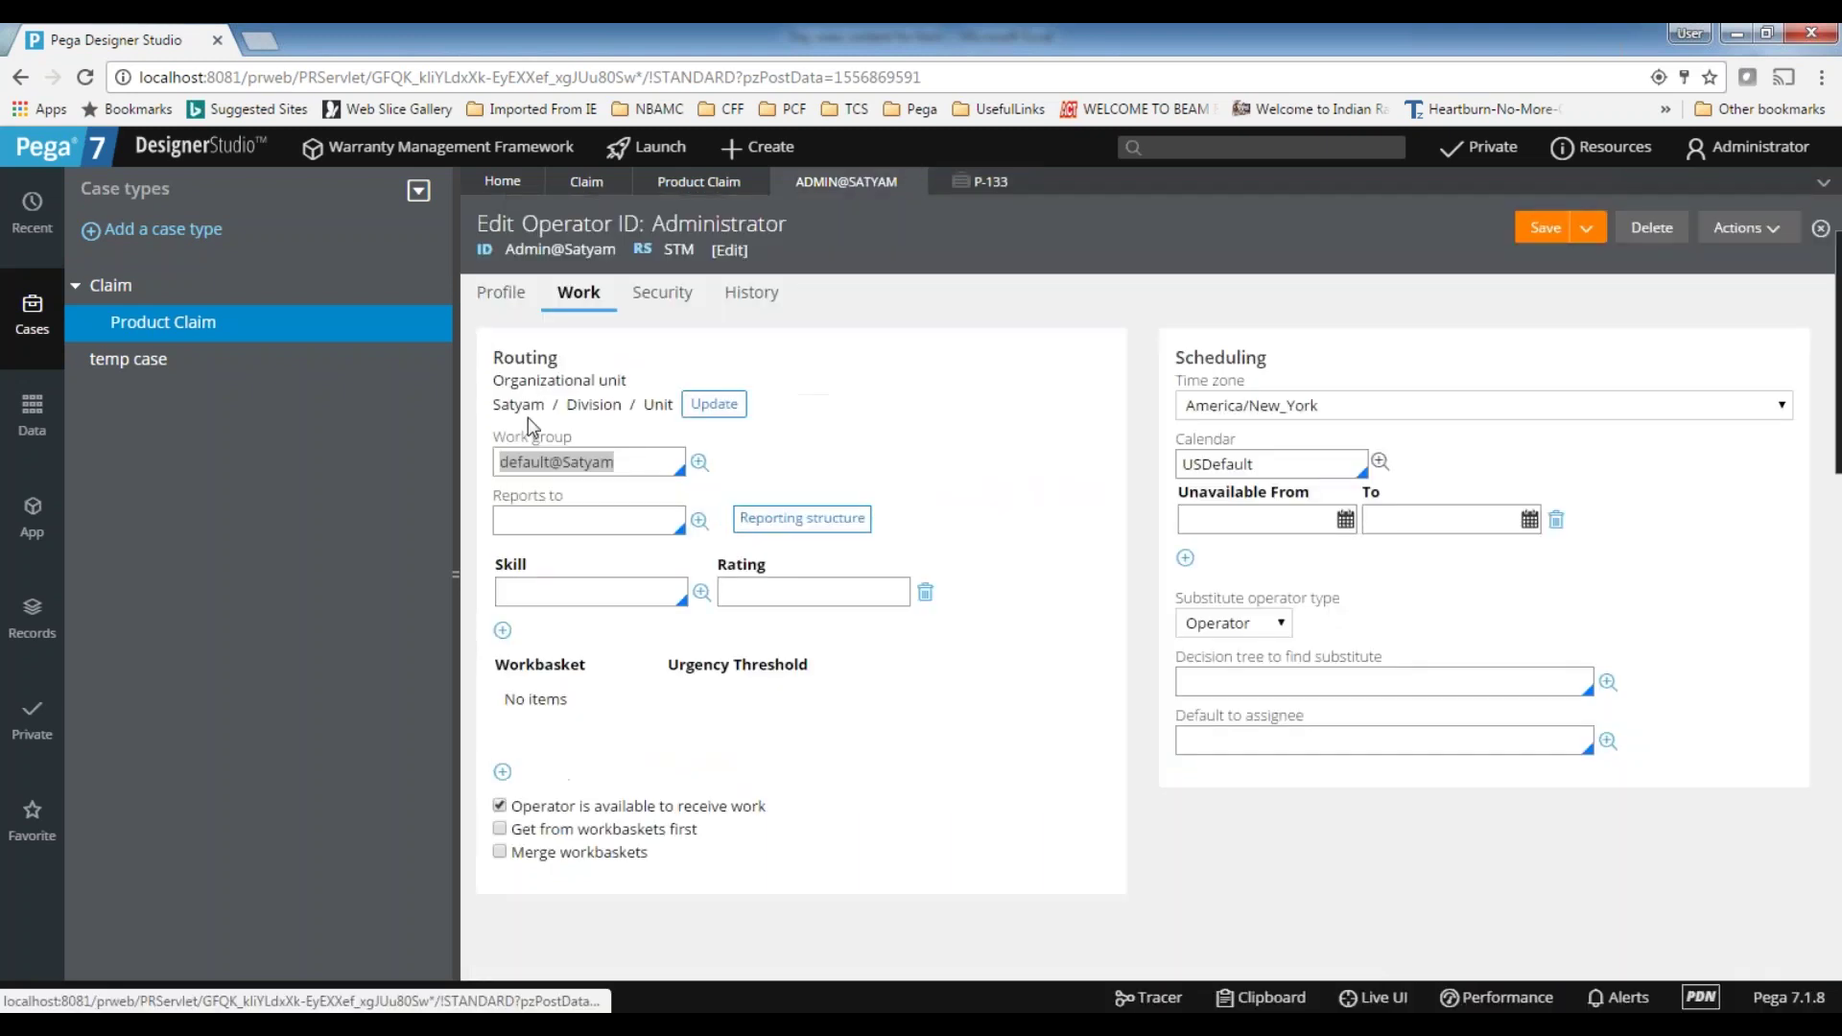
click(917, 182)
click(650, 192)
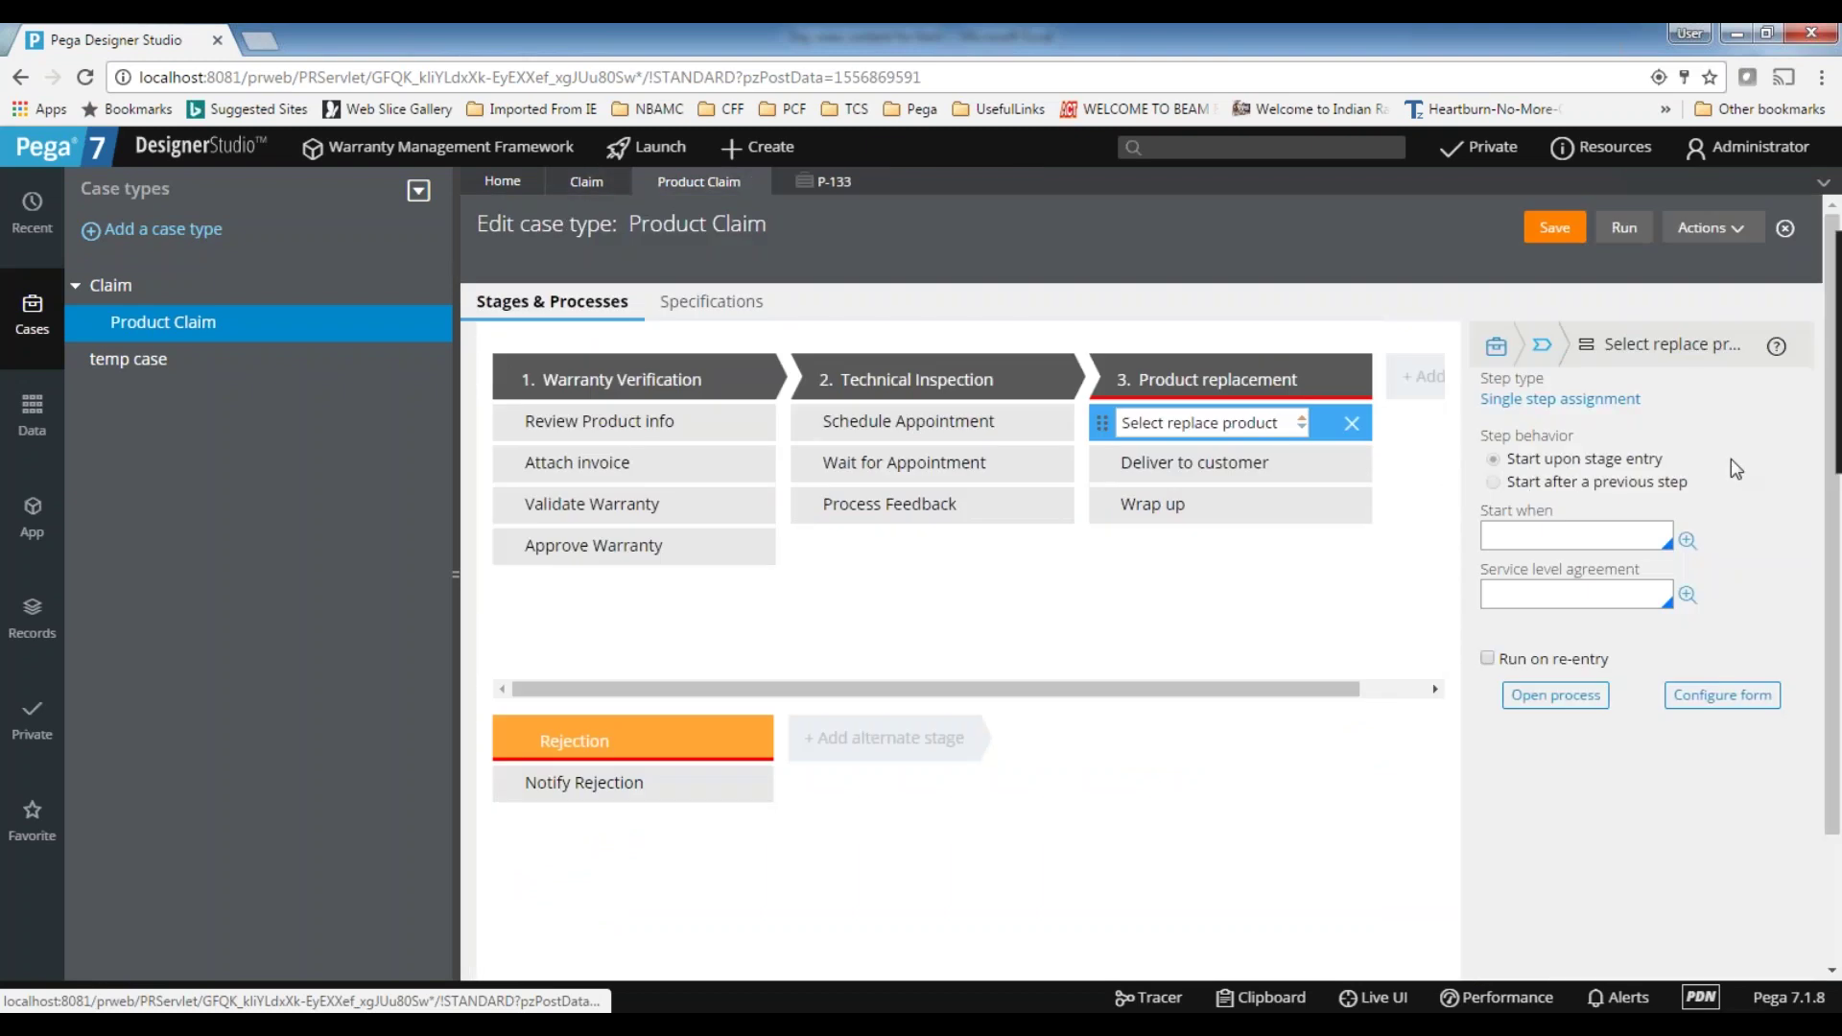
- Examine the step behavior of Attach invoice and Validate Warranty in the Warranty Verification stage
mouse_move(589, 581)
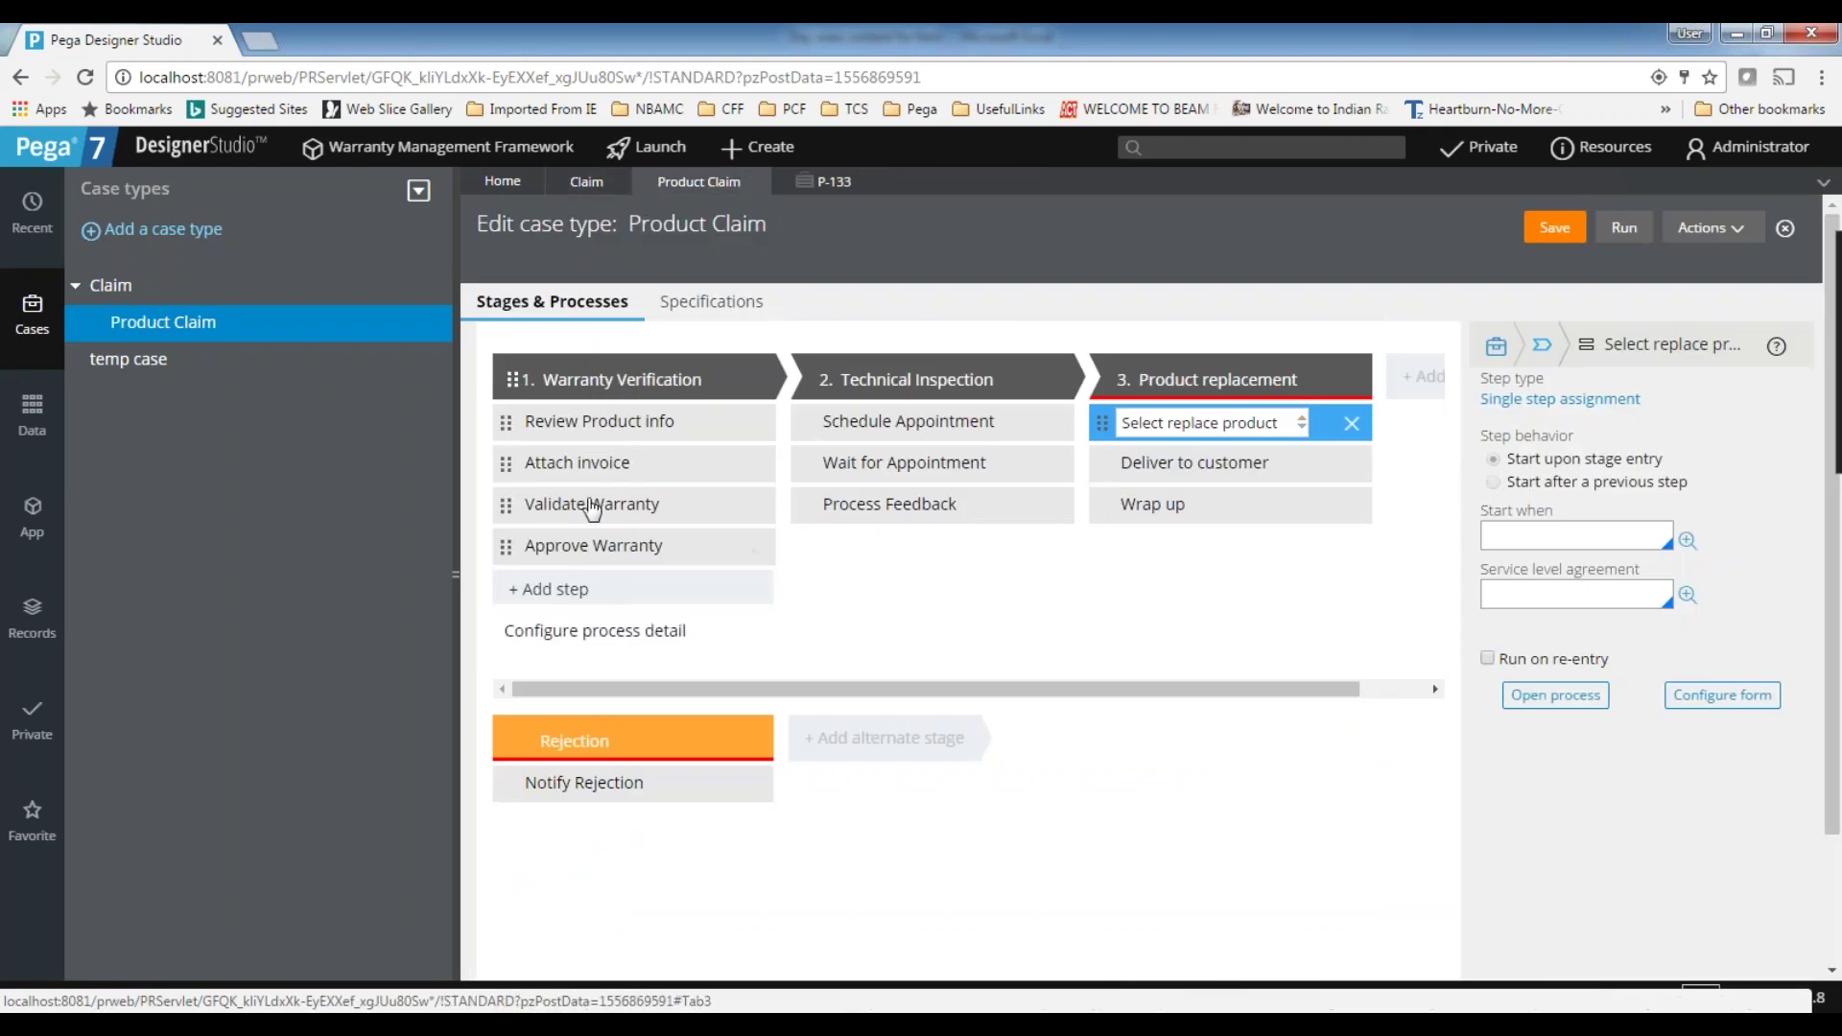
click(588, 464)
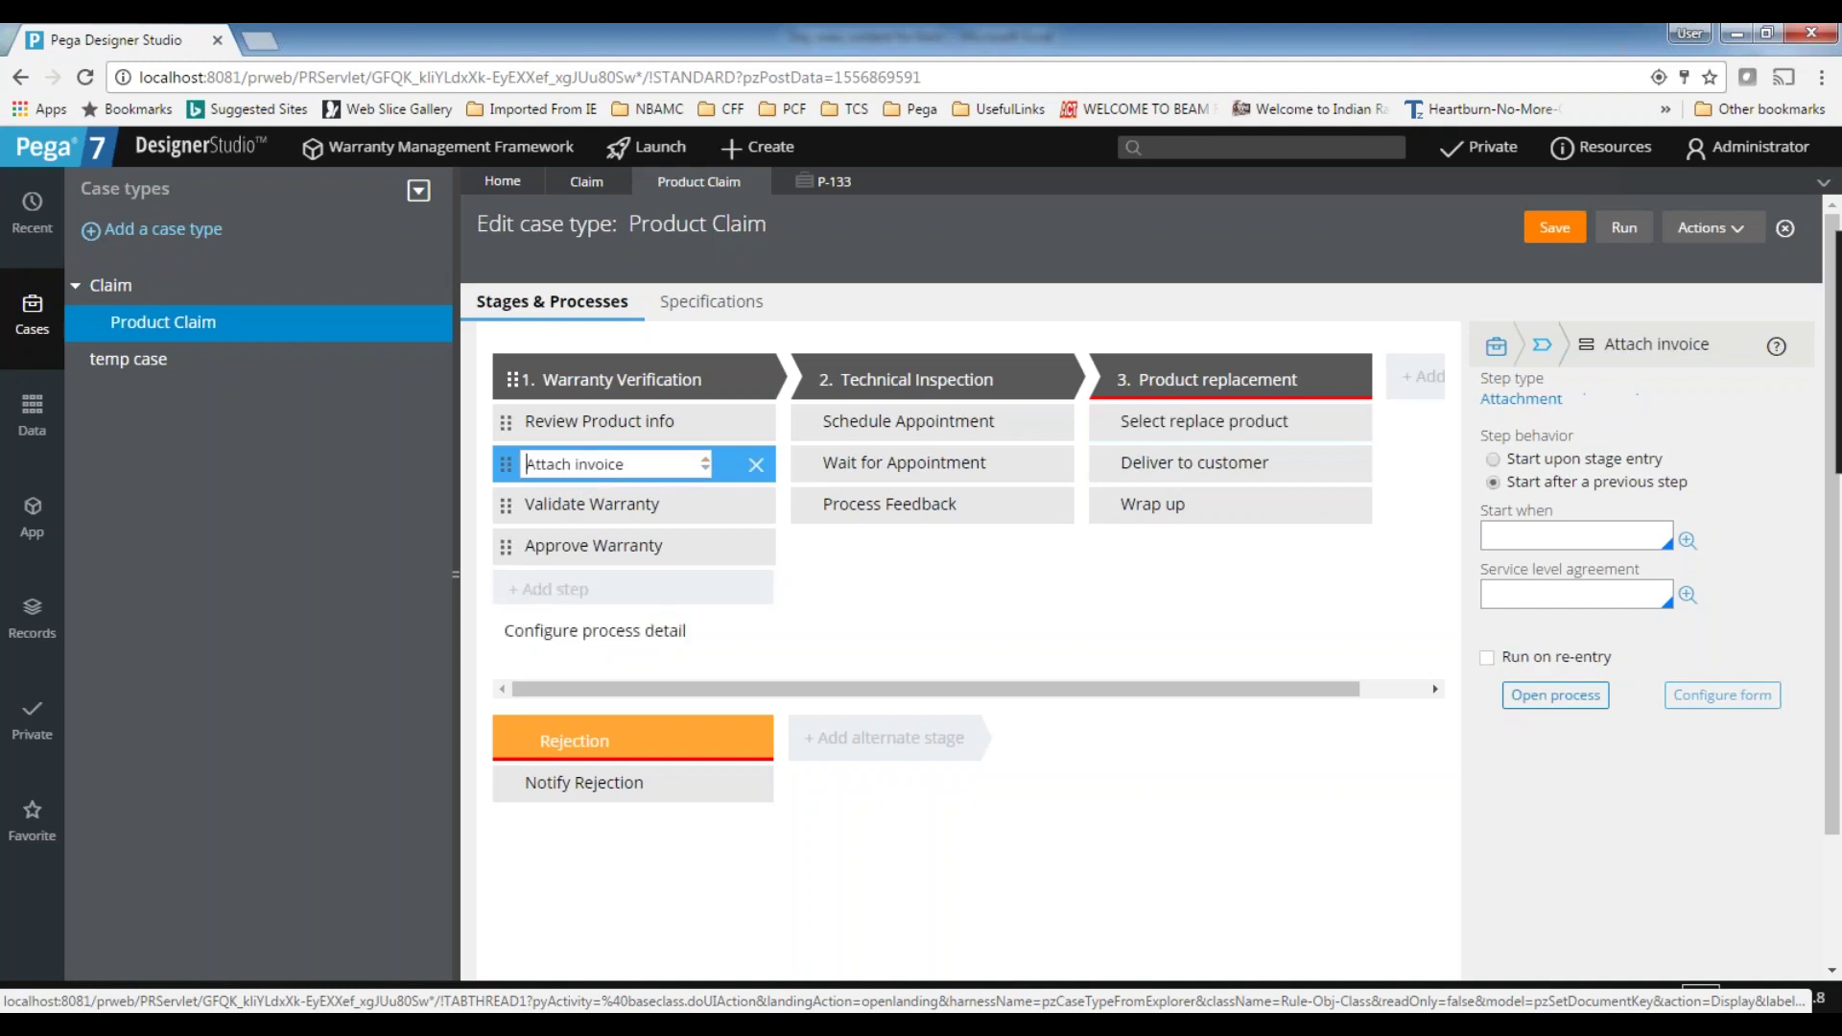
click(595, 505)
click(590, 470)
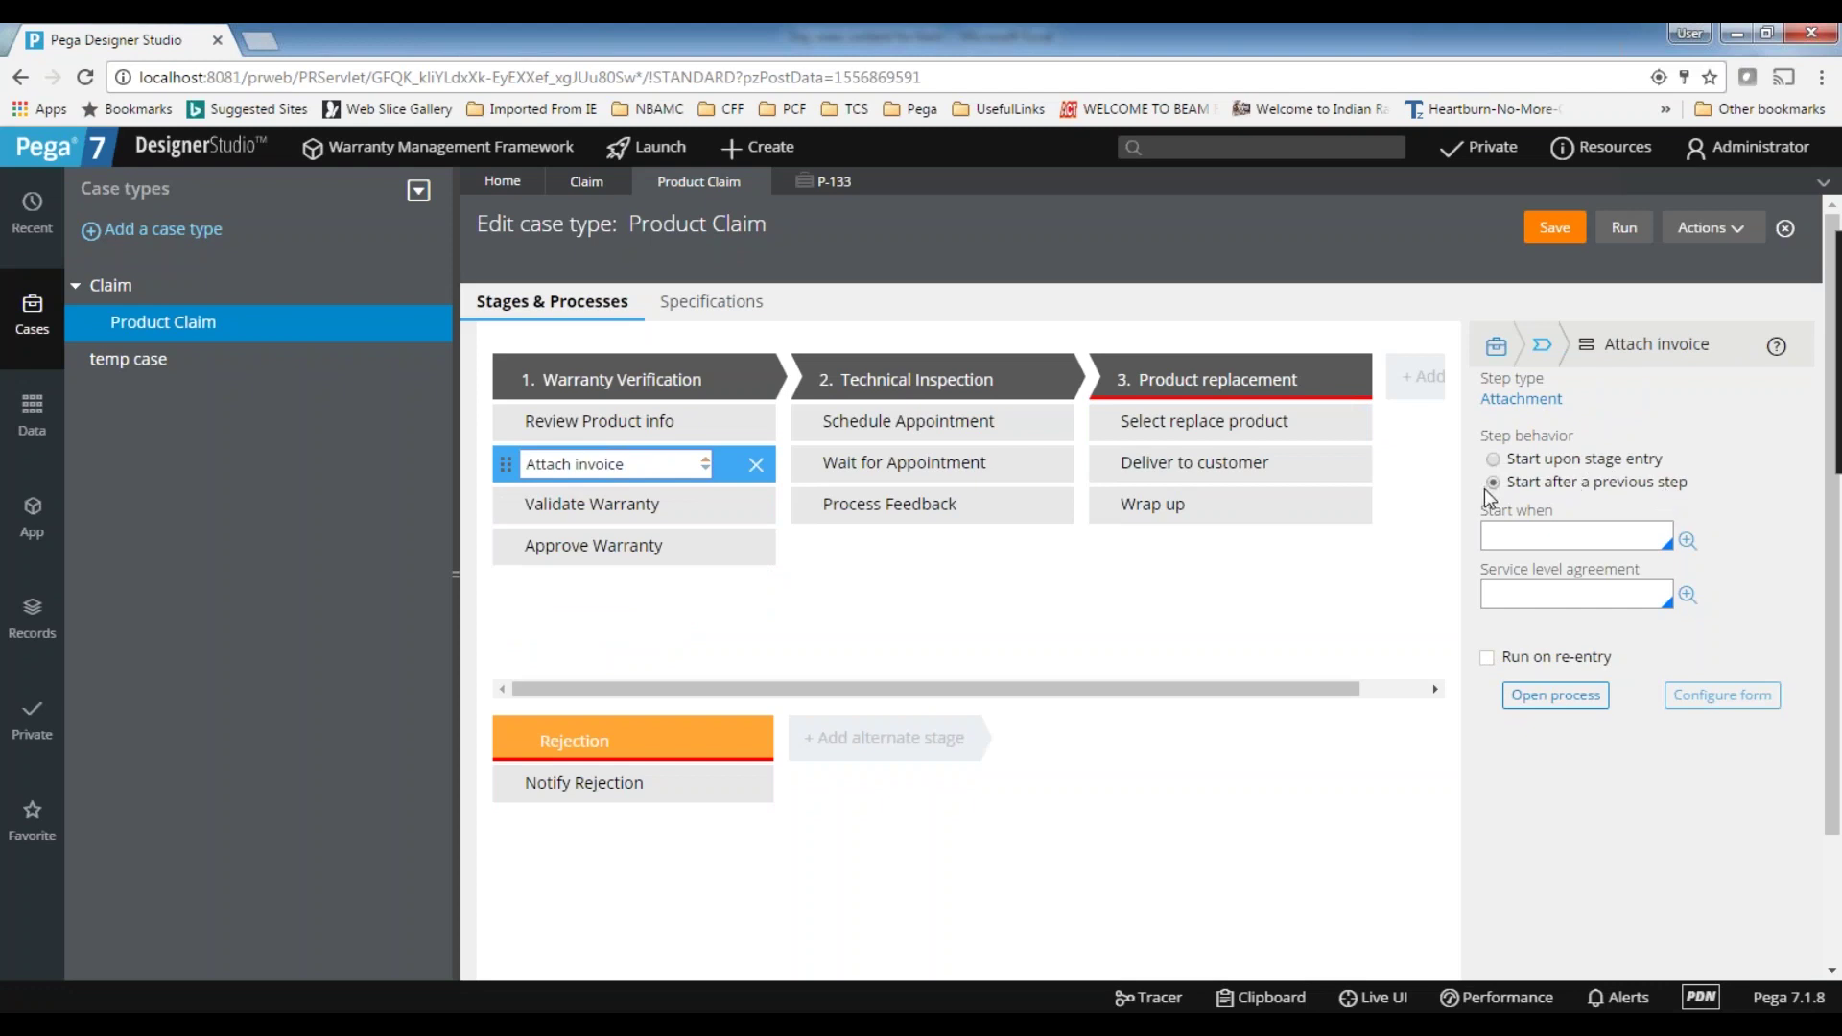
mouse_move(677, 463)
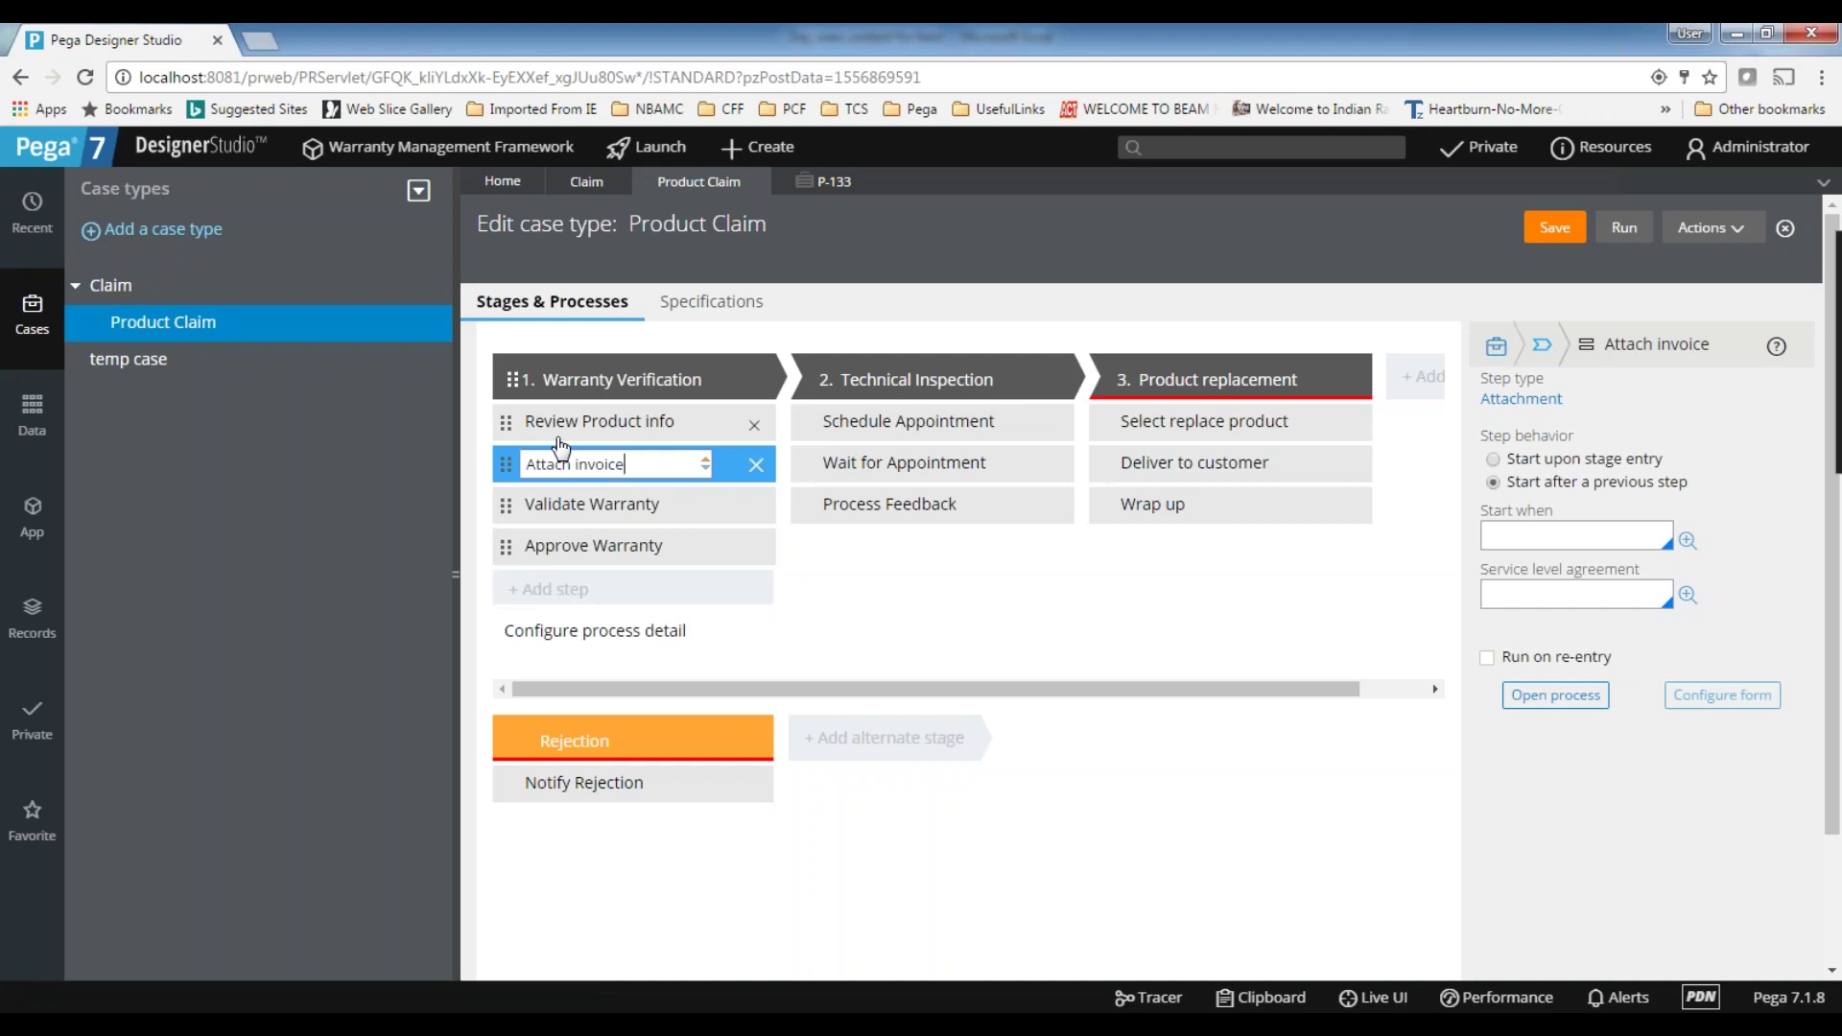
- In the Claim case type, set Collect Product Info to start upon stage entry and save the case type
click(110, 285)
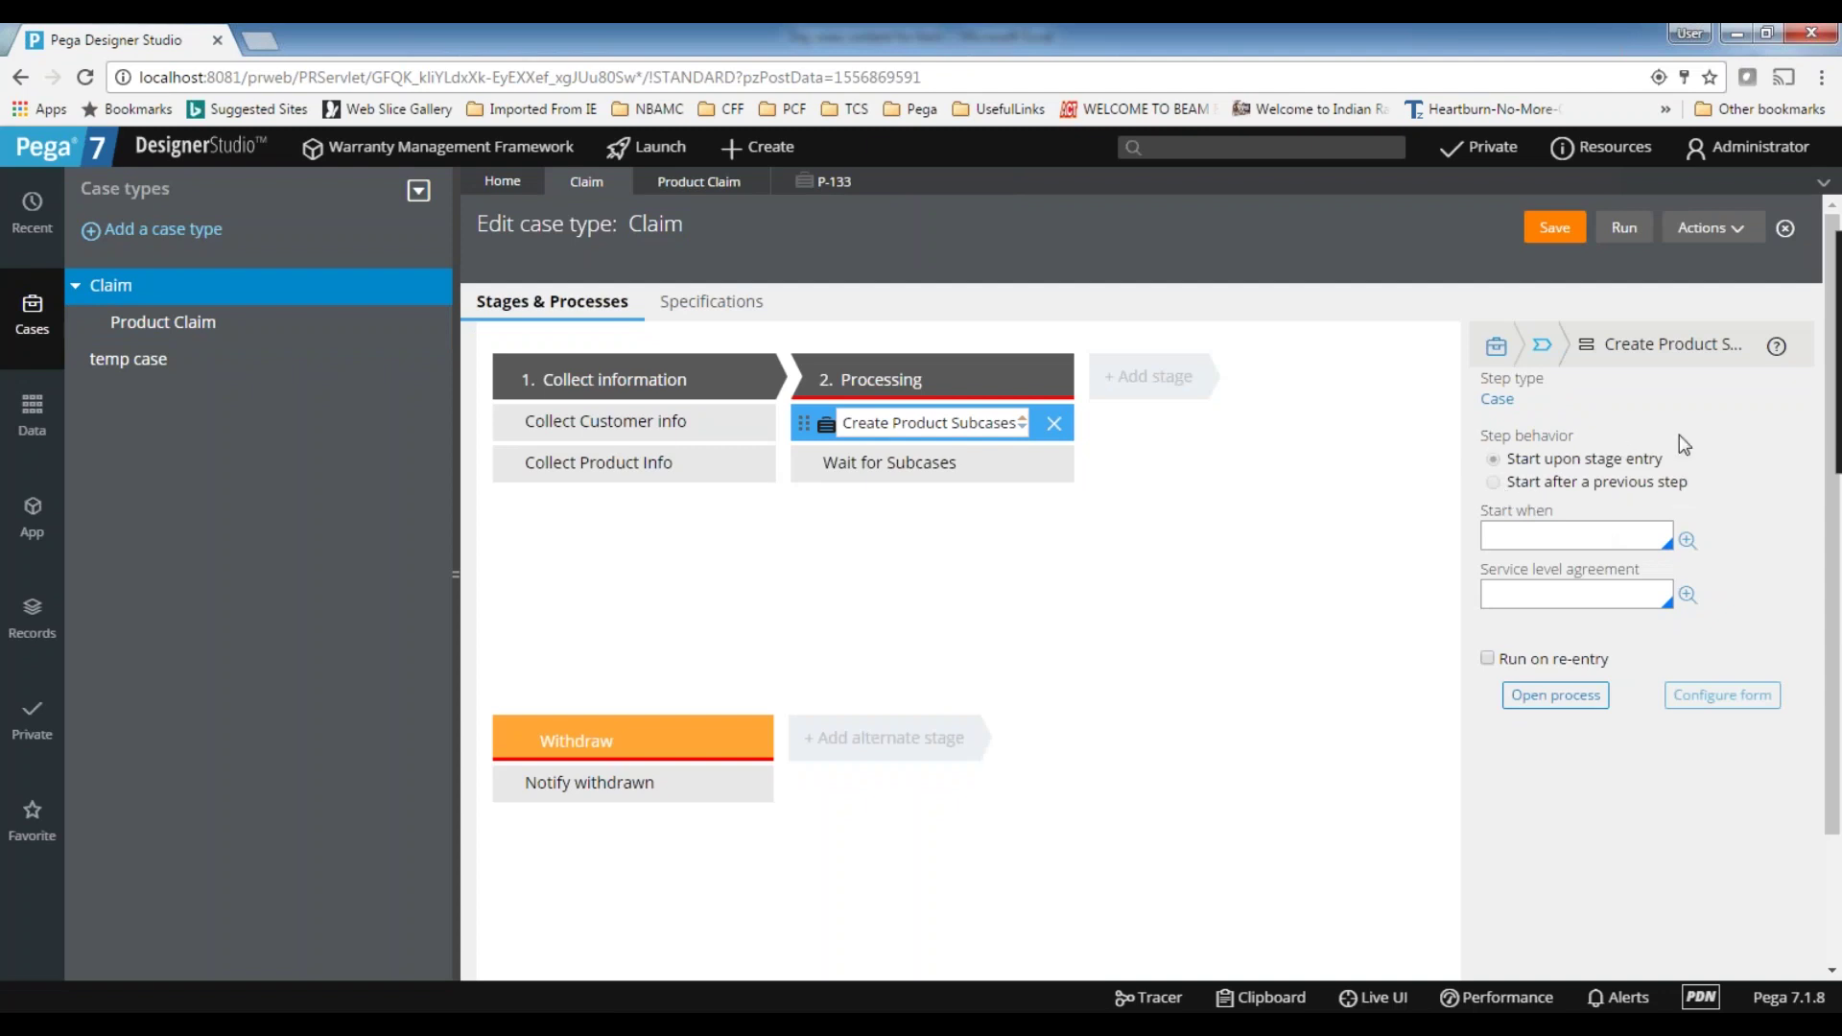
click(542, 422)
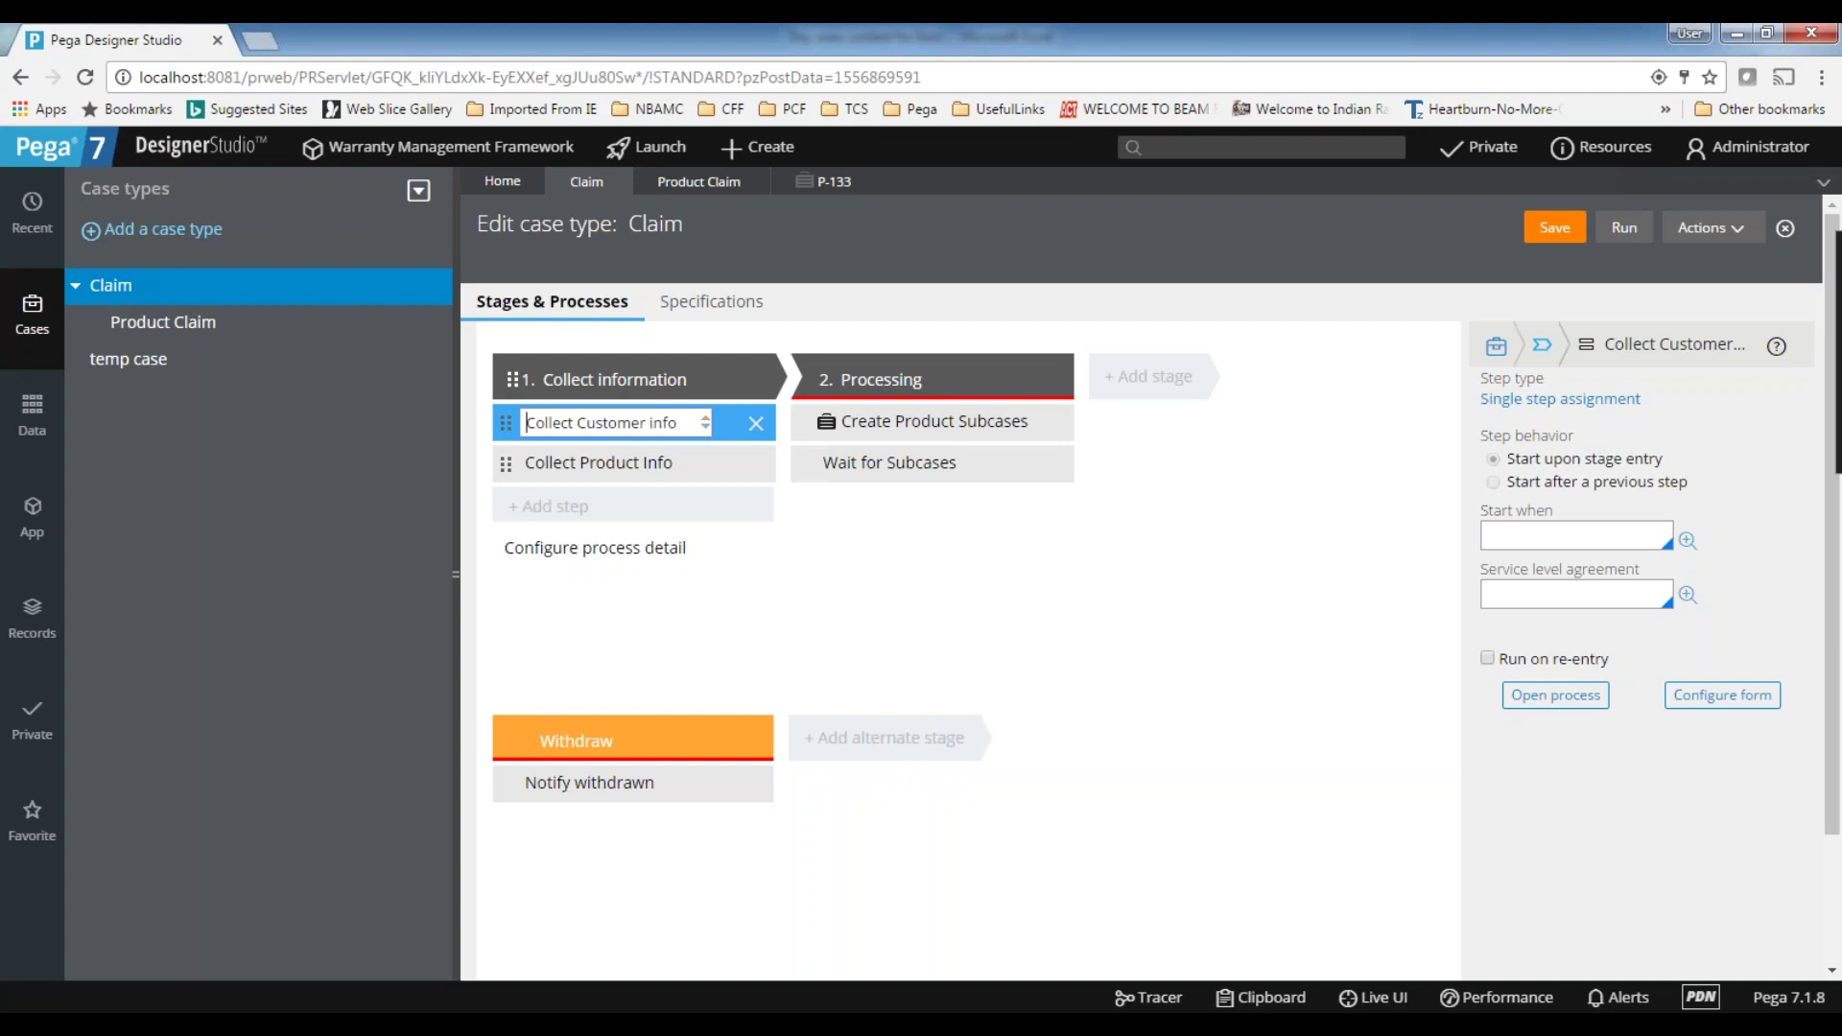
click(587, 463)
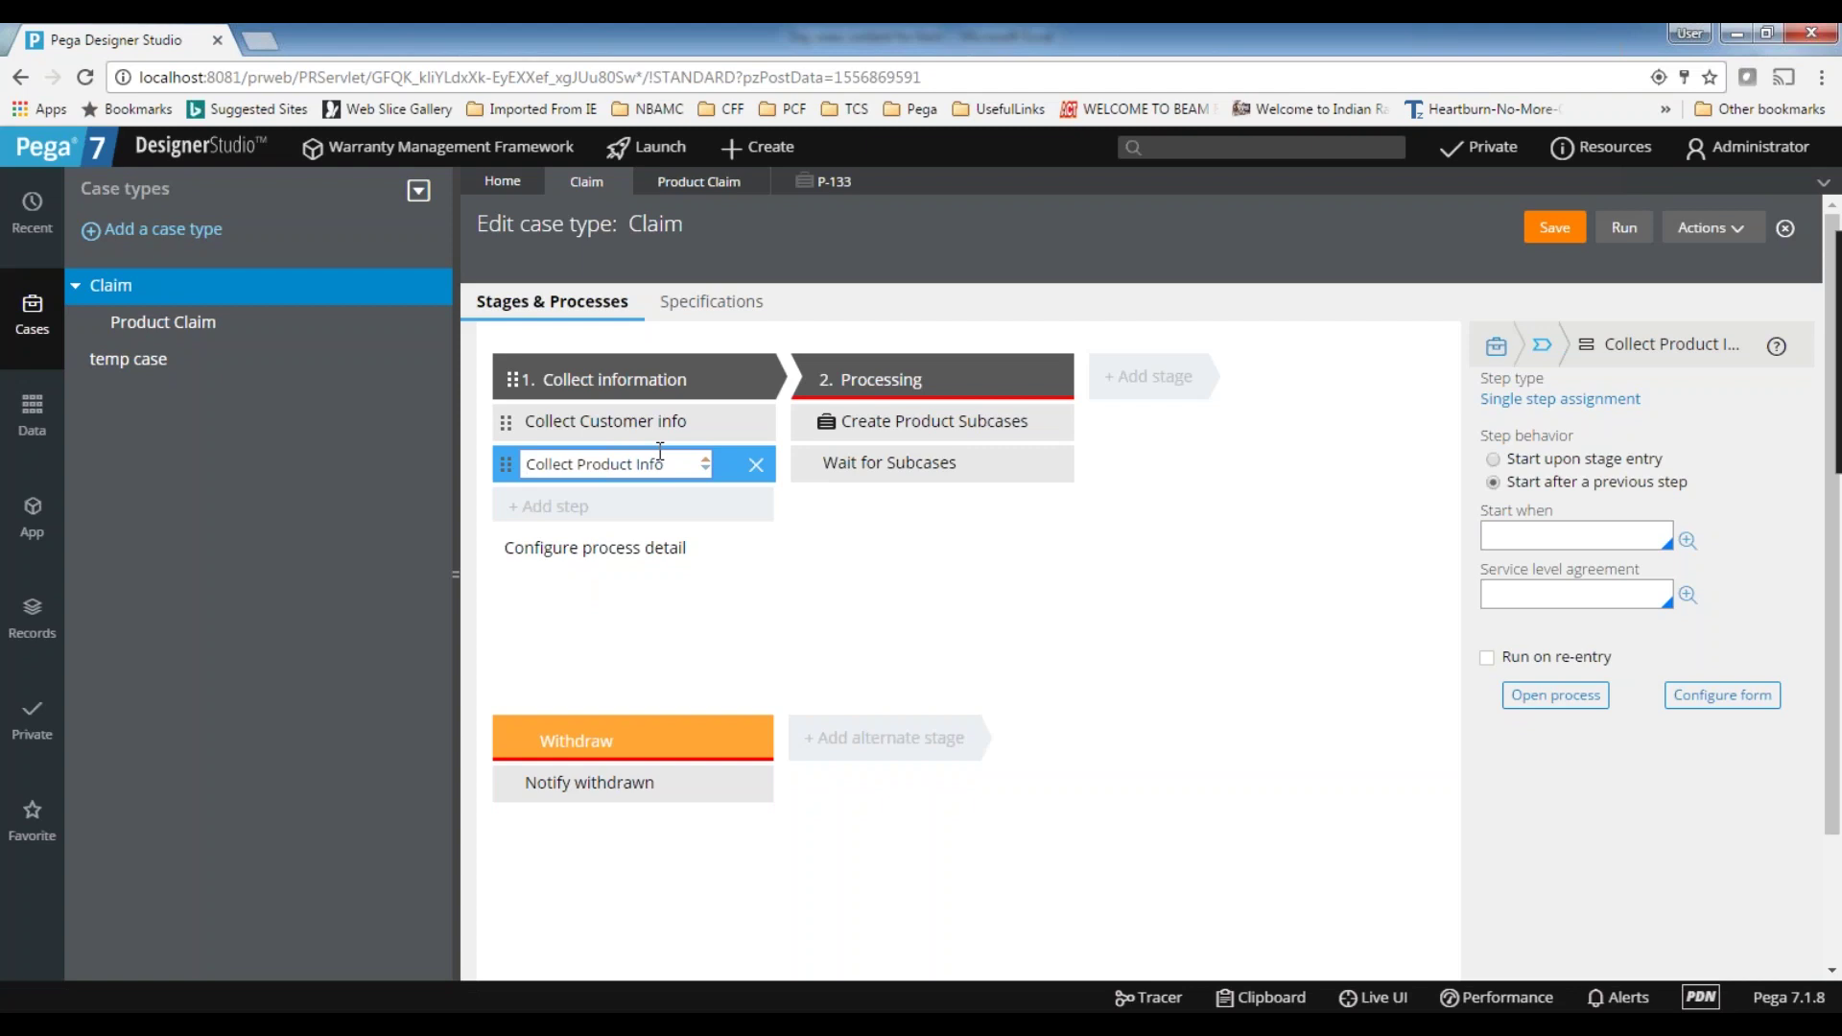
click(1493, 460)
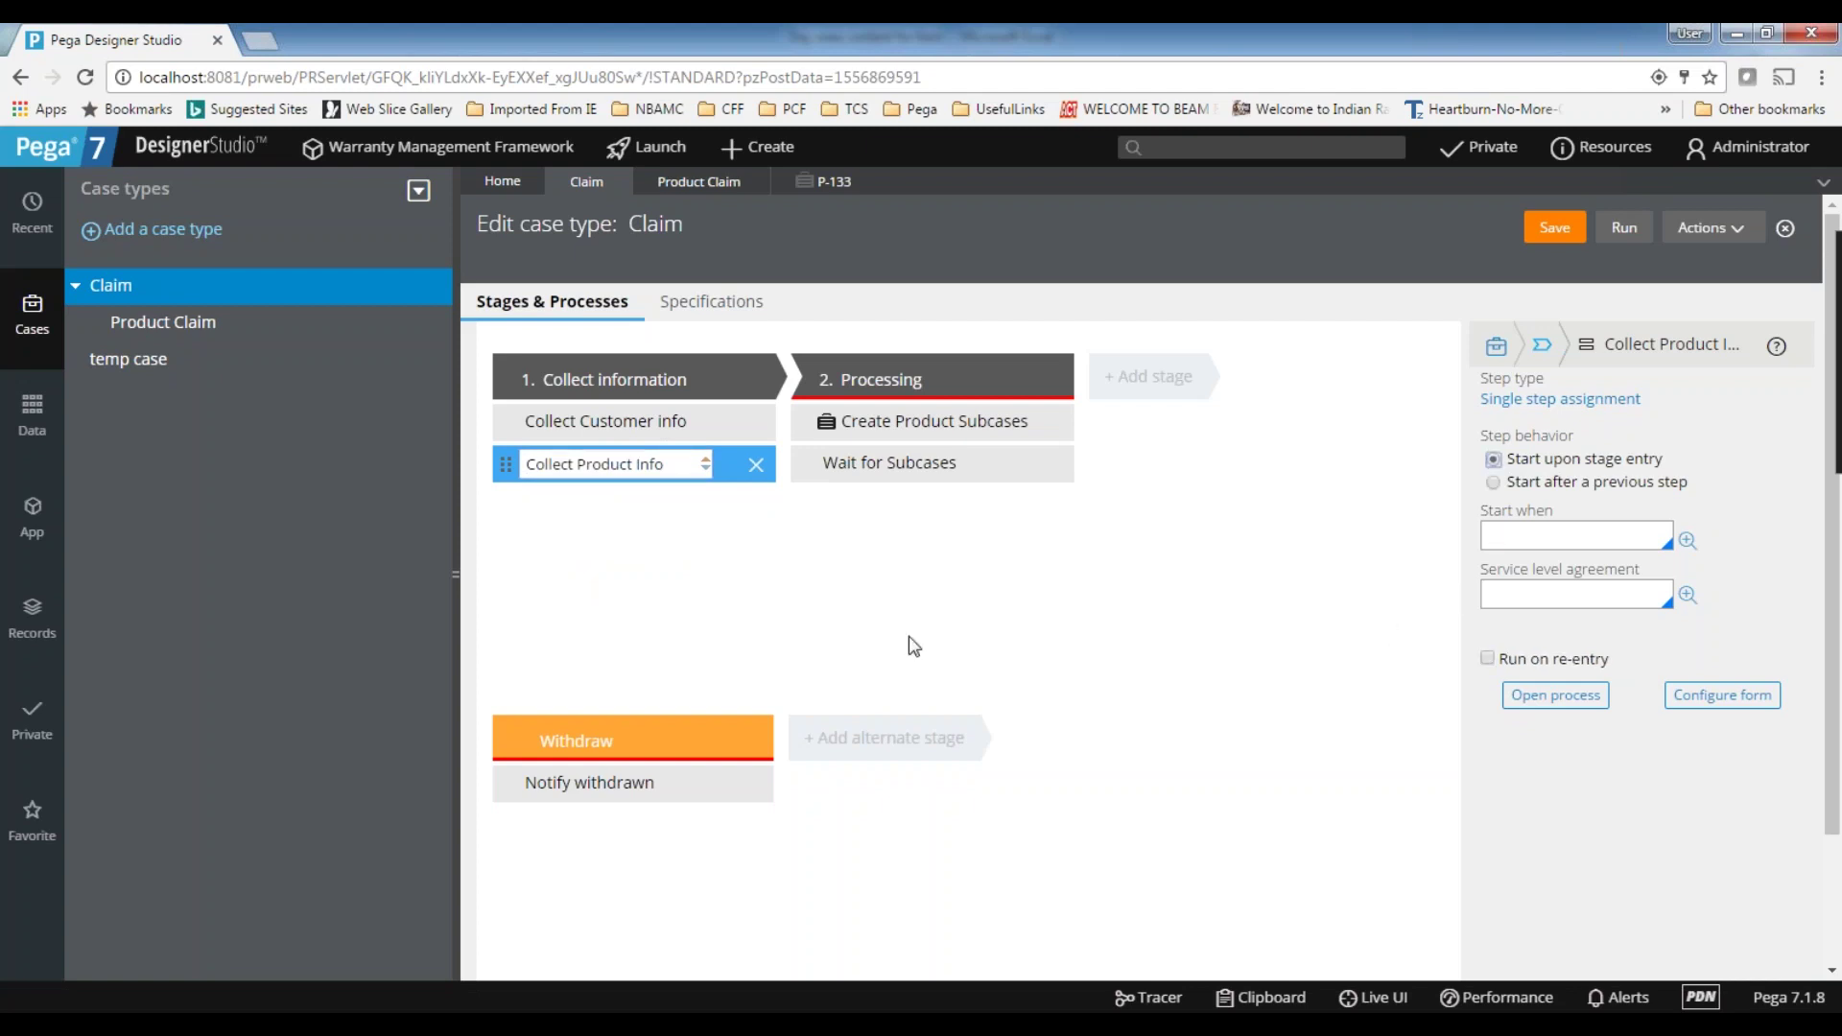
click(1555, 230)
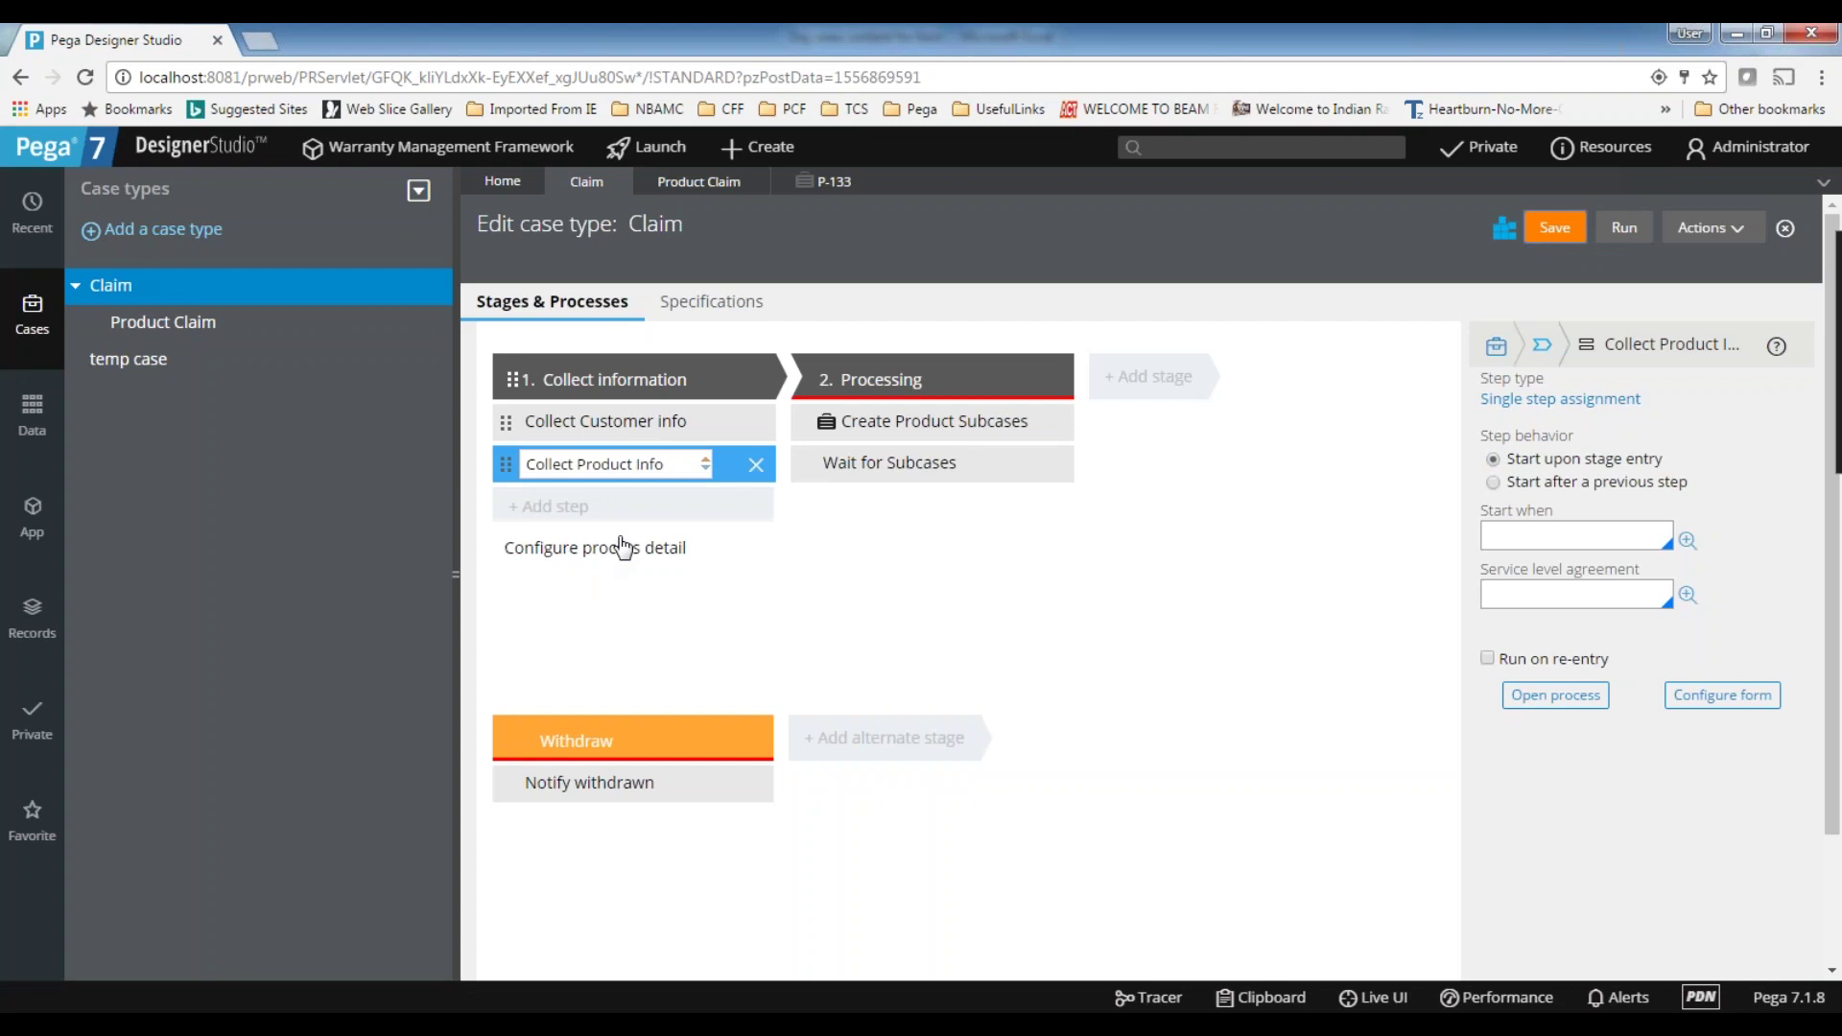
- Compare the step behavior of Wait for Subcases, Collect Product Info and Collect Customer info in the Claim case type
click(883, 462)
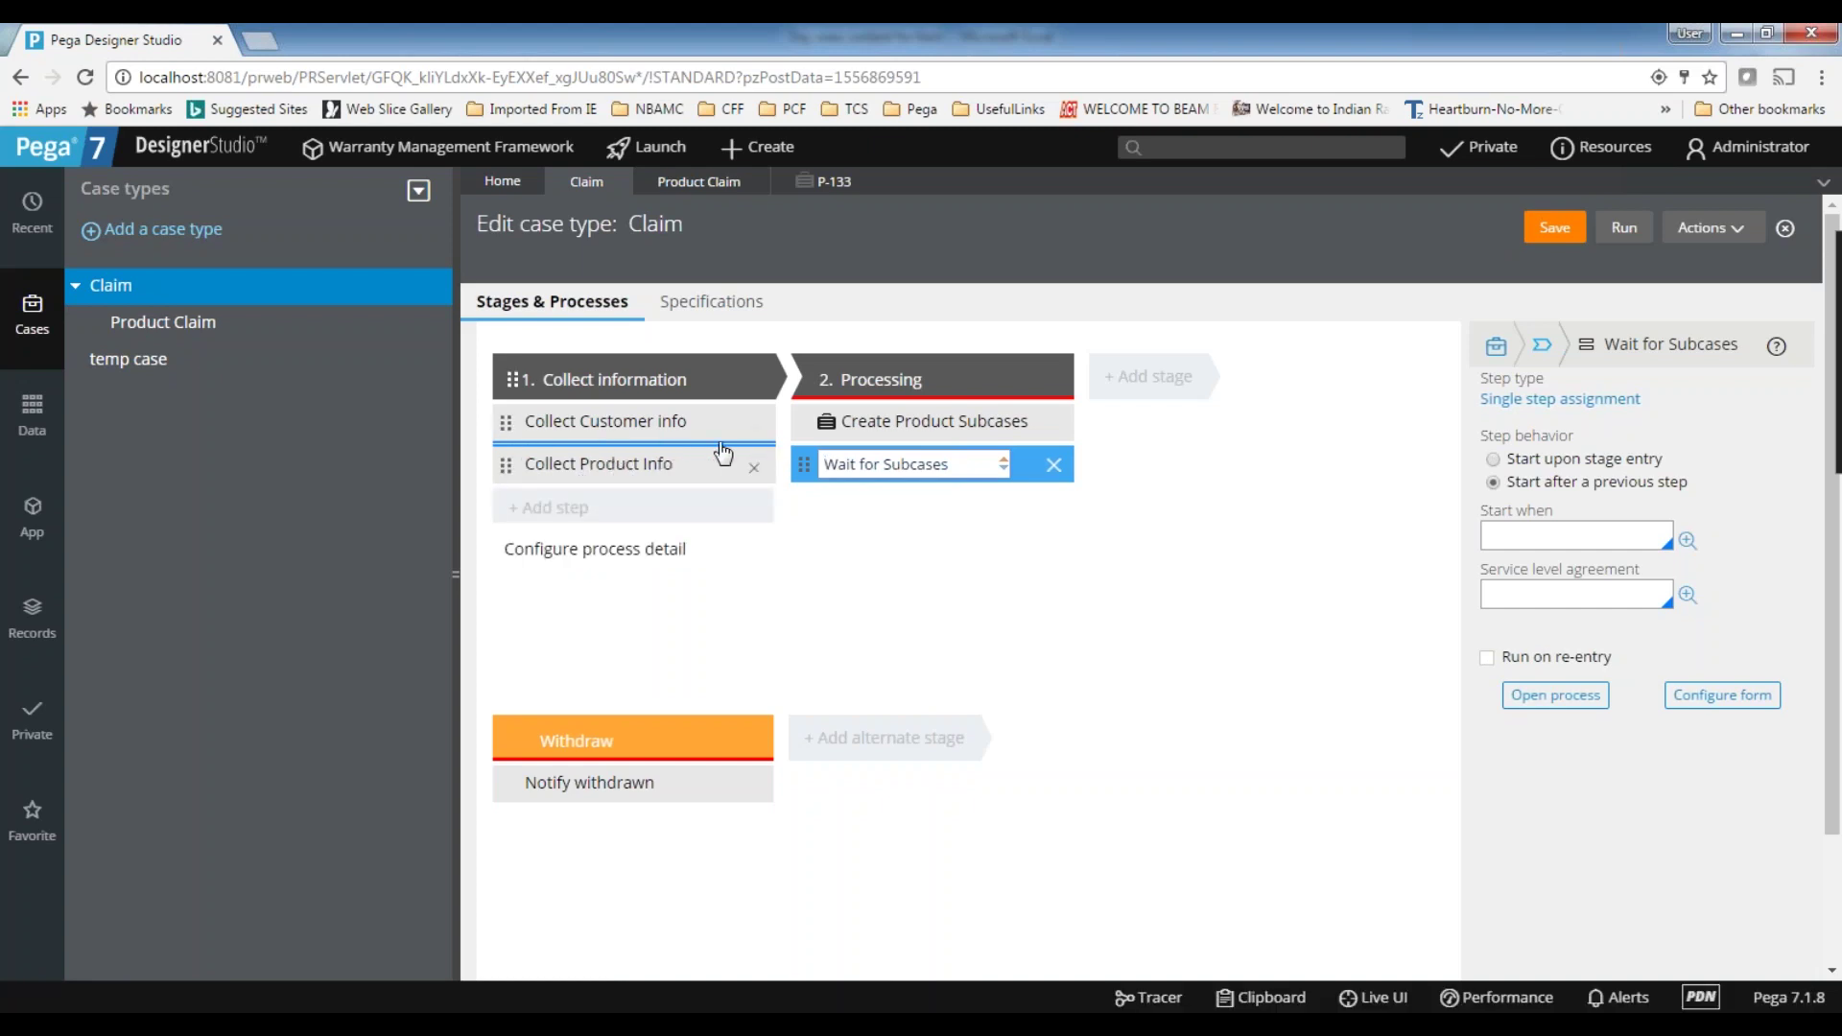
click(588, 464)
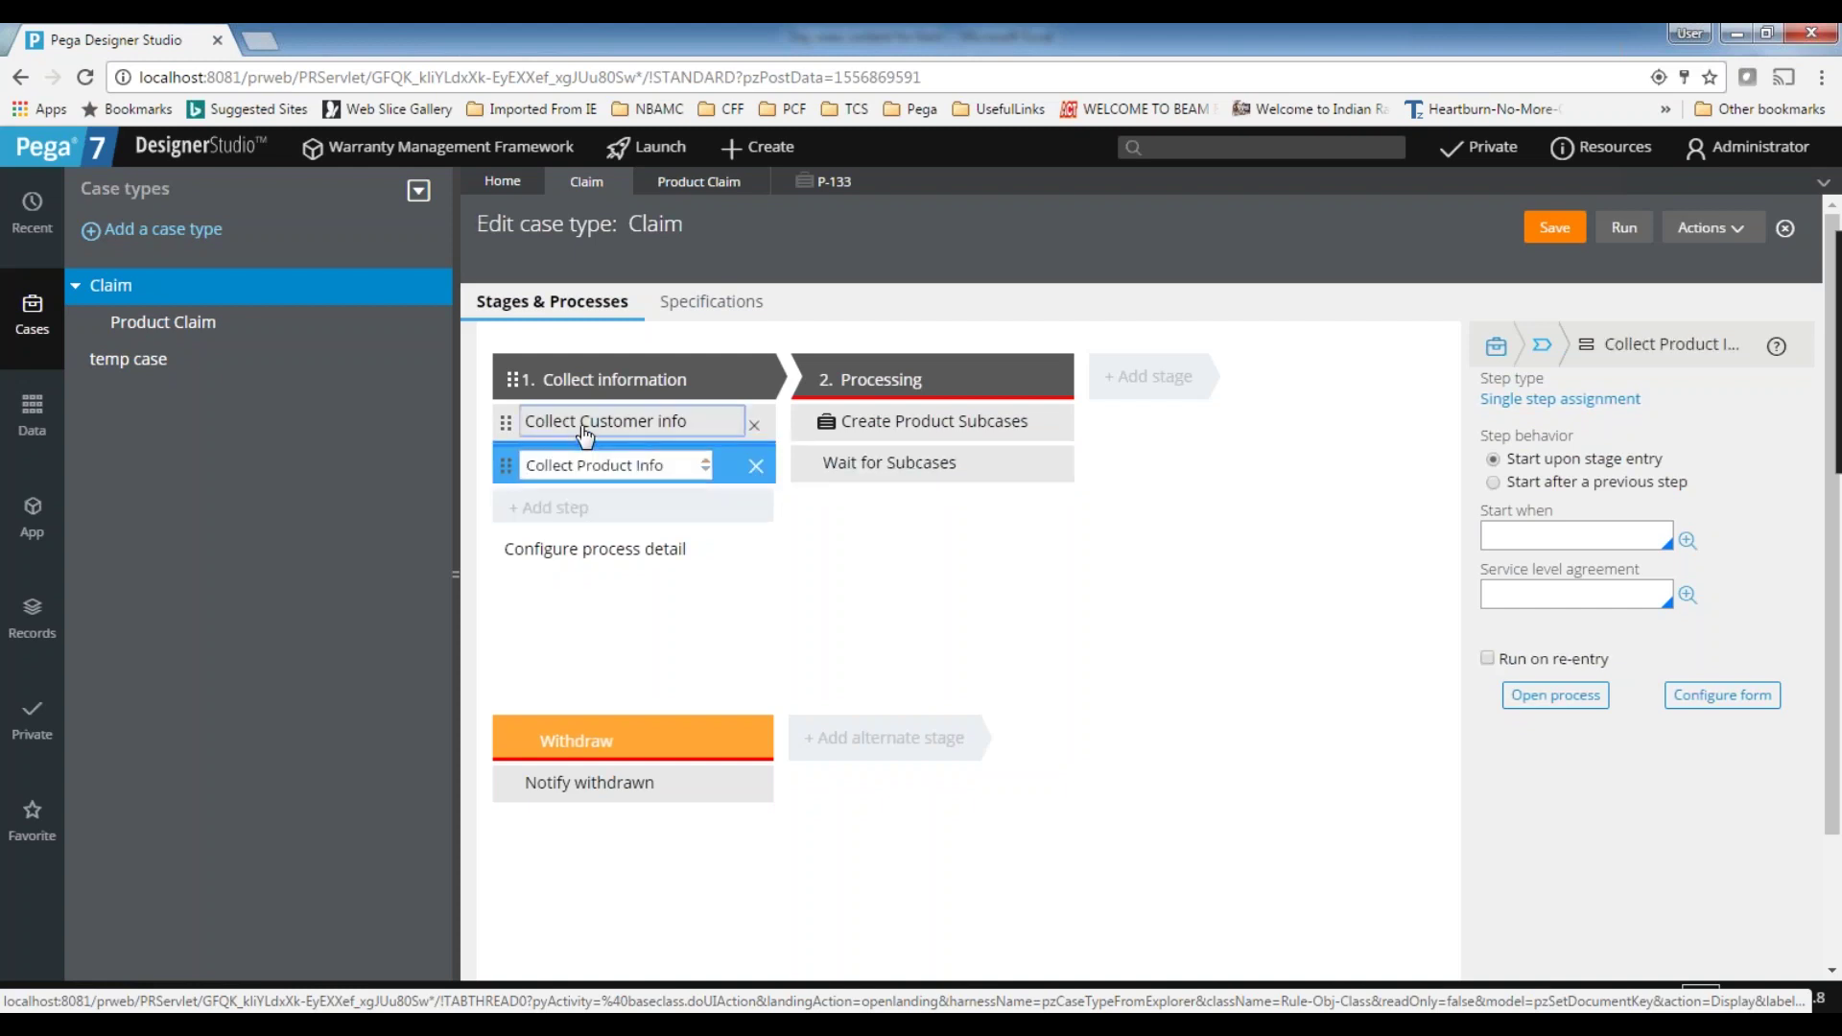
click(584, 424)
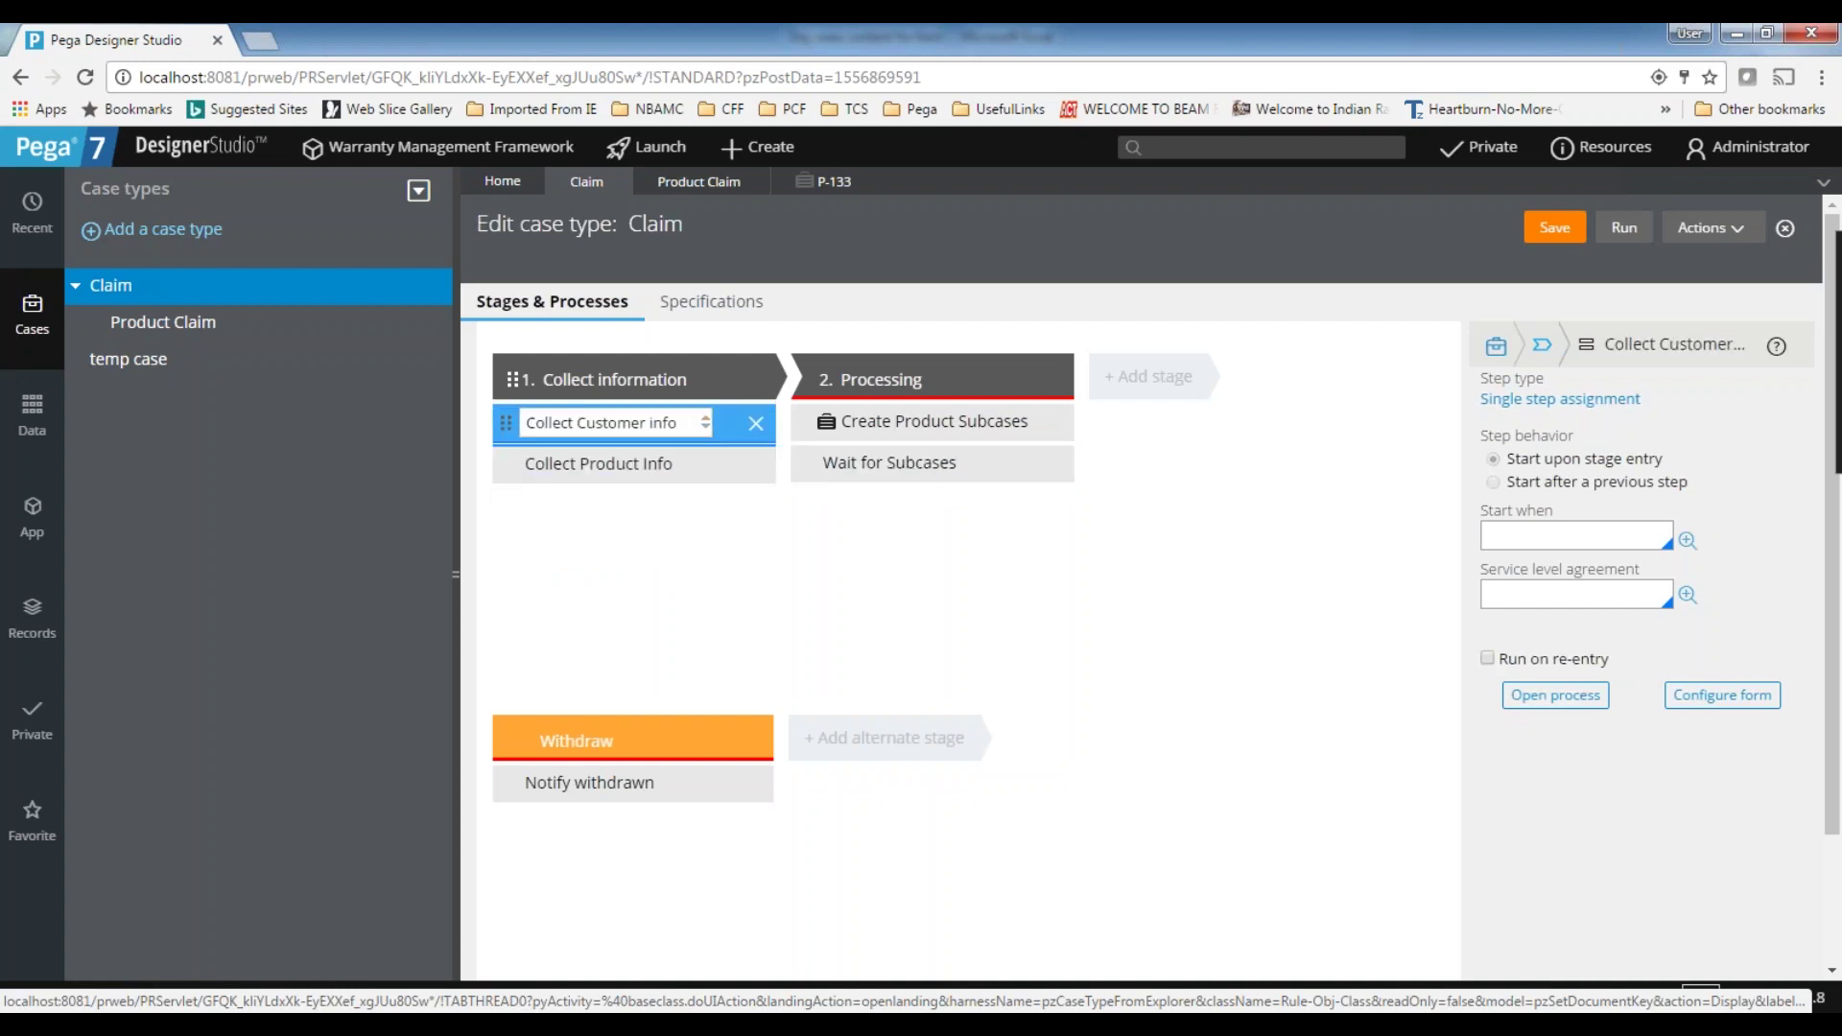
click(608, 466)
click(608, 420)
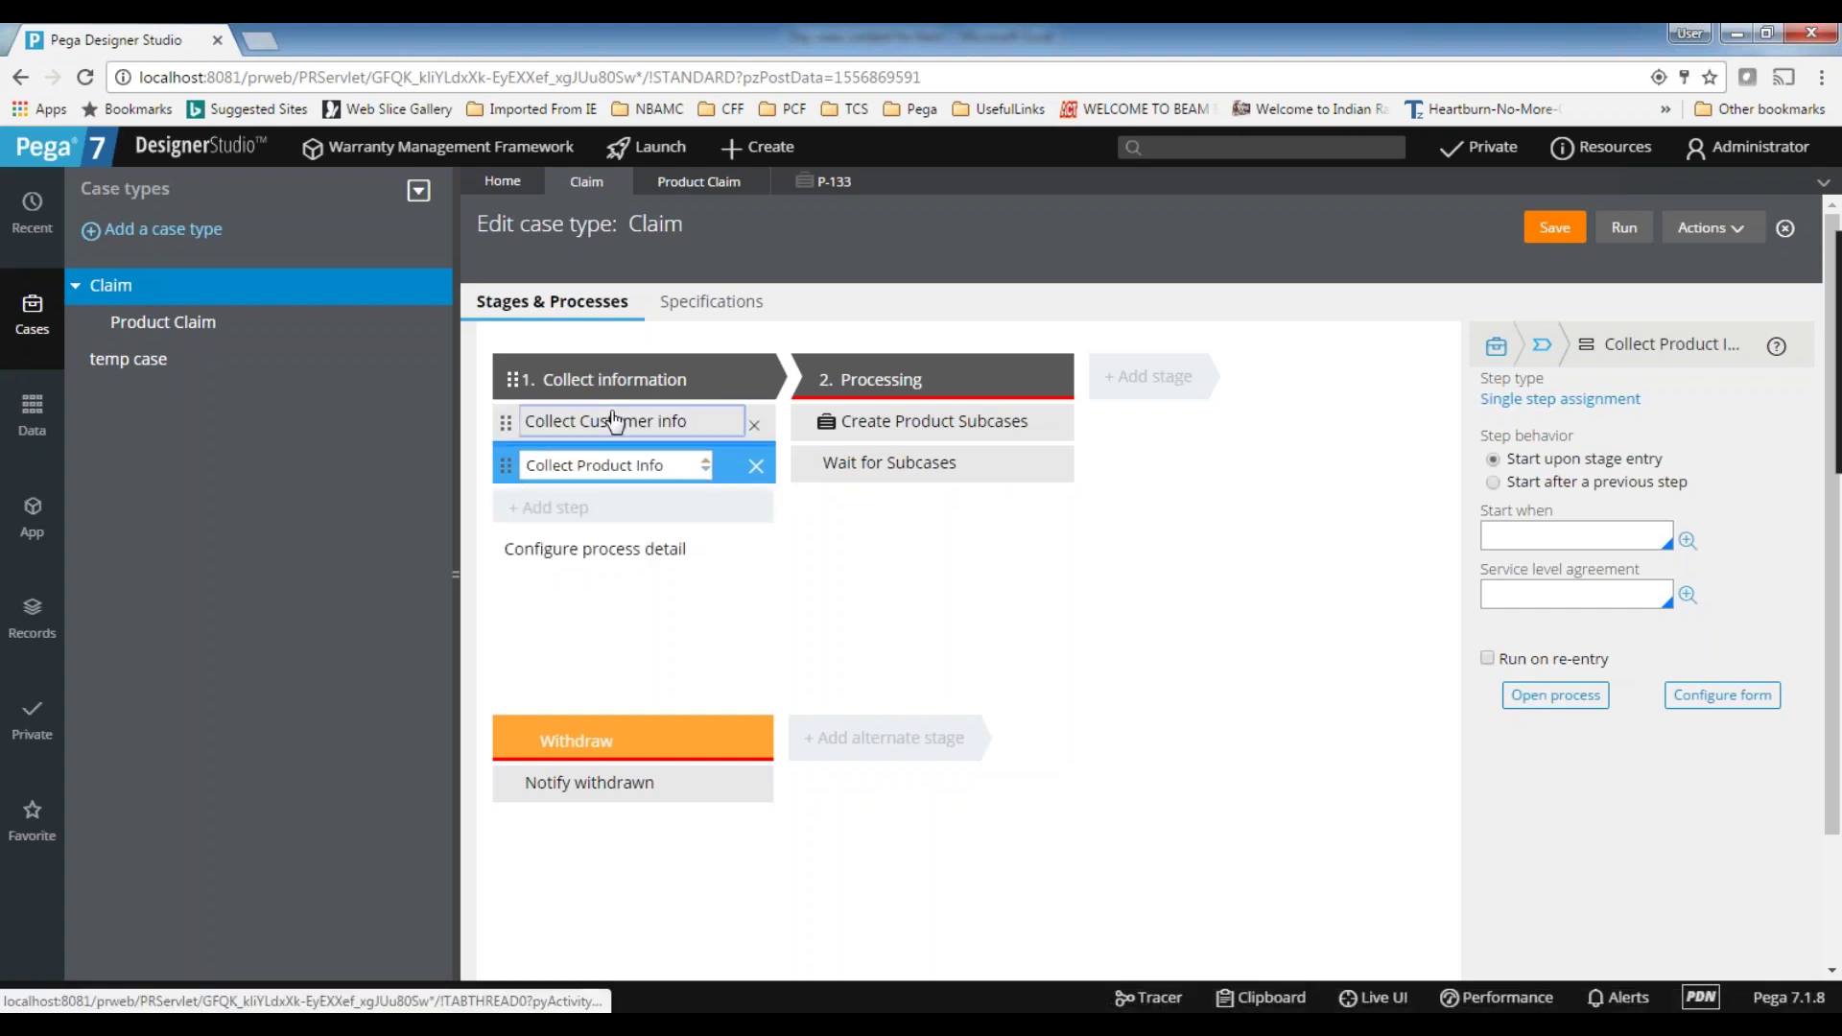
click(588, 464)
- Save the Claim case type, run it, and check the actions available on the new case
click(1556, 230)
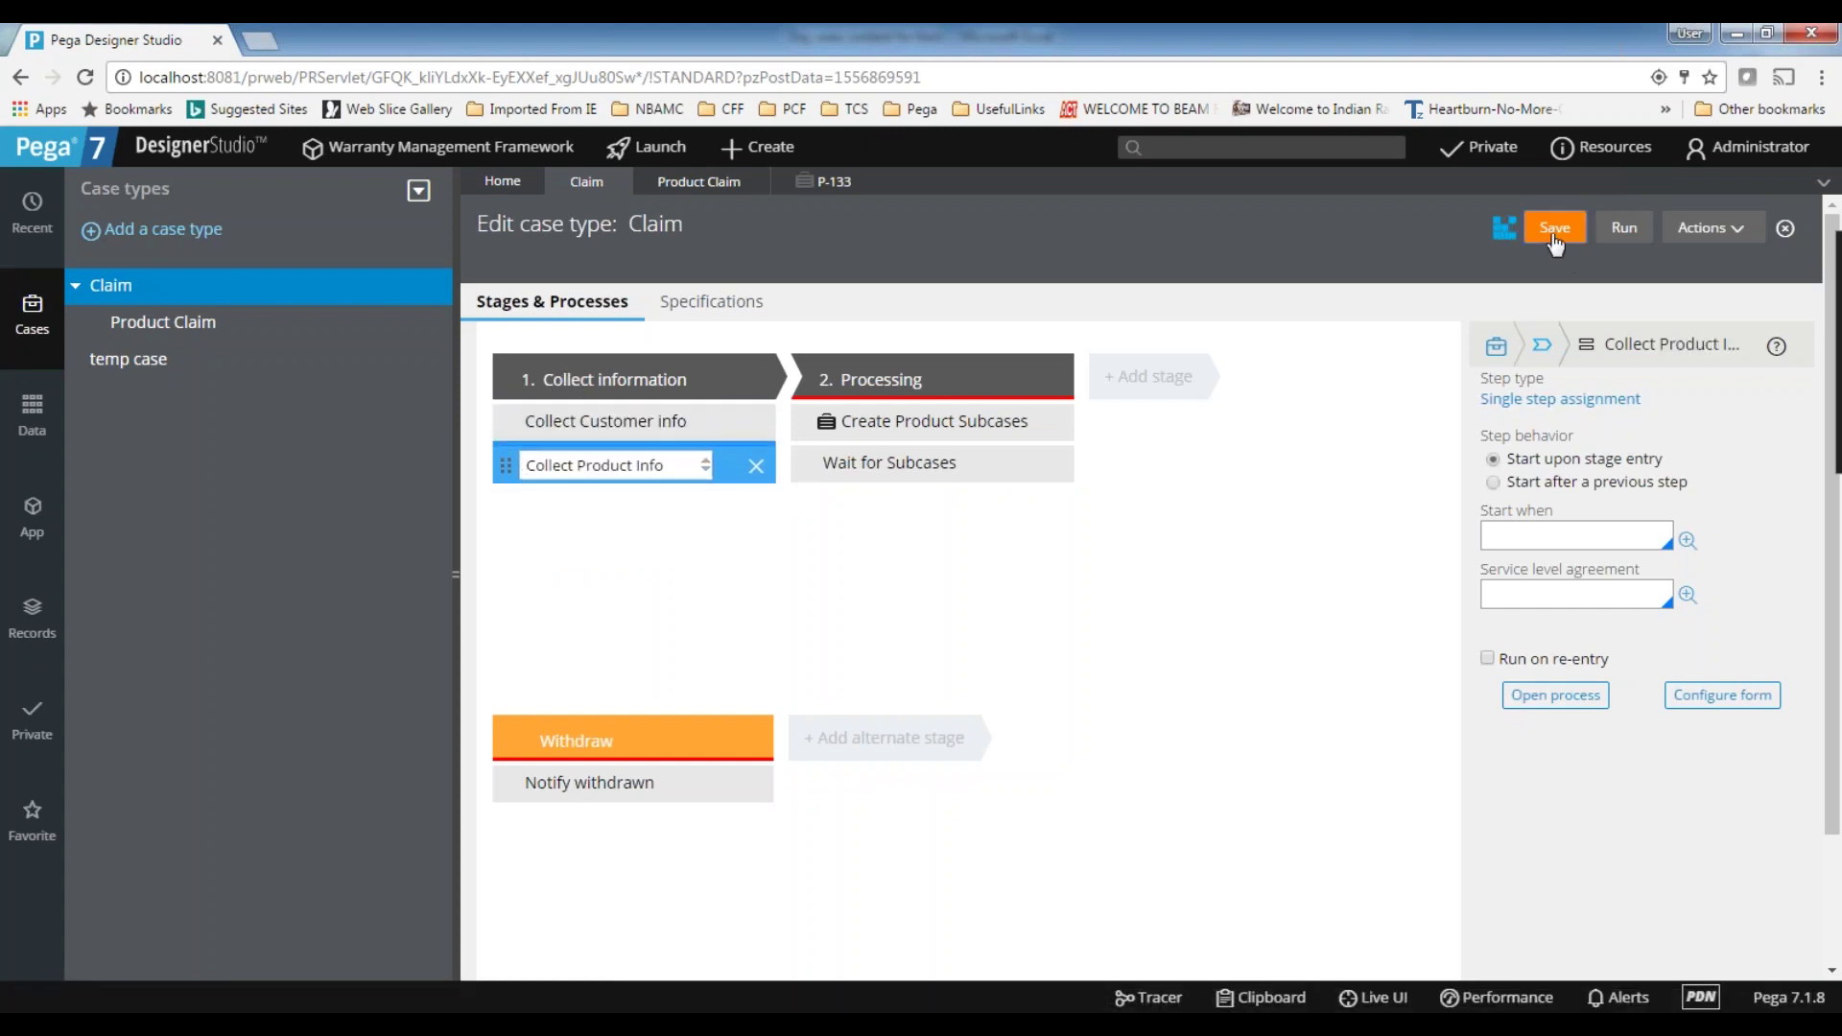
click(1636, 239)
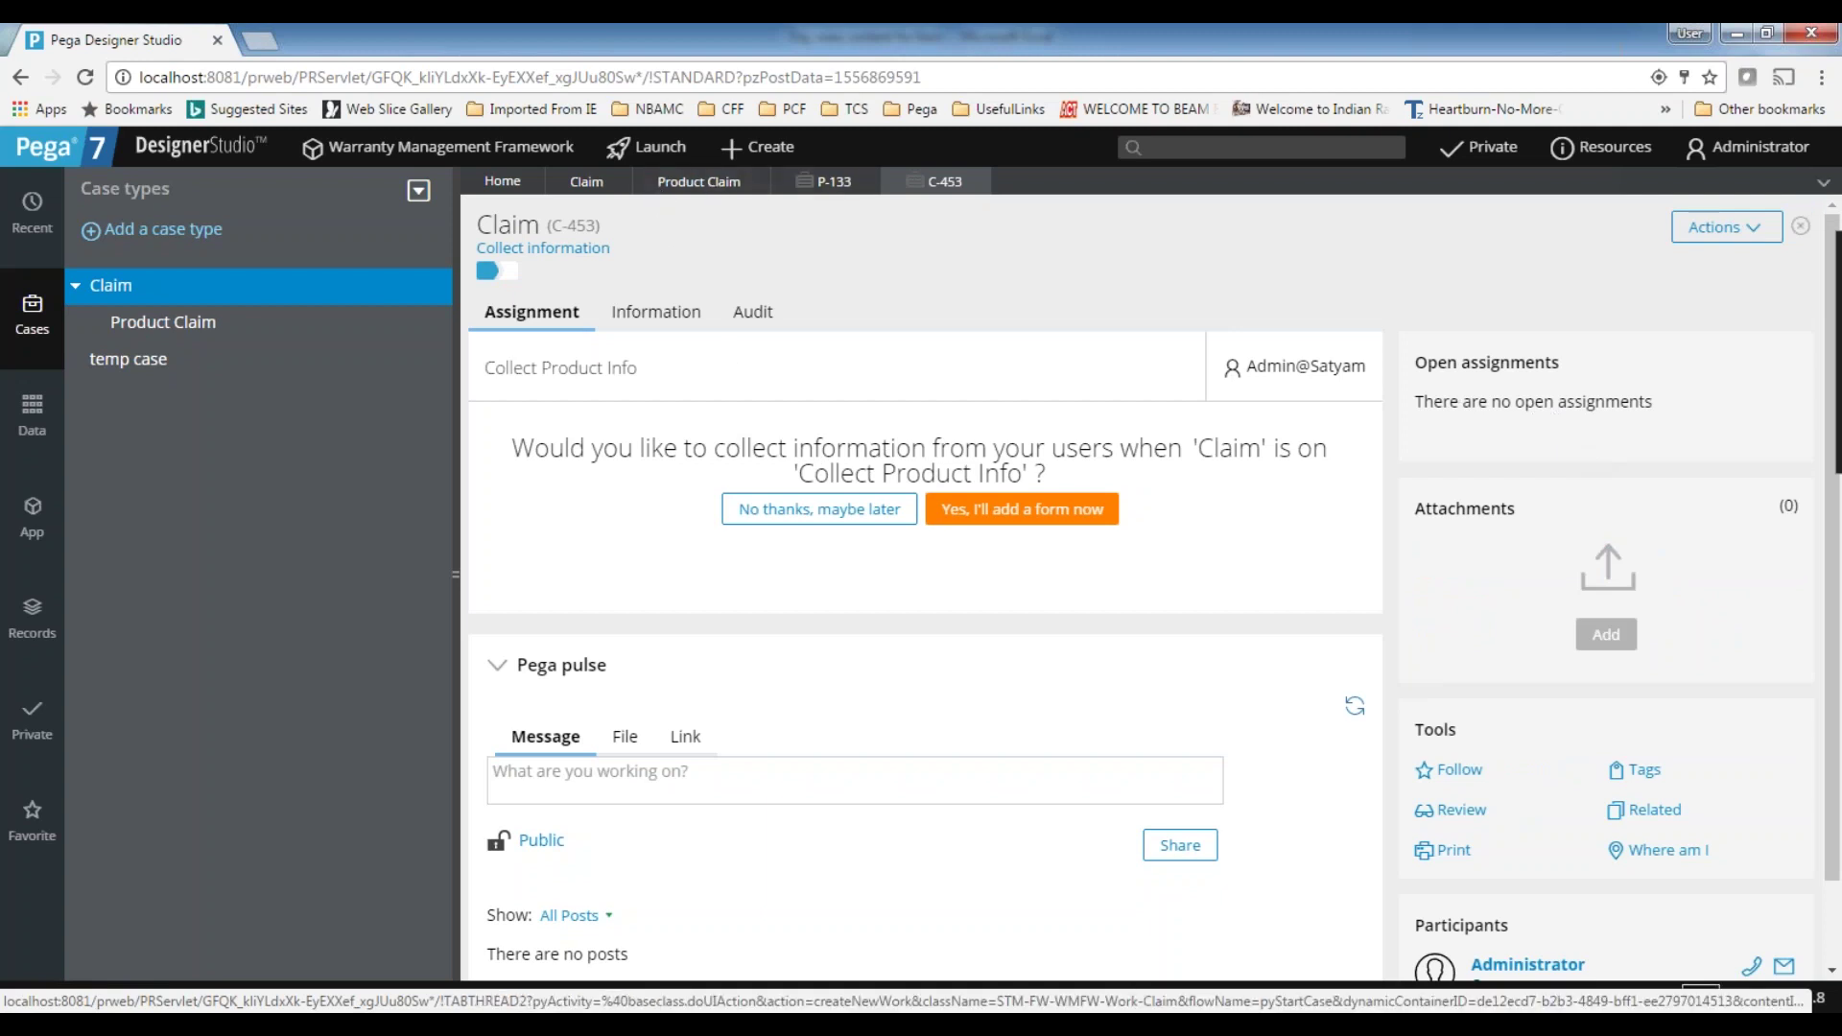
click(1759, 234)
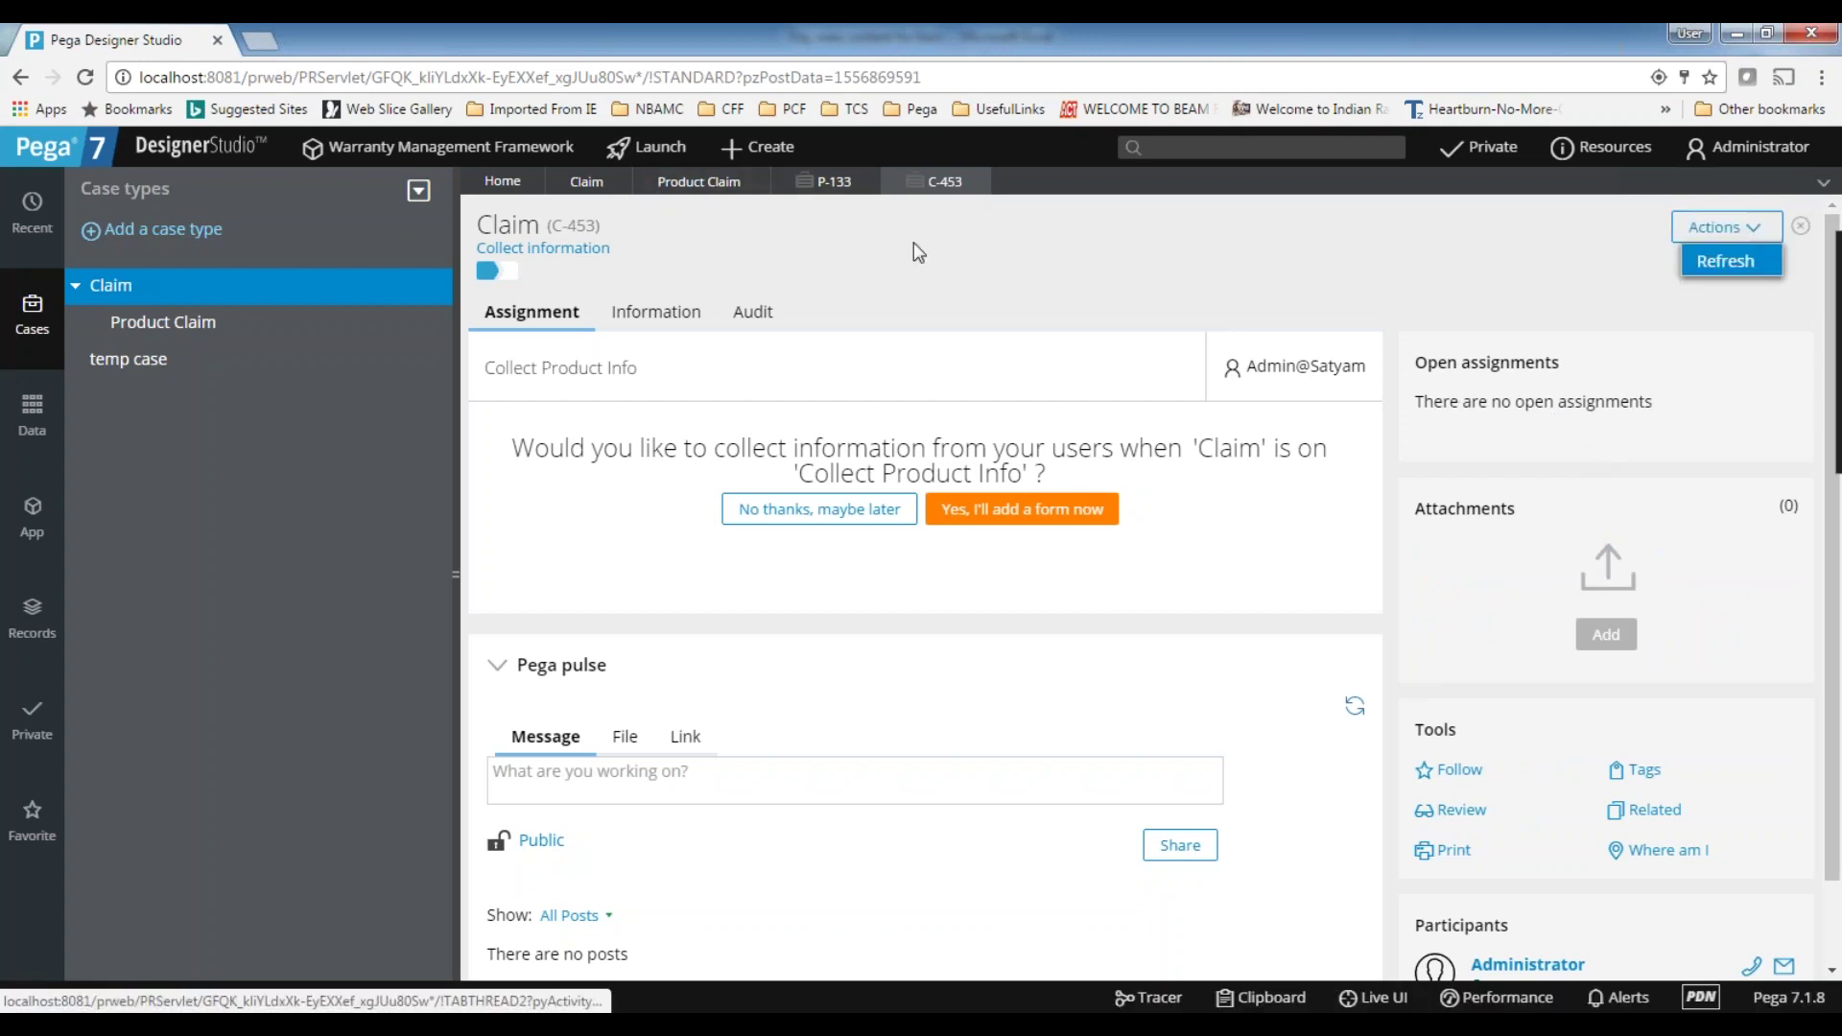
- In the Warranty Management Framework application definition, set the UI-Kit-7 ruleset version to 03-01-01 and save
click(321, 147)
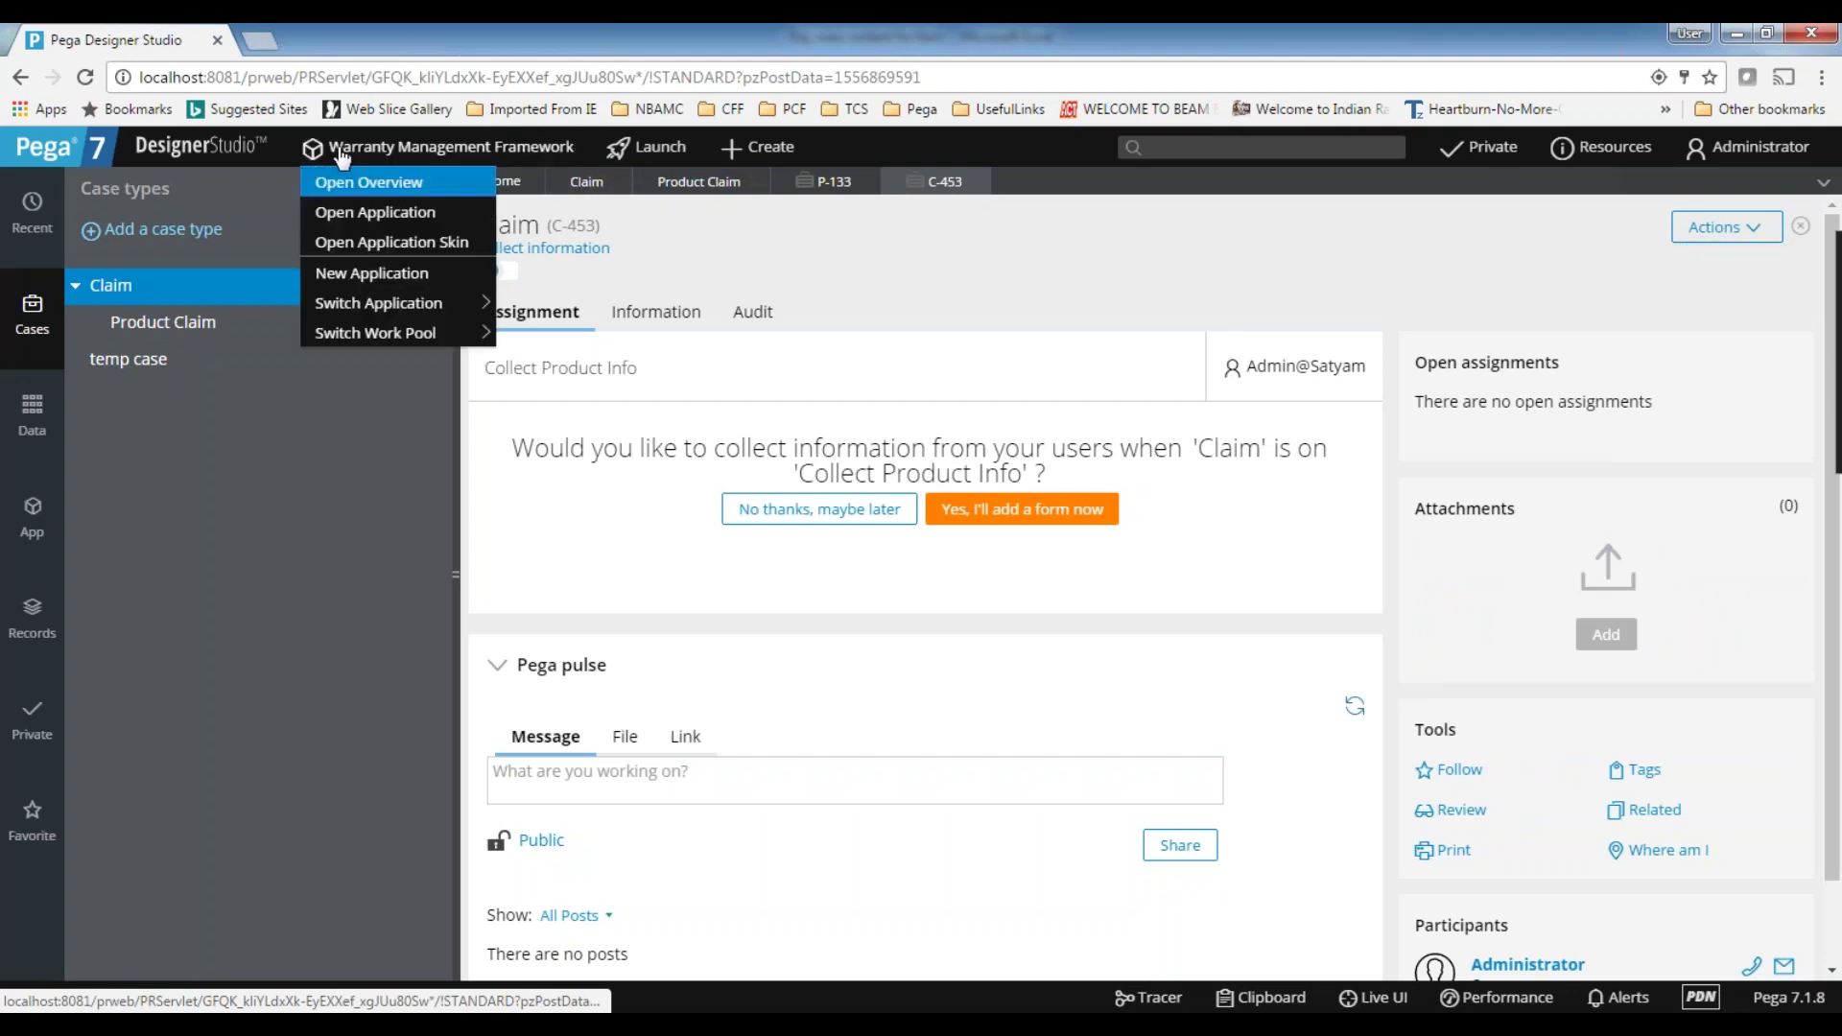
click(377, 220)
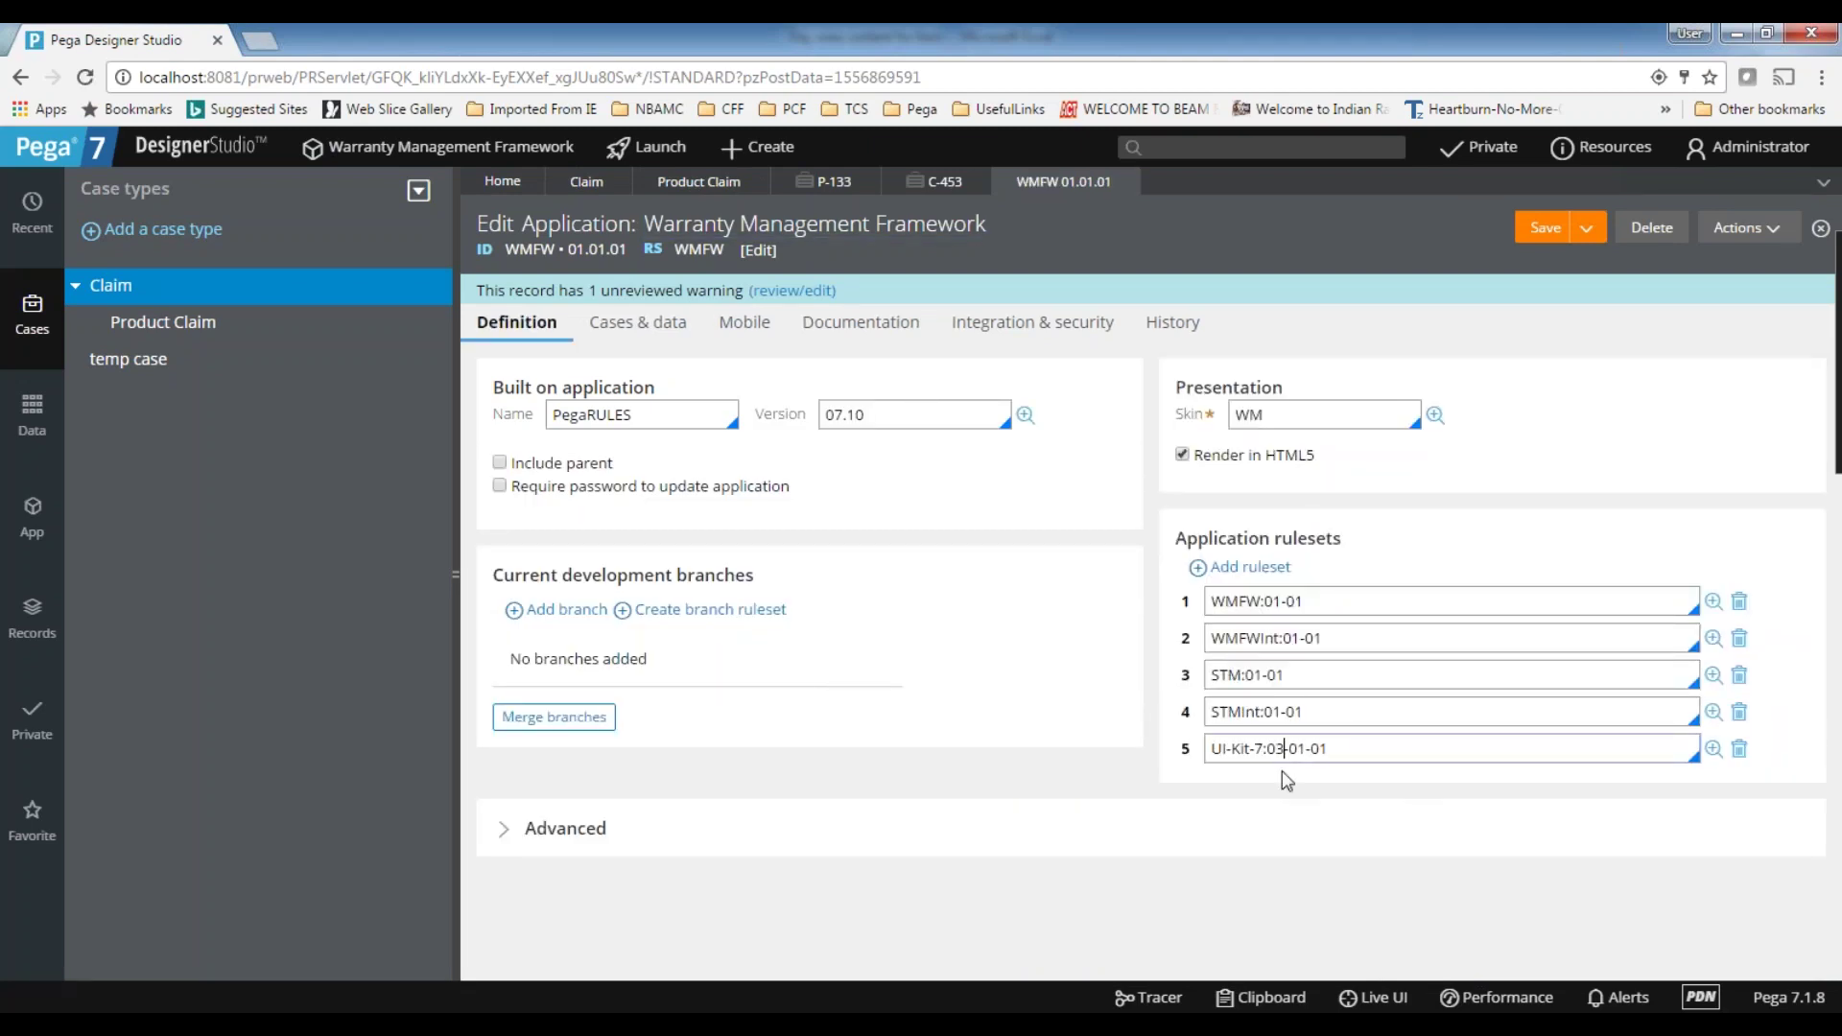
click(1546, 228)
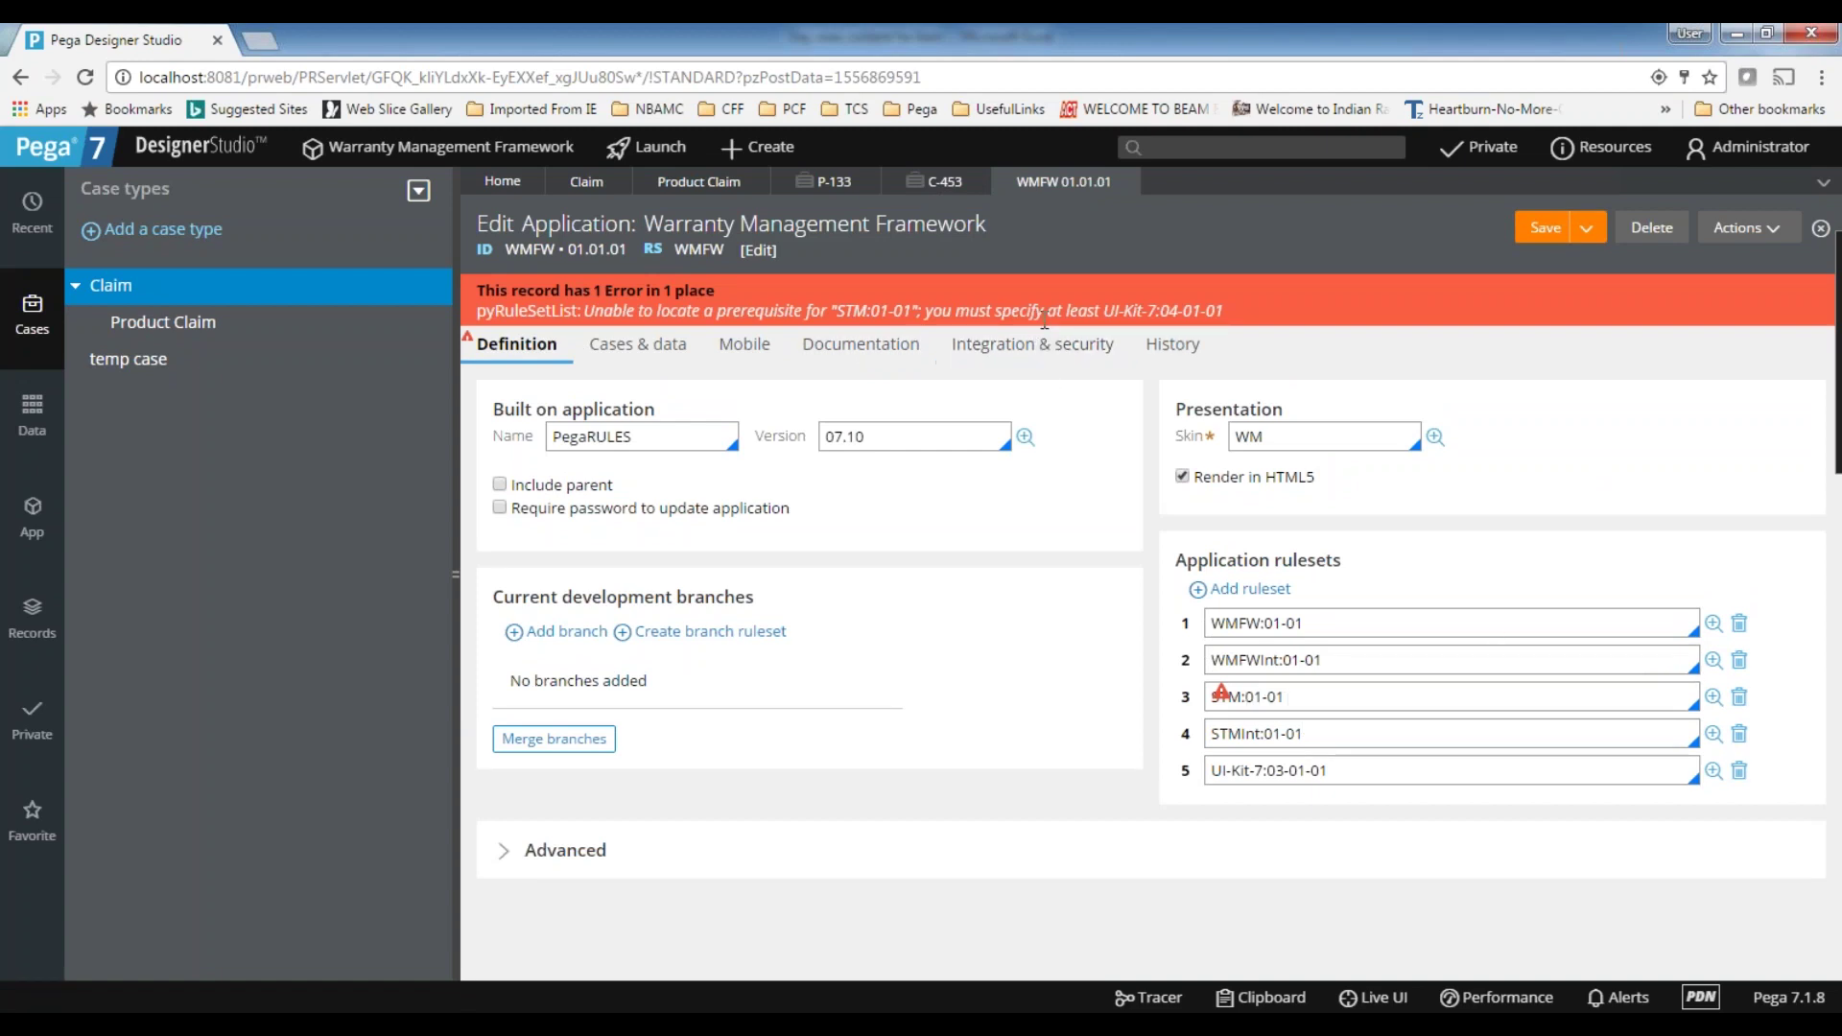
- In the STM ruleset, set the required UI-Kit-7 version to 03-01-01, save the record and close it
click(1715, 695)
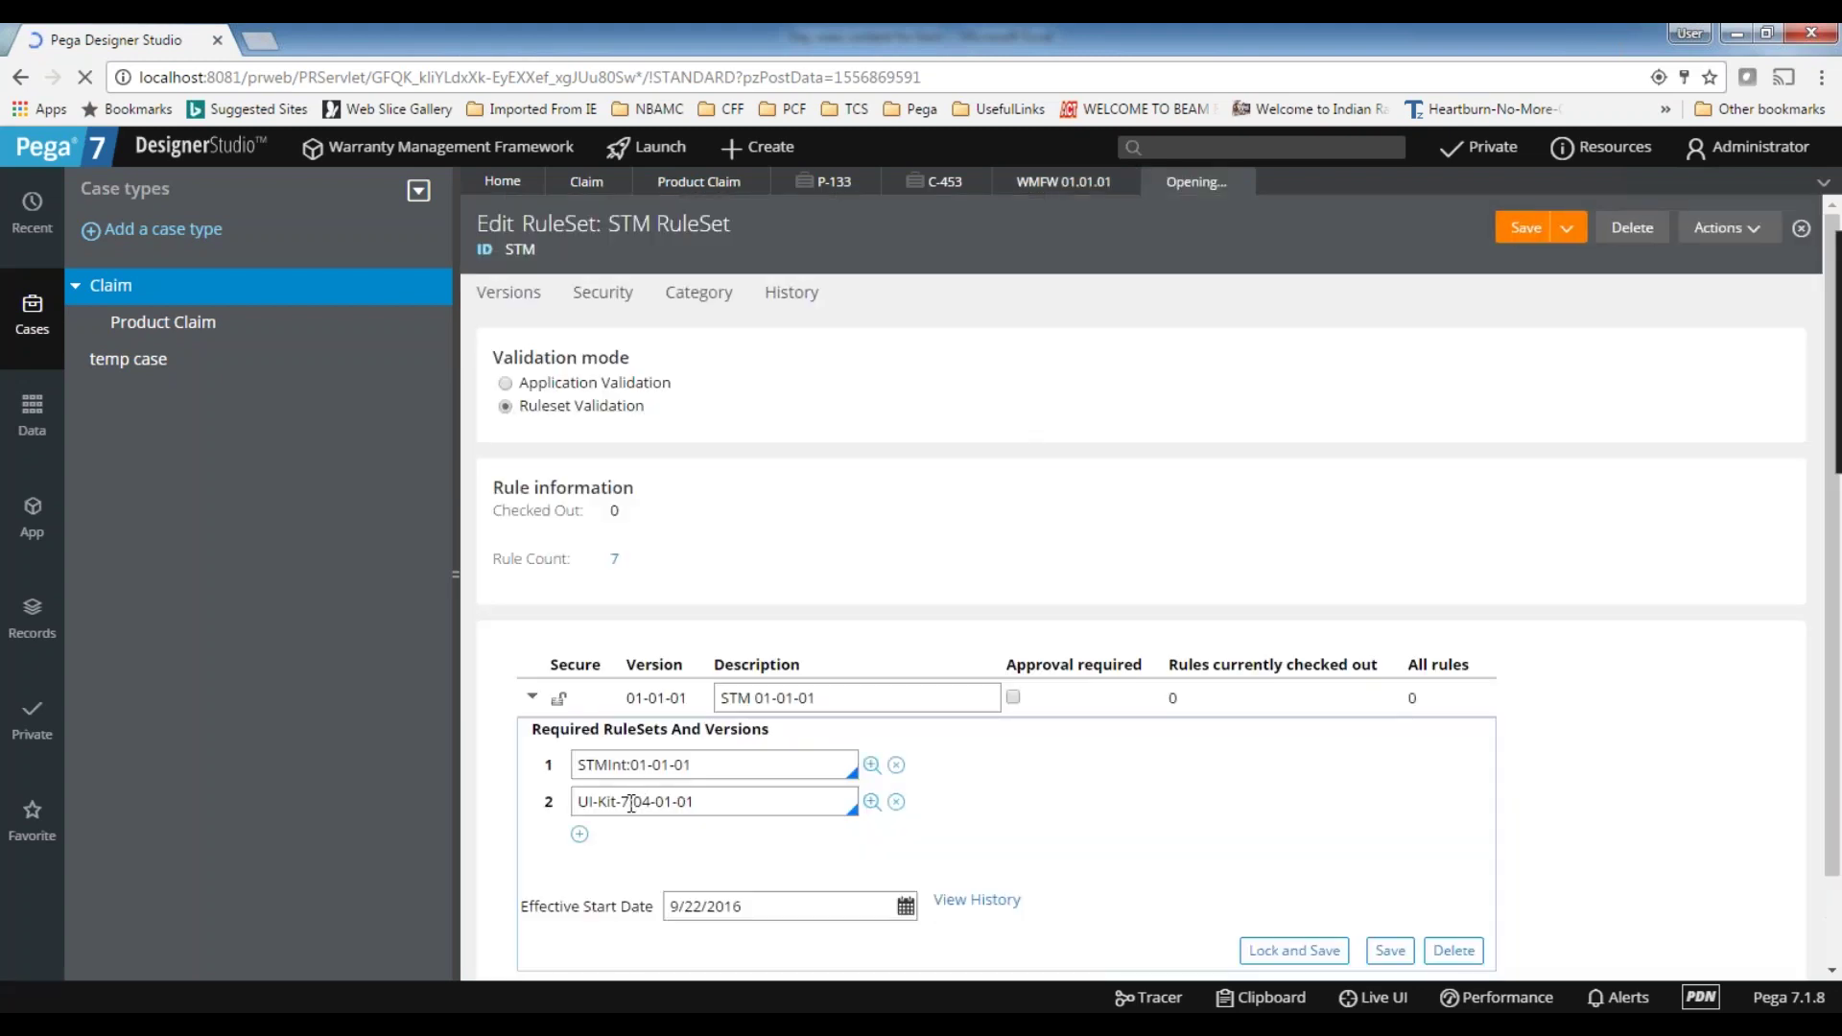
click(653, 811)
key(BackSpace)
text(3)
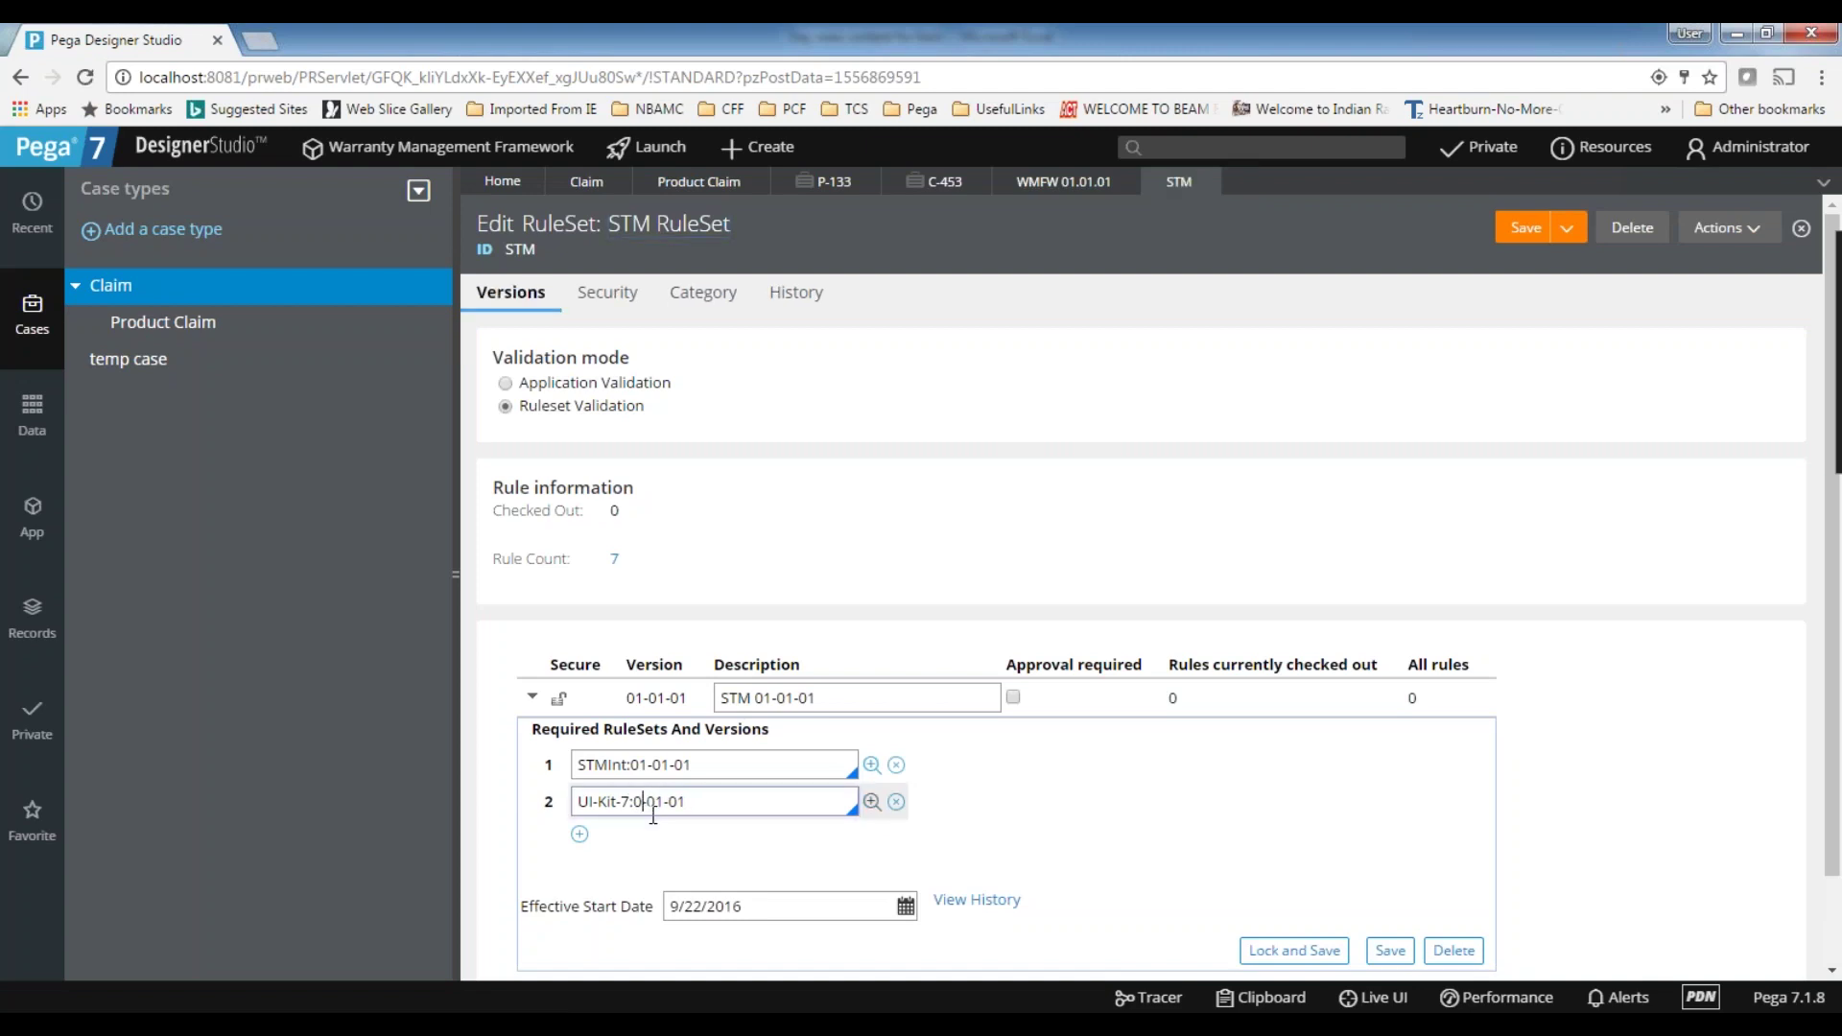
click(1509, 237)
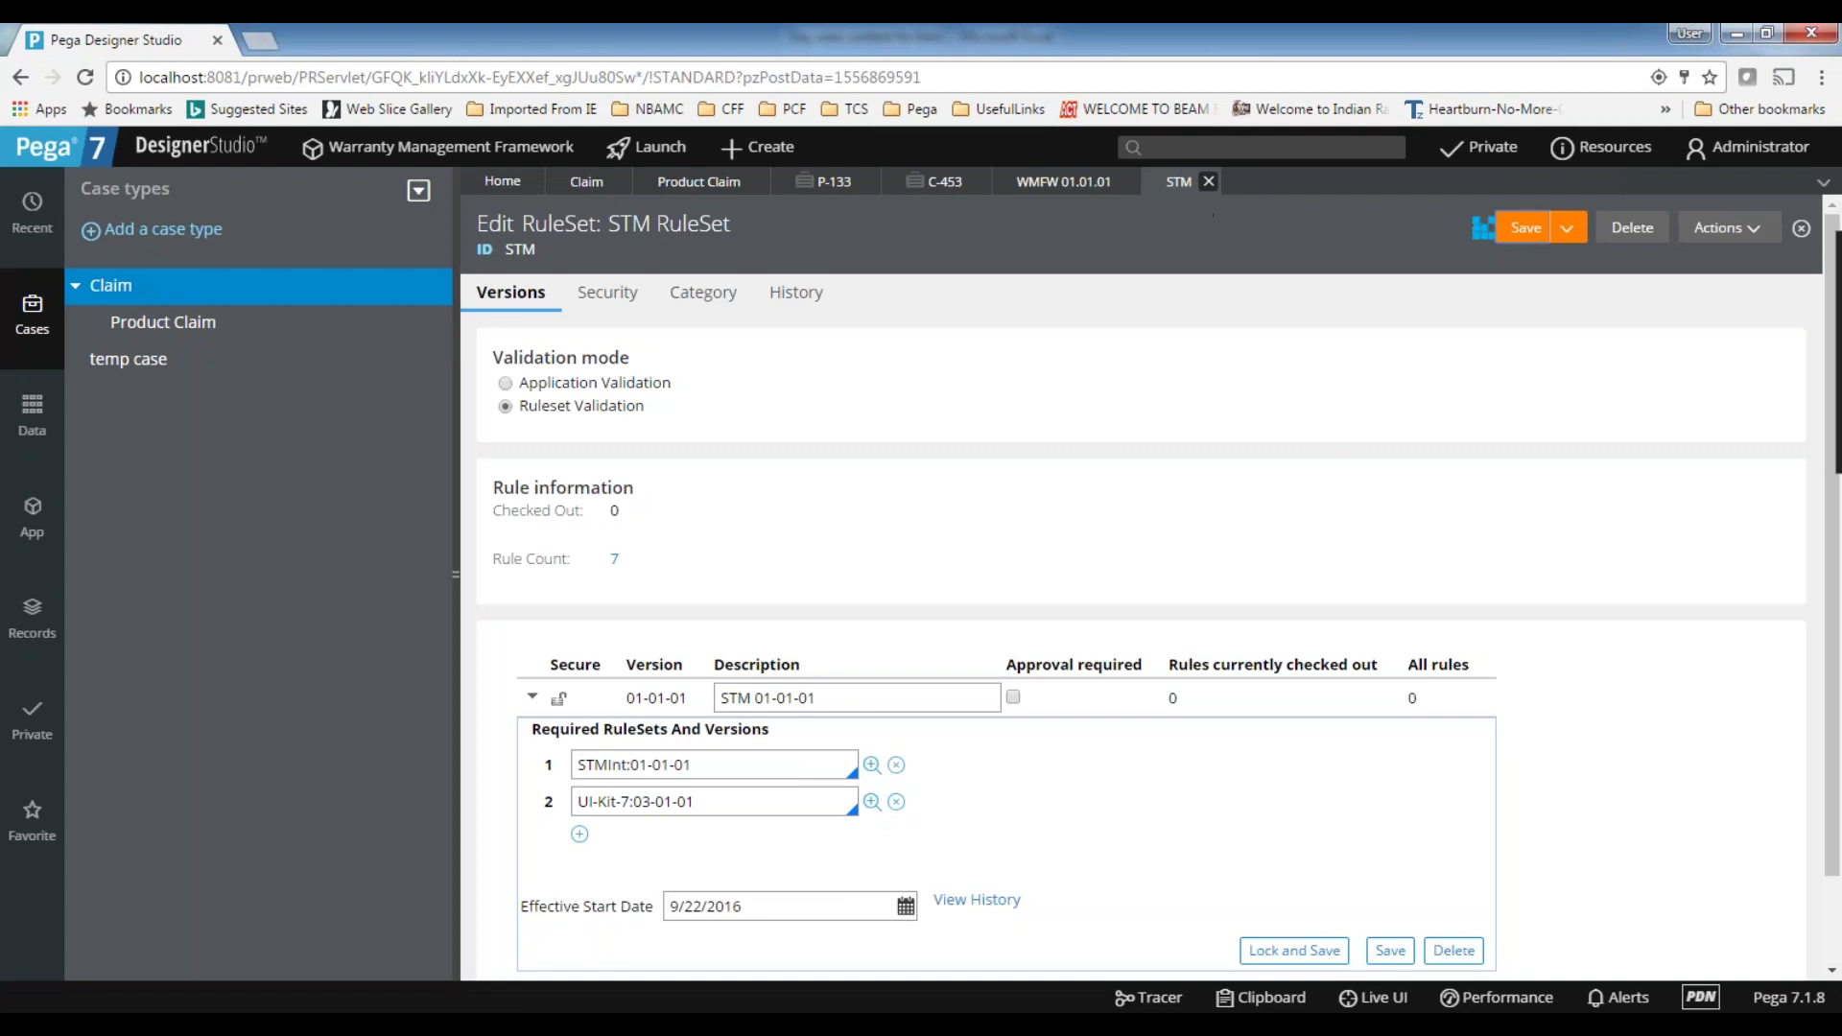
click(1209, 182)
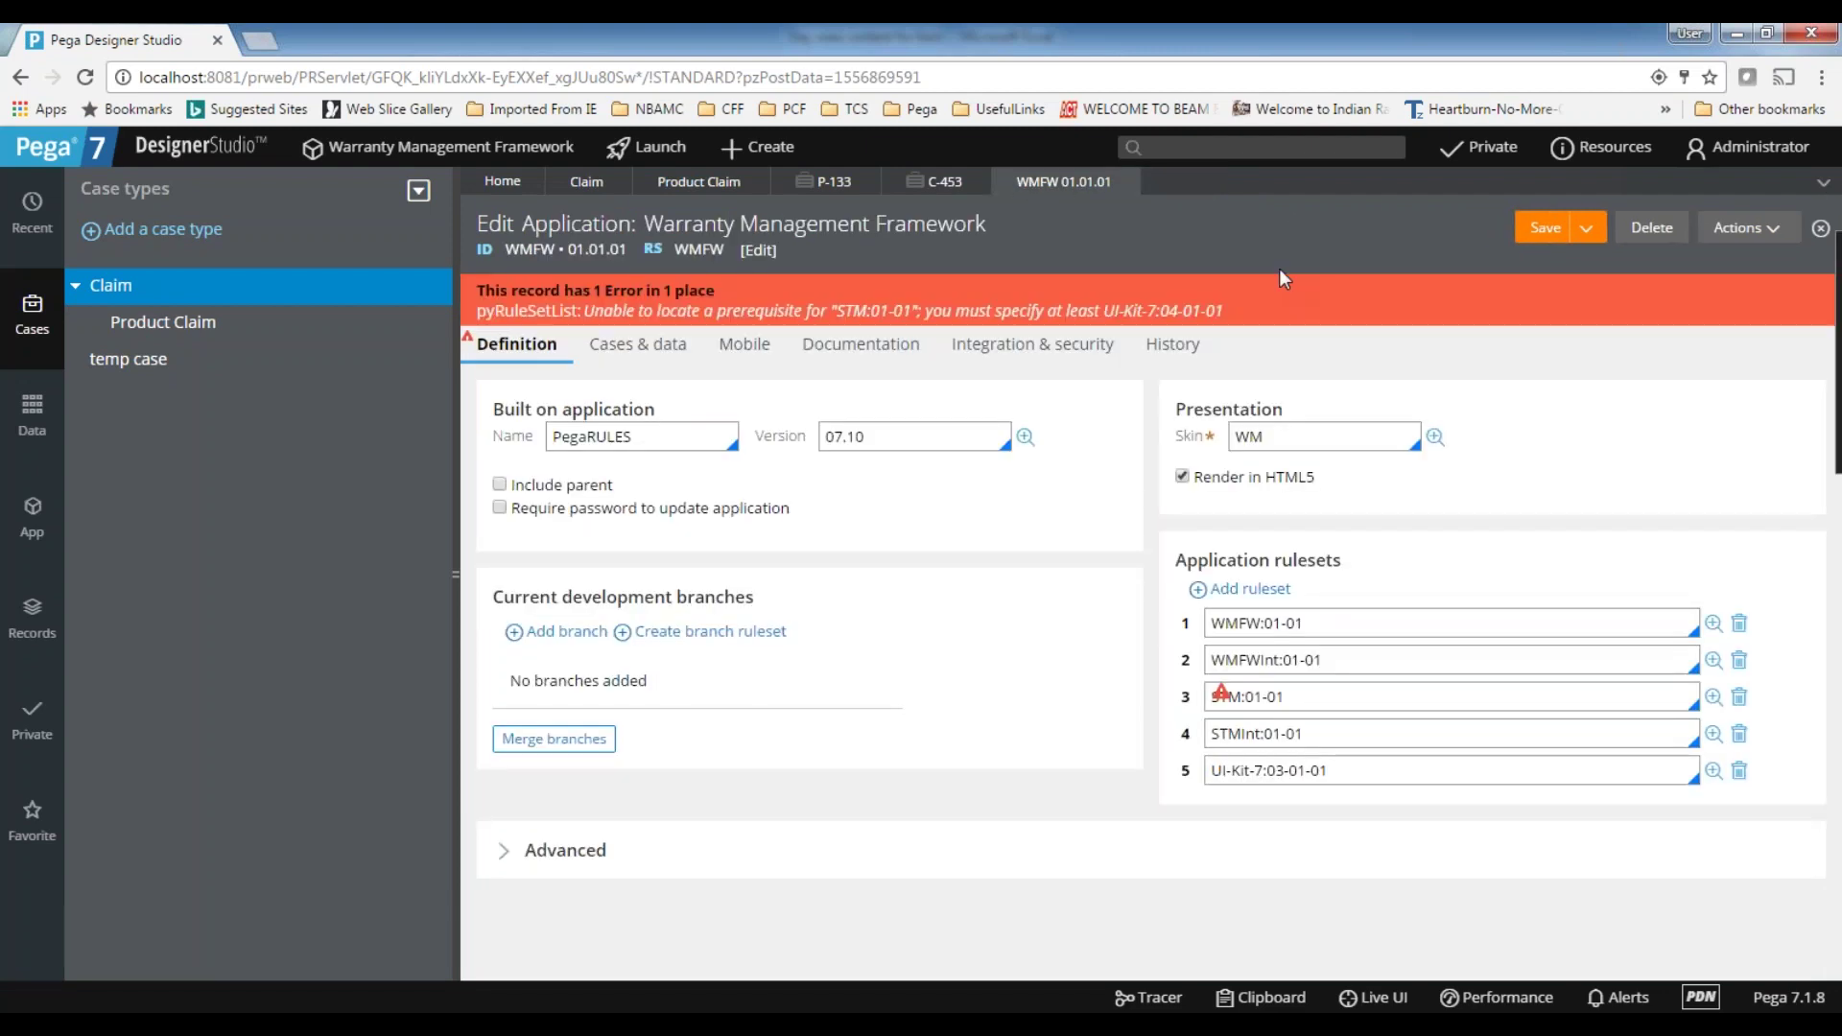
- Save the application definition again, then close it along with the C-453 claim case
click(1534, 240)
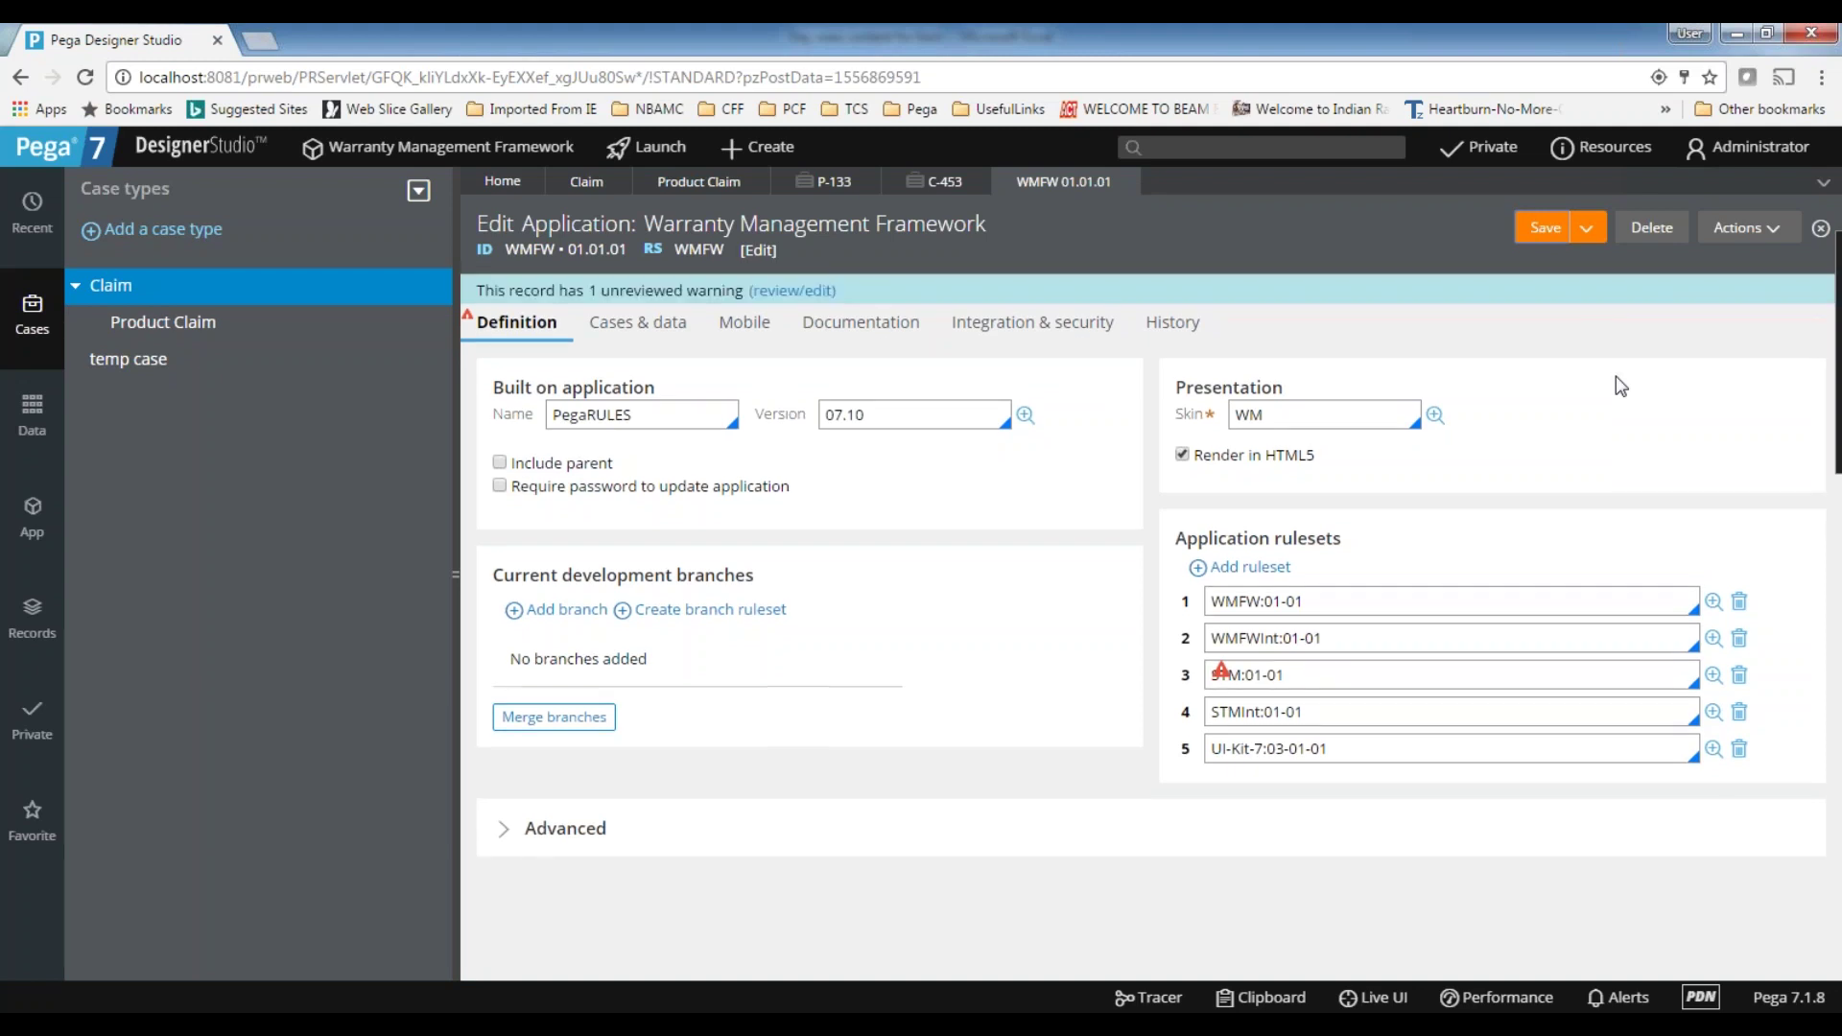
click(1128, 182)
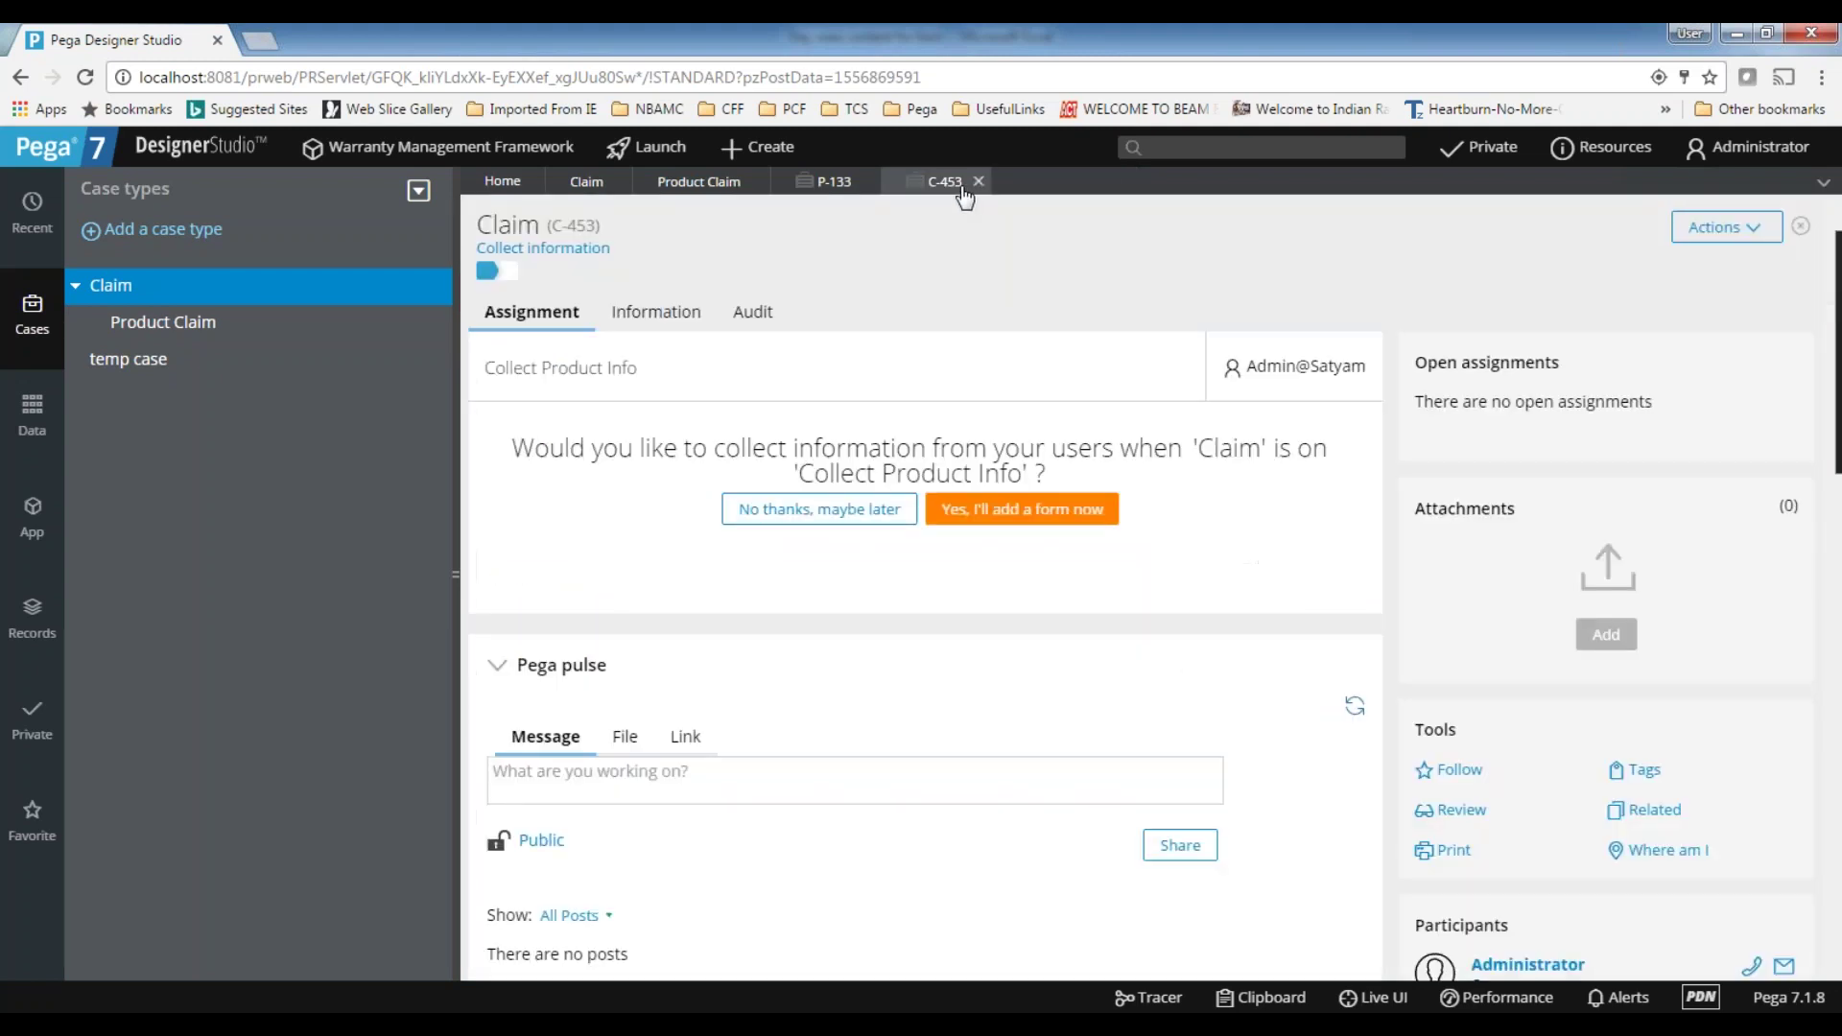
click(980, 182)
- Save and run the Claim case type, switching between its open assignments Collect Customer info and Collect Product Info
click(1578, 240)
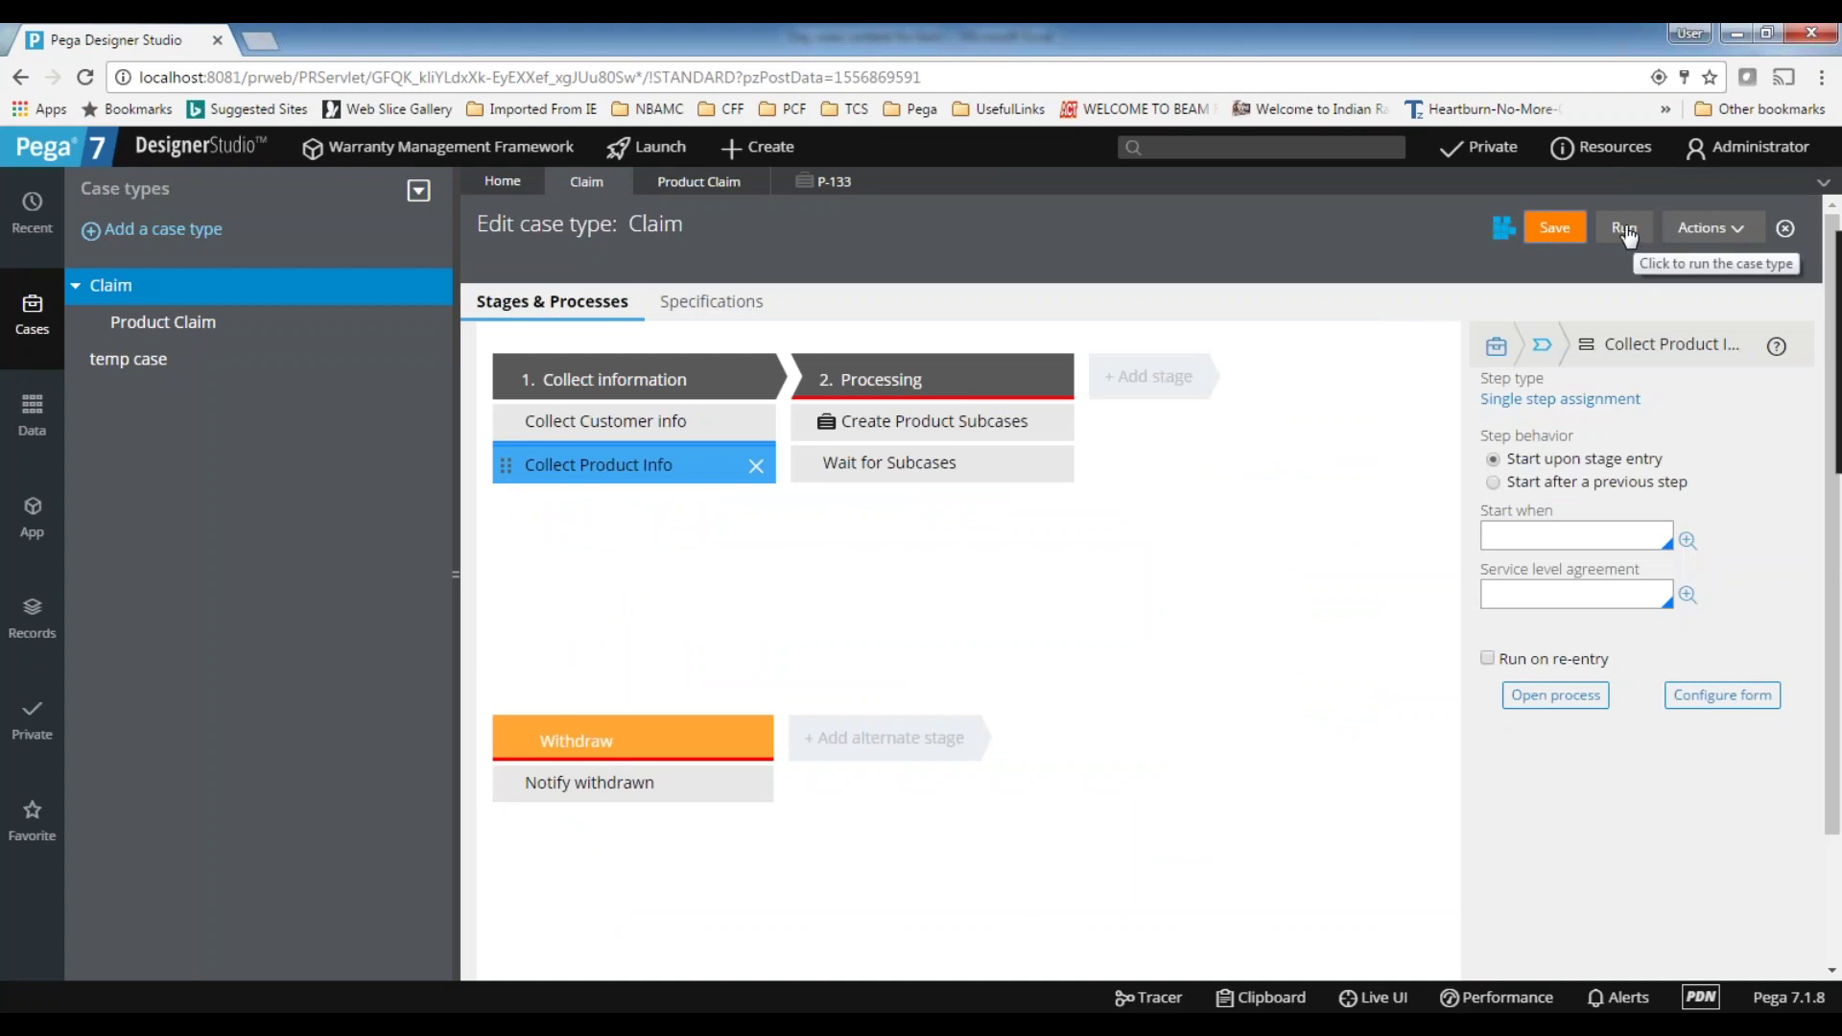
click(1624, 230)
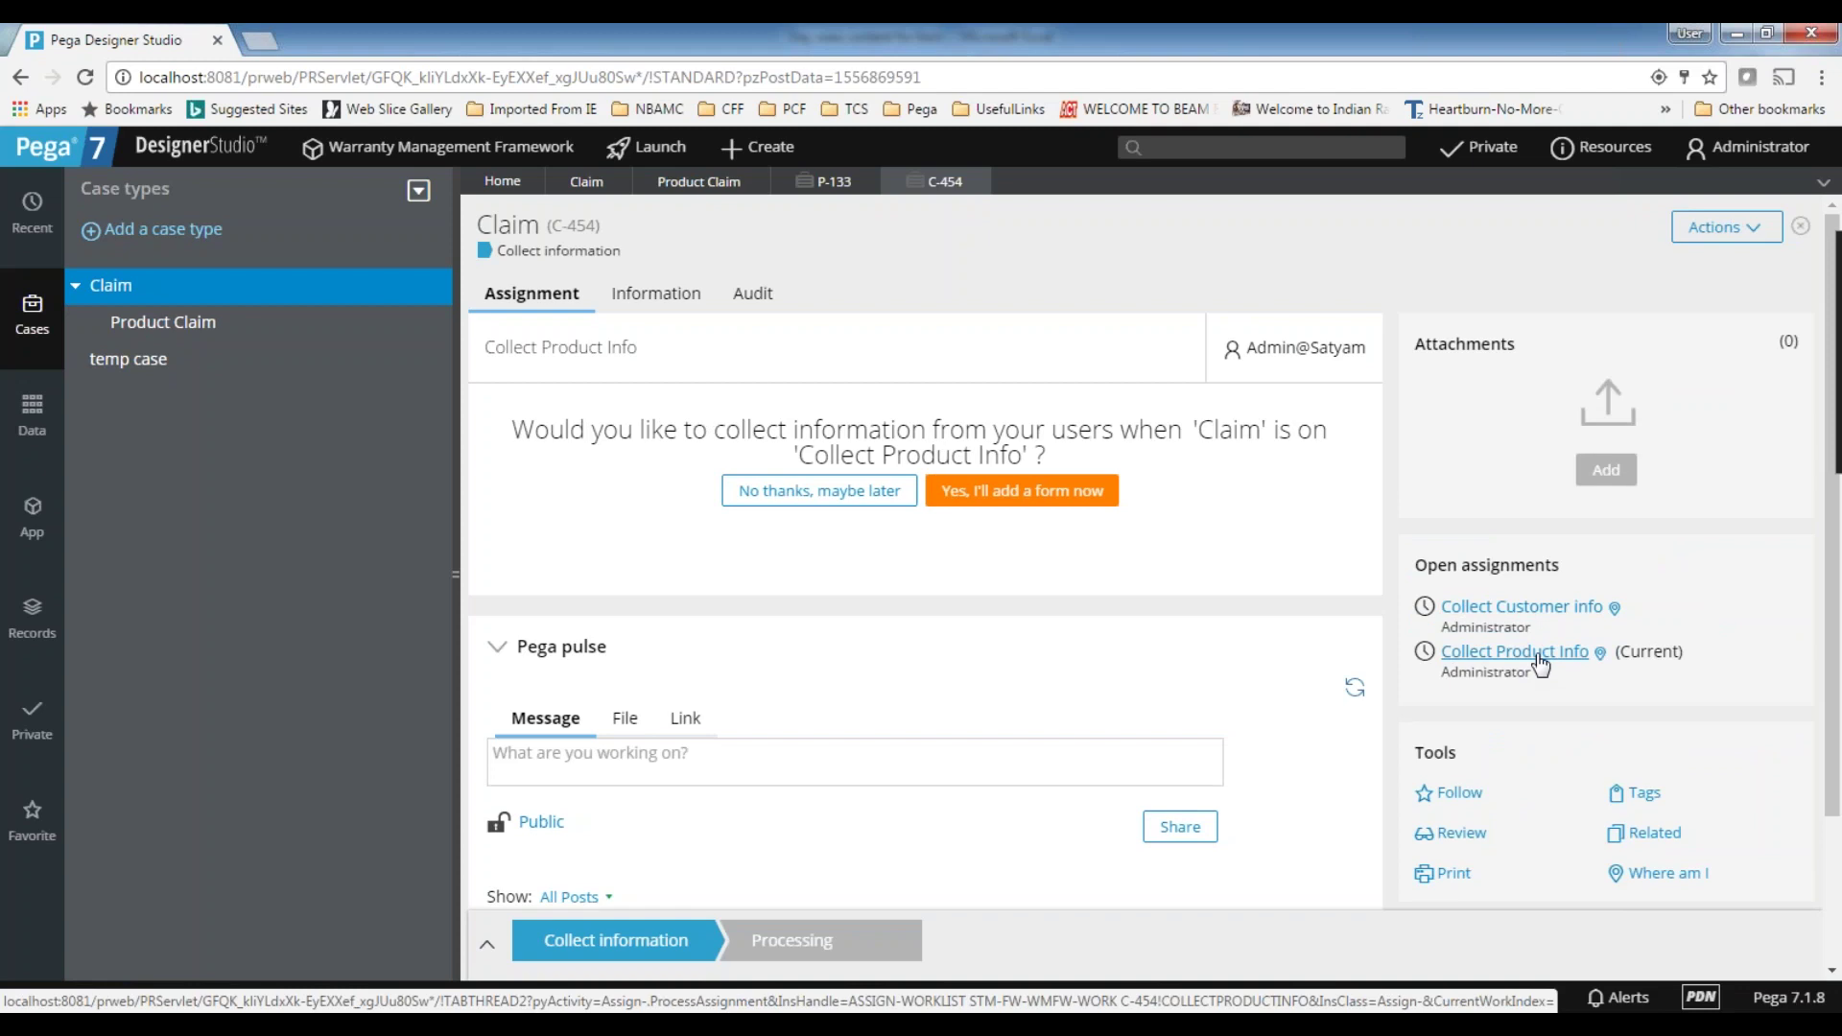
double_click(930, 454)
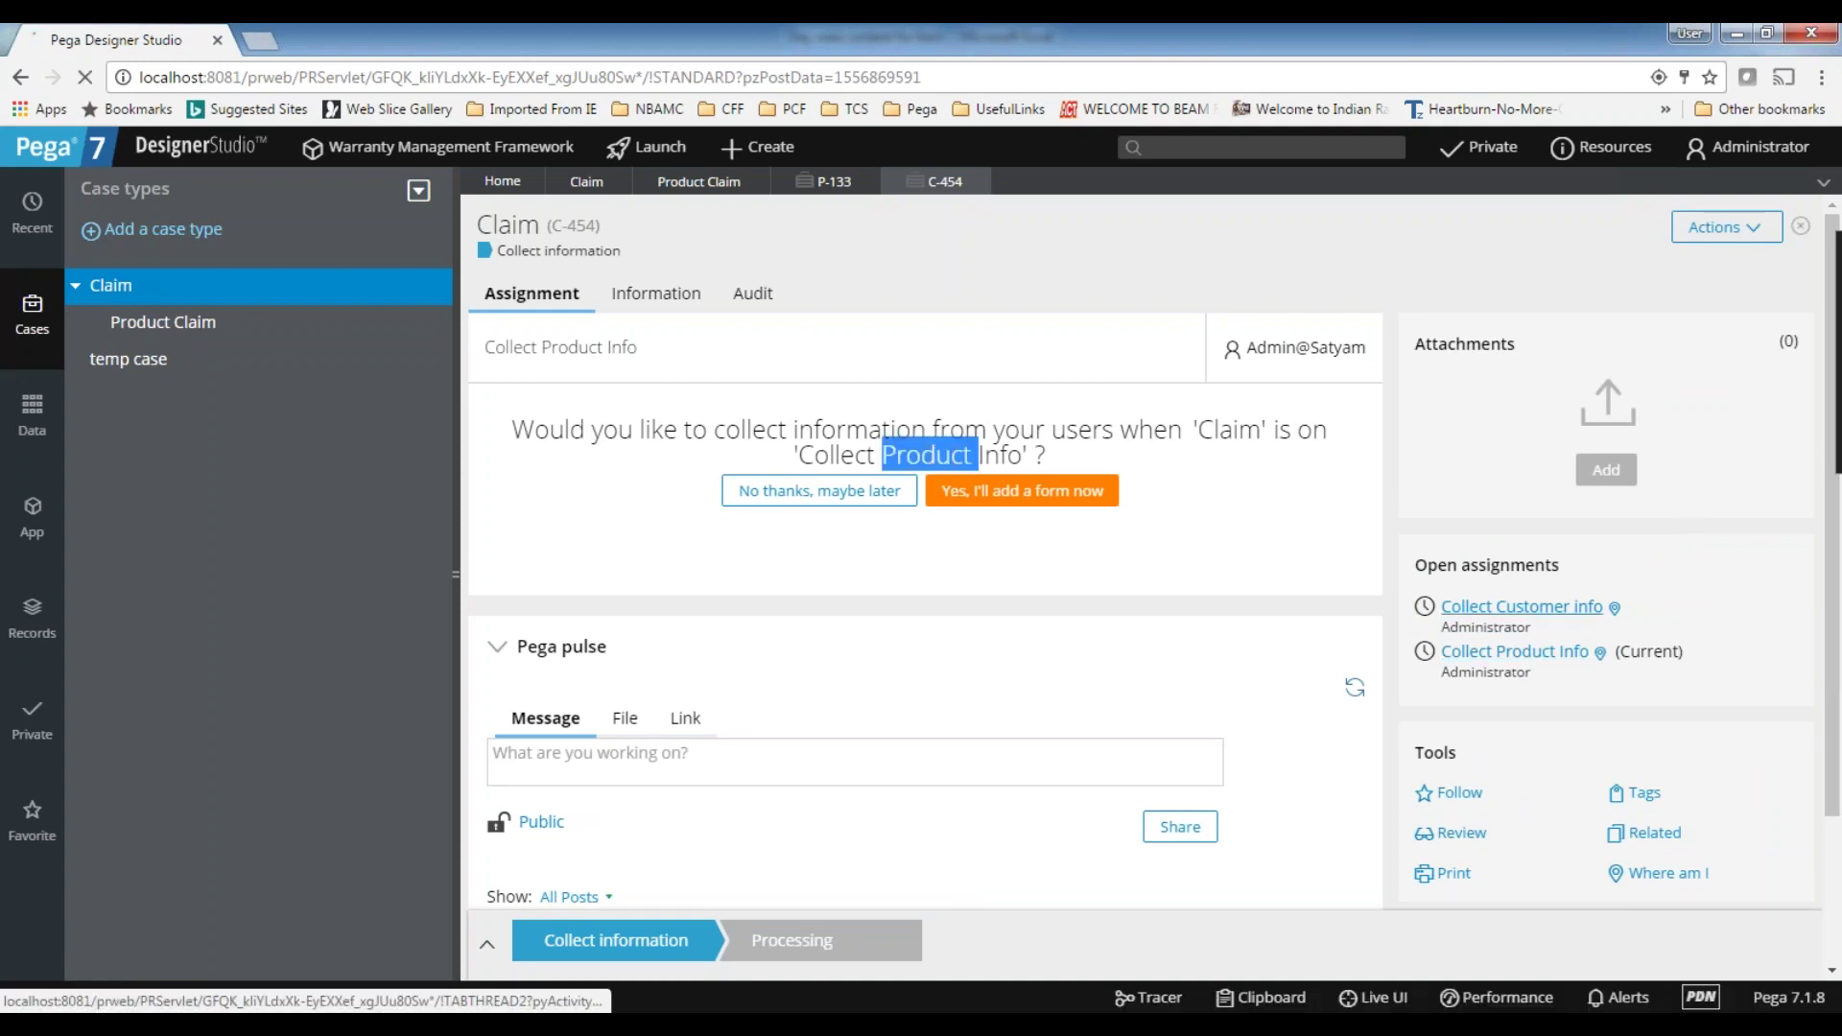
click(1522, 607)
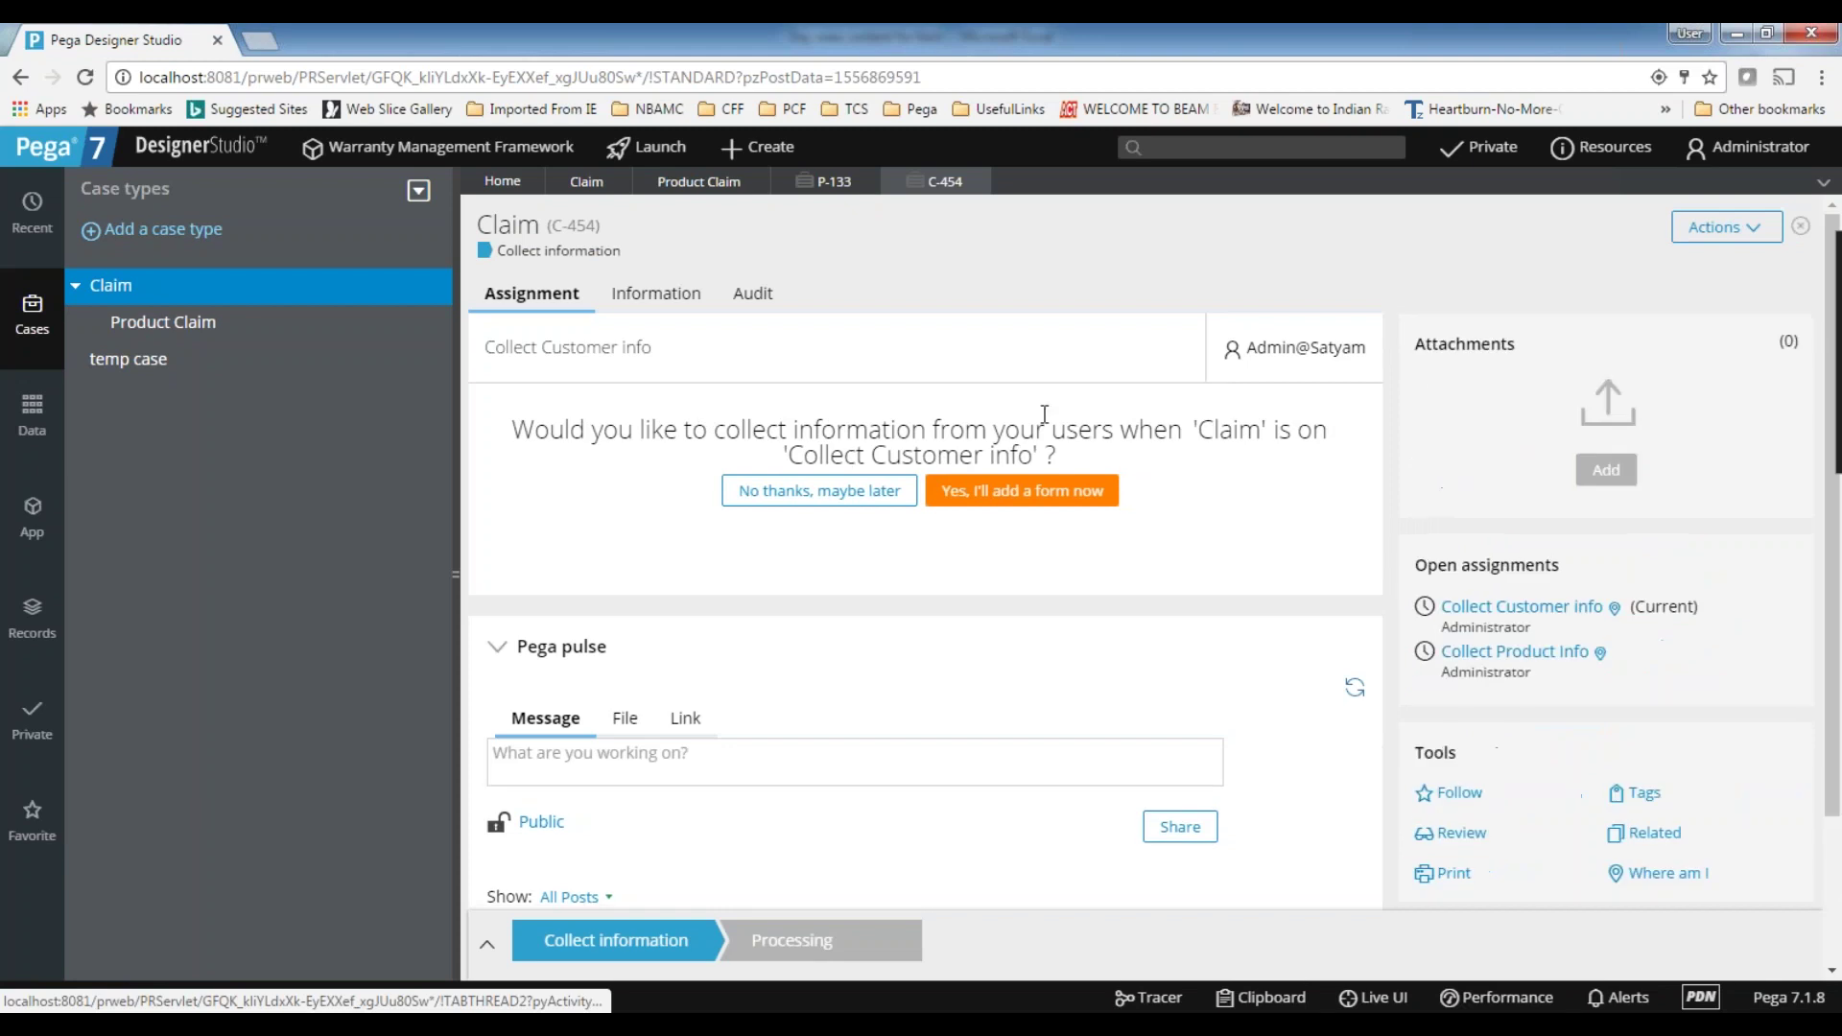
click(1516, 653)
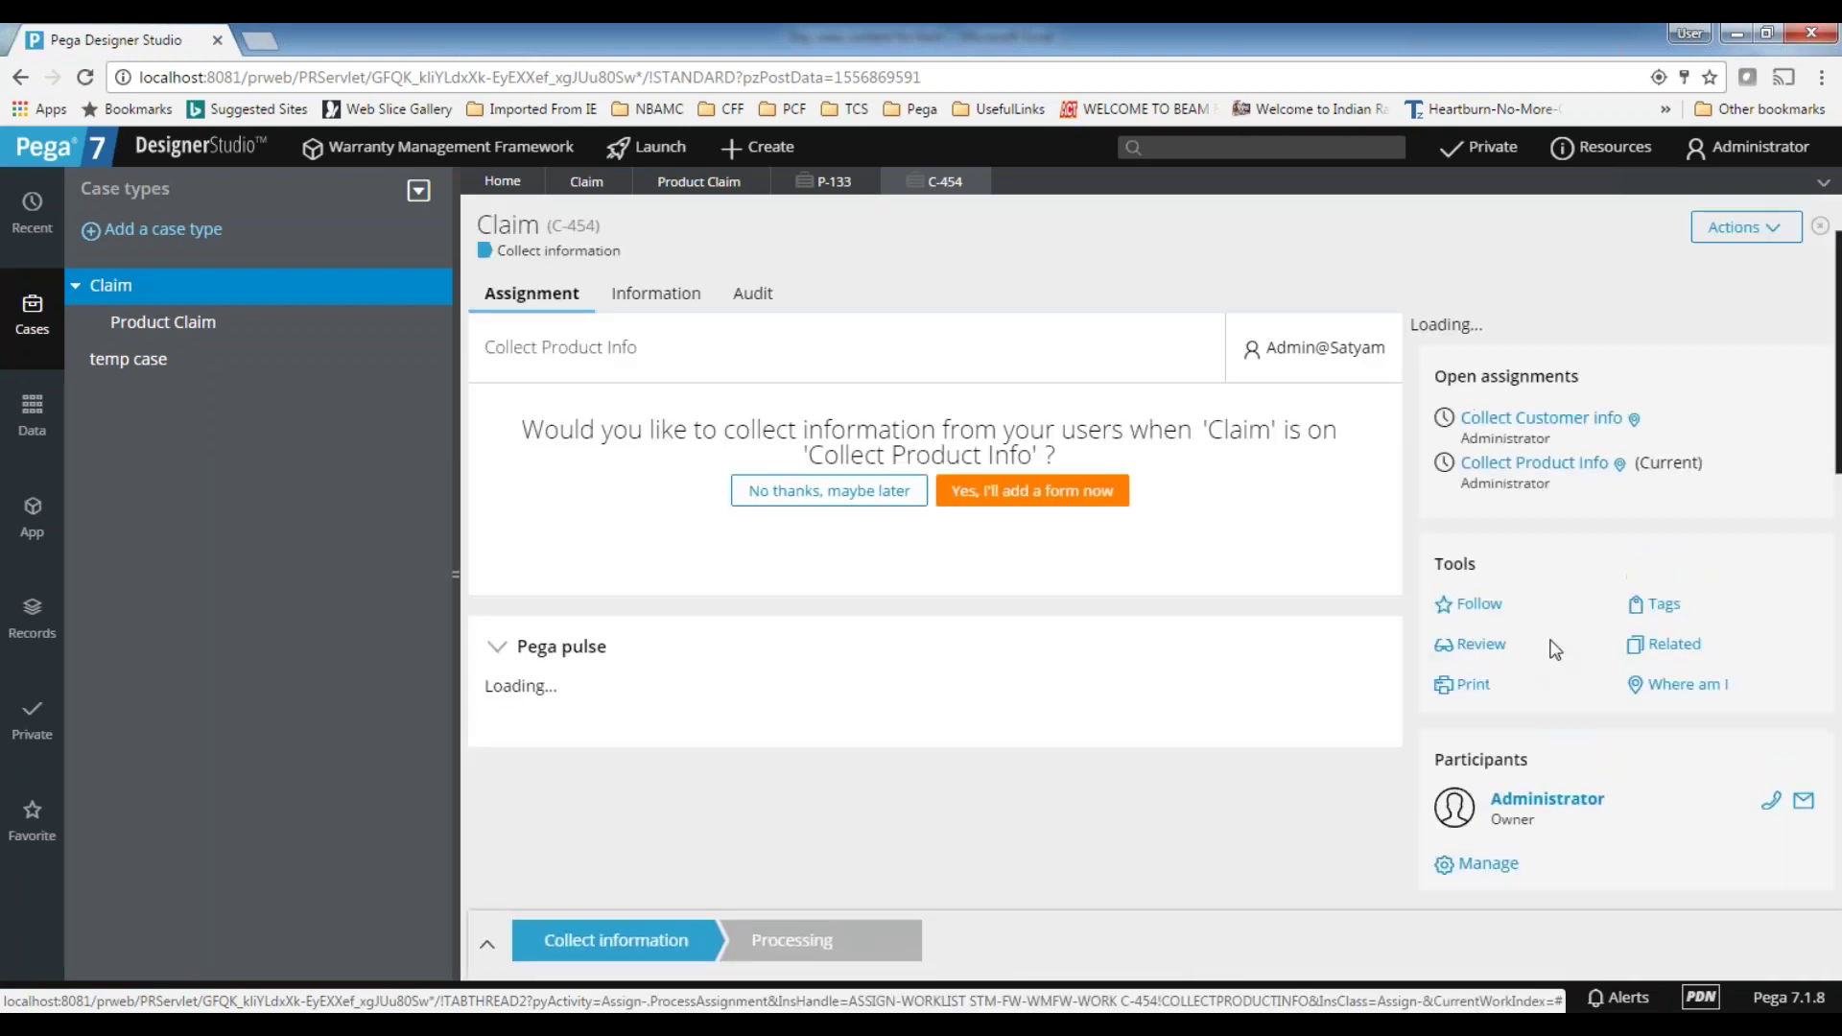
- Advance the claim case through the Collect information stage without adding forms, and expand the steps in its stage progress
click(818, 498)
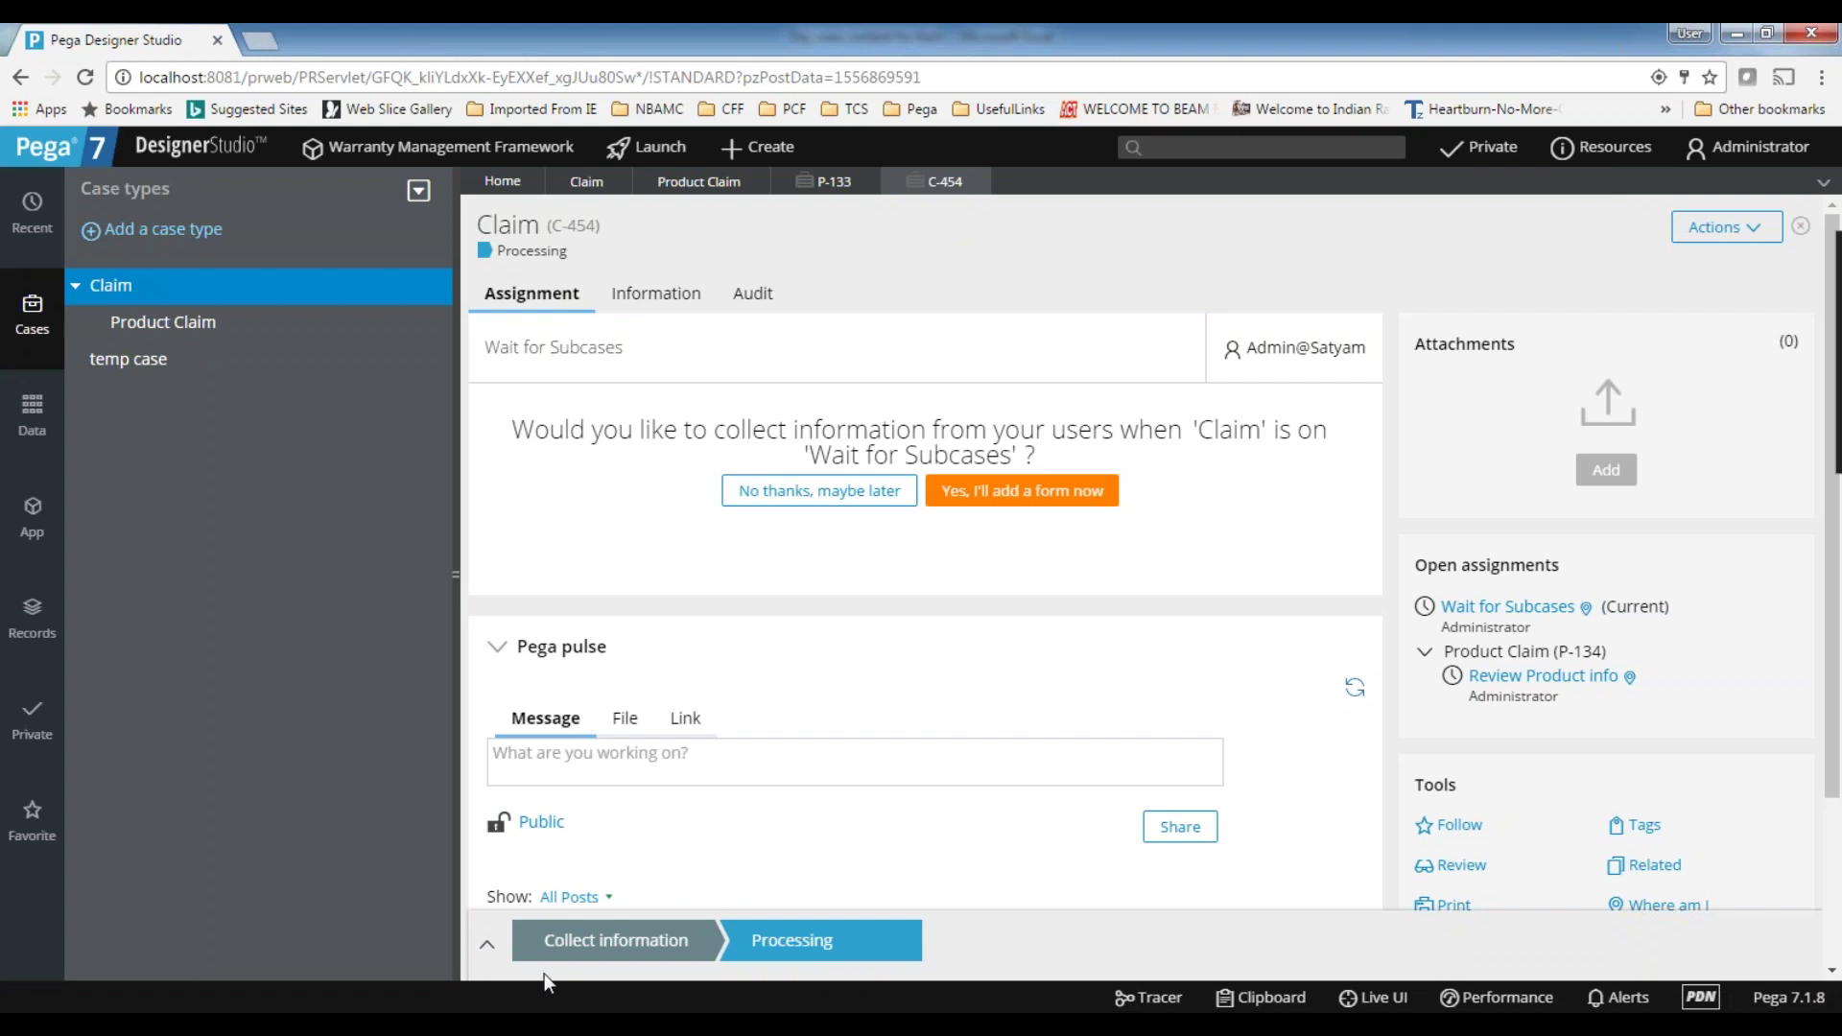
click(488, 949)
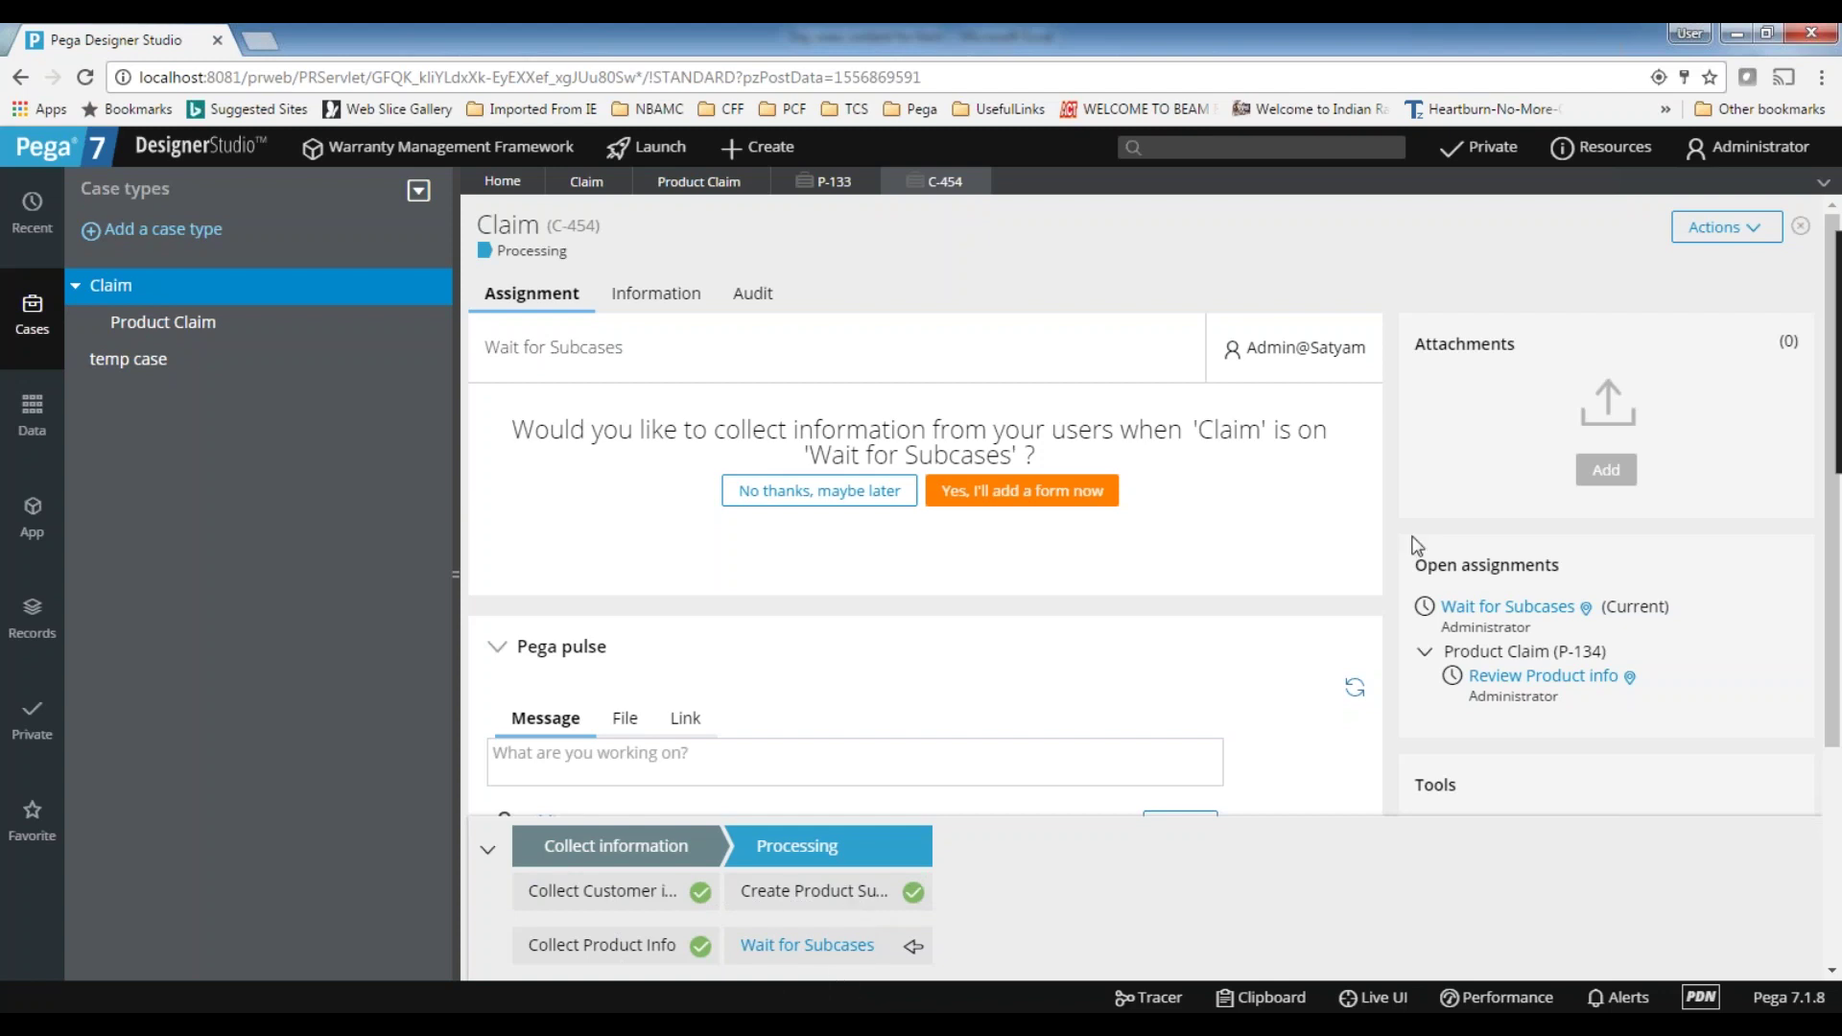
- In the Claim case type, set Collect Product Info to start after a previous step
click(709, 190)
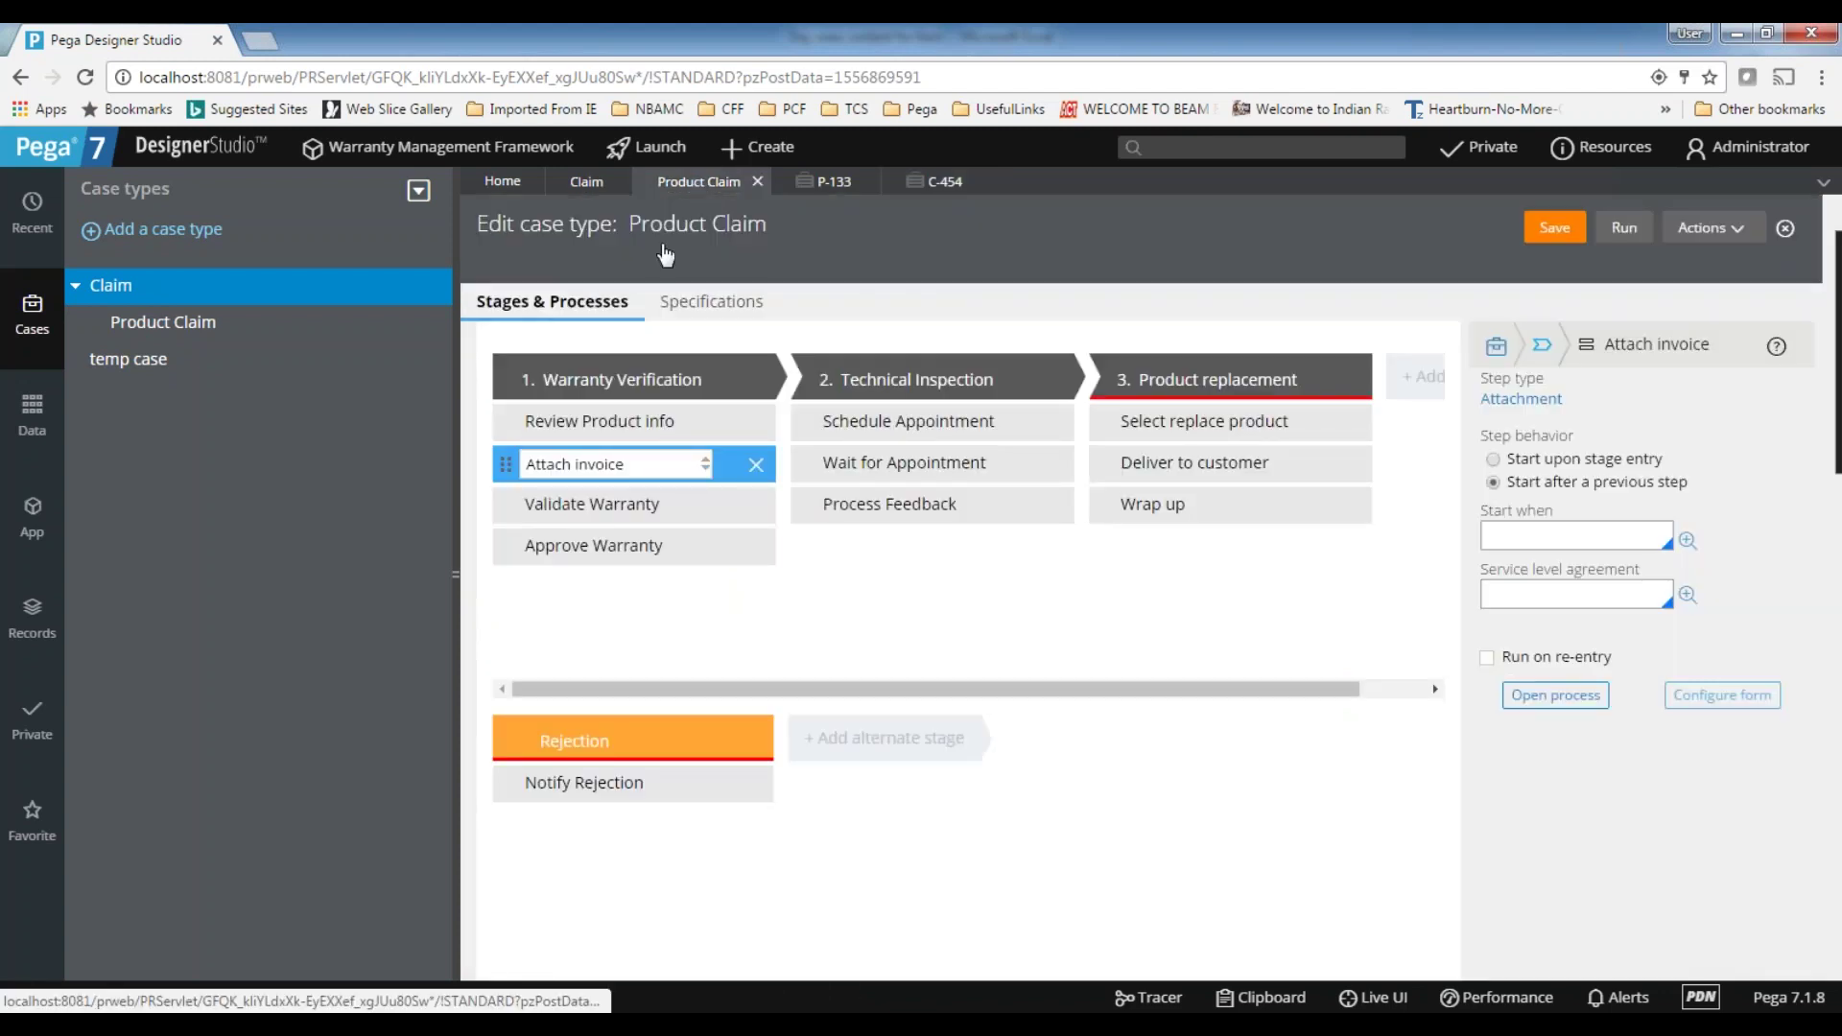
click(577, 189)
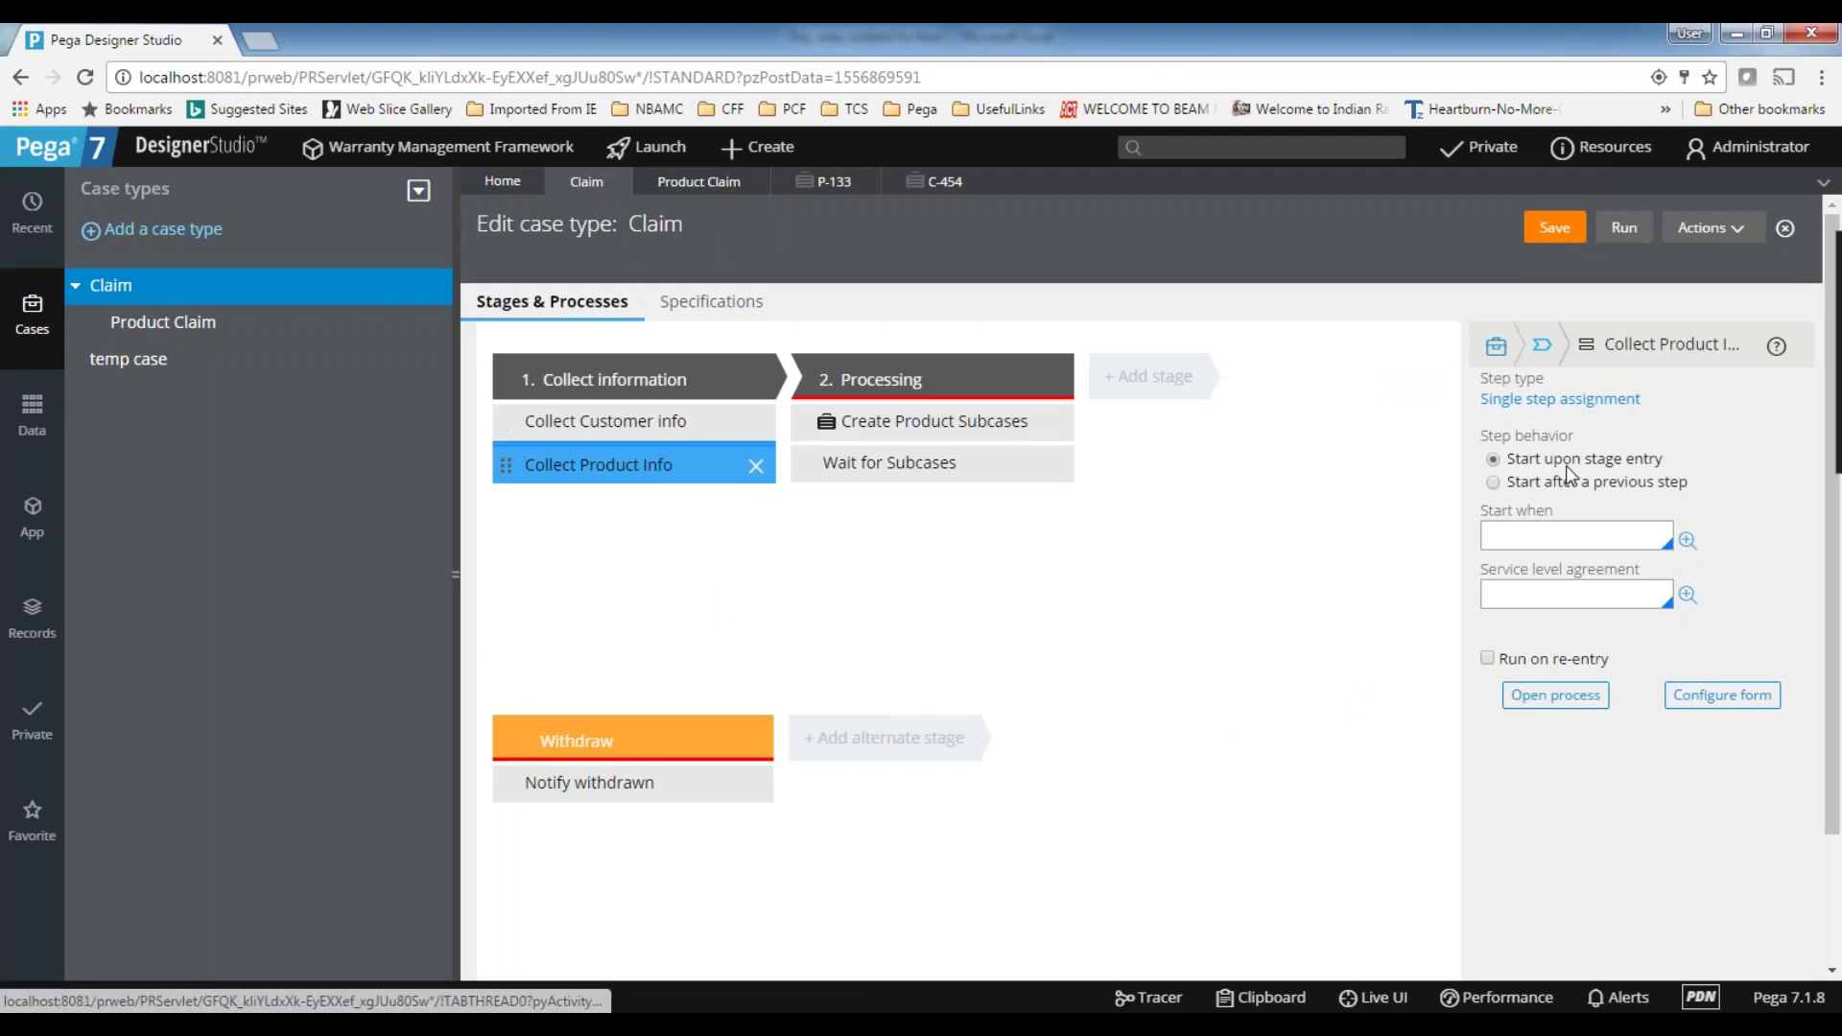
click(575, 470)
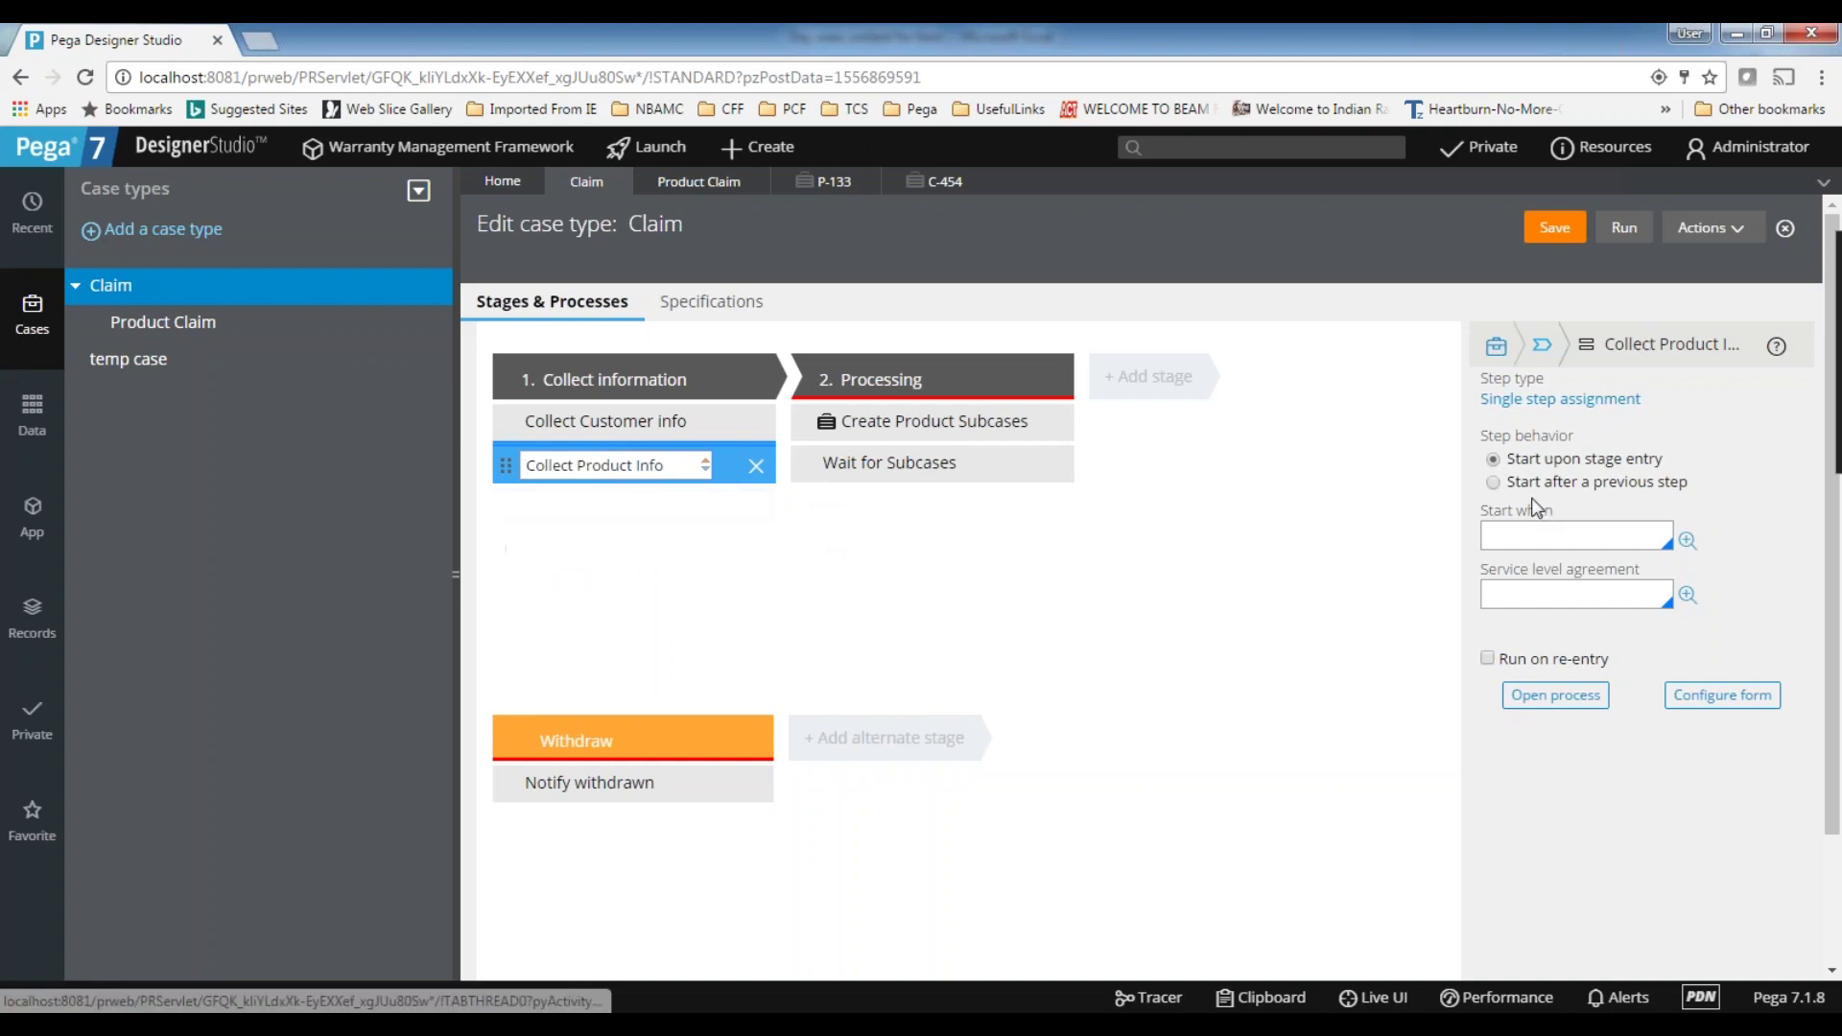
click(1494, 481)
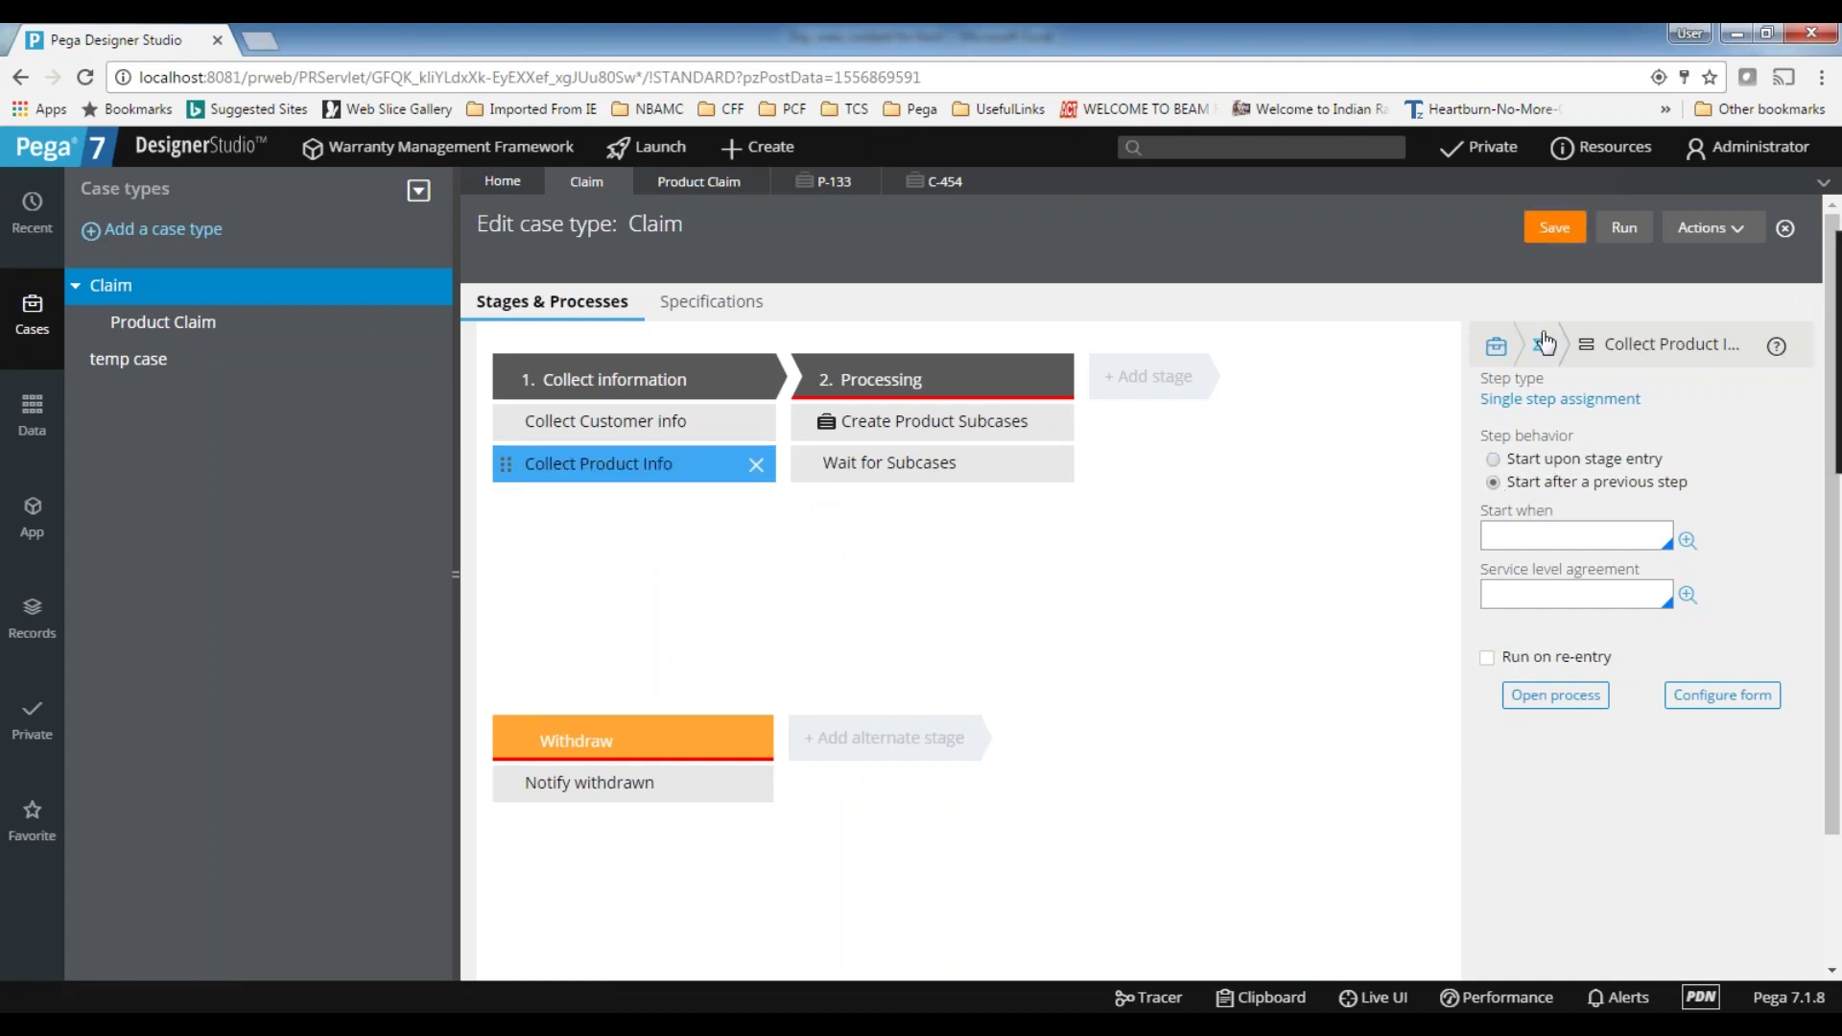
- Run the Claim case type, check the new case's open assignment, and close both claim test cases
click(1630, 230)
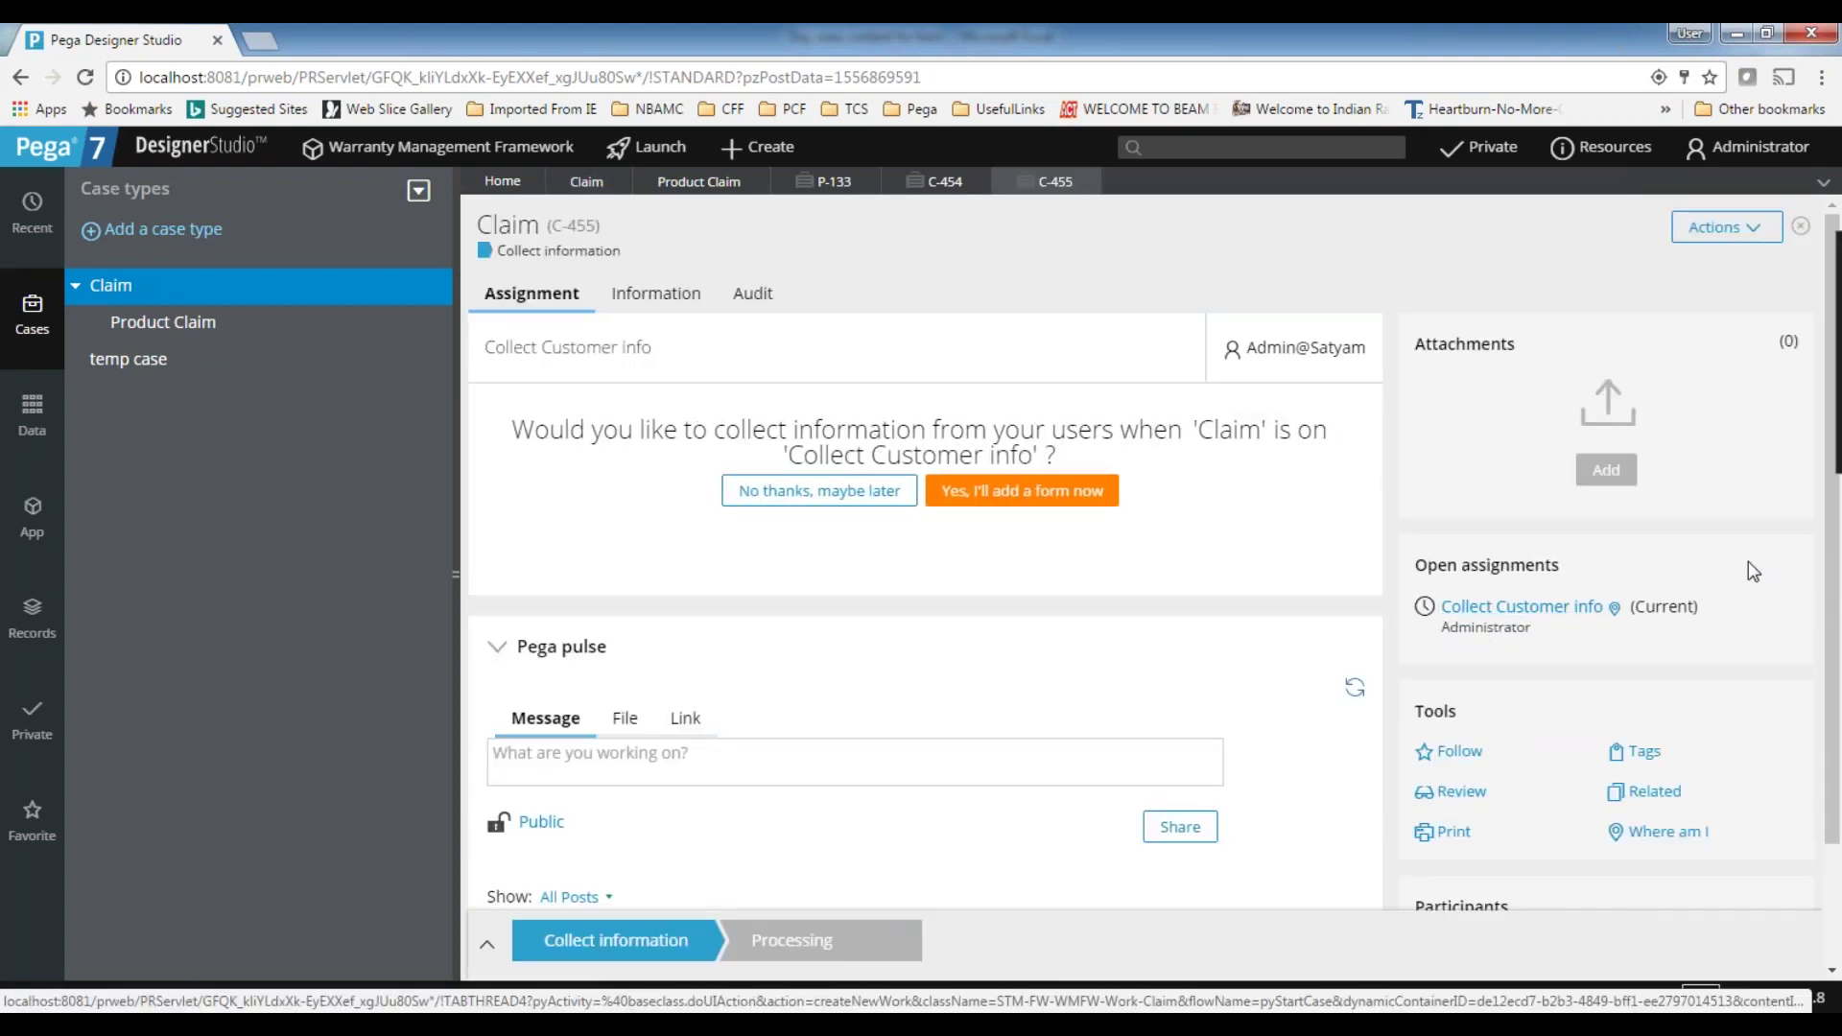
click(1533, 607)
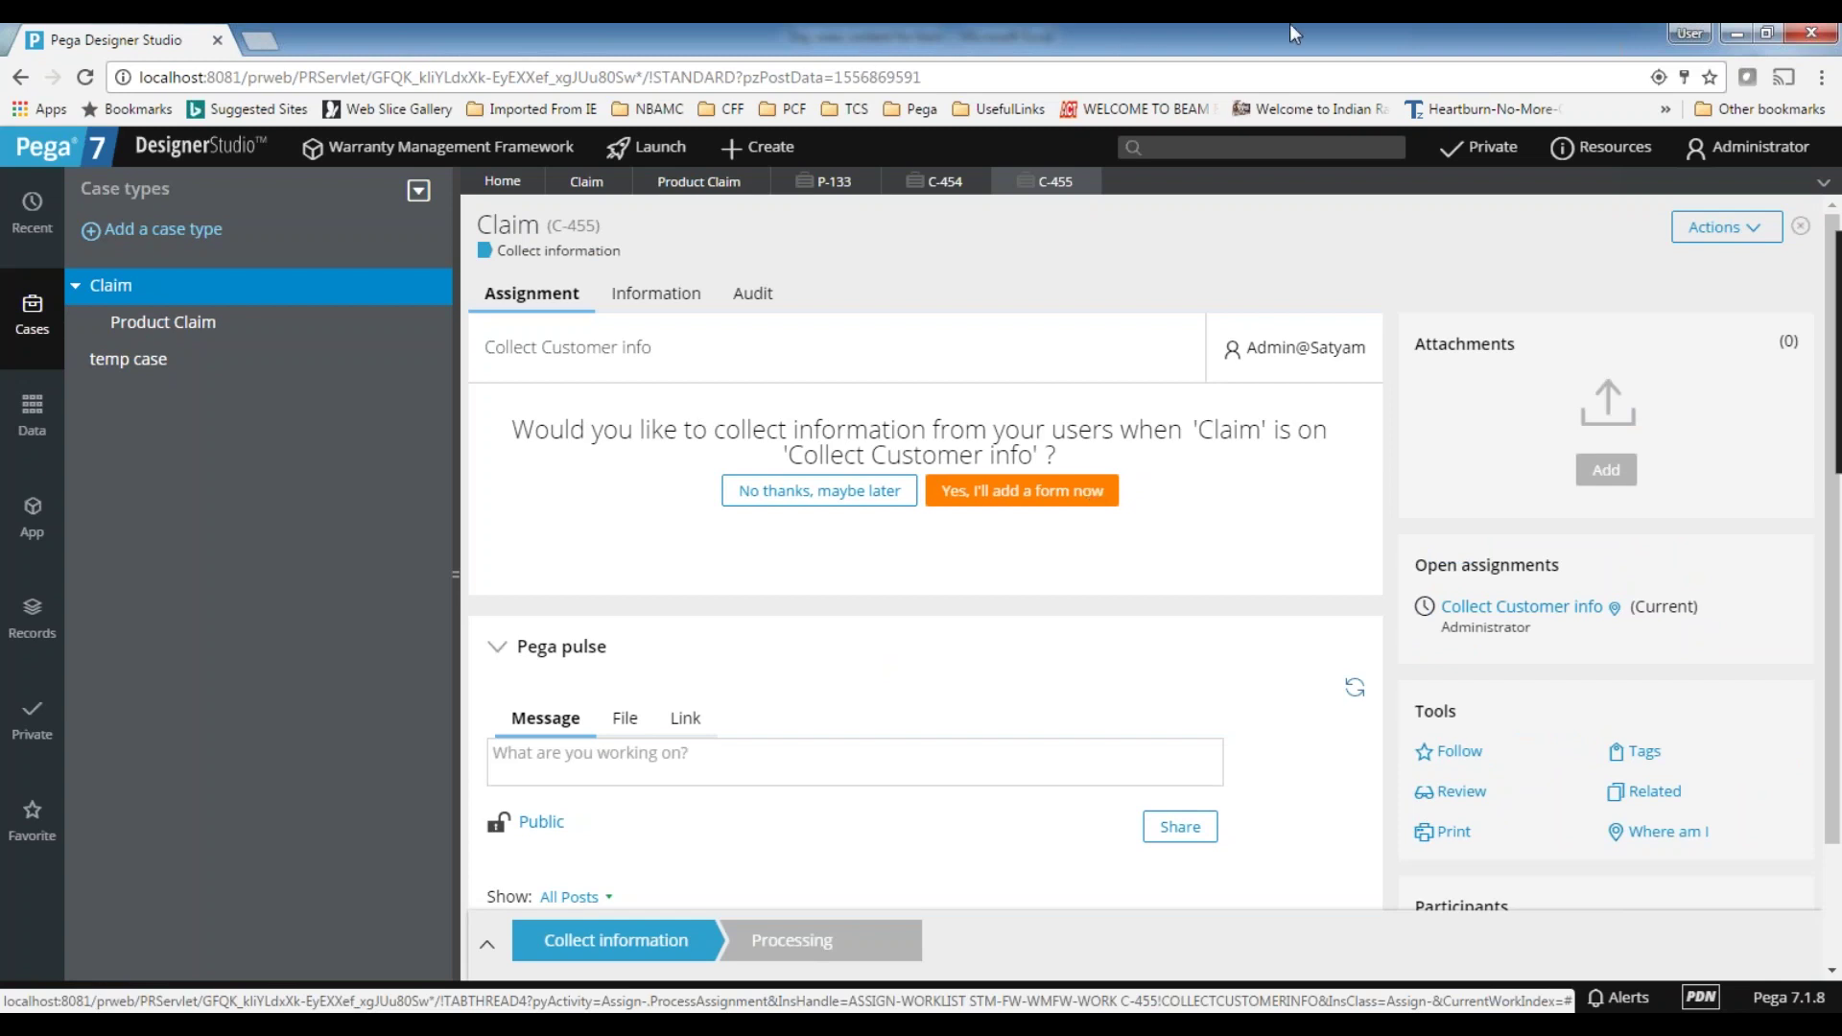
click(1088, 182)
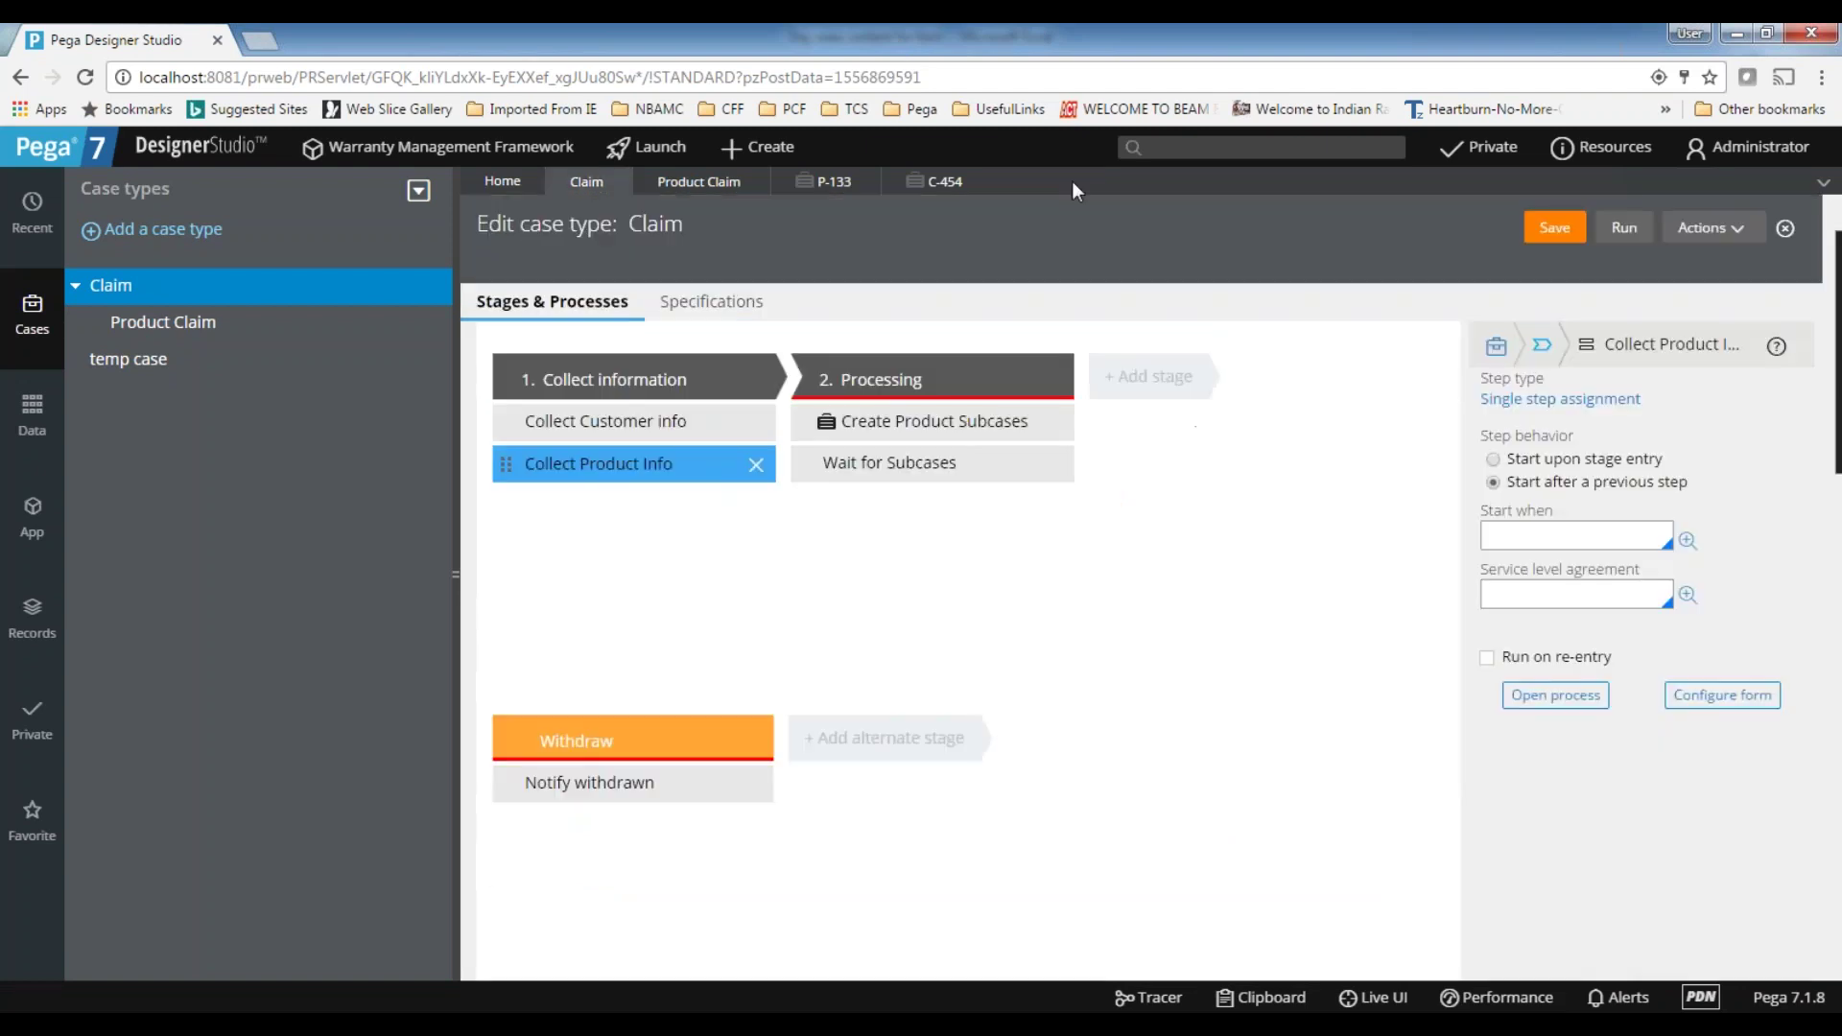
click(967, 182)
click(977, 183)
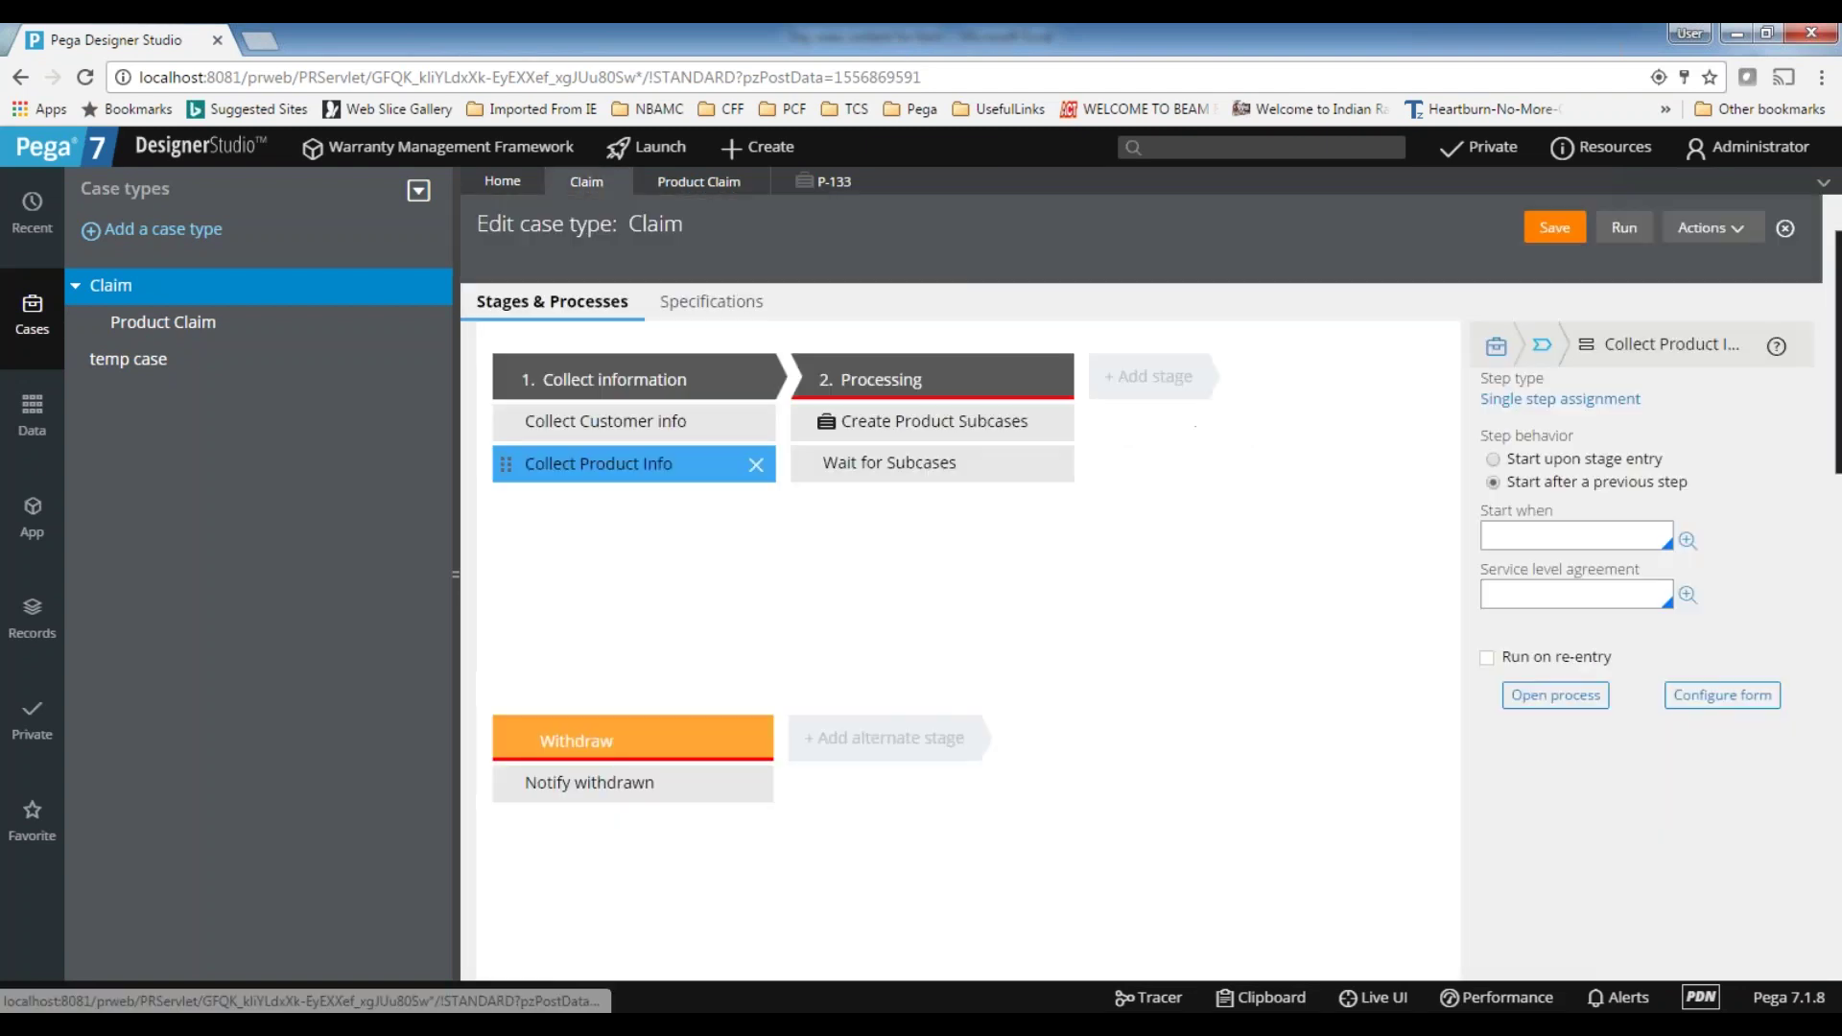
- Examine the Start when and Service level agreement settings of the Collect Product Info step
click(1487, 535)
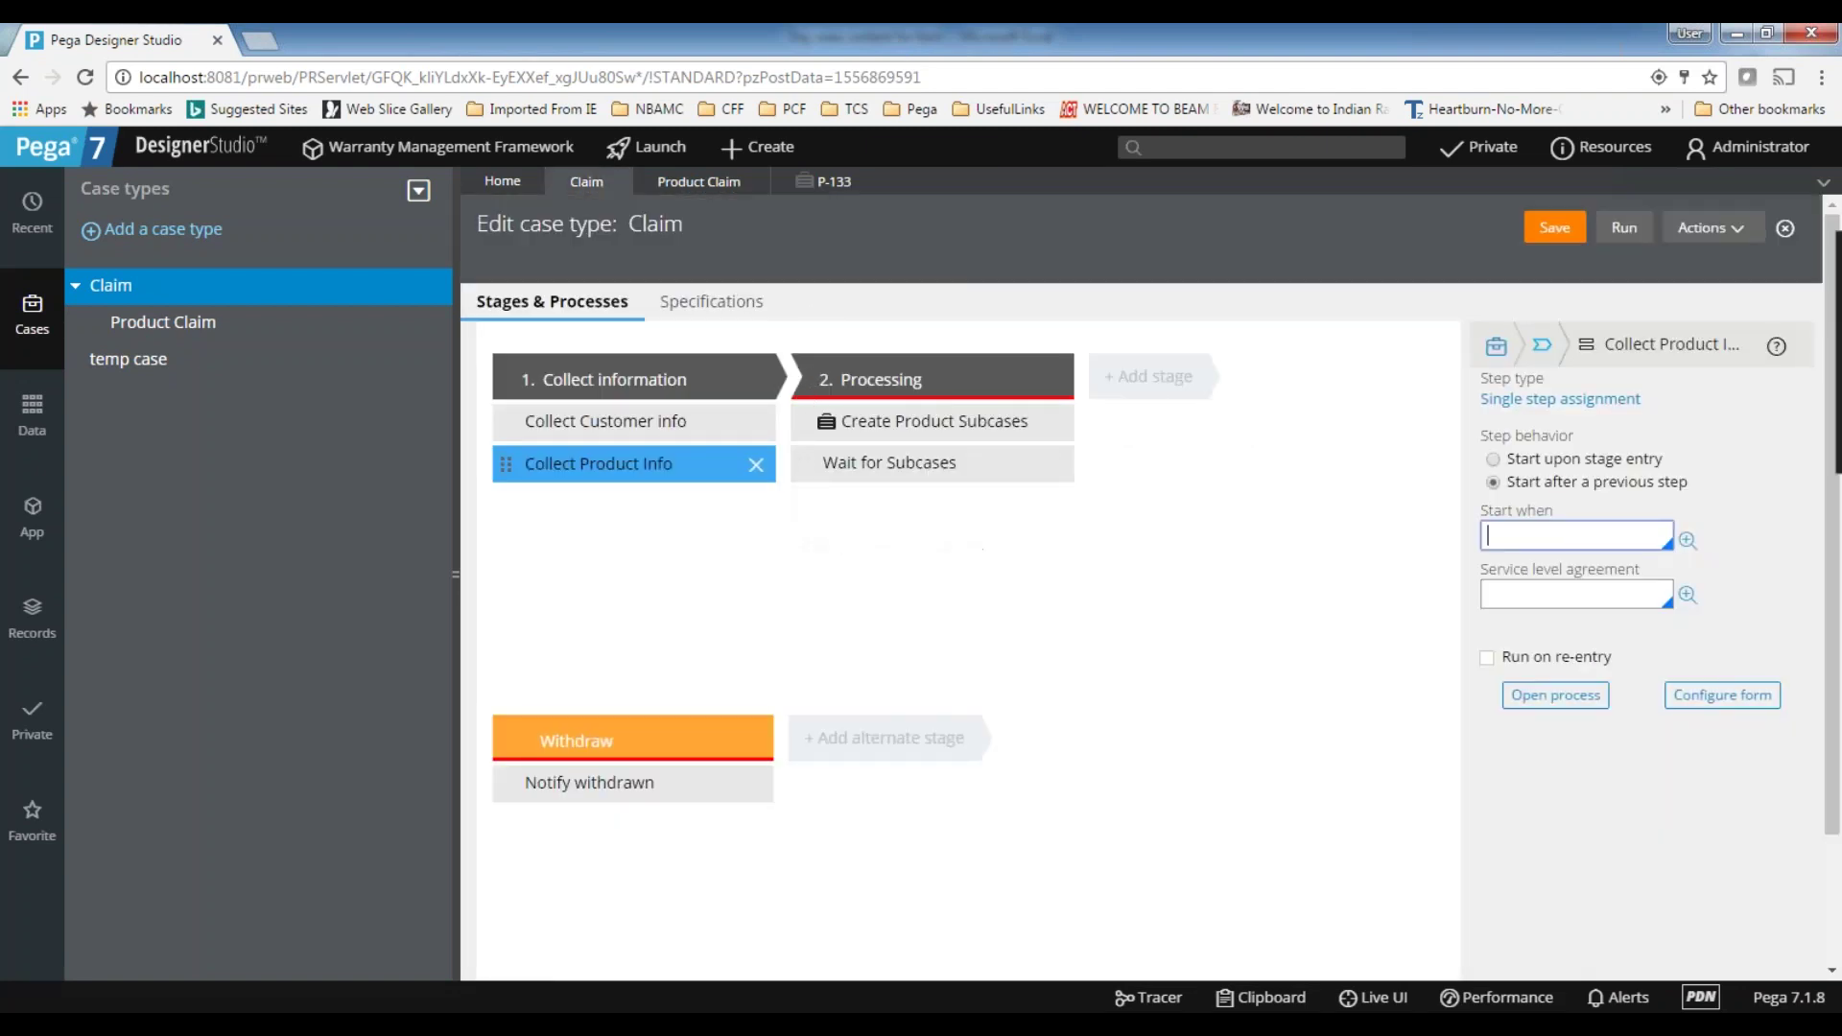
click(1576, 605)
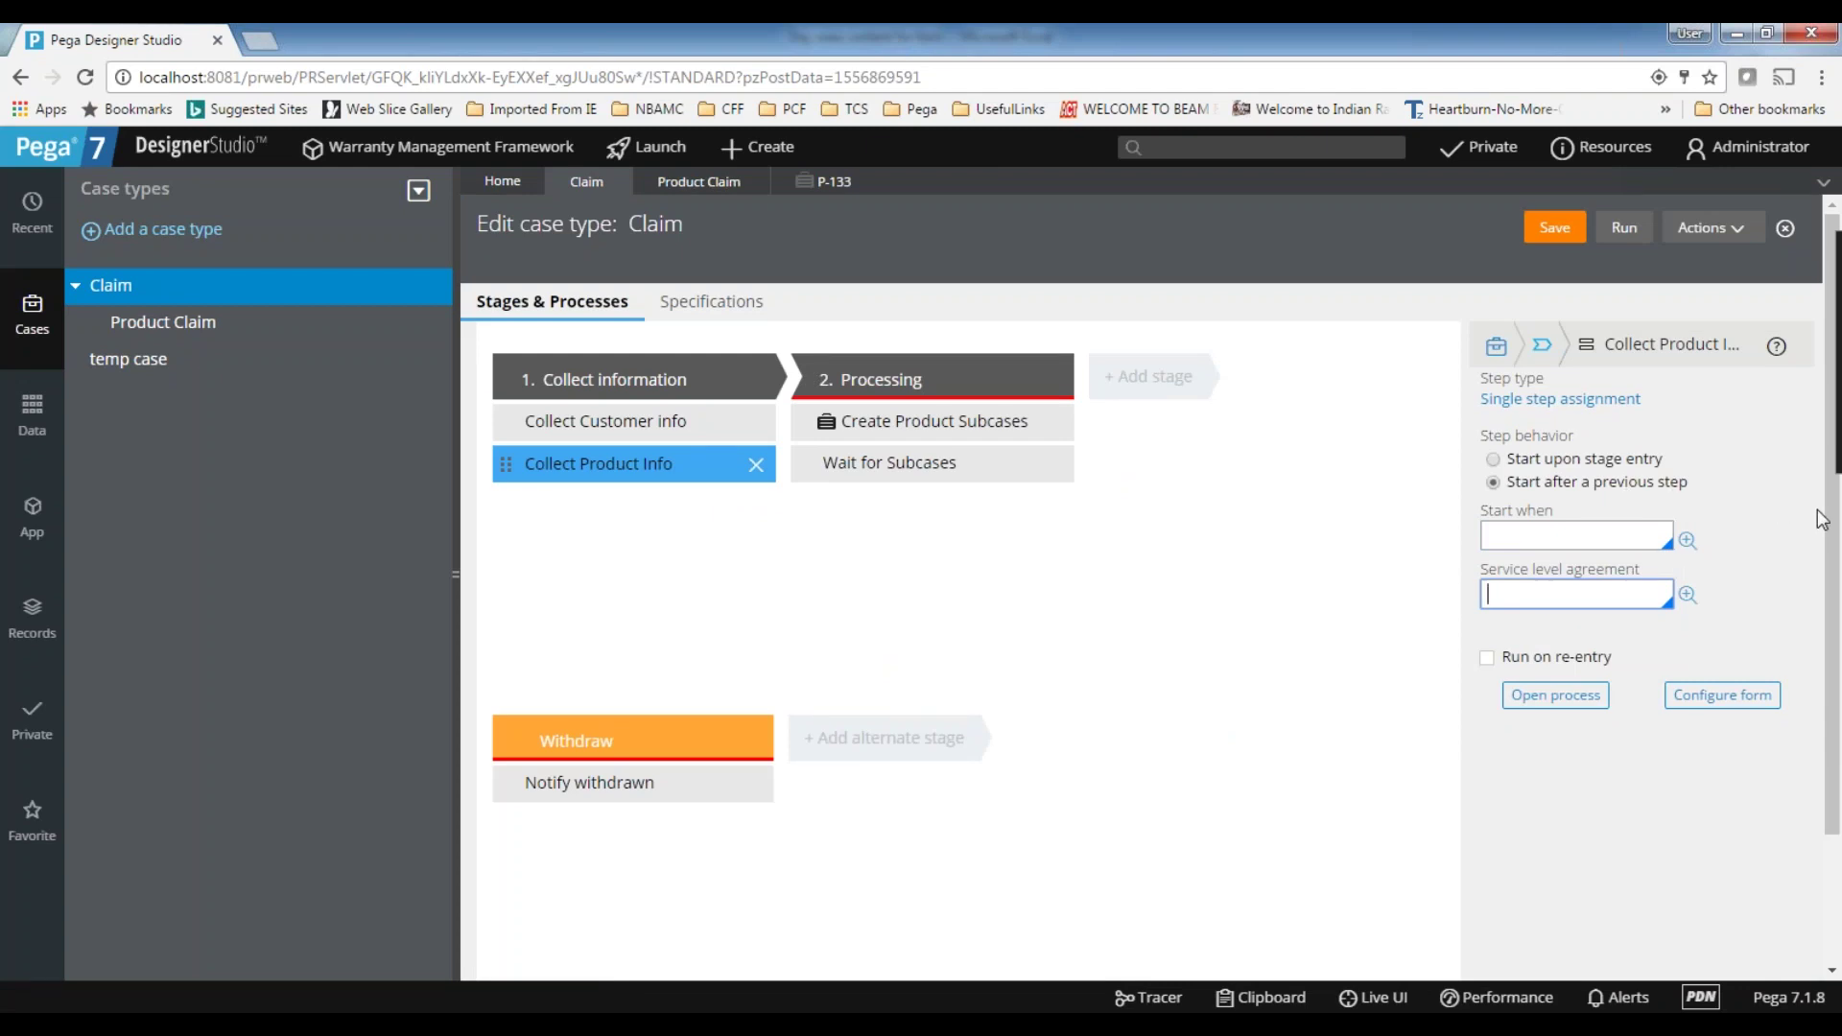
click(1538, 533)
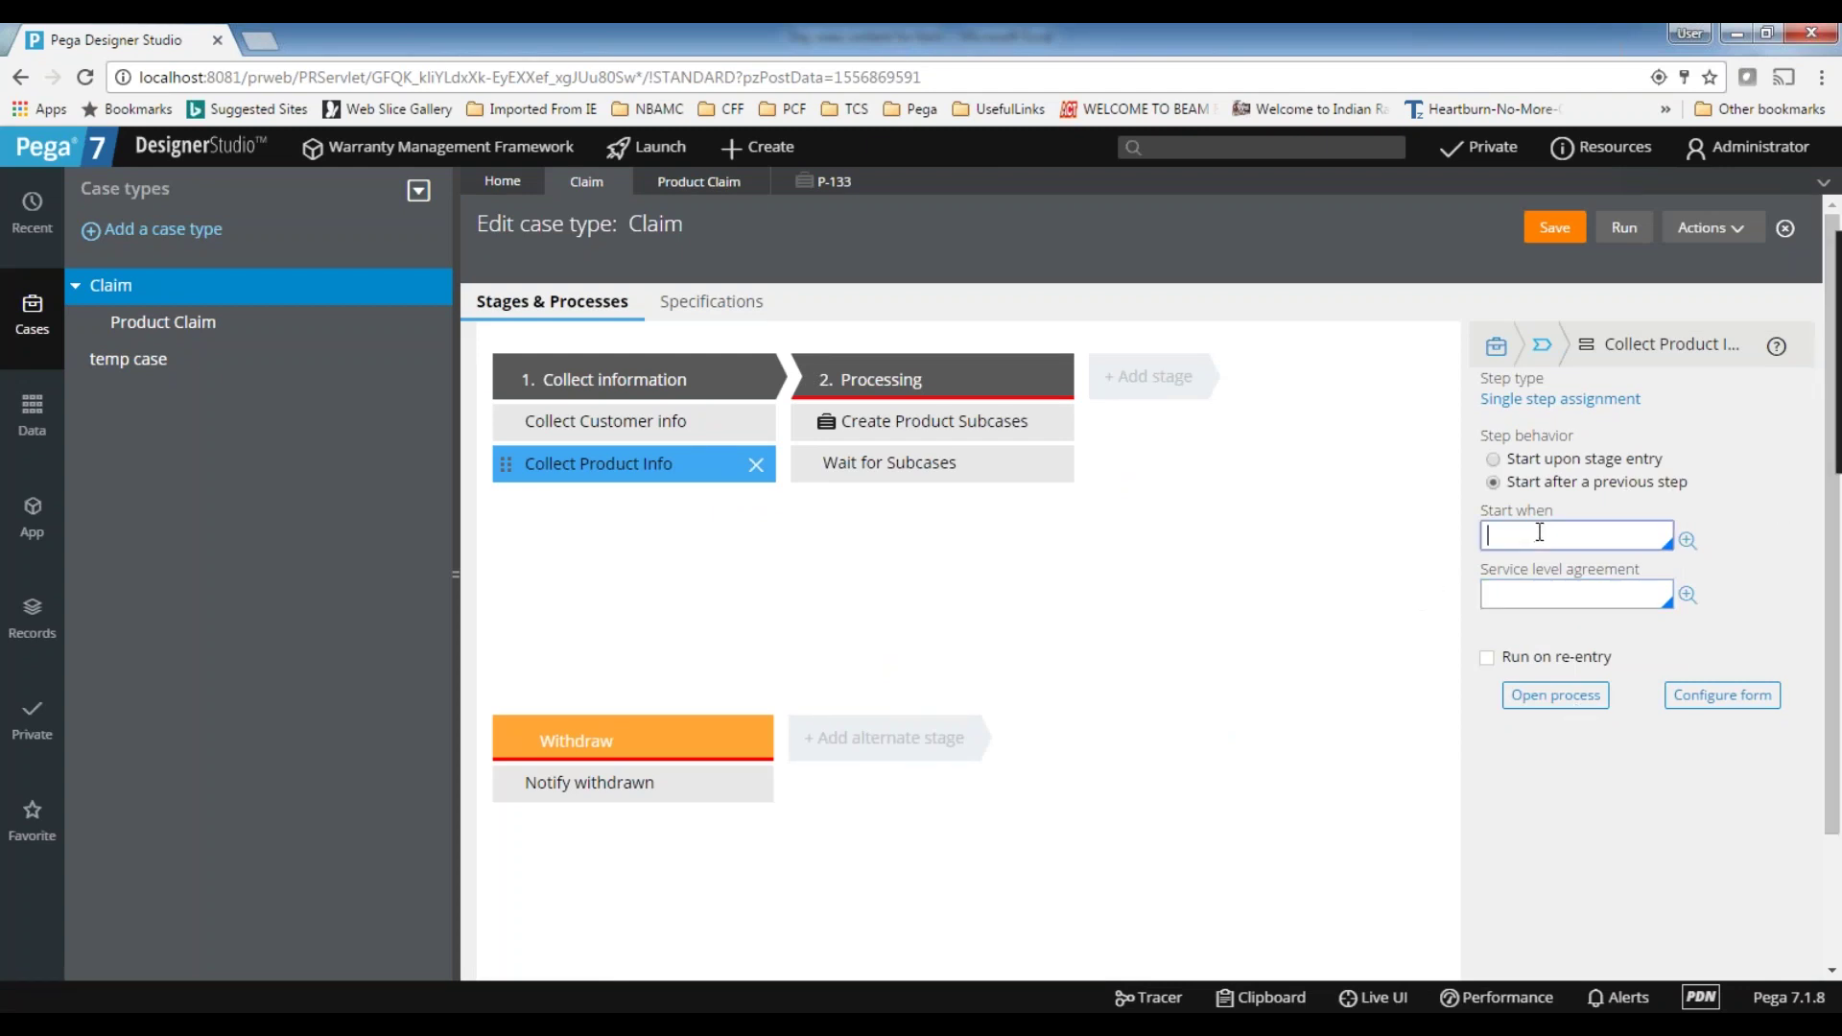
click(656, 467)
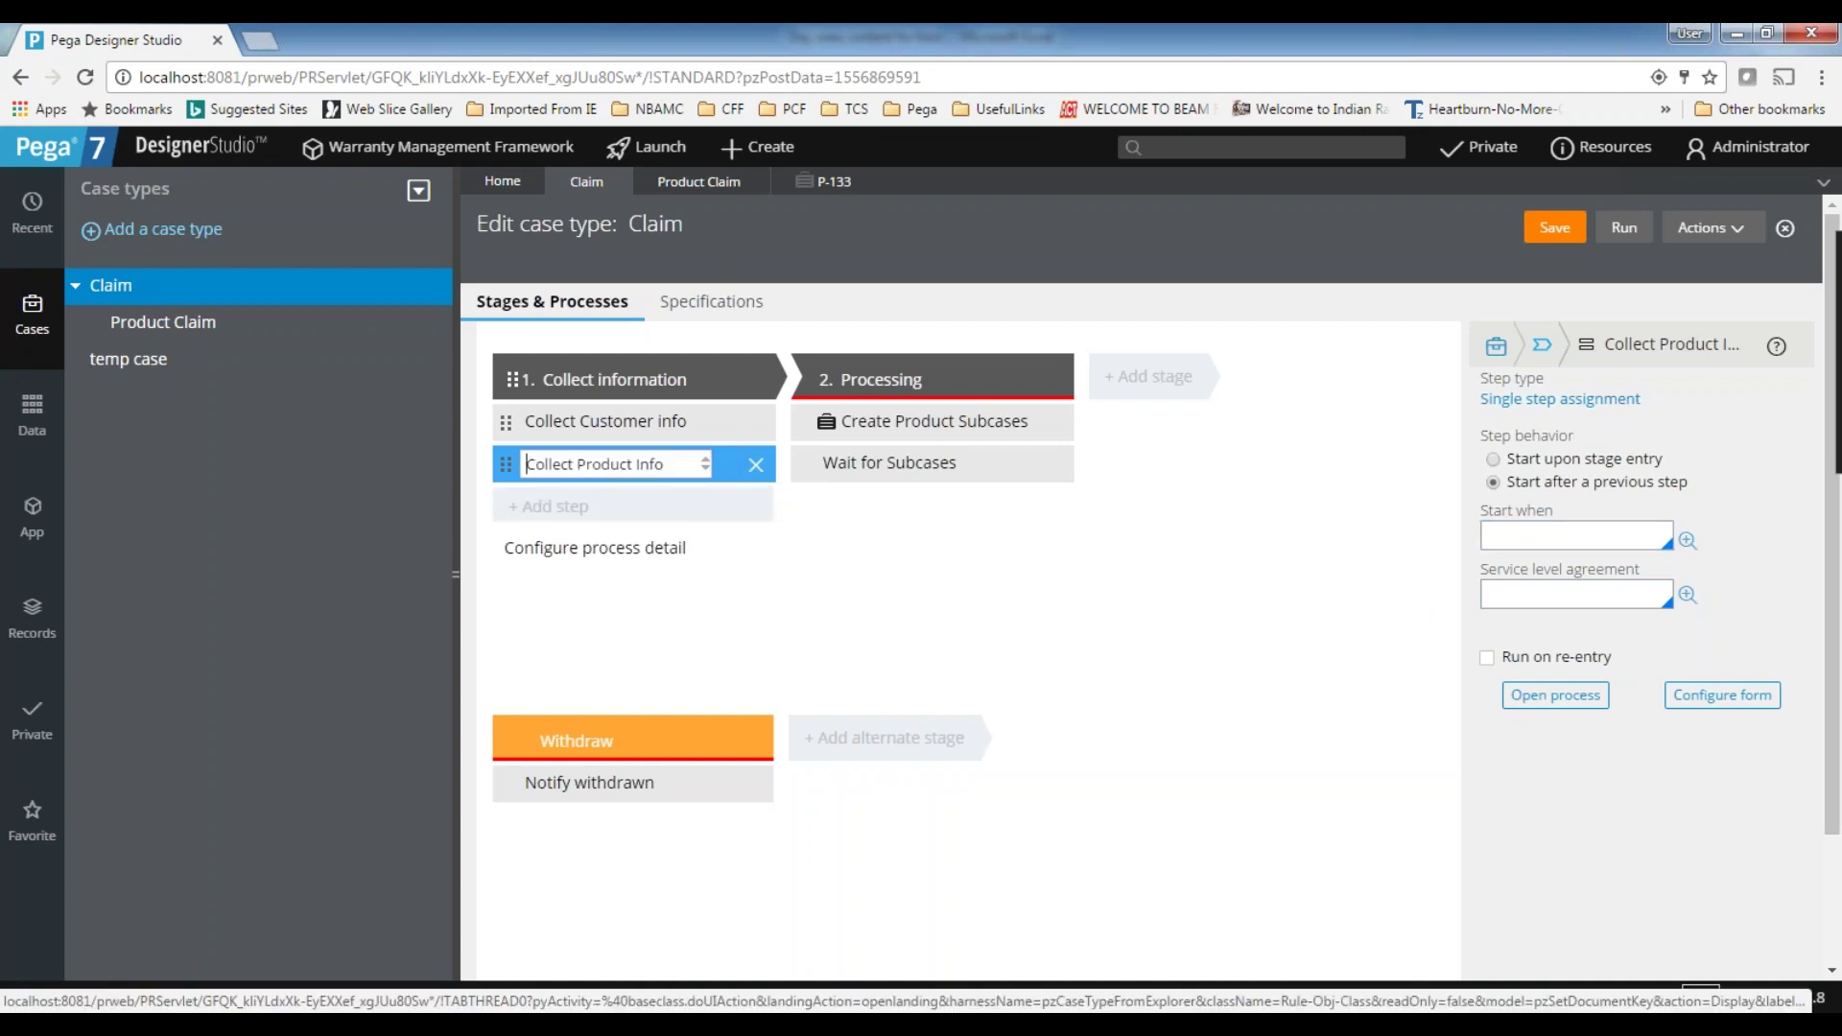
- Open the Product Claim case type and examine the step type, Start when and re-entry settings of the Approve Warranty step
click(146, 331)
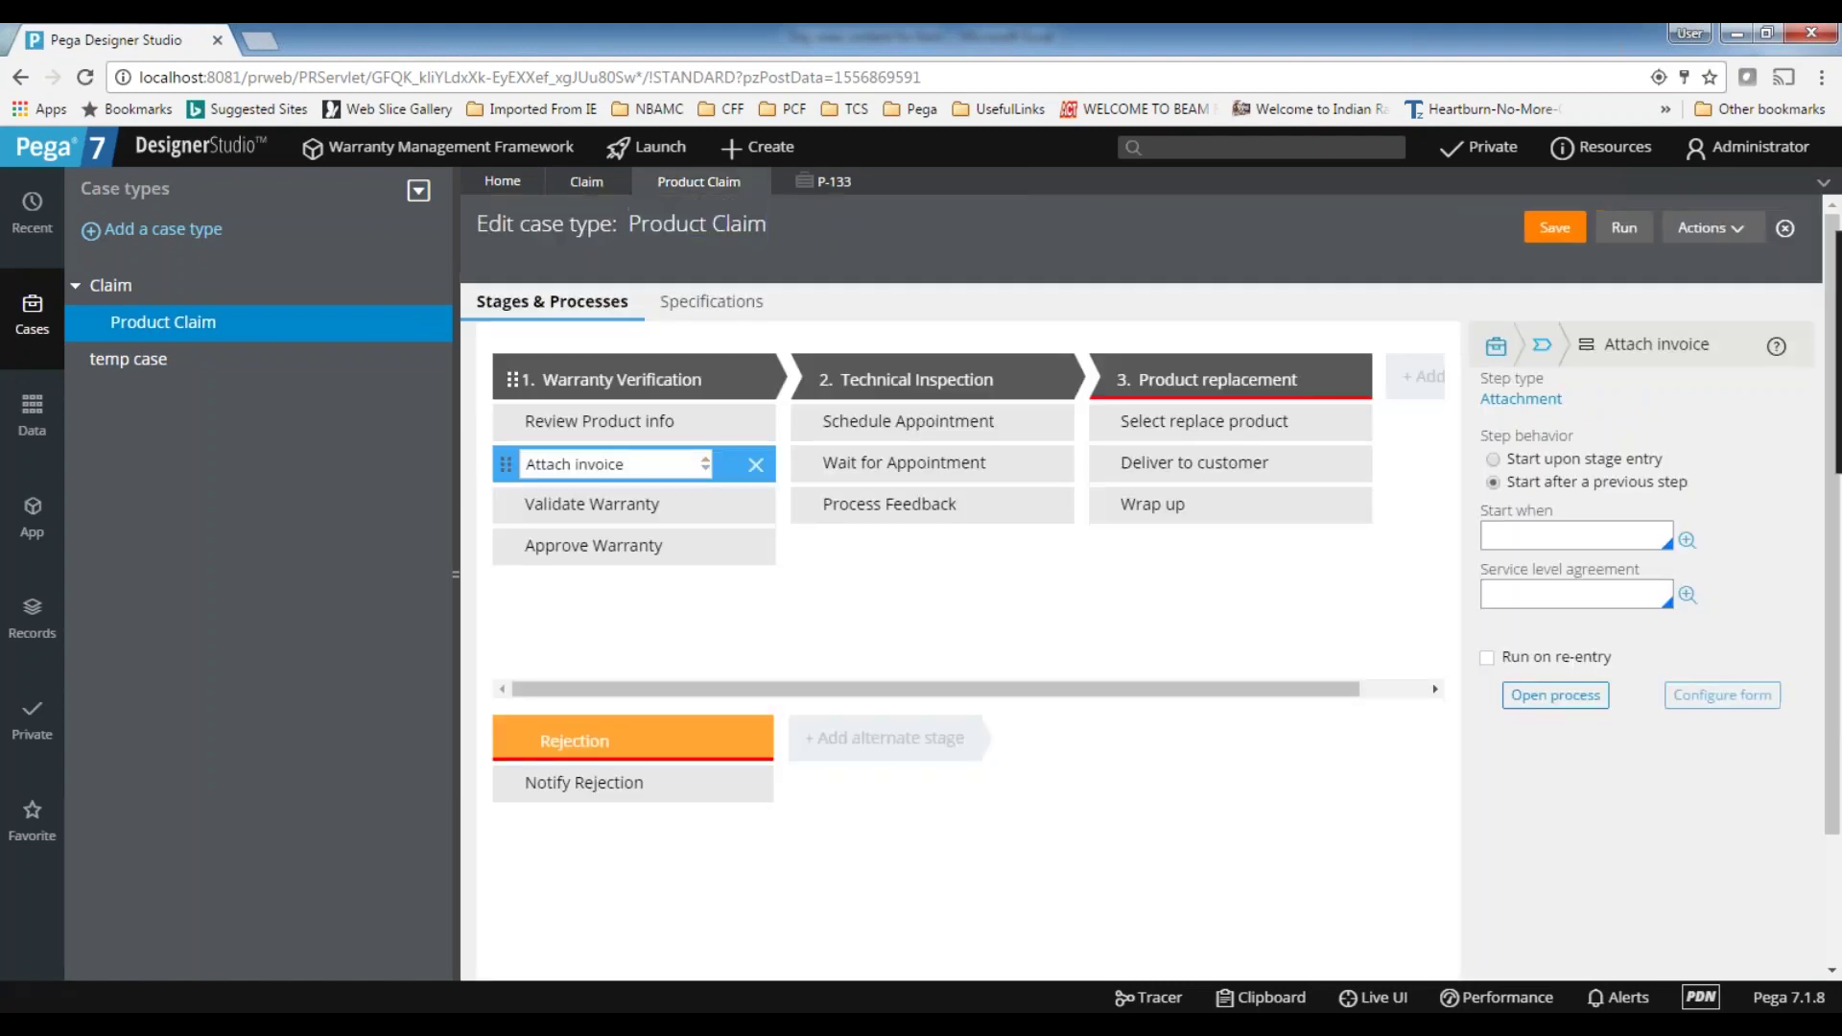
click(576, 554)
drag(660, 547, 499, 559)
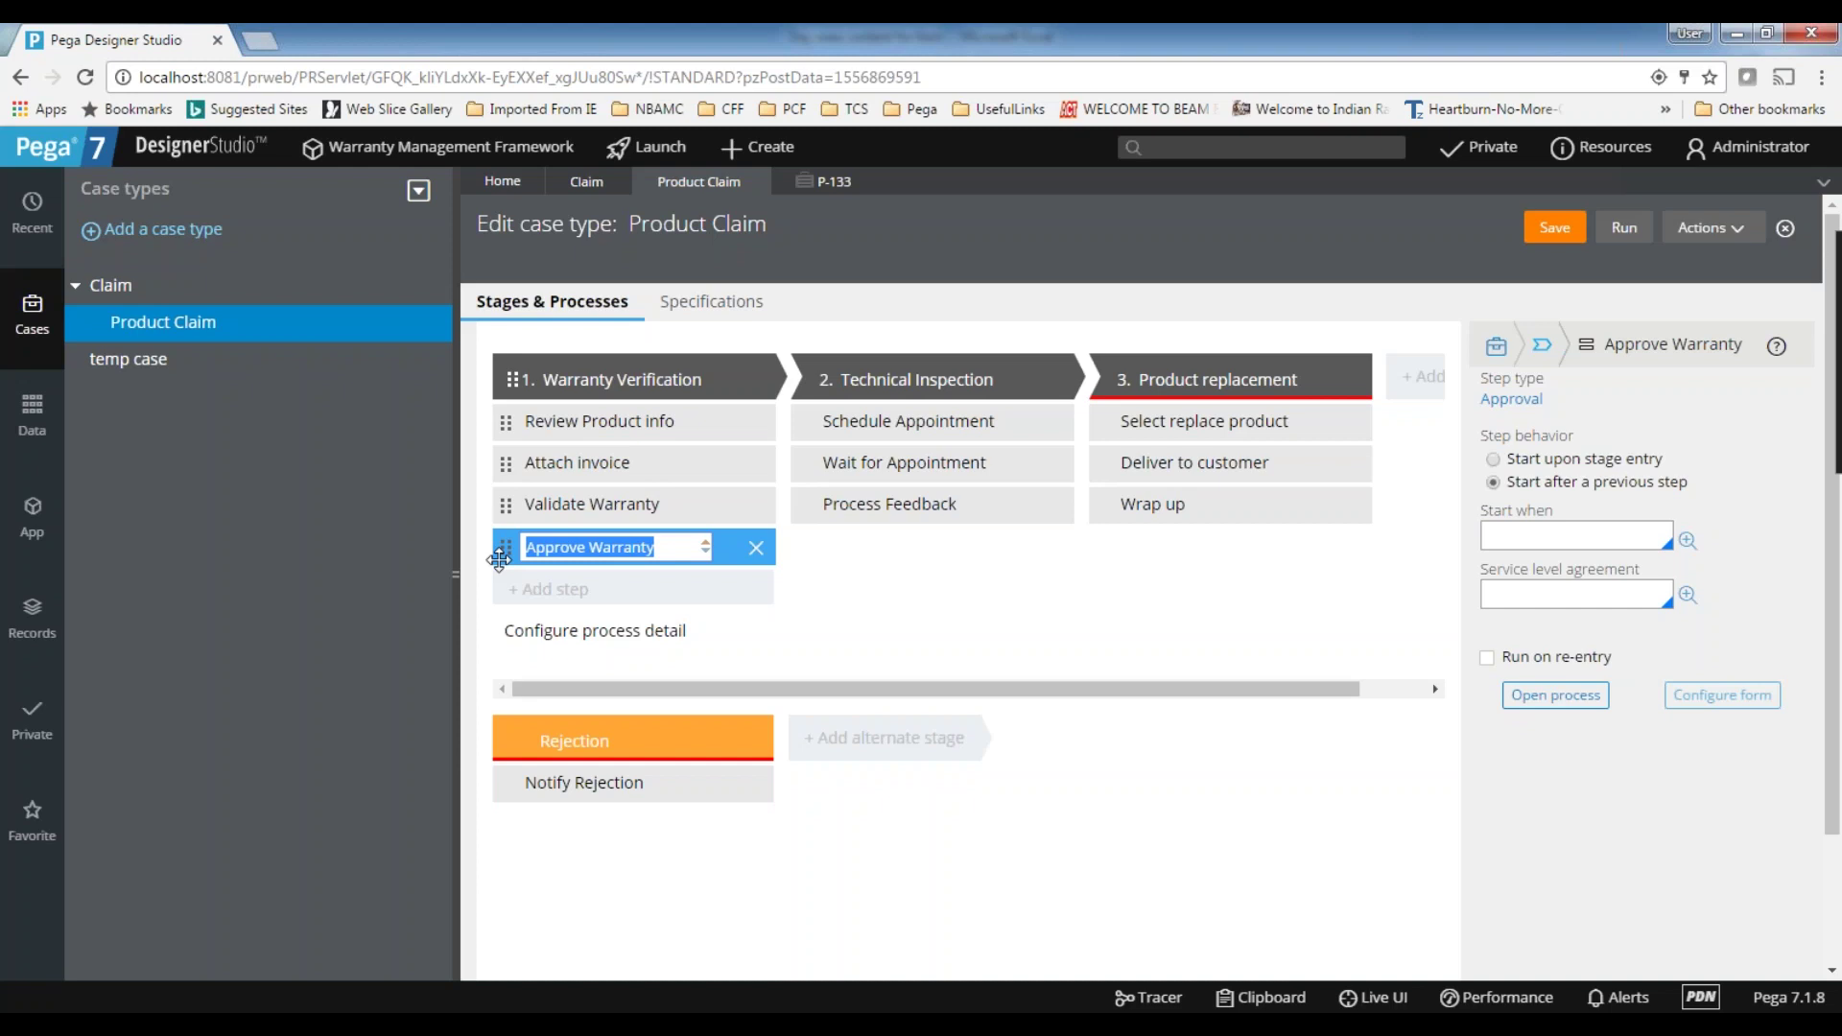
click(1496, 530)
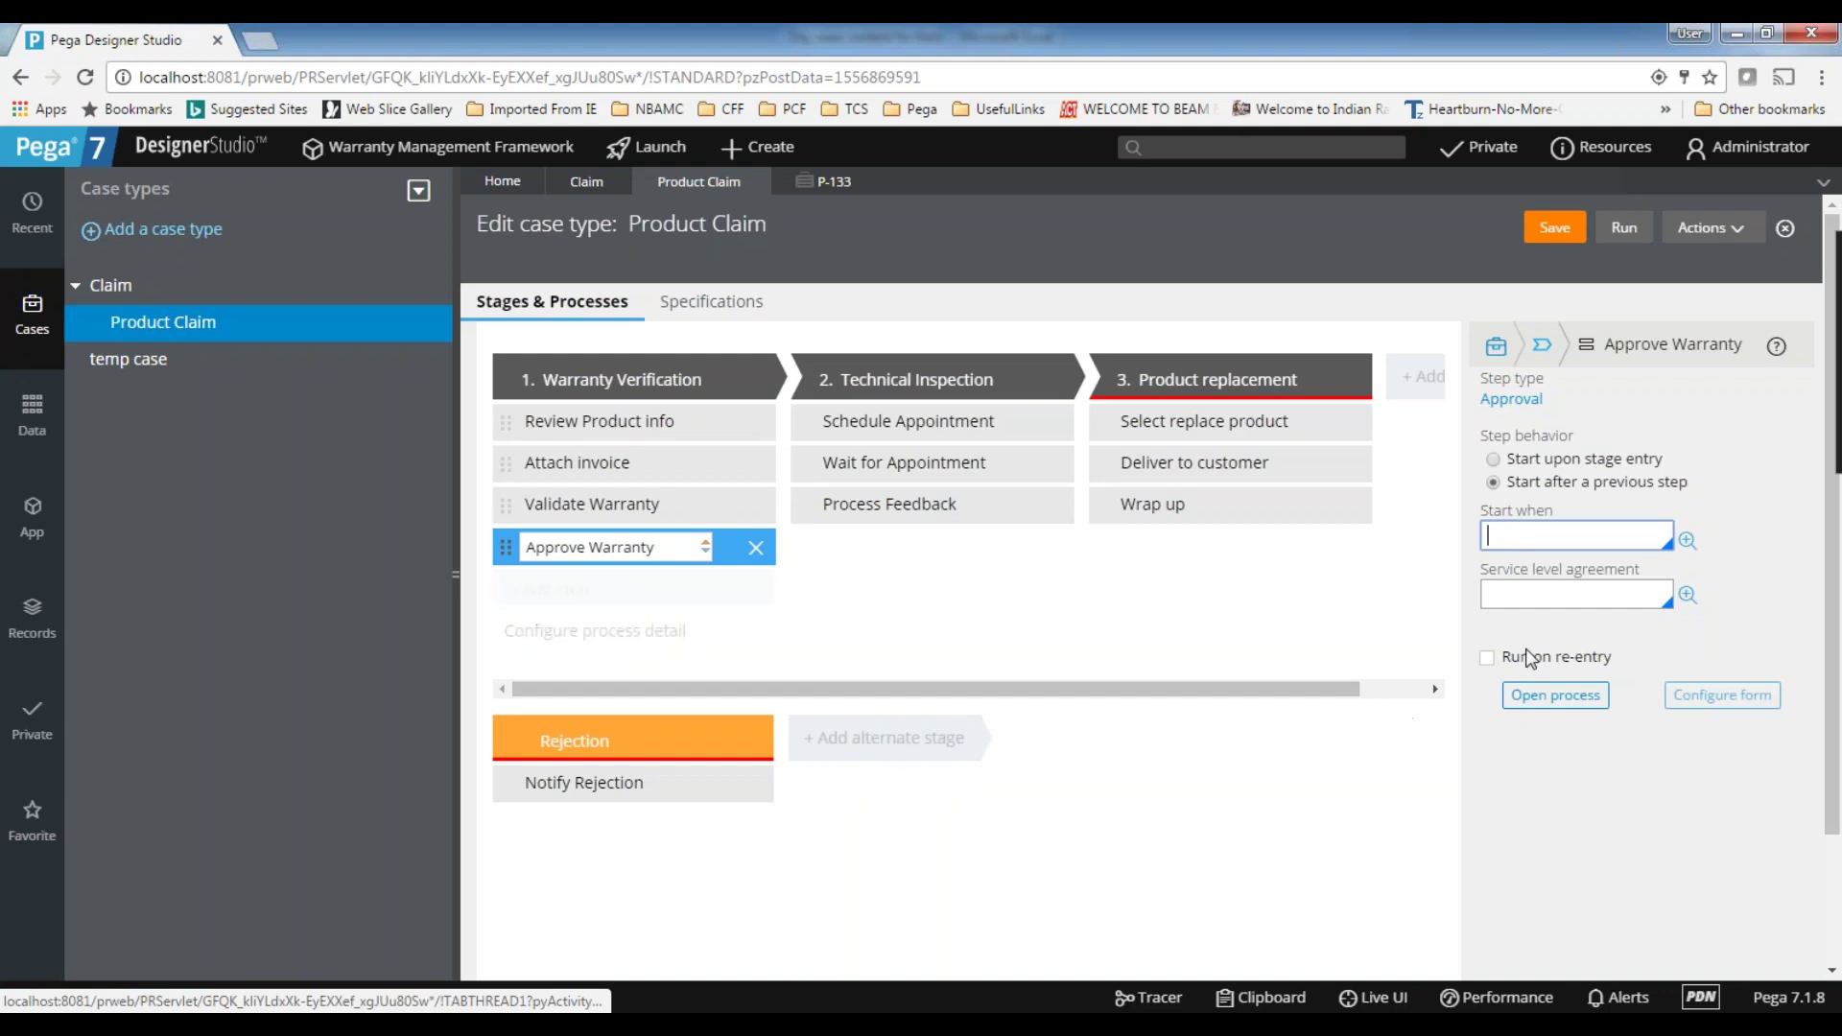
click(1719, 507)
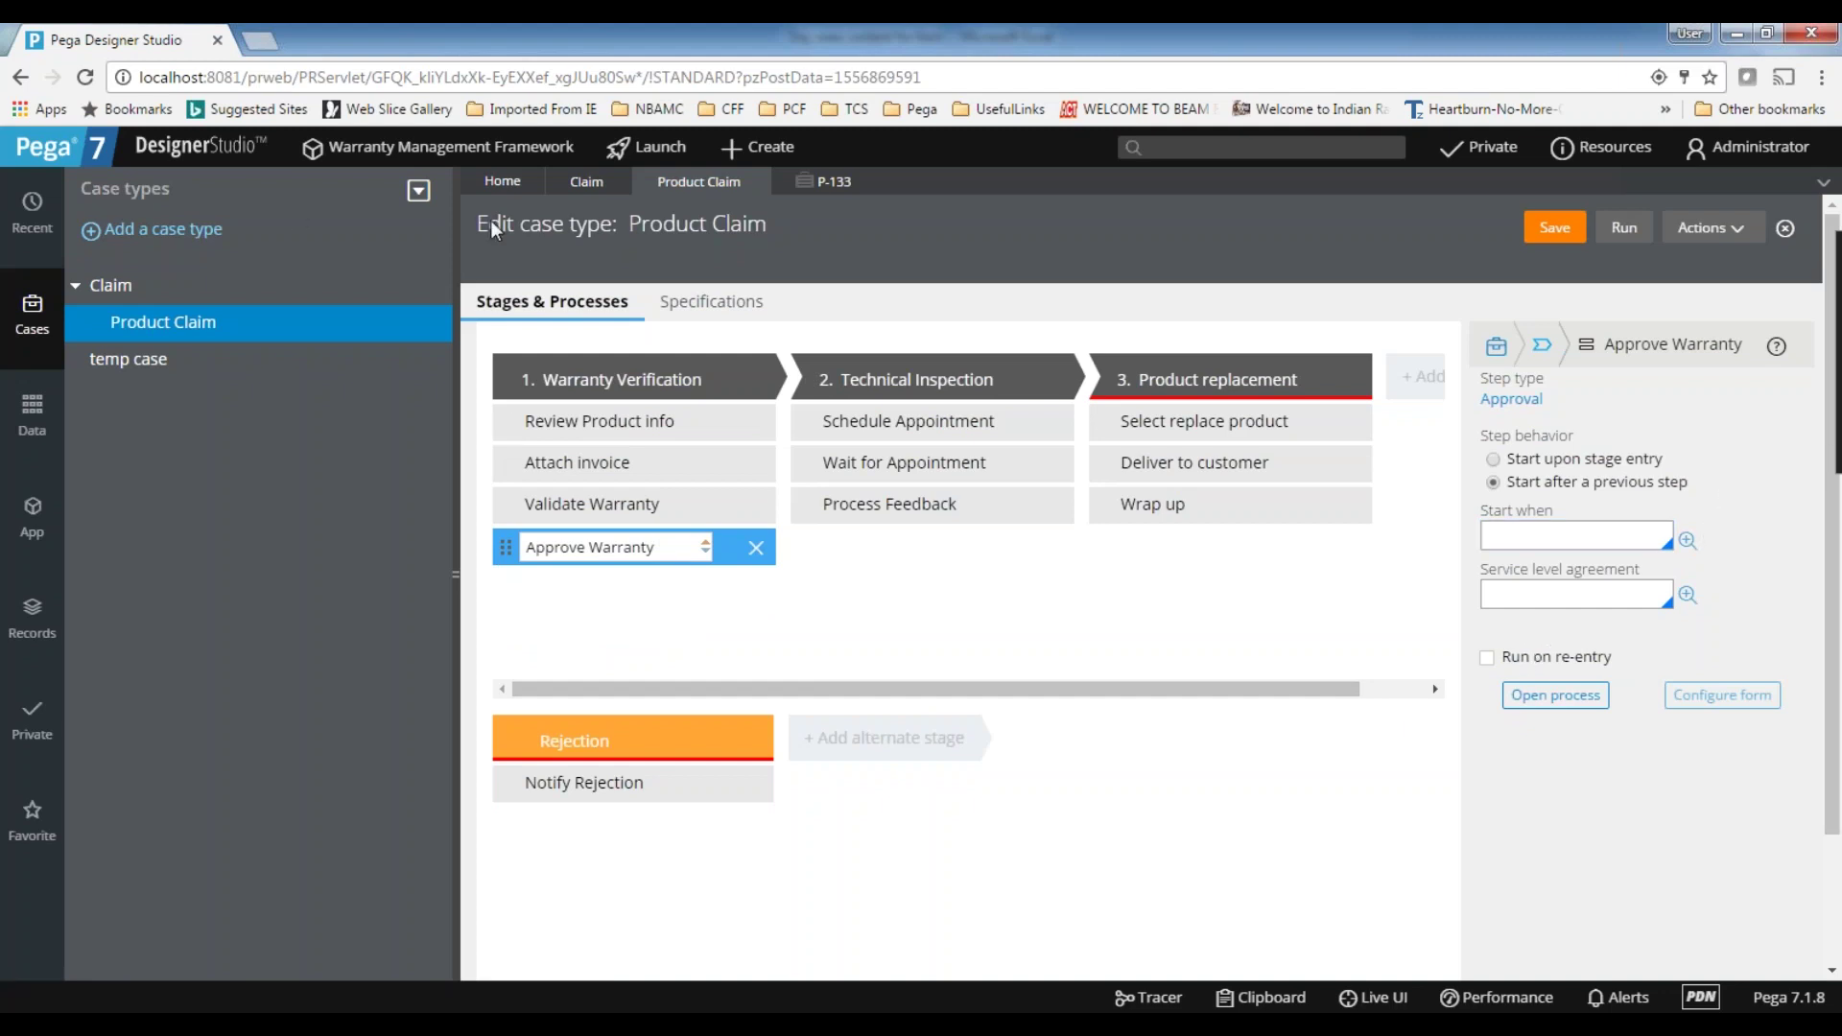
- Compare the step types and start behavior of Review Product info and Attach invoice in the Warranty Verification stage
click(834, 181)
click(695, 183)
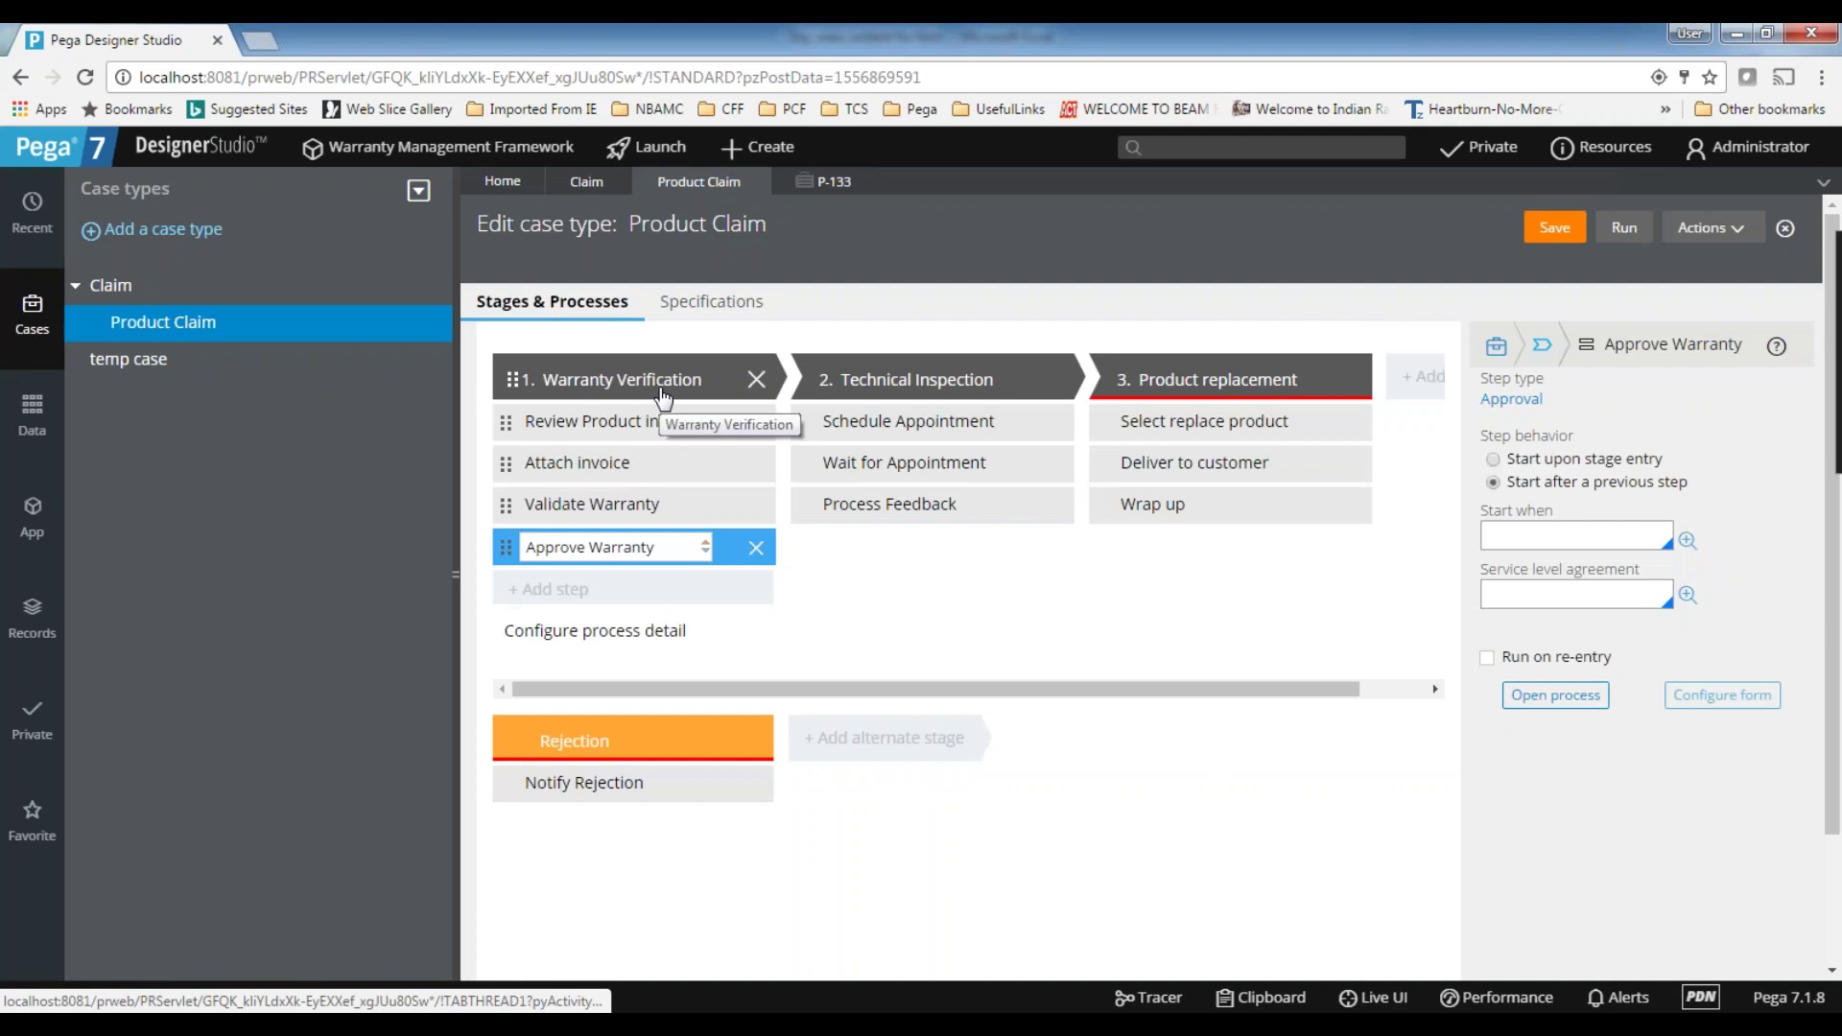
click(614, 422)
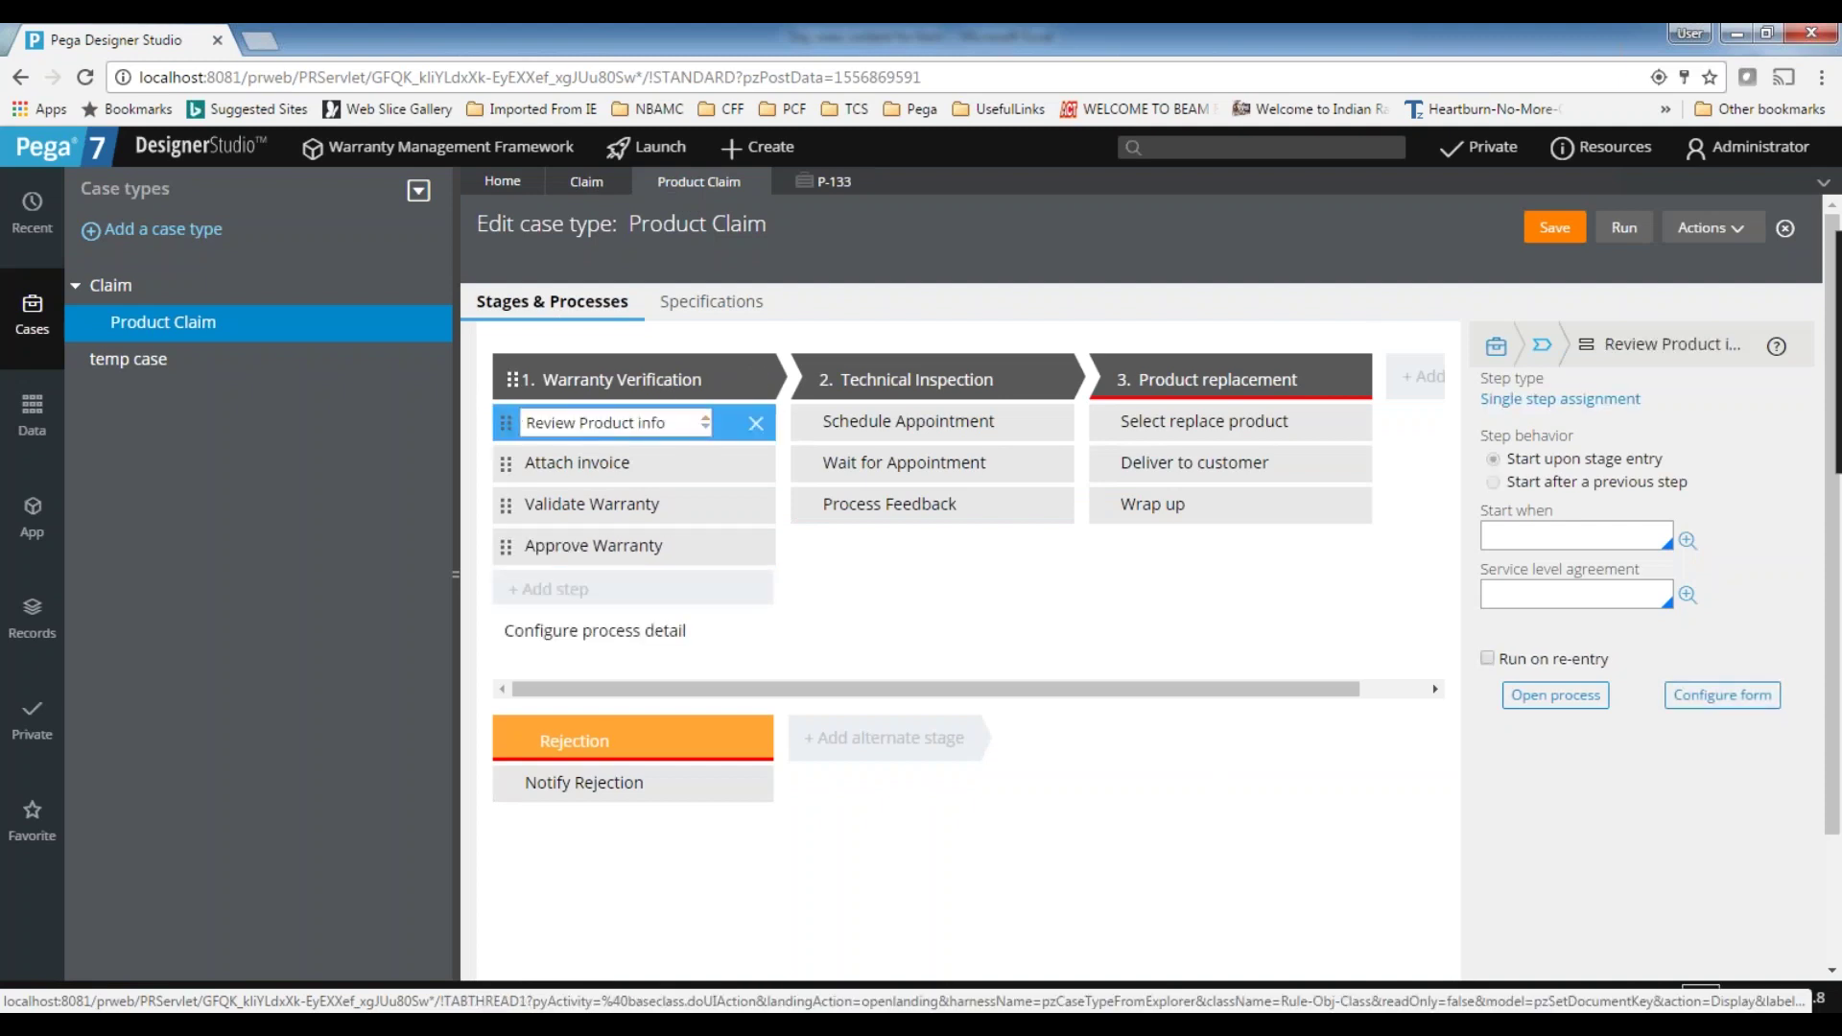
click(612, 461)
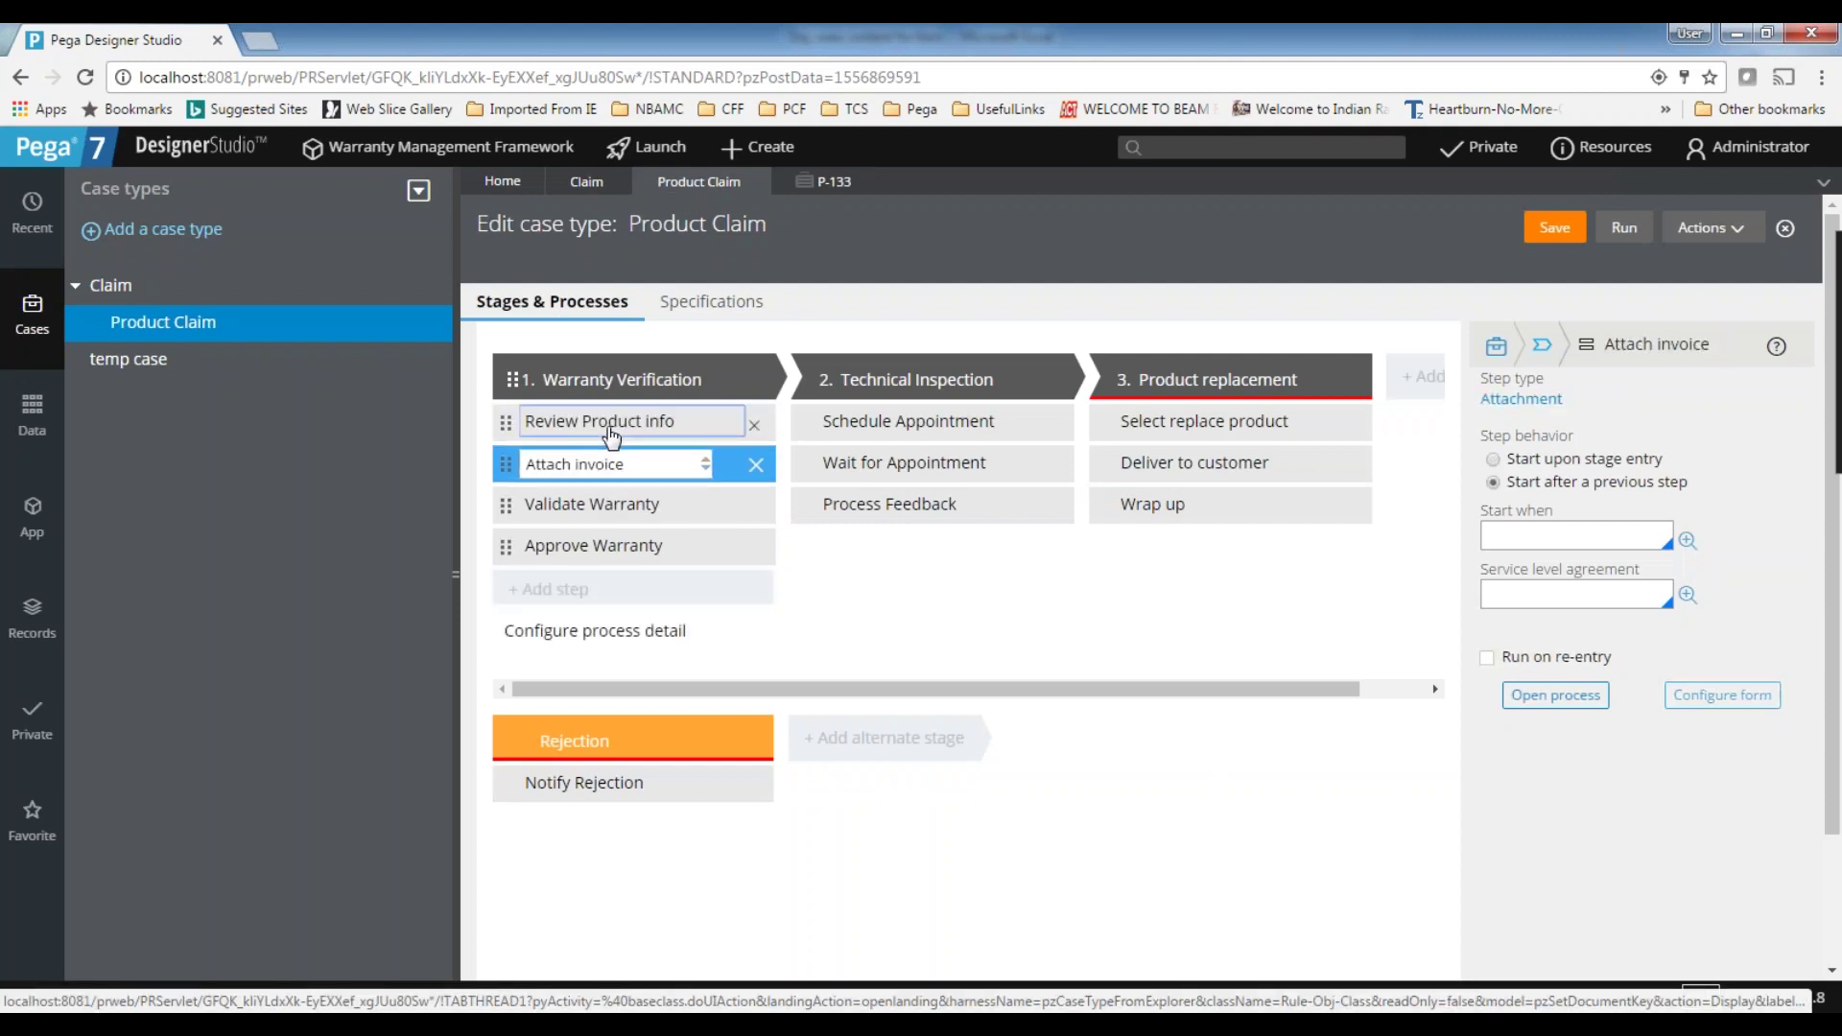
click(611, 427)
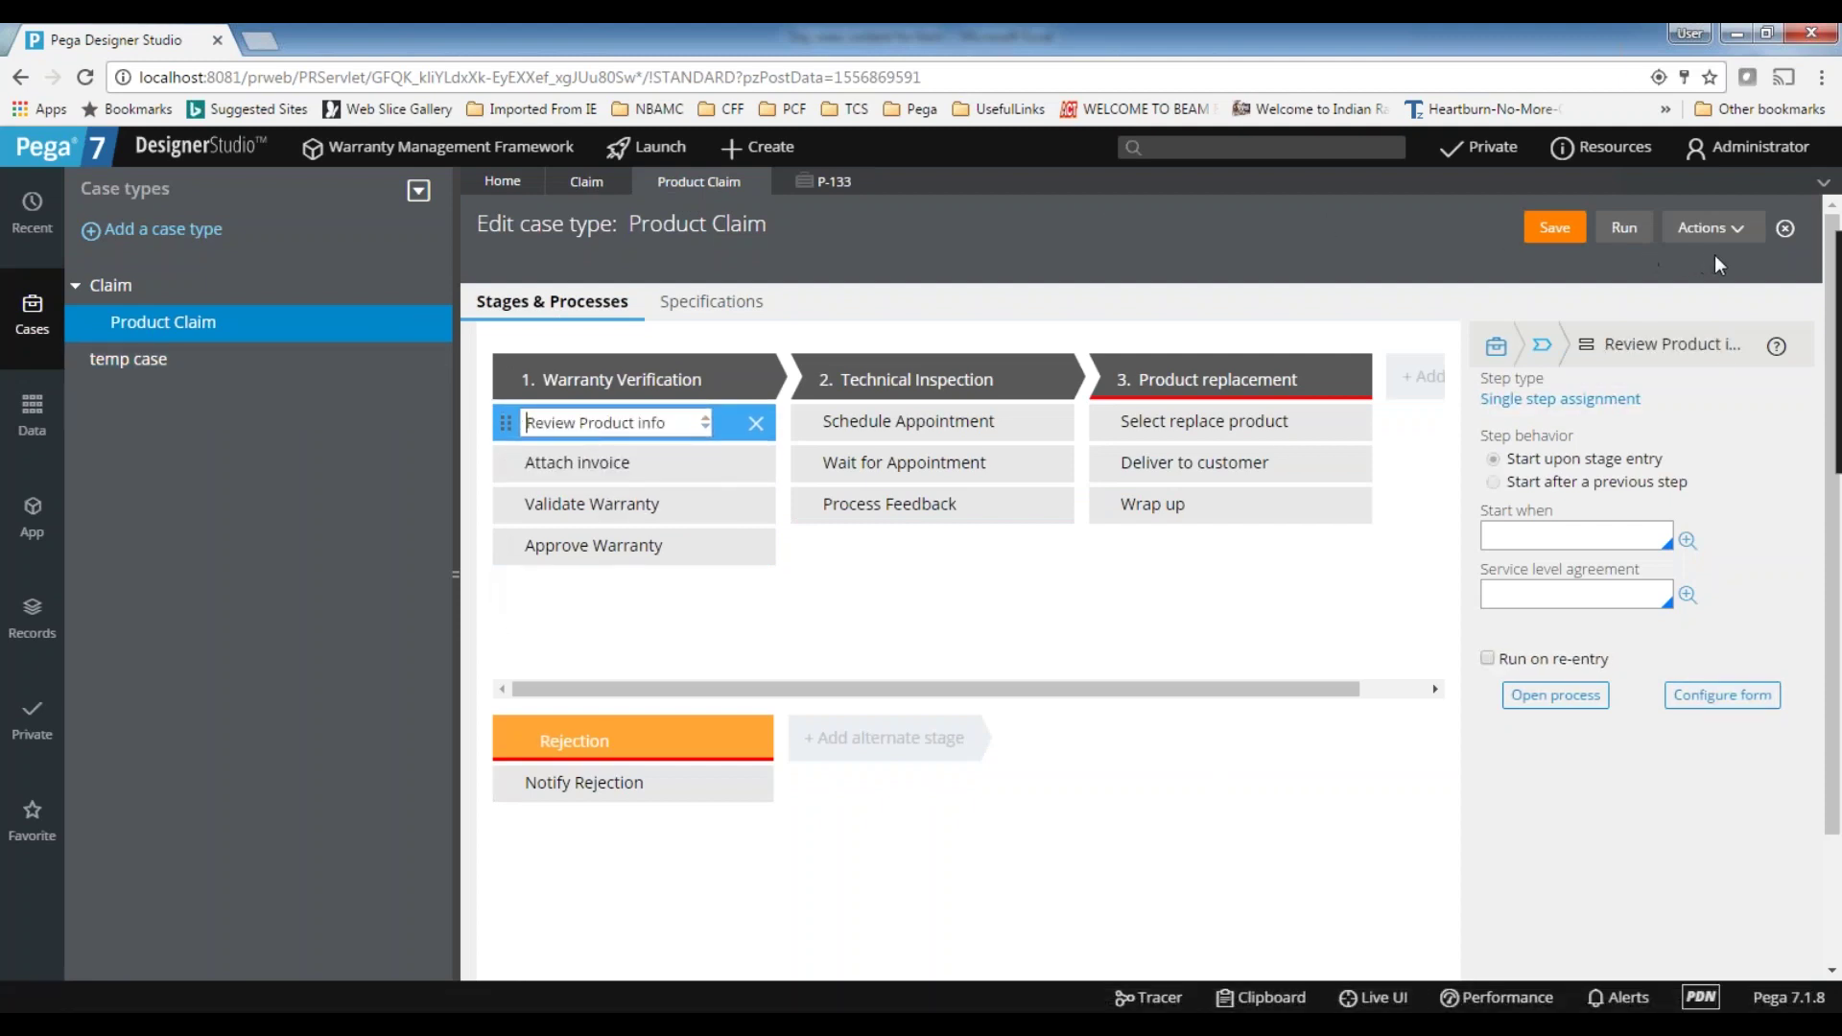
drag(669, 423, 525, 423)
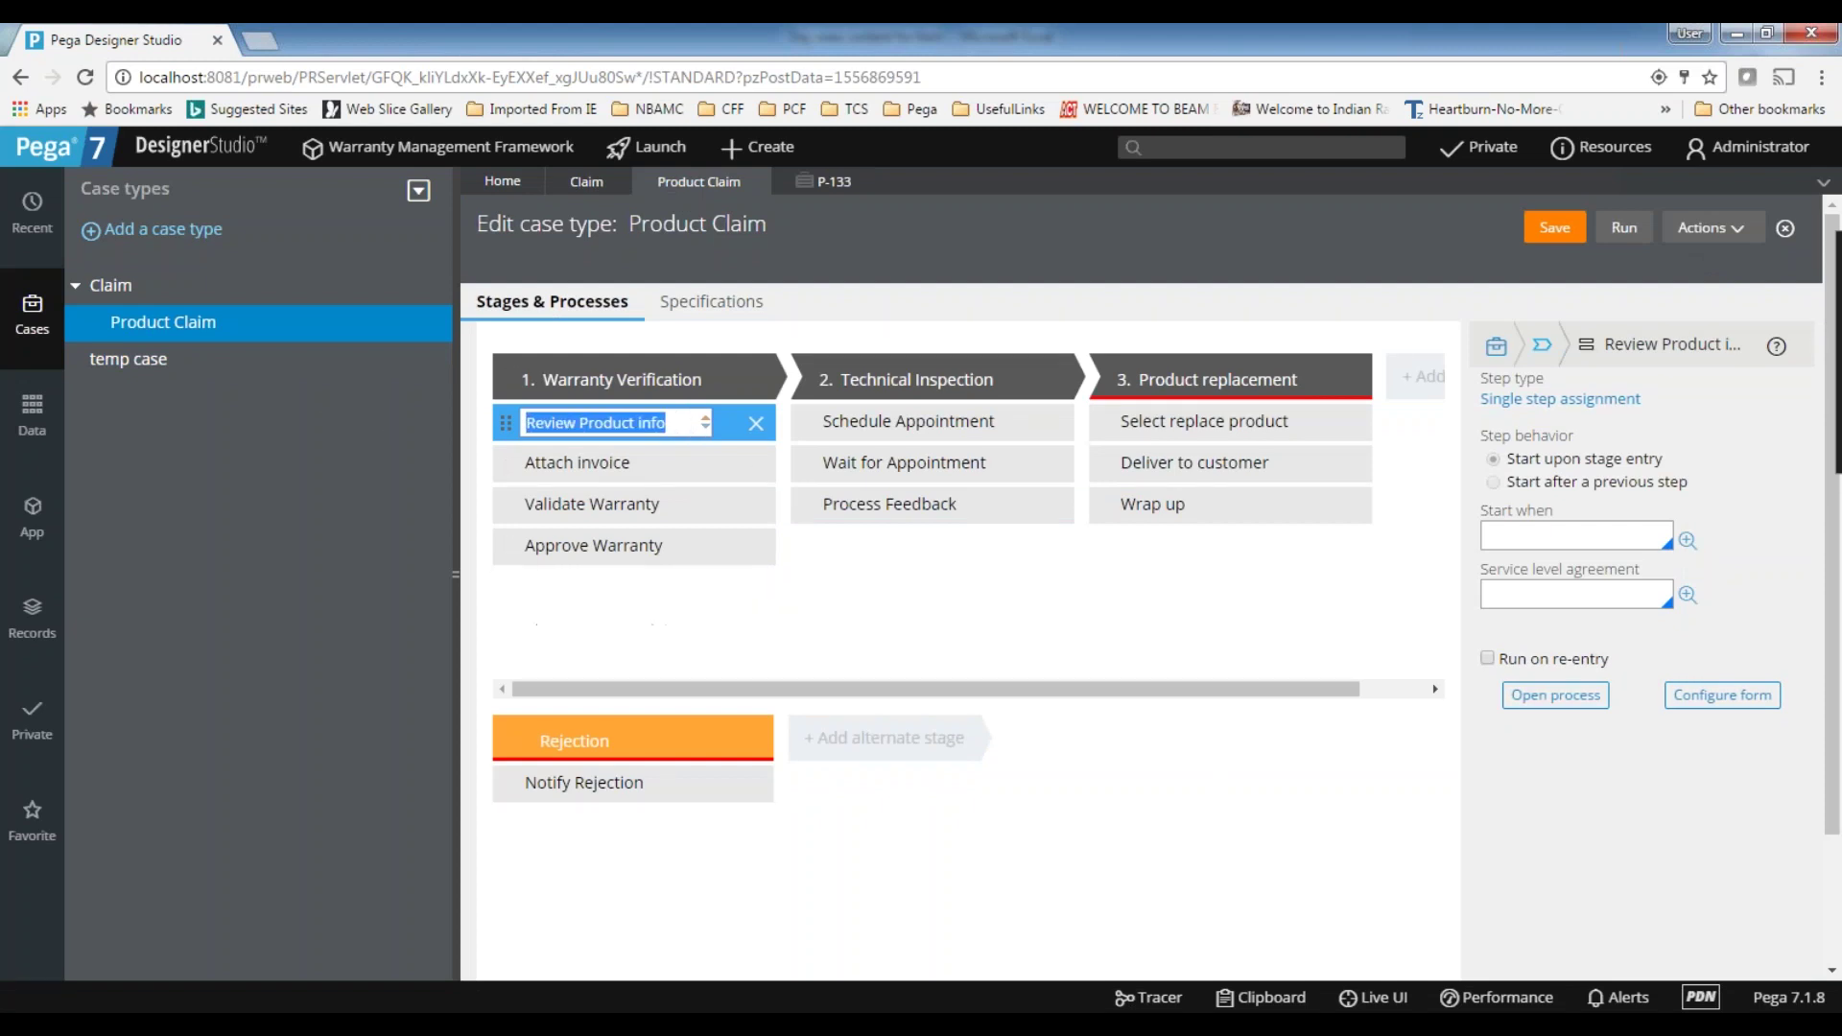
click(693, 422)
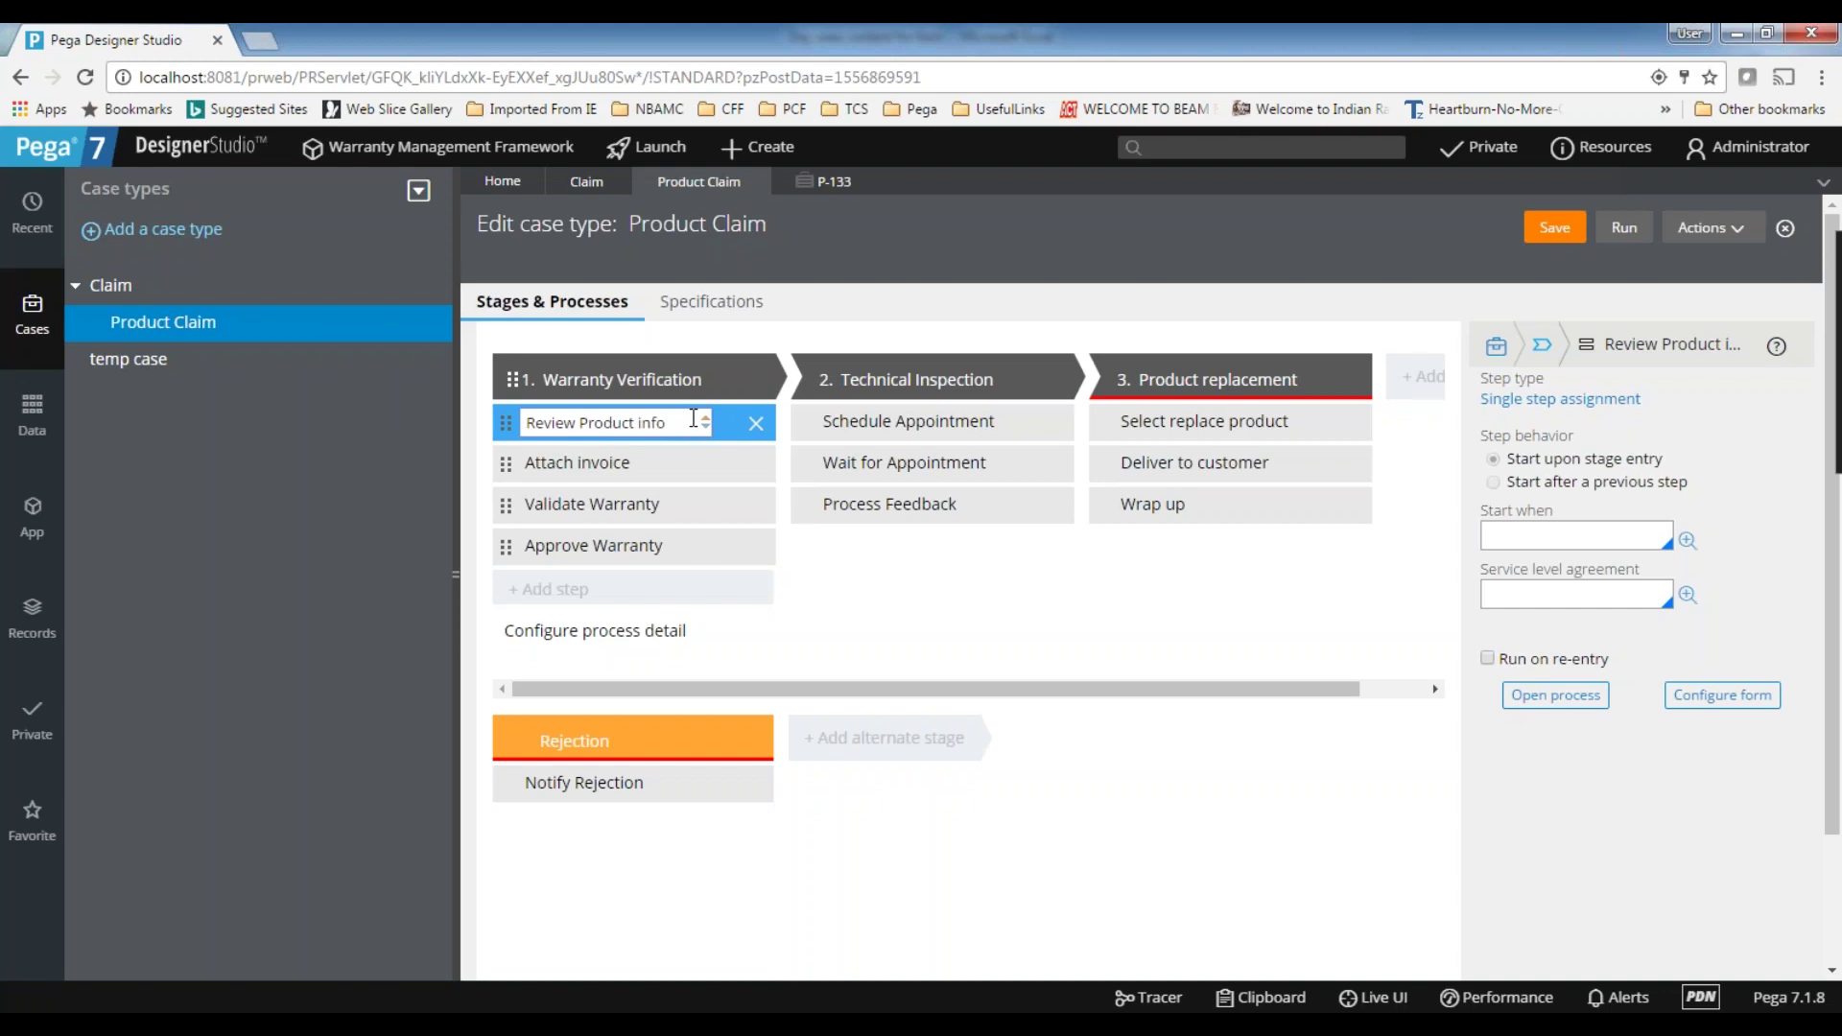
triple_click(680, 423)
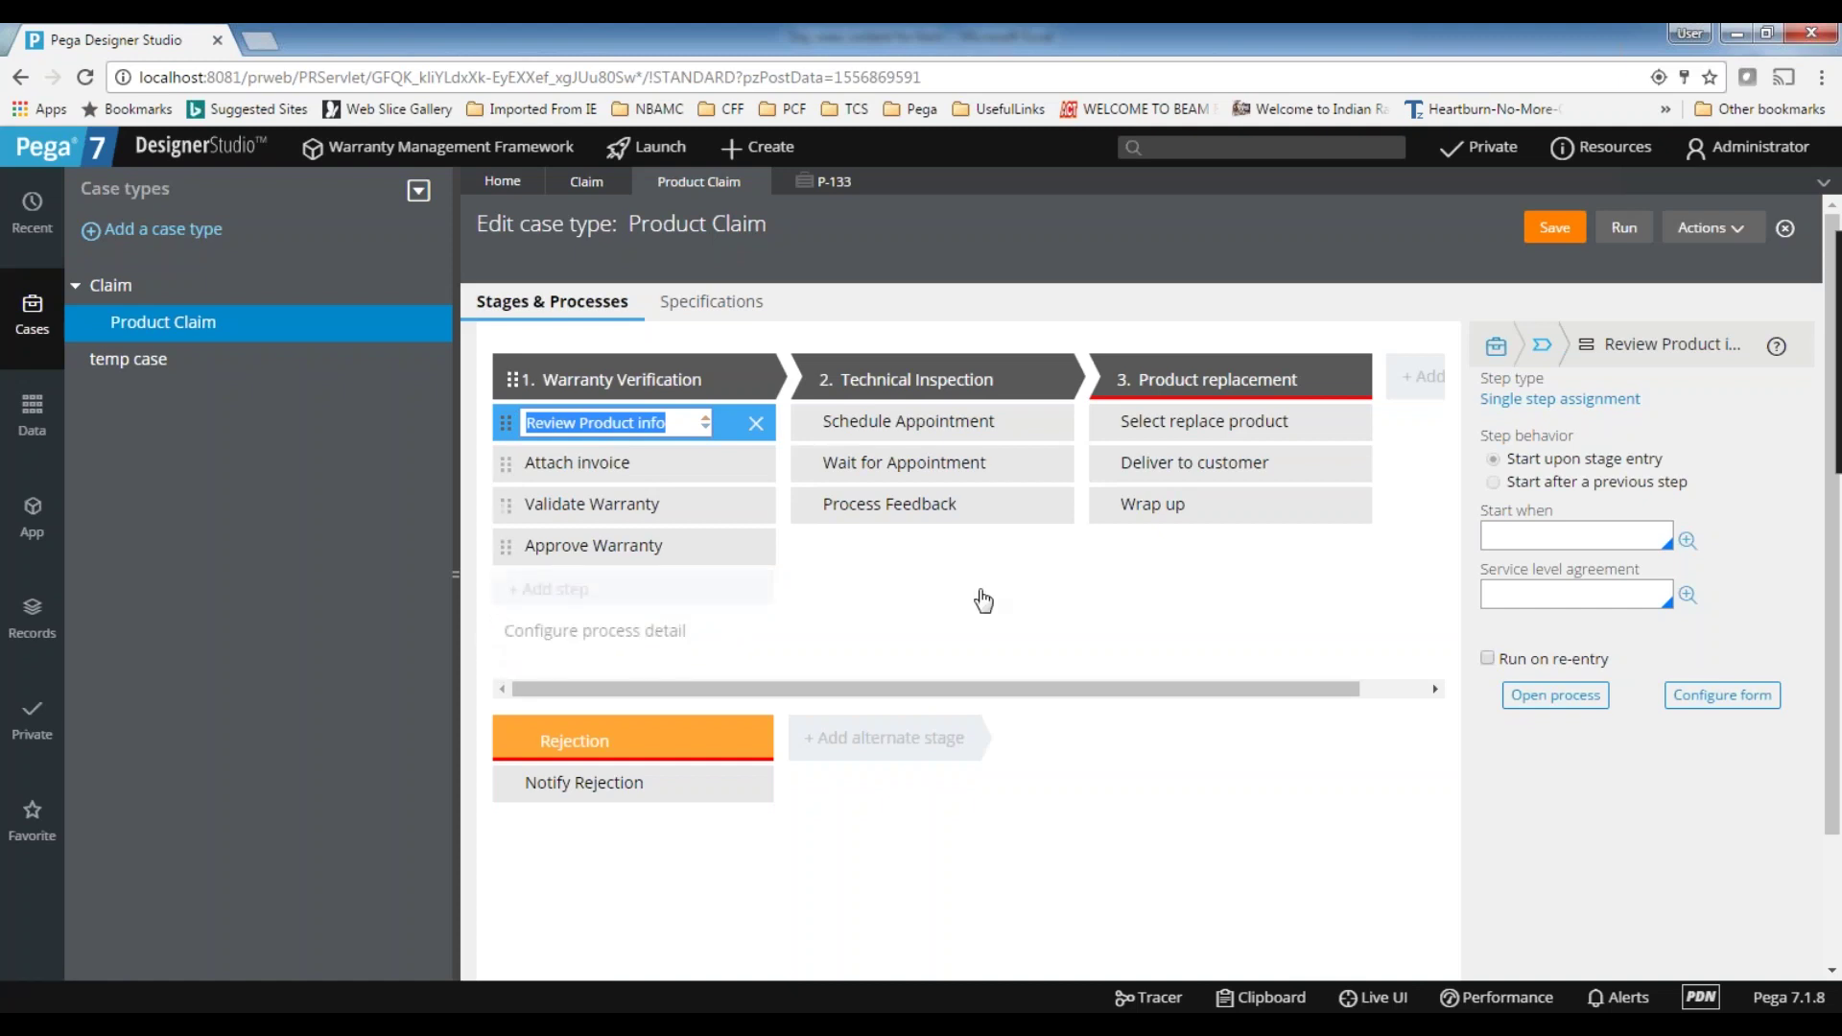
- Switch to the Excel workbook and add the line "Configure process" to the Content cell B2 of sheet D7
key(alt+Tab)
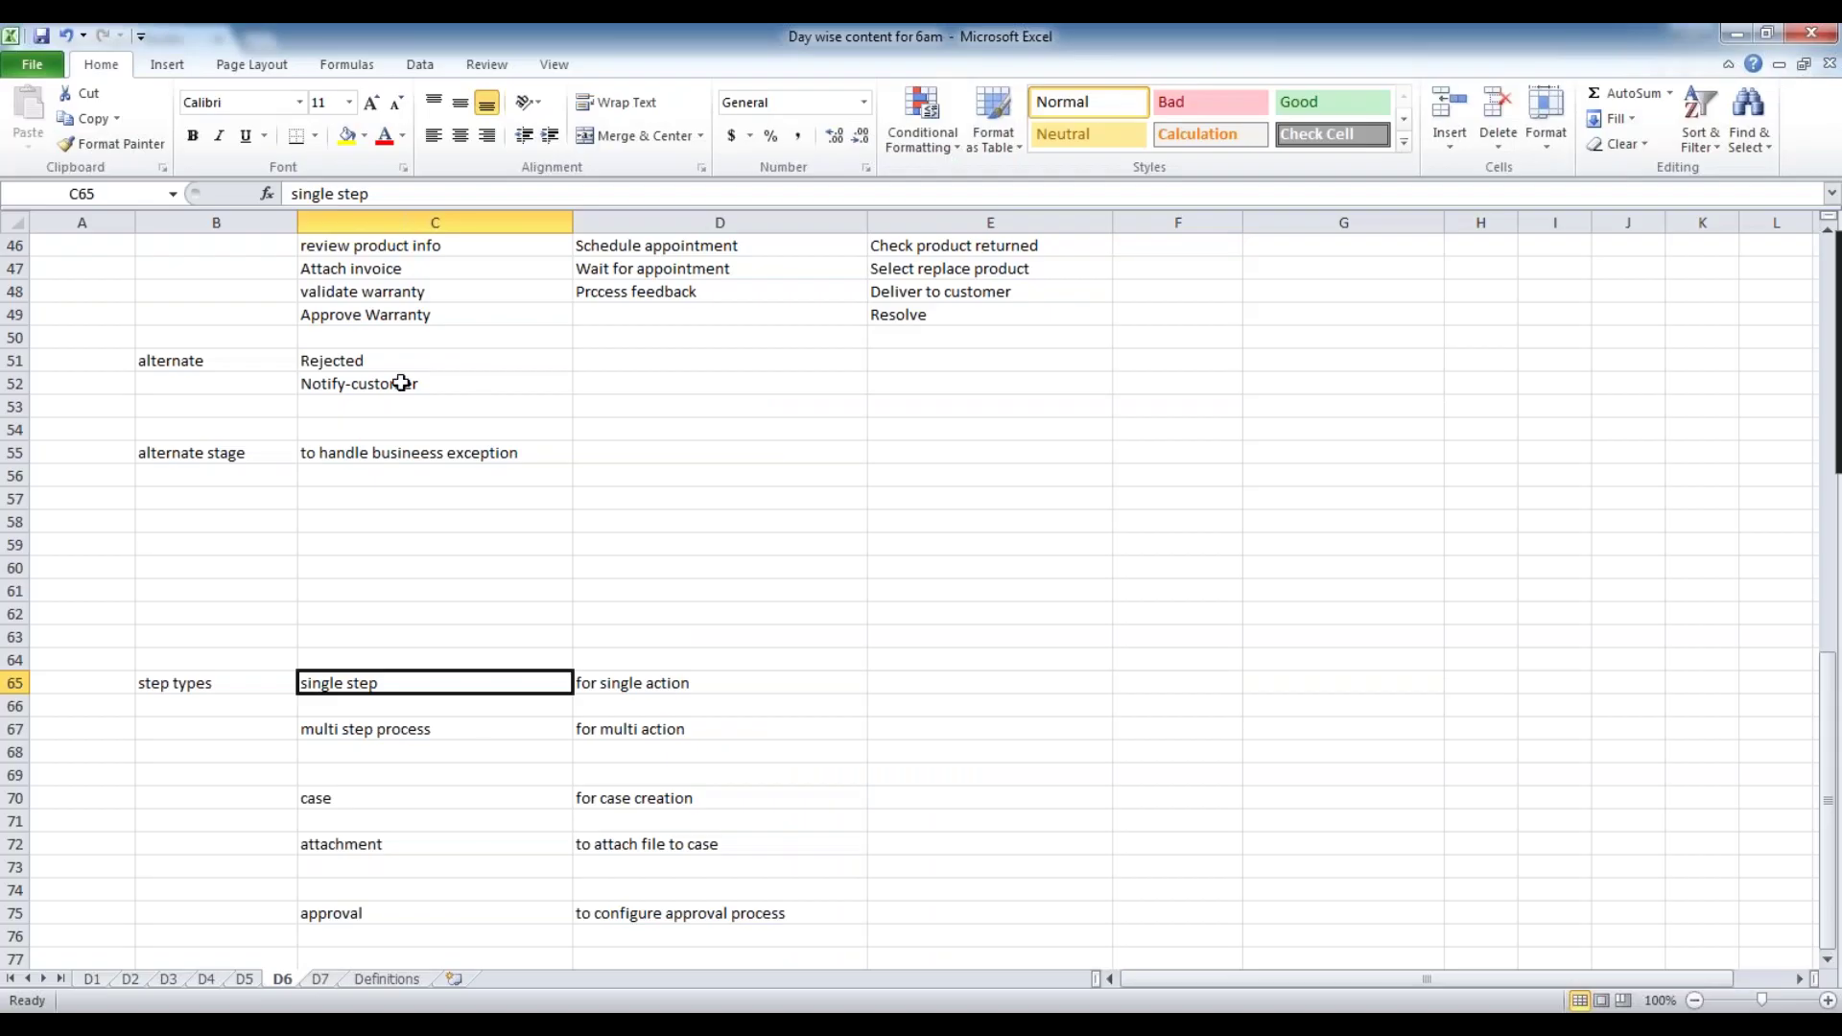
scroll(391, 591, up, 4)
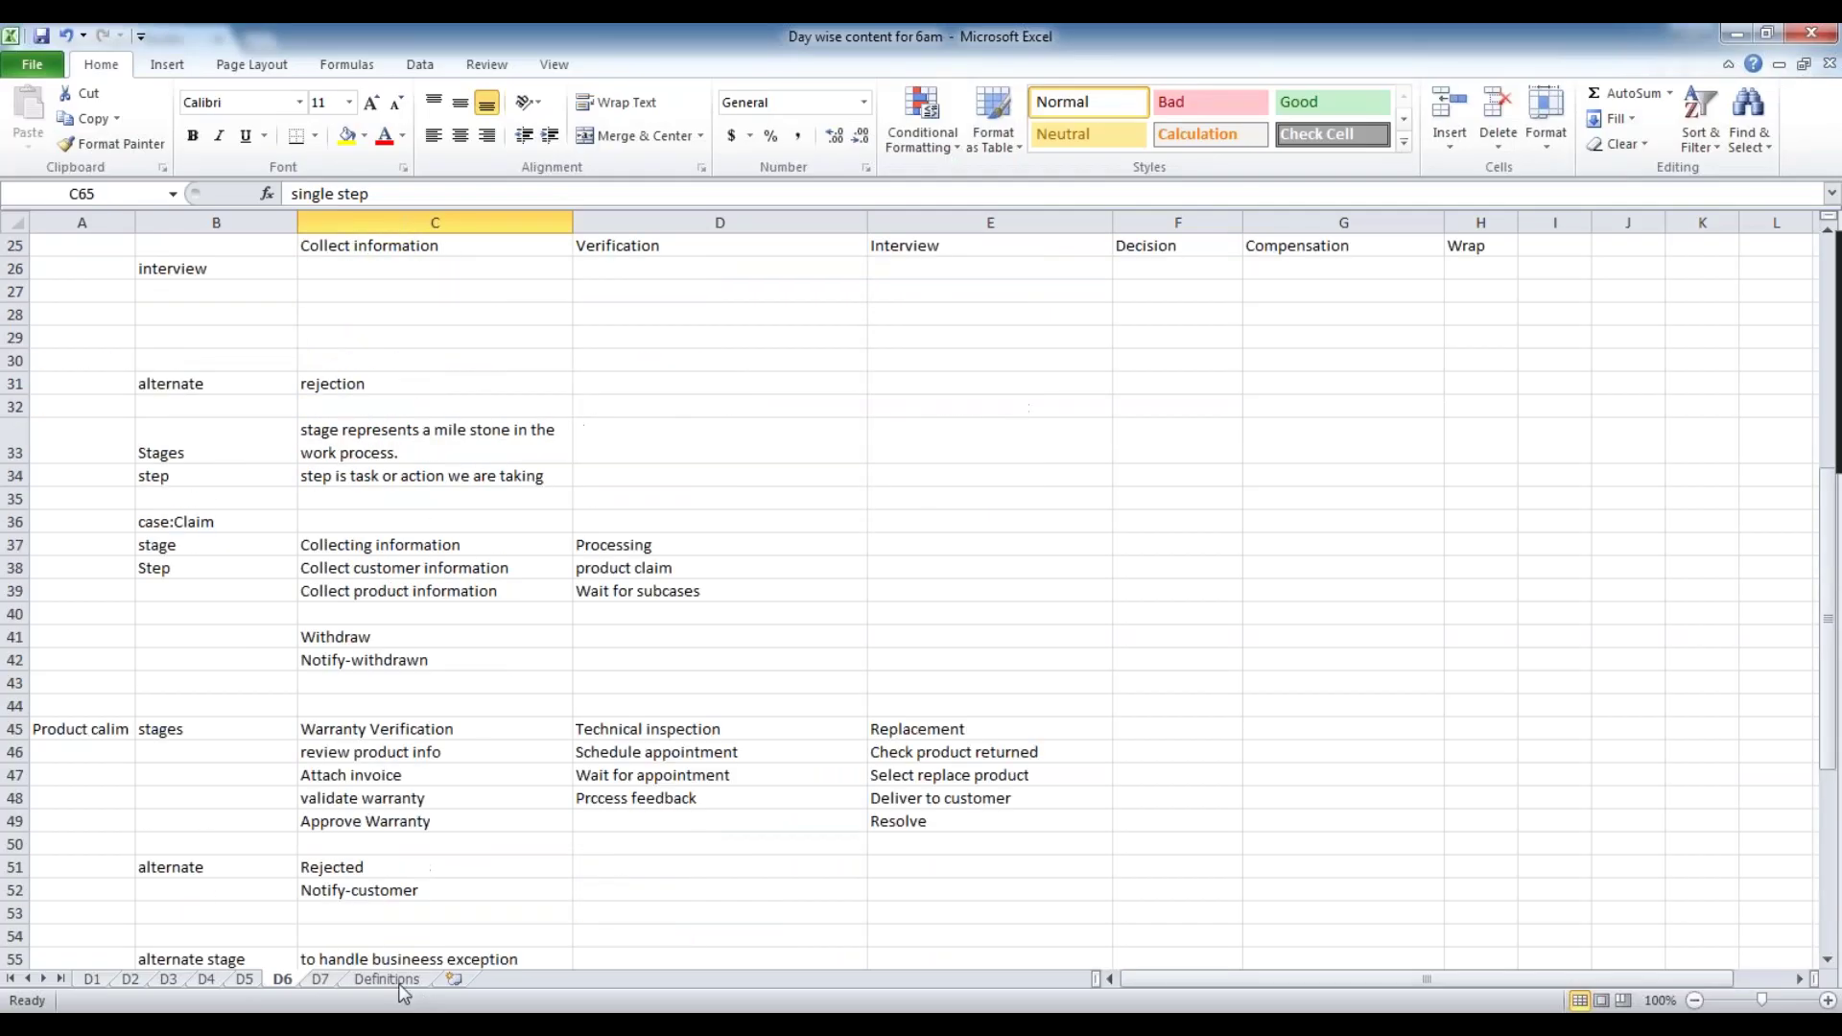
click(323, 980)
double_click(285, 314)
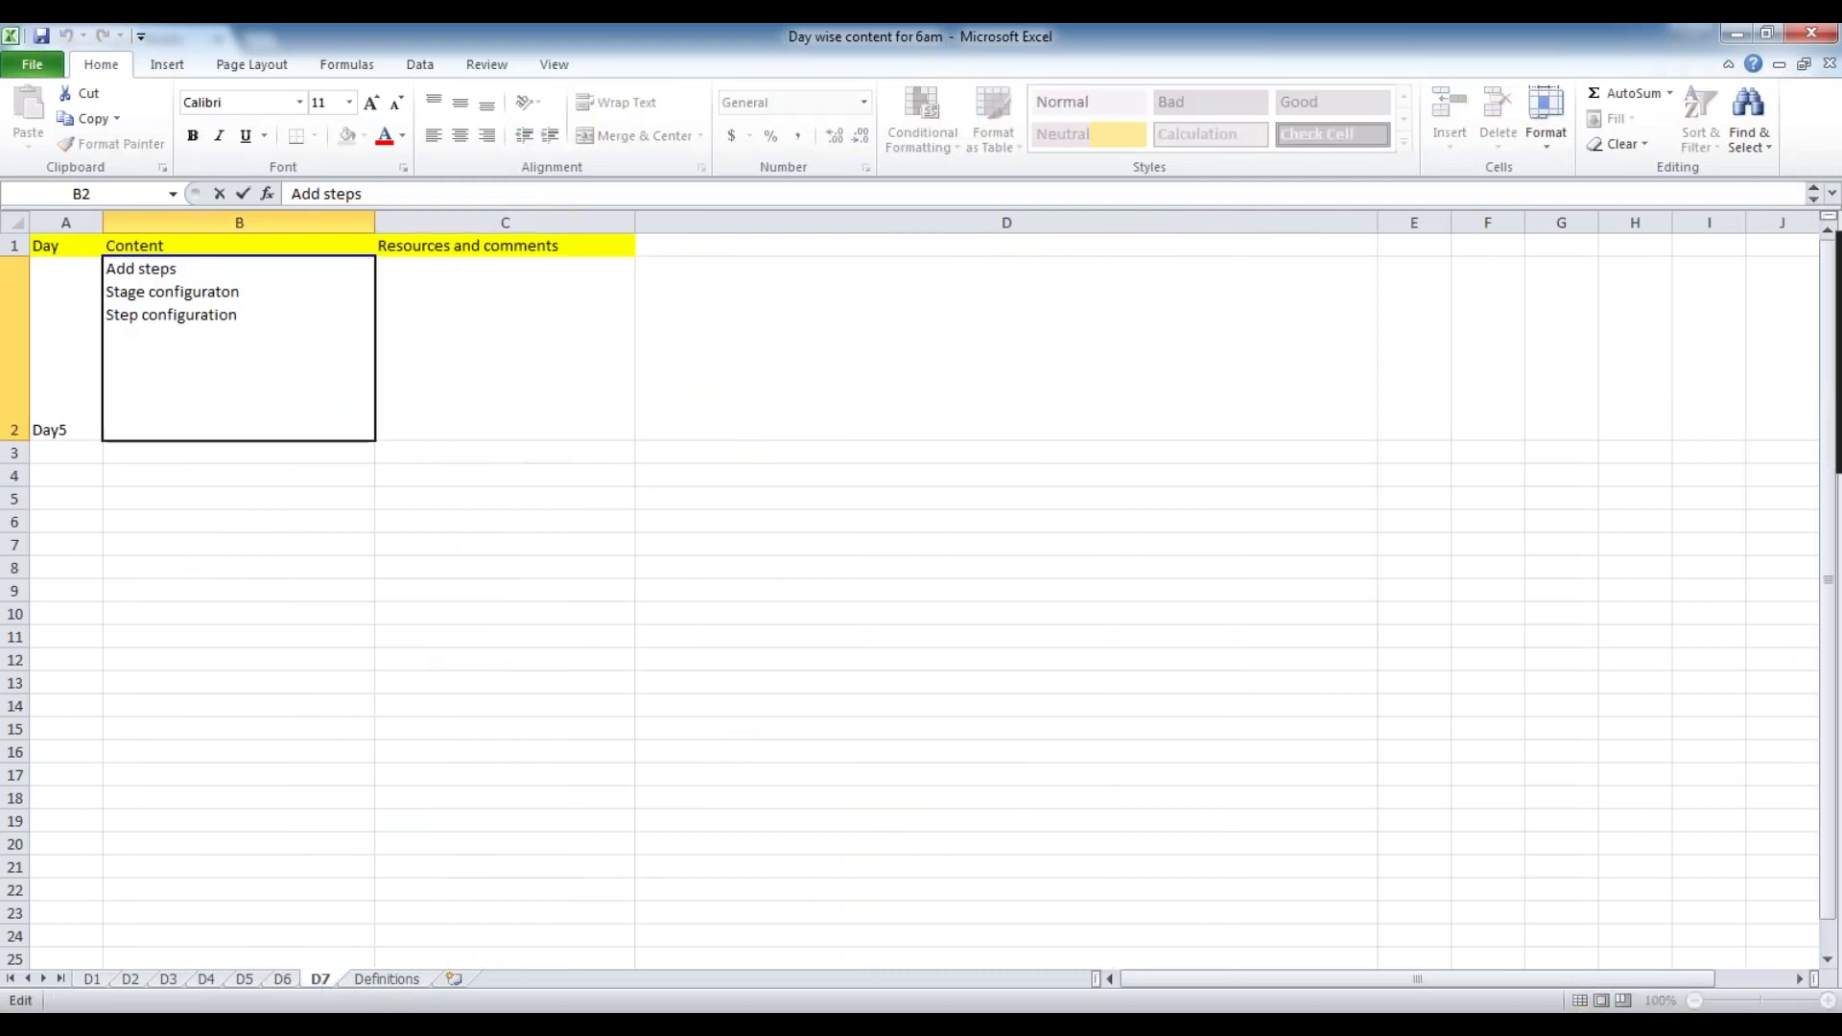
key(alt+Return)
text(Con)
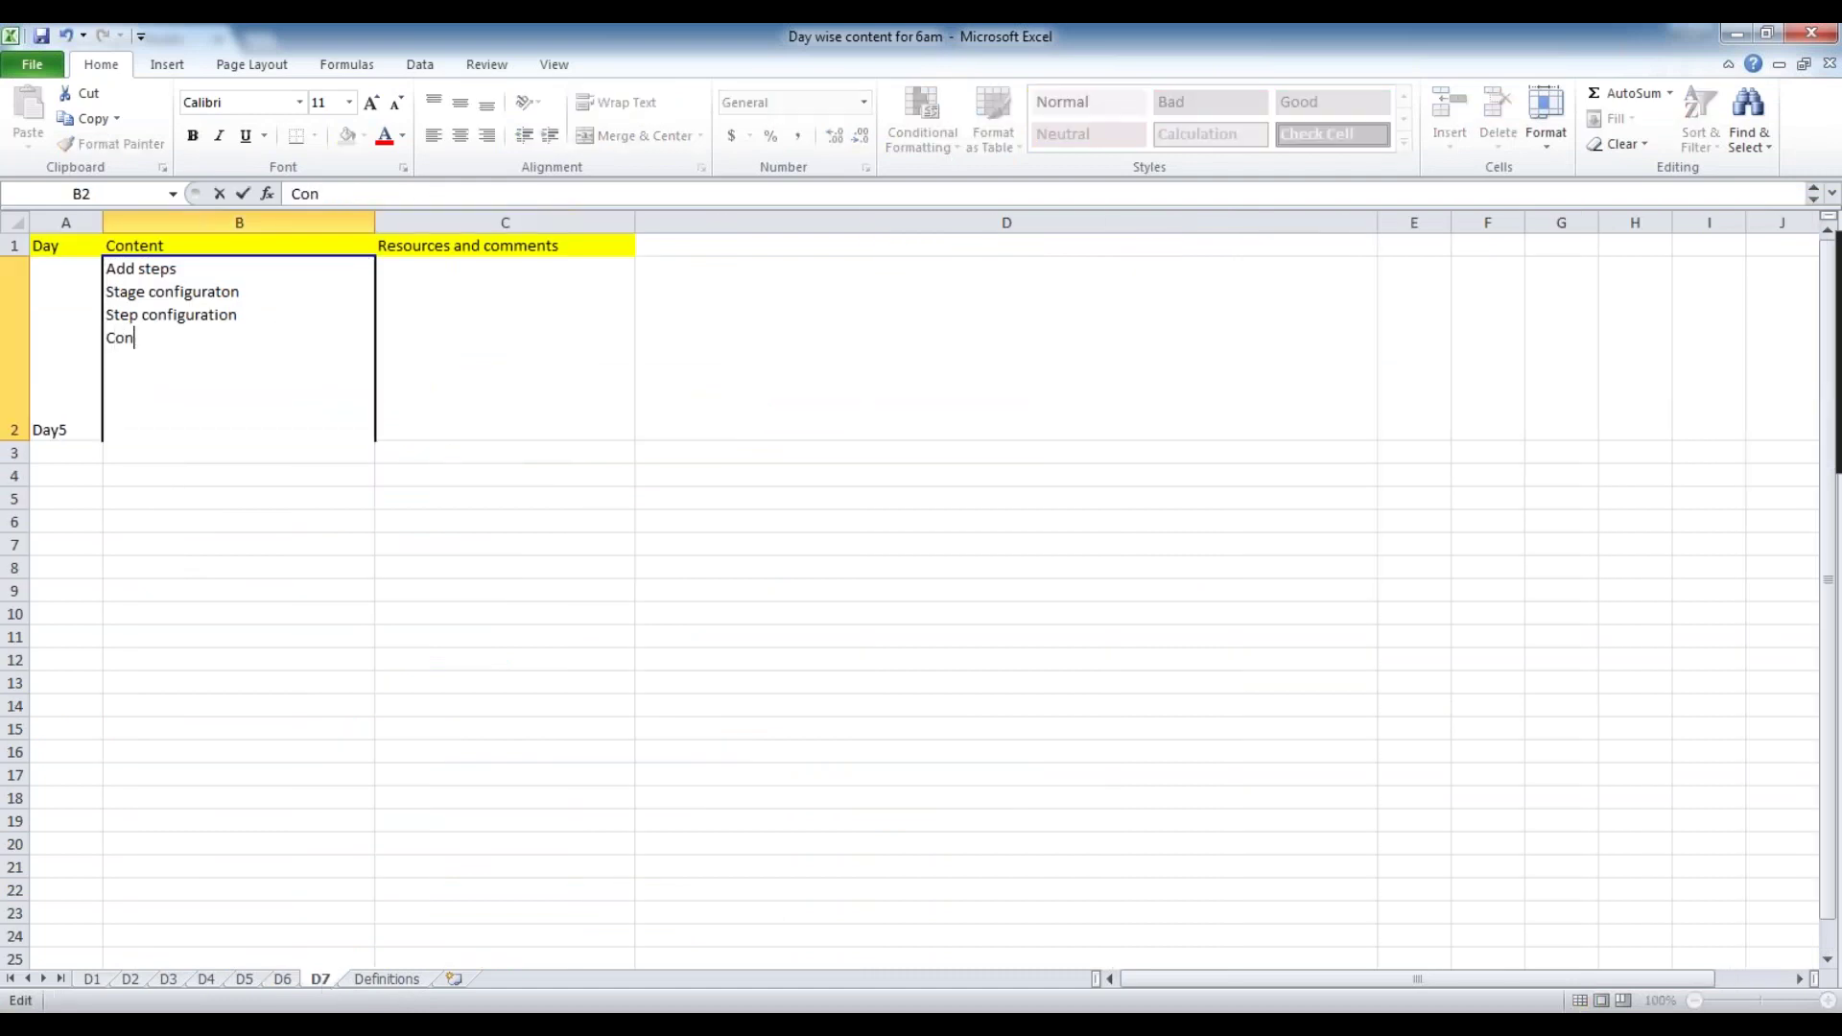
text(figure process)
click(443, 365)
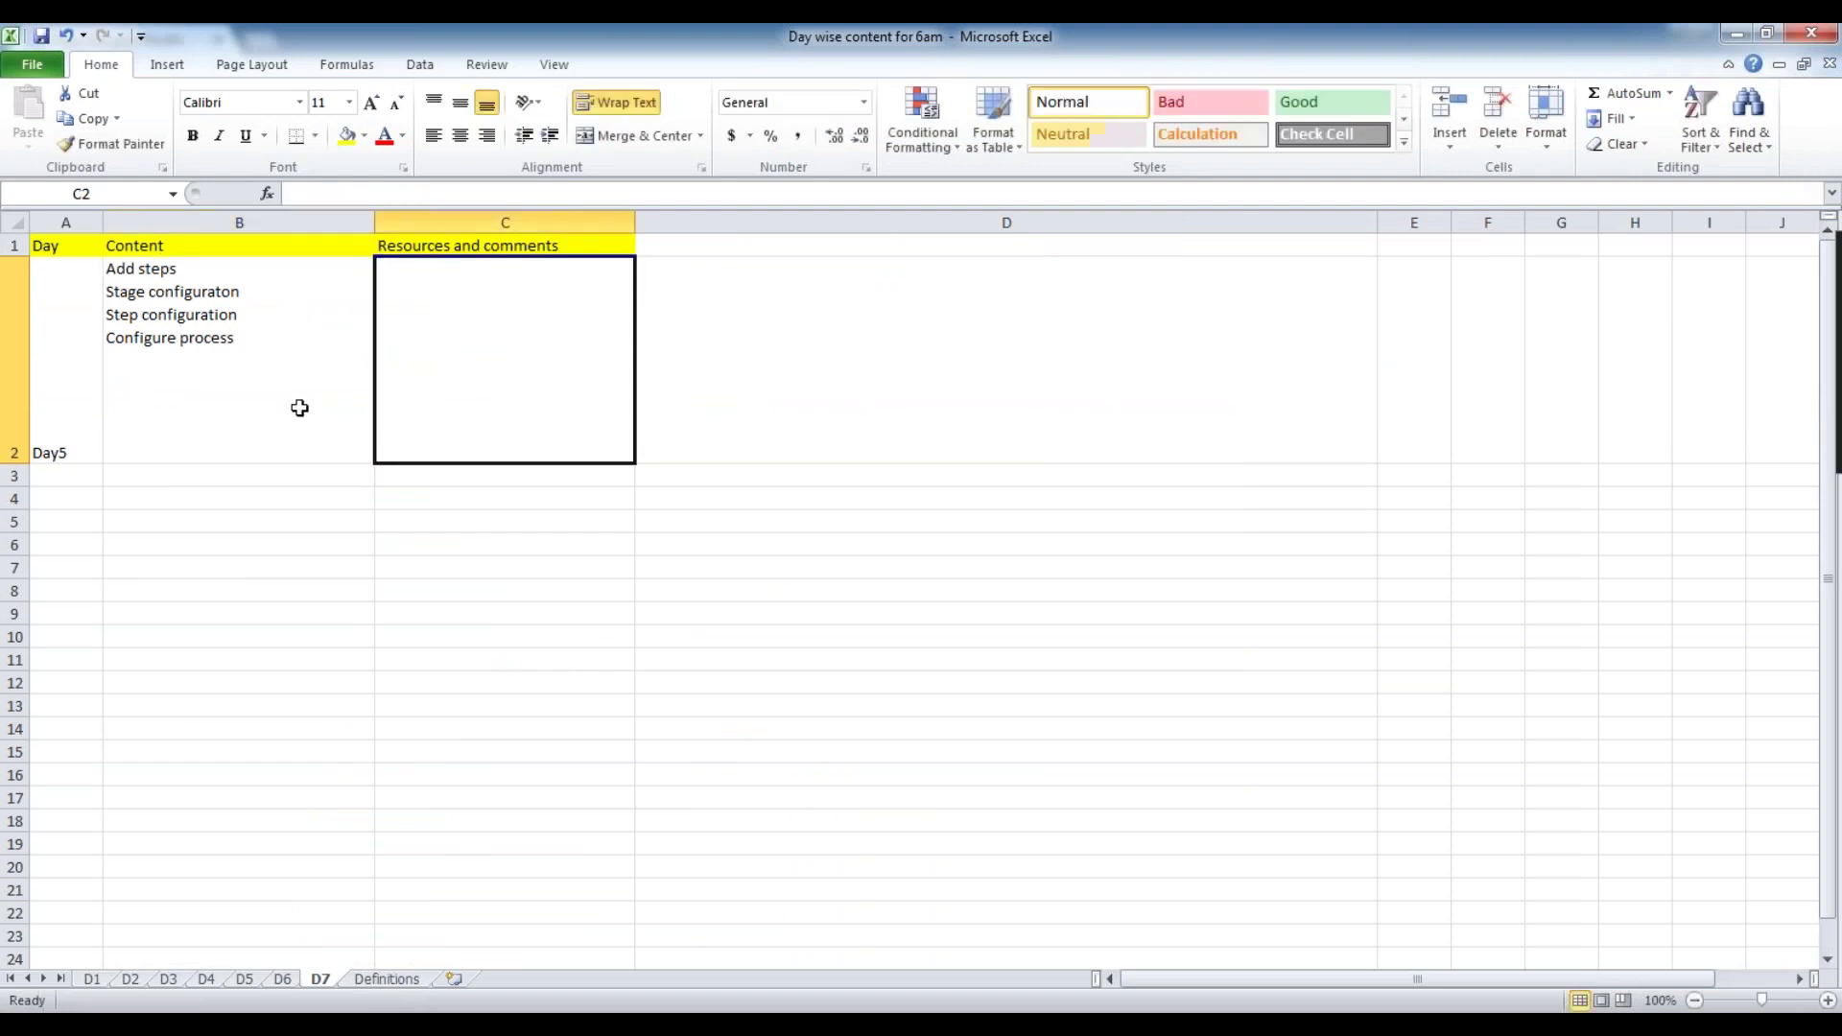
click(234, 410)
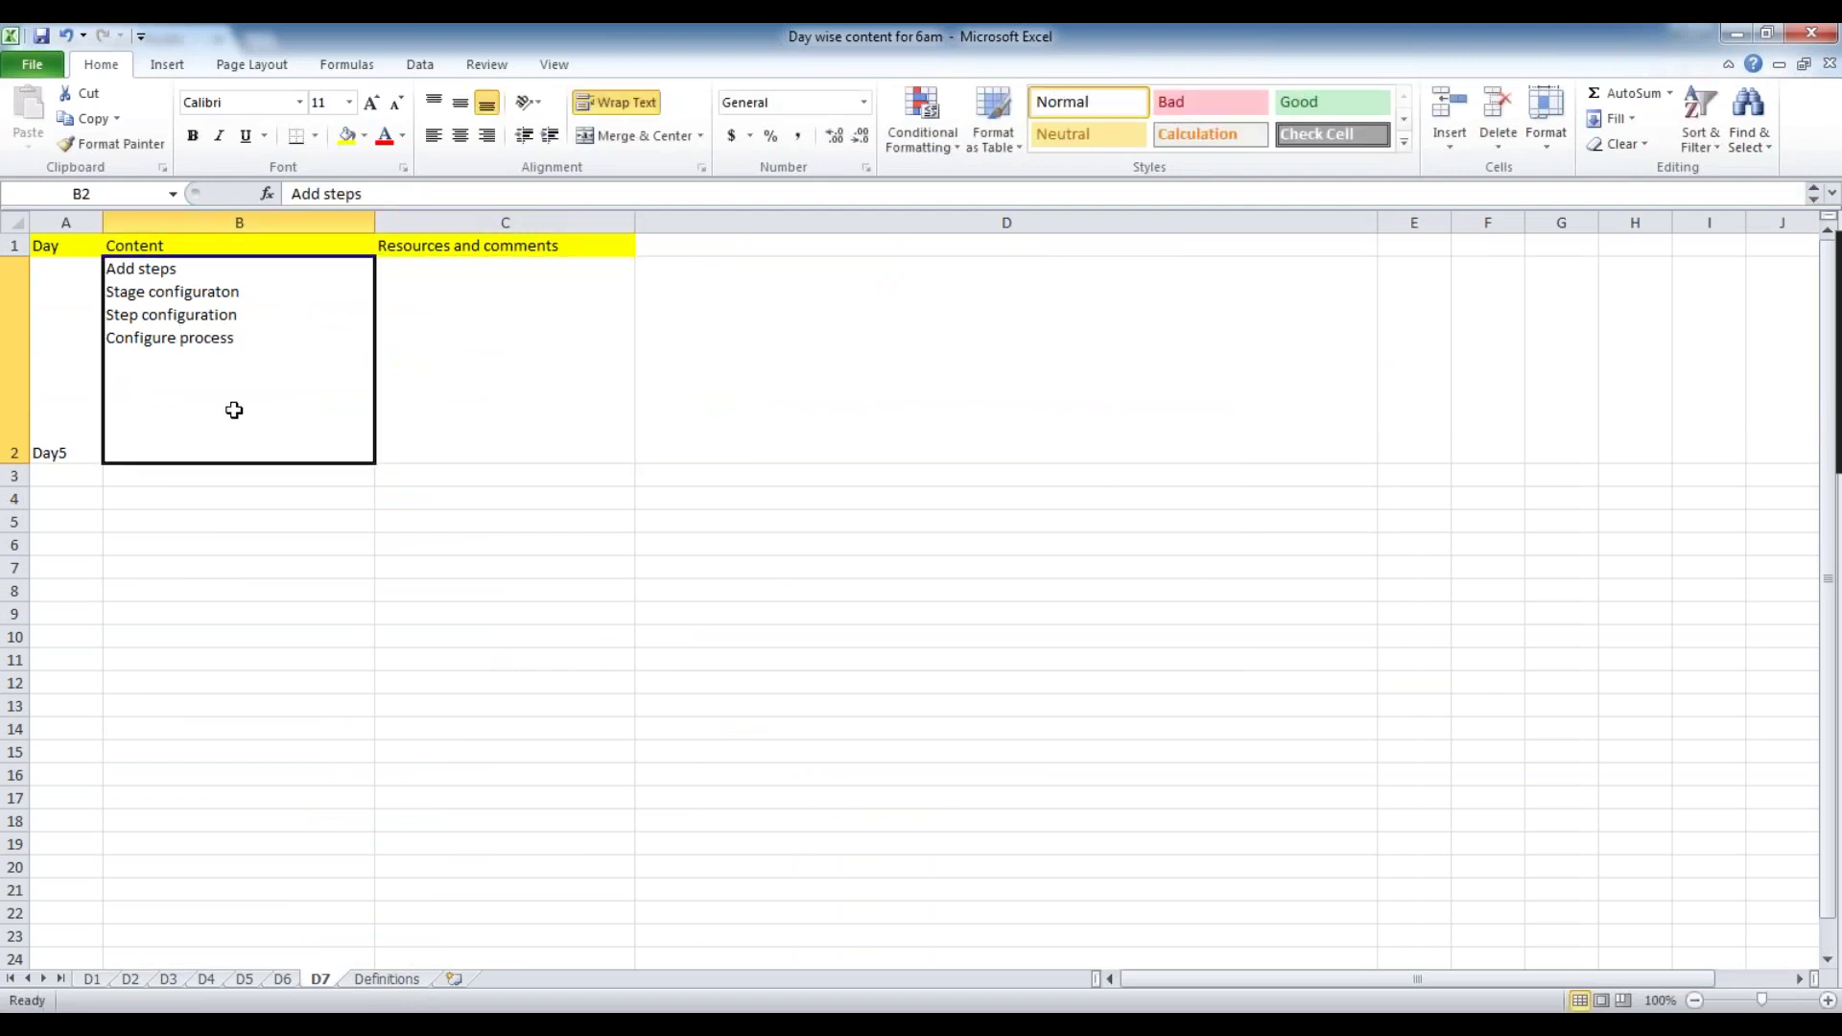
- Back in Pega Designer Studio, review the settings of the Review Product info, Attach invoice and Validate Warranty steps
key(alt+Tab)
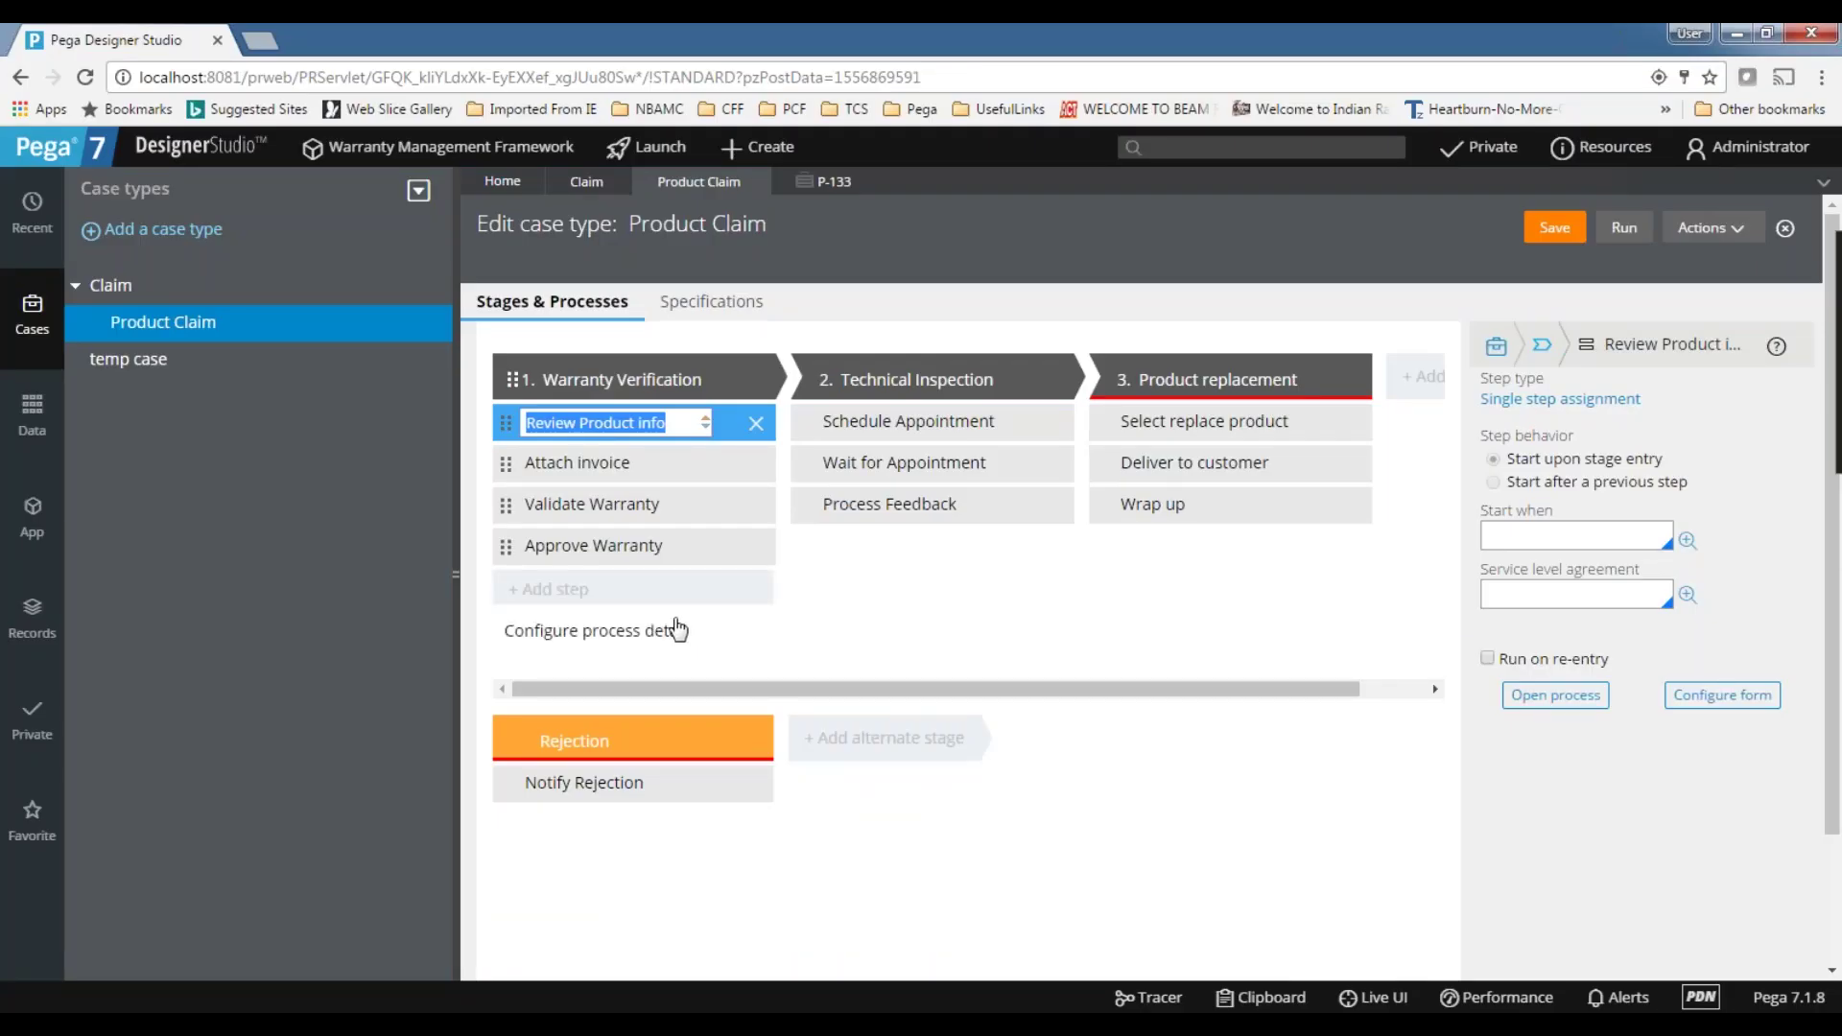
click(681, 416)
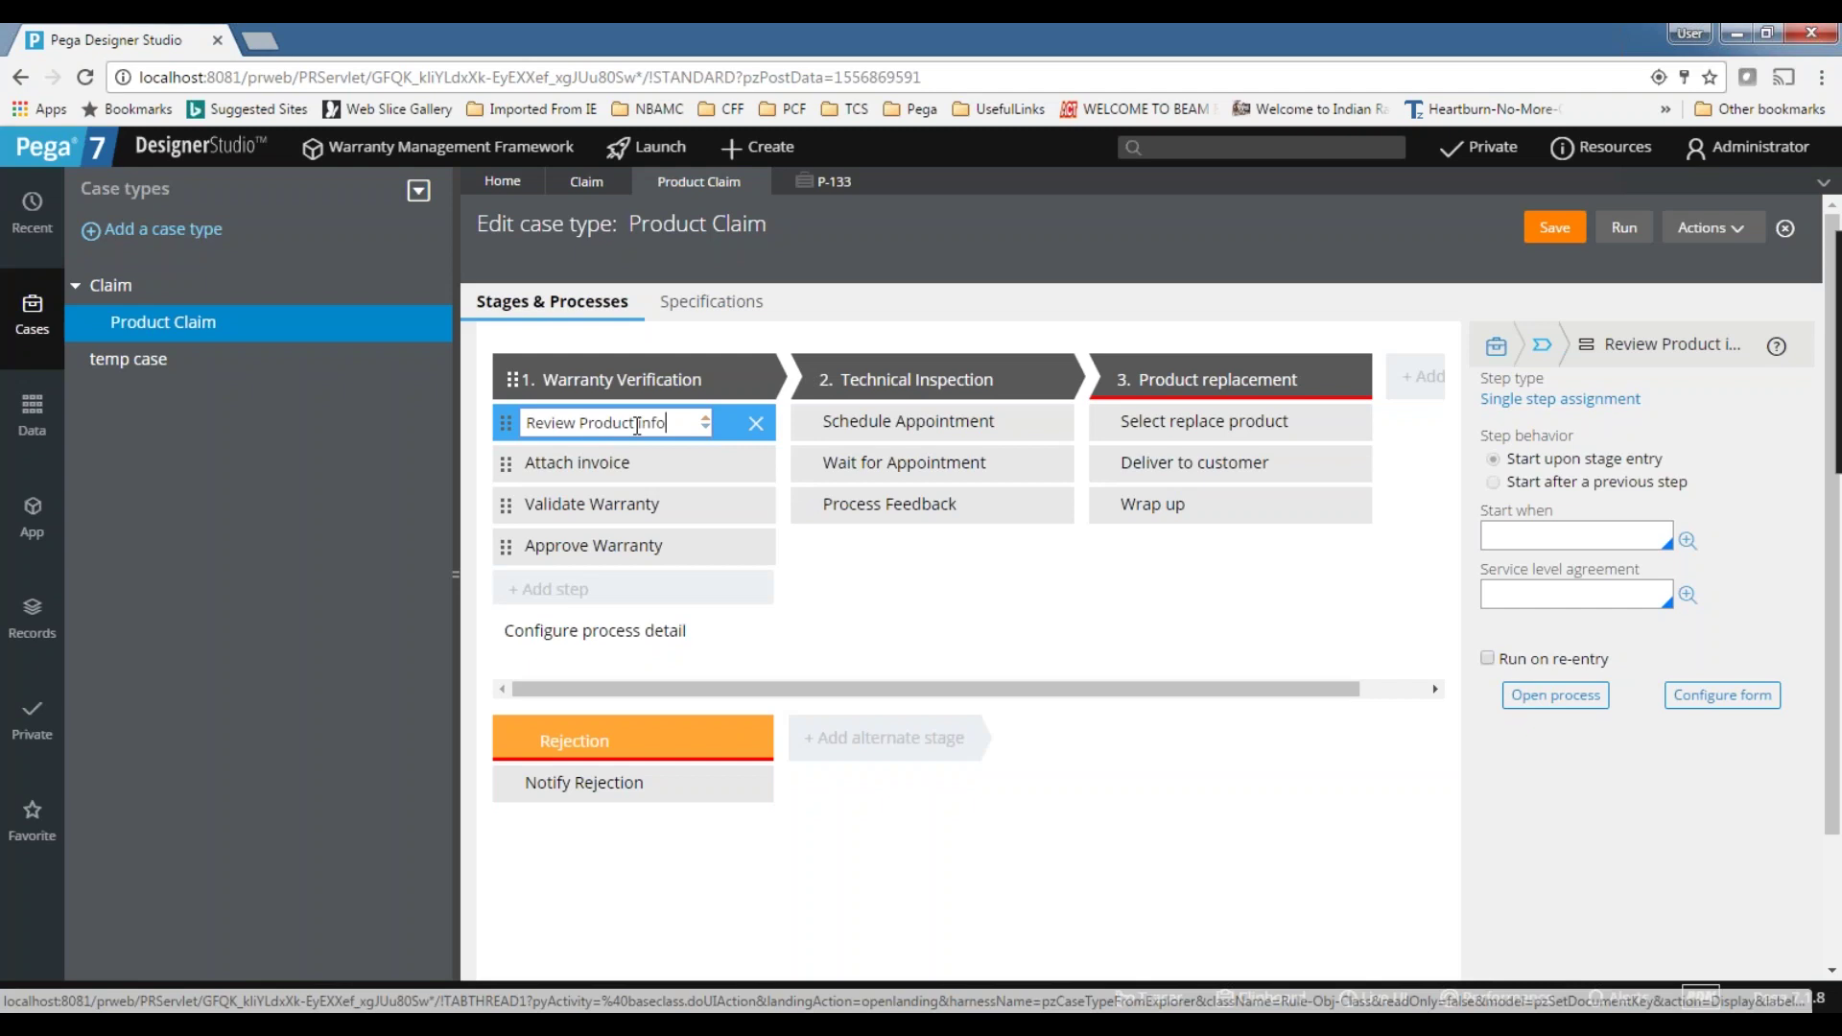
drag(689, 422, 438, 436)
click(1149, 975)
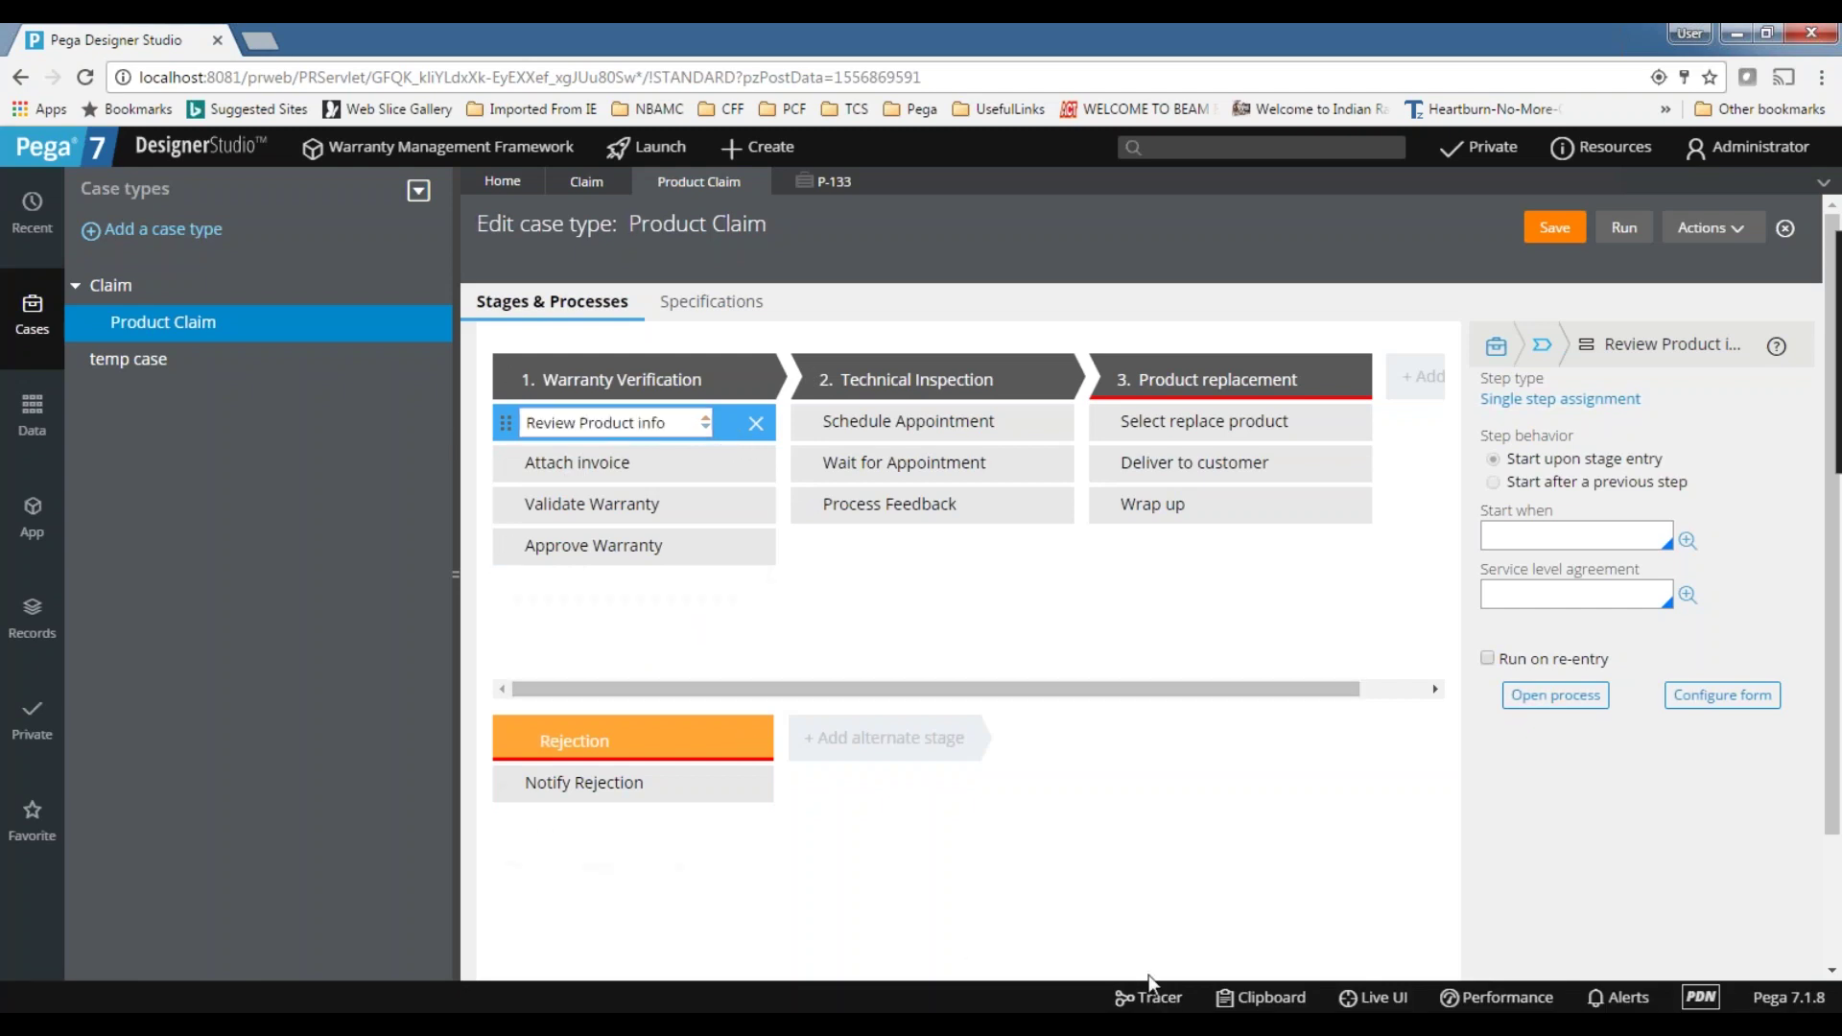
click(630, 468)
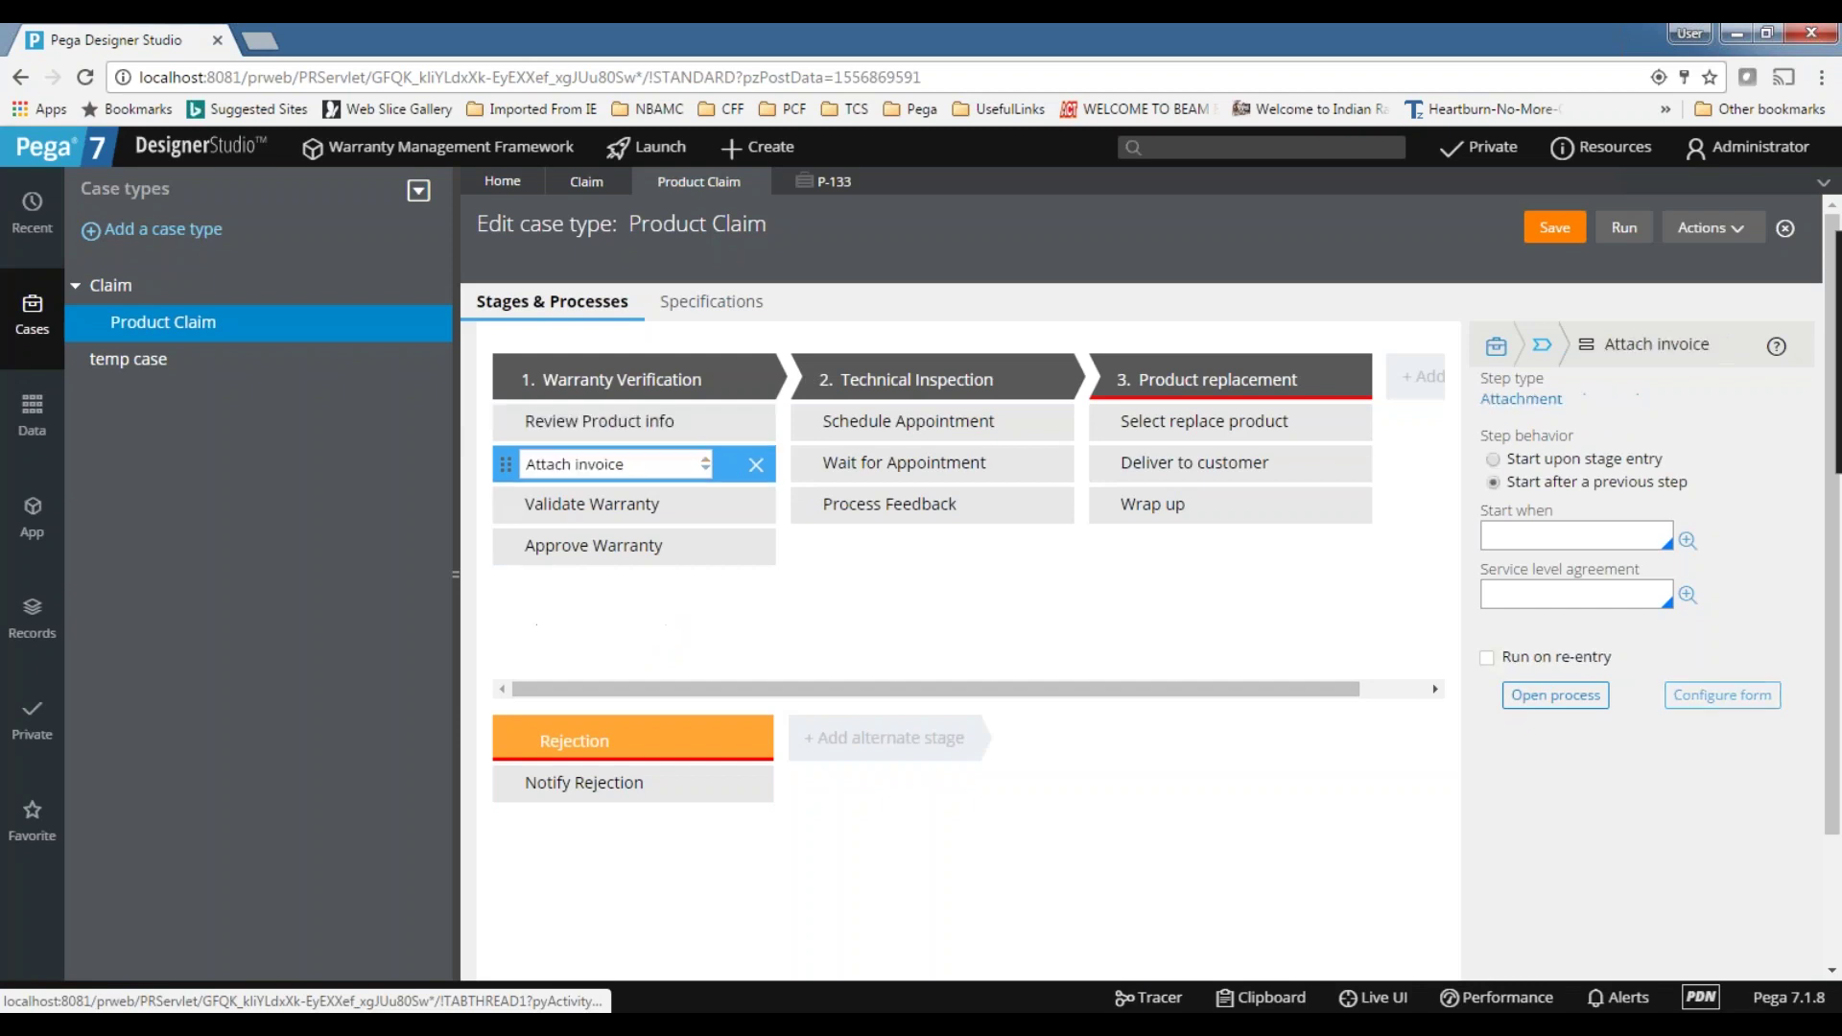
click(600, 505)
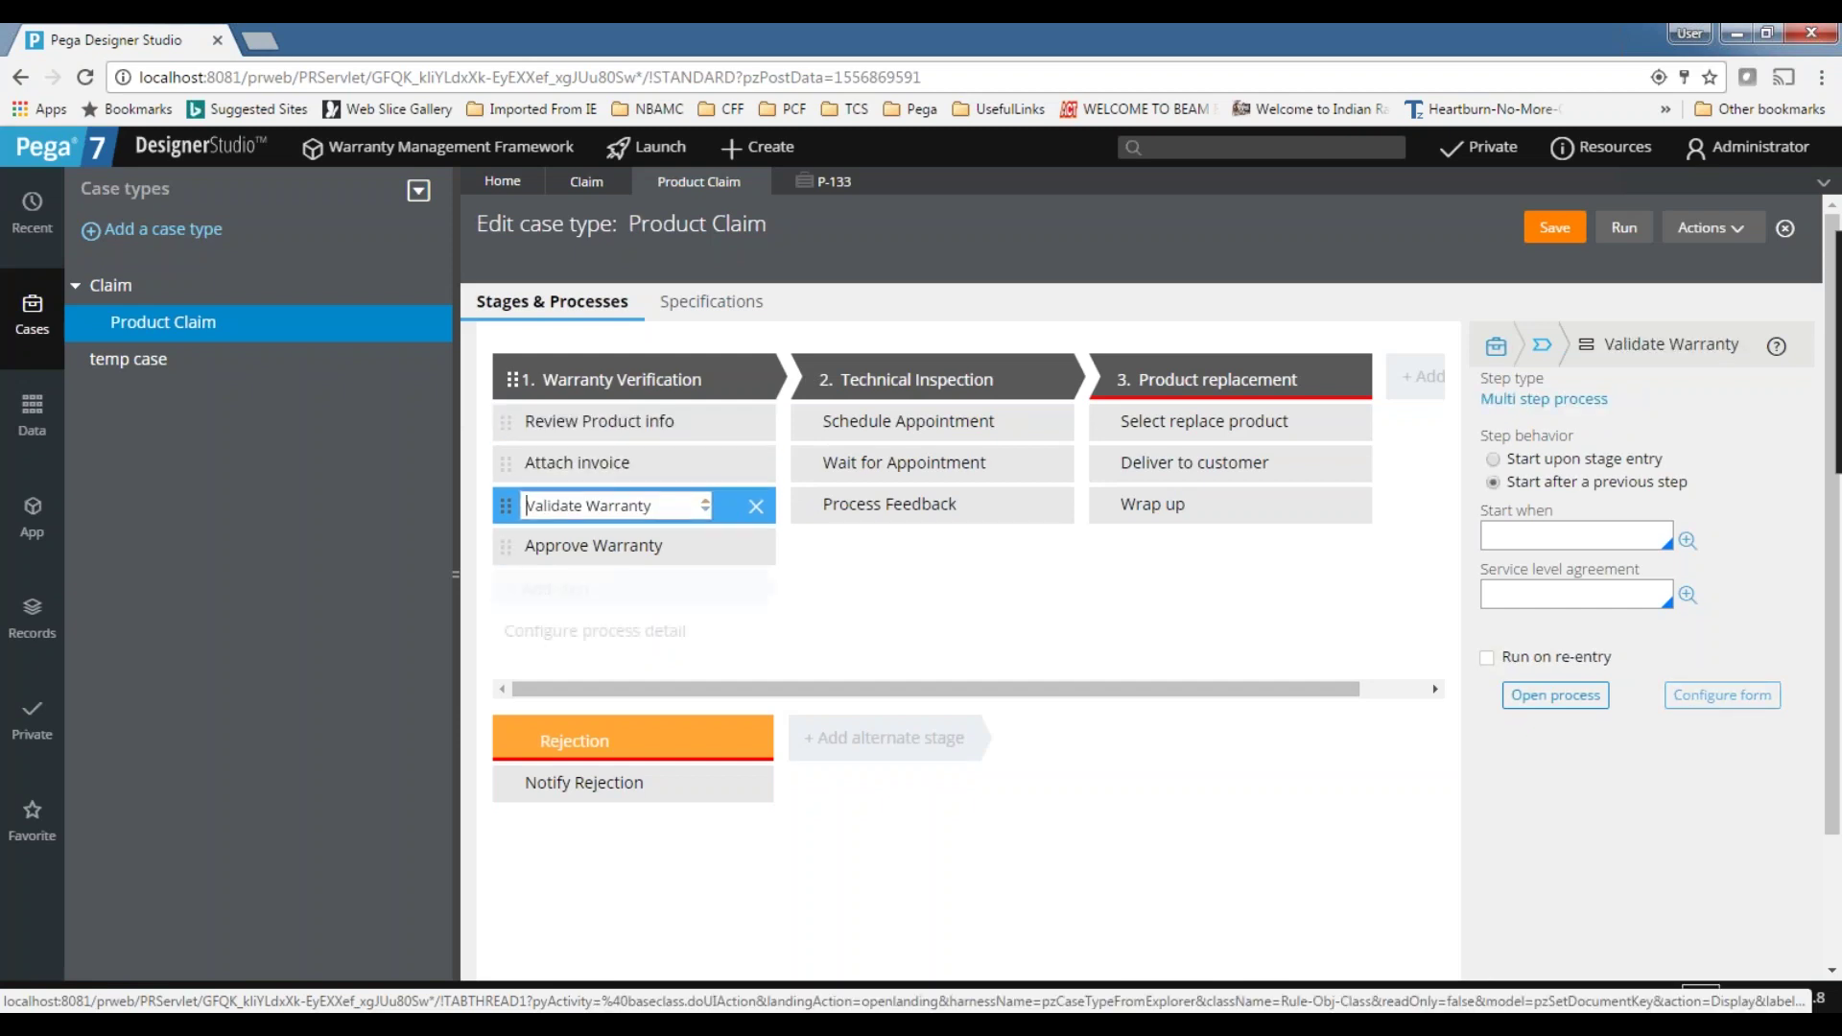
click(623, 466)
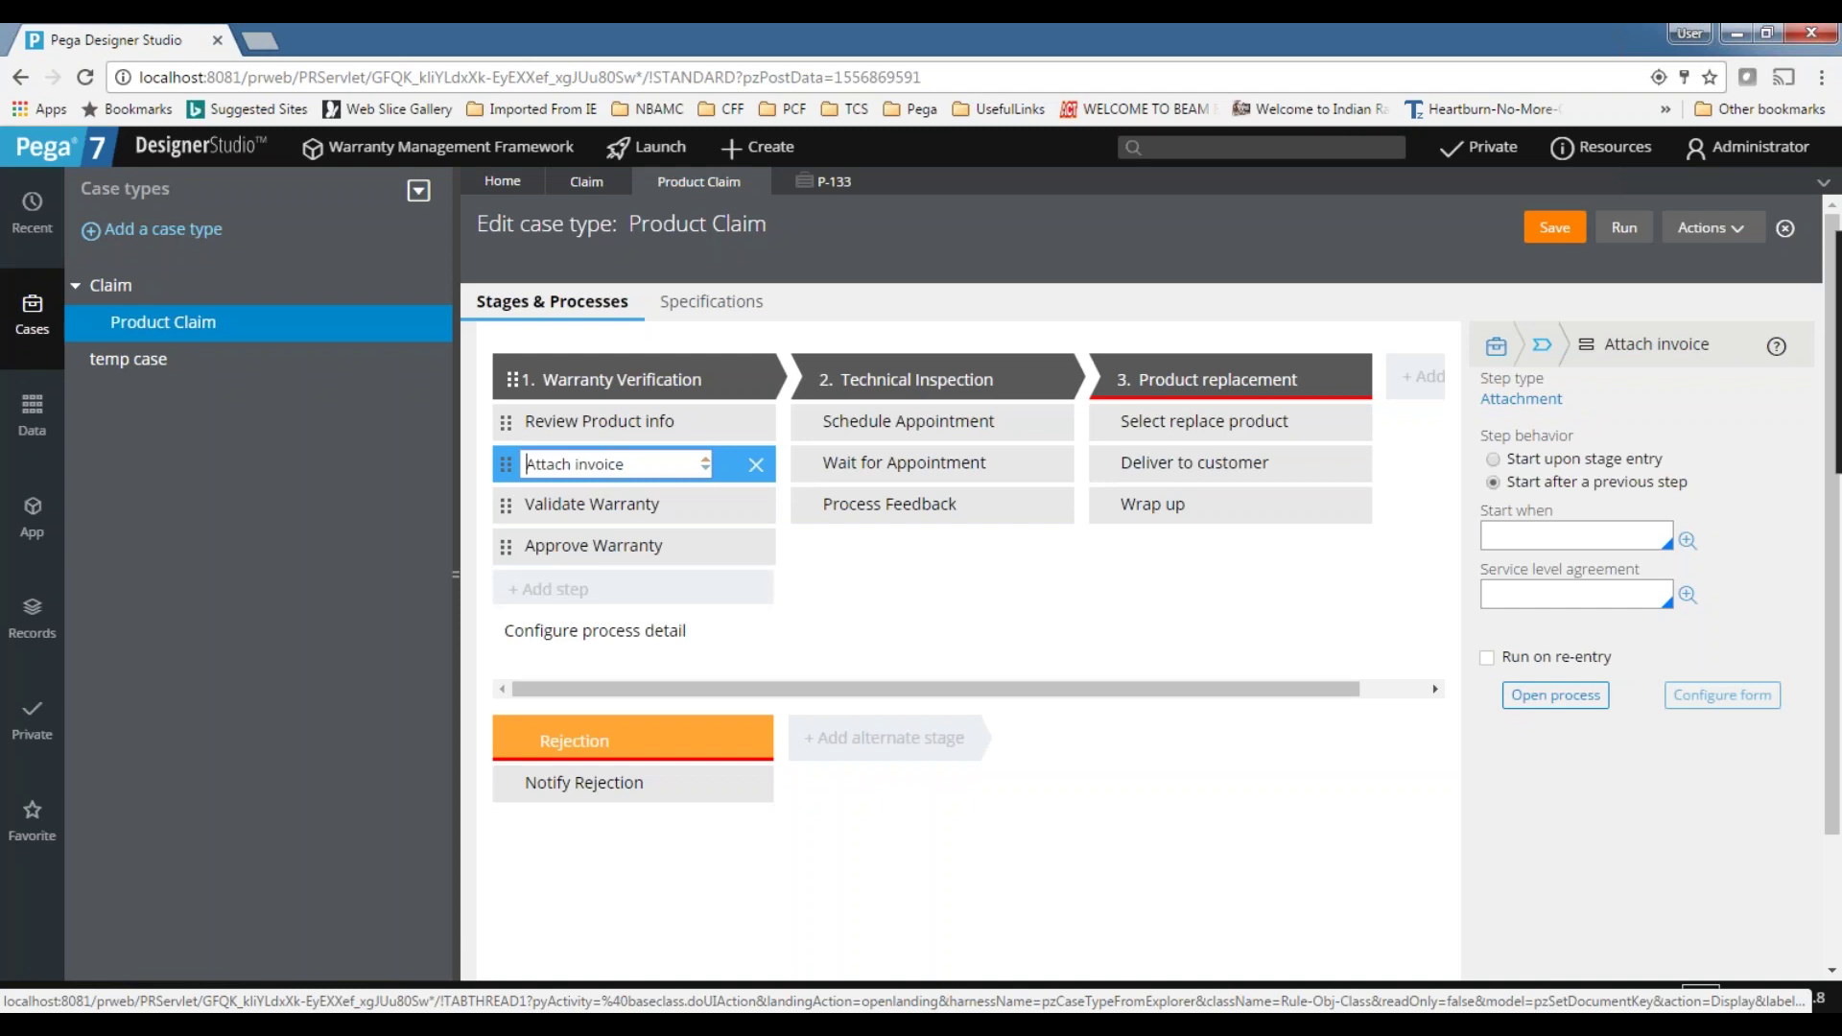
click(658, 423)
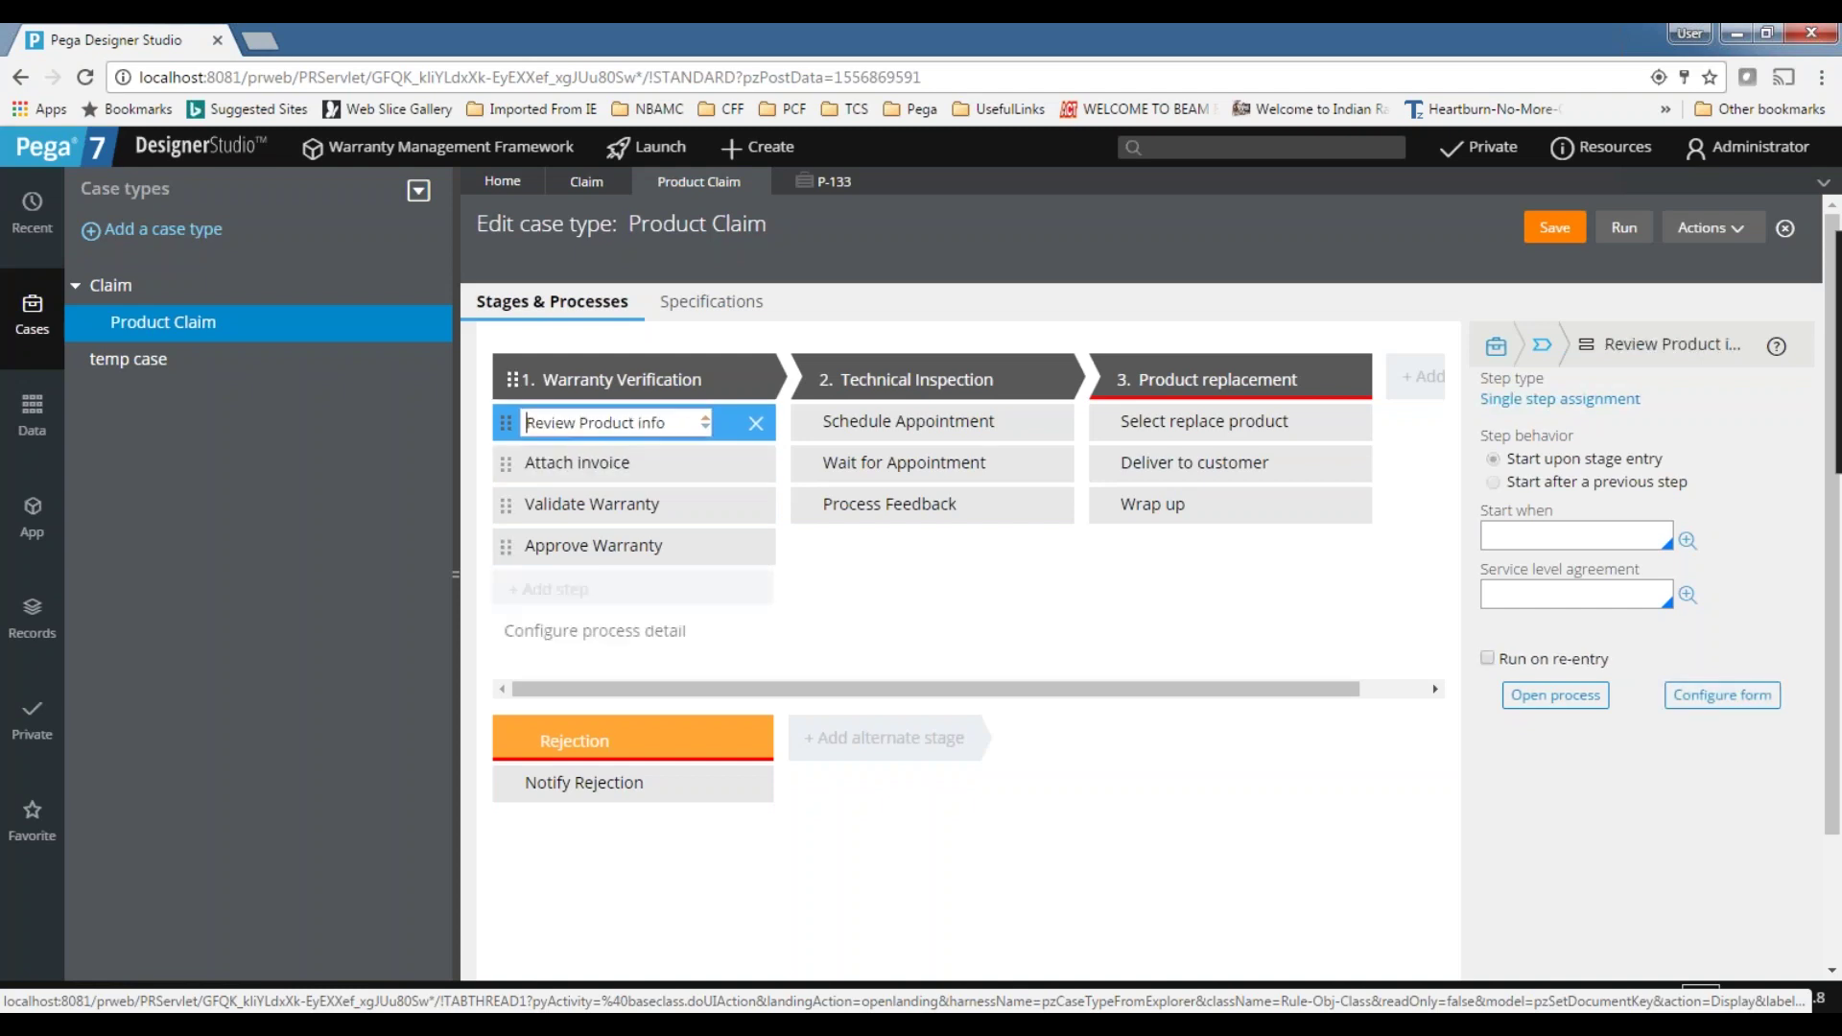
click(623, 465)
click(635, 423)
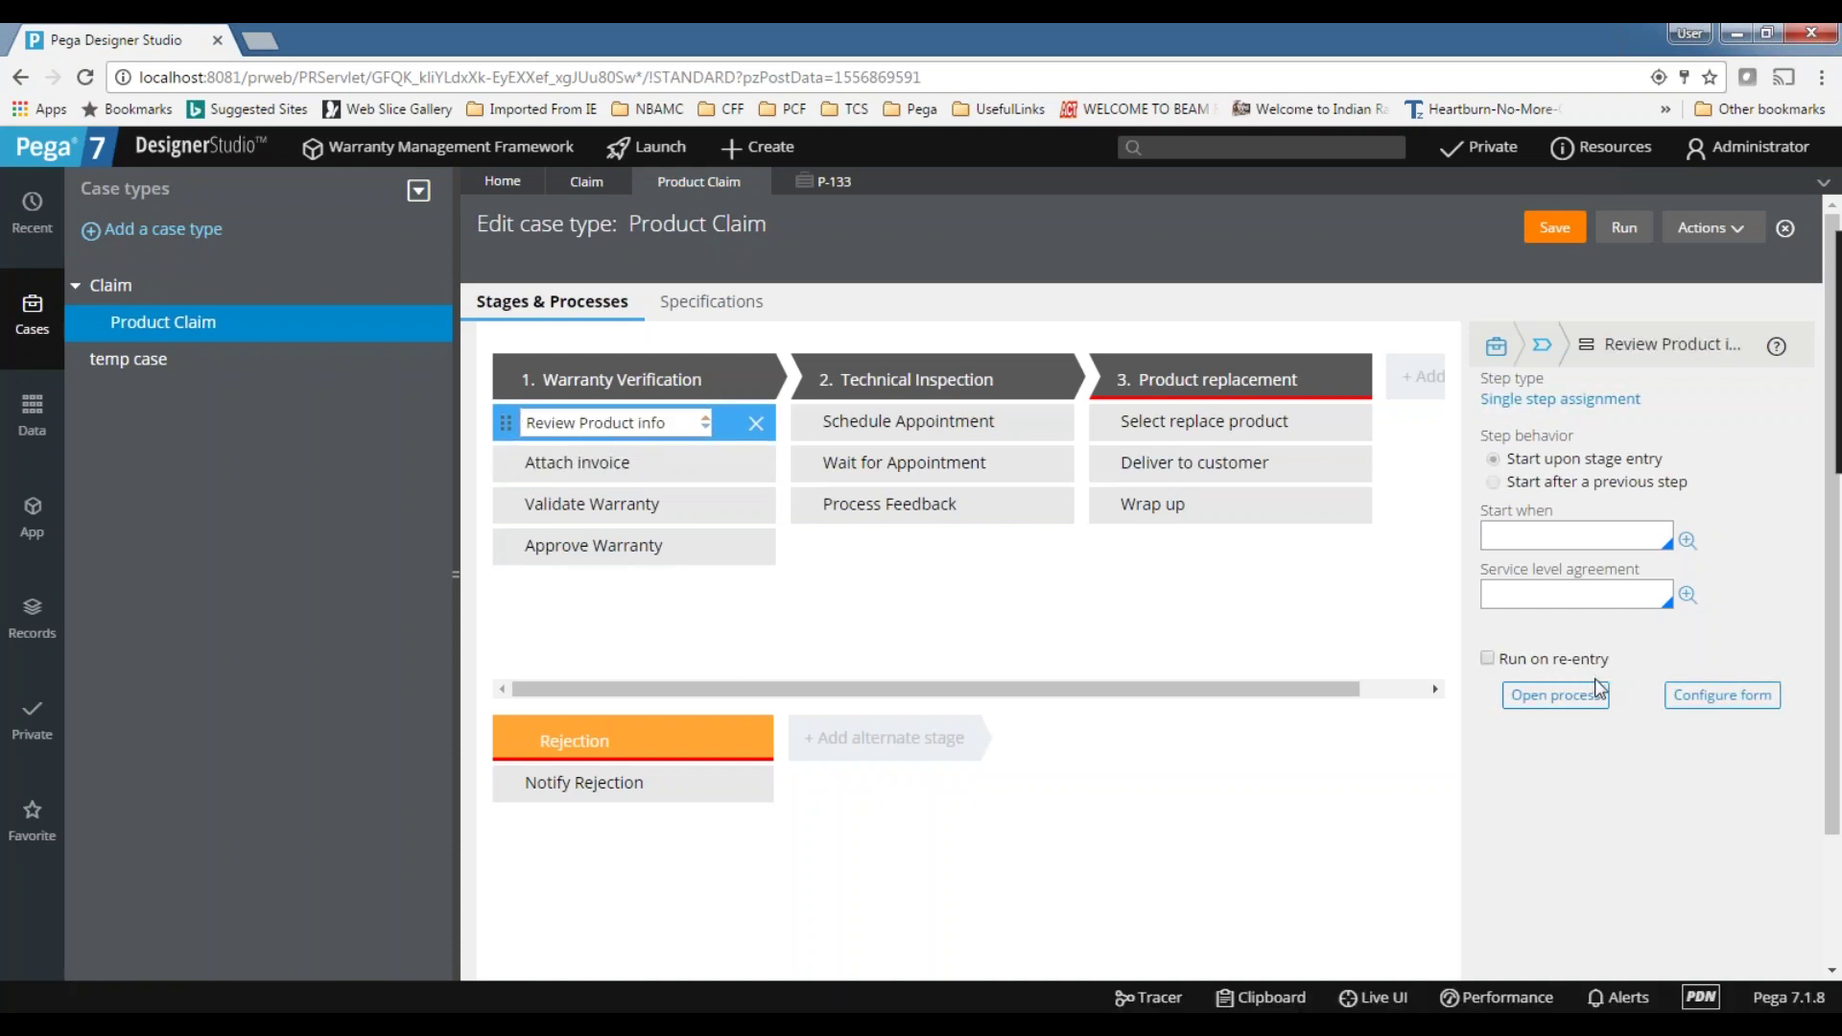
- Open the process of the Review Product info step, examine its flow diagram, and close the flow rule
click(1552, 697)
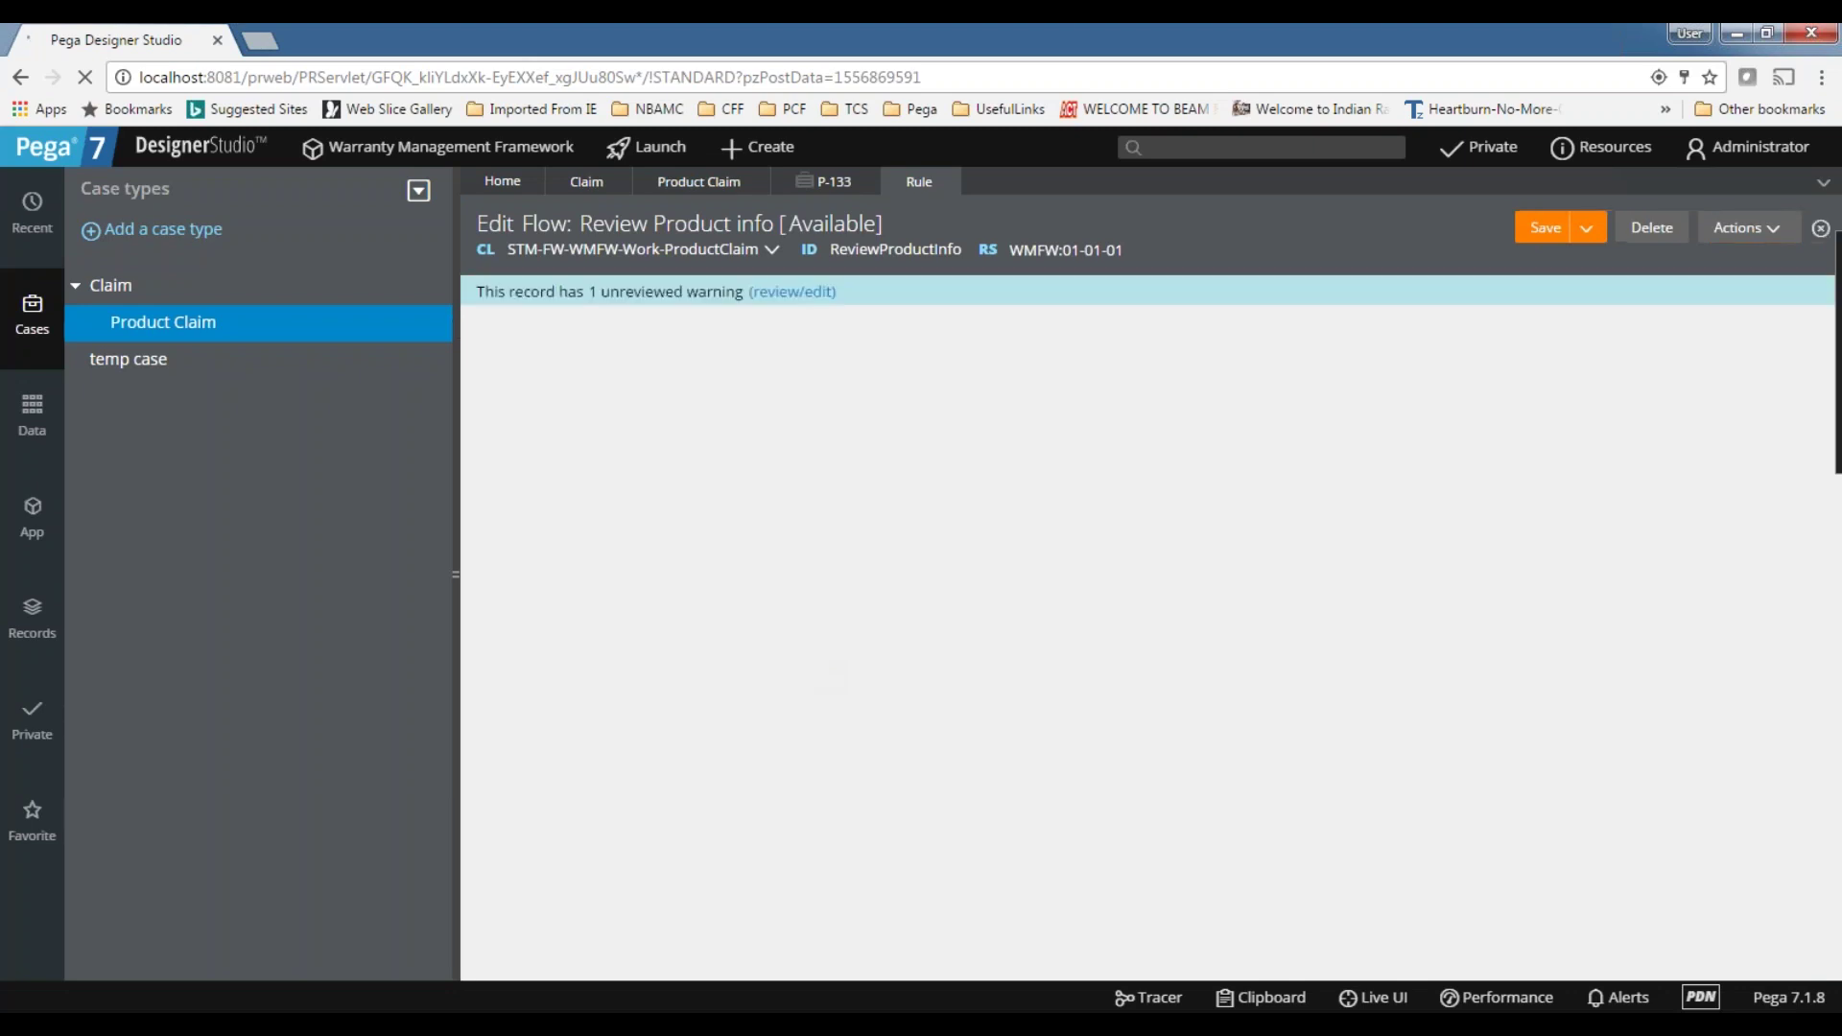
drag(525, 223, 575, 223)
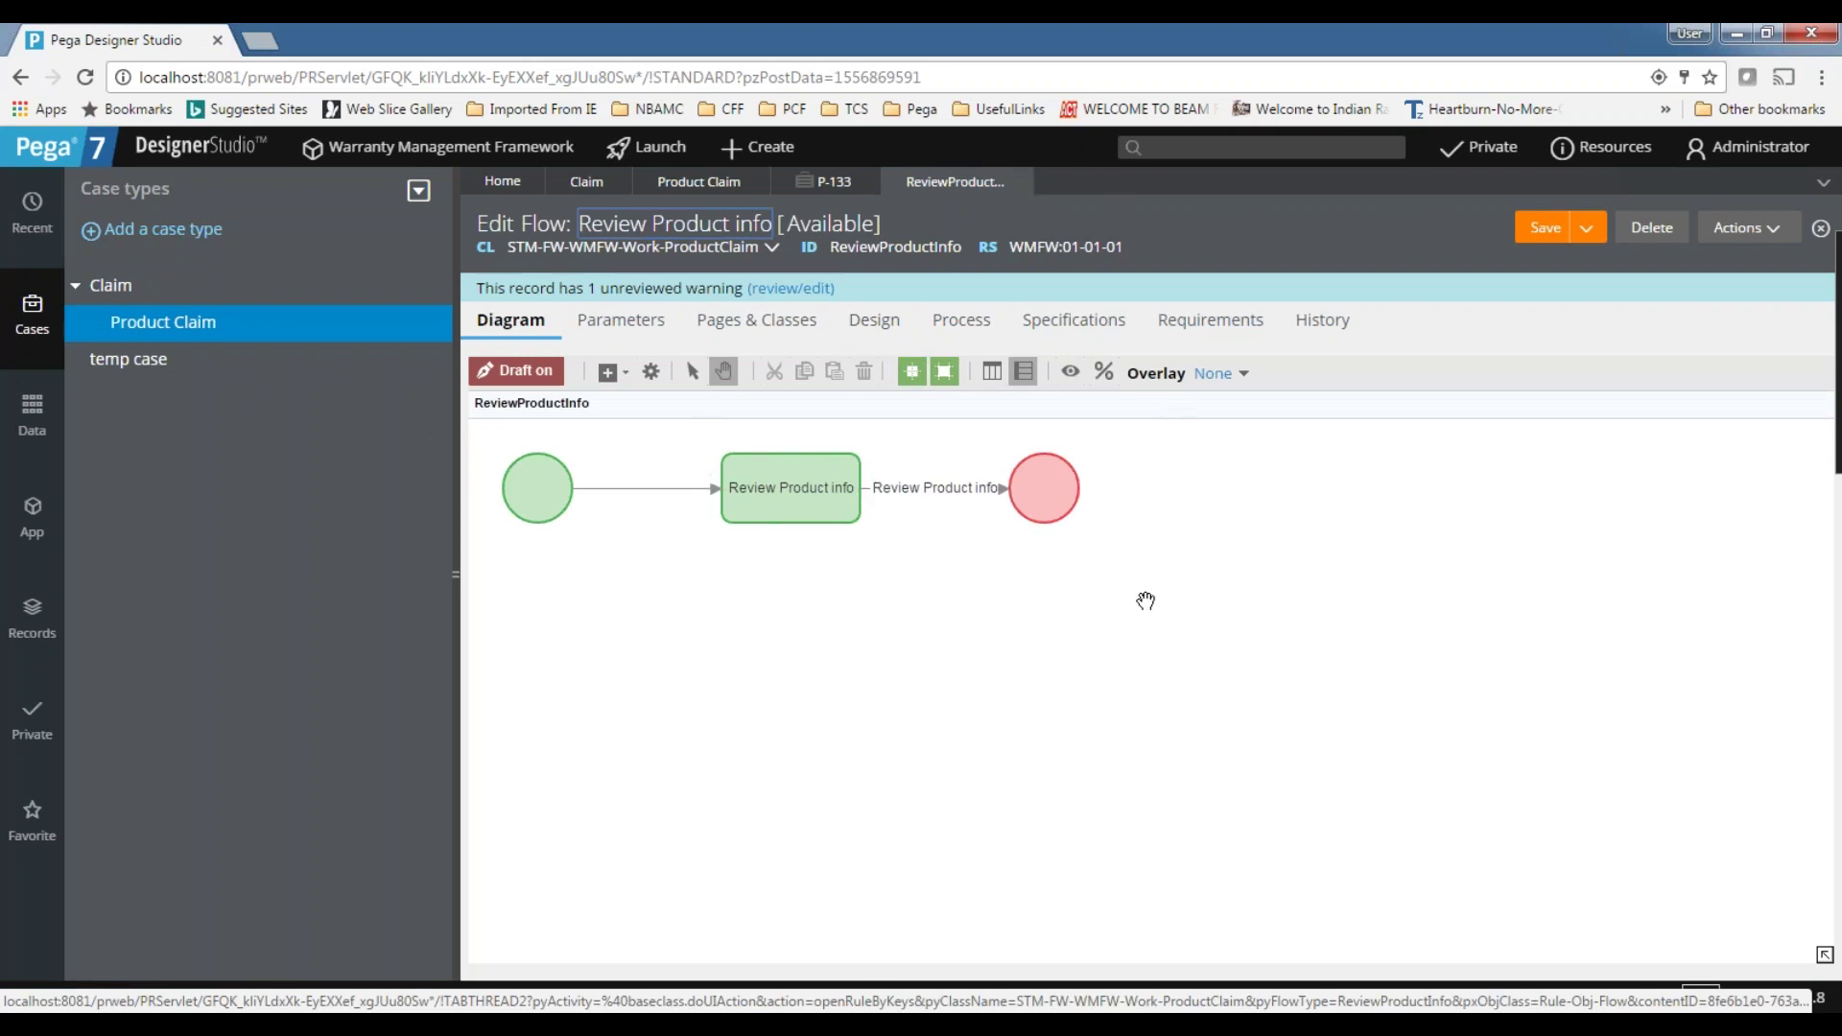
click(1022, 183)
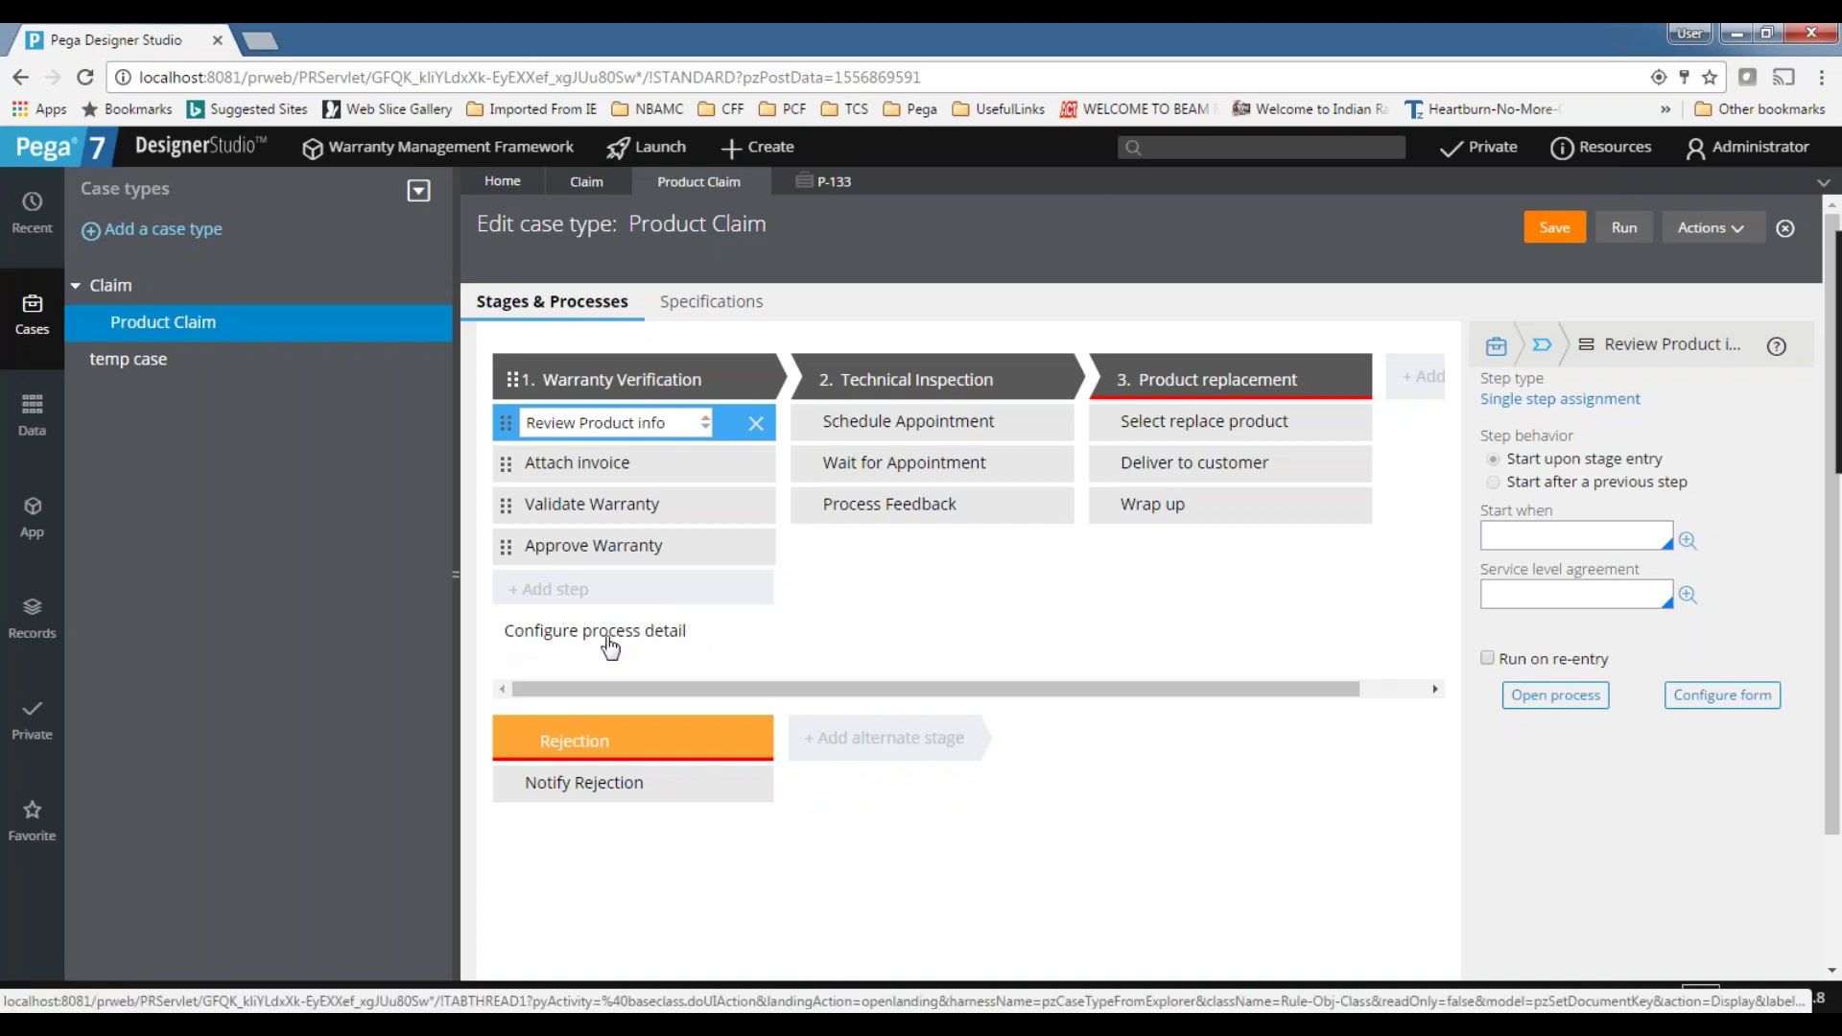
drag(679, 423, 426, 420)
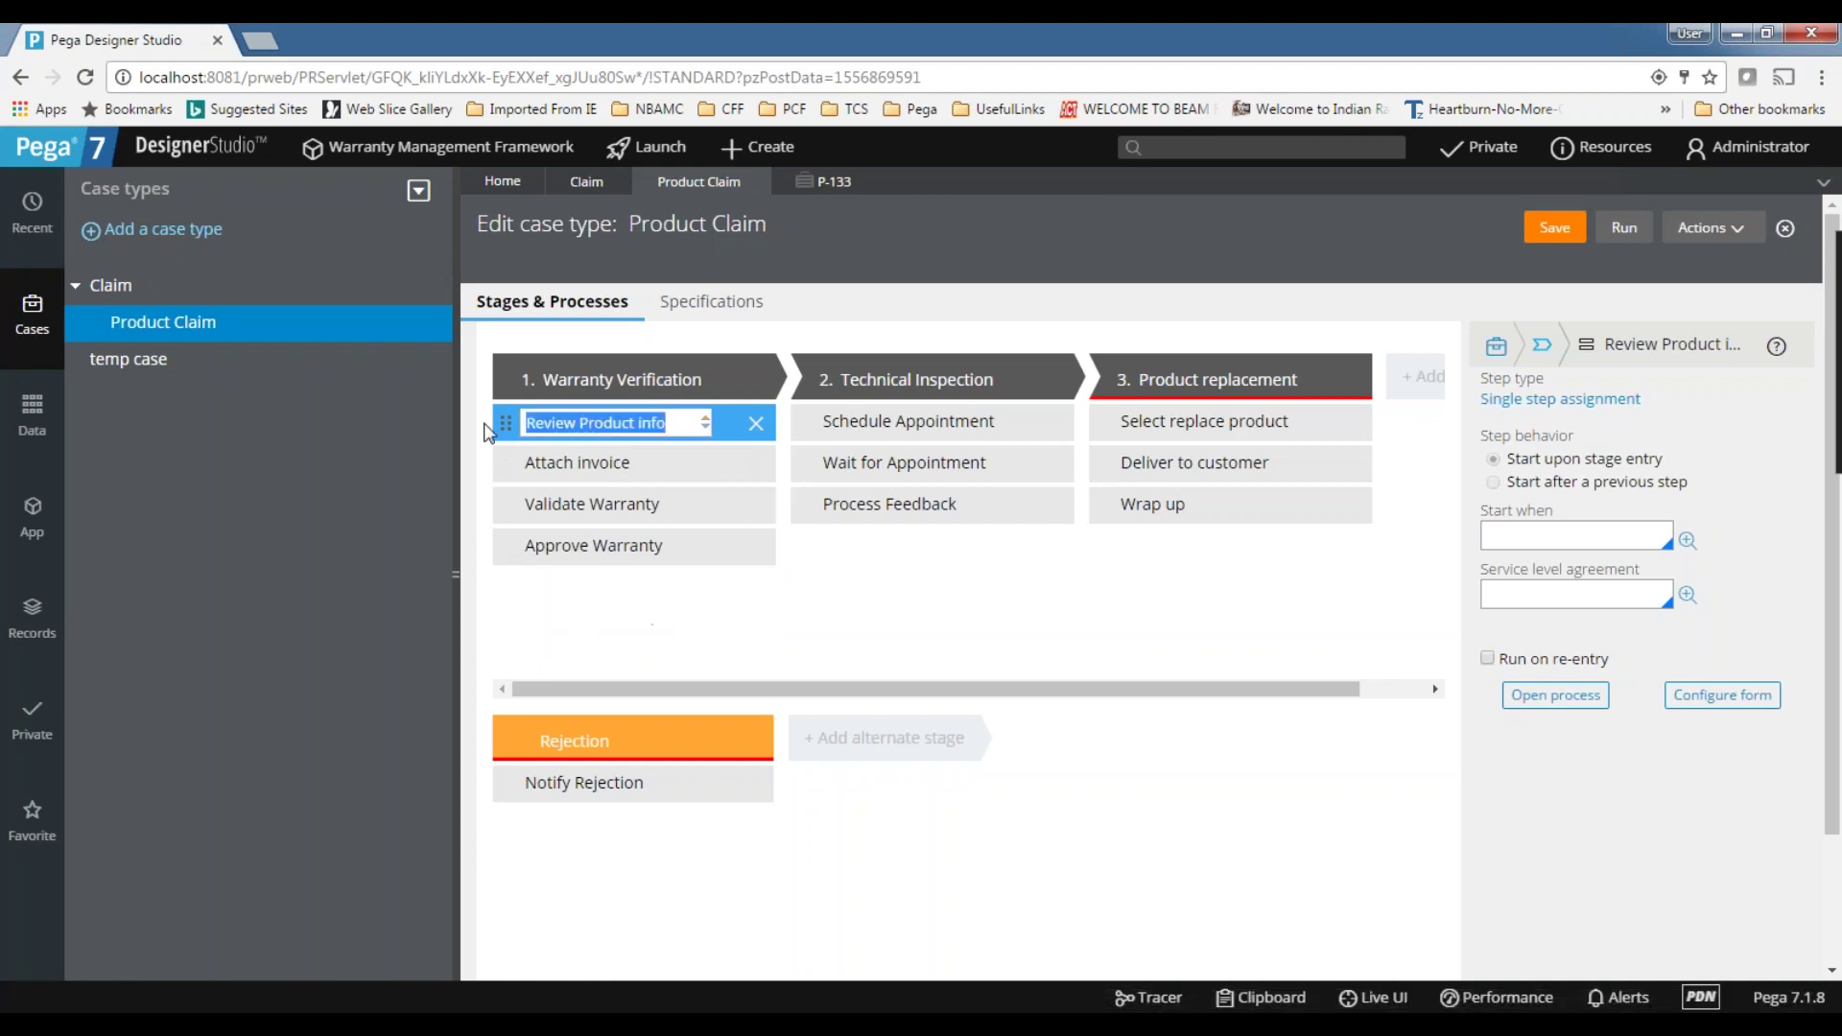
click(691, 420)
triple_click(691, 420)
click(691, 423)
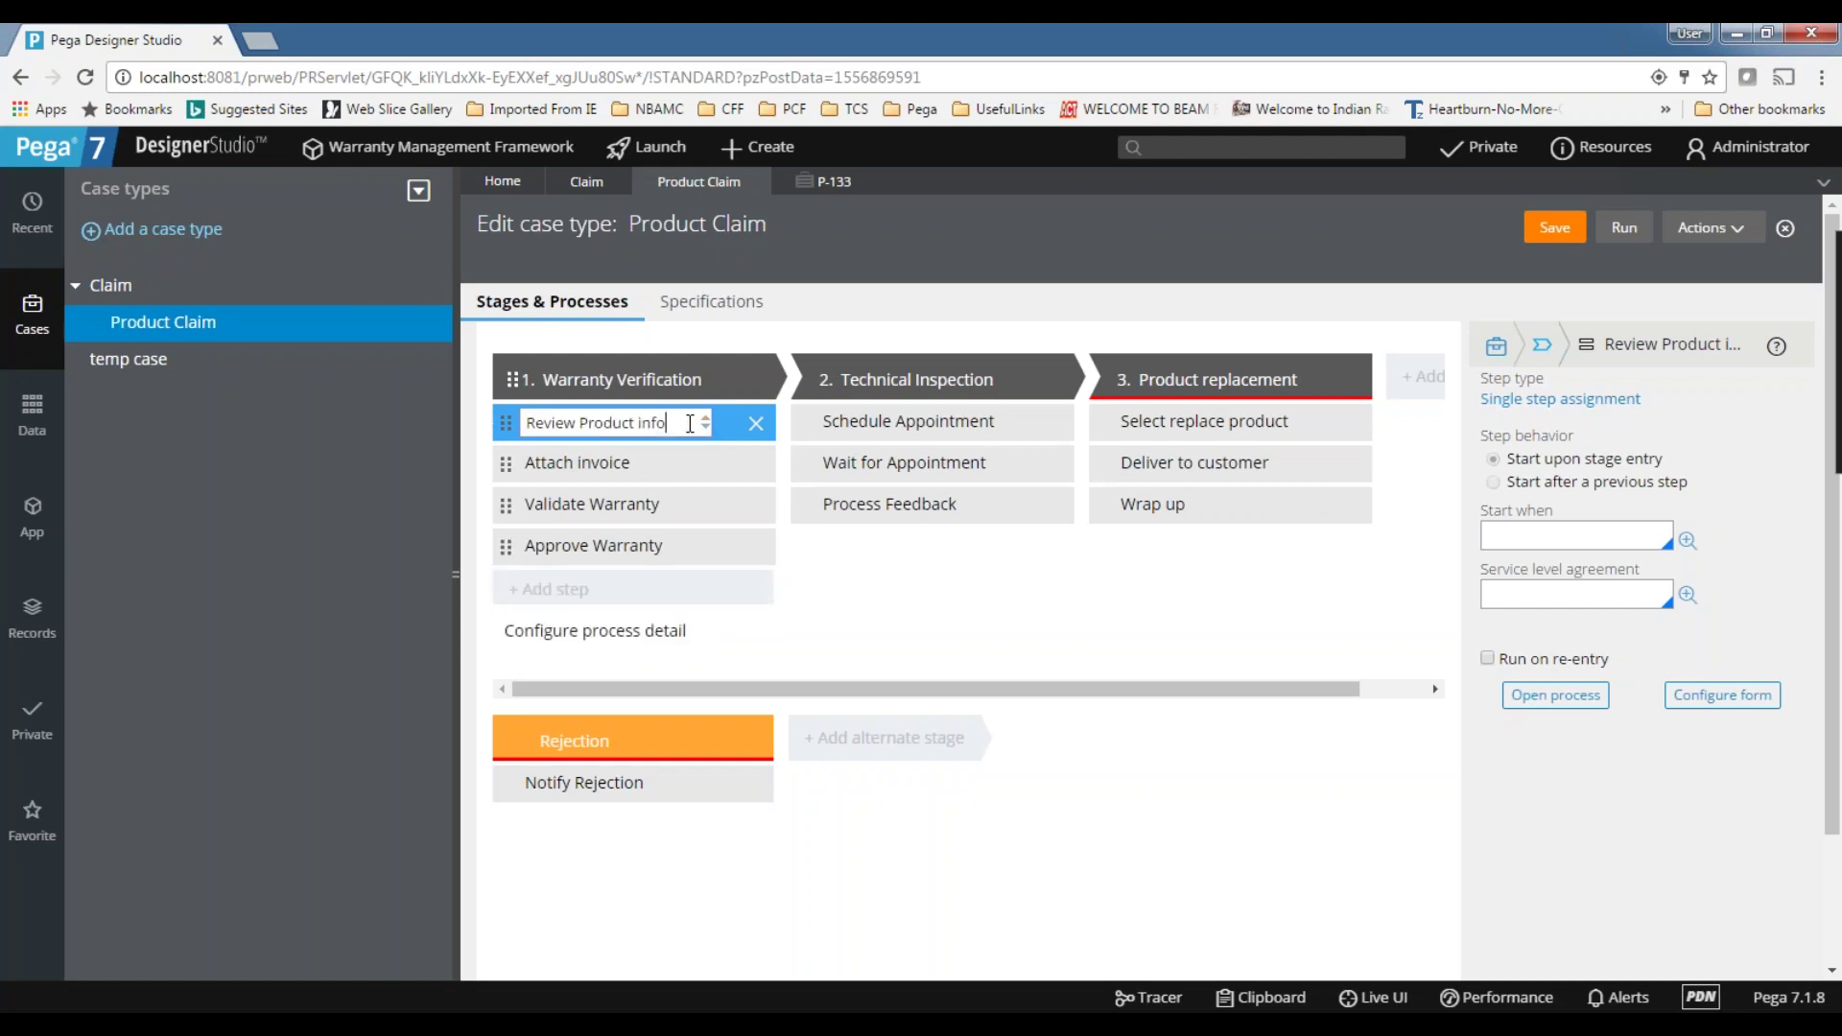
triple_click(690, 423)
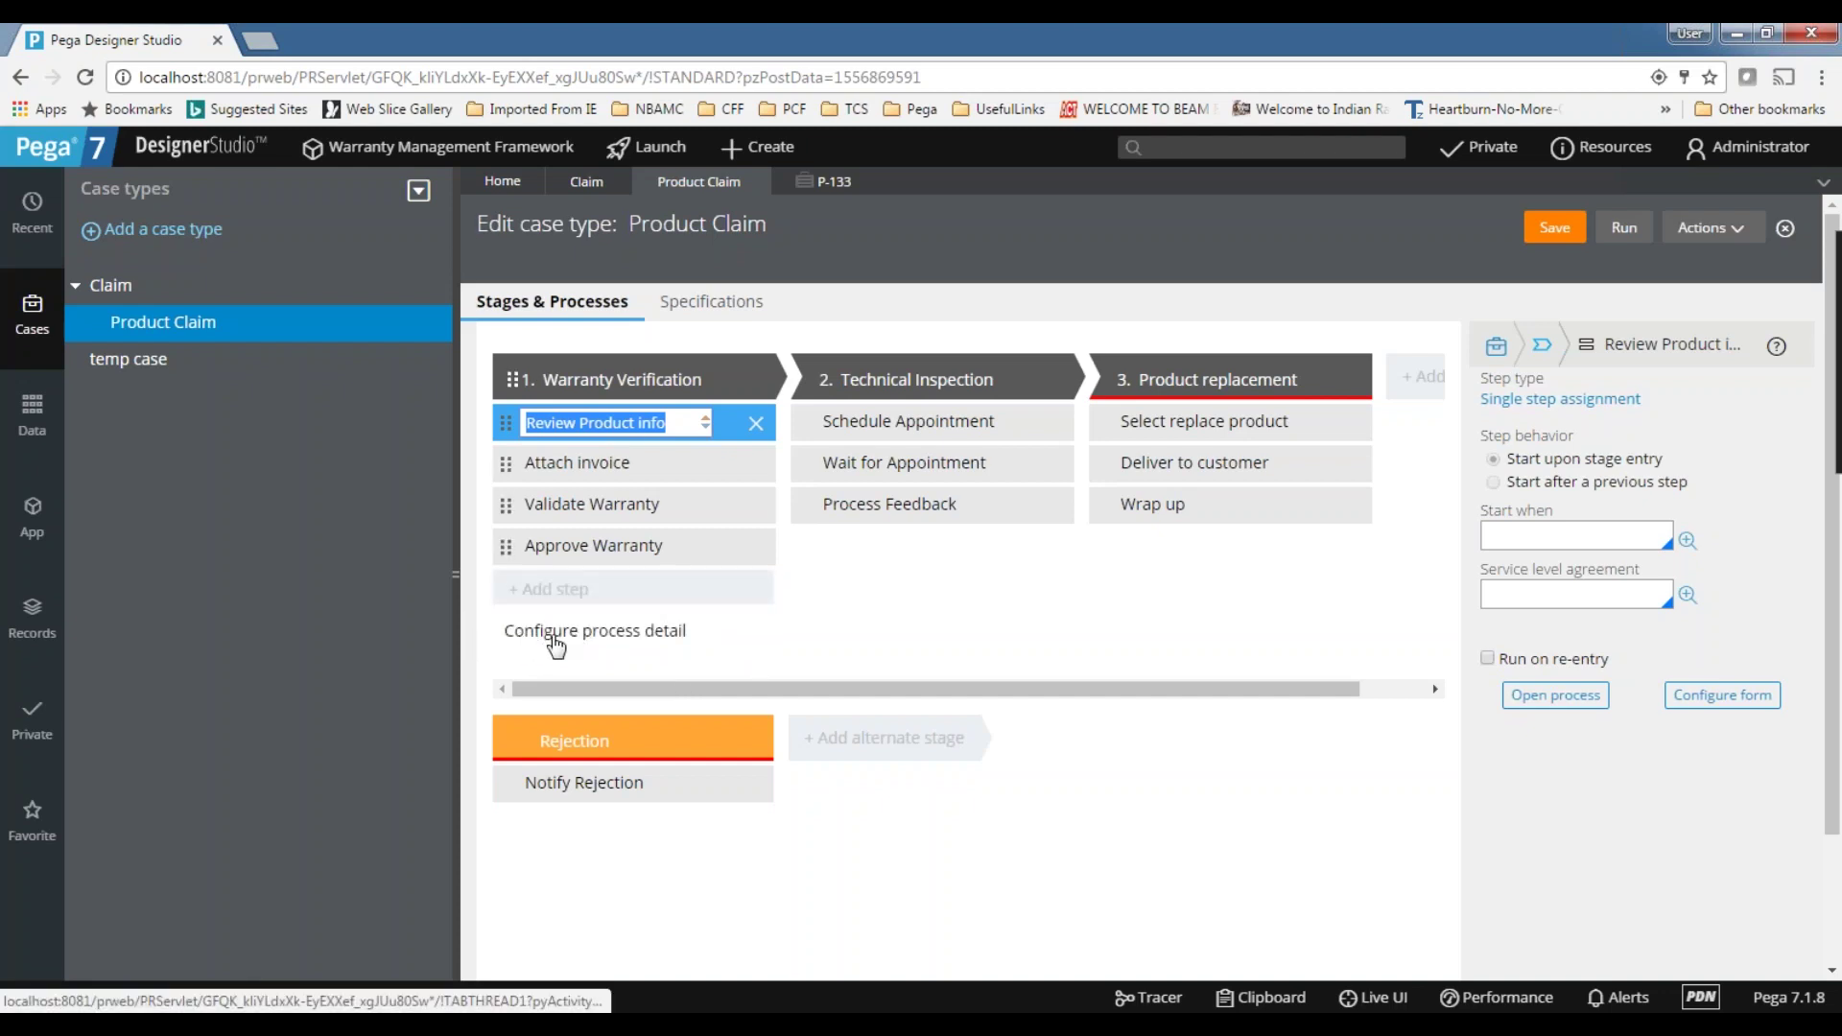
- Open the Warranty Verification process detail, examine the Review Product info assignment's actions, routing, service level and specification sections, and return to the stages
click(607, 464)
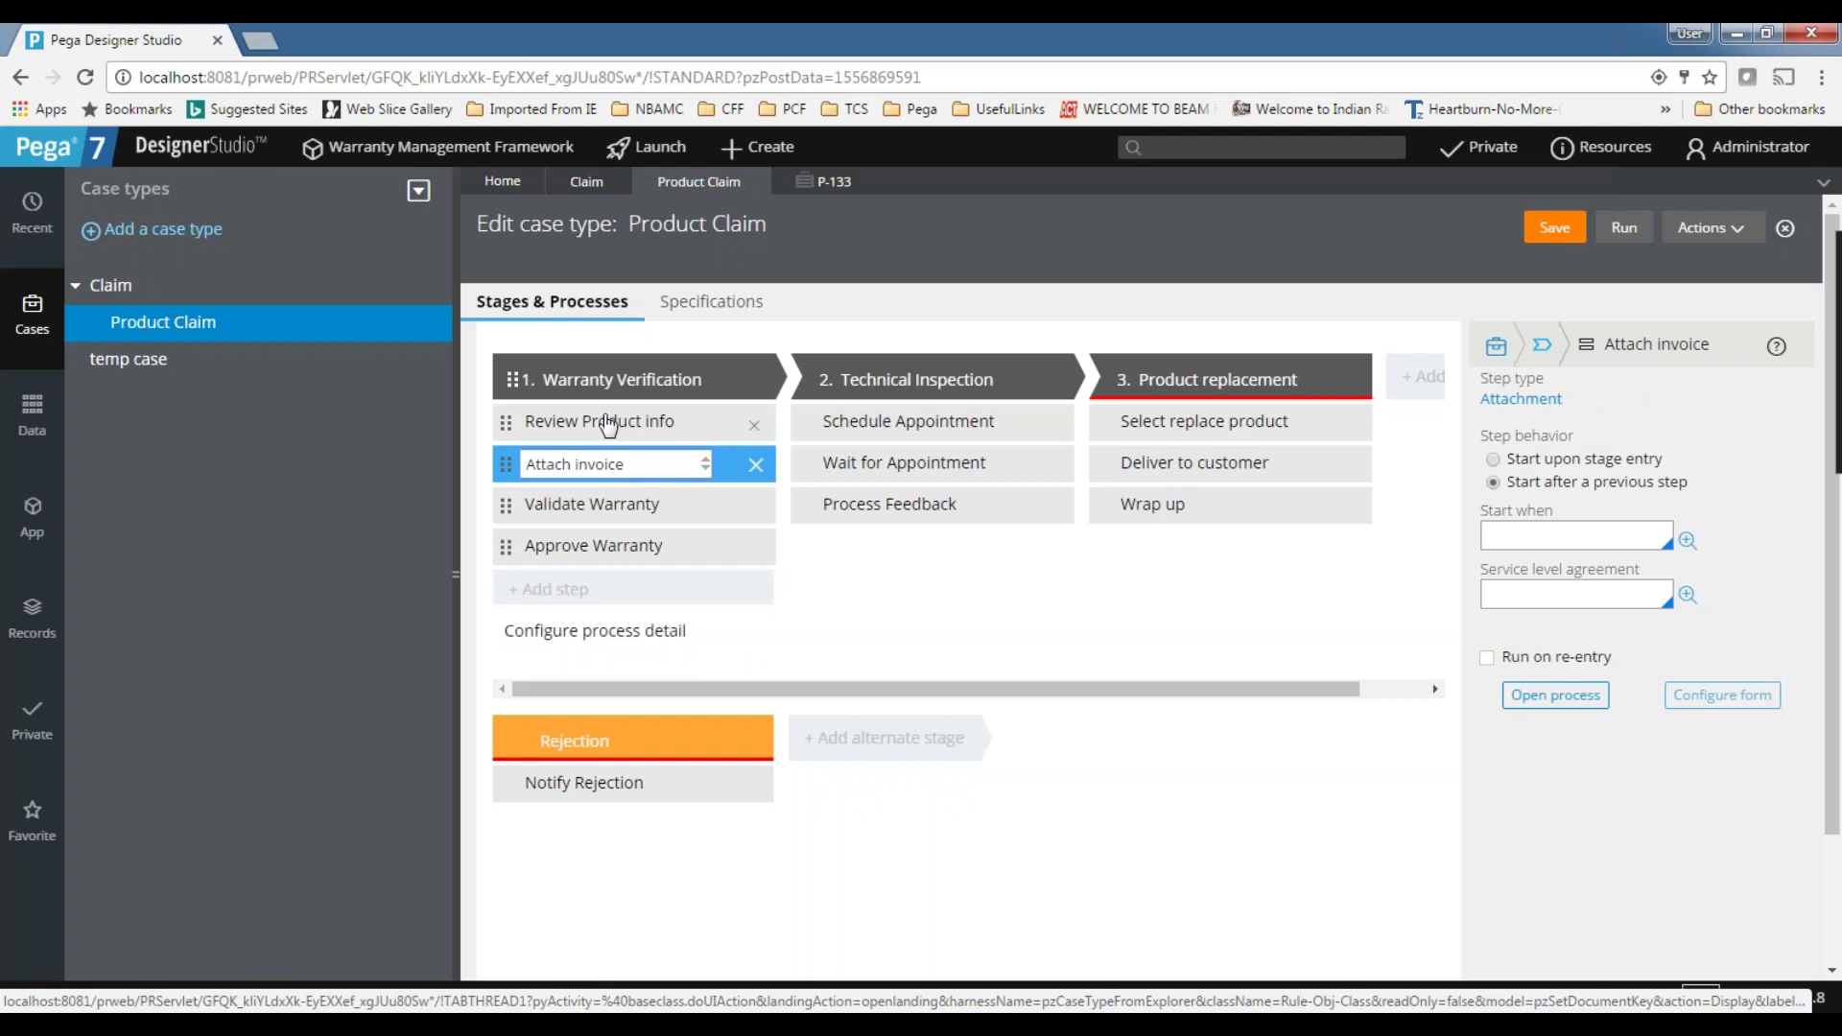
click(606, 422)
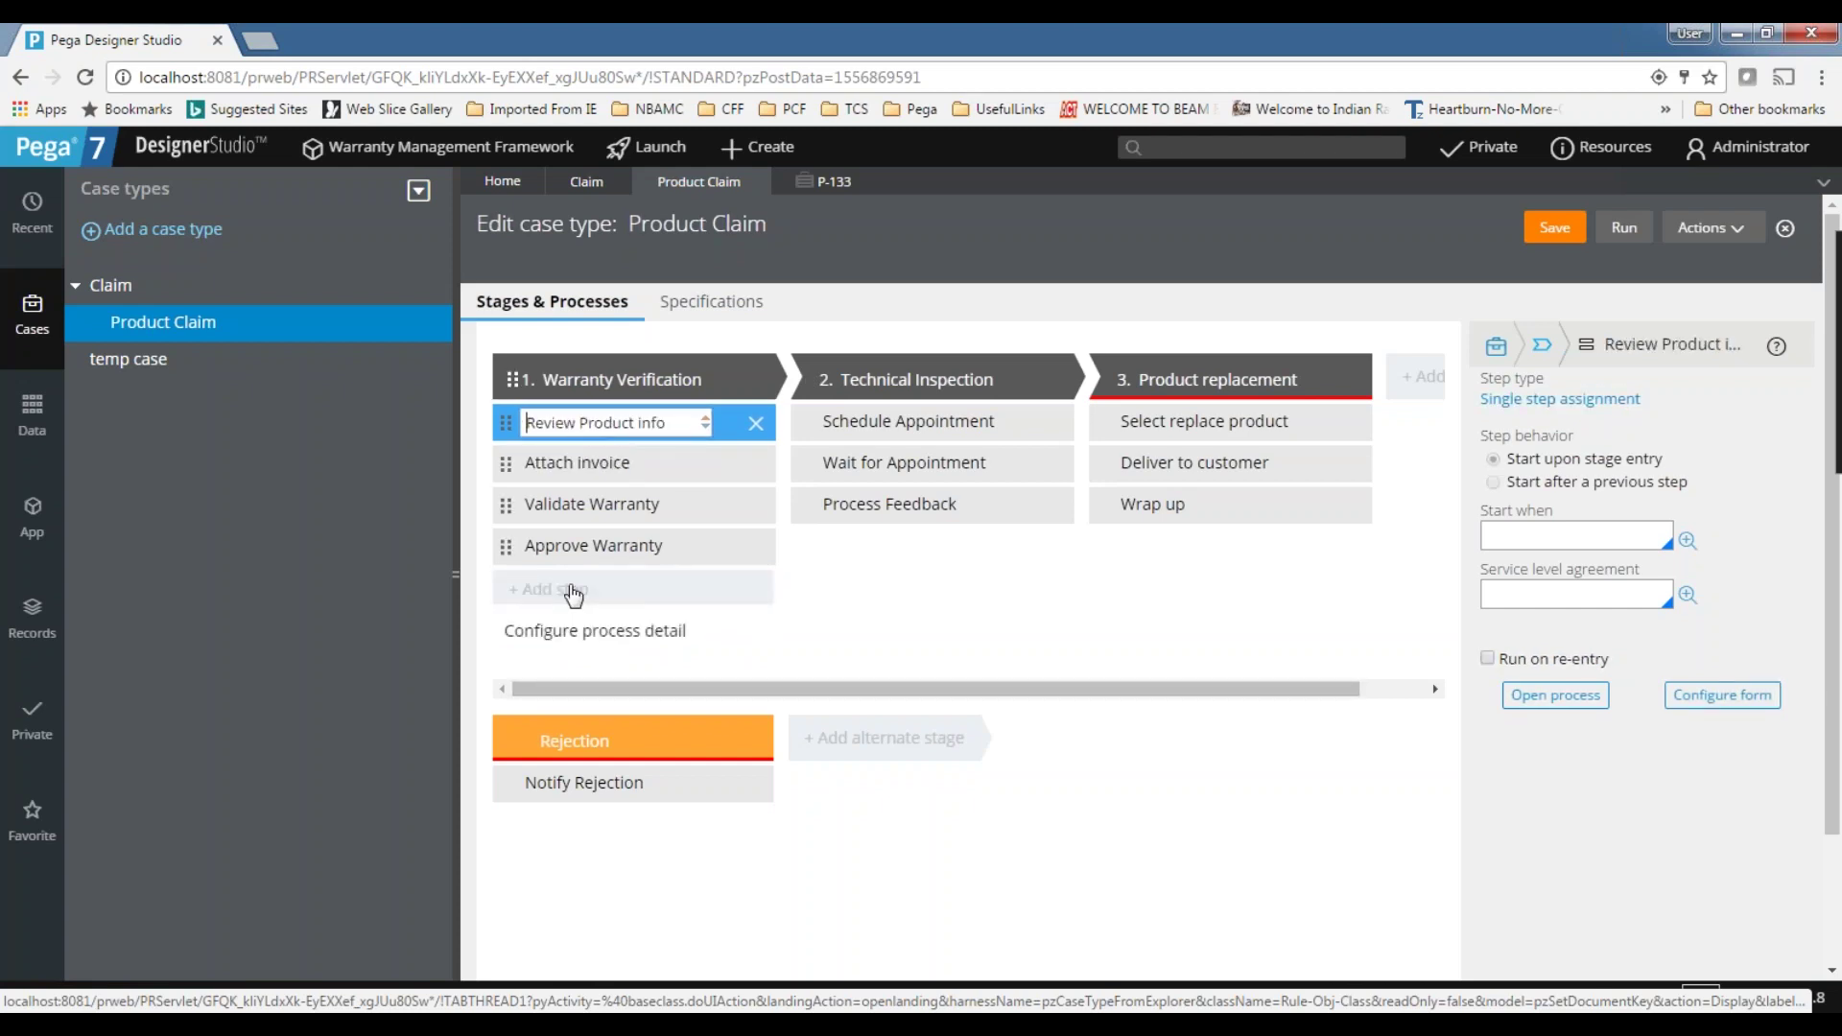
click(540, 637)
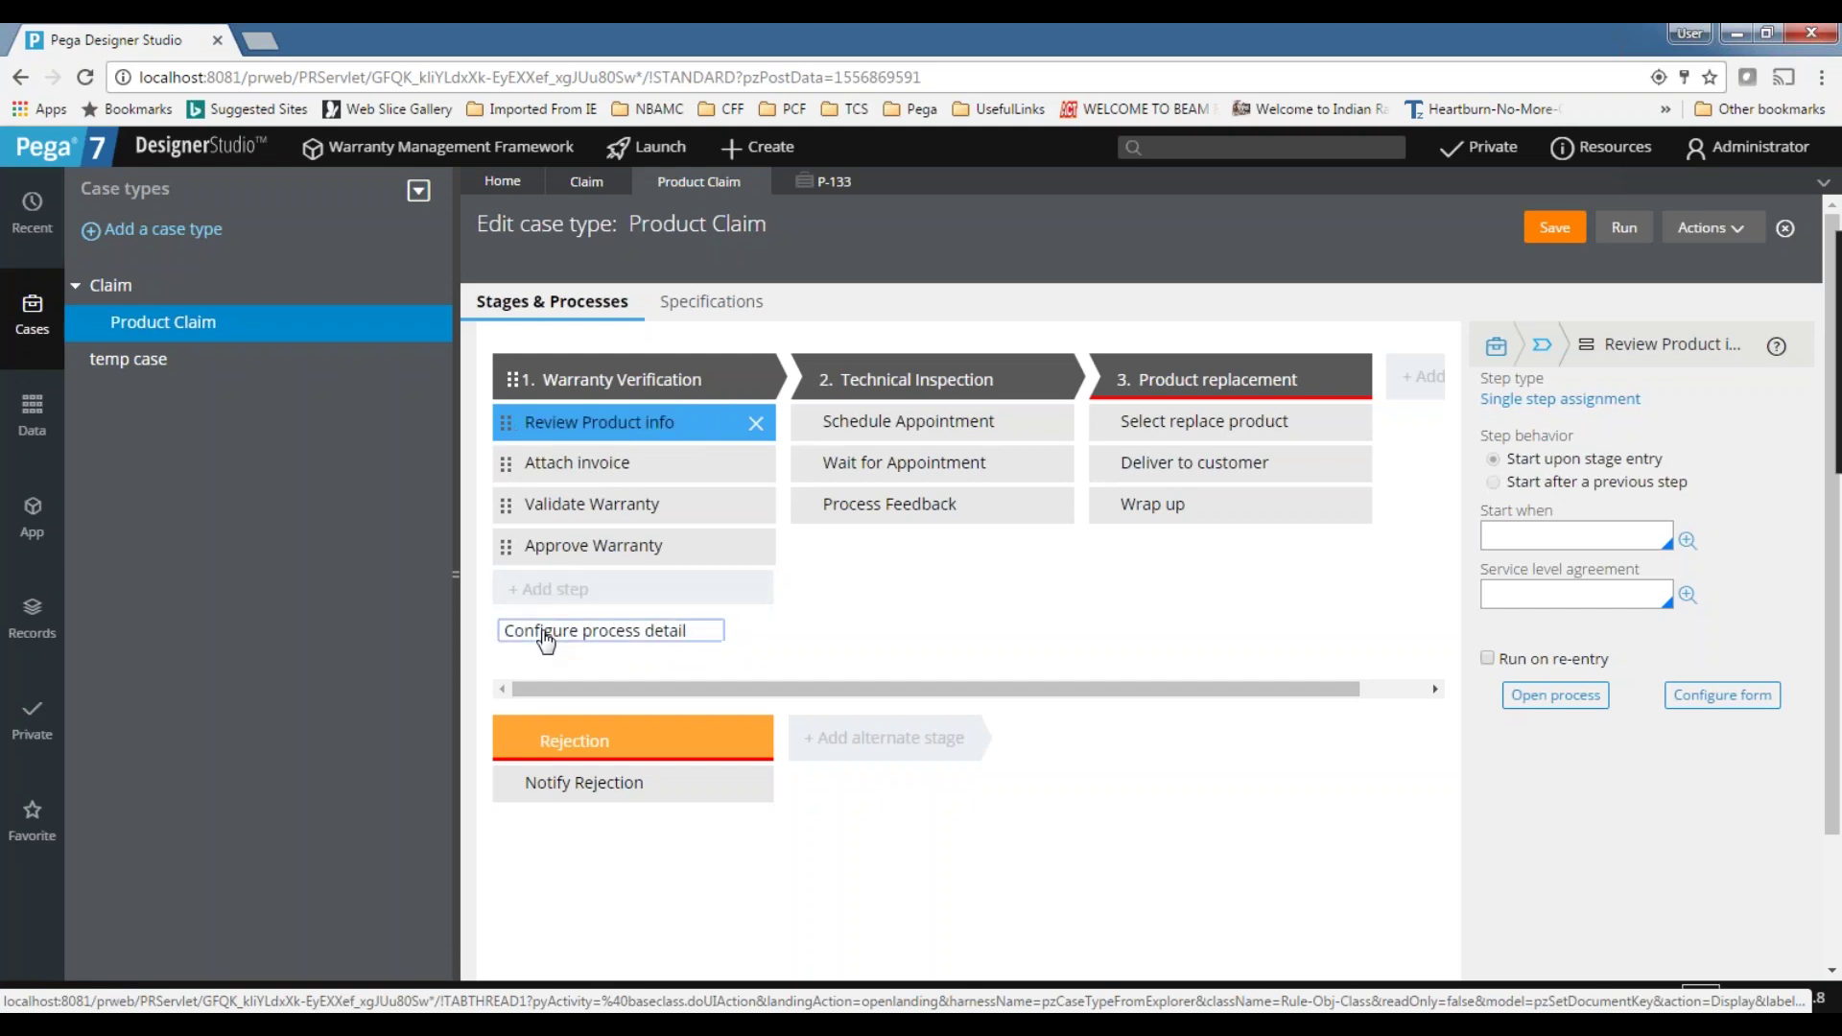
click(996, 576)
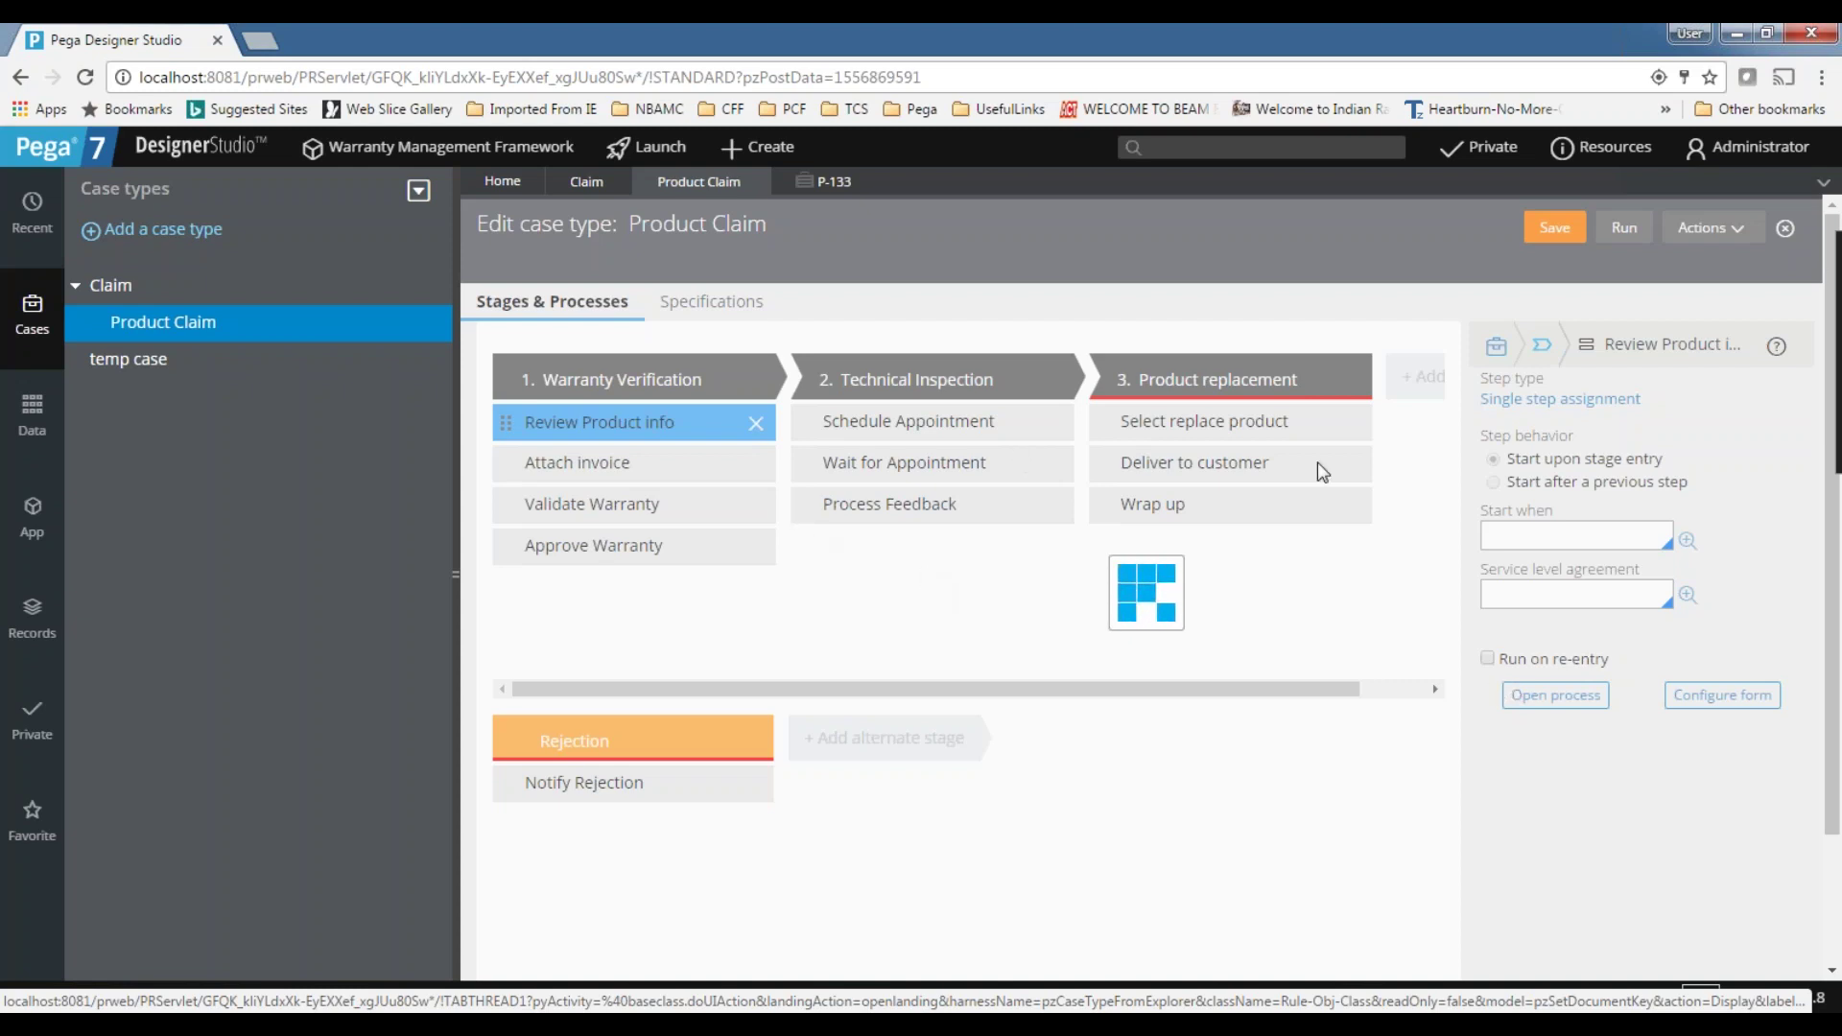
scroll(1201, 658, down, 5)
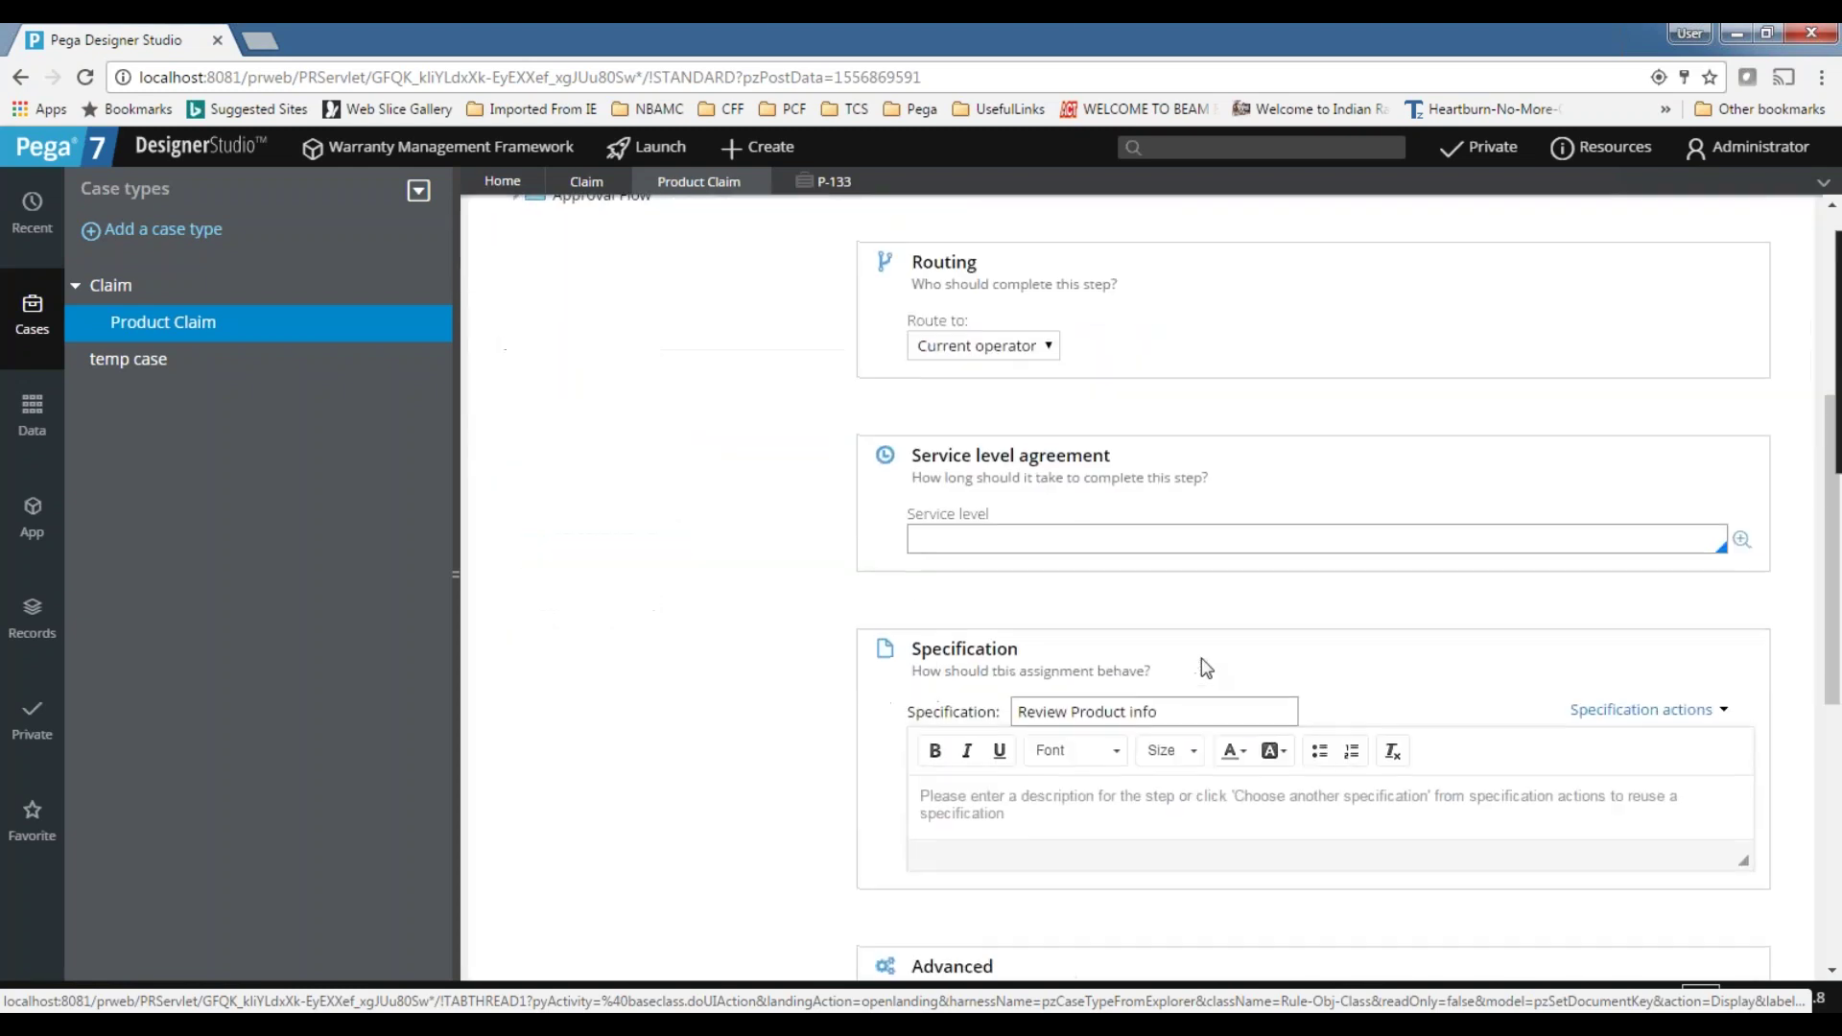
scroll(1205, 669, up, 5)
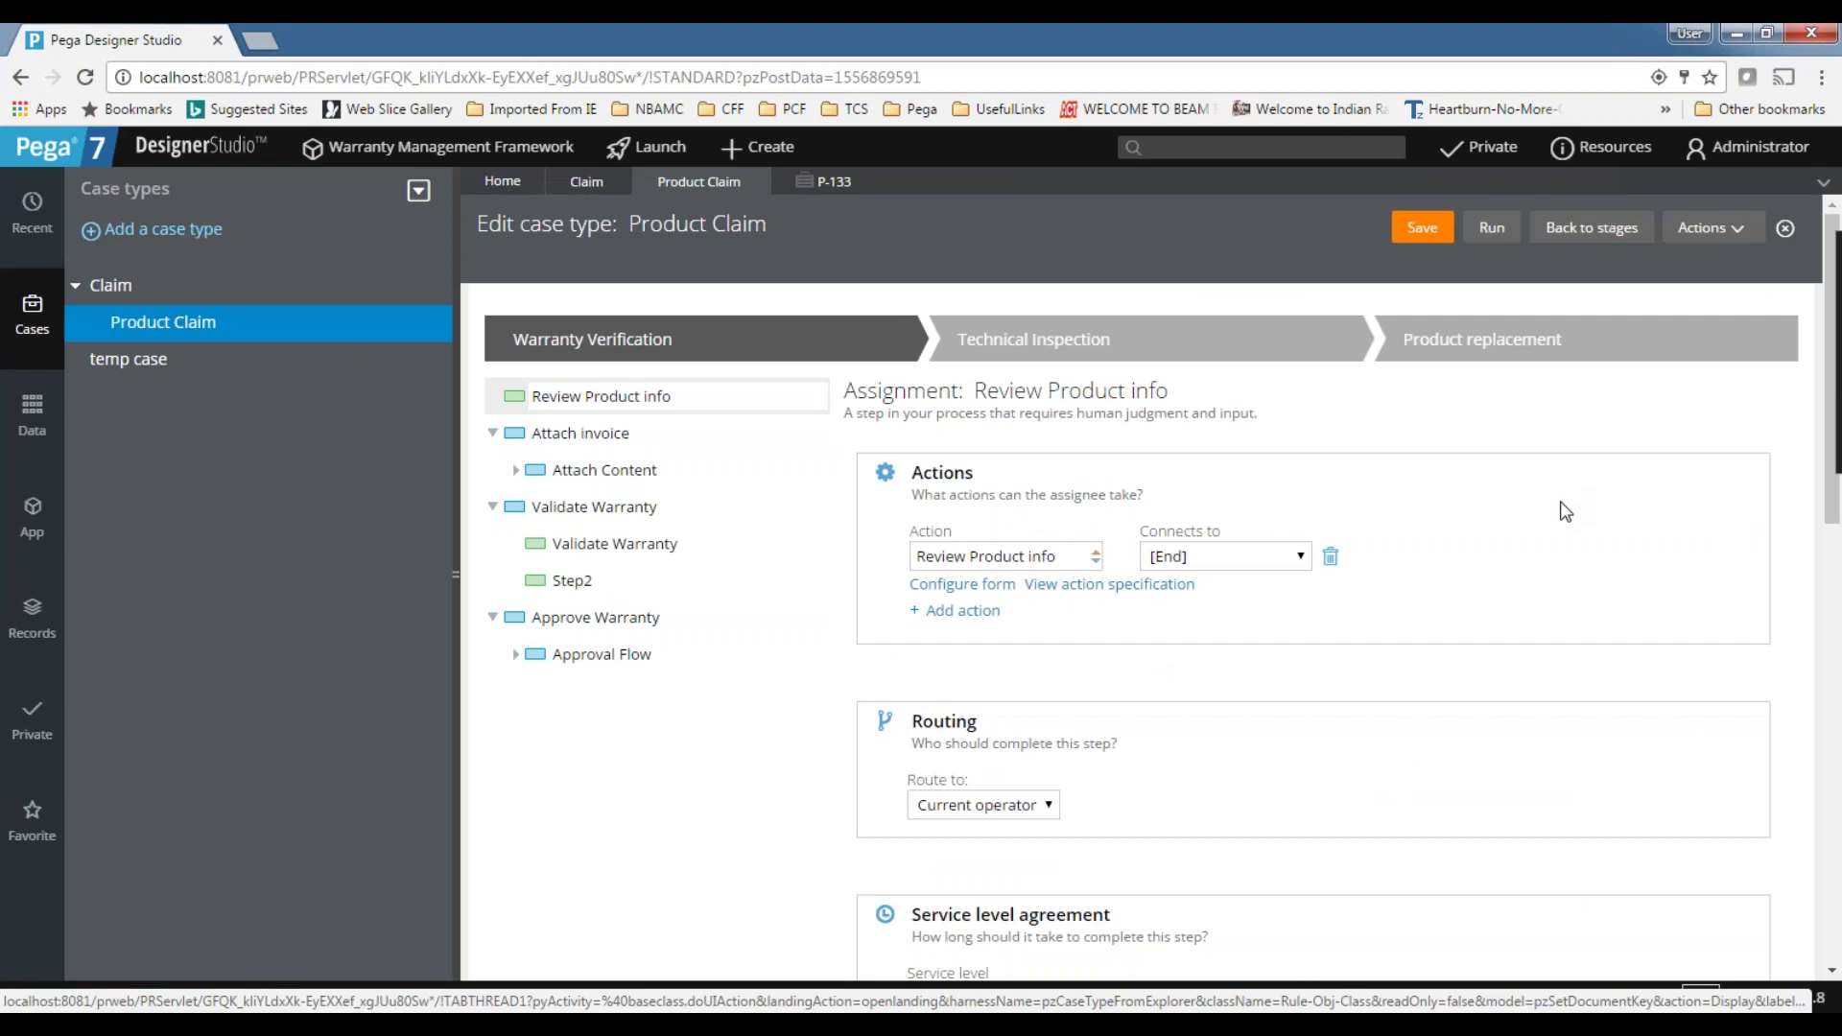
scroll(1566, 511, down, 8)
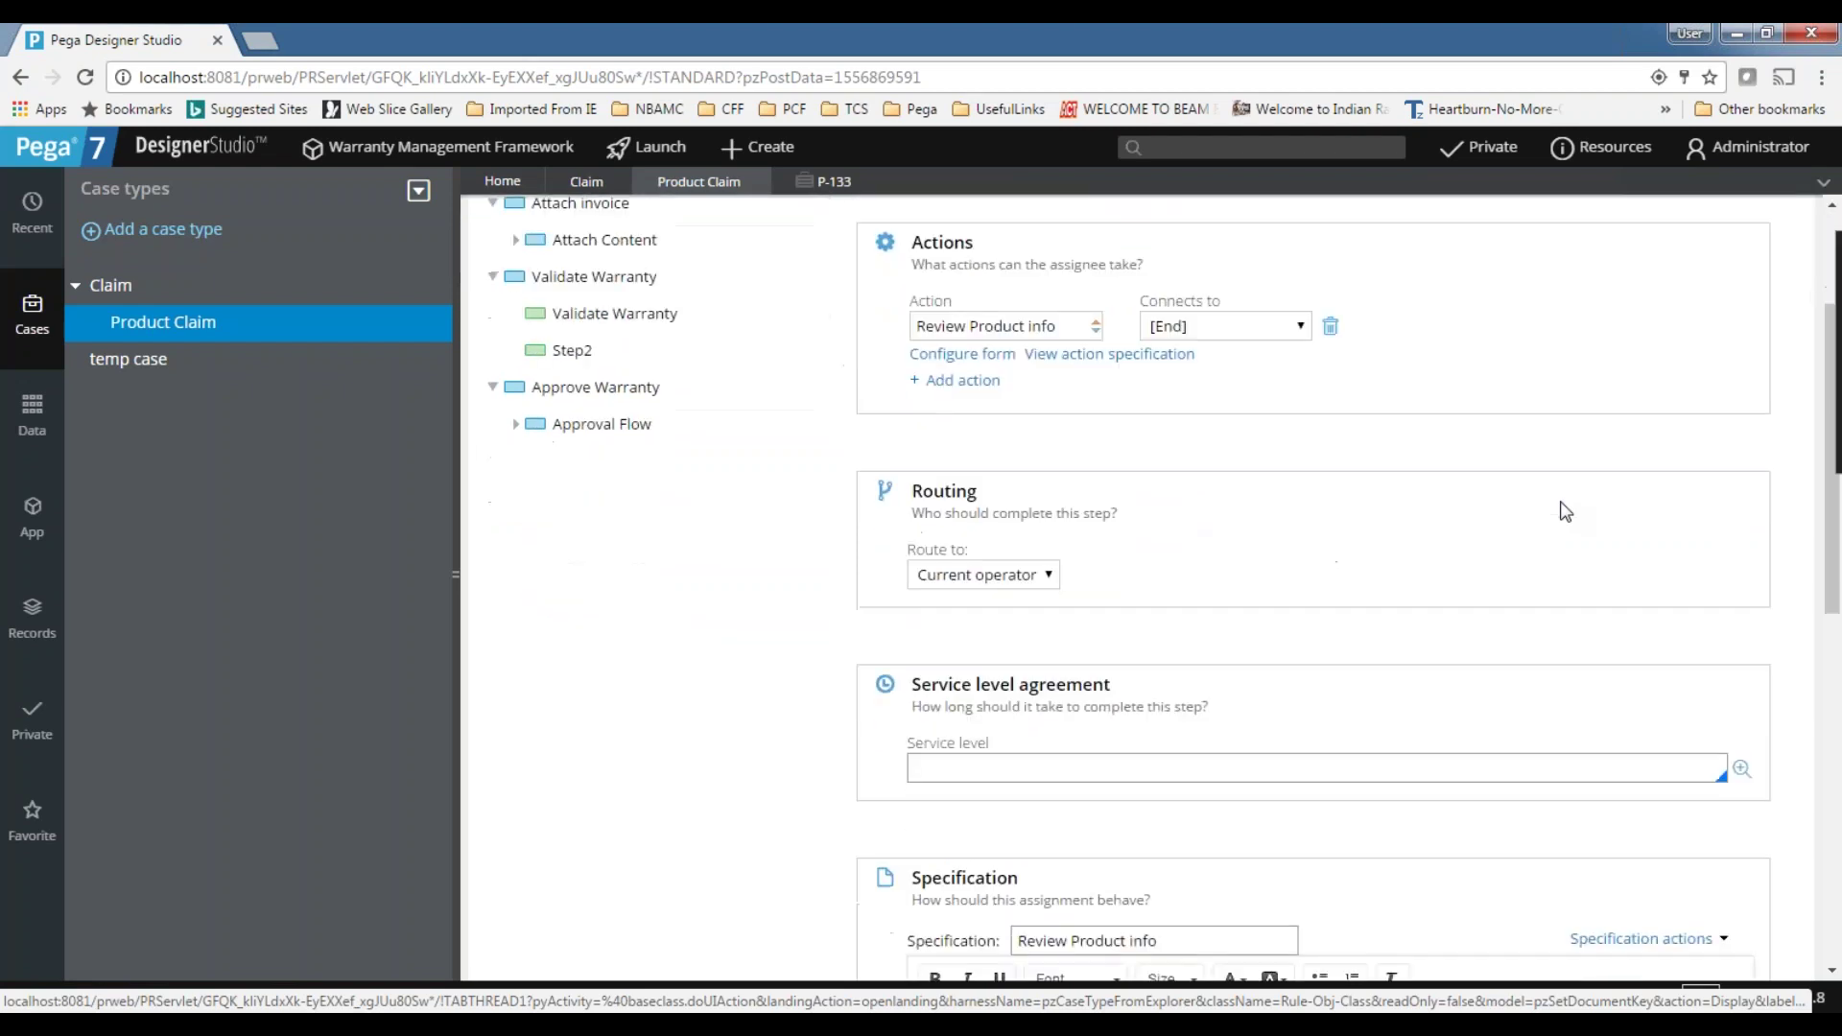
scroll(1566, 511, up, 3)
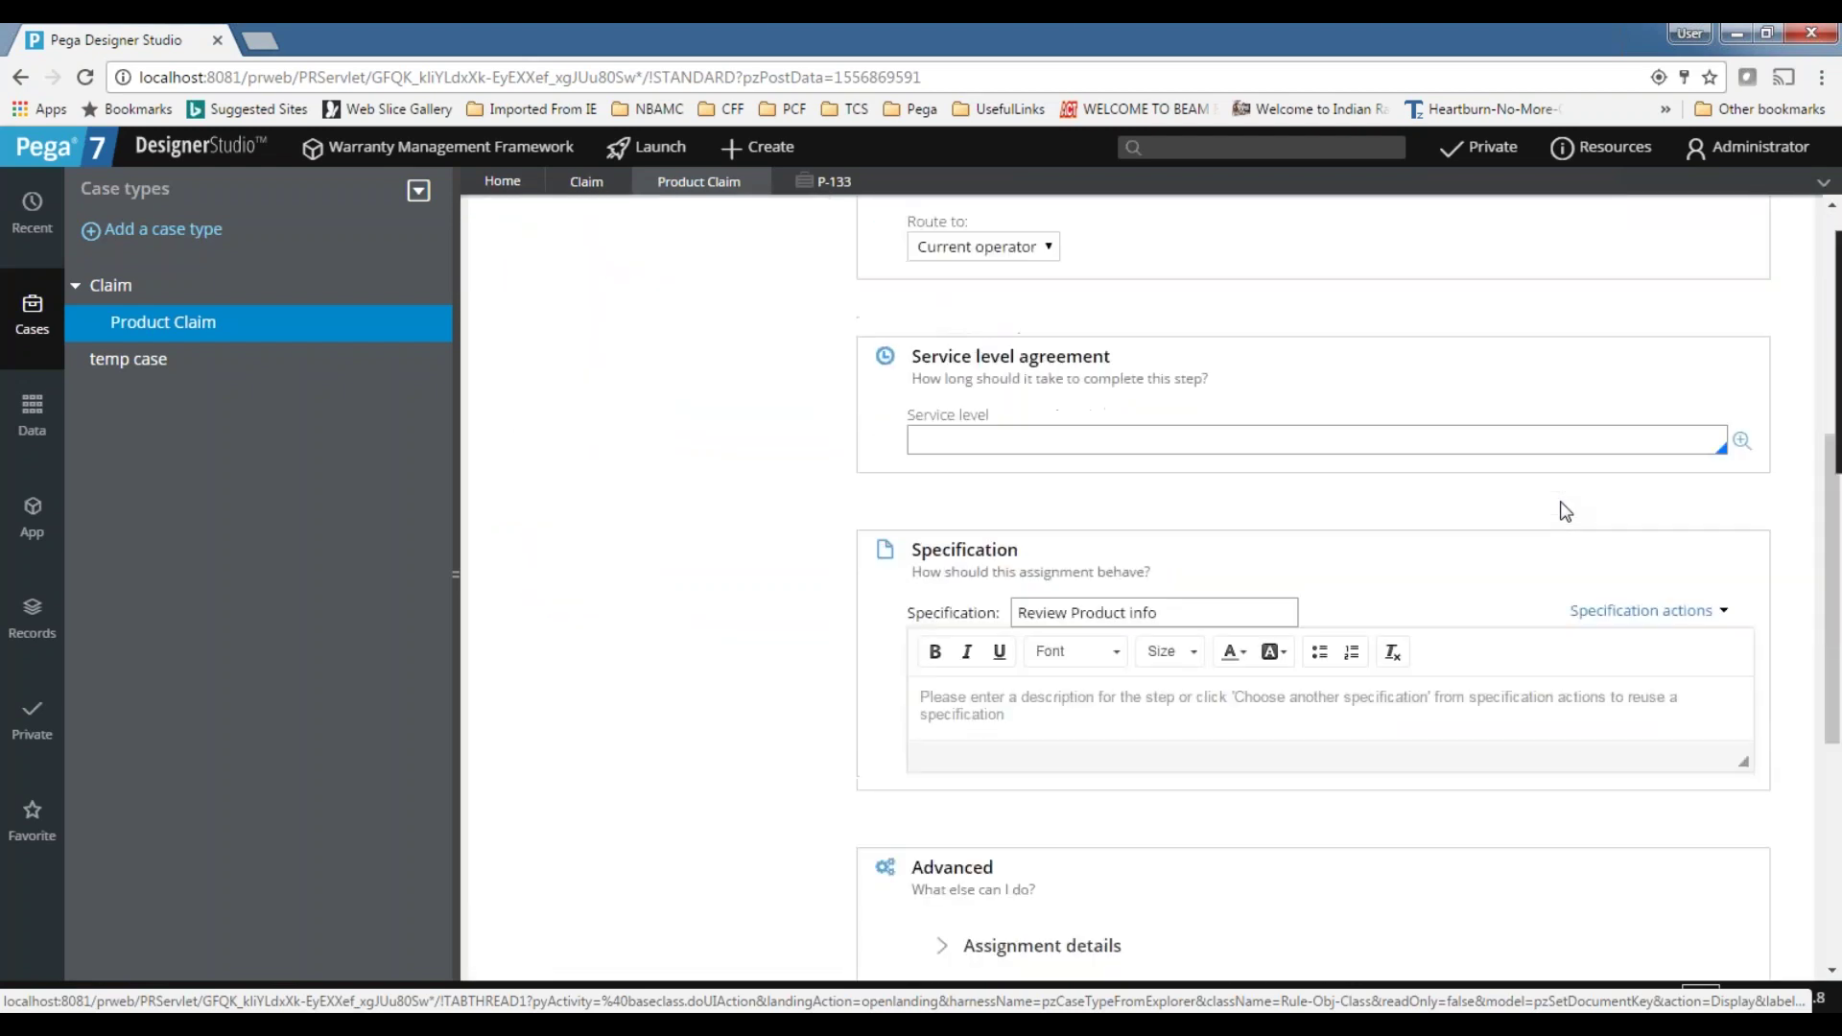
scroll(1566, 512, up, 5)
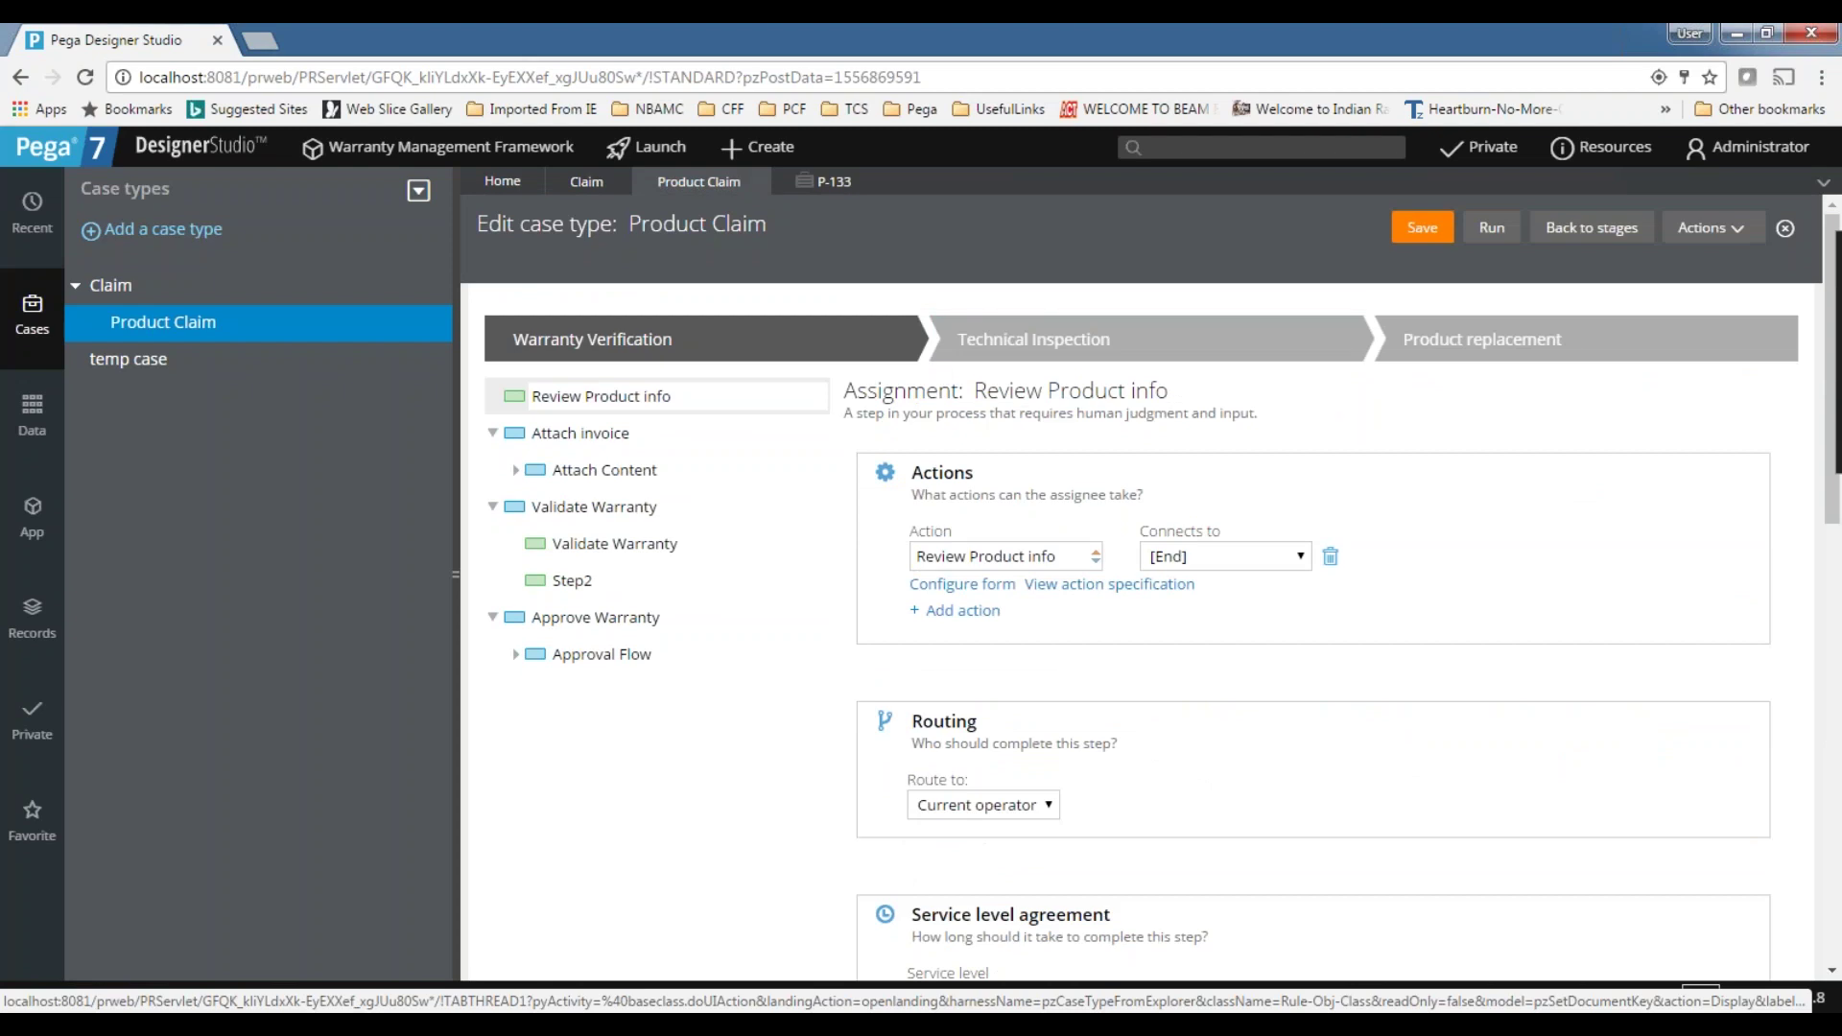
click(1628, 240)
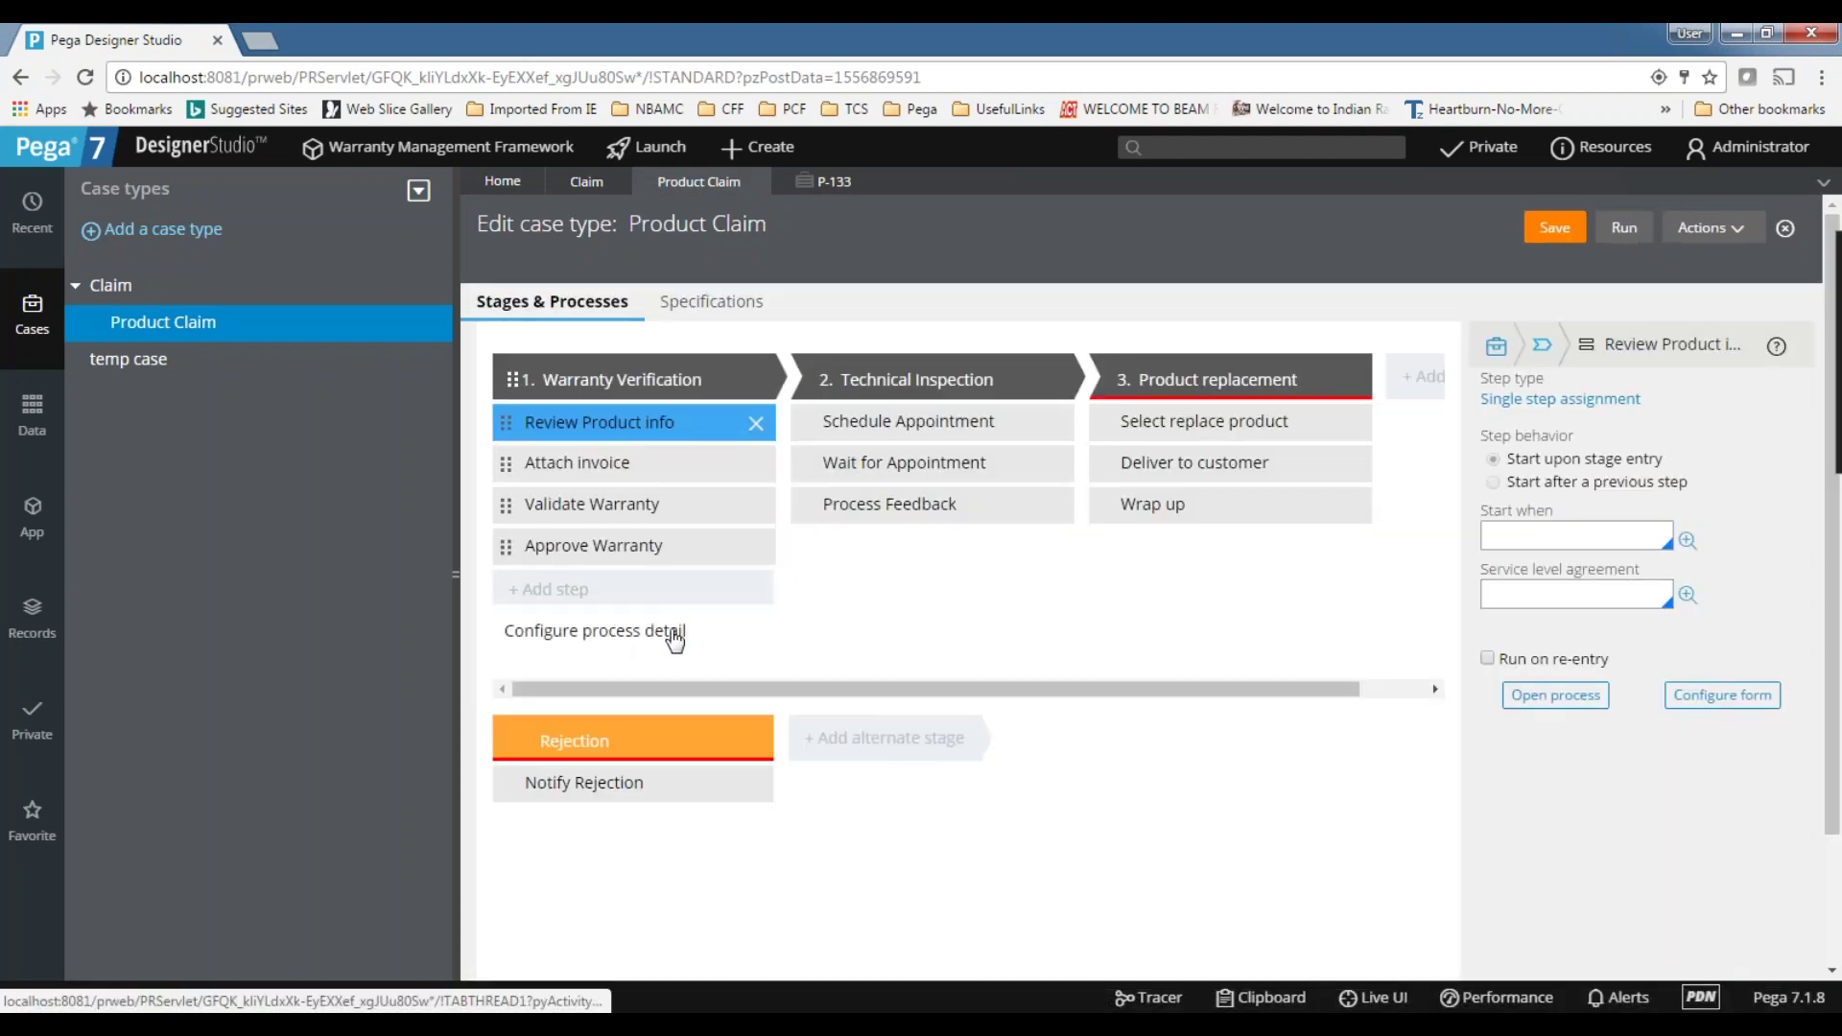
- Save the Product Claim case type from its process detail view and switch to the Claim case type
click(595, 633)
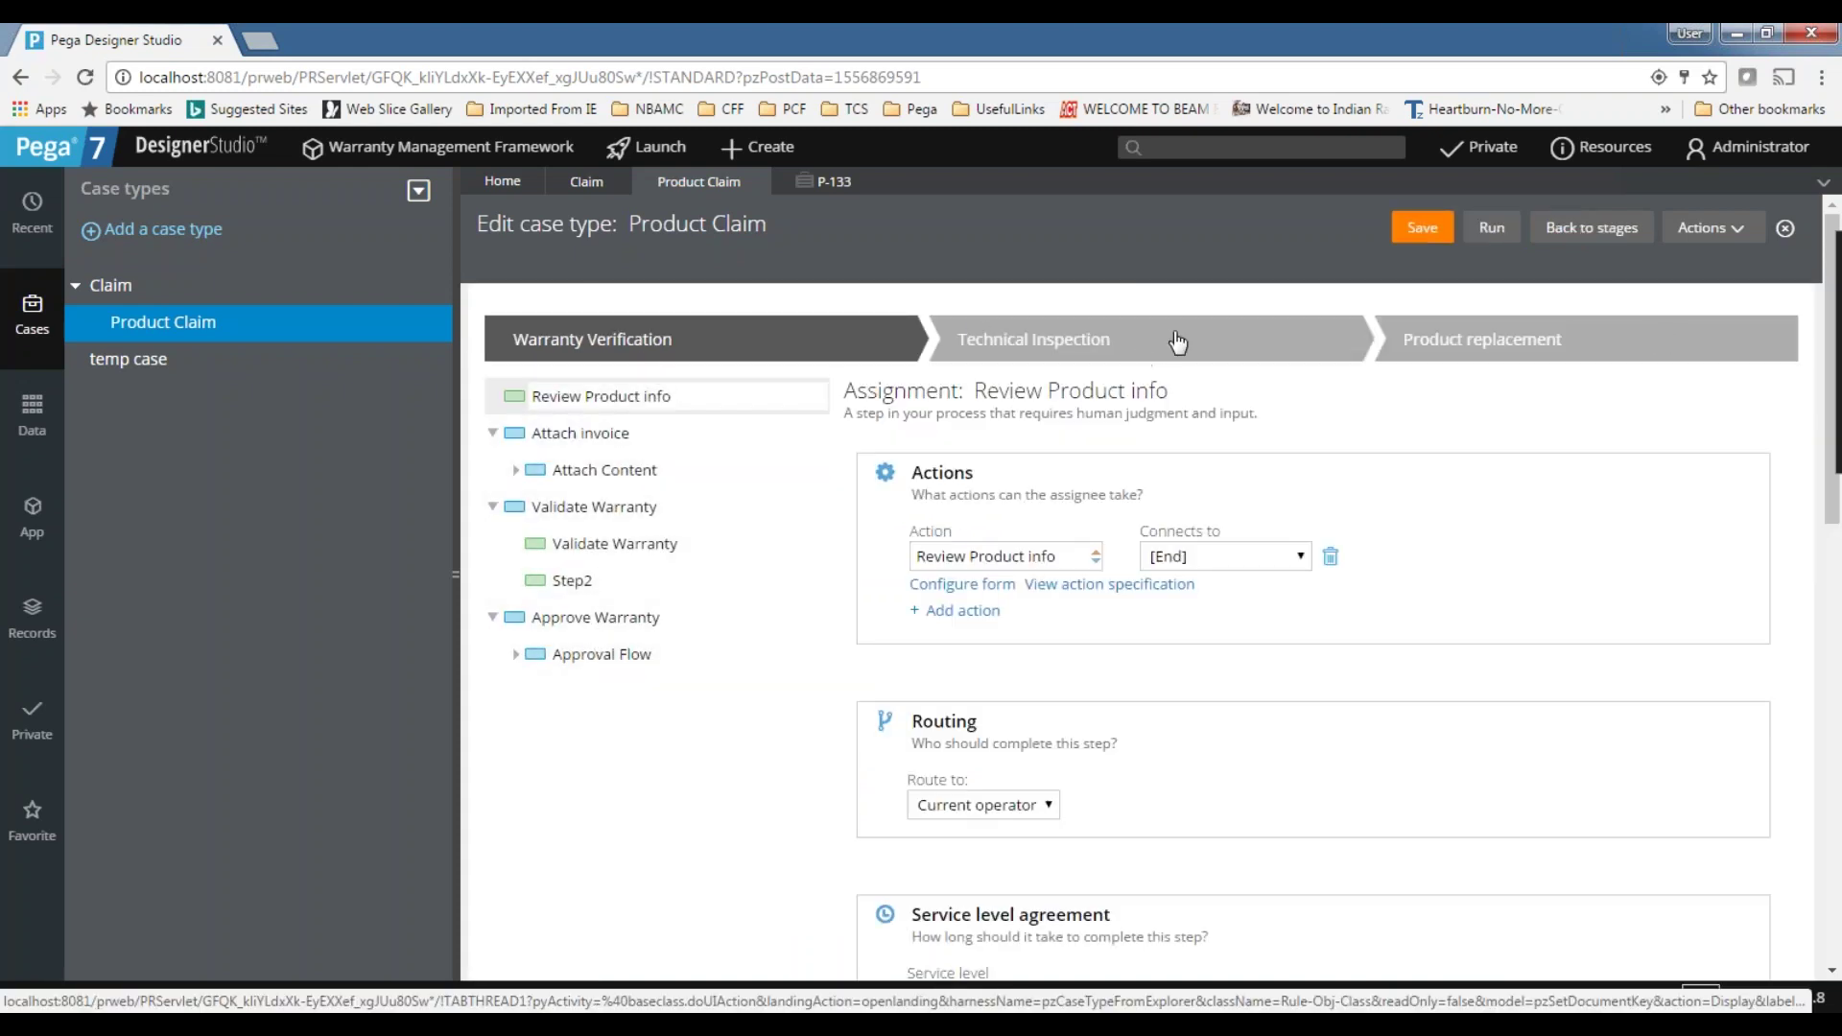
click(1422, 230)
click(588, 184)
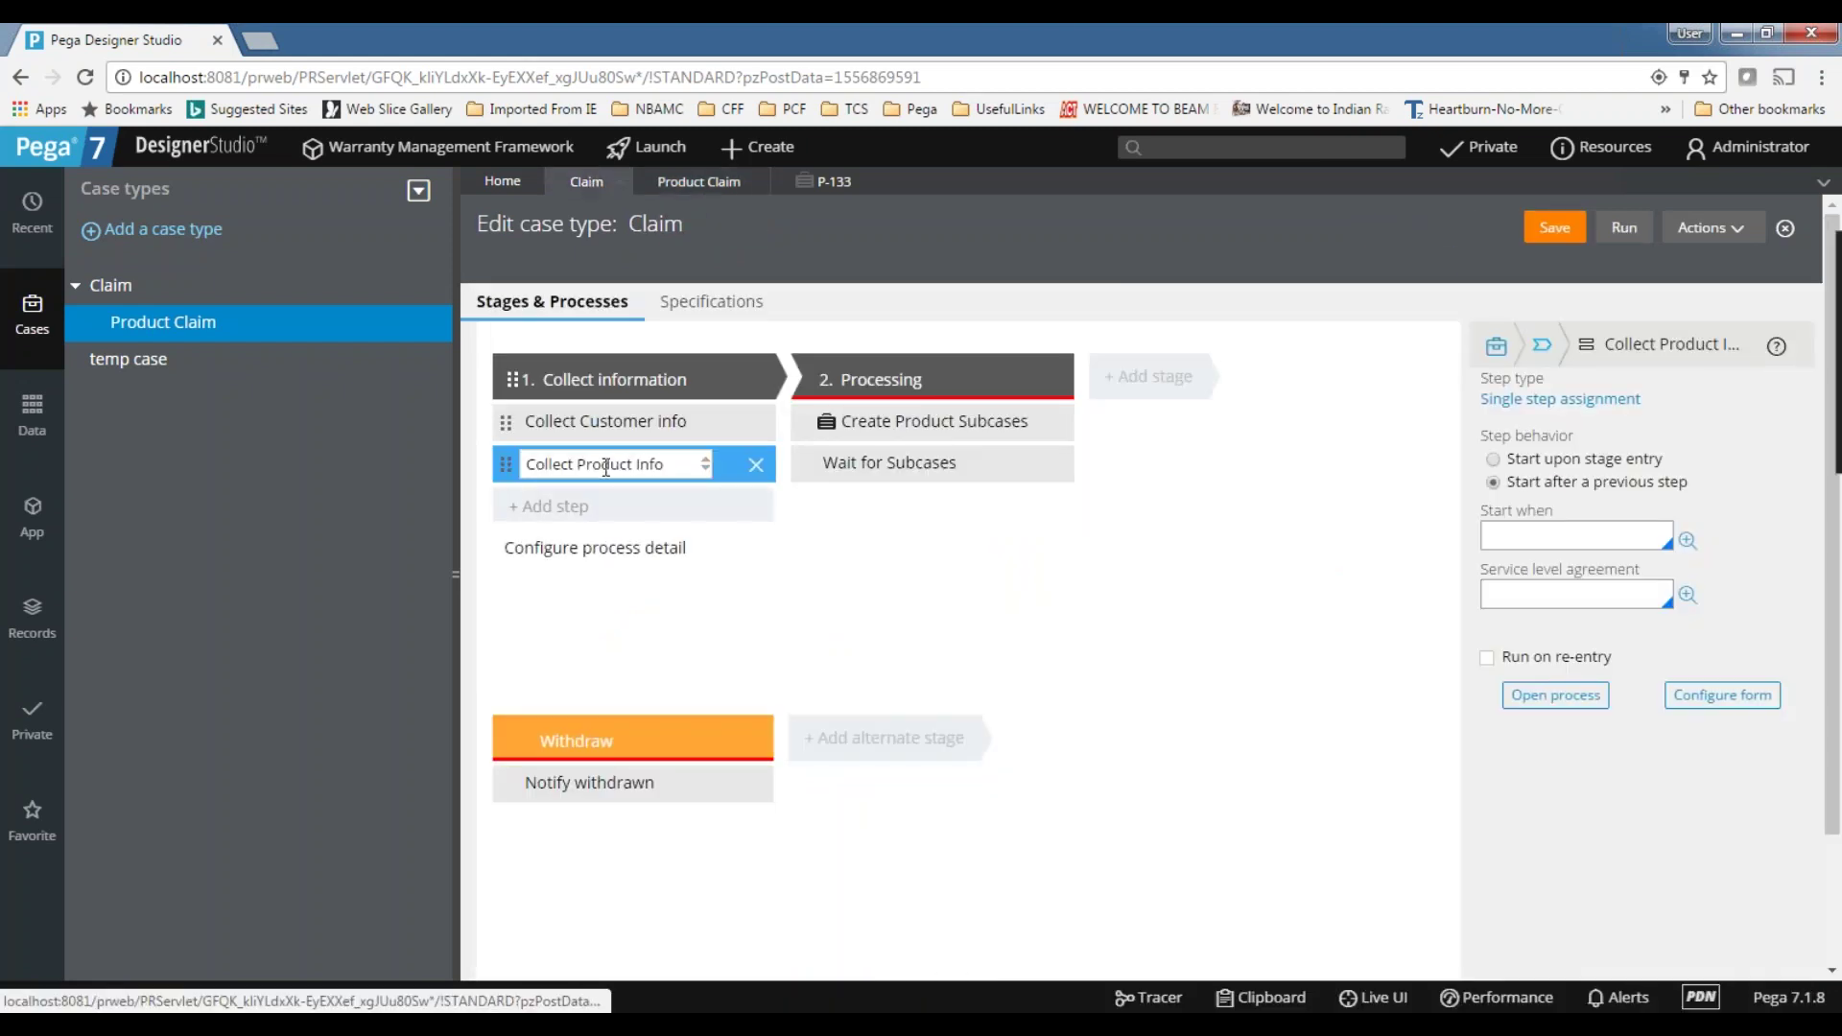
- View the process flow behind the Collect Product Info step, close it, and select the Collect Customer info step
click(1559, 696)
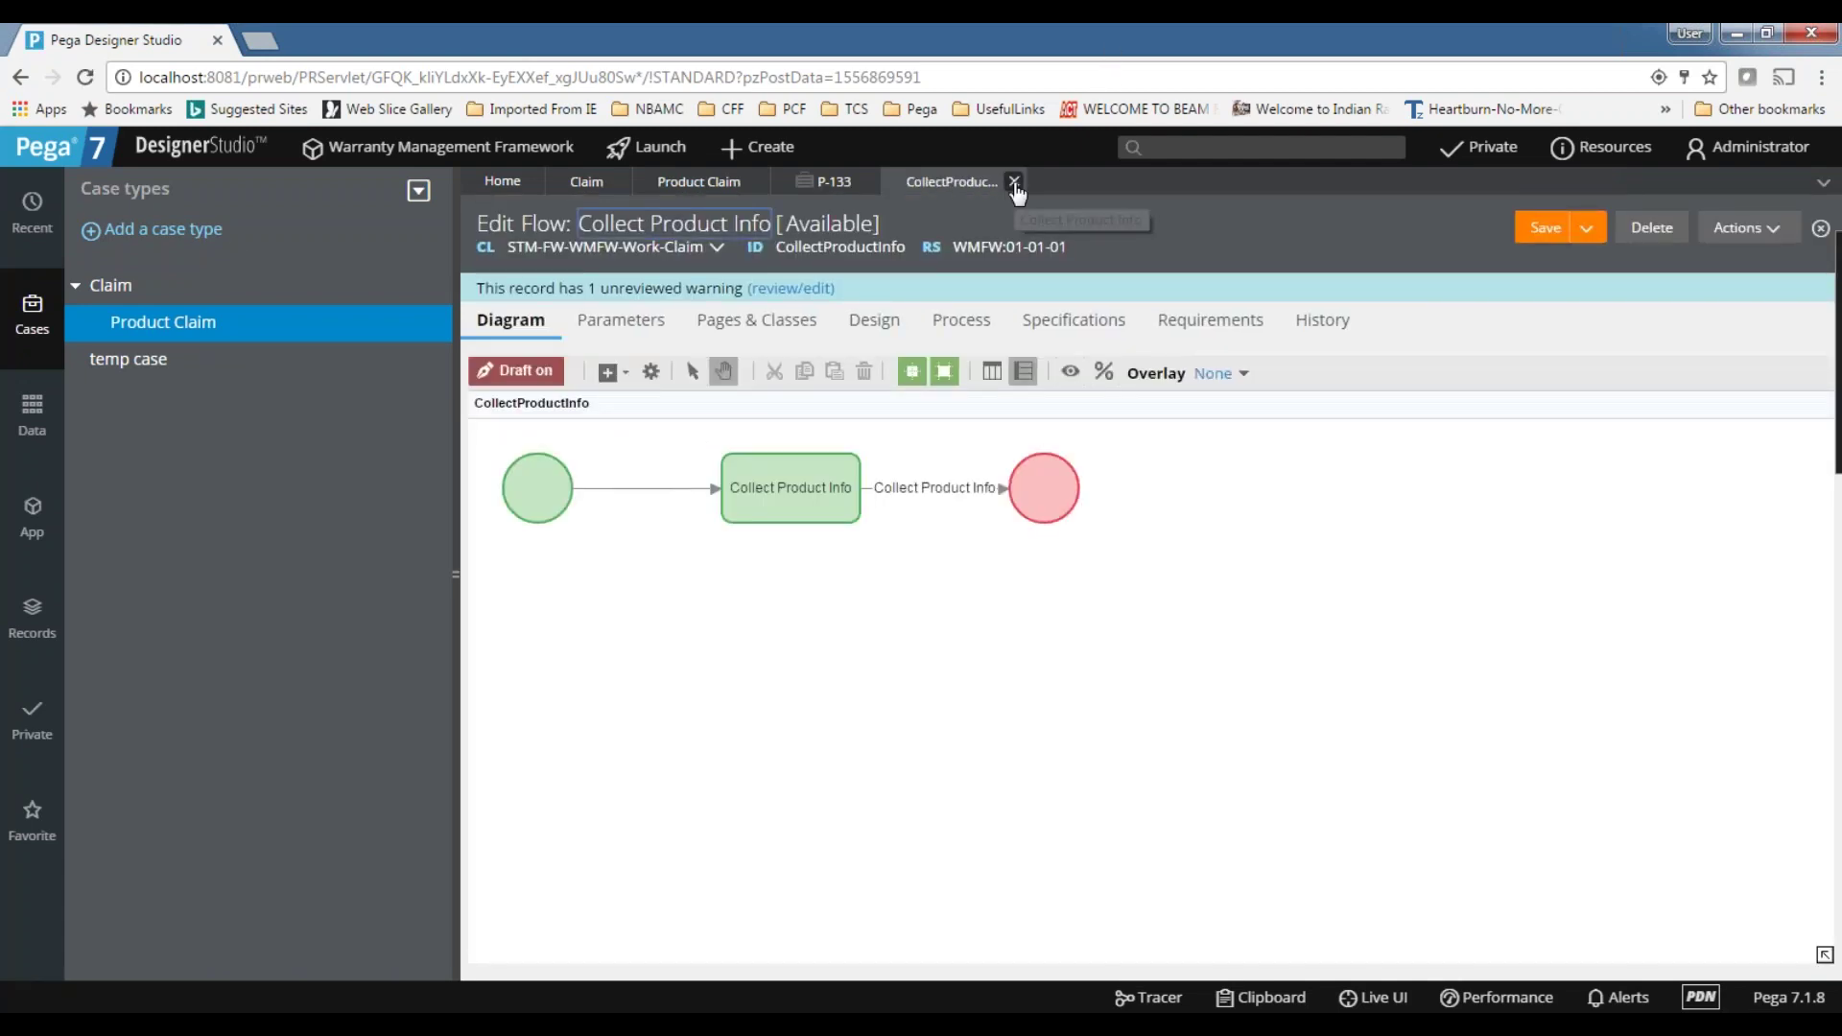
click(1014, 182)
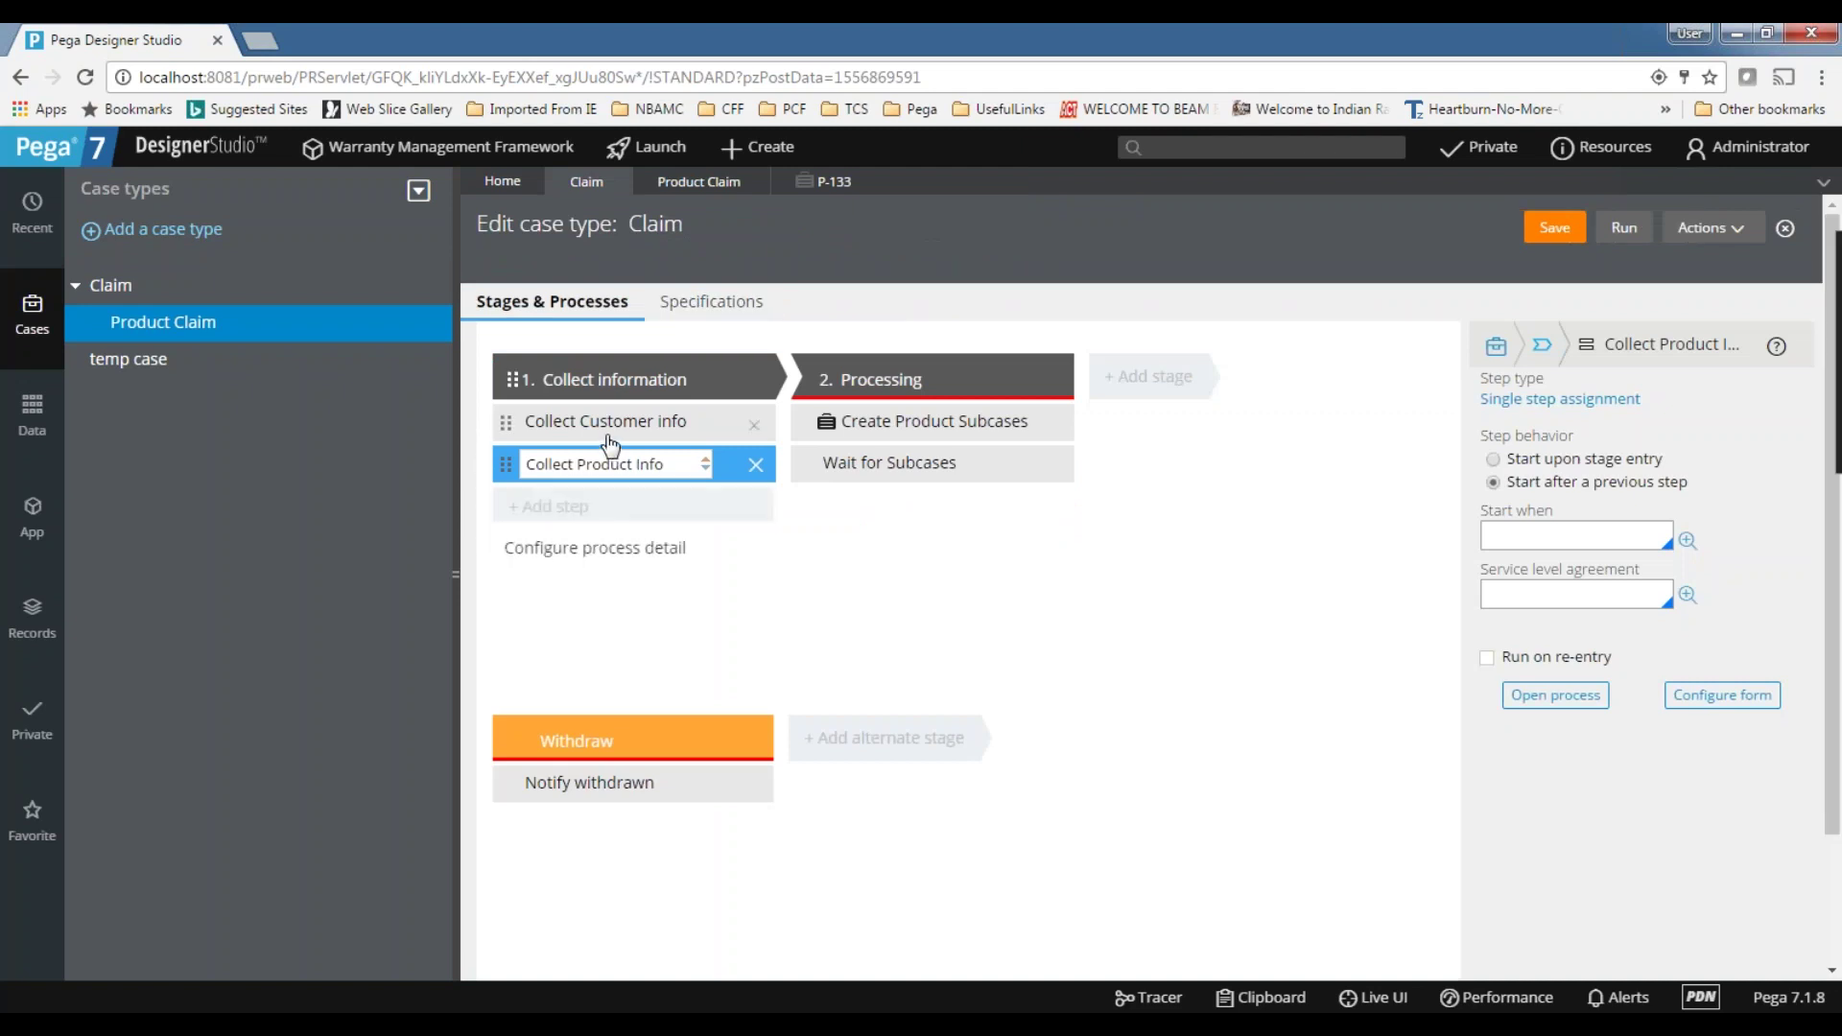
click(610, 443)
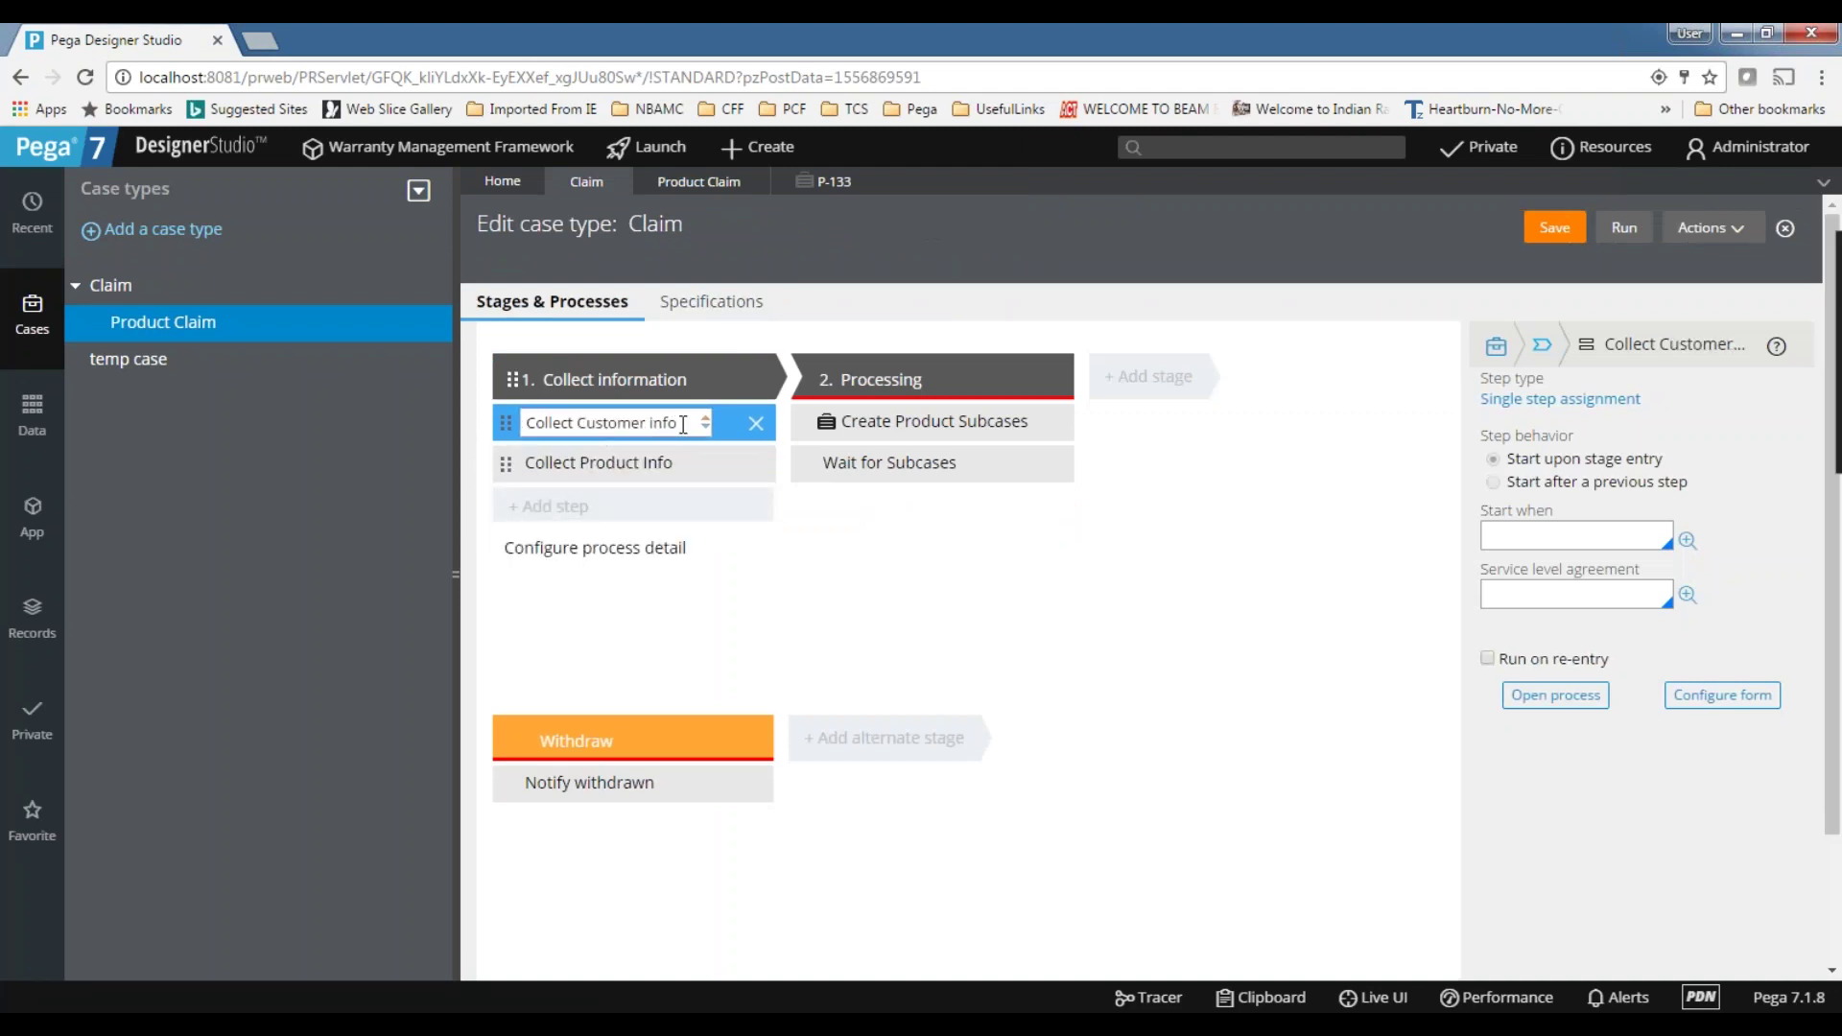
drag(683, 423, 497, 414)
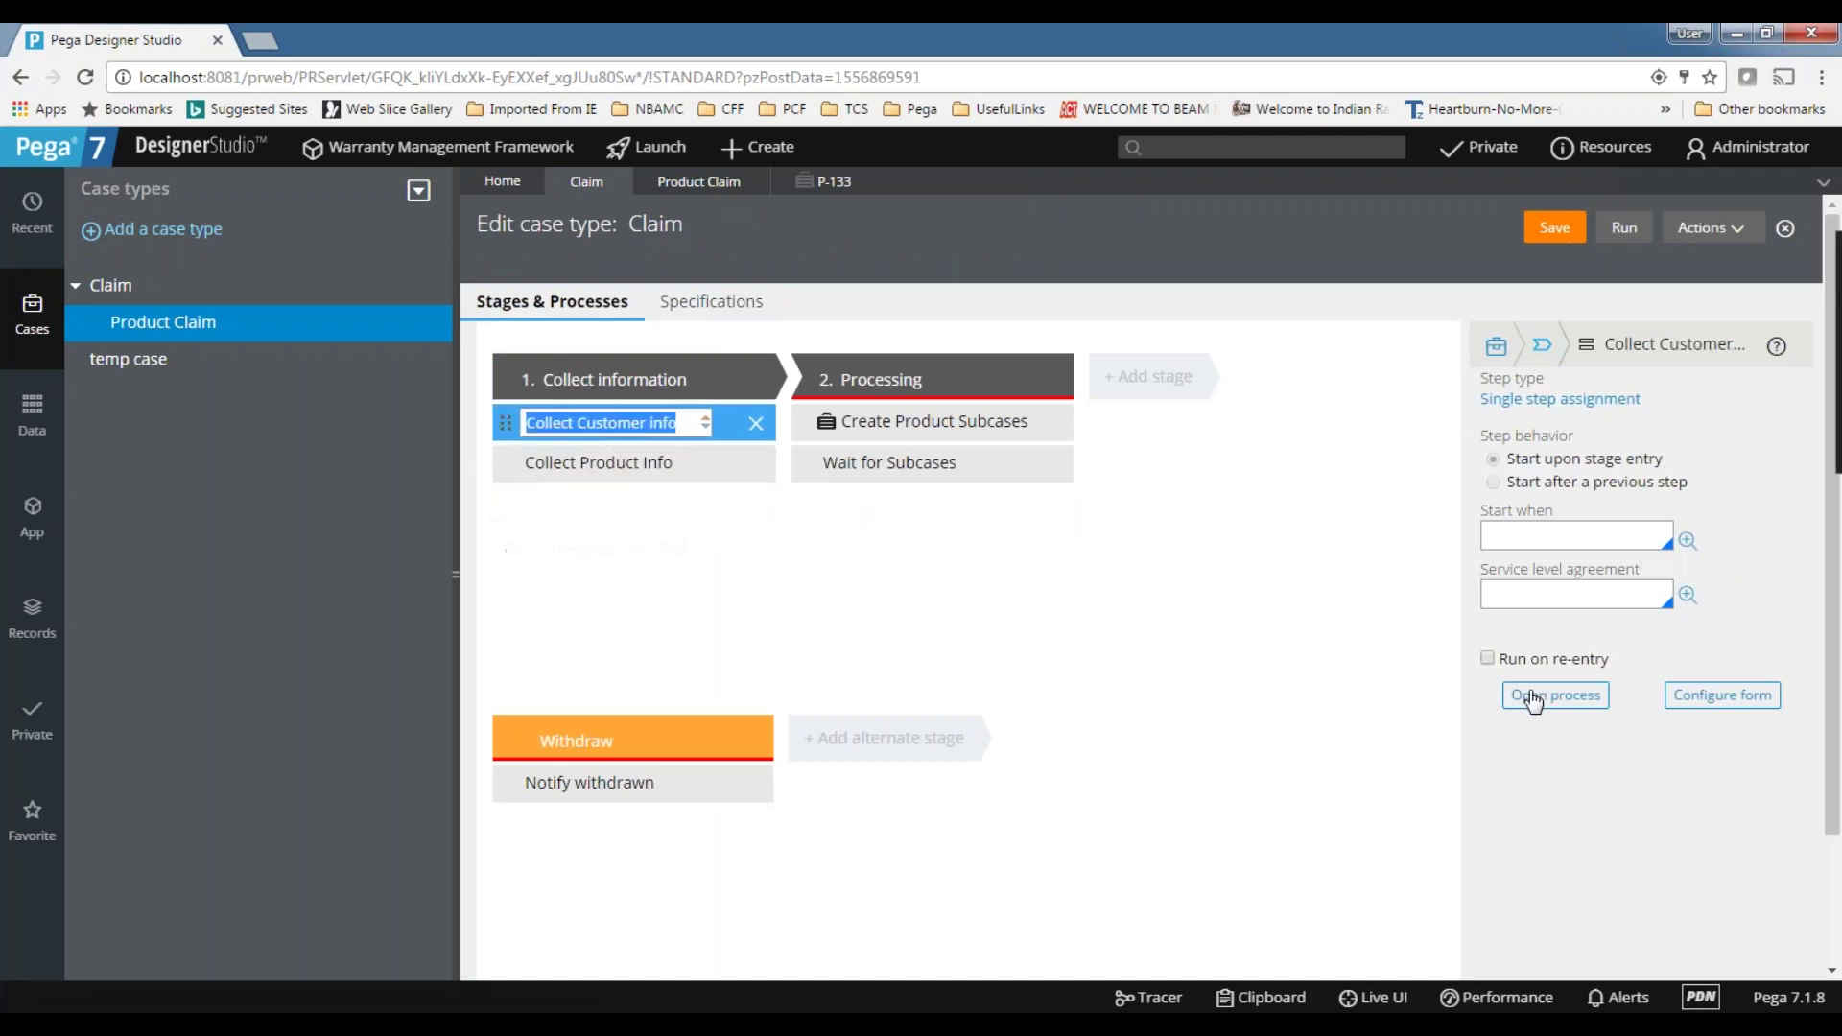
click(682, 422)
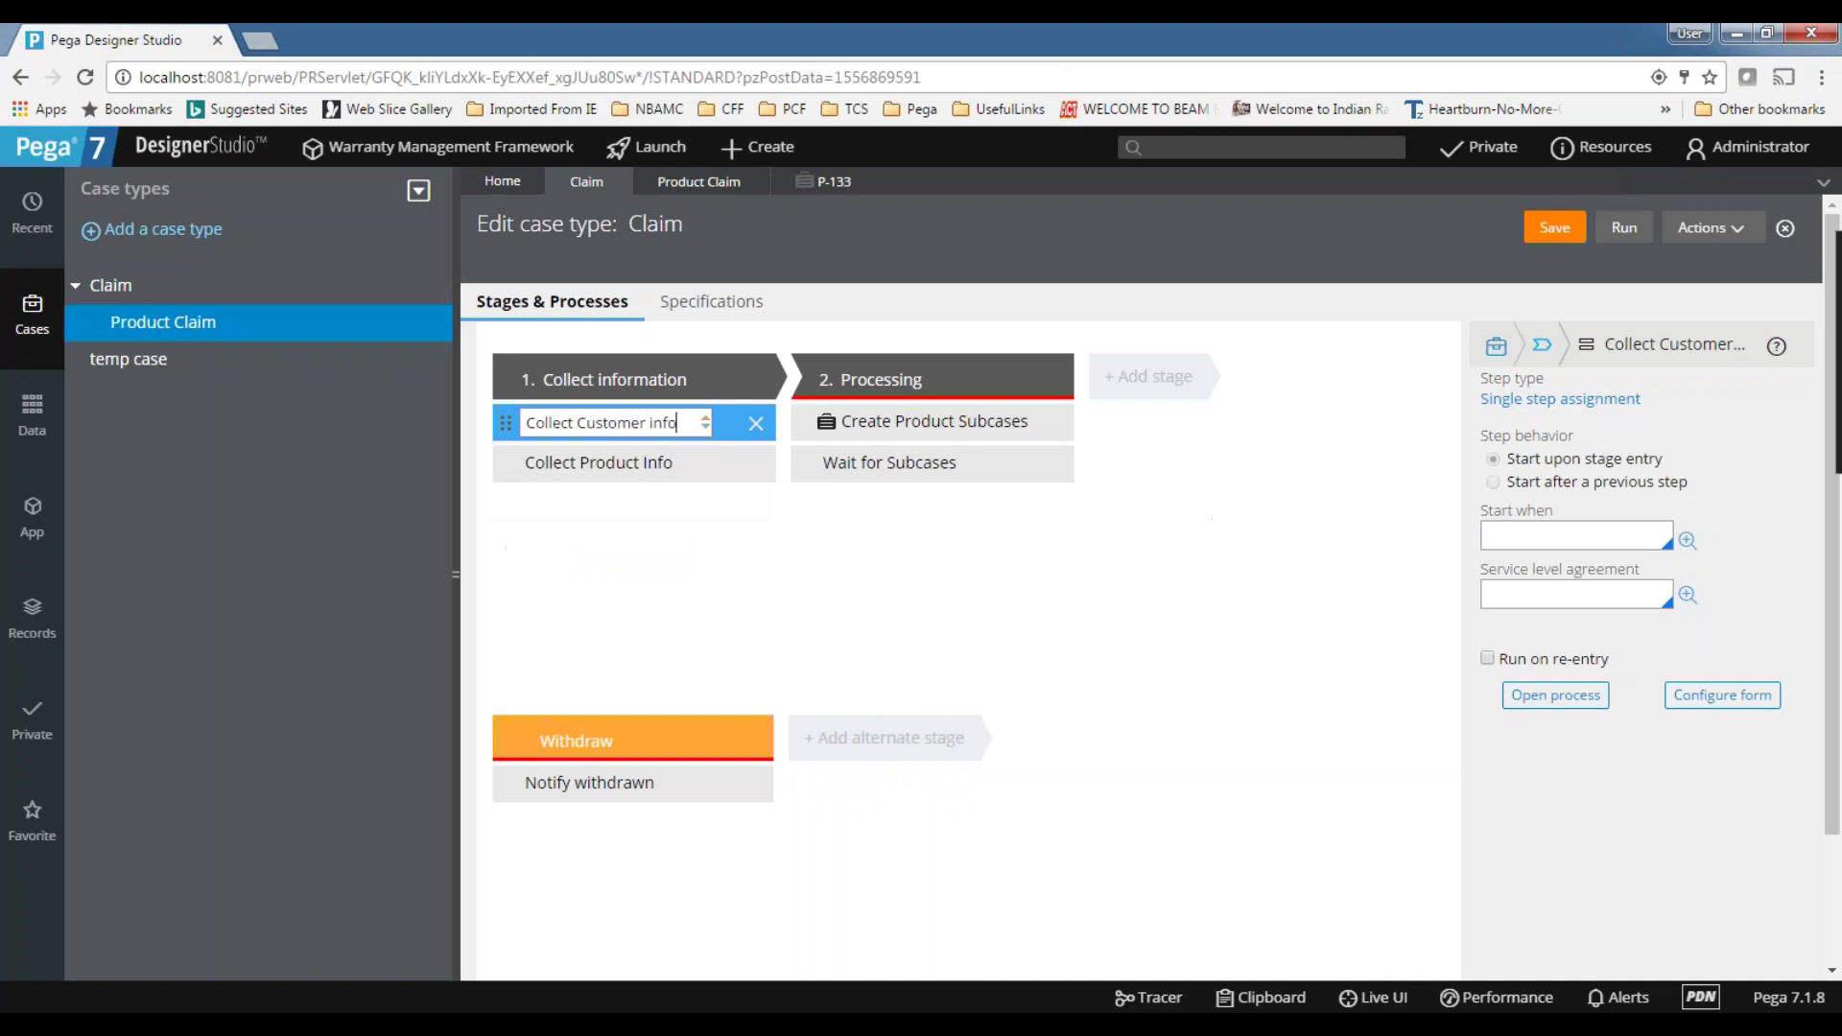
drag(696, 424, 455, 495)
mouse_move(588, 557)
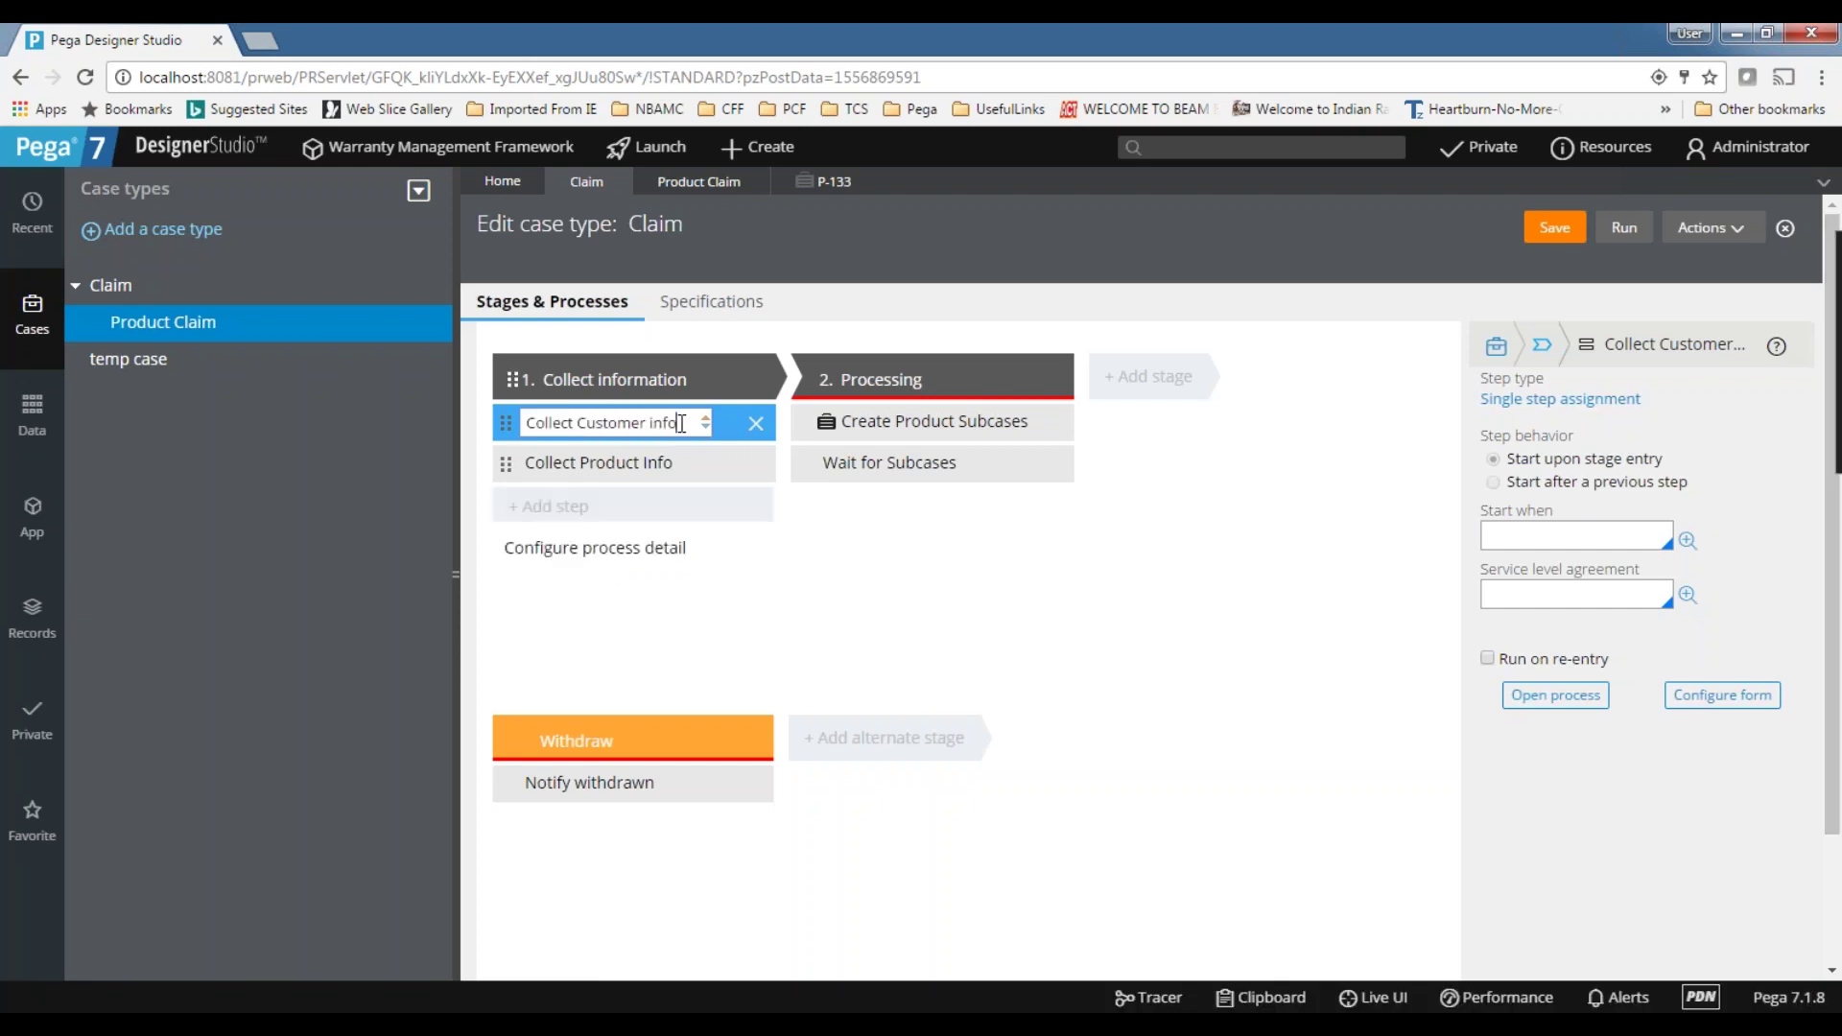
click(1207, 608)
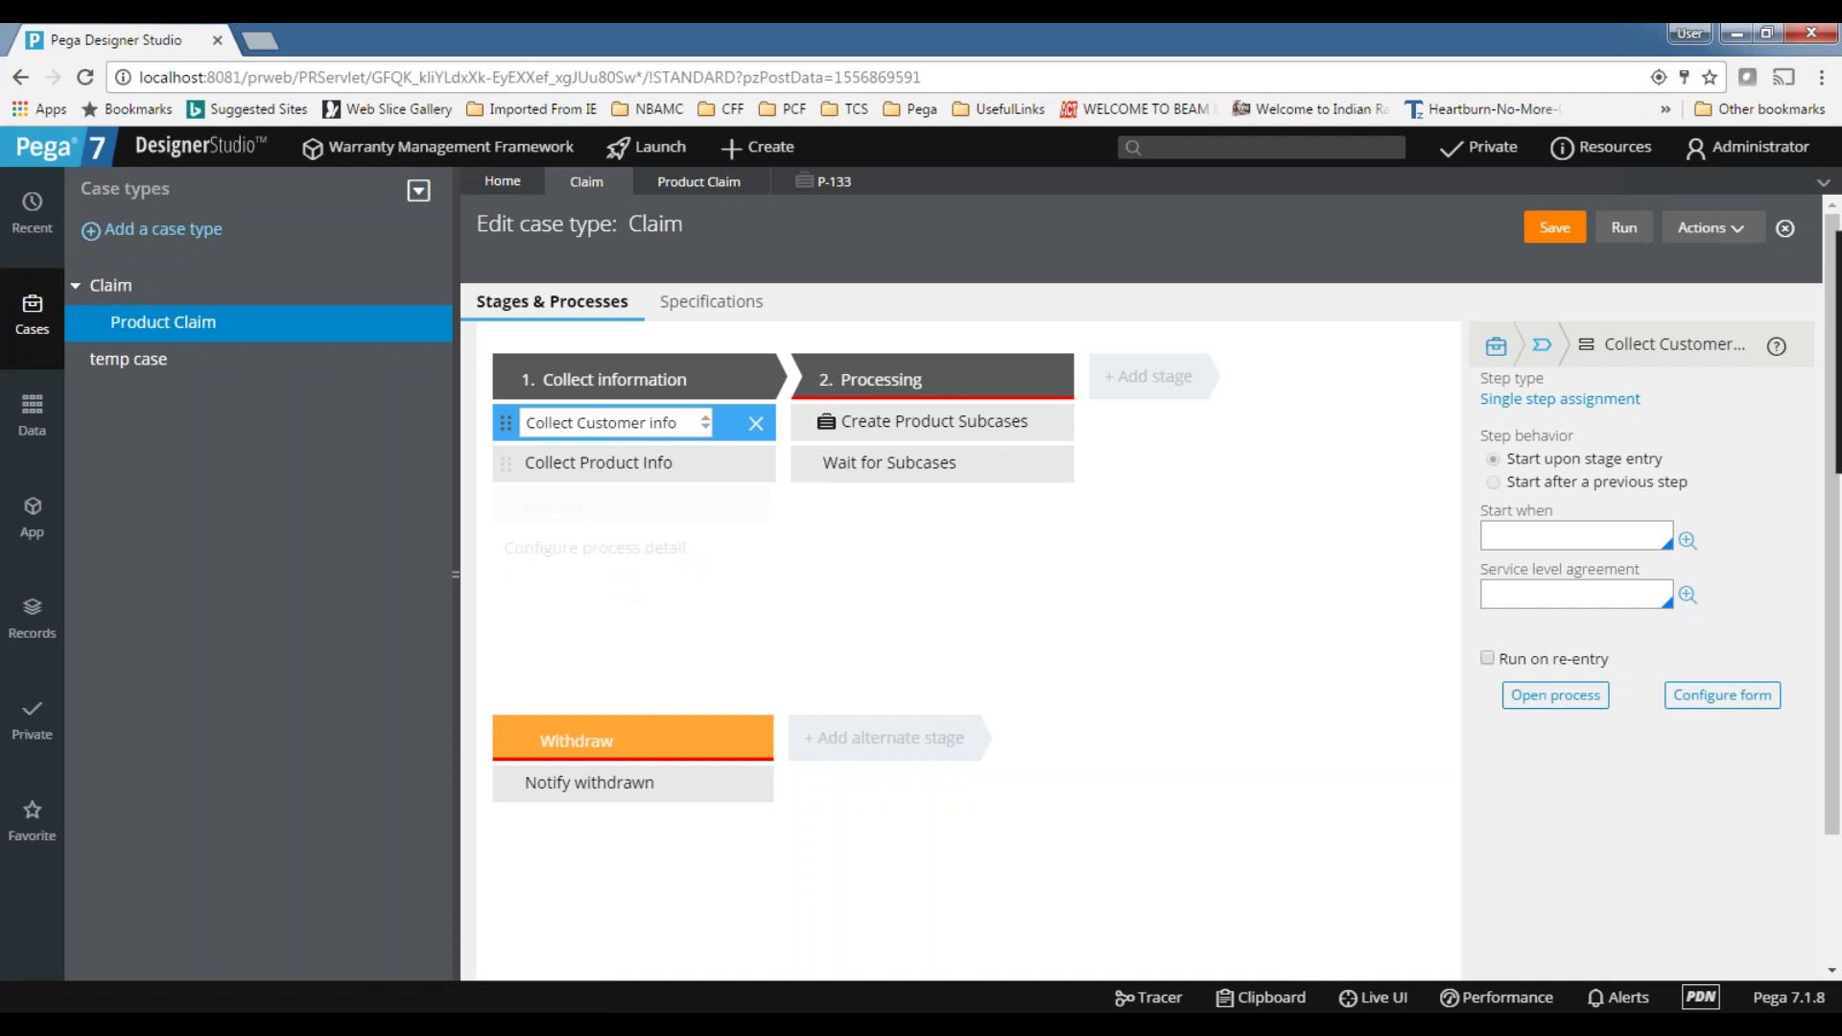
drag(707, 422, 863, 672)
triple_click(695, 426)
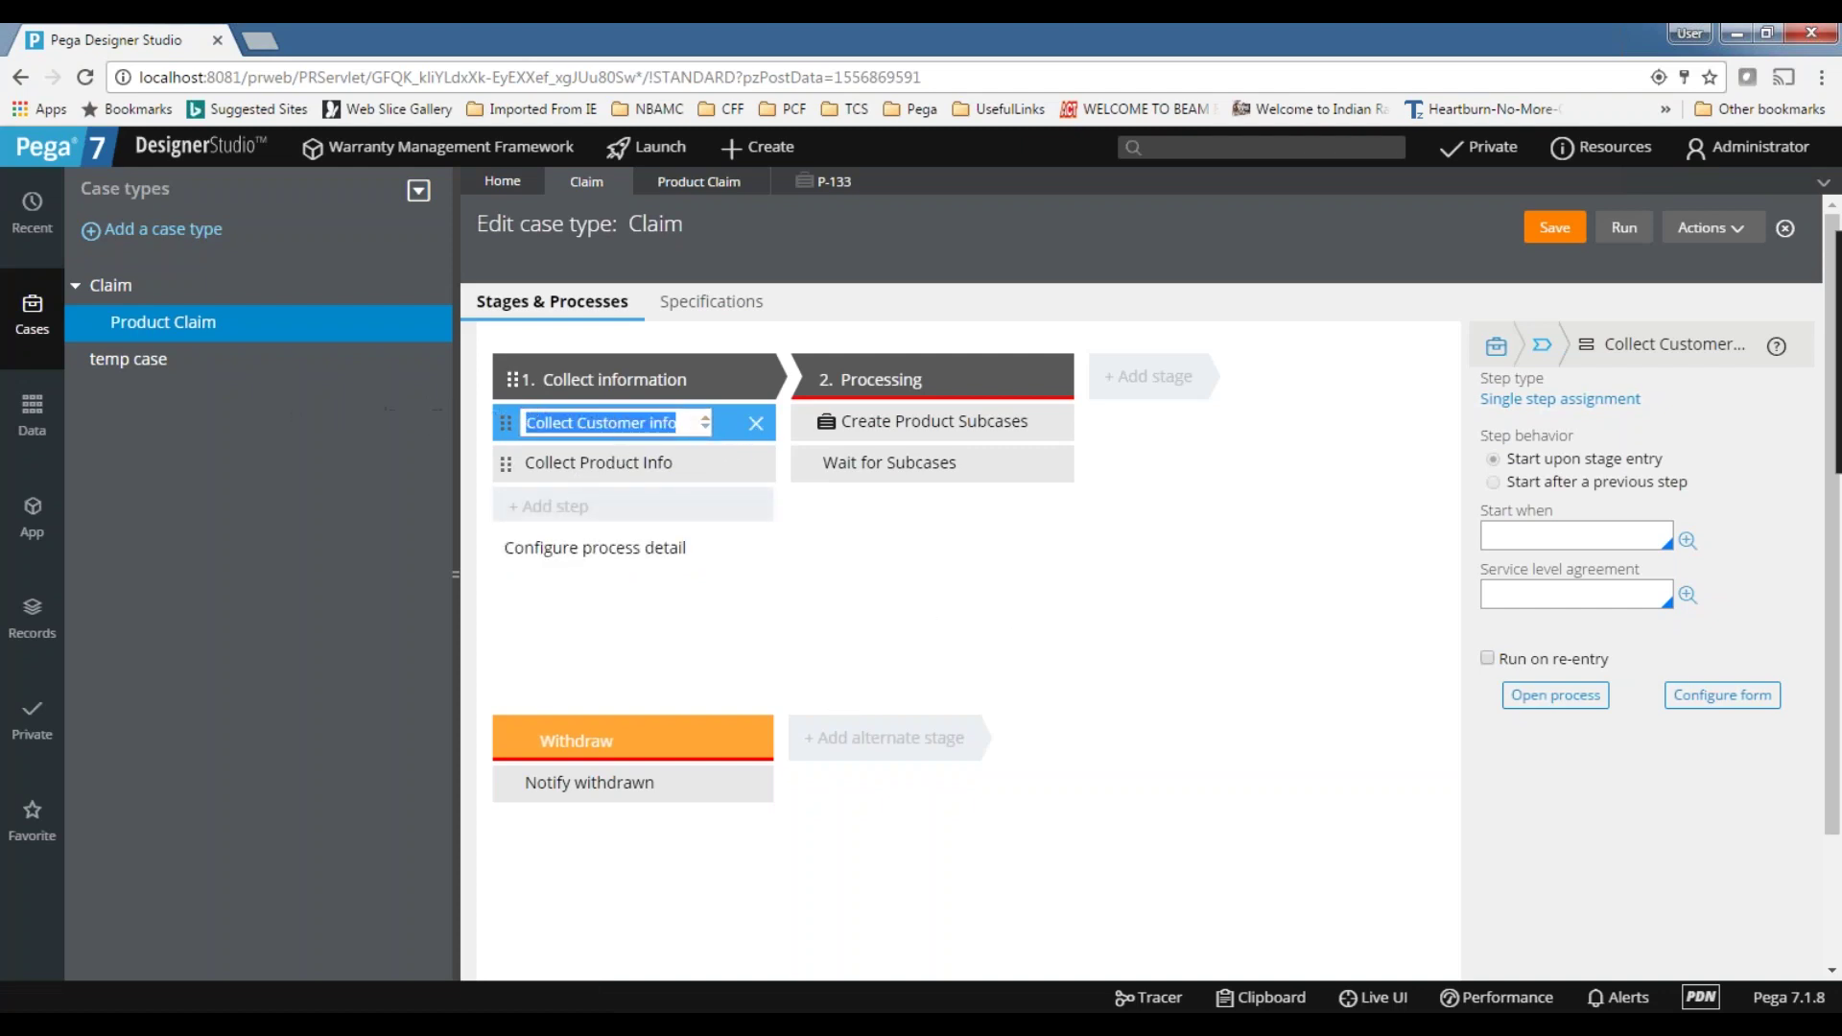
click(679, 305)
click(575, 312)
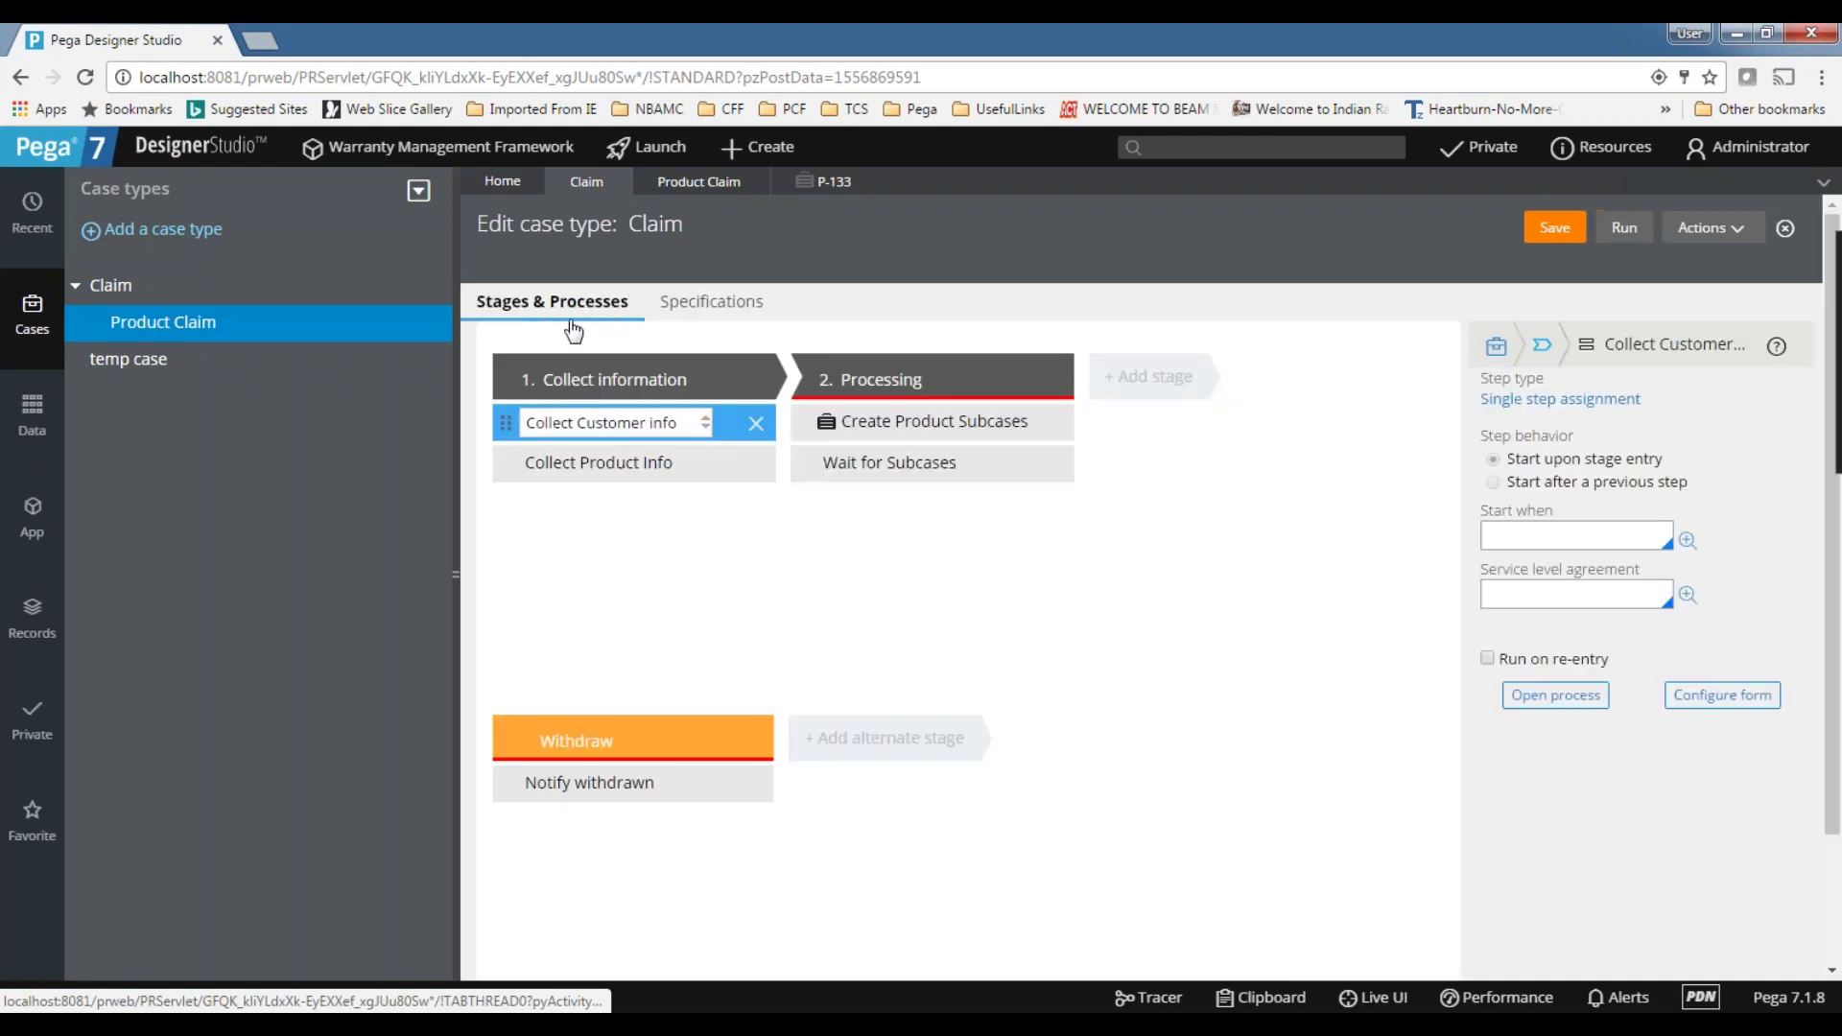
triple_click(681, 423)
click(679, 423)
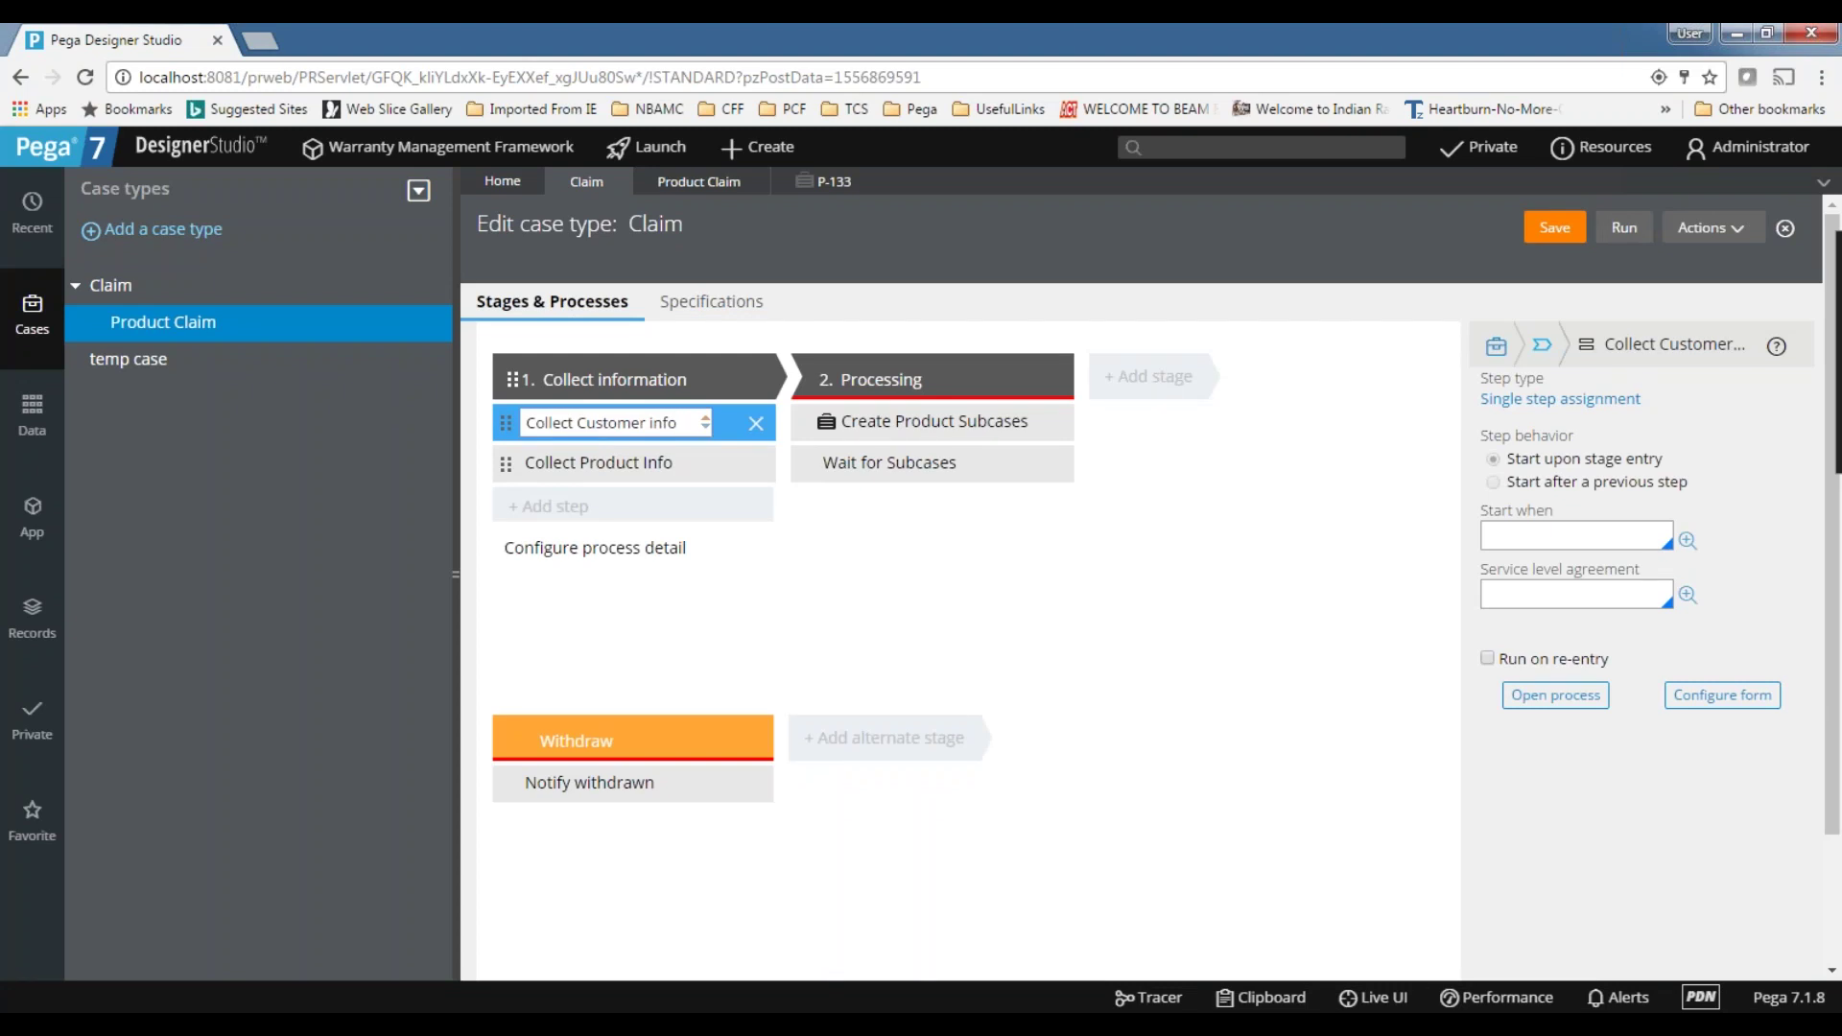
- Open the process detail configuration of the Collect information stage at the Collect Customer info assignment
click(581, 549)
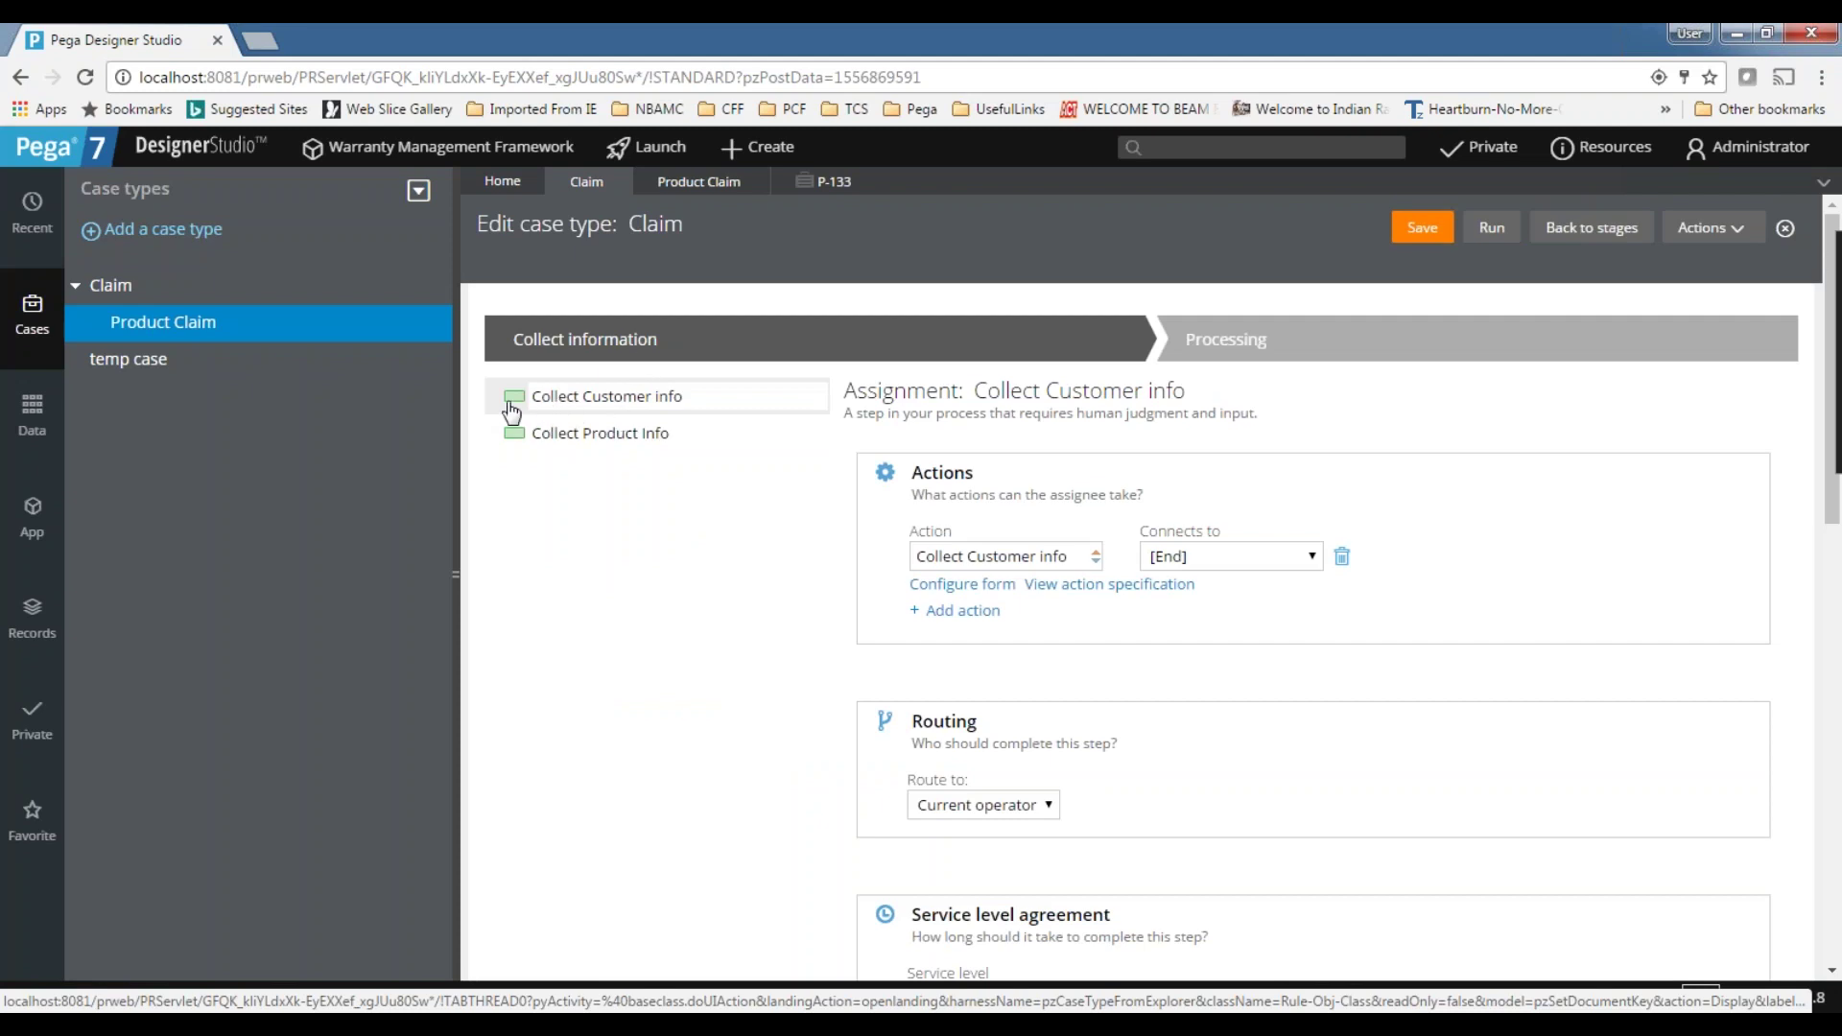
click(604, 397)
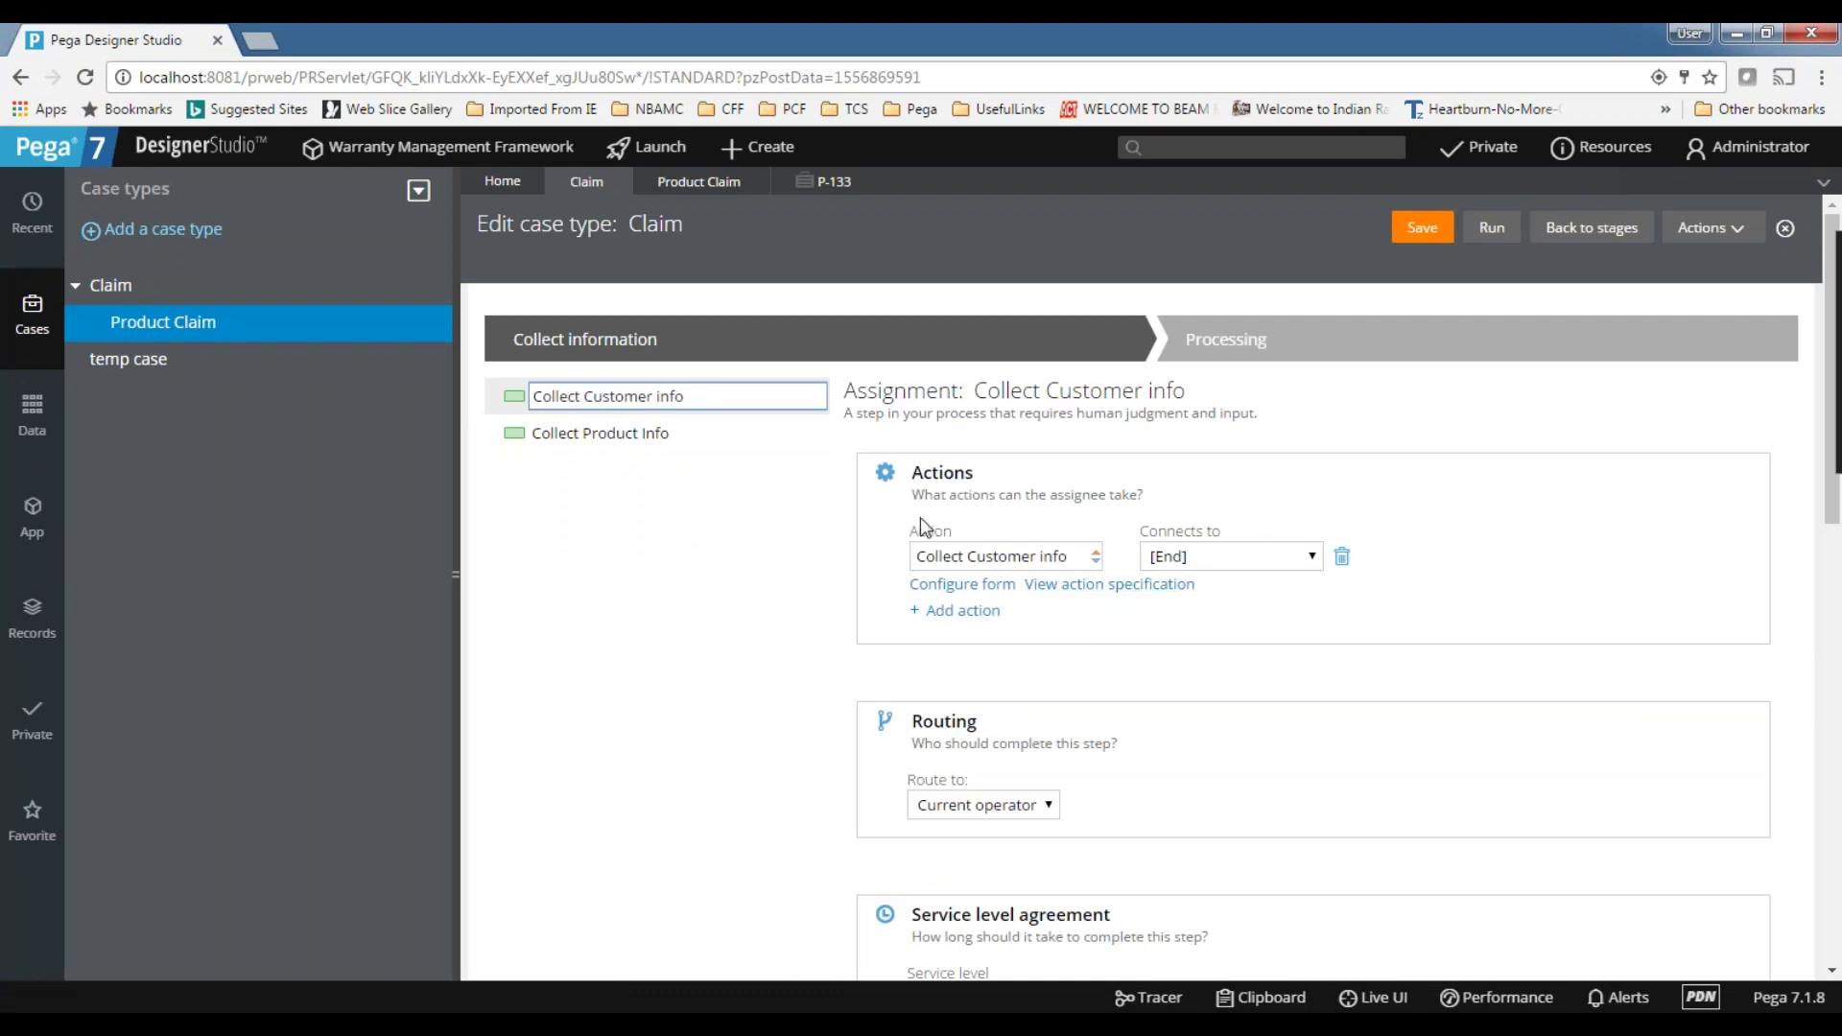
- Examine which actions the assignee can take in the Collect Customer info assignment and where they connect
drag(908, 489, 1207, 492)
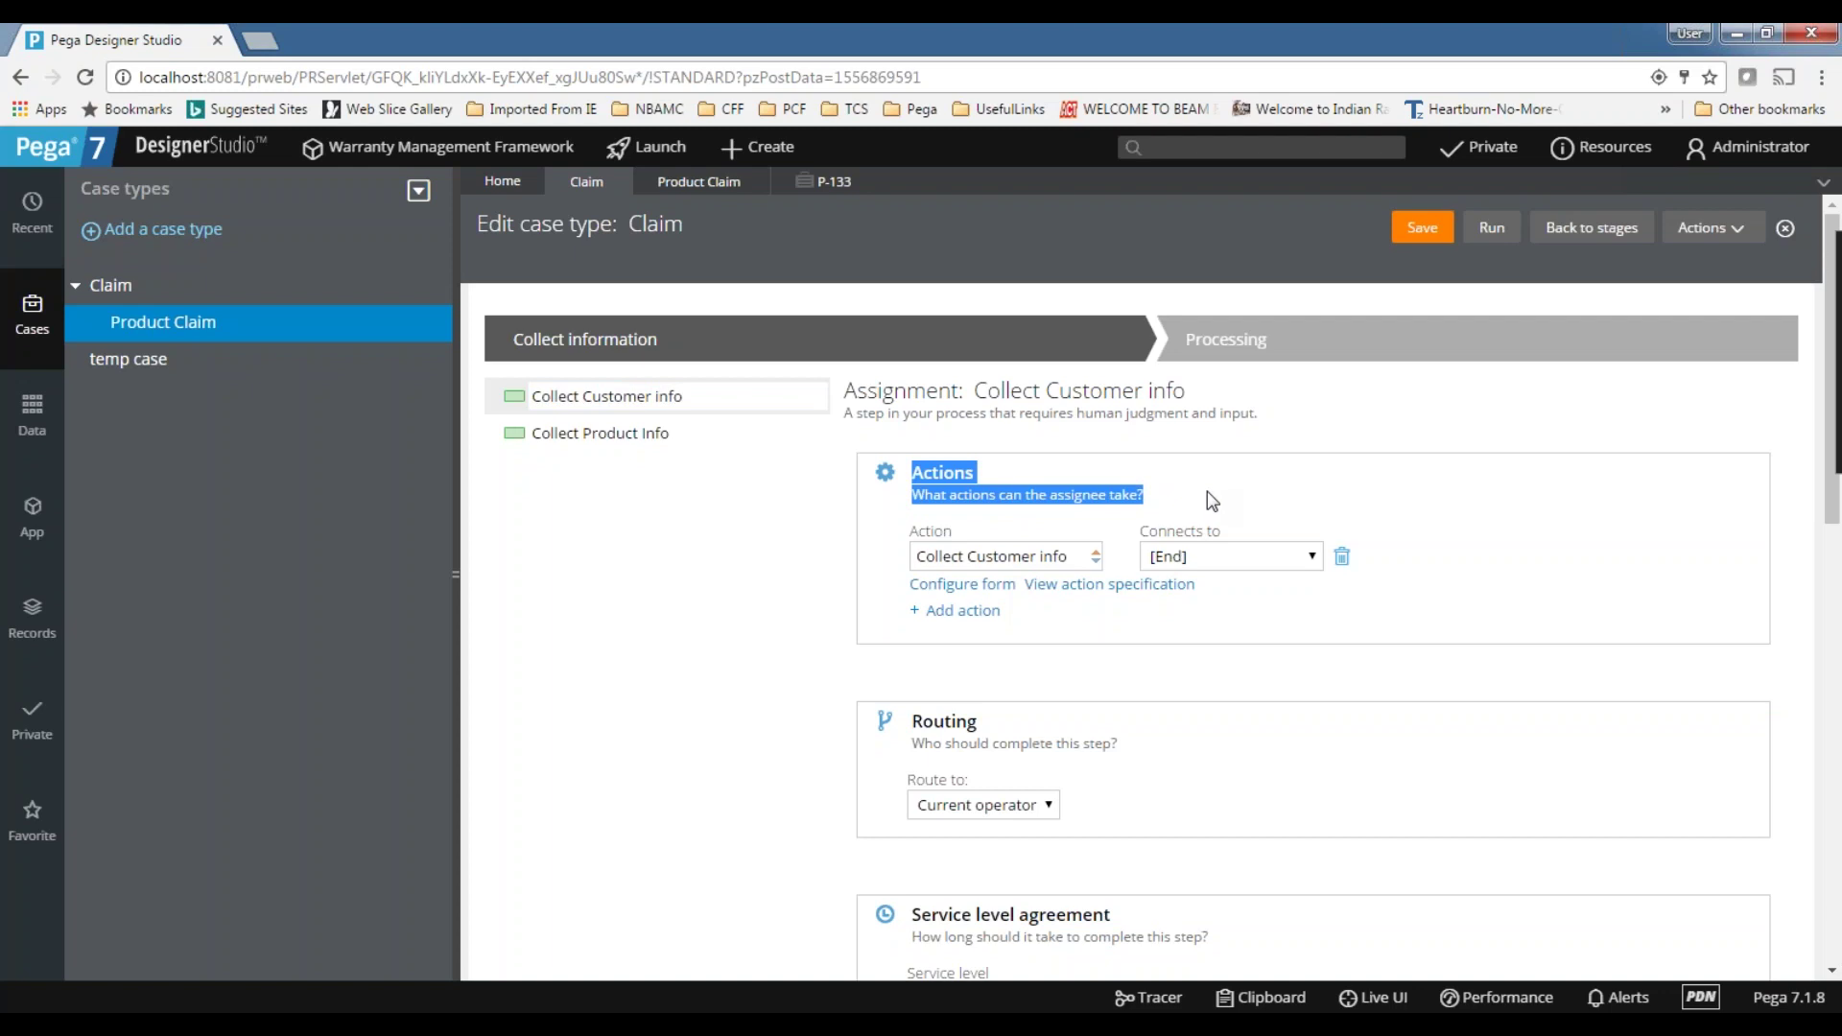
drag(1077, 552, 777, 554)
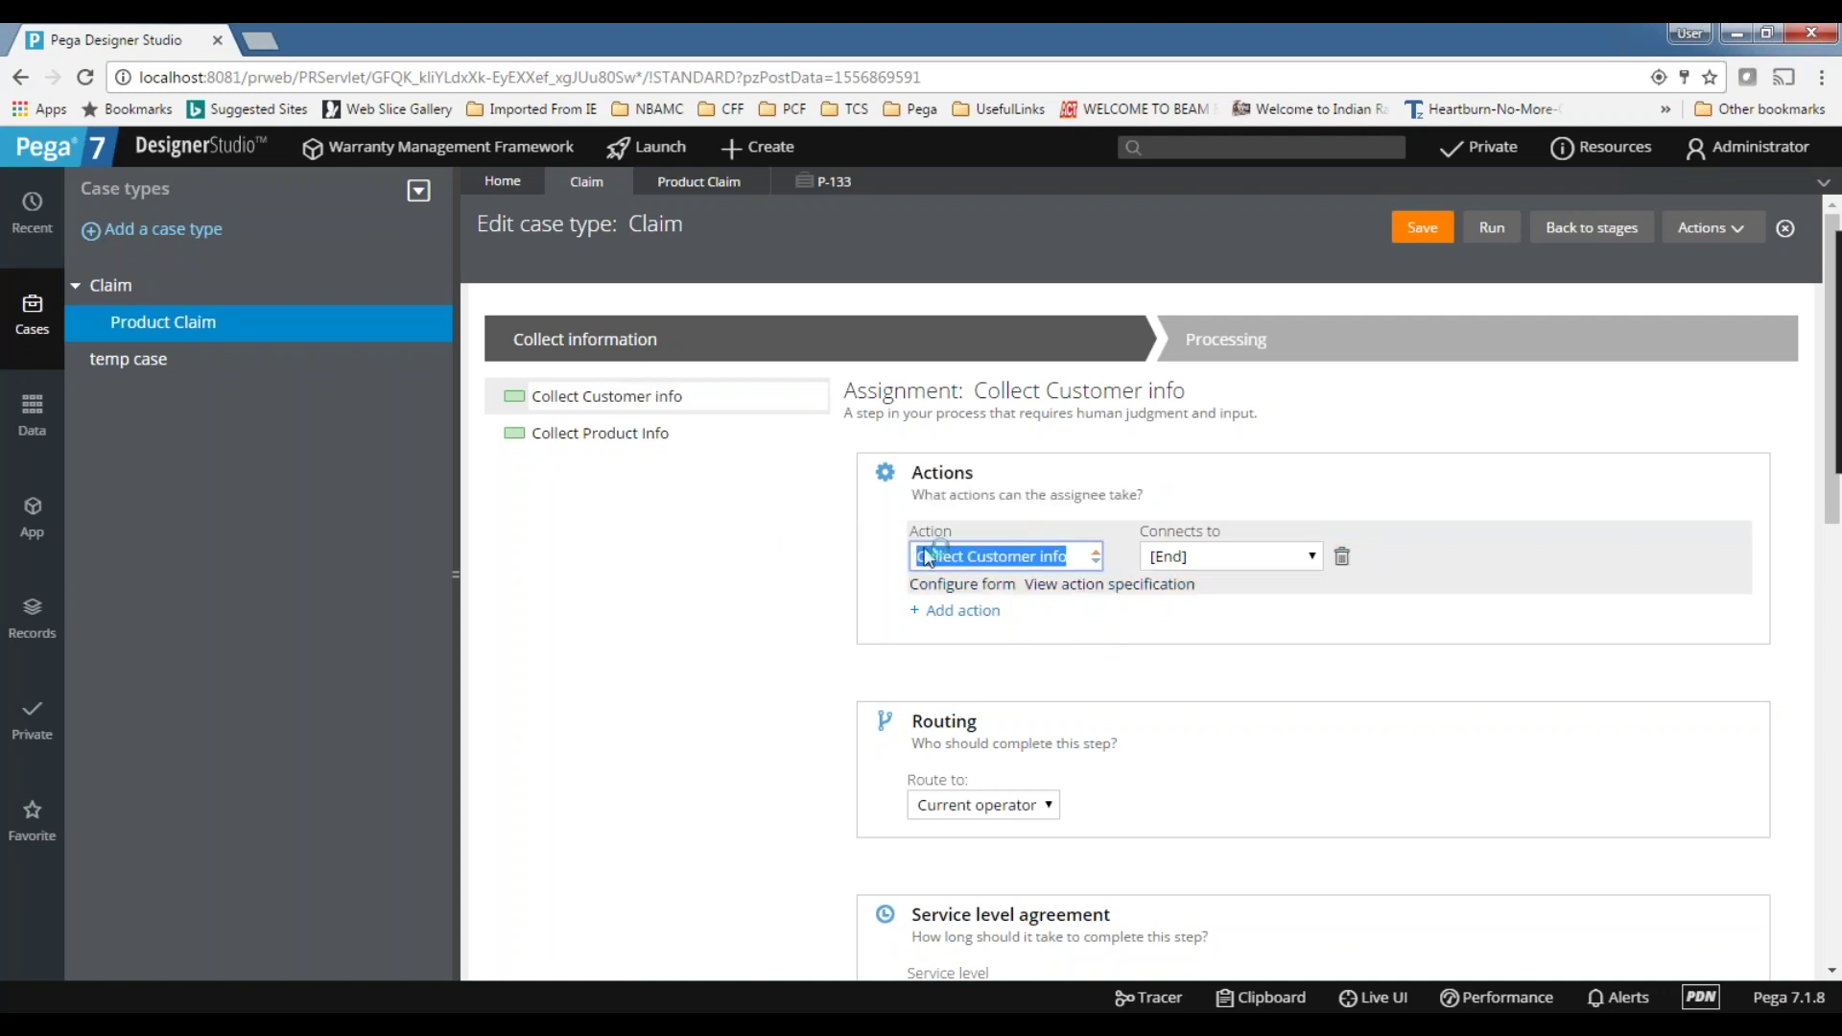
click(971, 556)
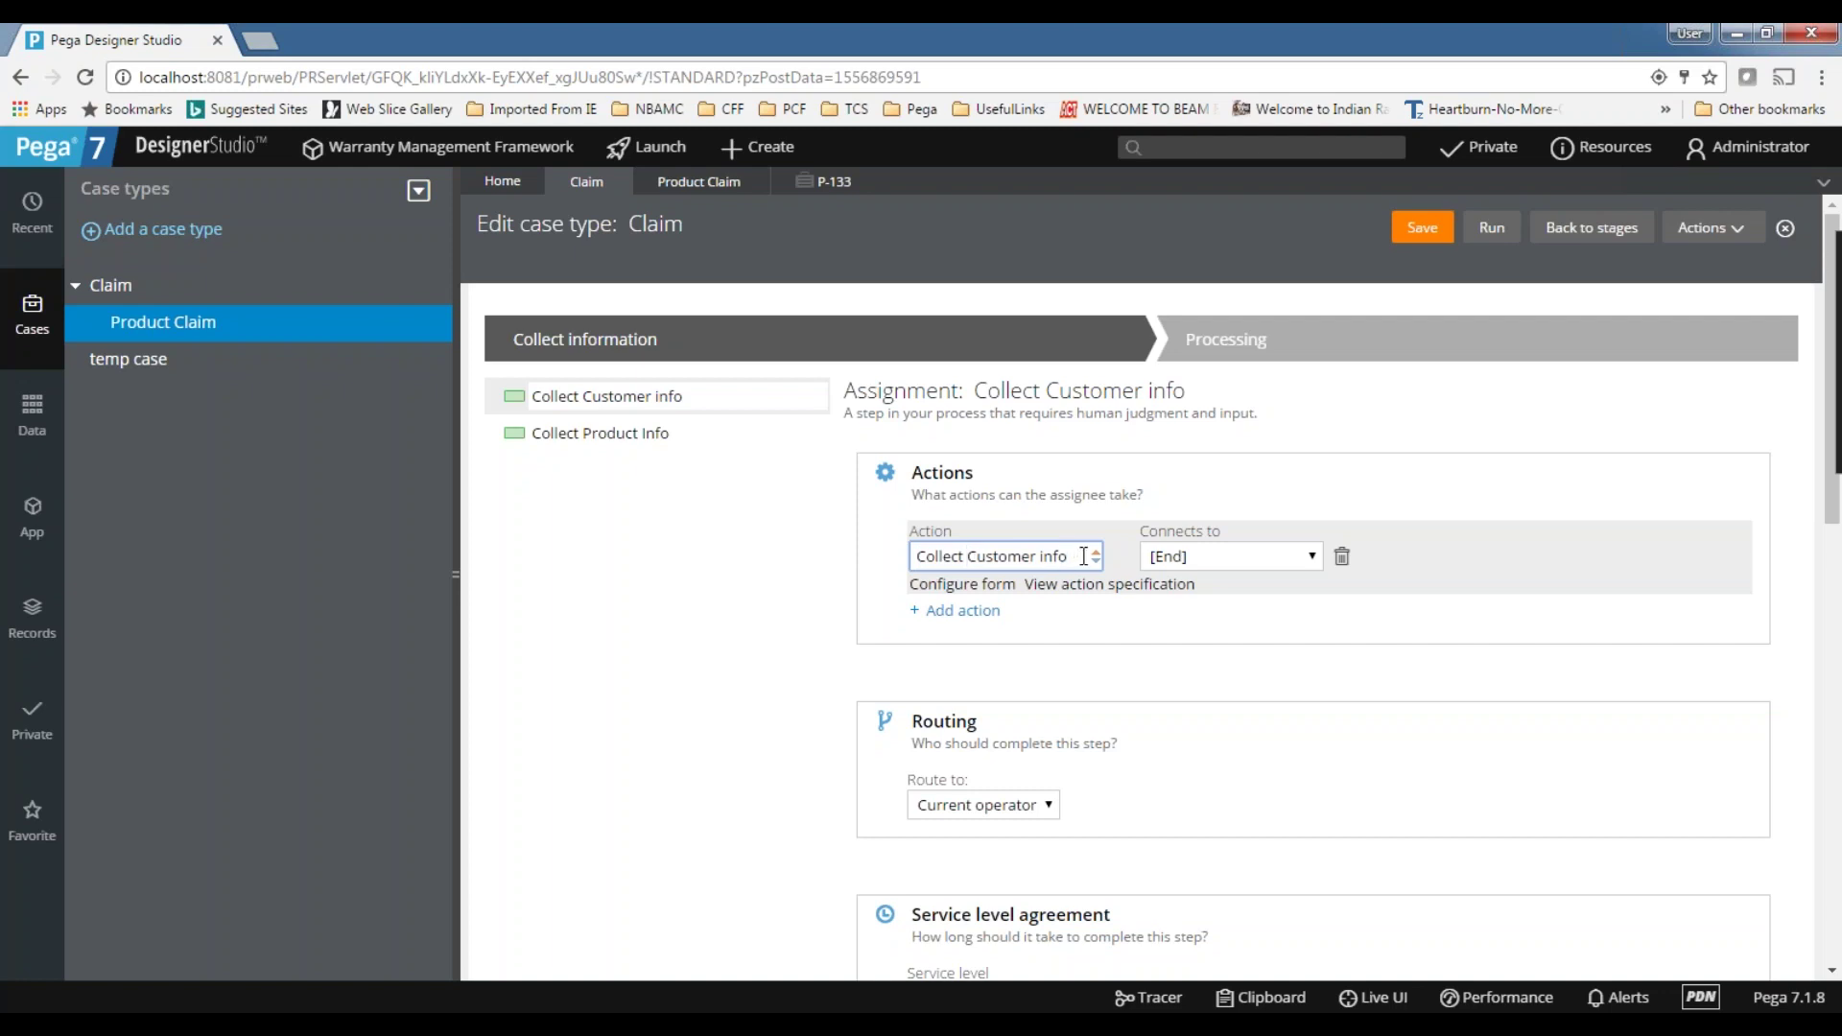
drag(1084, 557, 898, 561)
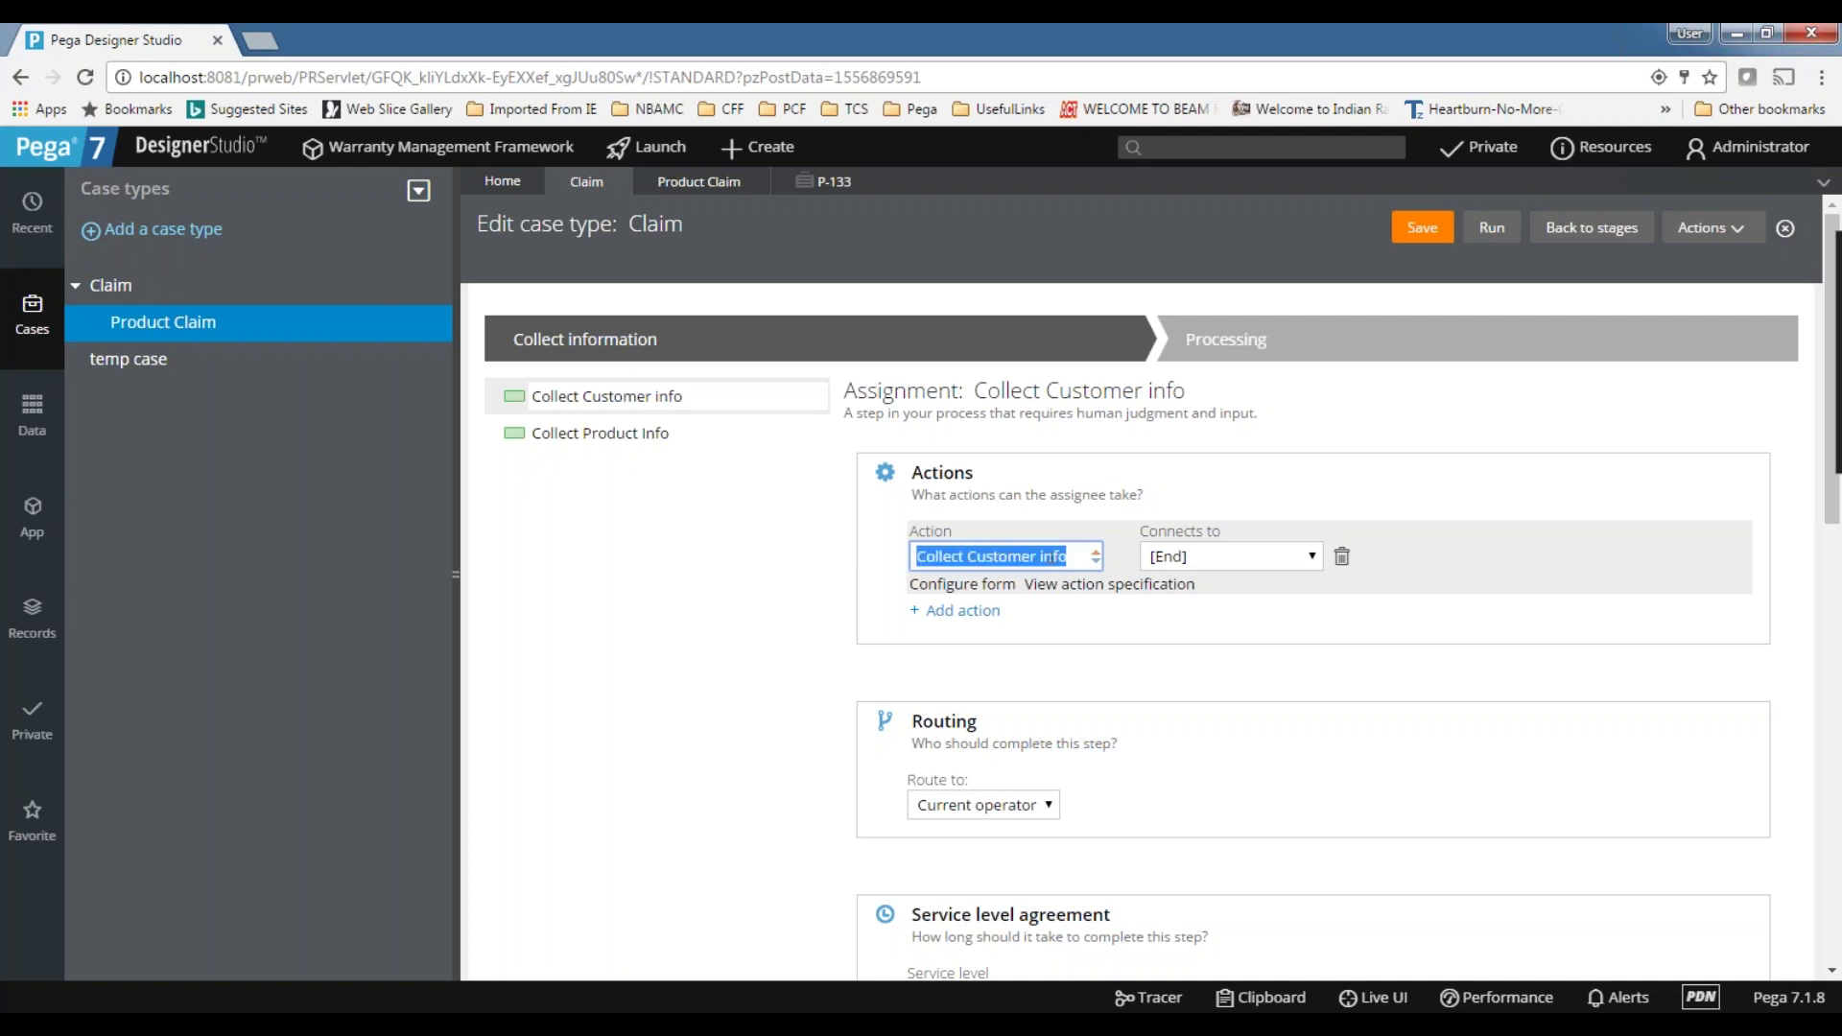
drag(1086, 557, 898, 554)
double_click(1025, 555)
double_click(932, 556)
scroll(1266, 669, down, 4)
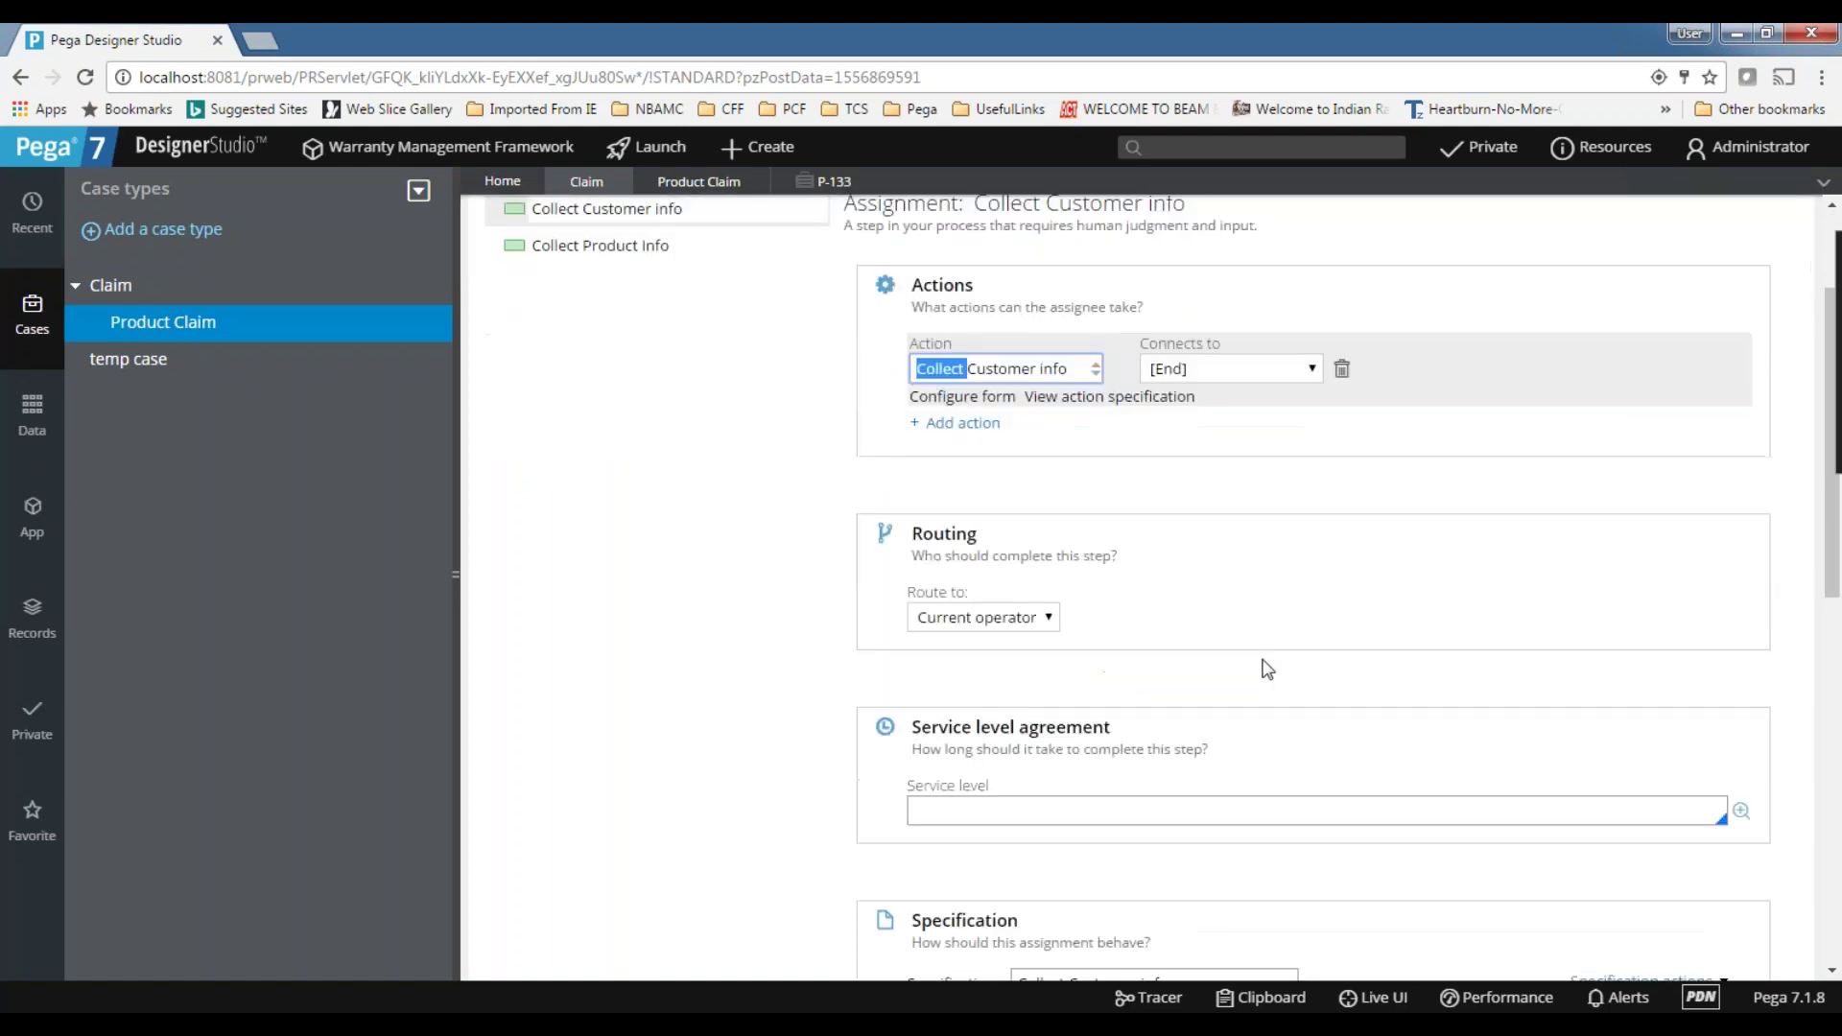
scroll(940, 440, up, 3)
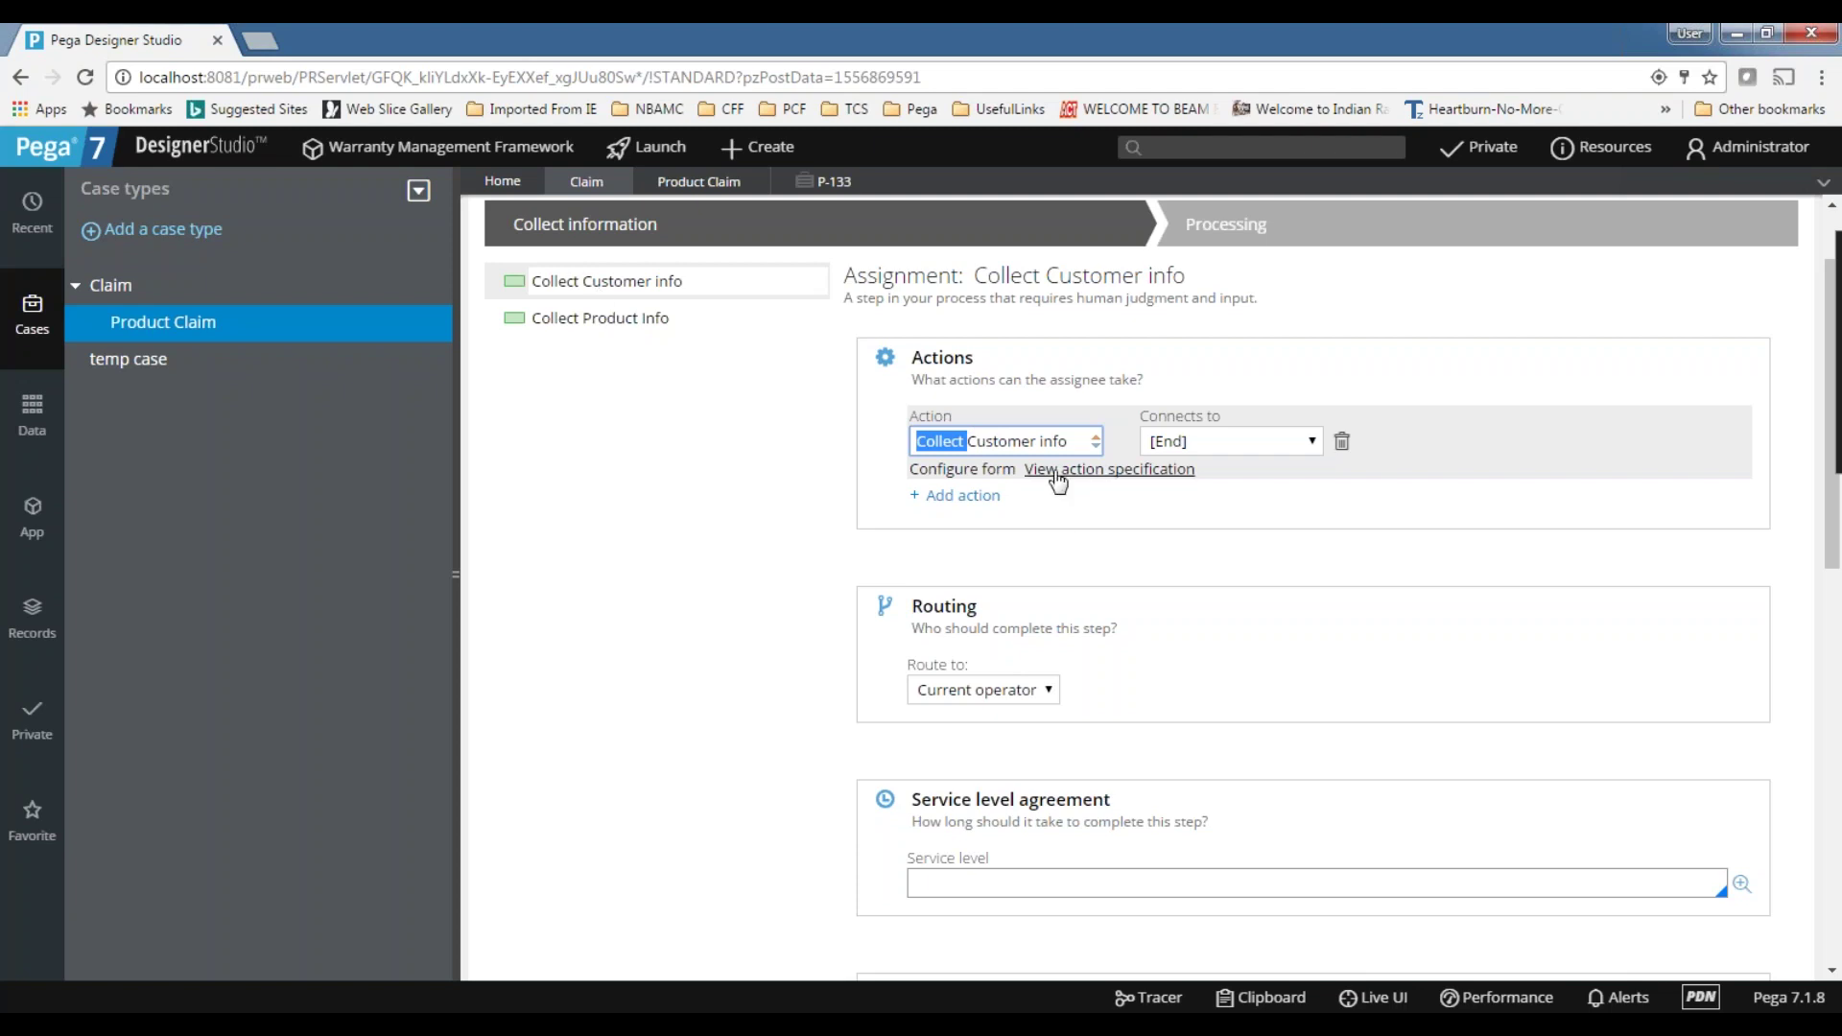
click(1075, 440)
drag(1075, 439, 919, 441)
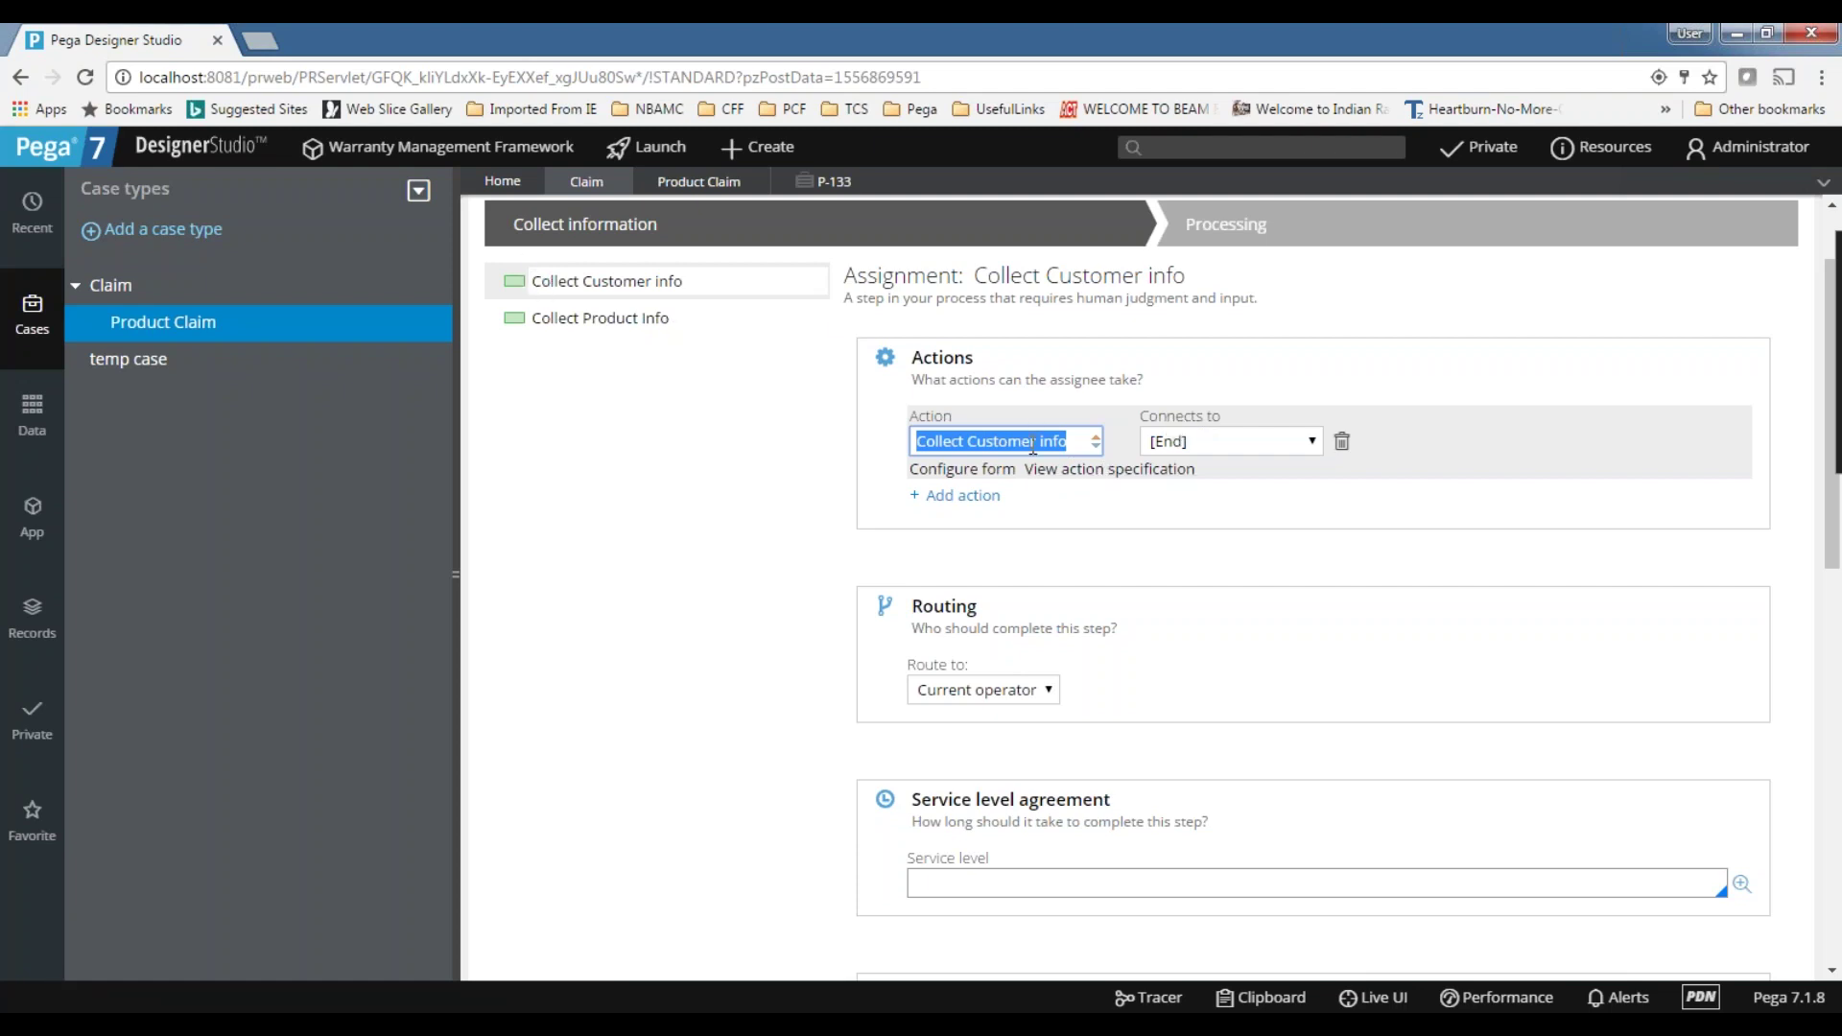
scroll(999, 567, down, 1)
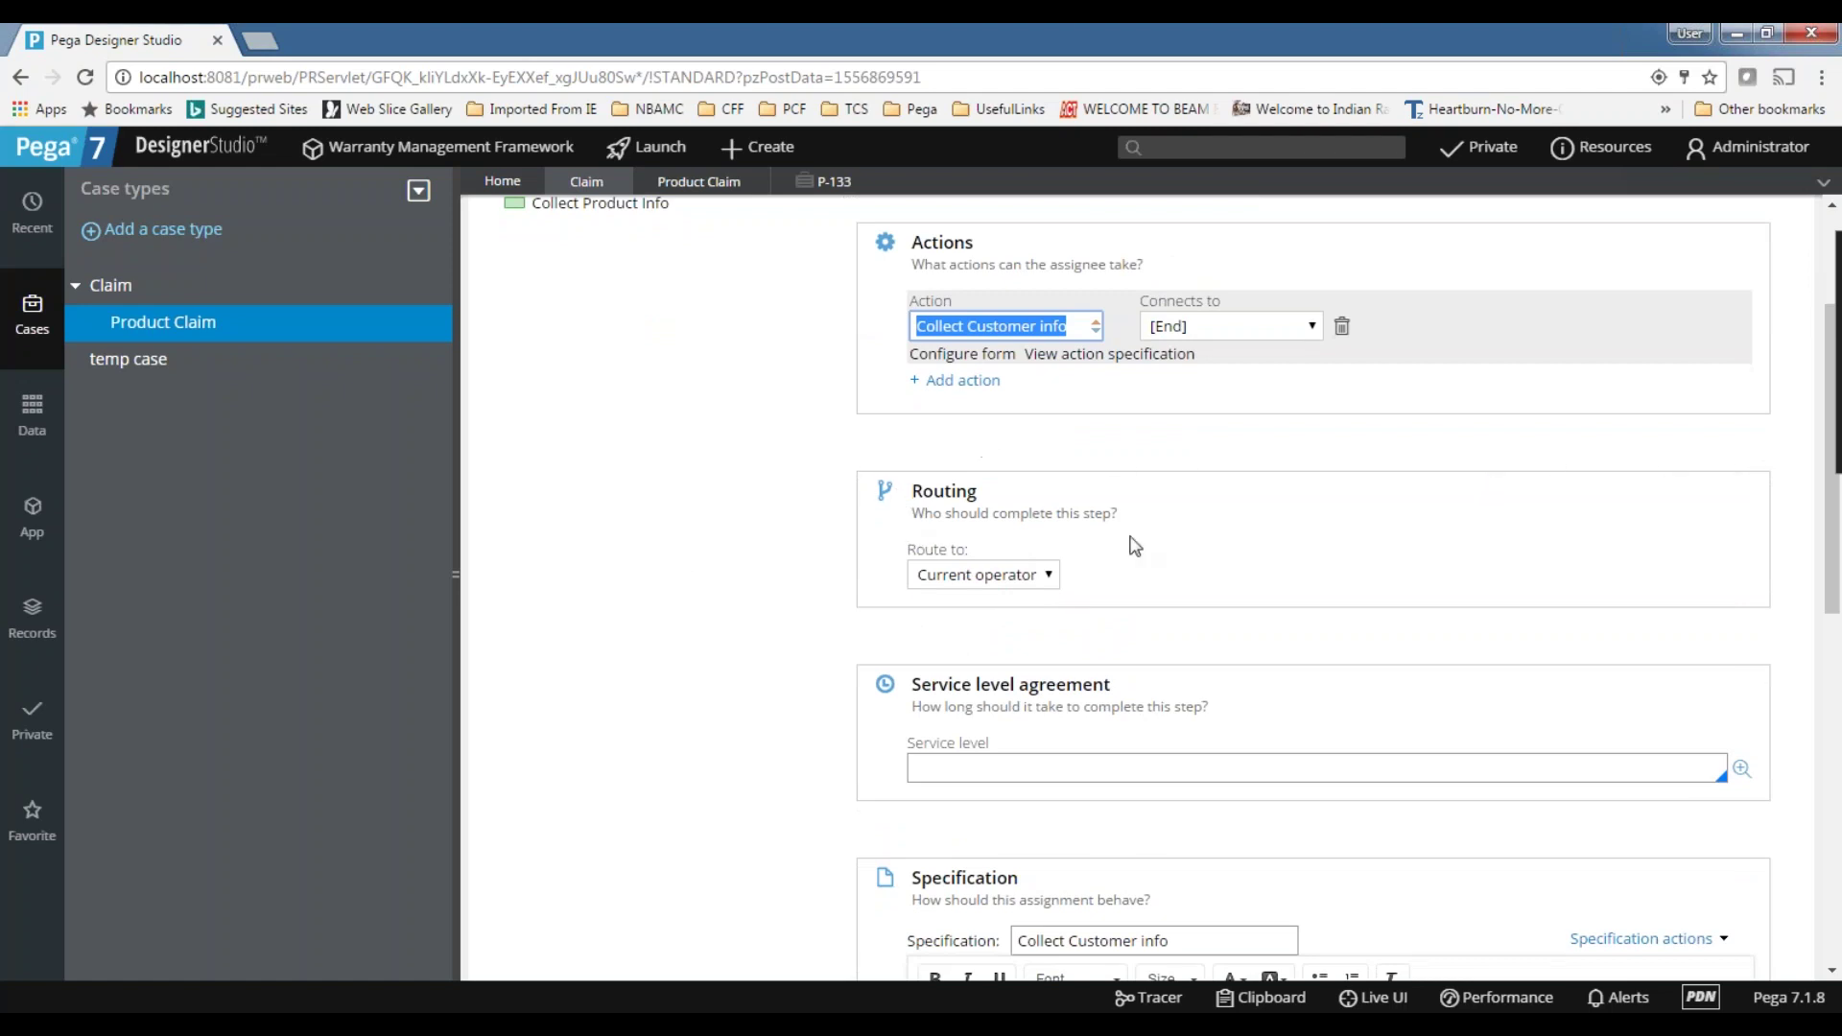
scroll(876, 585, up, 2)
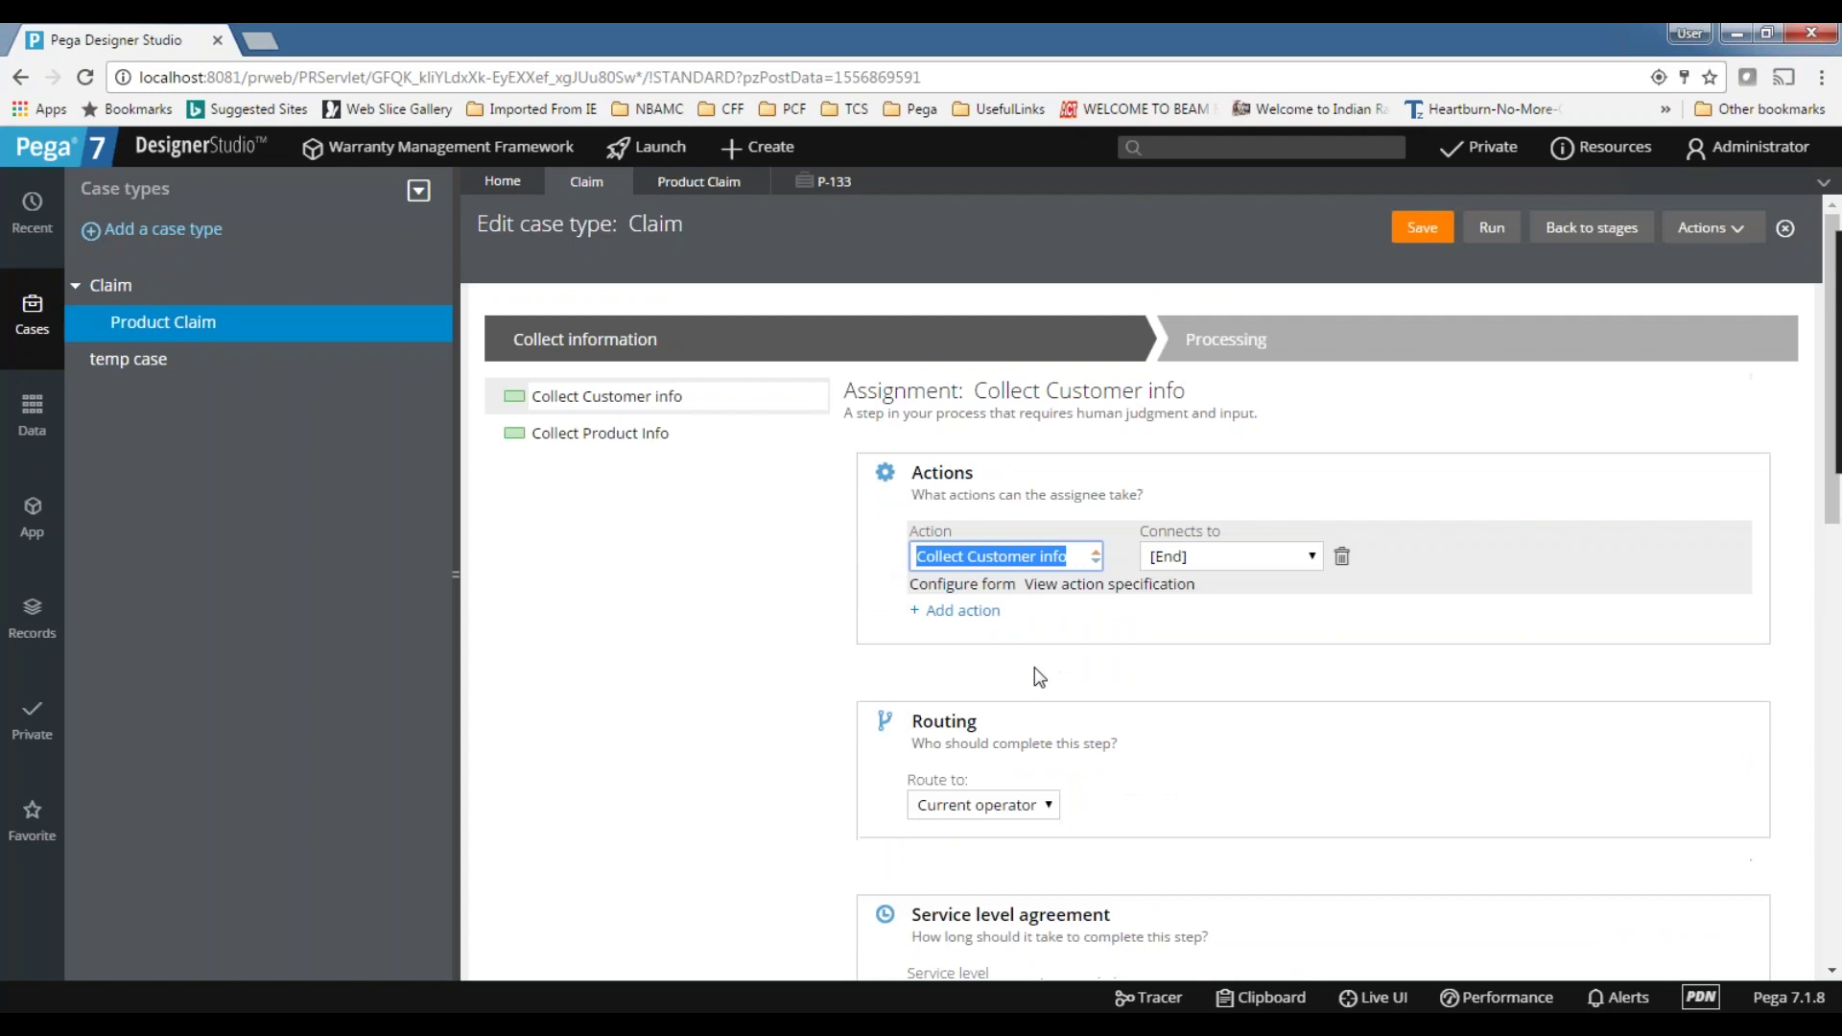
scroll(1037, 674, down, 1)
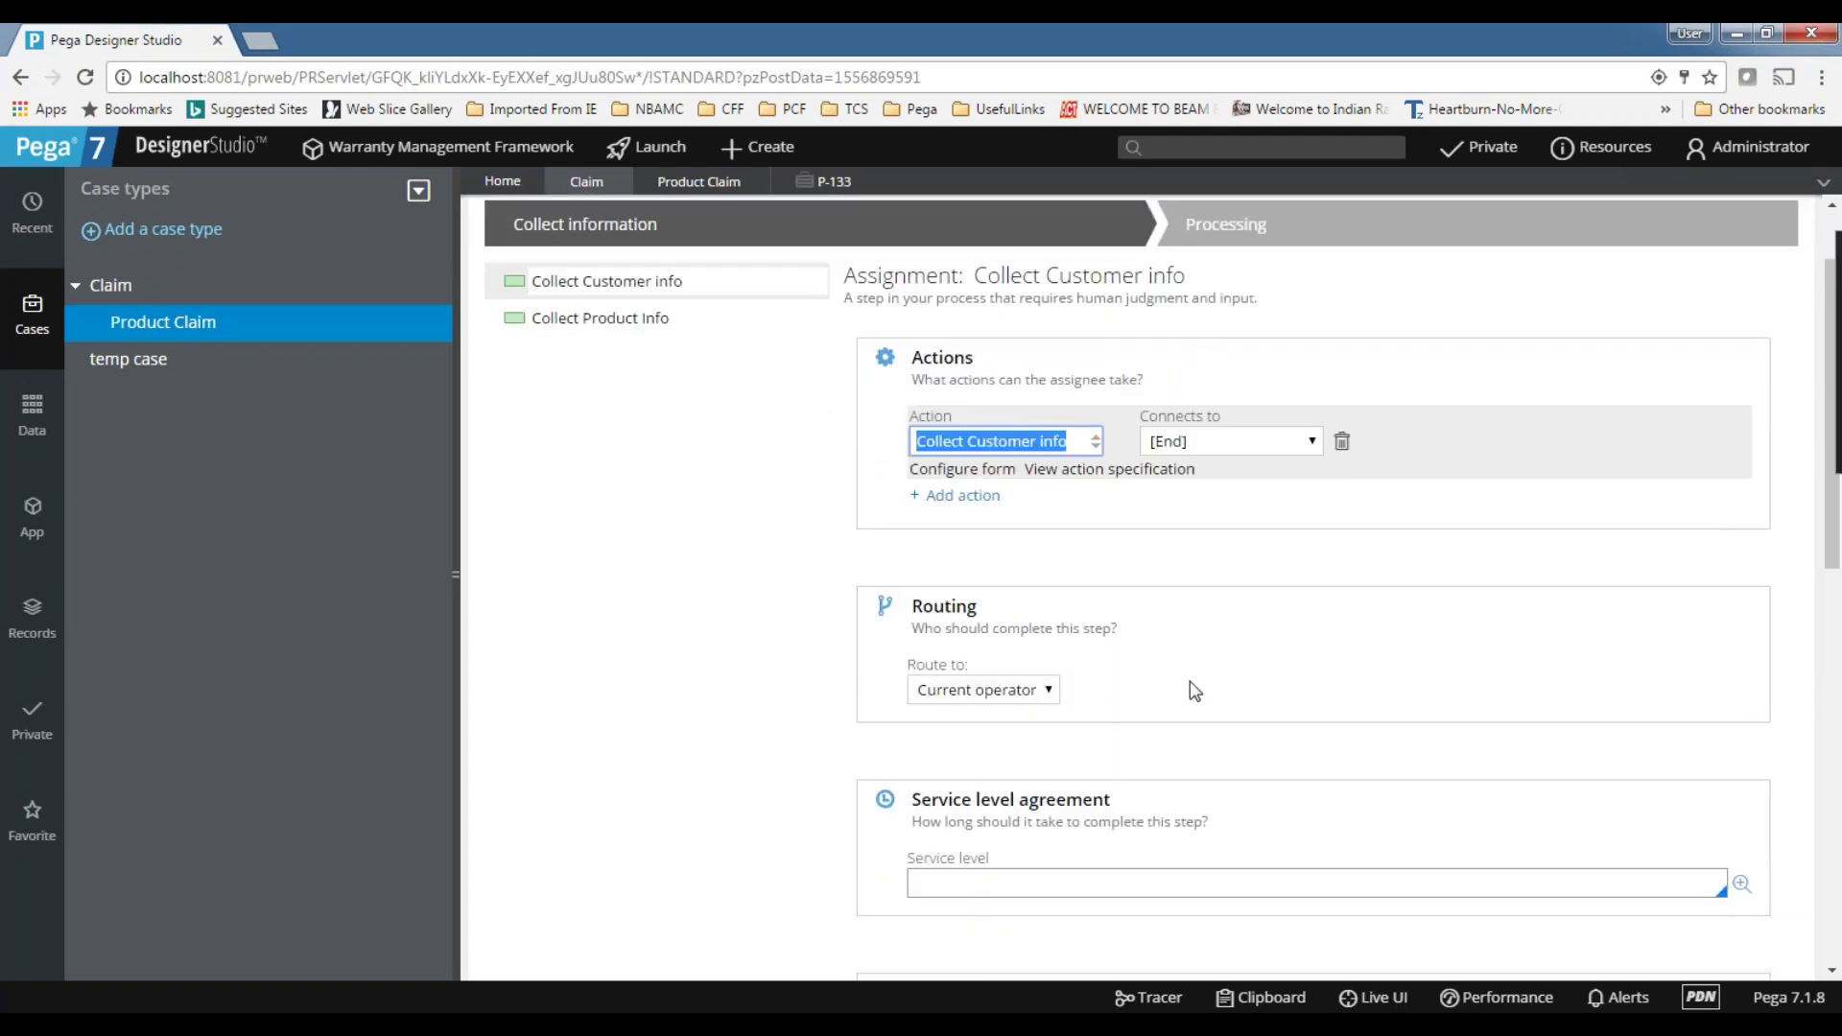
- Review the routing choices for the Collect Customer info assignment, keeping Current operator selected
click(1052, 693)
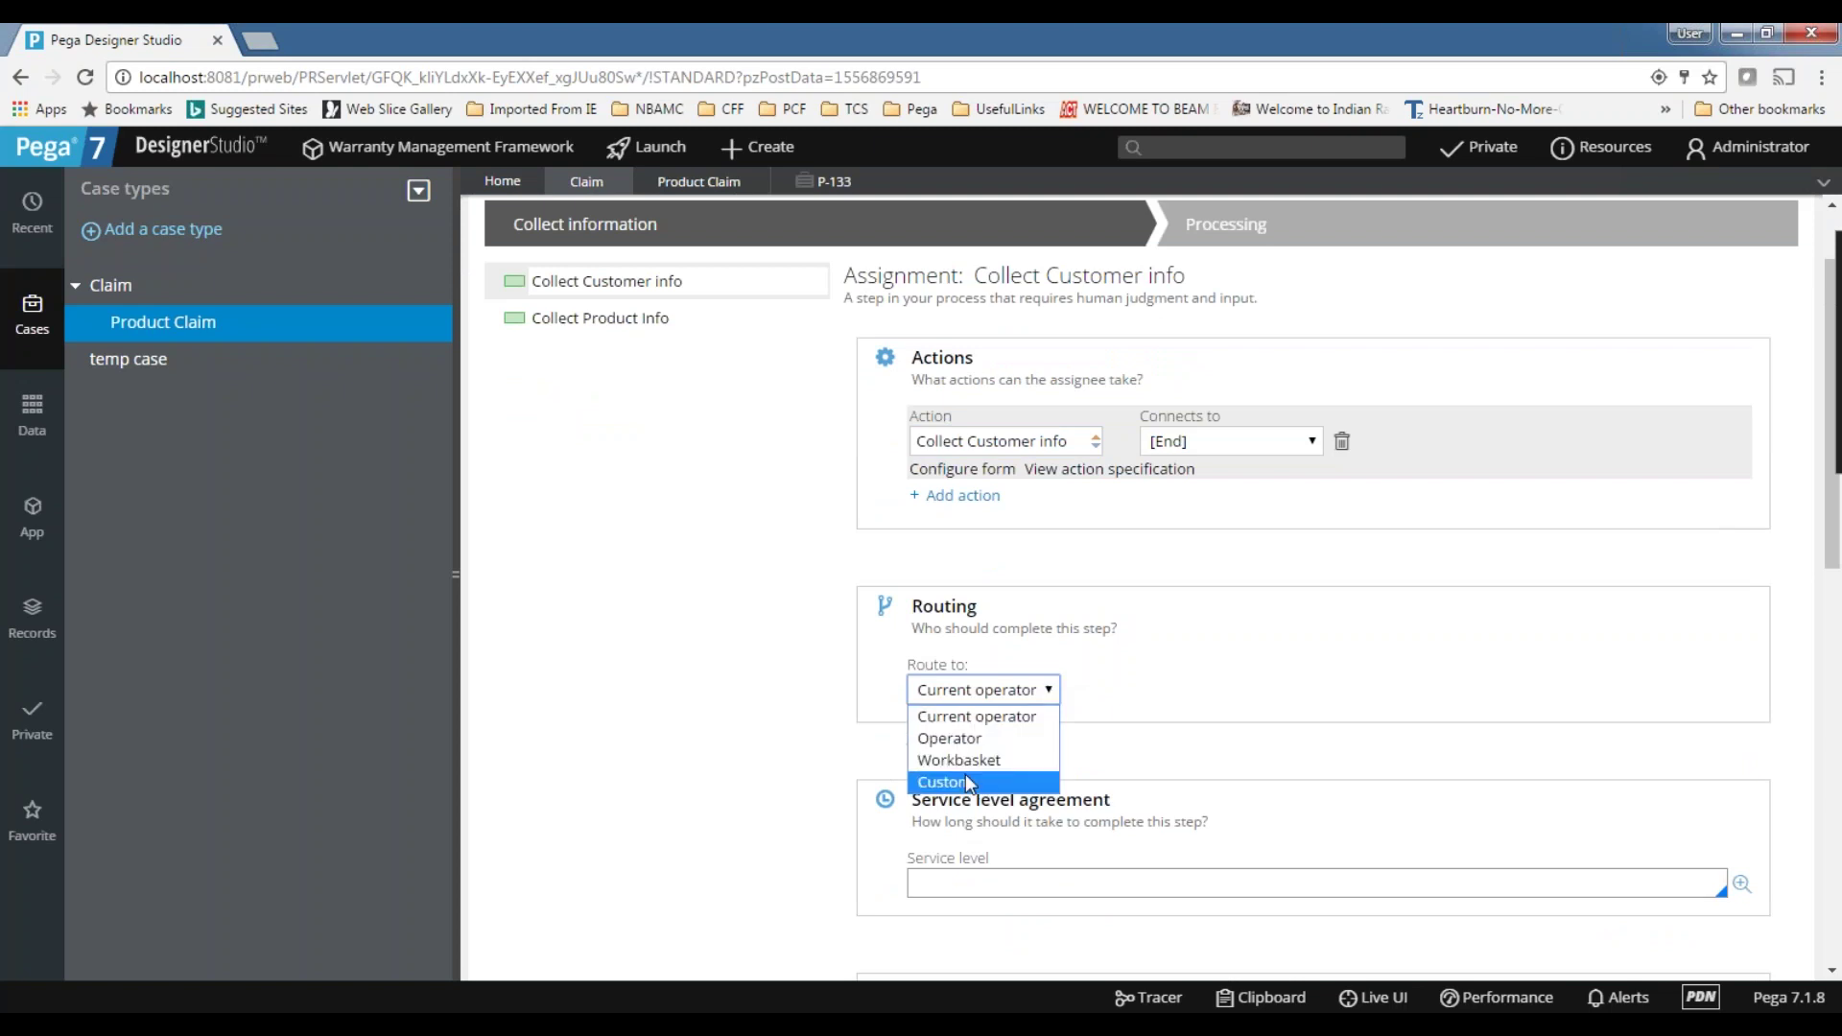
click(977, 719)
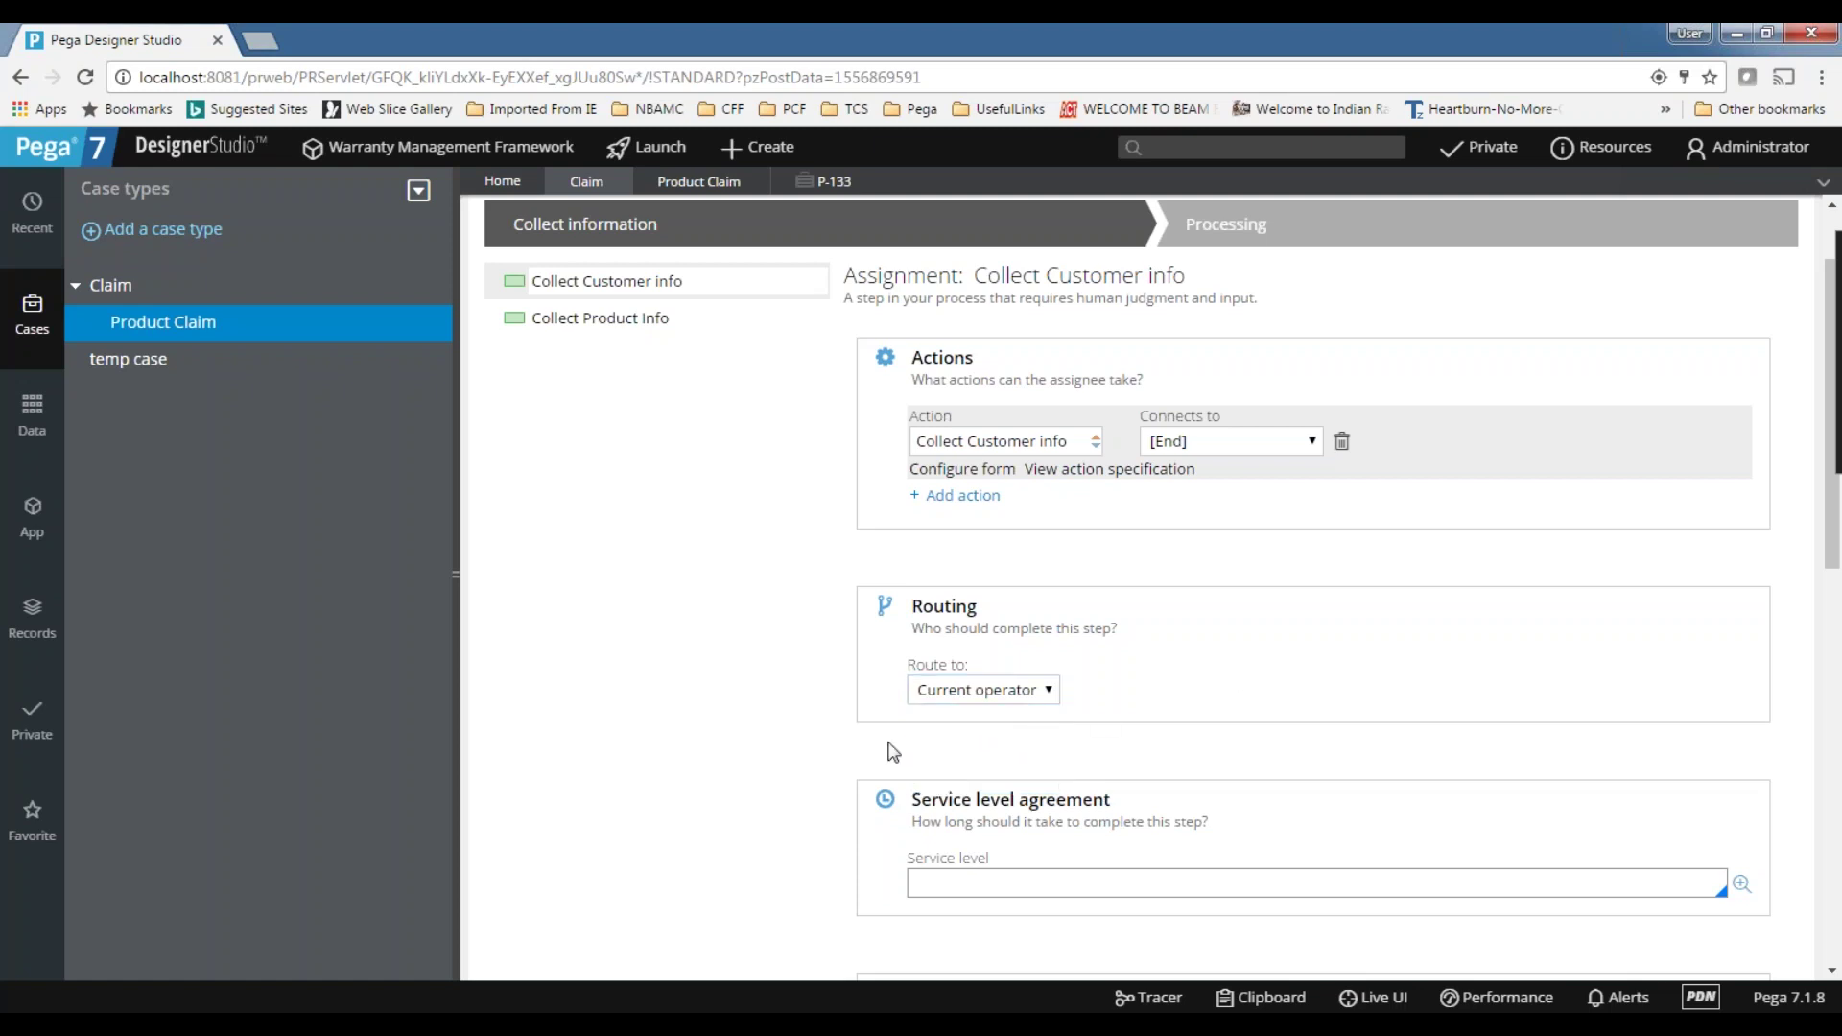
click(999, 689)
click(994, 711)
click(1031, 691)
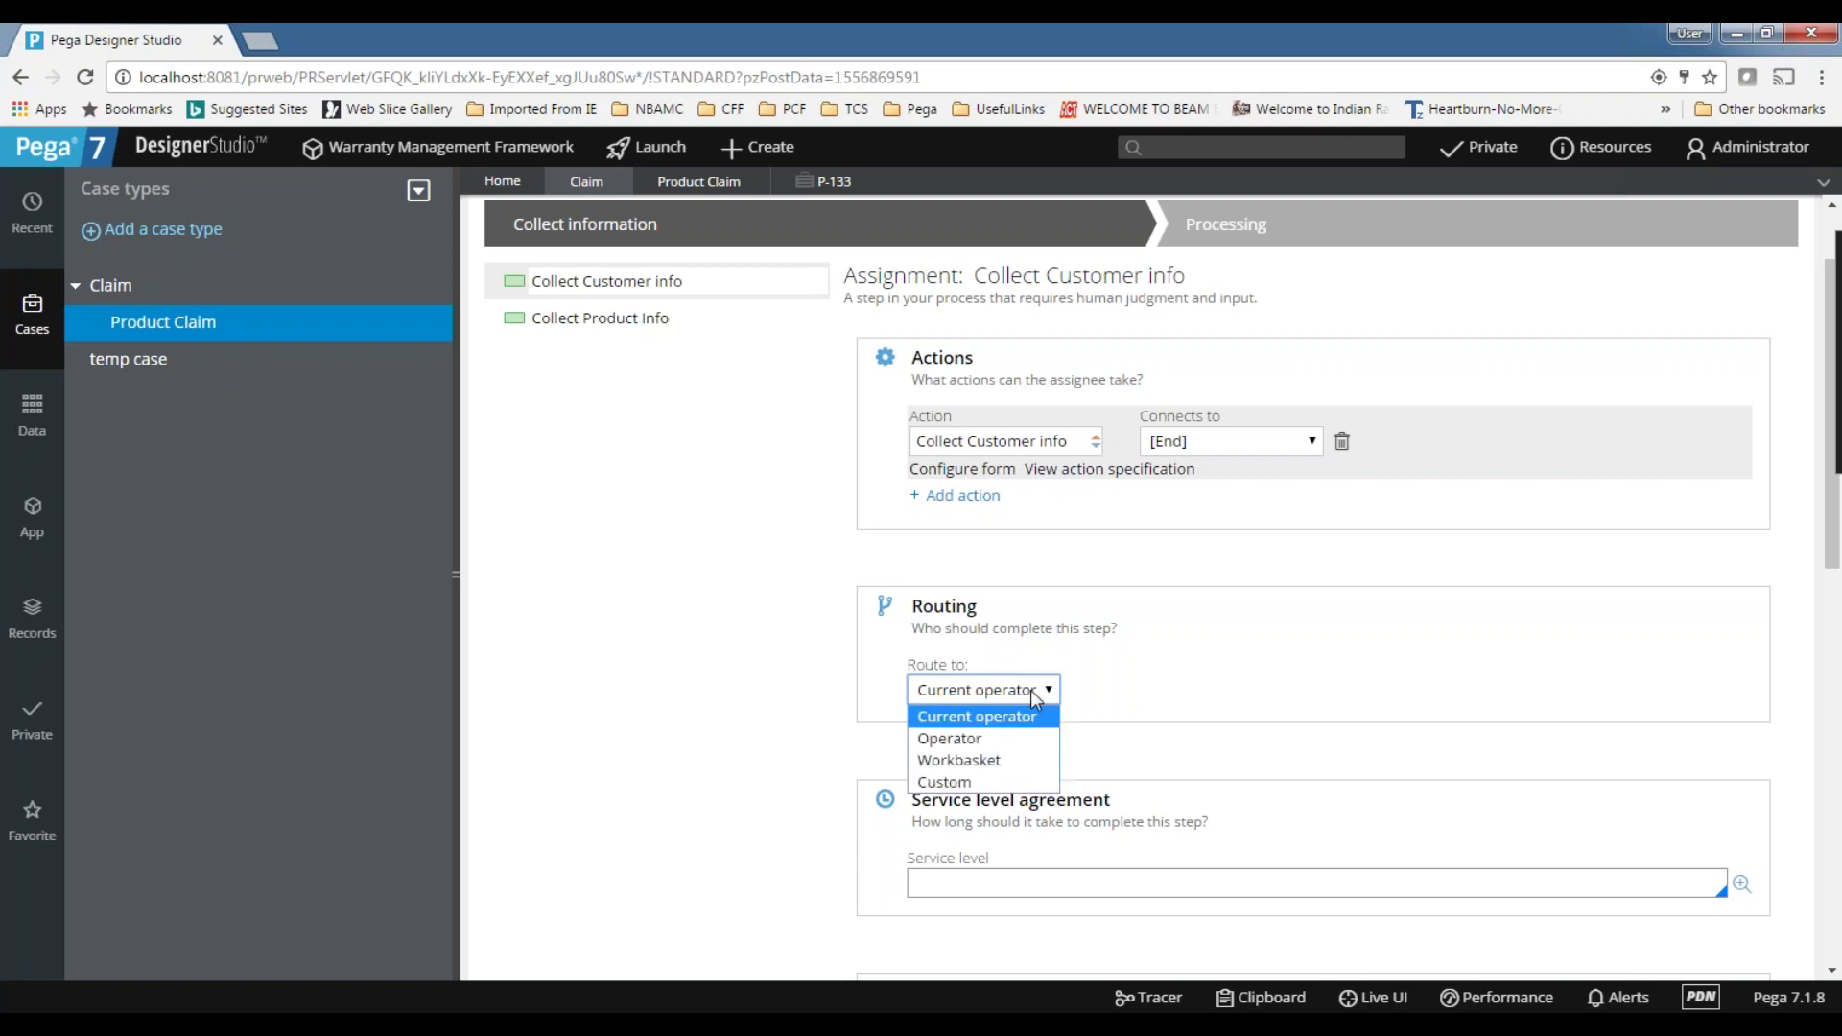
click(1030, 689)
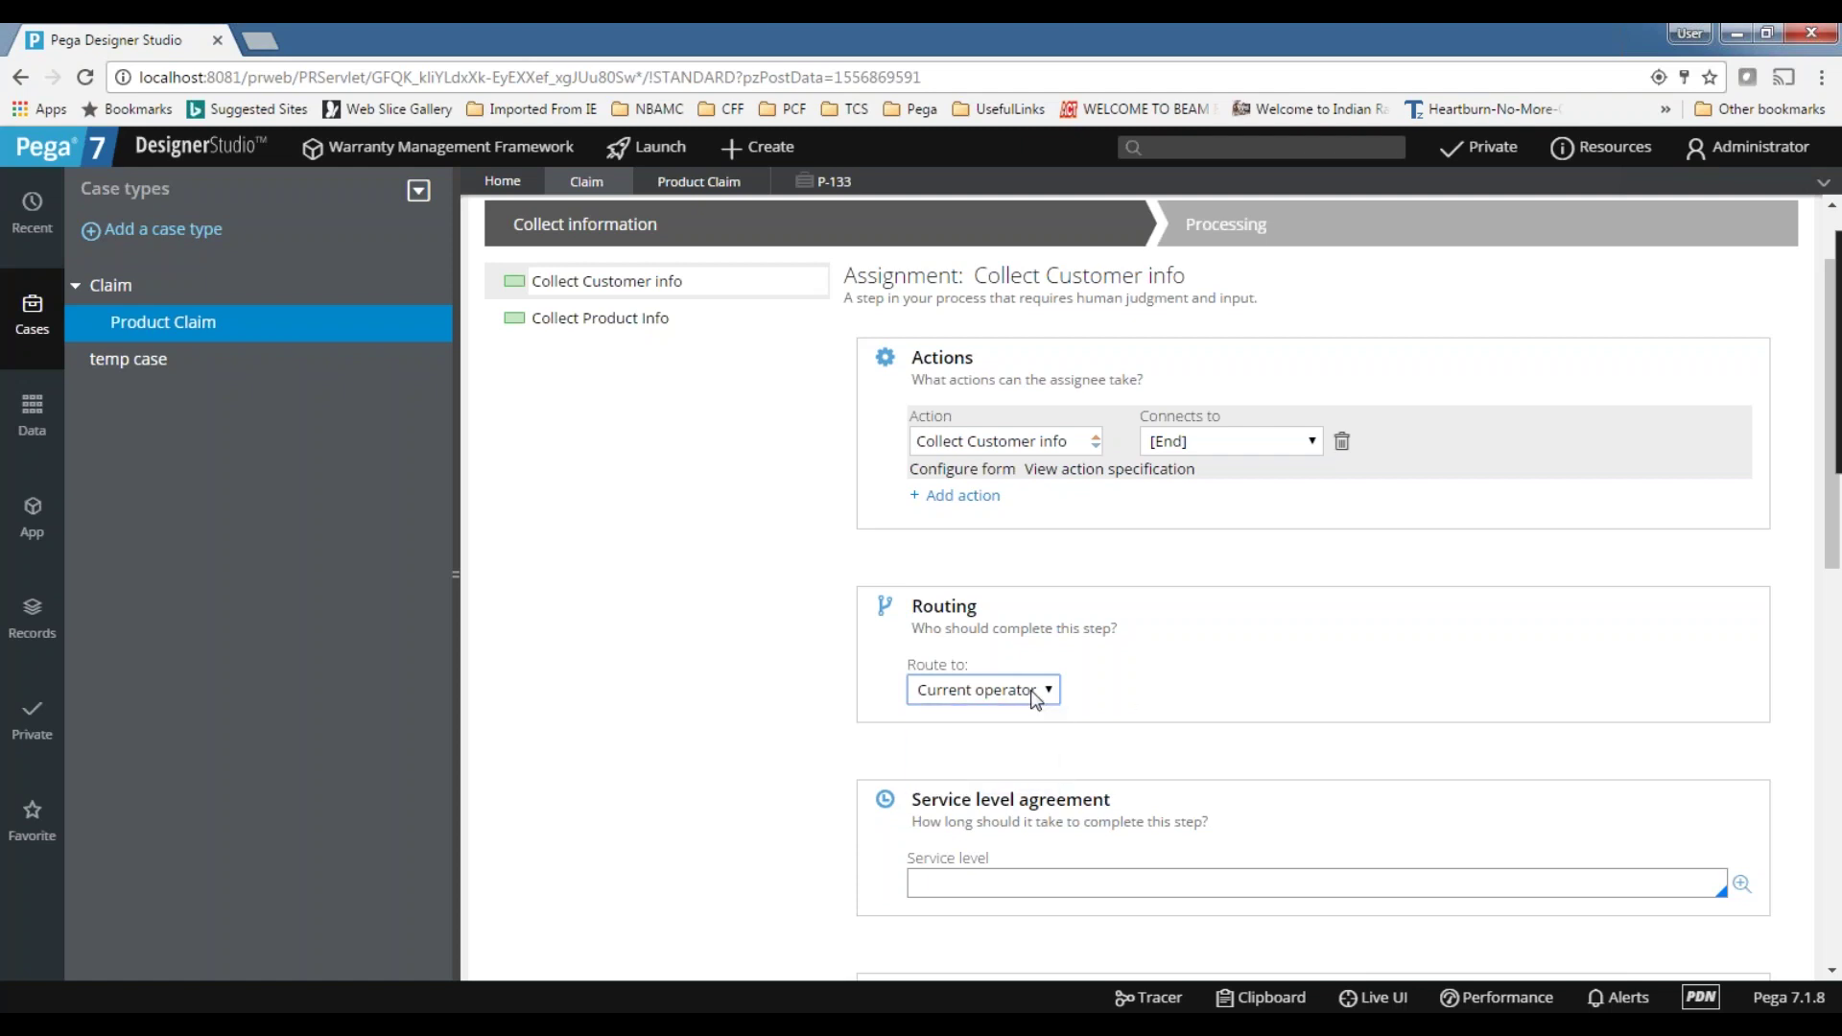
drag(909, 612, 1007, 590)
click(1161, 660)
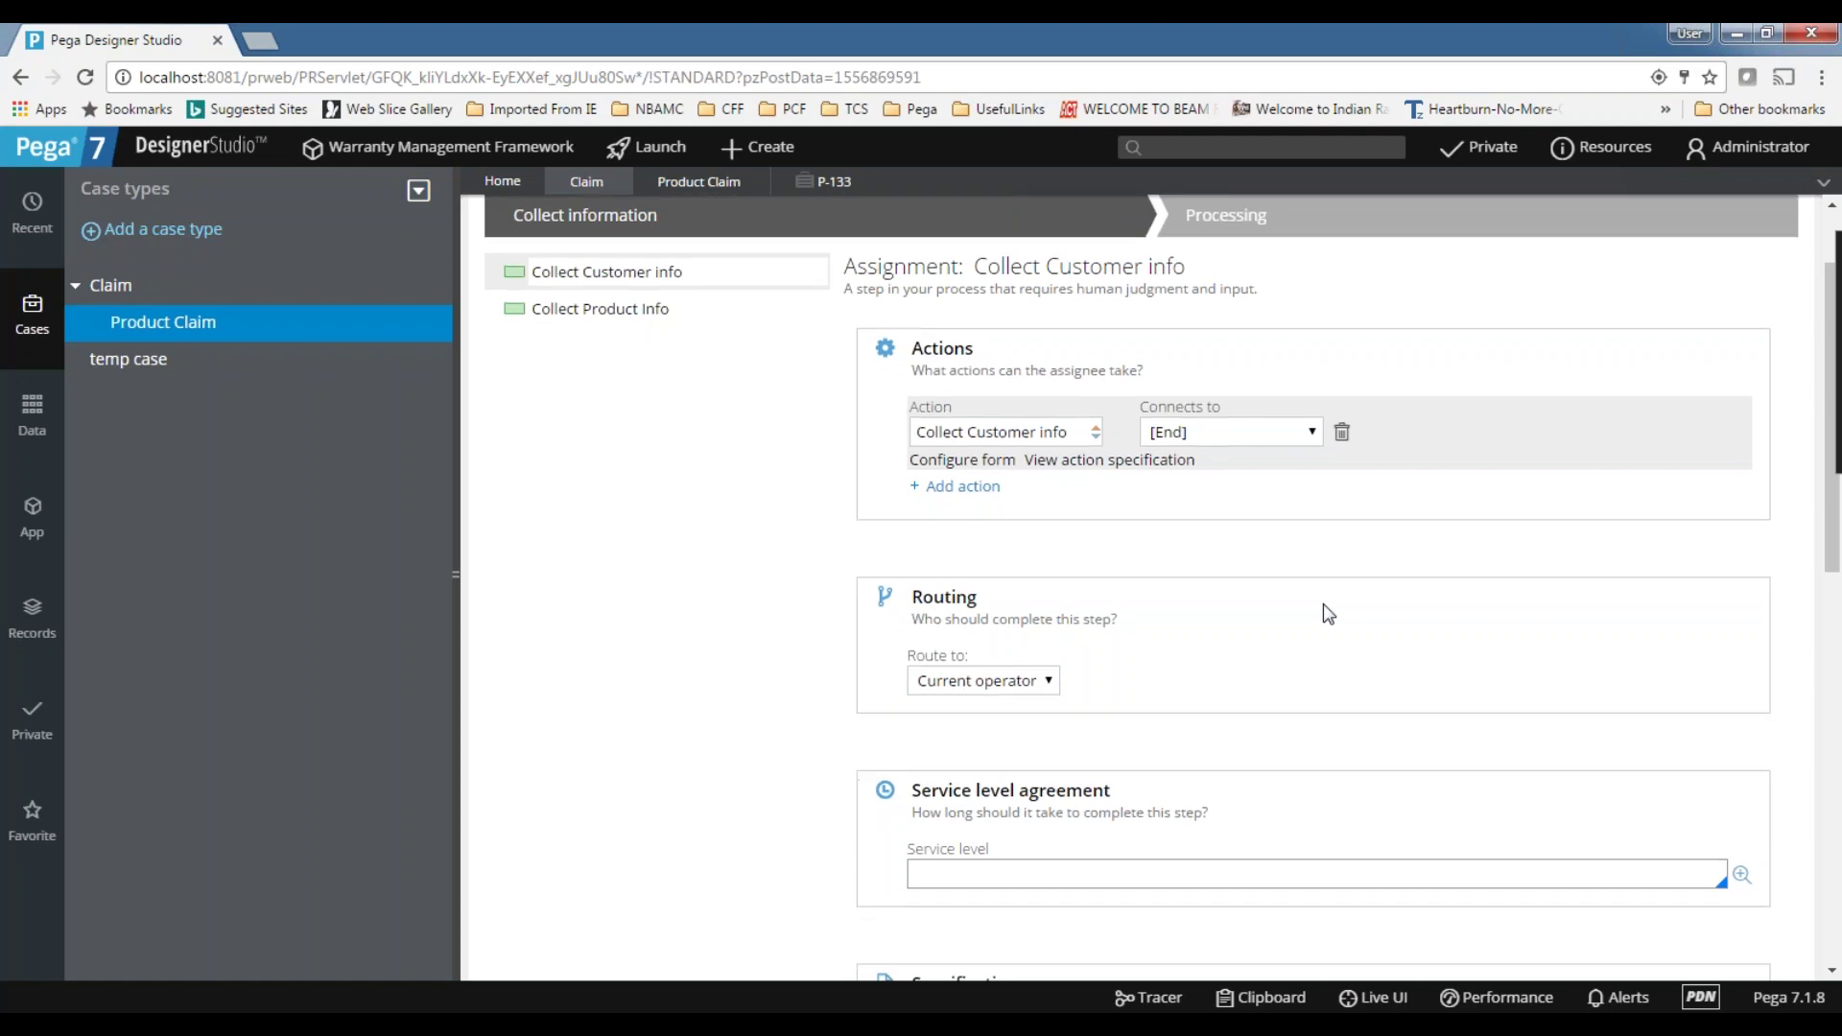
- Examine the service level agreement setting of the Collect Customer info assignment
scroll(1322, 602, down, 2)
drag(913, 572, 1126, 556)
click(1061, 677)
click(1017, 641)
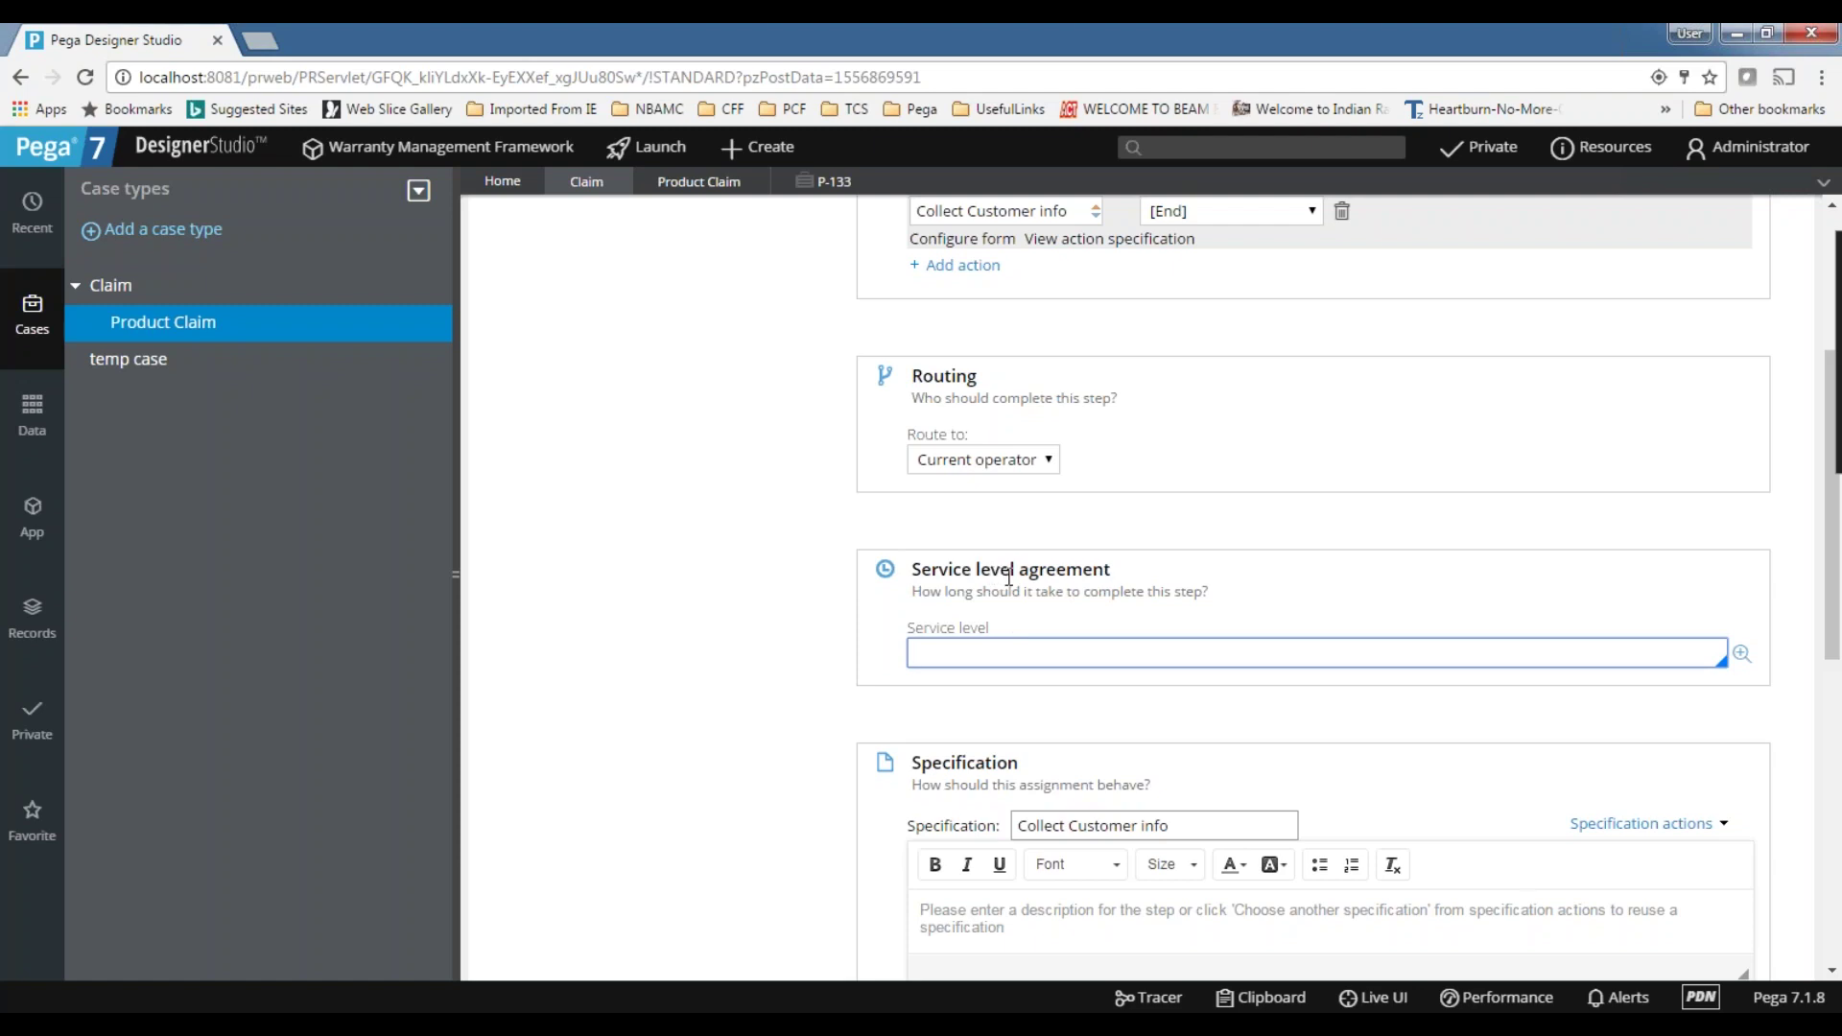
- Examine the specification name and description area of the Collect Customer info assignment
scroll(1005, 614, down, 2)
click(998, 682)
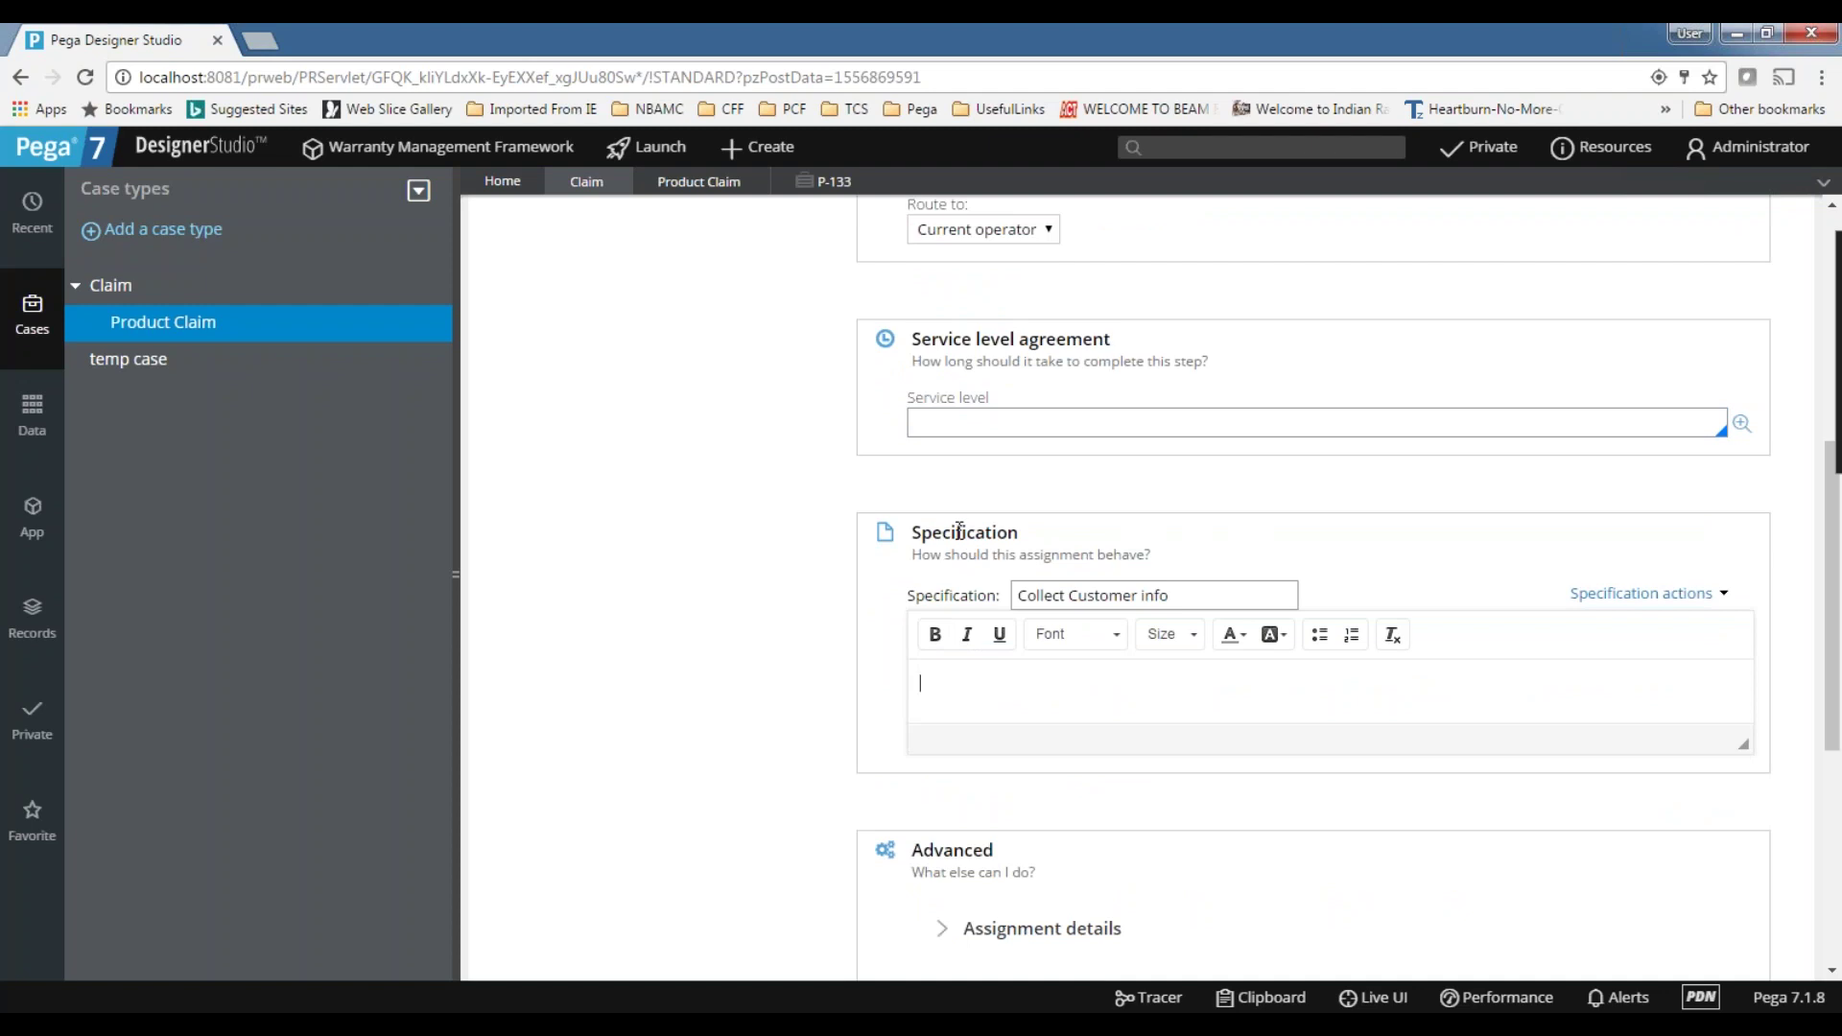
drag(1017, 532, 910, 532)
click(1178, 544)
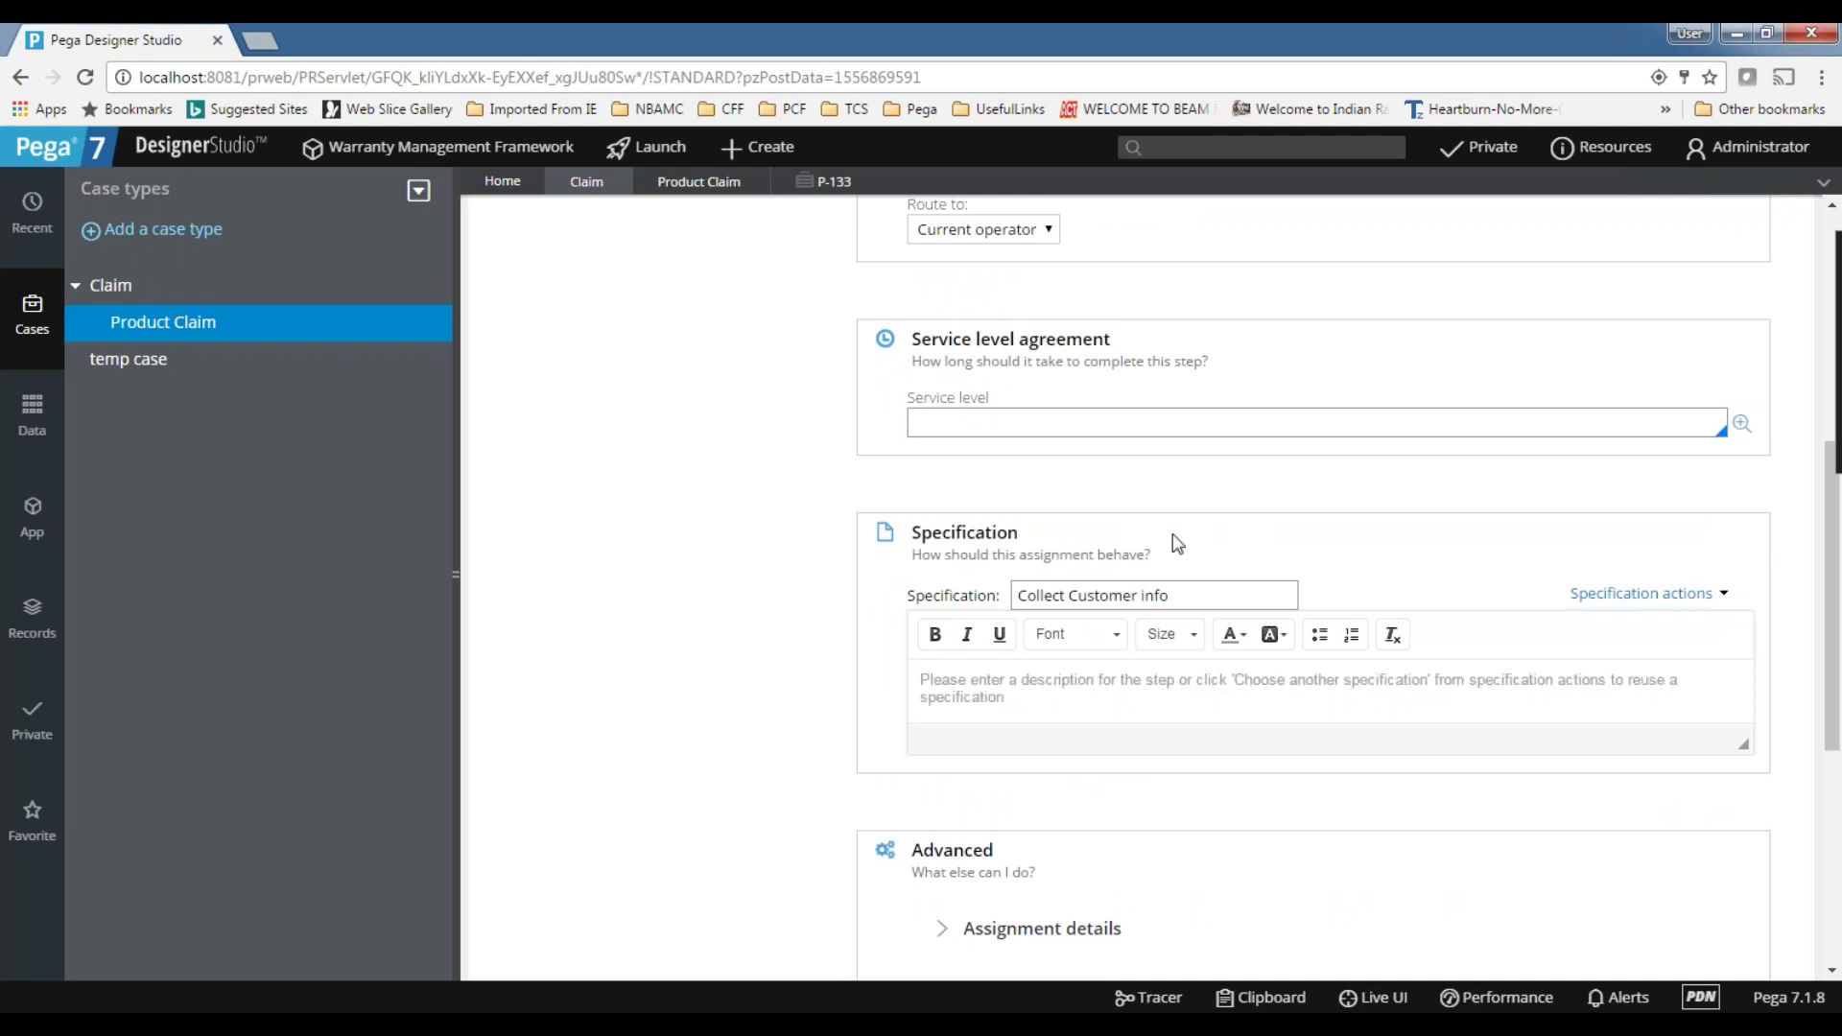
scroll(1173, 532, down, 1)
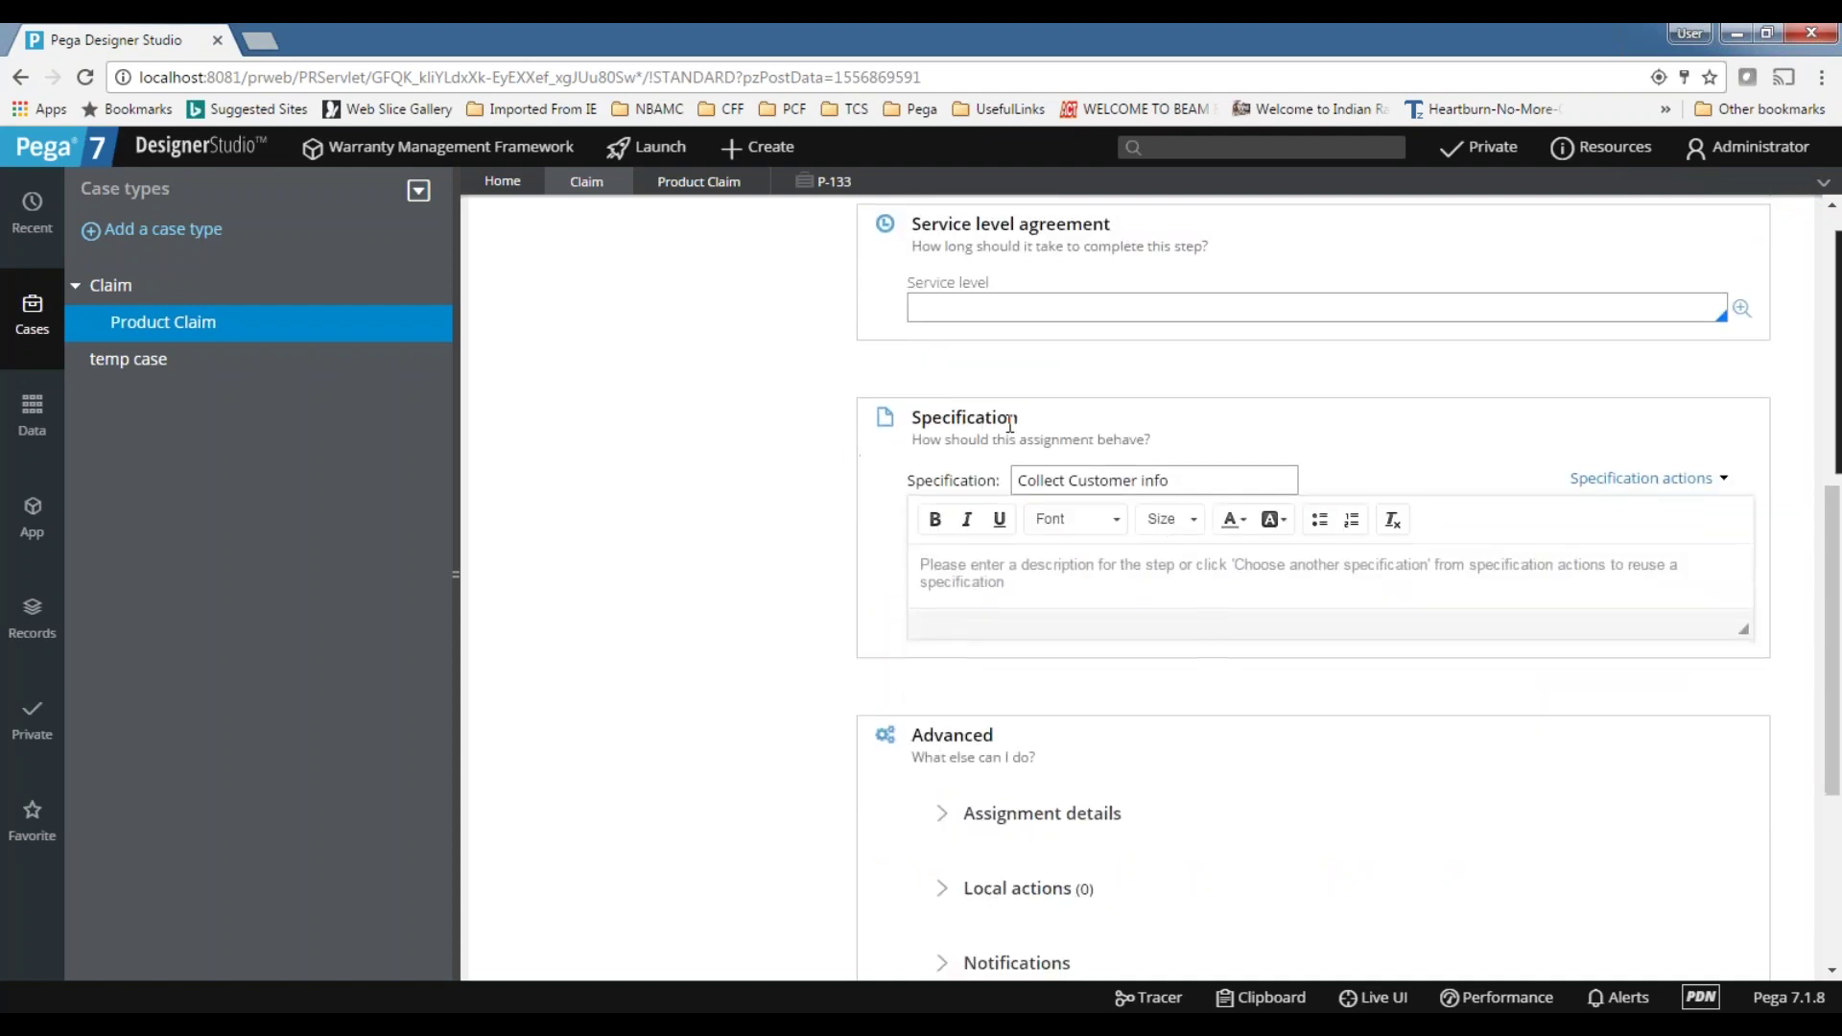
drag(1017, 416, 883, 431)
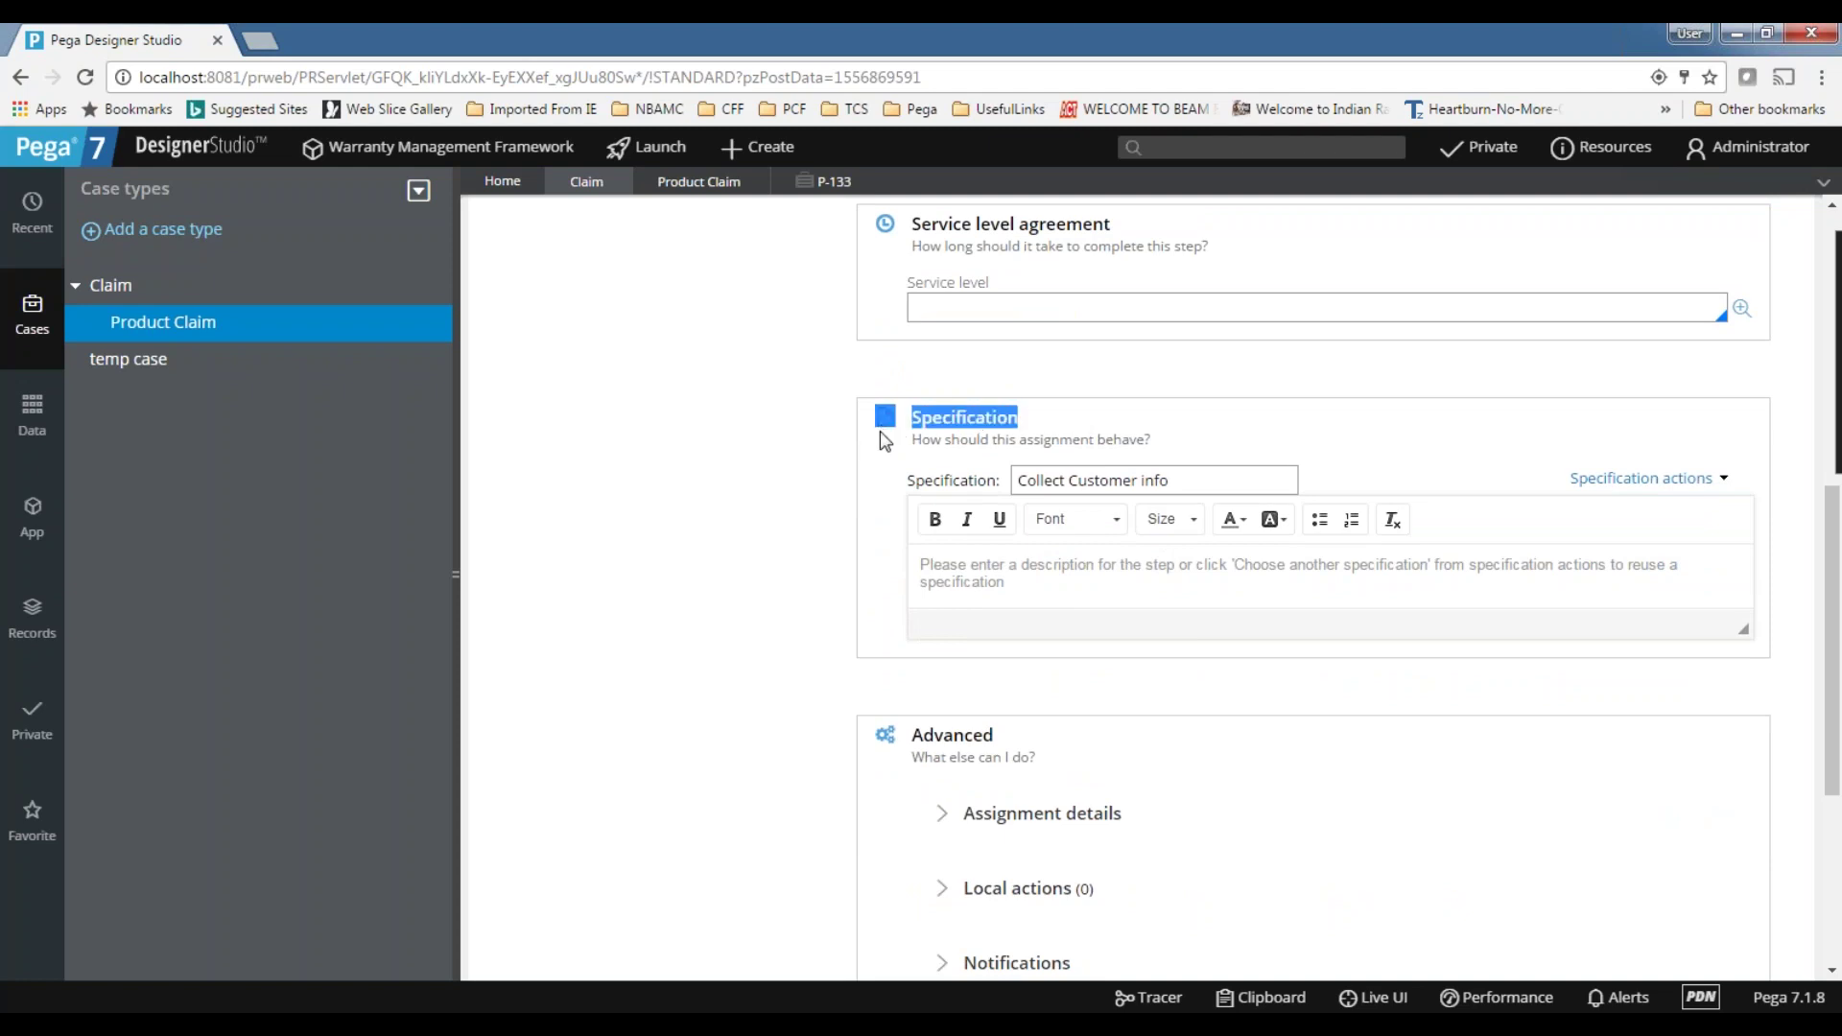
click(975, 587)
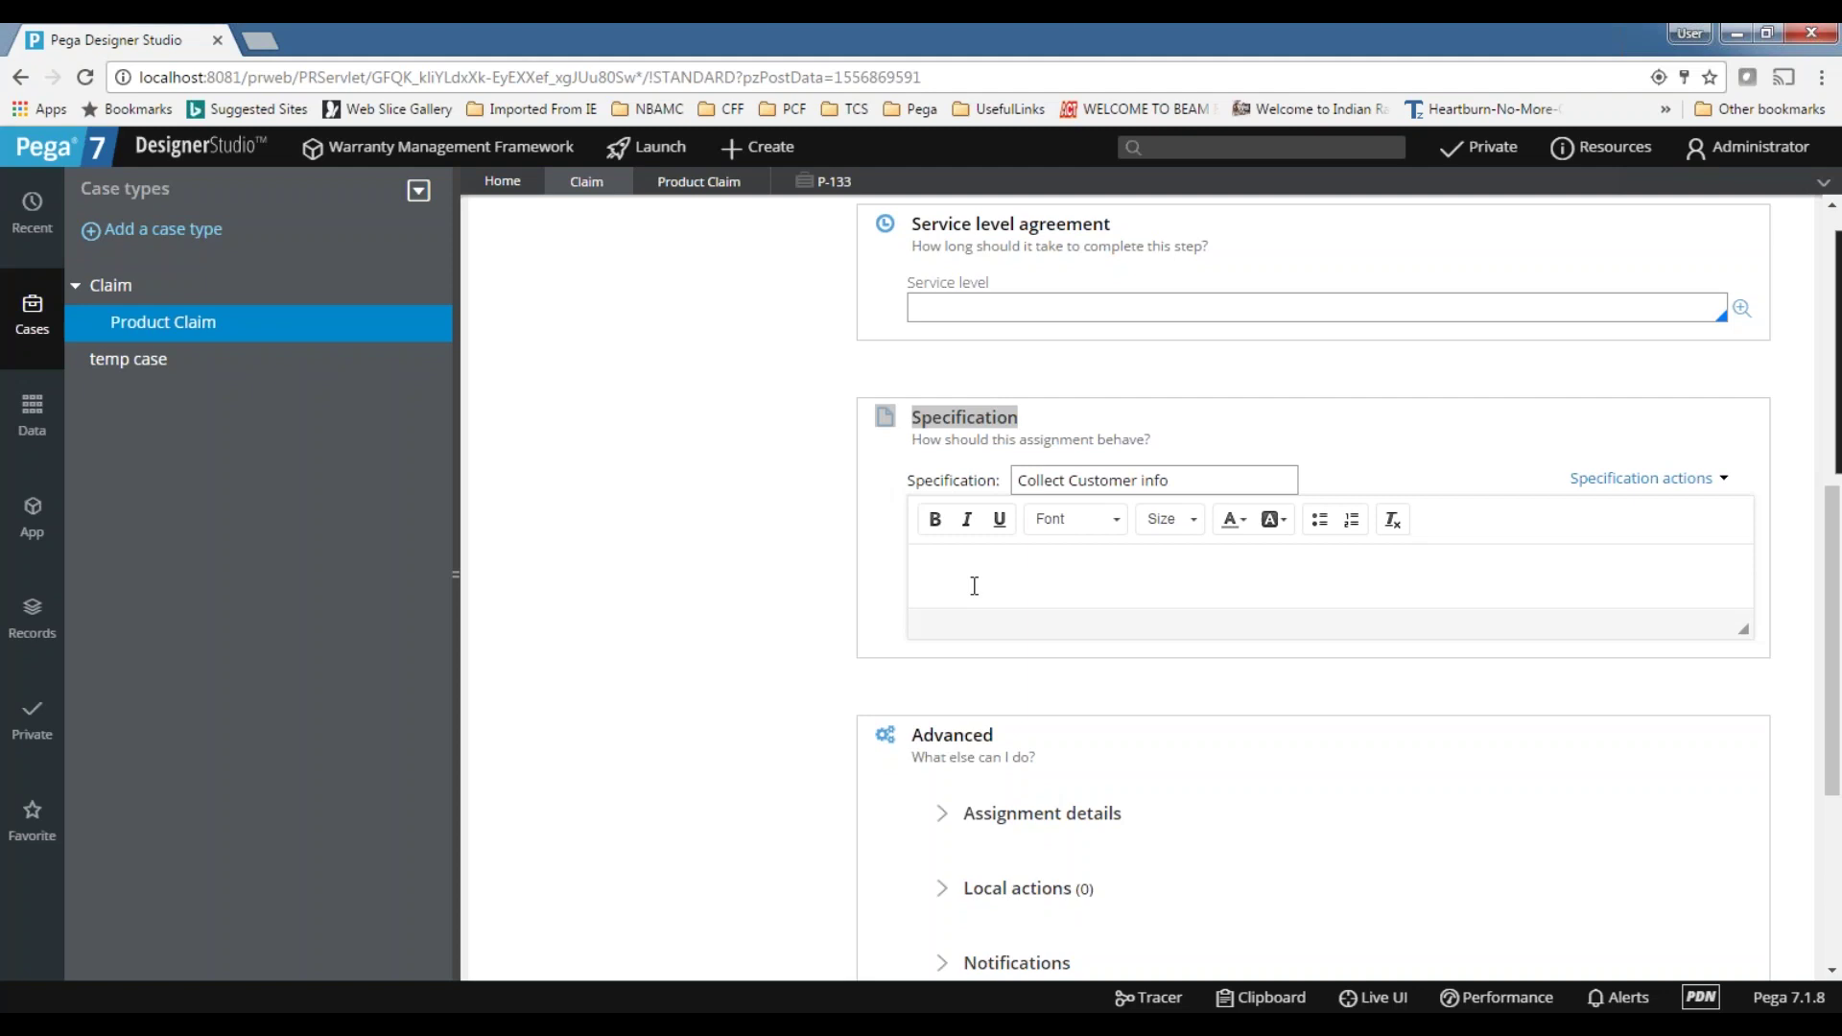
scroll(974, 585, up, 2)
scroll(974, 585, up, 4)
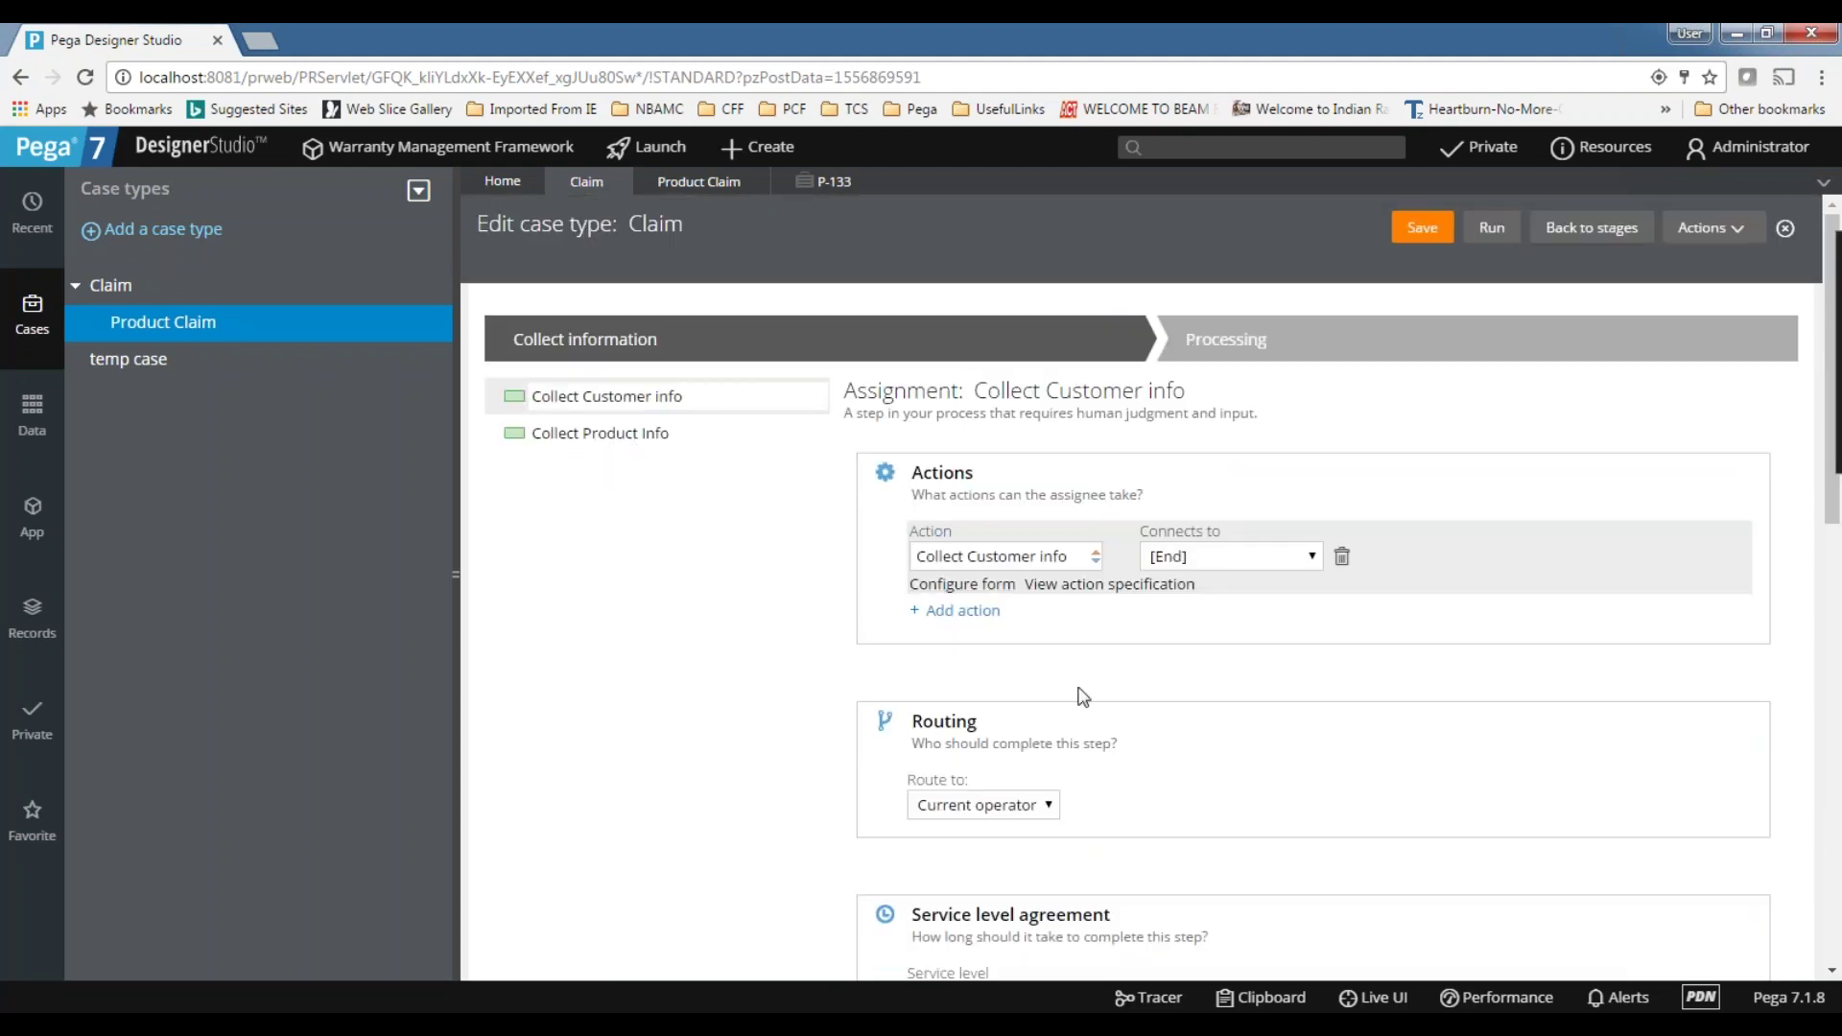
scroll(1081, 691, down, 2)
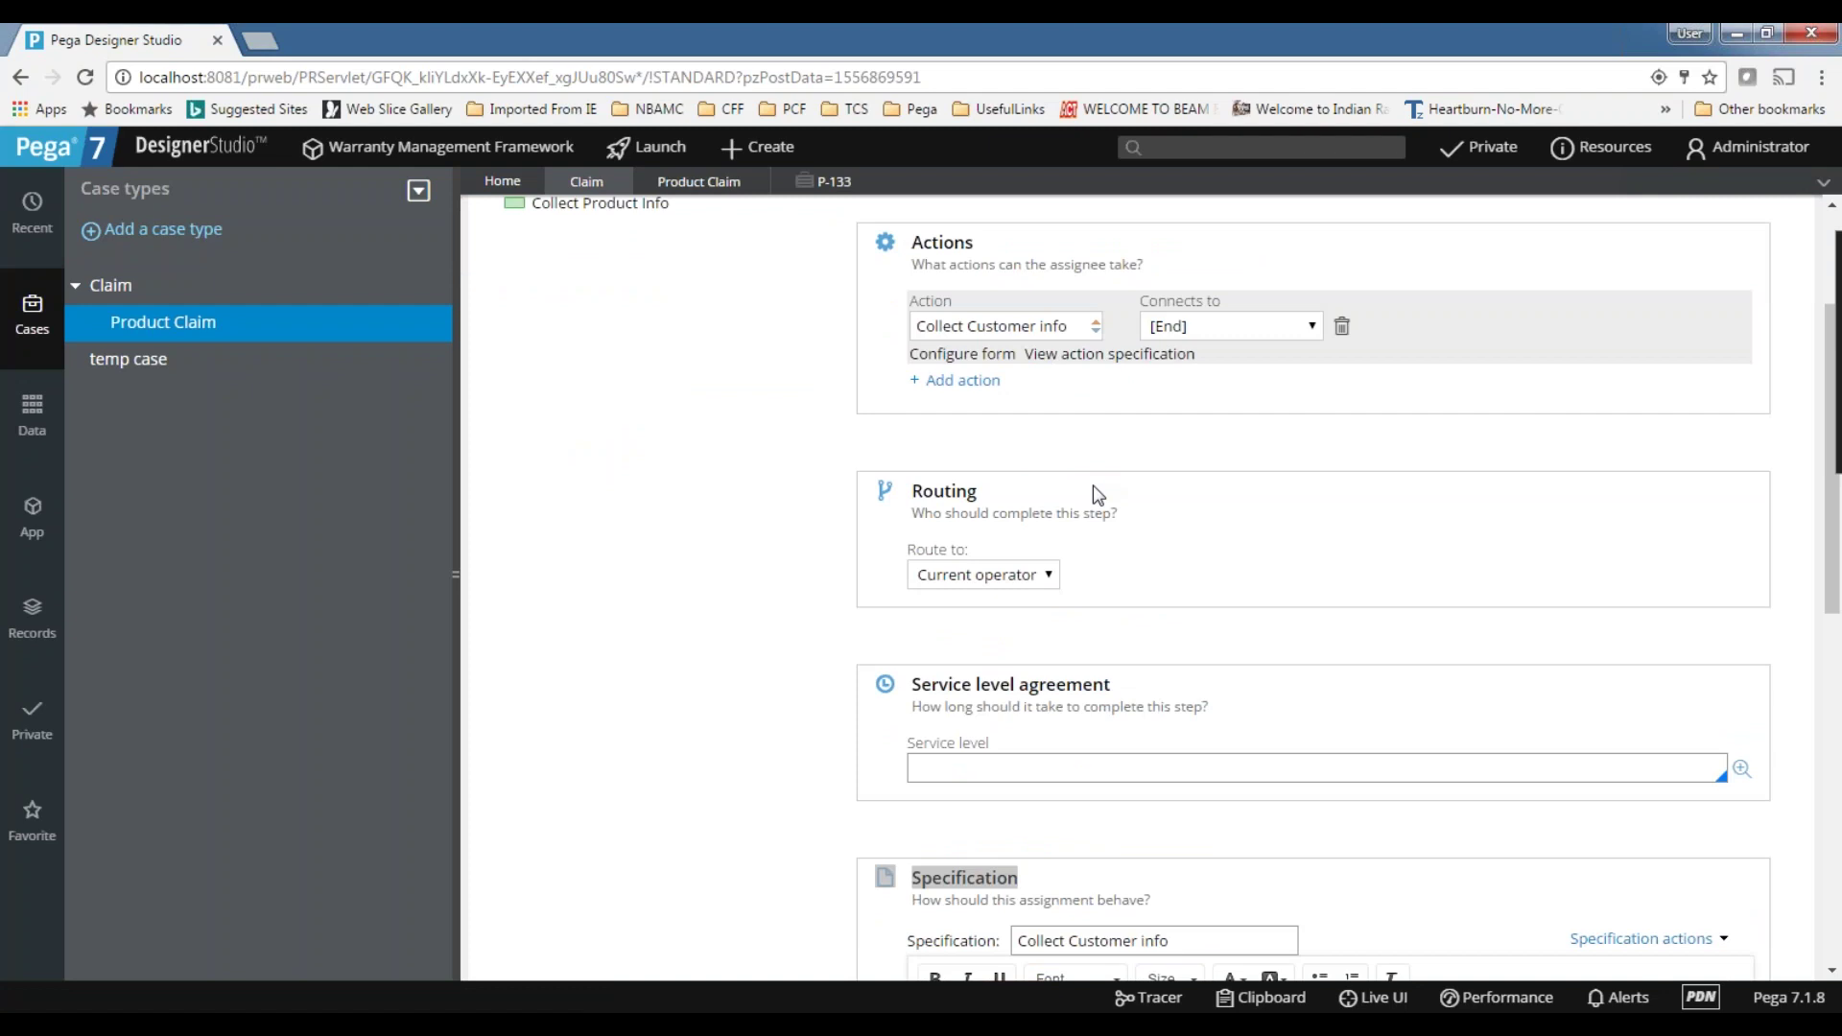
- Reuse the existing Collect Customer basic information specification for the Collect Customer info assignment
scroll(1057, 660, down, 2)
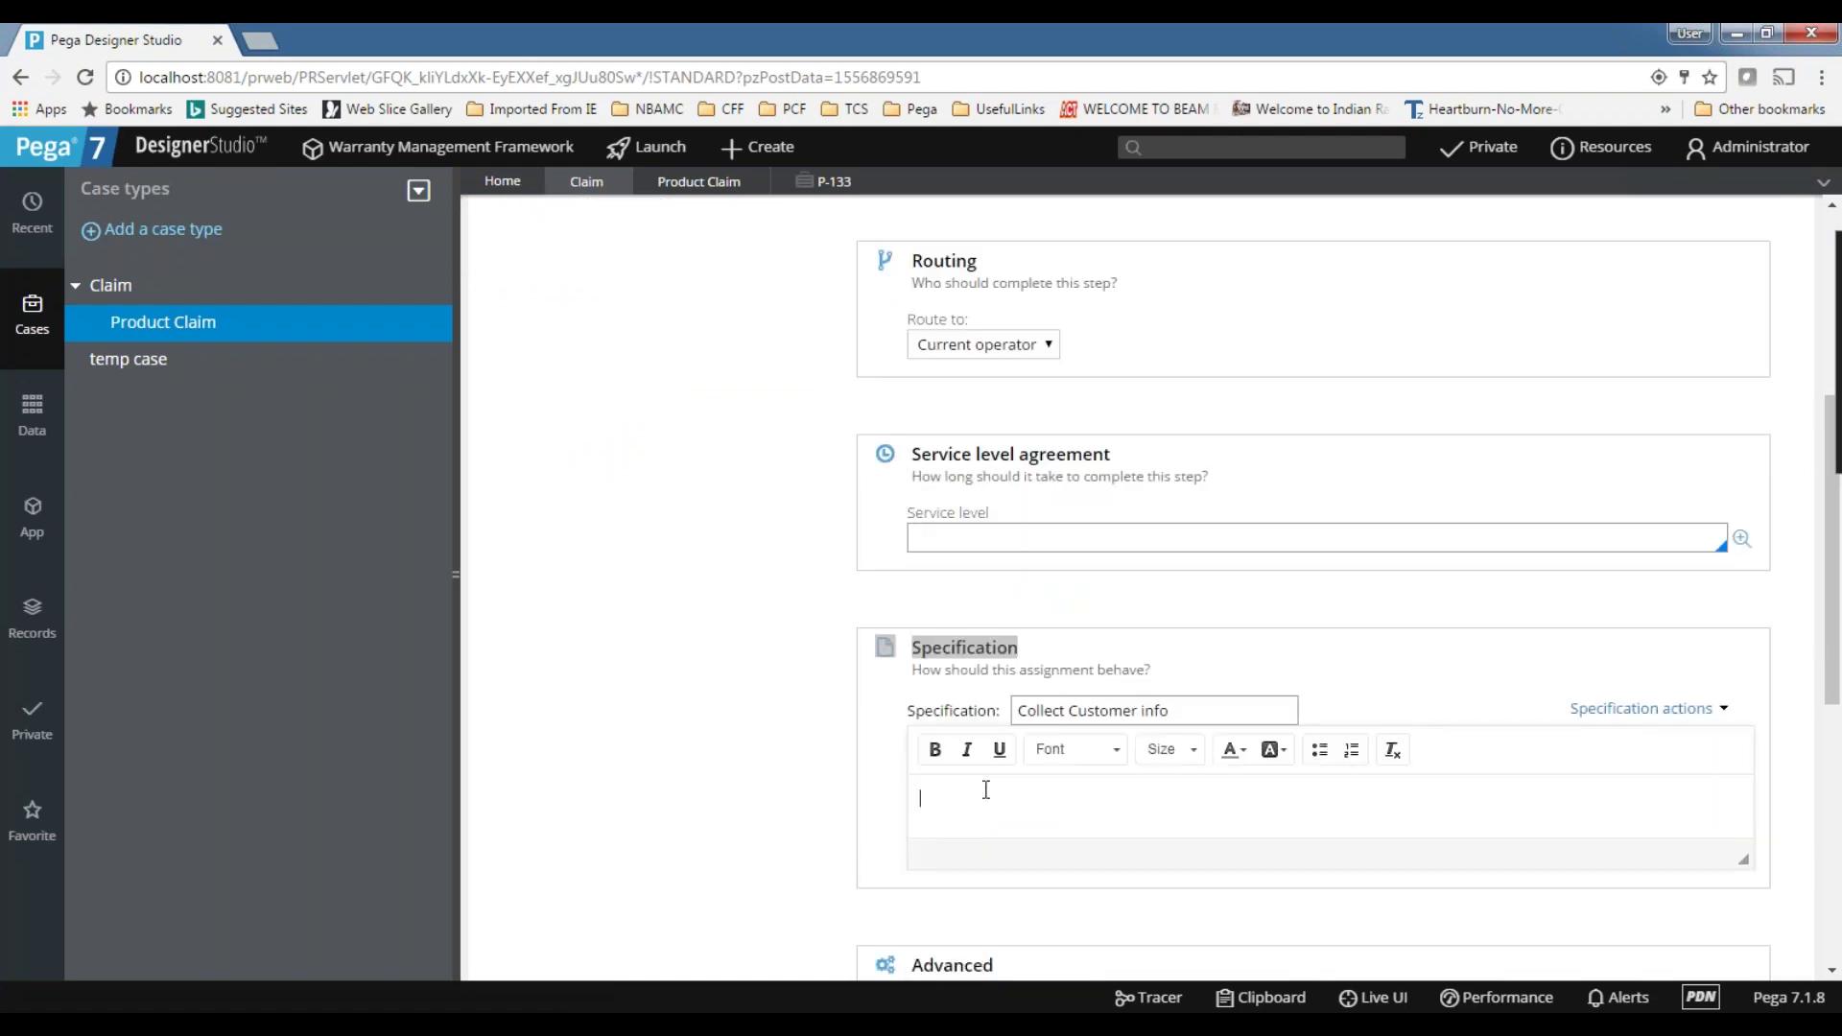
click(1650, 709)
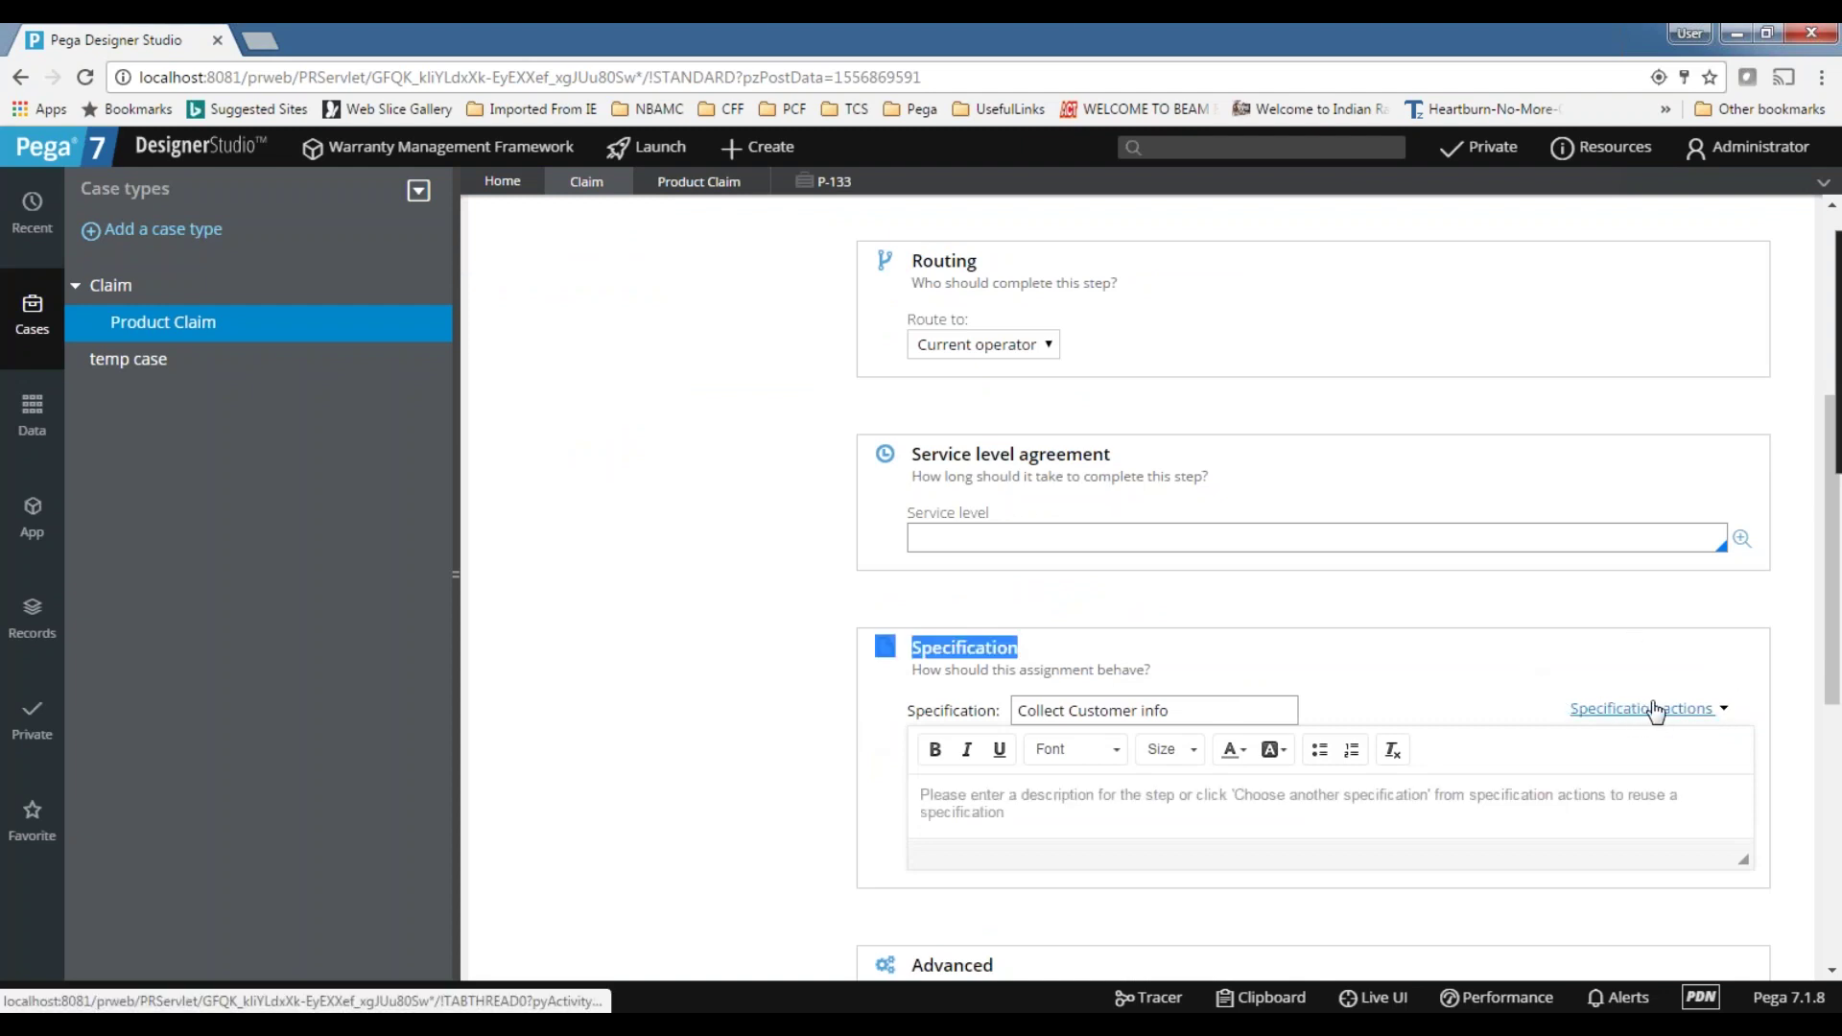
click(1574, 774)
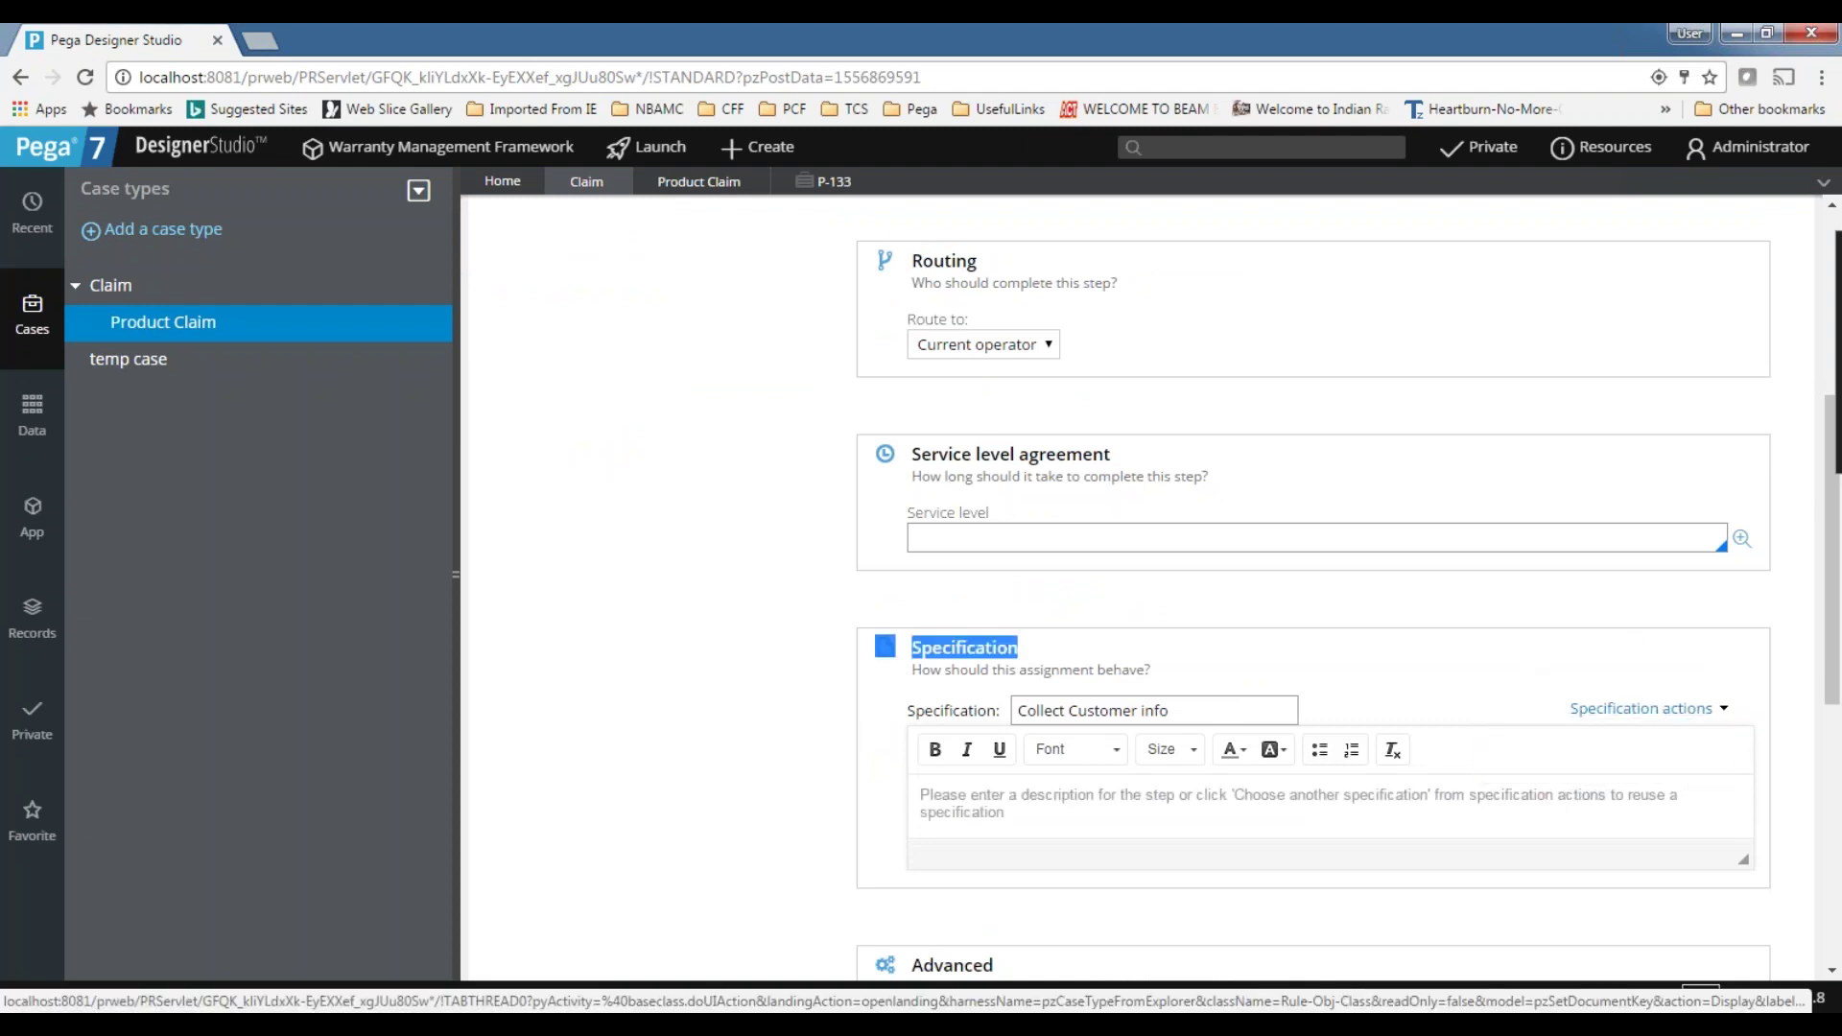
drag(1374, 746, 986, 748)
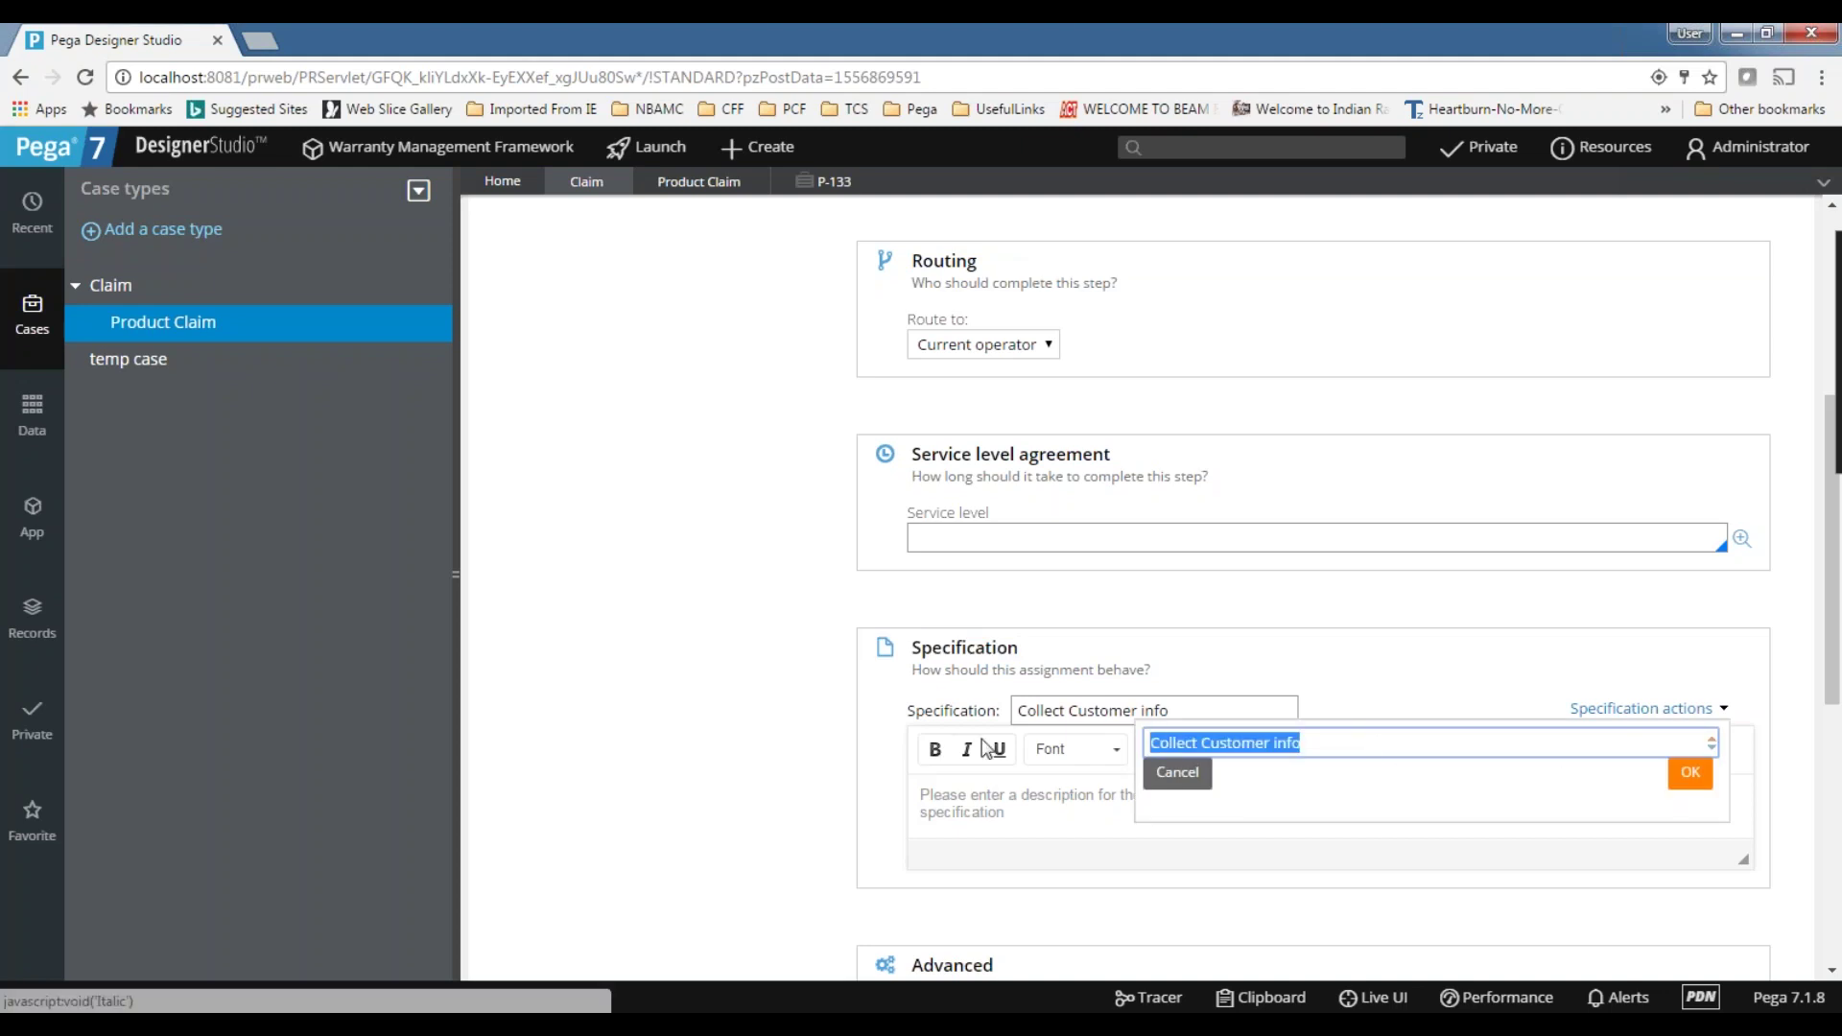
key(BackSpace)
click(1217, 754)
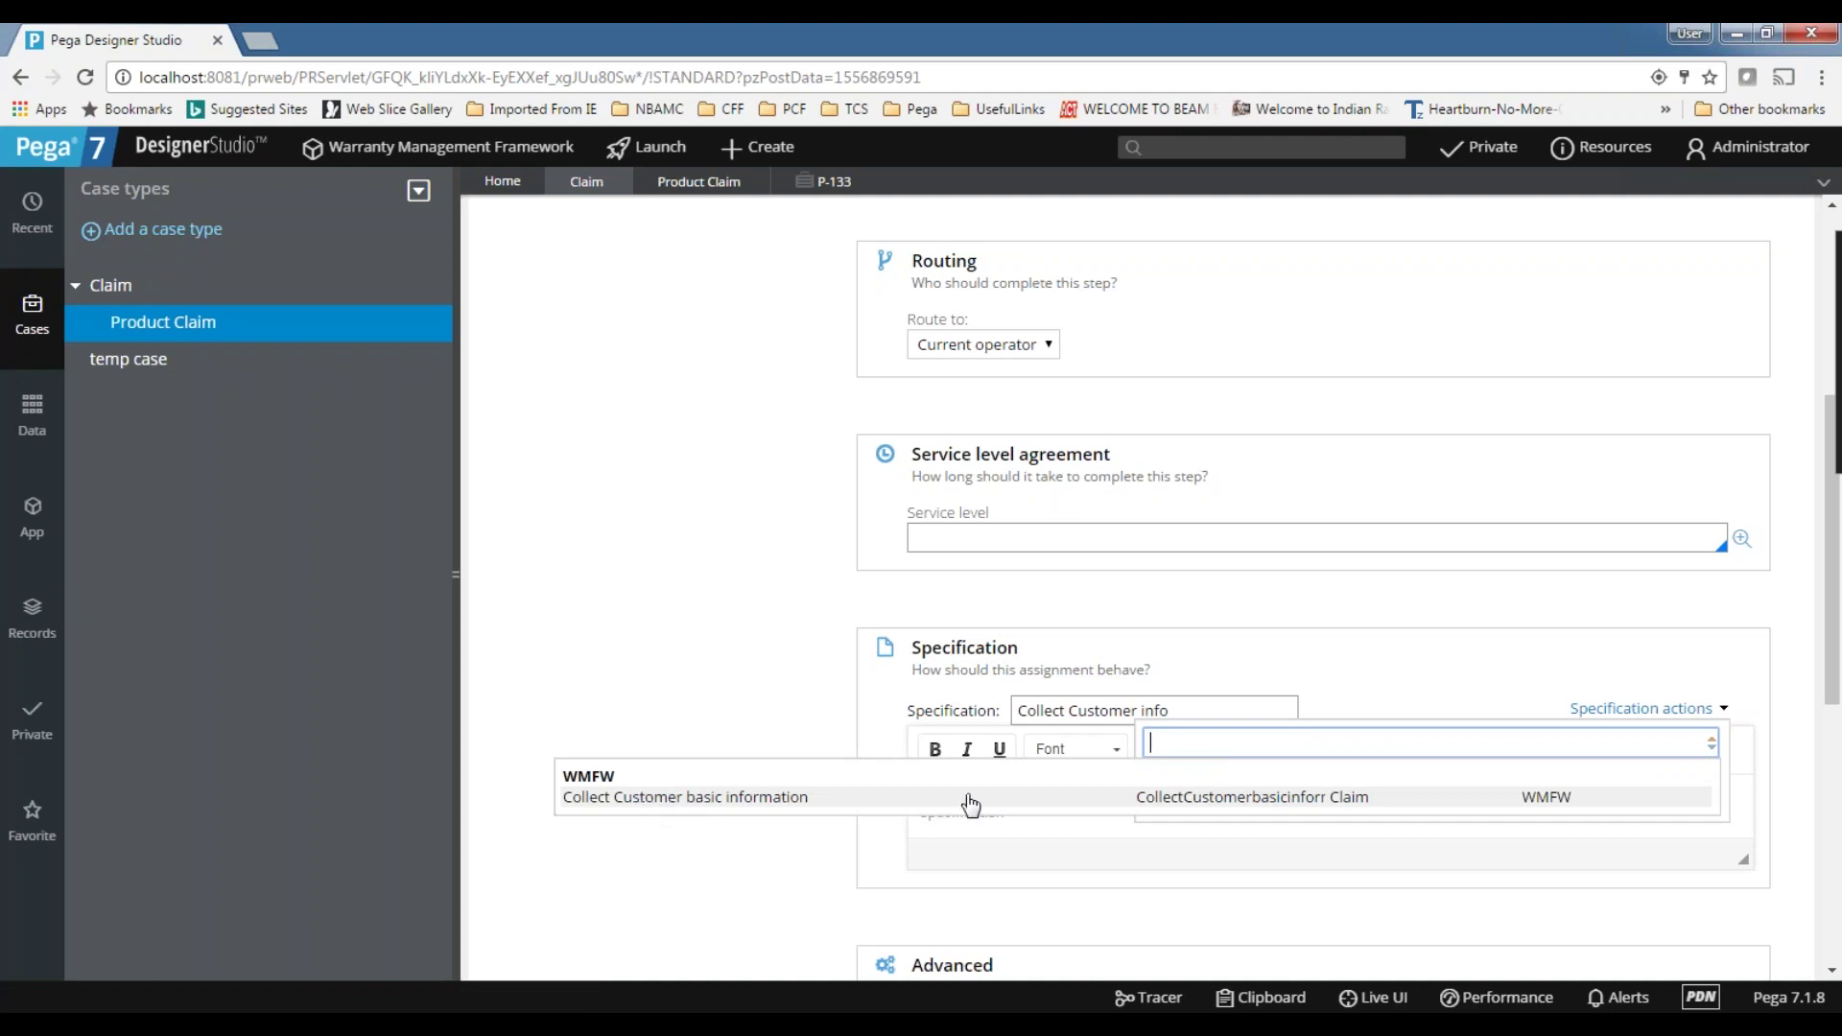
click(685, 800)
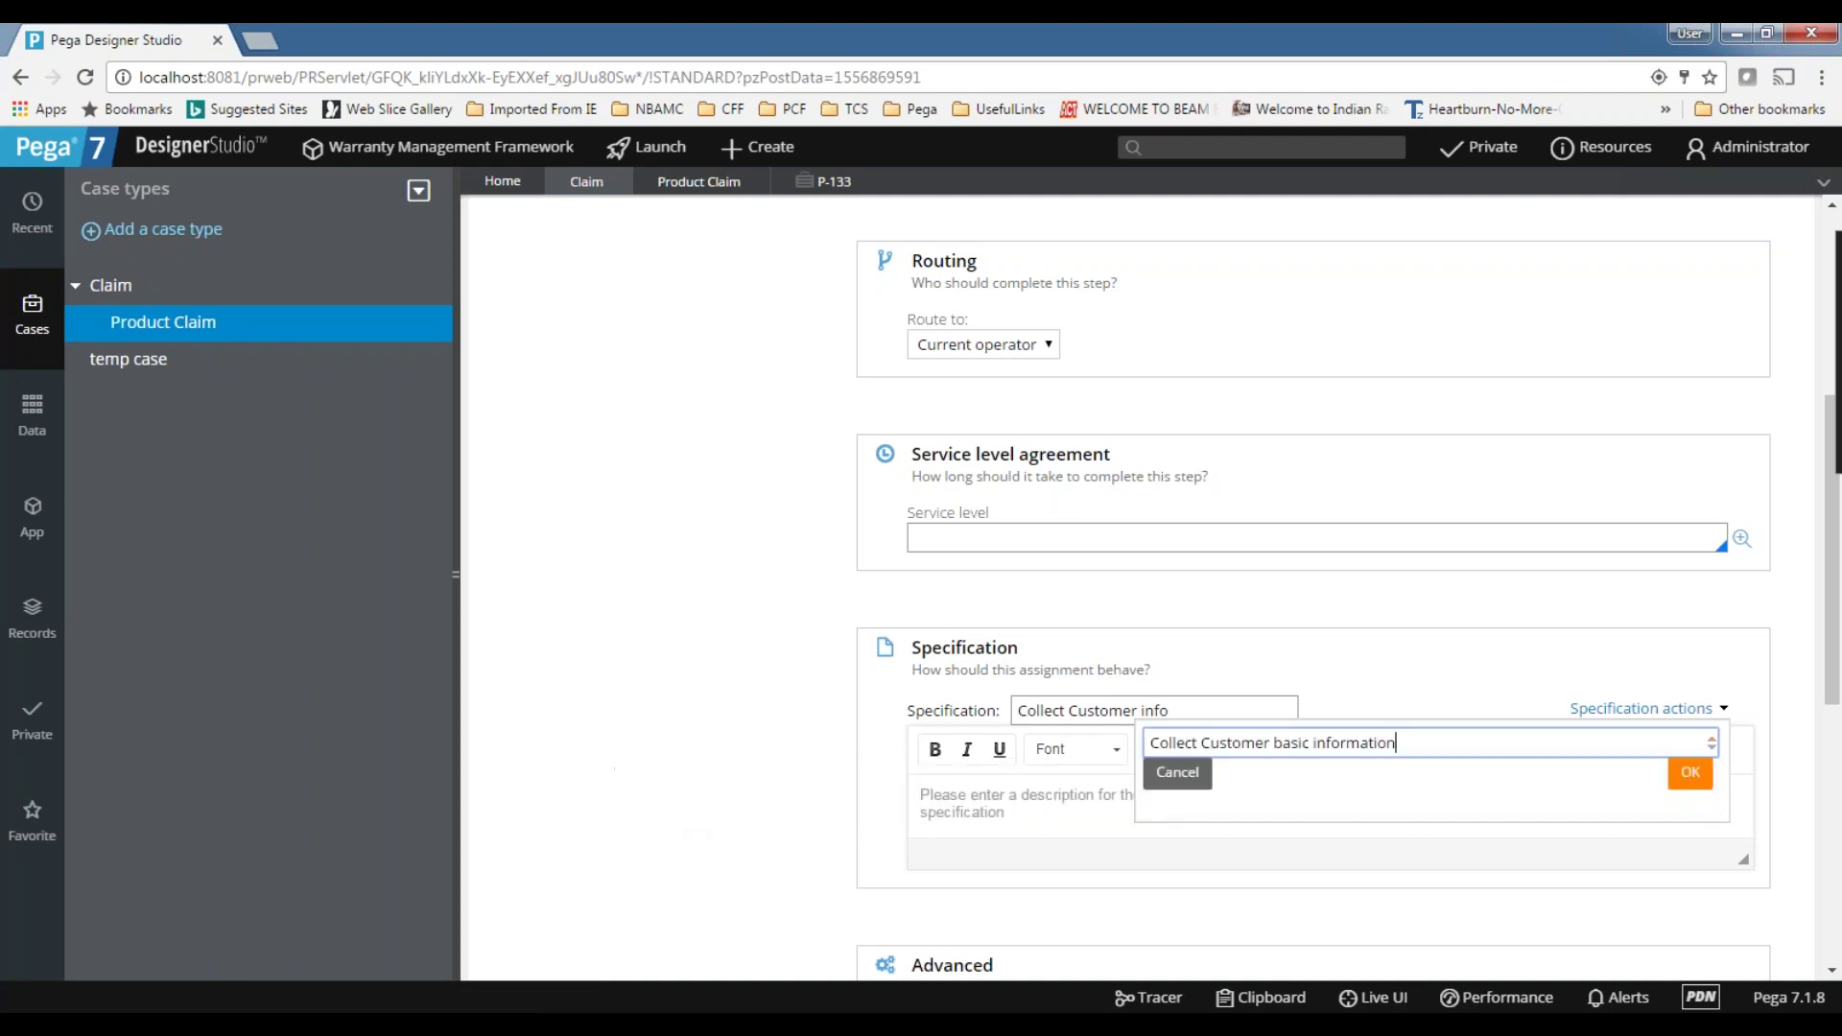
click(1685, 773)
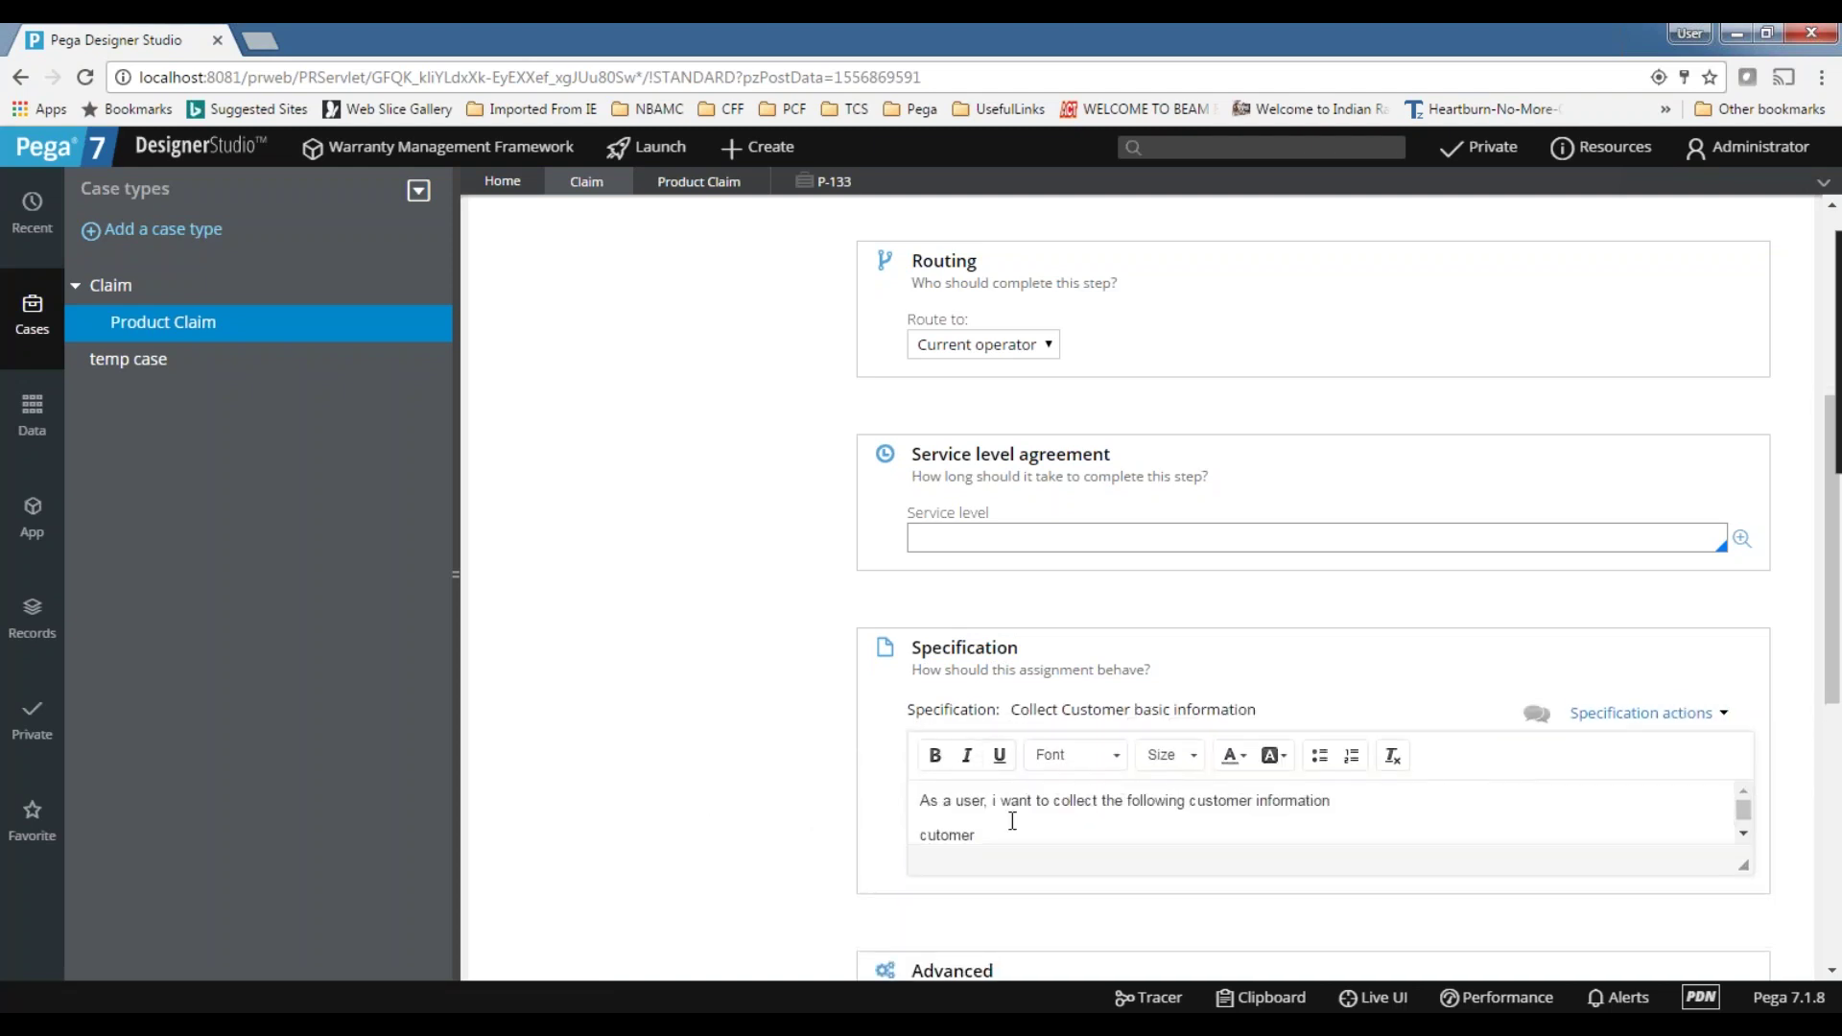
- Read through the description of the Collect Customer basic information specification linked to the assignment
key(ctrl+v)
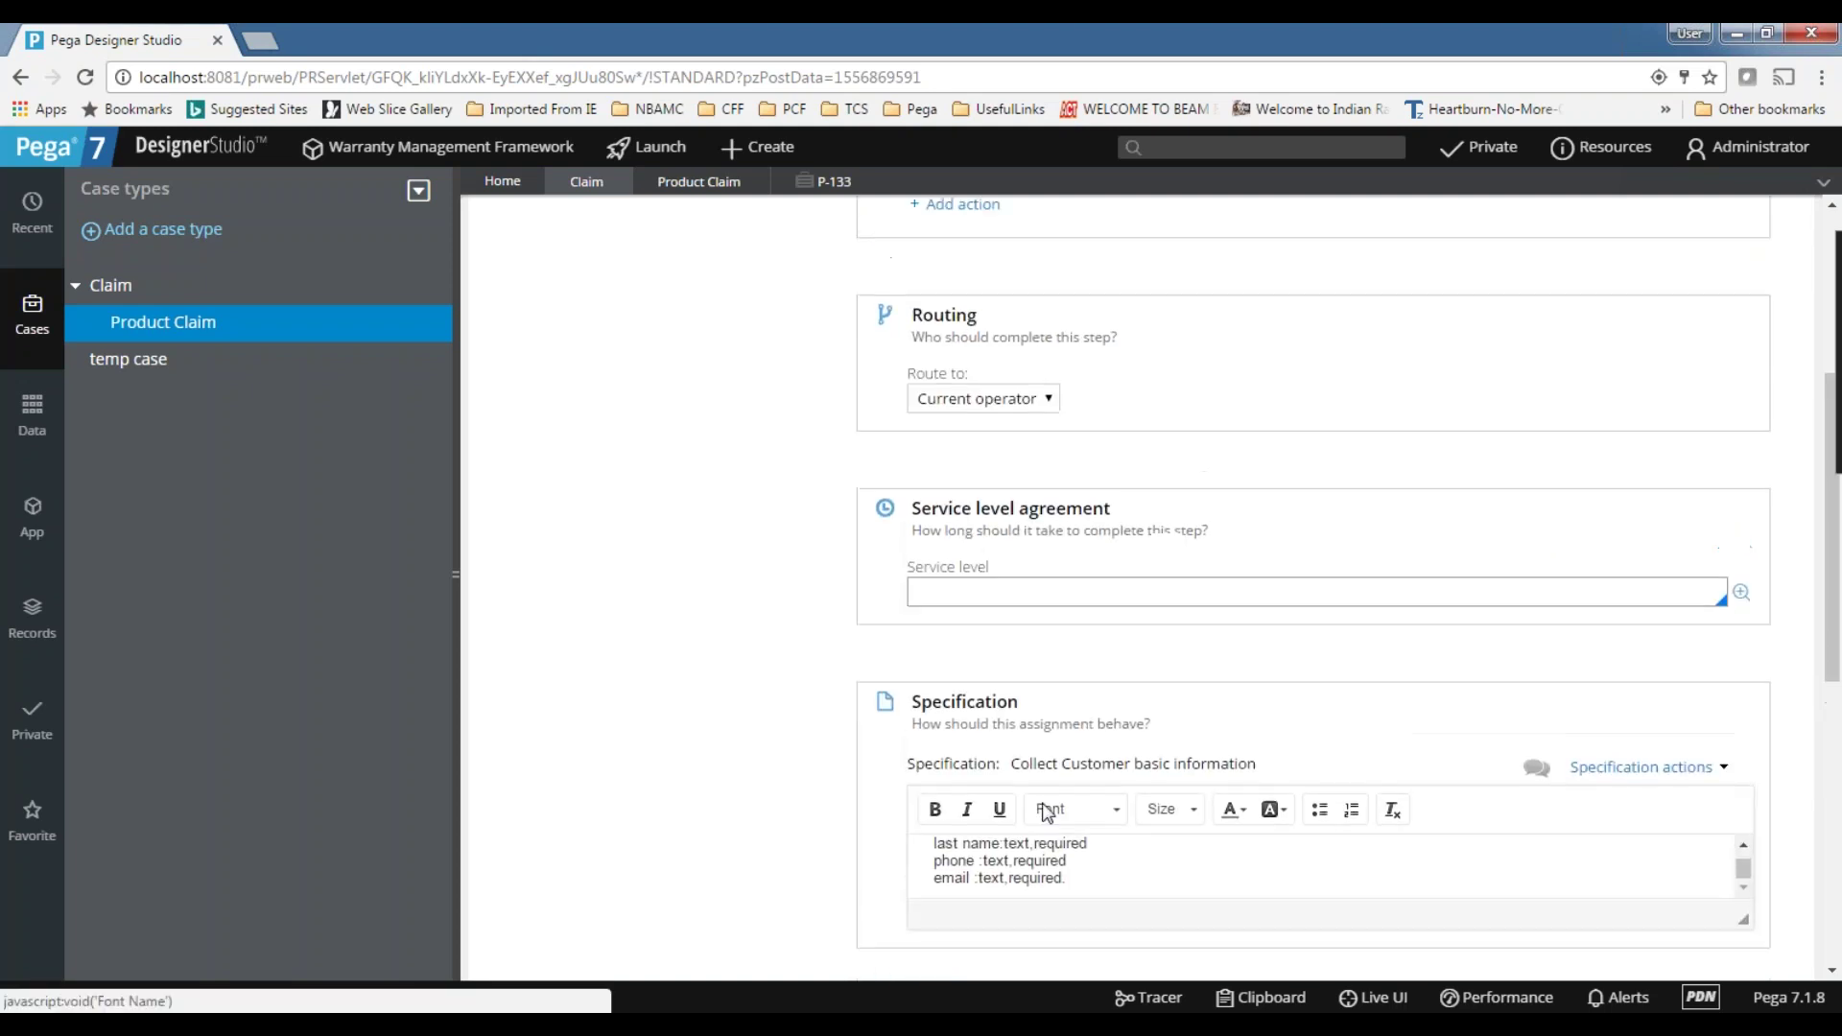
scroll(1443, 689, down, 3)
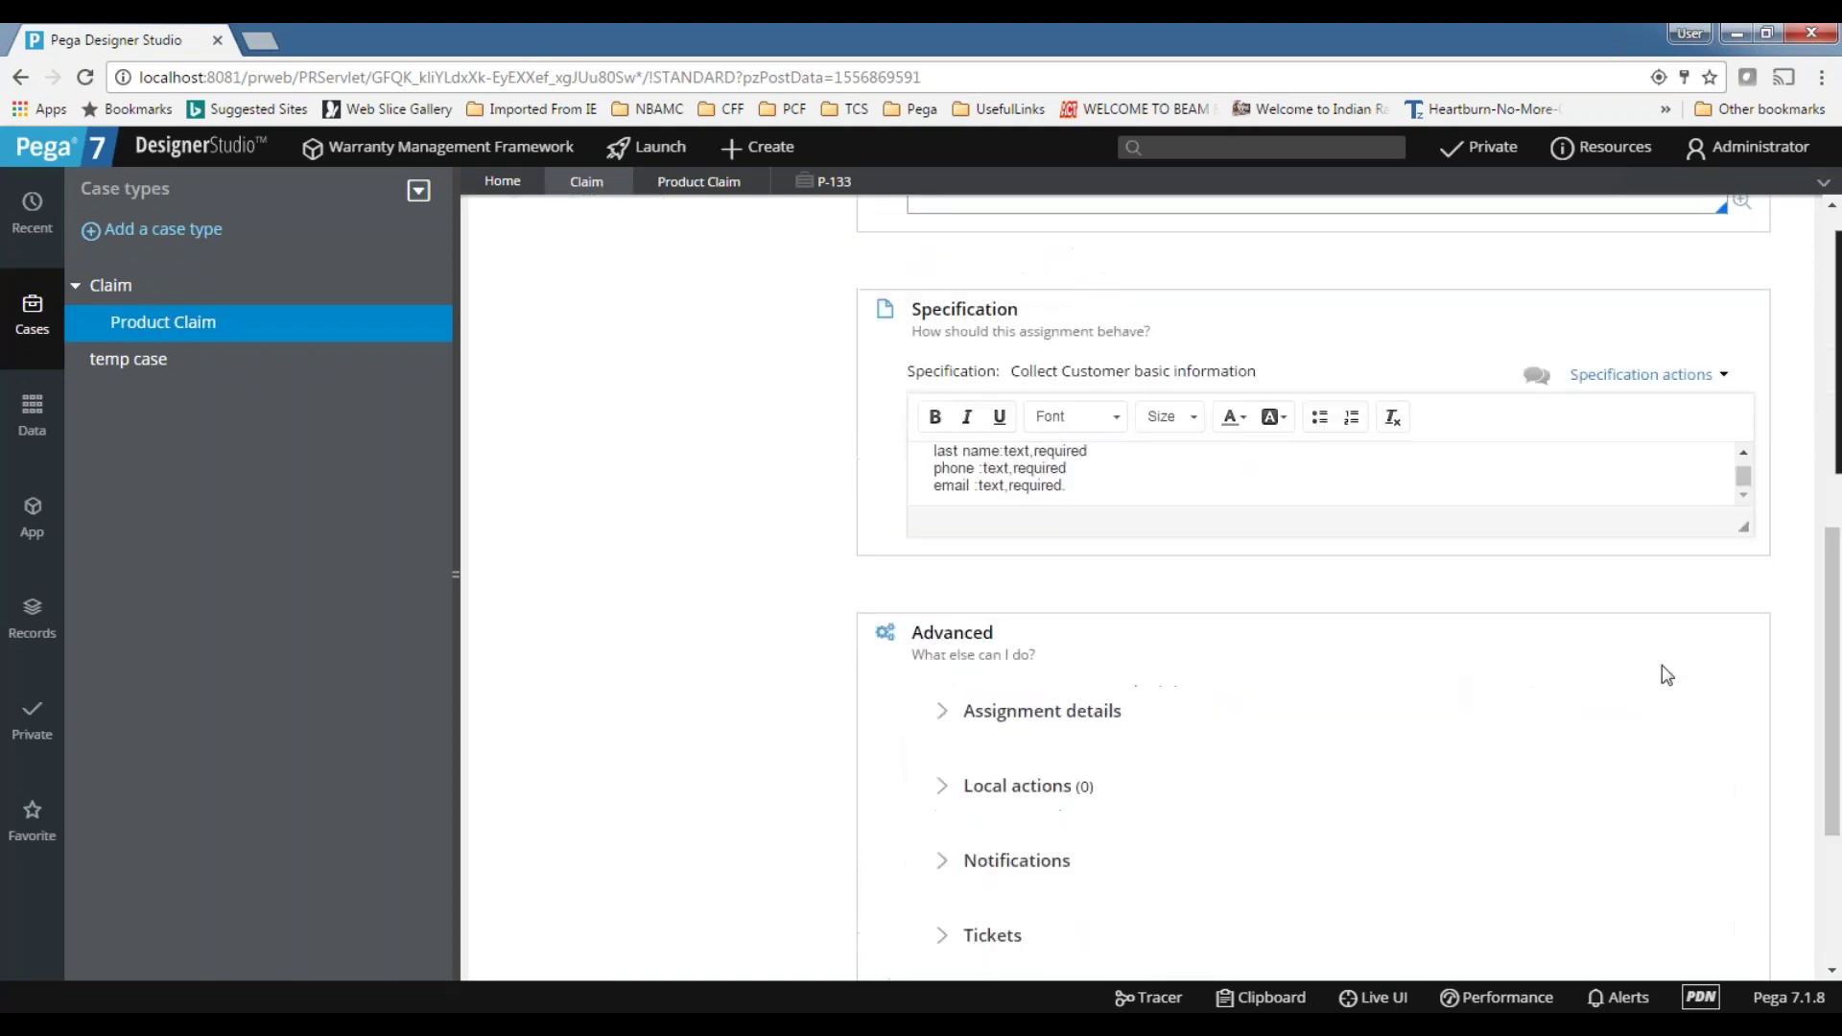
scroll(1086, 473, up, 3)
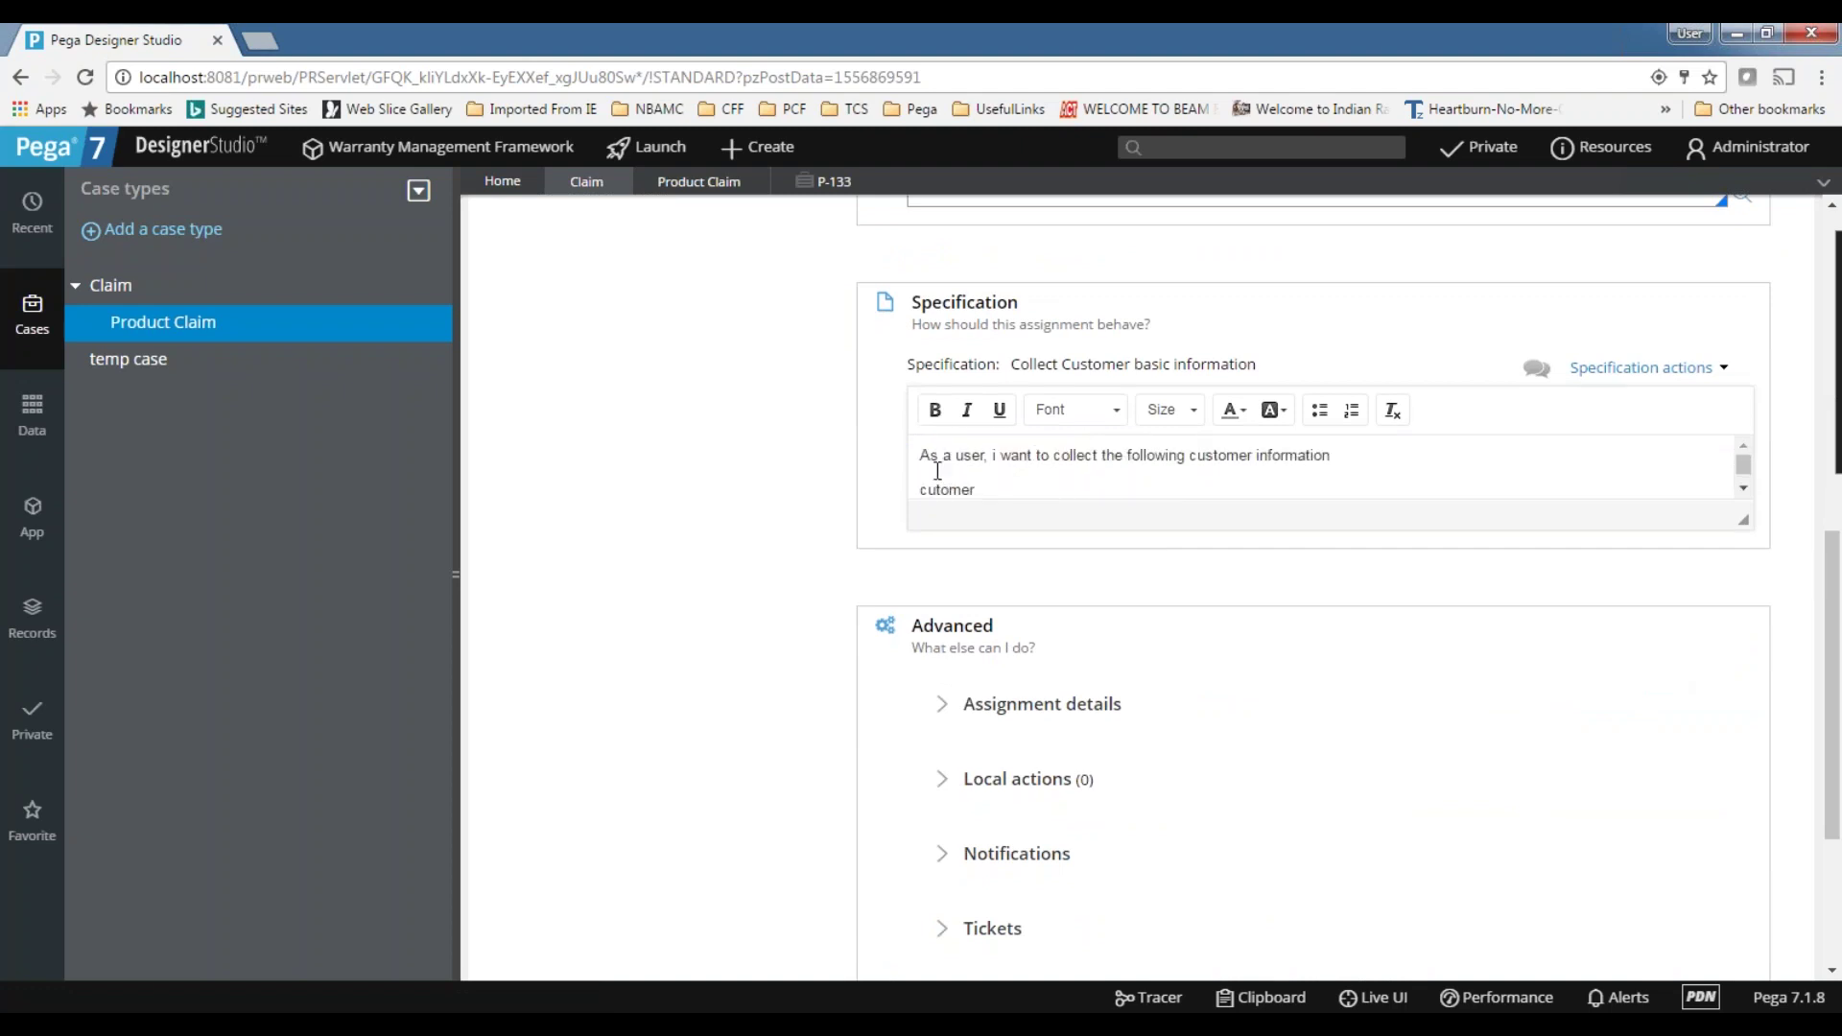
double_click(1322, 455)
scroll(1082, 431, down, 5)
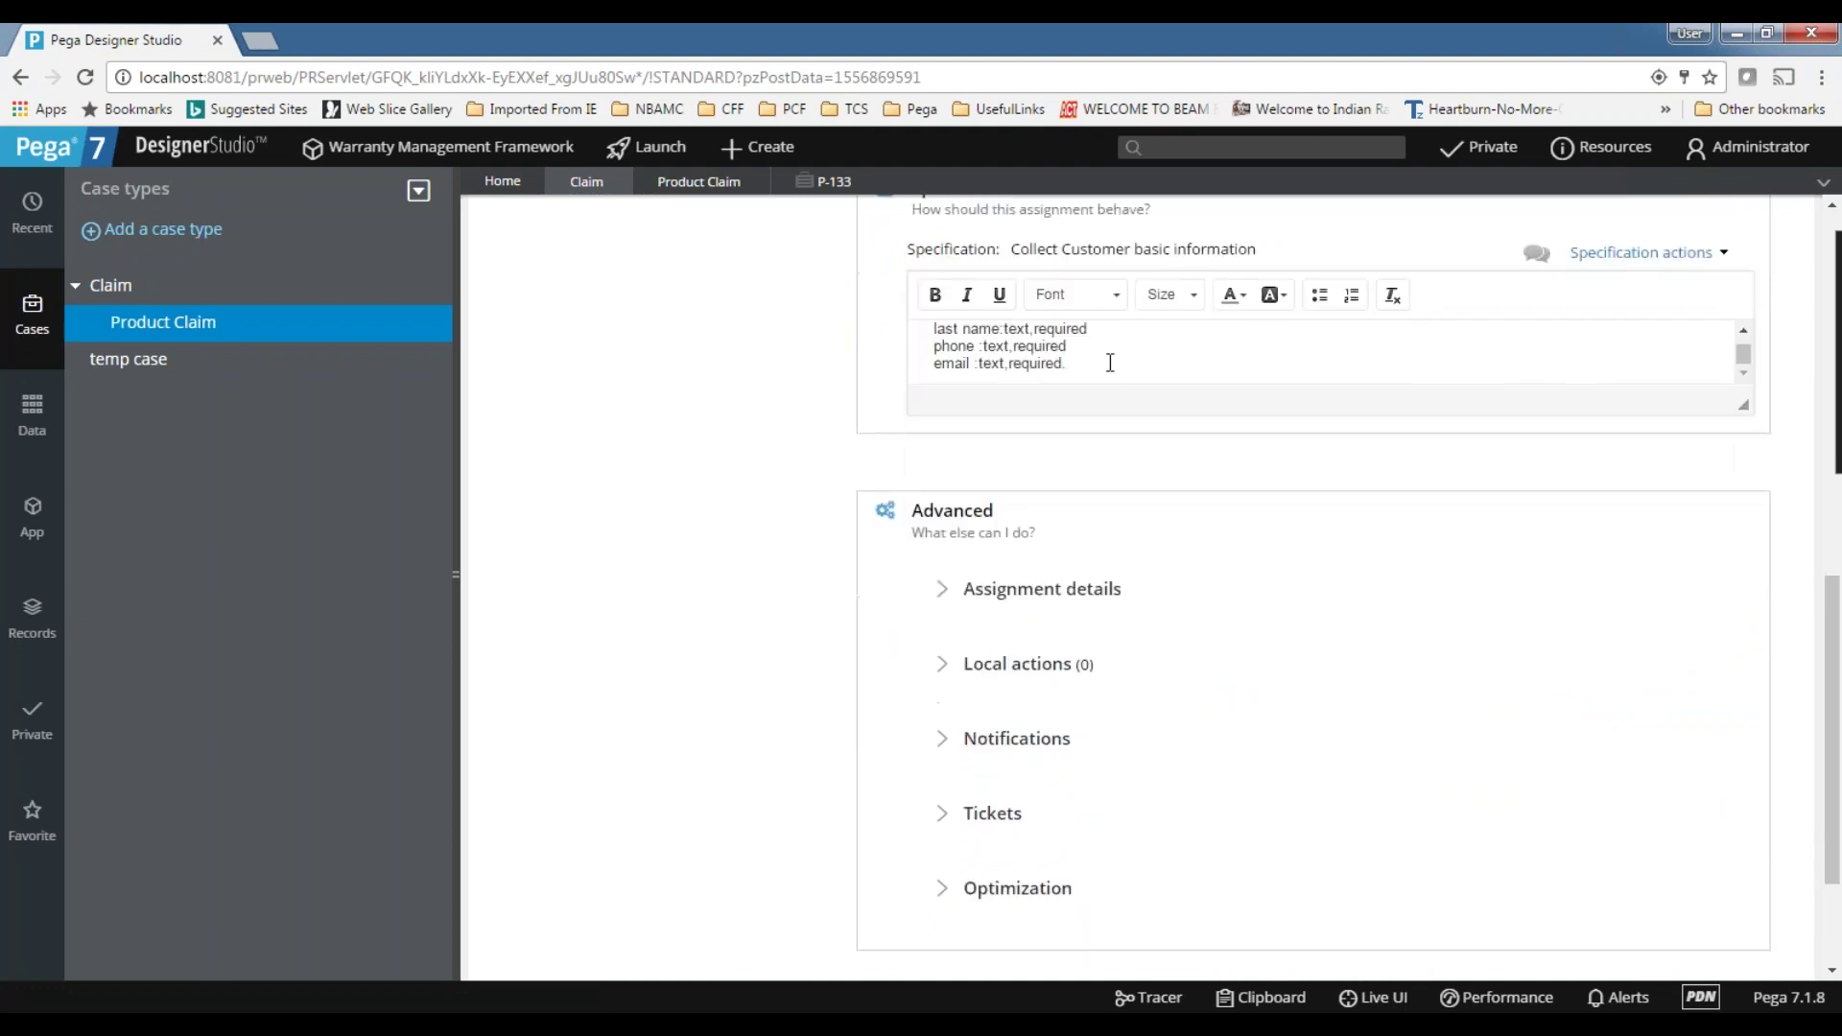
scroll(1110, 362, up, 3)
scroll(1056, 360, up, 5)
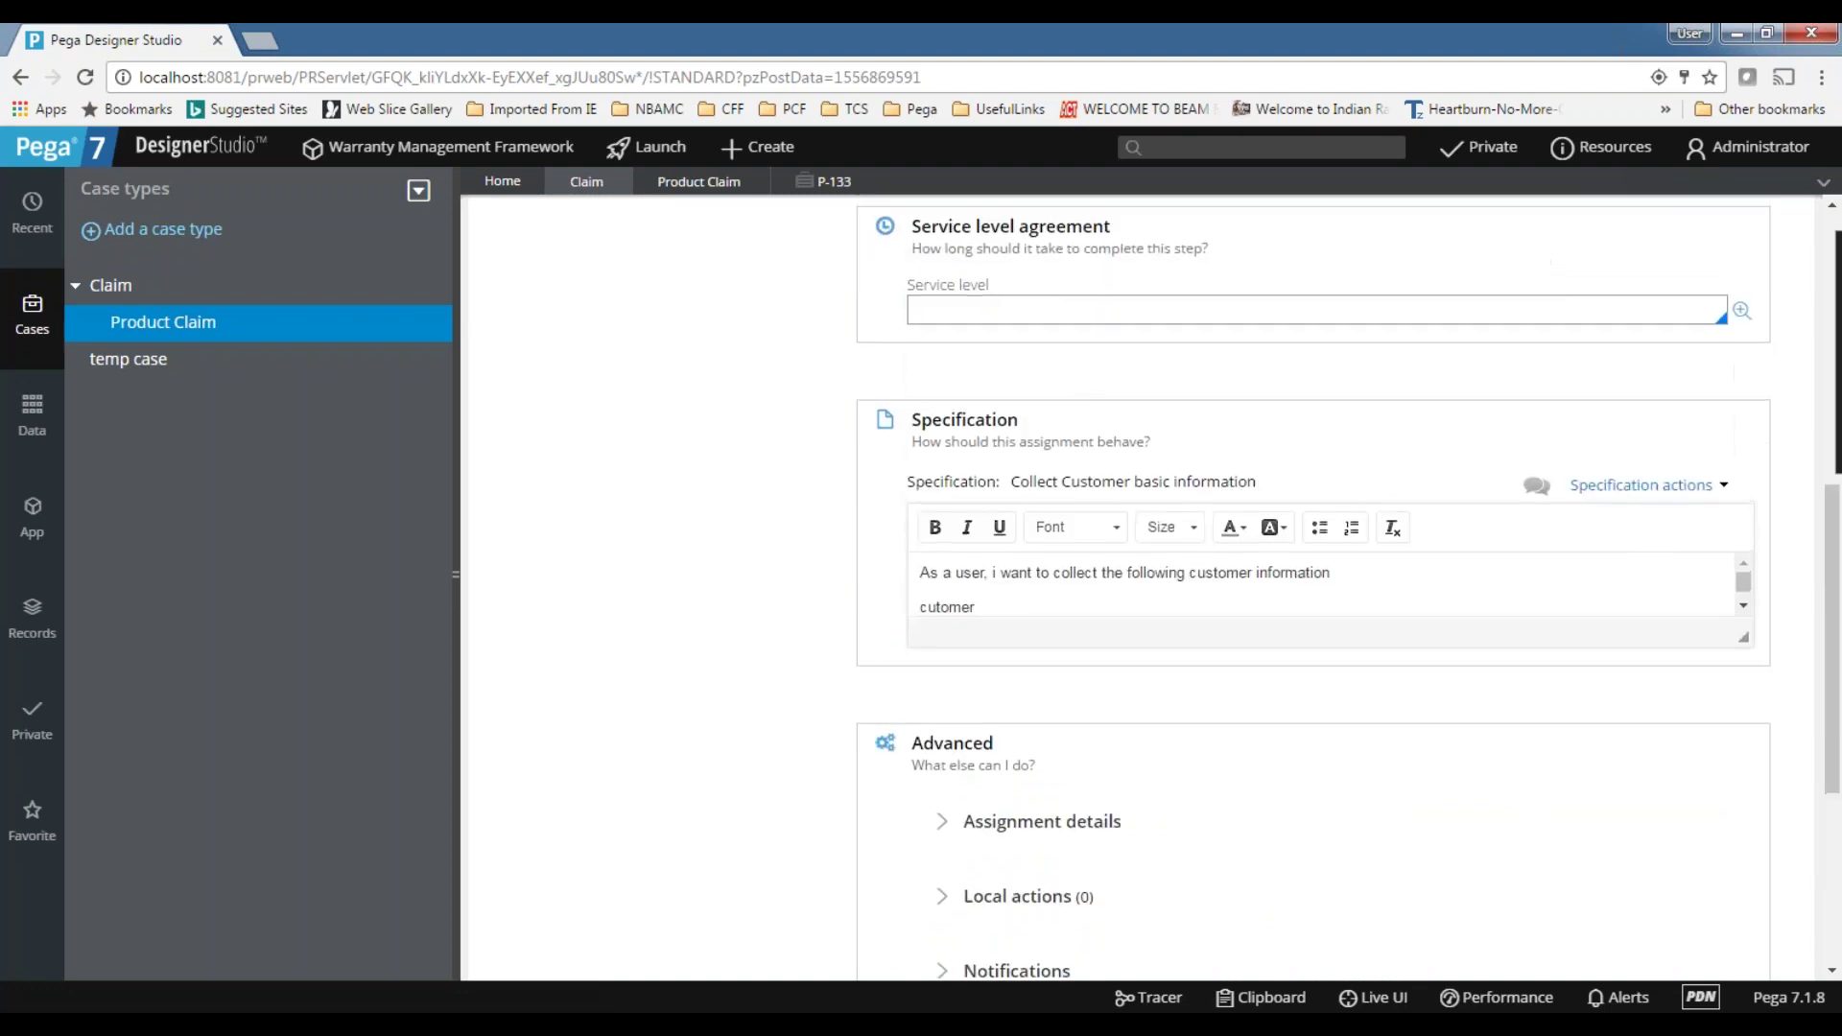
- Save the Claim case type with its linked specification
scroll(1006, 355, down, 2)
scroll(1430, 312, up, 8)
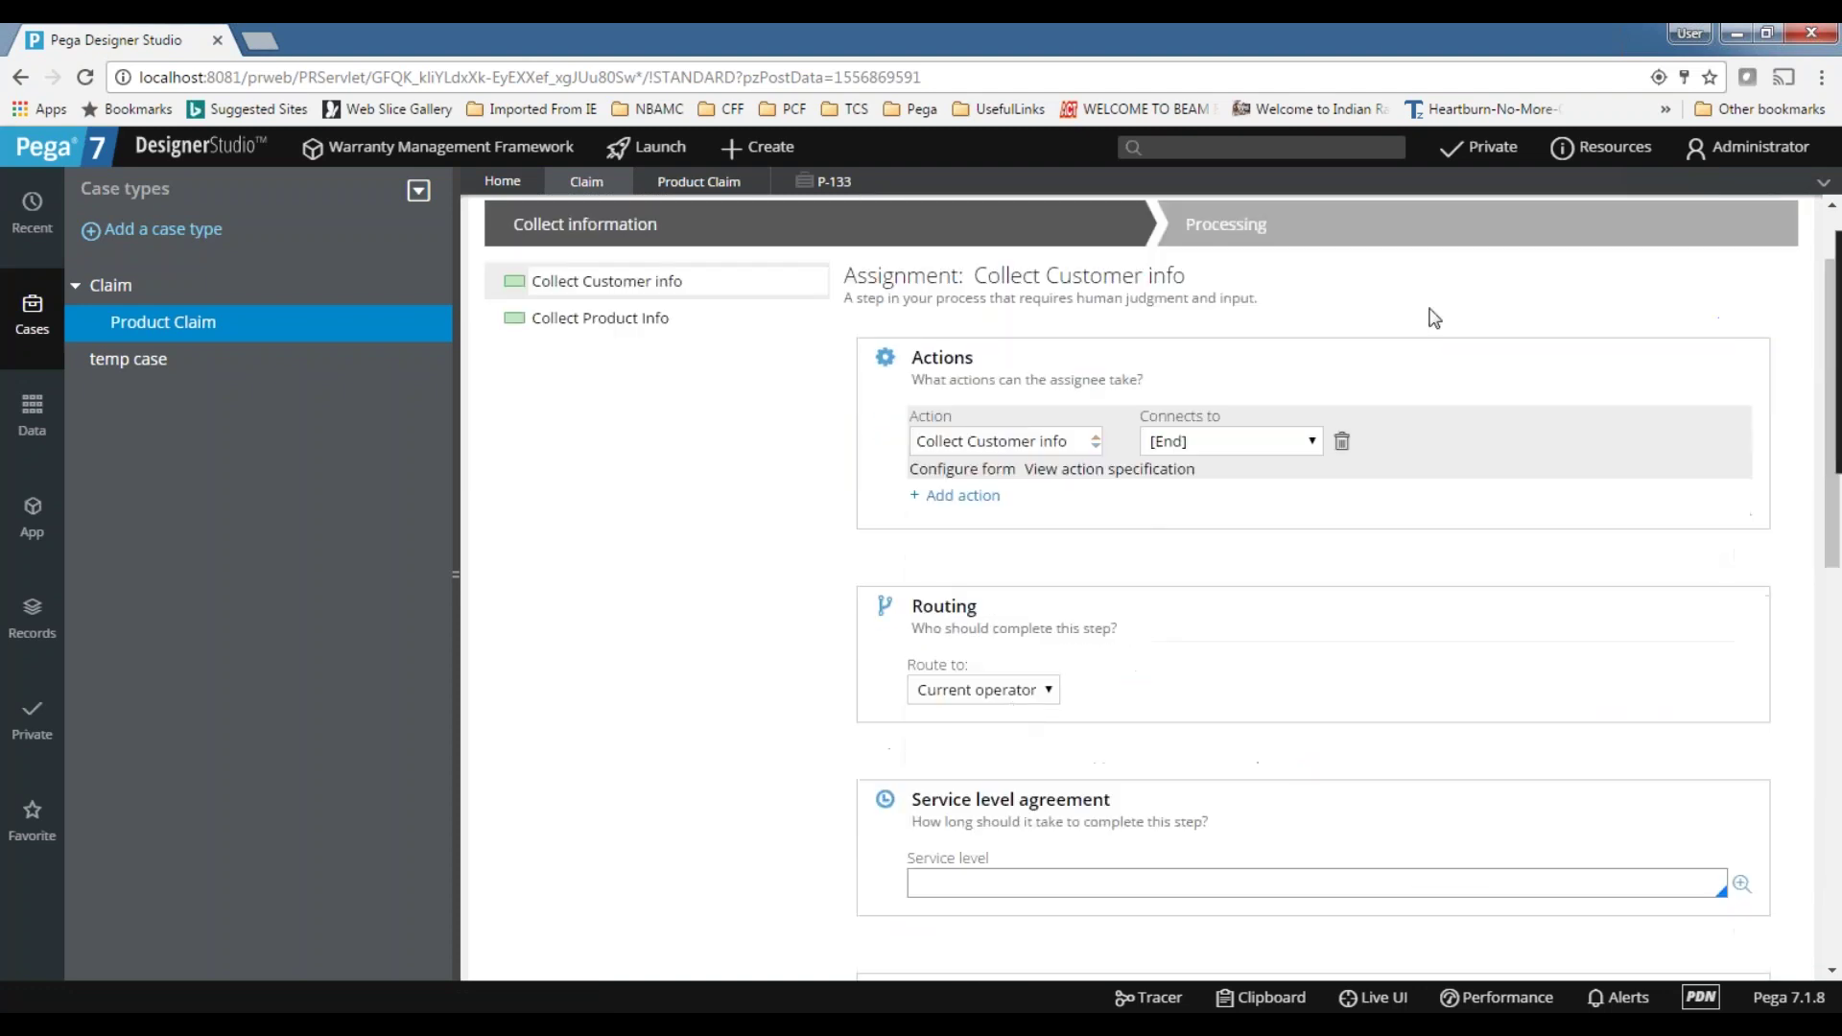
click(1428, 230)
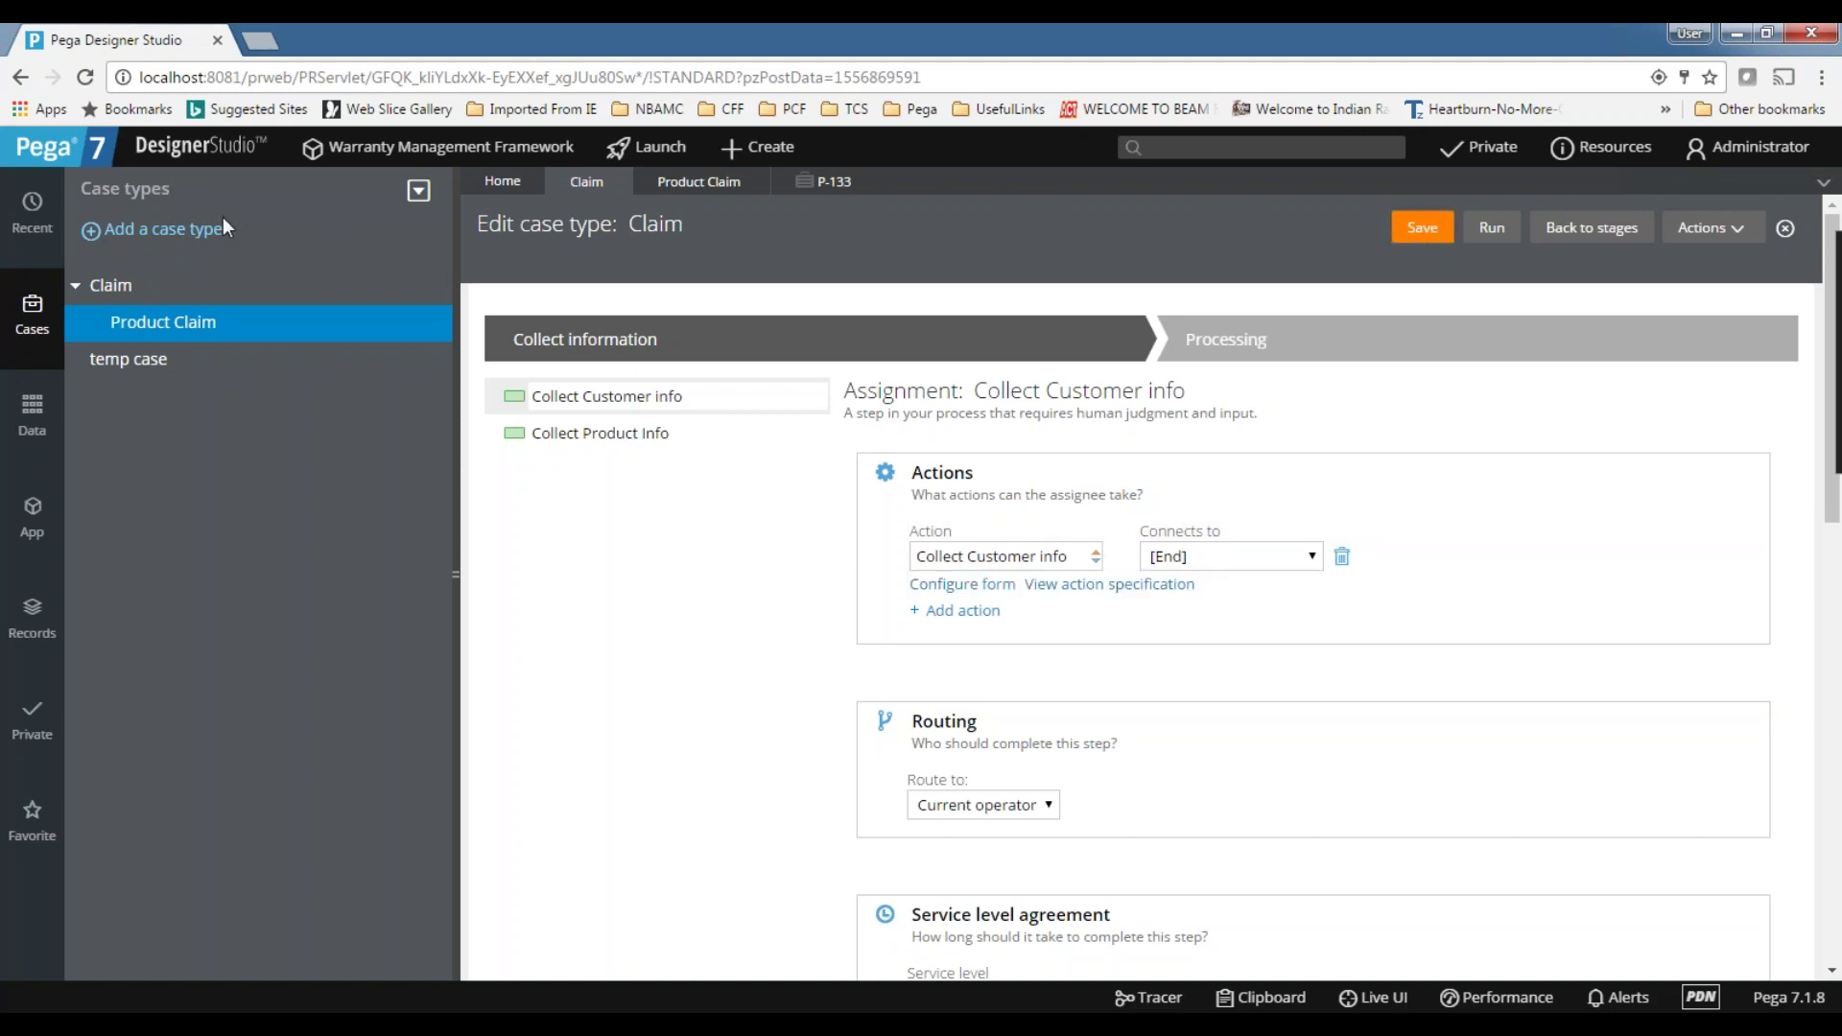
click(1430, 233)
- Display the list of specifications in the application profile
click(165, 148)
mouse_move(255, 175)
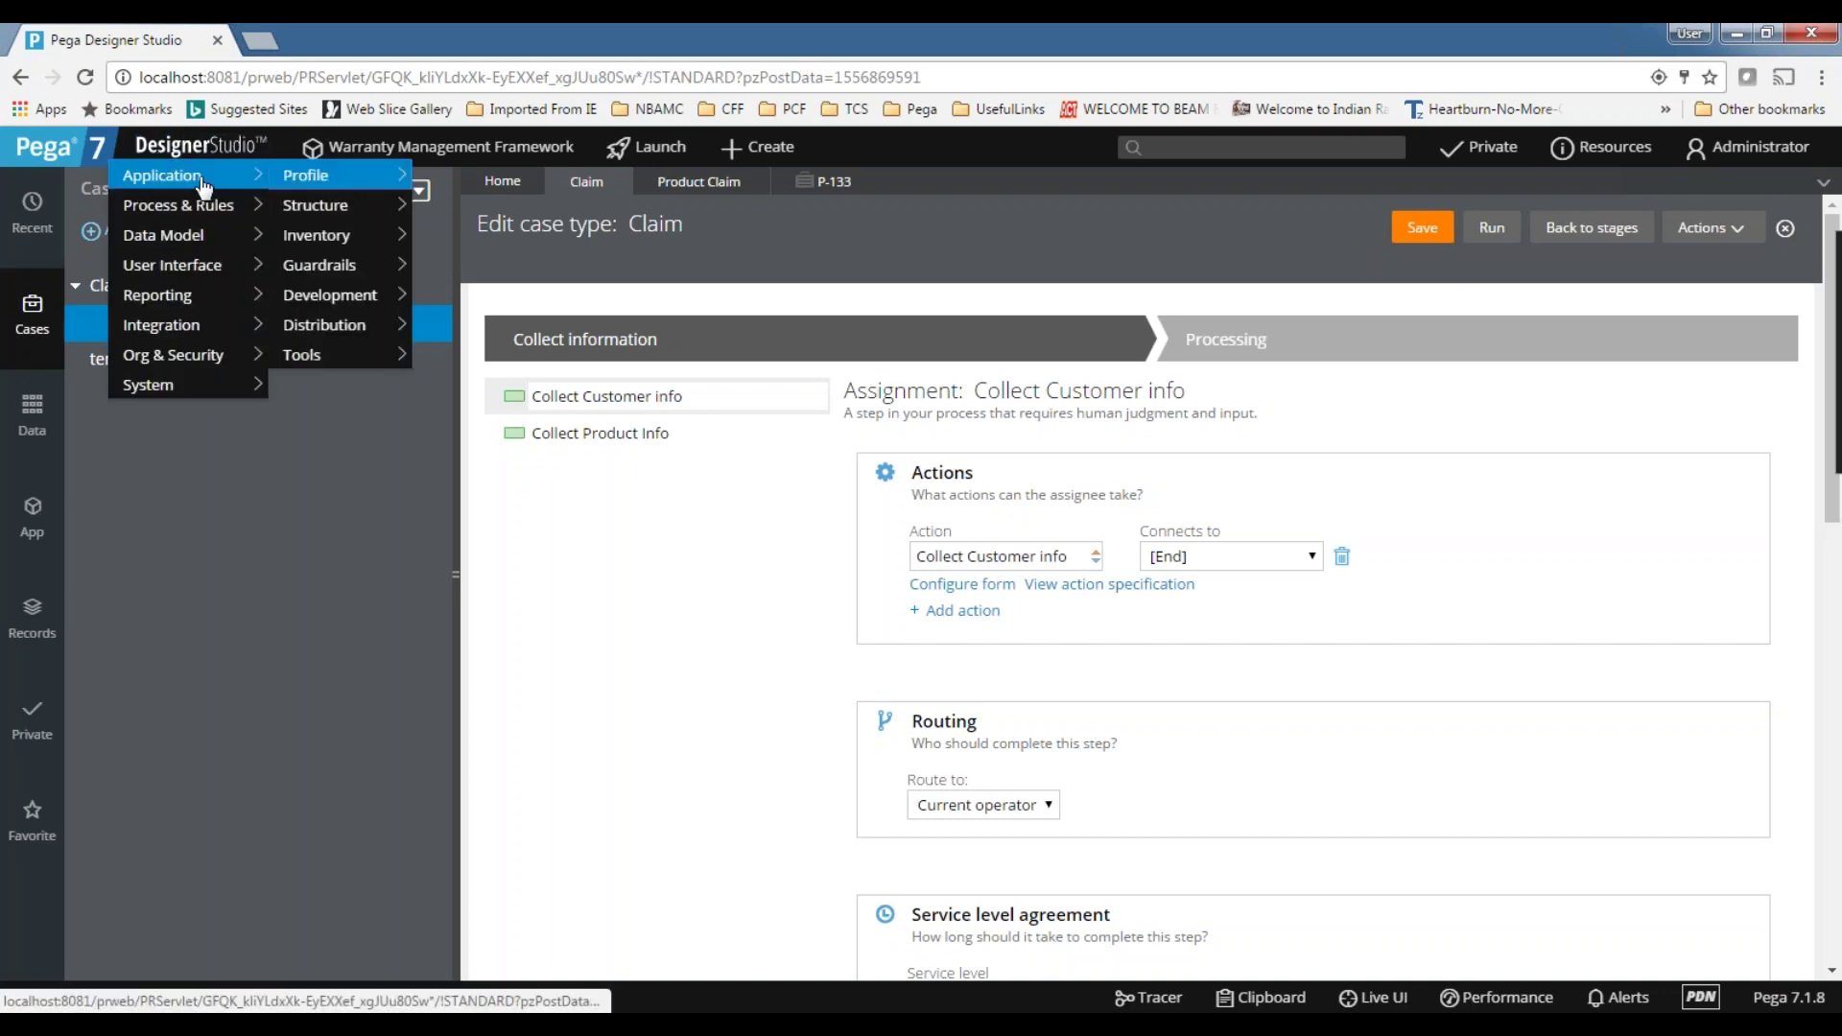
mouse_move(353, 183)
click(466, 206)
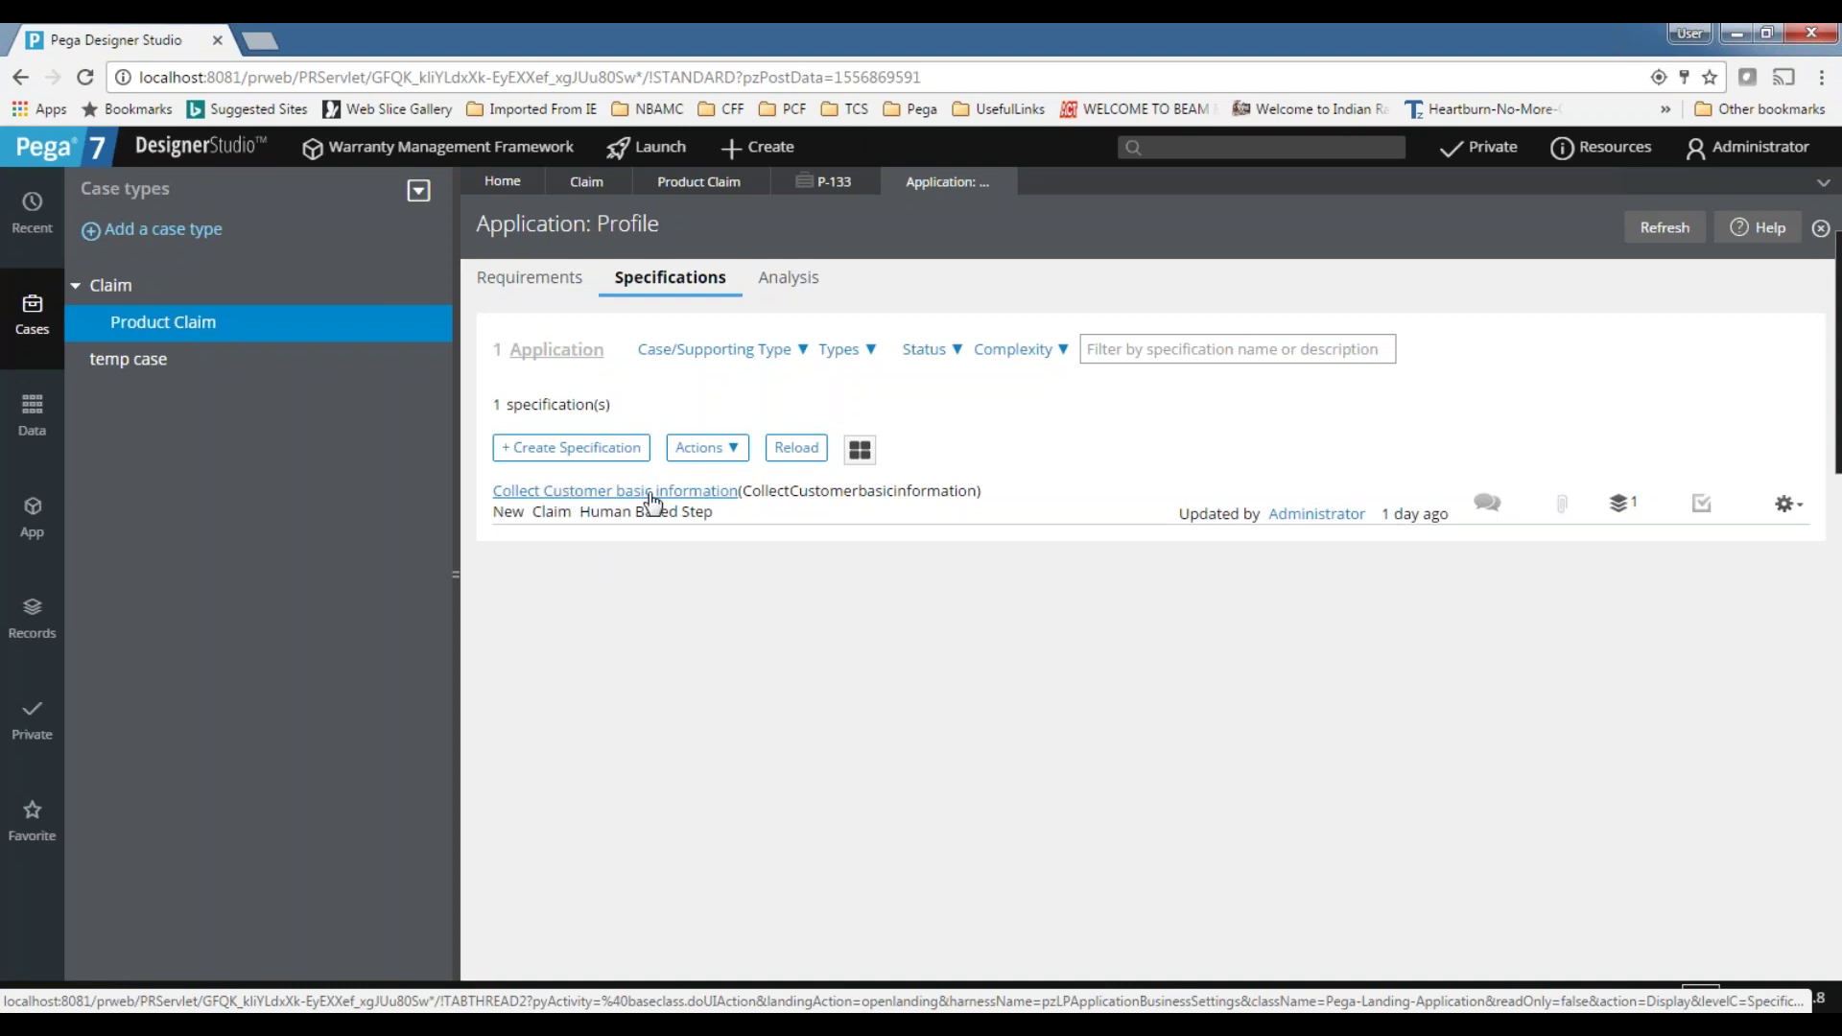
- Inspect the implementations linked to the Collect Customer basic information specification, including their rule type, and submit the dialog
click(1616, 509)
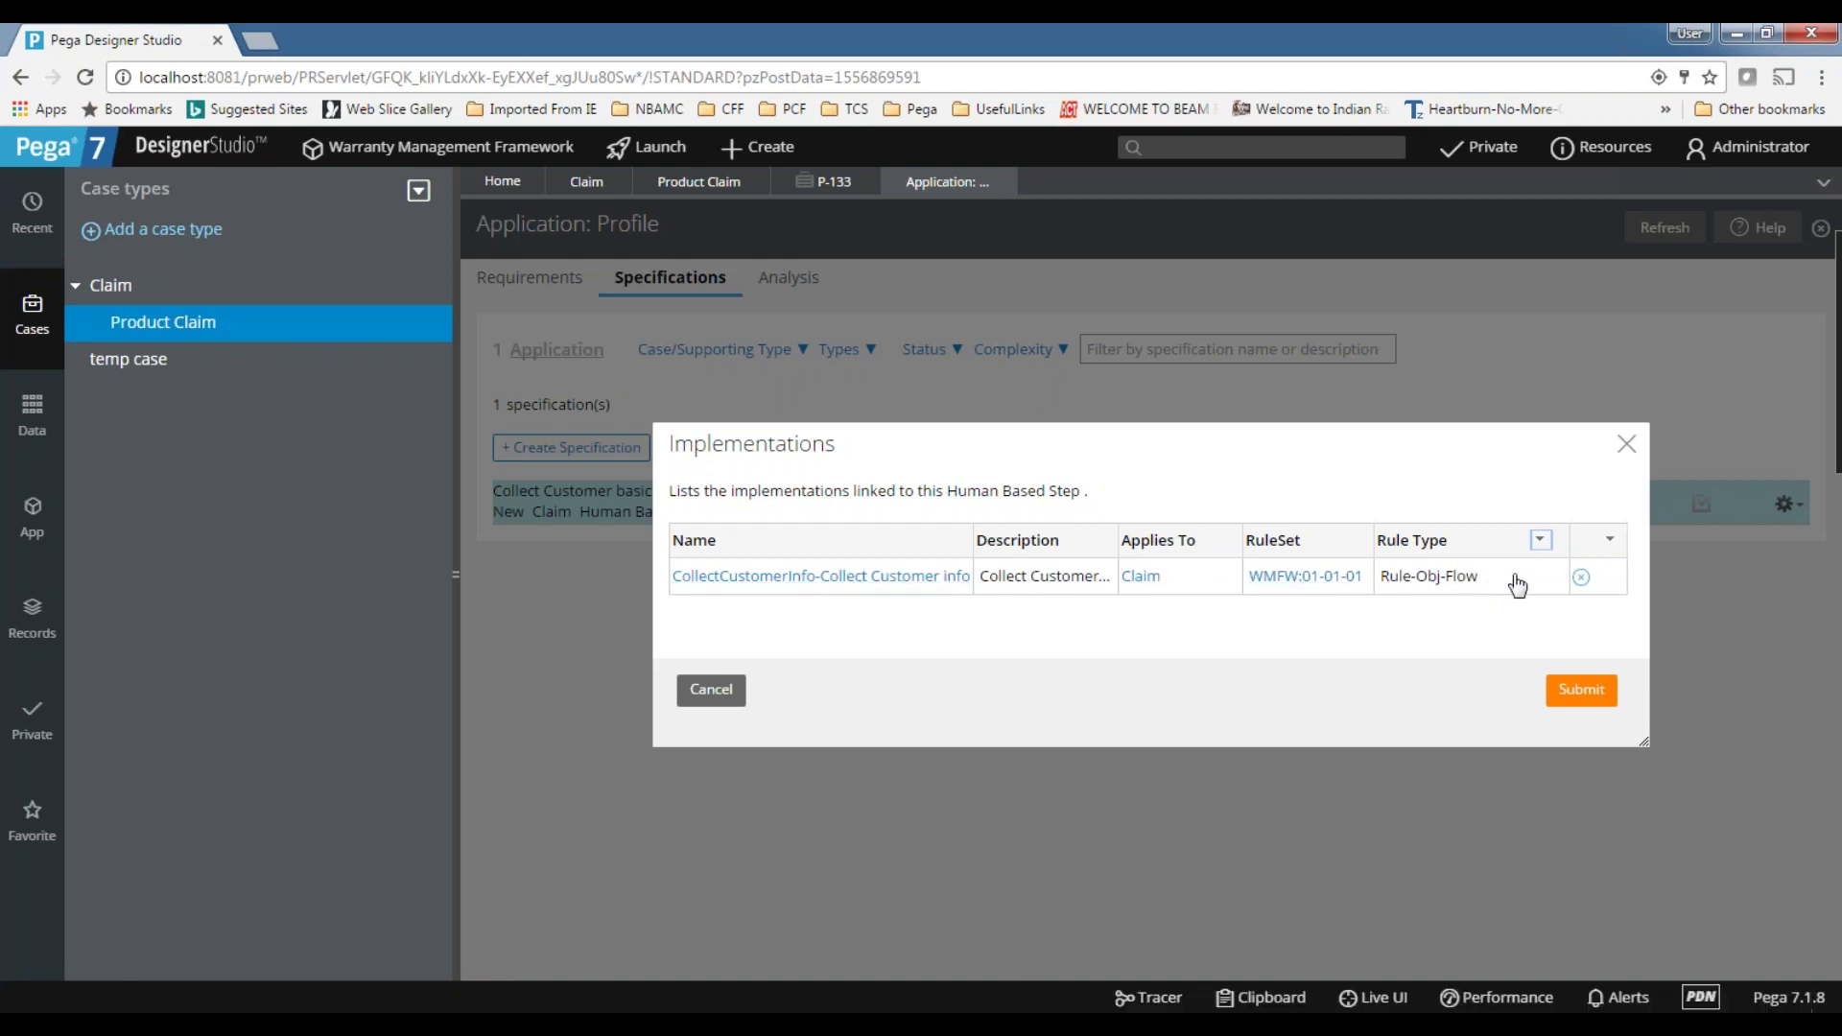
drag(1523, 577, 1382, 578)
click(1382, 583)
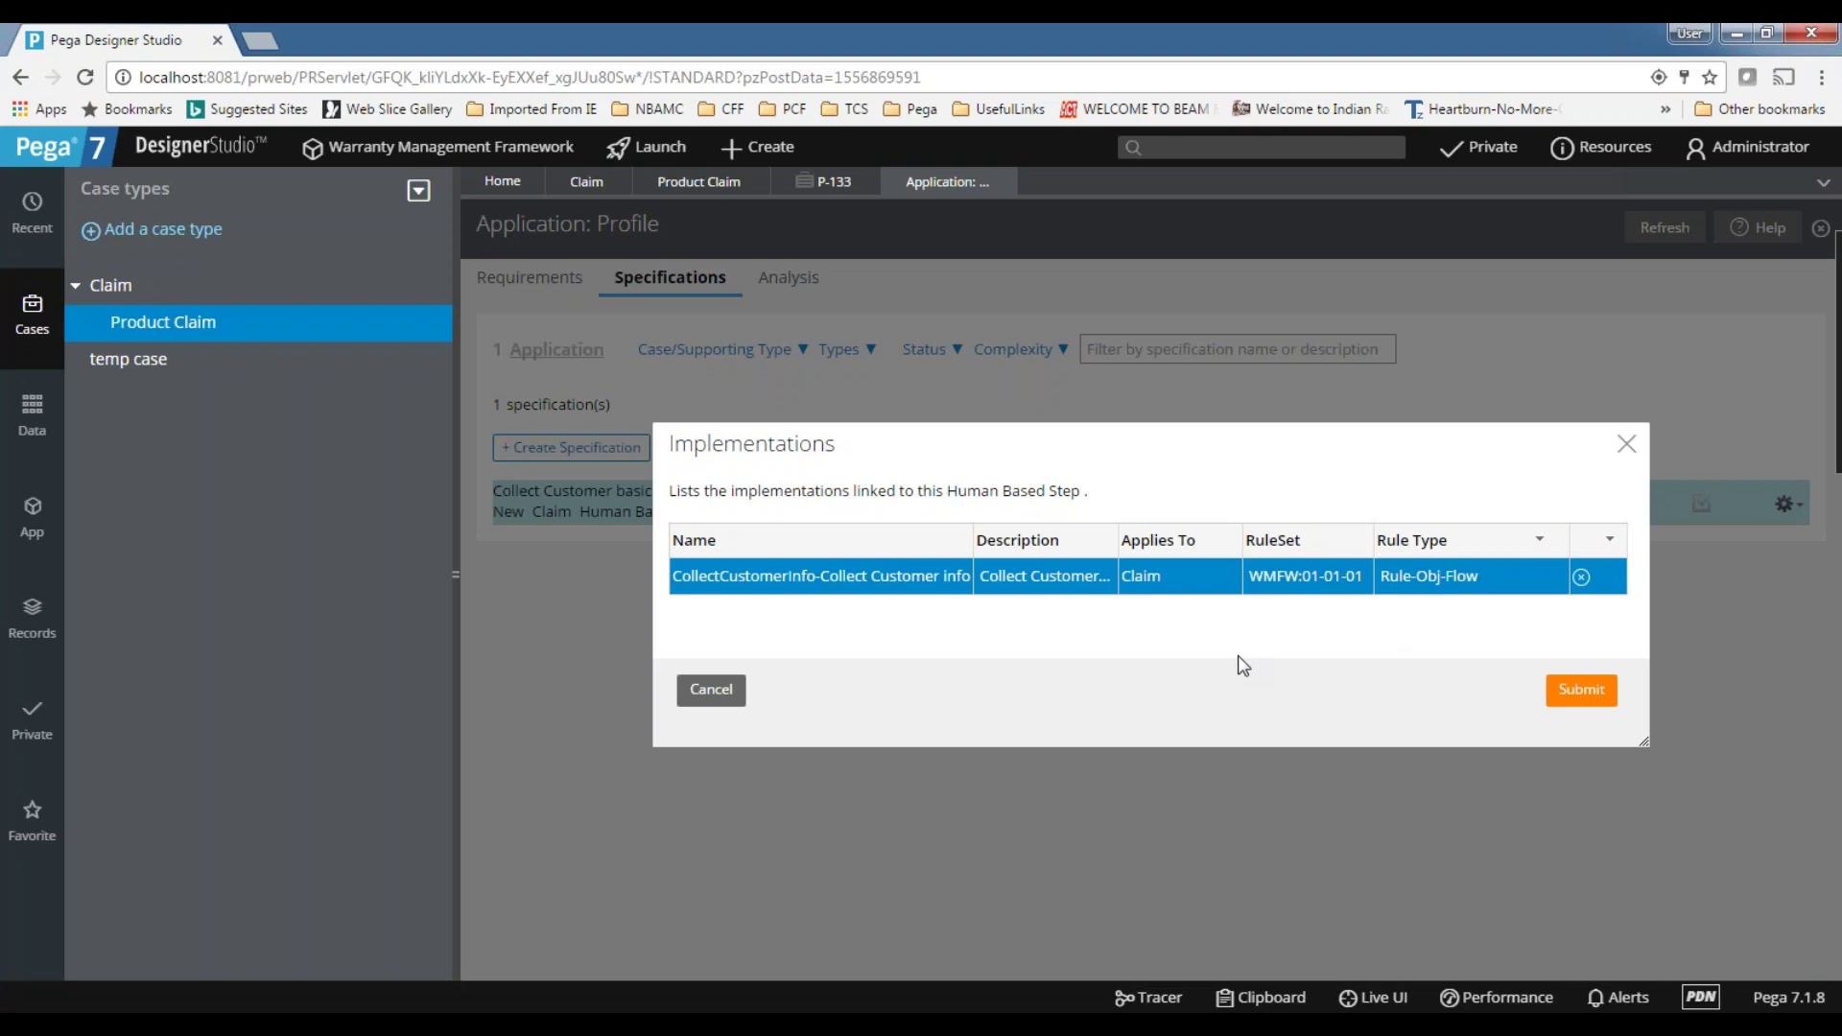
click(1582, 693)
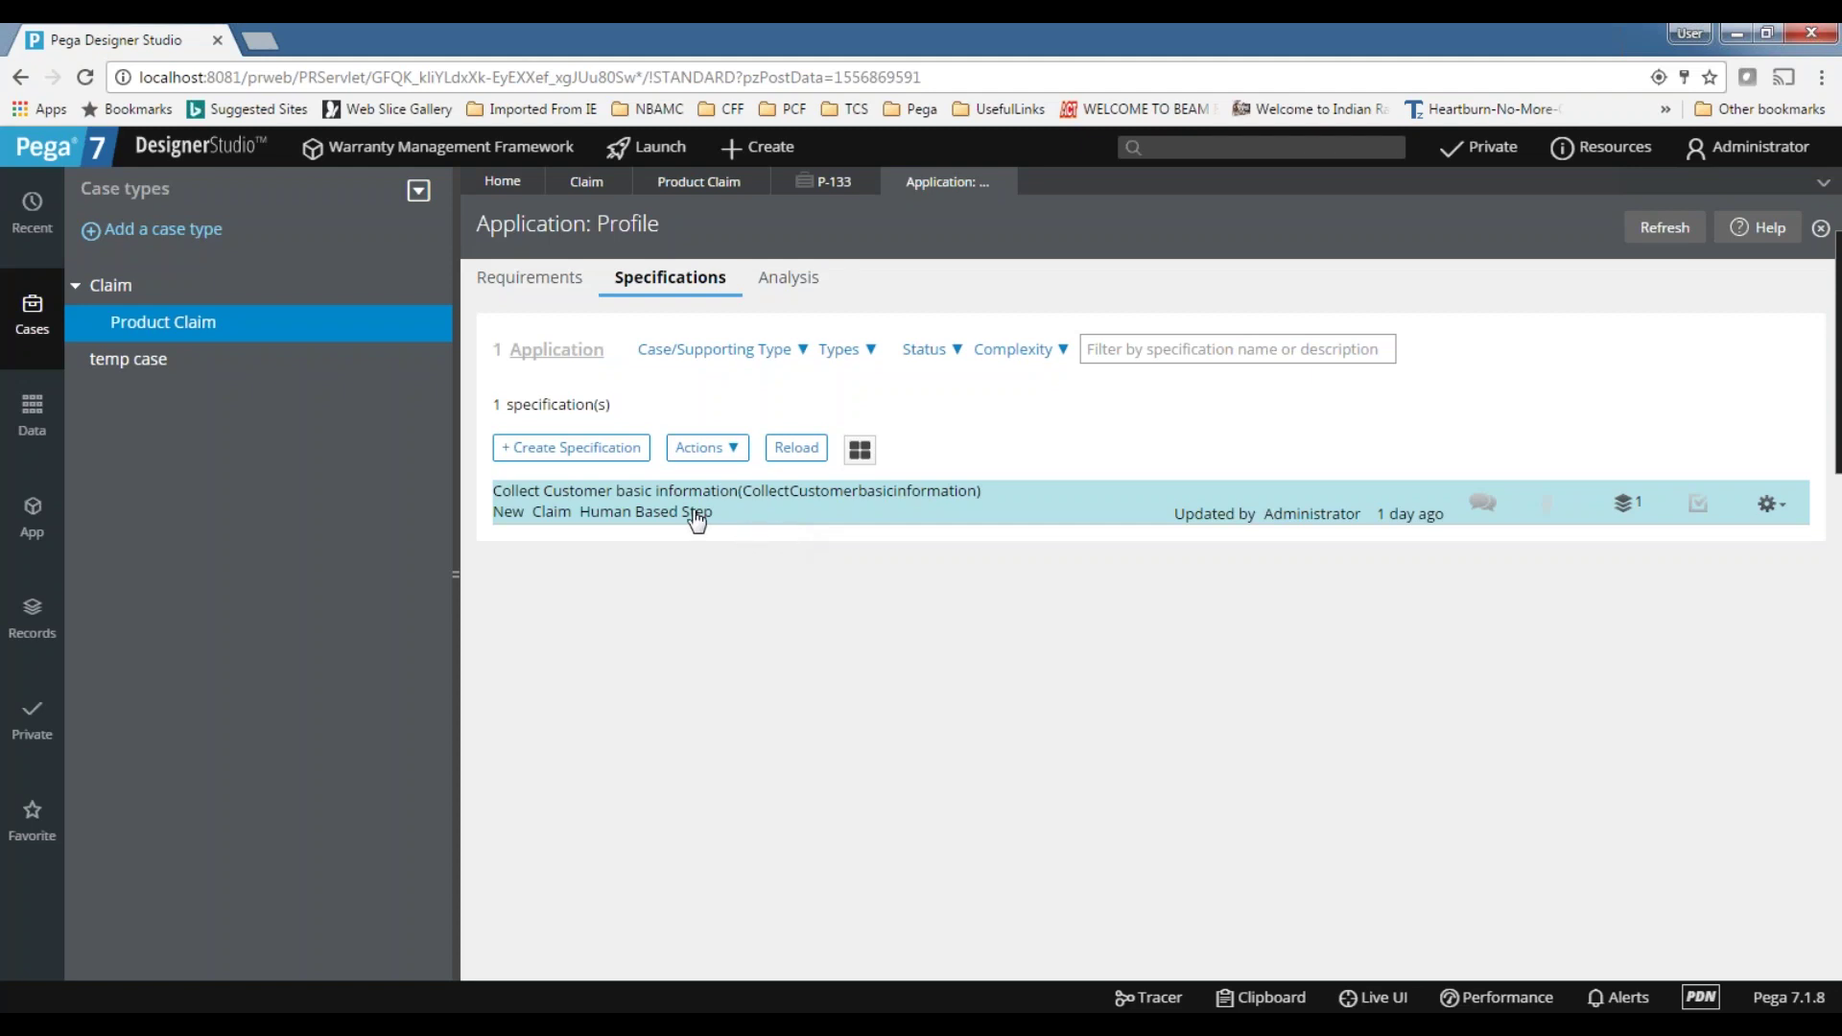
- View the CollectCustomerInfo flow from the specification's related implementations, and close both the flow and the implementations list
click(1621, 509)
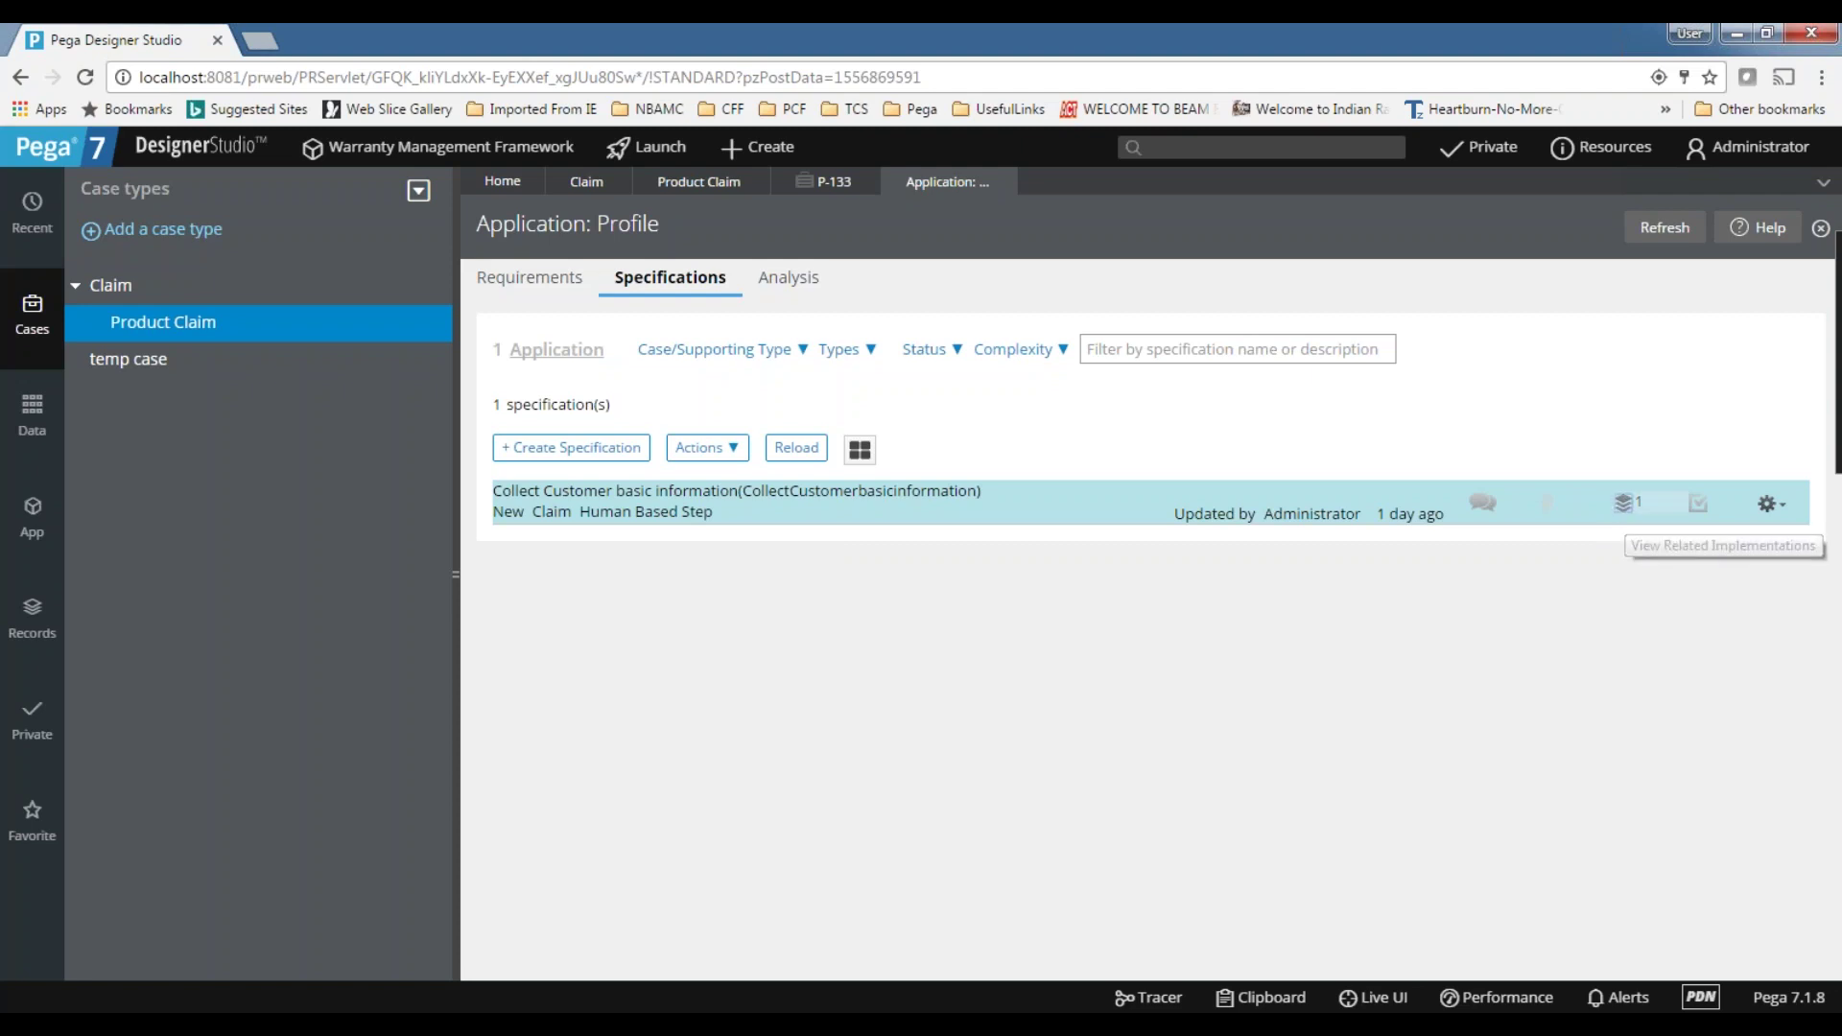
click(794, 577)
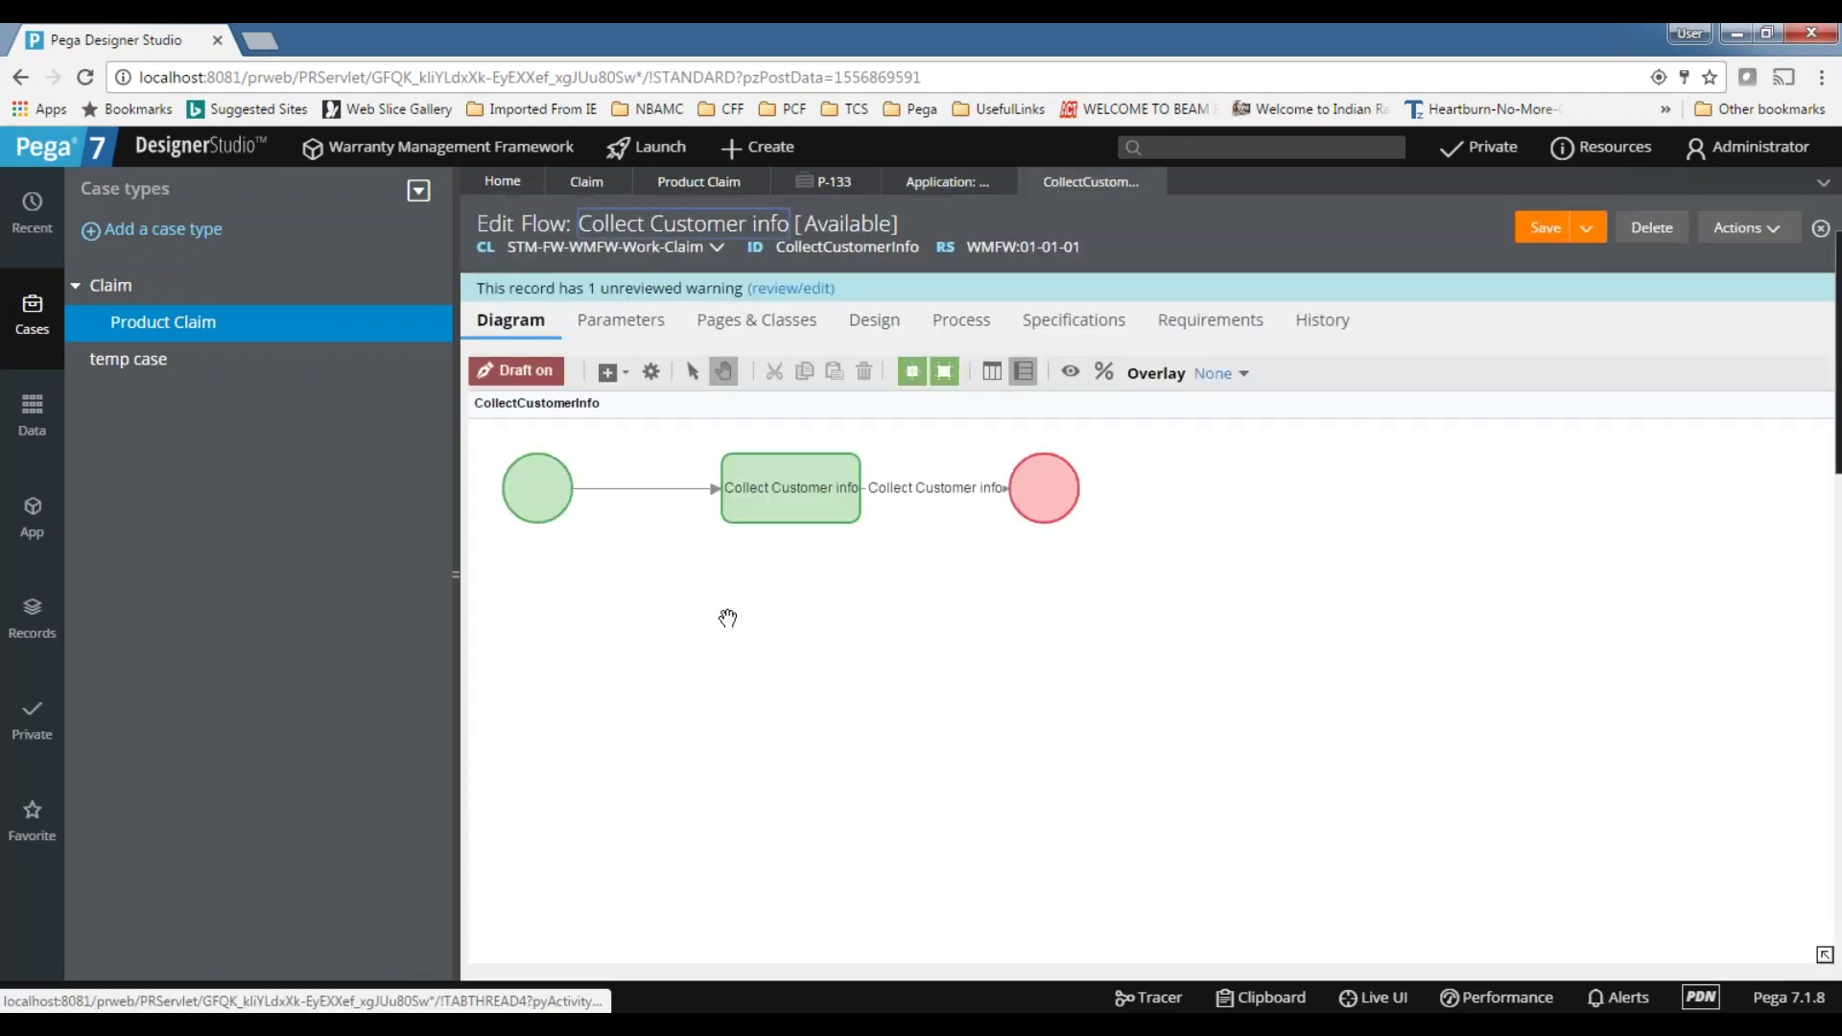
click(1158, 181)
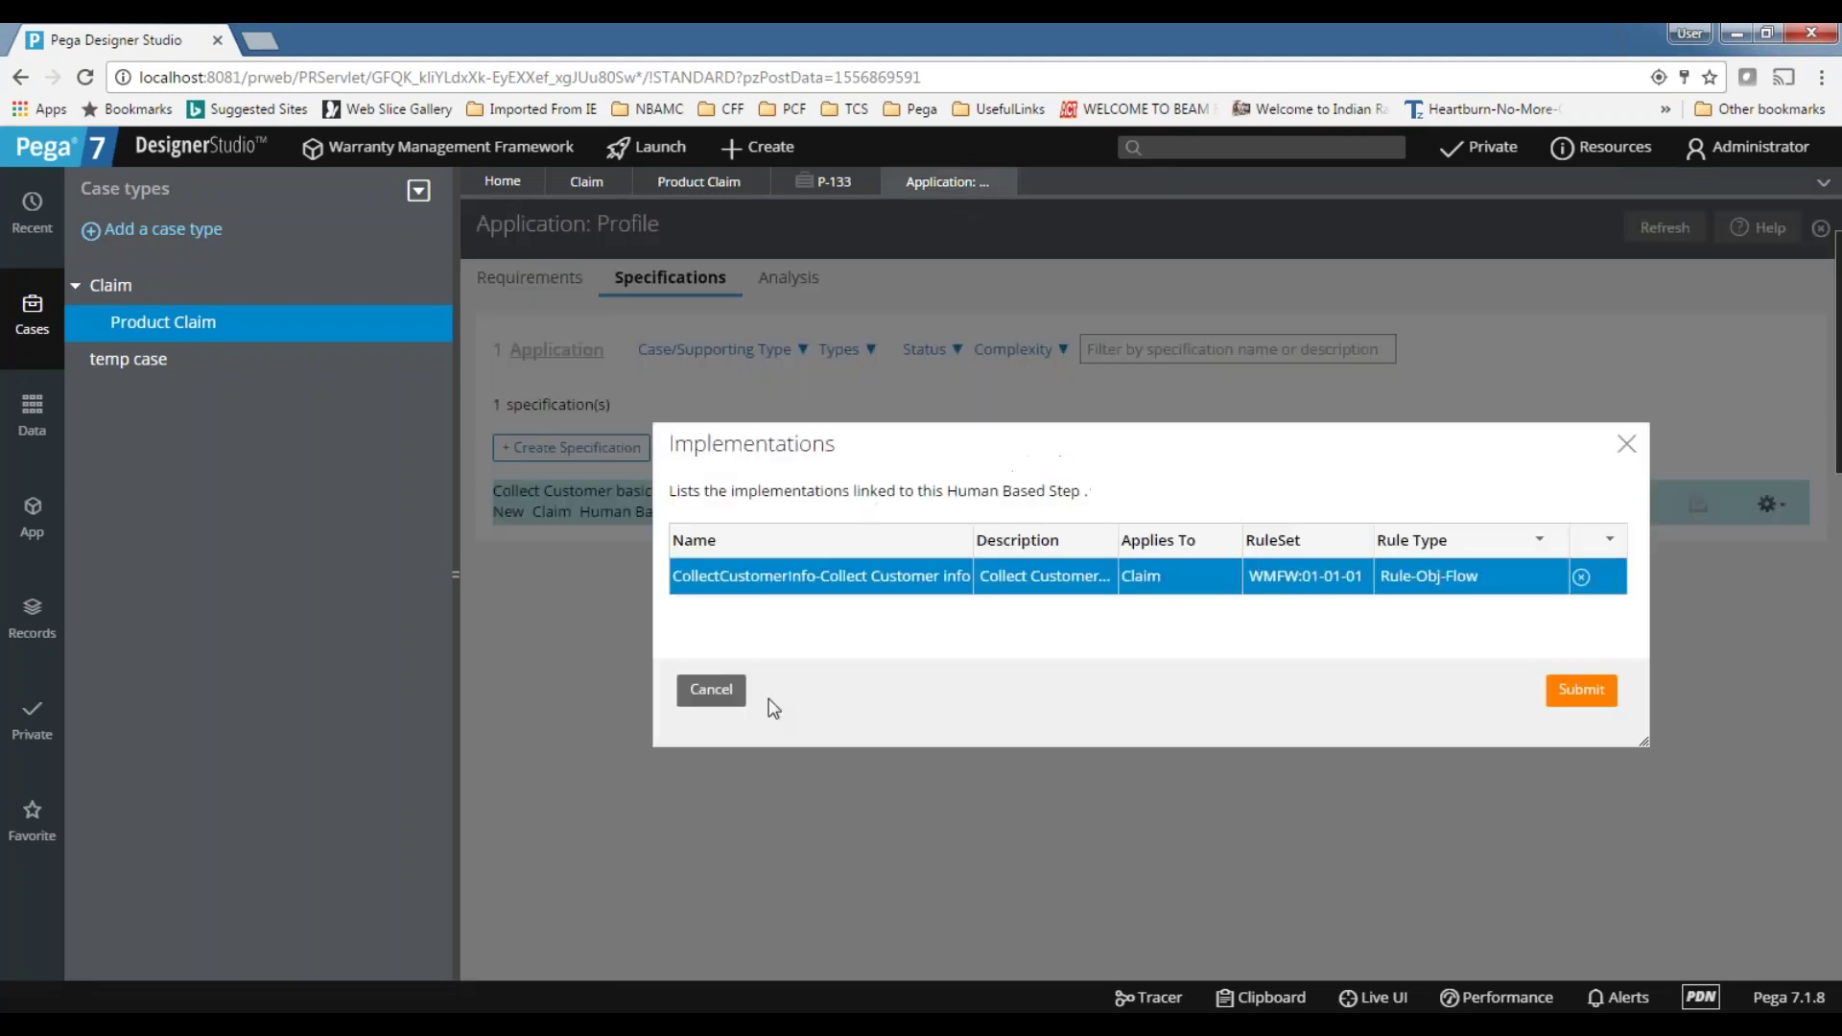
click(1625, 446)
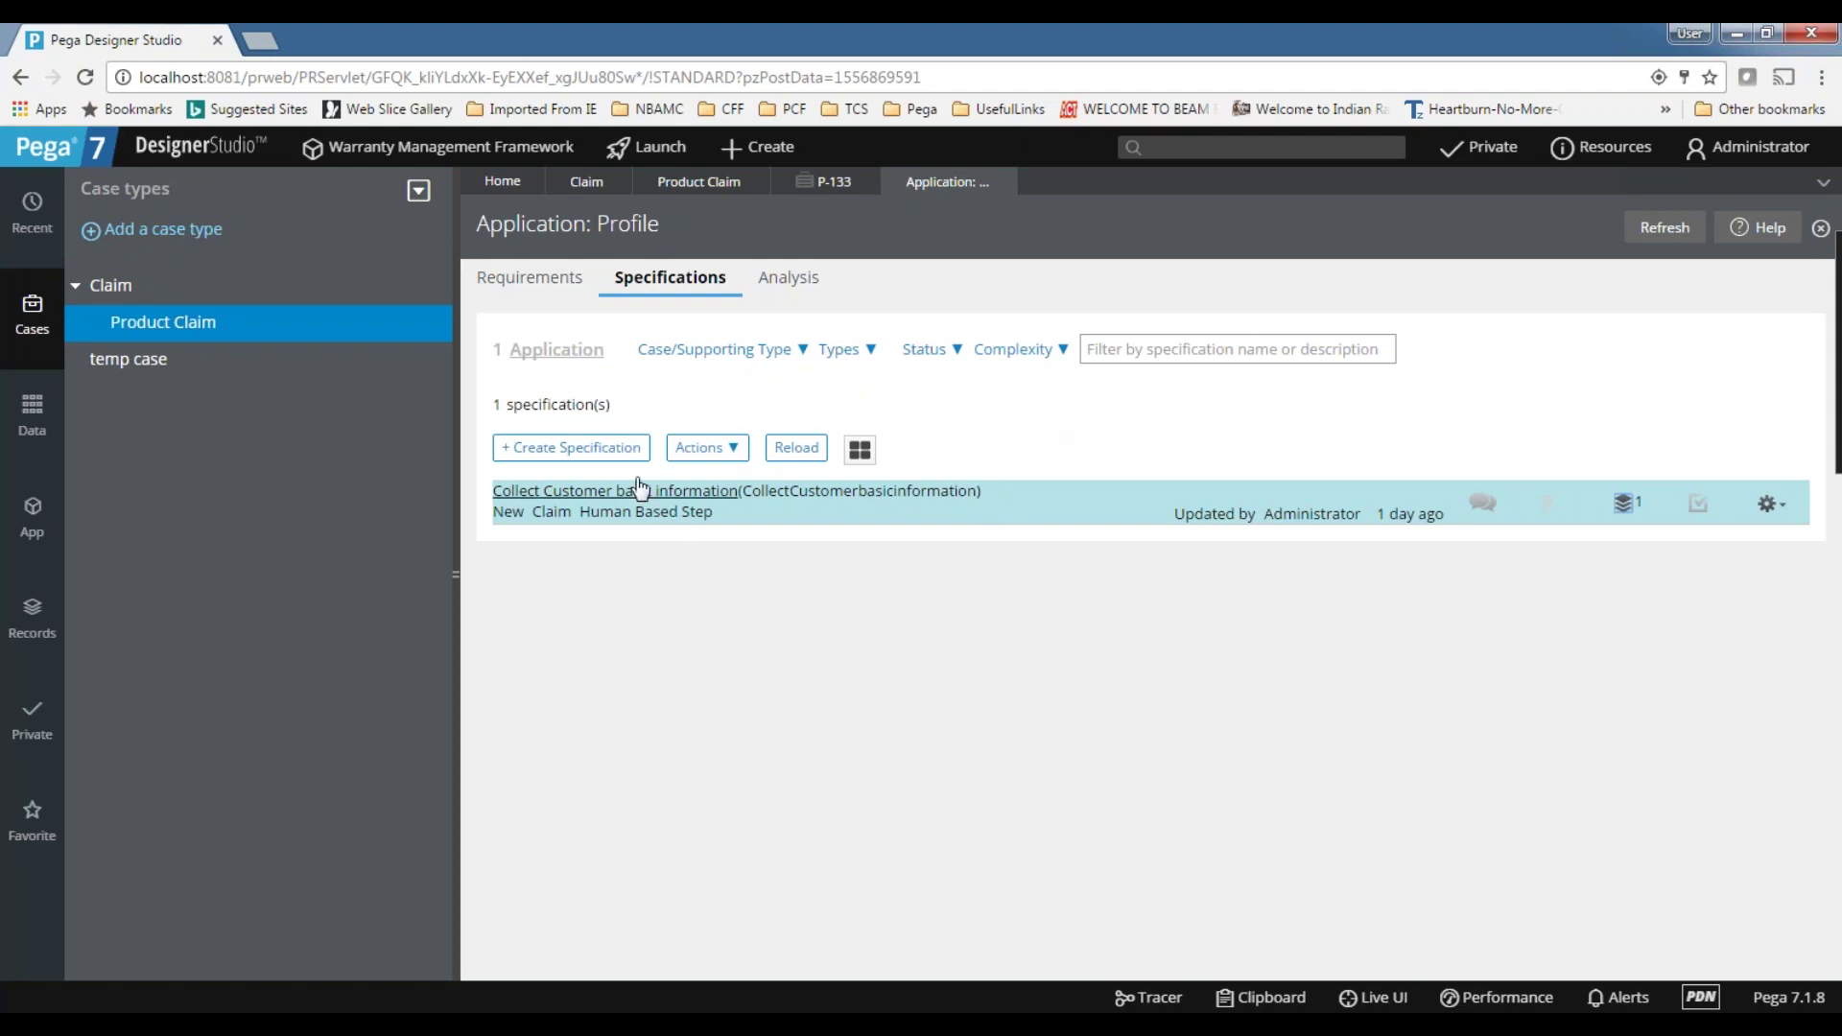
- Check the specification area of the Review Product info assignment in the Product Claim case type
click(833, 181)
click(693, 183)
click(583, 188)
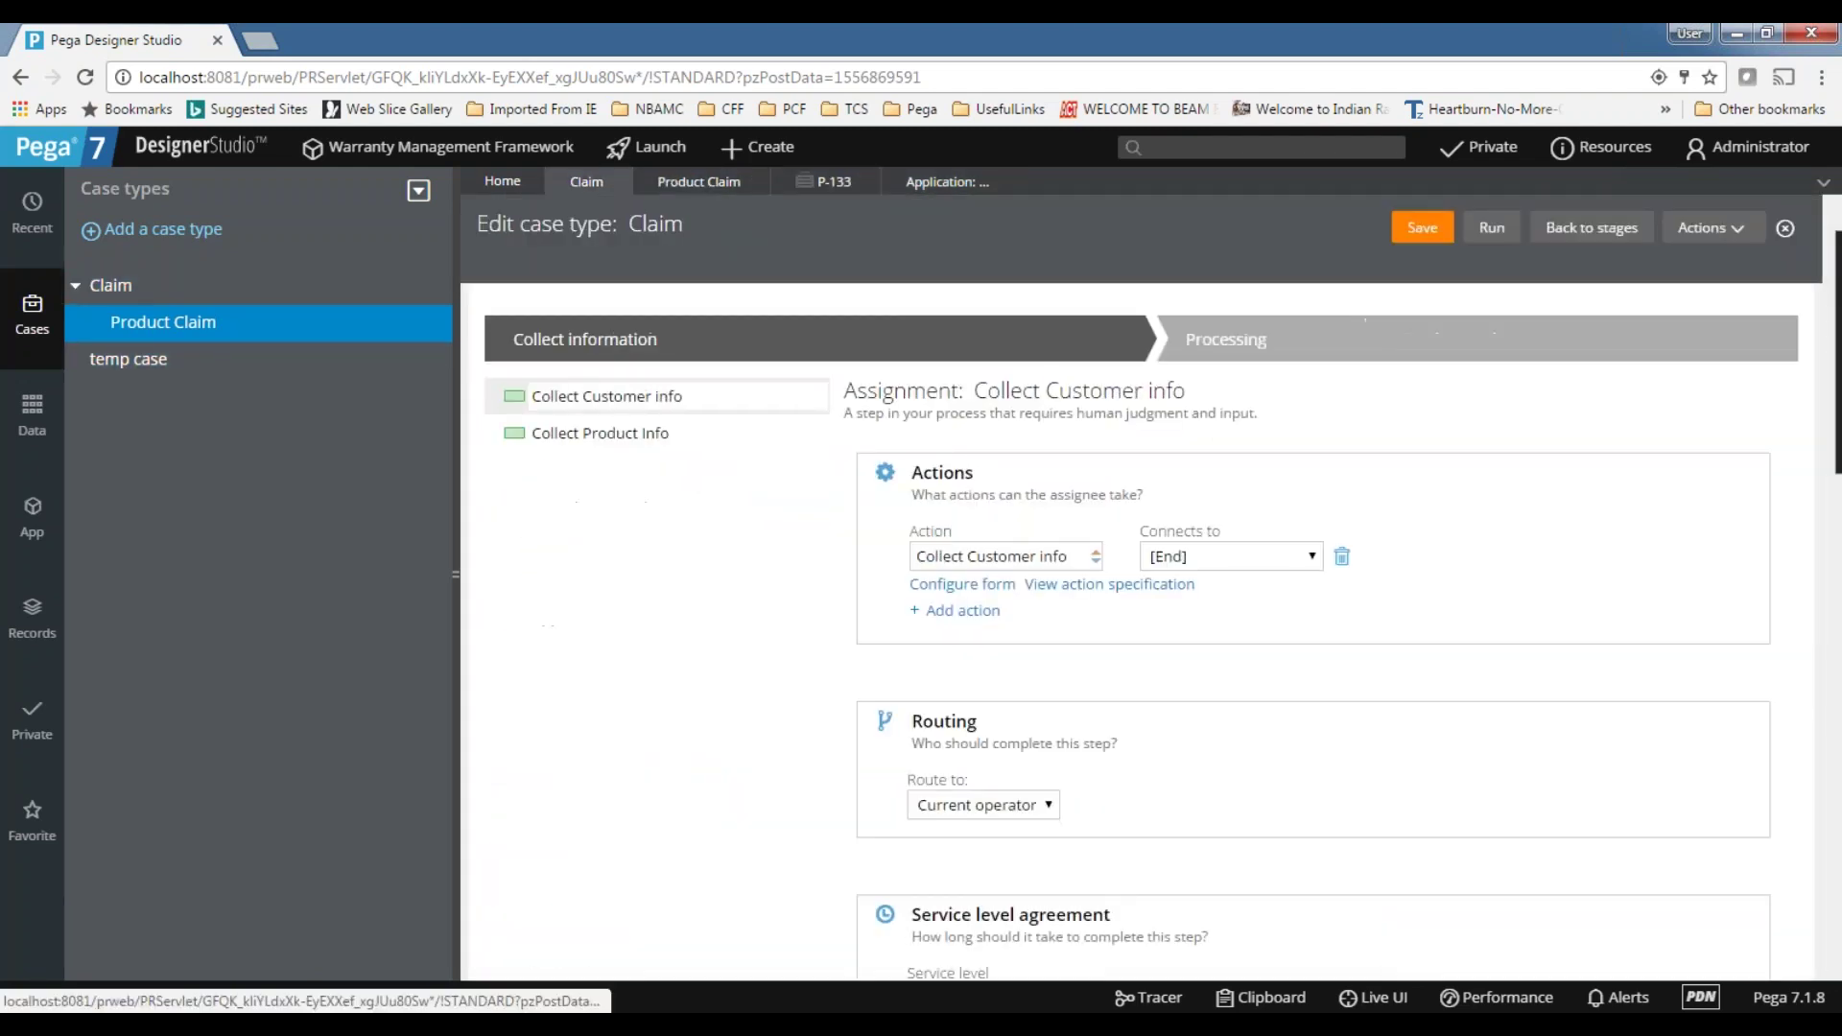
click(664, 184)
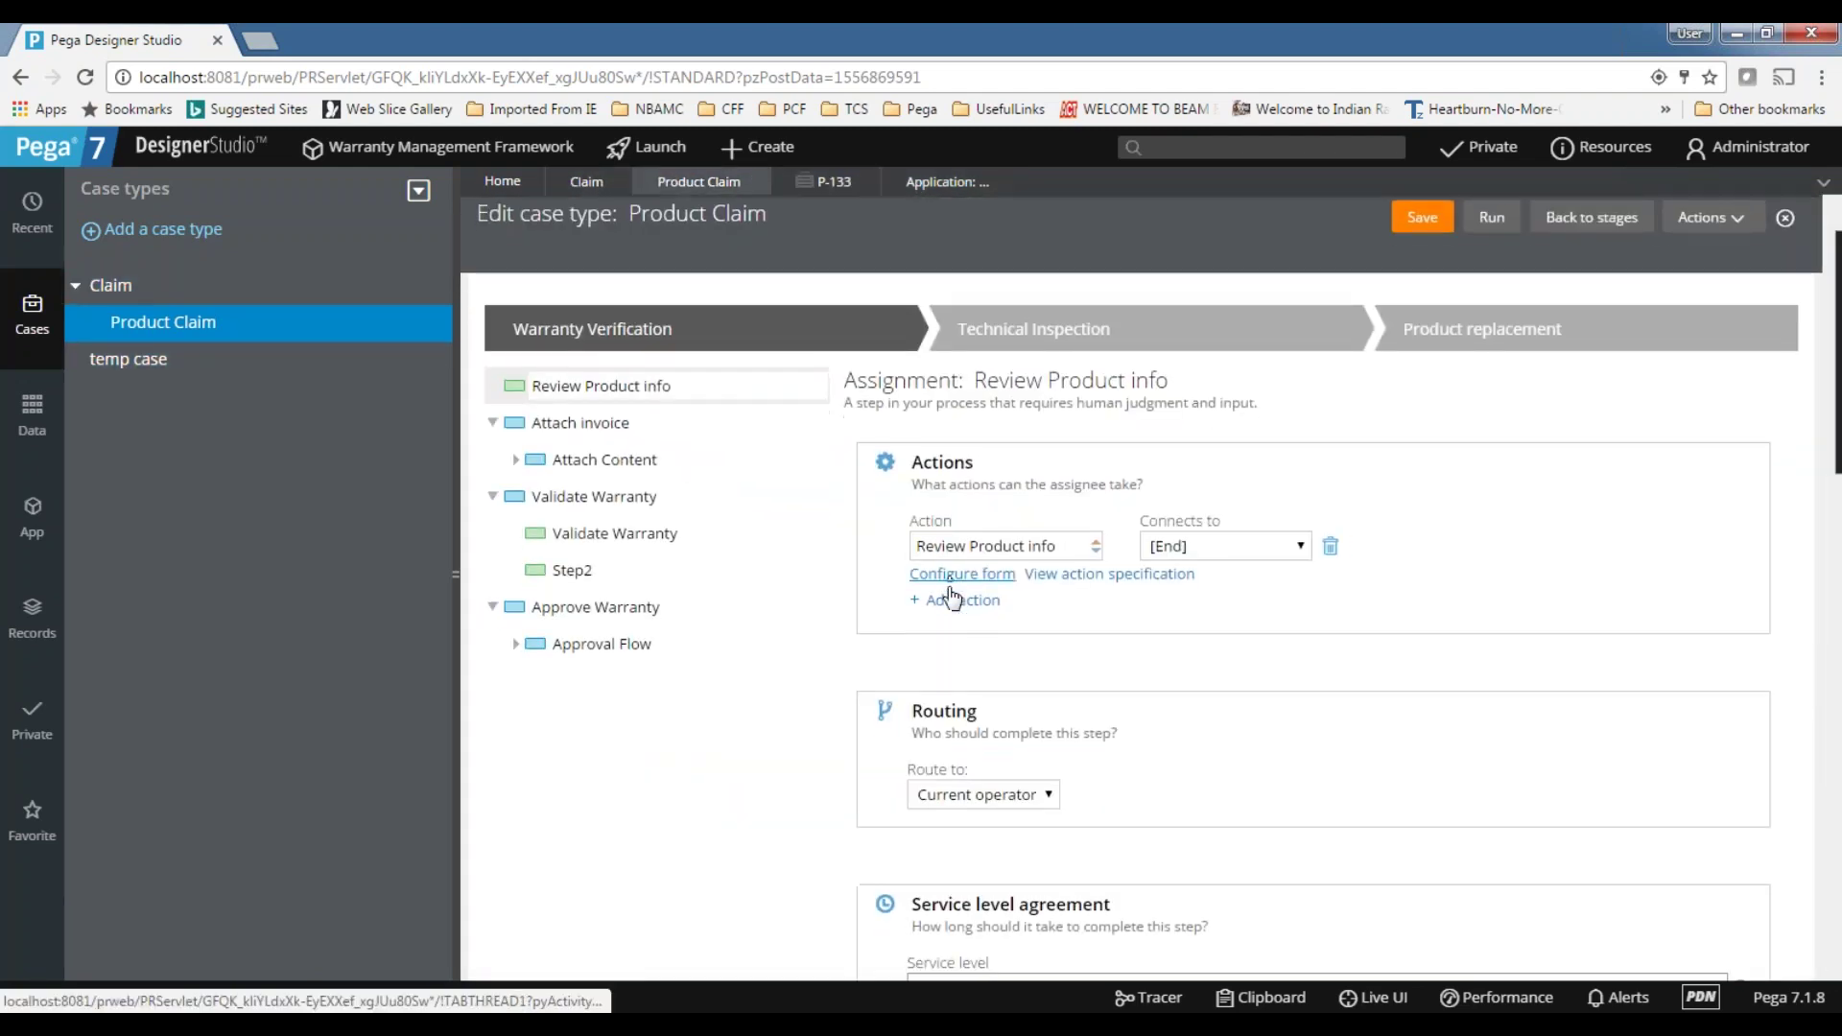
scroll(952, 599, down, 7)
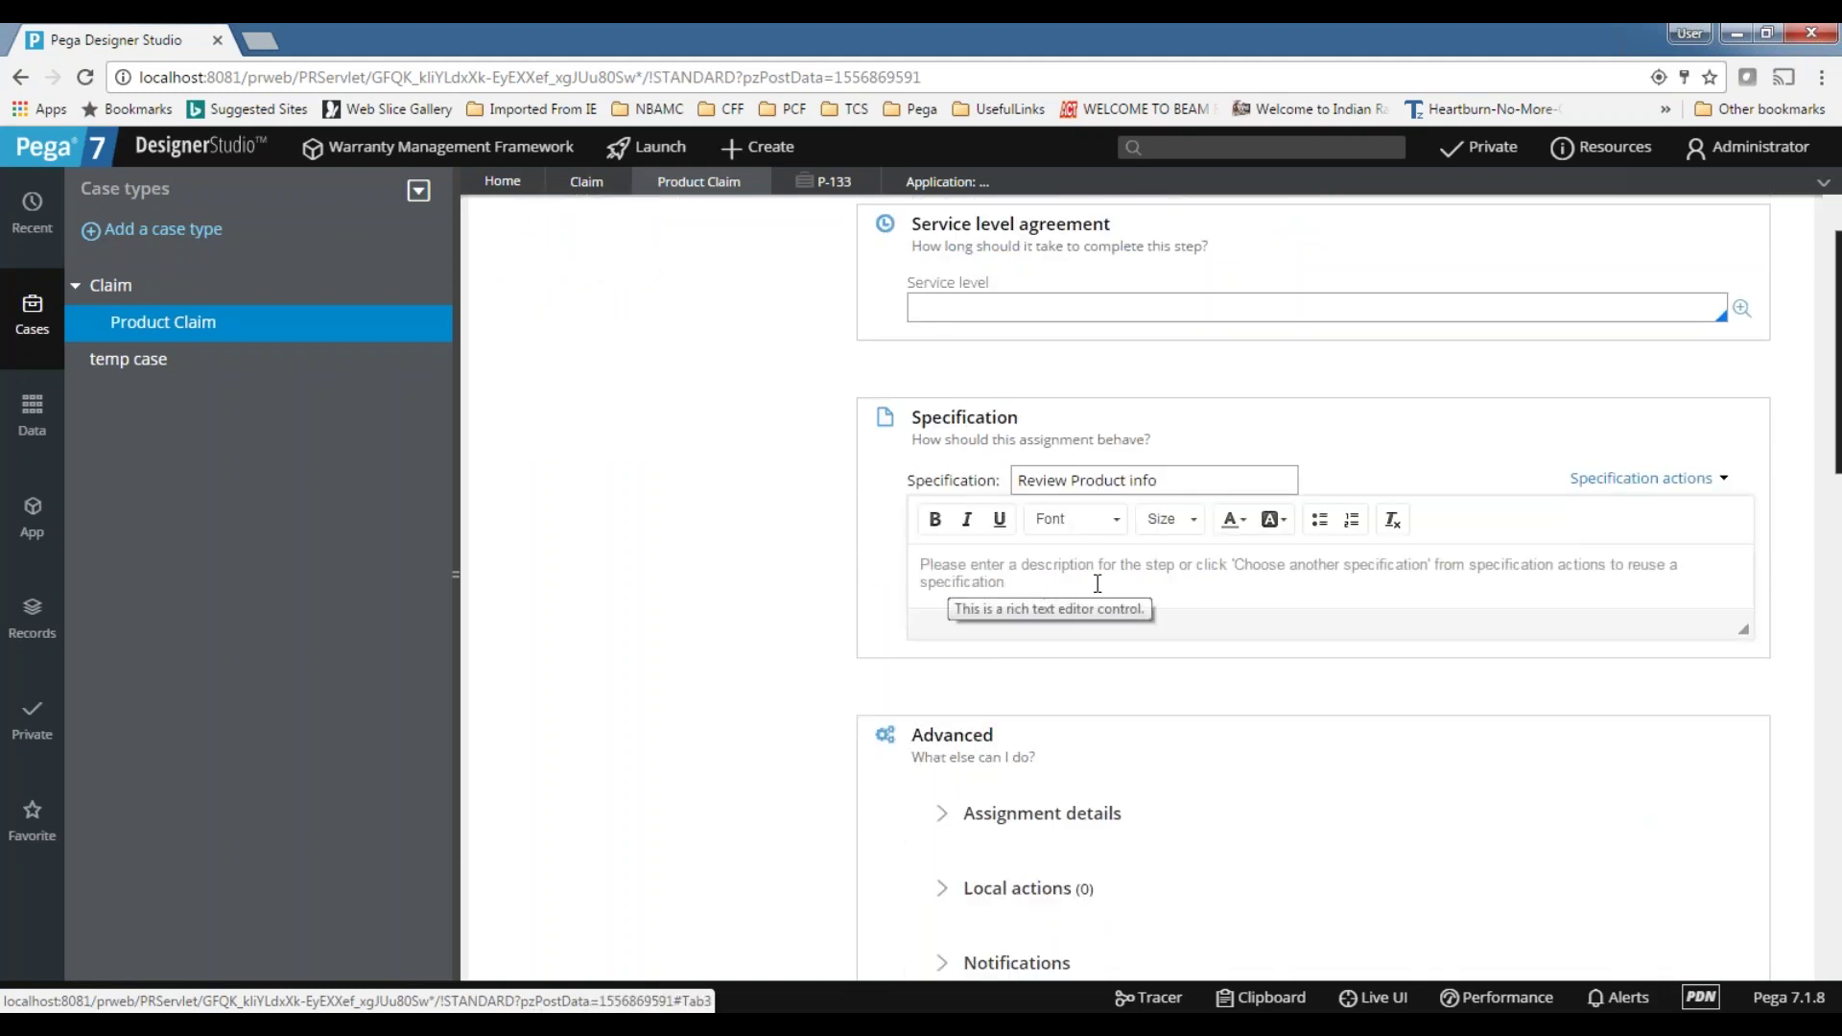
scroll(1097, 582, up, 7)
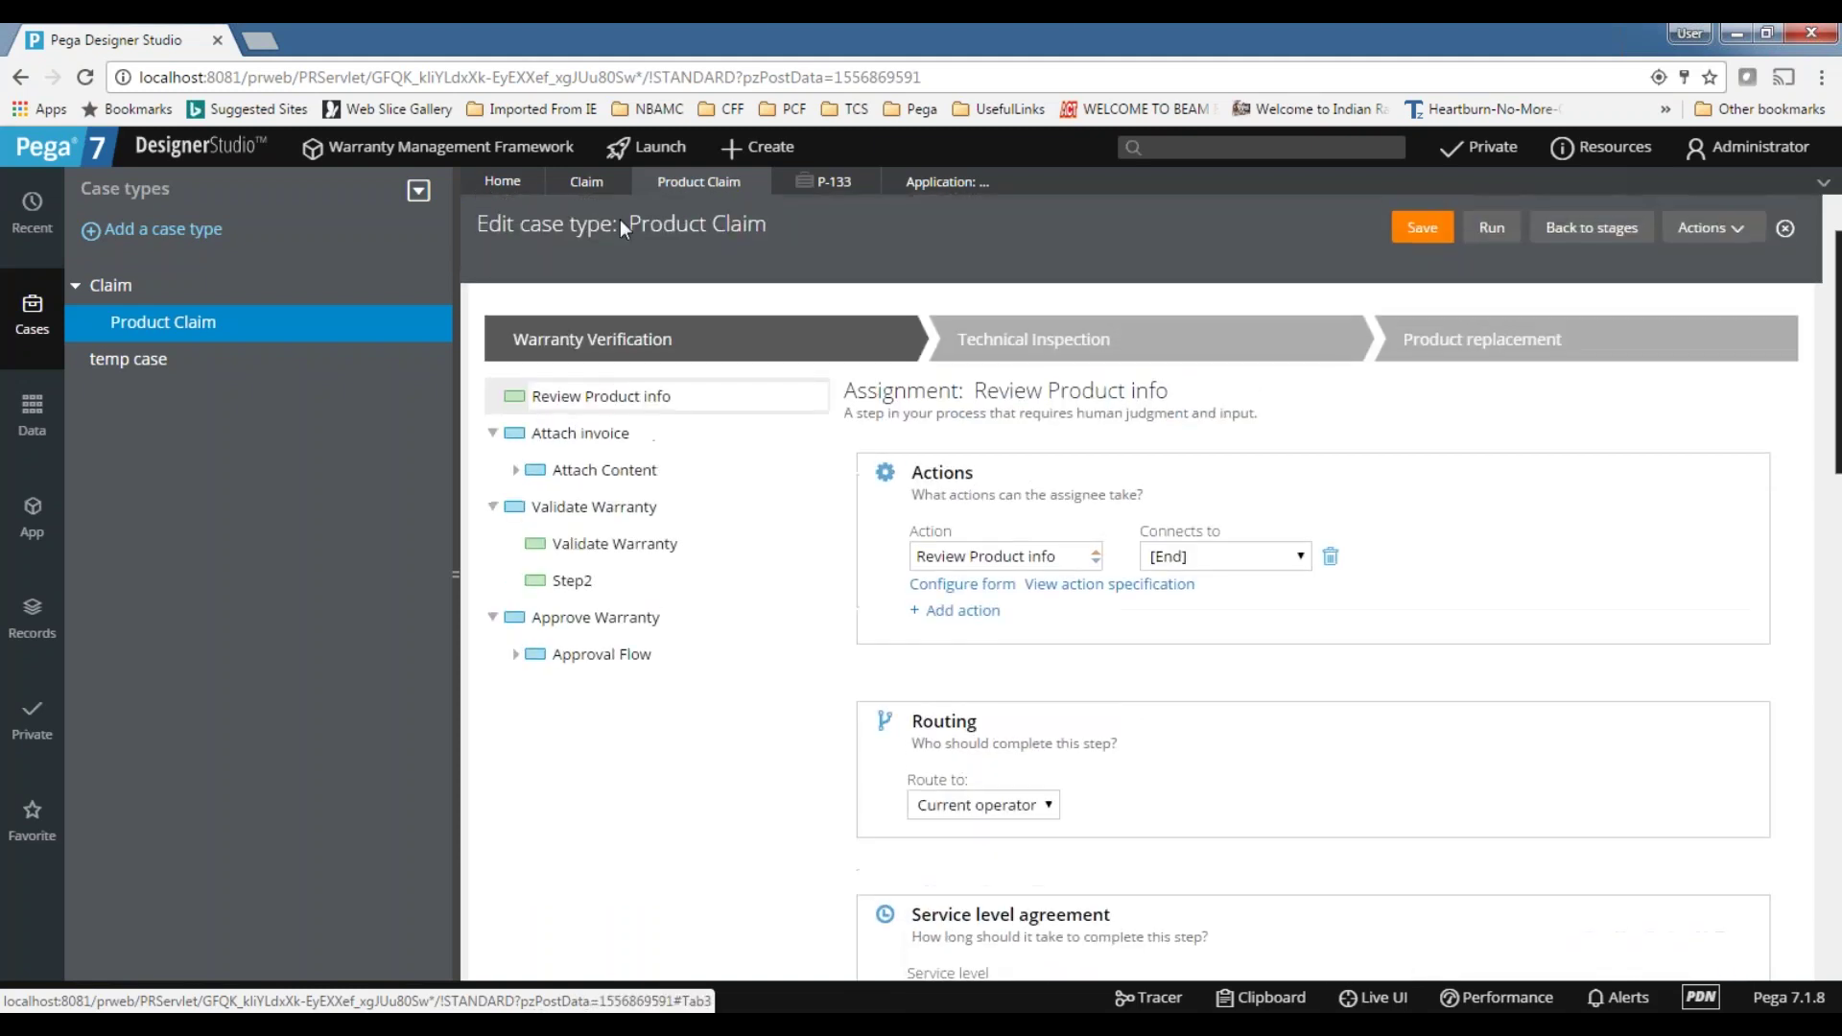
- Close the Product Claim case type and return to the Claim case type
click(923, 187)
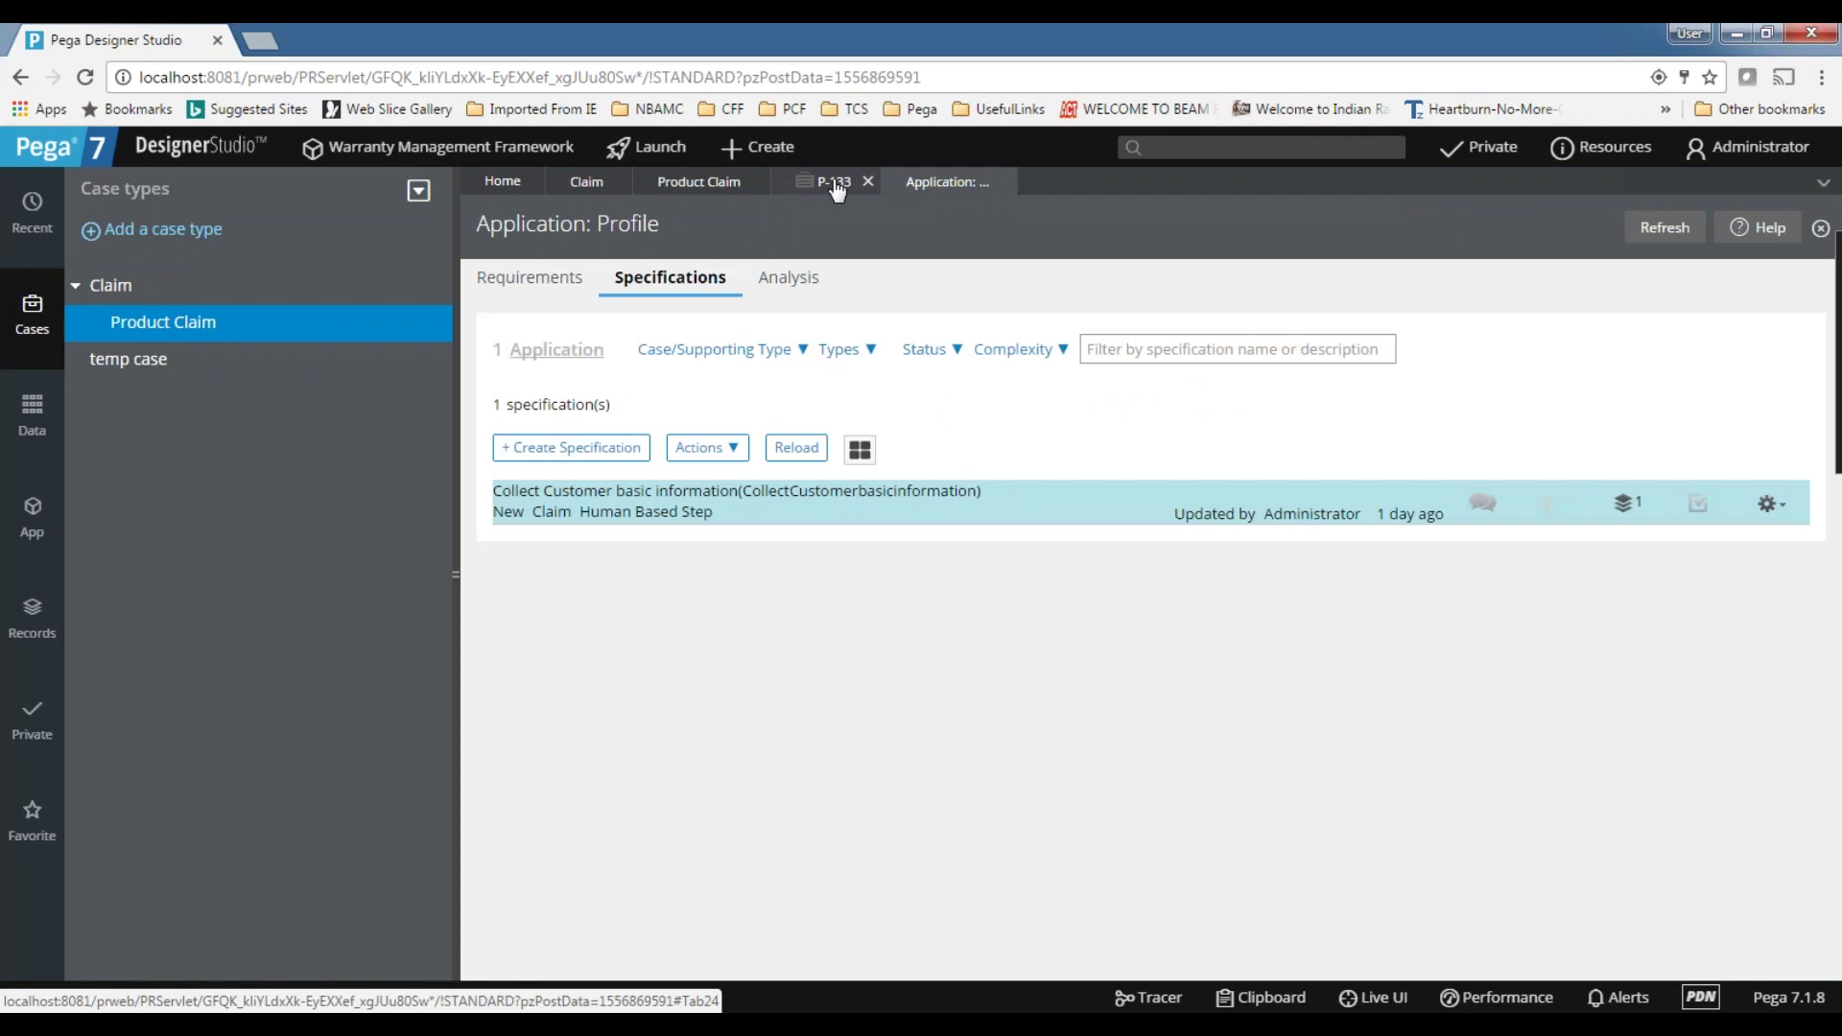
click(755, 187)
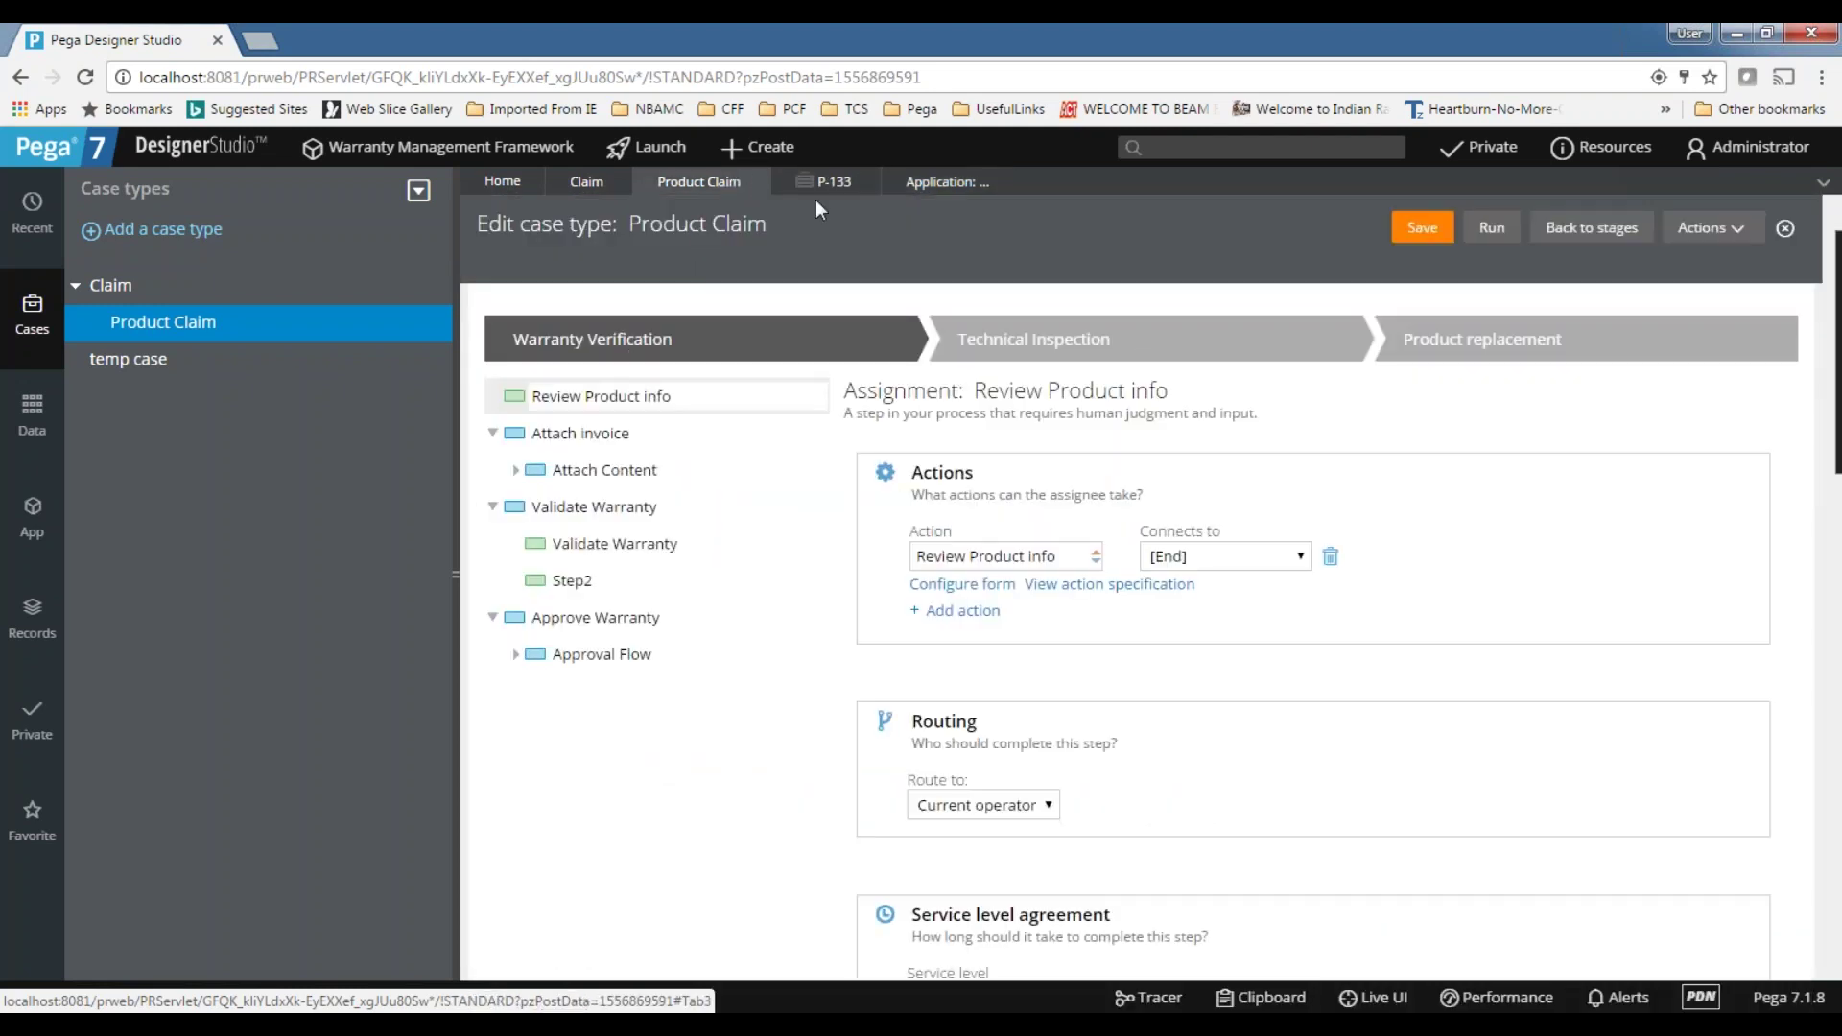
click(757, 185)
click(583, 187)
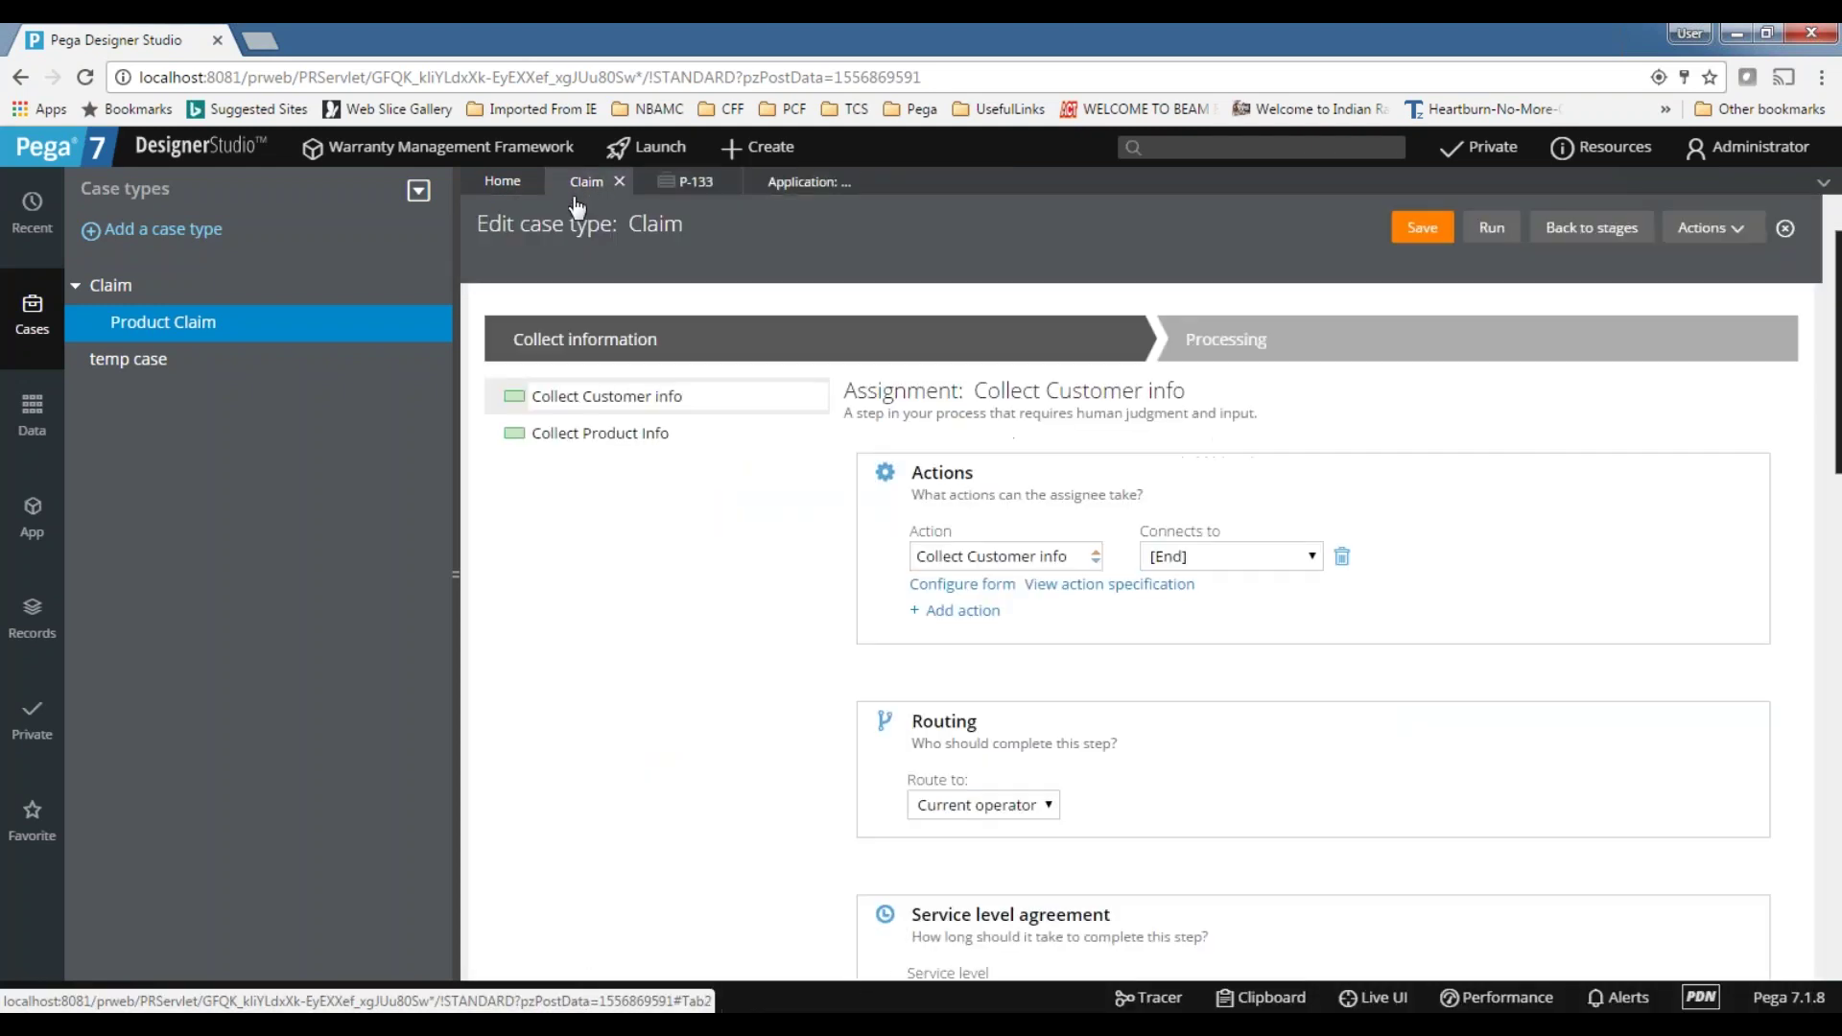
- Review the specification description of the Collect Customer info assignment, down to its required customer fields
click(622, 408)
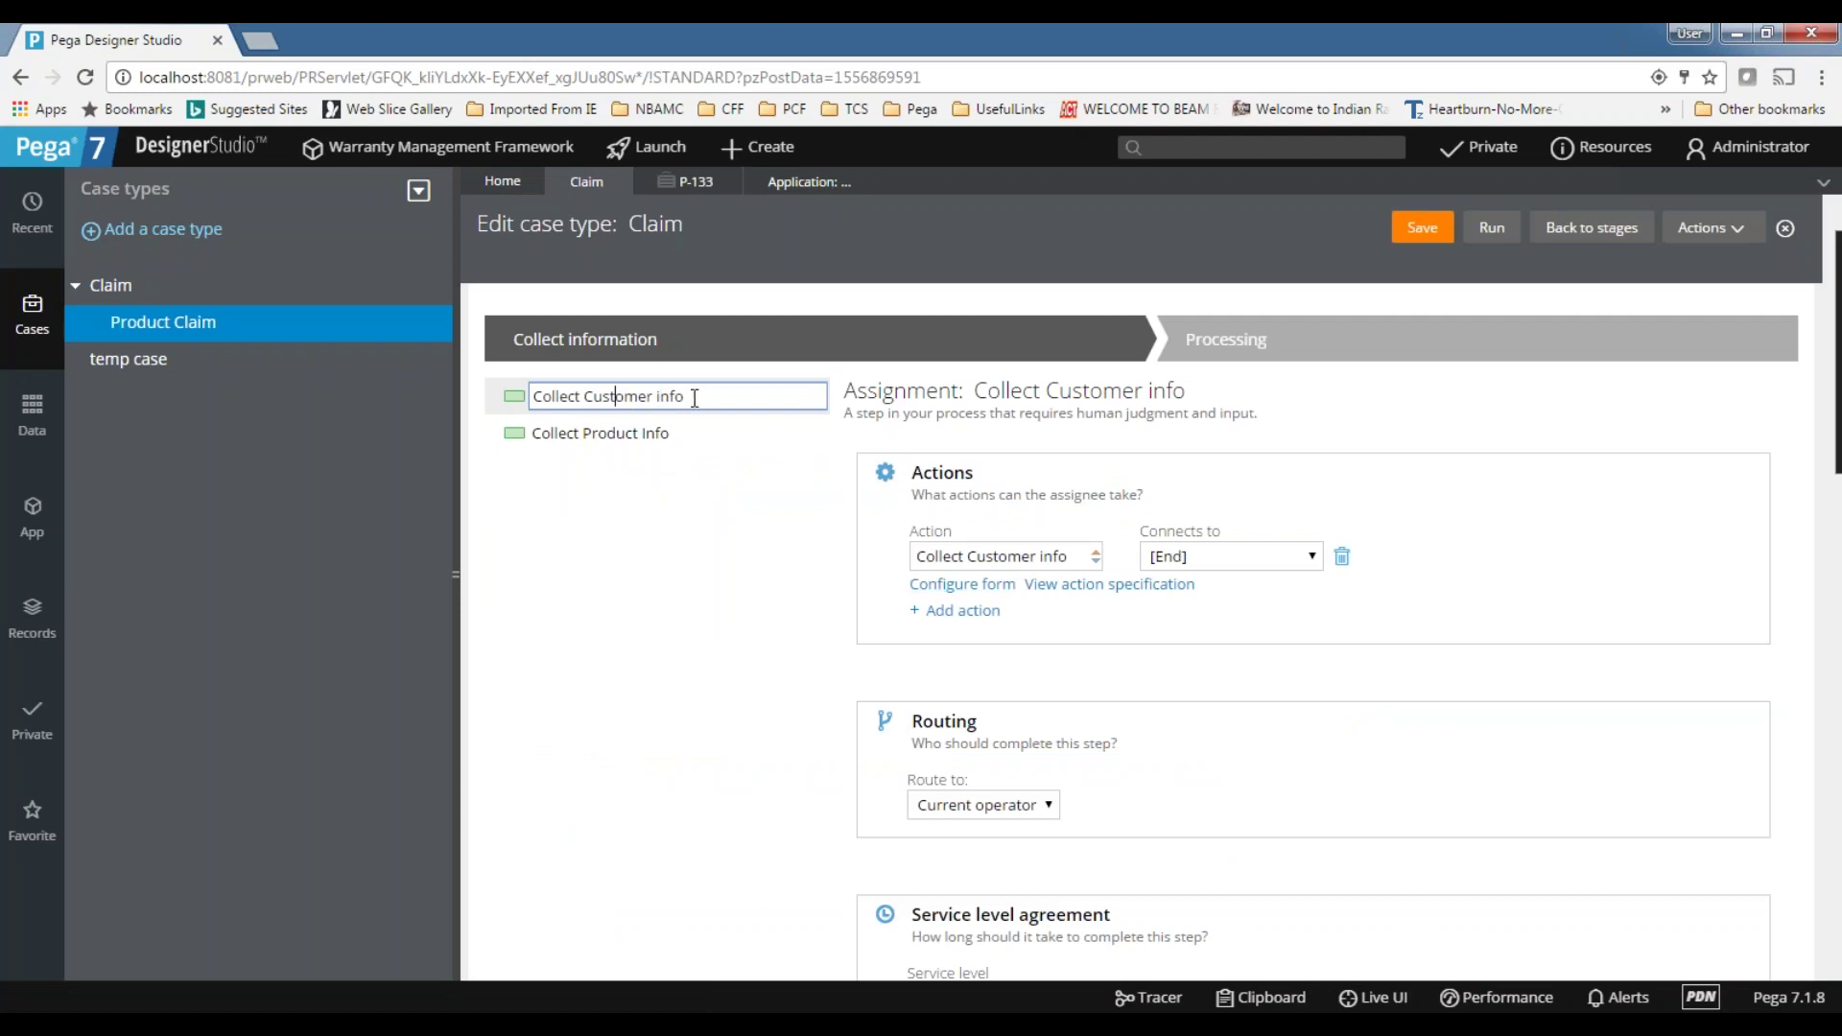
triple_click(699, 396)
scroll(965, 689, down, 4)
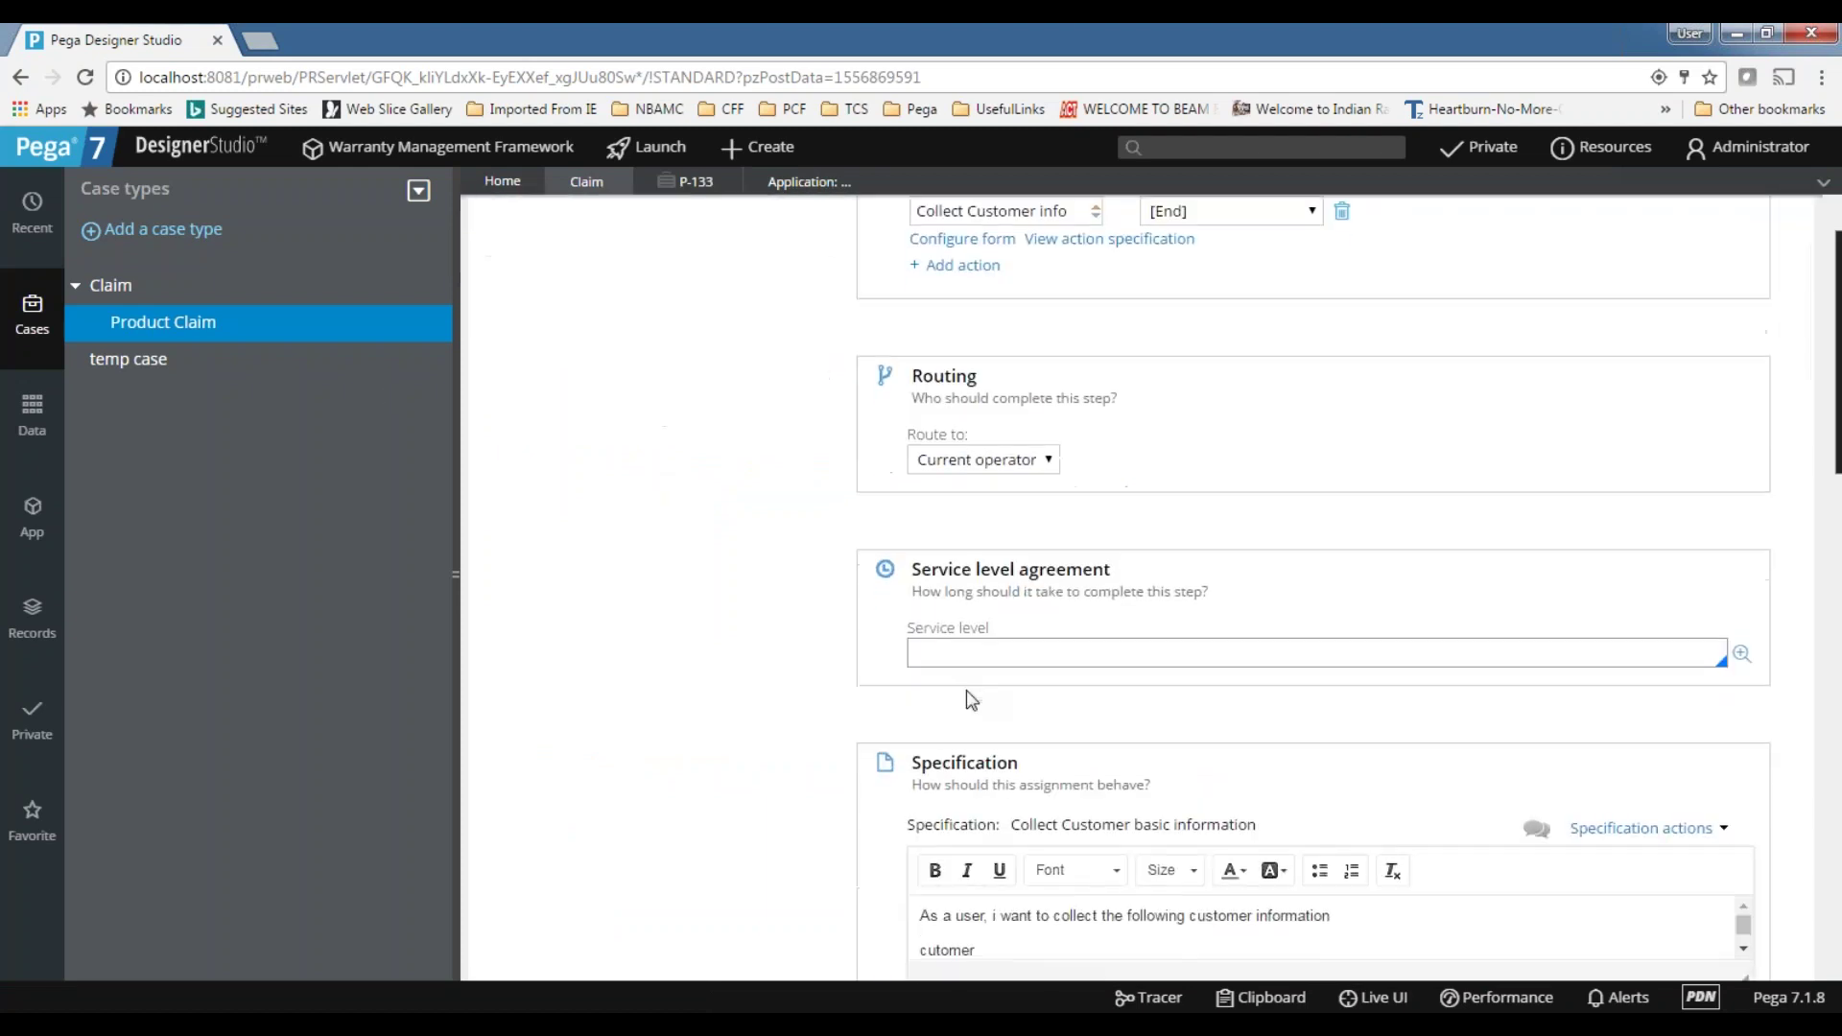
scroll(965, 688, down, 3)
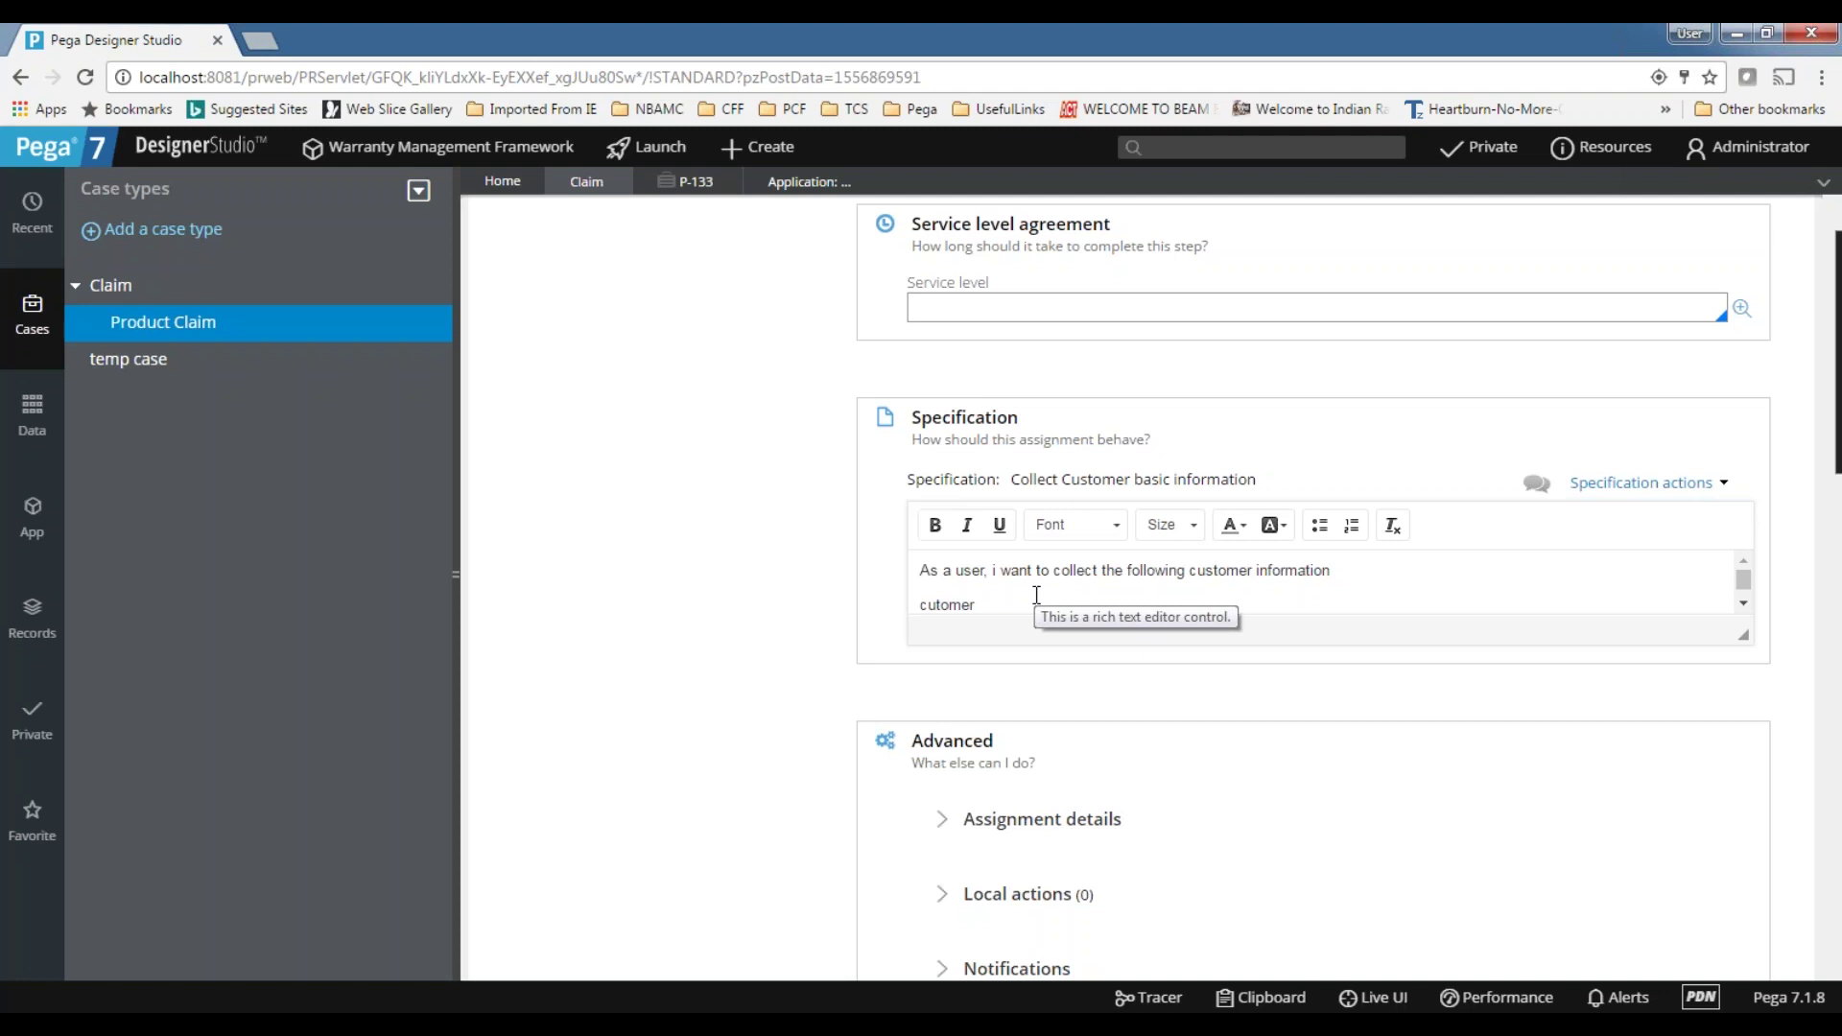
key(ctrl+v)
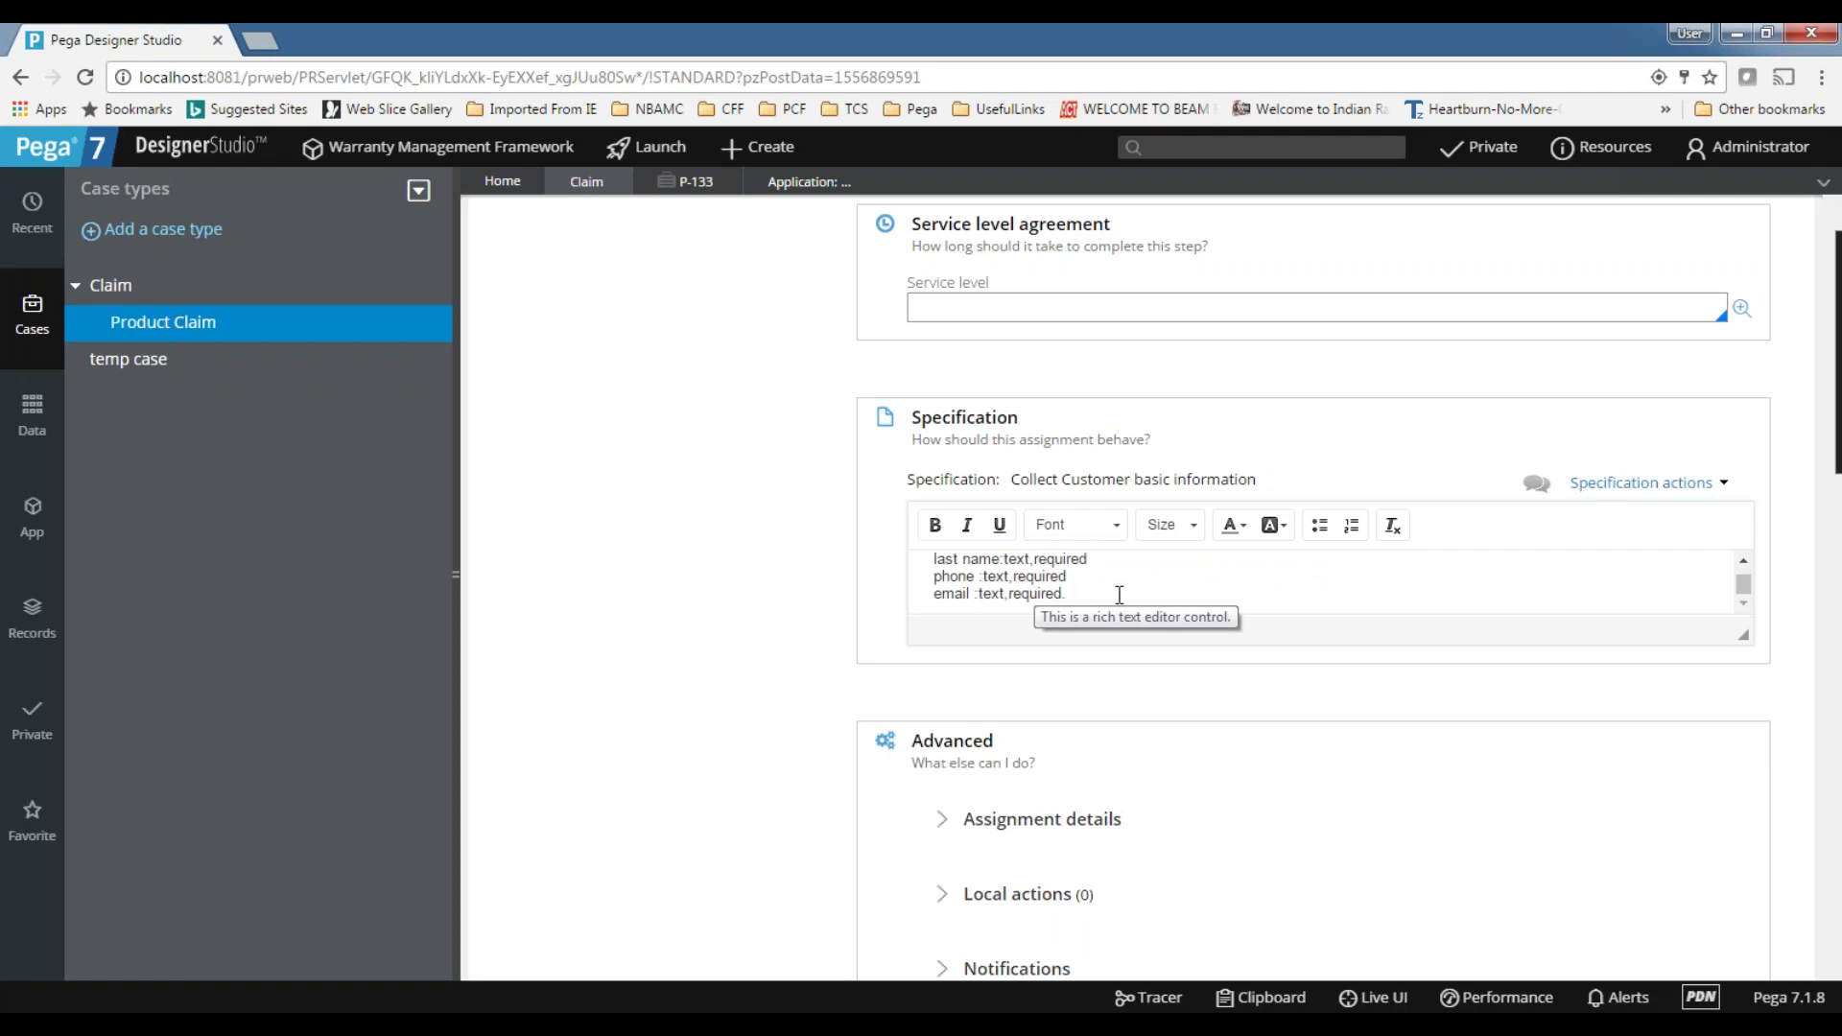
scroll(966, 662, down, 1)
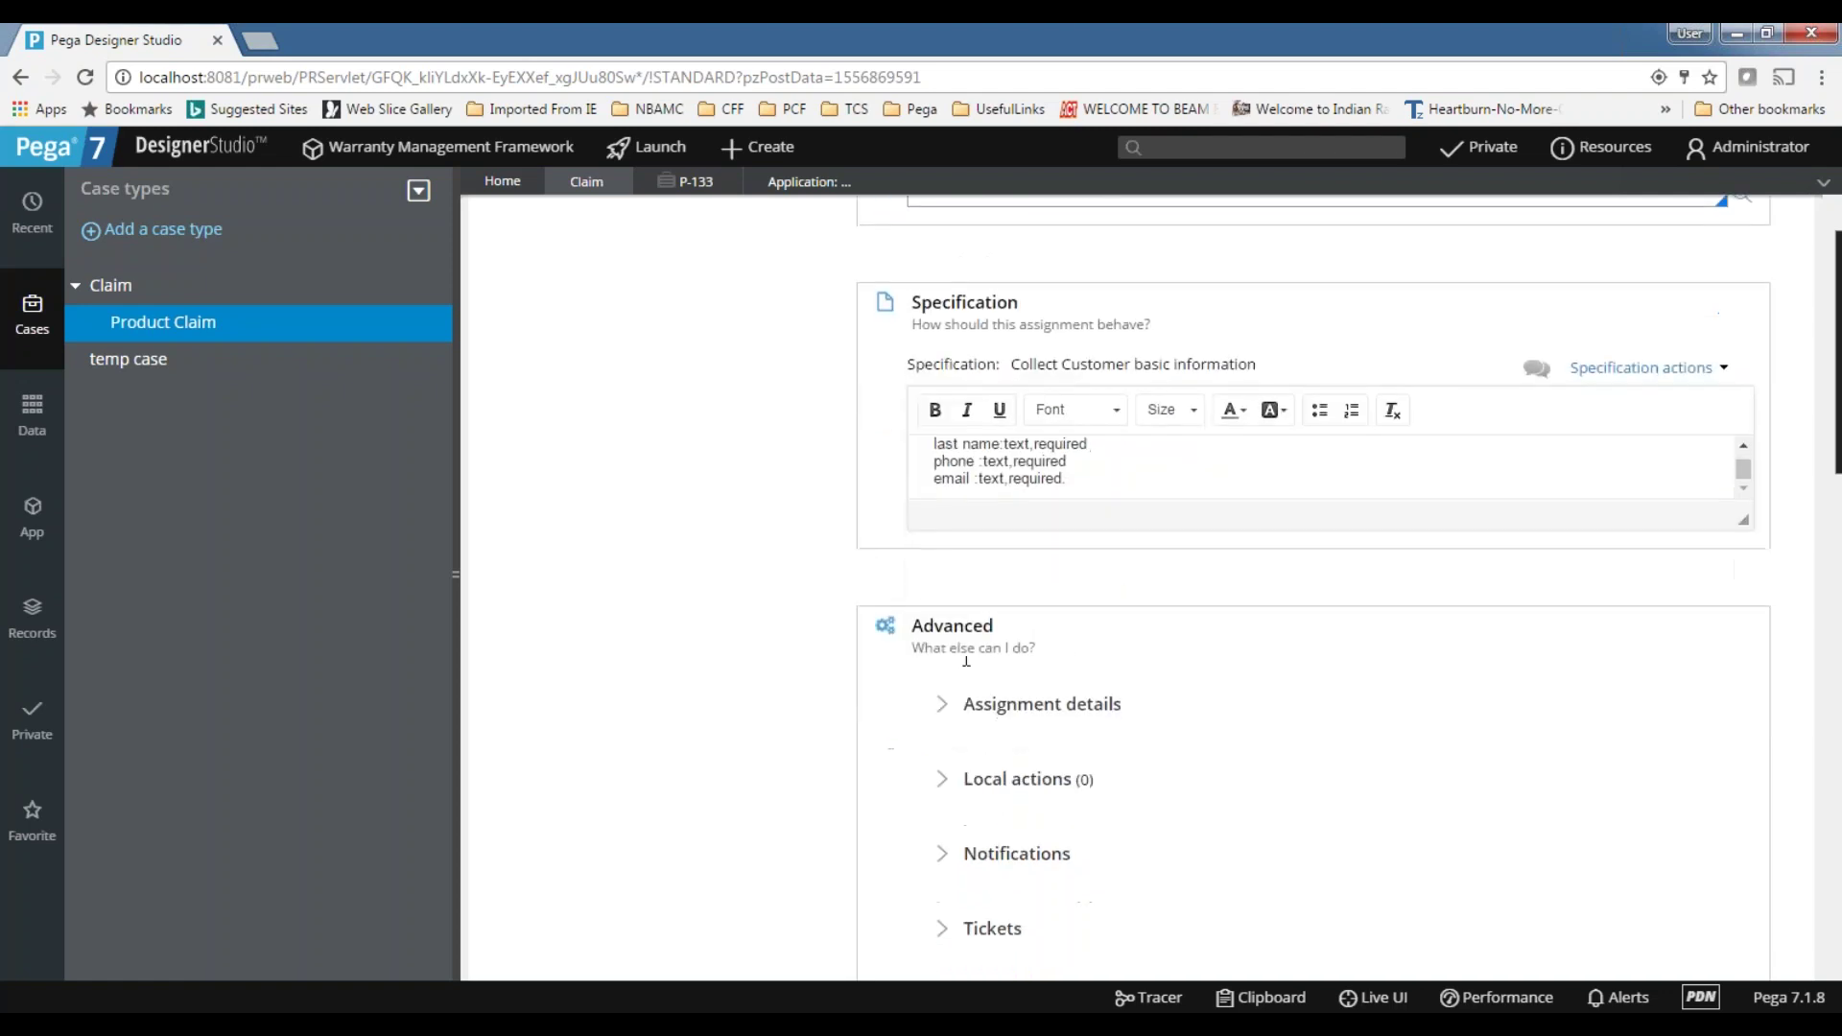
- Check the advanced assignment details and the specification of the Collect Customer info assignment
click(943, 712)
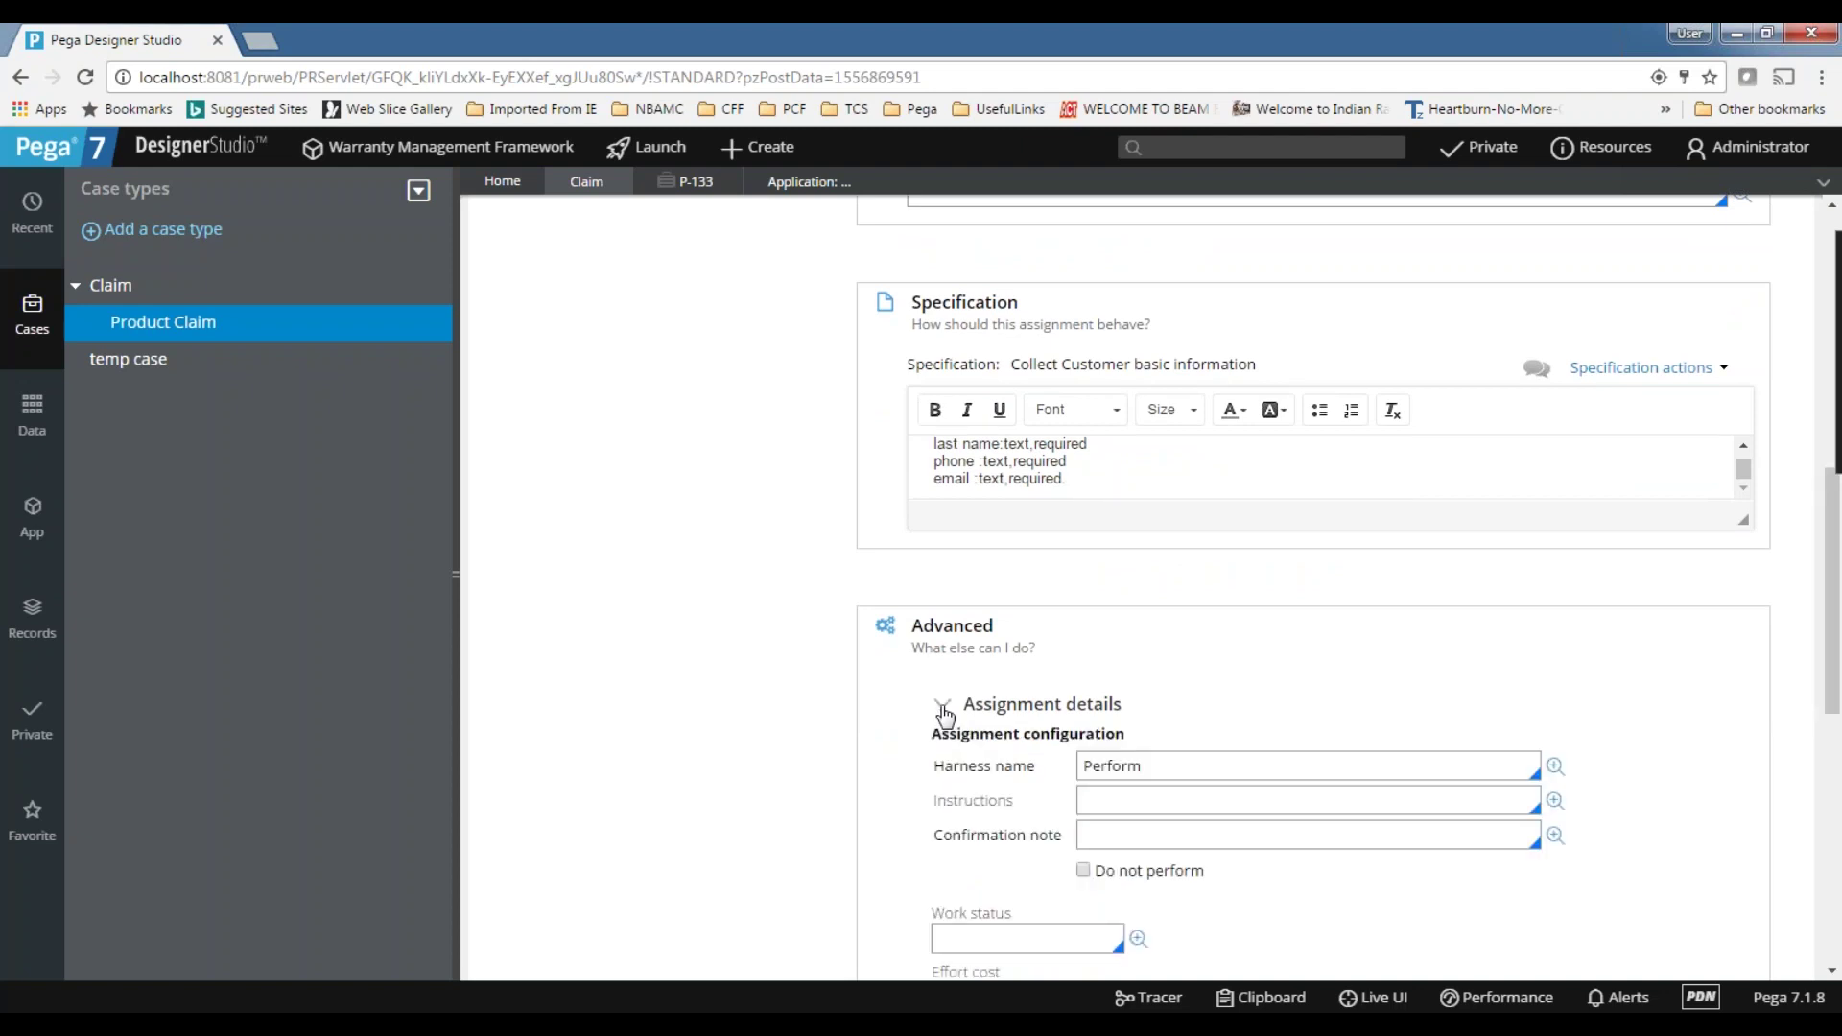
click(943, 712)
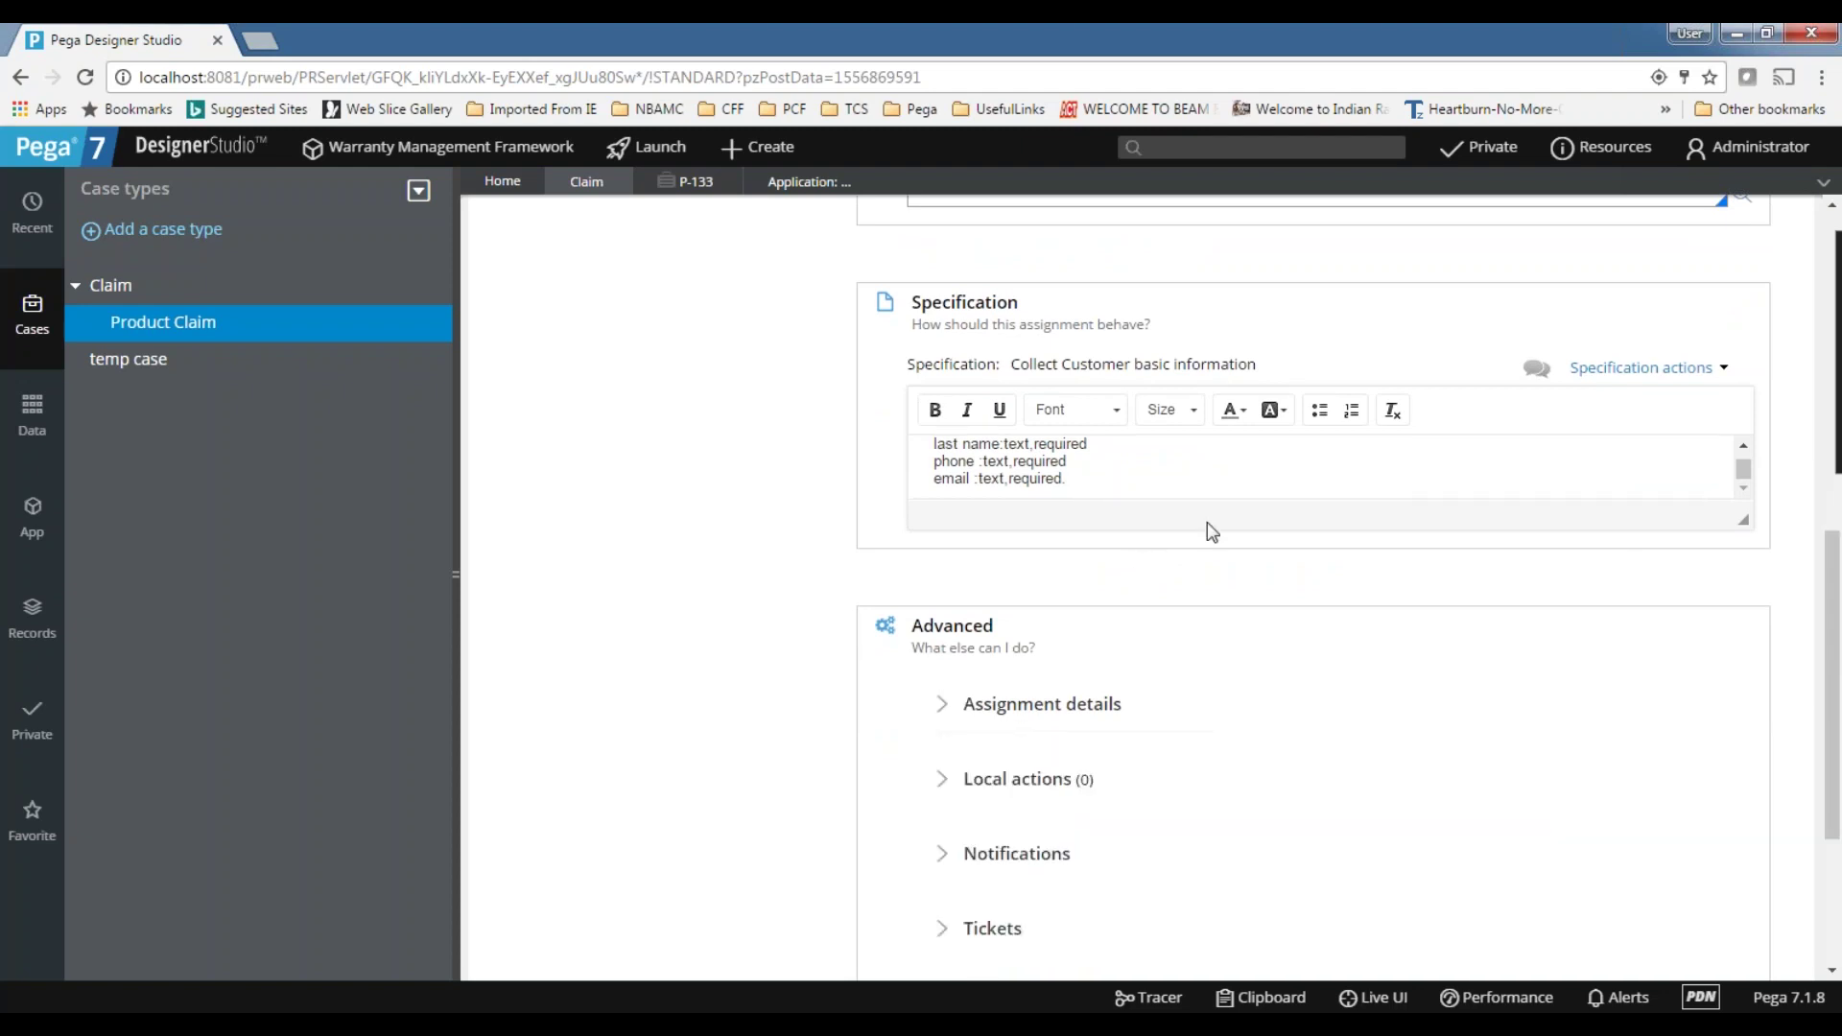
scroll(1052, 741, up, 2)
scroll(1052, 741, up, 1)
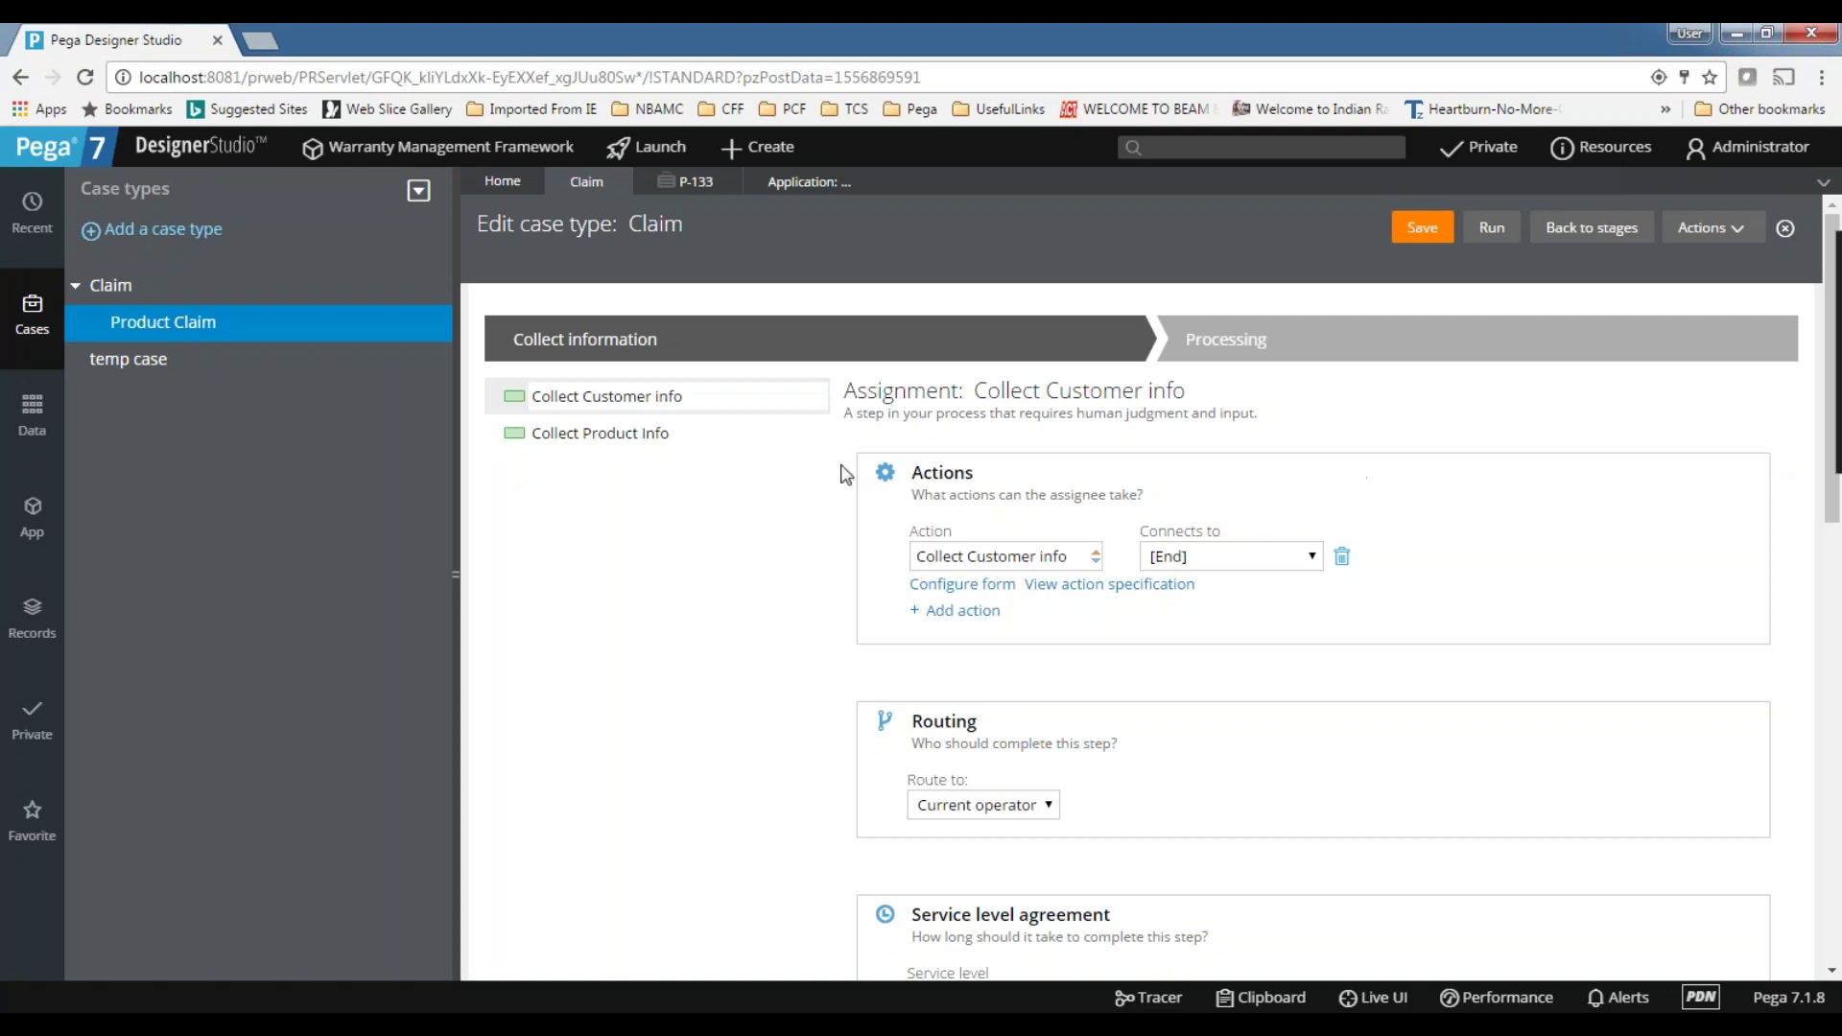
click(641, 396)
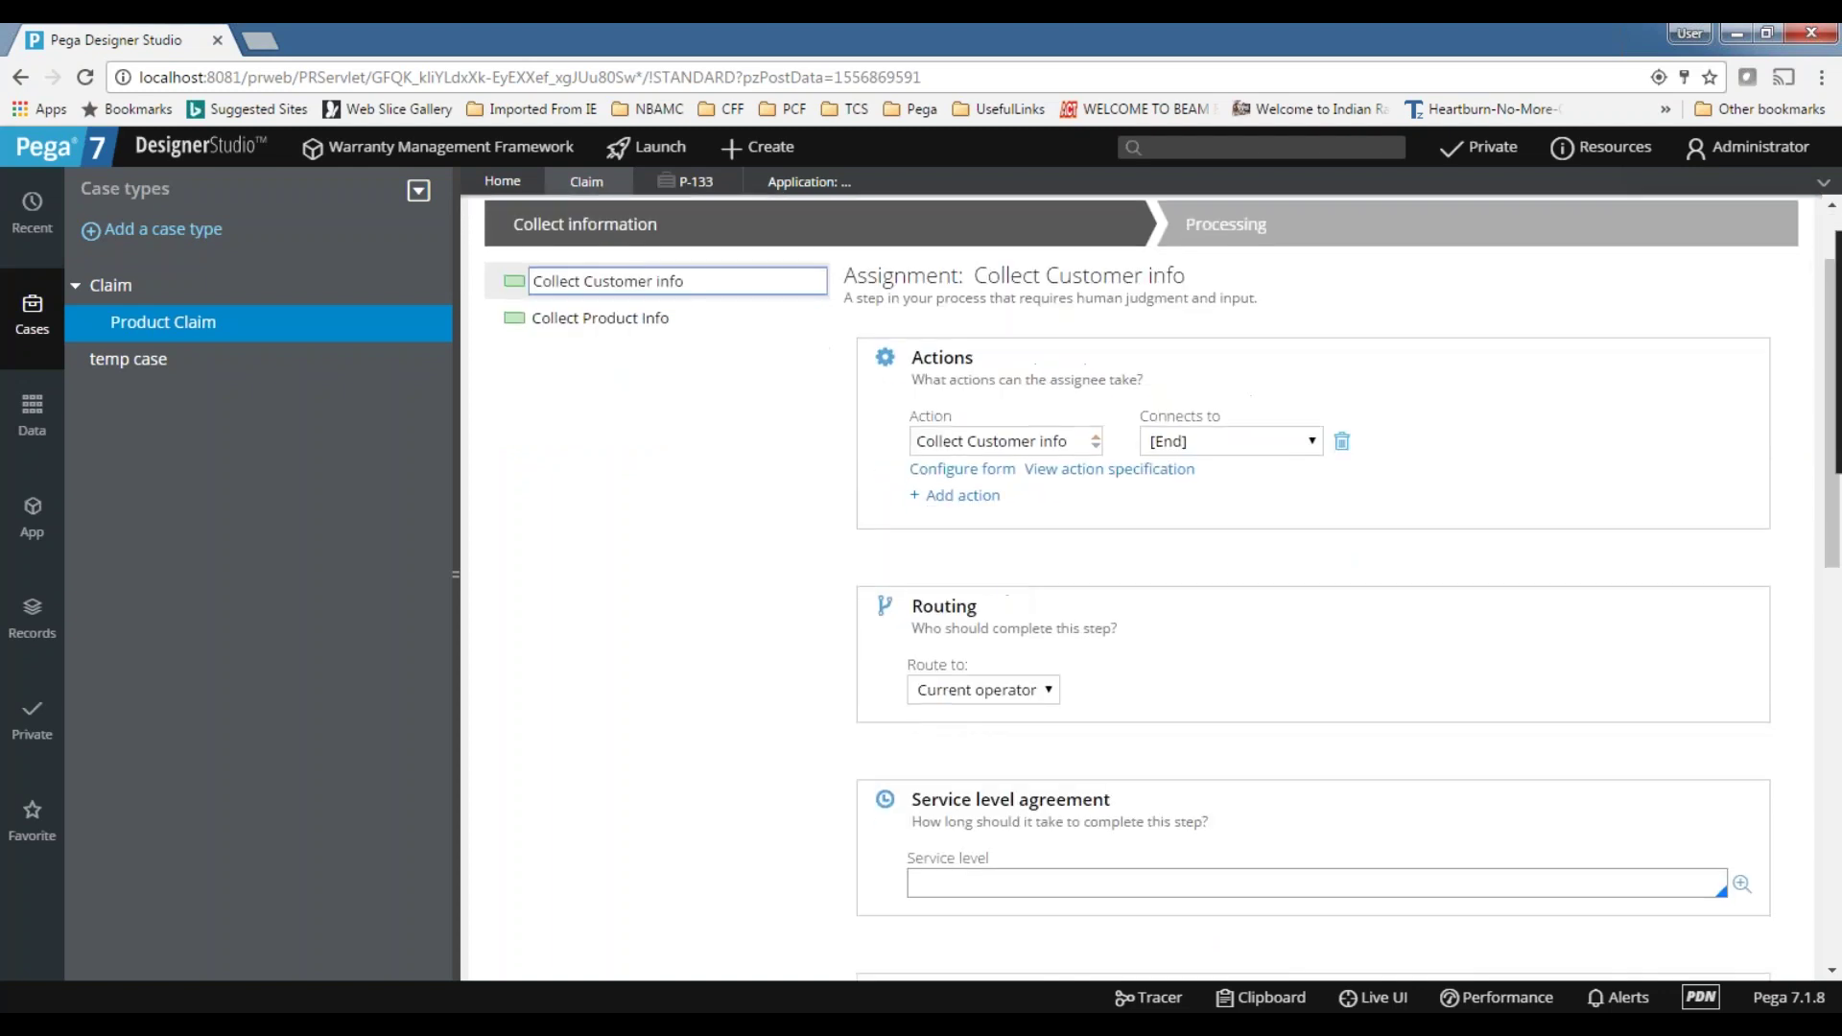
scroll(1121, 625, down, 5)
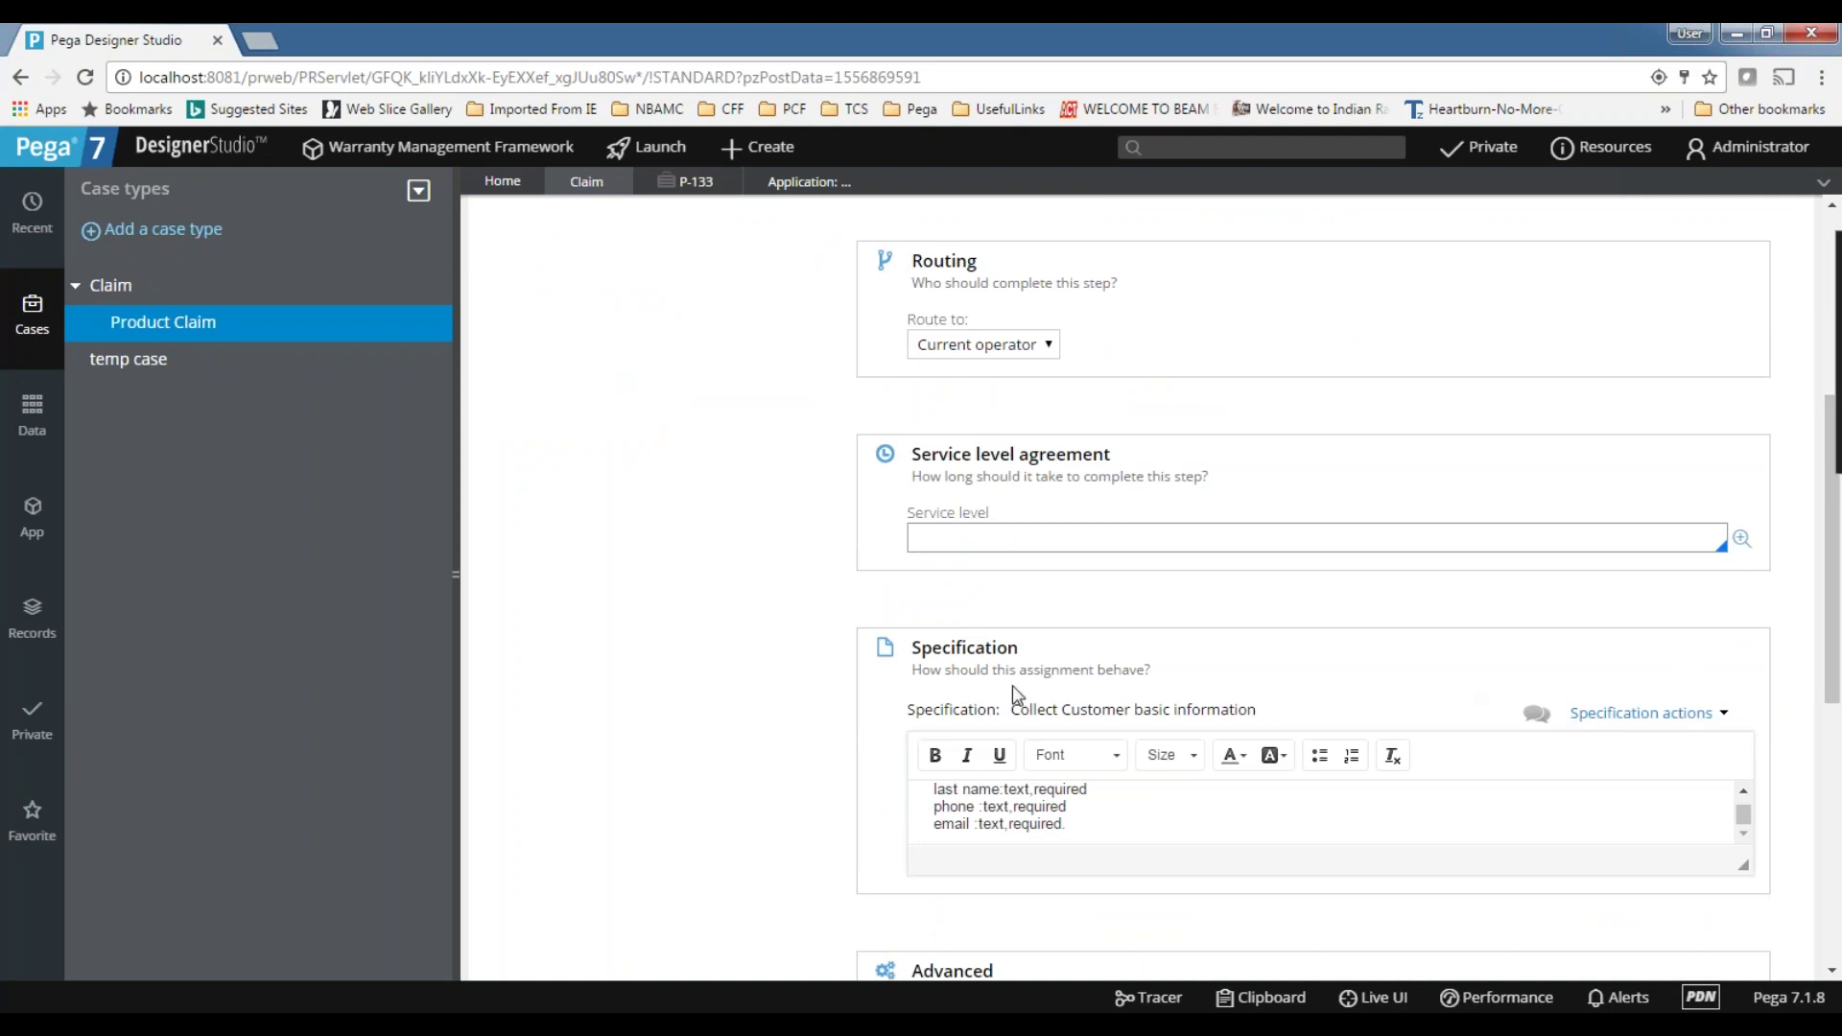
scroll(1017, 693, up, 5)
- Check the actions and routing of the Collect Product Info assignment
click(593, 433)
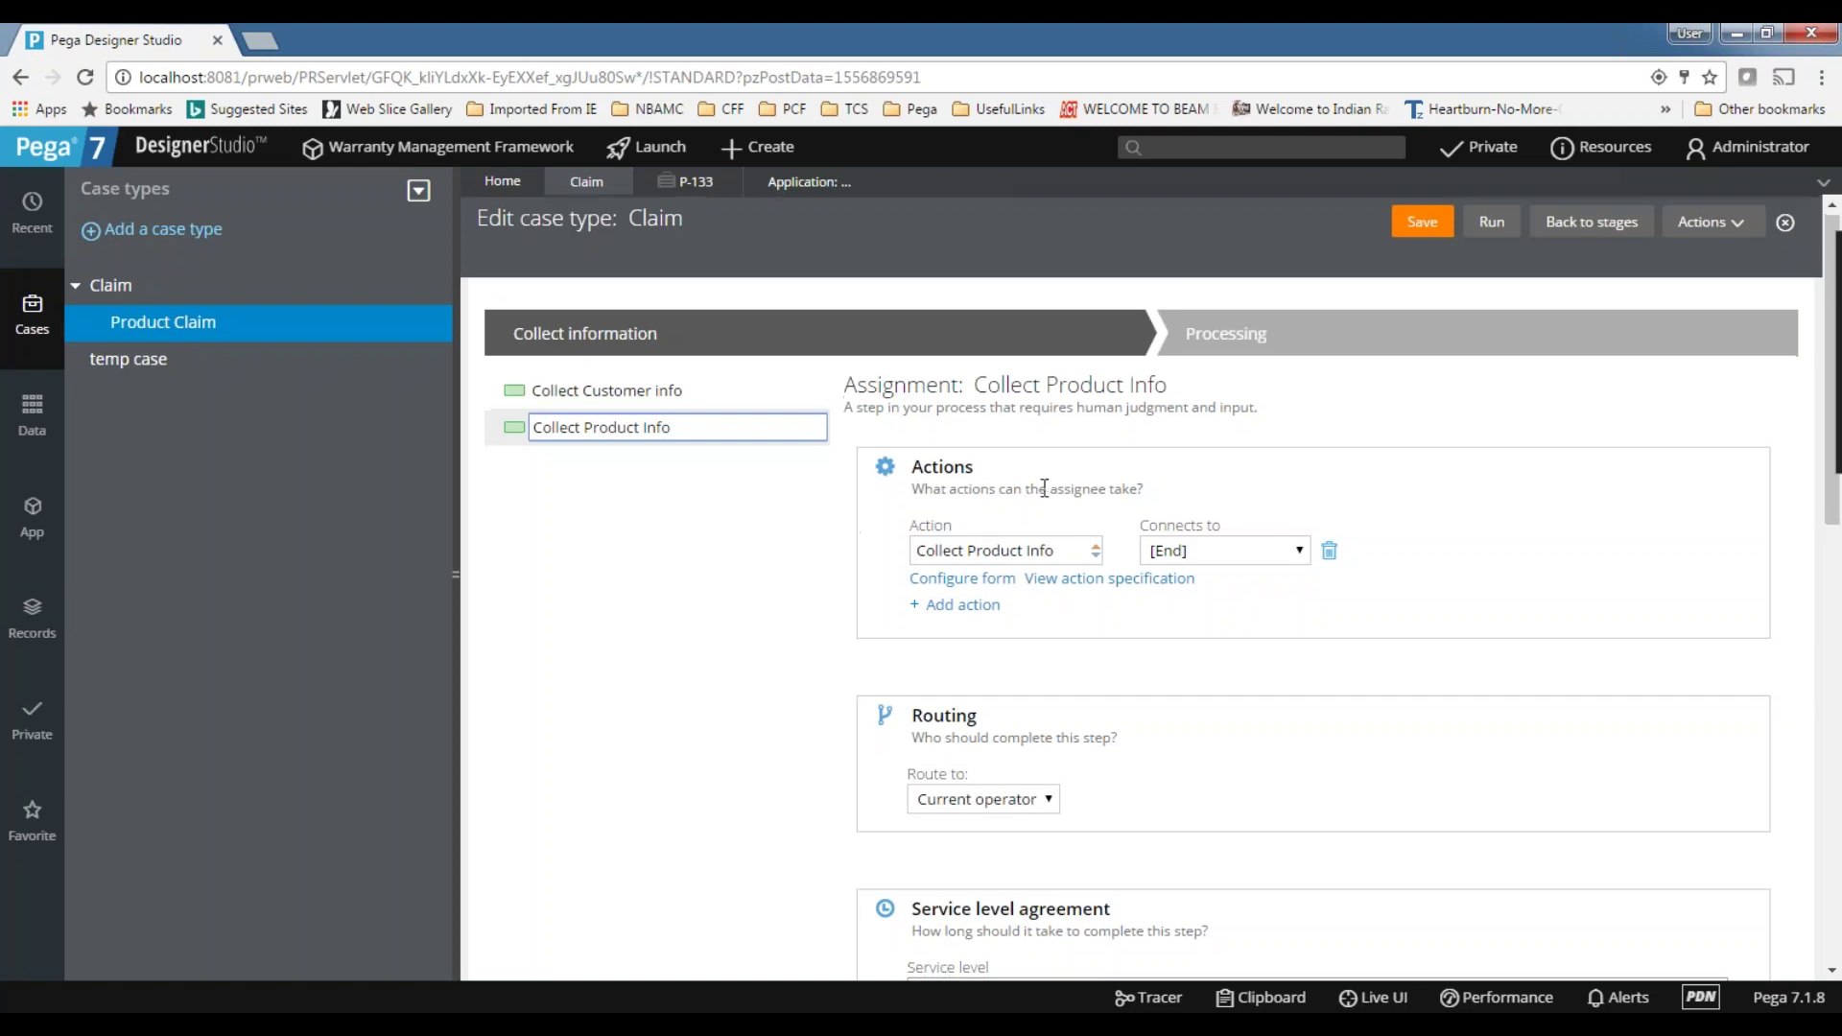
scroll(1046, 474, down, 1)
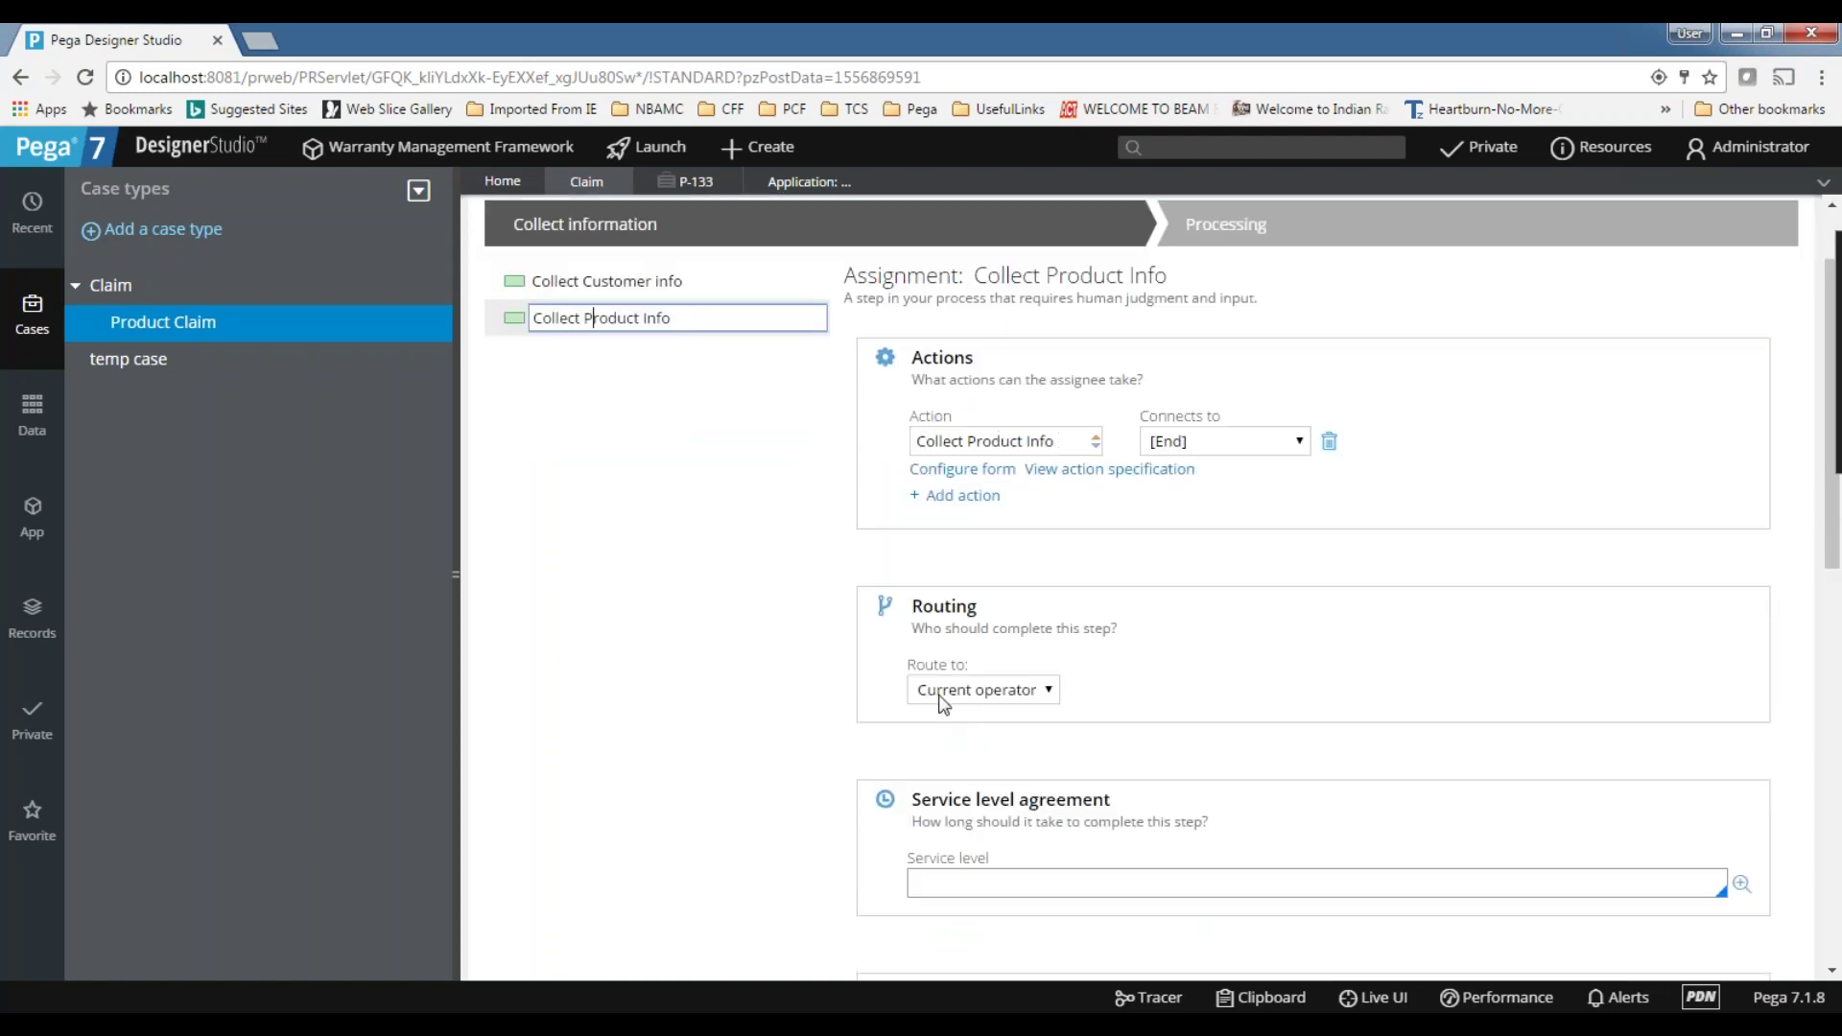
scroll(938, 699, up, 1)
- Save the Claim case type and return from the process detail to its stages overview, saving again there
click(1410, 232)
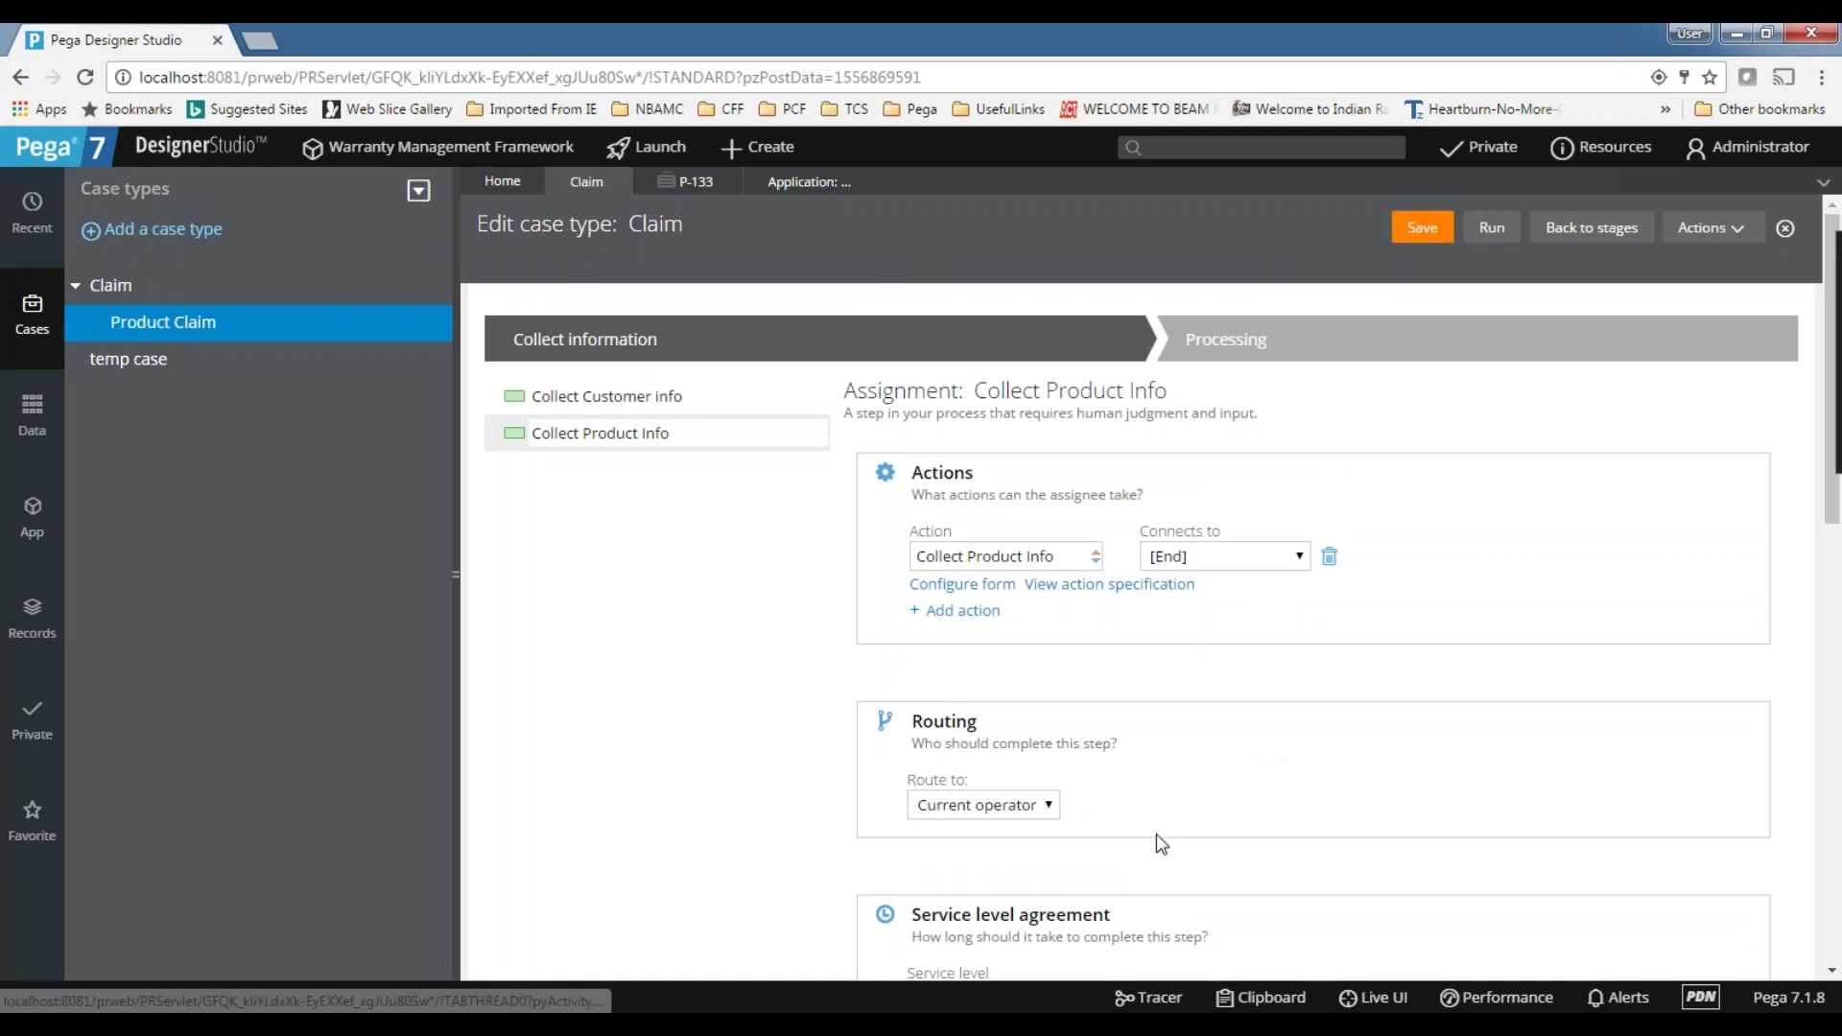
scroll(1007, 809, down, 4)
click(956, 818)
scroll(1005, 785, up, 4)
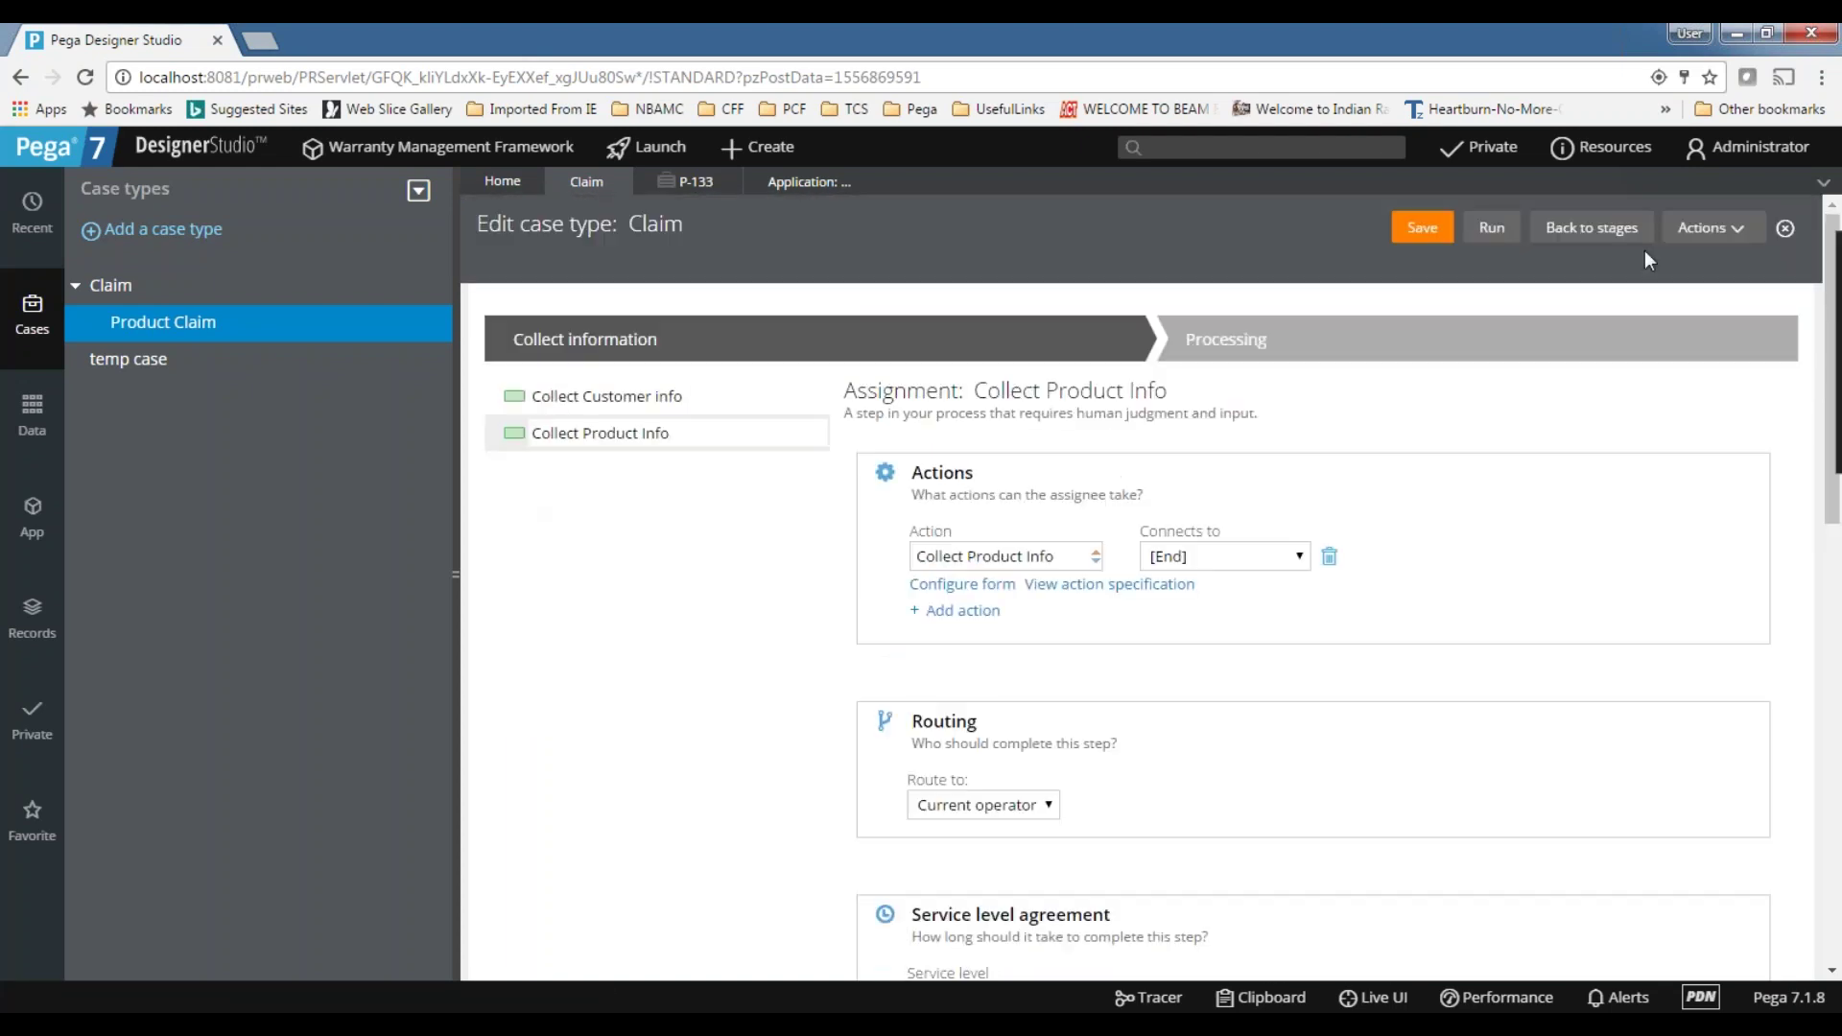
click(1584, 236)
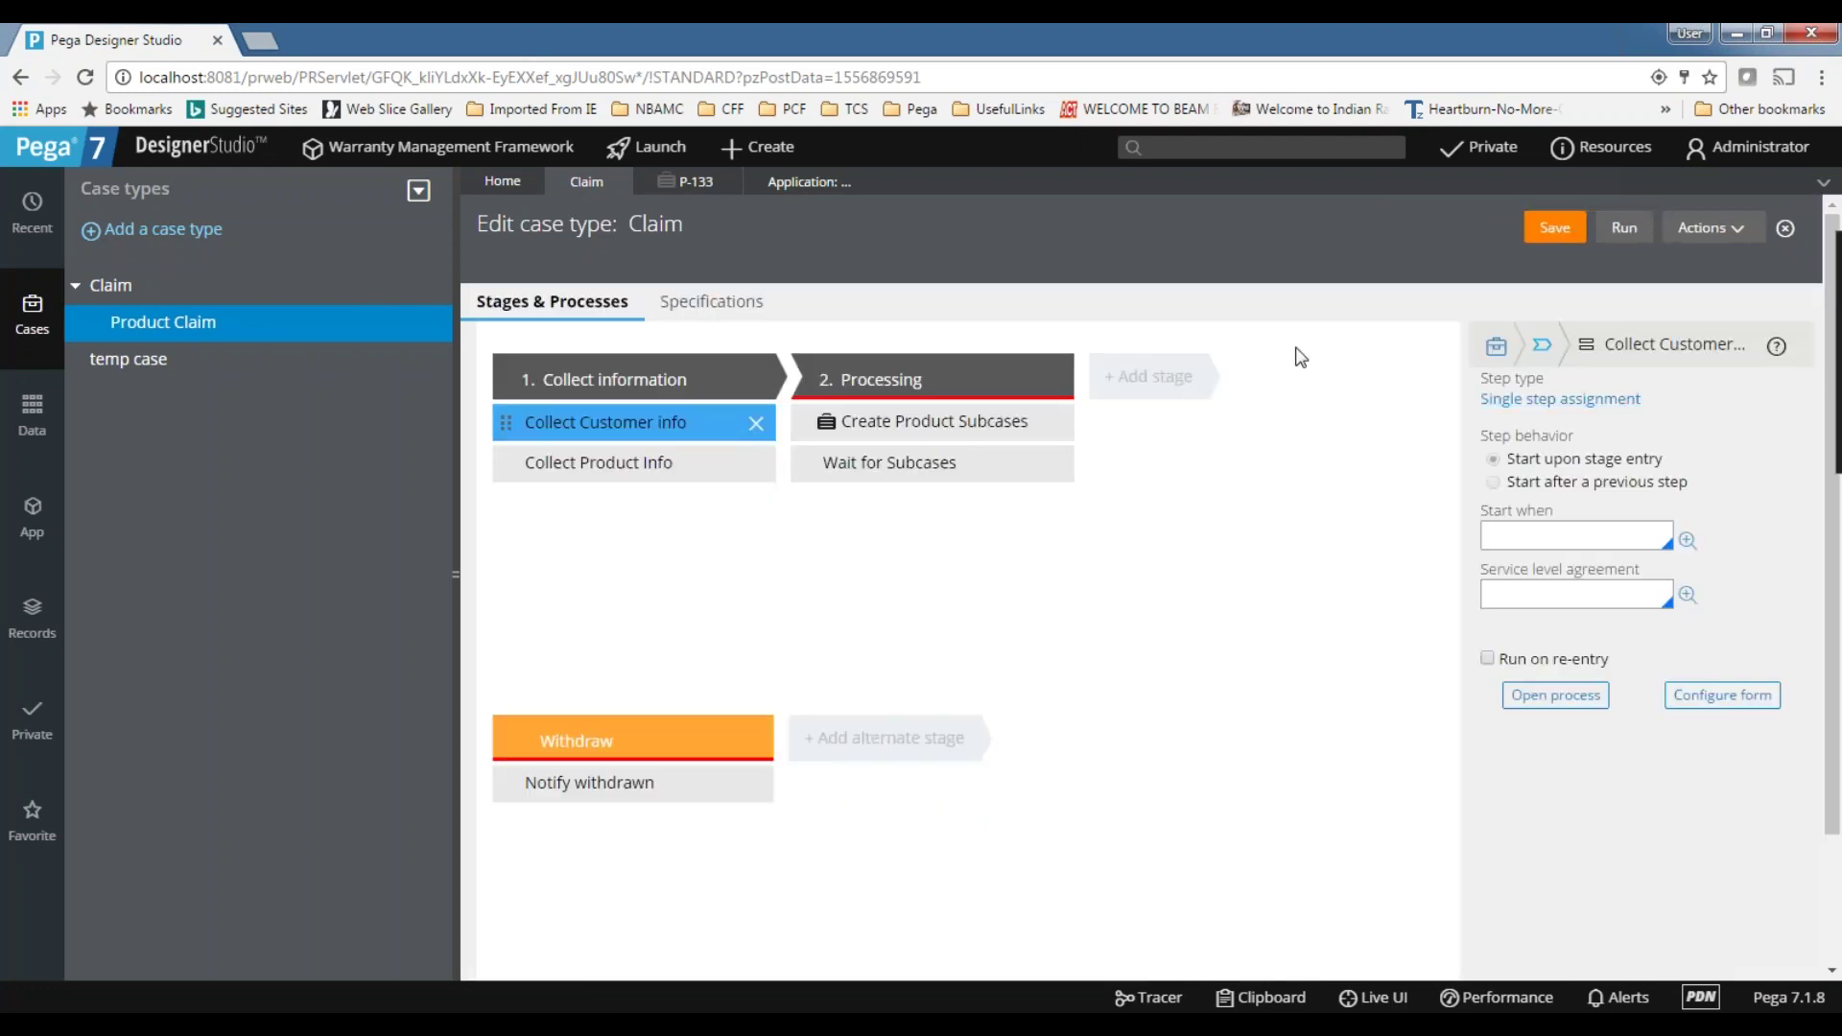
click(1560, 236)
- Open the process flow of the Collect Customer info step in the Collect information stage
mouse_move(662, 559)
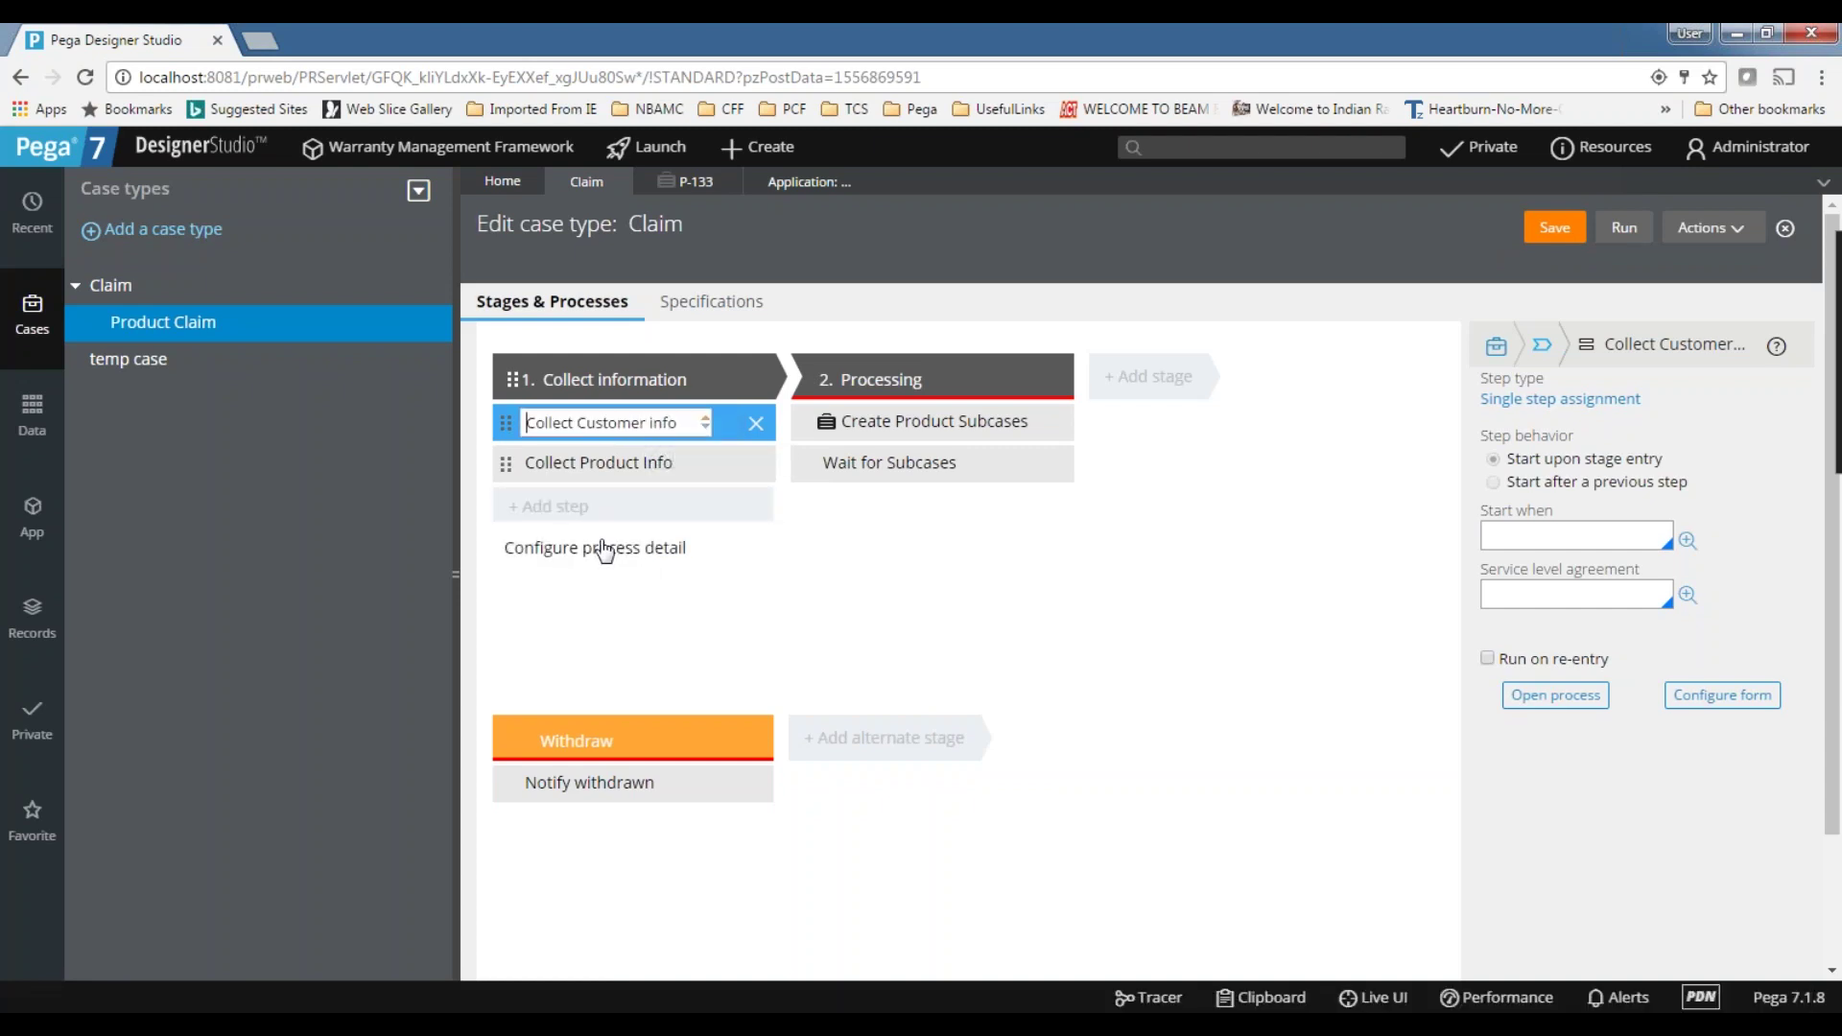
click(683, 423)
click(1555, 695)
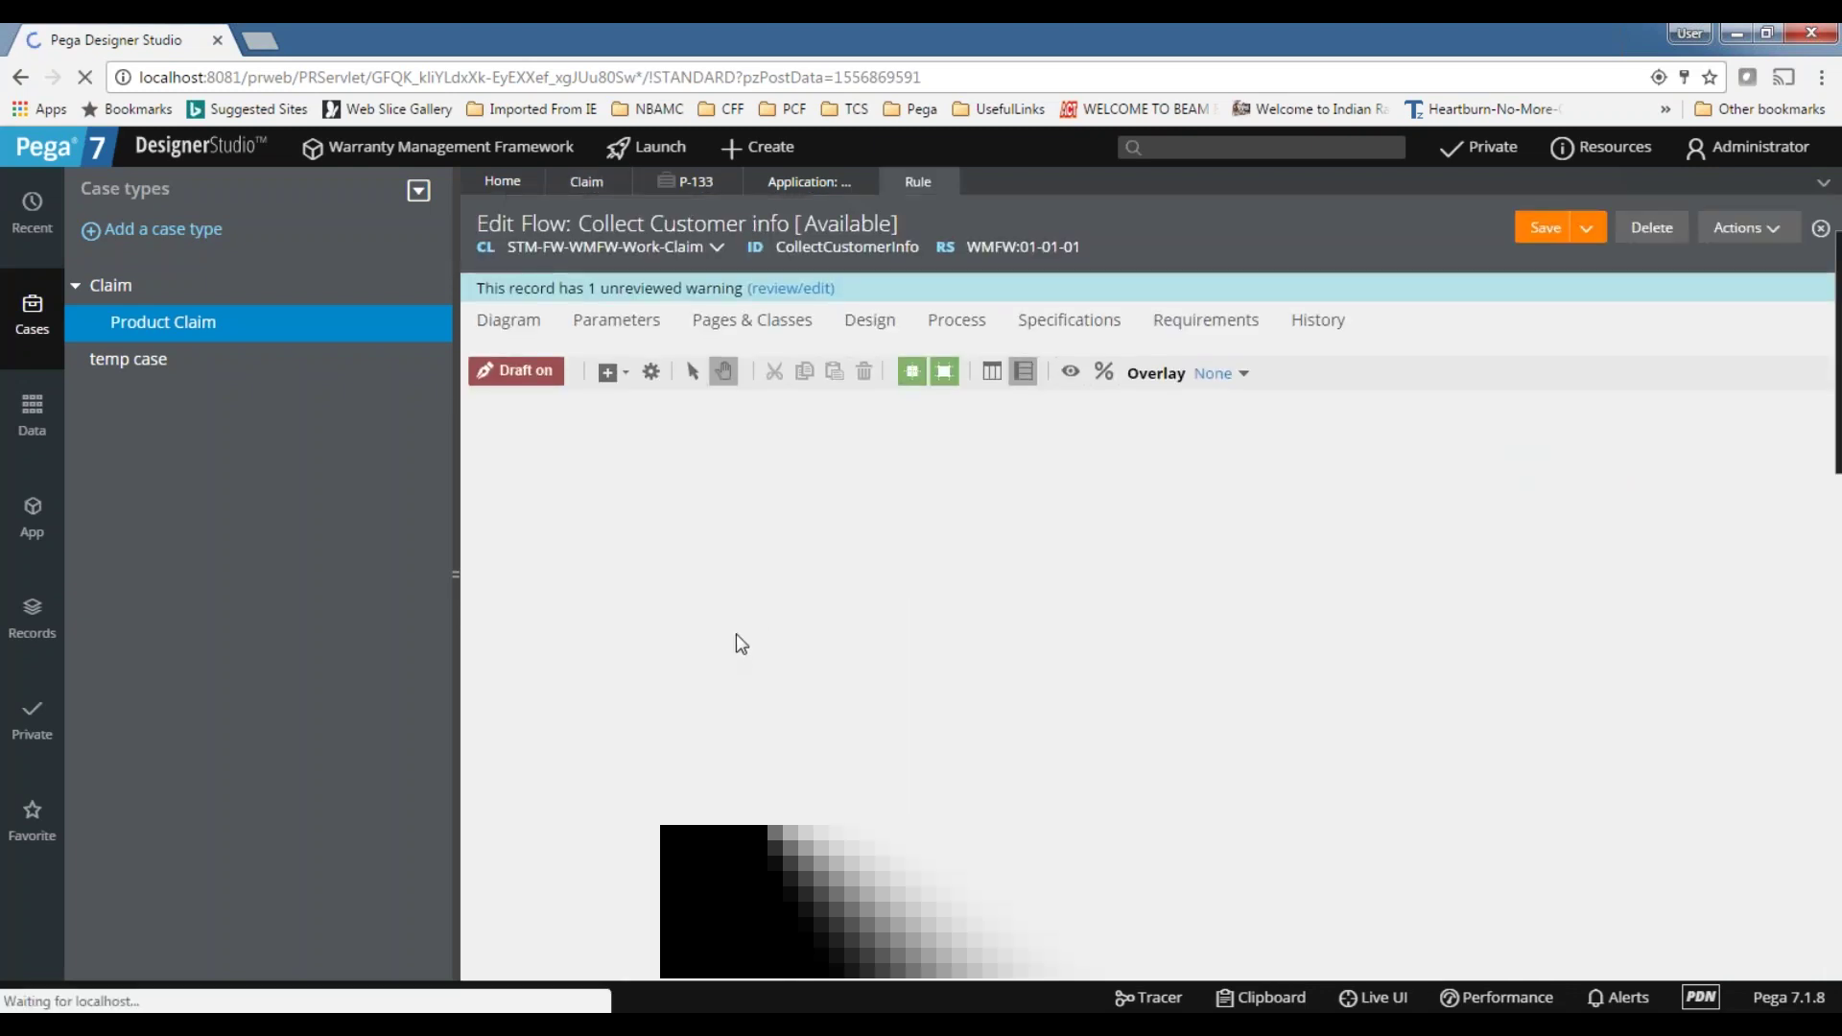
- Review the specification in the Collect Customer info assignment's properties in the flow diagram, and close the properties
click(757, 486)
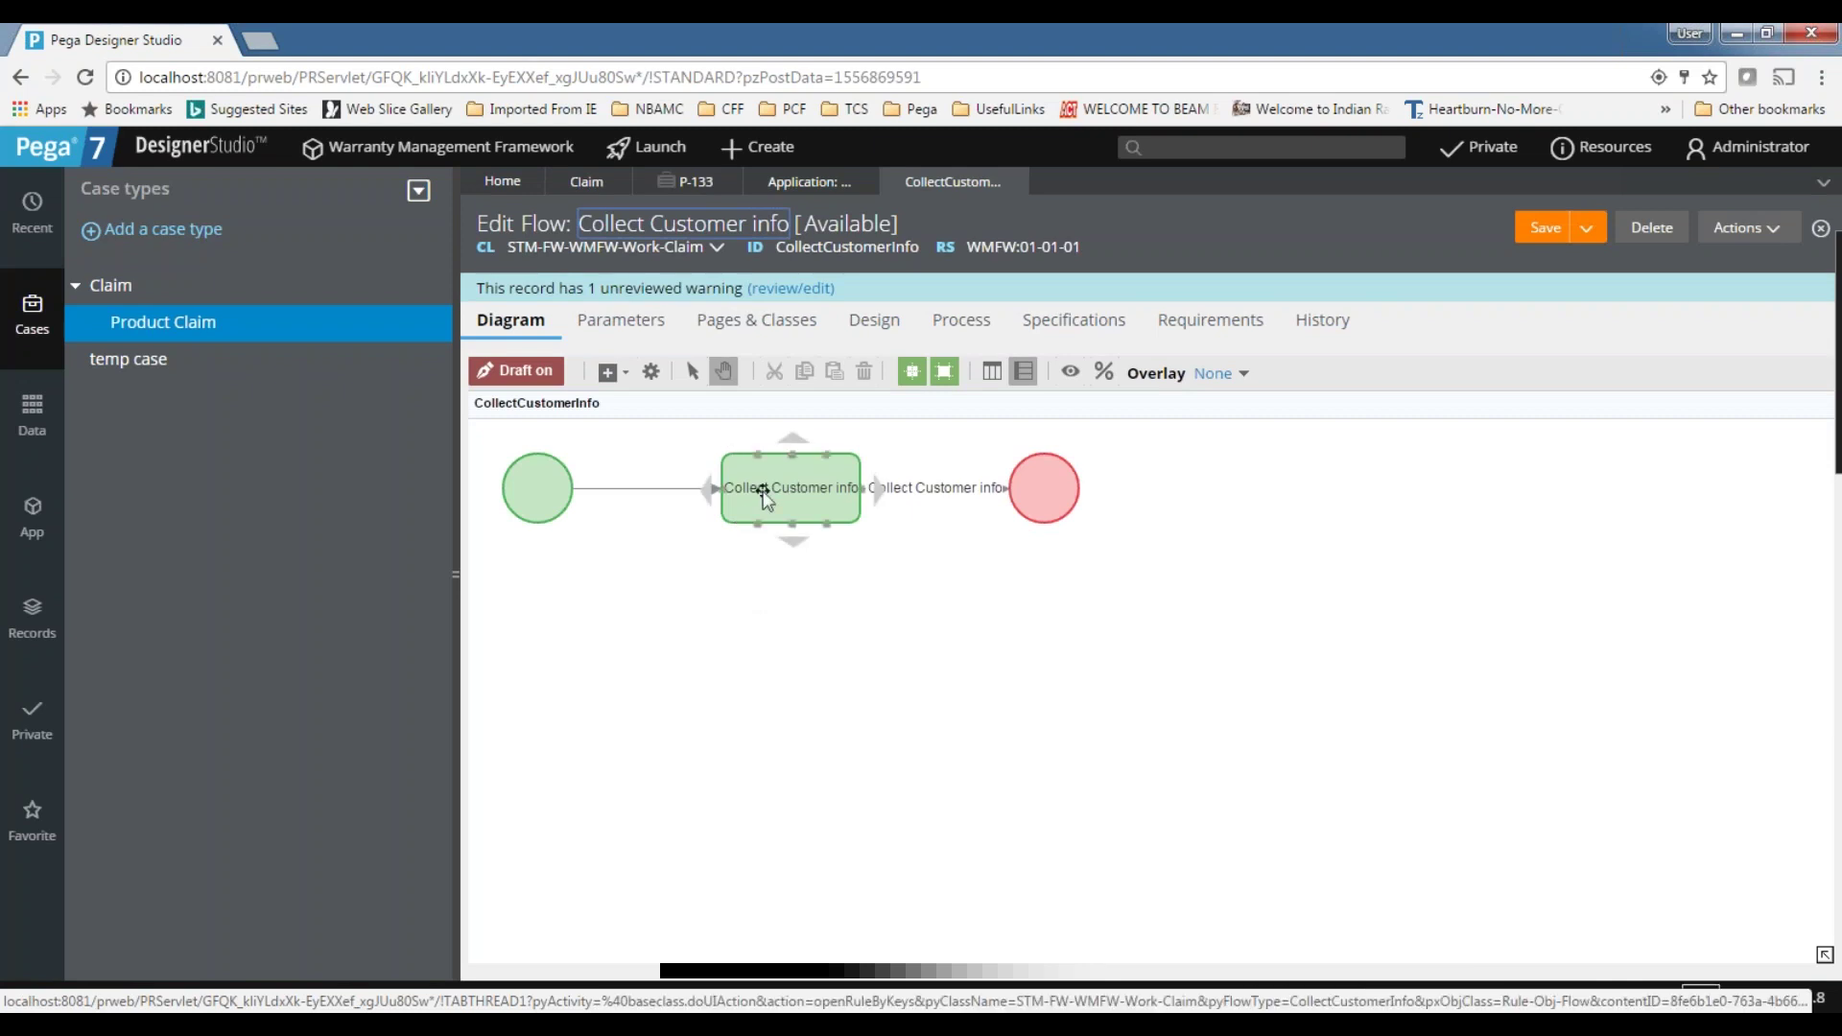
double_click(758, 486)
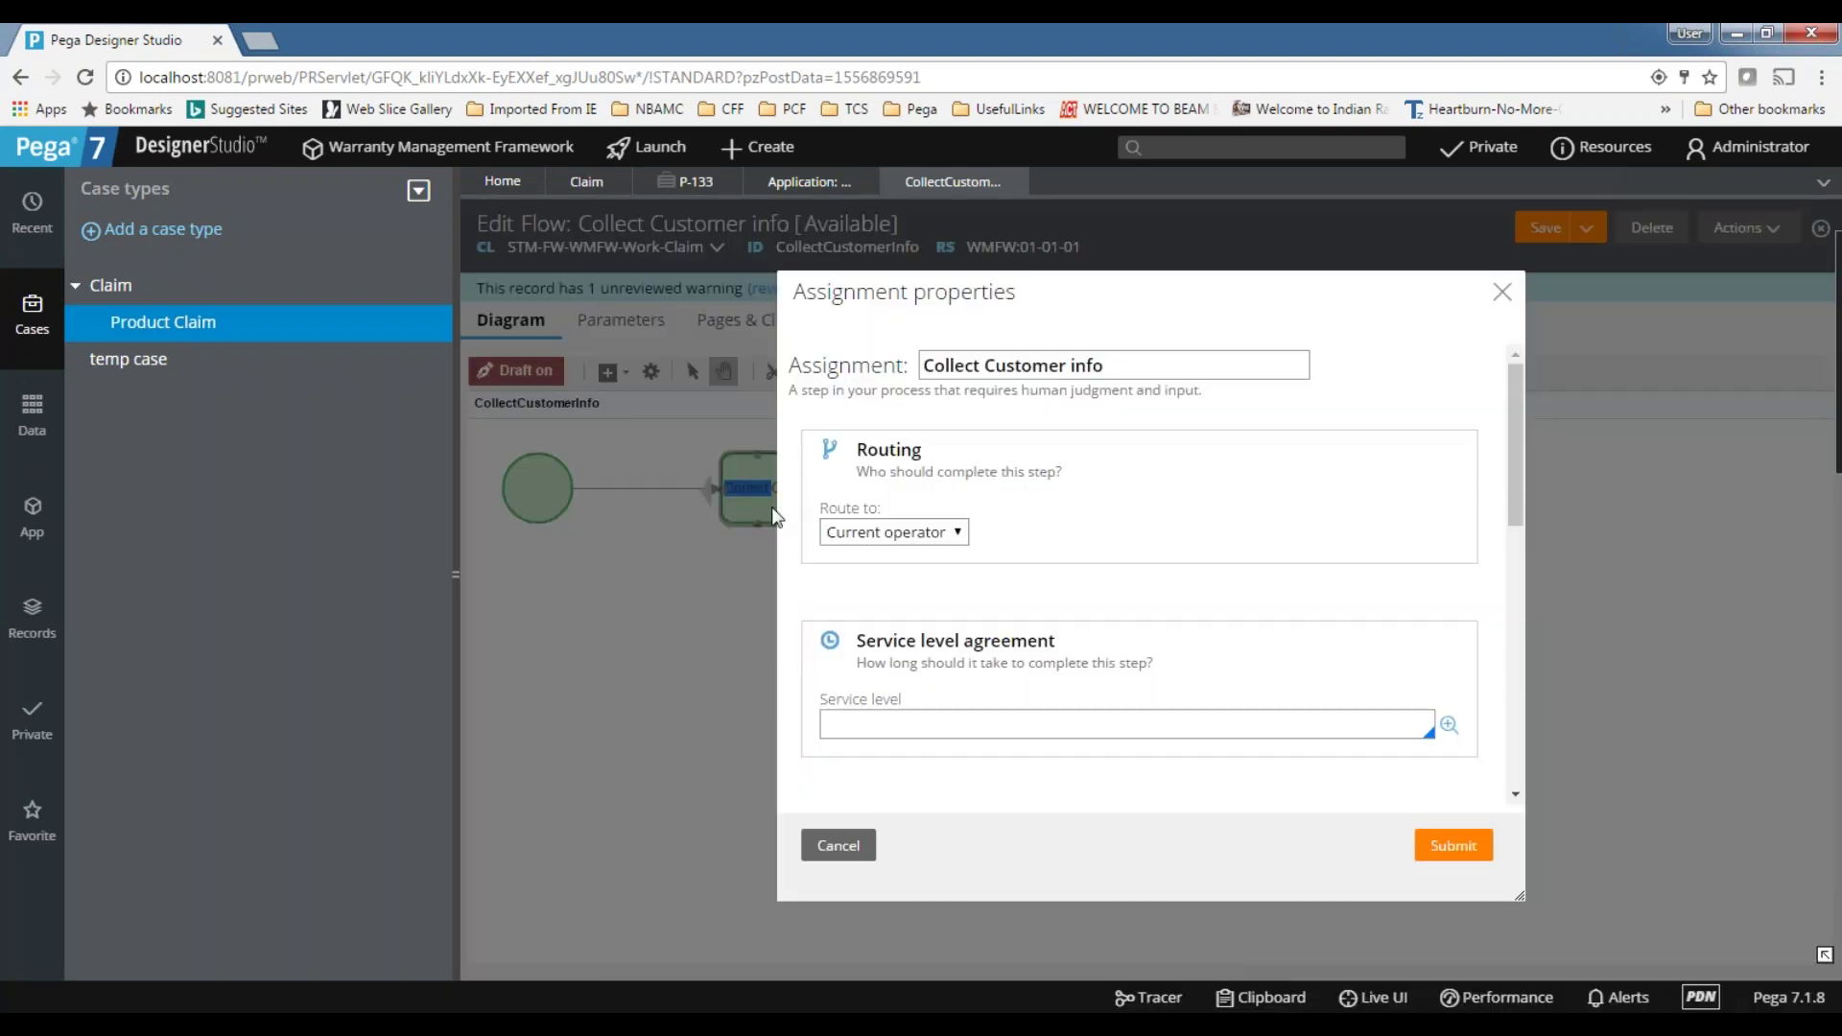
scroll(860, 610, down, 1)
scroll(873, 624, down, 5)
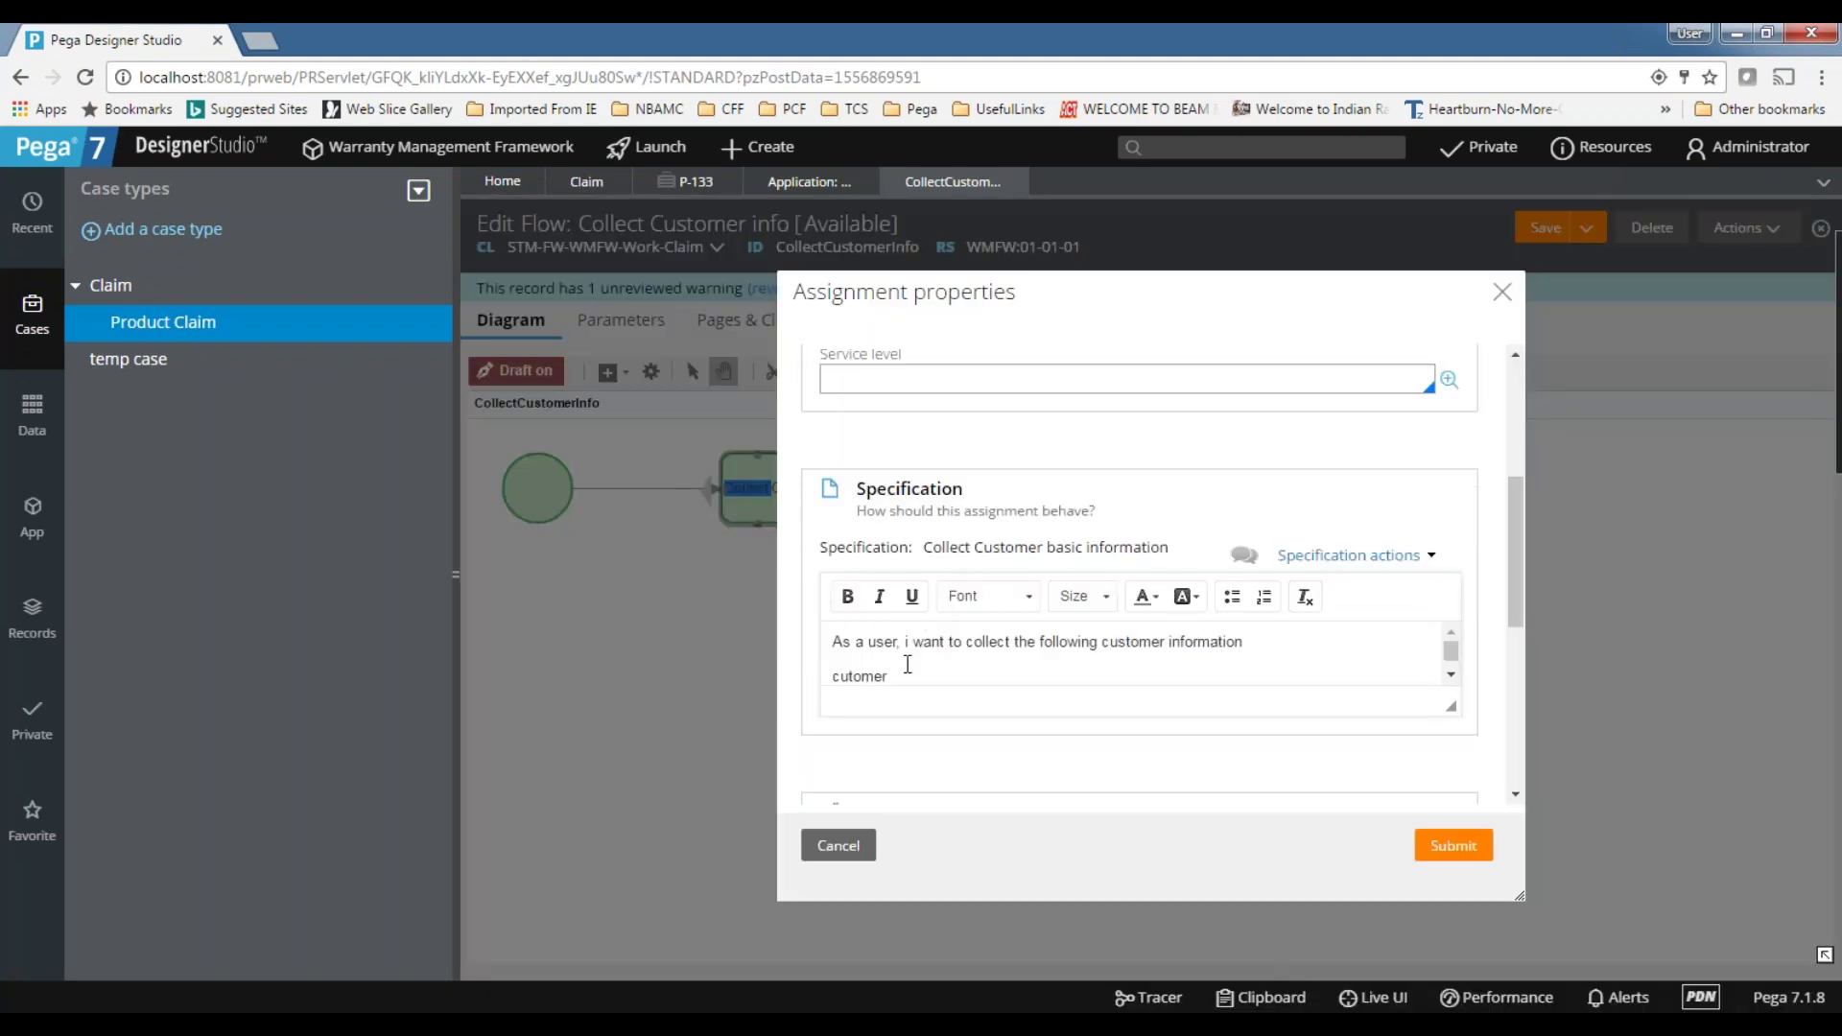
drag(837, 645, 1024, 683)
click(1079, 659)
scroll(1079, 659, up, 3)
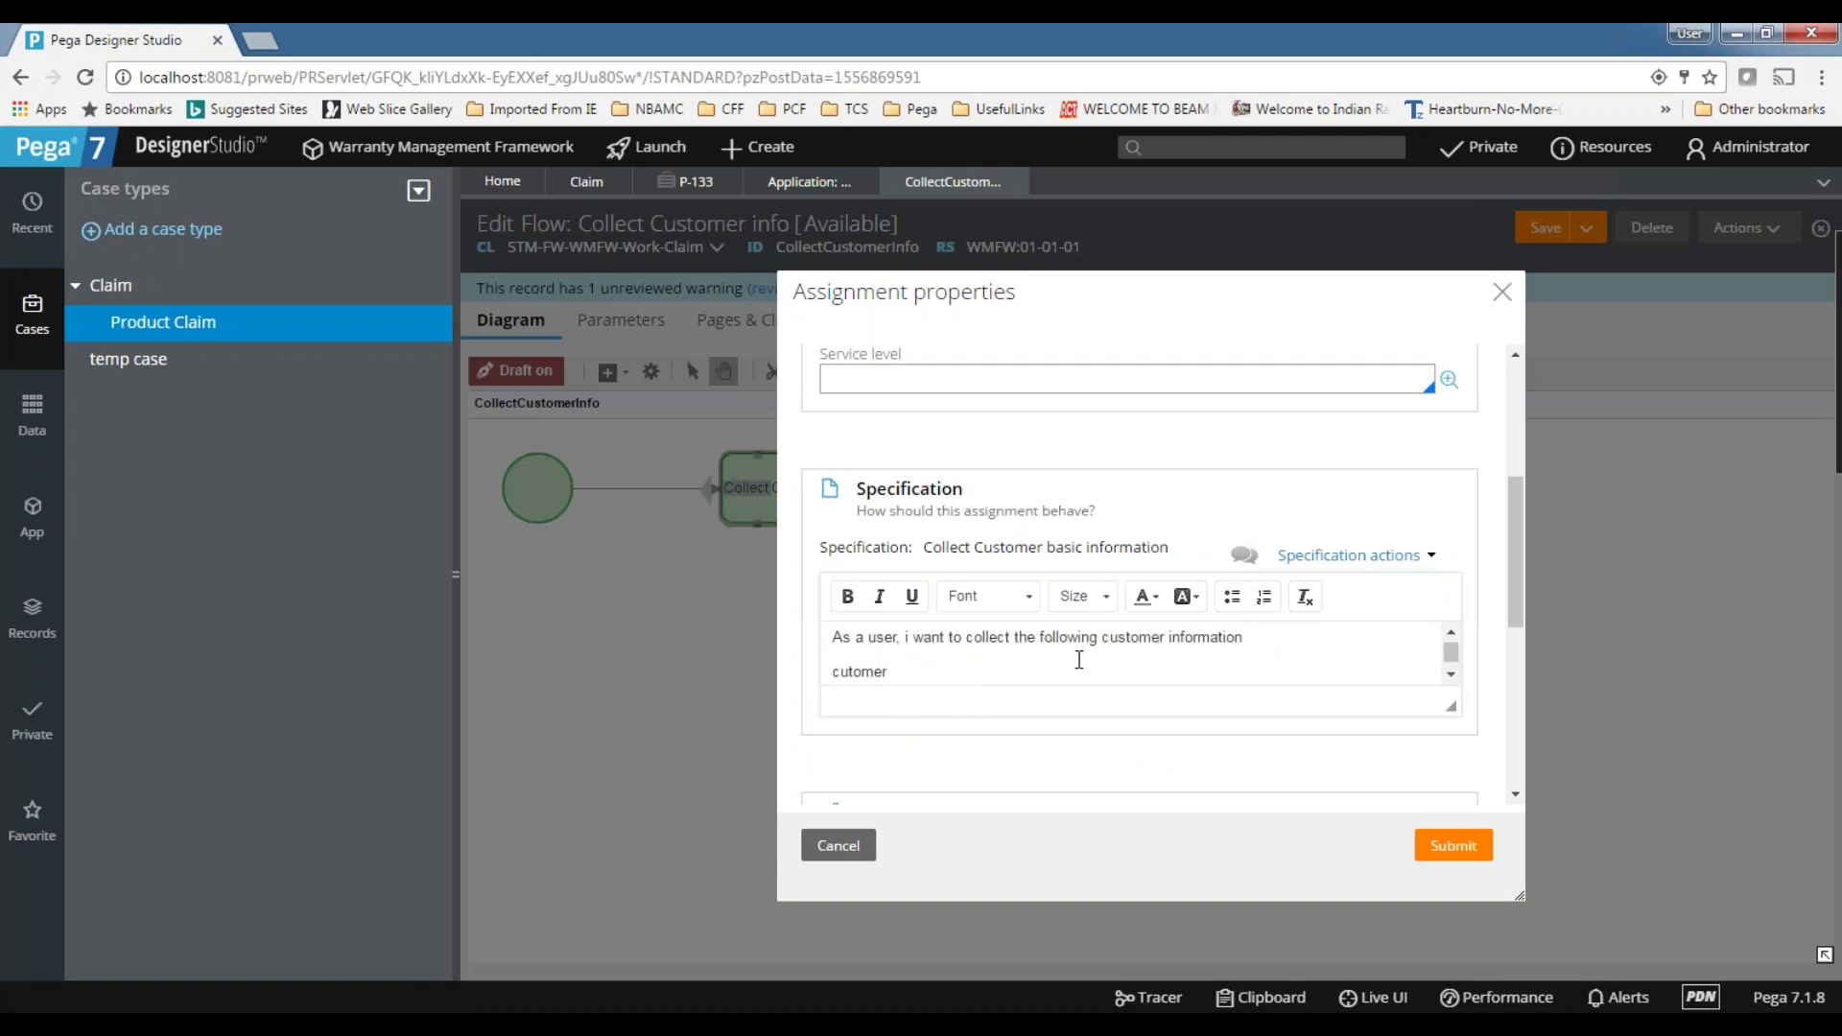
scroll(802, 518, up, 5)
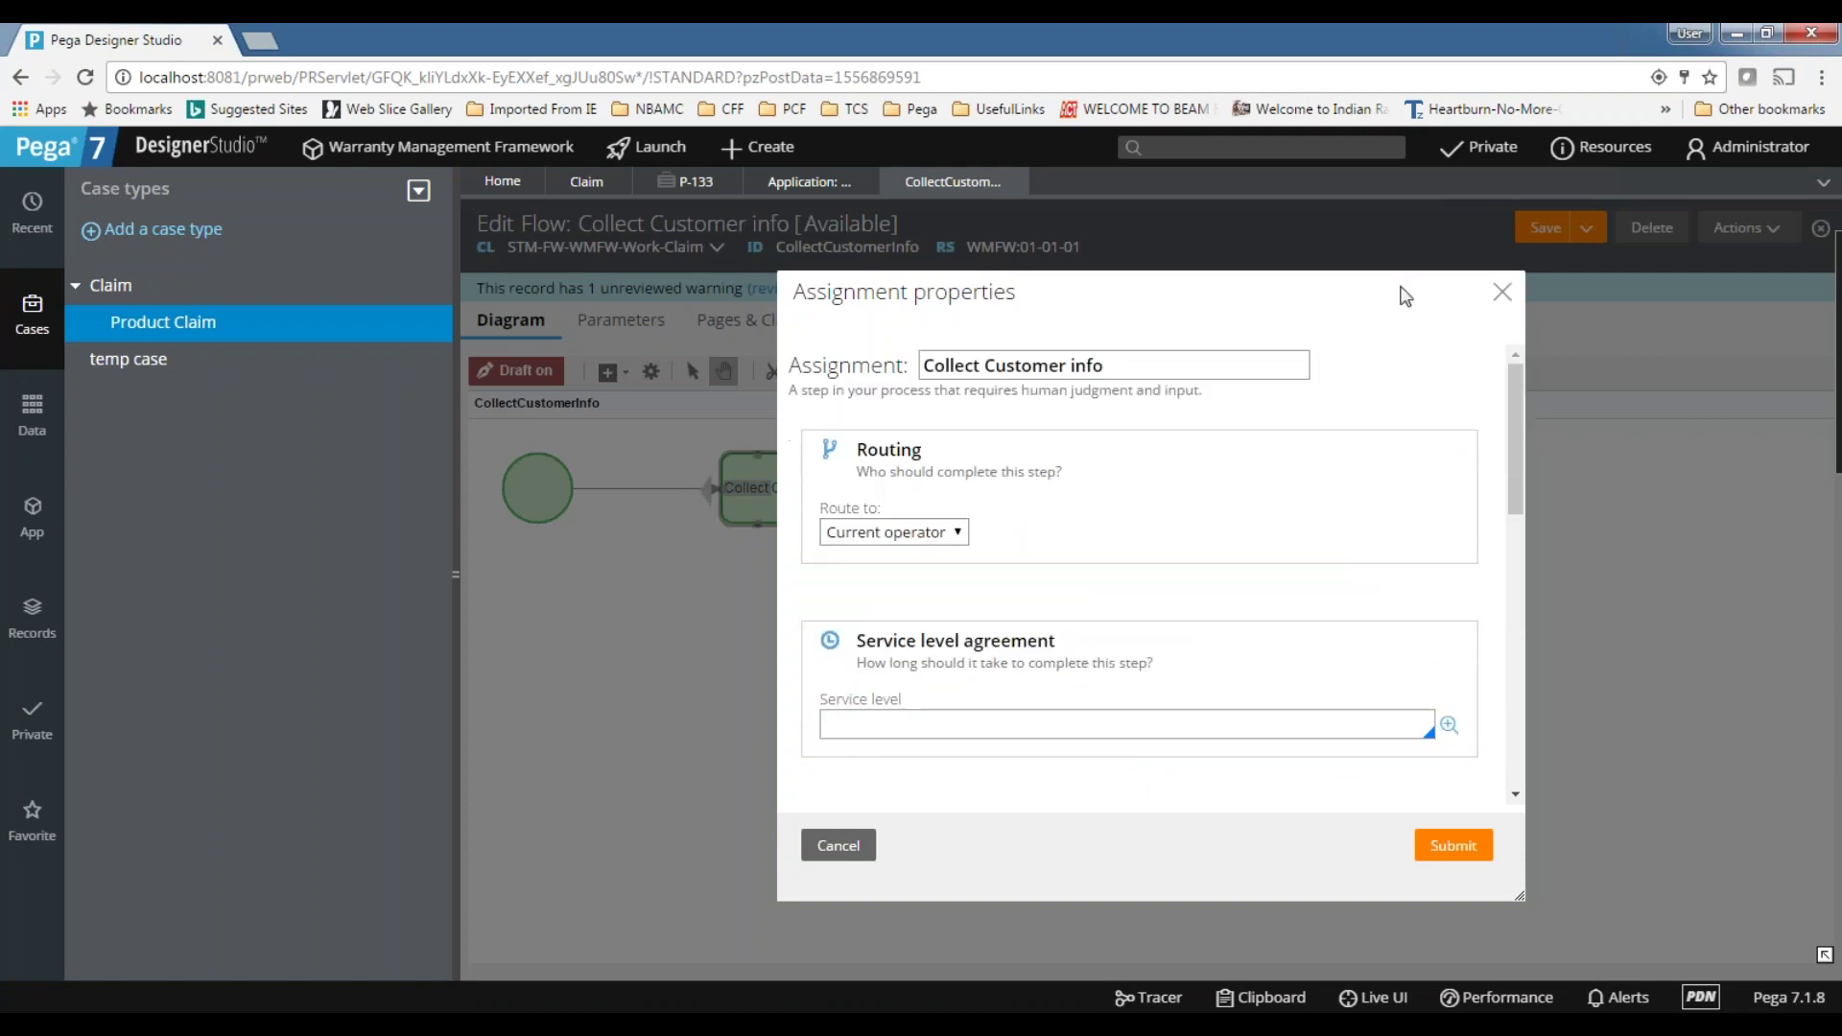
click(1502, 292)
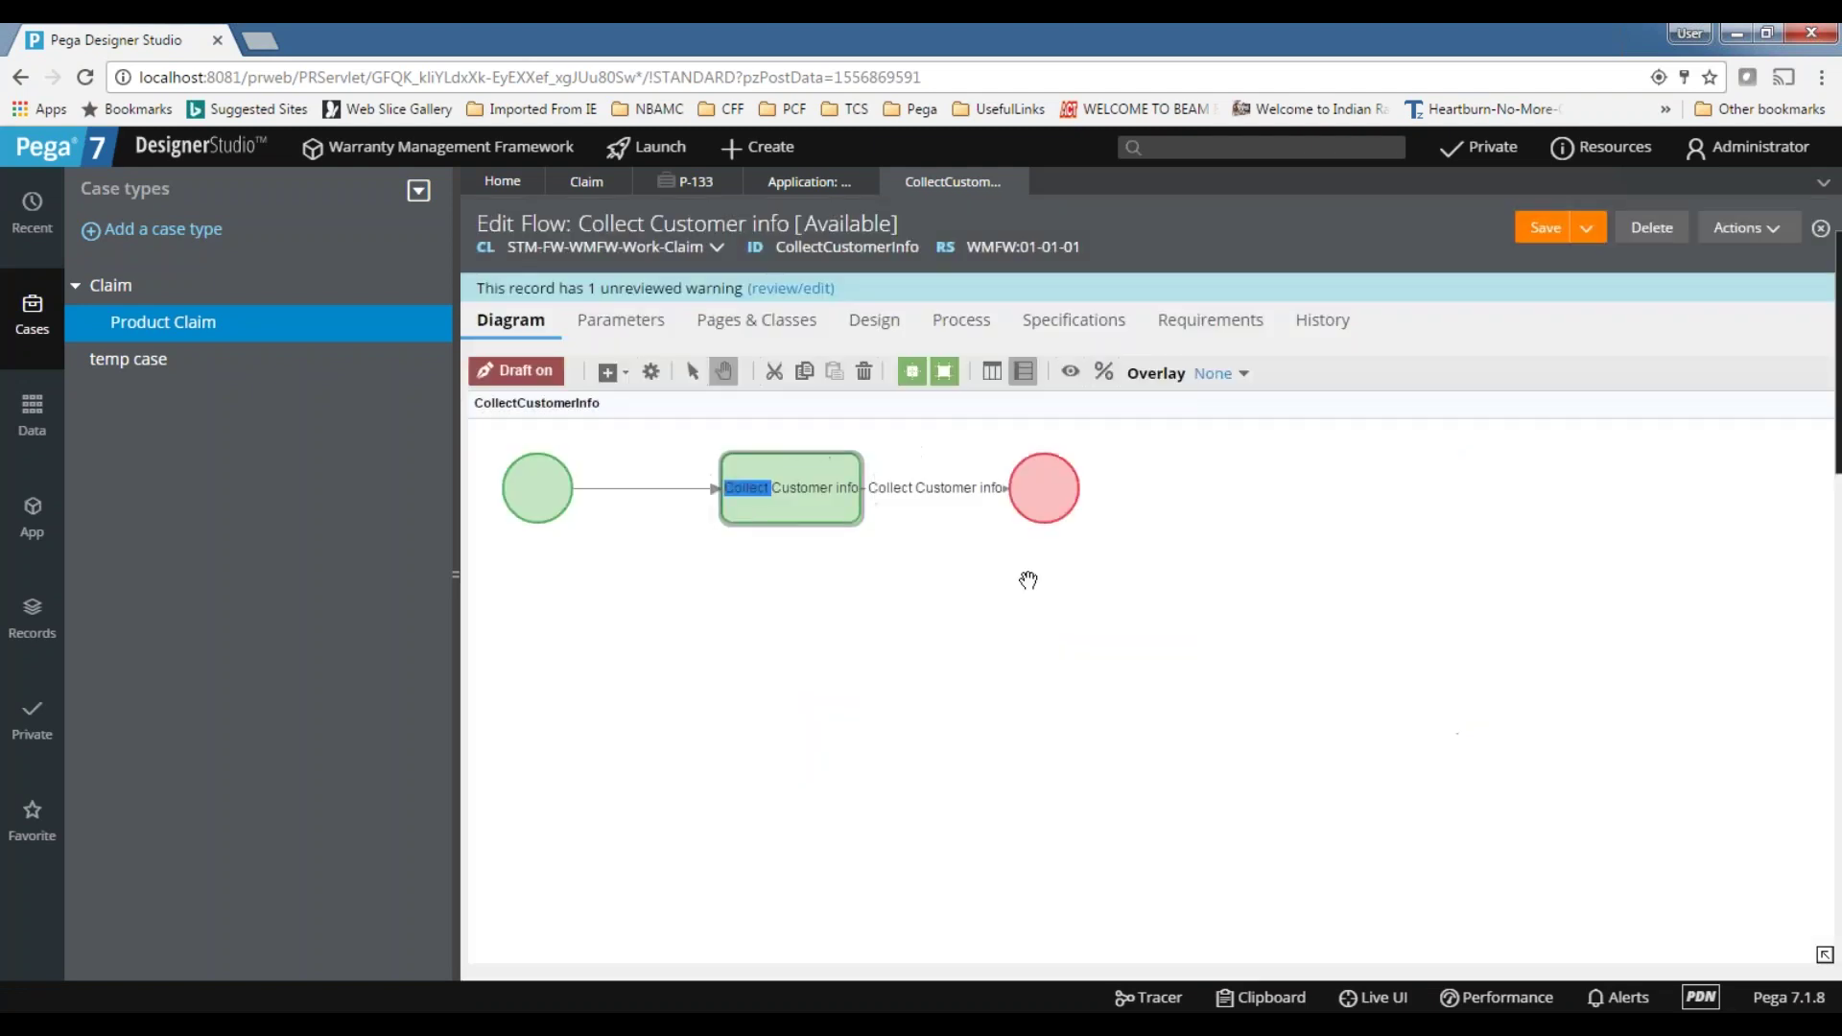
- View the properties of the Collect Customer info connector, and close both the properties and the flow
double_click(958, 491)
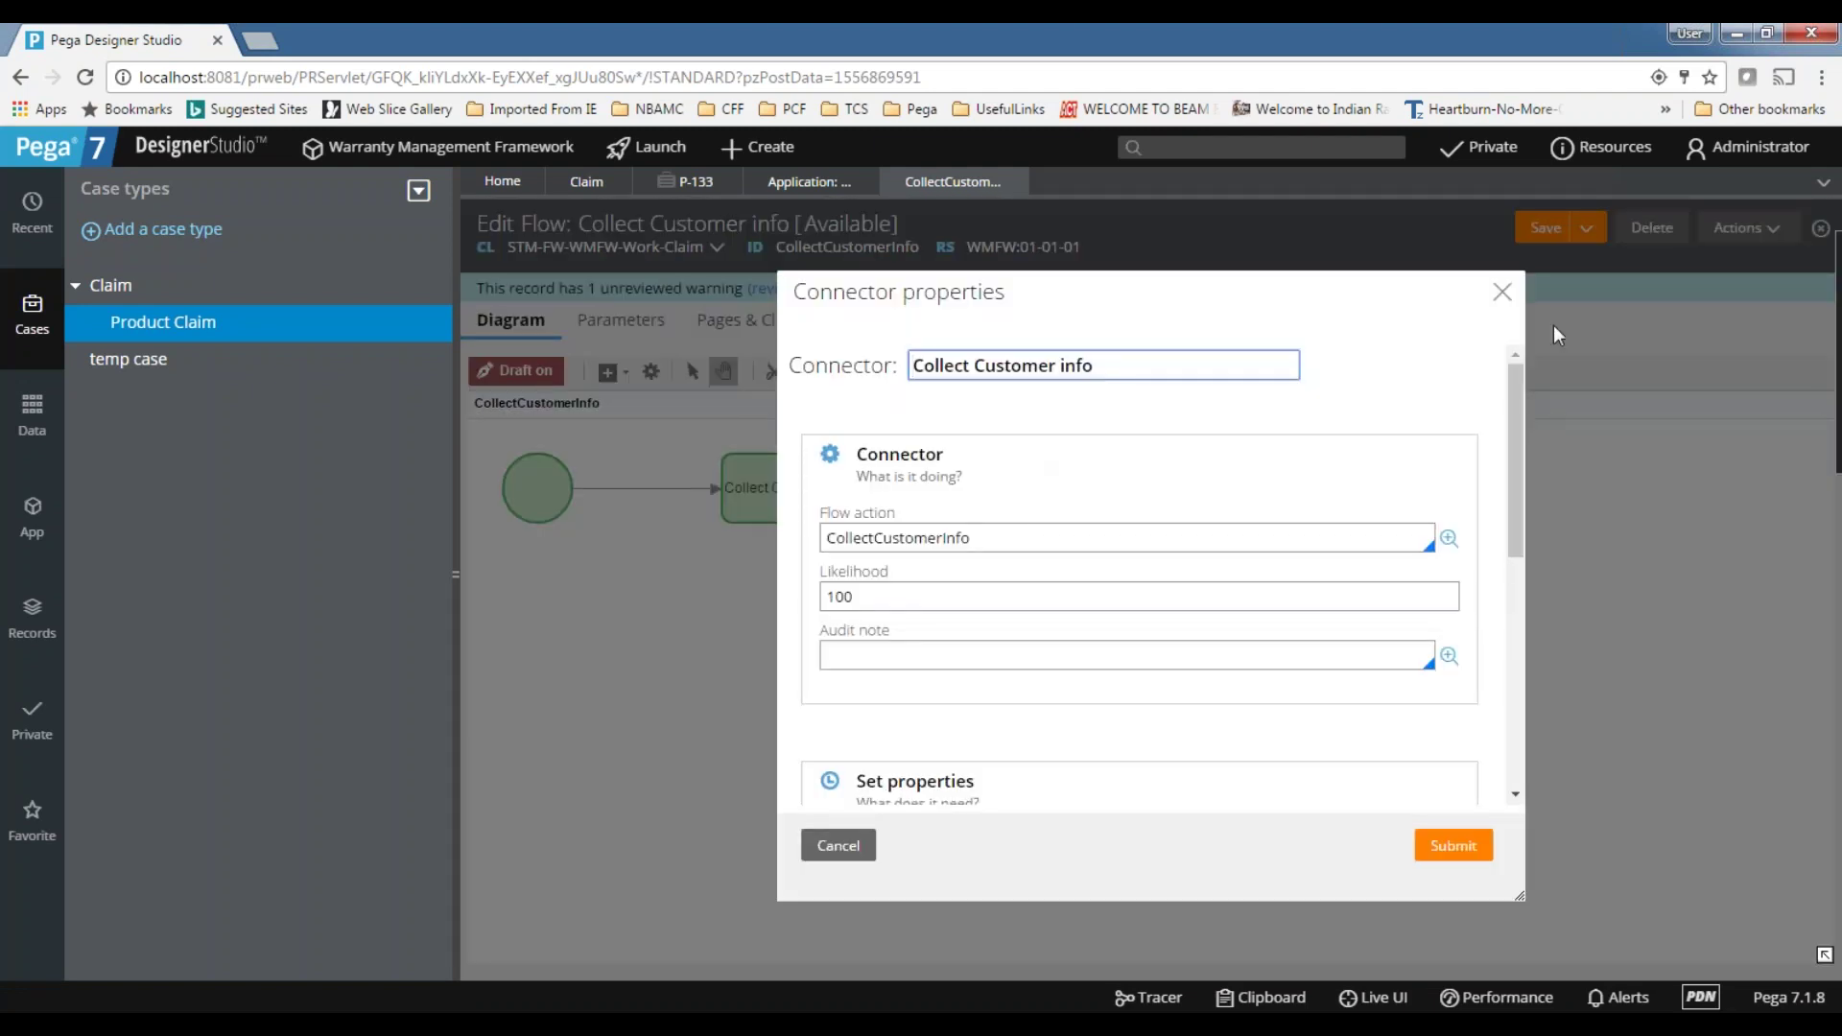
click(1502, 291)
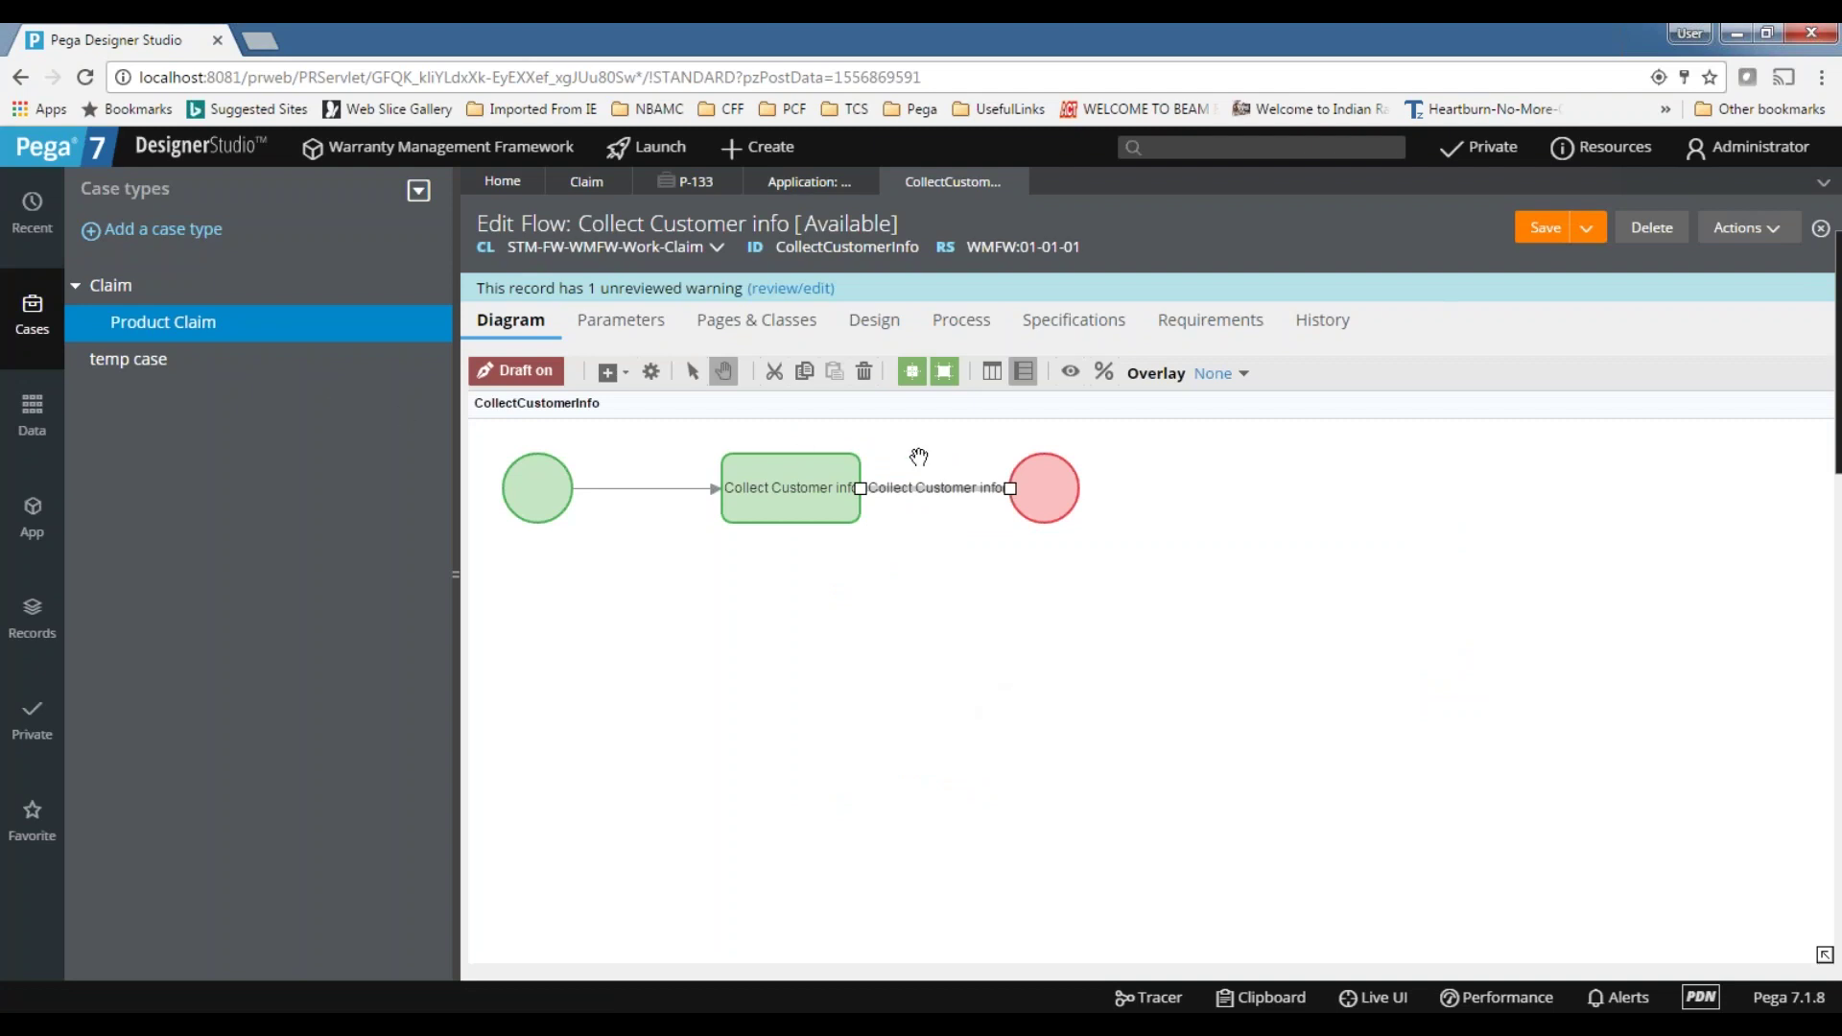
click(1091, 562)
click(1016, 182)
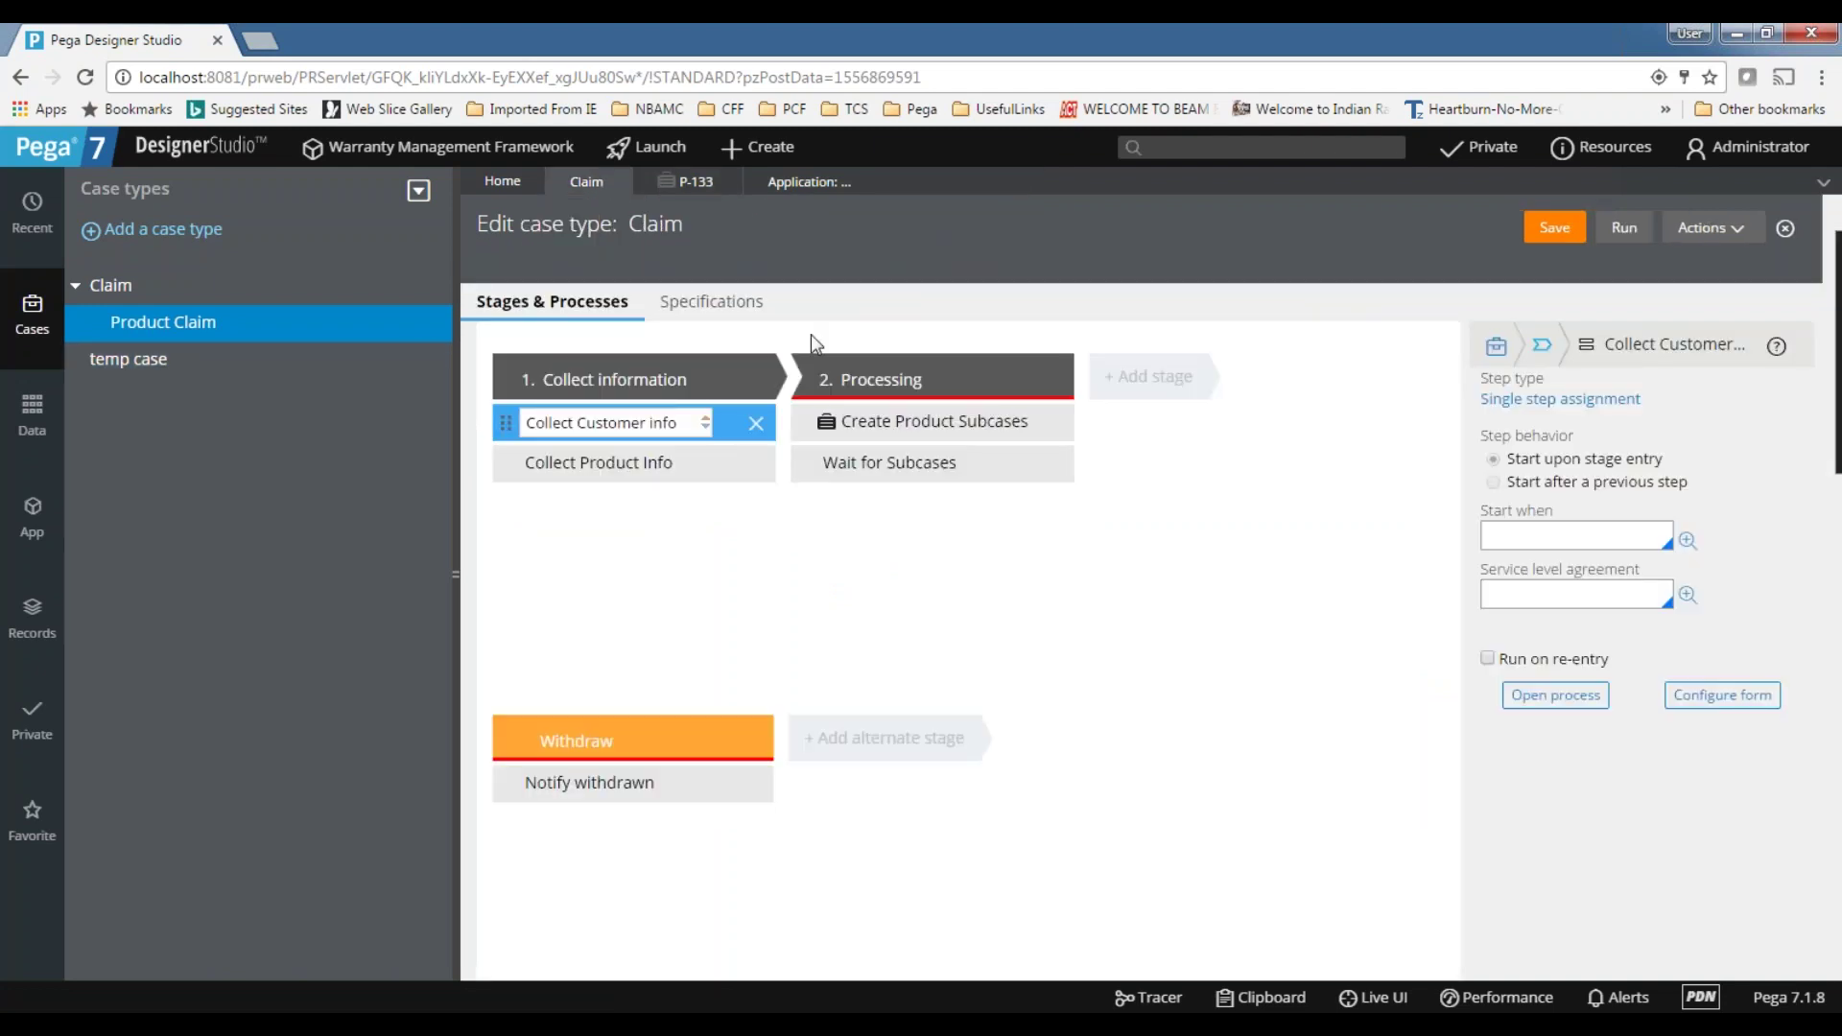
- Open the Collect Product Info step's flow and check the specification and advanced sections of its assignment properties
click(575, 462)
click(1544, 696)
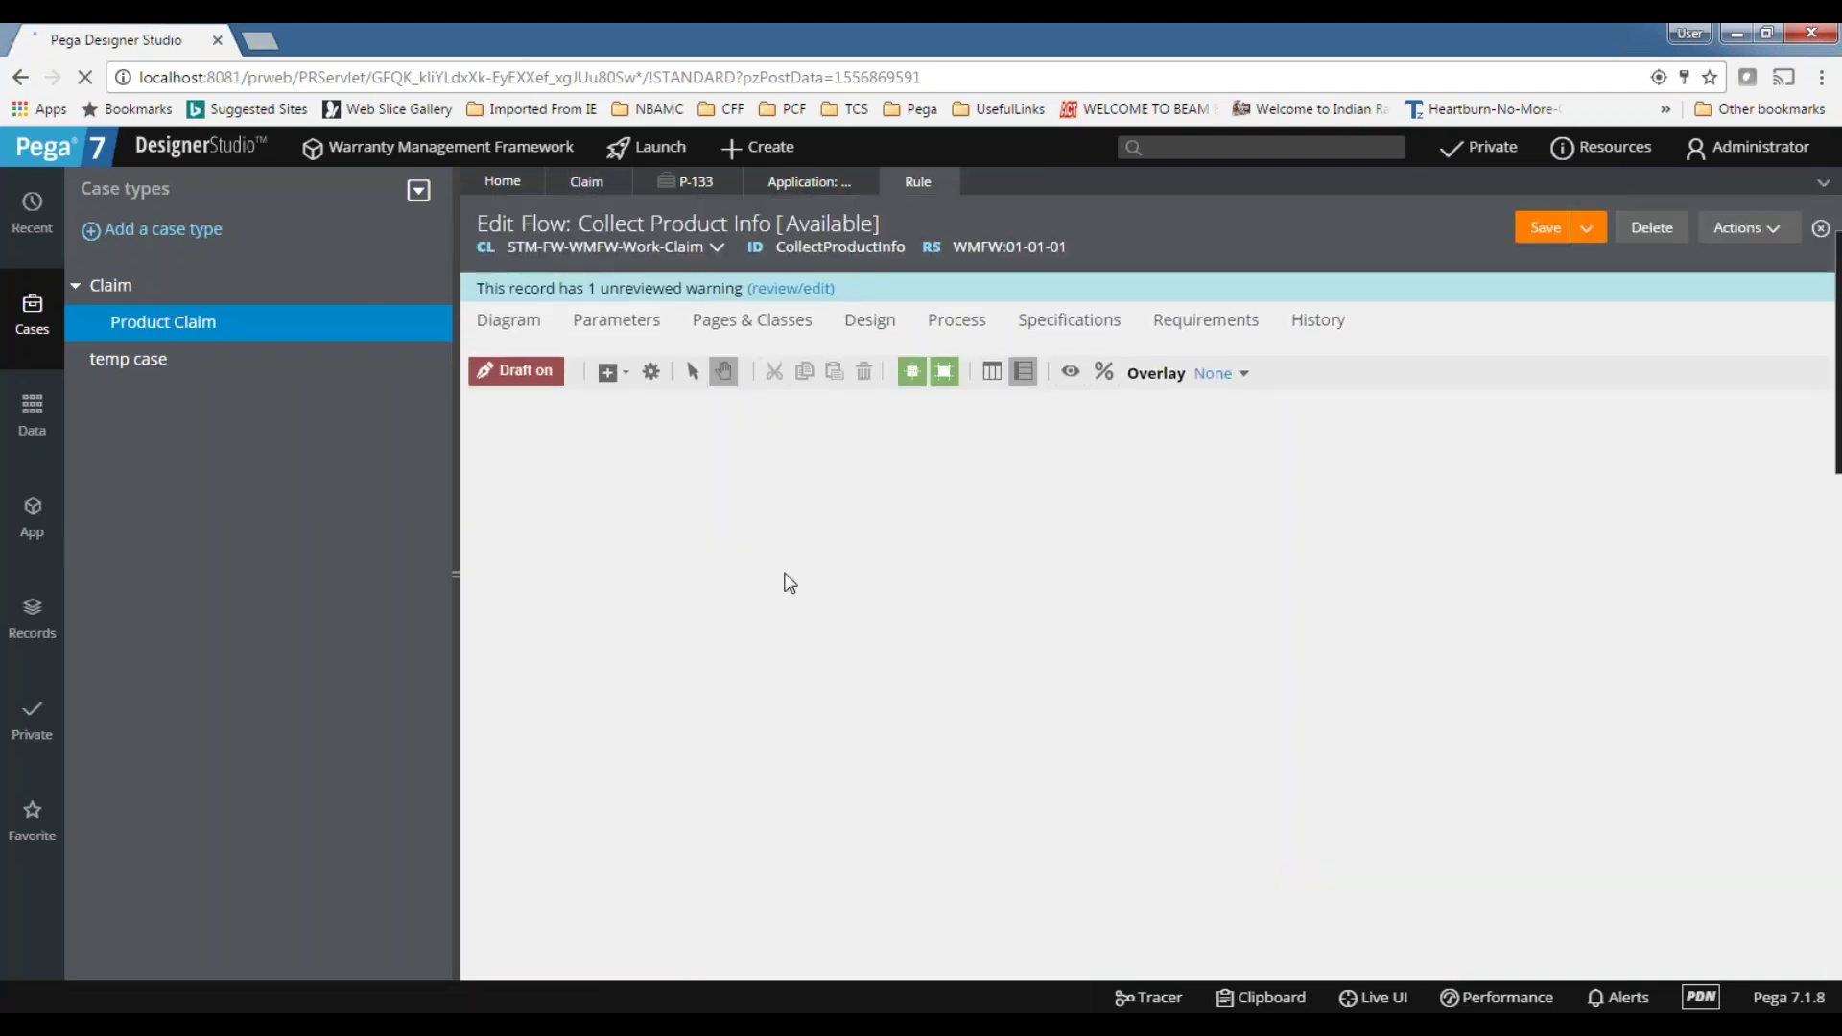
double_click(751, 487)
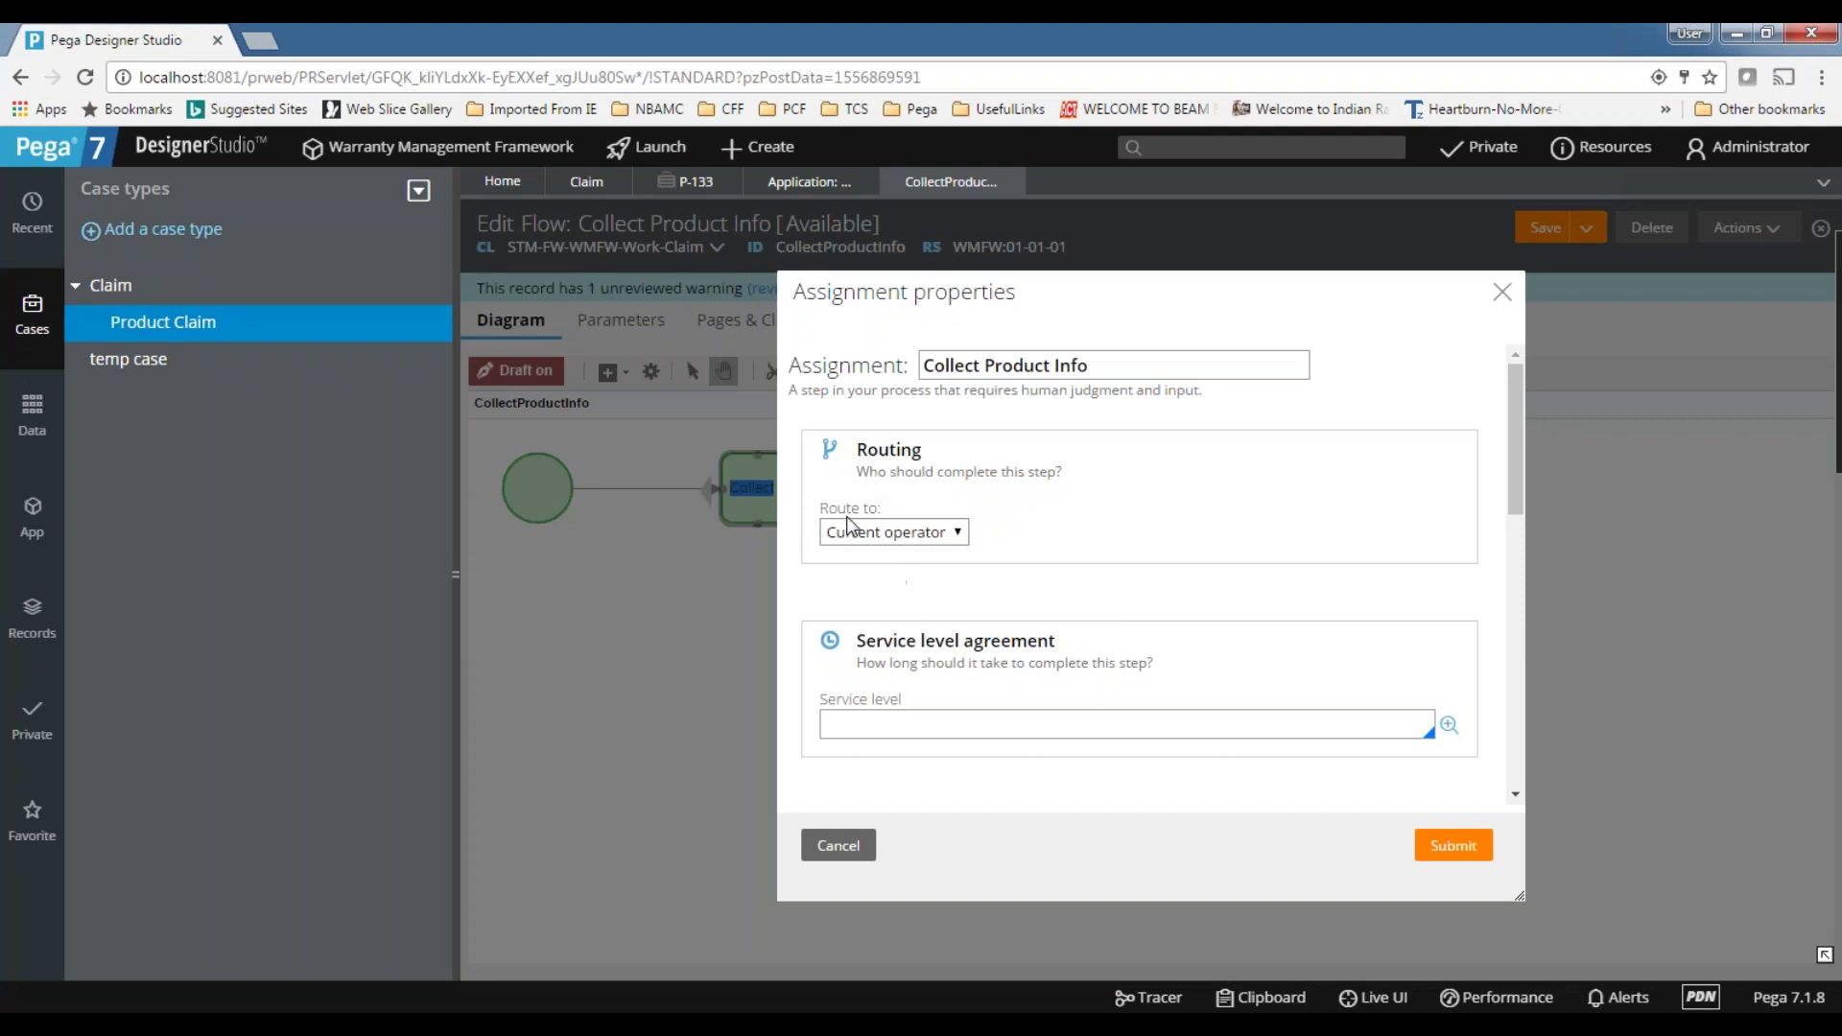
scroll(1061, 469, down, 3)
click(1001, 648)
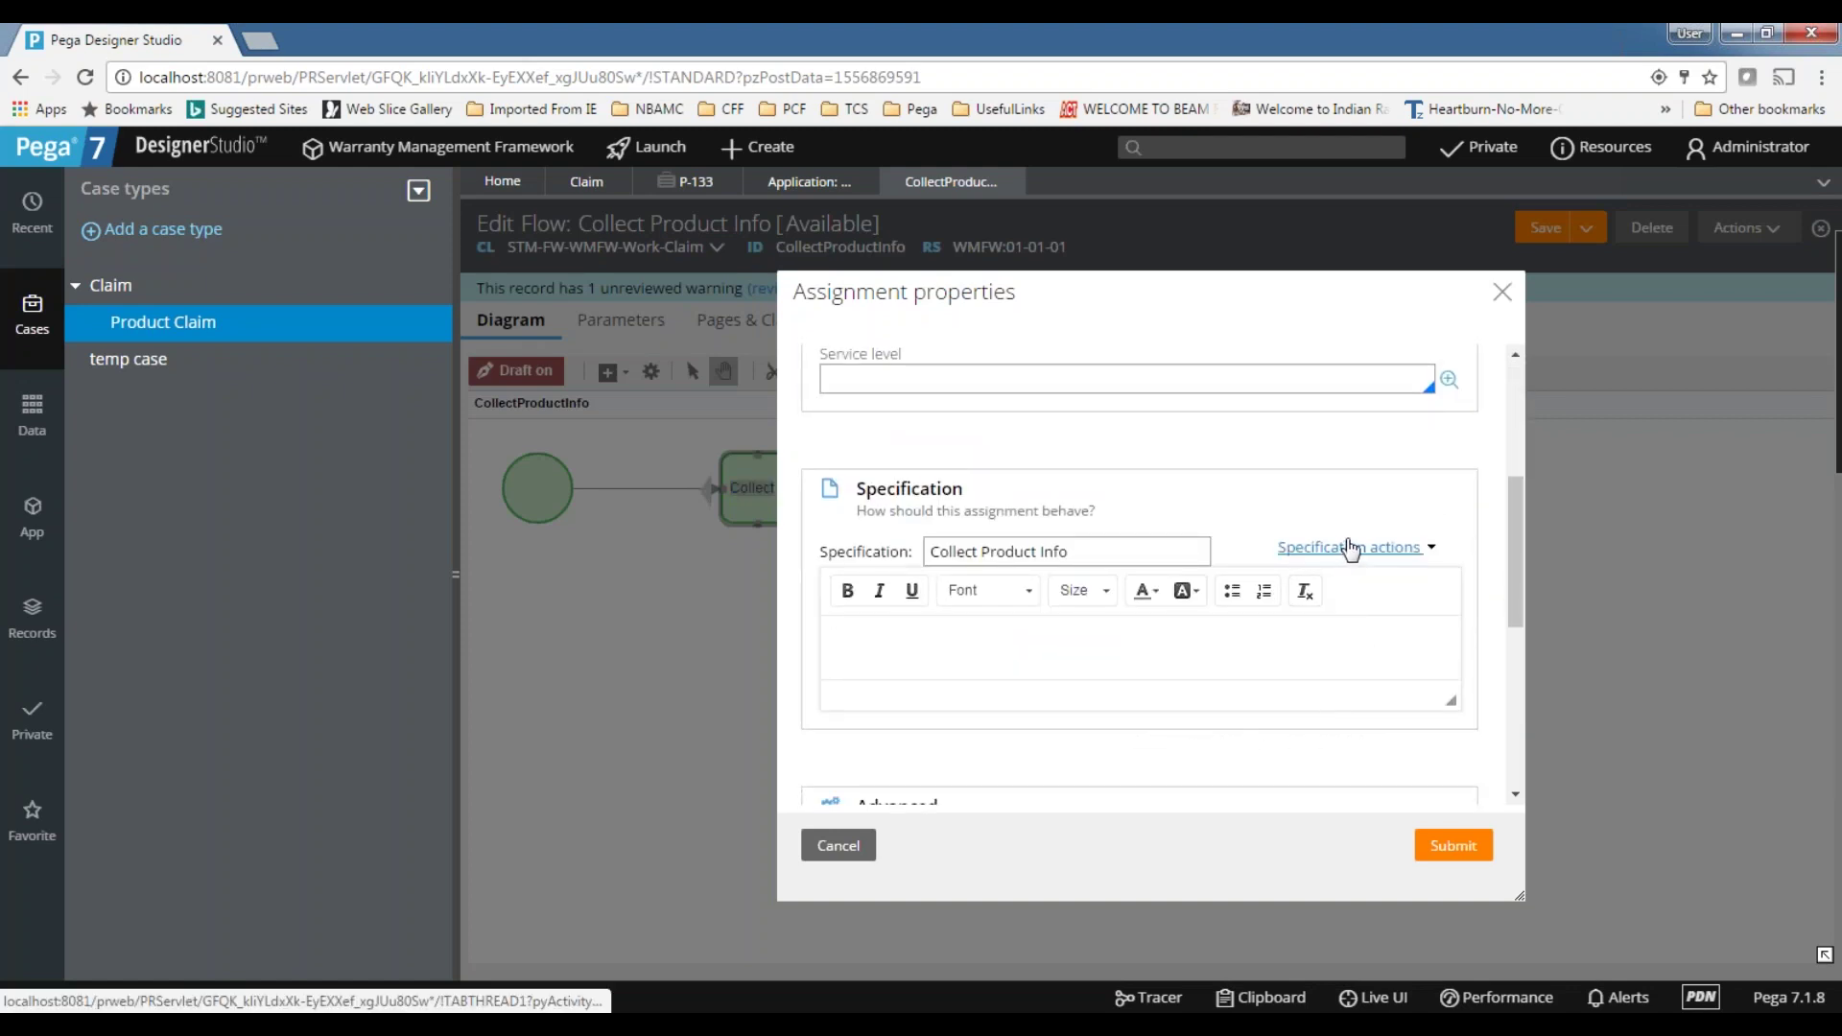
scroll(923, 637, down, 3)
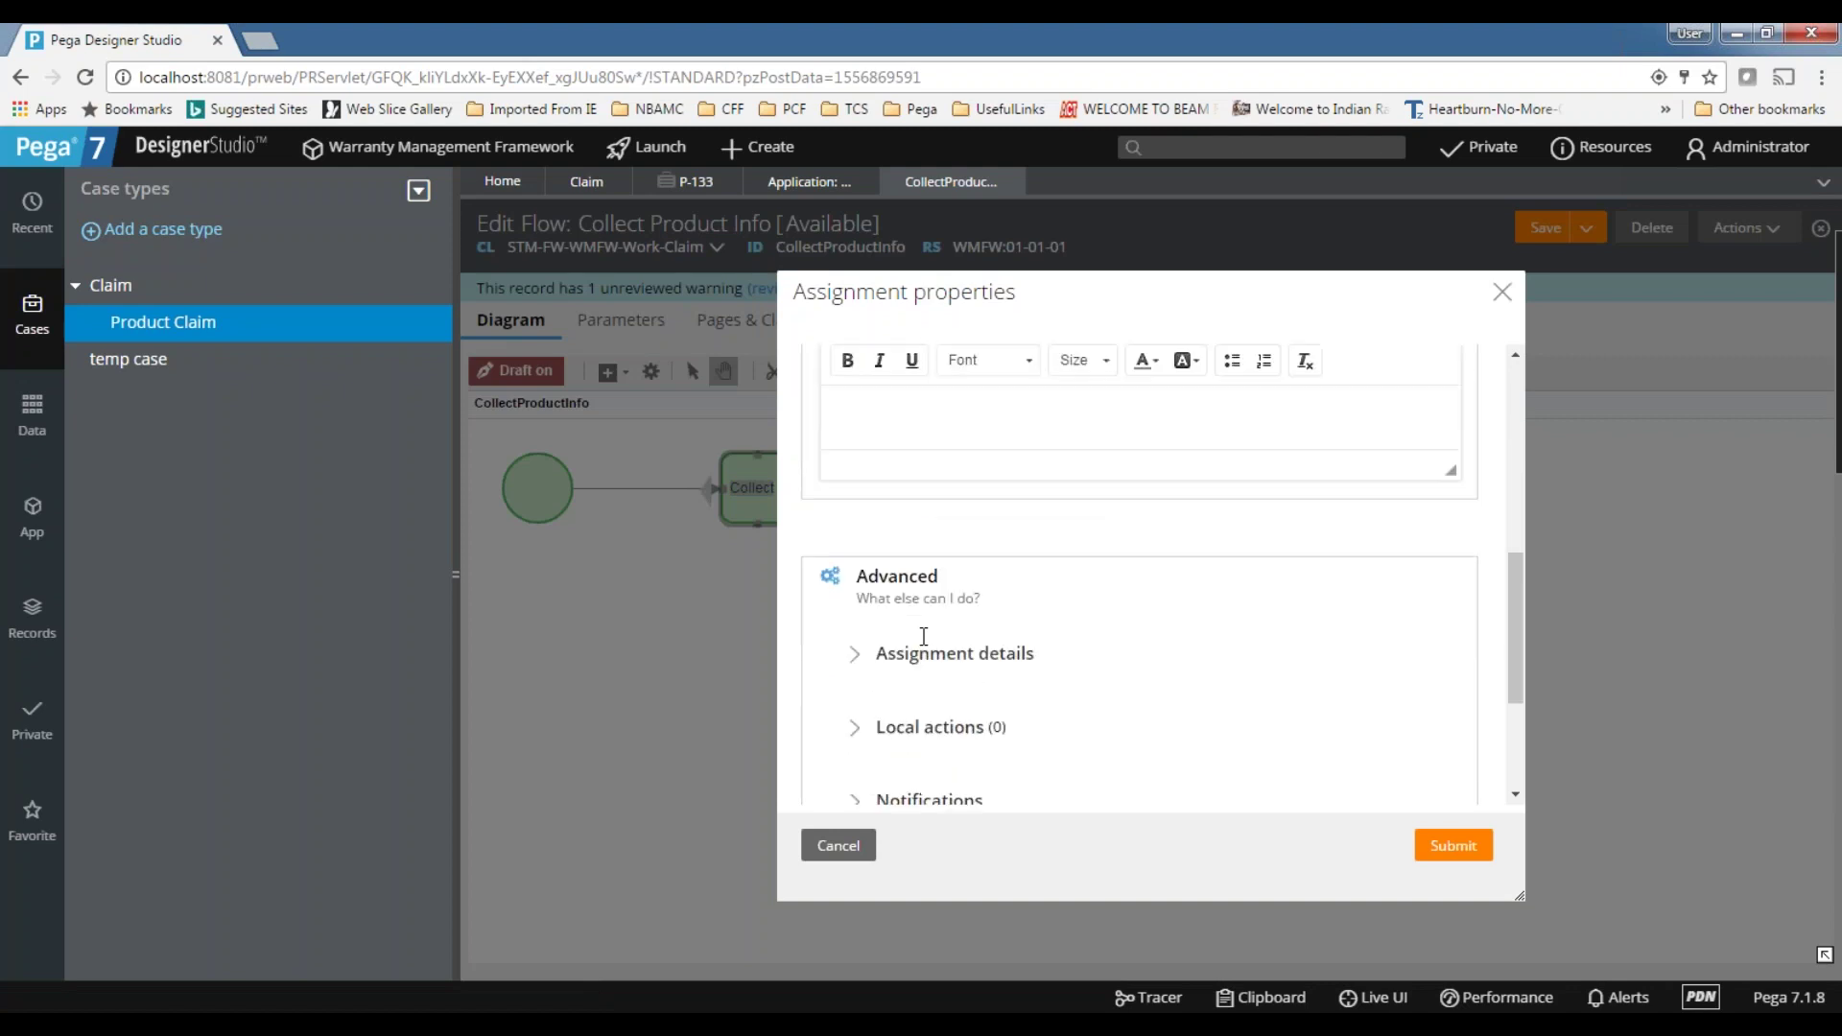
scroll(1385, 423, up, 5)
click(1503, 292)
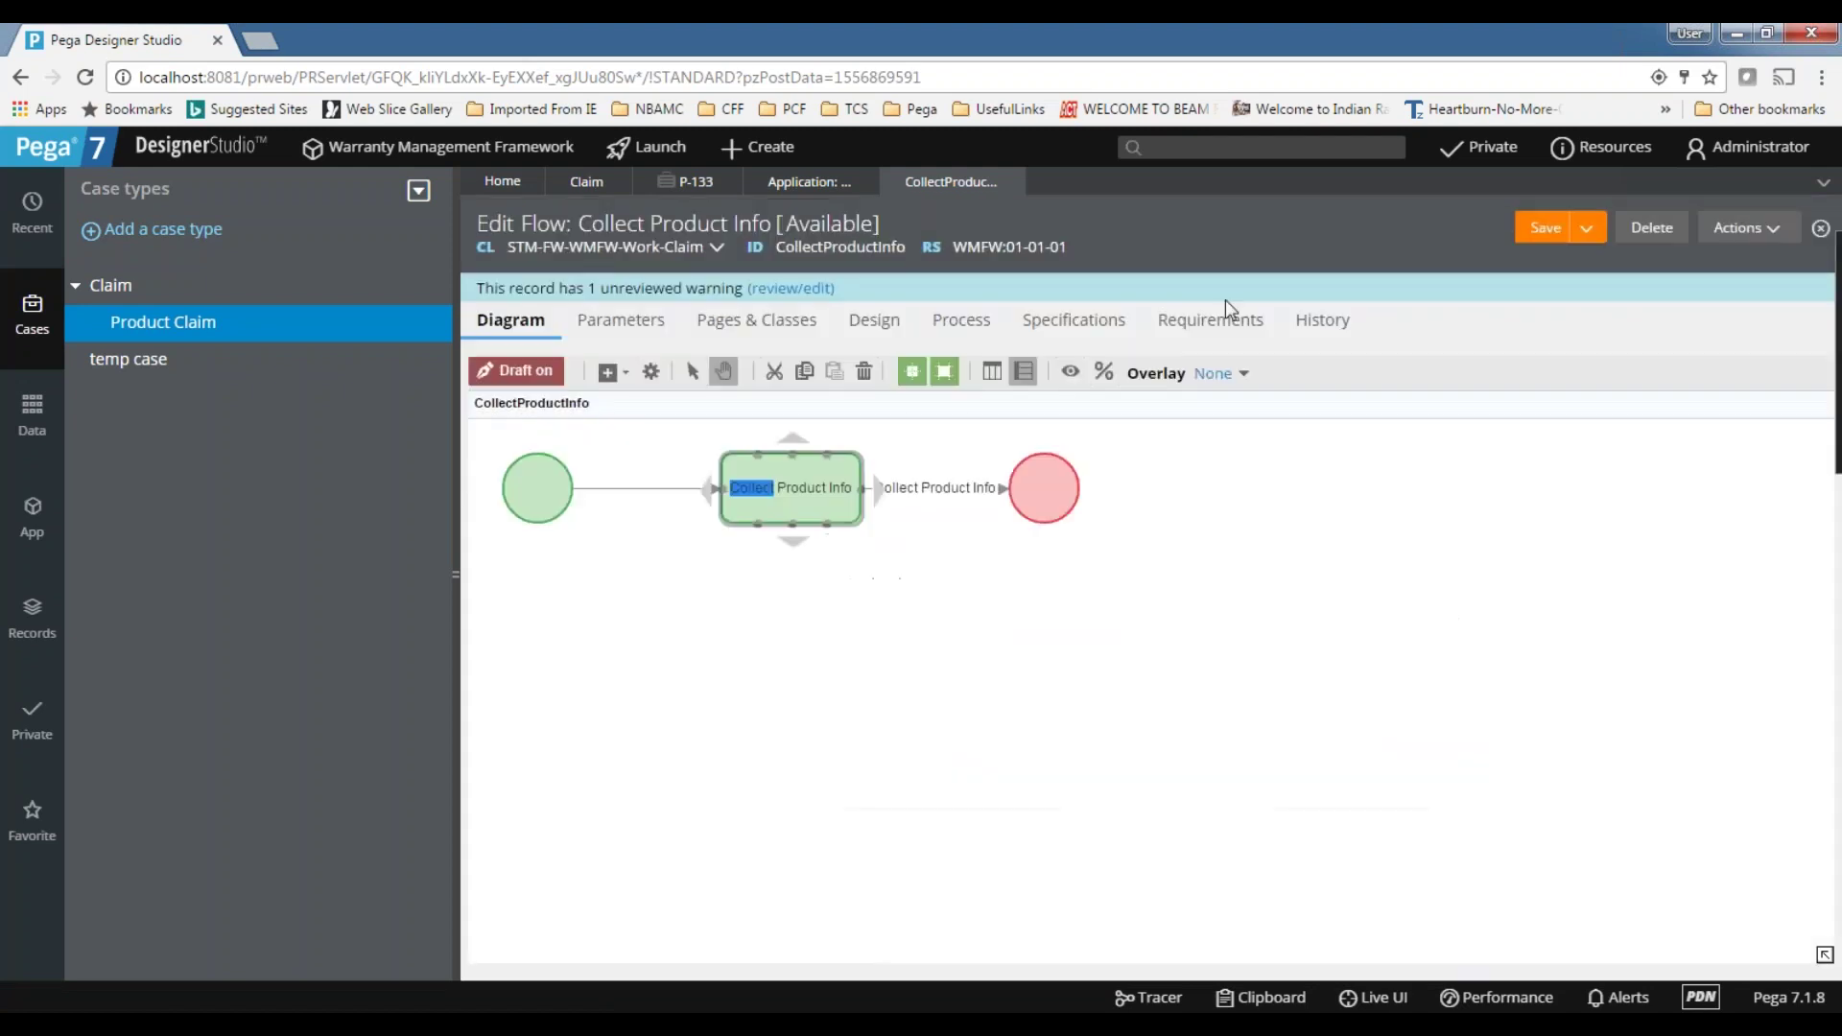
- Inspect the Collect Product Info connector in the diagram and close the flow
click(940, 489)
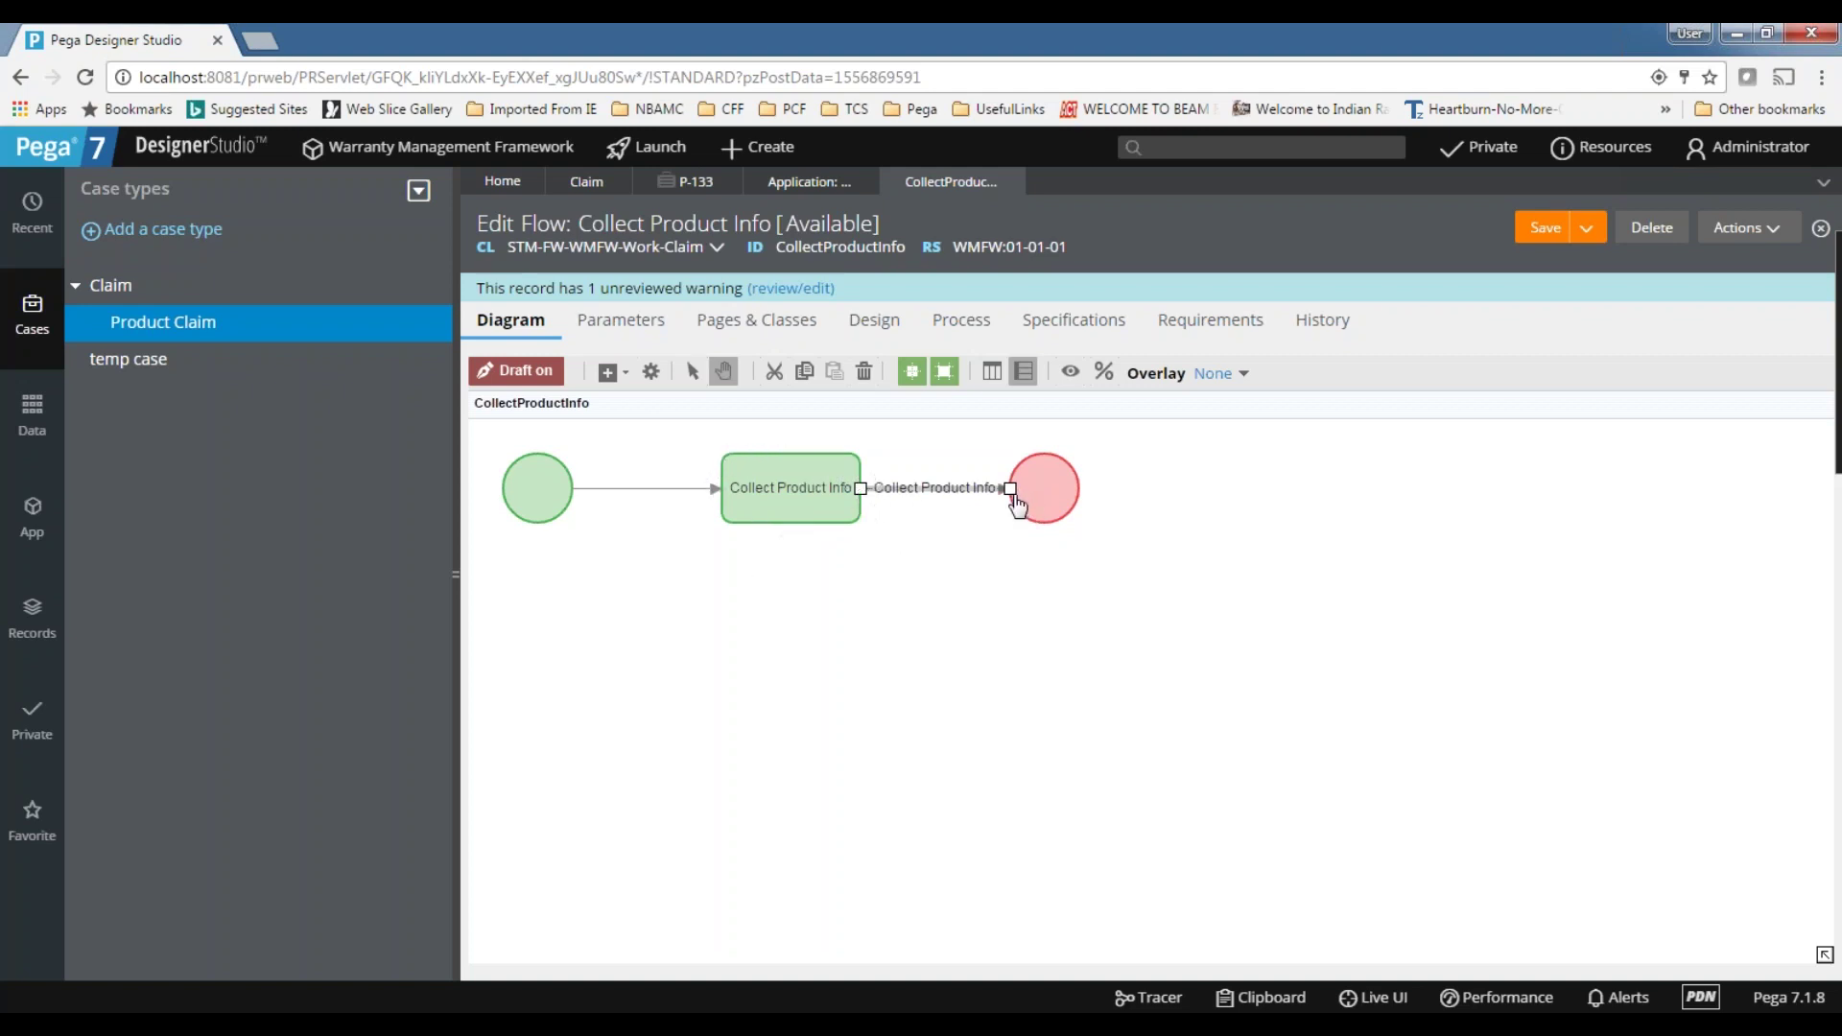
click(1022, 626)
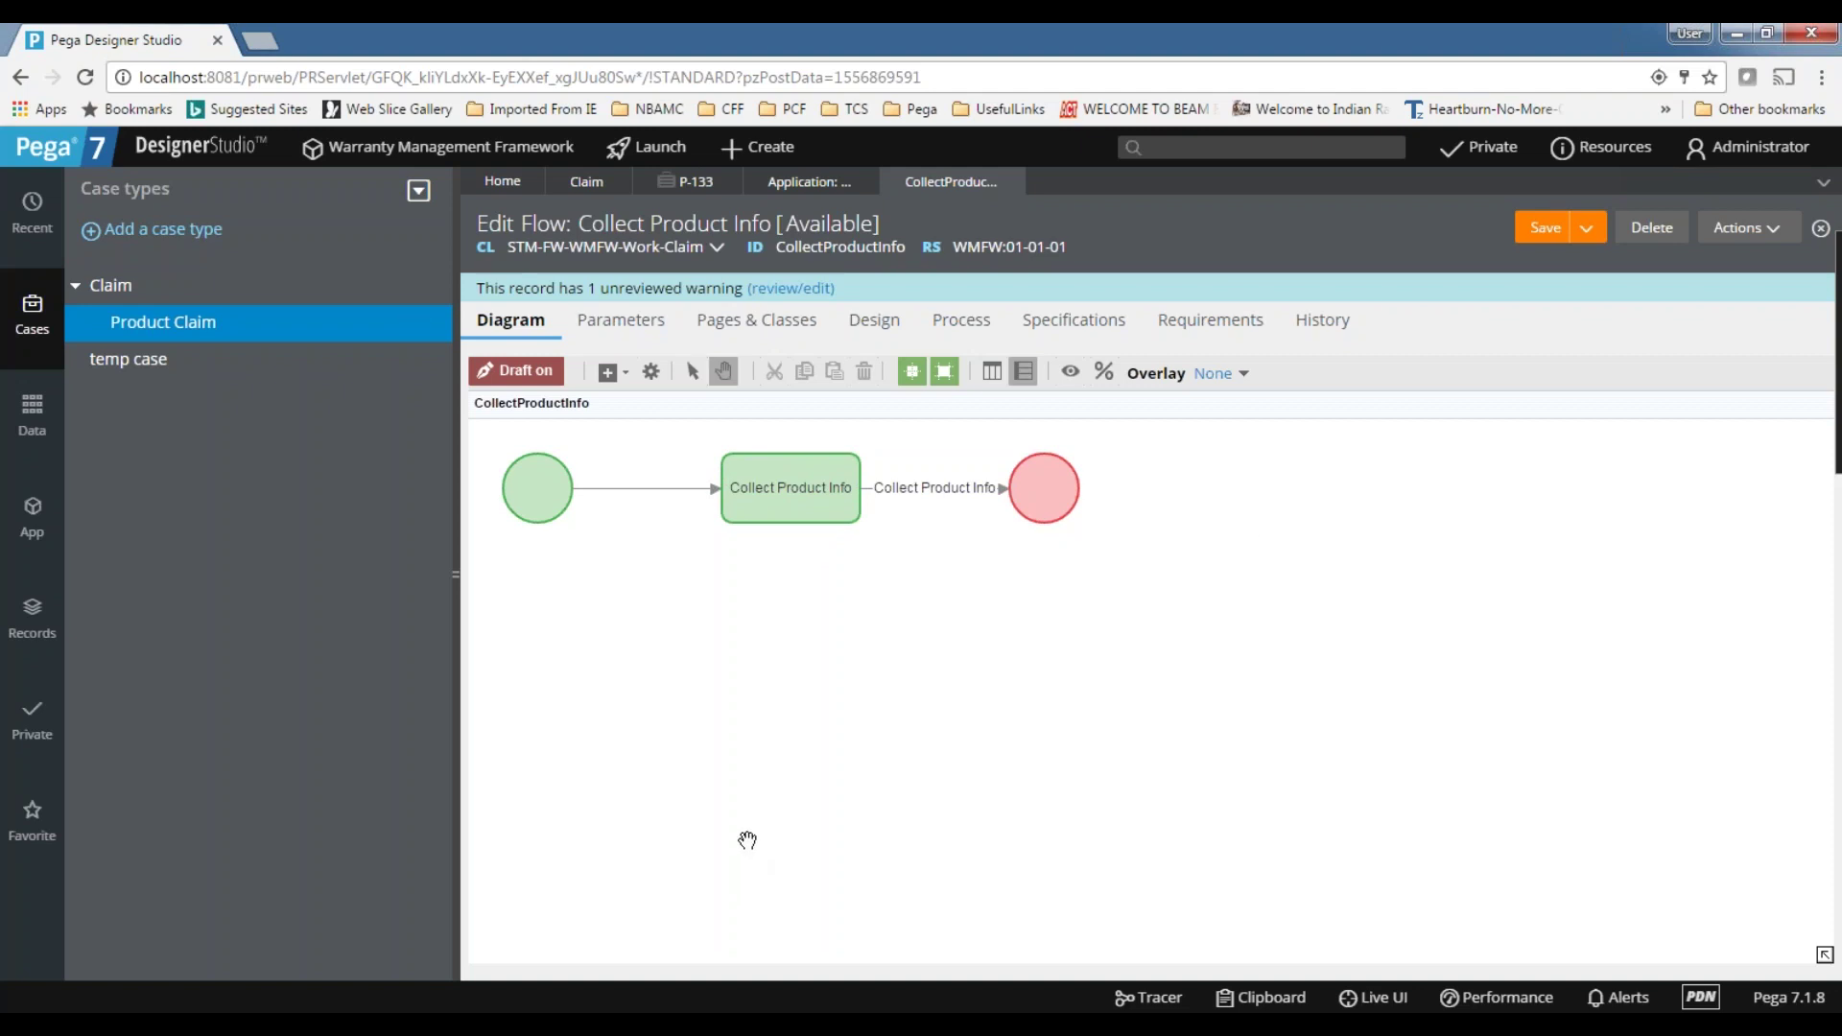
click(1012, 182)
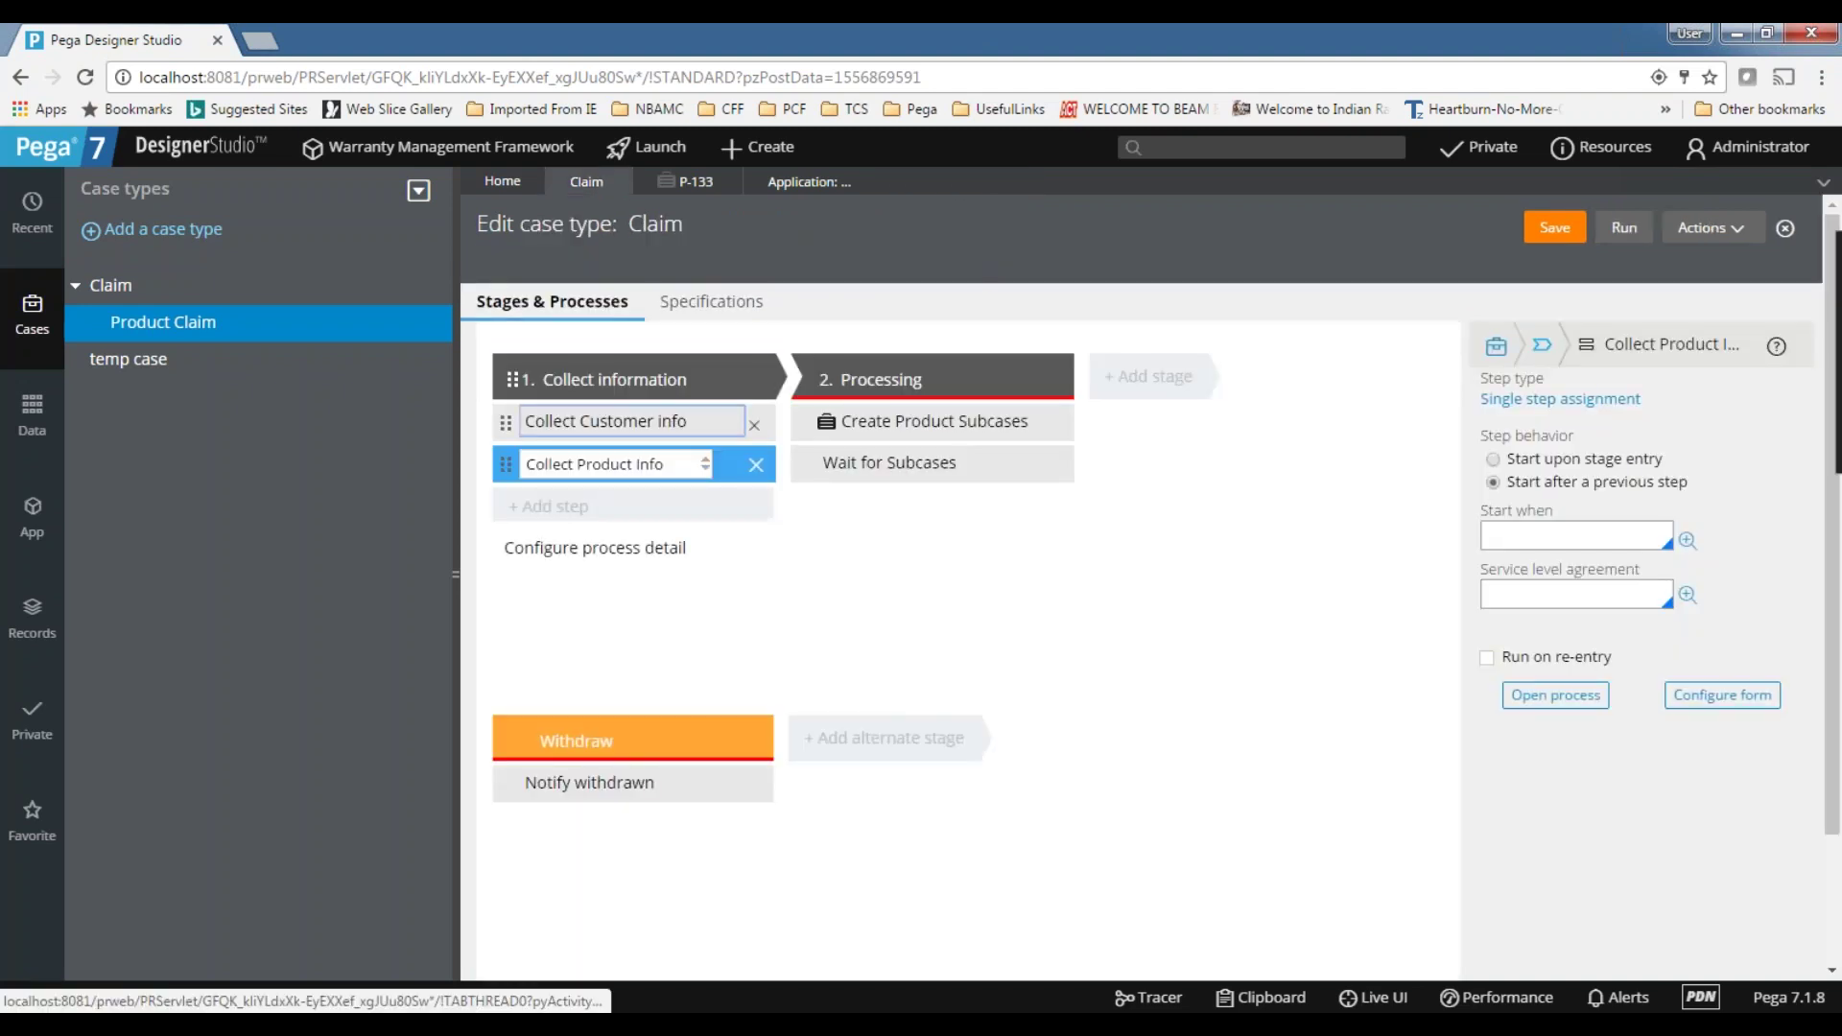
- Look over the Claim case type's steps and the application's specifications list, and return to the Claim case type
click(614, 421)
click(960, 422)
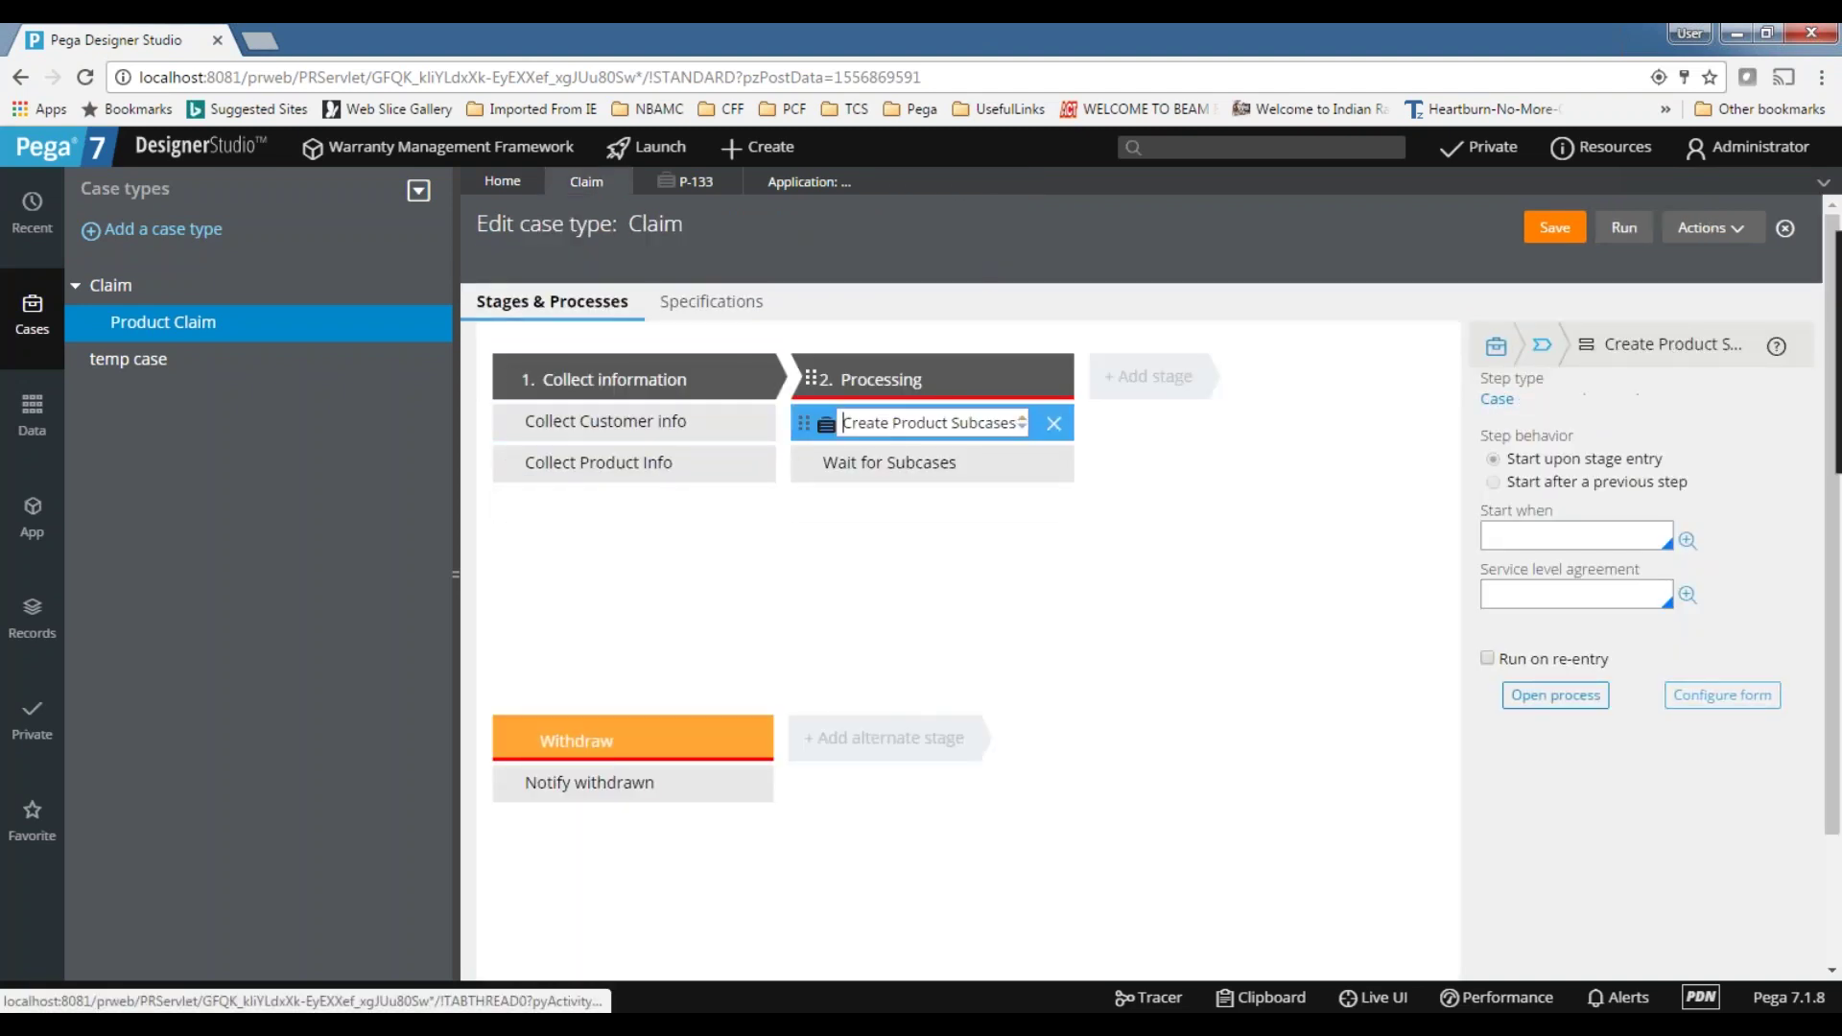
click(618, 427)
click(808, 182)
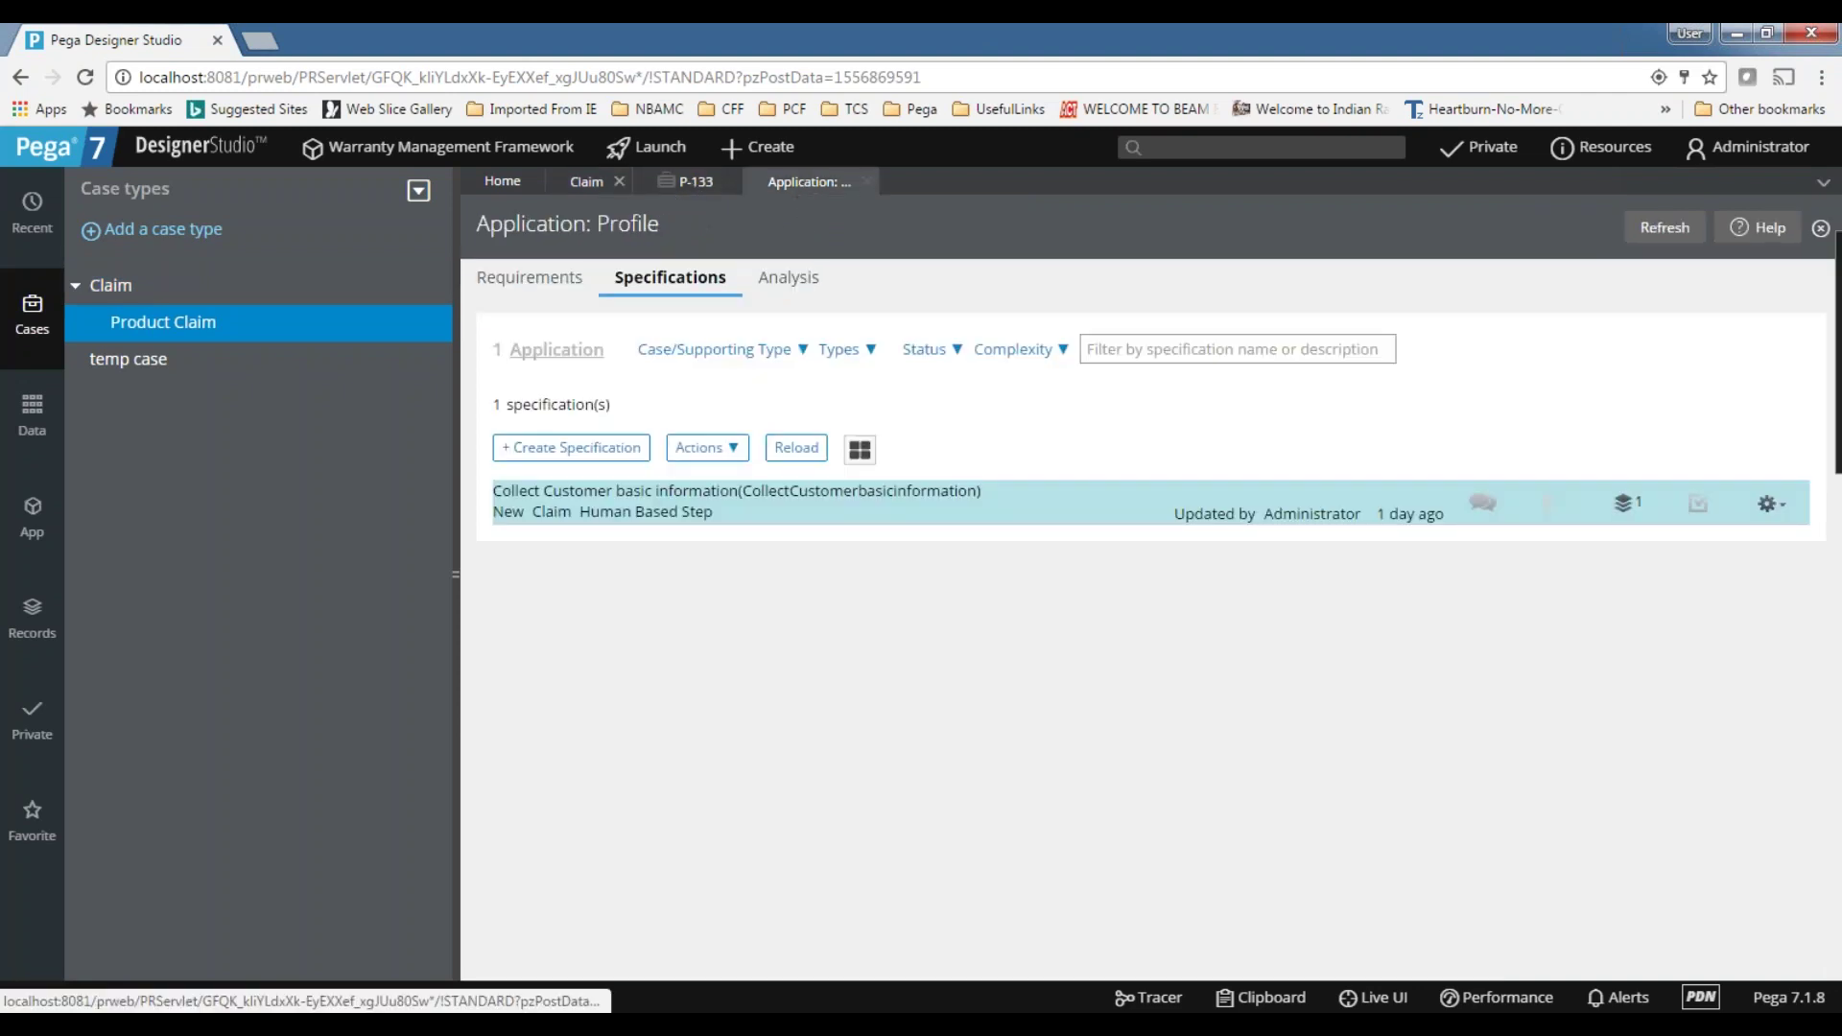
click(686, 181)
click(586, 181)
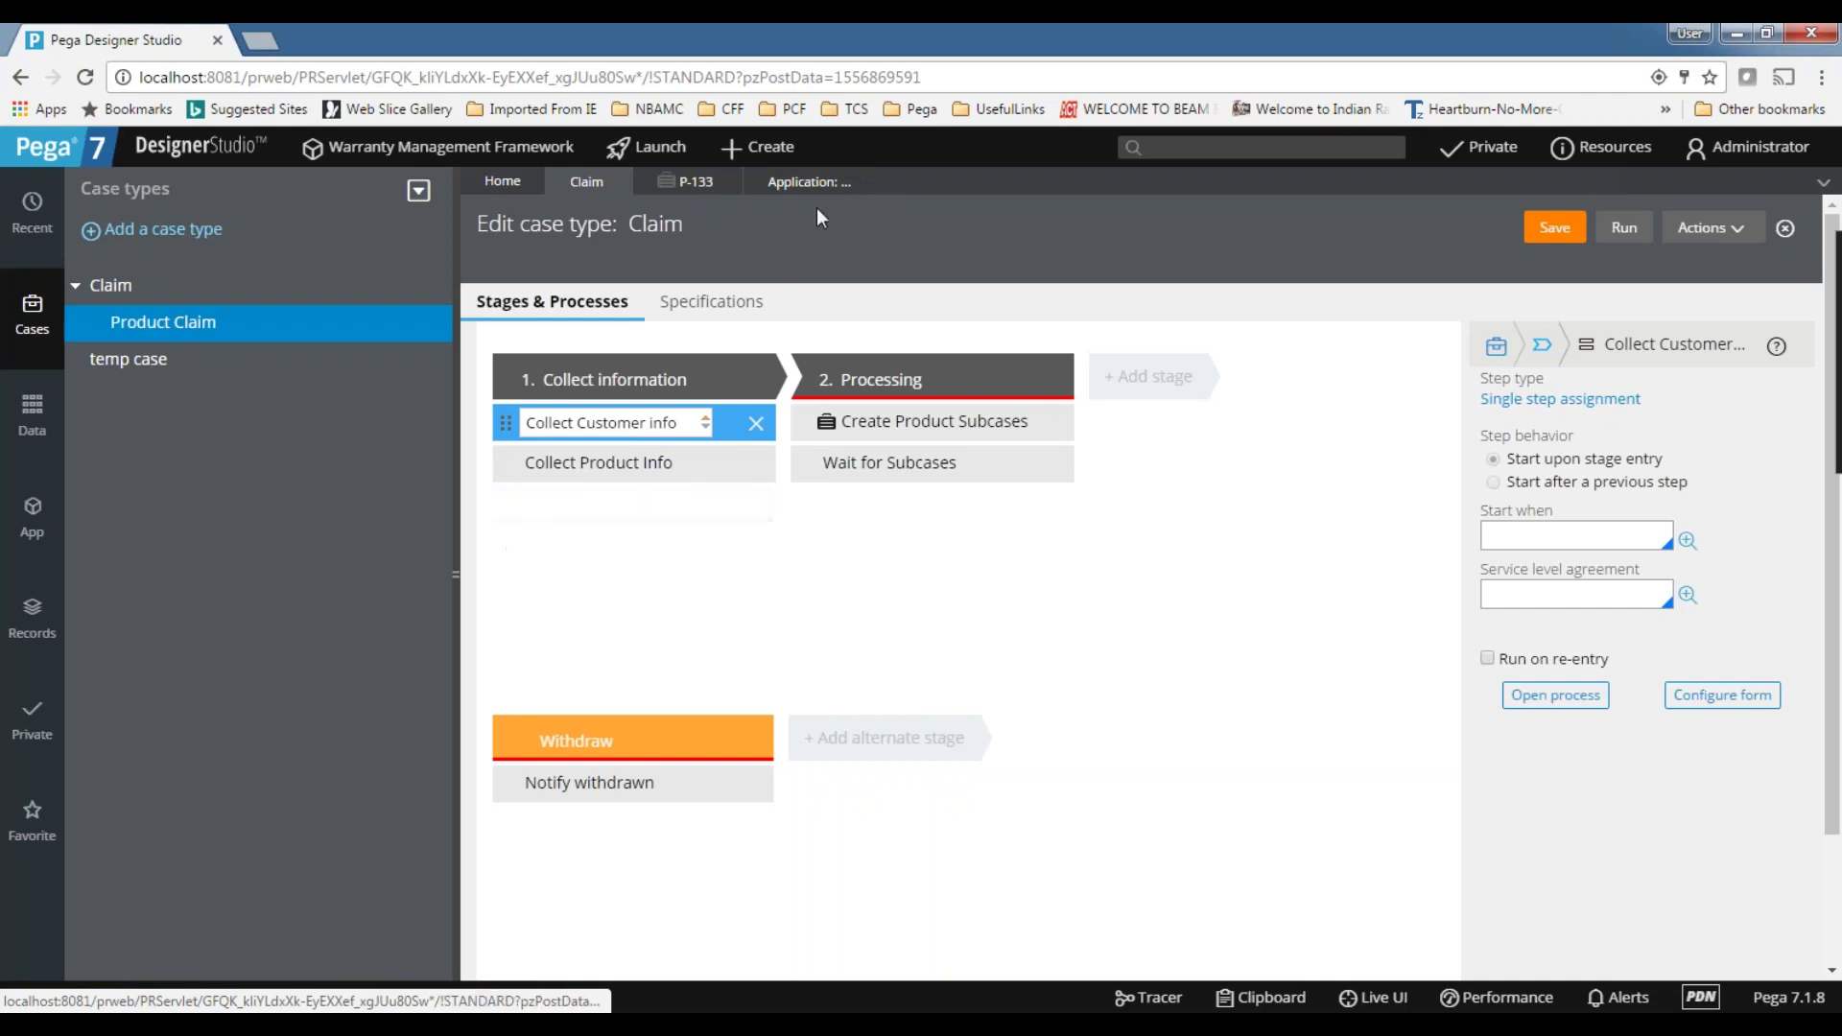
- Switch to the Day wise content for 6am workbook in Excel, open the Day5 content cell for editing, and return to Designer Studio
key(alt+Tab)
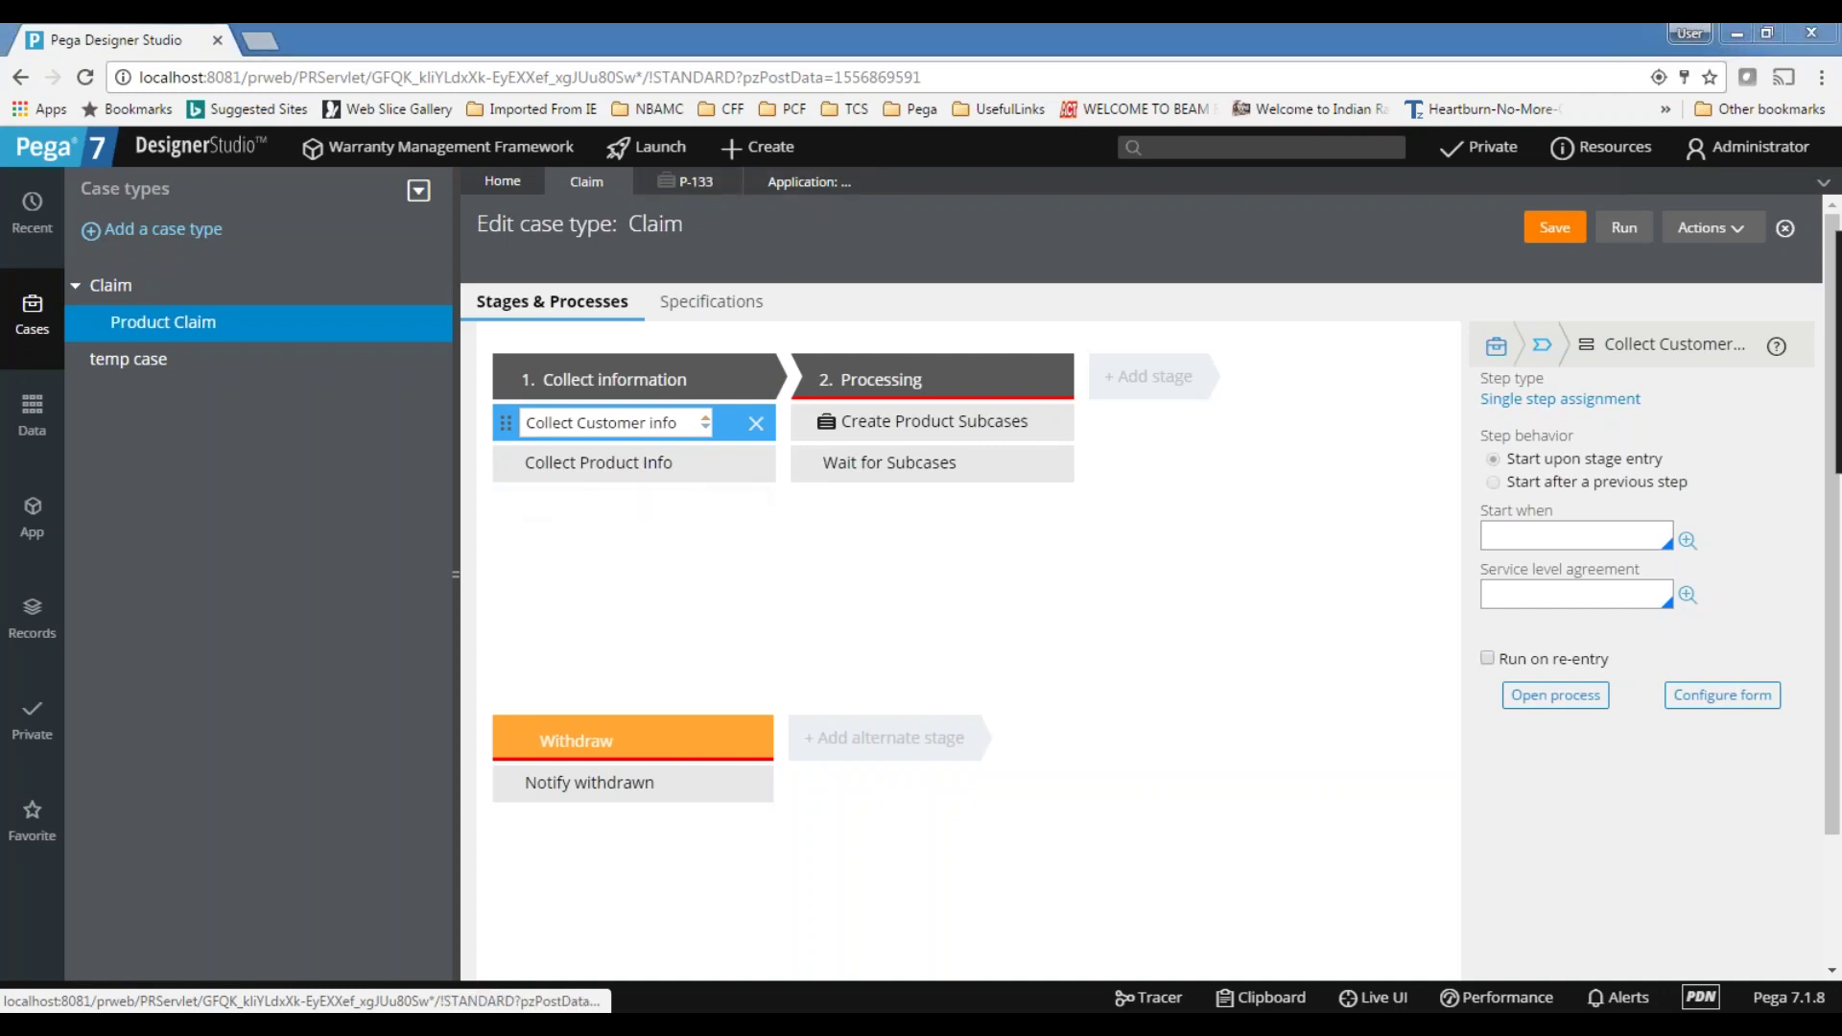
double_click(248, 340)
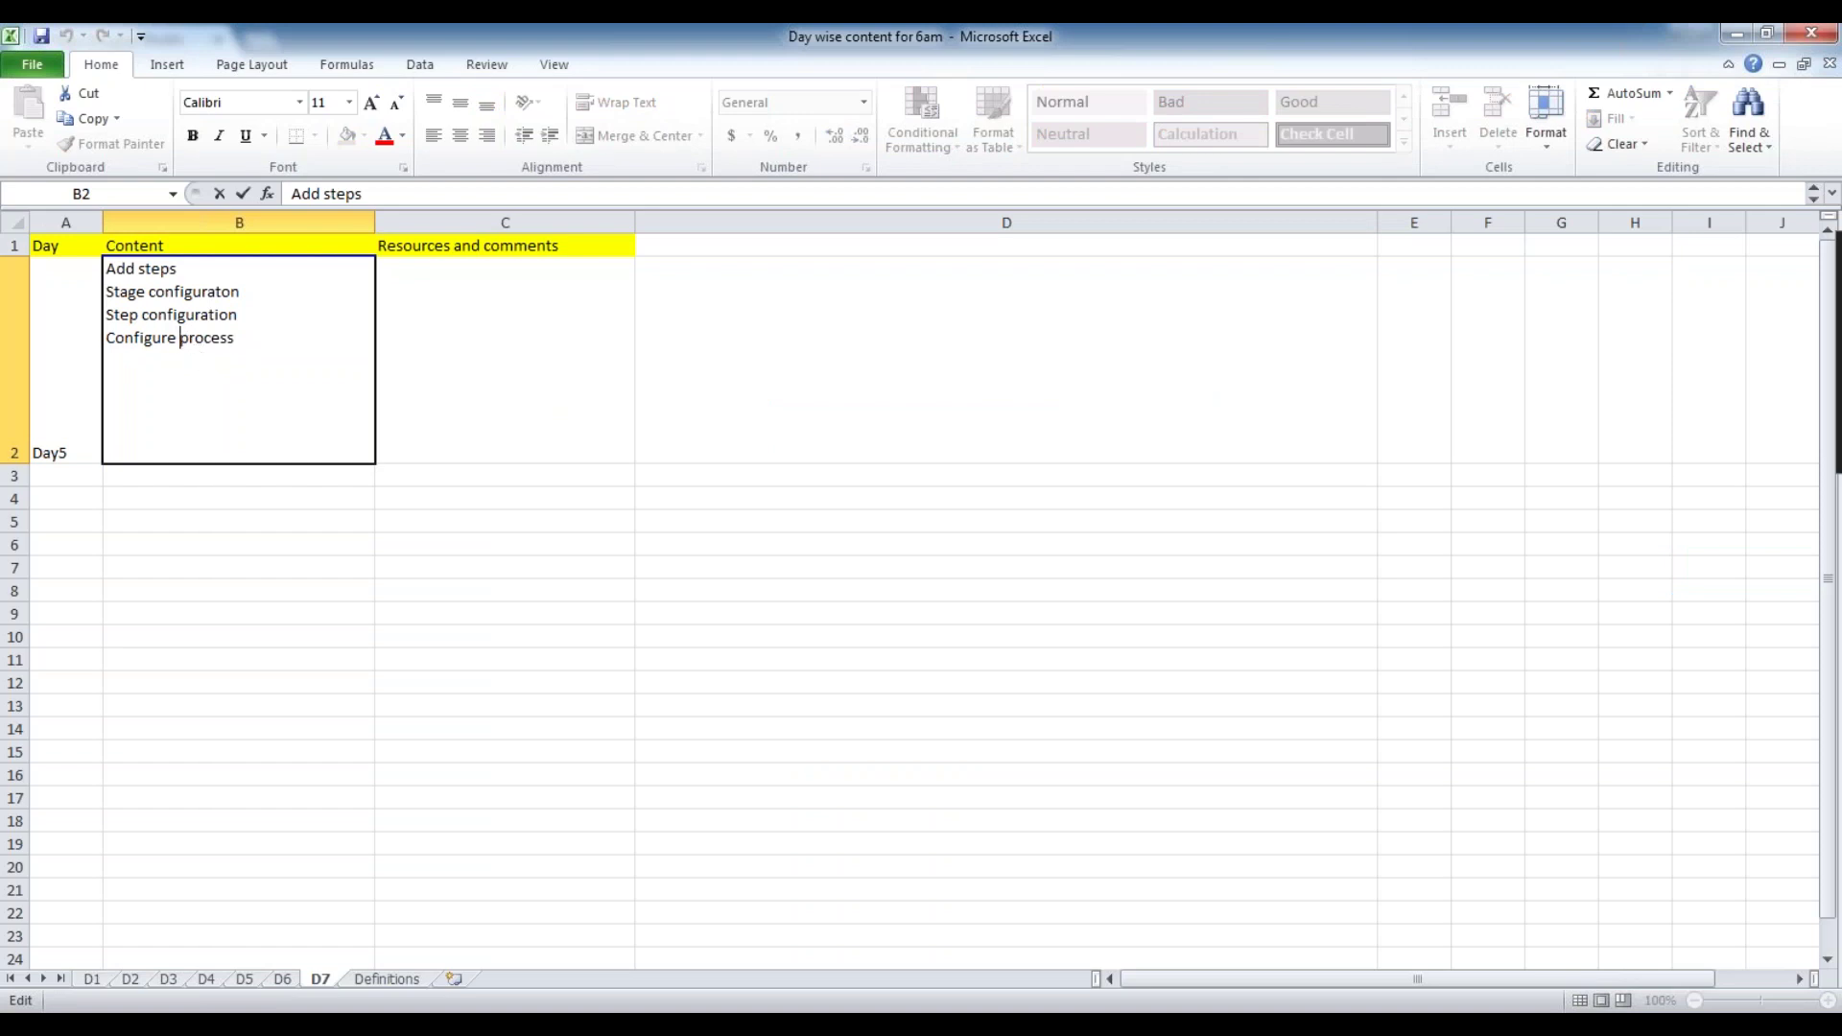
key(alt+Tab)
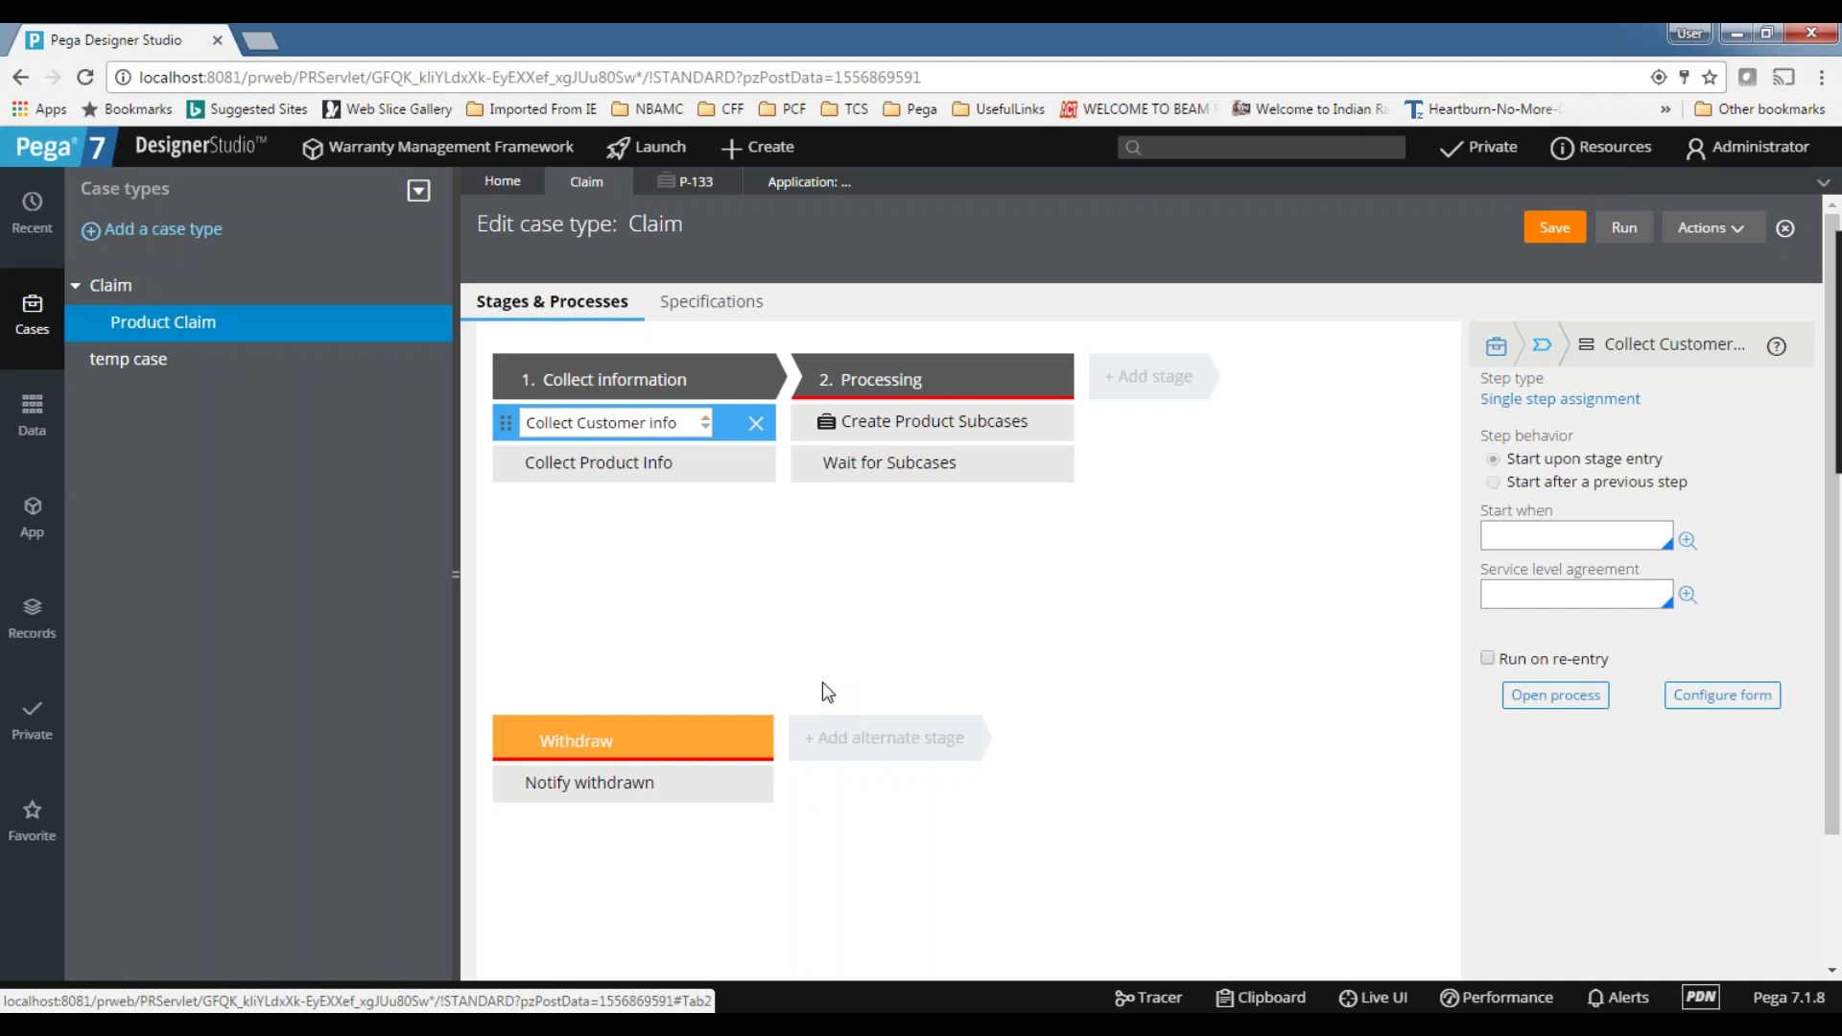
- Open the Pega API help page and expand its casetypes and cases operations
click(1624, 153)
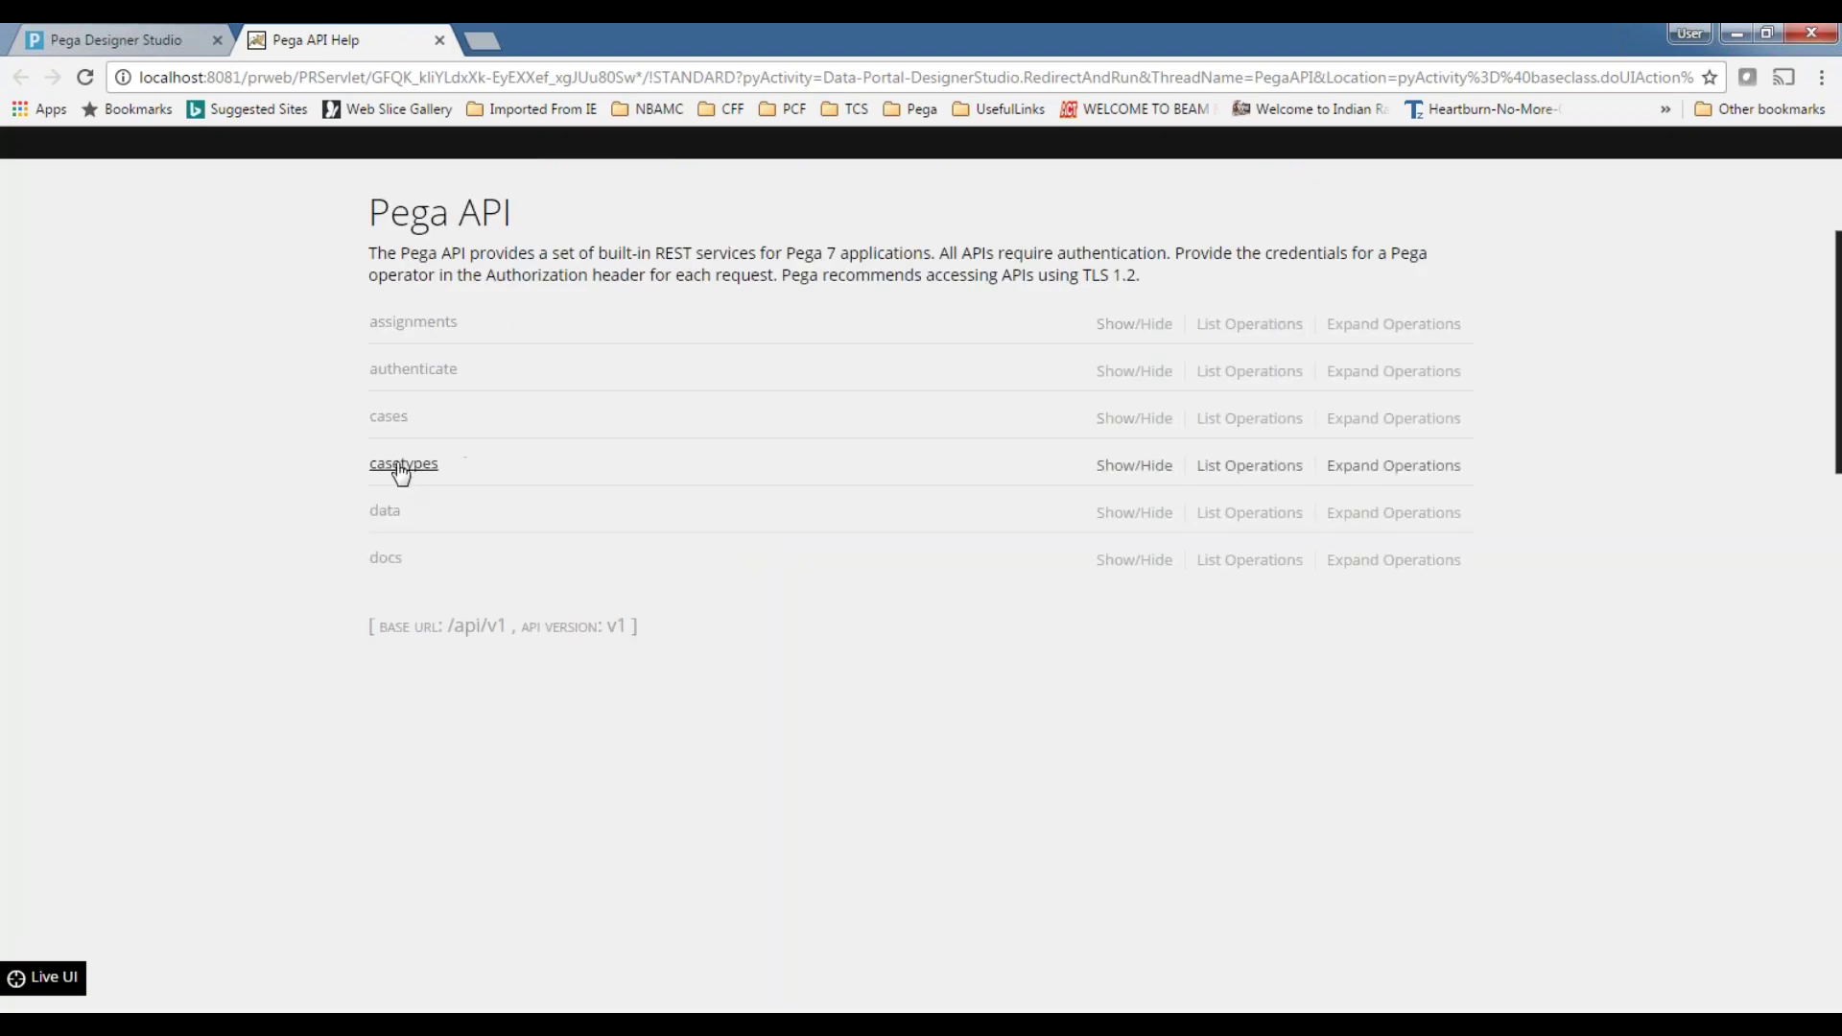
click(402, 466)
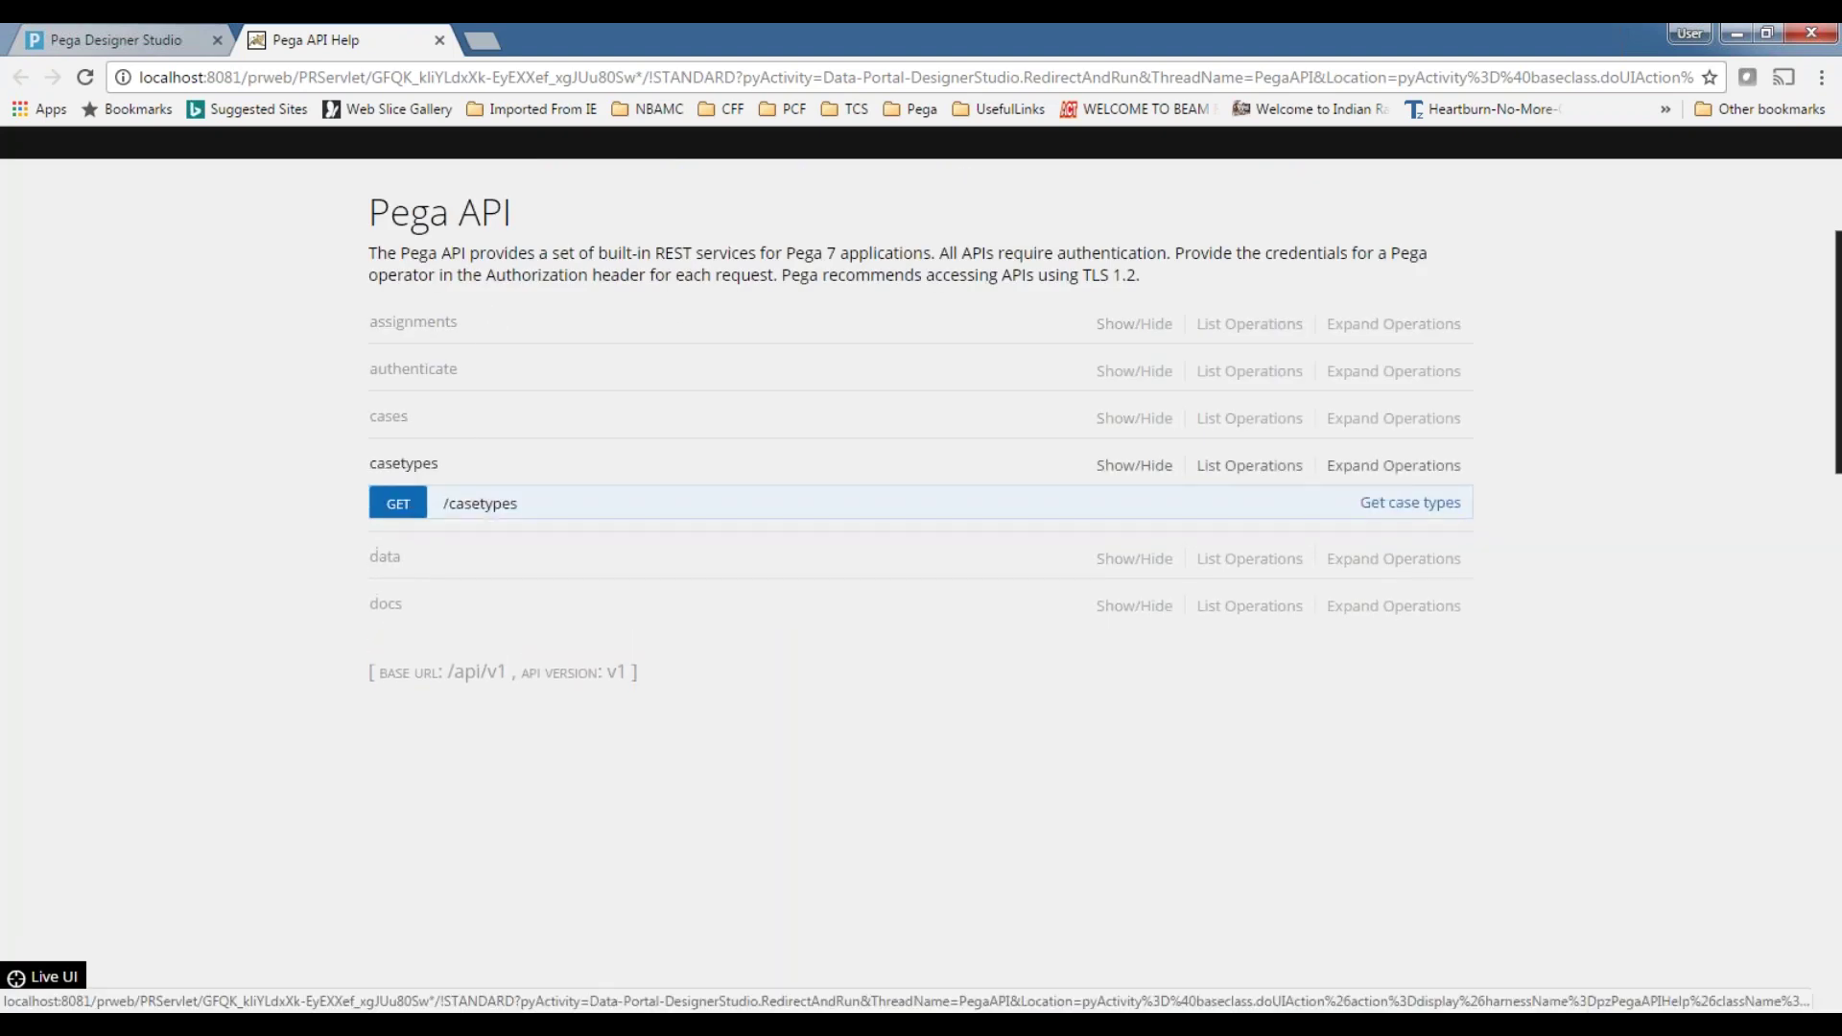
click(390, 419)
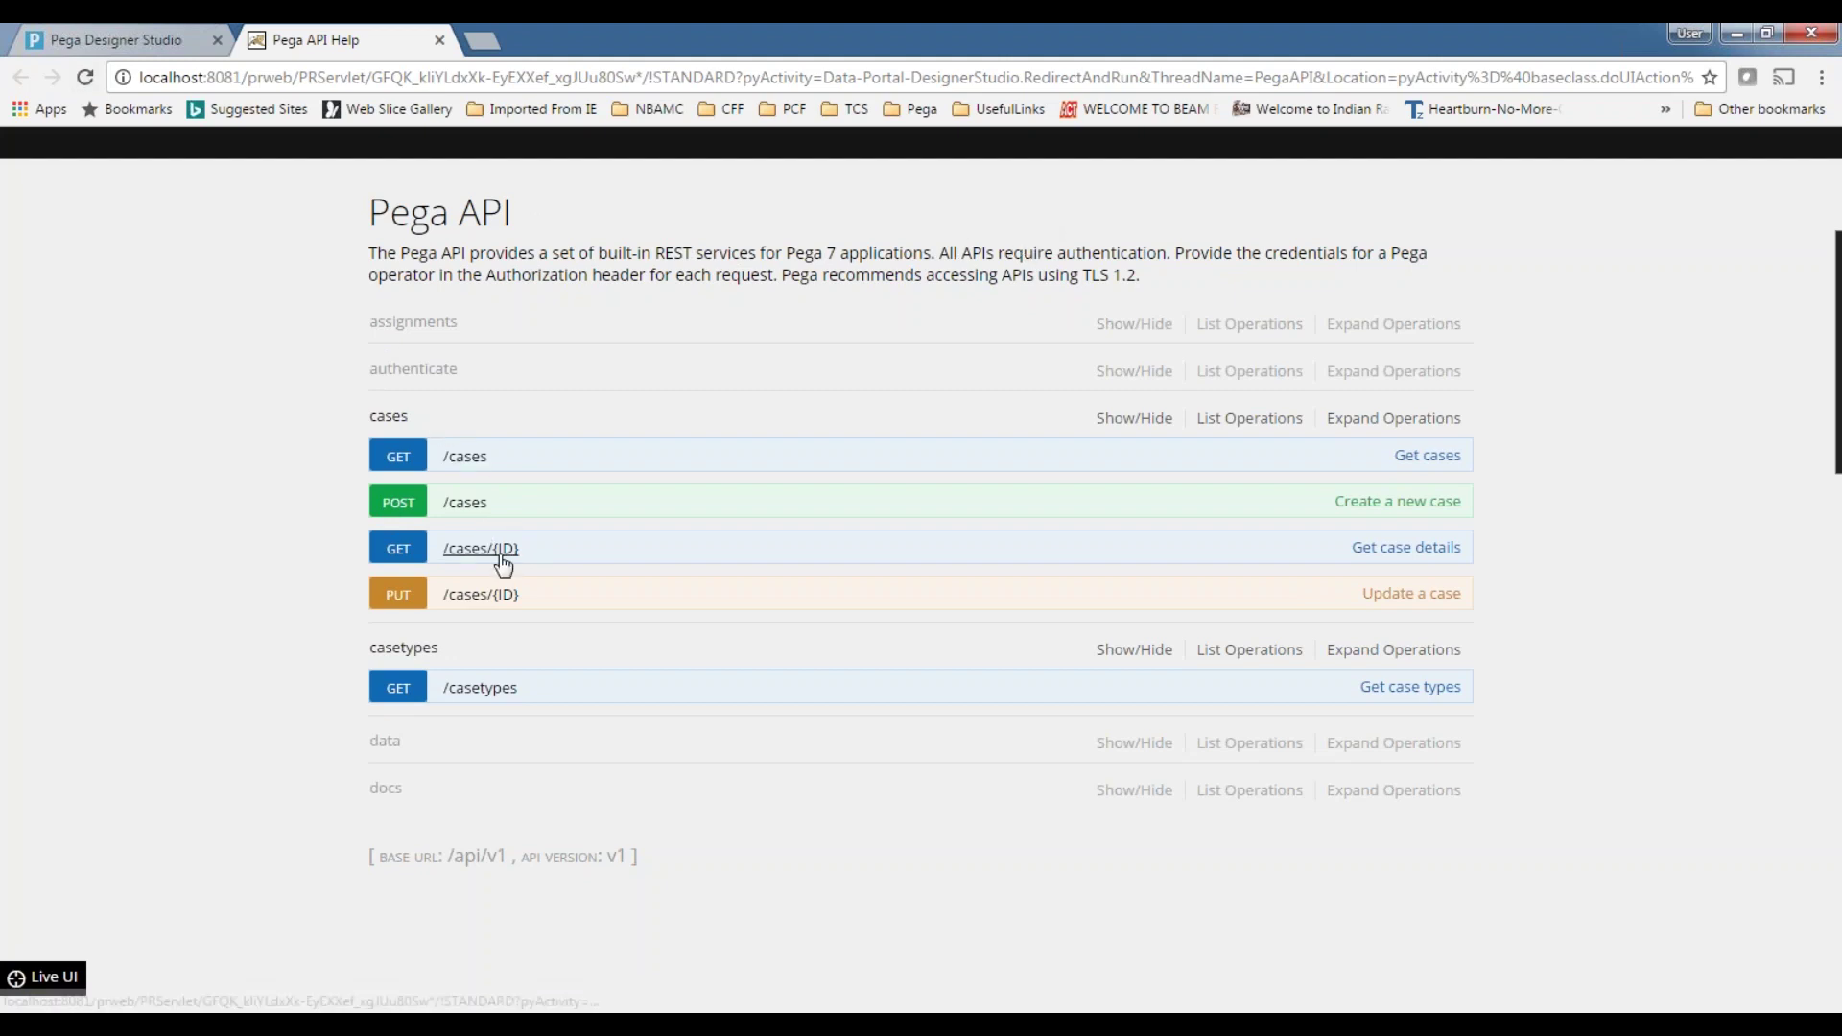
- Examine the POST /cases operation's implementation notes, response class and parameters, and close the Pega API page
click(398, 508)
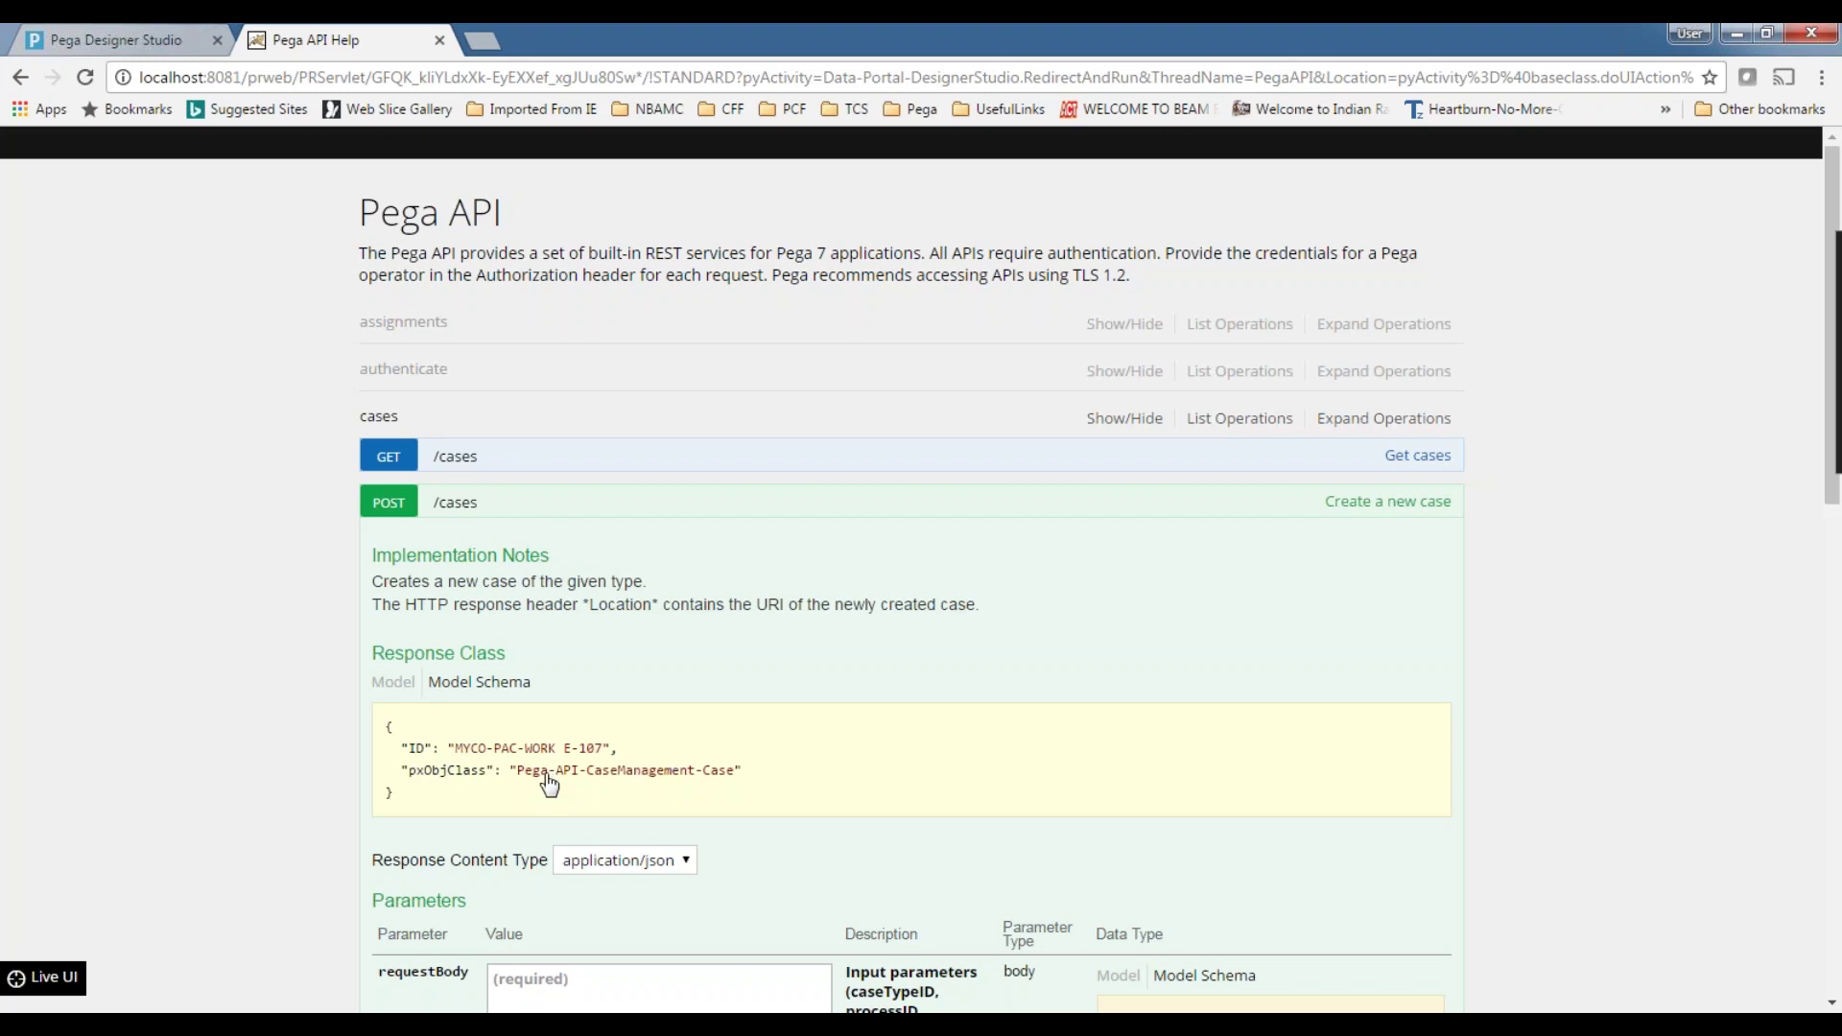
scroll(519, 599, down, 1)
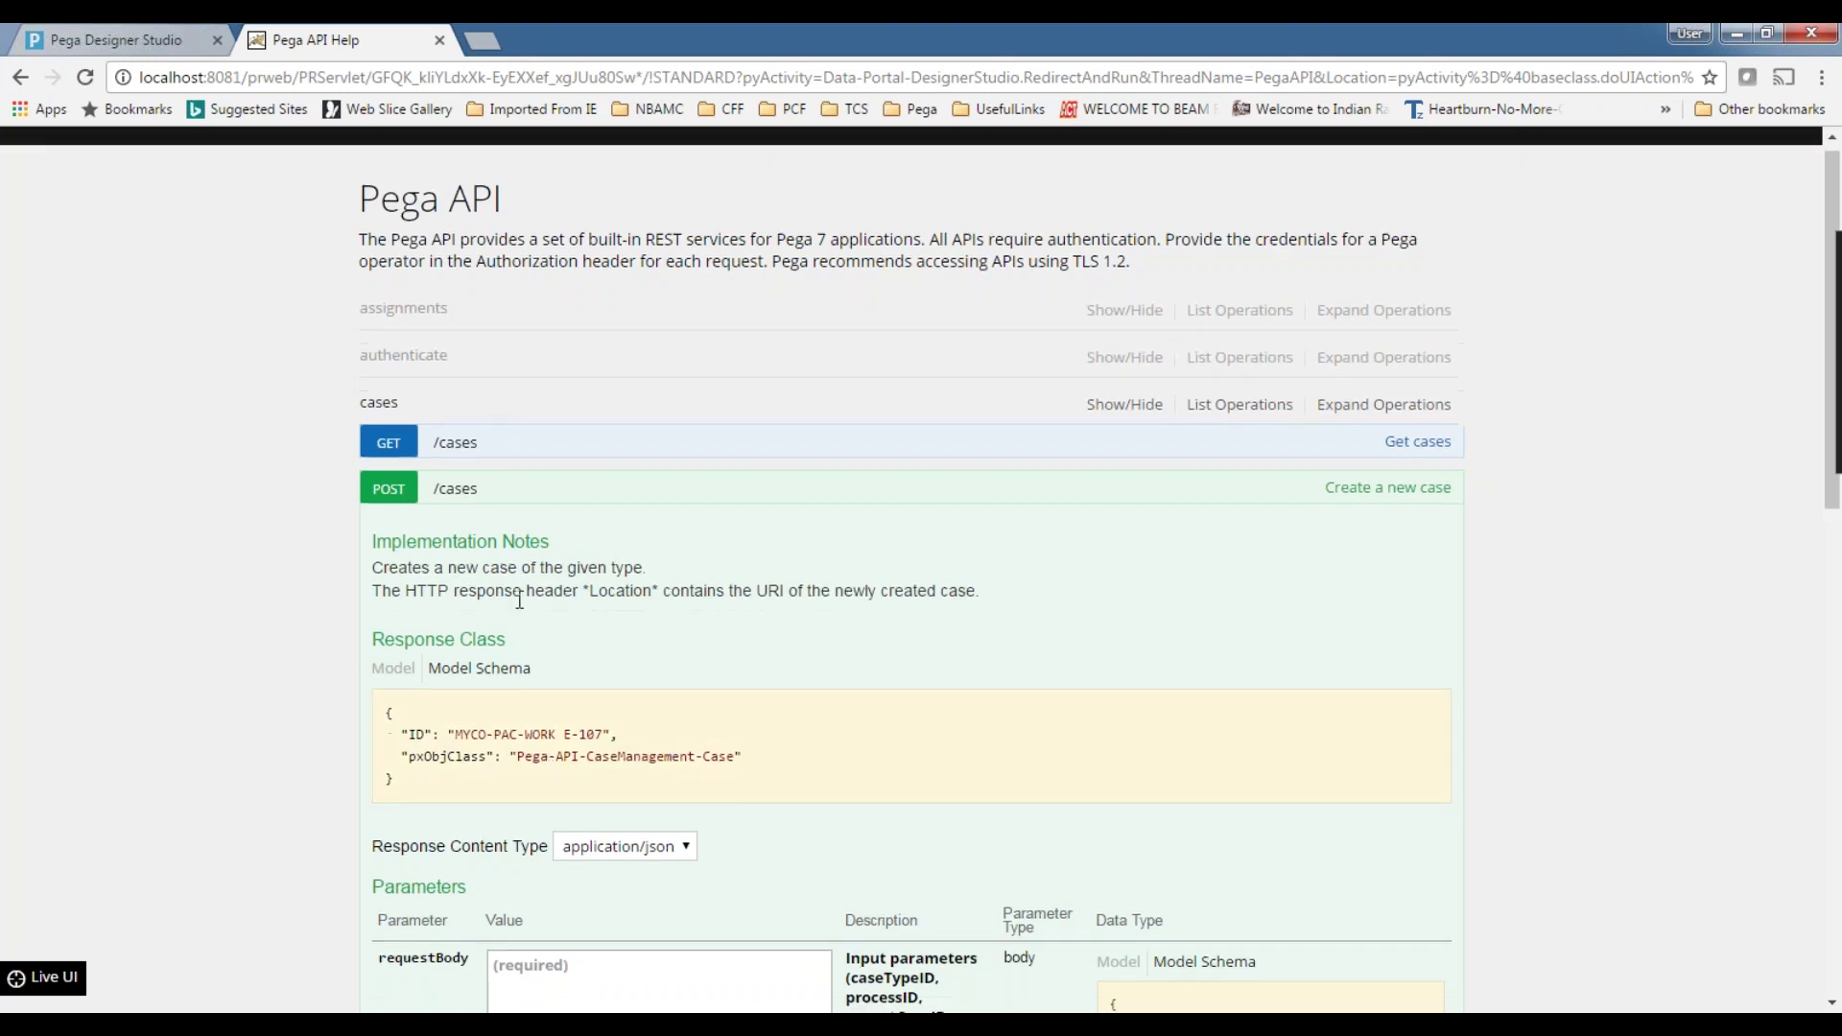
scroll(519, 598, down, 2)
scroll(522, 707, down, 1)
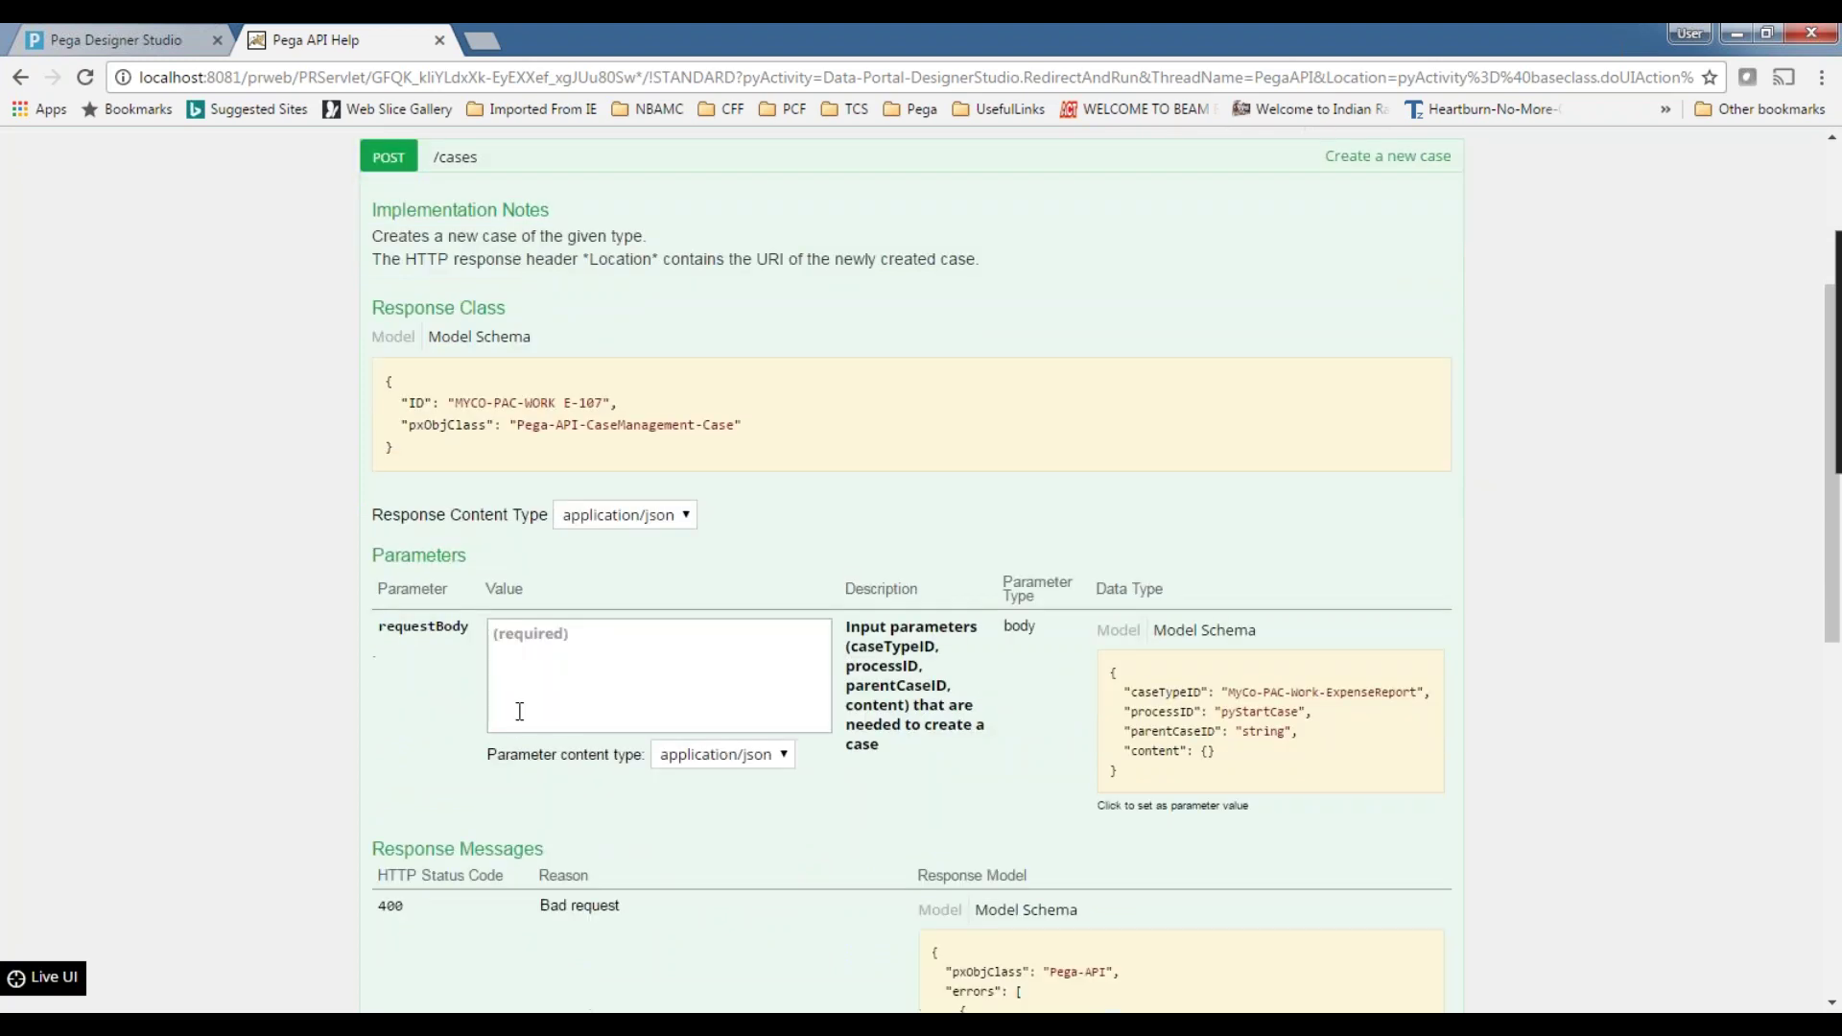
scroll(614, 746, up, 1)
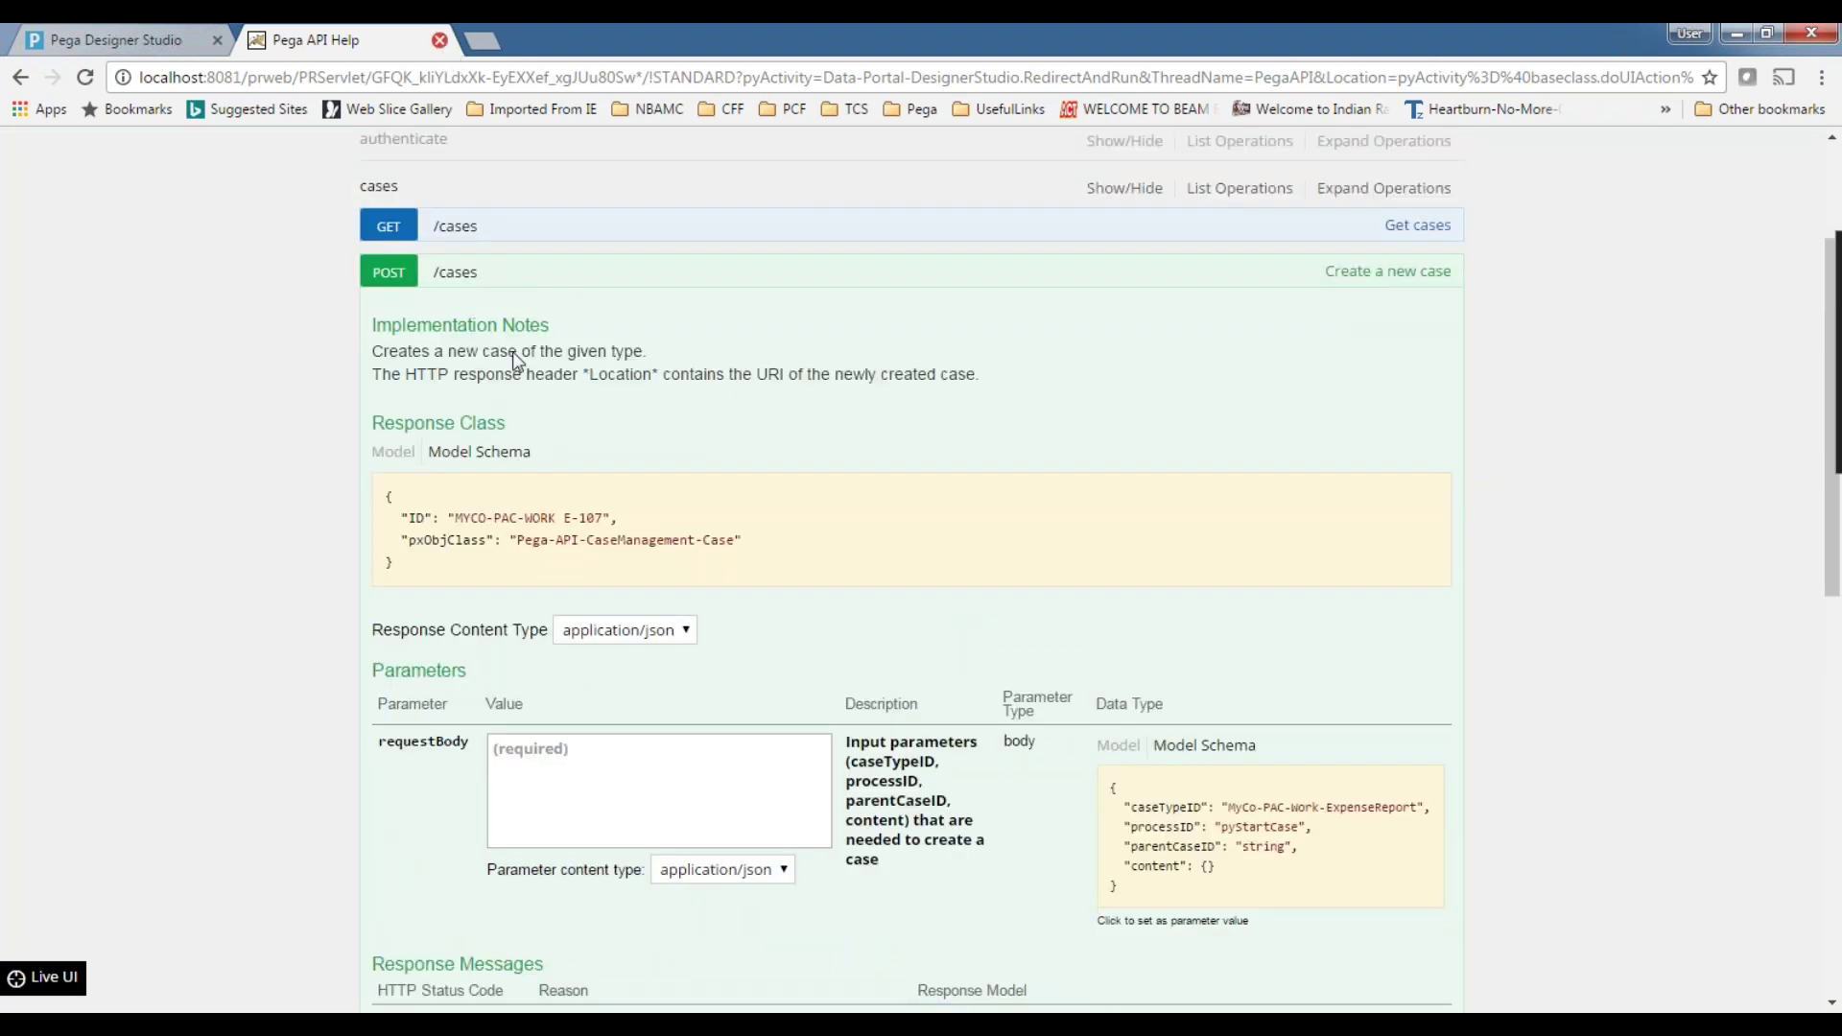
click(440, 41)
- Collapse the Claim case type in the case types list and close the P-133 Product Claim case
click(1611, 236)
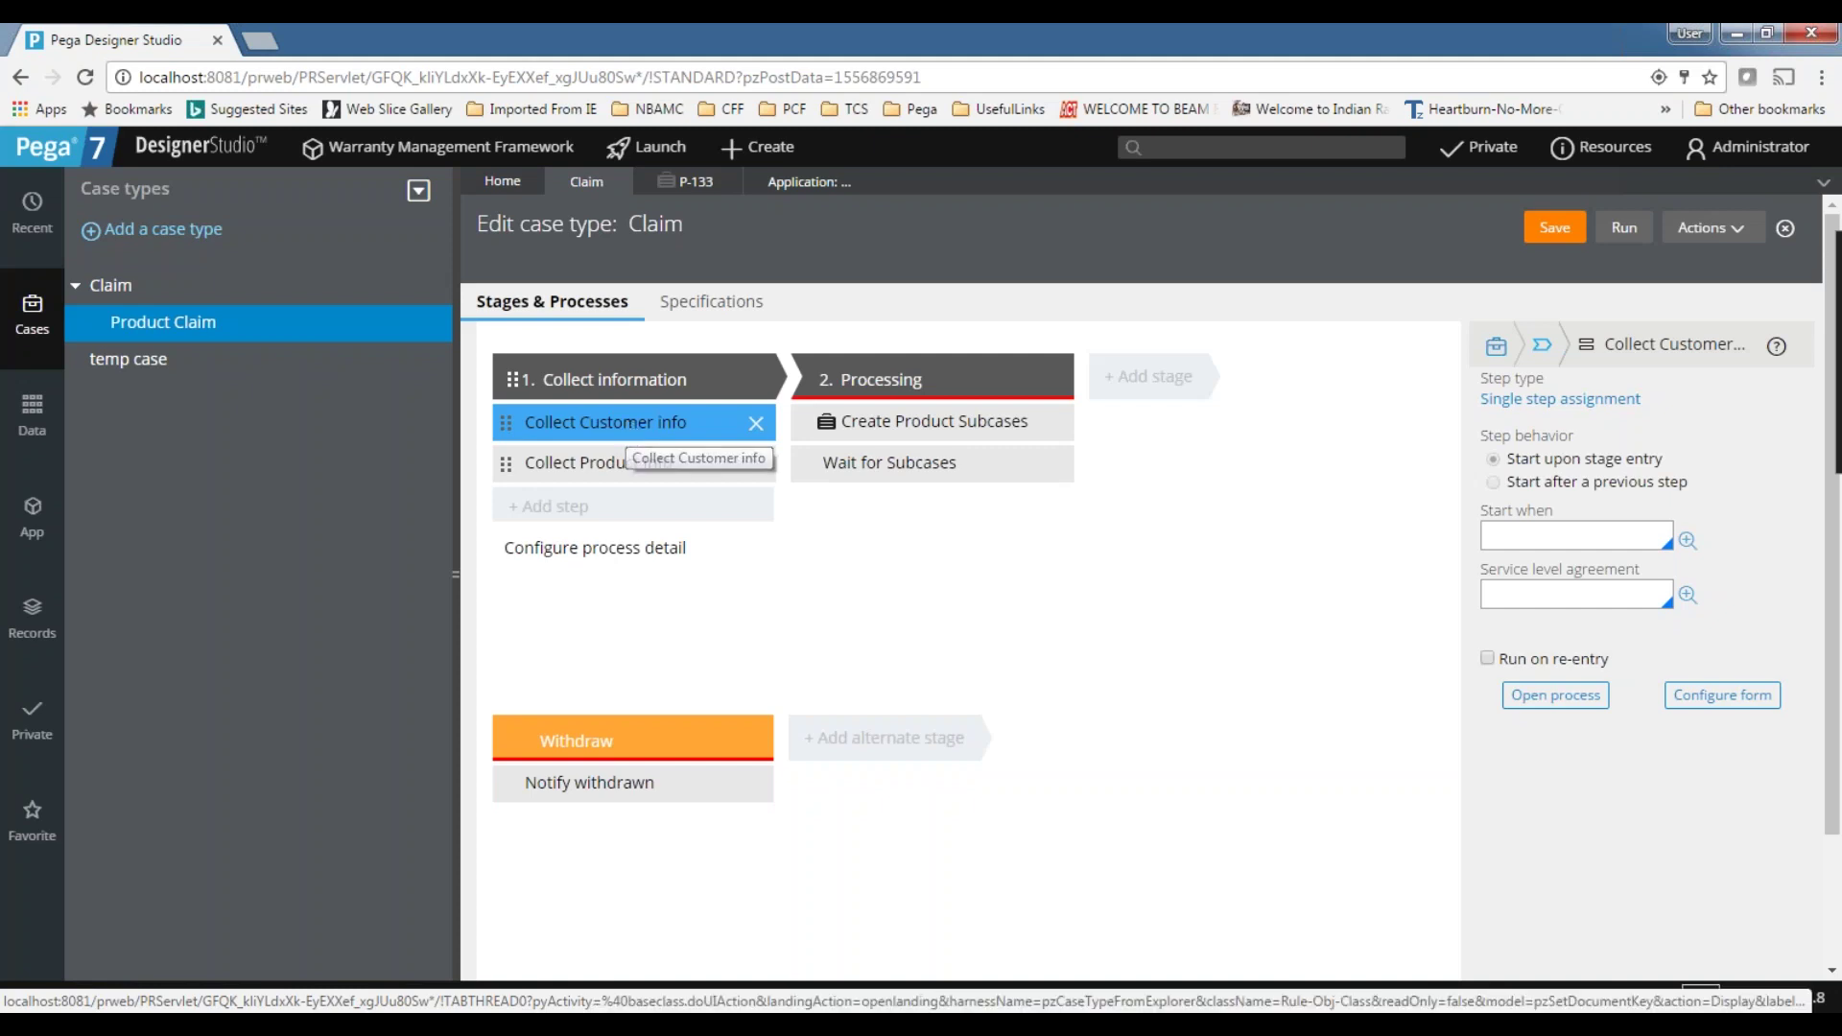
click(74, 288)
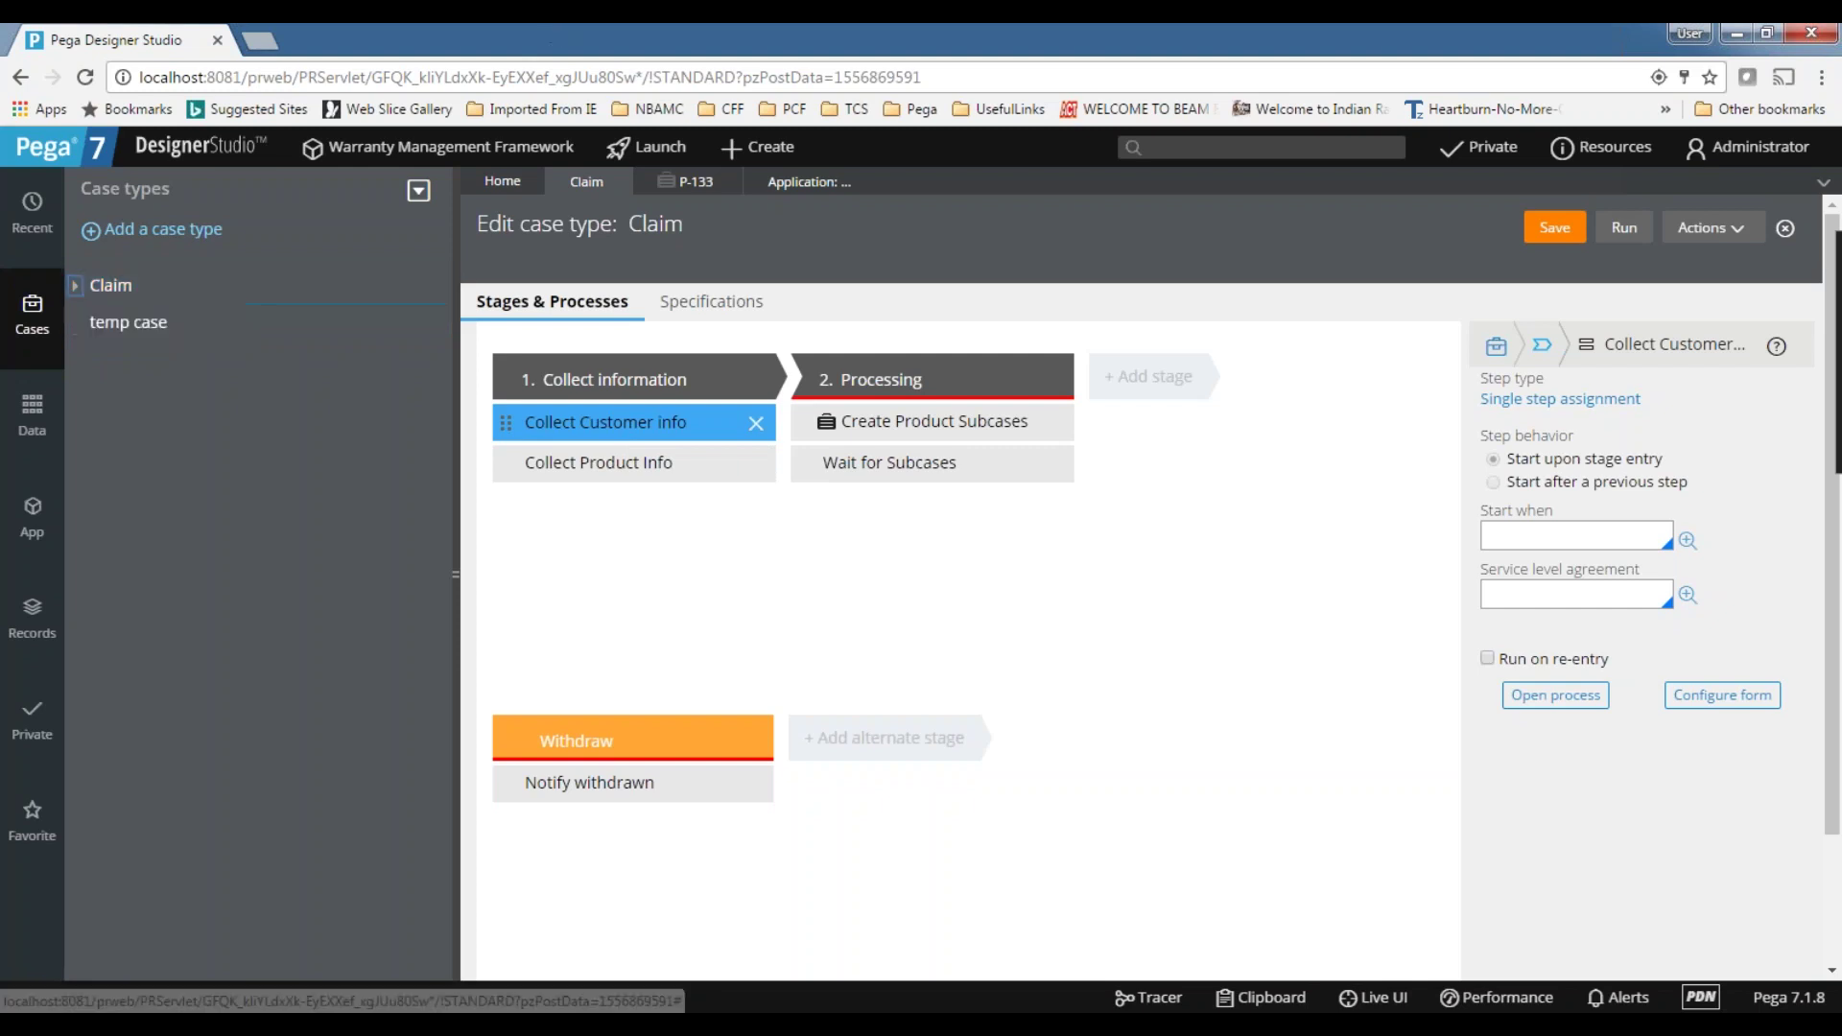
click(695, 182)
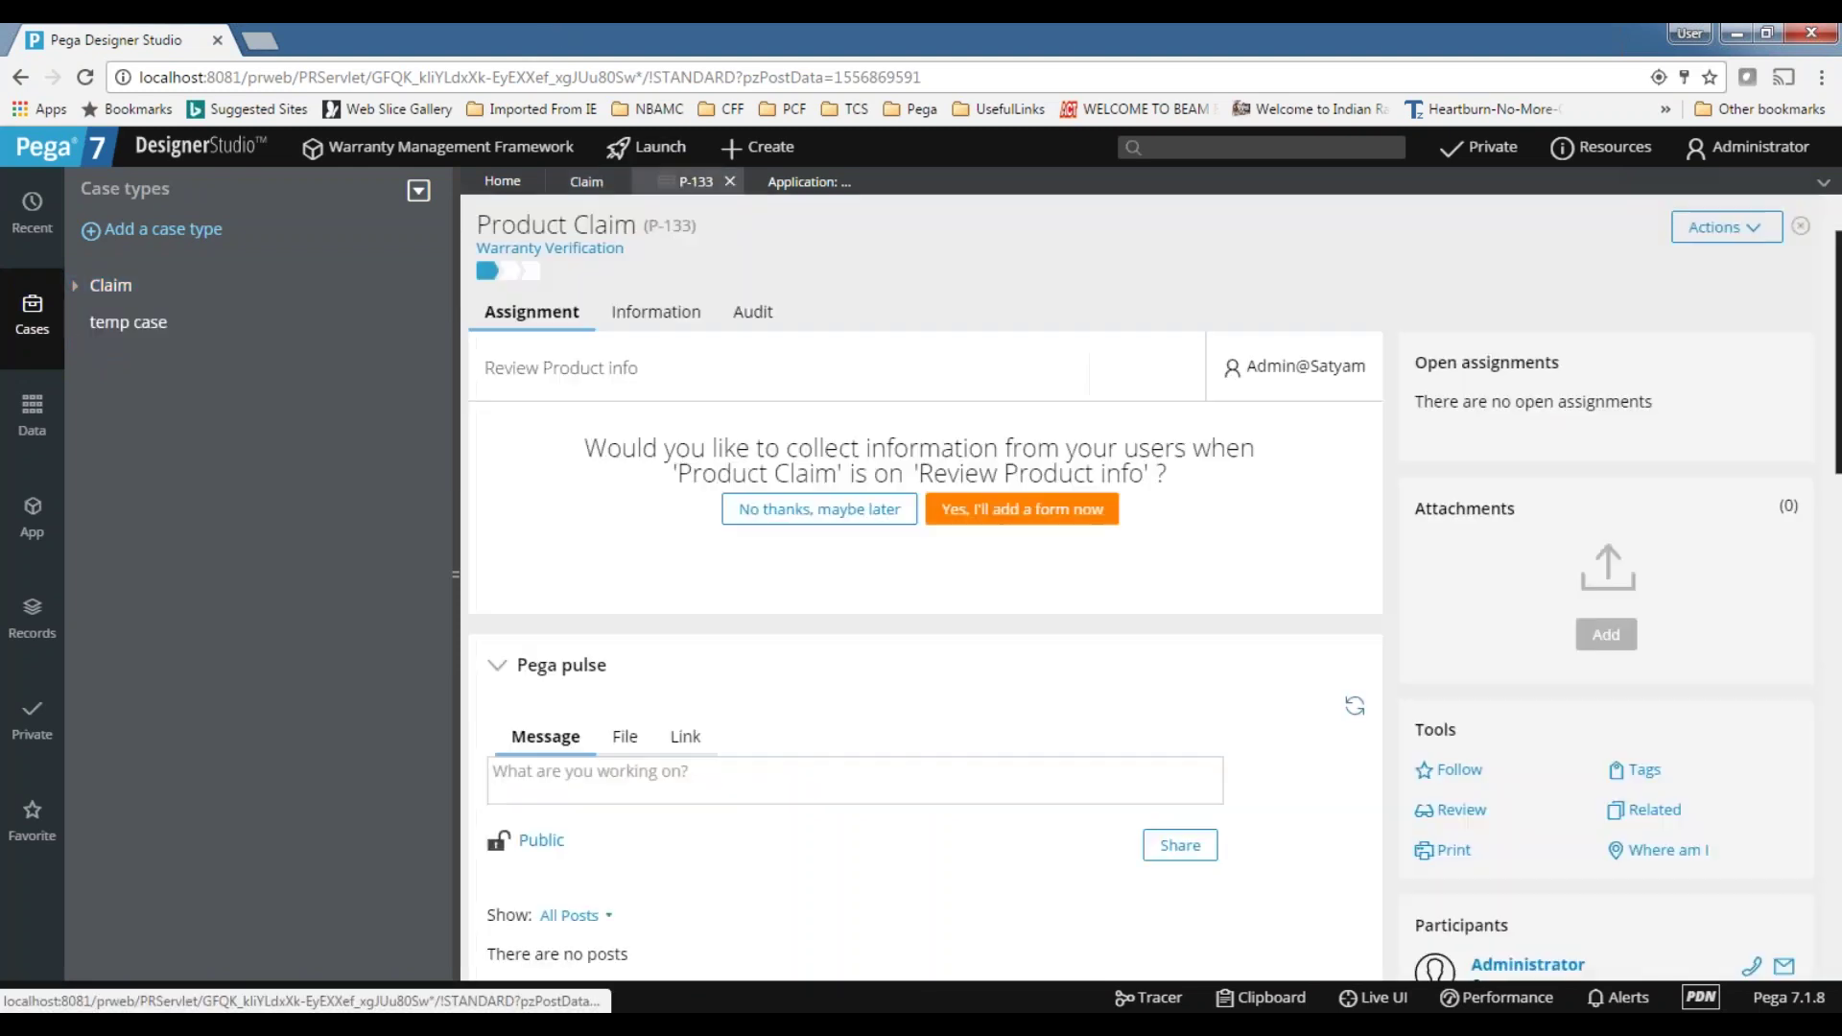
click(729, 182)
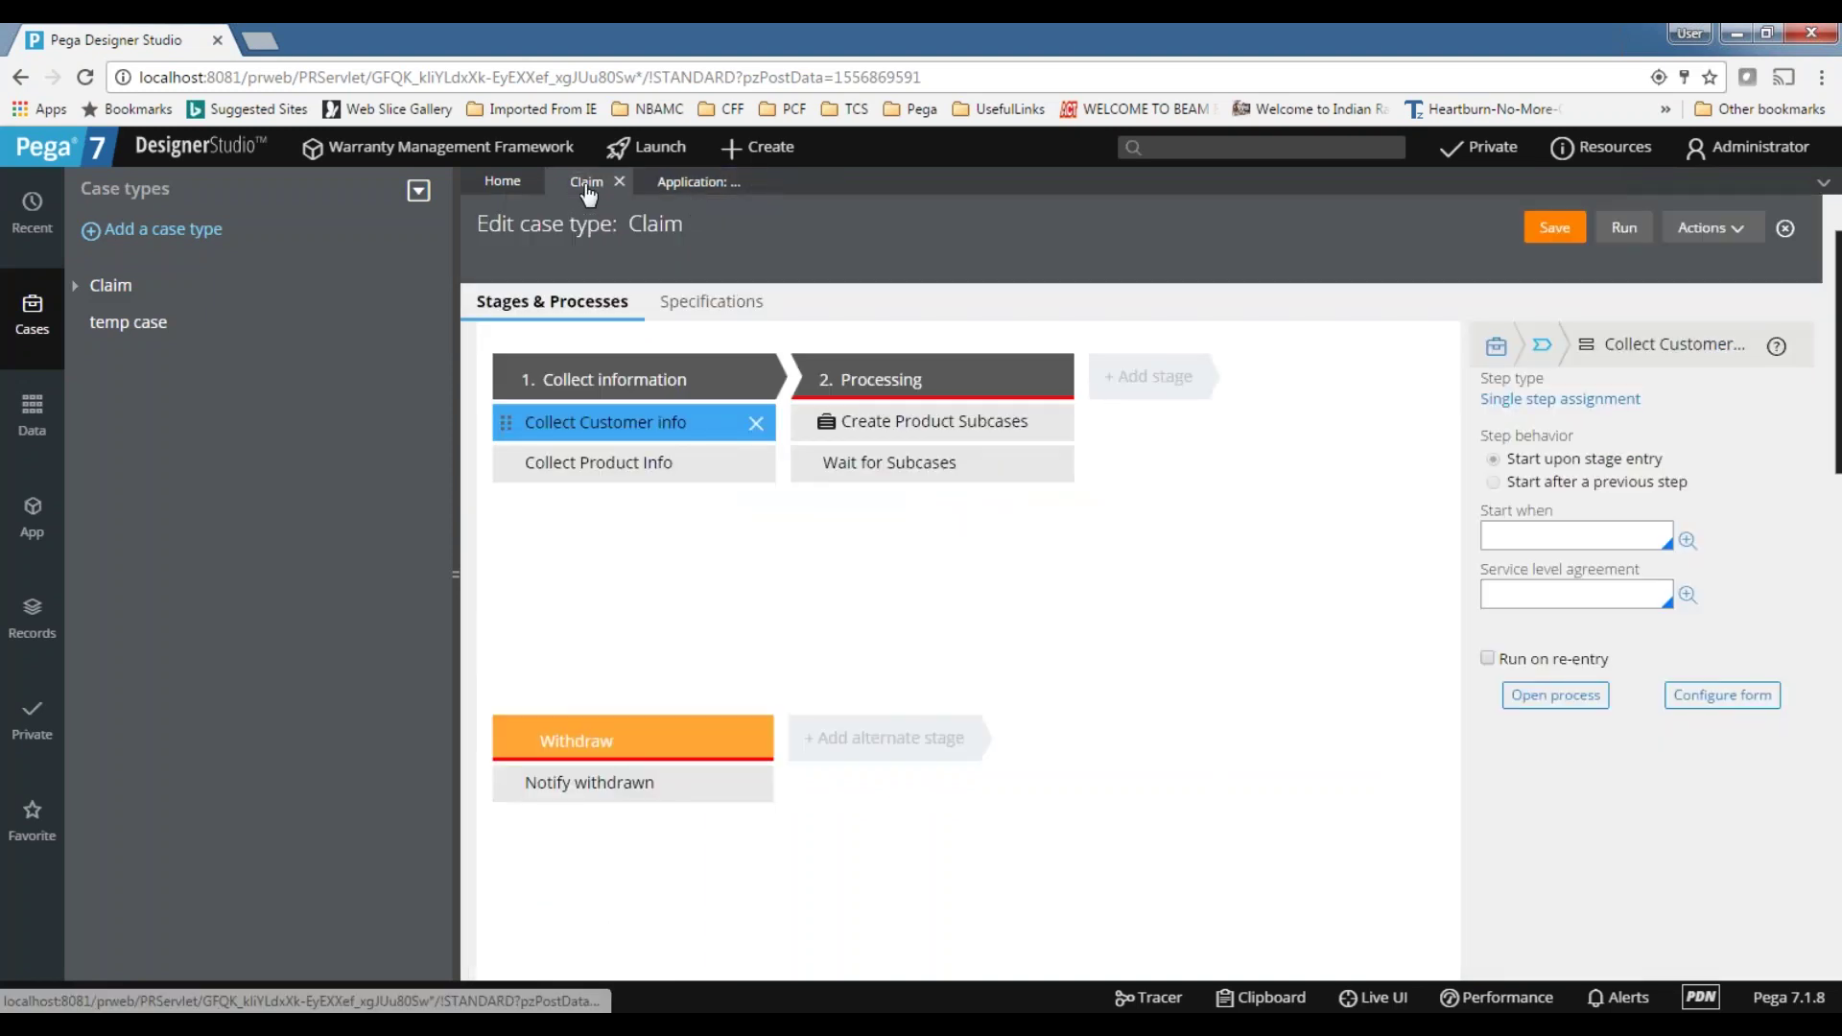
- Review the names and settings of the Collect Customer info and Collect Product Info steps, and save the Claim case type
mouse_move(522, 465)
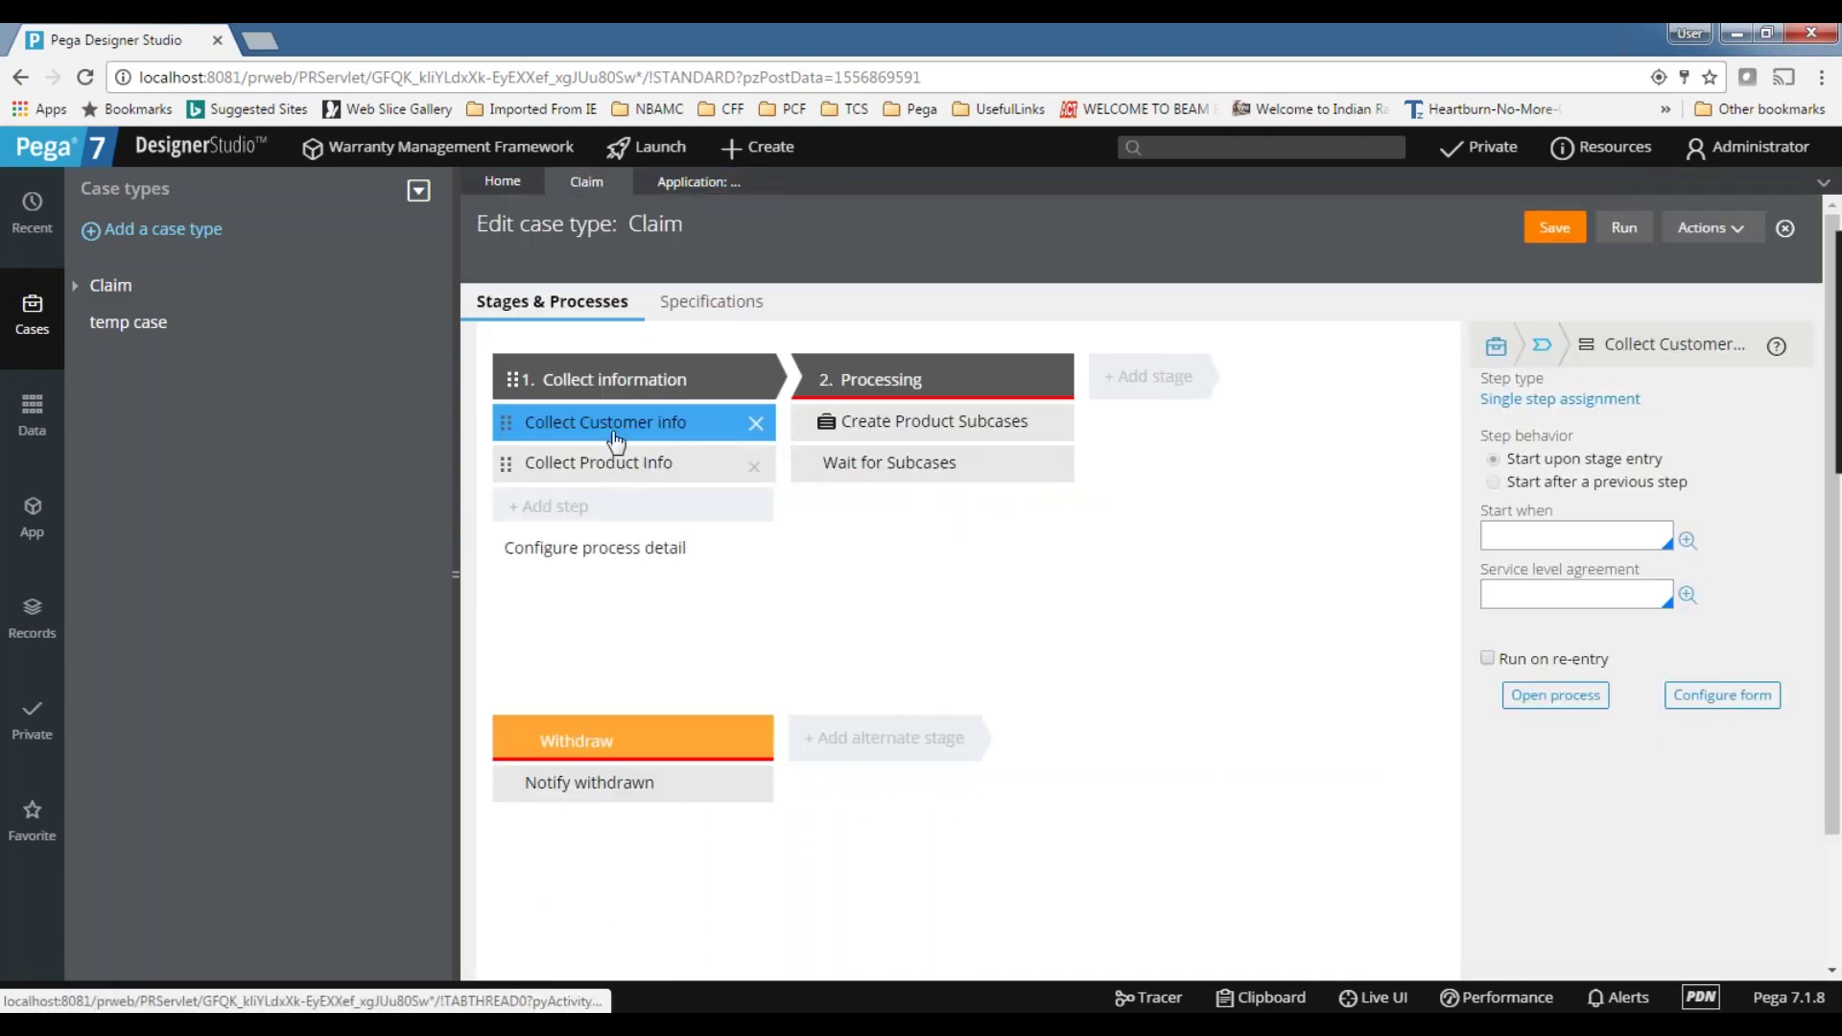
click(664, 425)
drag(678, 423, 528, 422)
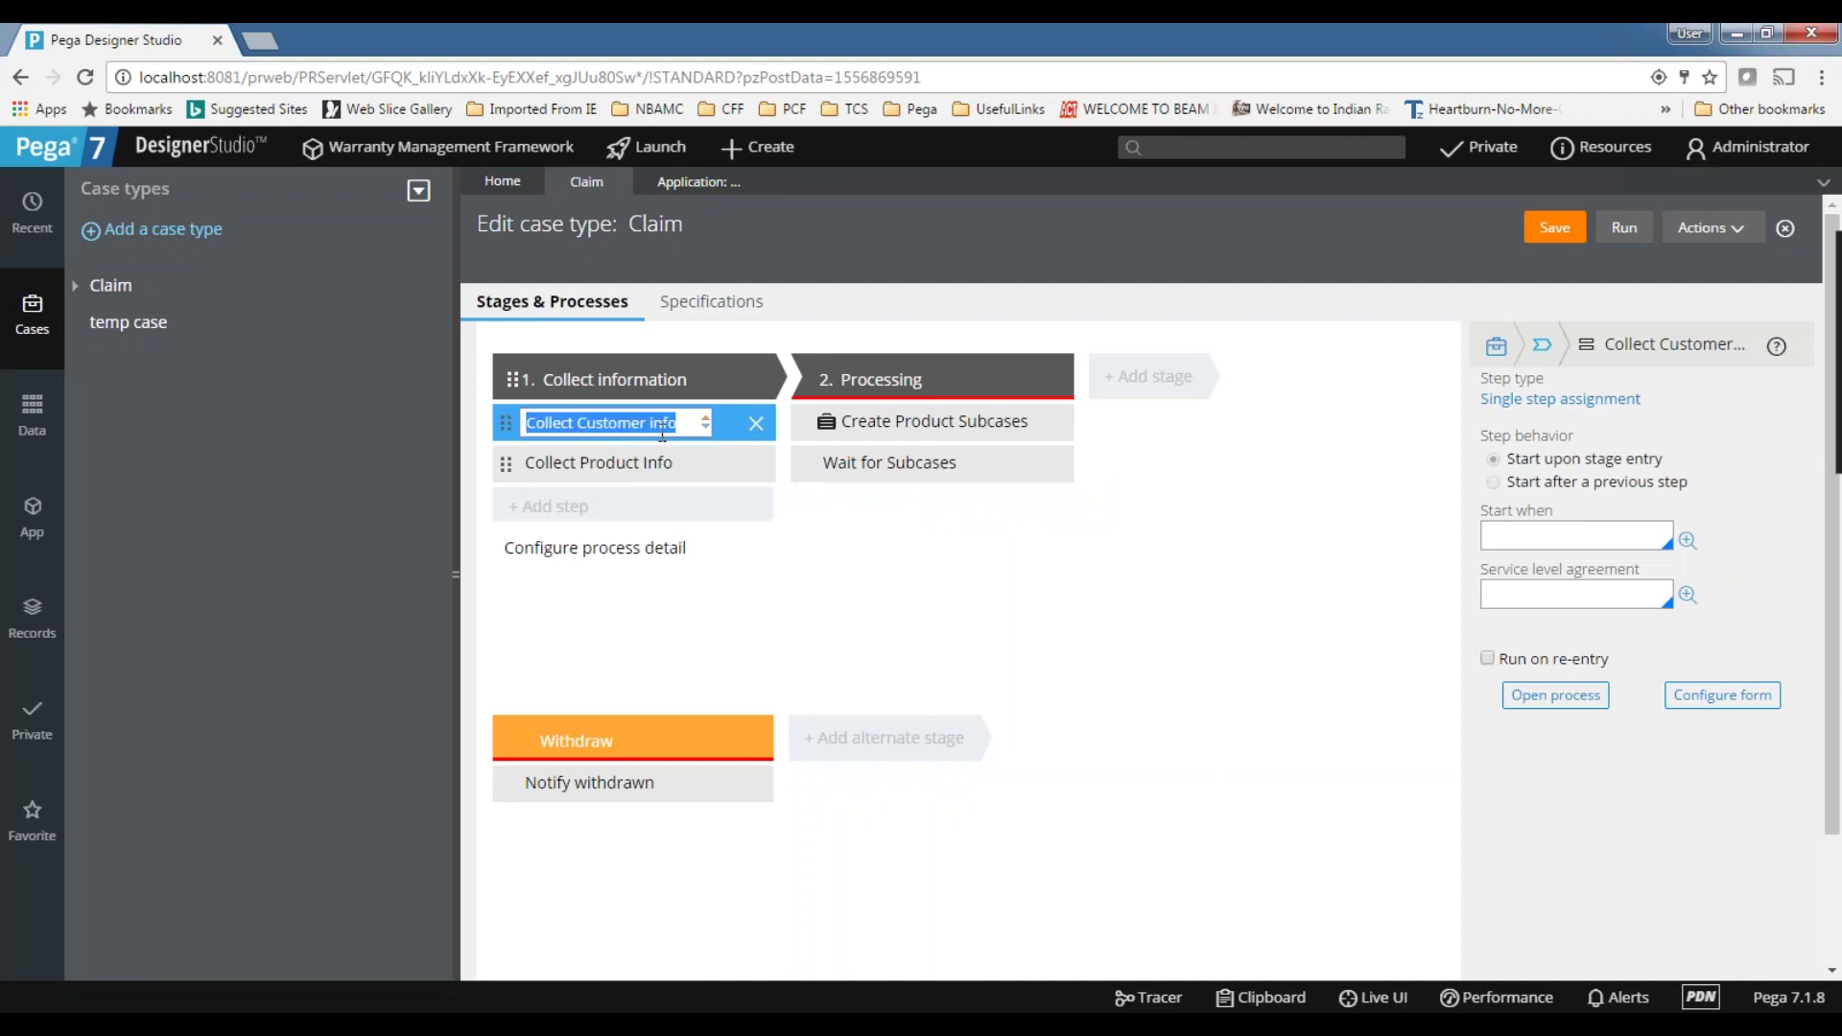
click(573, 468)
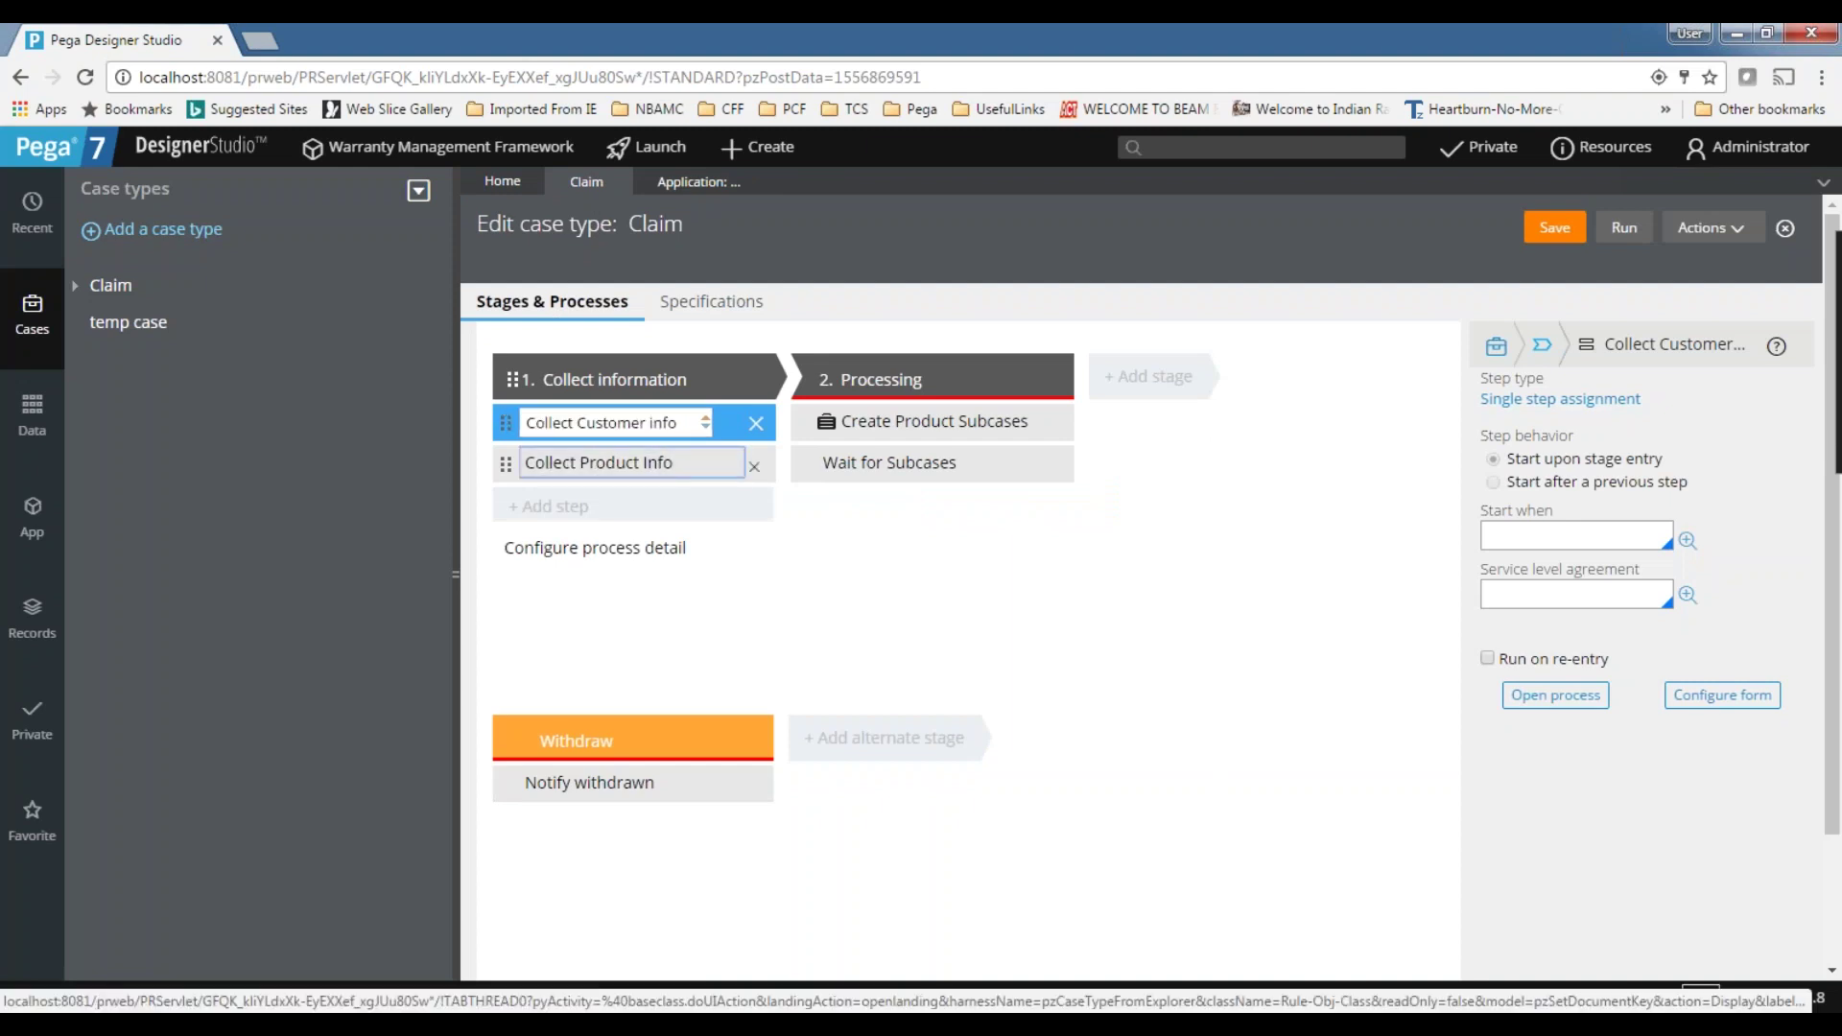
click(573, 467)
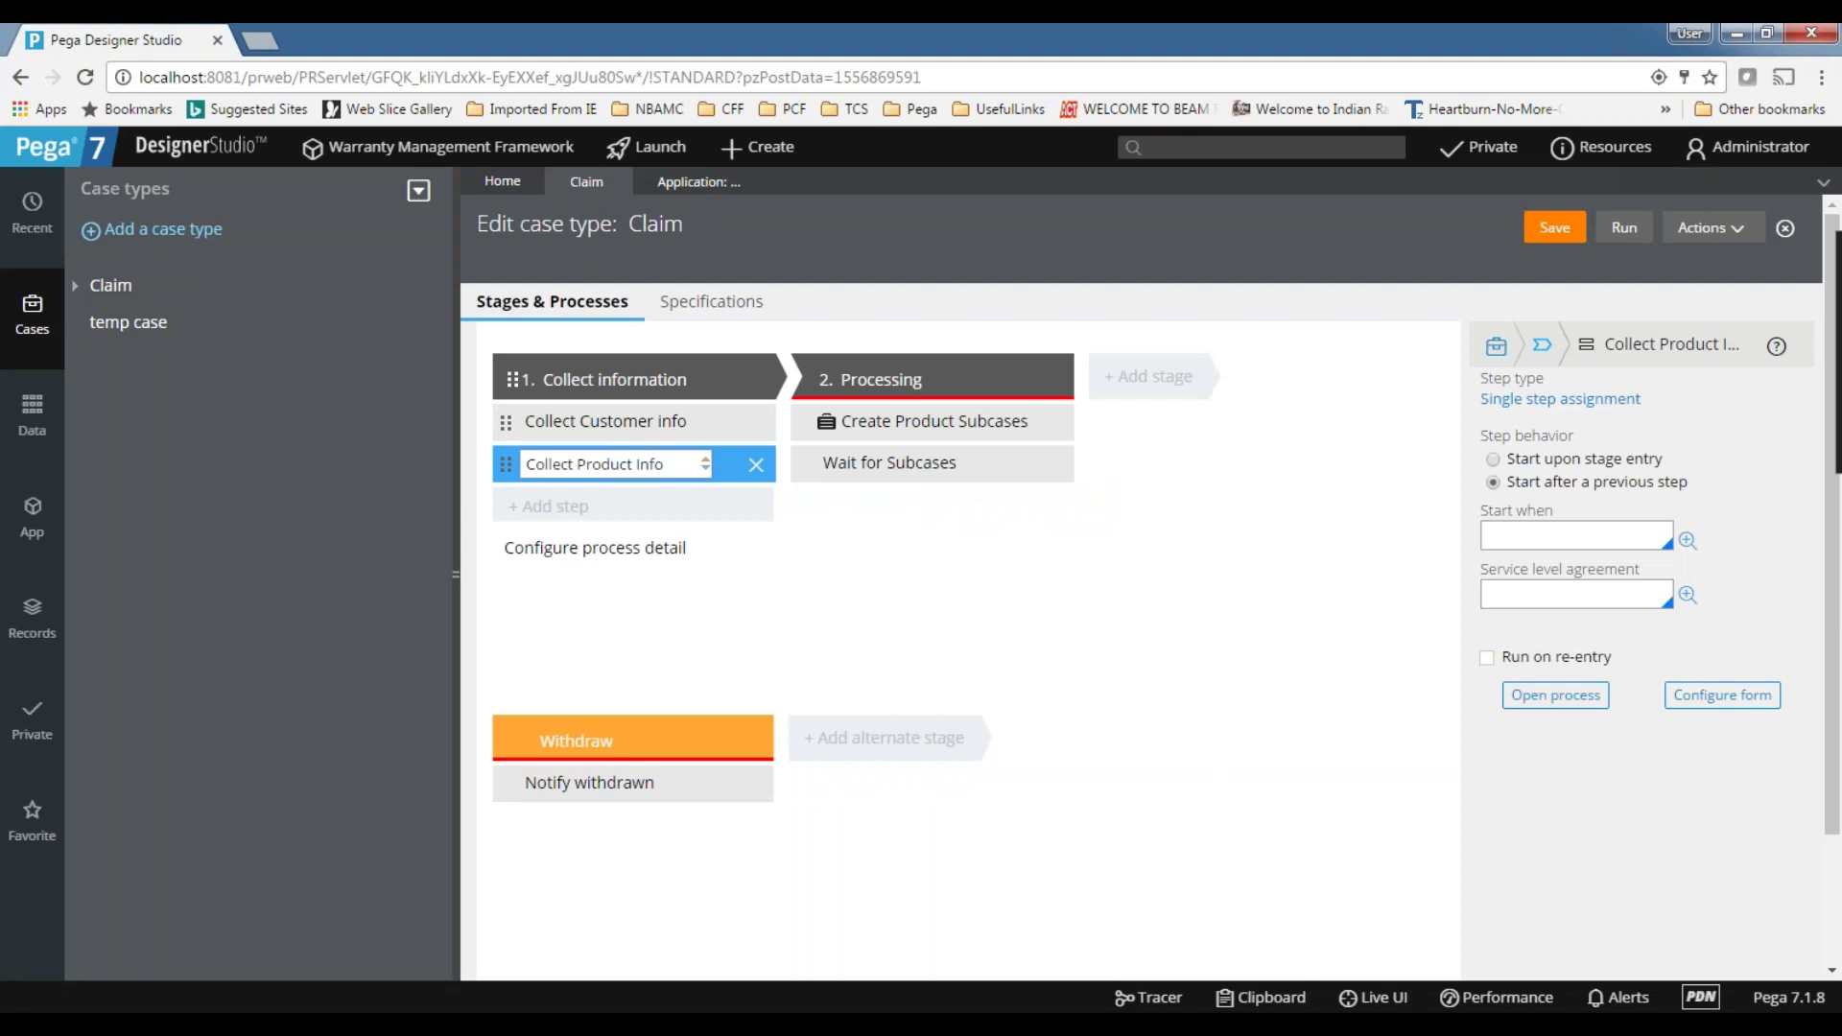
drag(672, 464, 525, 464)
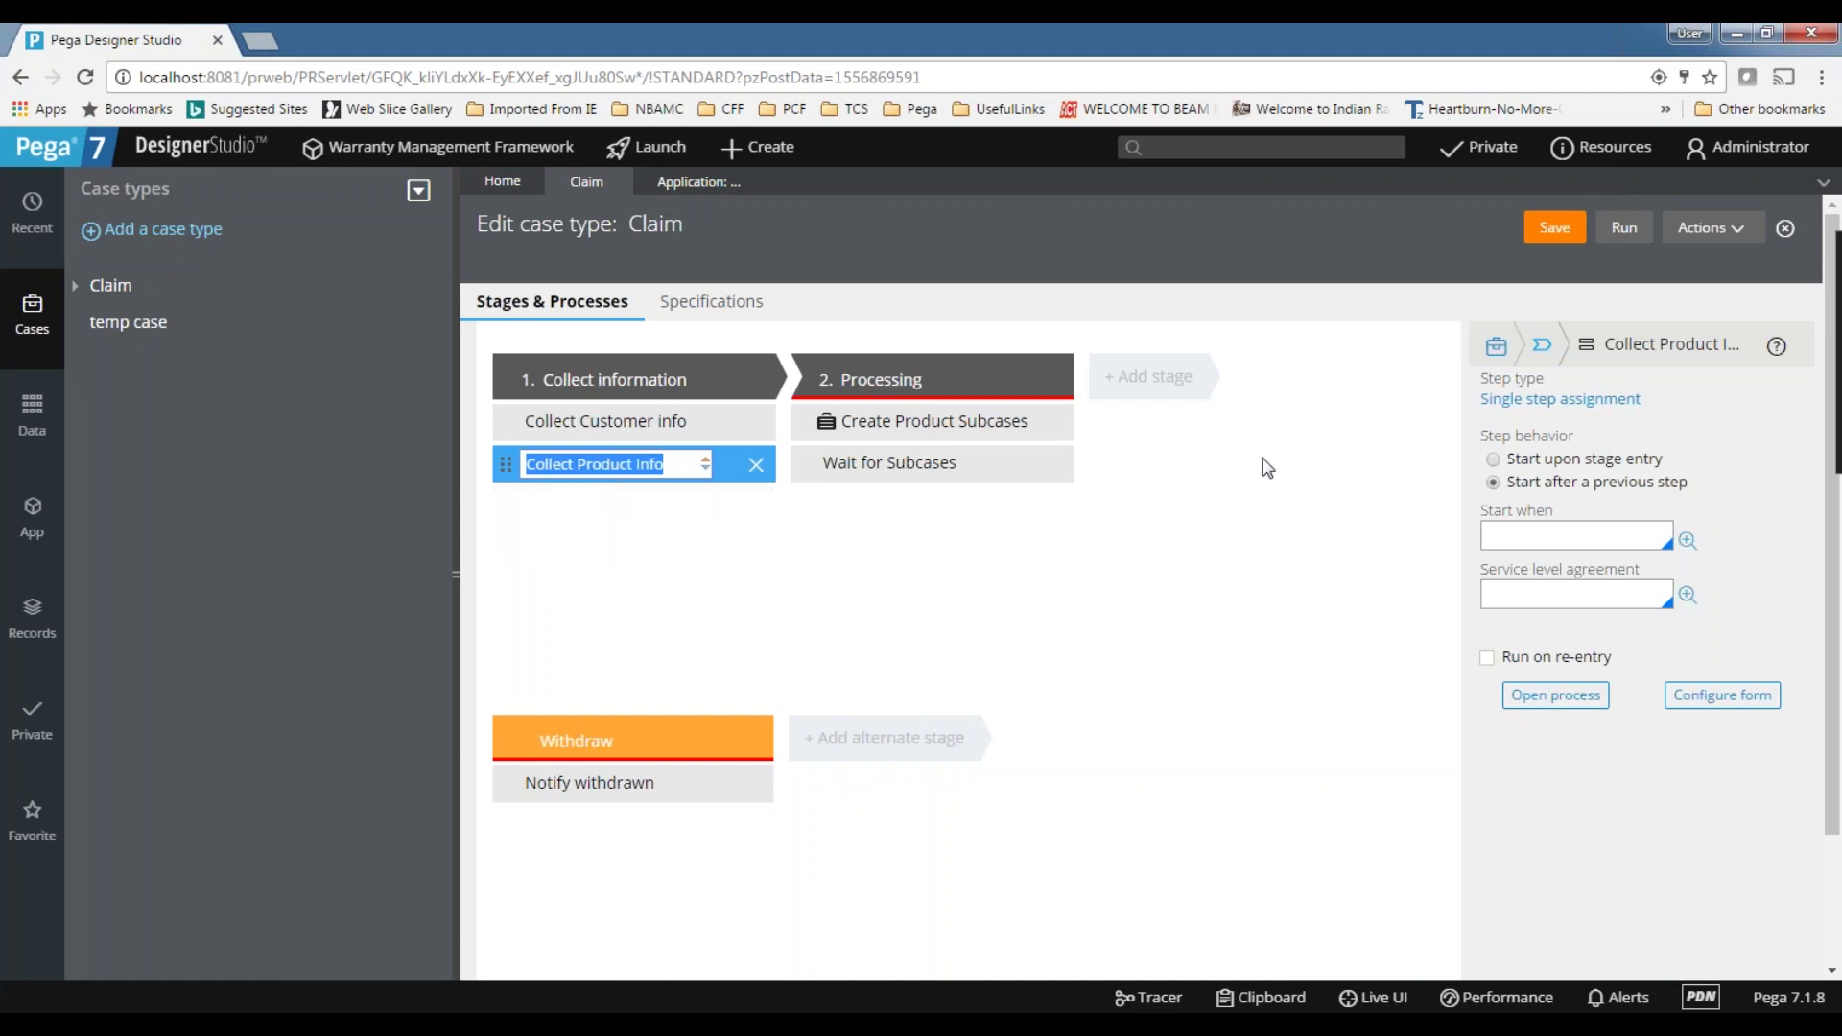
click(1274, 686)
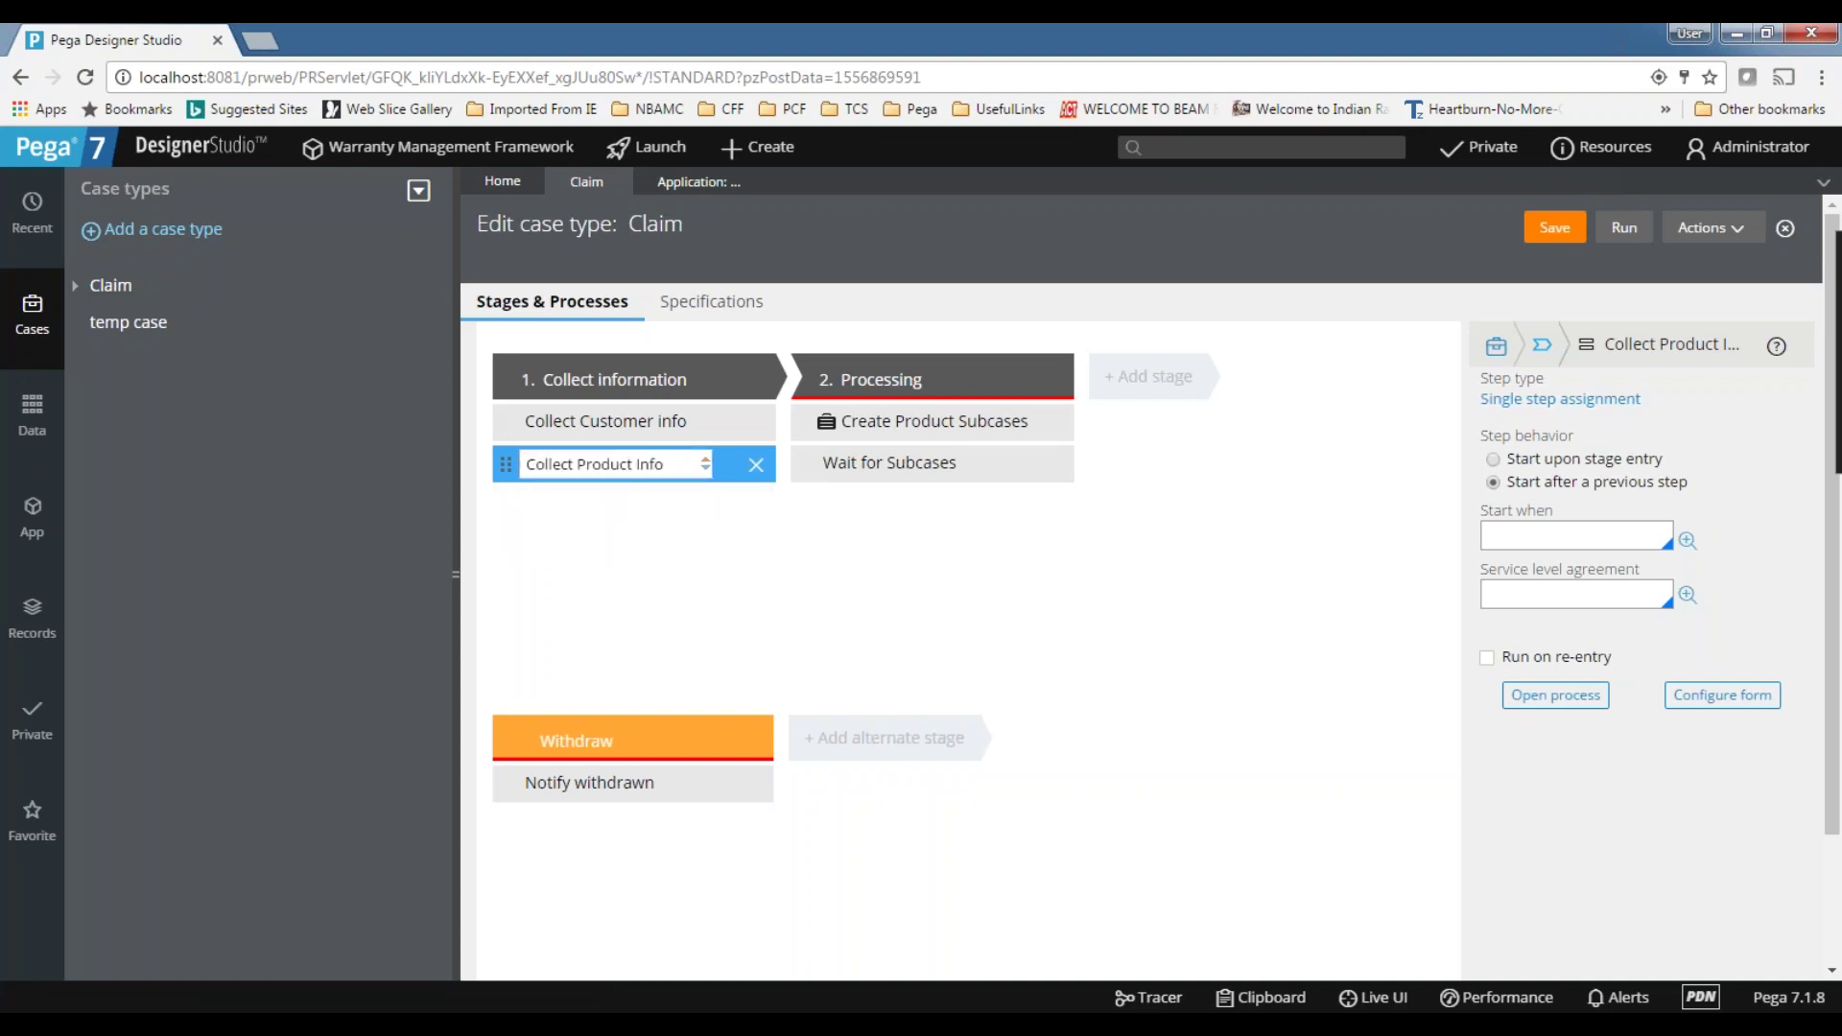
click(1548, 230)
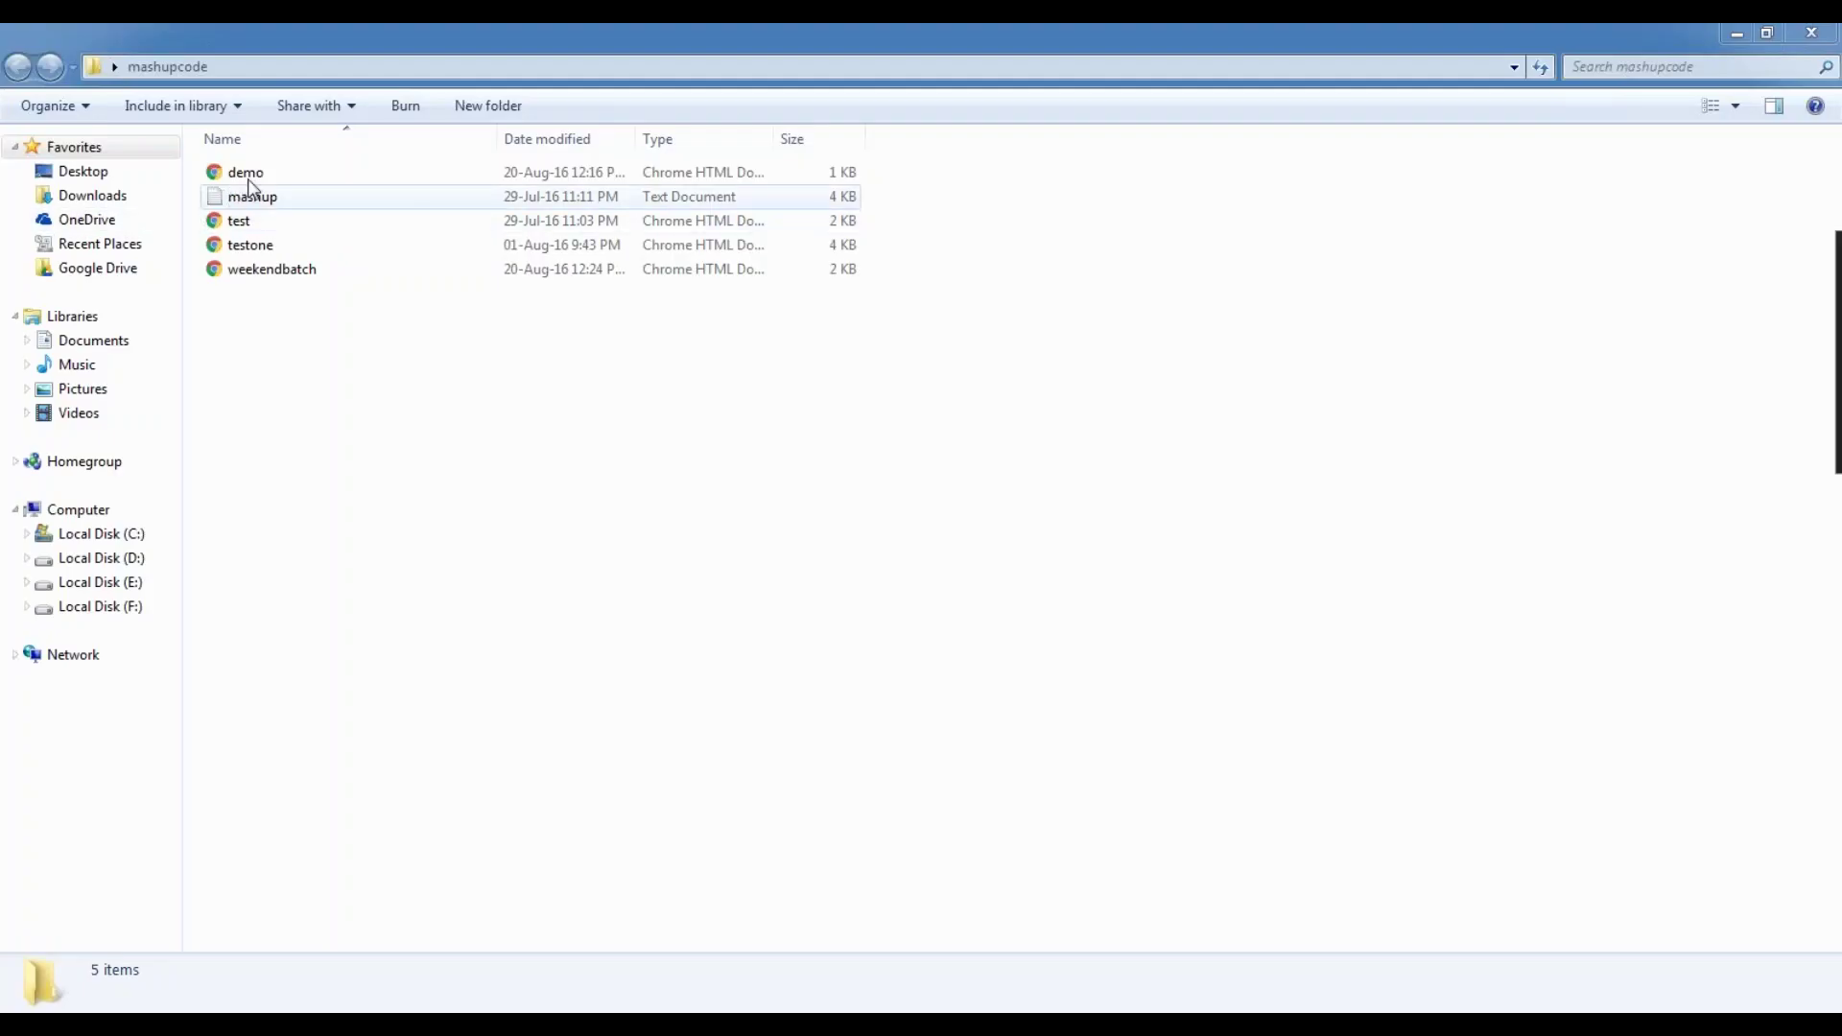
- Open the demo HTML file from the mashupcode folder in Notepad++
click(264, 180)
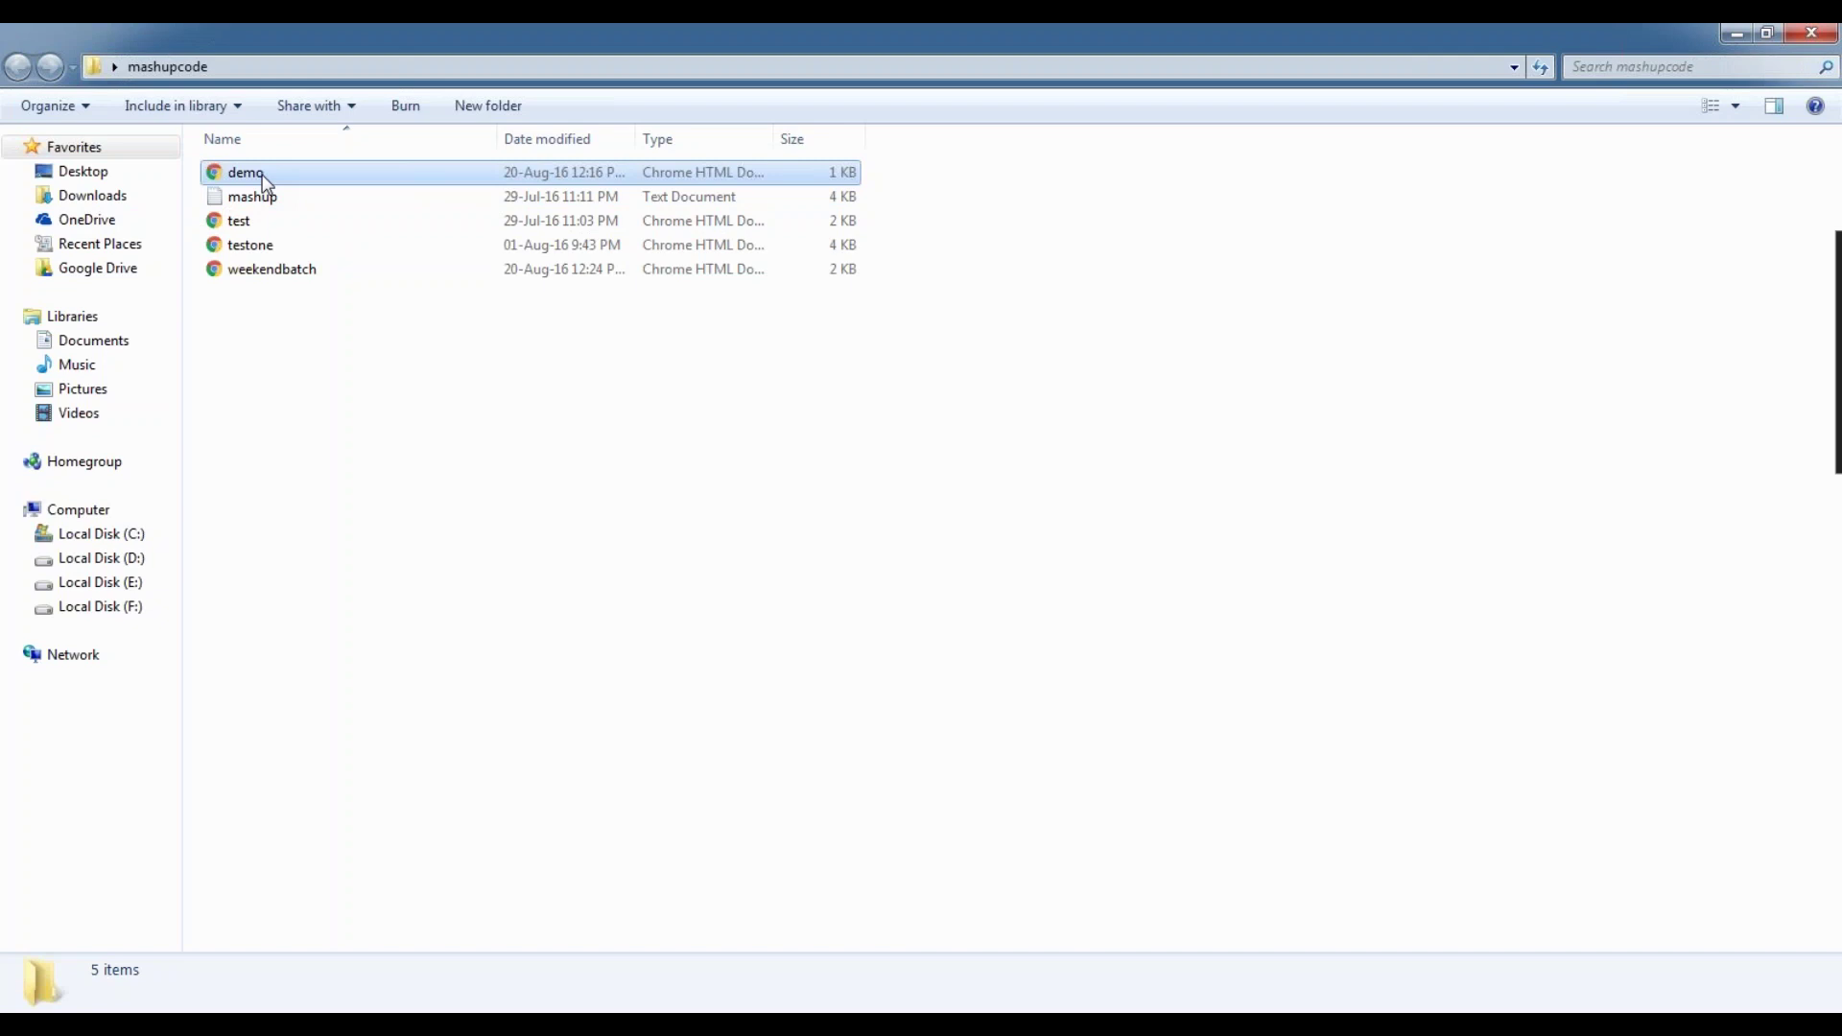
right_click(266, 182)
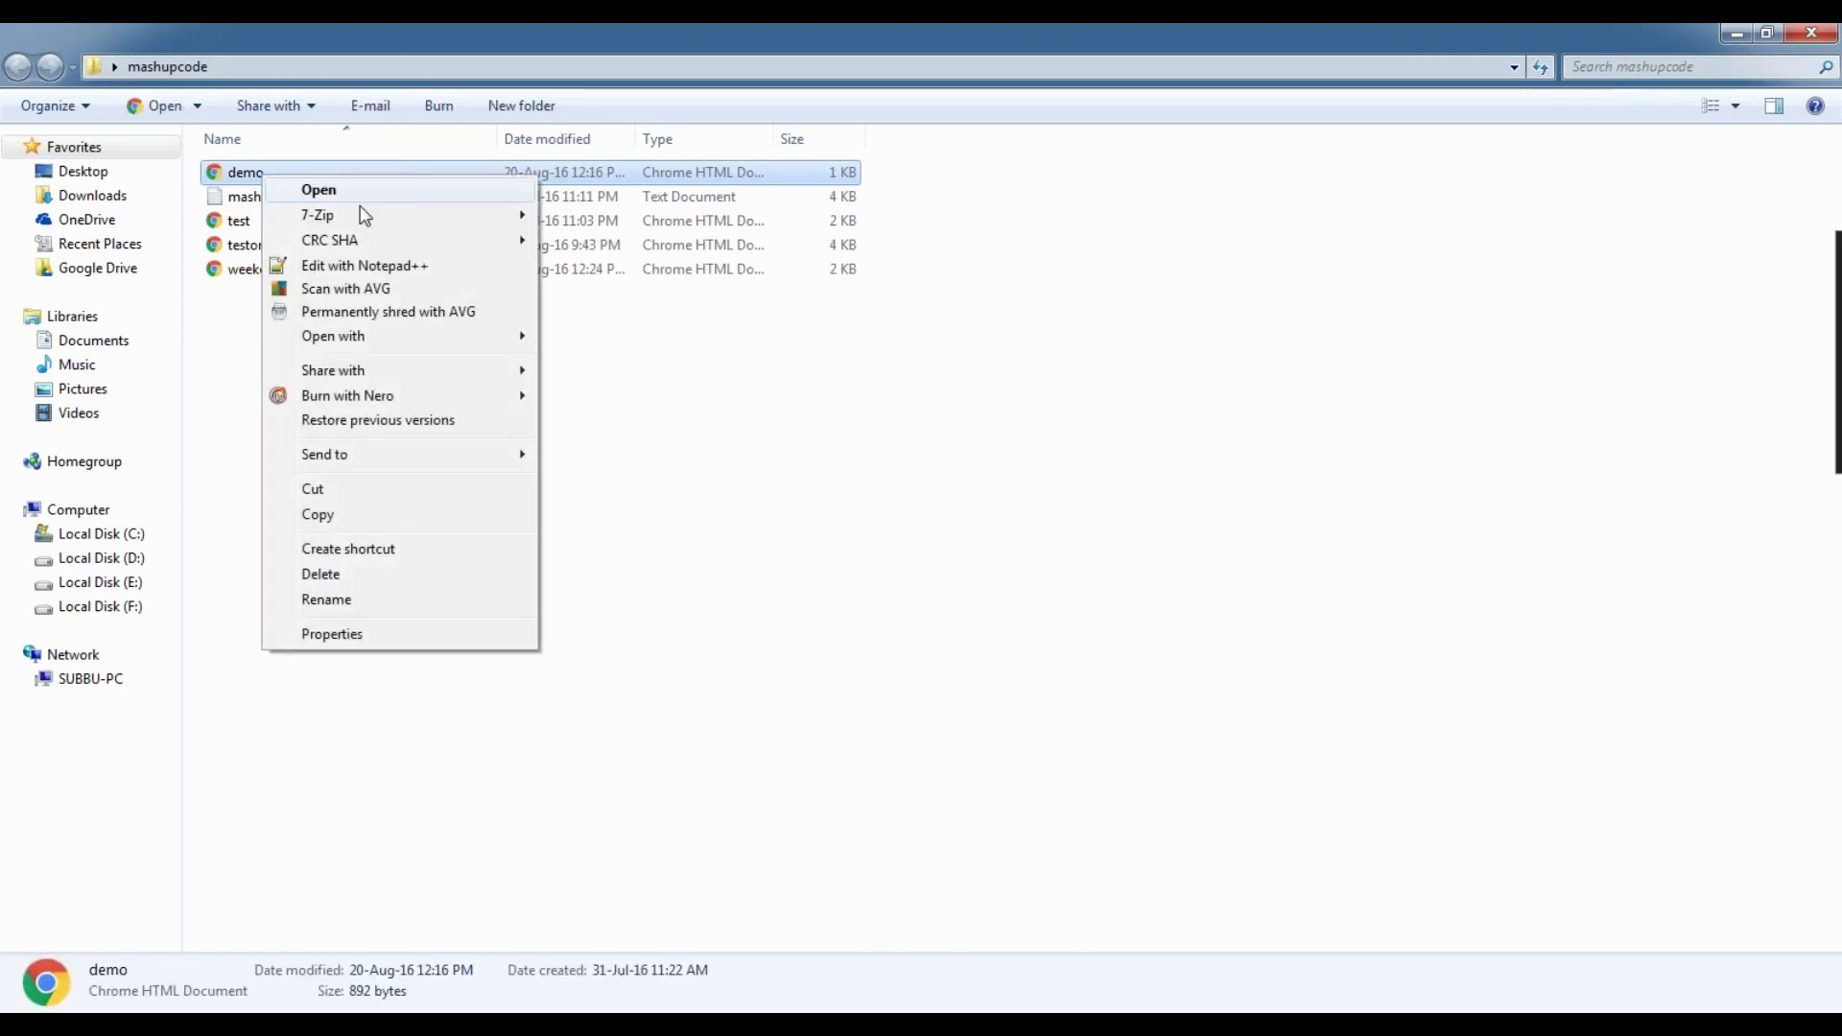
click(364, 265)
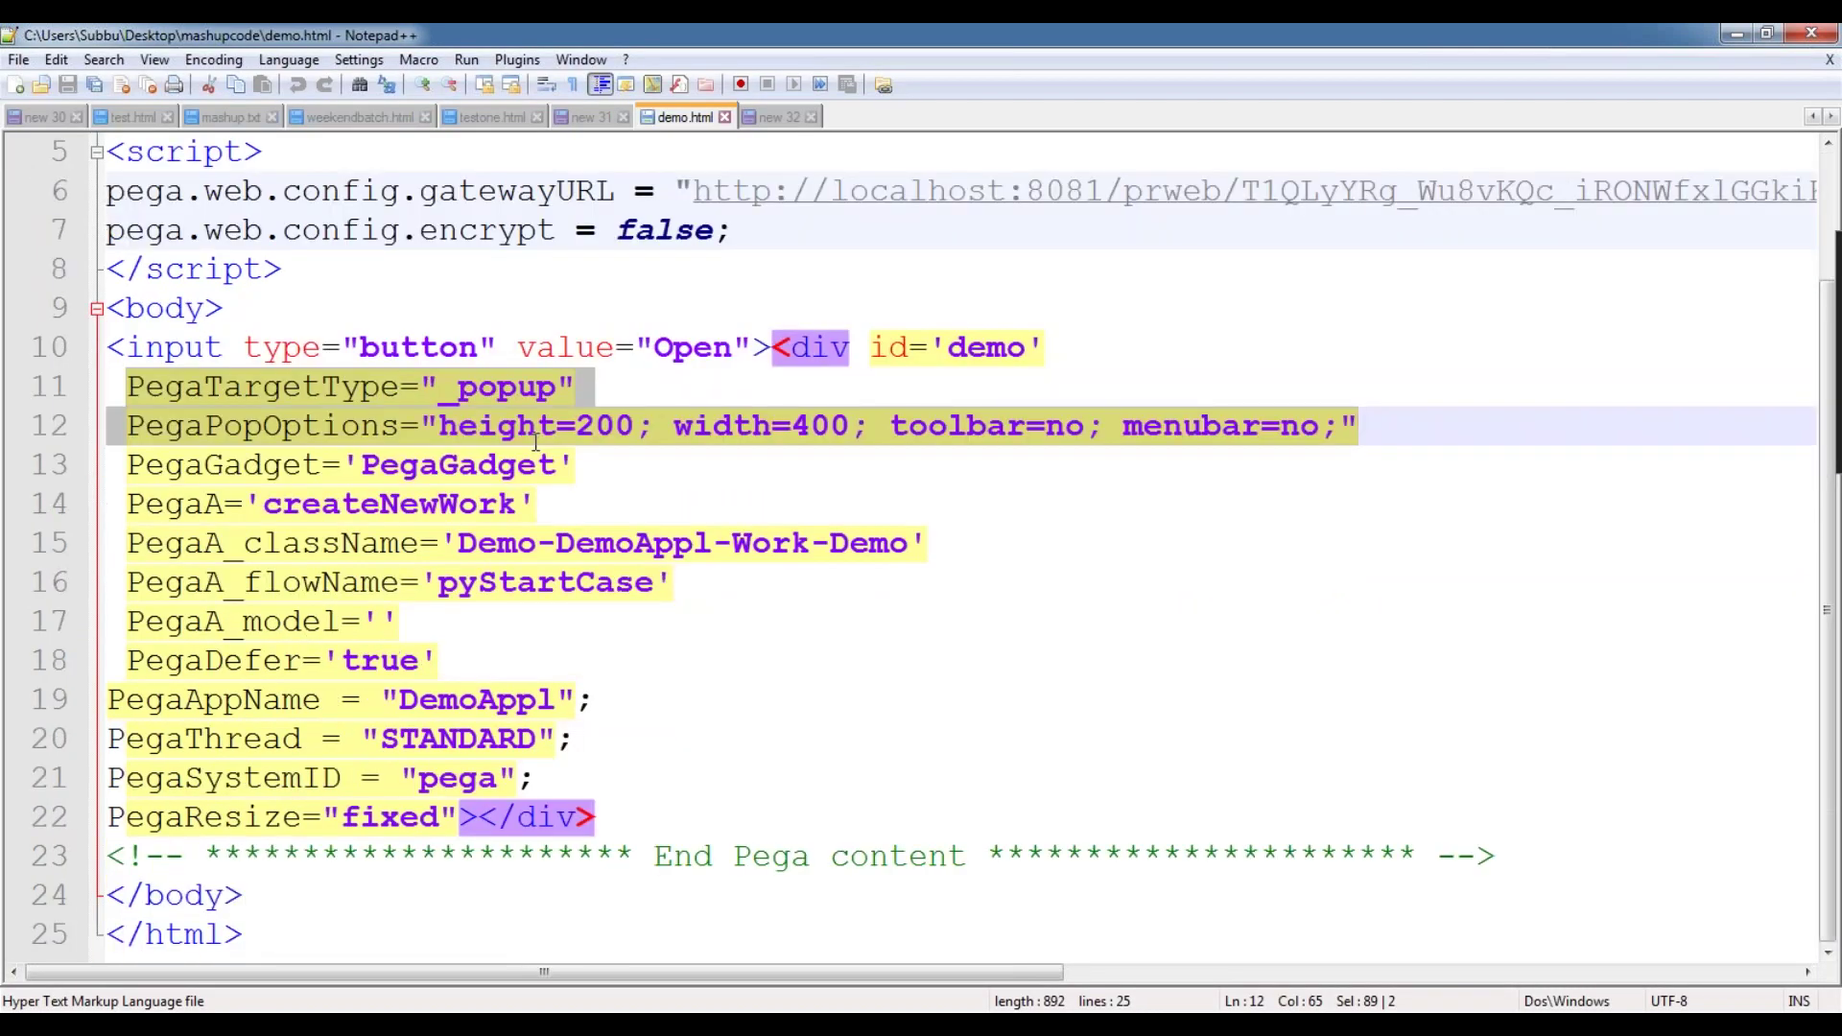
- Examine the embedded Pega content in demo.html, including the button input labelled Open and its popup options
scroll(535, 443, up, 2)
click(1131, 506)
key(Left)
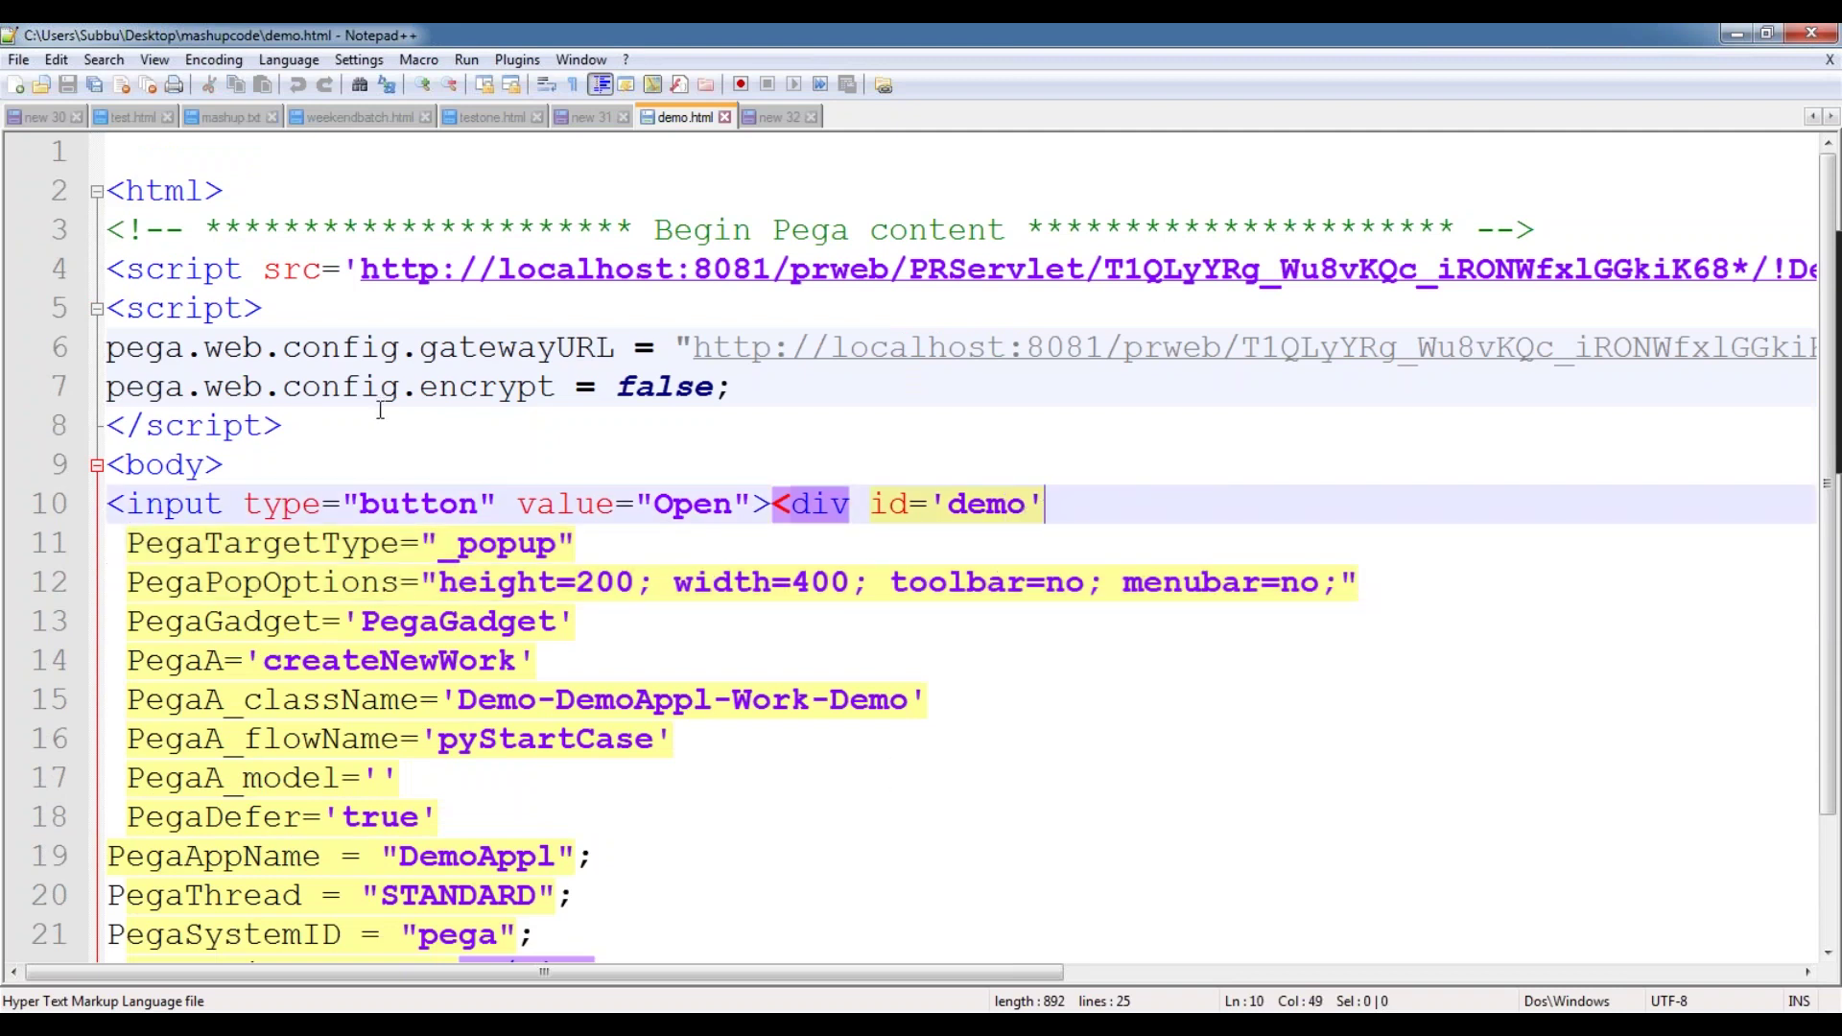
double_click(460, 503)
double_click(681, 501)
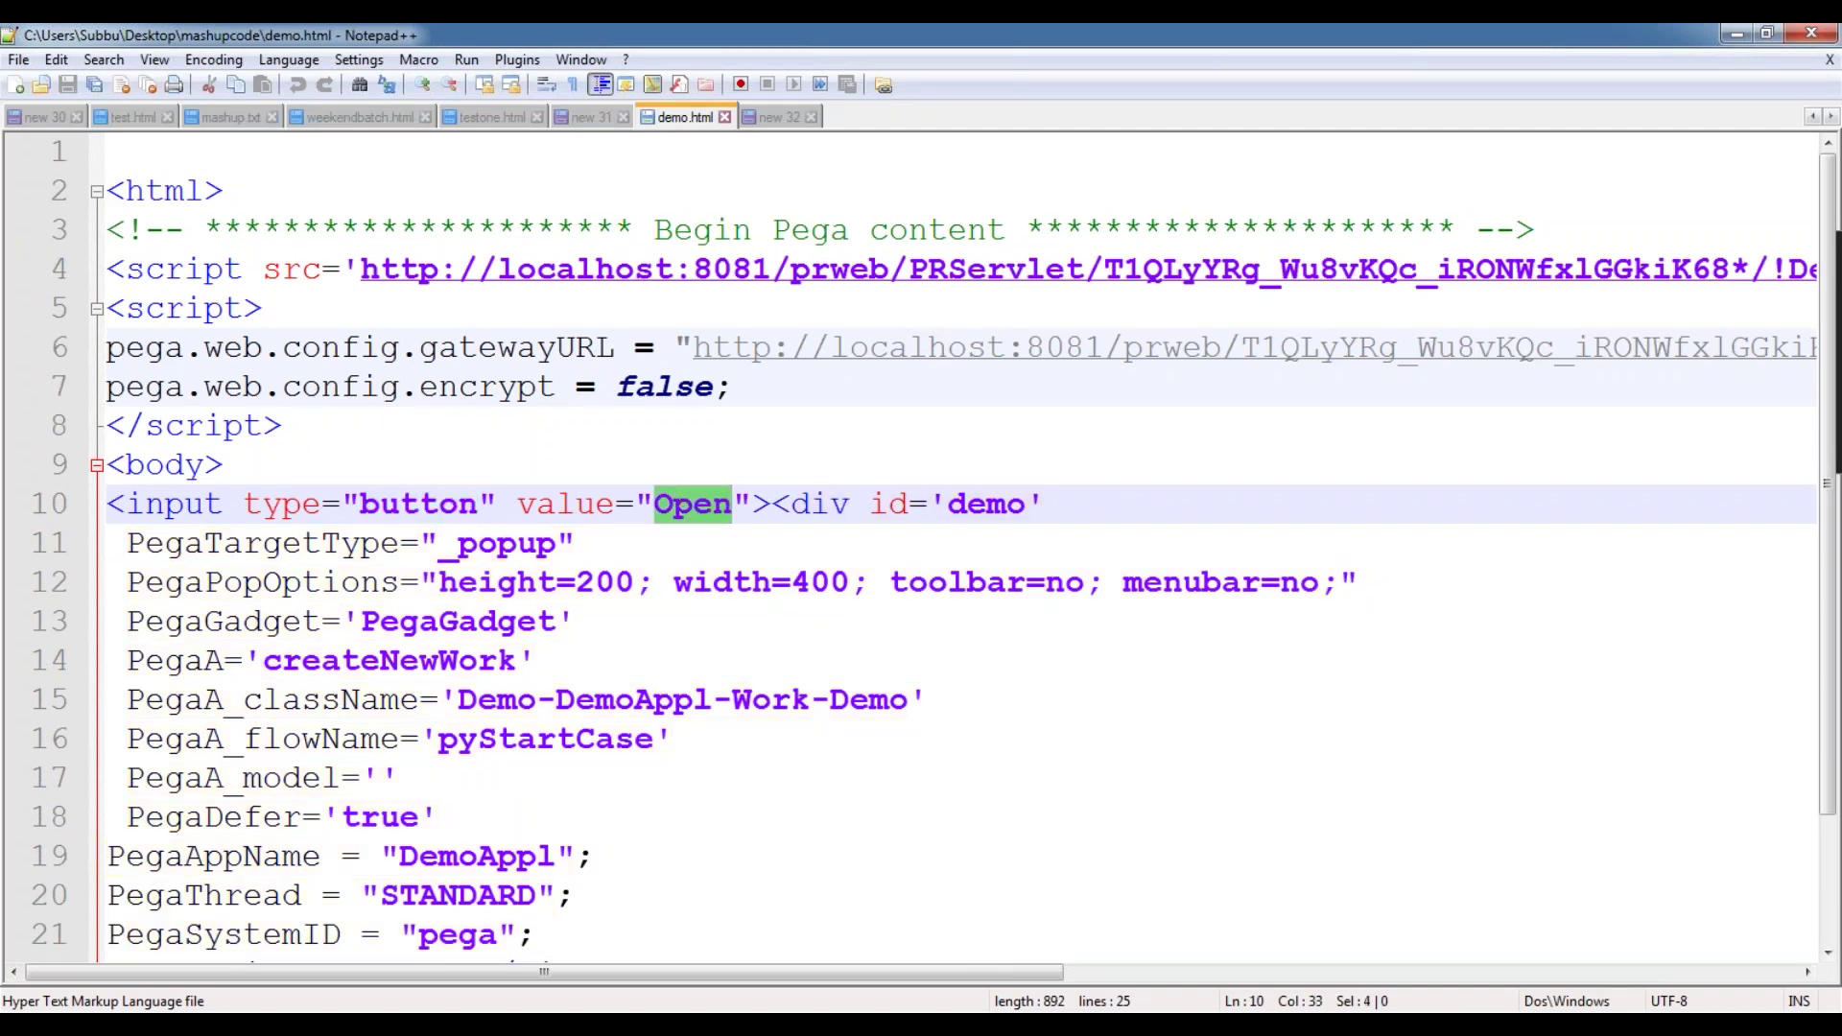
scroll(953, 751, down, 1)
scroll(952, 751, up, 1)
key(alt+Tab)
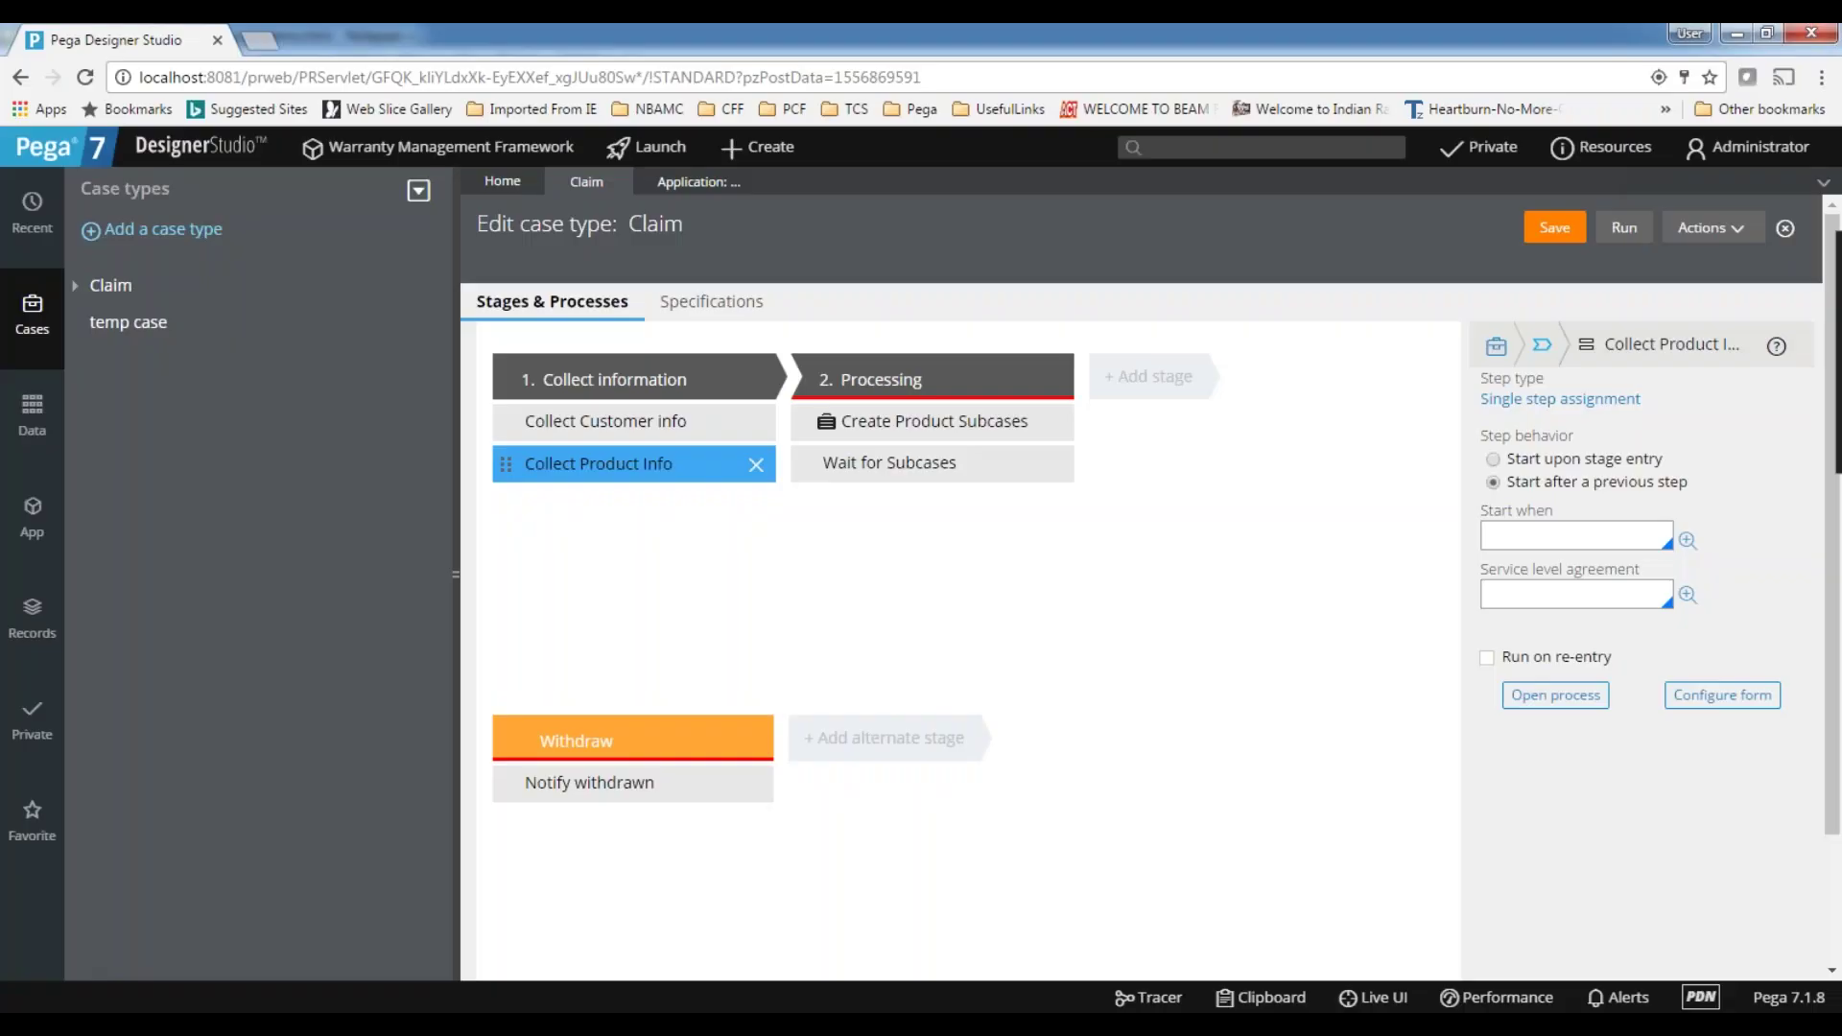
click(1548, 238)
mouse_move(618, 593)
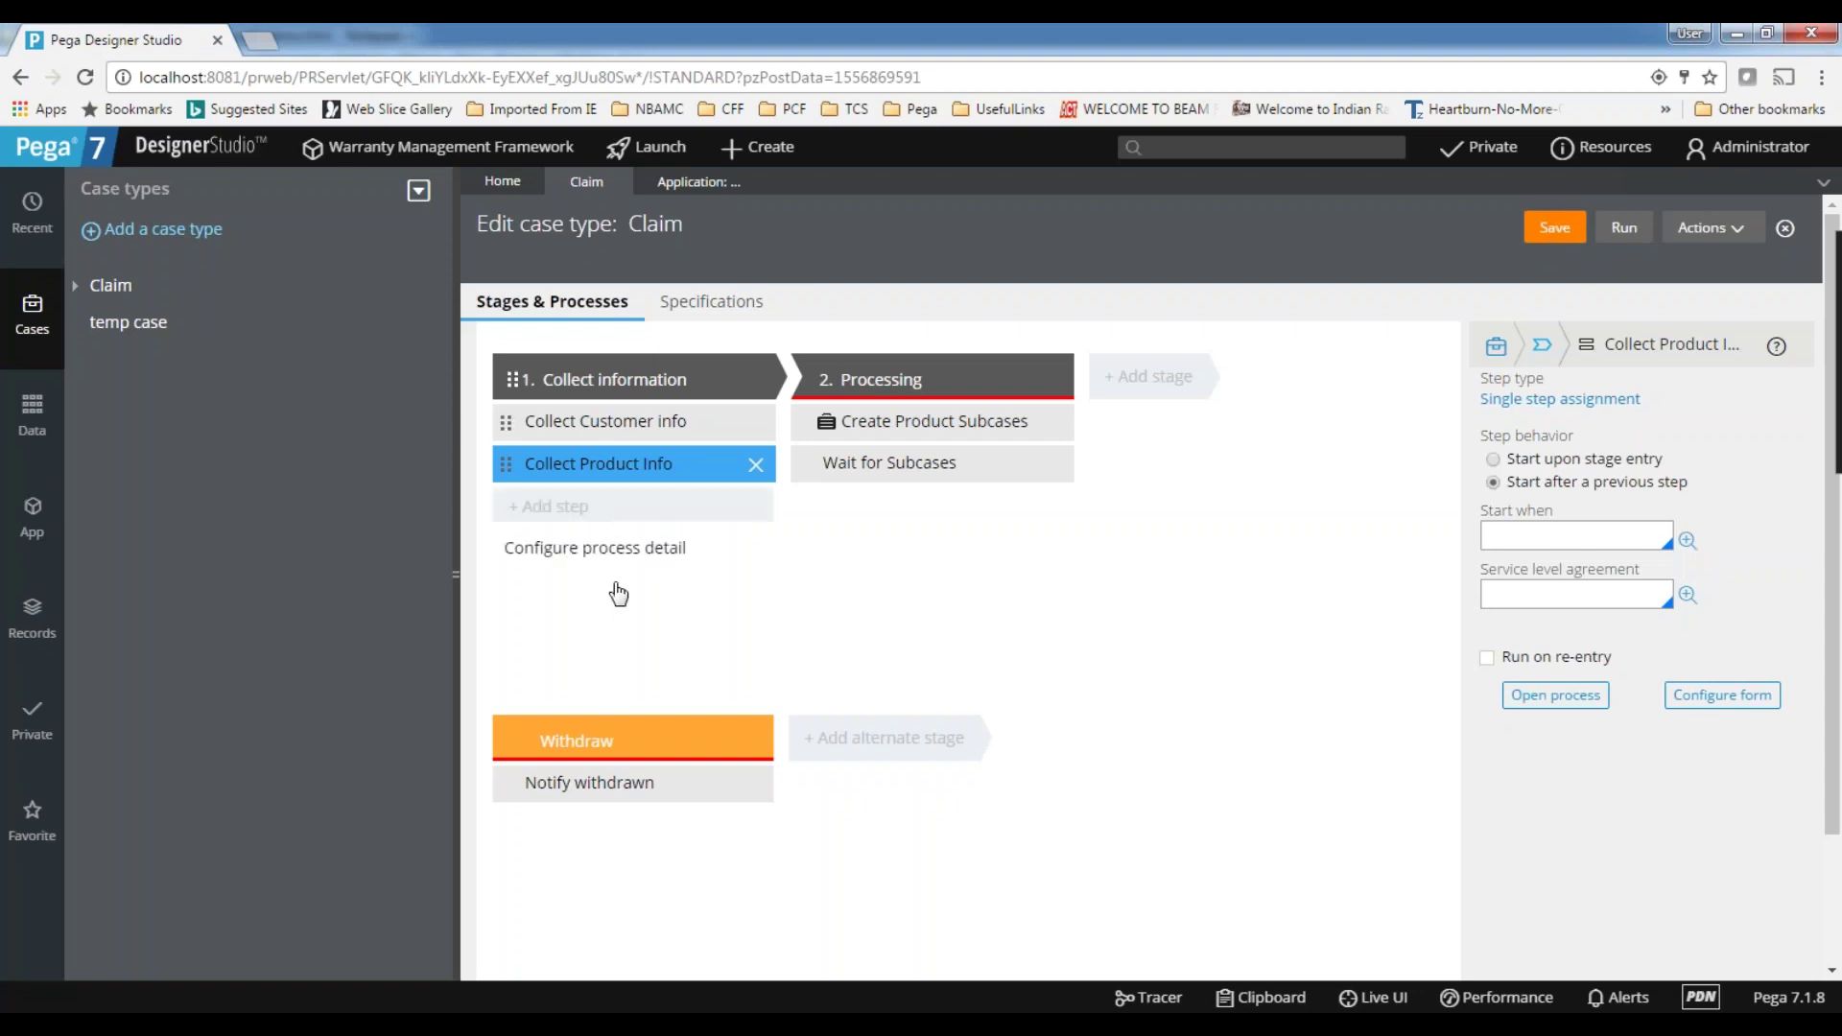
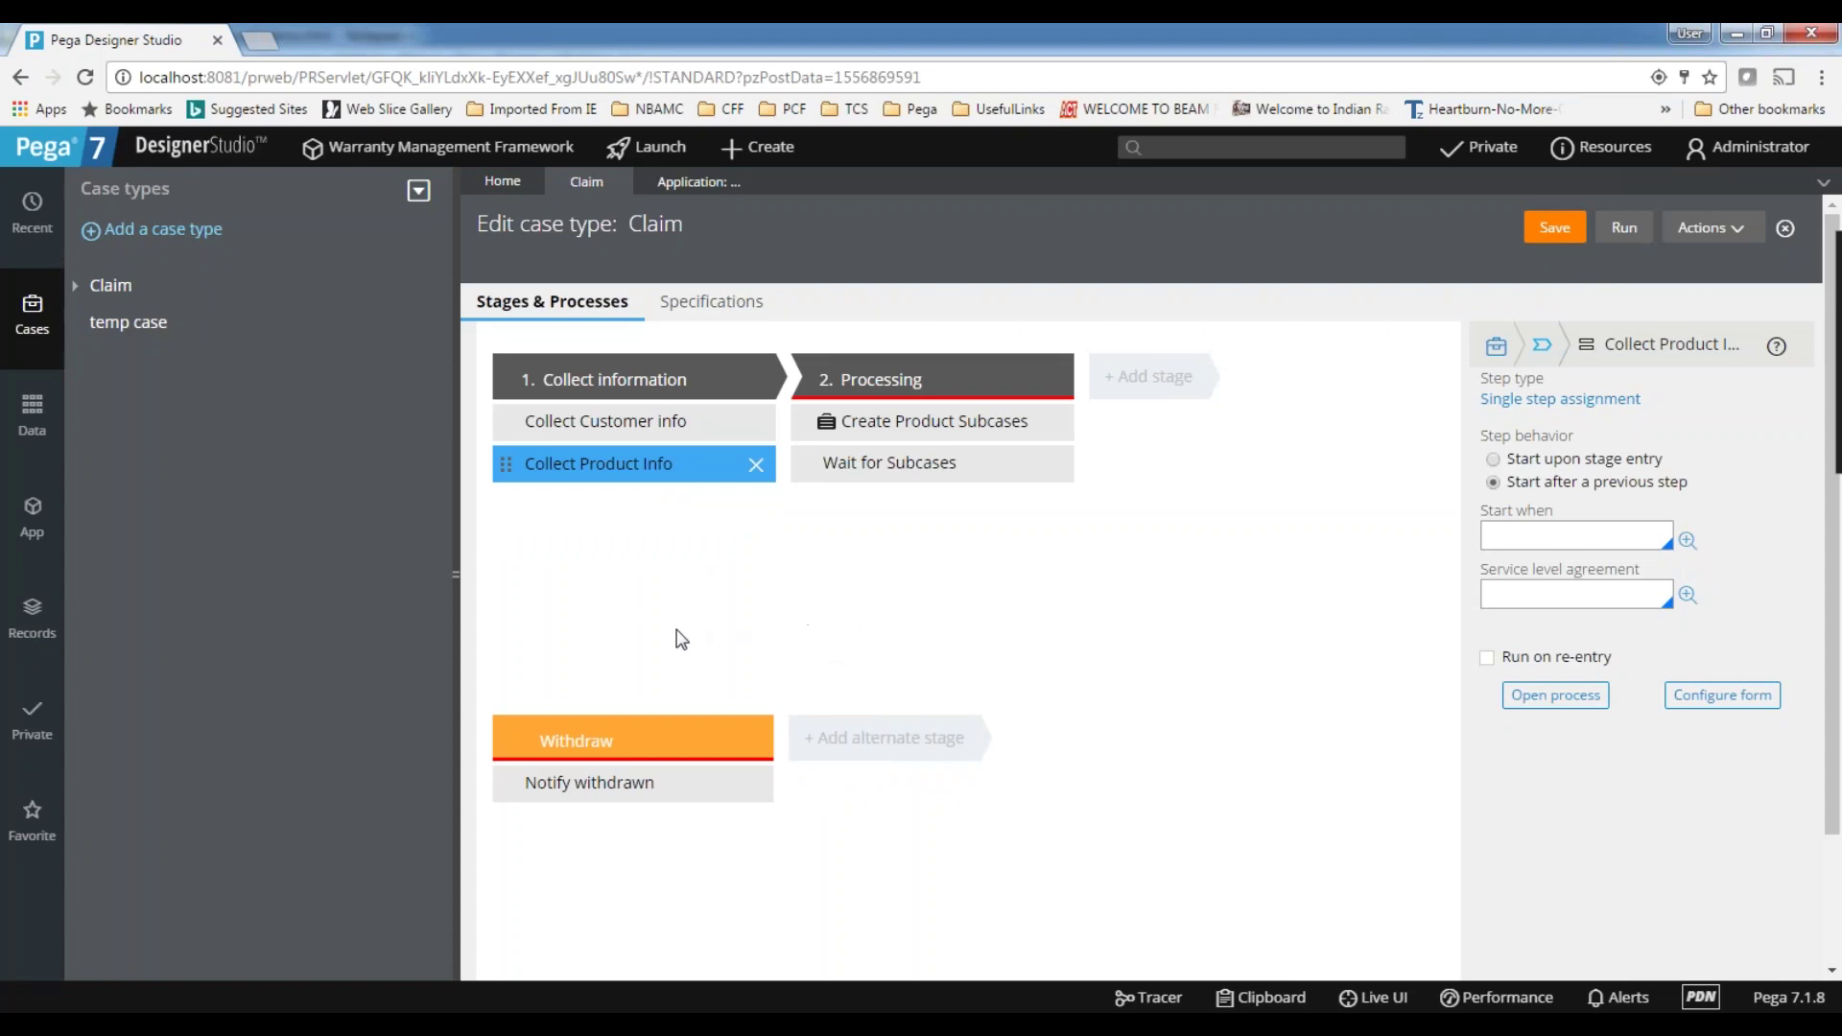
click(1737, 236)
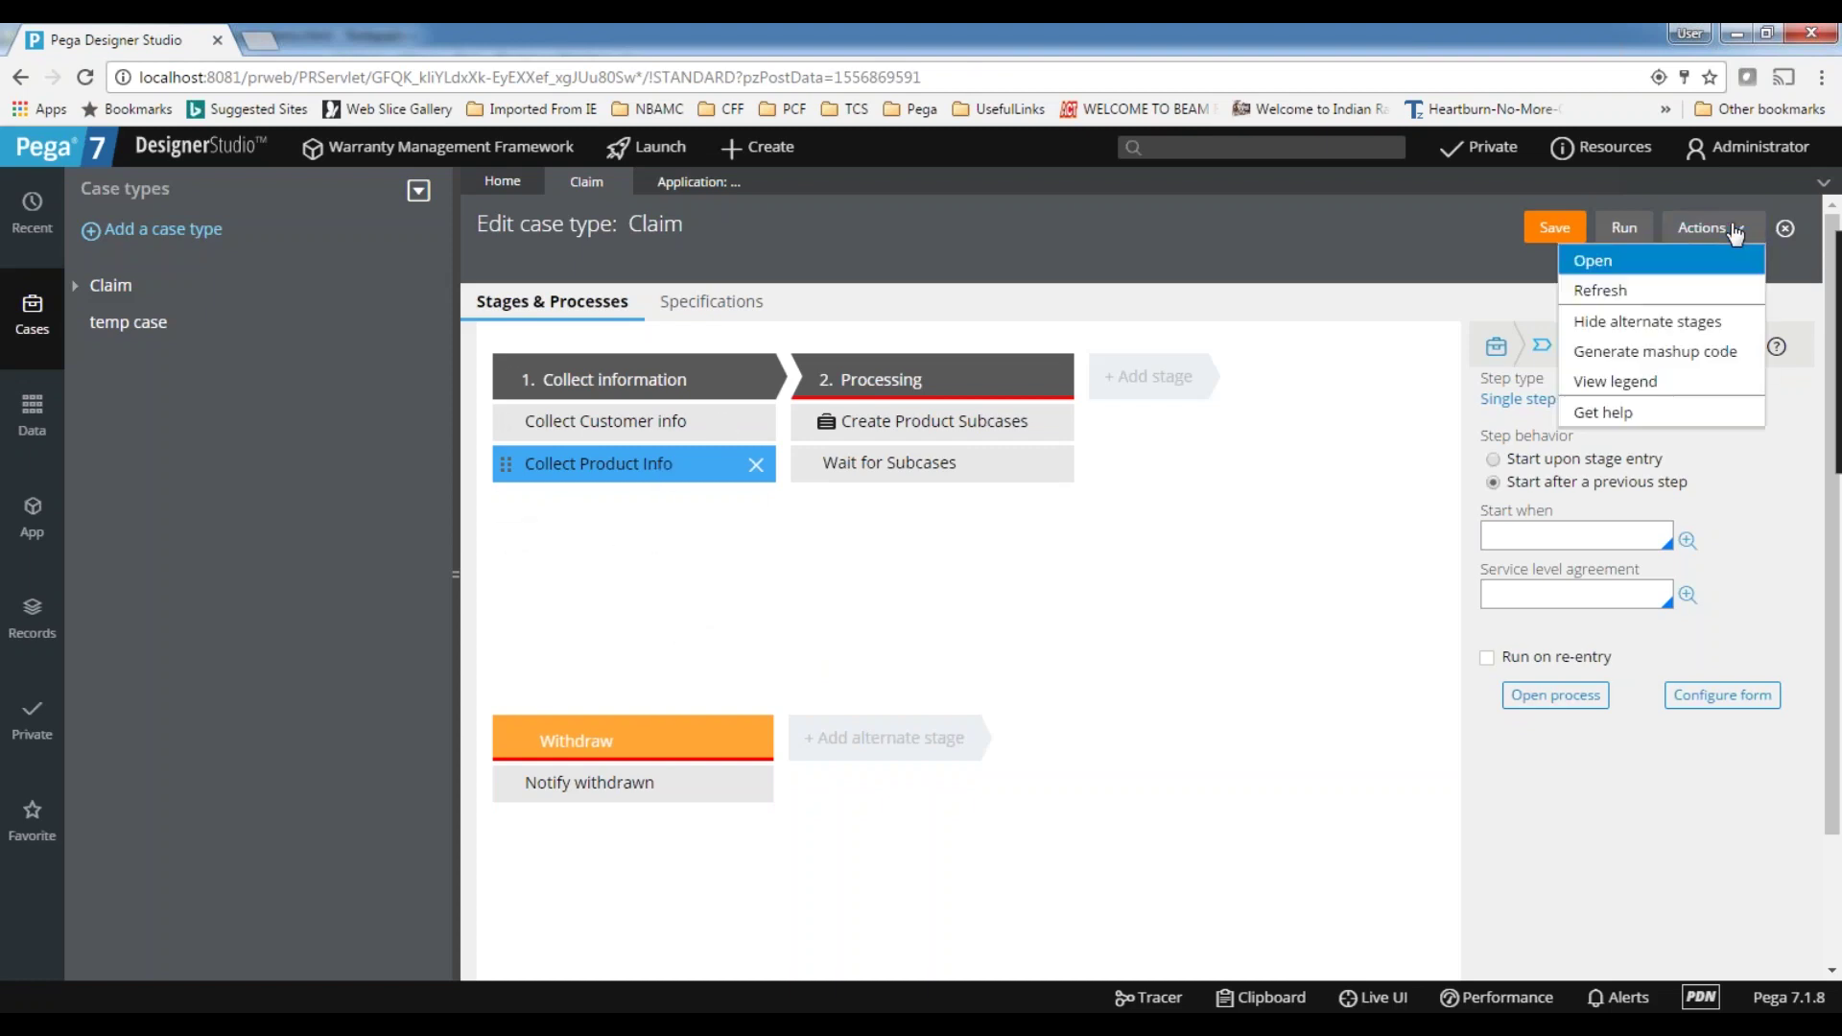
click(1628, 357)
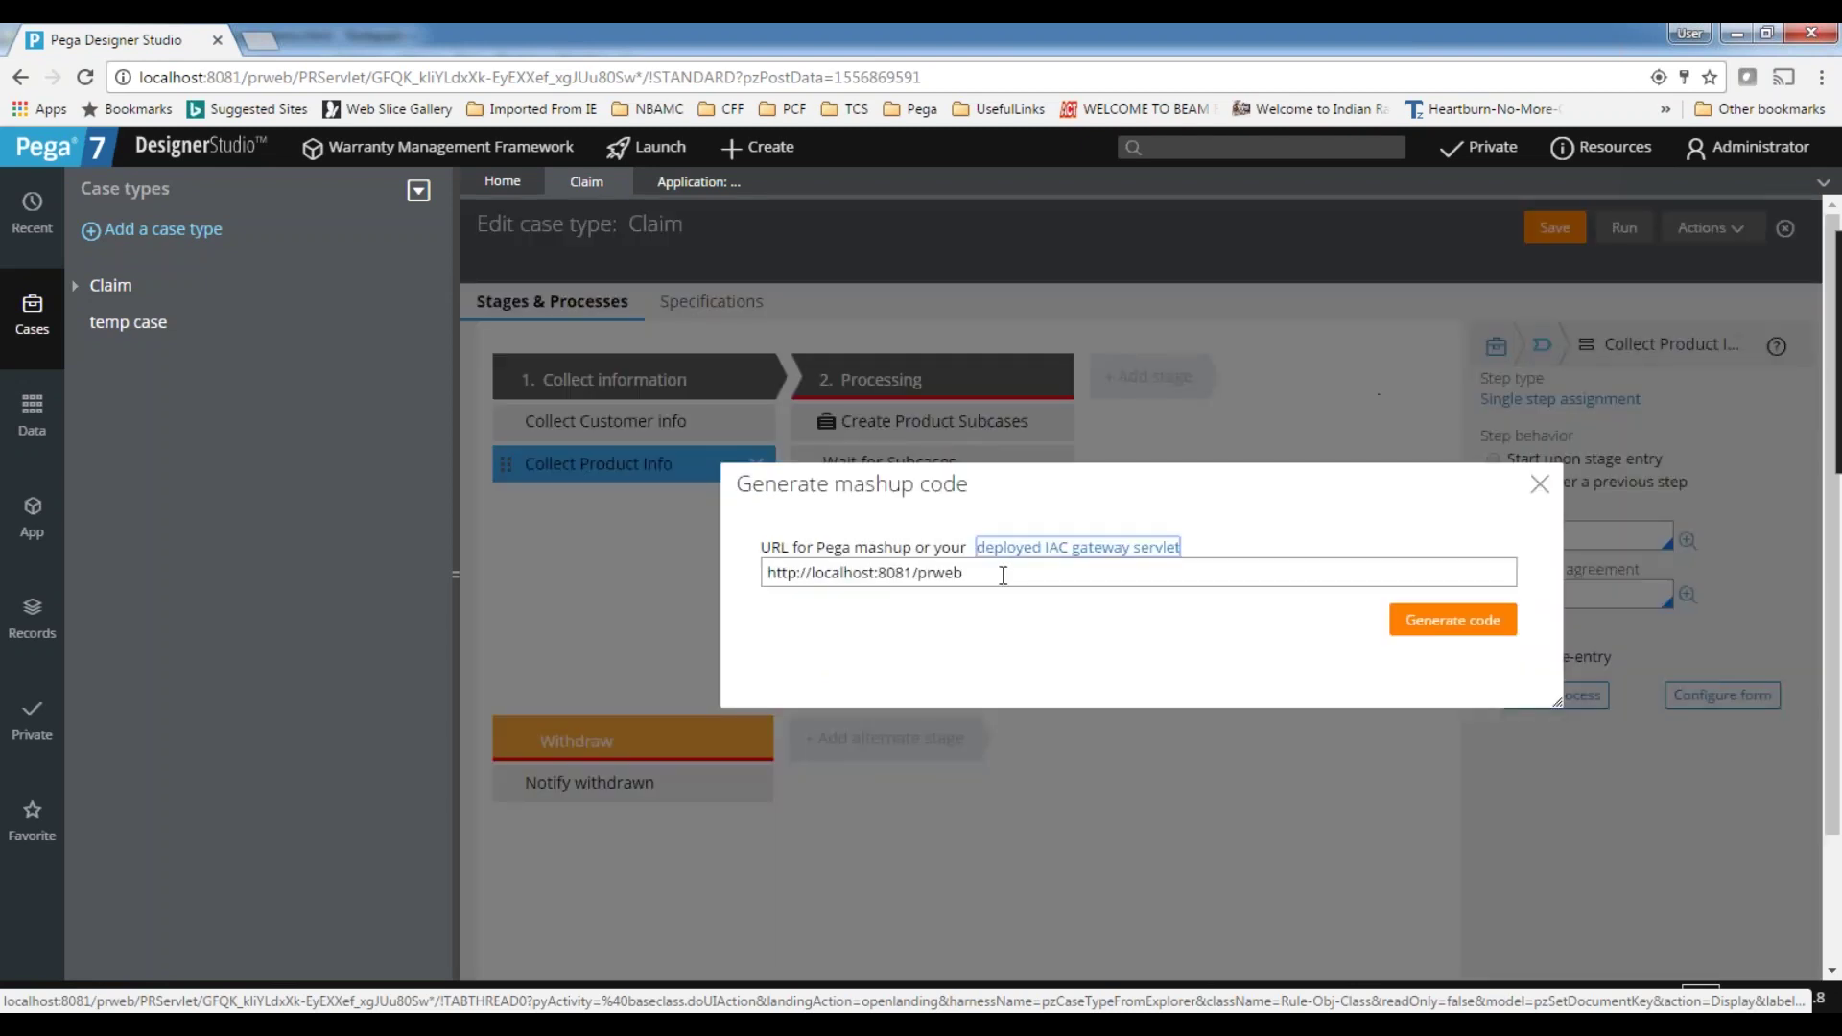
click(1456, 628)
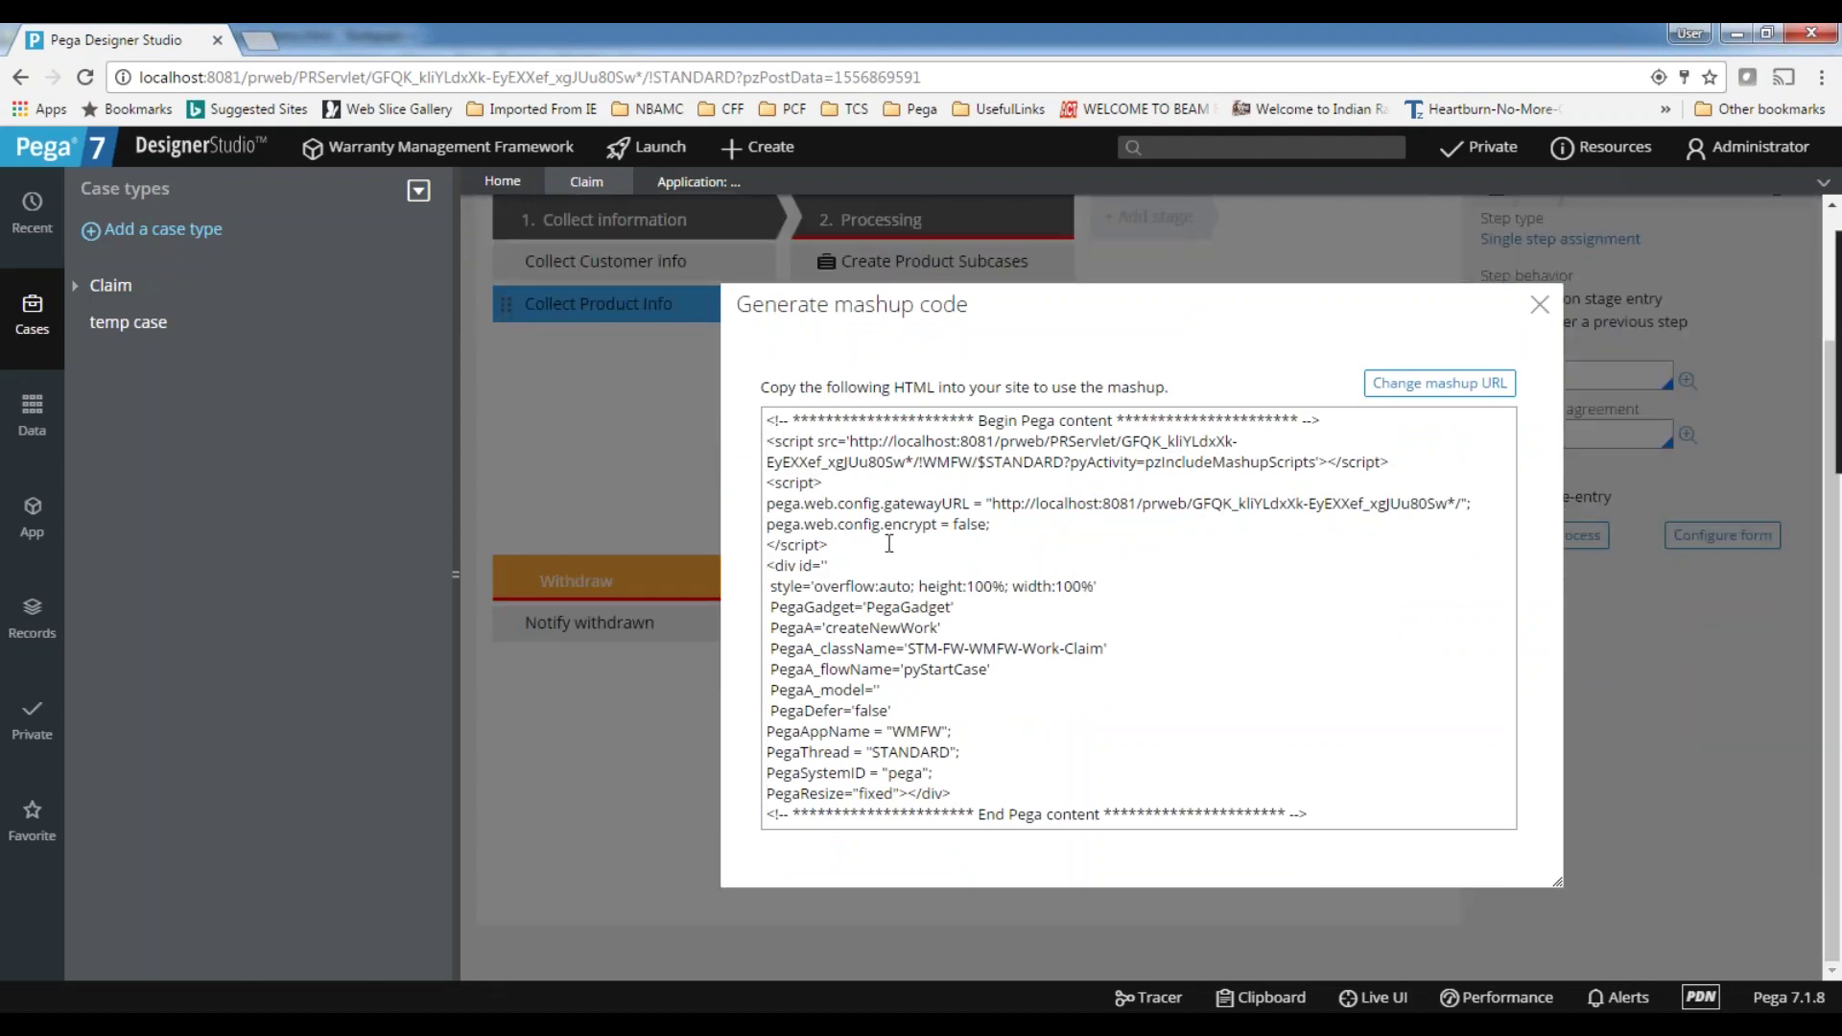
- Copy all the generated Claim mashup code and paste it into demo.html in Notepad++ below the existing End Pega content comment
drag(768, 420, 1434, 851)
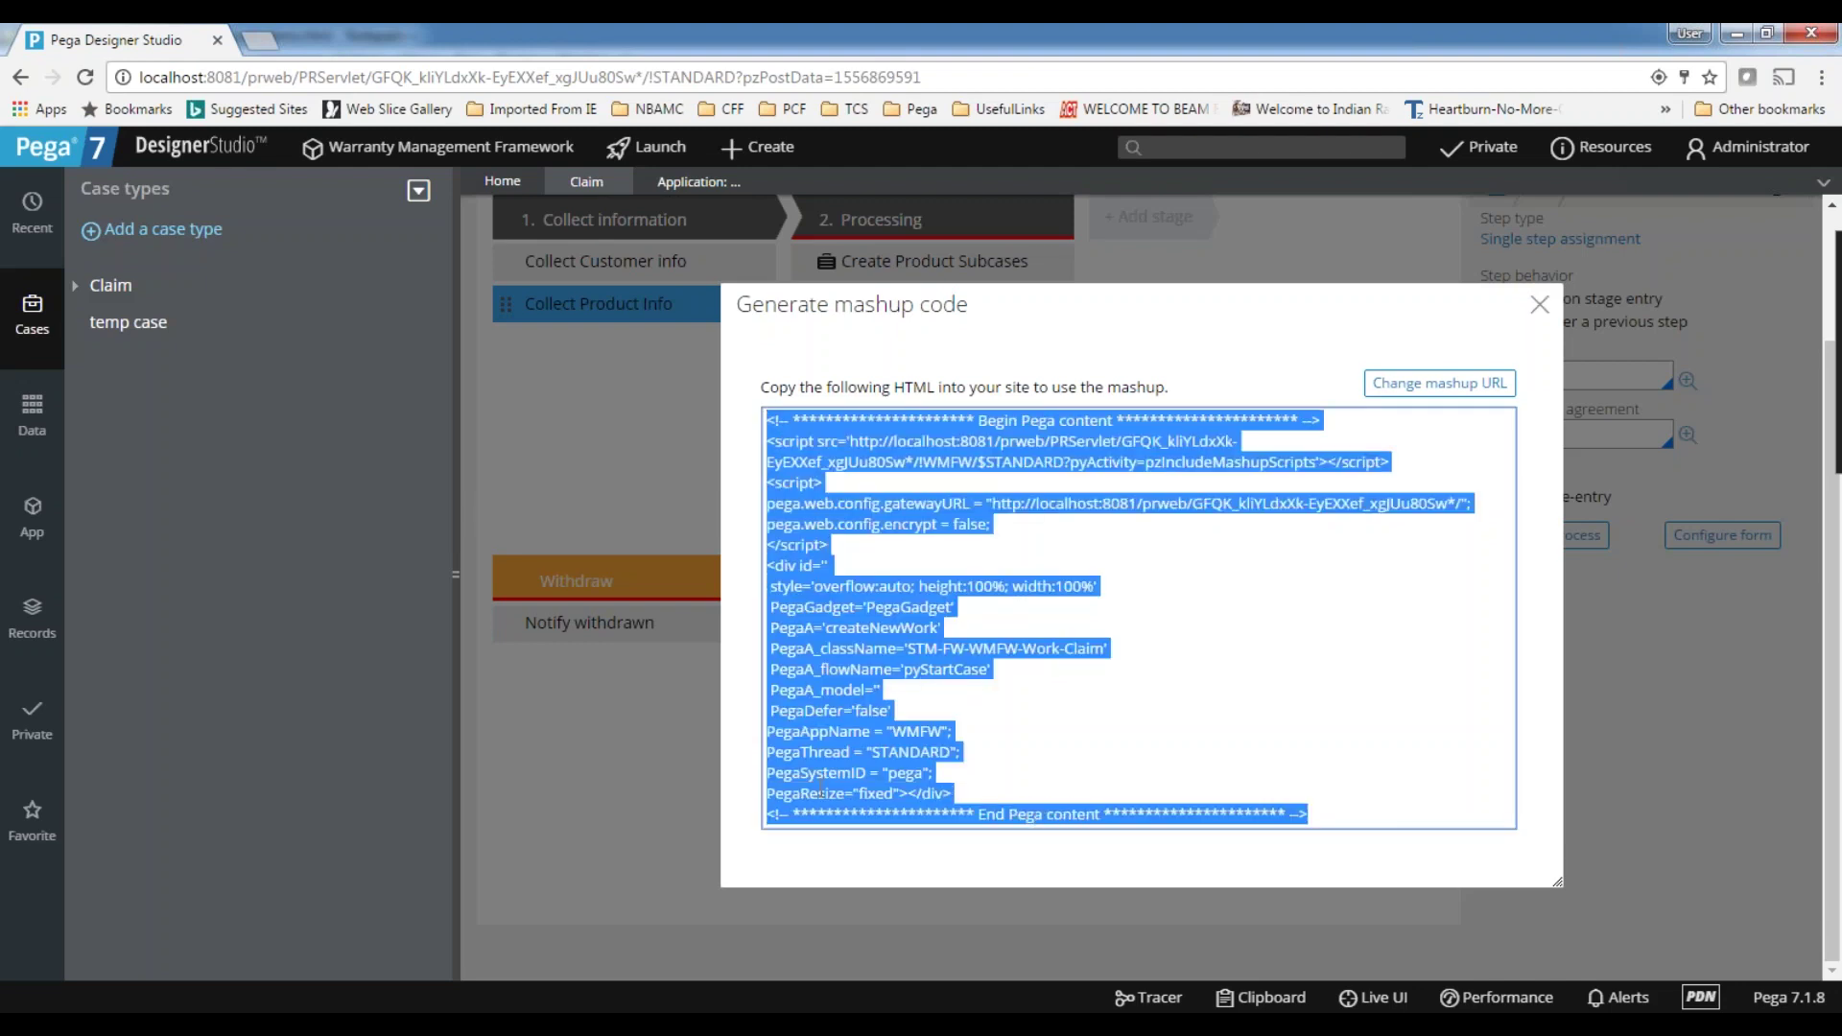
key(alt+Tab)
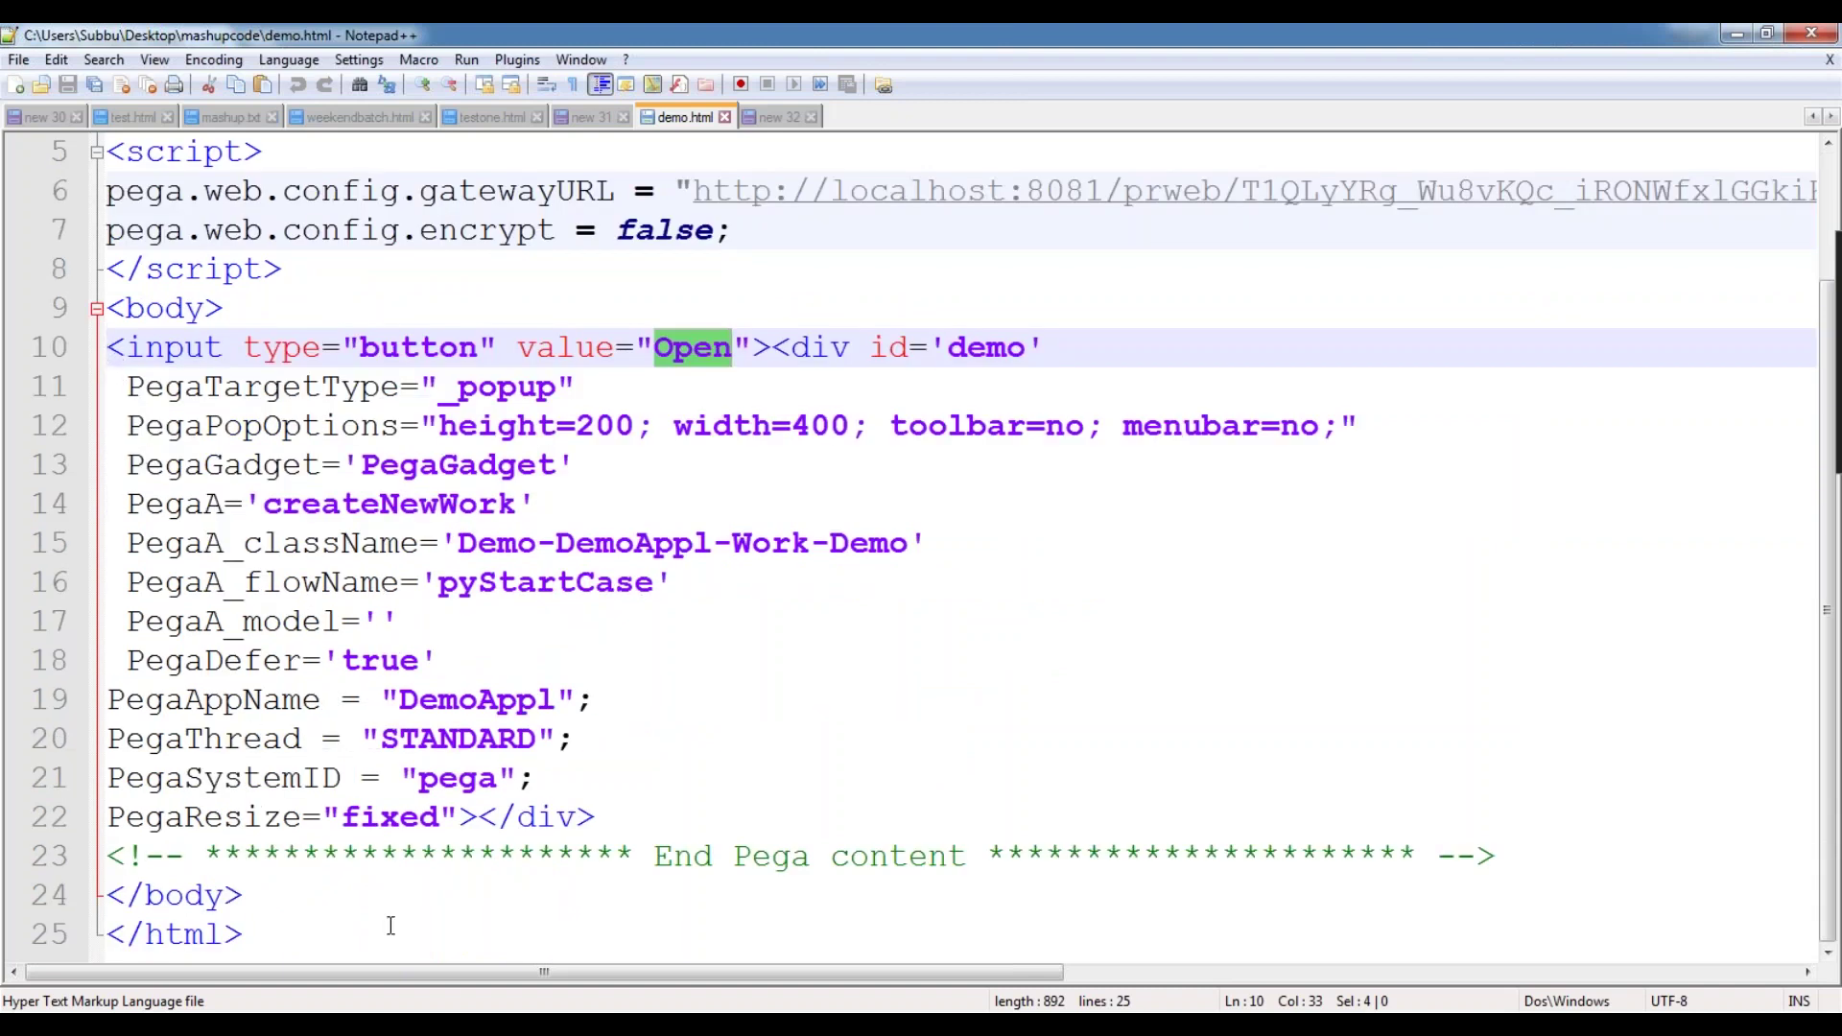
click(1503, 853)
key(Return)
key(Return)
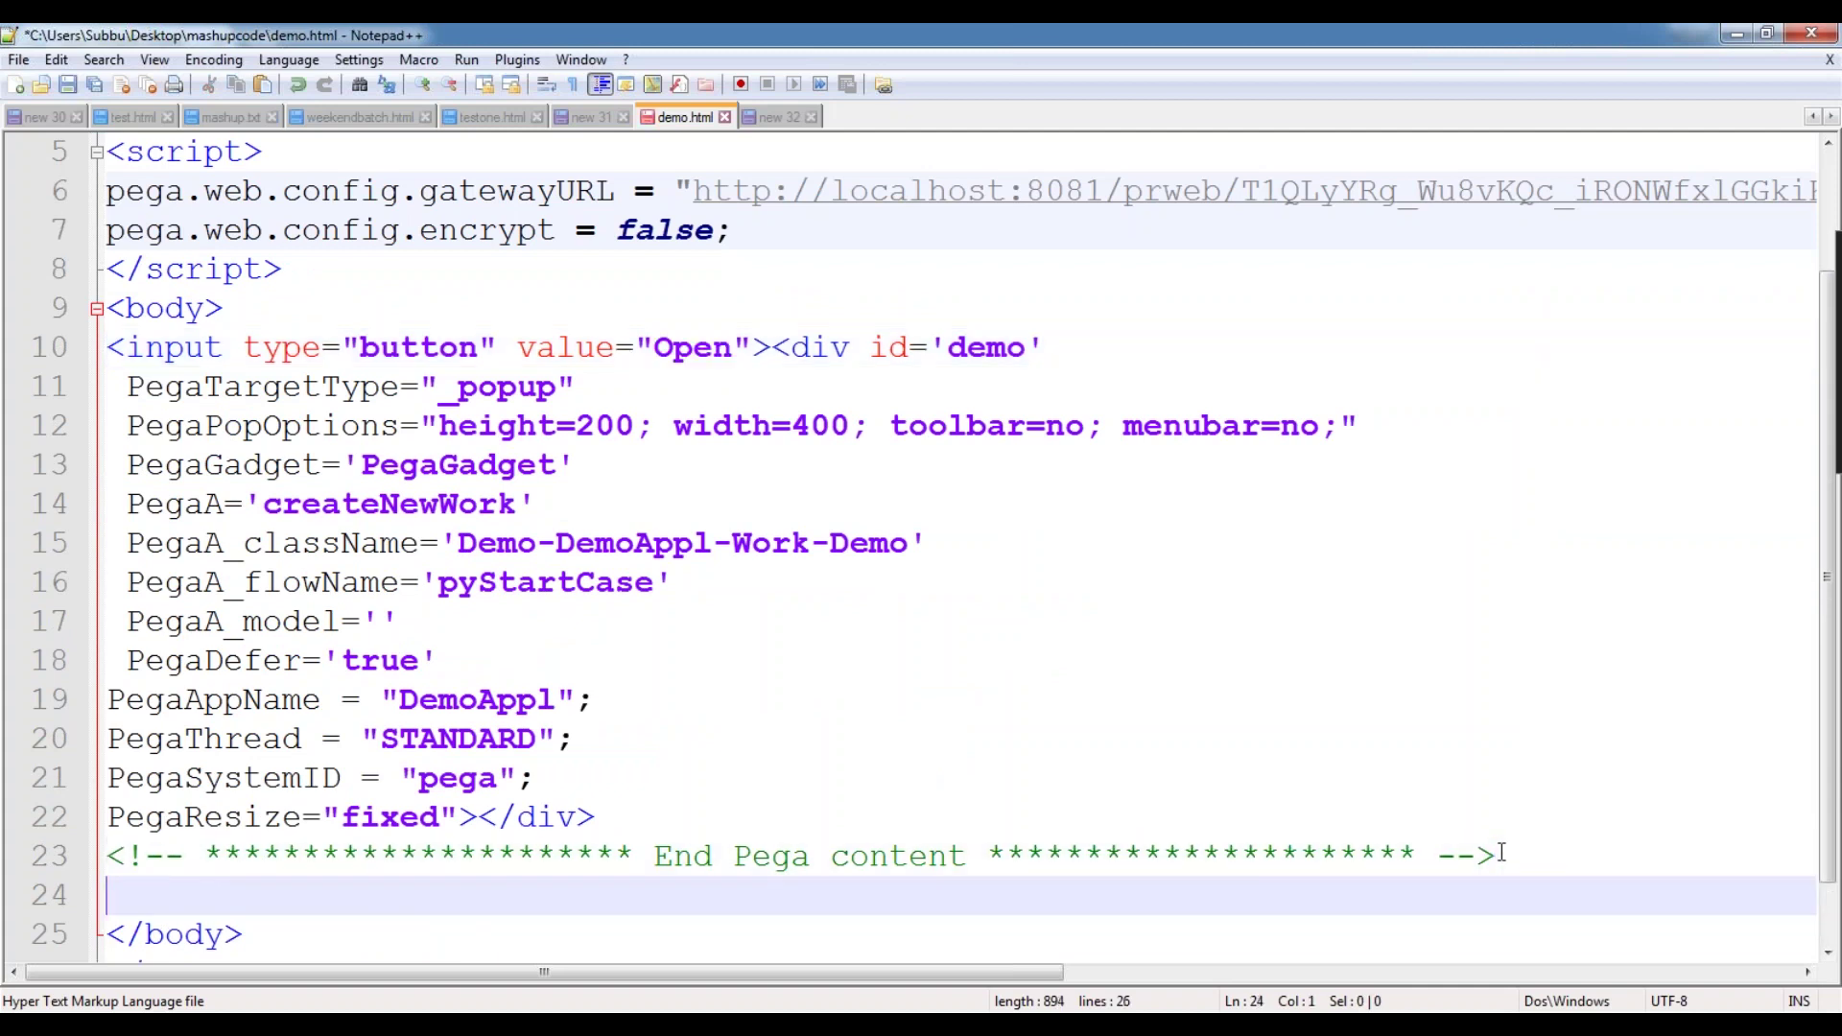
key(ctrl+v)
- Compare the pasted Claim mashup block with the original Demo block in demo.html
scroll(1502, 852, down, 1)
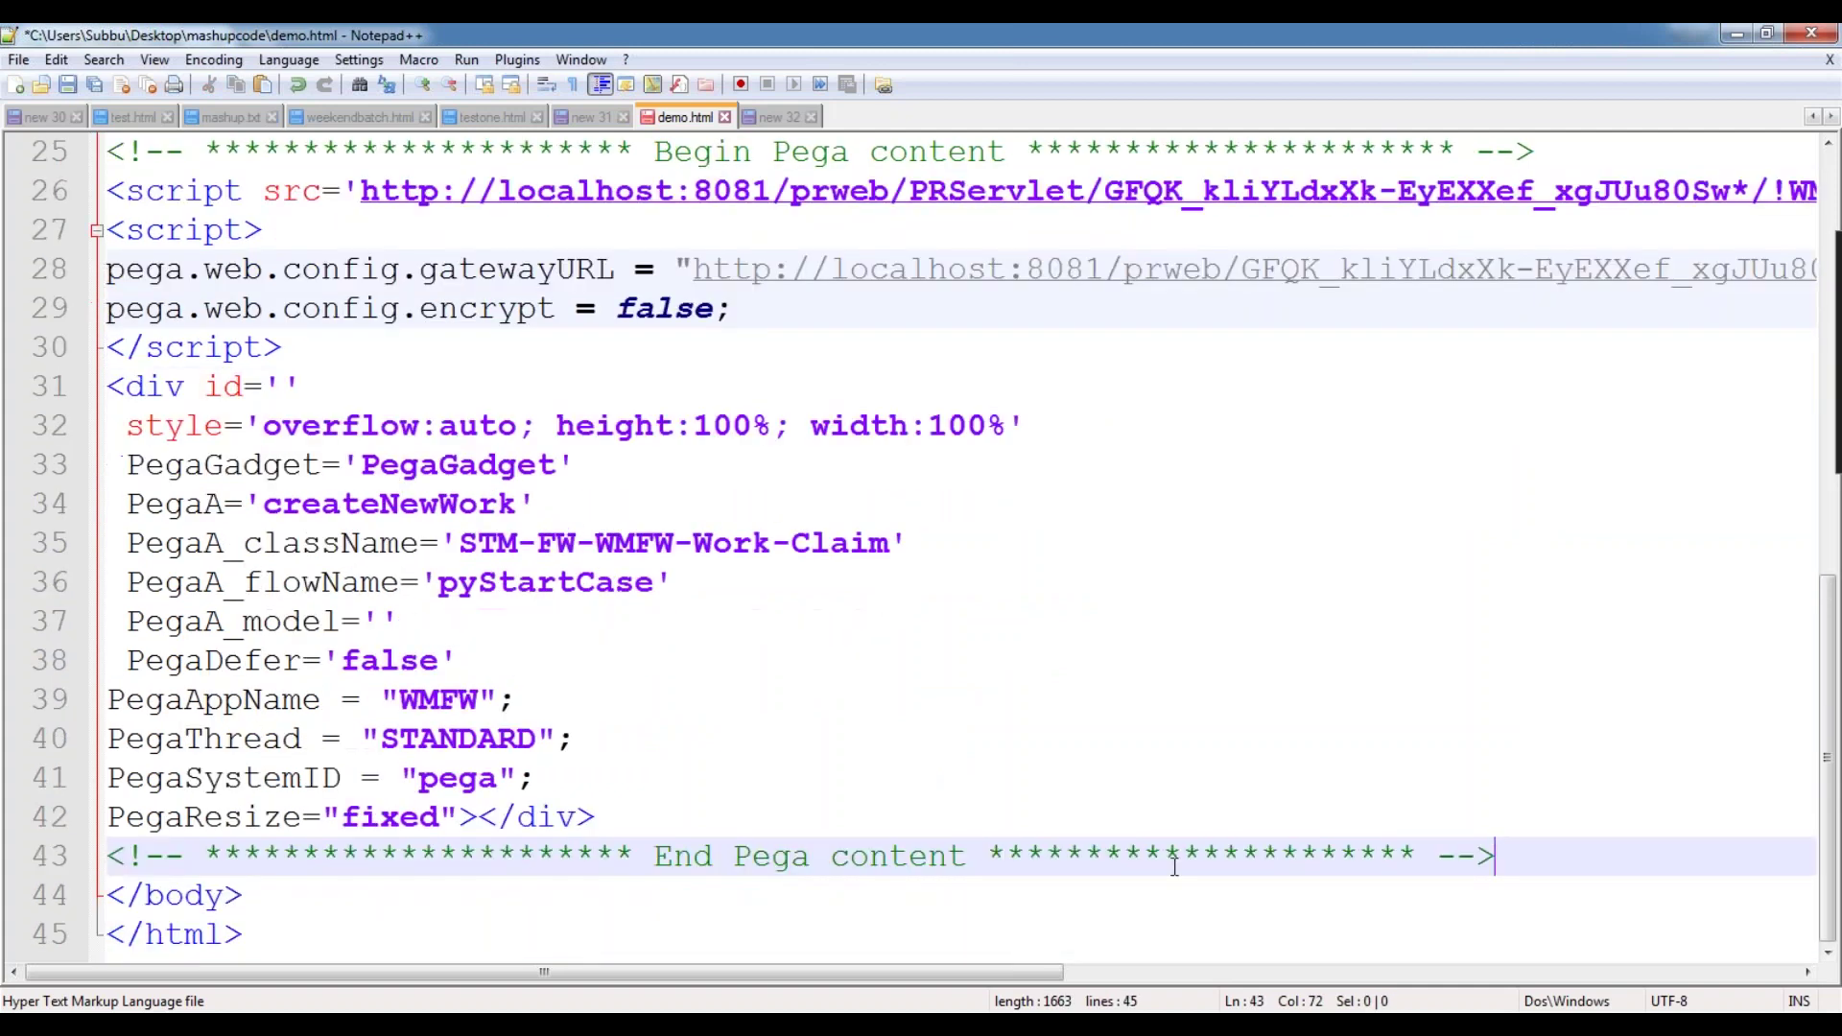
scroll(790, 855, up, 4)
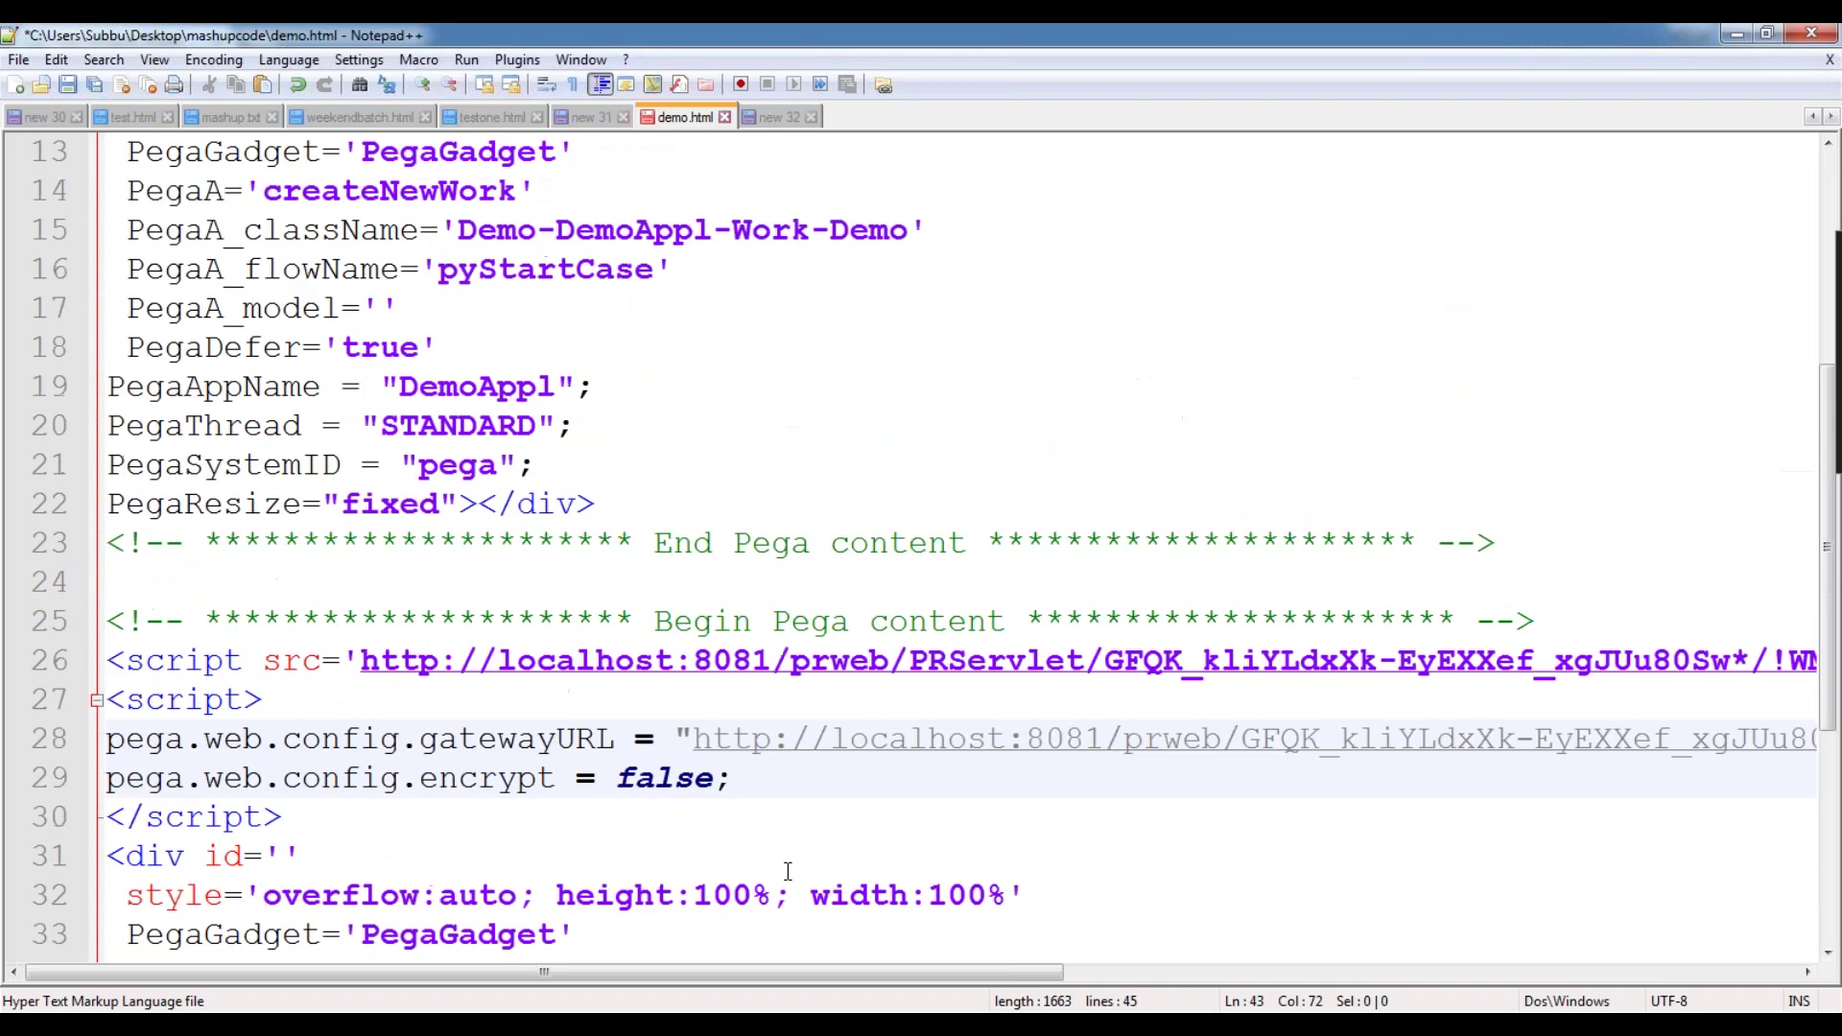
scroll(788, 871, up, 4)
scroll(913, 755, down, 2)
scroll(913, 754, down, 6)
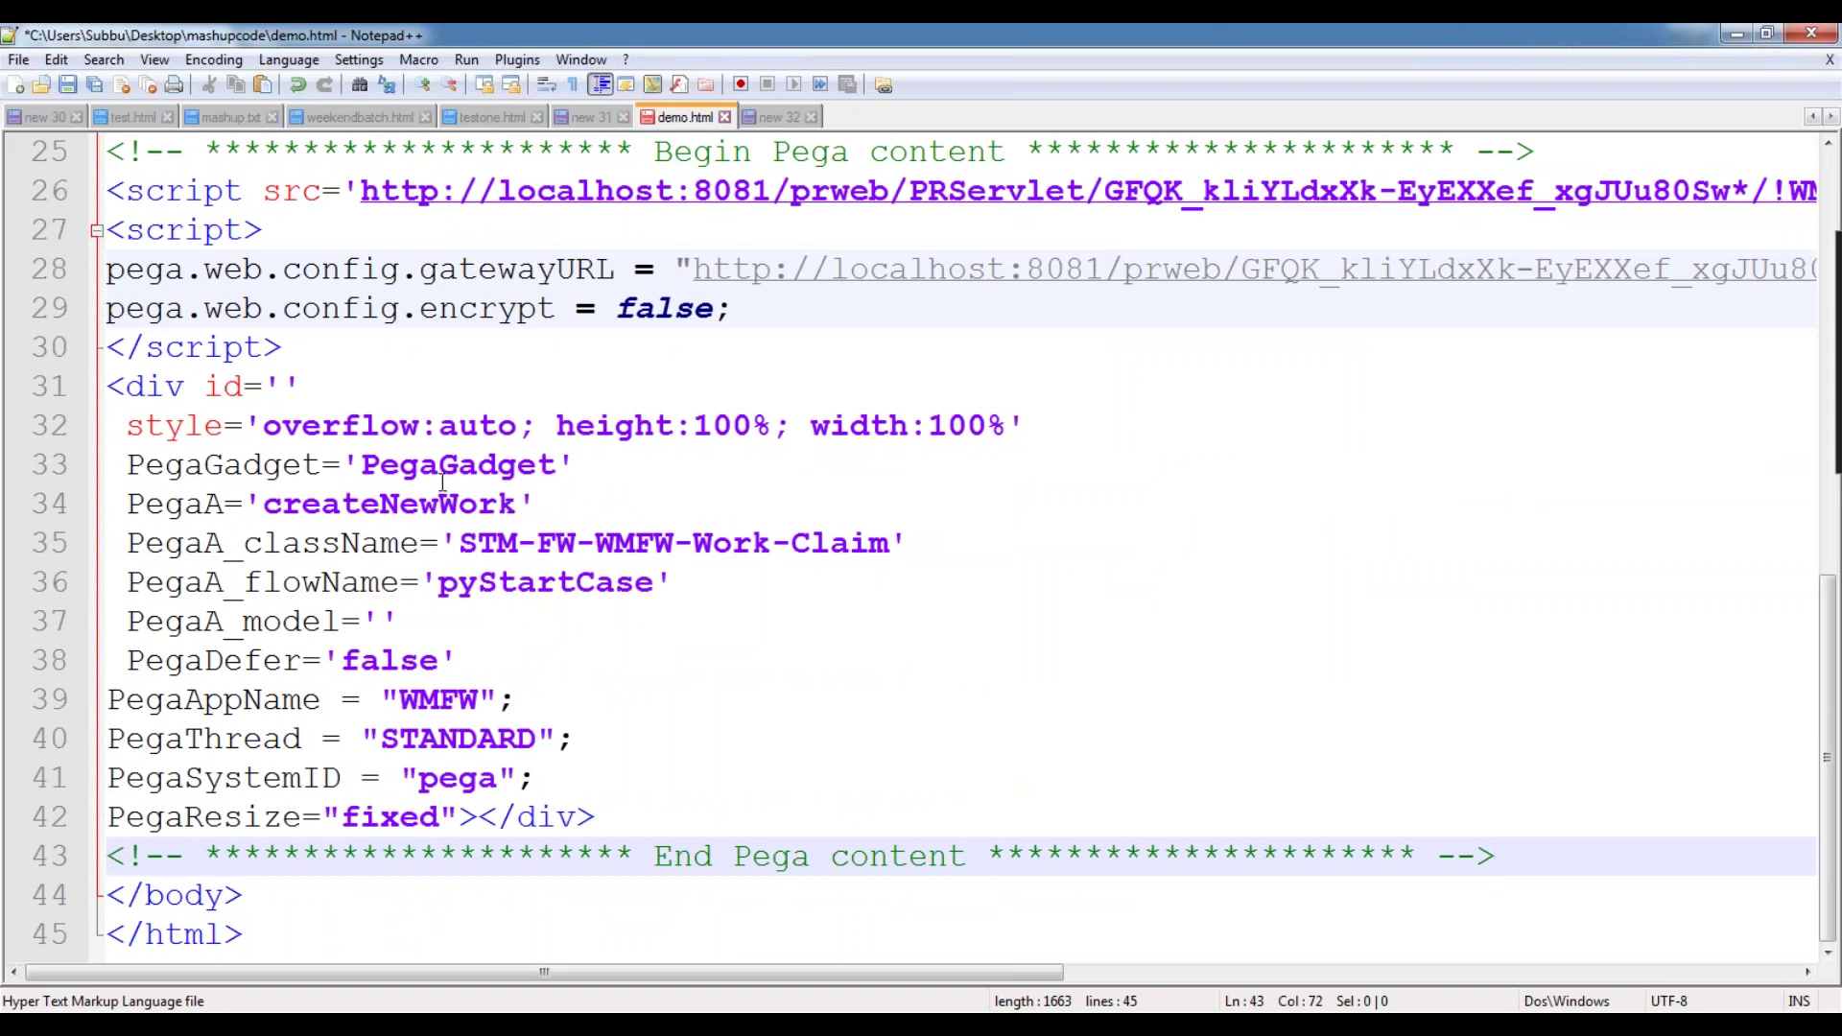
- Replace the PegaA_className value in the first Pega block with STM-FW-WMFW-Work-Claim, copied from the pasted Claim block
scroll(443, 485, up, 5)
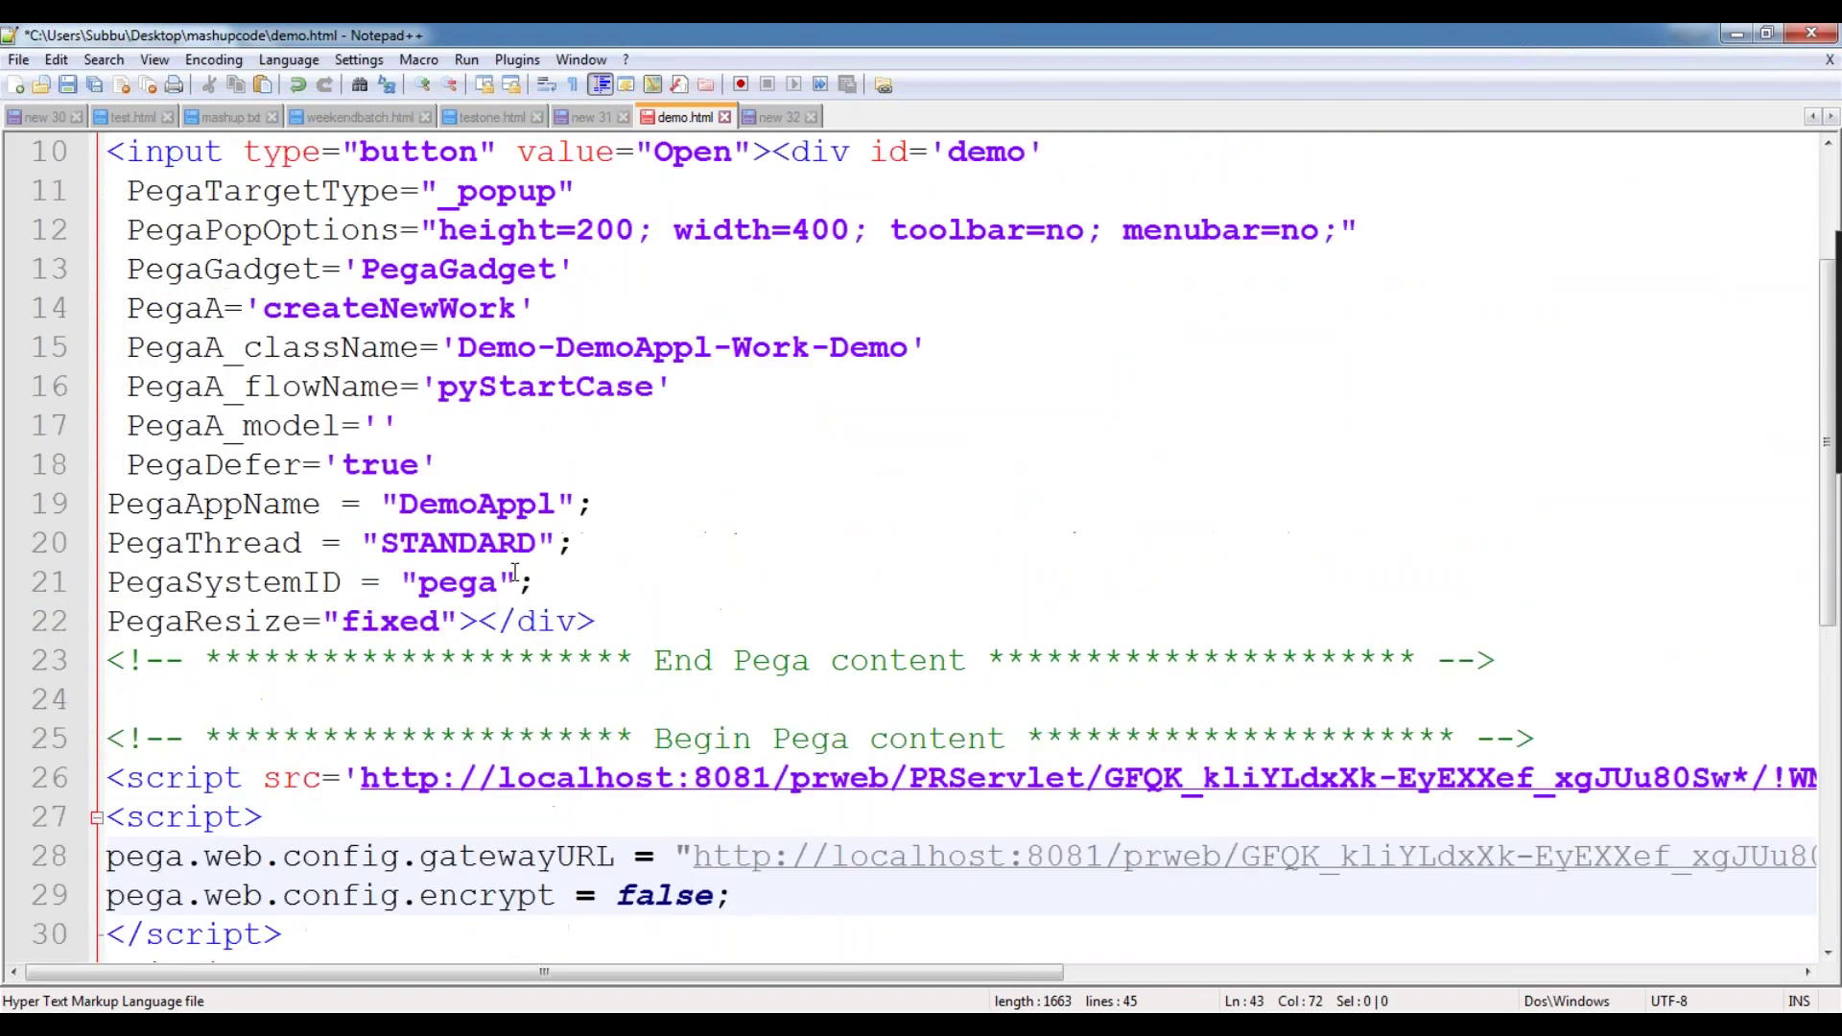
scroll(515, 573, up, 1)
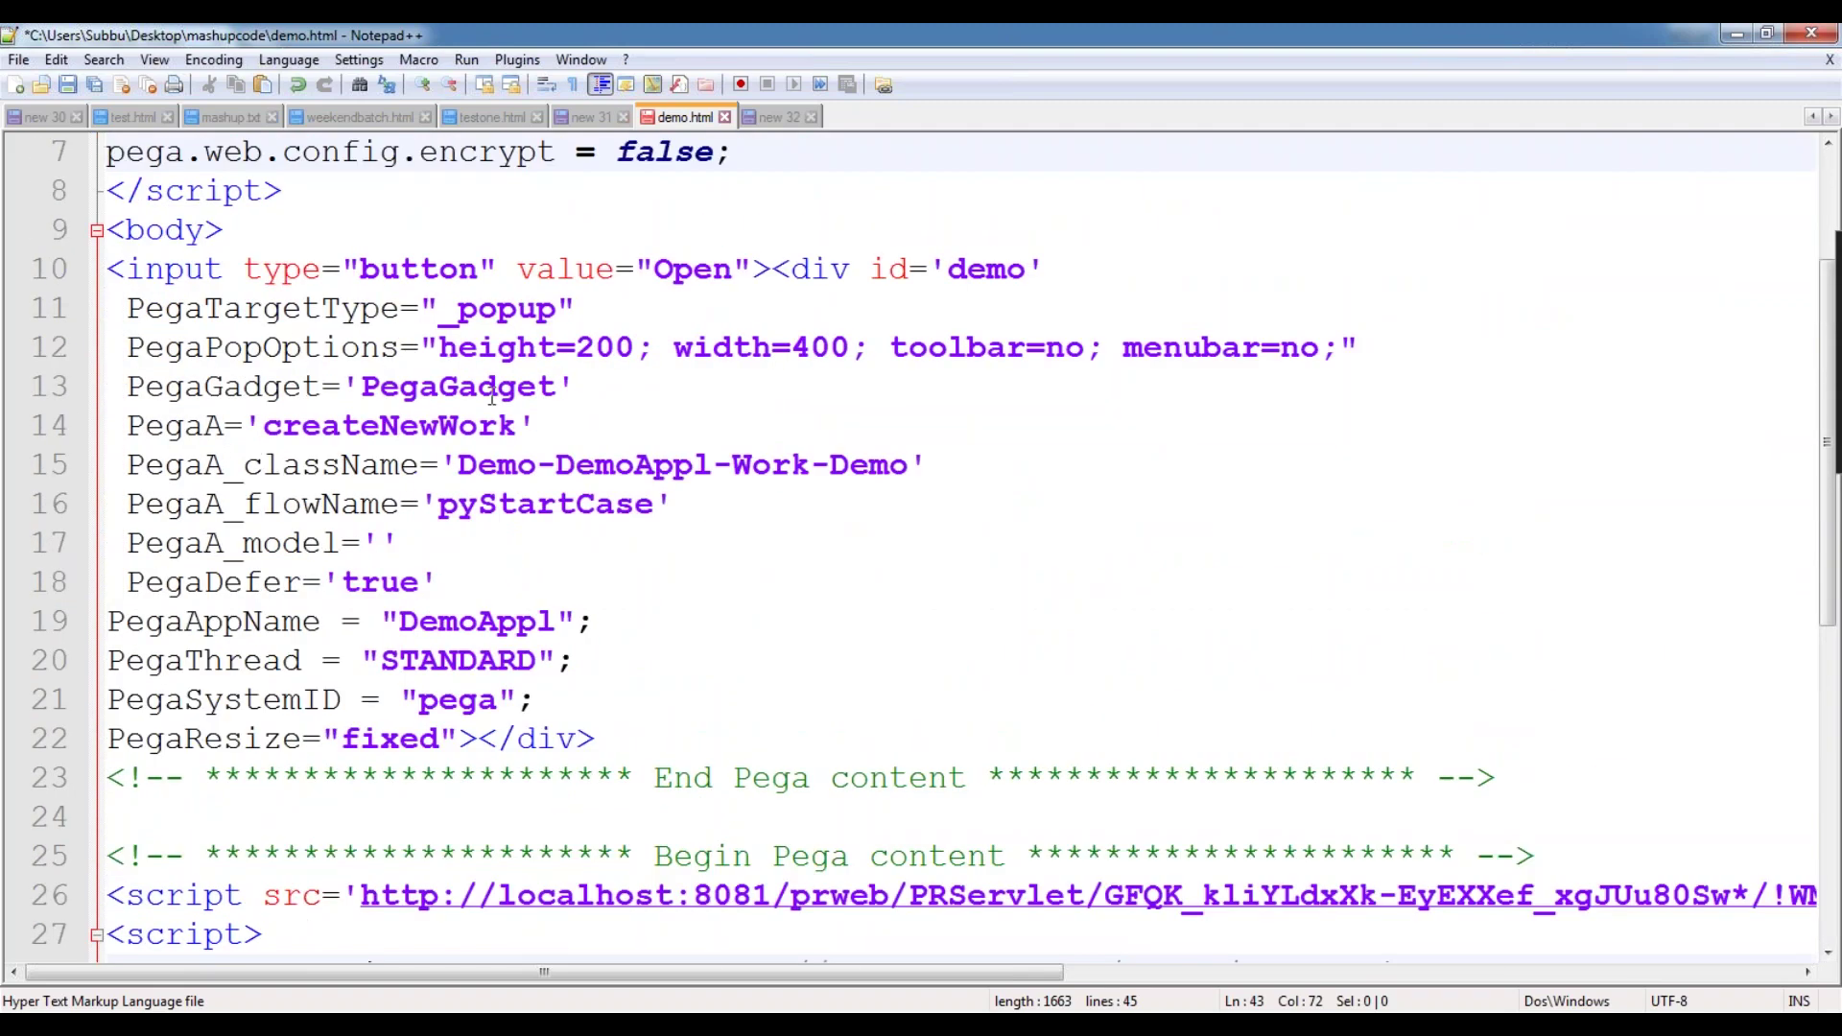
scroll(492, 395, down, 6)
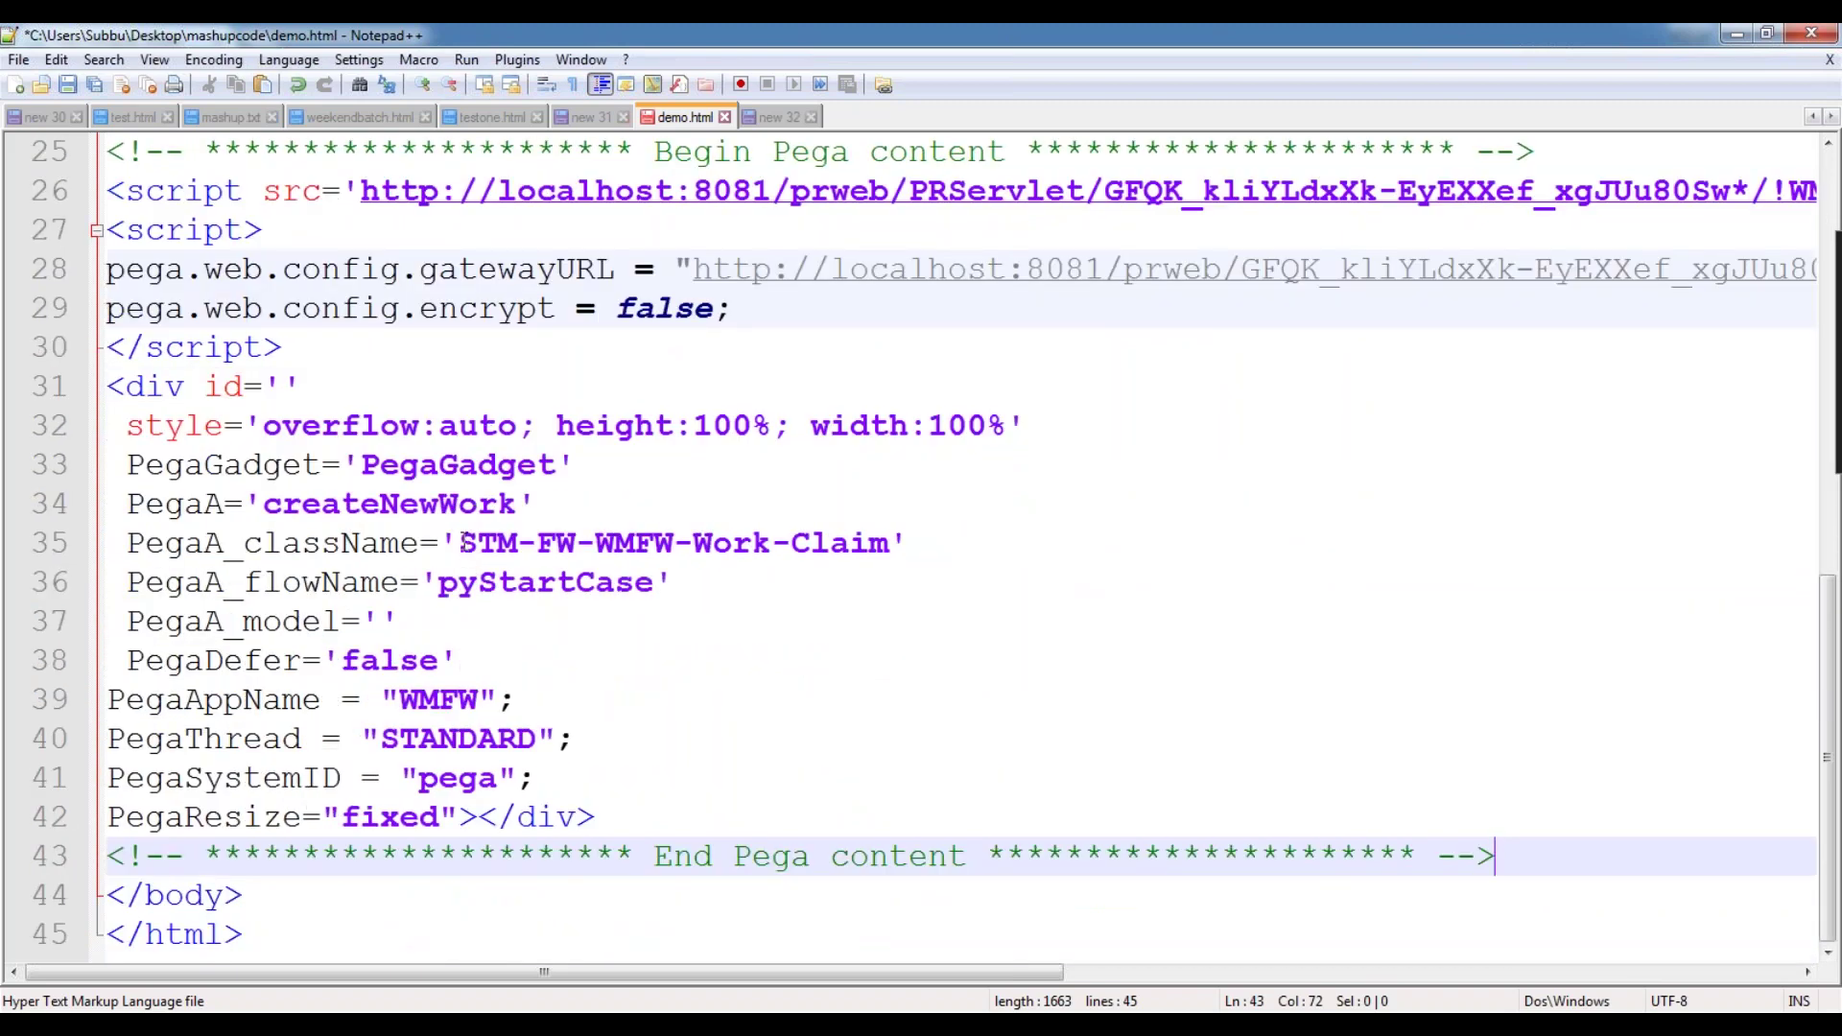
drag(461, 542, 888, 543)
key(ctrl+c)
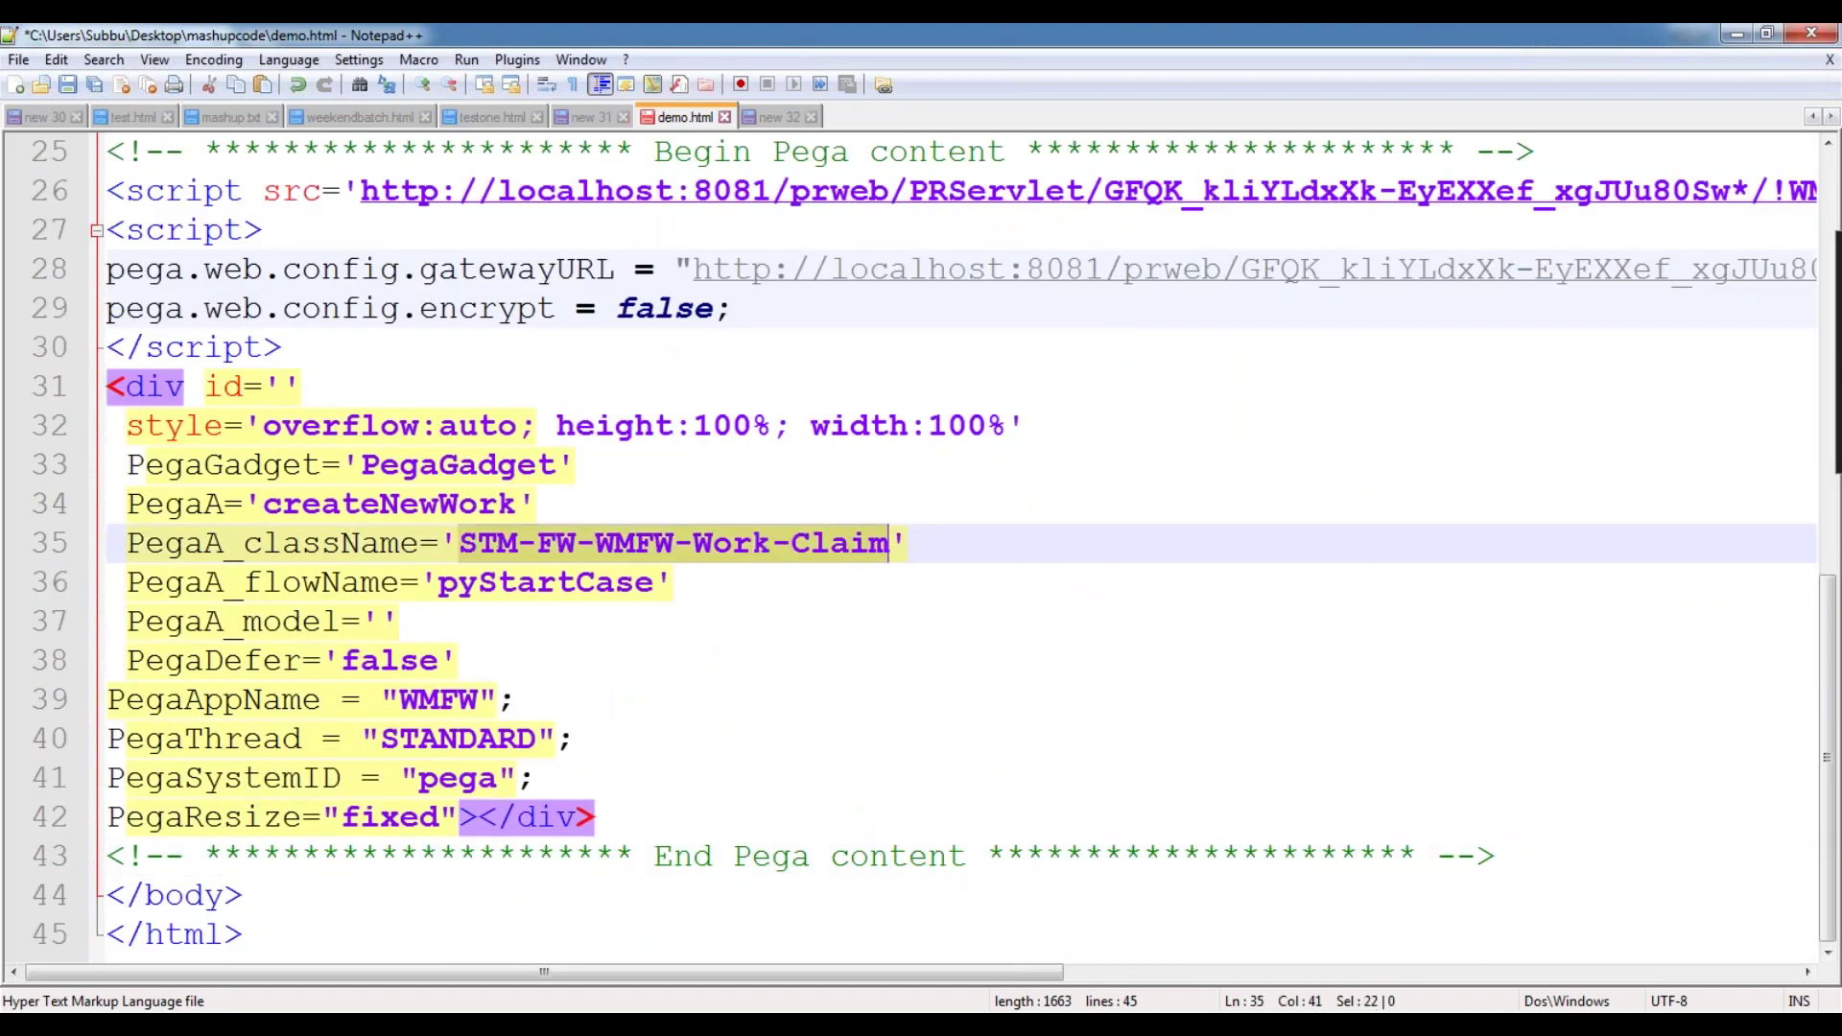
scroll(891, 551, up, 6)
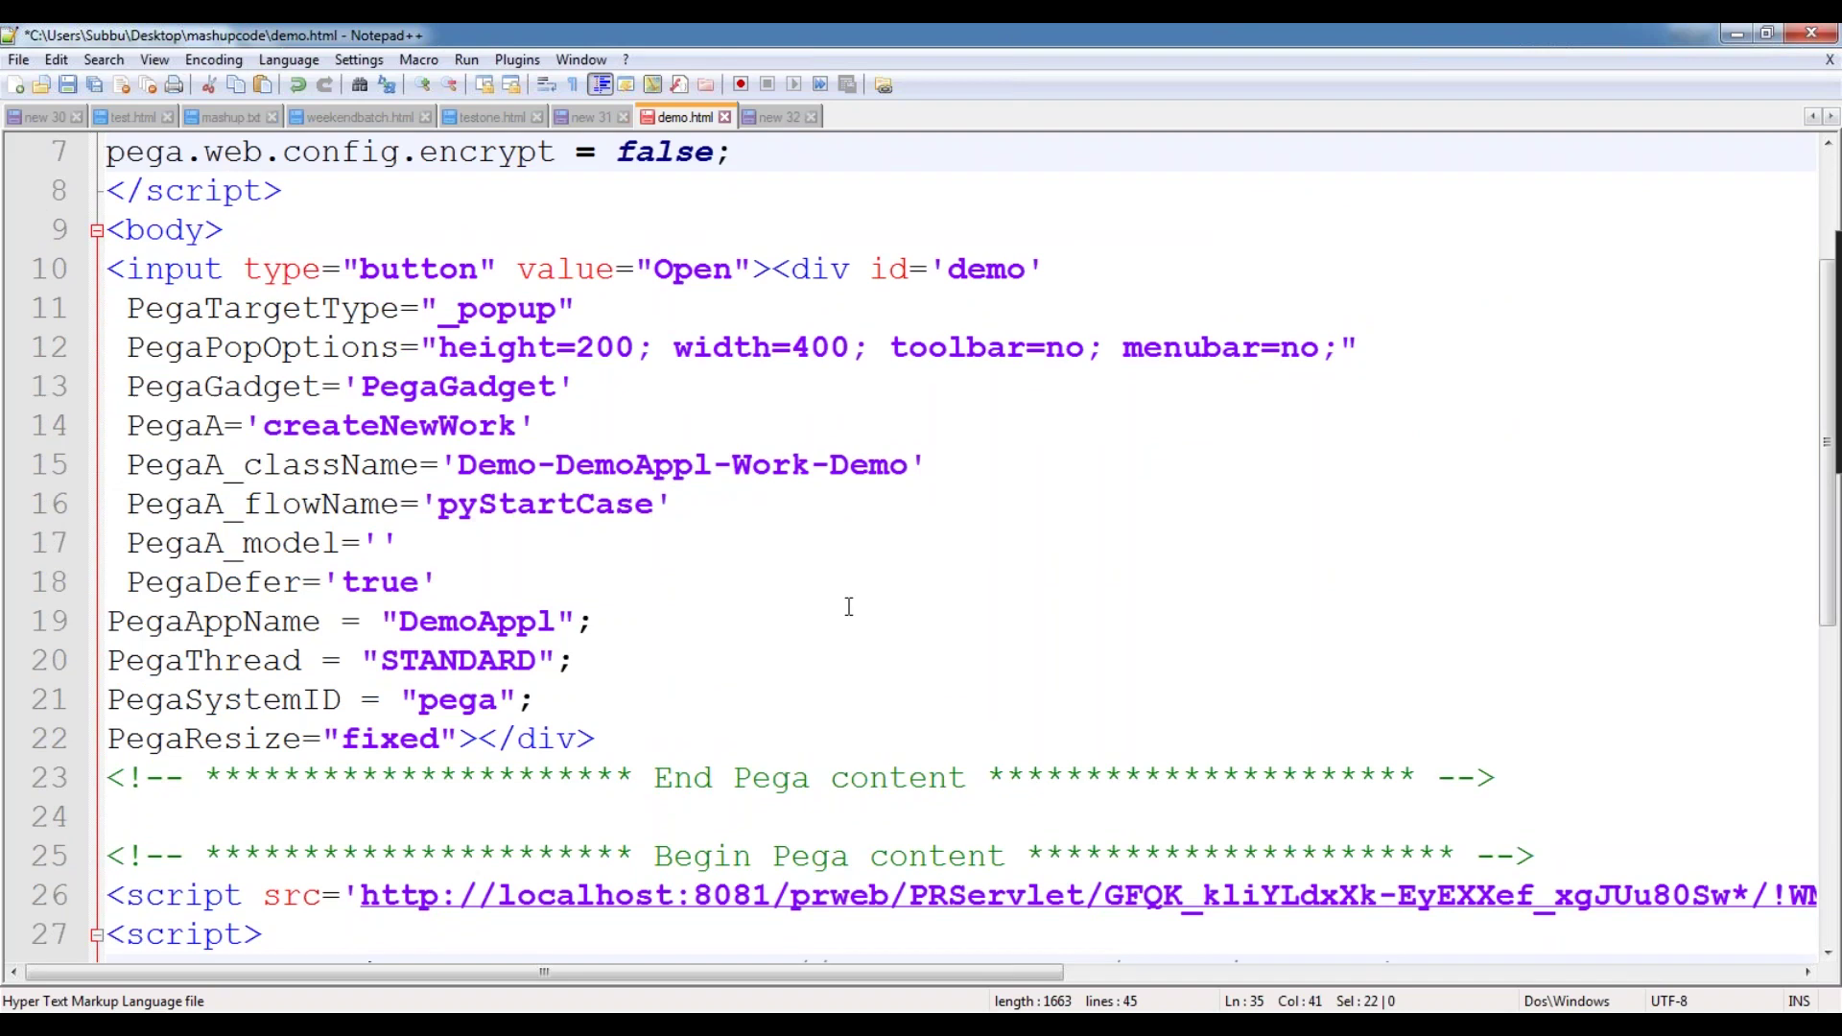
drag(463, 468, 912, 457)
key(ctrl+v)
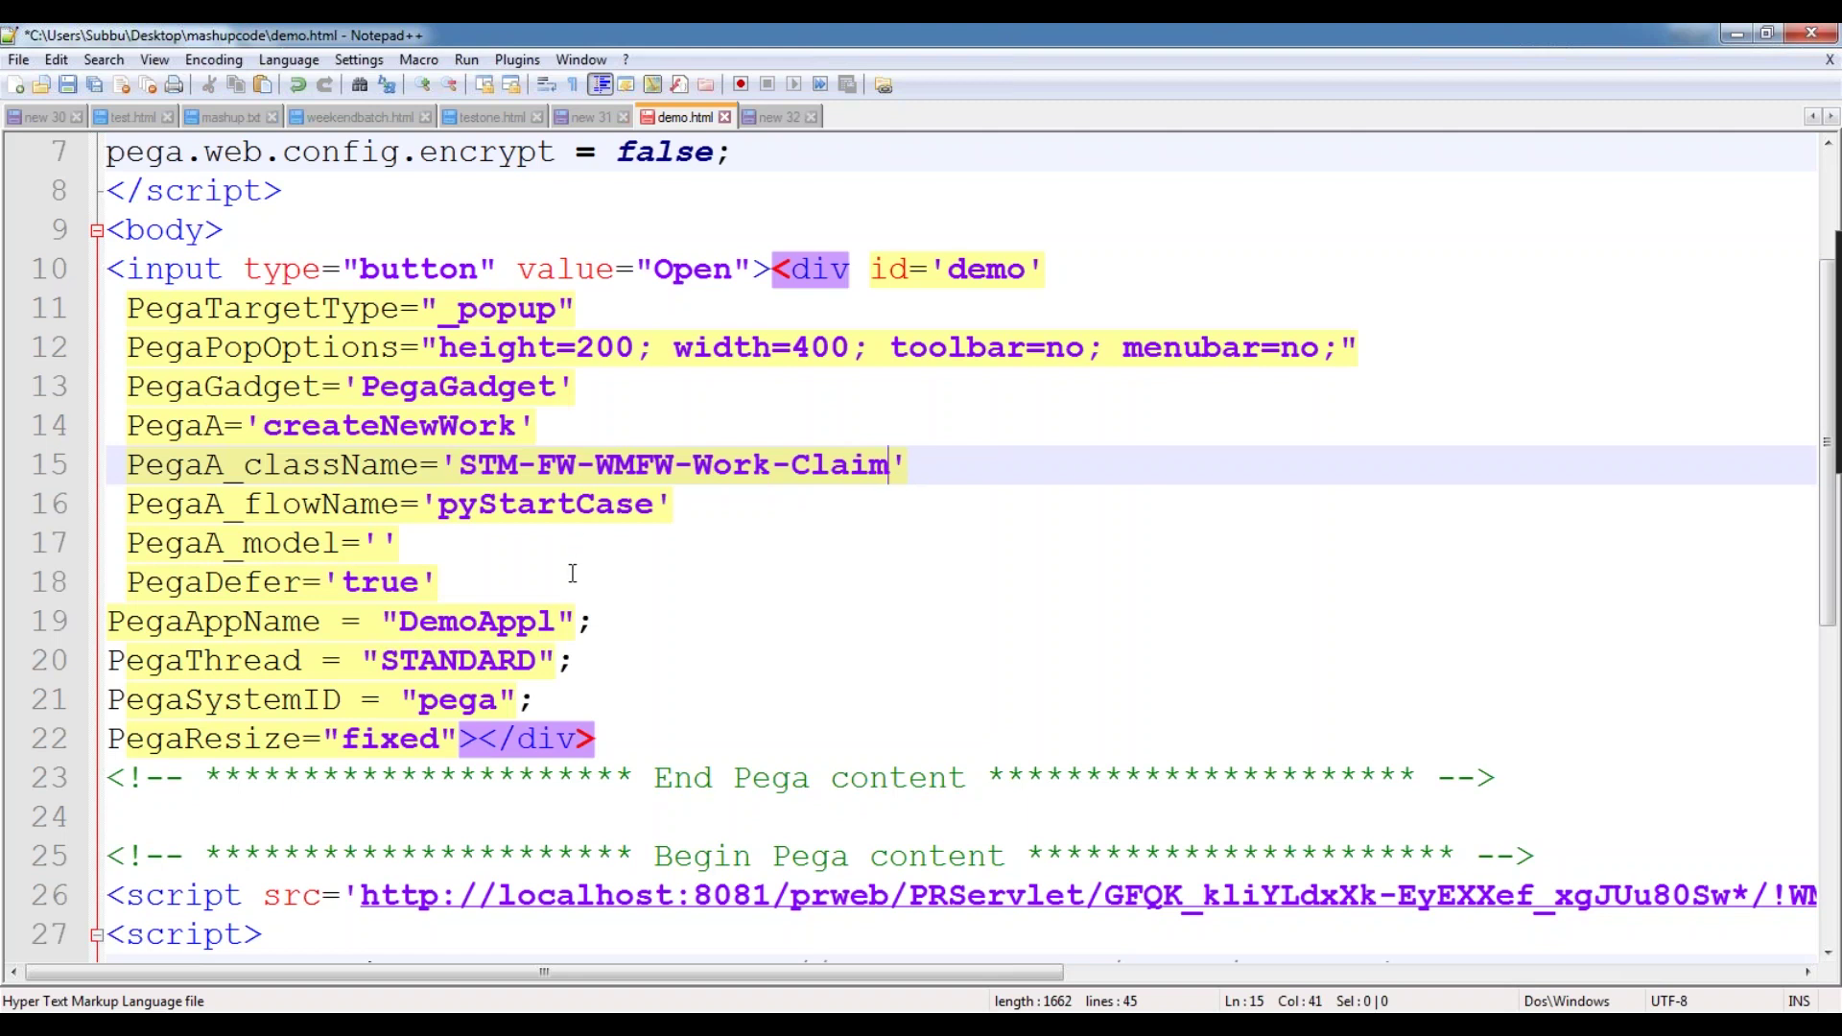
- Replace the PegaAppName value in the first Pega block with WMFW, copied from the pasted Claim block
double_click(549, 507)
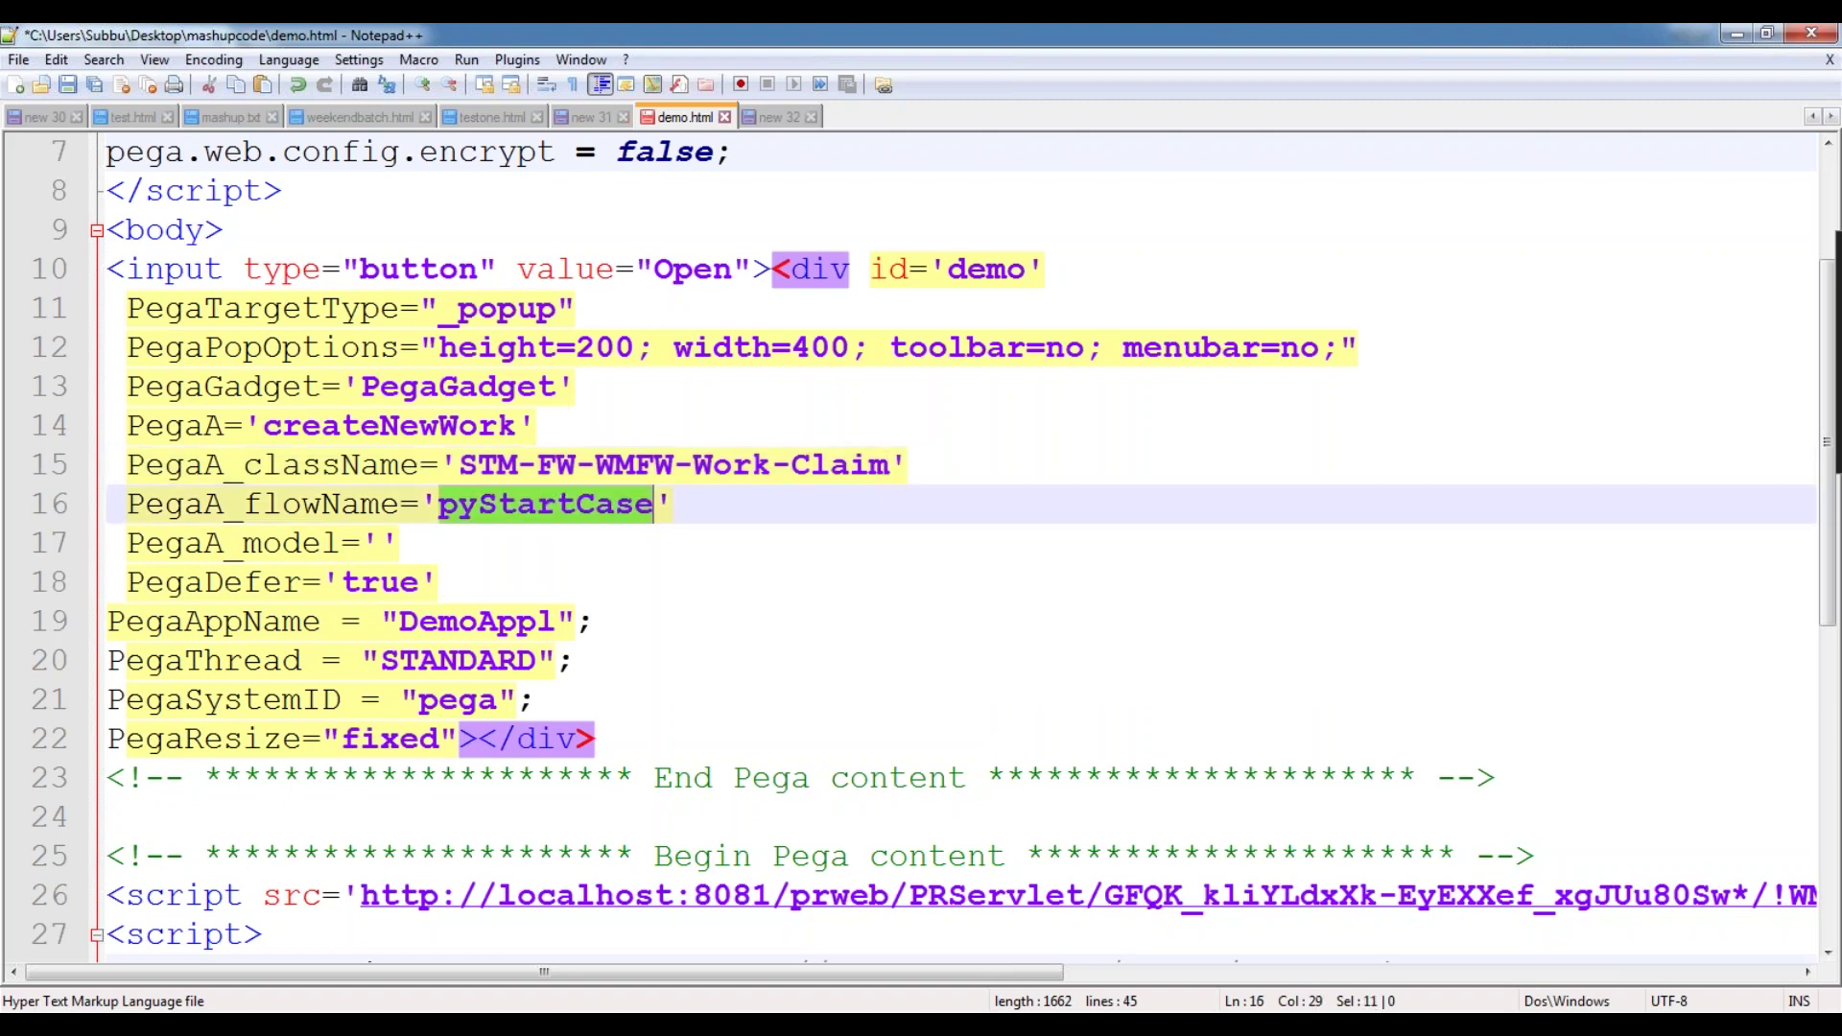
double_click(480, 628)
scroll(480, 672, down, 6)
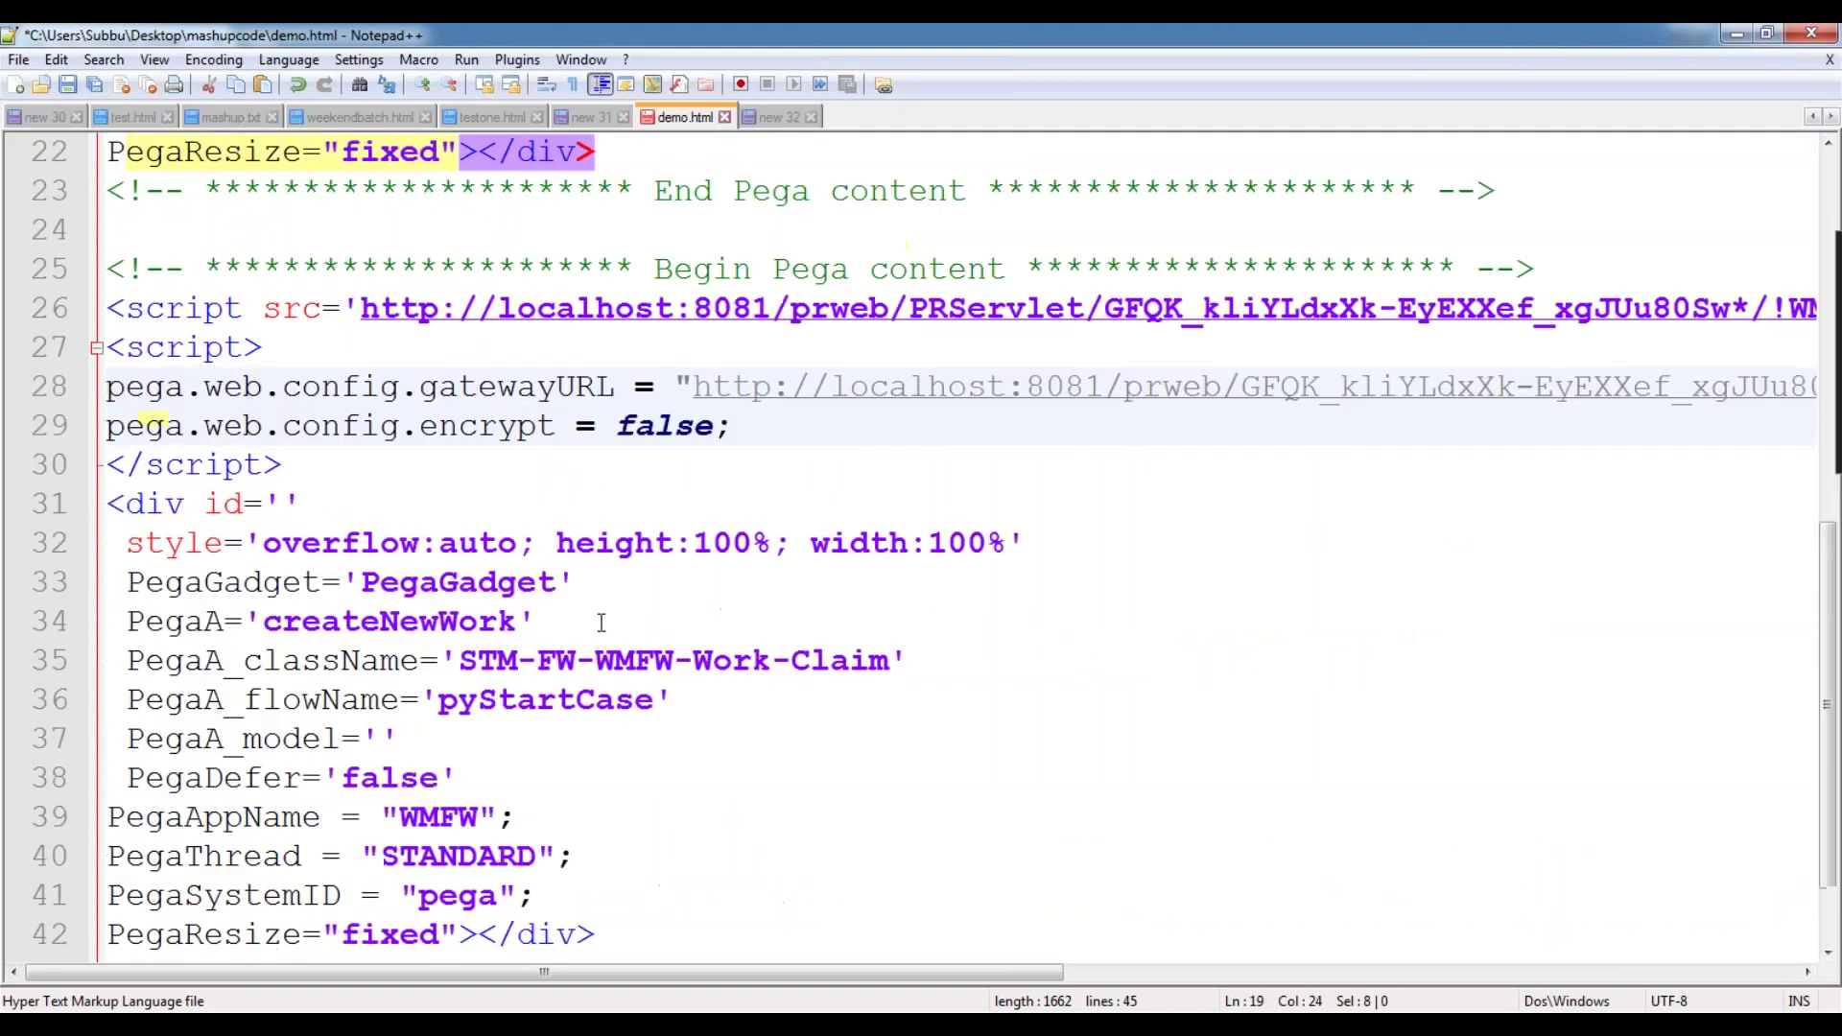
double_click(439, 700)
key(ctrl+c)
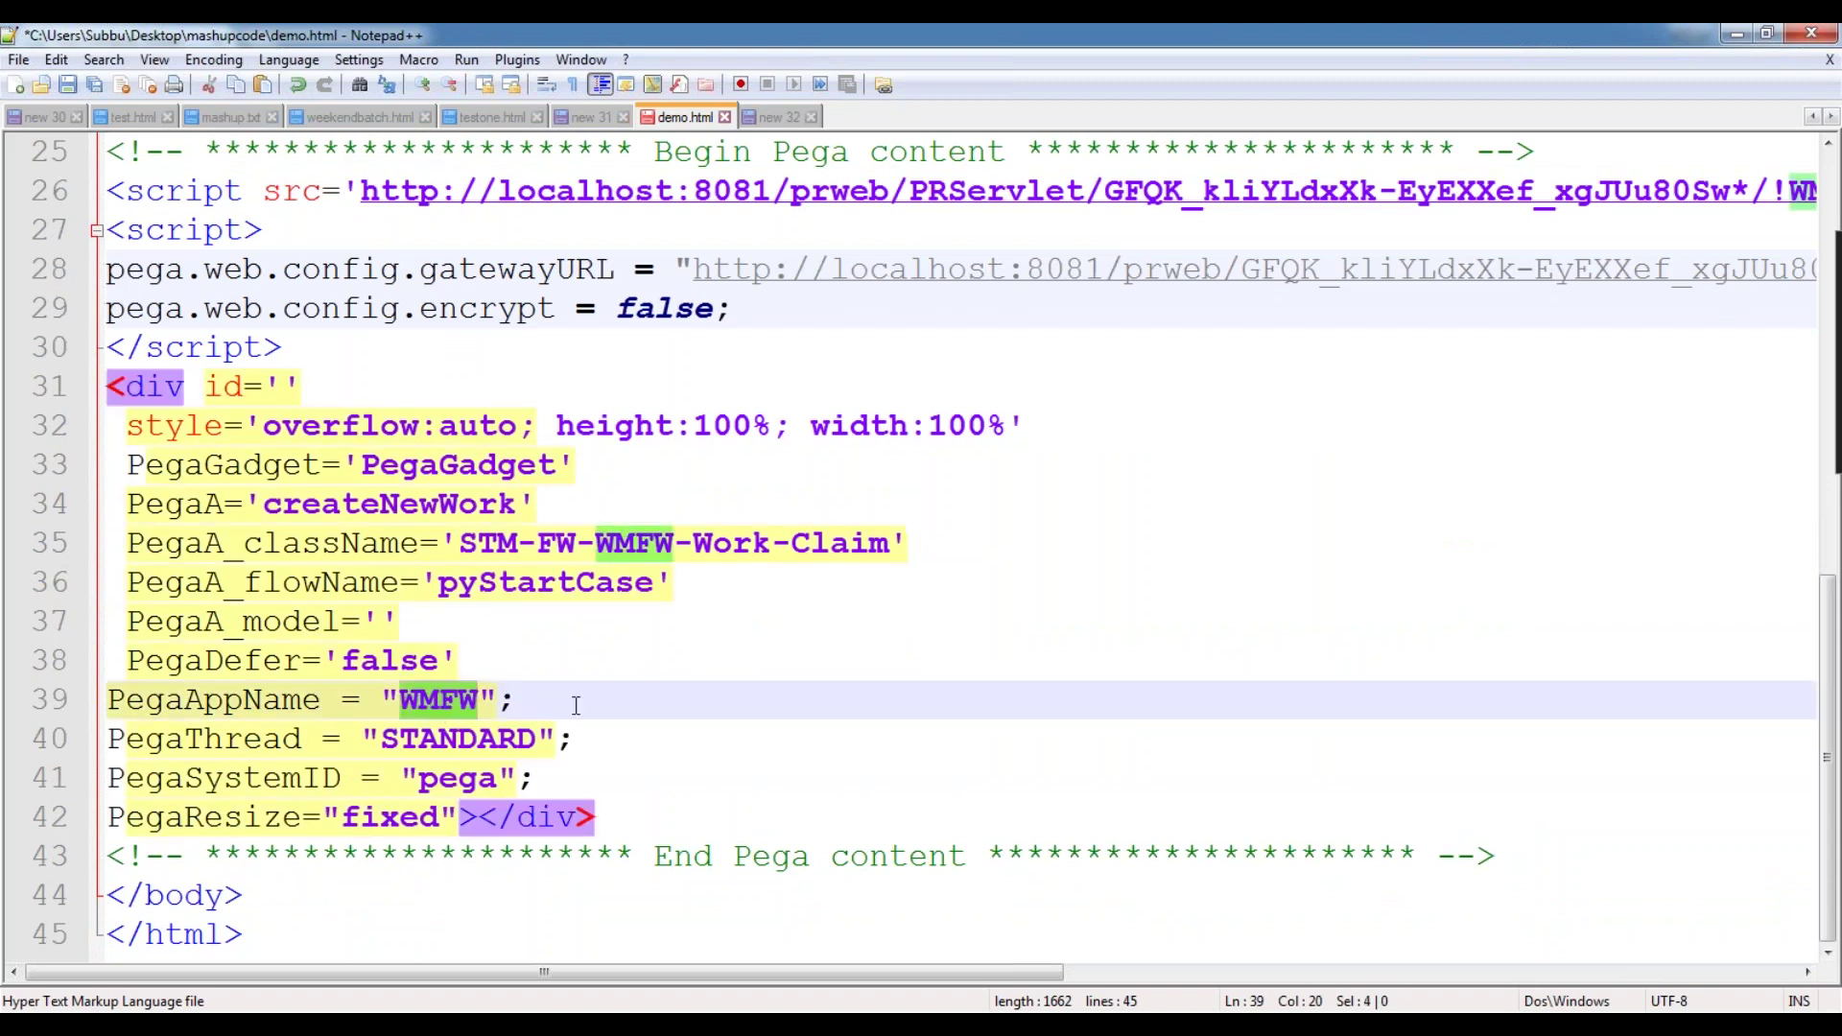
scroll(575, 705, up, 7)
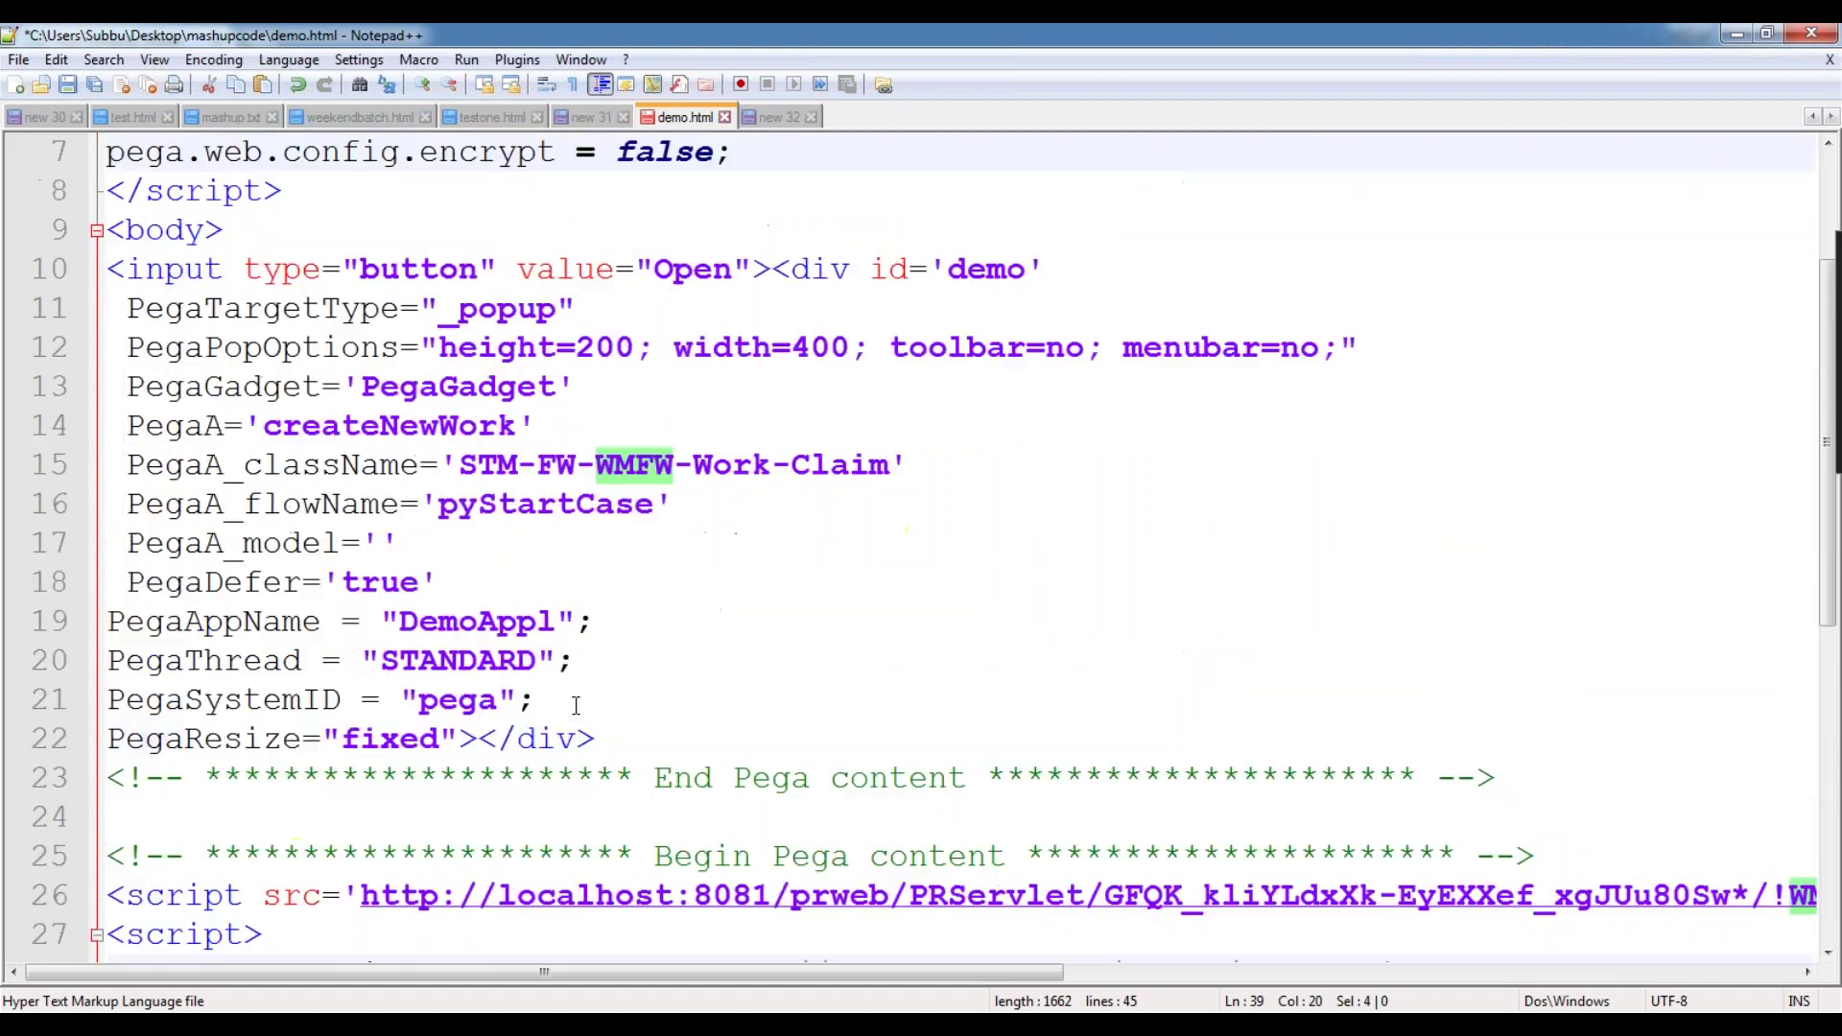
click(480, 738)
double_click(480, 738)
key(ctrl+v)
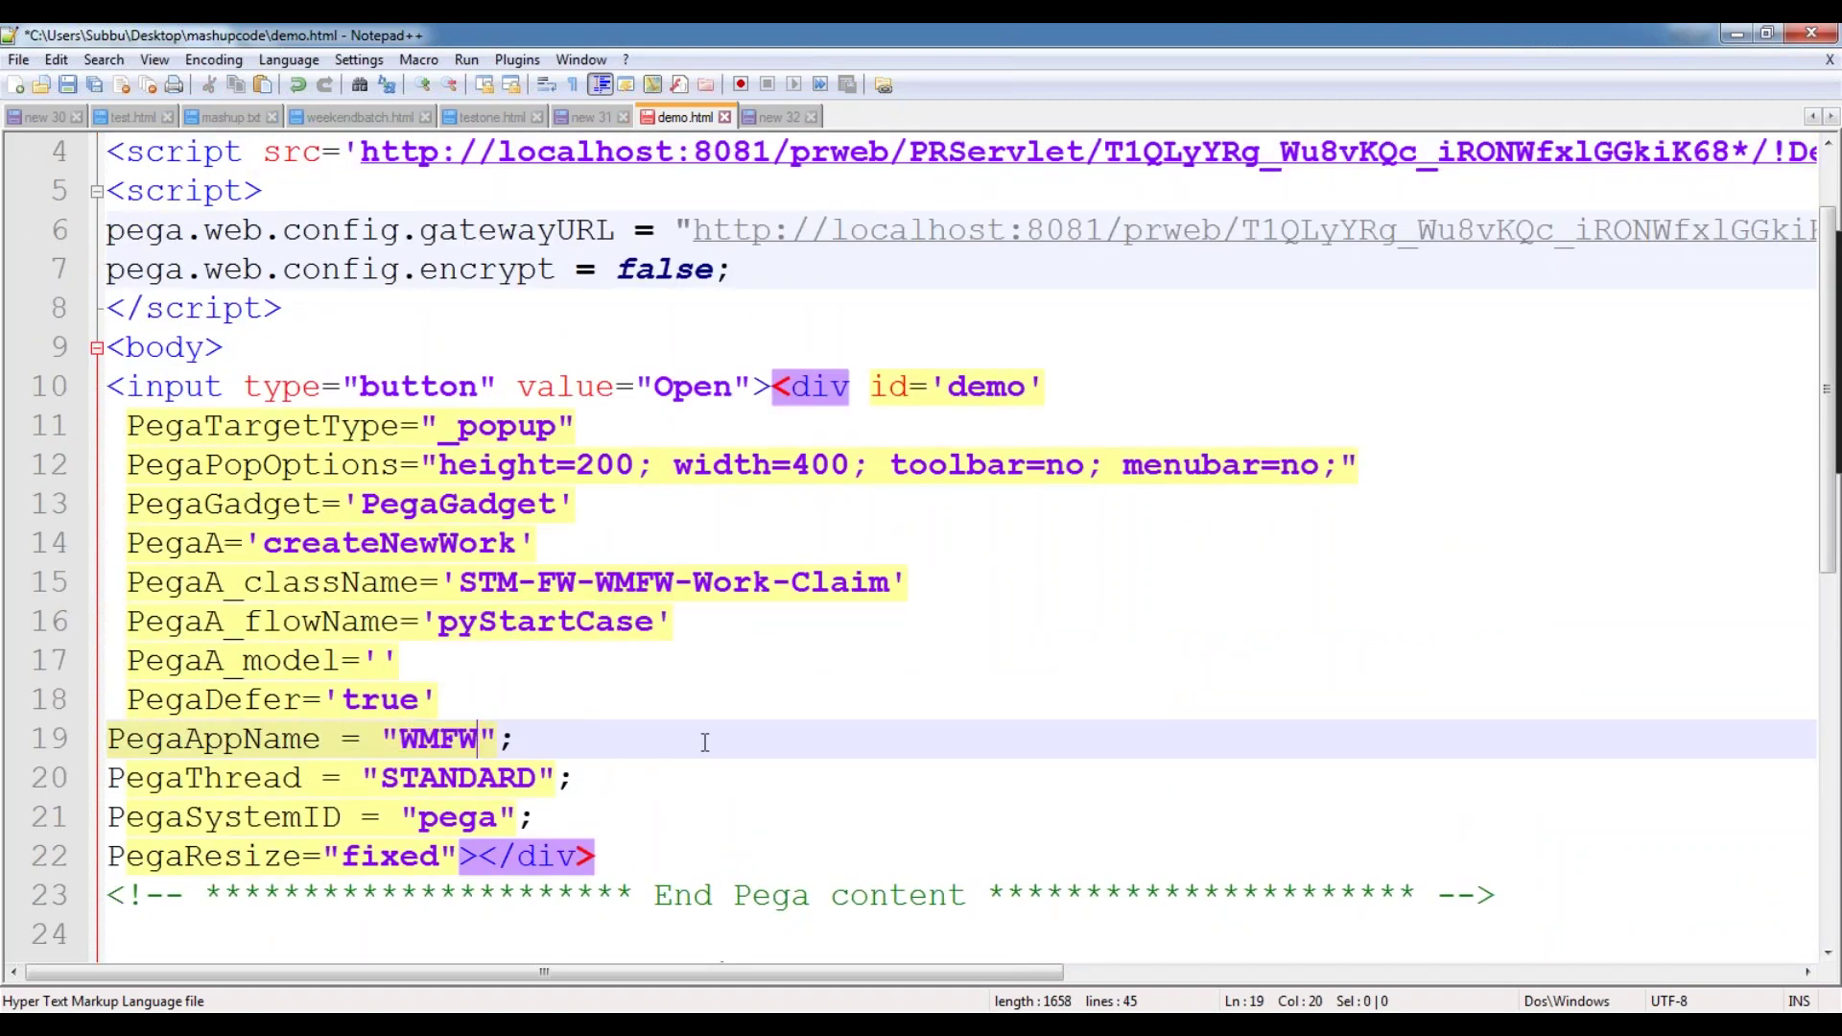
scroll(704, 743, down, 1)
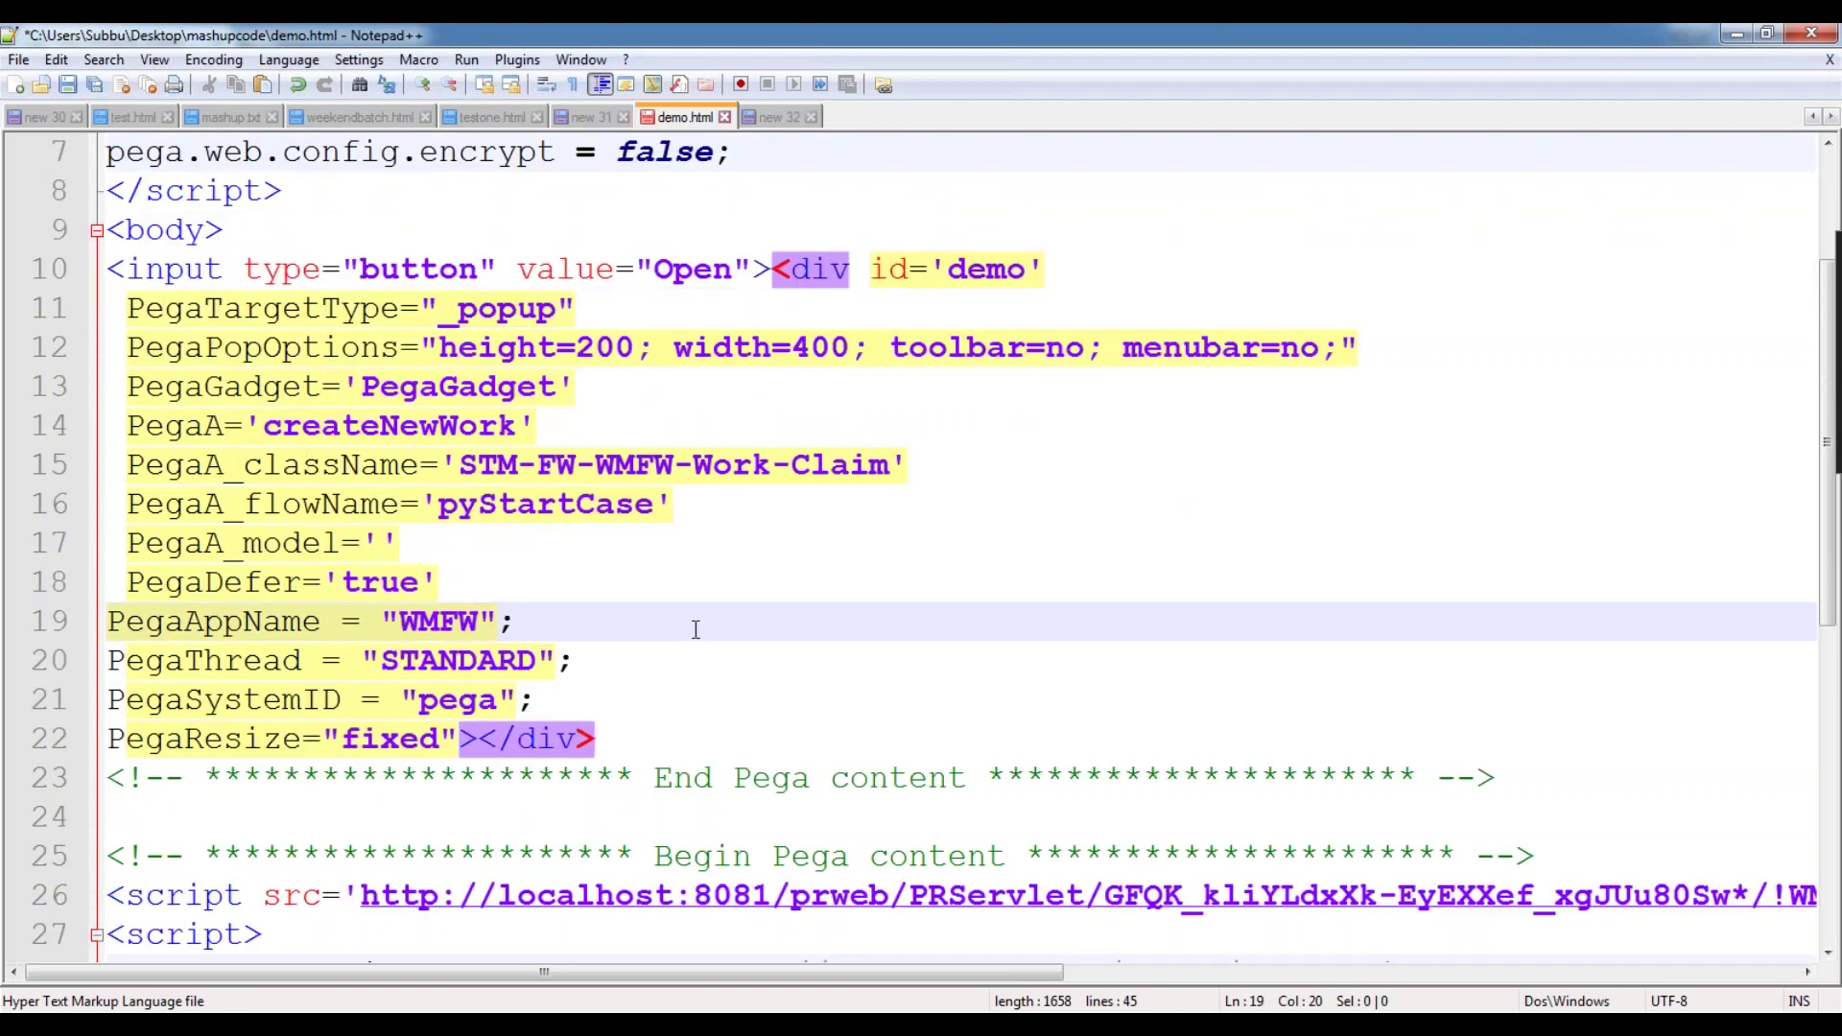
- Copy the Claim block's script tags over the original script tags at the start of demo.html and save the file
scroll(702, 605, down, 6)
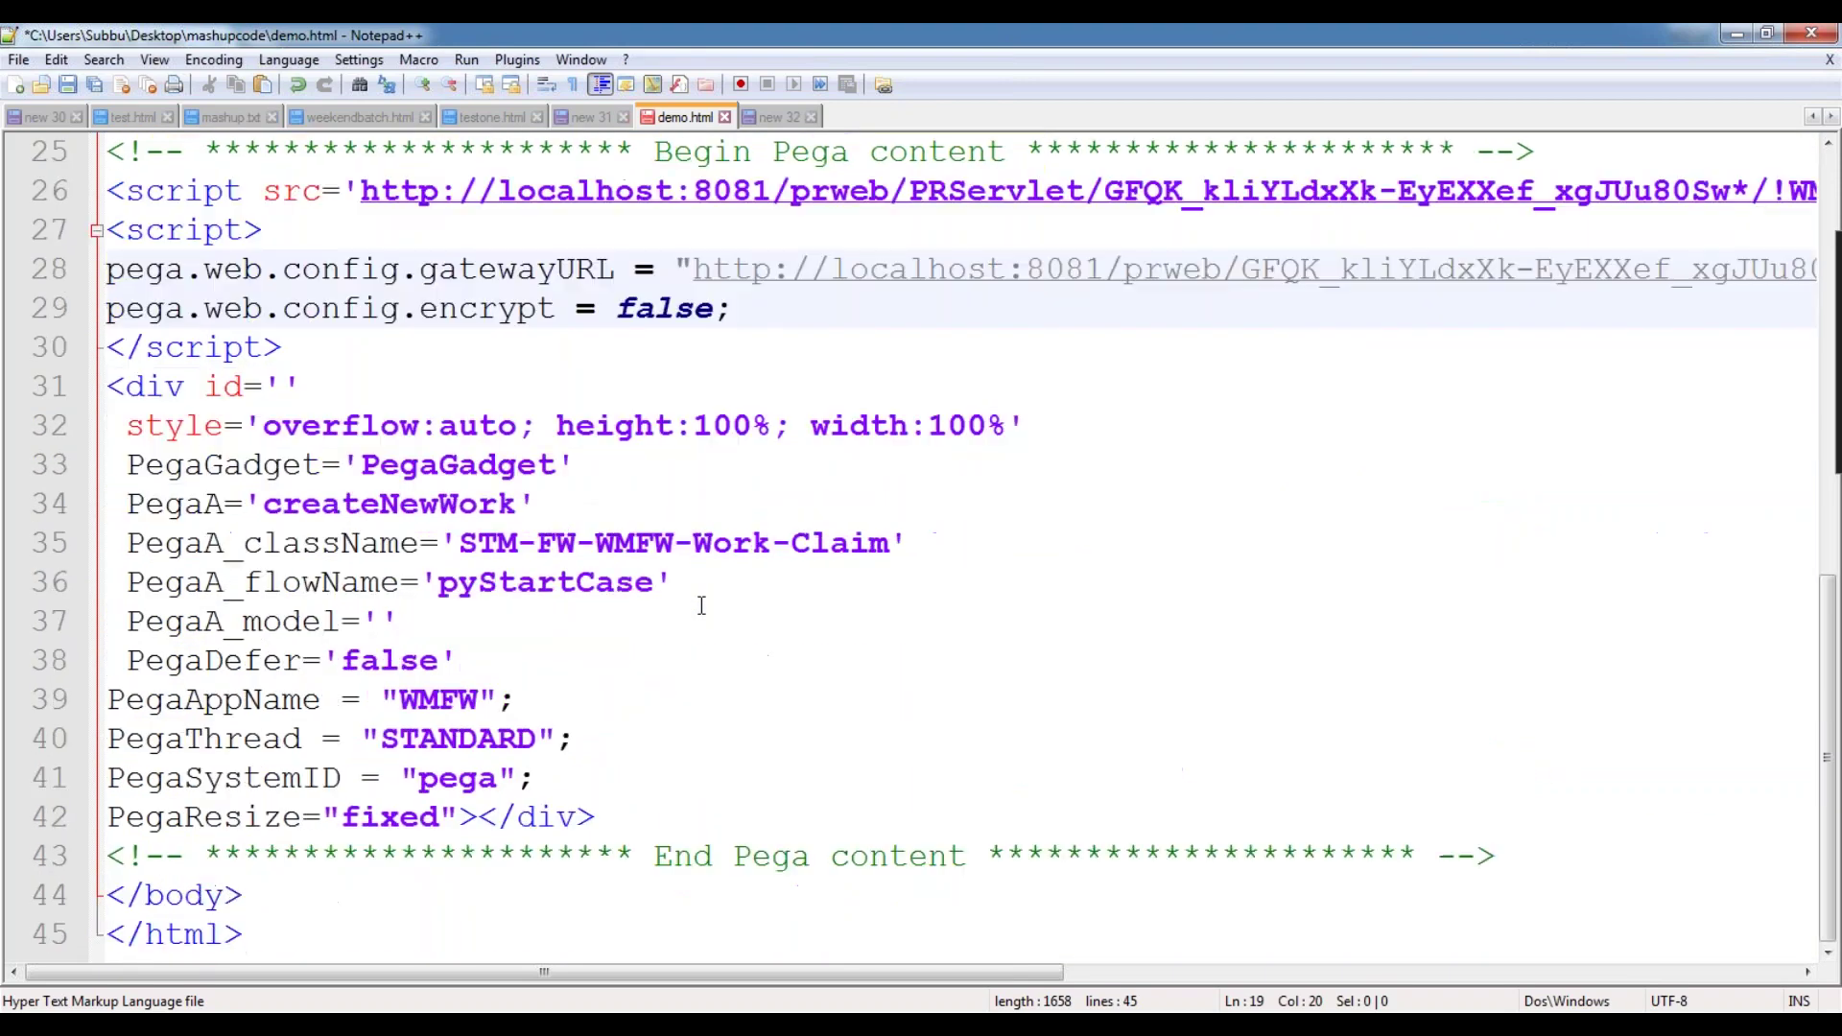
click(1513, 854)
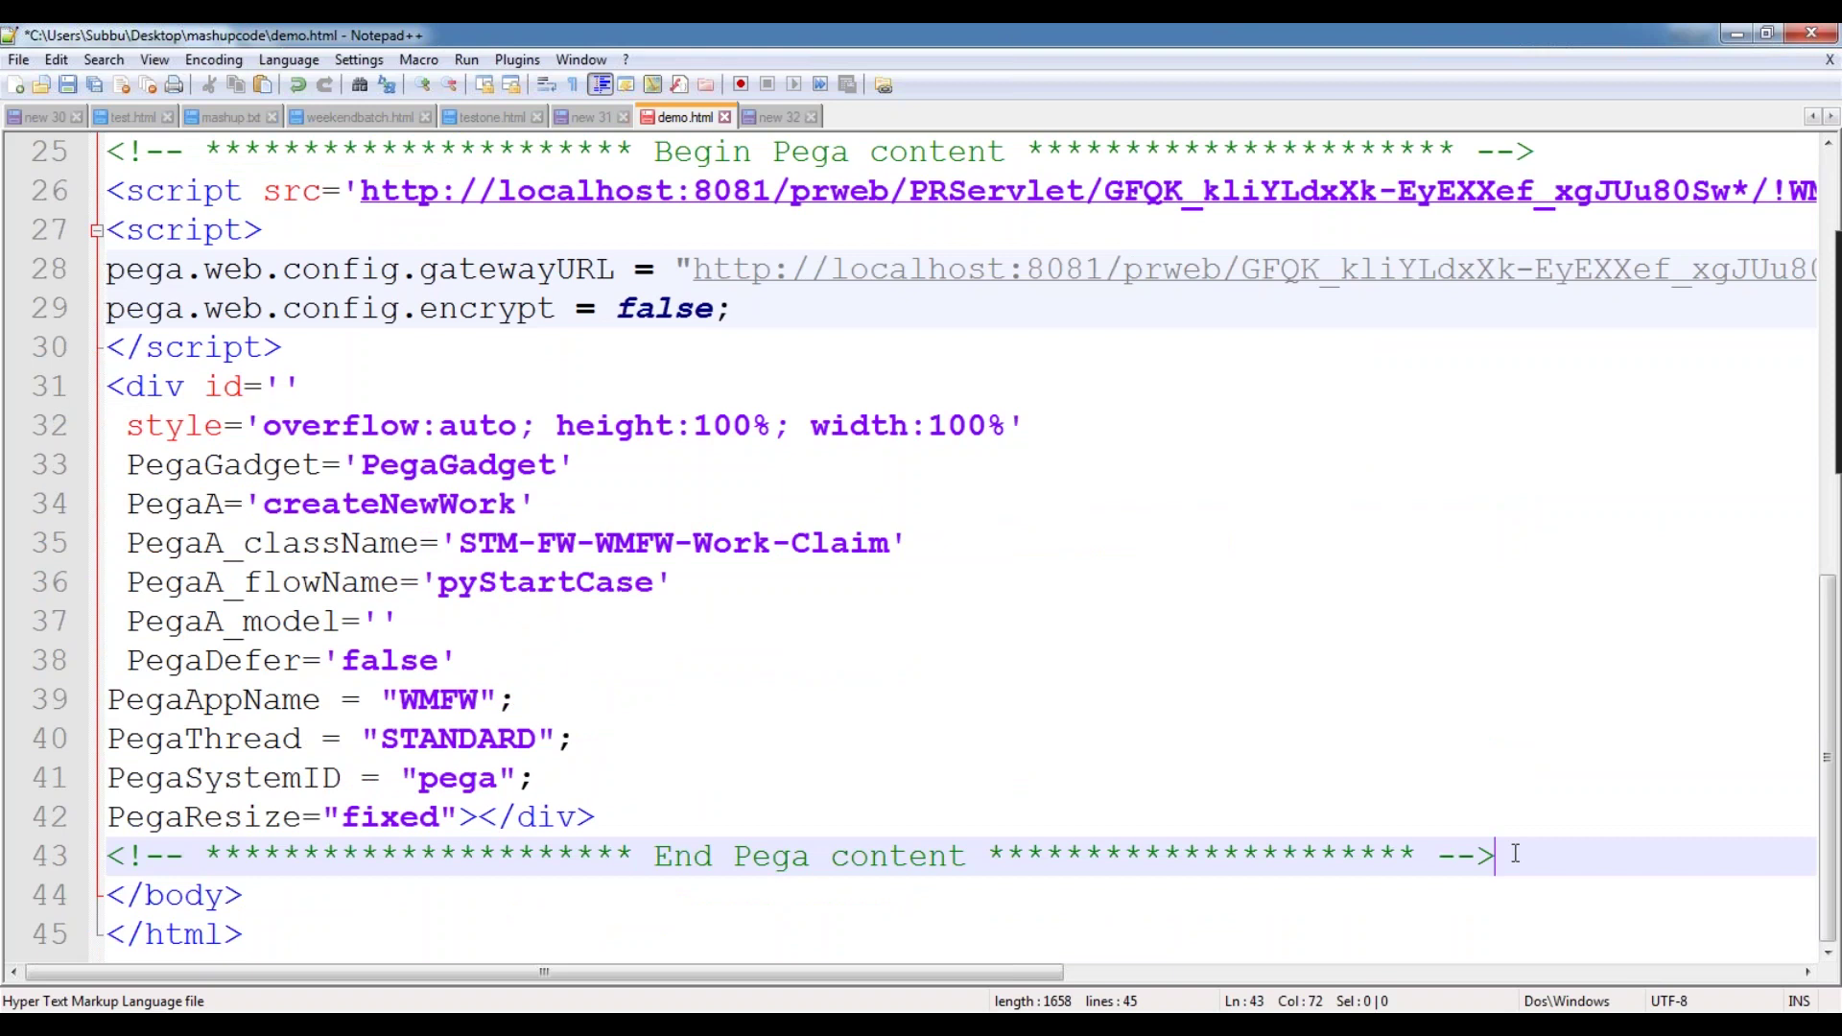
scroll(1065, 758, up, 3)
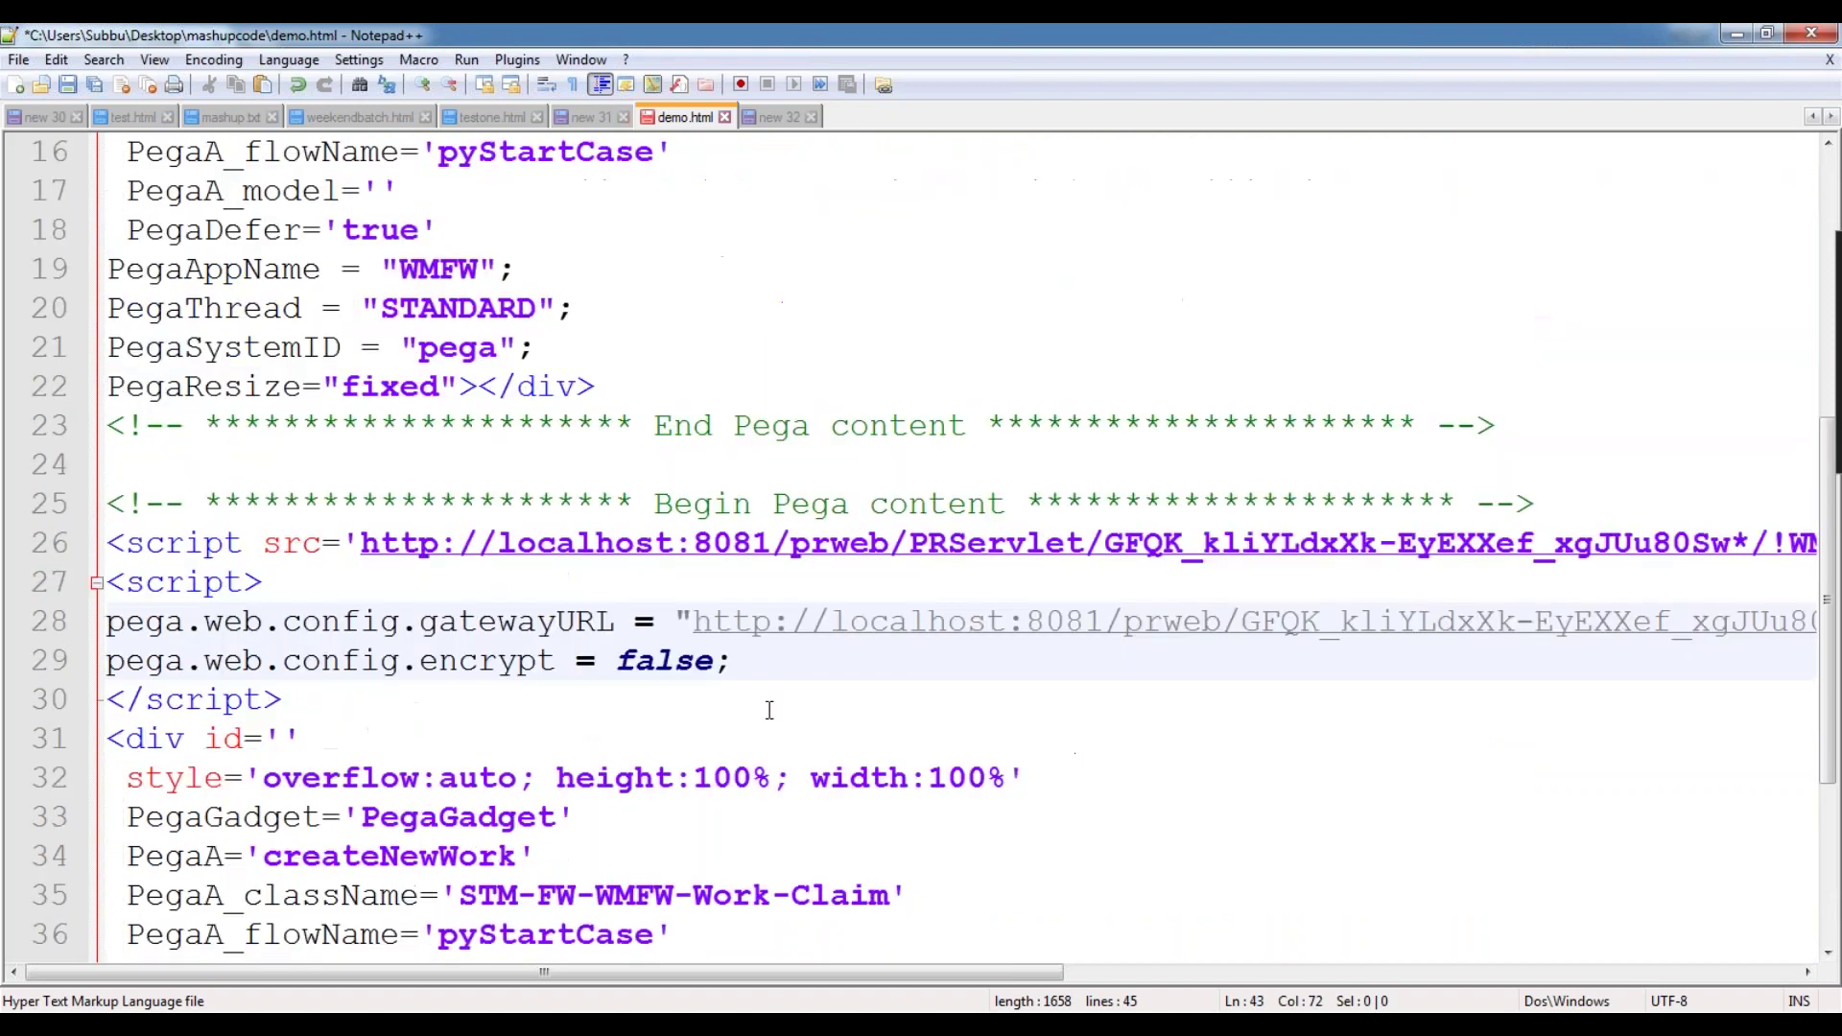
click(112, 544)
drag(112, 543, 347, 707)
key(ctrl+c)
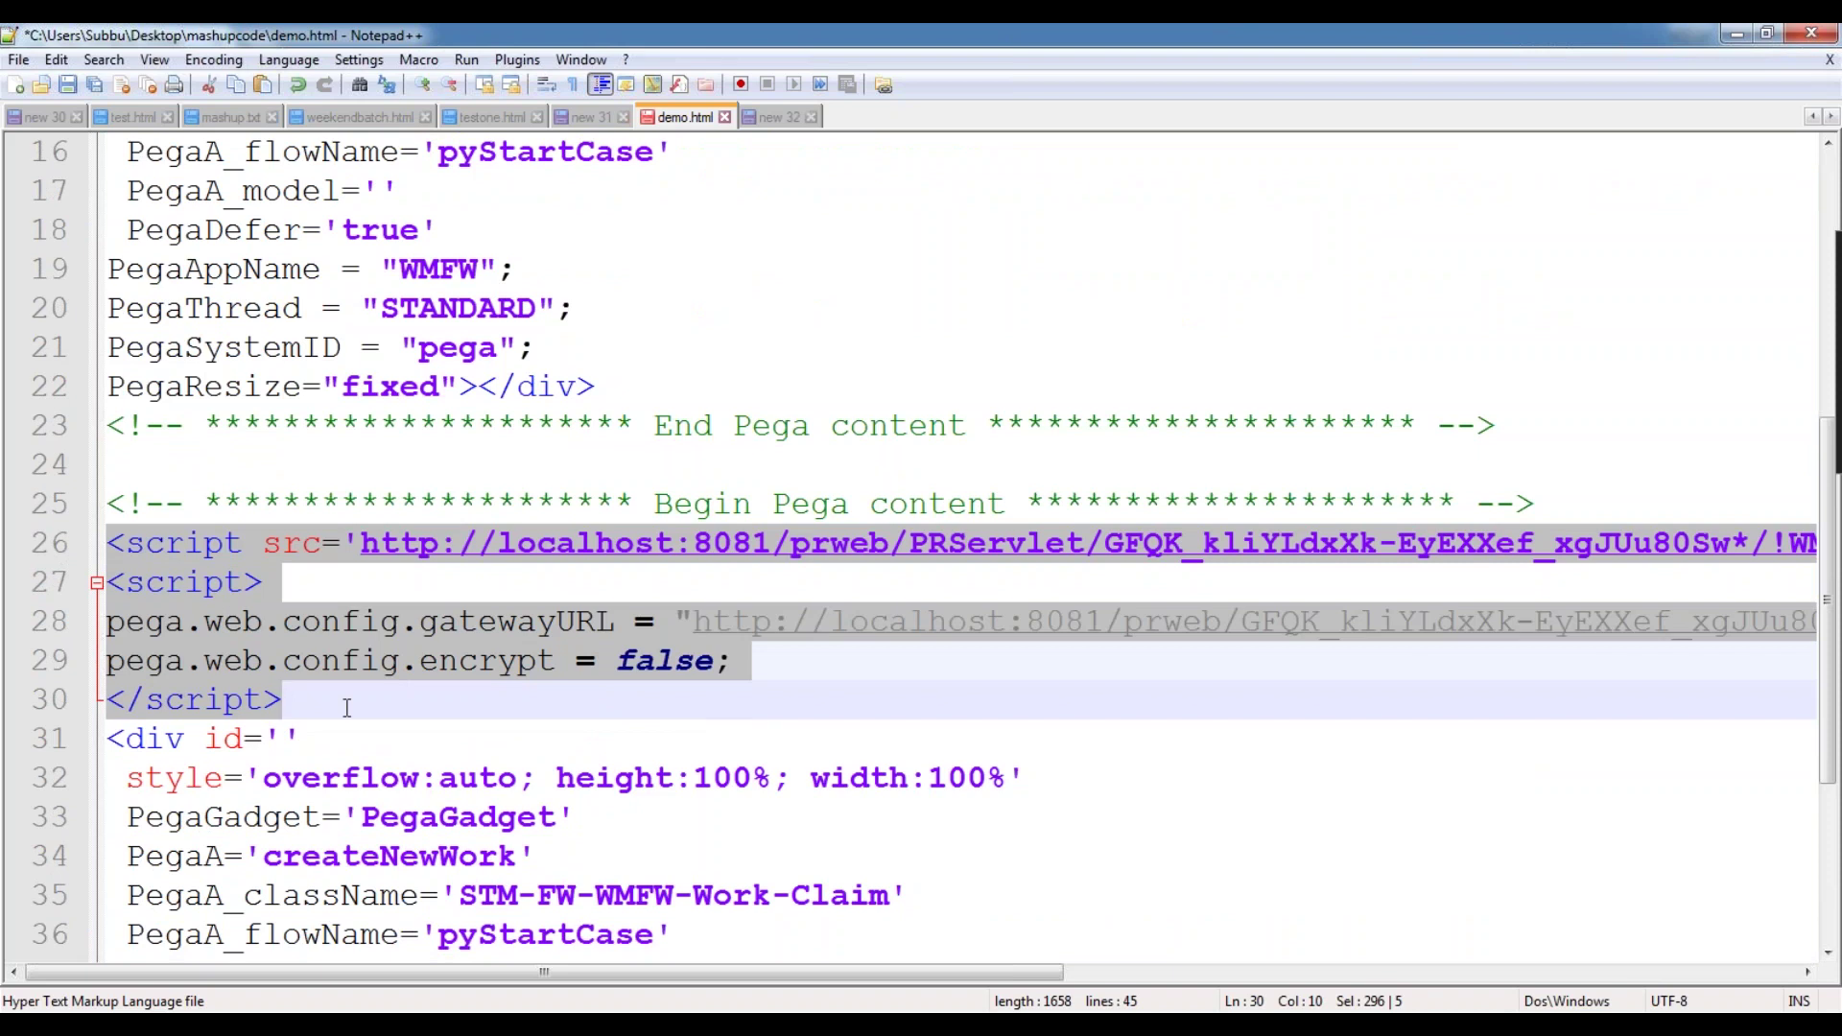
scroll(348, 707, up, 5)
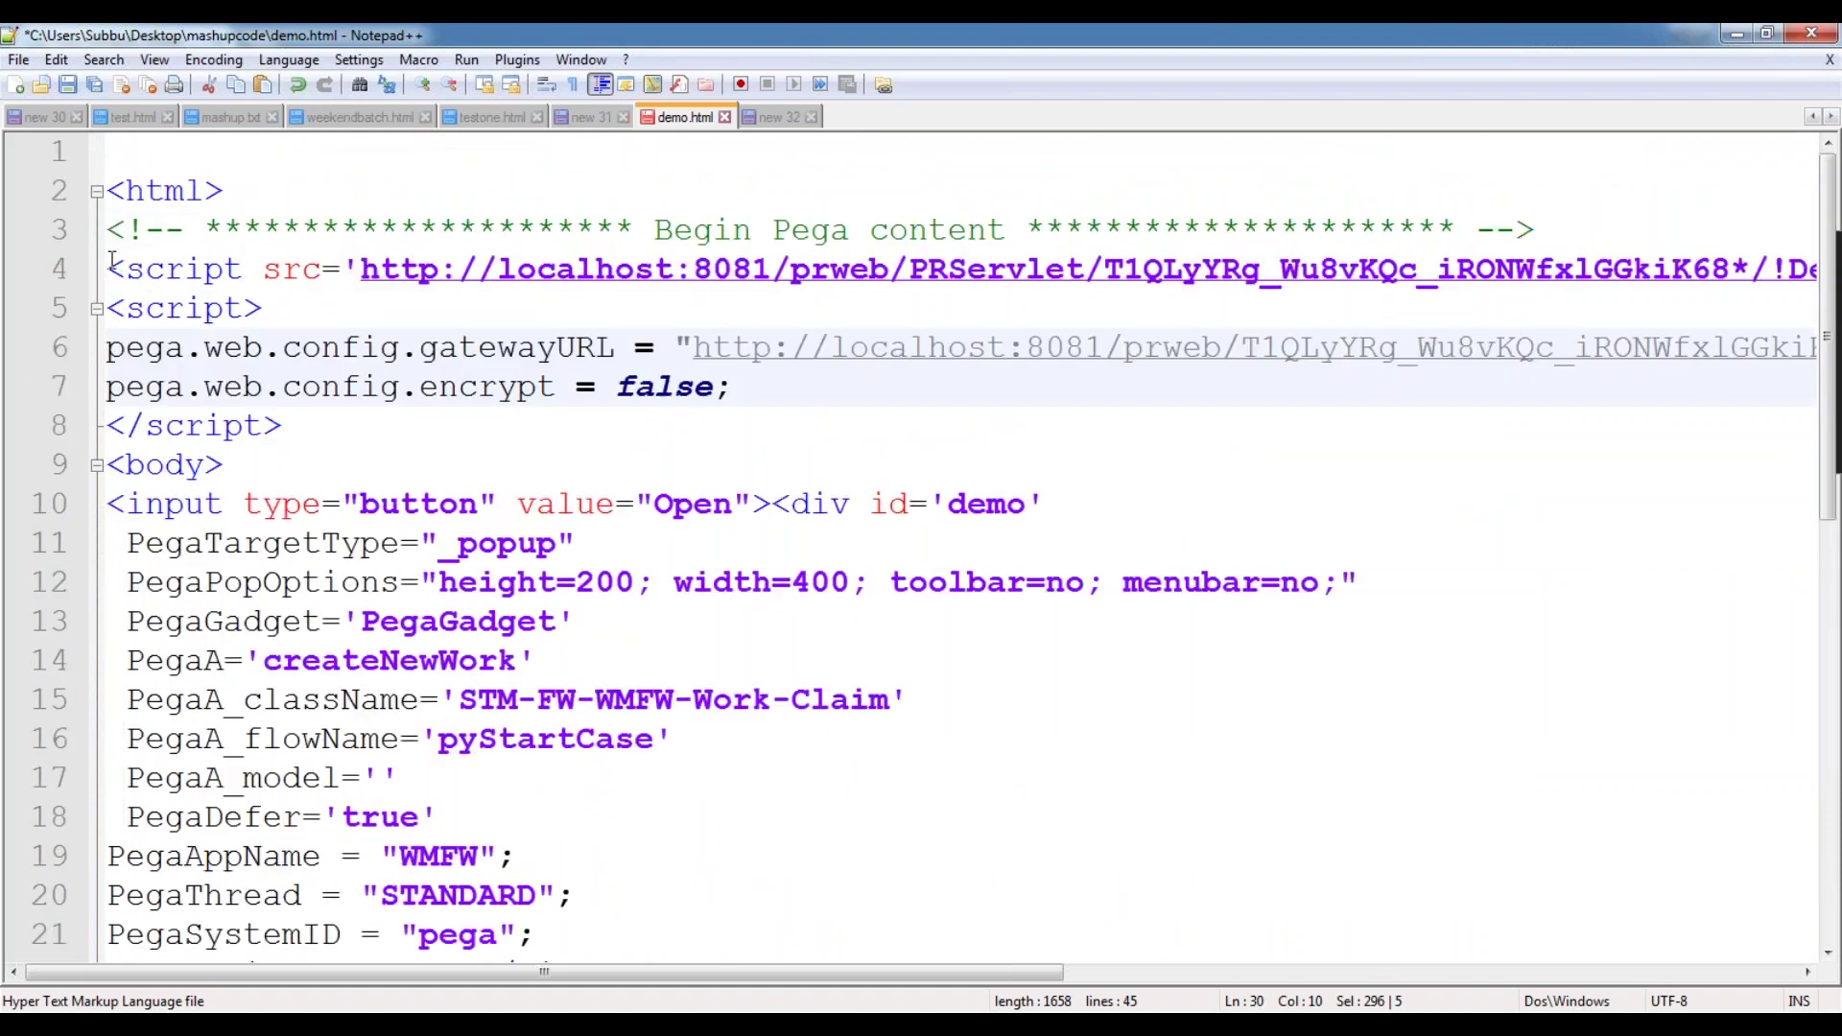
drag(108, 269, 300, 438)
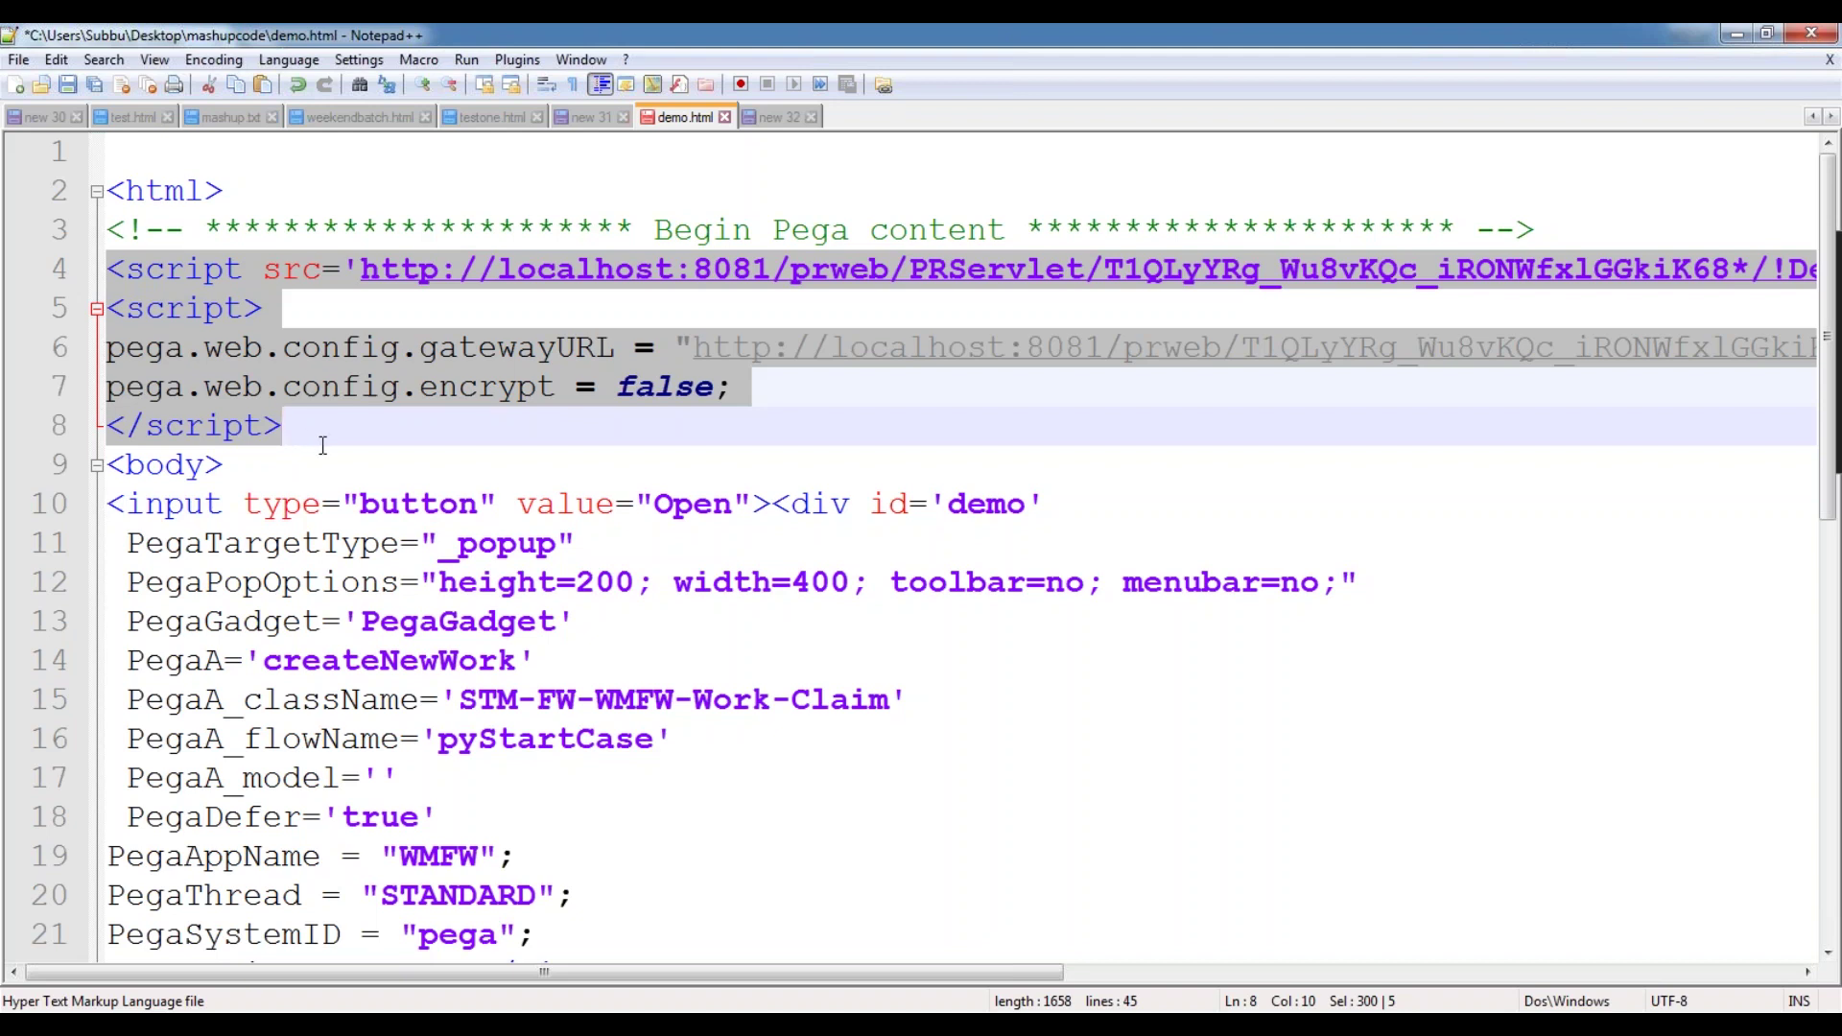
key(ctrl+v)
key(ctrl+s)
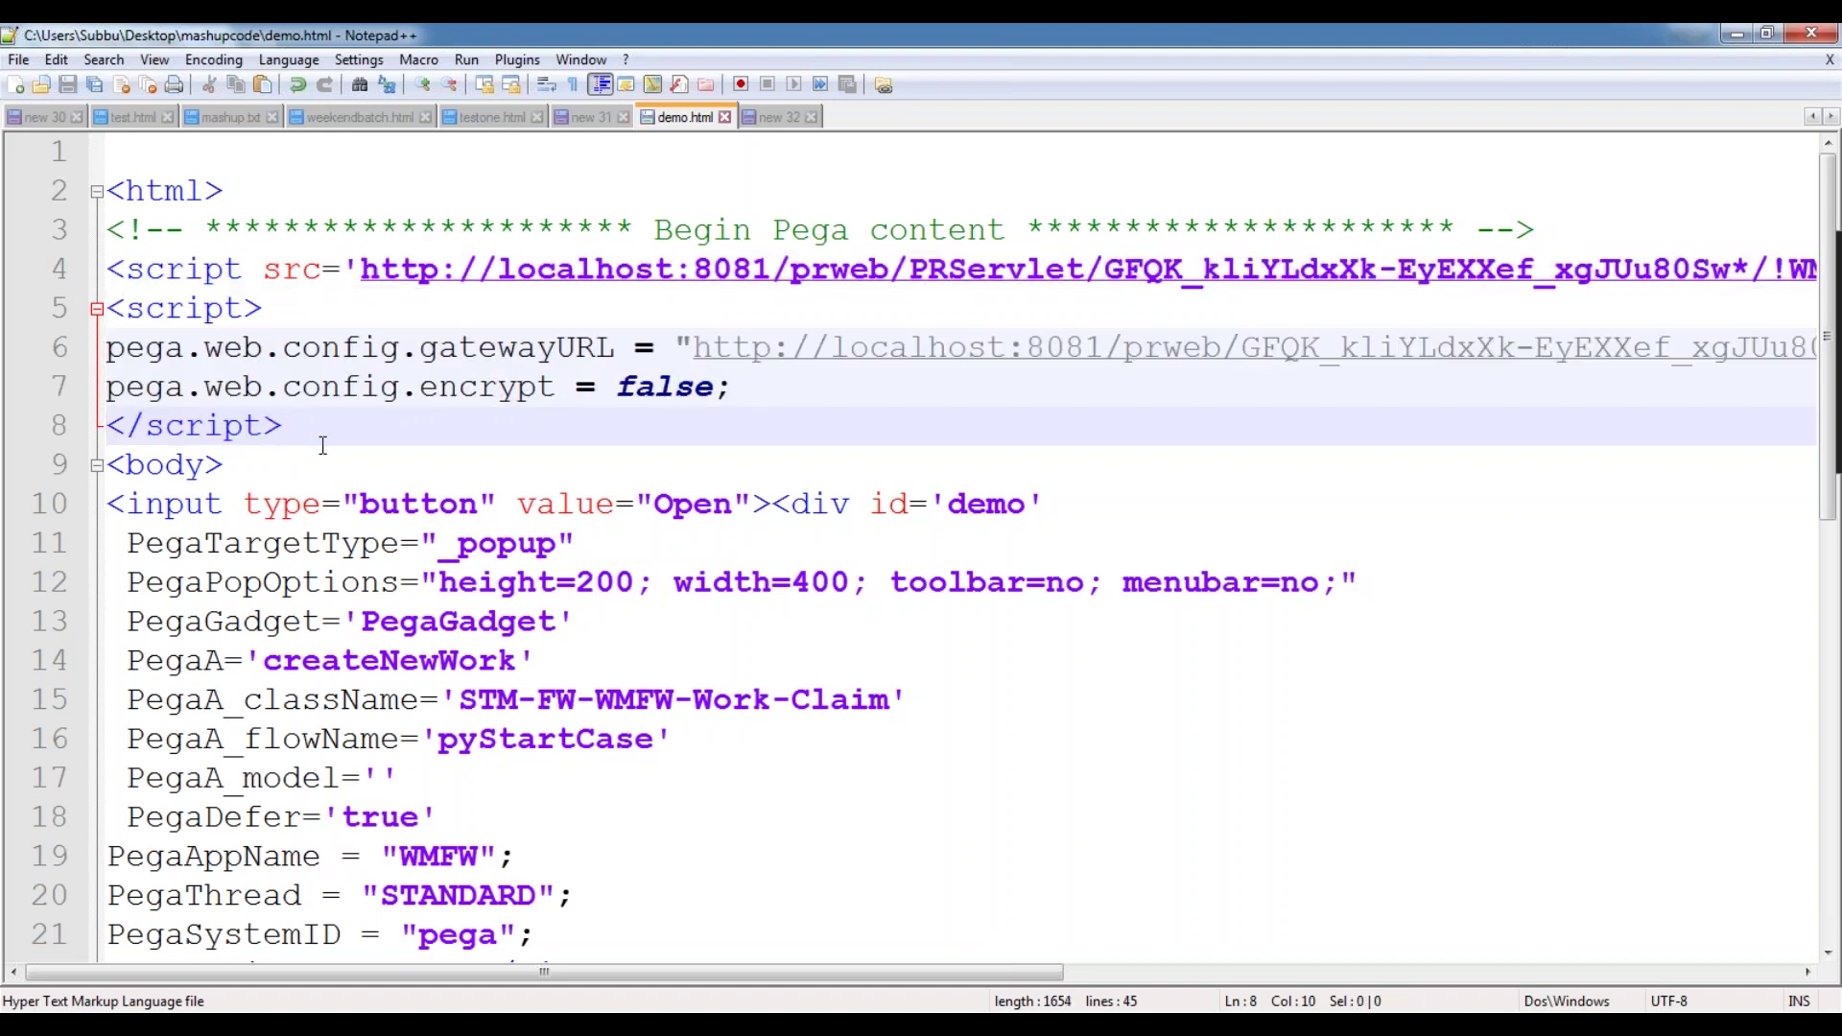
- Delete the pasted Claim mashup code below the second Begin Pega content comment and save demo.html
scroll(326, 450, down, 8)
scroll(343, 464, up, 1)
scroll(342, 464, up, 1)
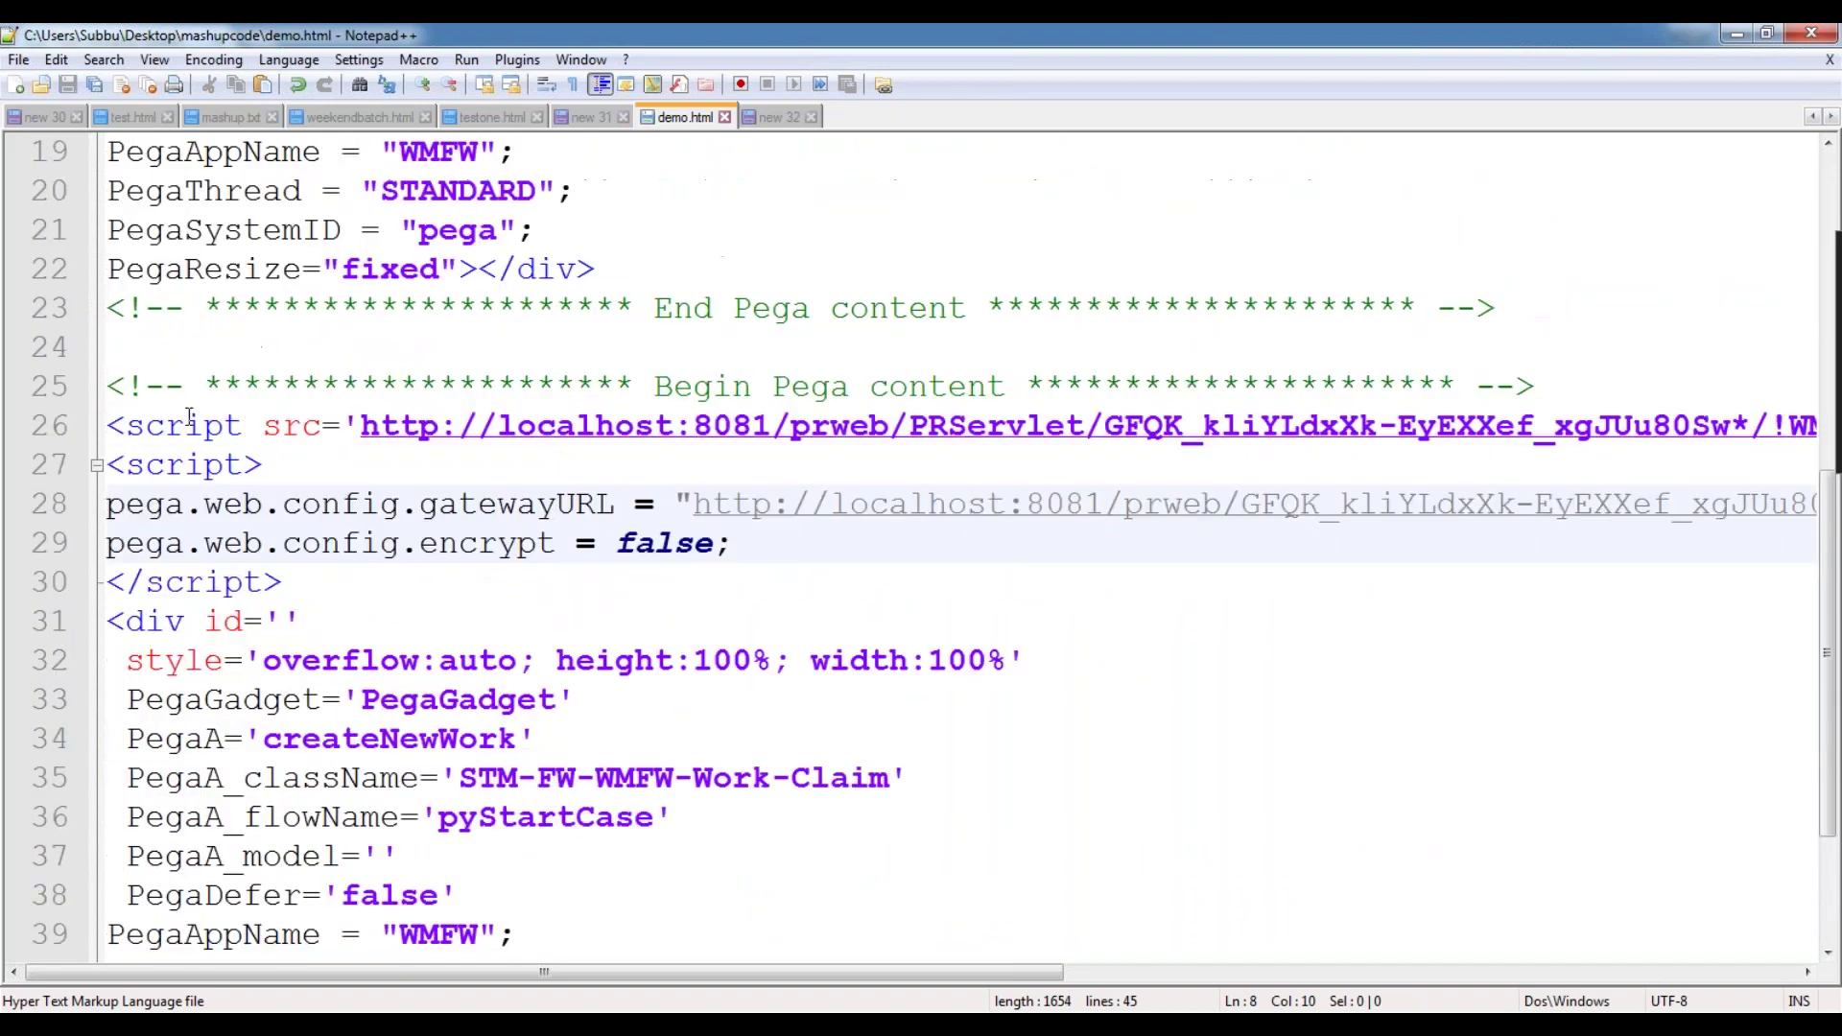
drag(108, 426, 1602, 854)
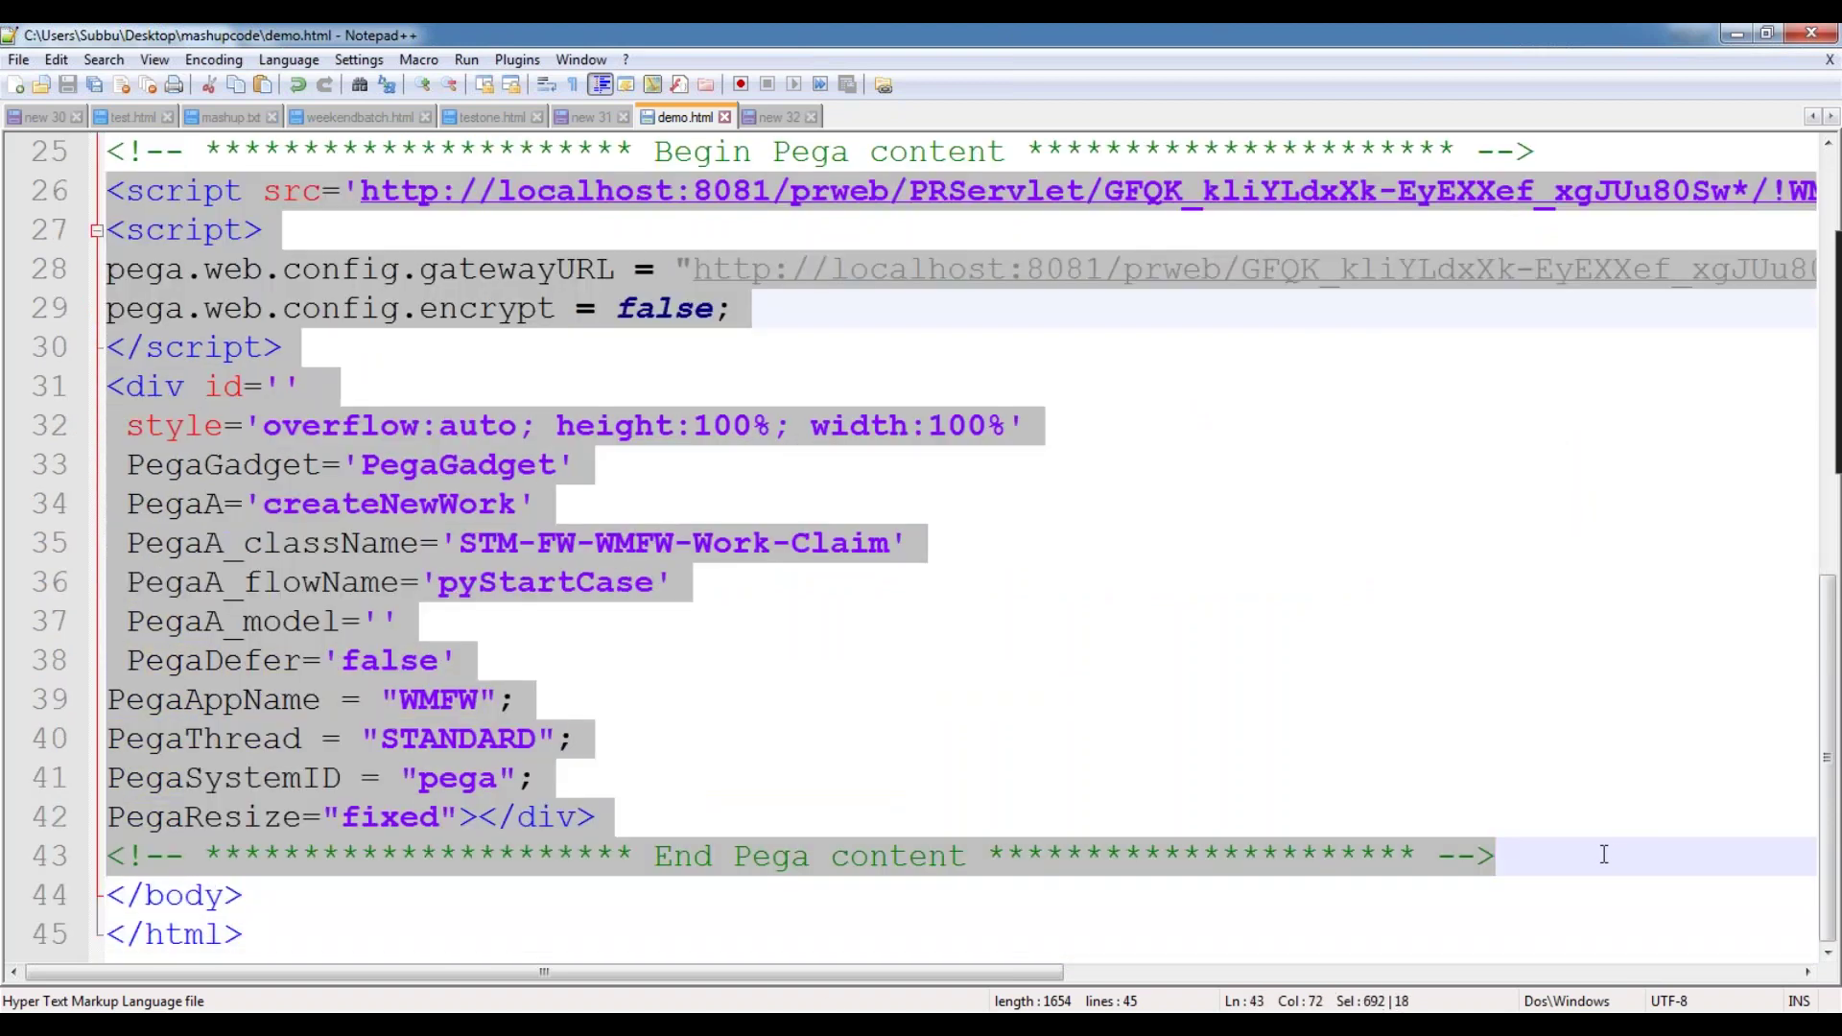
key(Delete)
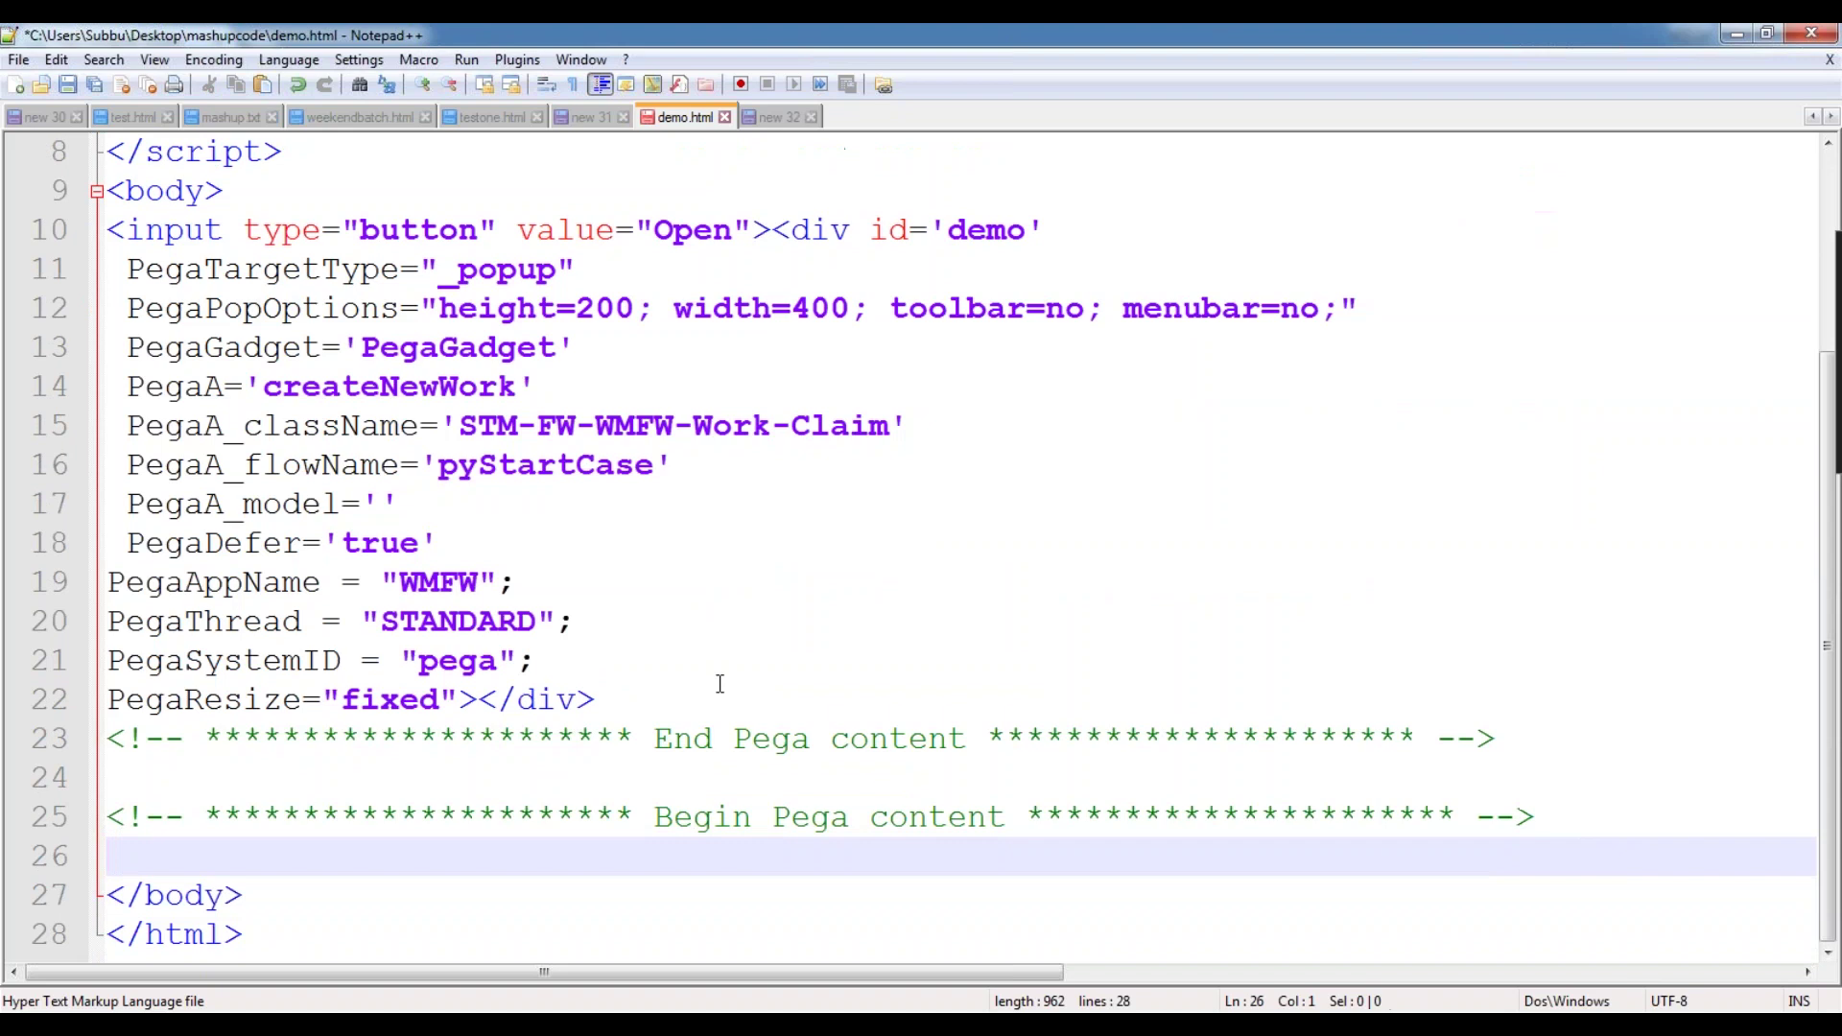
scroll(719, 685, up, 3)
key(ctrl+s)
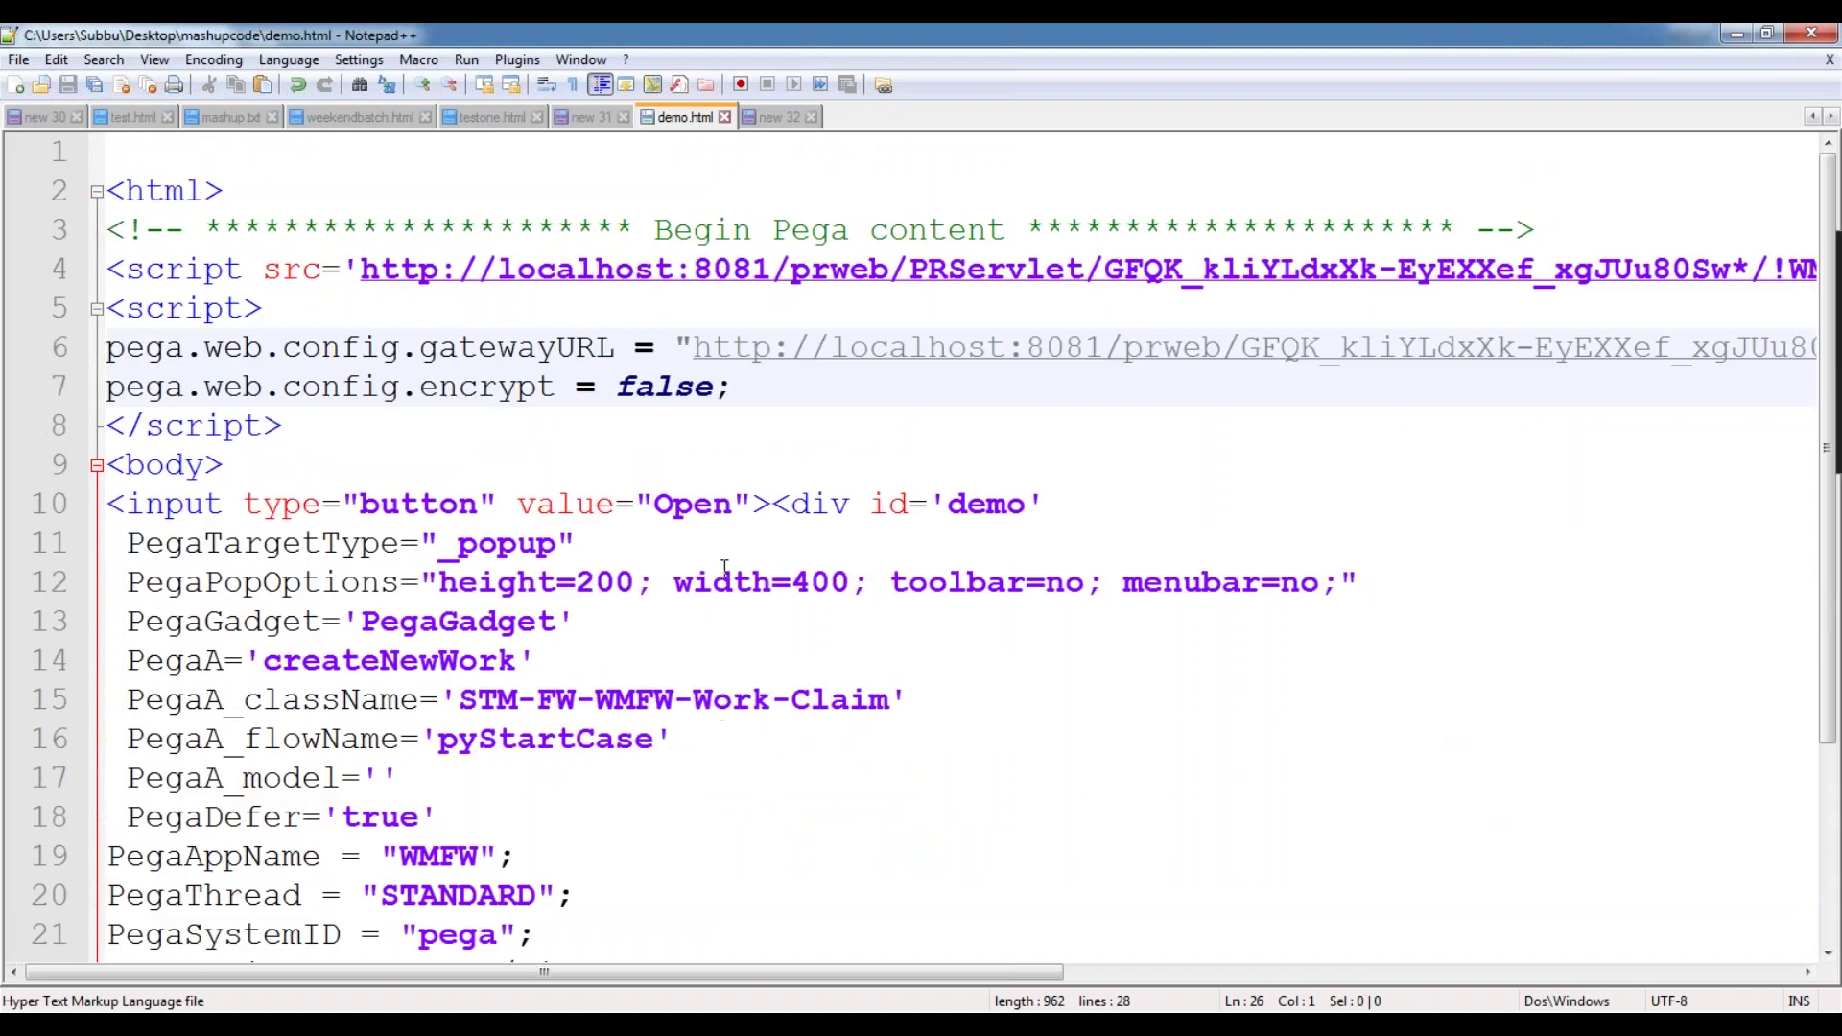
- Check the button input labelled Open, then open demo.html from the mashupcode folder in Chrome
double_click(428, 504)
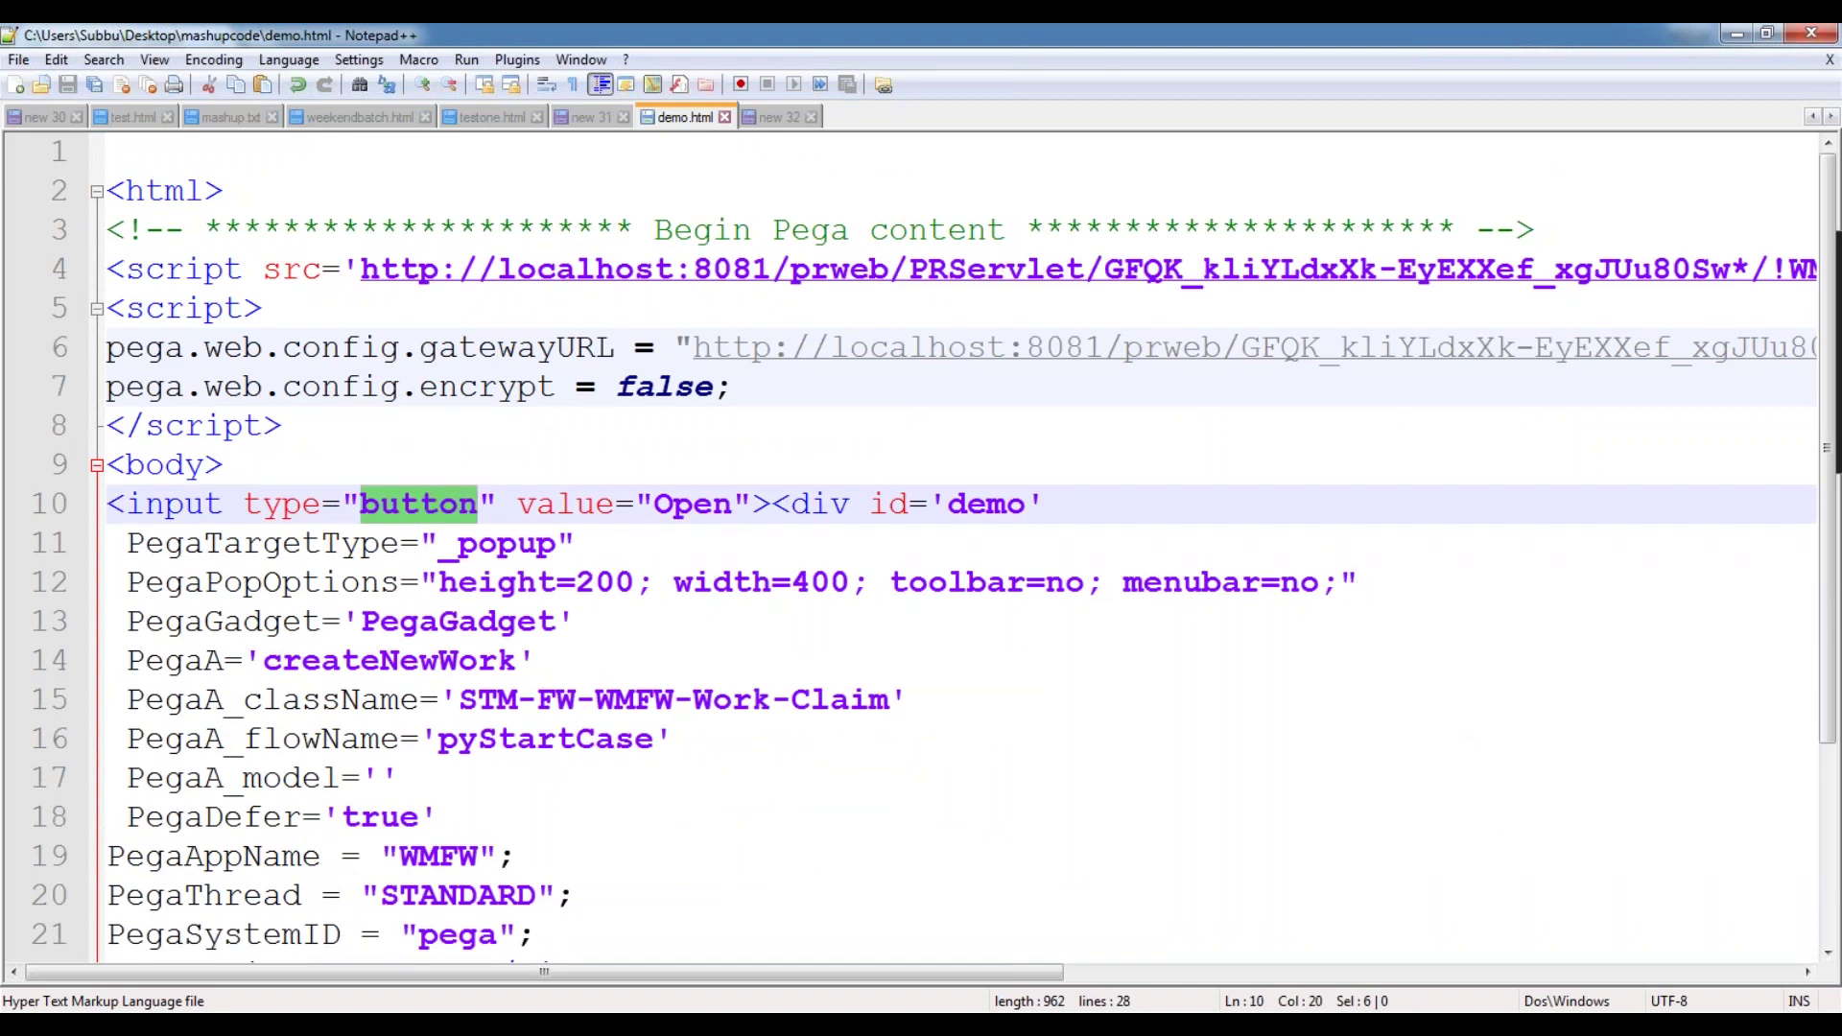
double_click(679, 504)
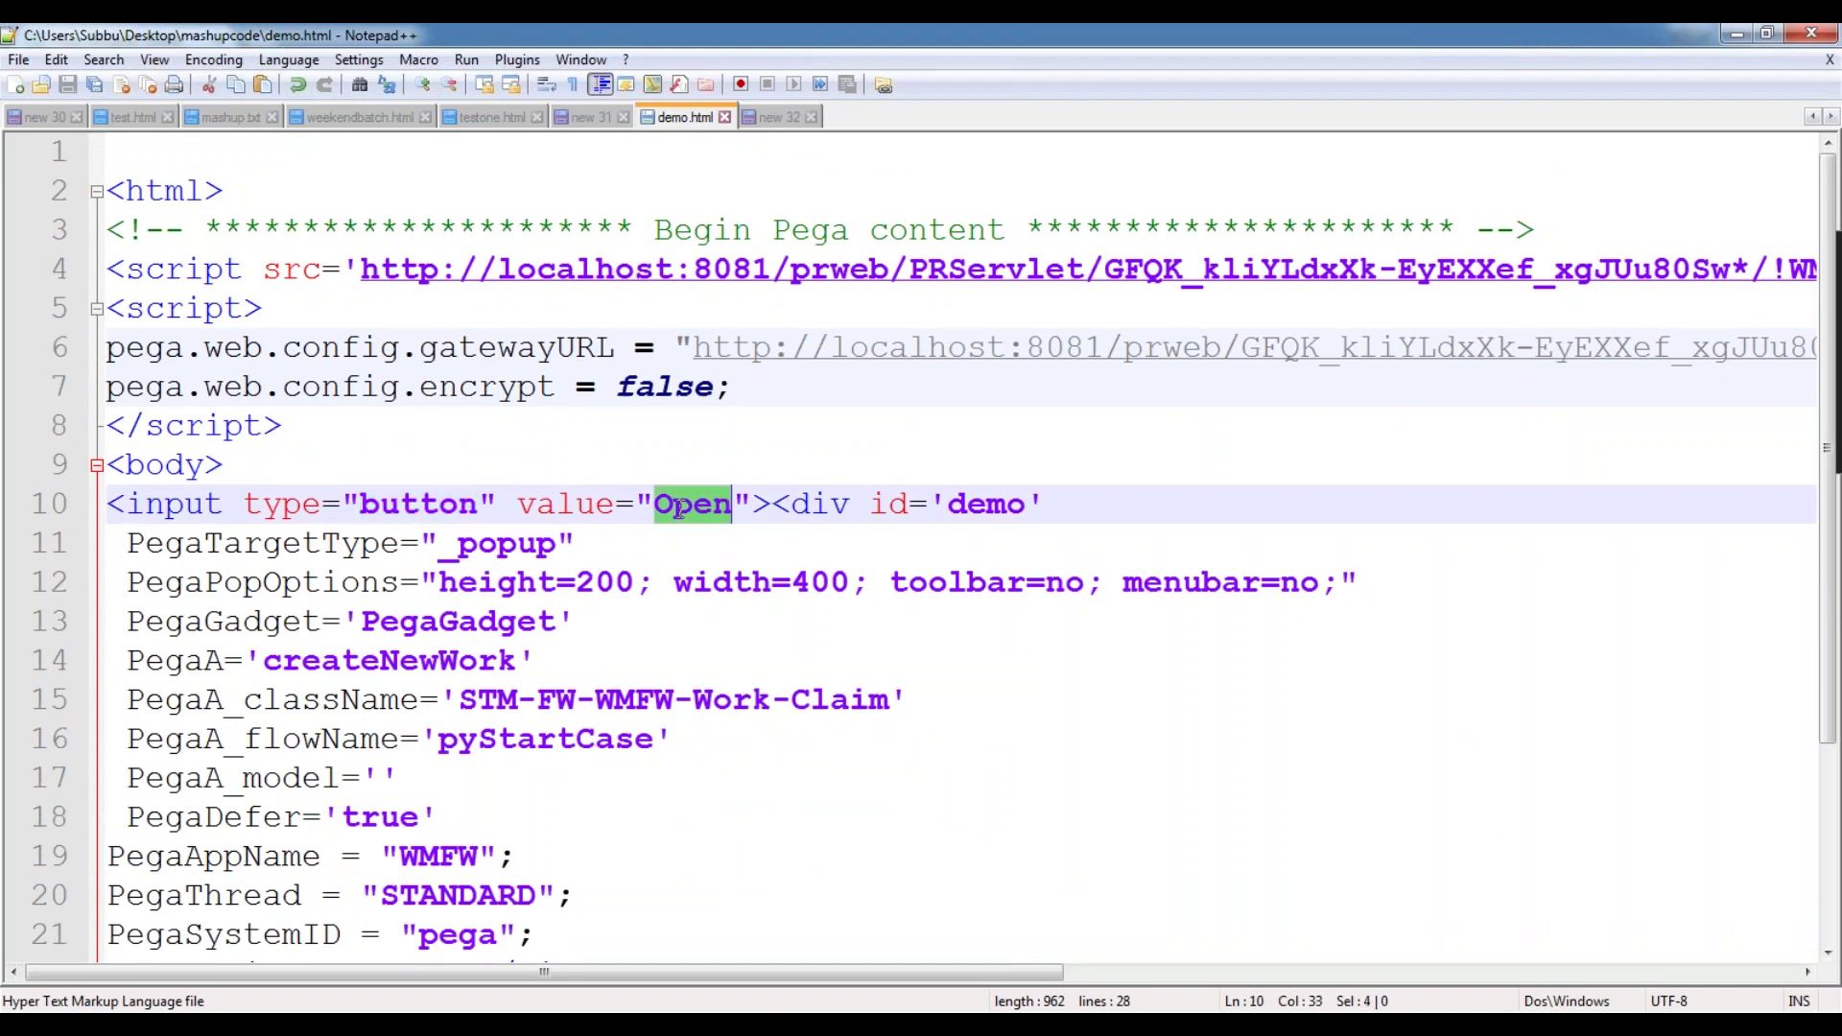
click(896, 438)
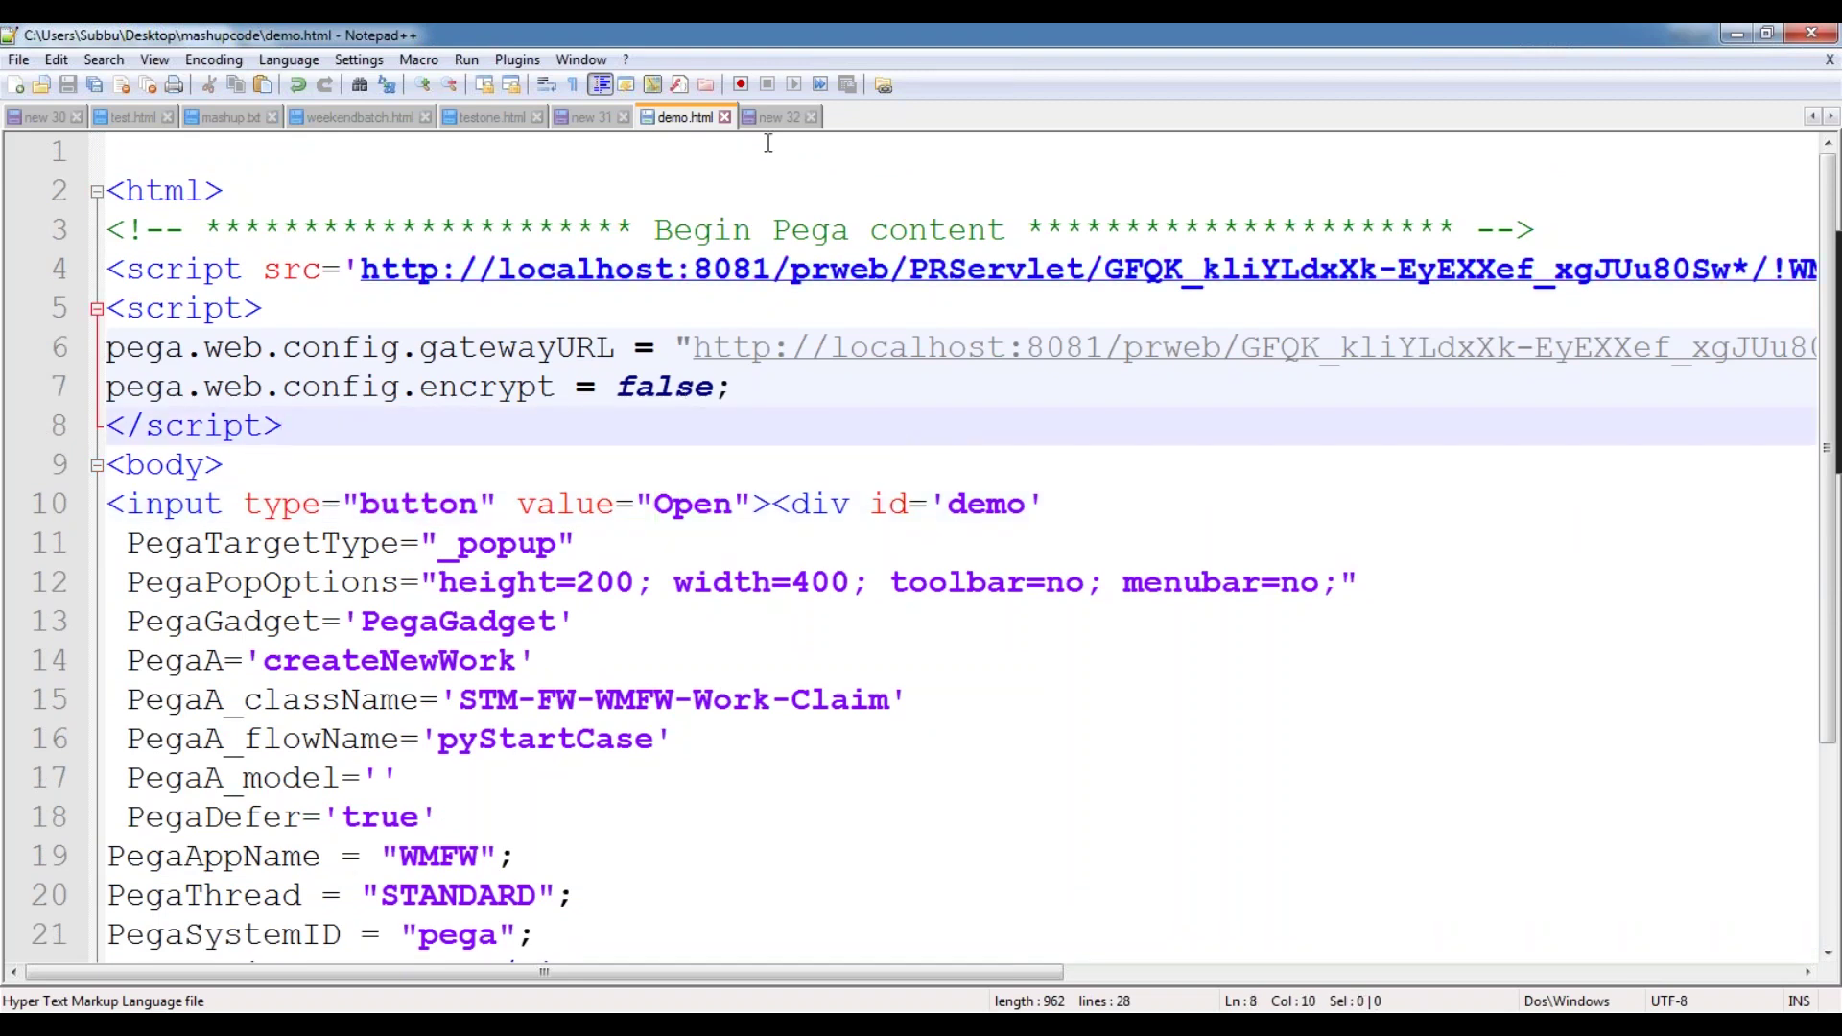
key(alt+Tab)
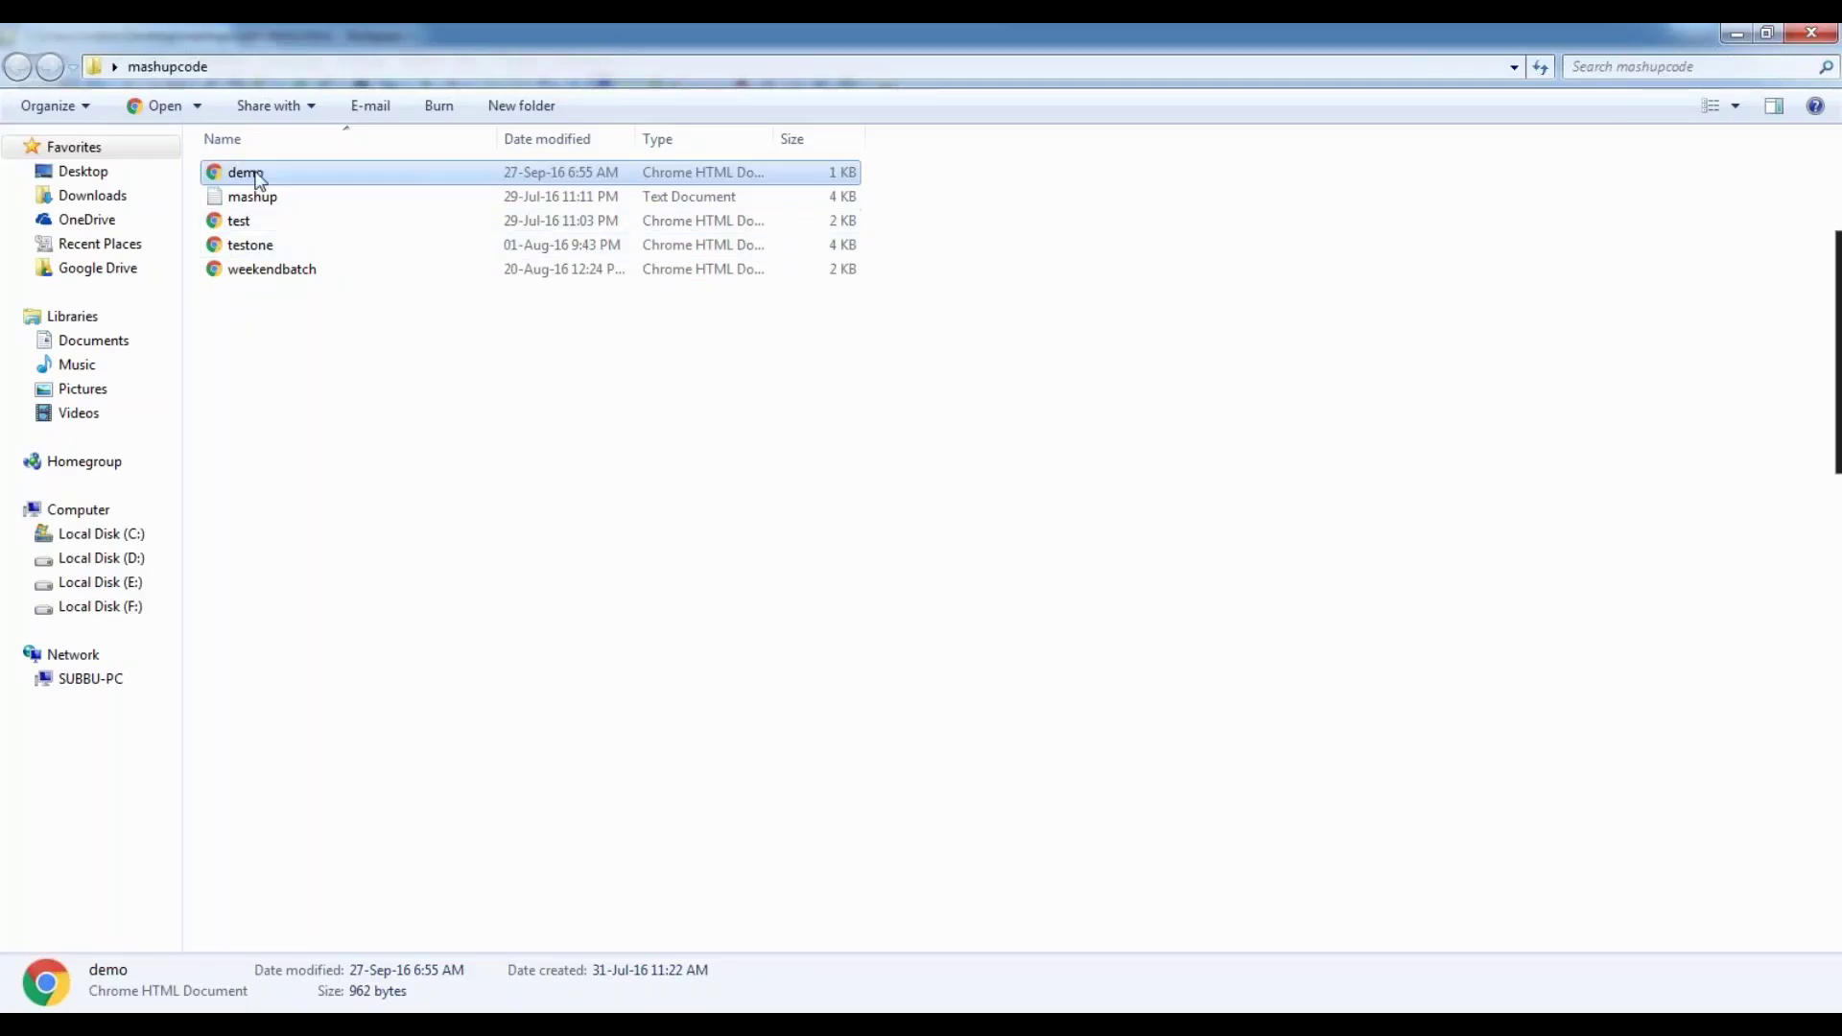
double_click(259, 181)
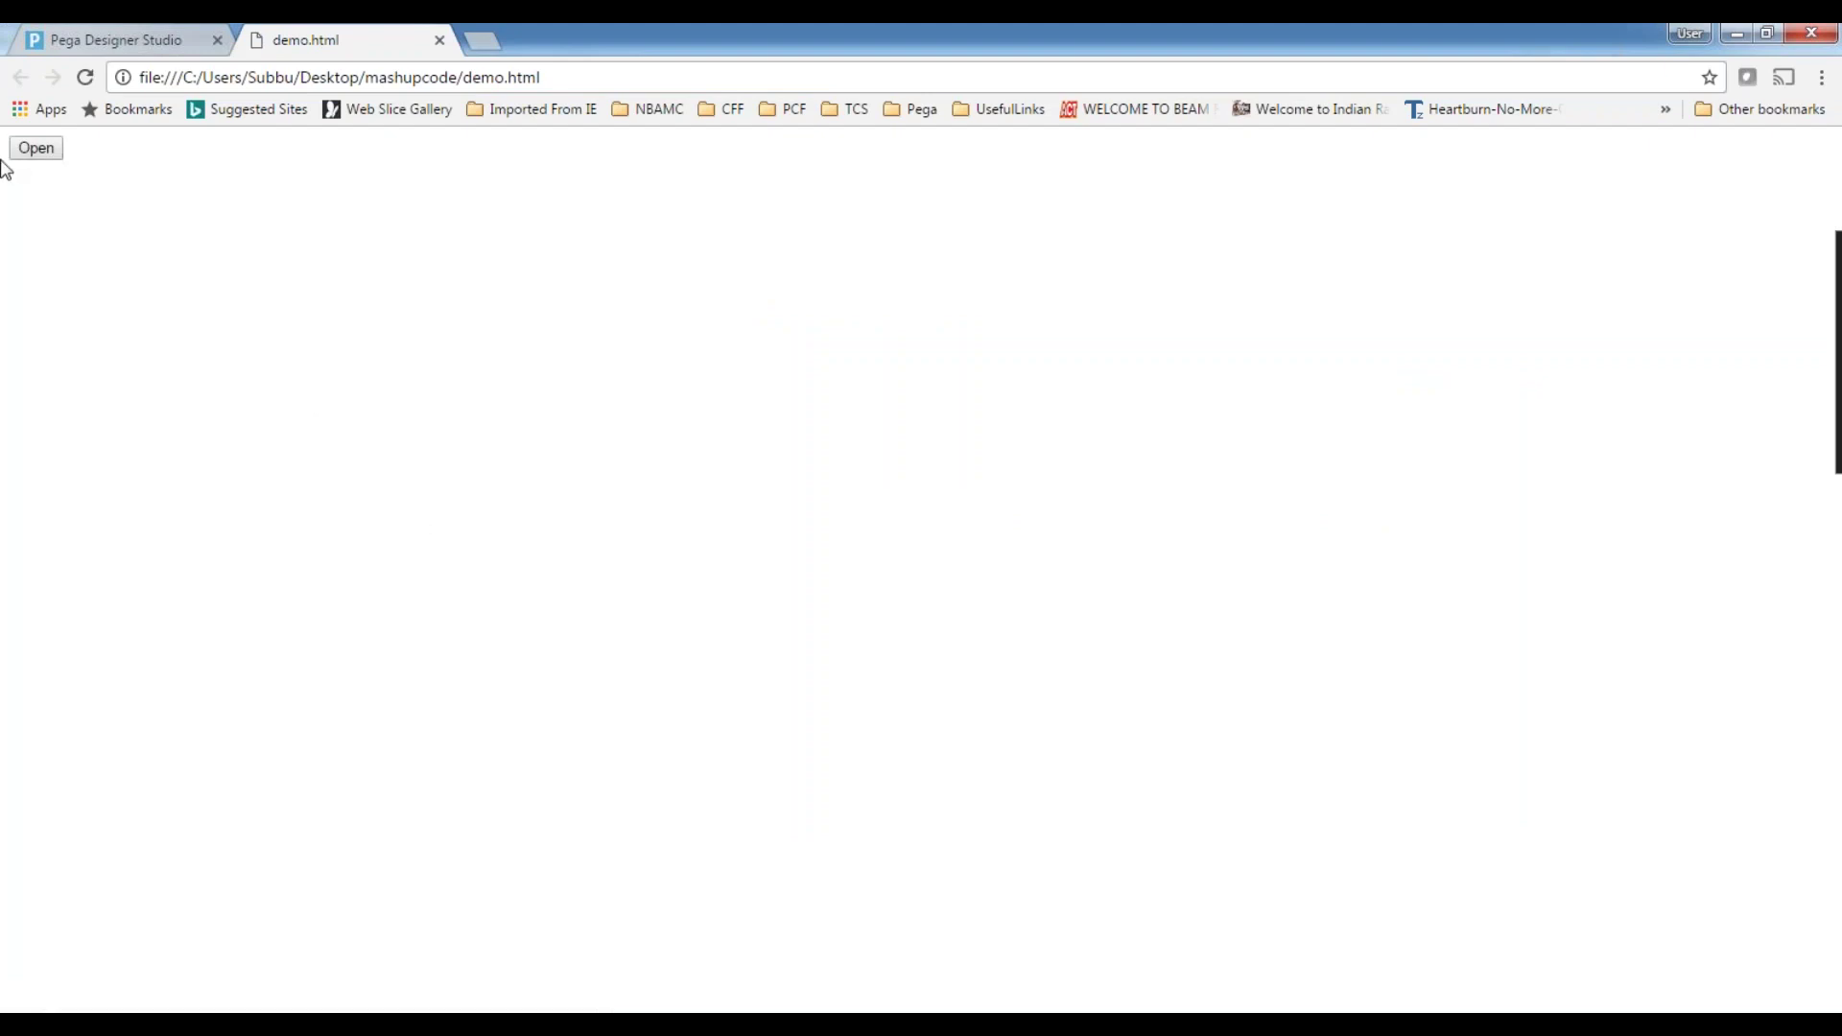
- Close the generated mashup code dialog in Designer Studio and return to the demo.html page
click(651, 78)
click(401, 244)
click(115, 45)
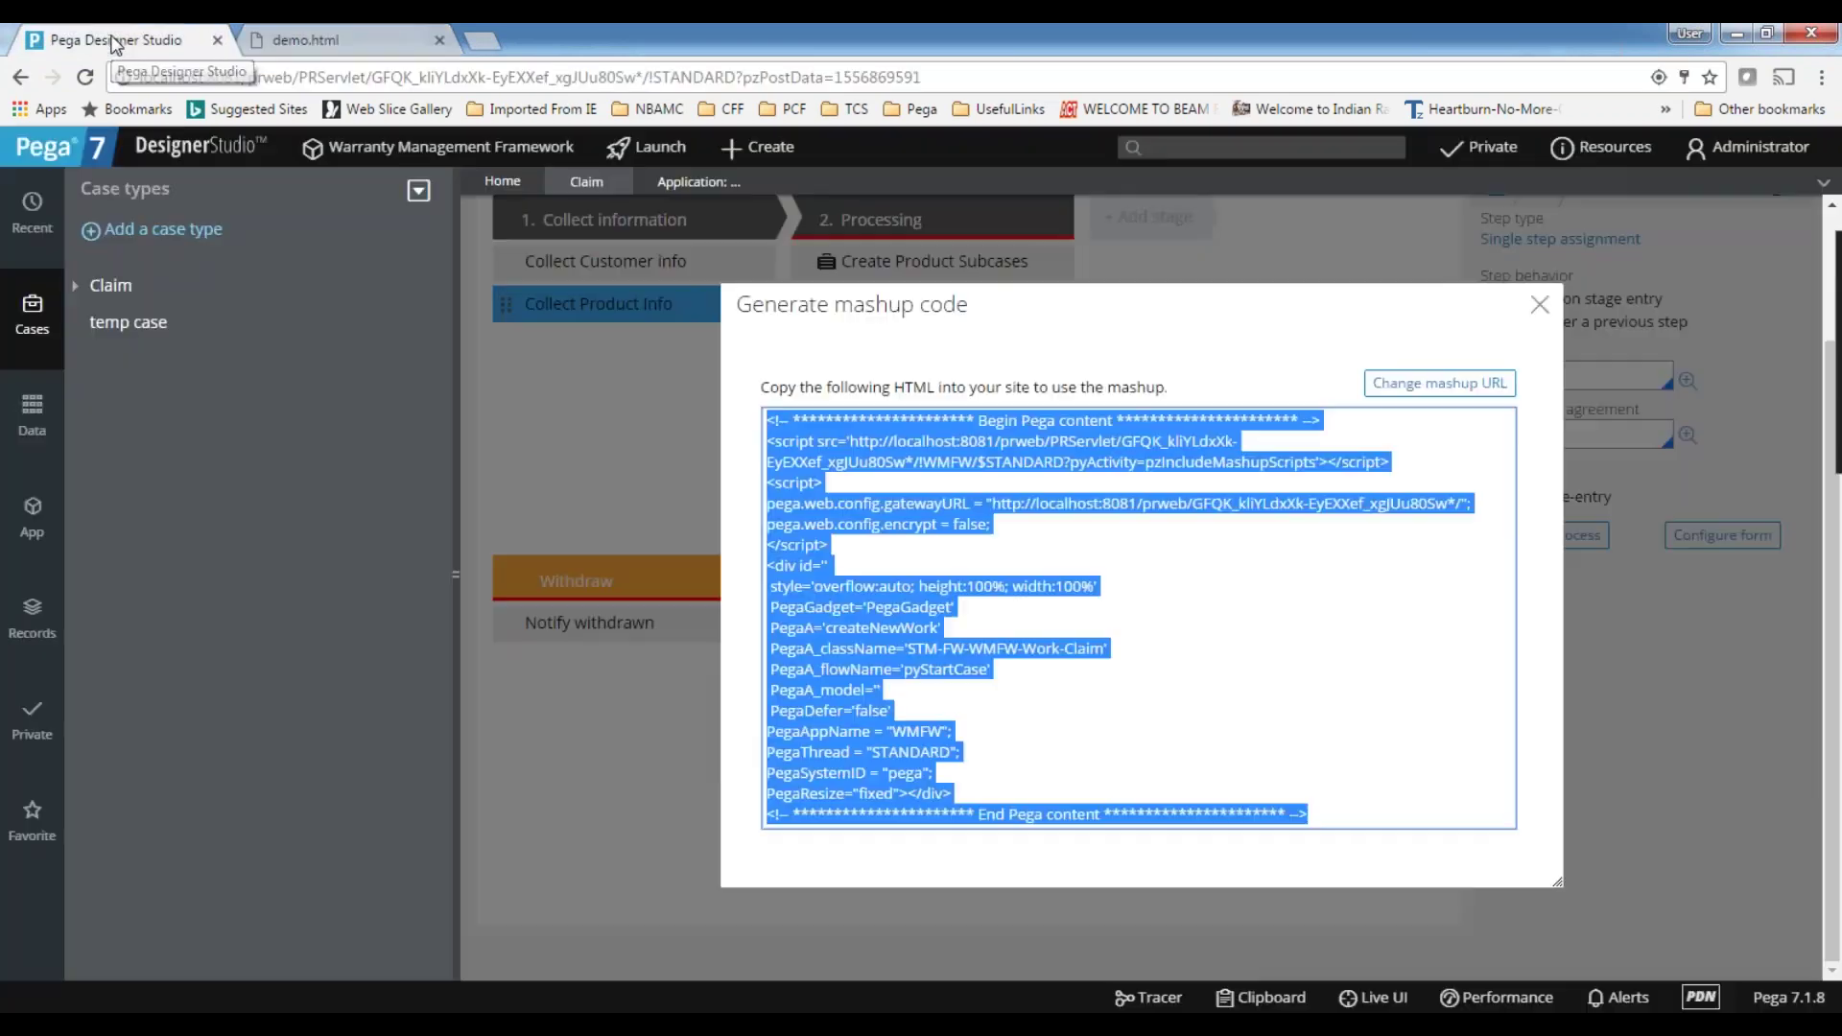
click(1531, 309)
click(350, 36)
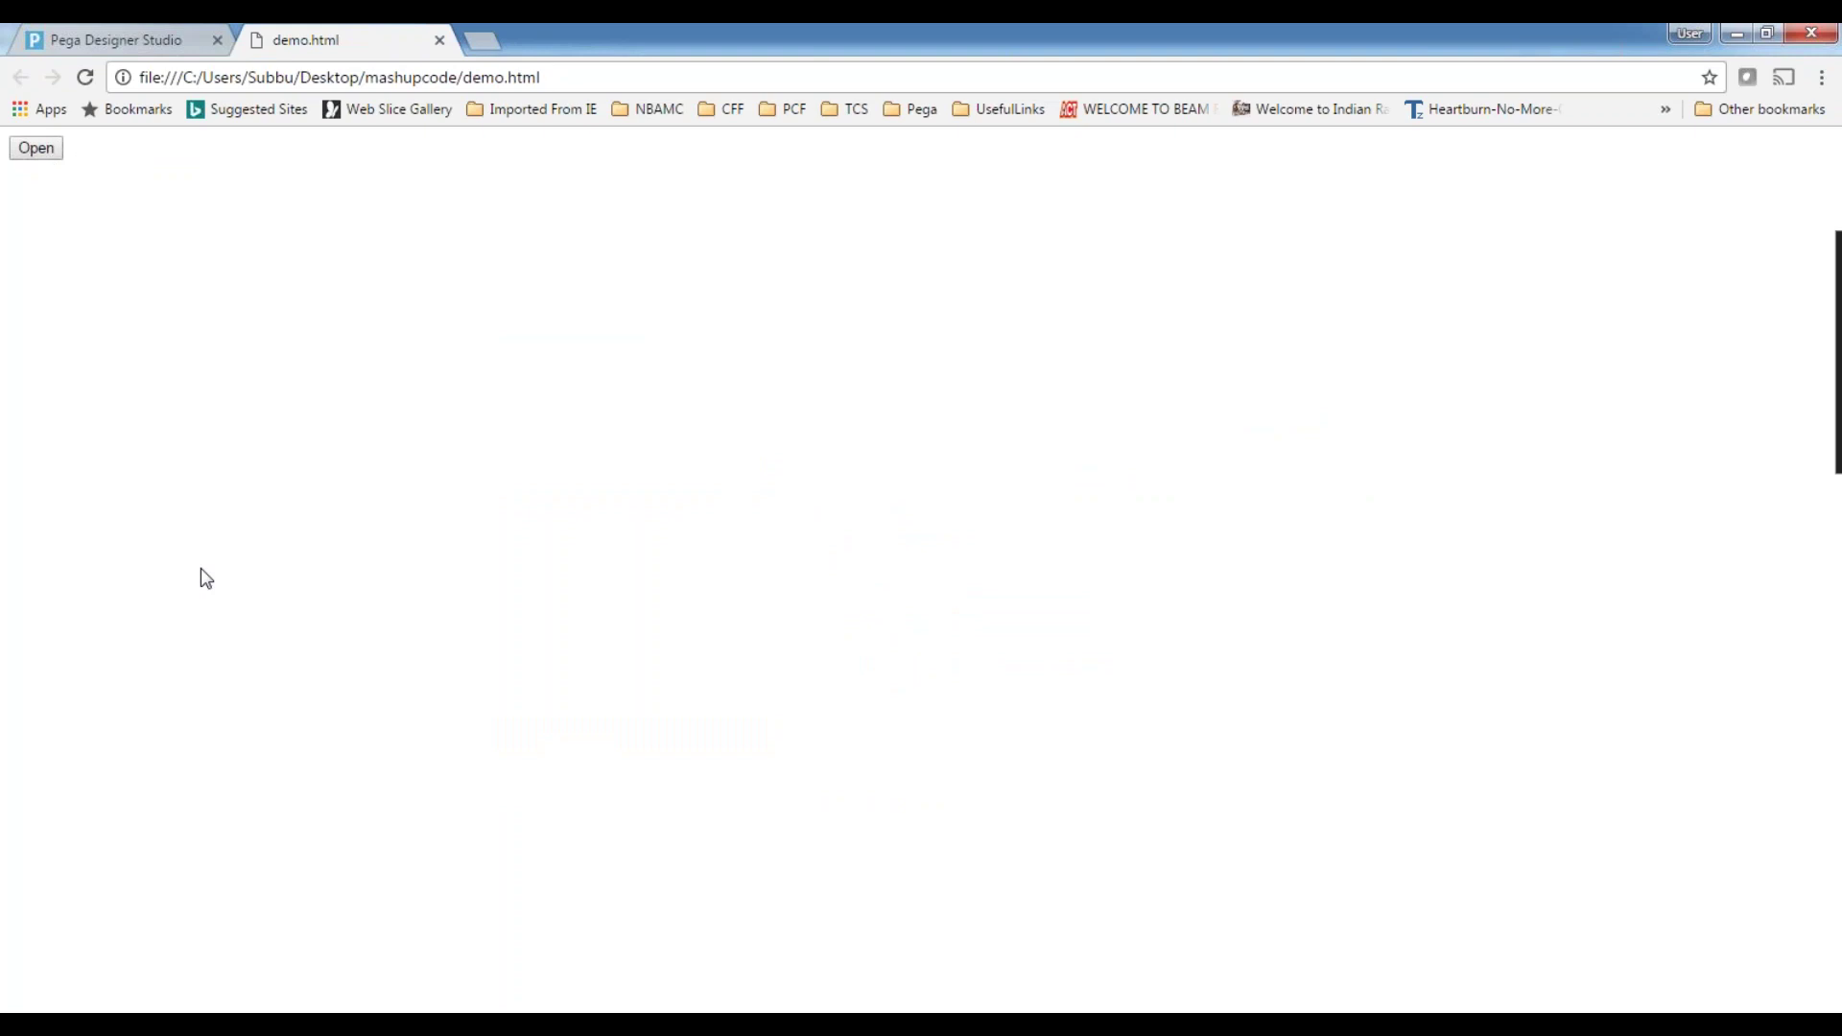
- Switch back to demo.html in Notepad++ and undo the deletion of the second Claim block and the script tag replacement
key(alt+Tab)
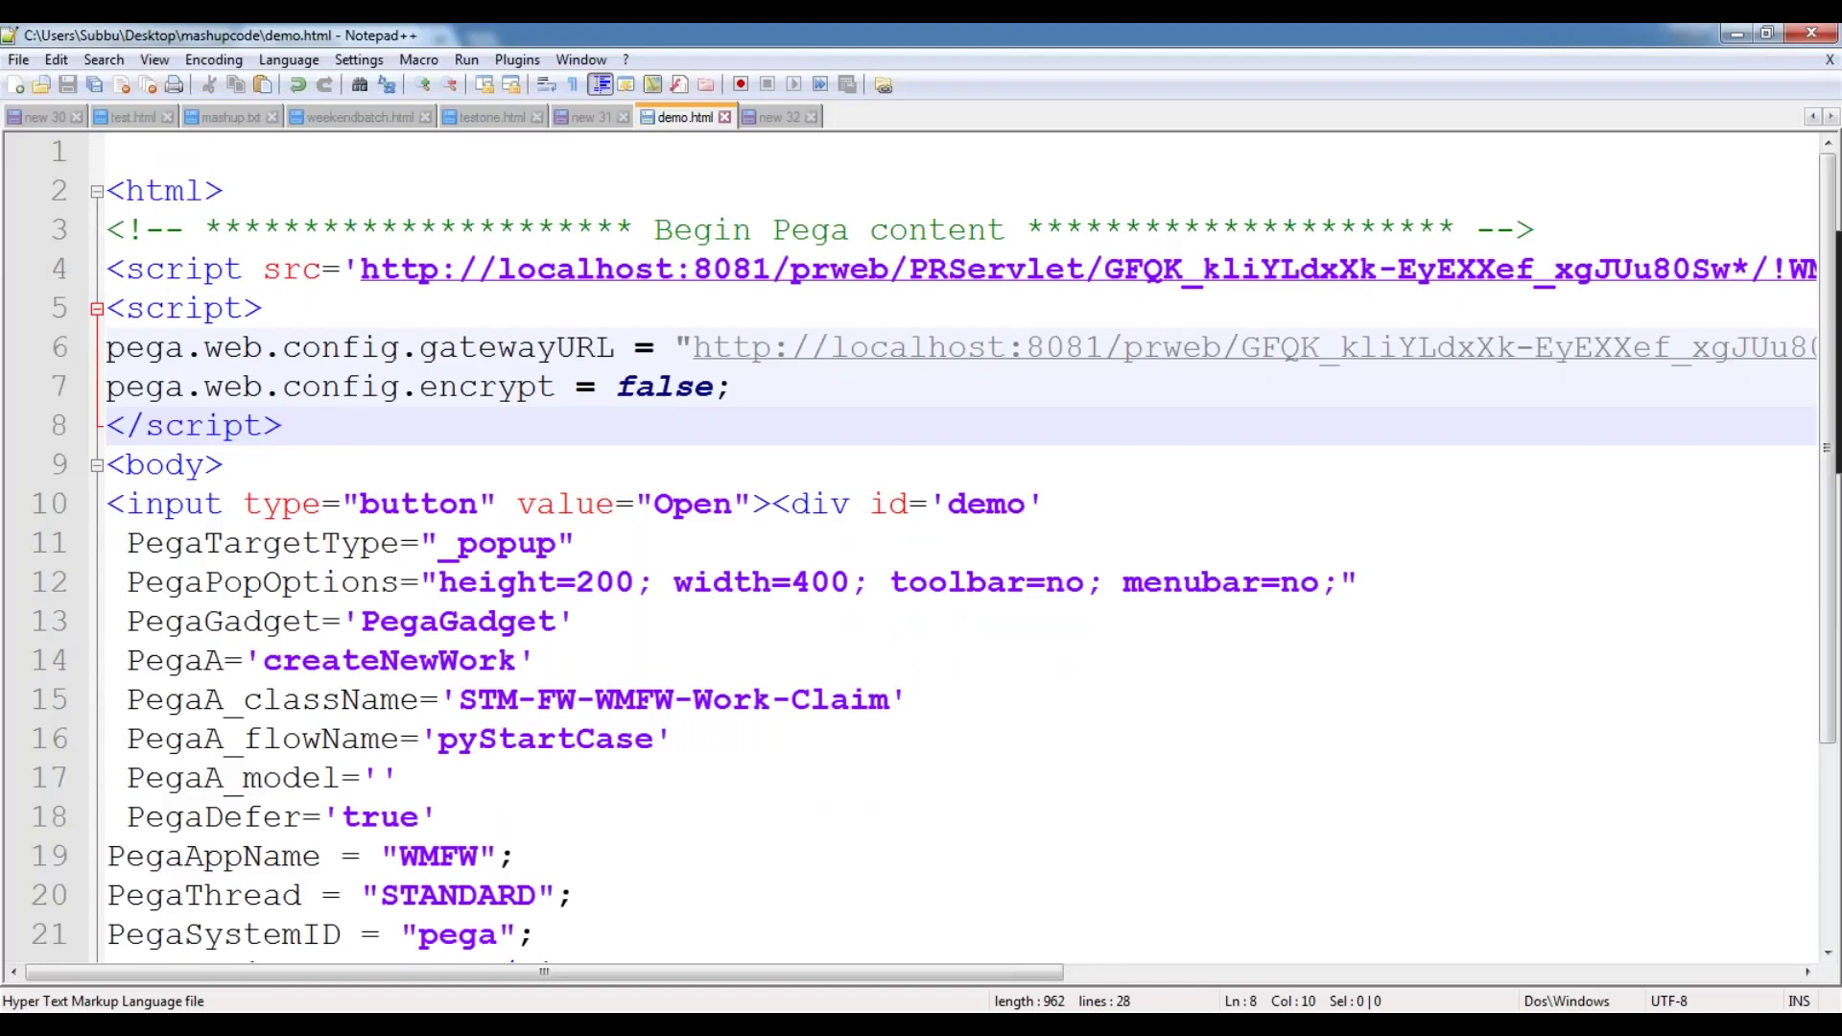
double_click(719, 504)
double_click(969, 503)
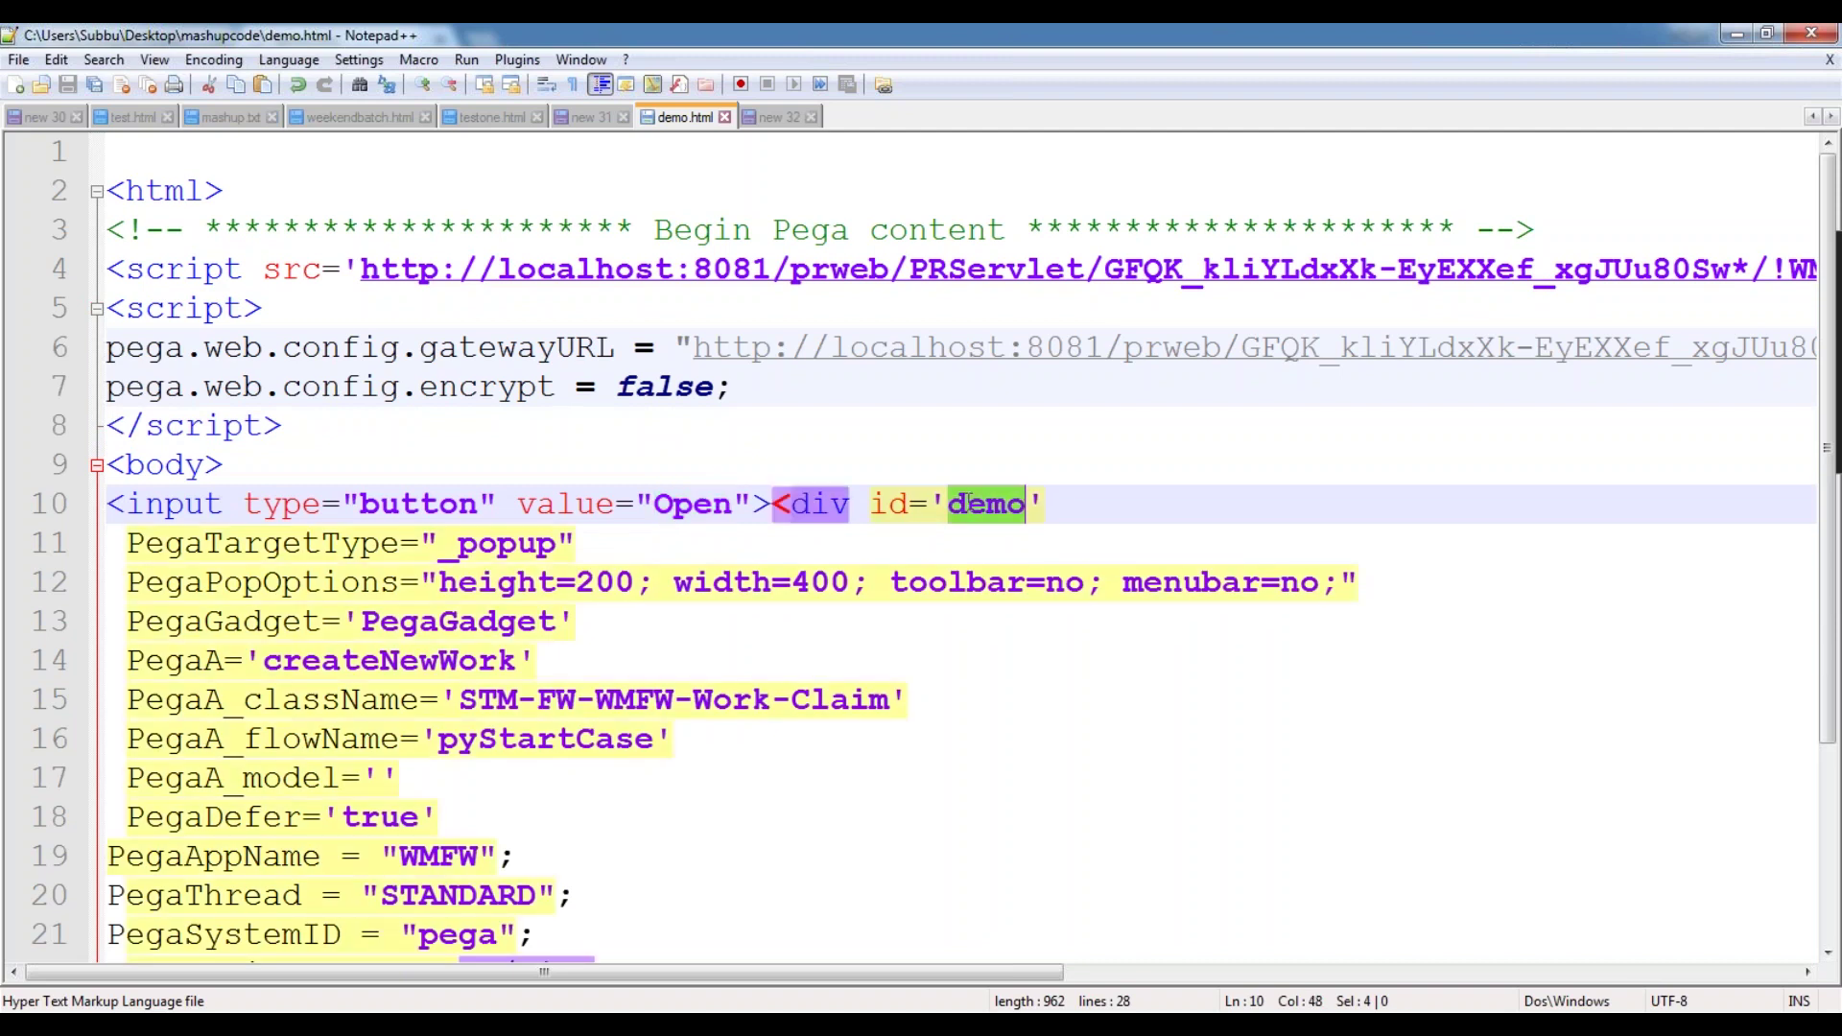
scroll(978, 575, down, 2)
scroll(977, 575, up, 2)
scroll(974, 786, down, 3)
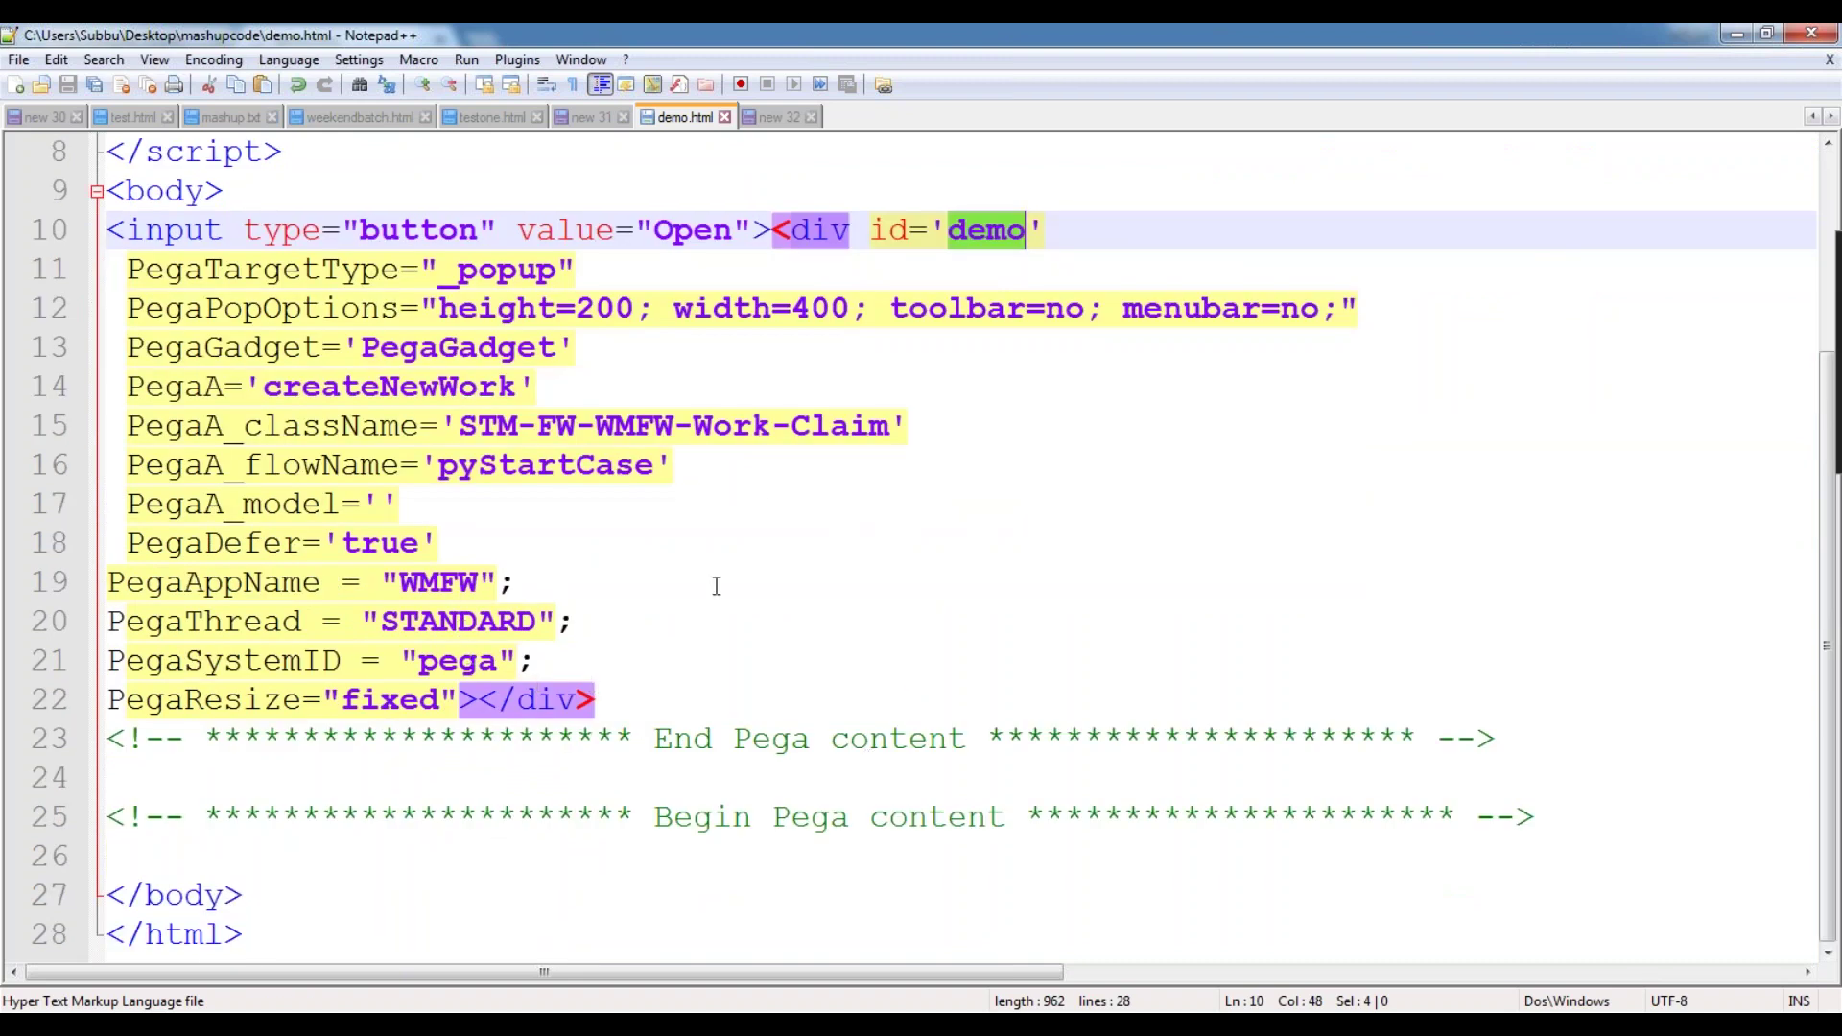
click(715, 585)
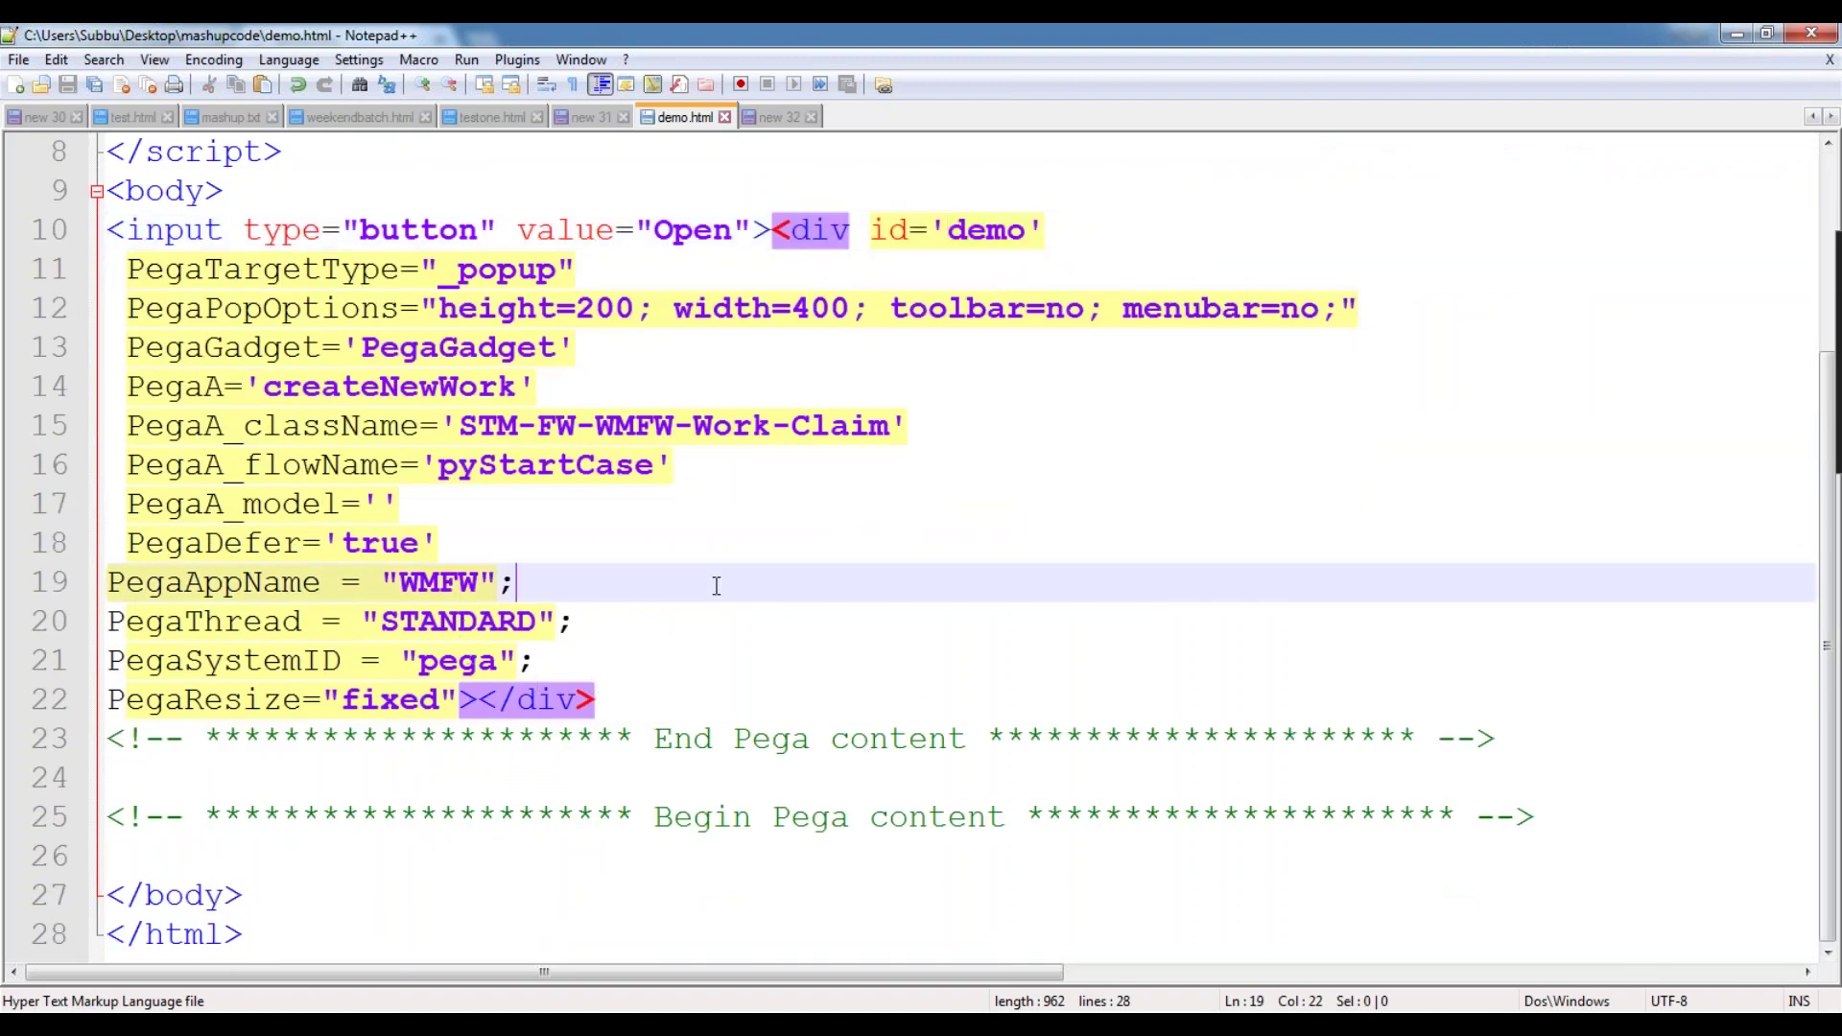
key(ctrl+v)
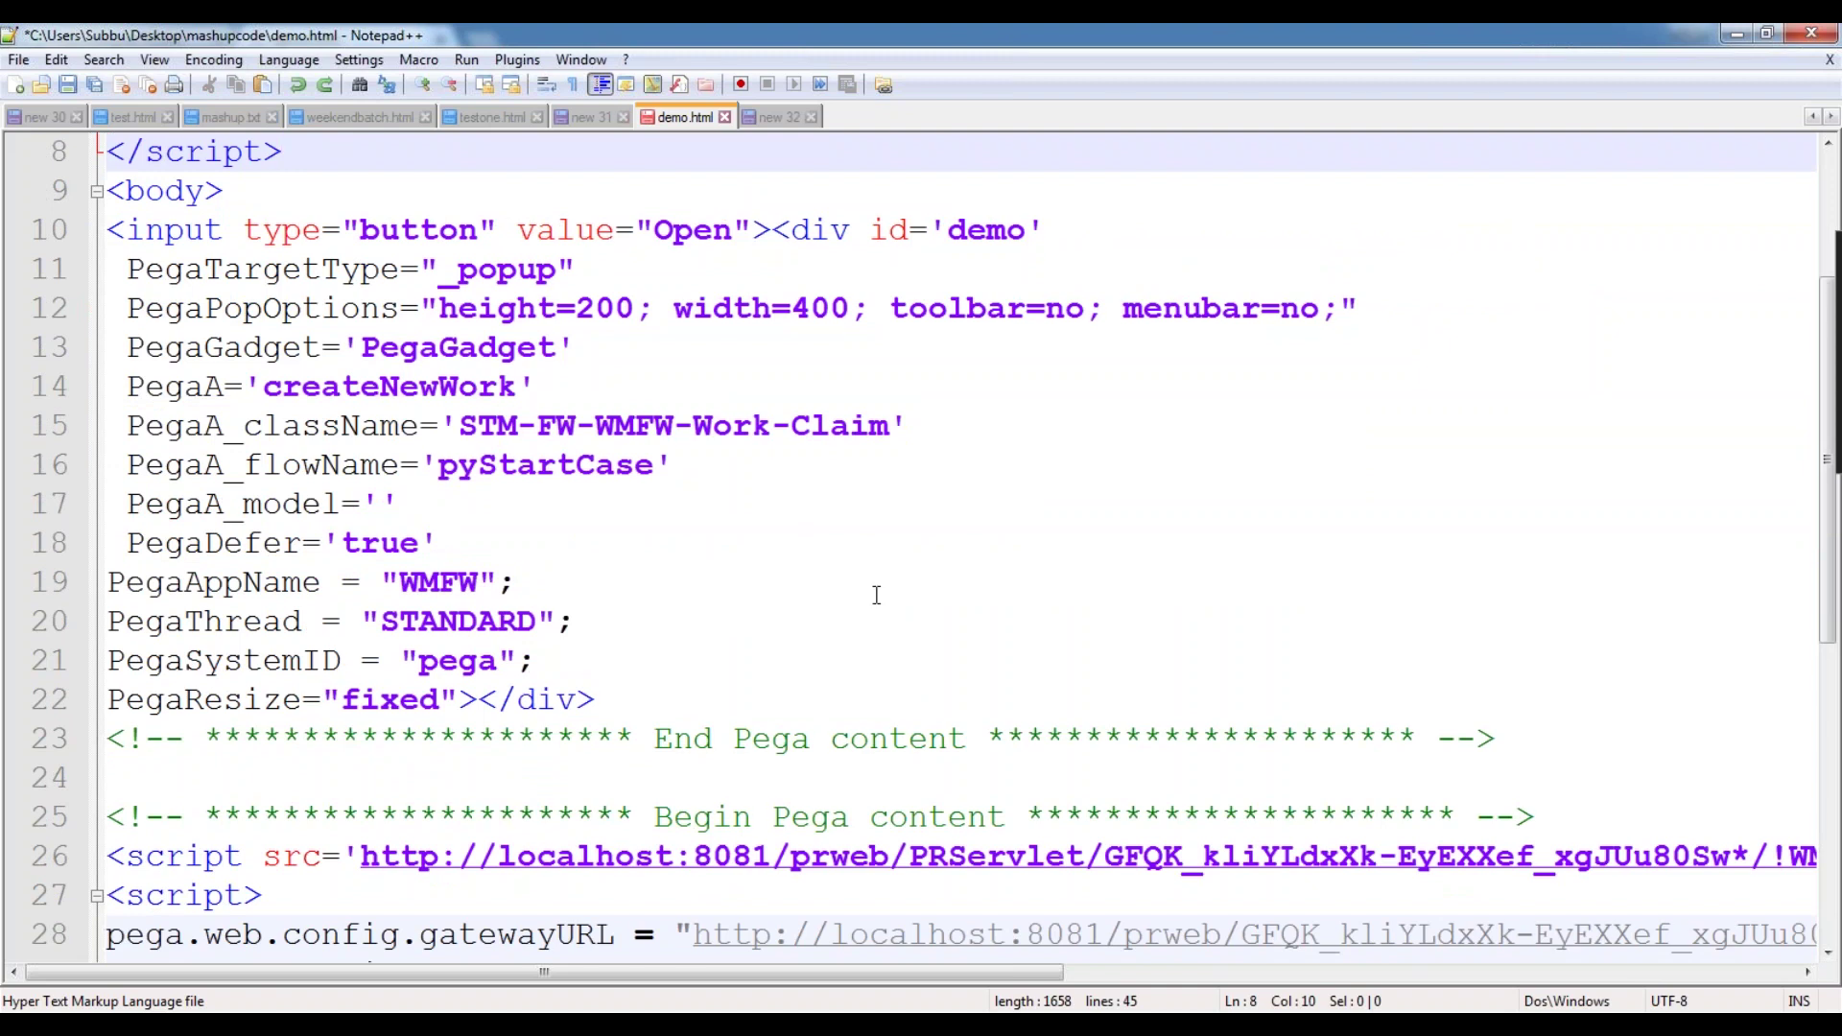
- Undo the remaining app name and class name edits in demo.html and the pasted second Claim mashup block
text(DemoAppl)
scroll(876, 595, down, 3)
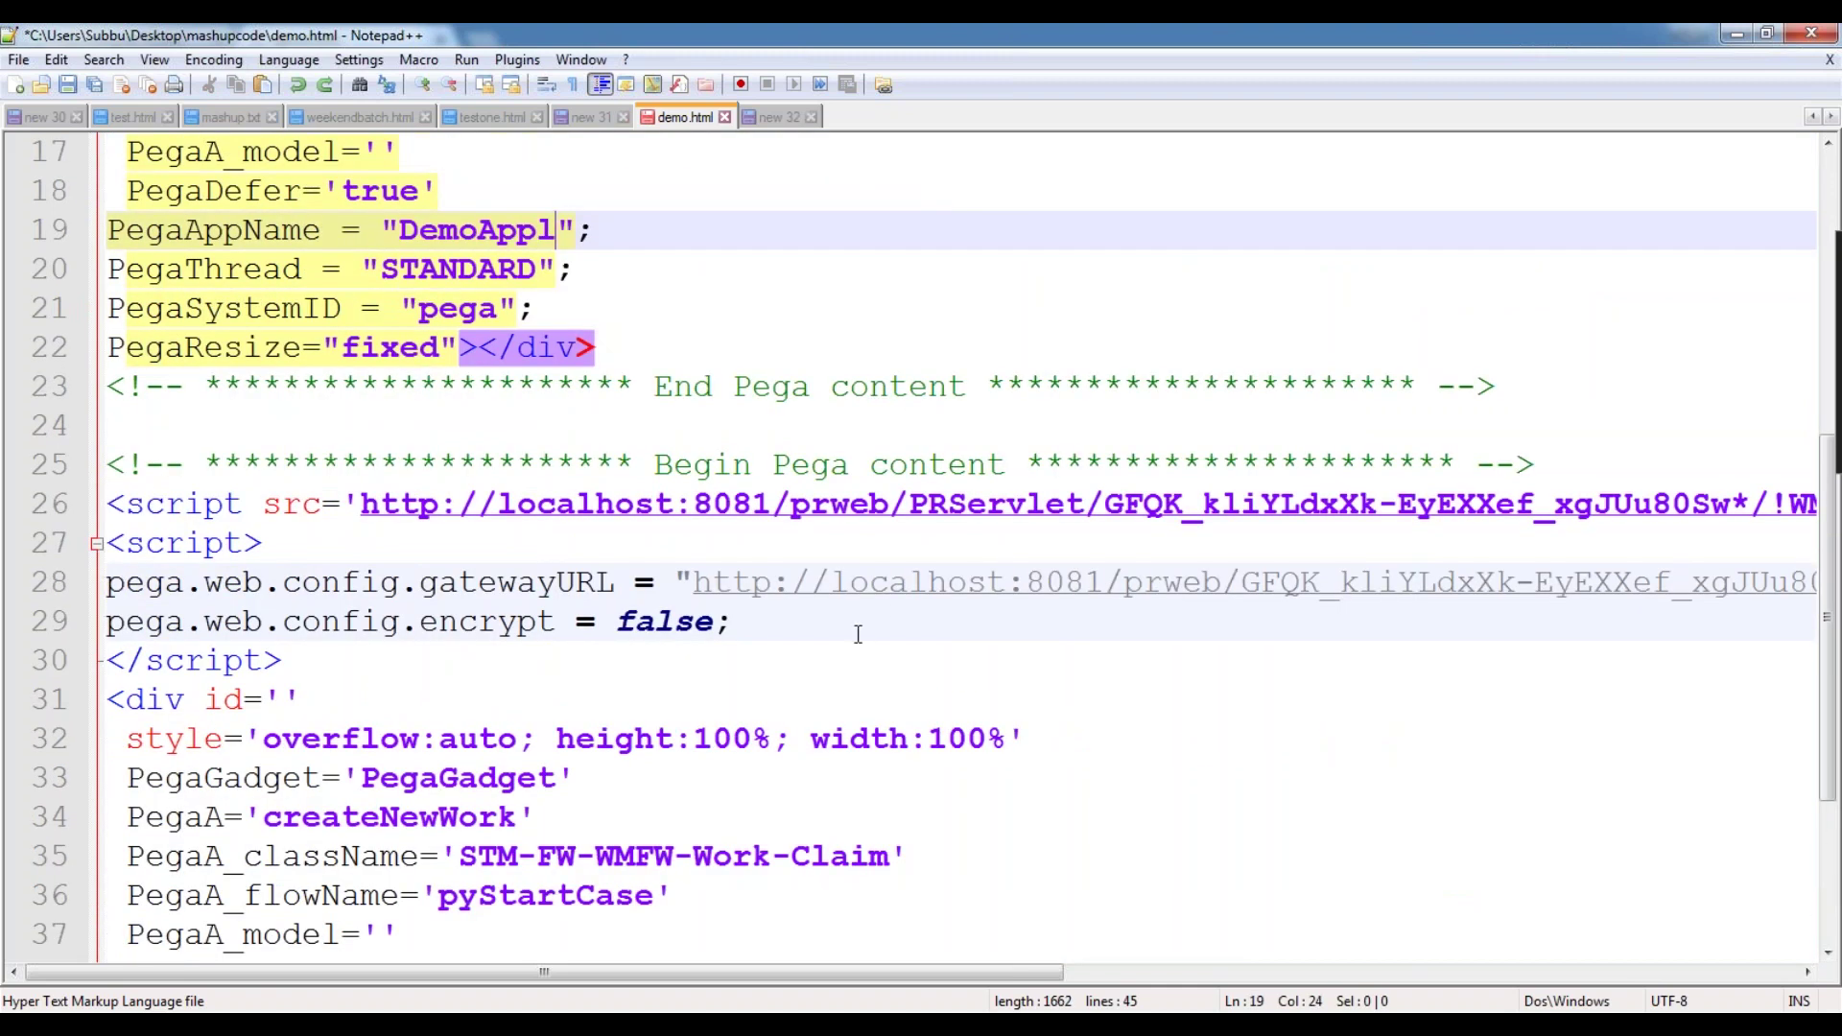
scroll(857, 634, up, 5)
double_click(985, 503)
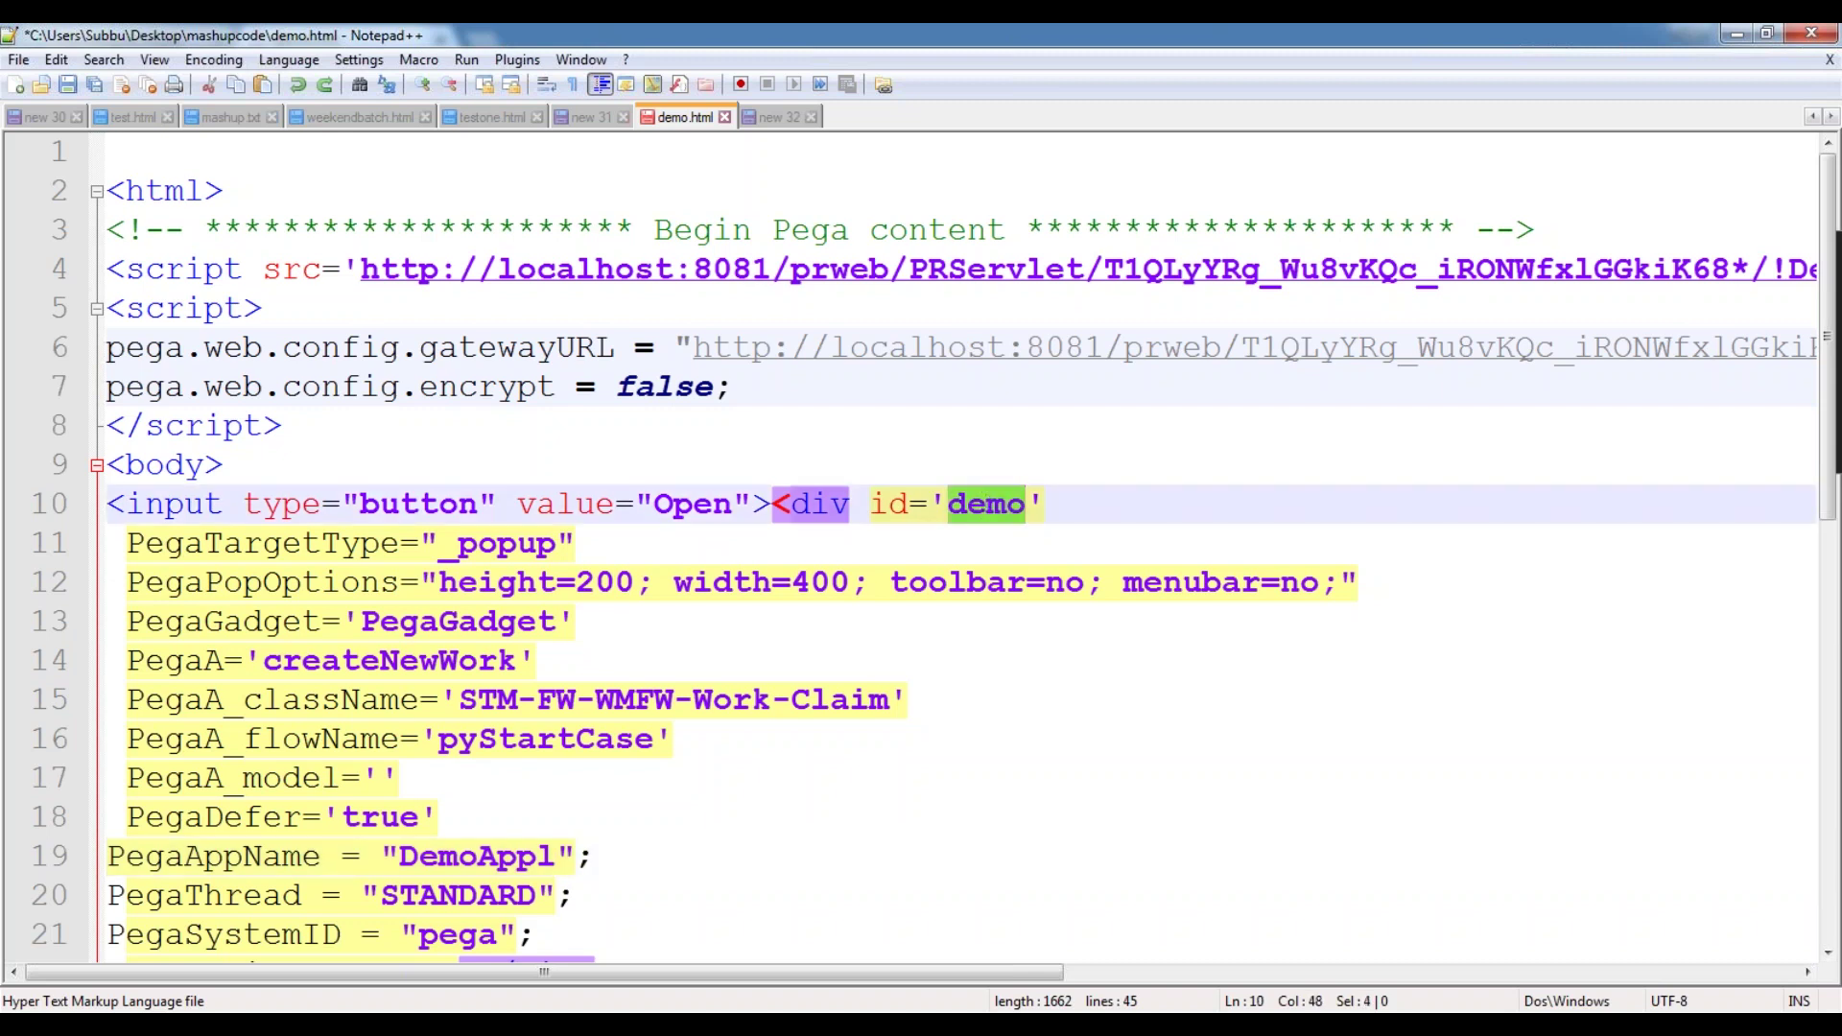
double_click(687, 502)
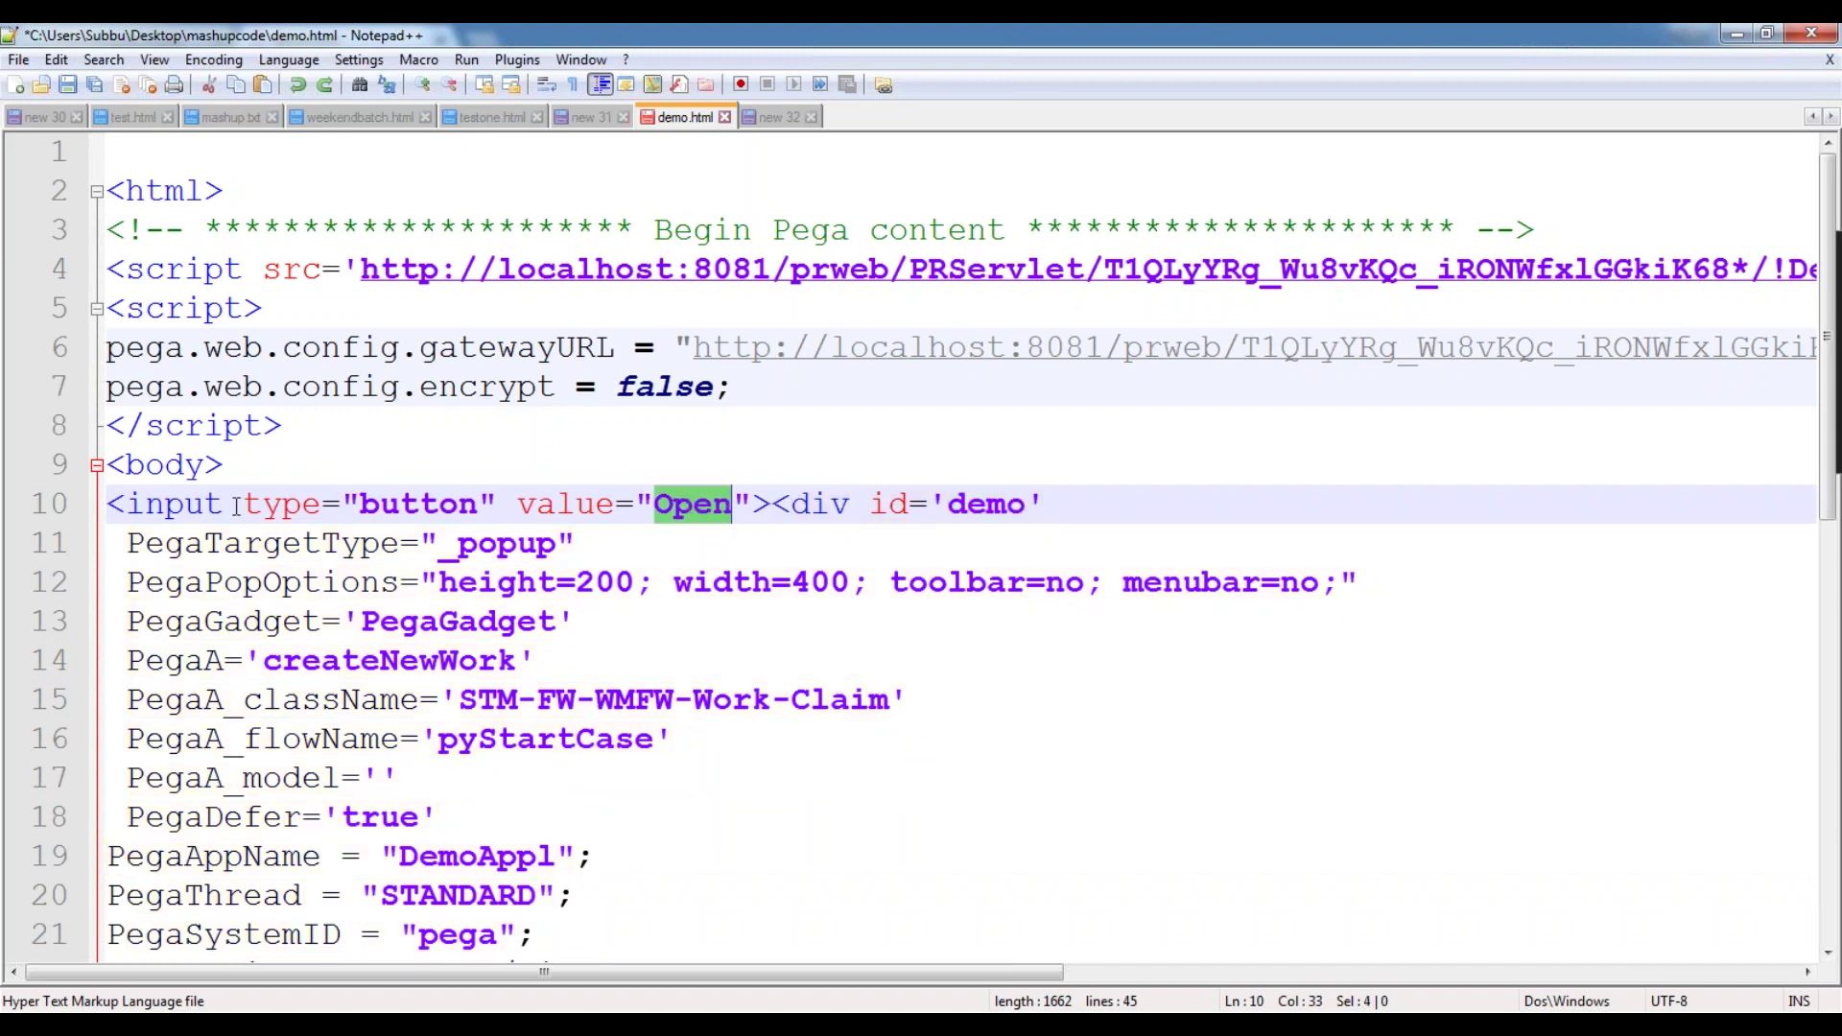
scroll(197, 504, down, 3)
scroll(197, 503, down, 1)
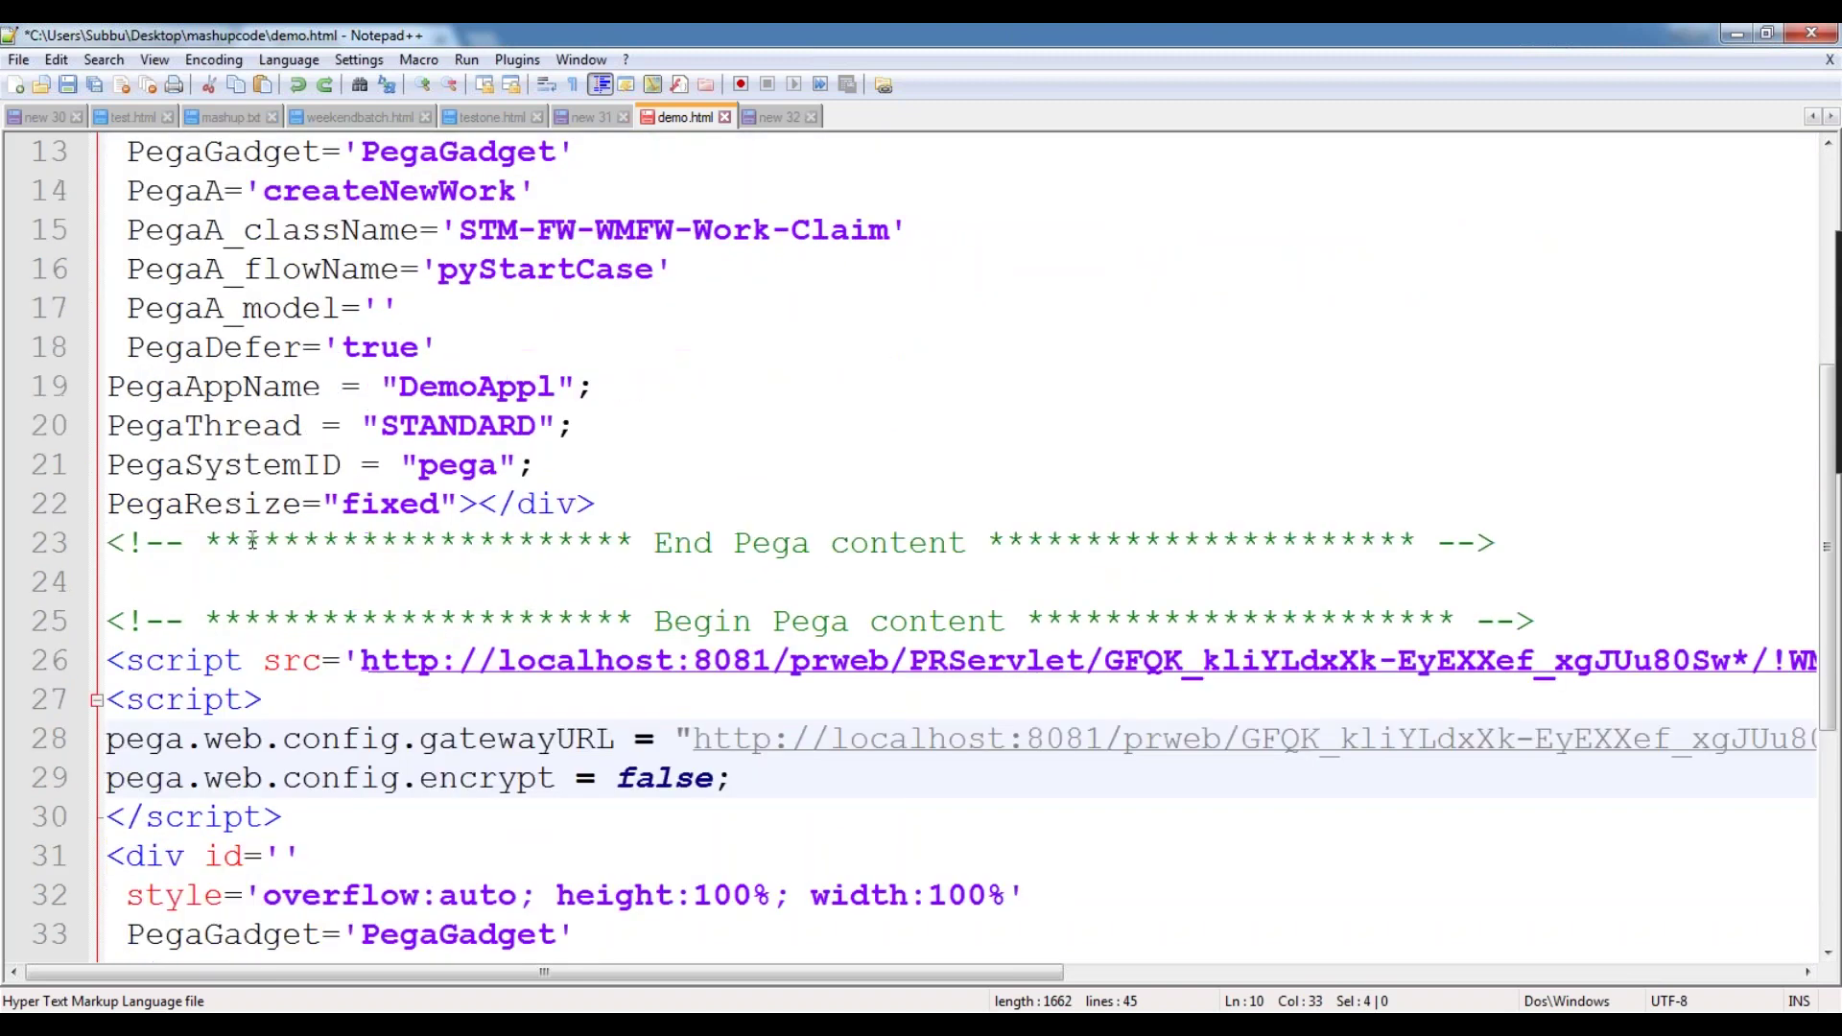
scroll(252, 541, down, 1)
scroll(253, 541, down, 3)
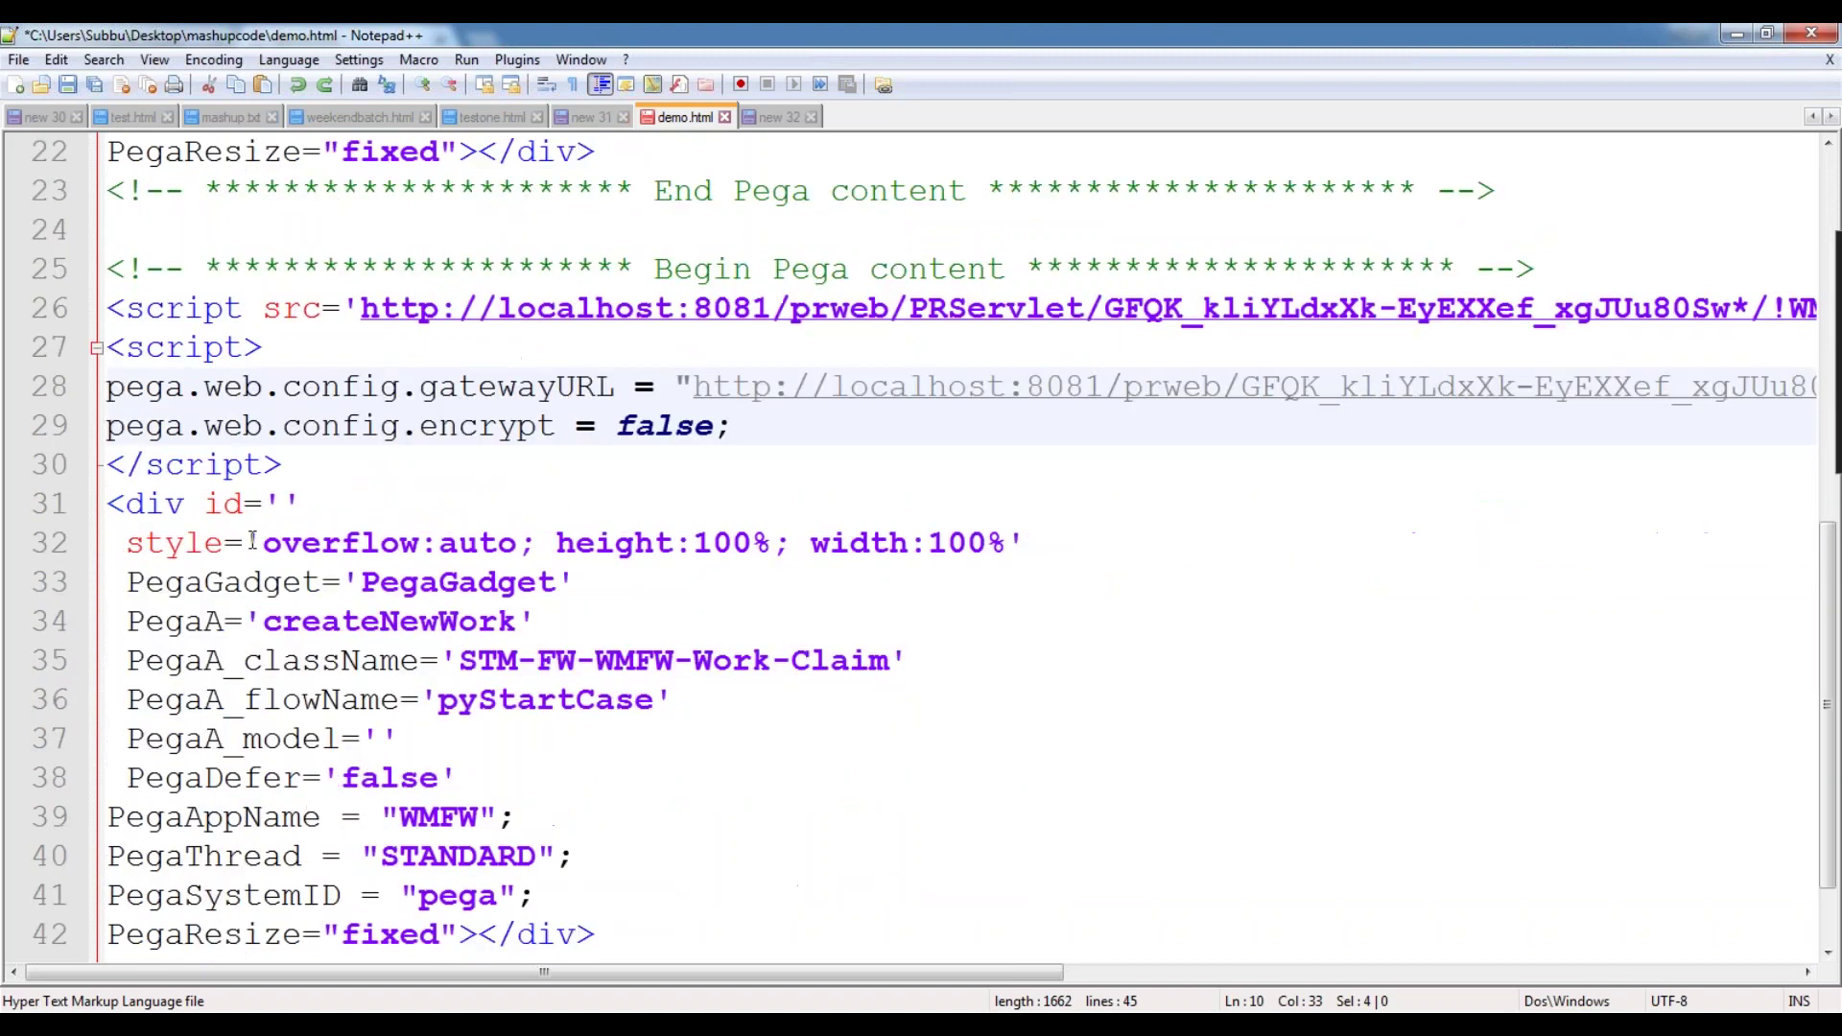
scroll(693, 804, up, 3)
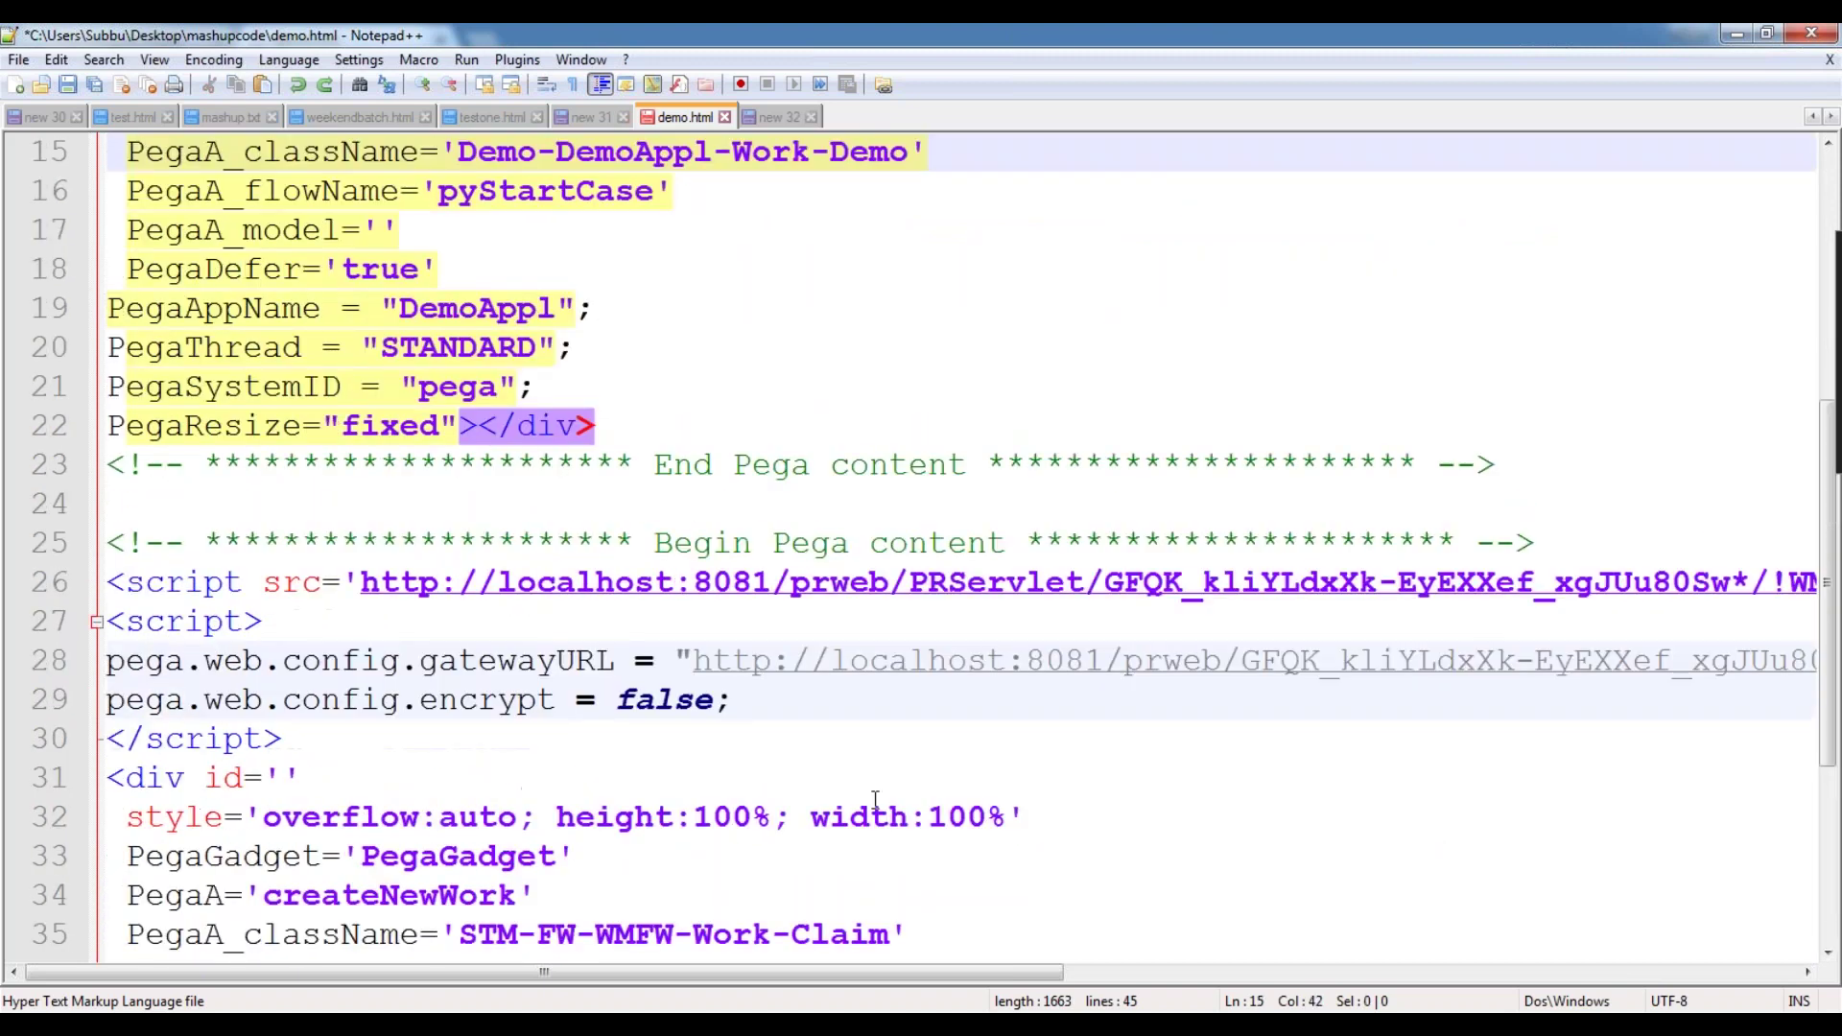
key(ctrl+z)
key(ctrl+z)
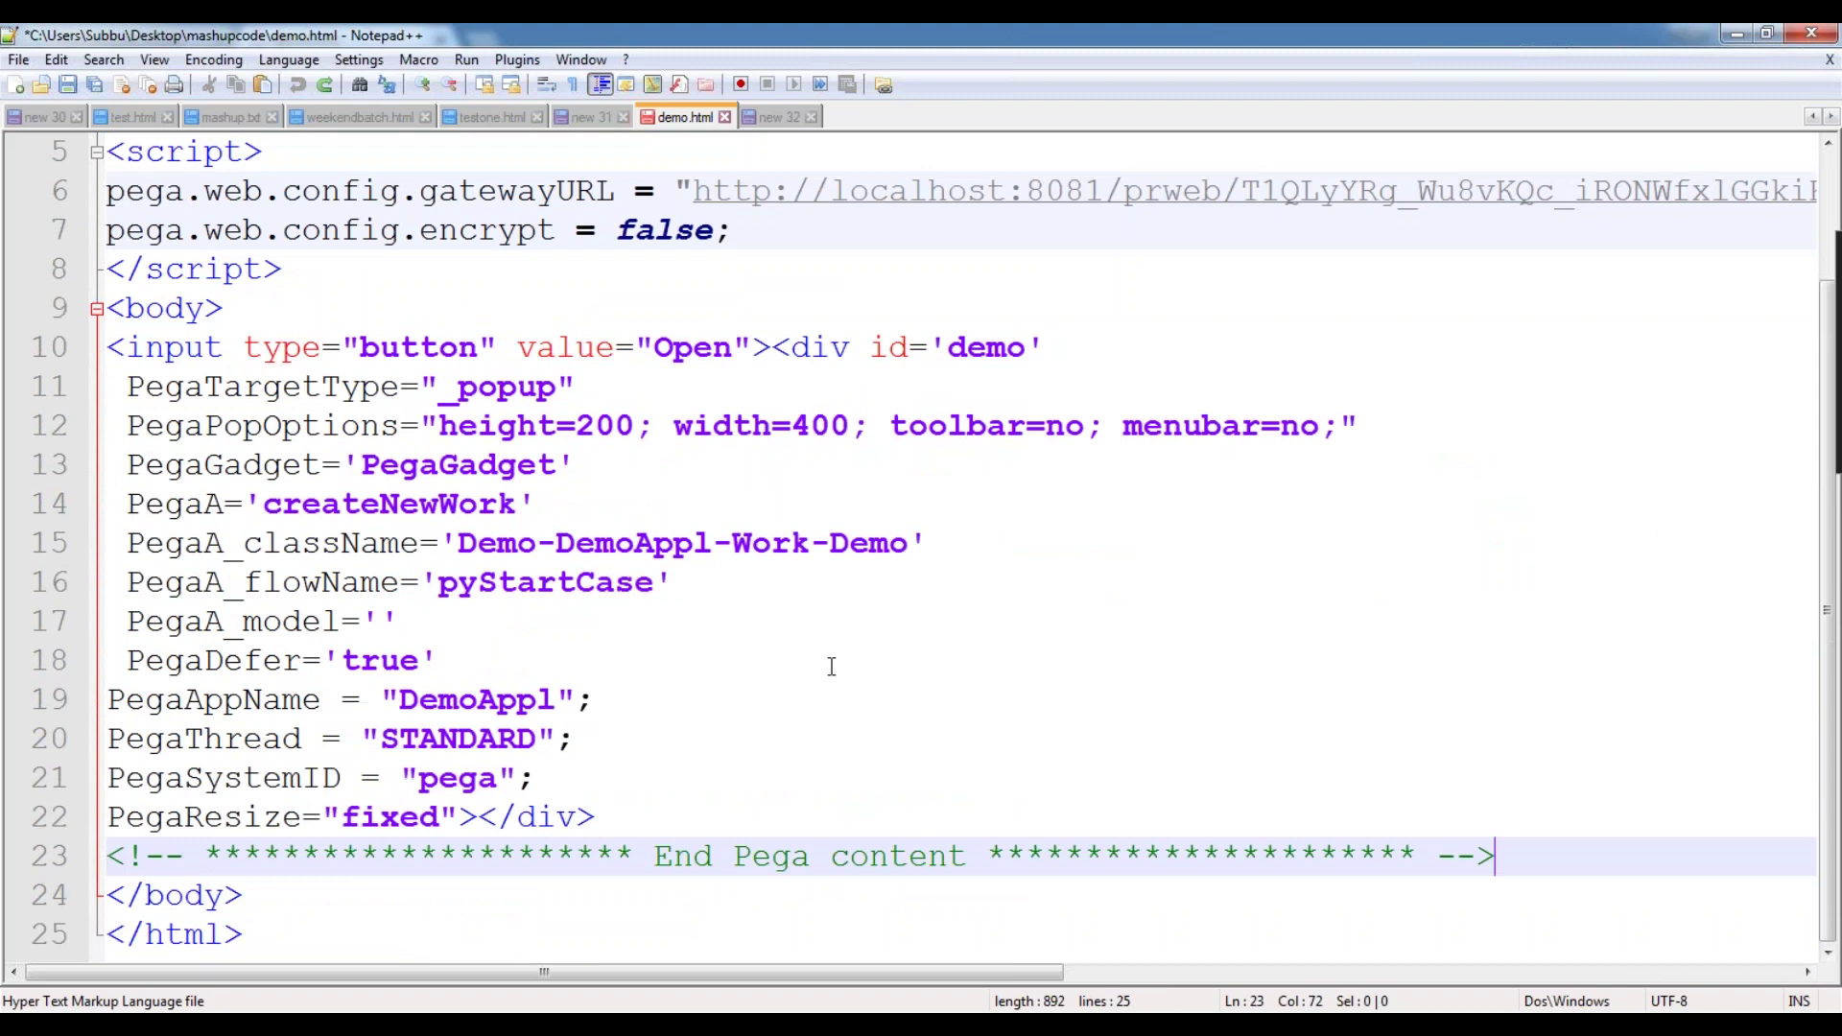
- Check the script tags and the div id demo in demo.html
scroll(219, 487, up, 2)
double_click(222, 468)
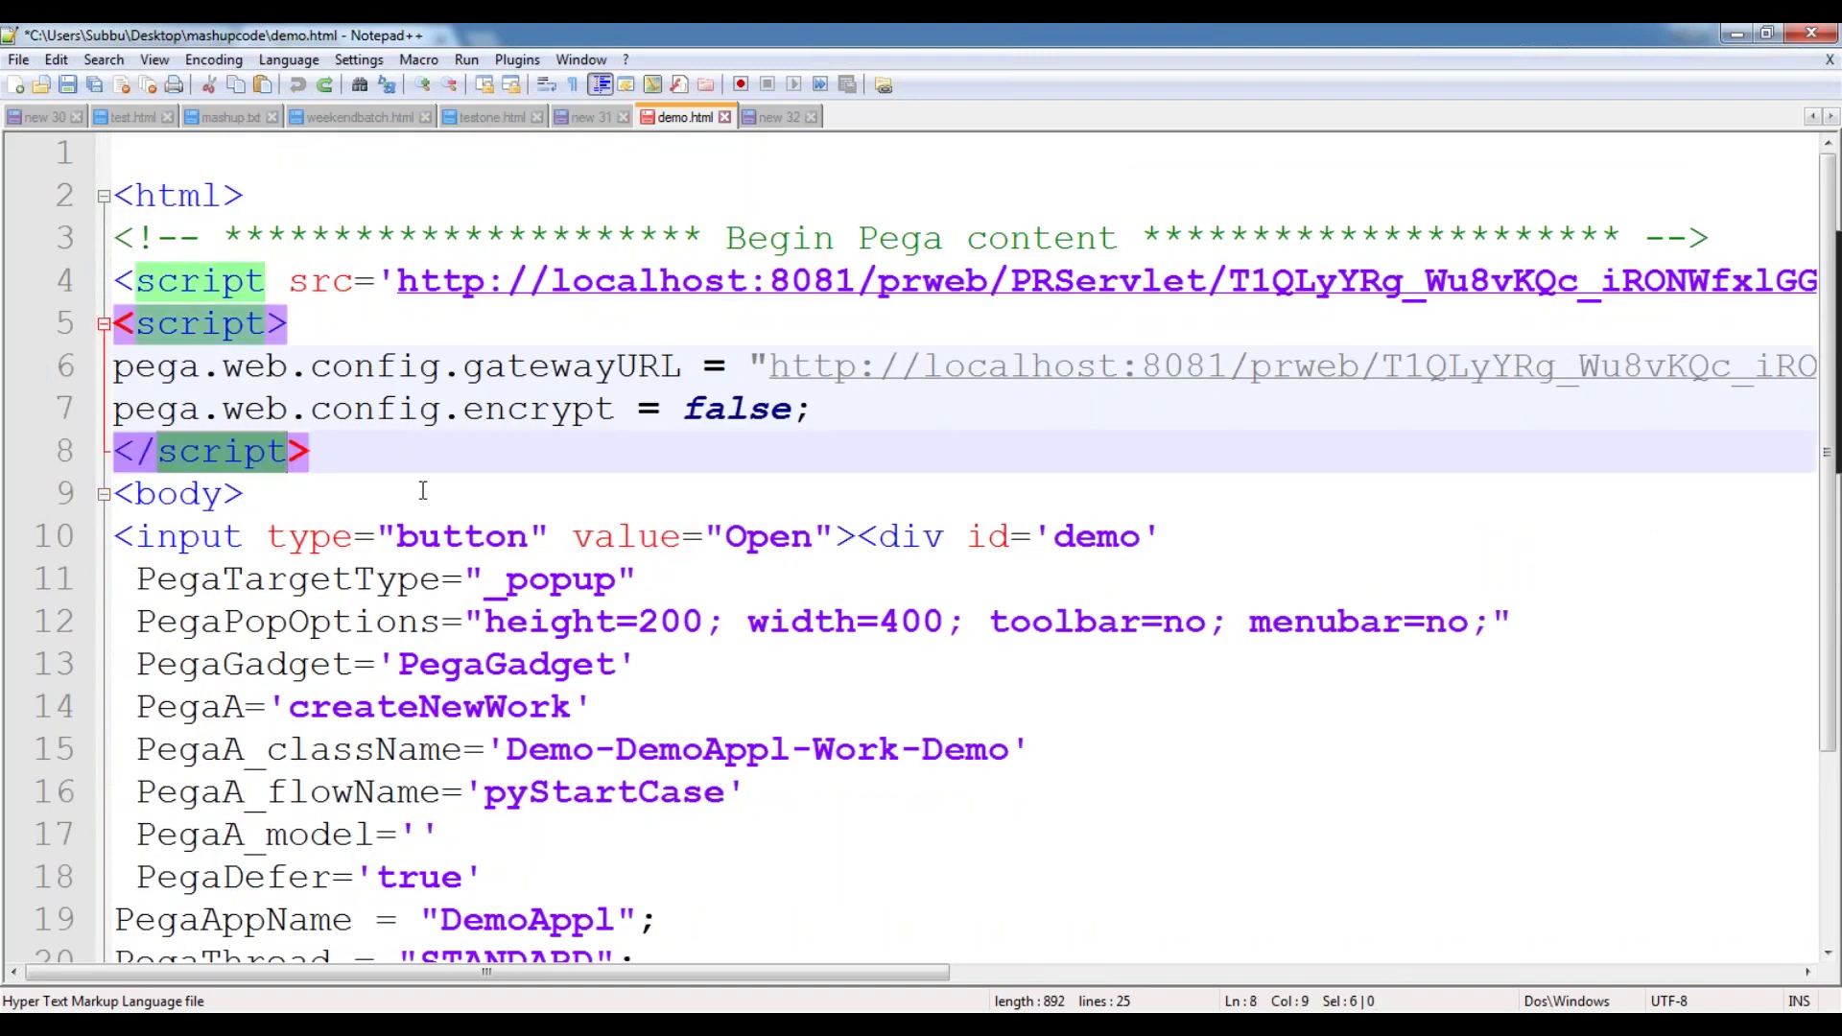
scroll(424, 492, down, 2)
double_click(1059, 293)
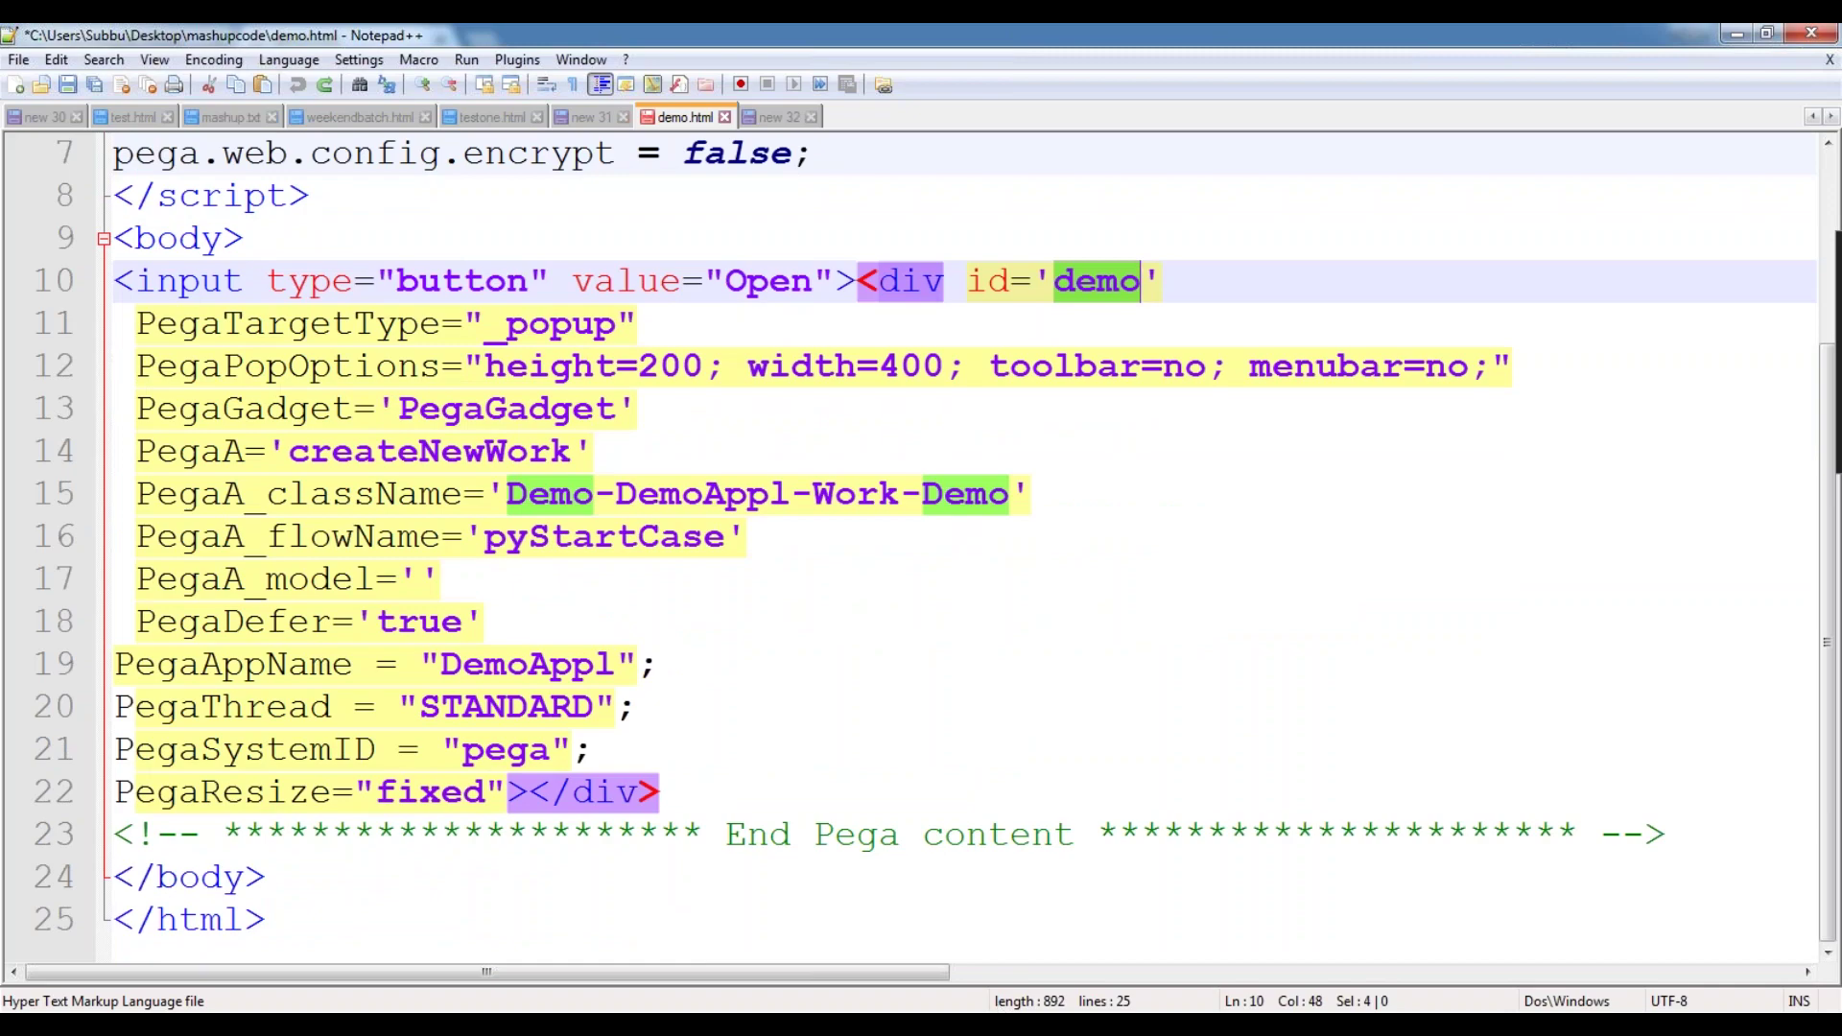
- Open test.html from the mashupcode folder in Notepad++, look through its script, and return to the folder
key(alt+Tab)
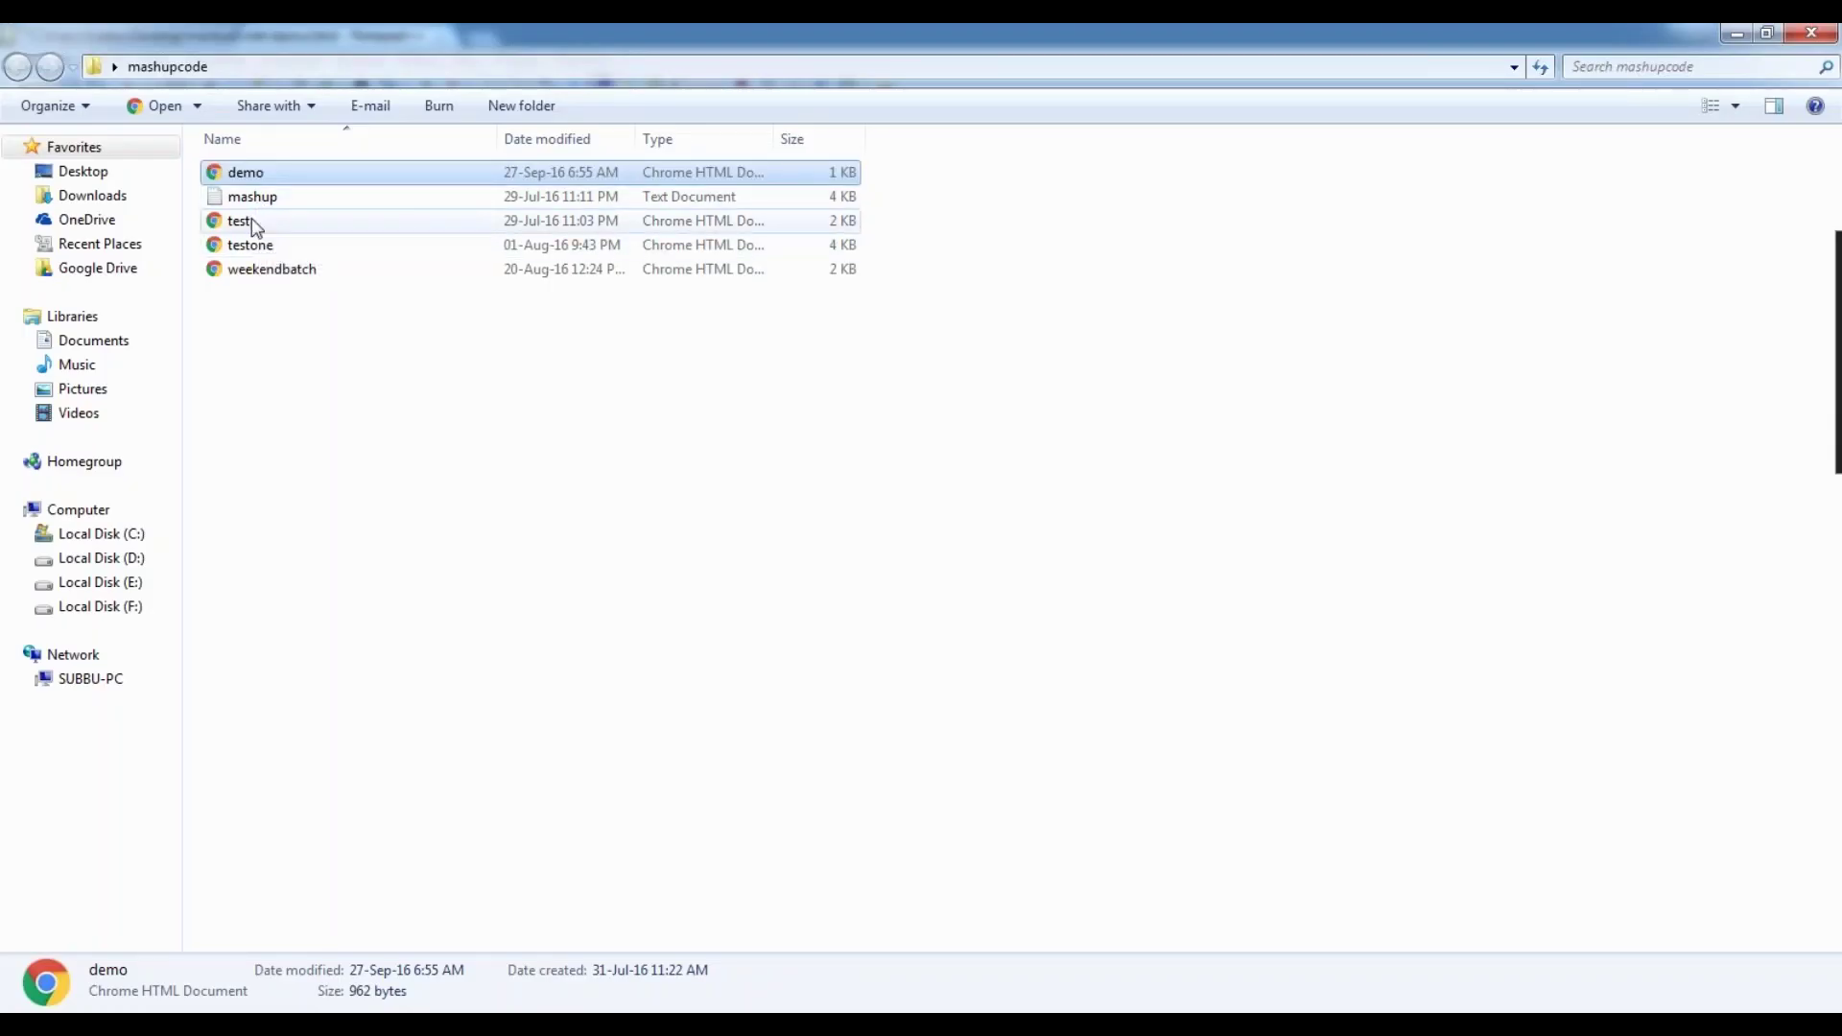
right_click(252, 219)
click(355, 312)
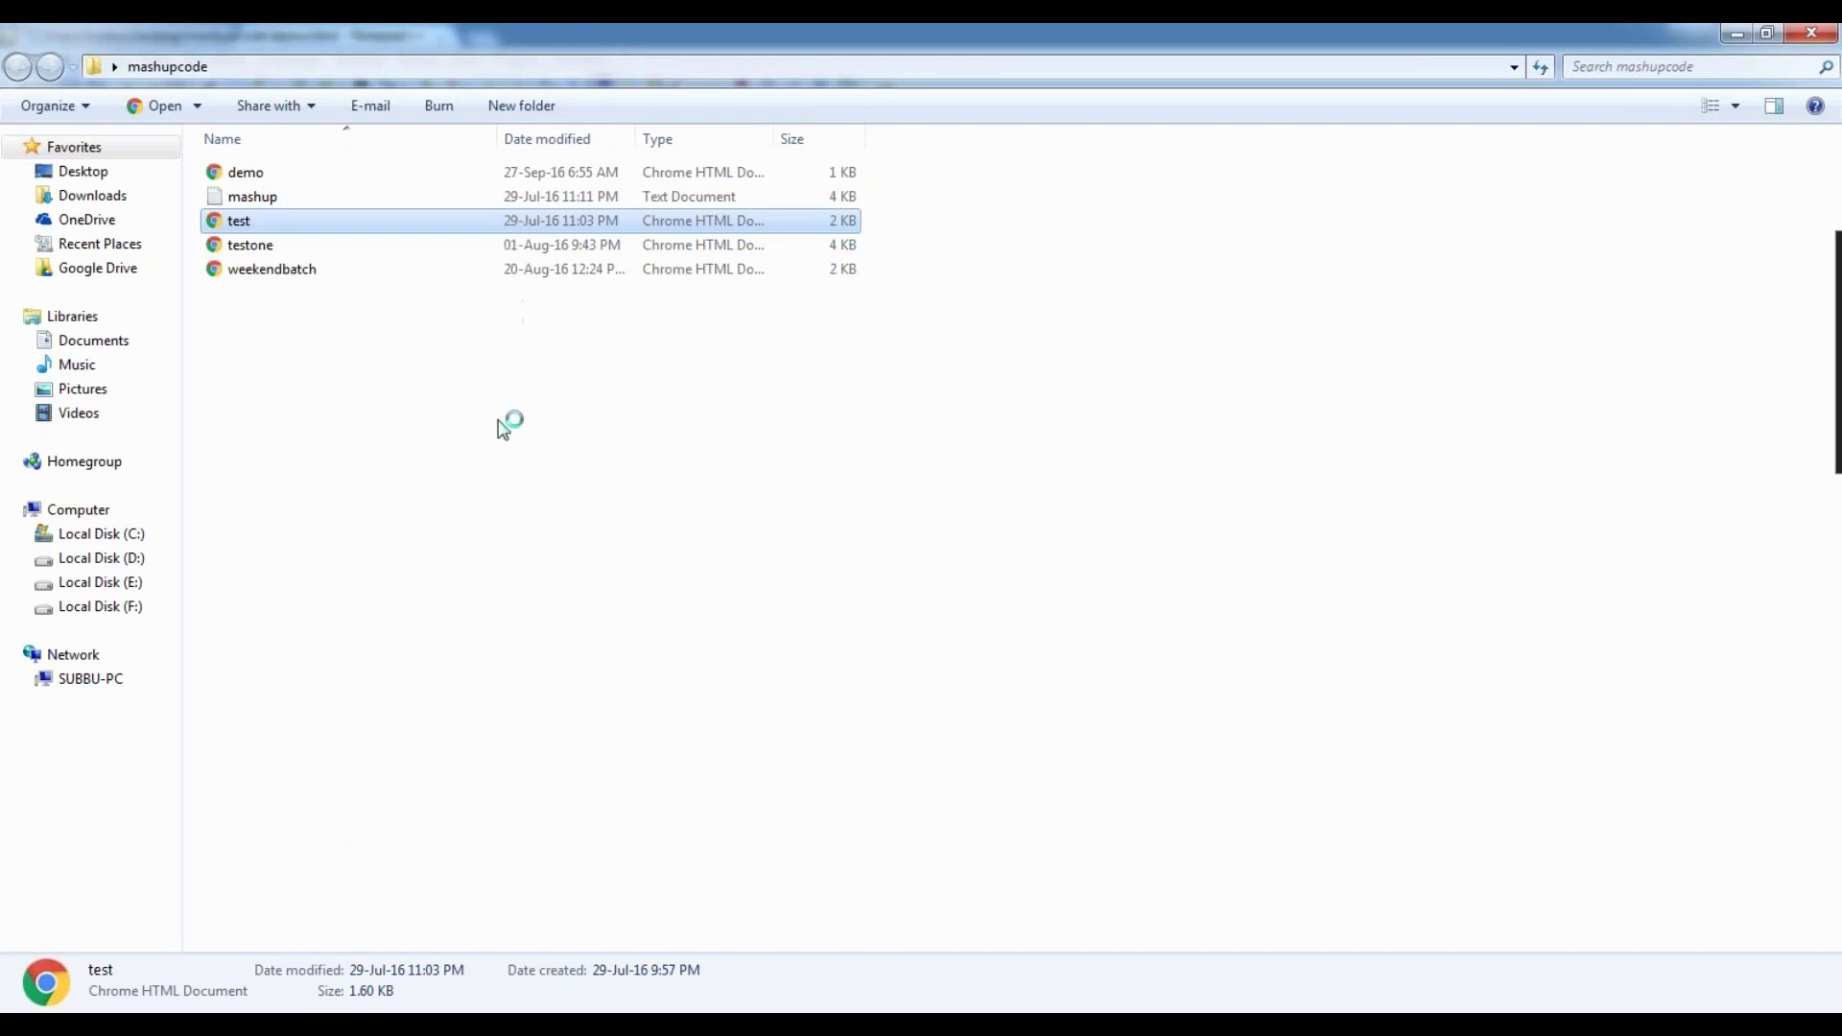
scroll(1611, 154, down, 3)
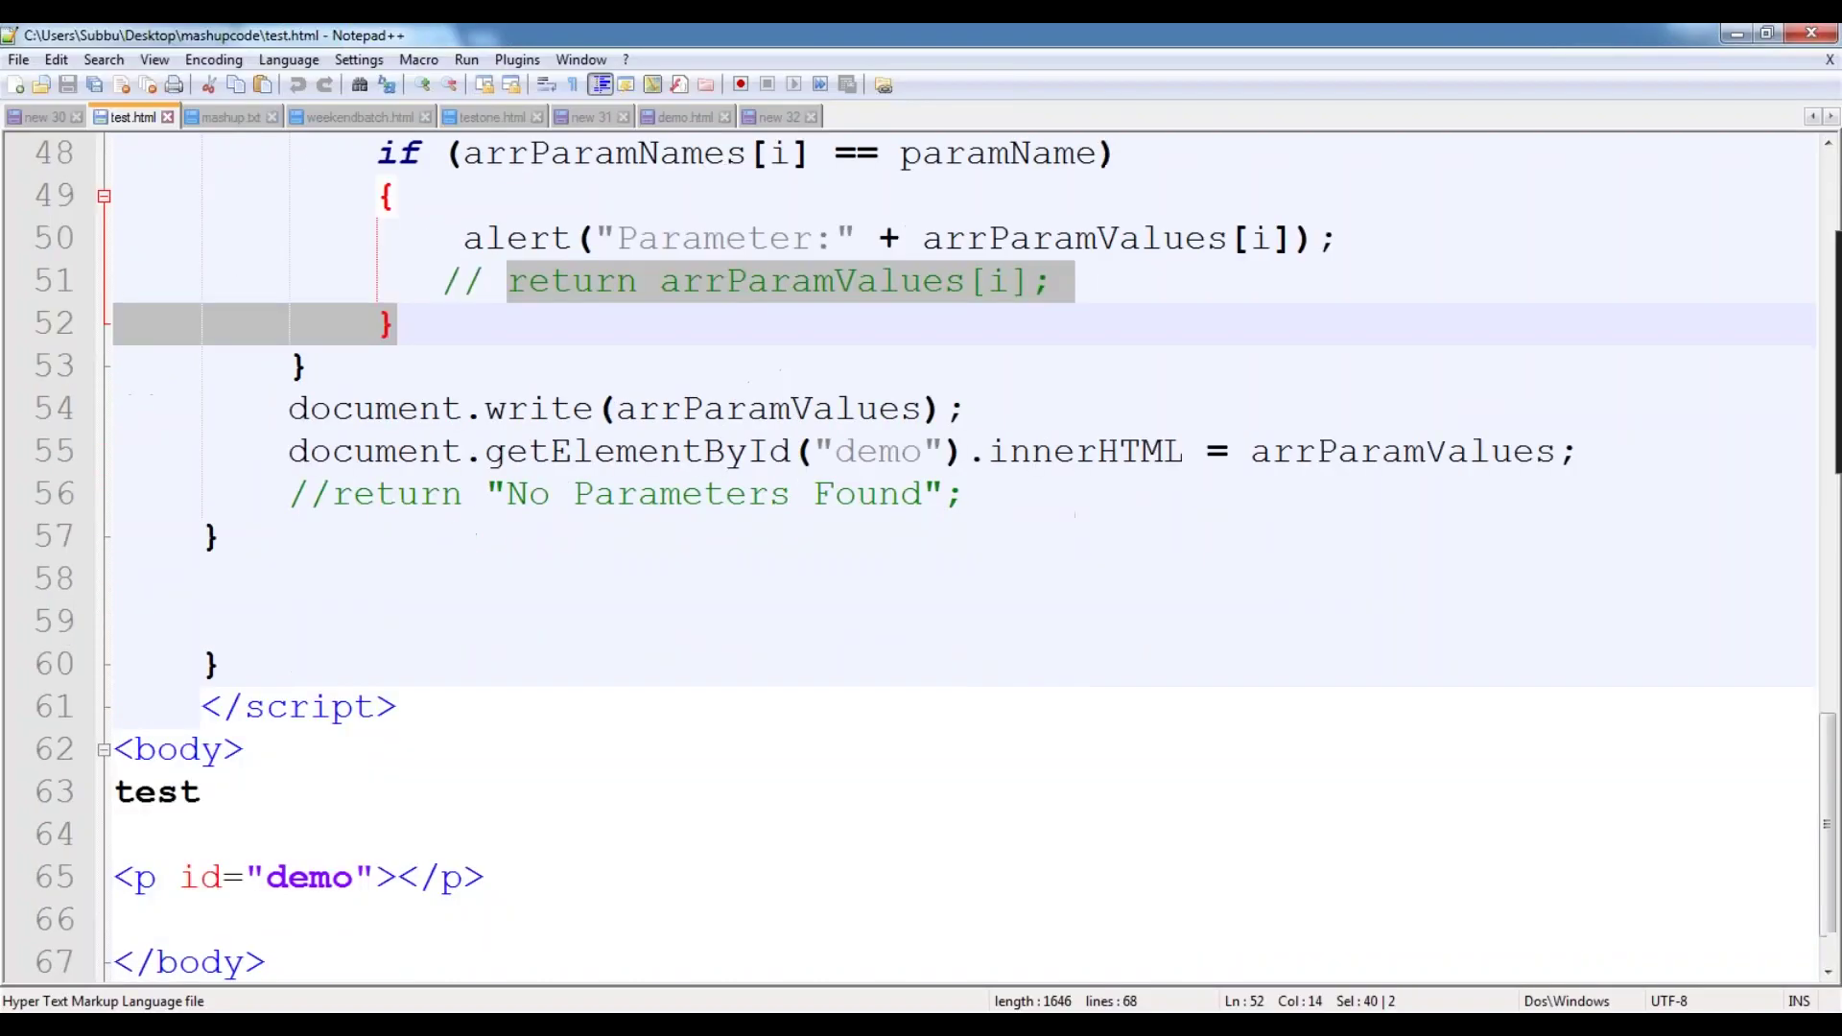
scroll(1610, 153, up, 4)
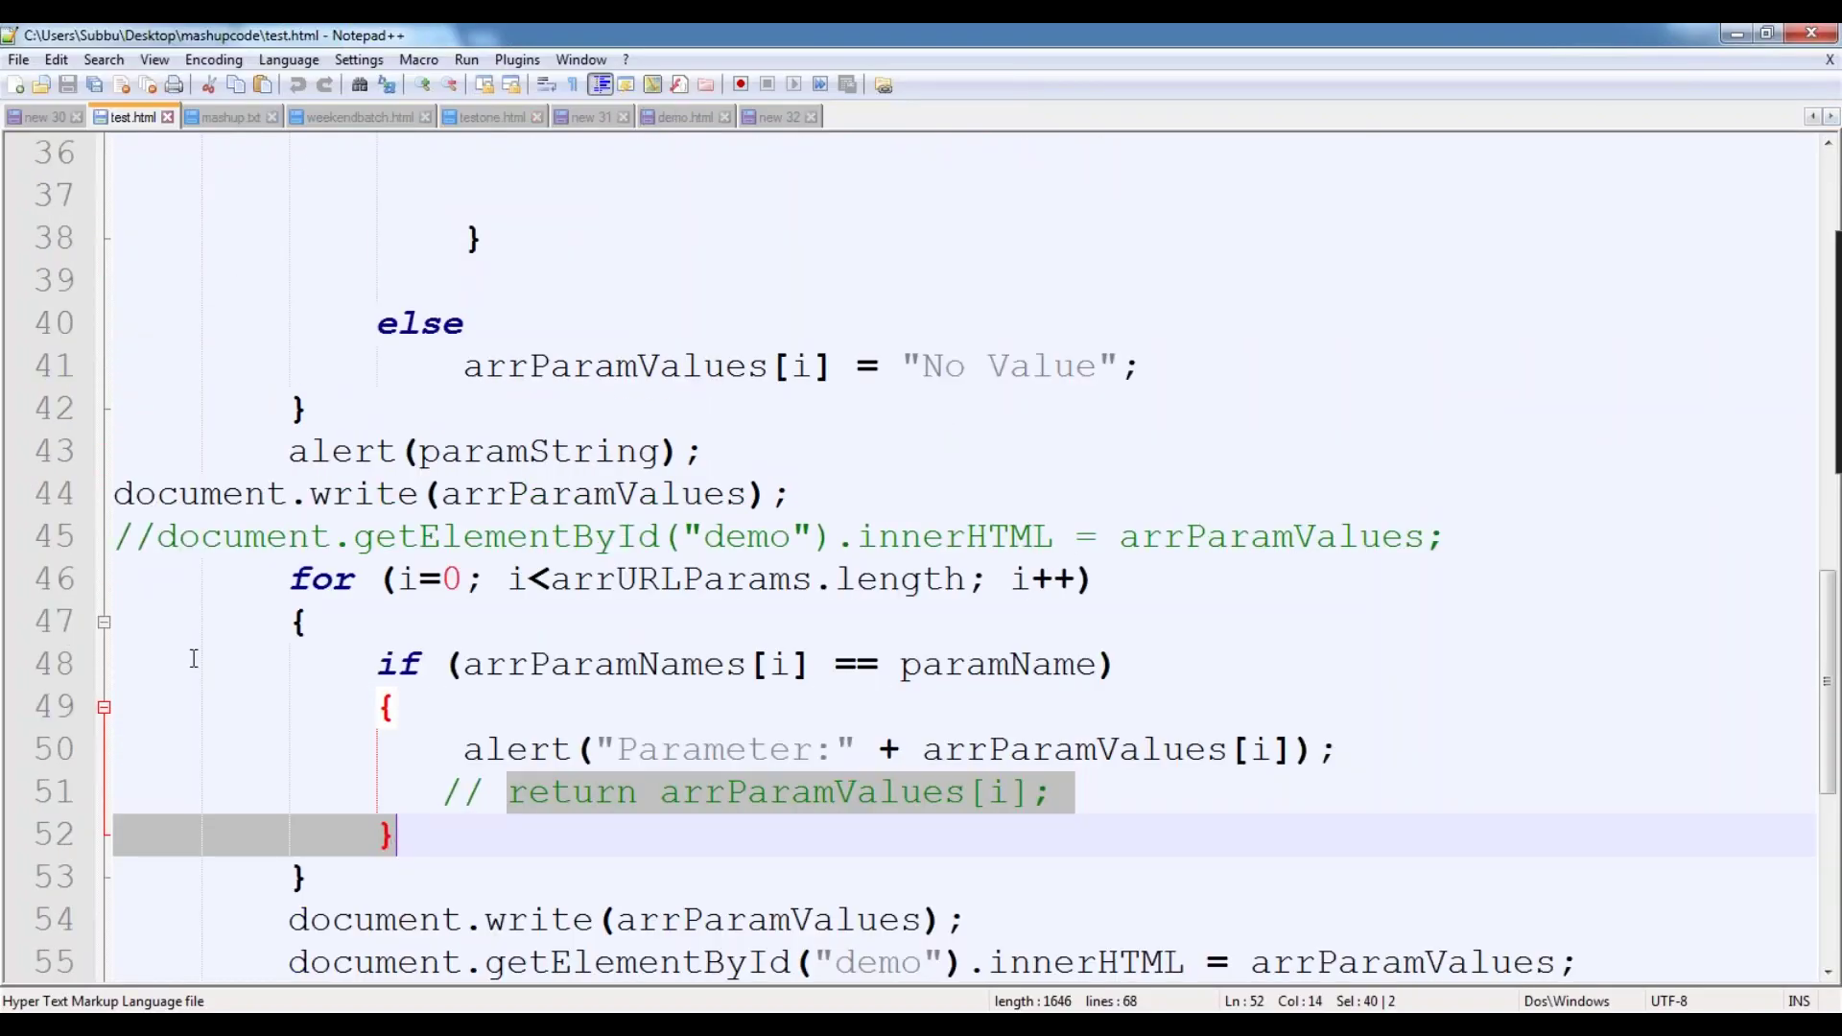
key(alt+Tab)
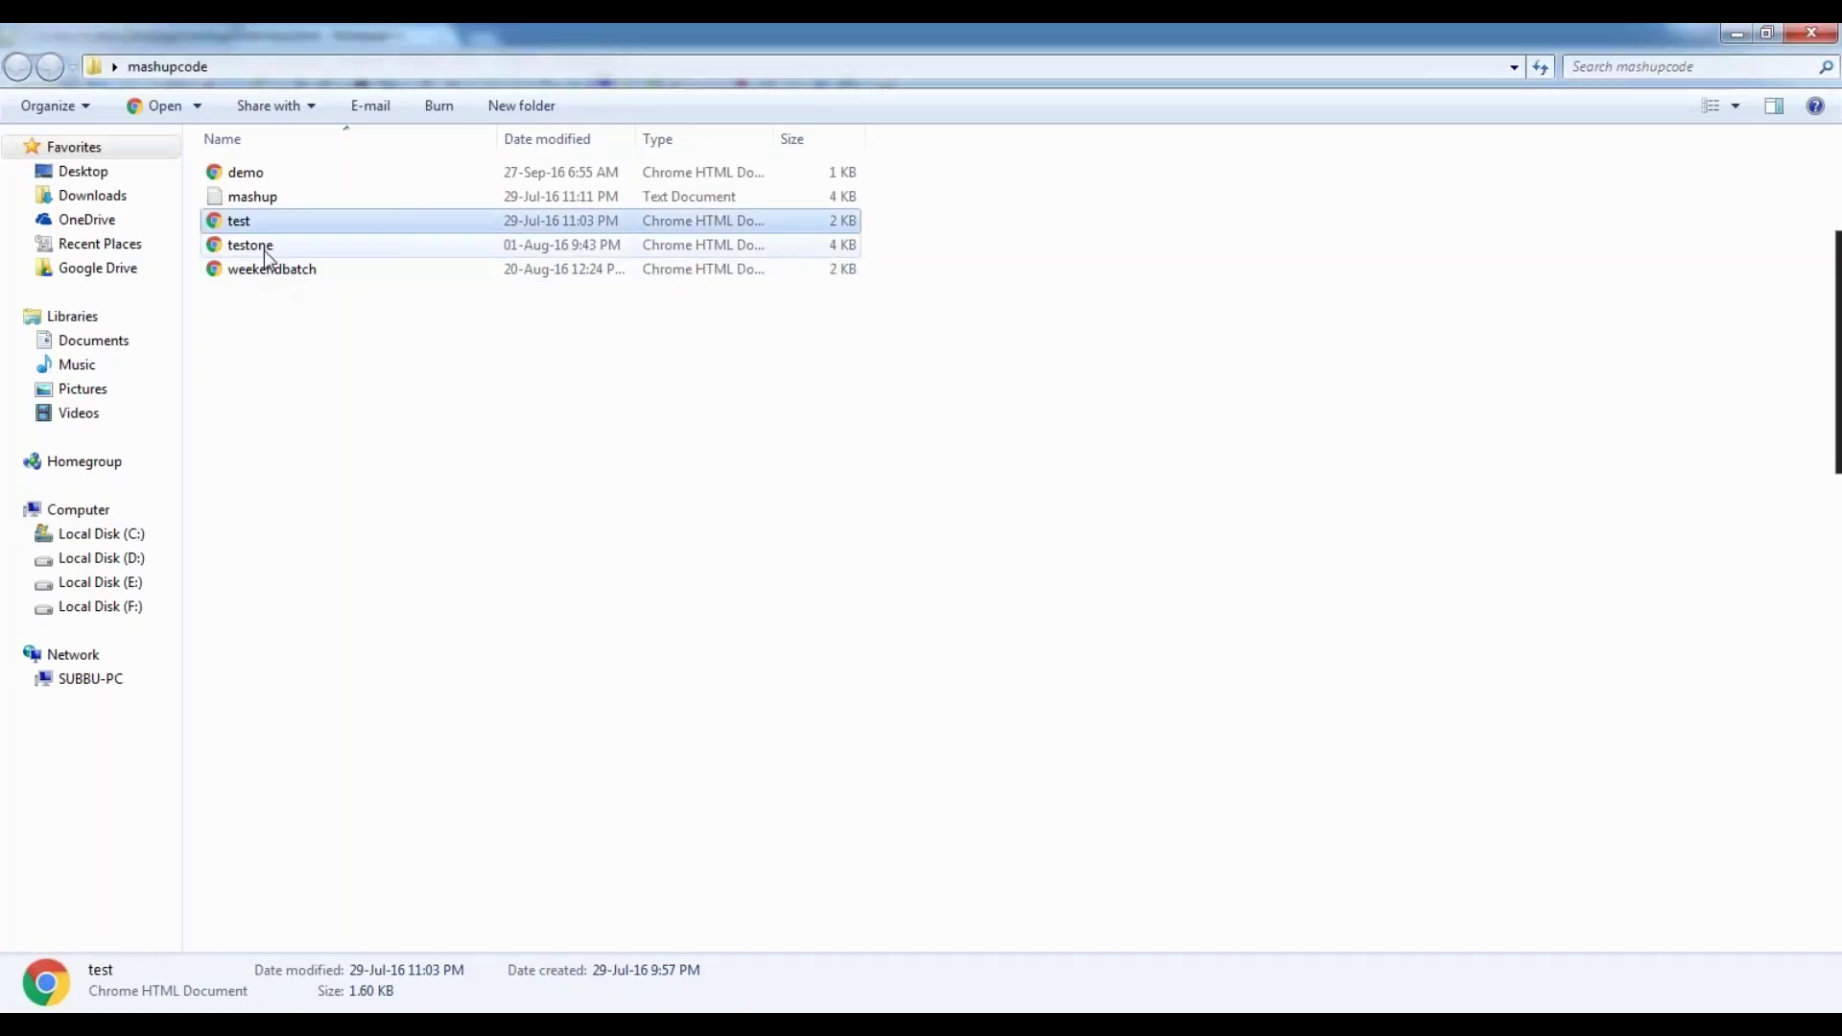
- Open testone.html from the mashupcode folder in Notepad++ and read through its SetPegaParams and showDiv functions
right_click(266, 249)
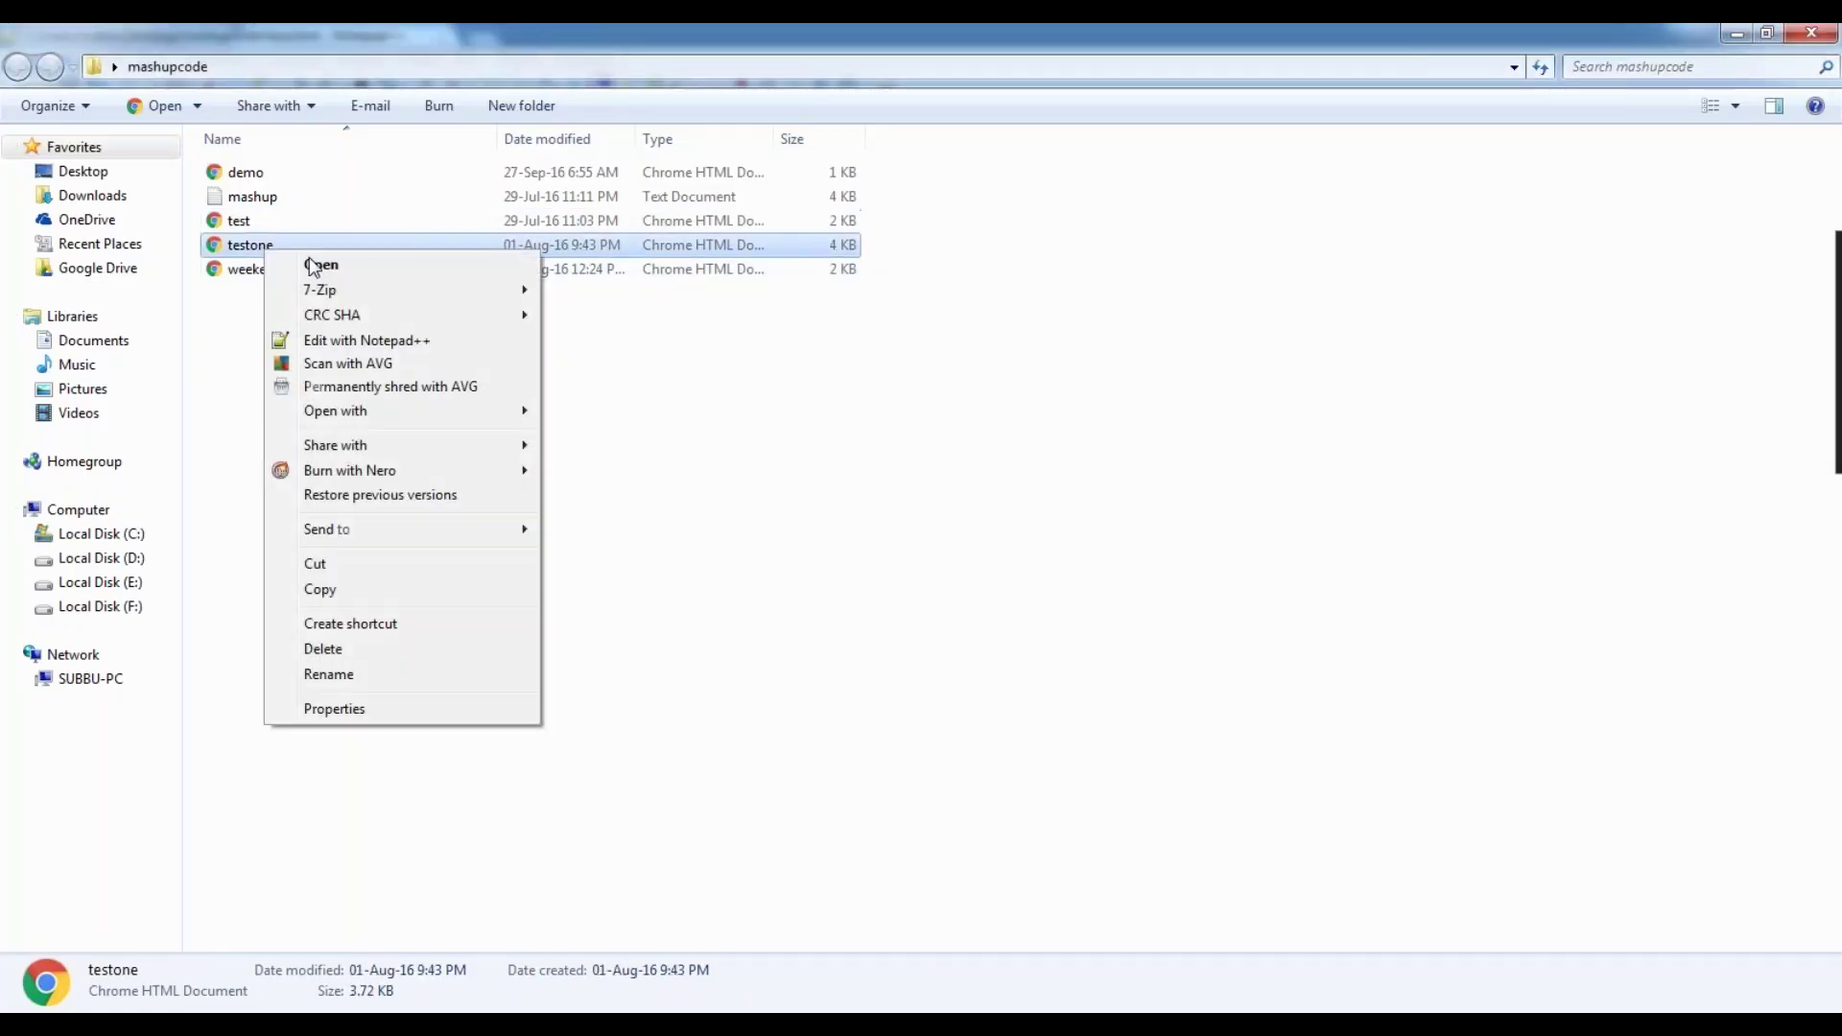
click(367, 340)
scroll(379, 351, down, 3)
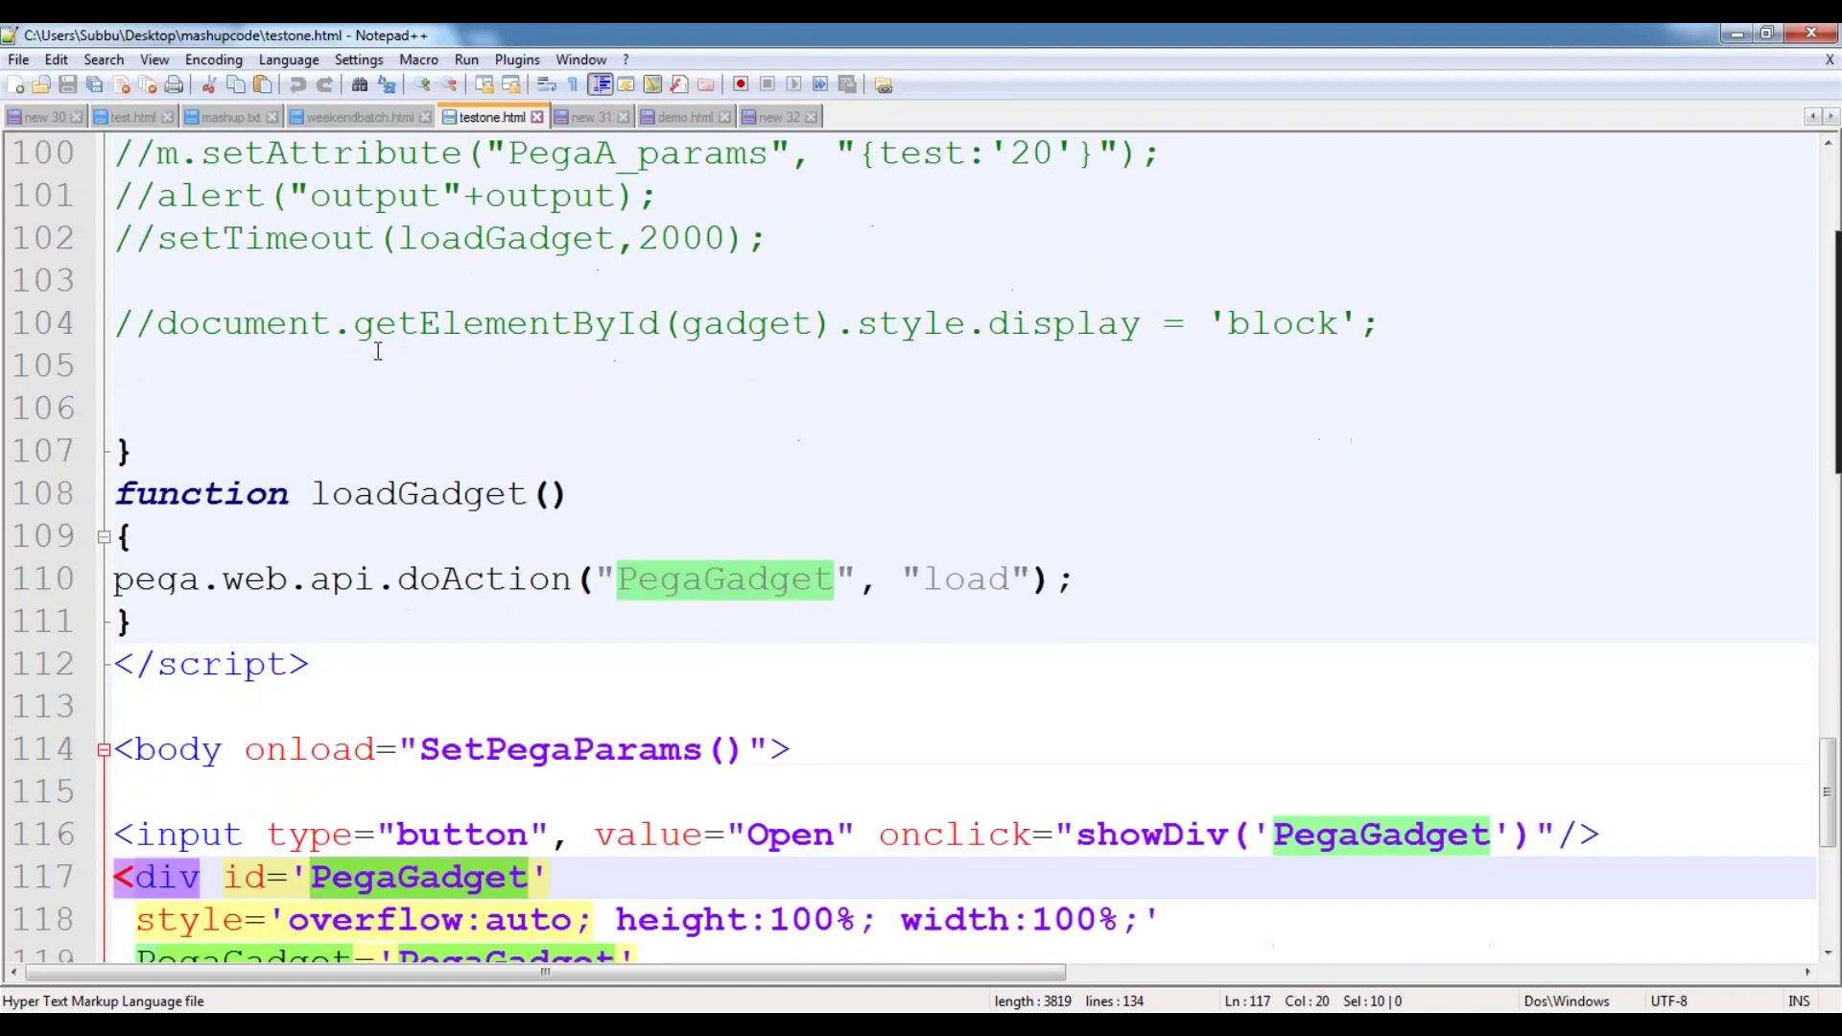
click(525, 405)
scroll(529, 411, up, 1)
scroll(528, 410, up, 2)
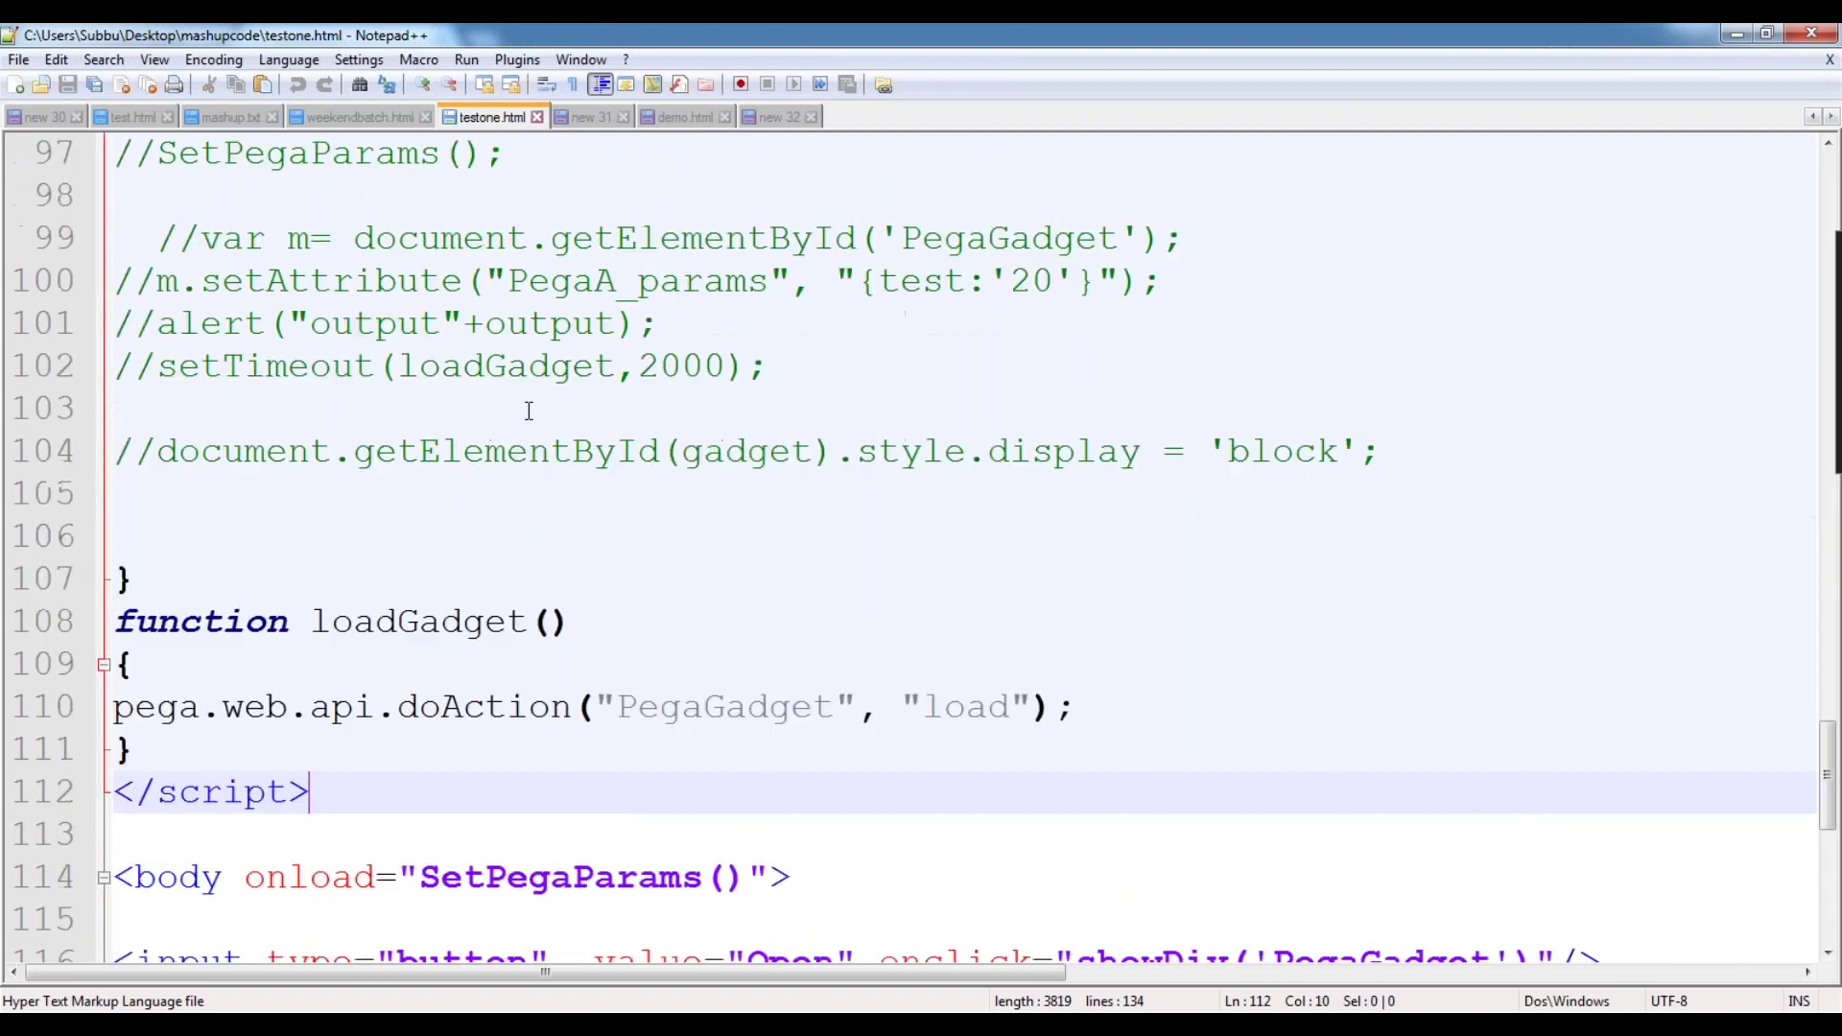
scroll(528, 410, up, 9)
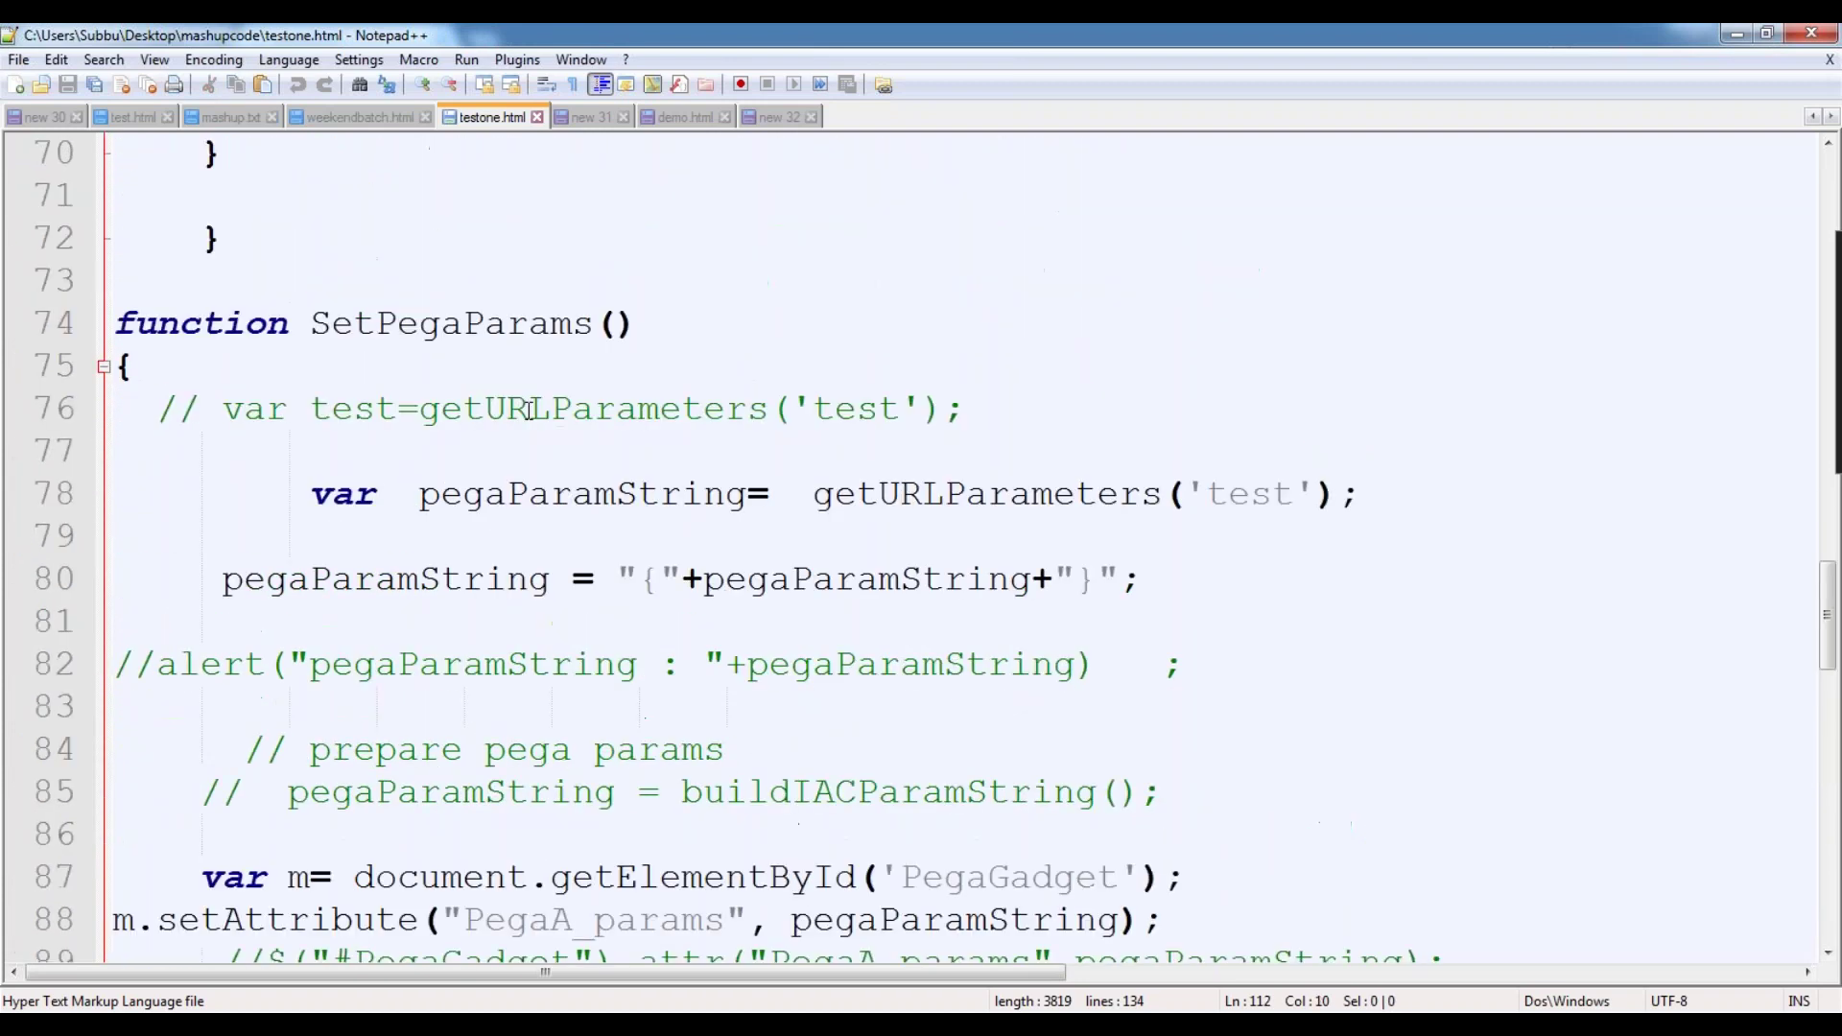
scroll(529, 410, down, 5)
scroll(527, 411, up, 4)
scroll(527, 407, up, 3)
scroll(527, 602, down, 8)
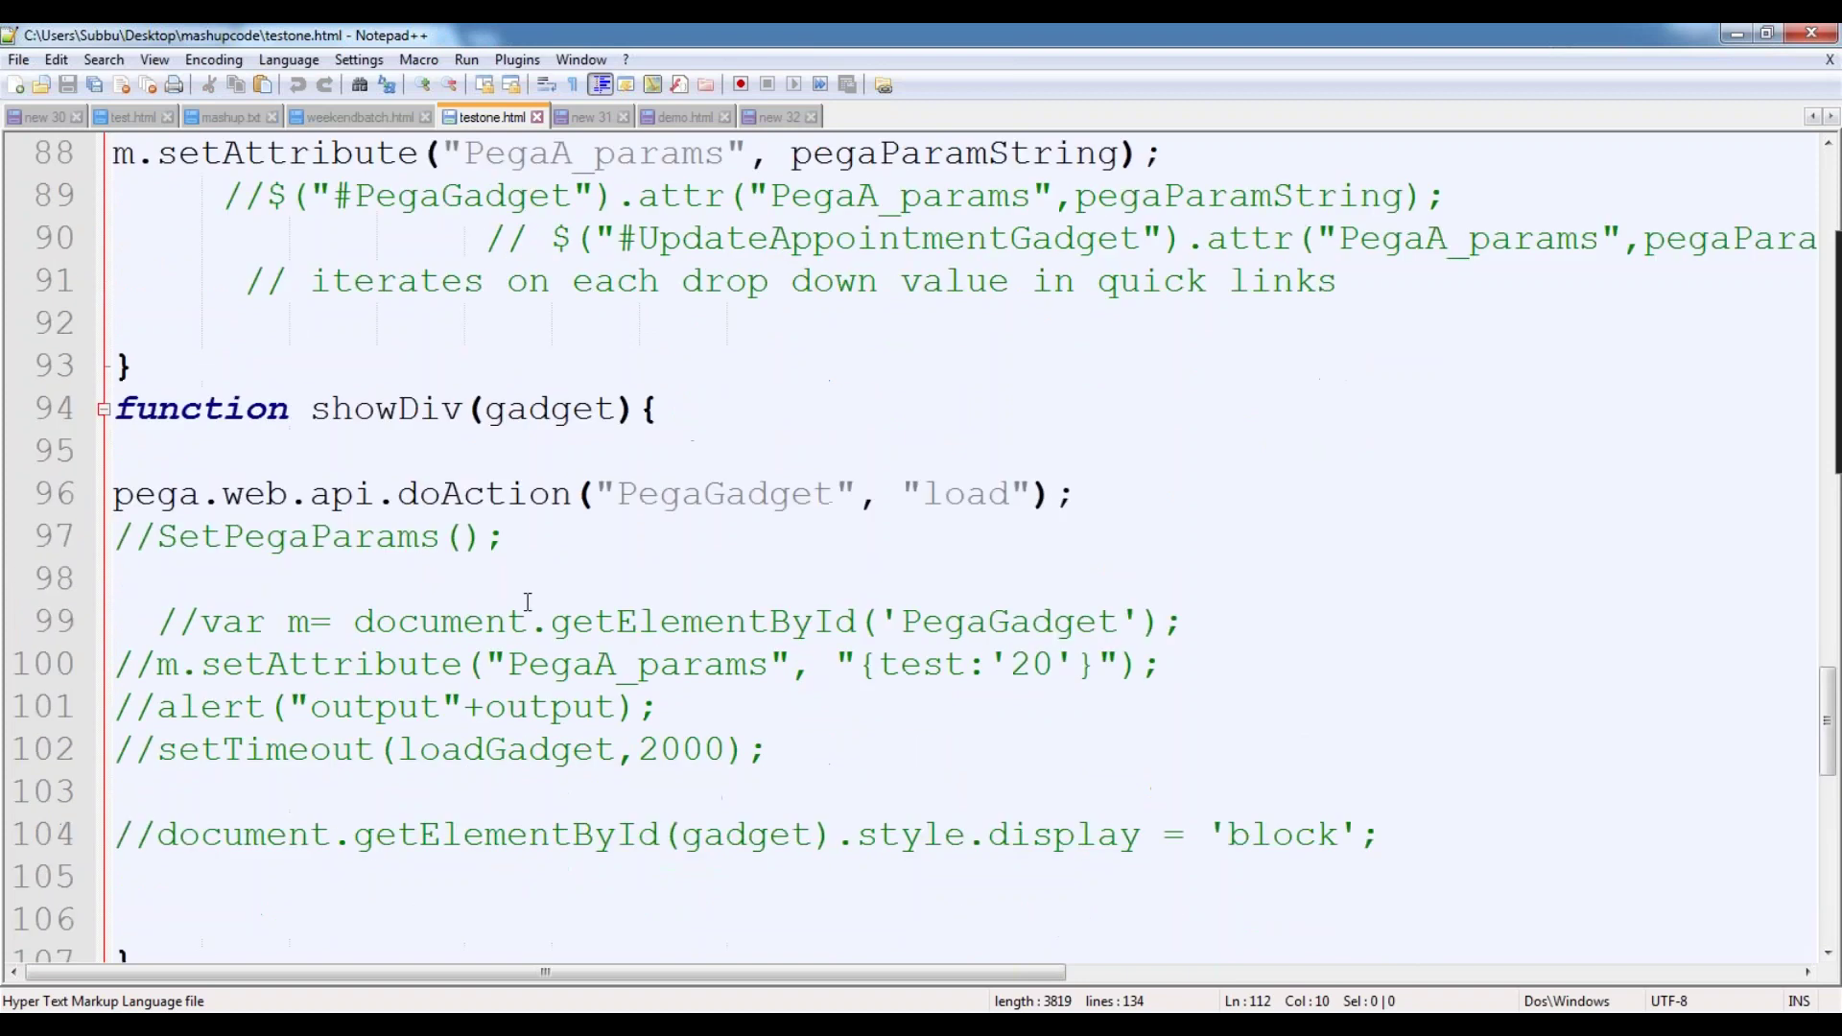
scroll(522, 603, down, 7)
scroll(288, 384, up, 1)
- Examine the loadGadget function and the PegaGadget div below the Open button in testone.html
click(121, 237)
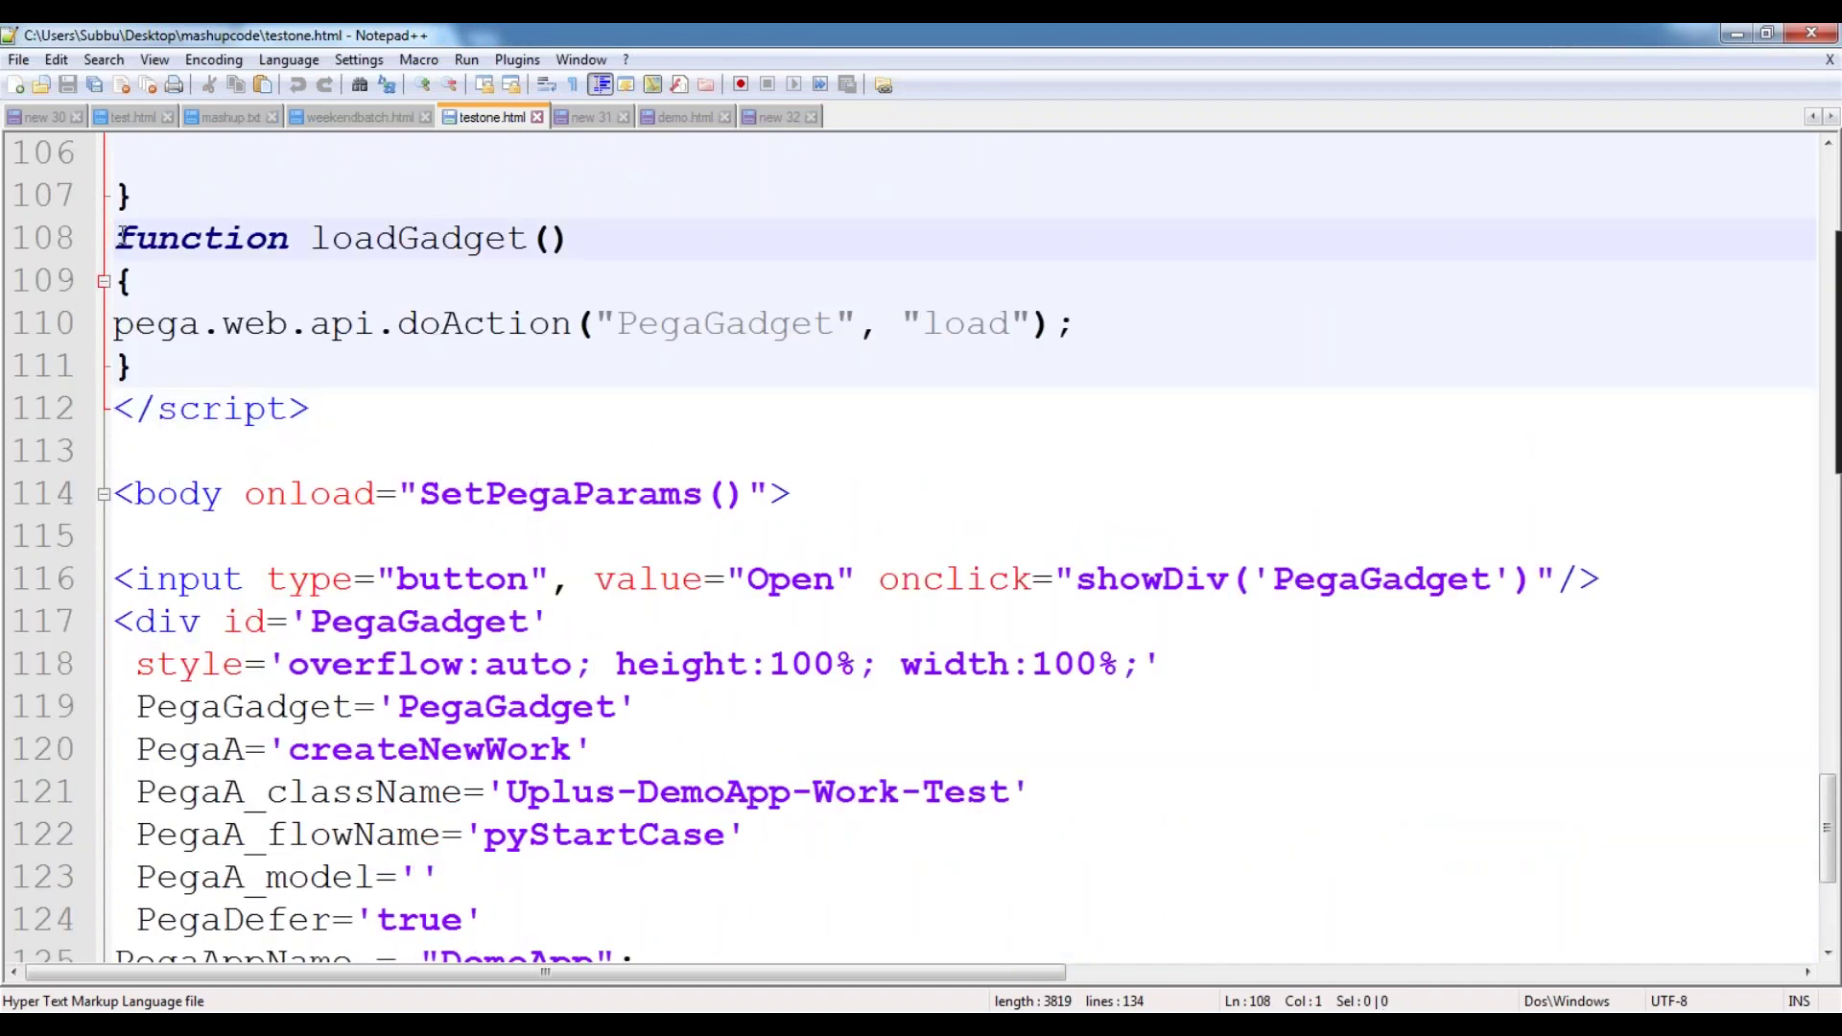
click(340, 614)
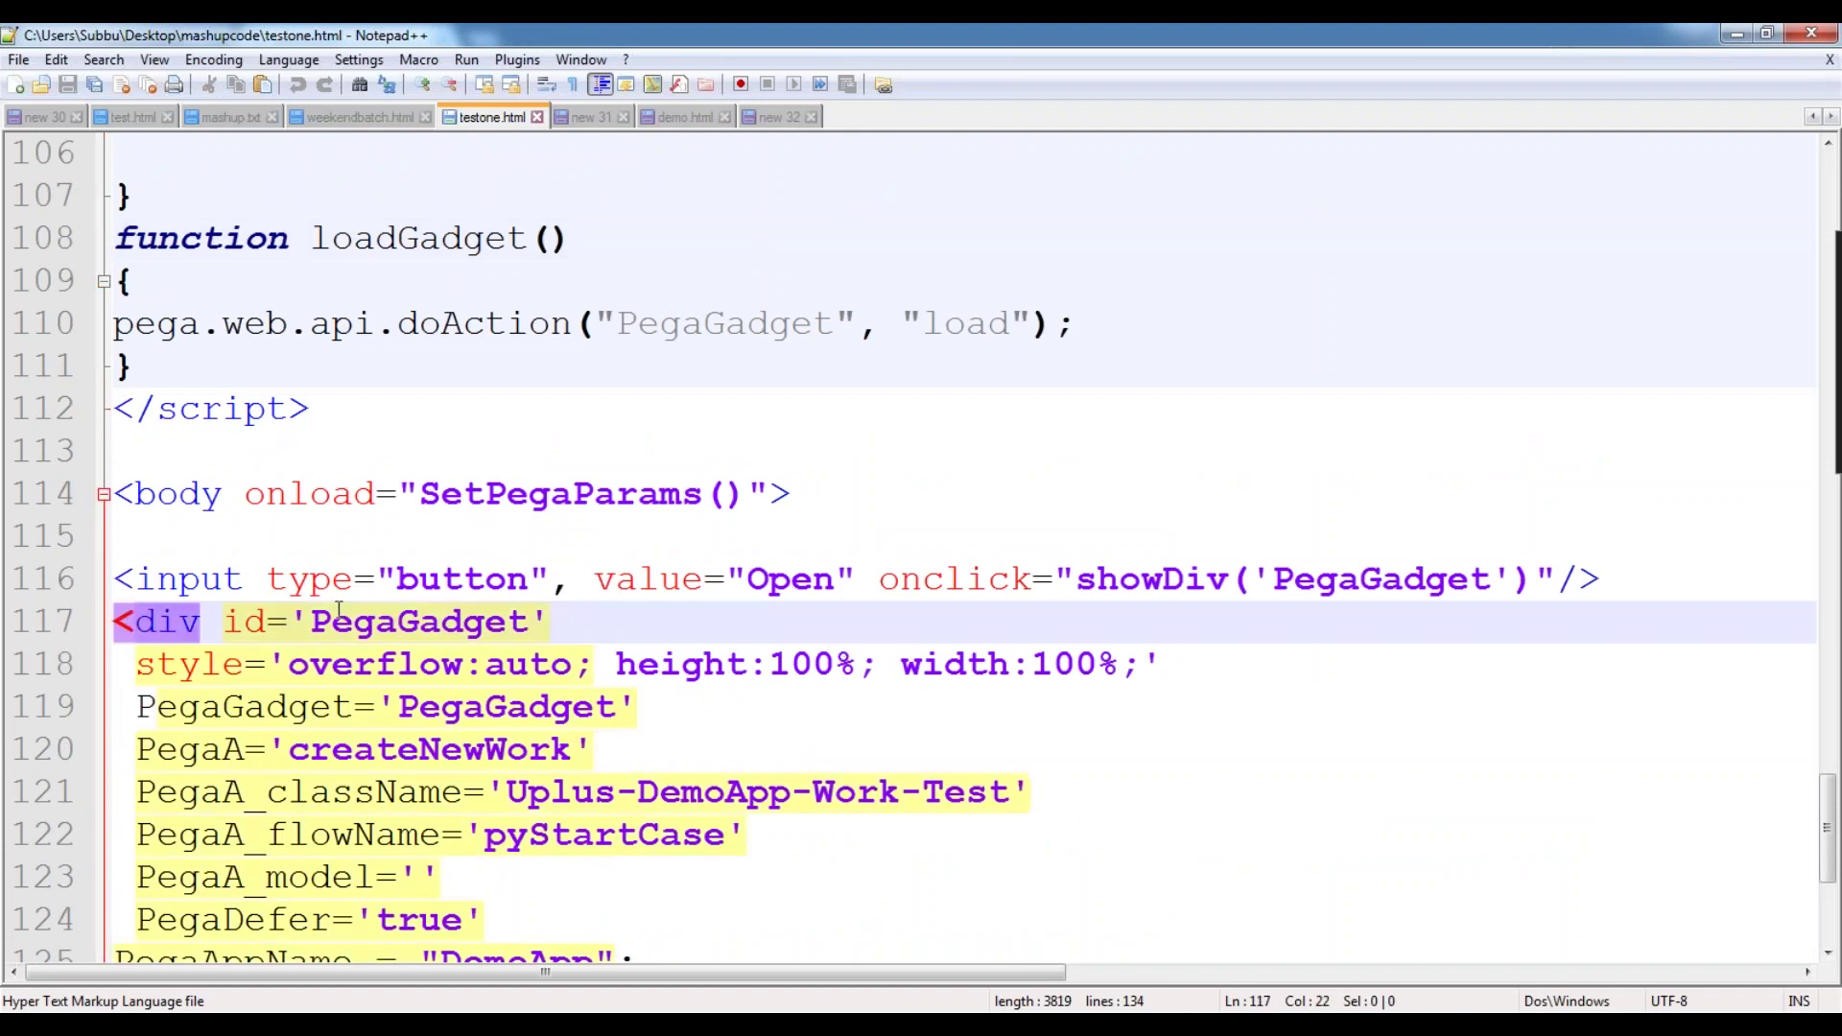
click(183, 544)
scroll(190, 548, down, 1)
scroll(192, 548, down, 1)
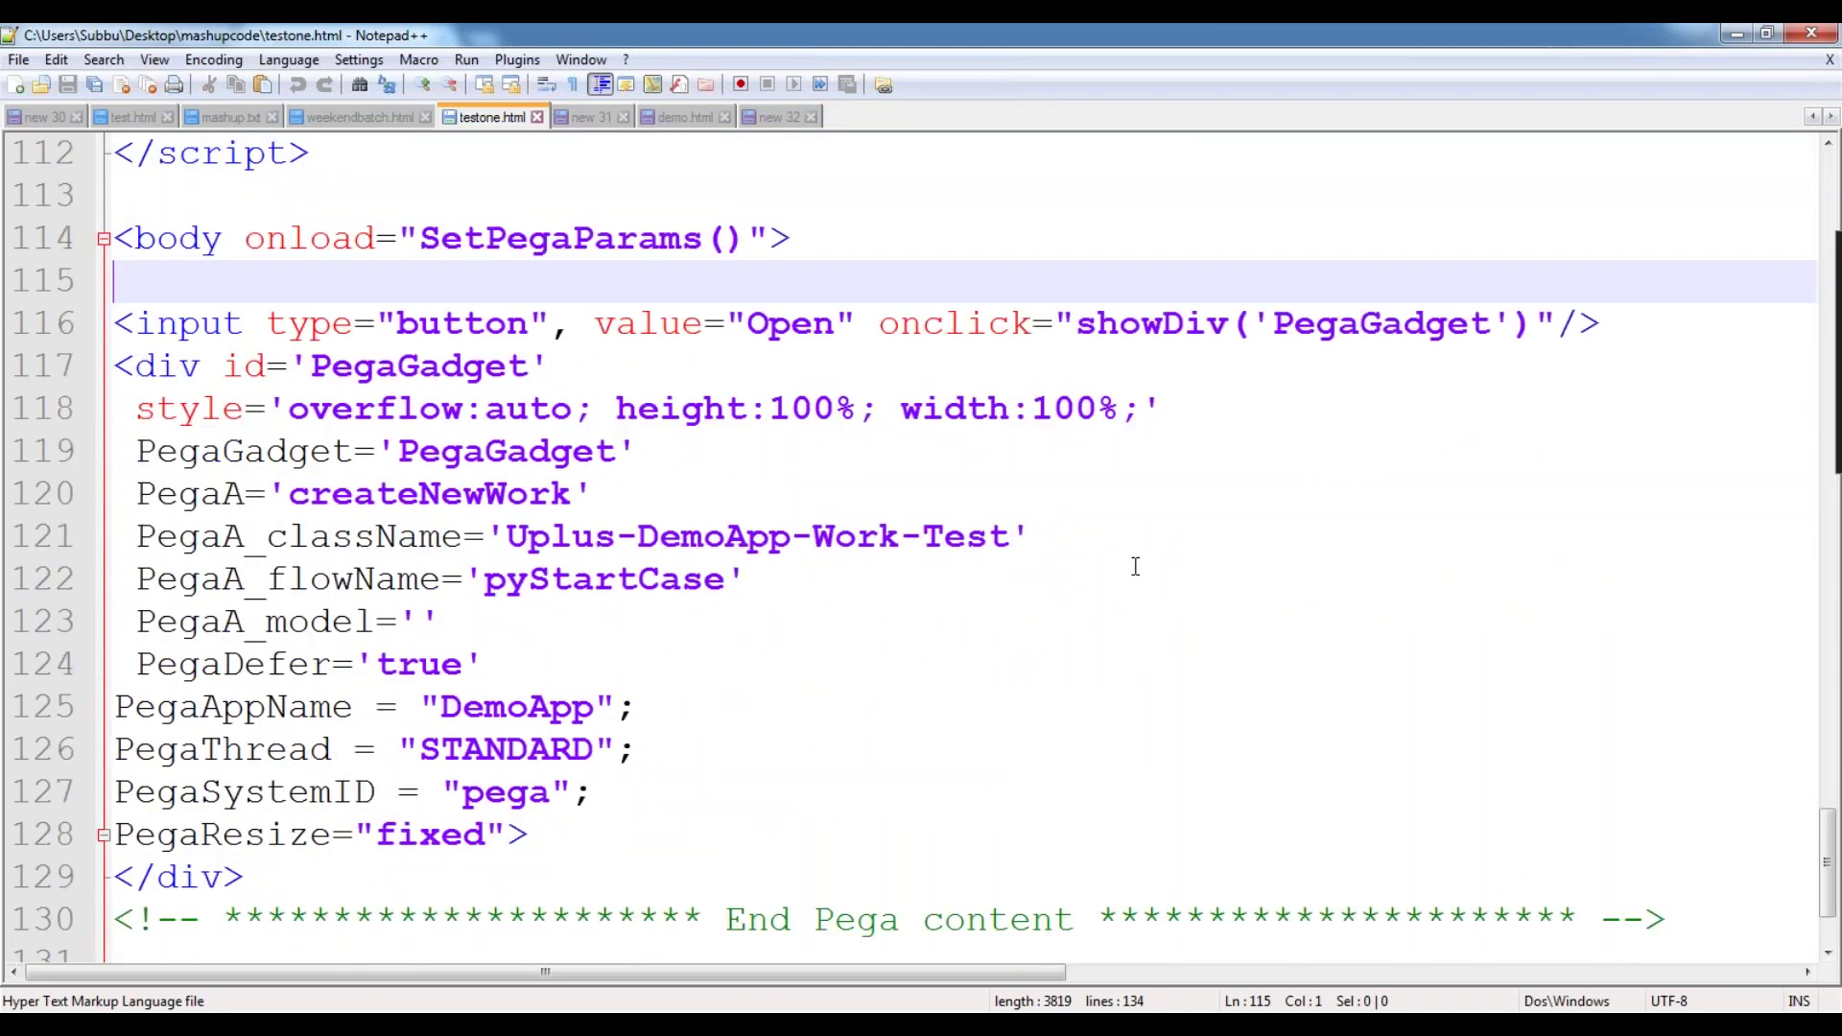
scroll(1134, 566, up, 2)
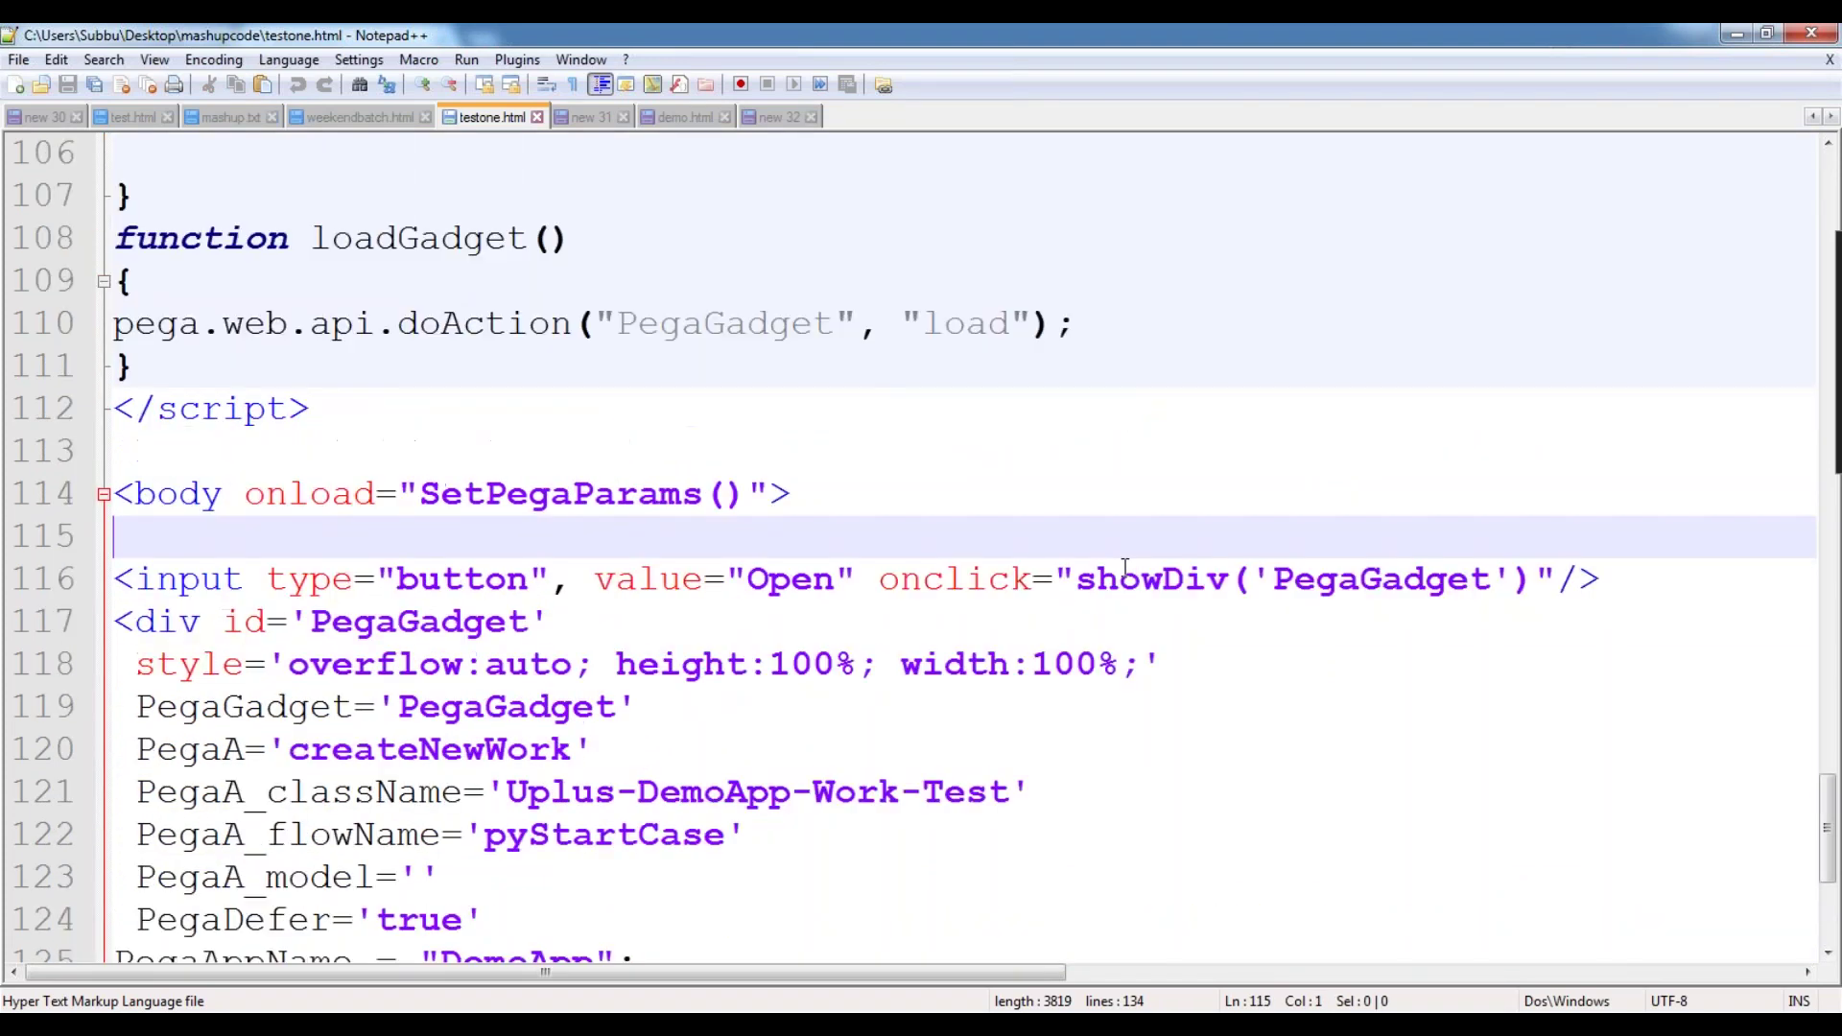
double_click(355, 240)
scroll(960, 546, down, 1)
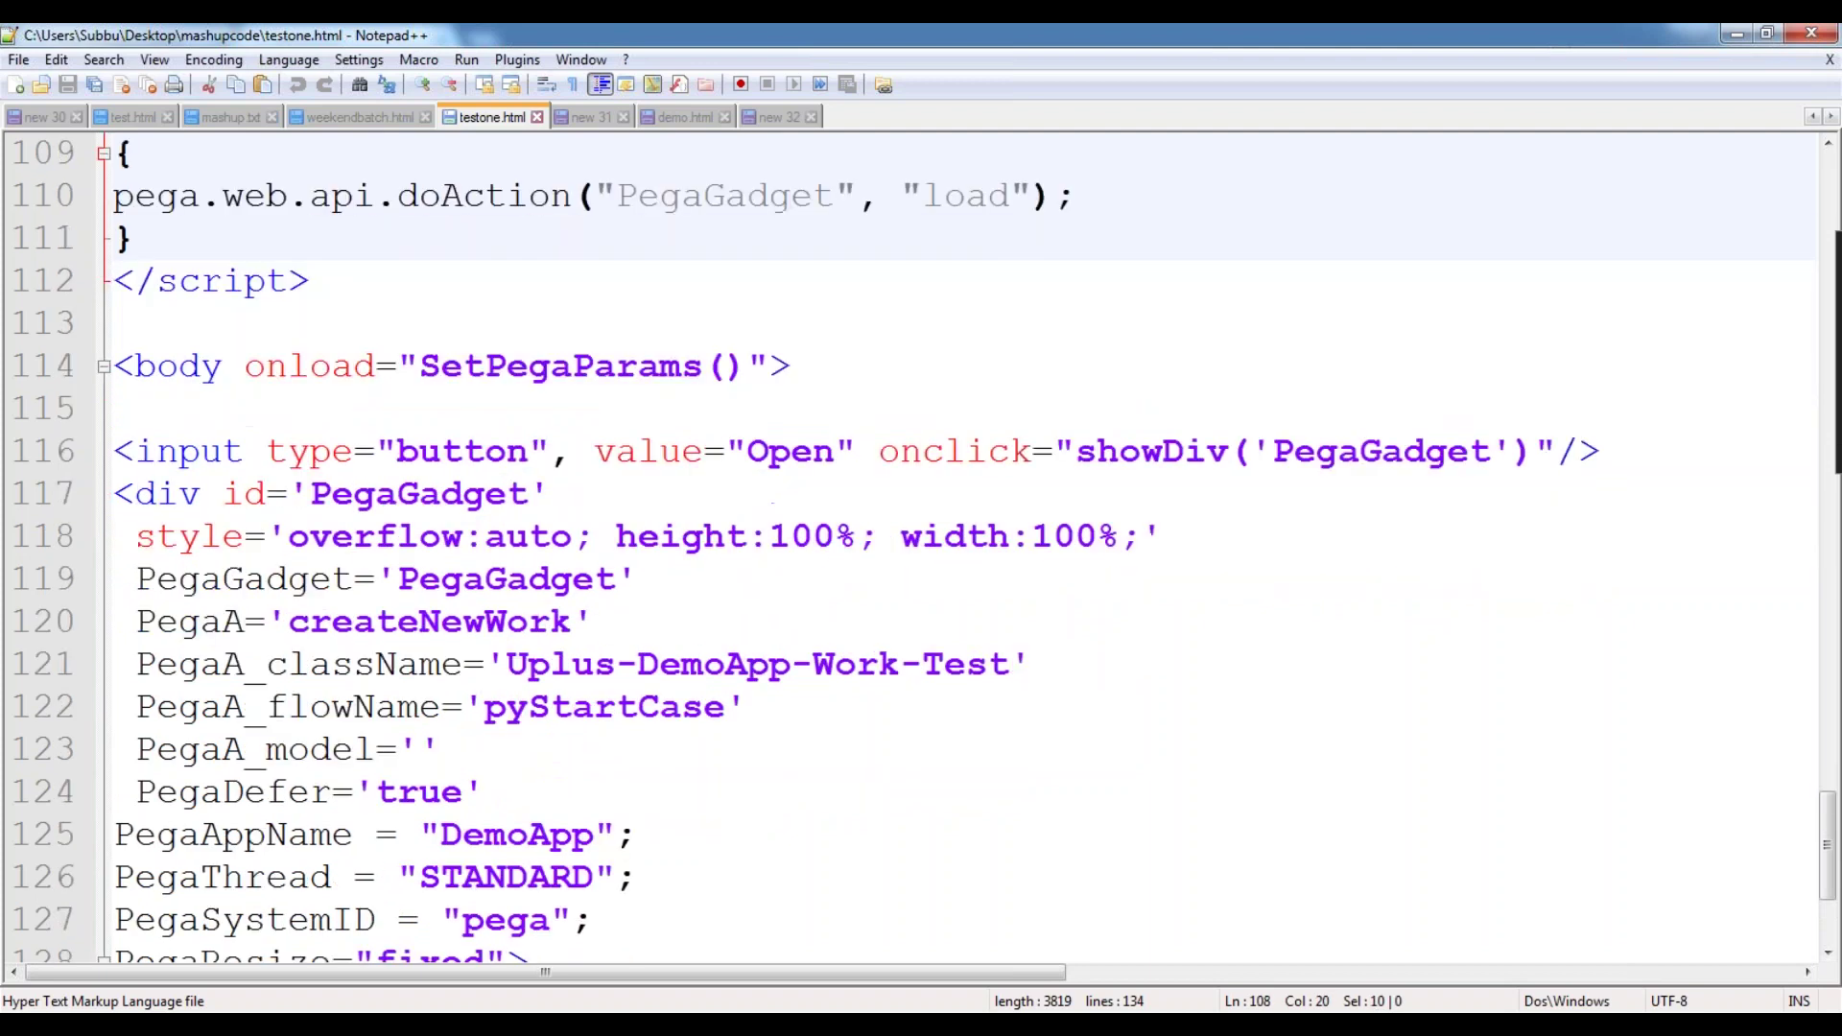
- Trace the PegaGadget name from the doAction call to the div id and the Open button's showDiv argument
scroll(959, 547, up, 6)
scroll(960, 547, up, 3)
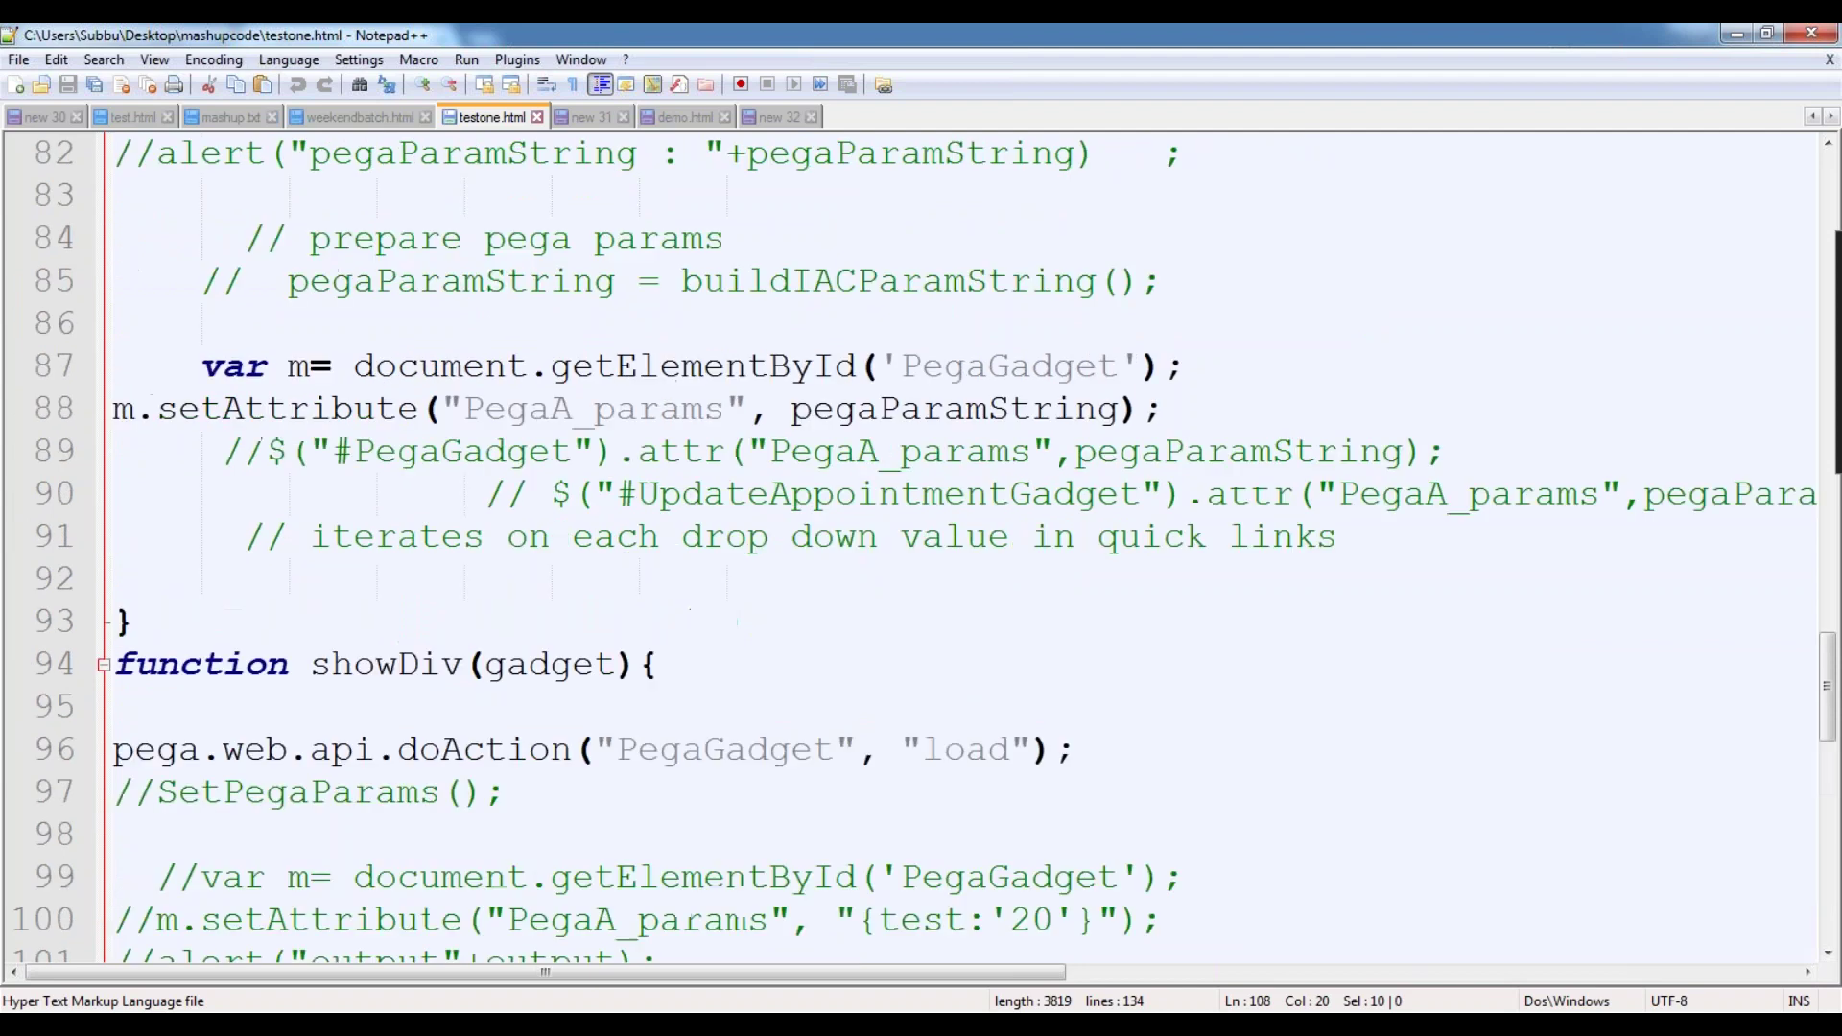
scroll(959, 547, up, 10)
scroll(960, 547, down, 1)
scroll(679, 451, down, 16)
double_click(678, 452)
scroll(959, 547, down, 3)
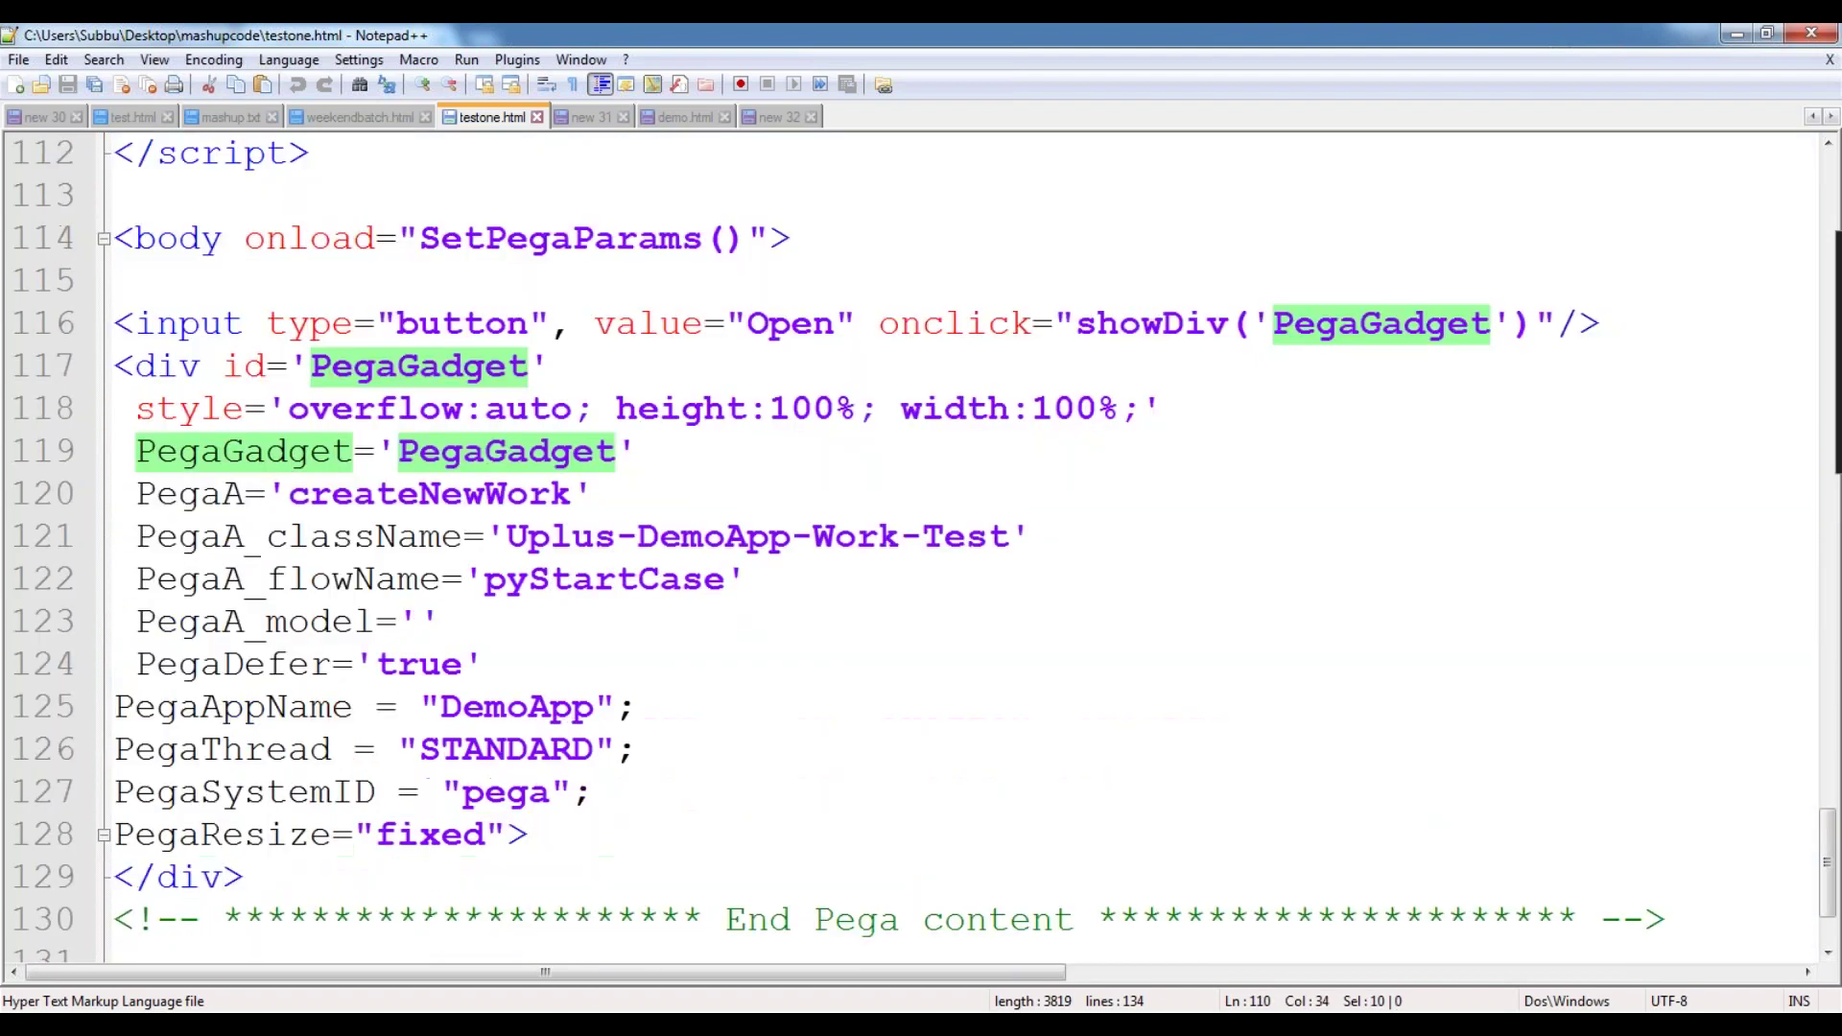
double_click(392, 372)
double_click(1364, 329)
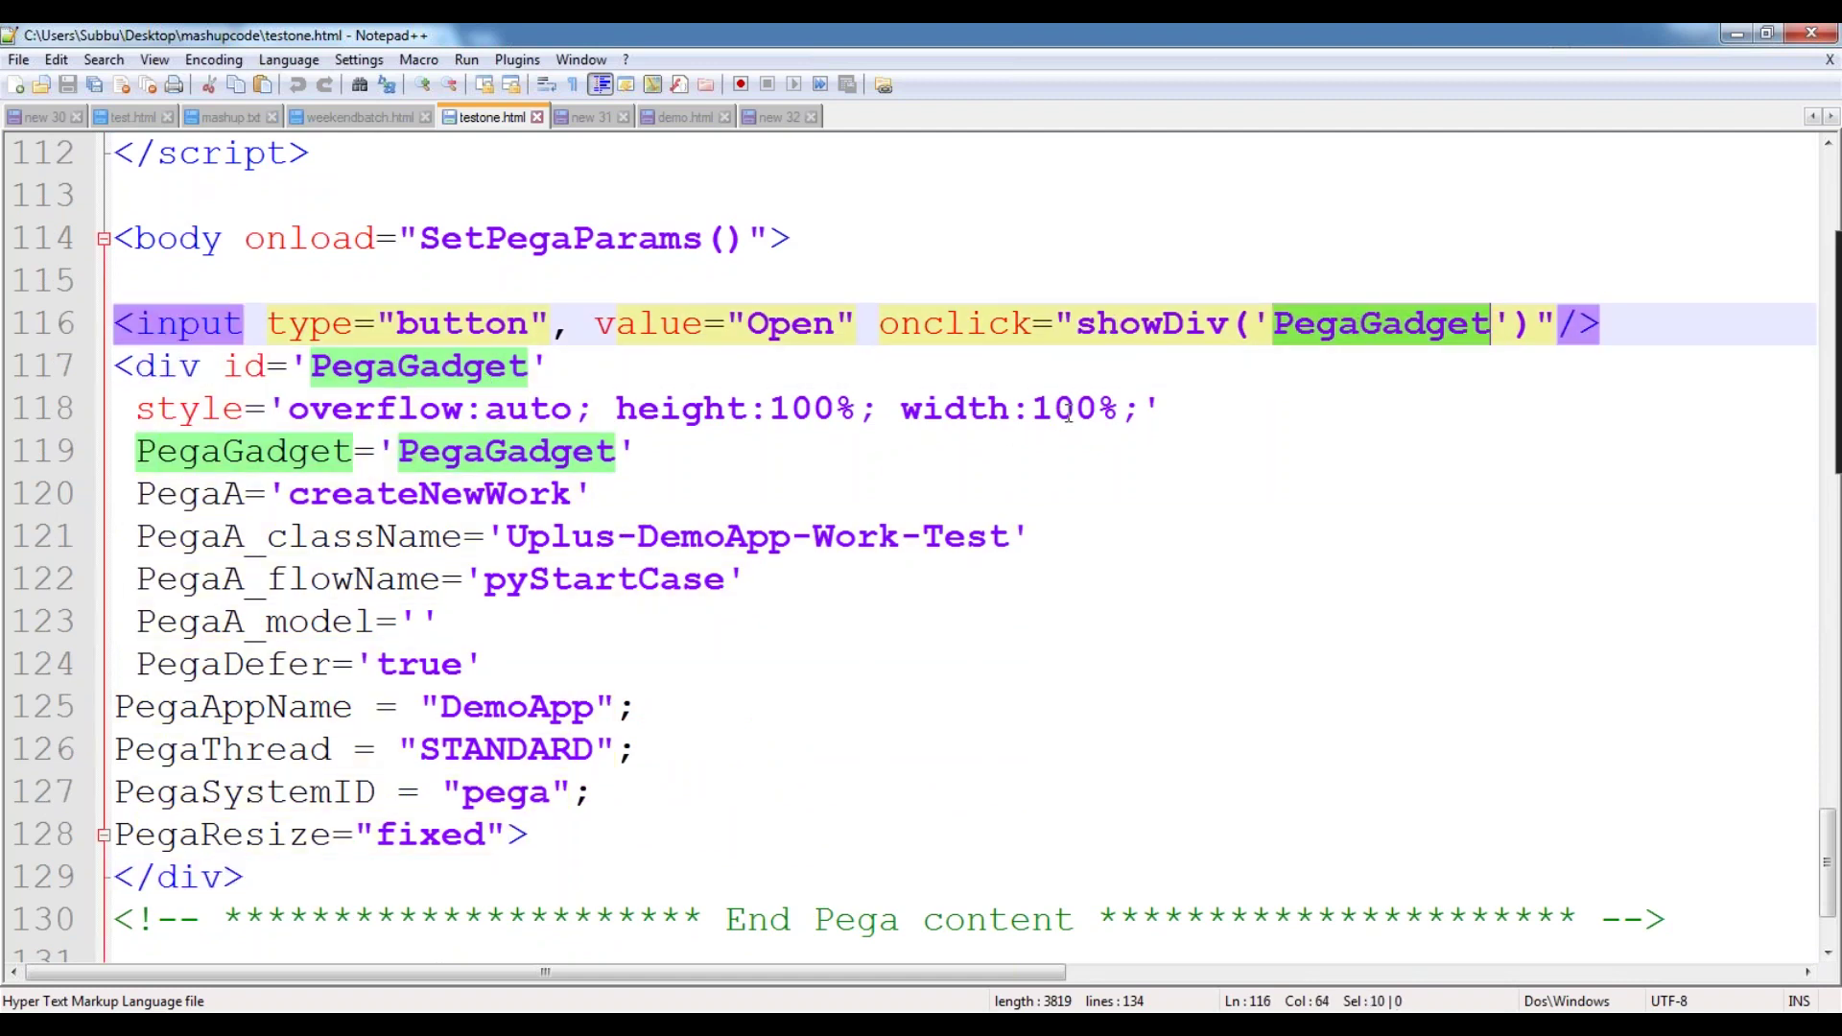
scroll(525, 534, down, 2)
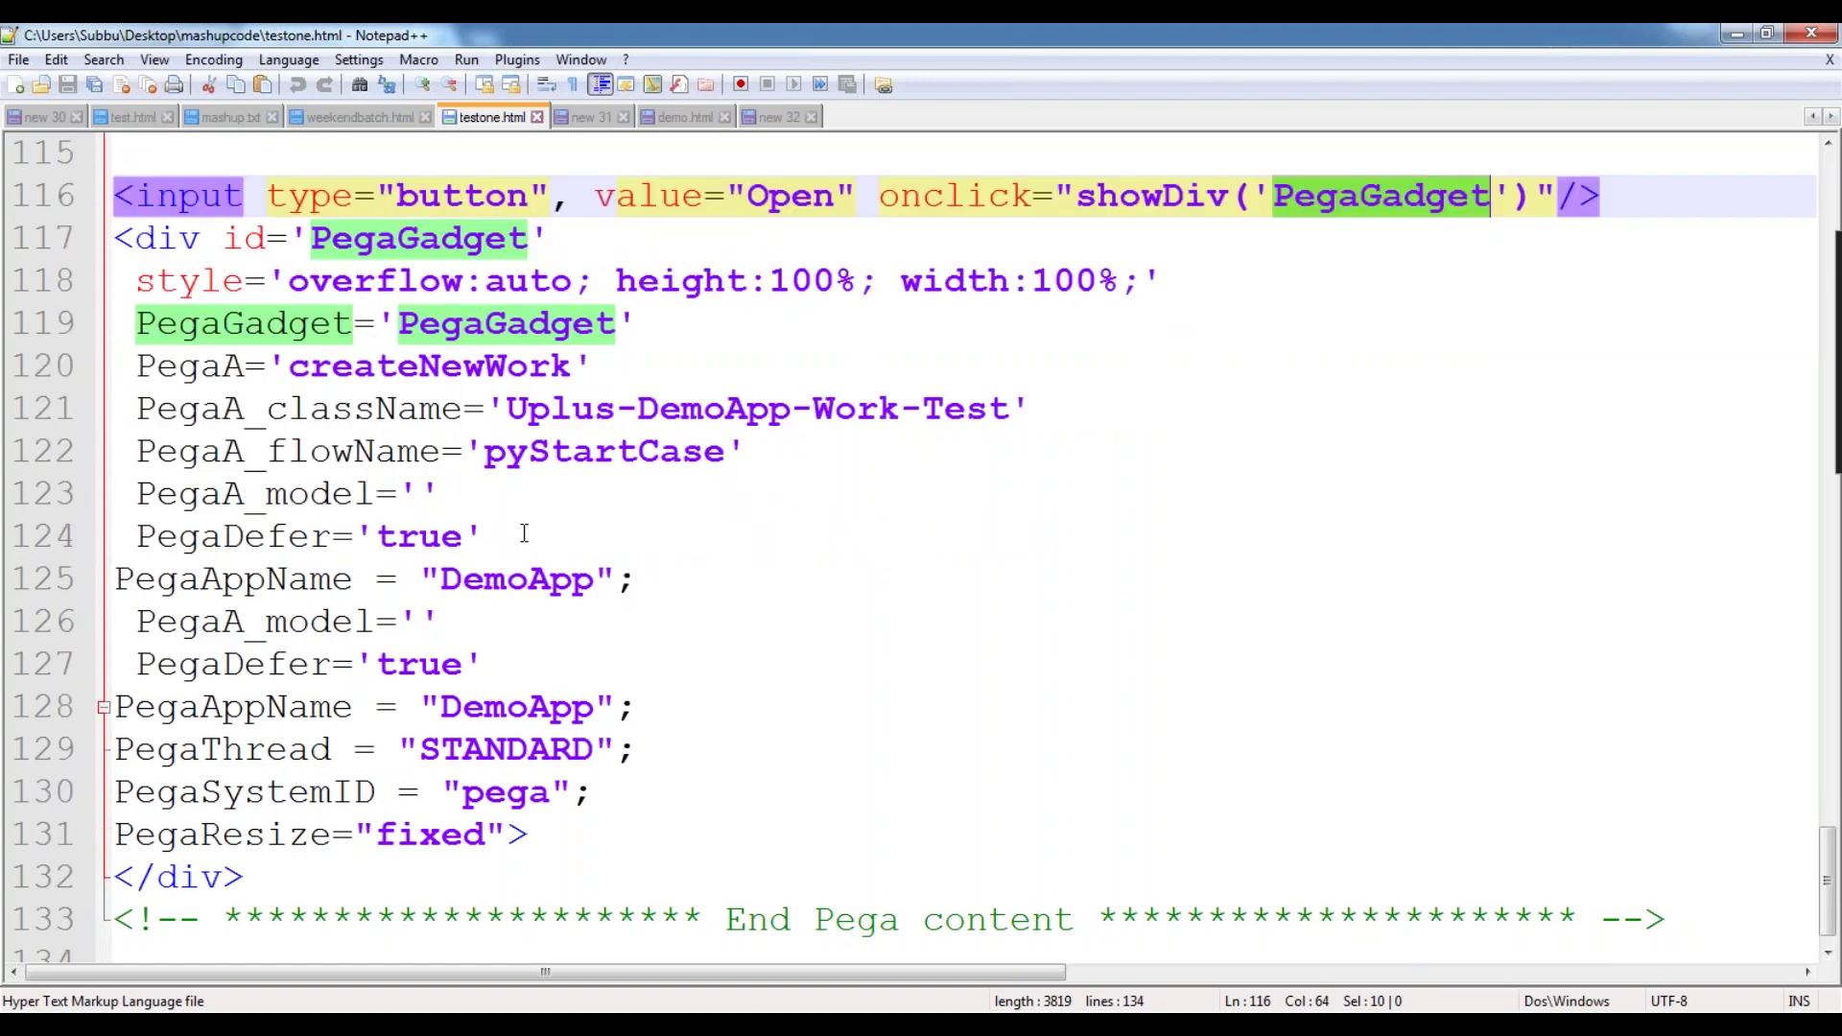
- Generate the Claim case type's mashup code in Pega Designer Studio and copy the class name STM-FW-WMFW-Work-Claim
key(alt+Tab)
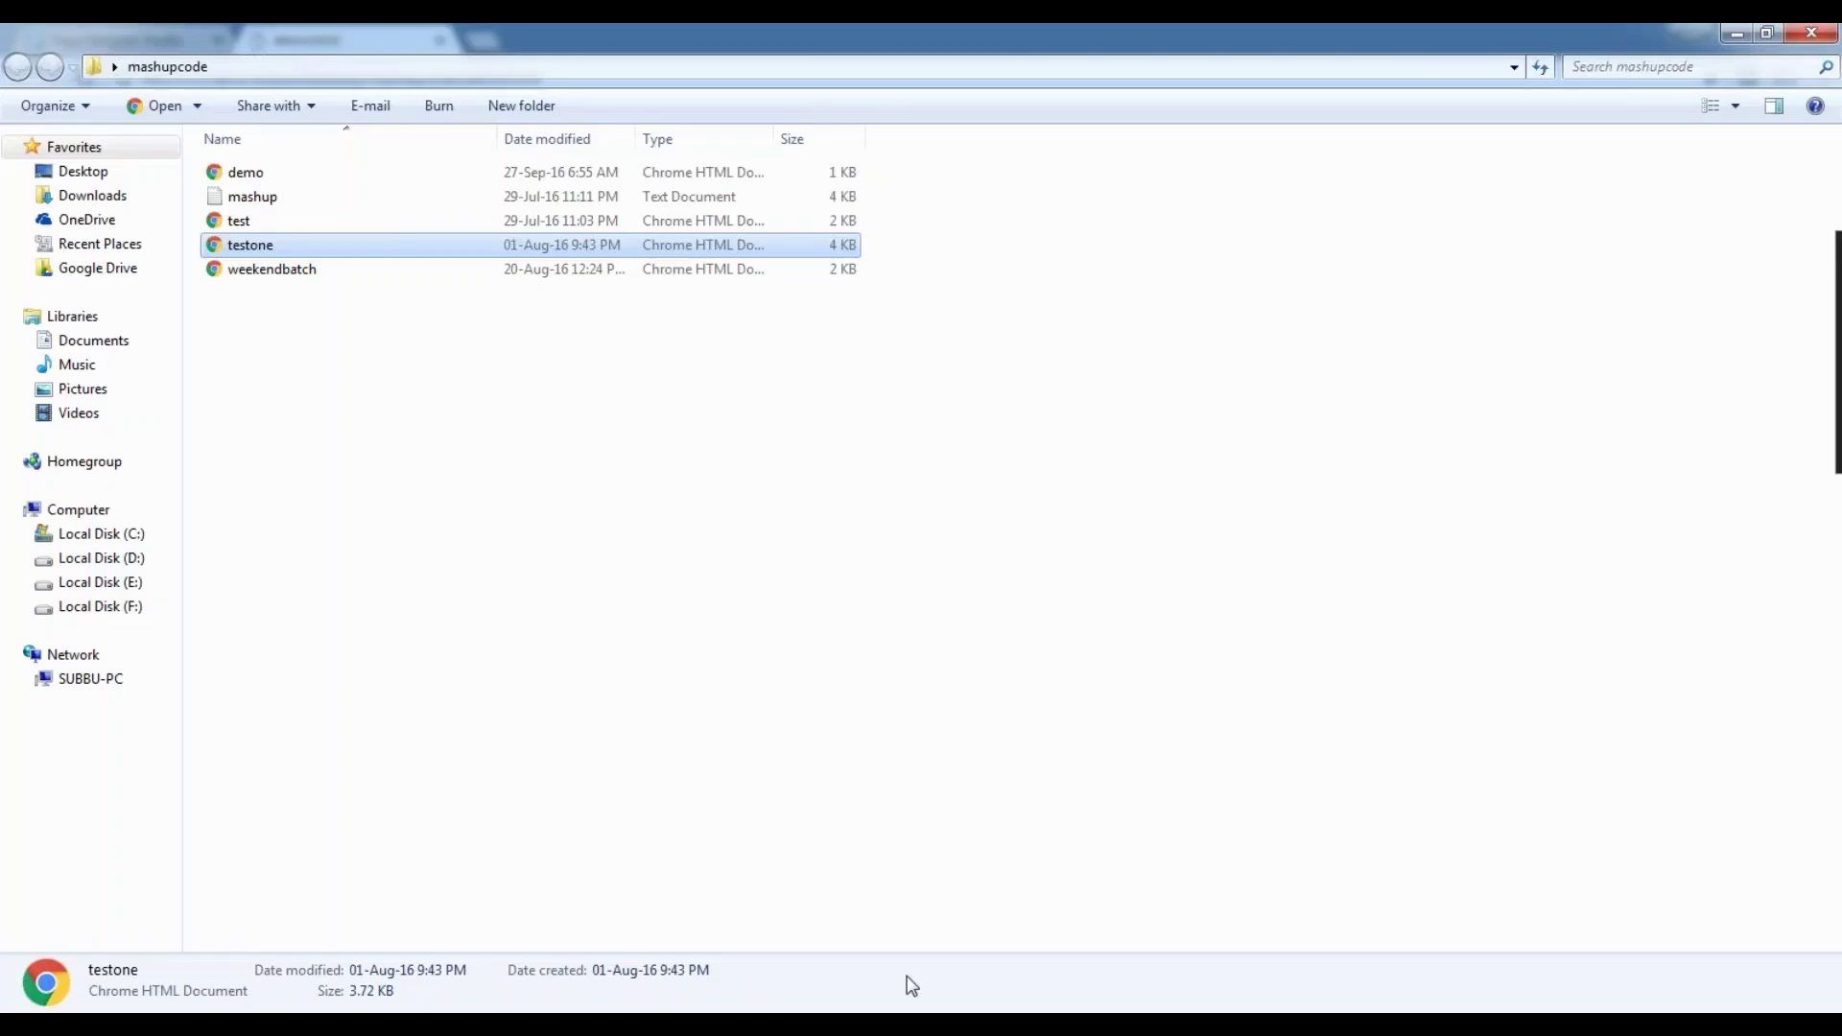
key(alt+Tab)
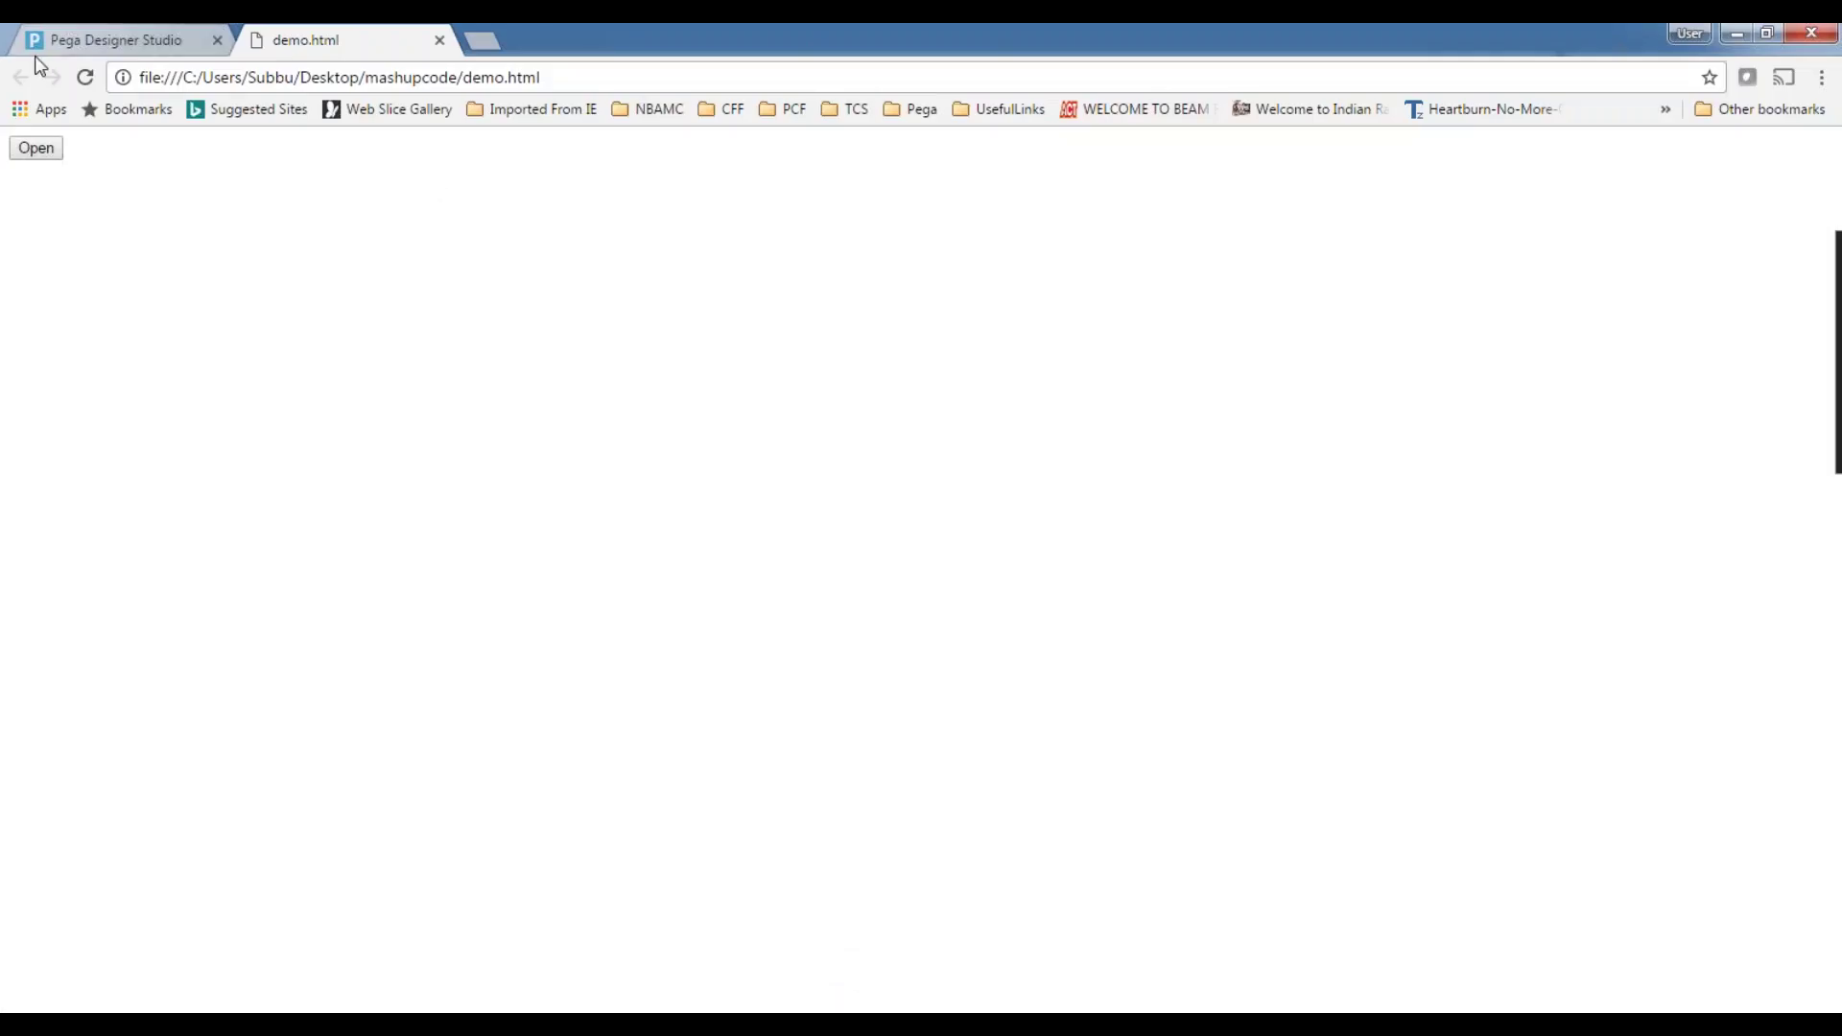
click(102, 26)
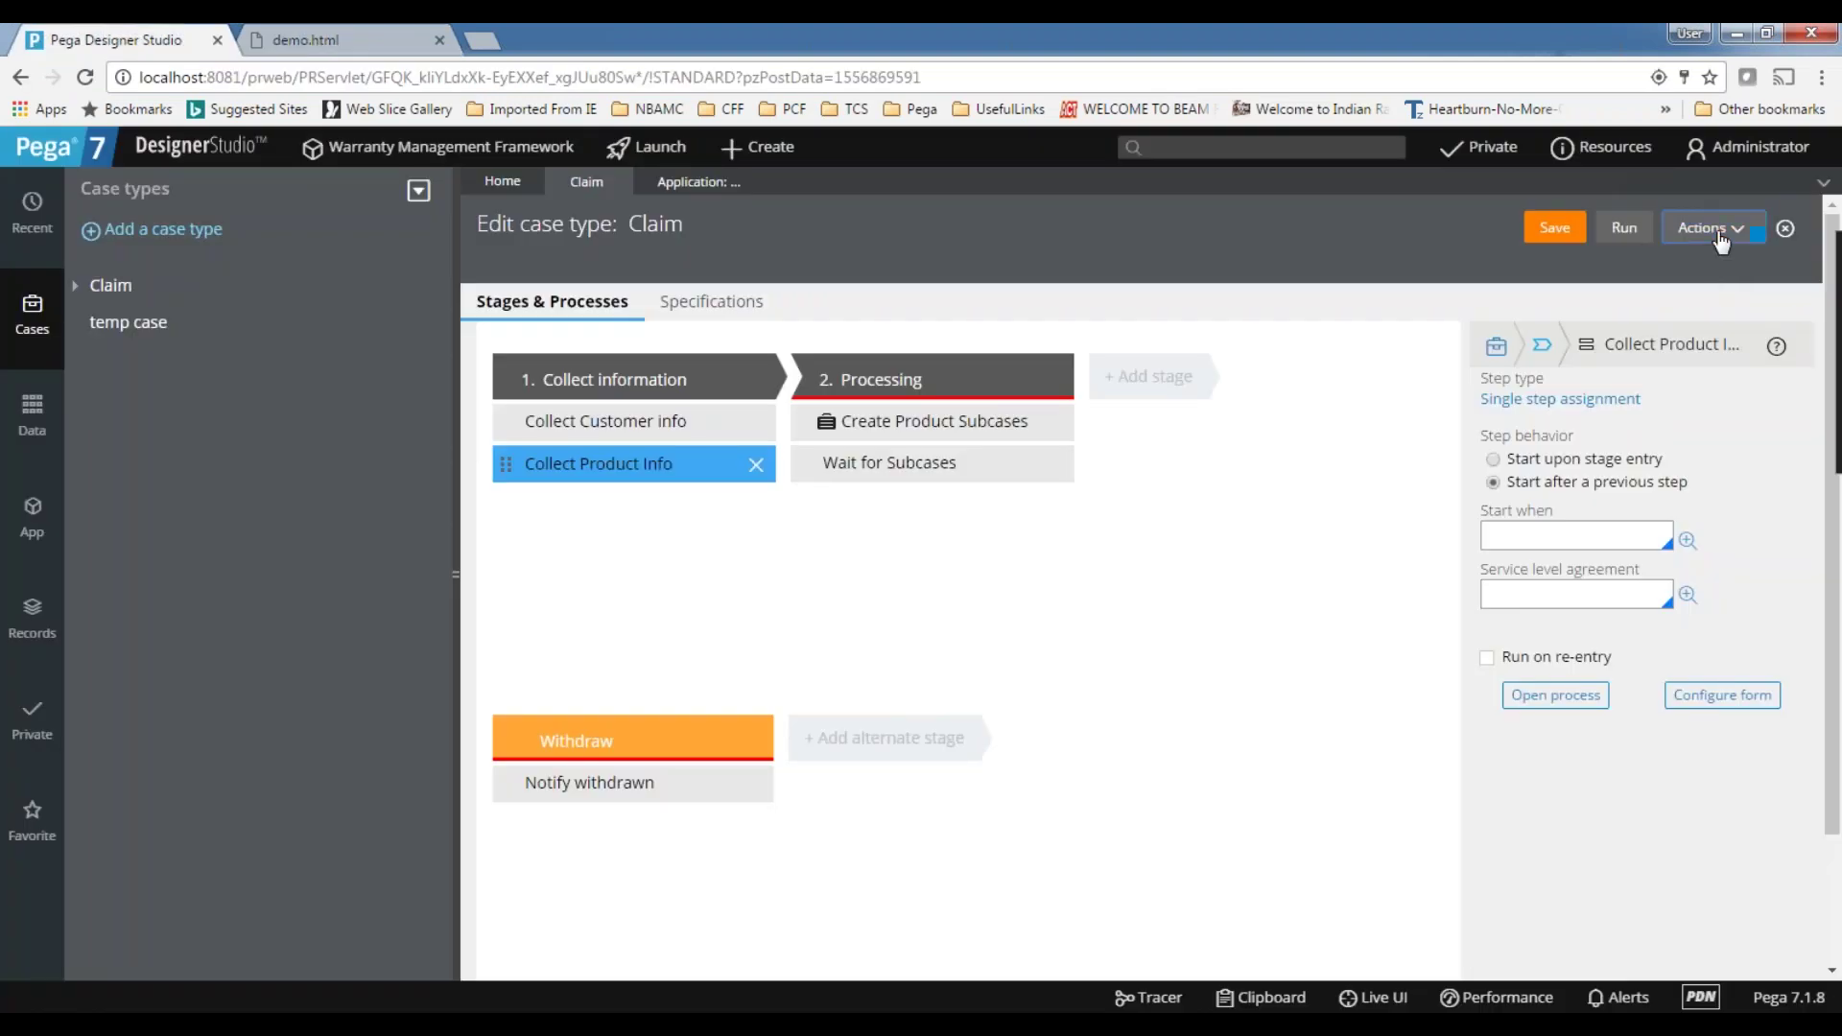
click(1719, 242)
click(1689, 352)
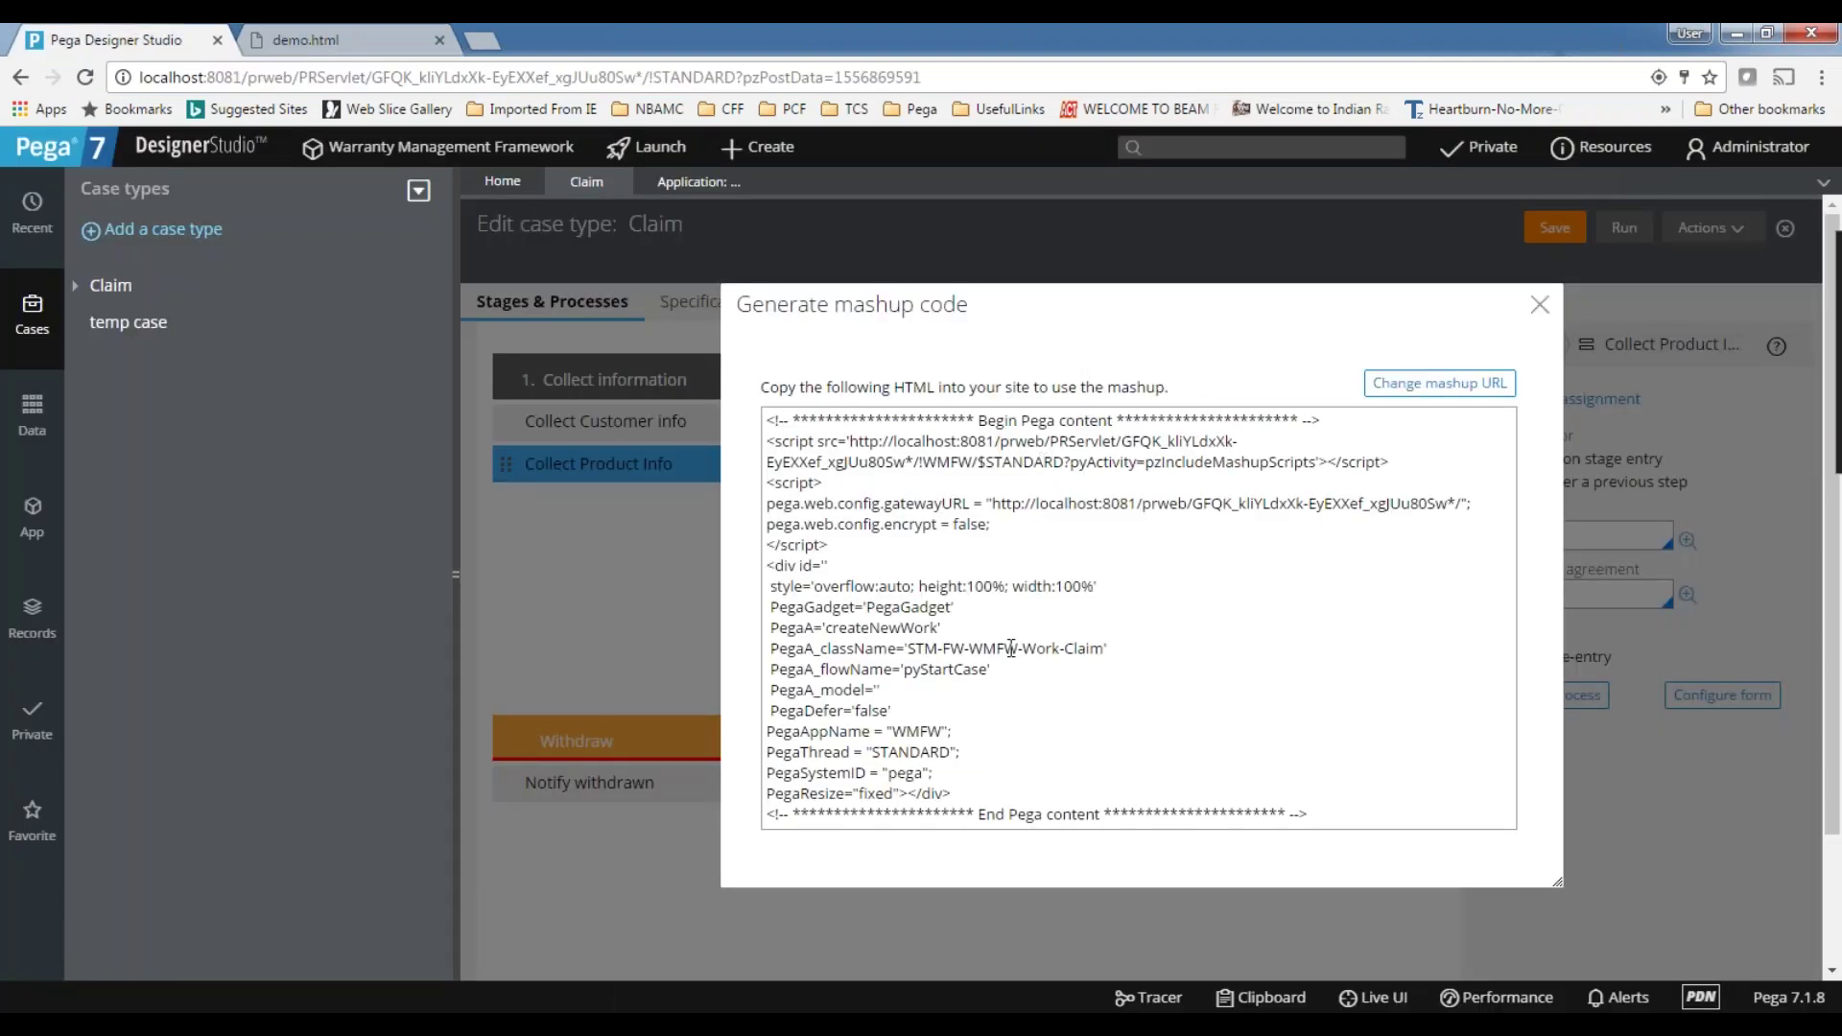
drag(907, 648, 1103, 649)
key(ctrl+c)
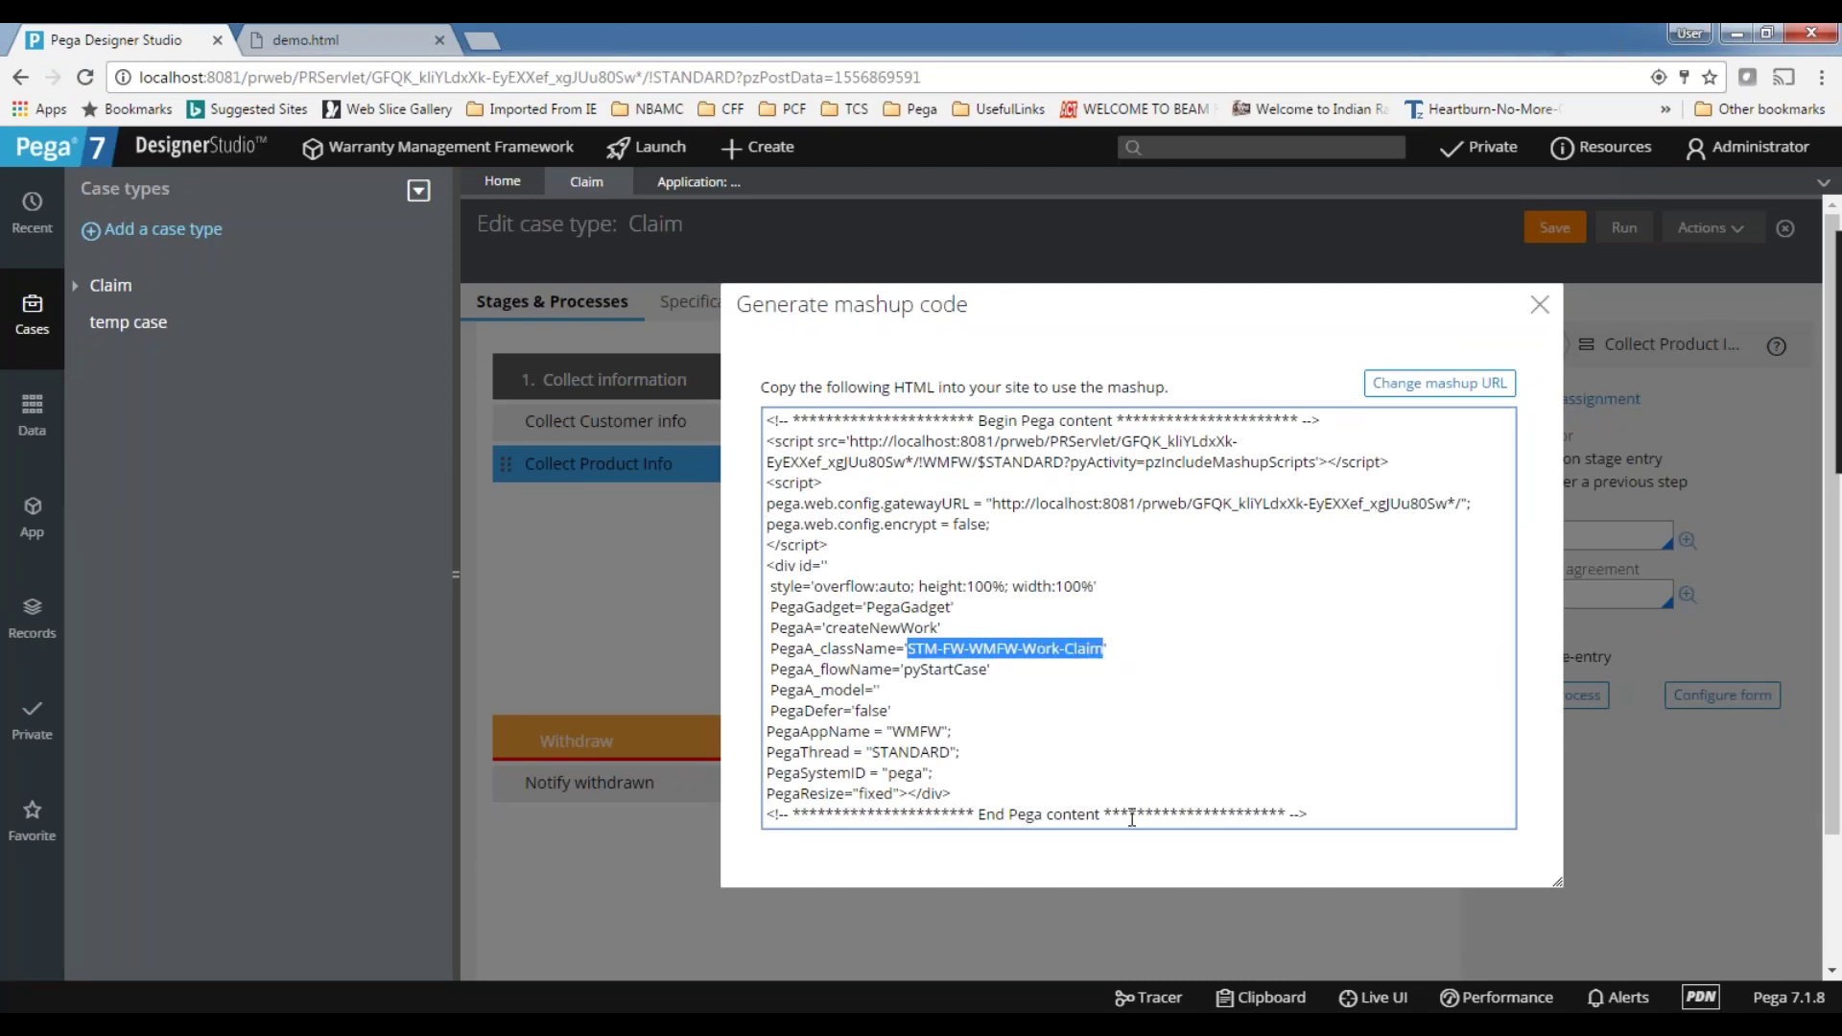
- Replace the PegaA_className value in testone.html with STM-FW-WMFW-Work-Claim in Notepad++
key(alt+Tab)
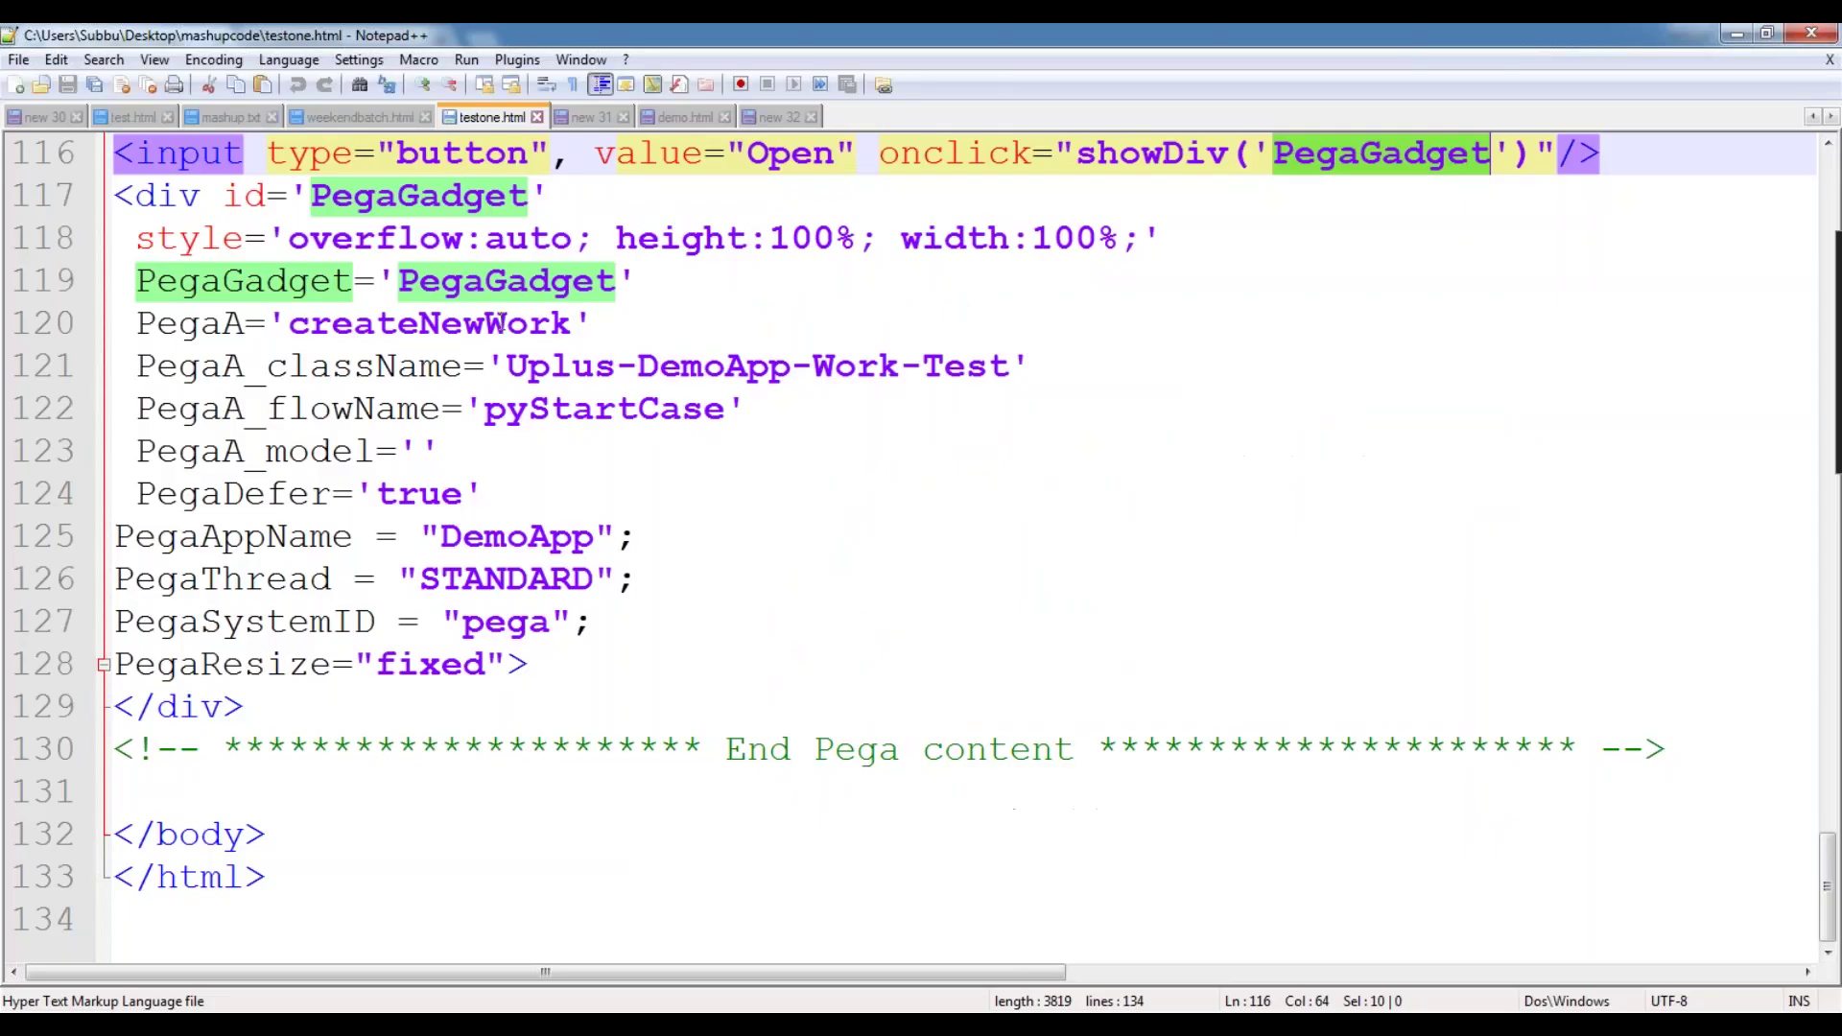
double_click(739, 366)
drag(508, 366, 1009, 379)
key(ctrl+v)
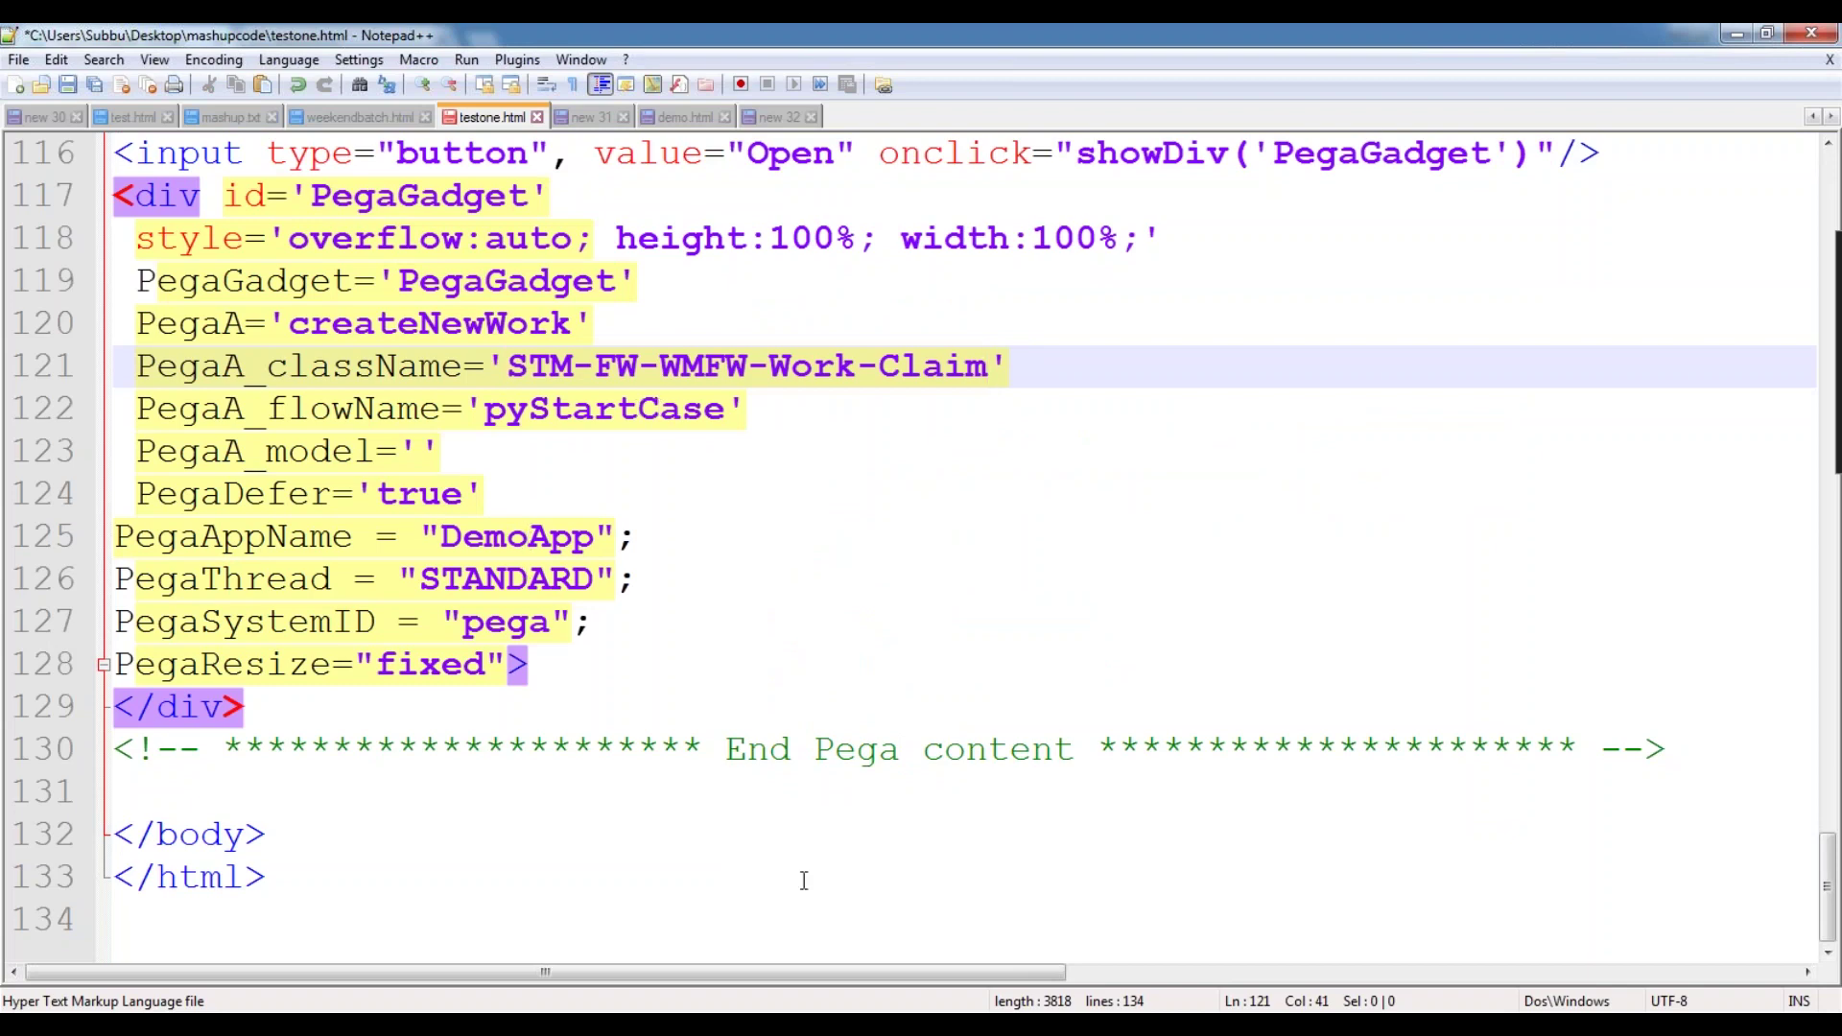
- Replace the PegaAppName value in testone.html with WMFW, copied from the Claim mashup code in Designer Studio, and save the file
key(alt+Tab)
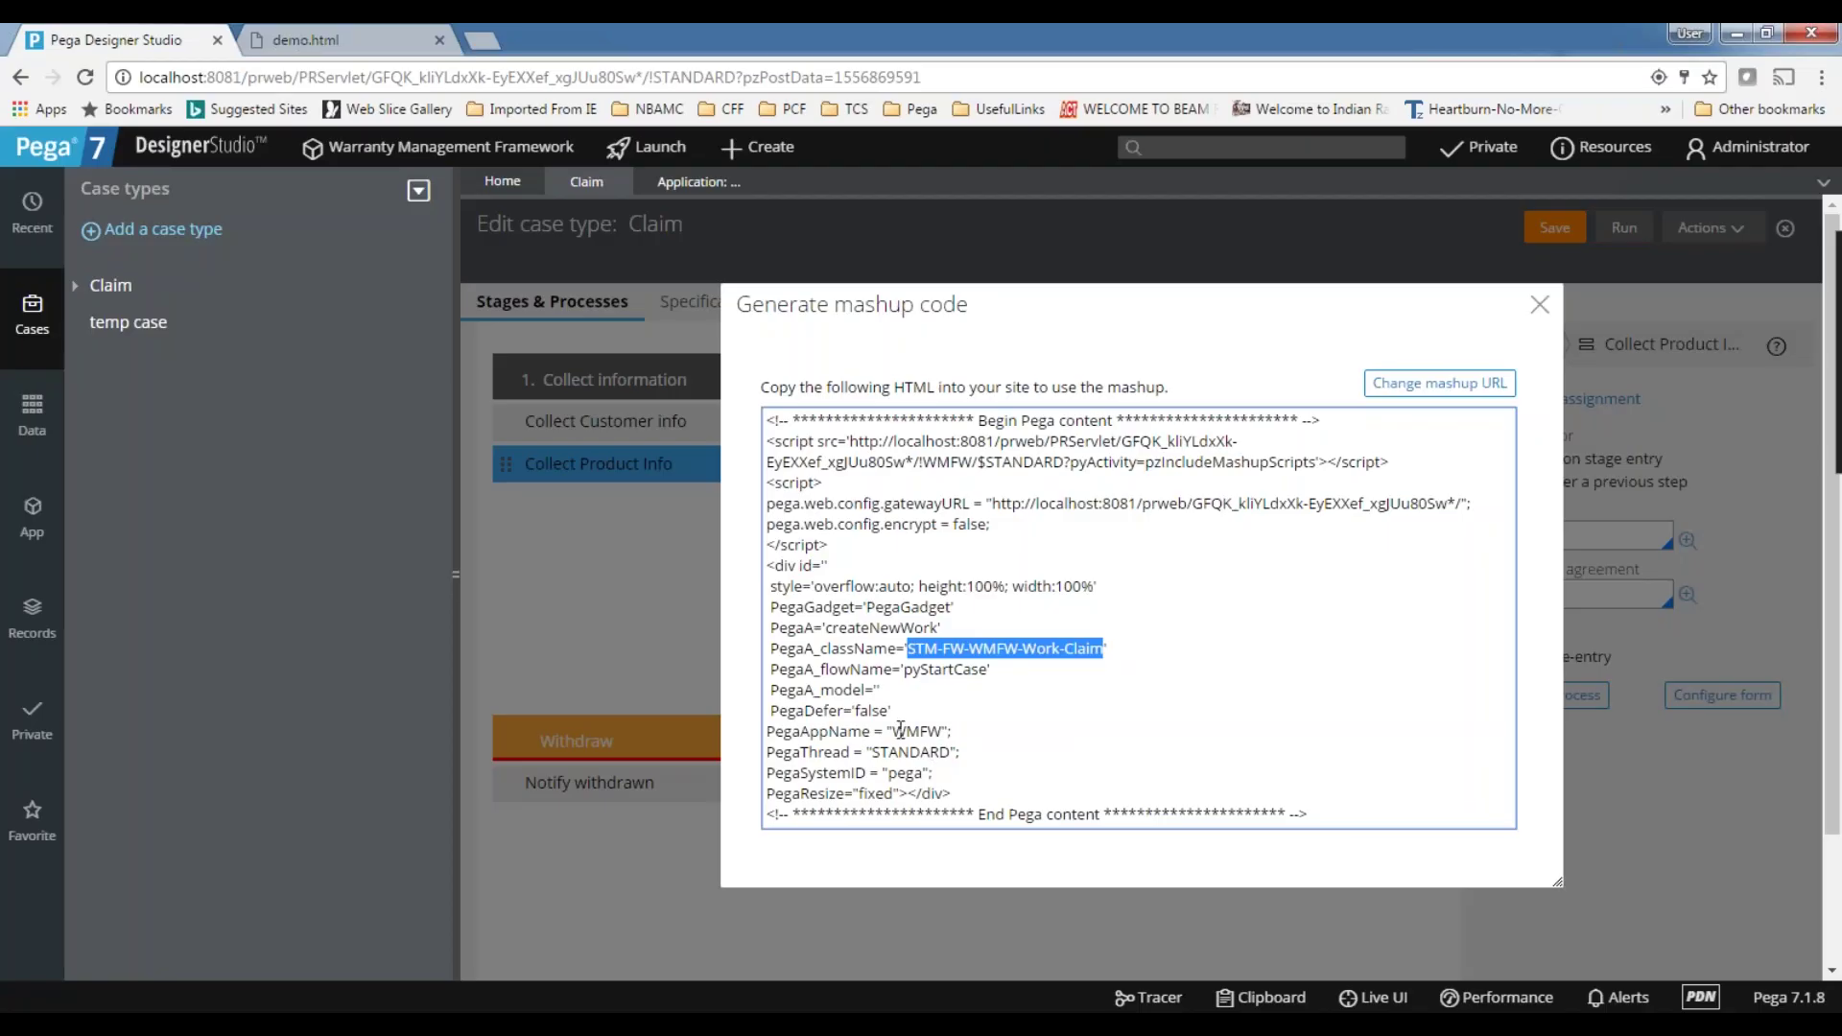
double_click(916, 732)
key(ctrl+c)
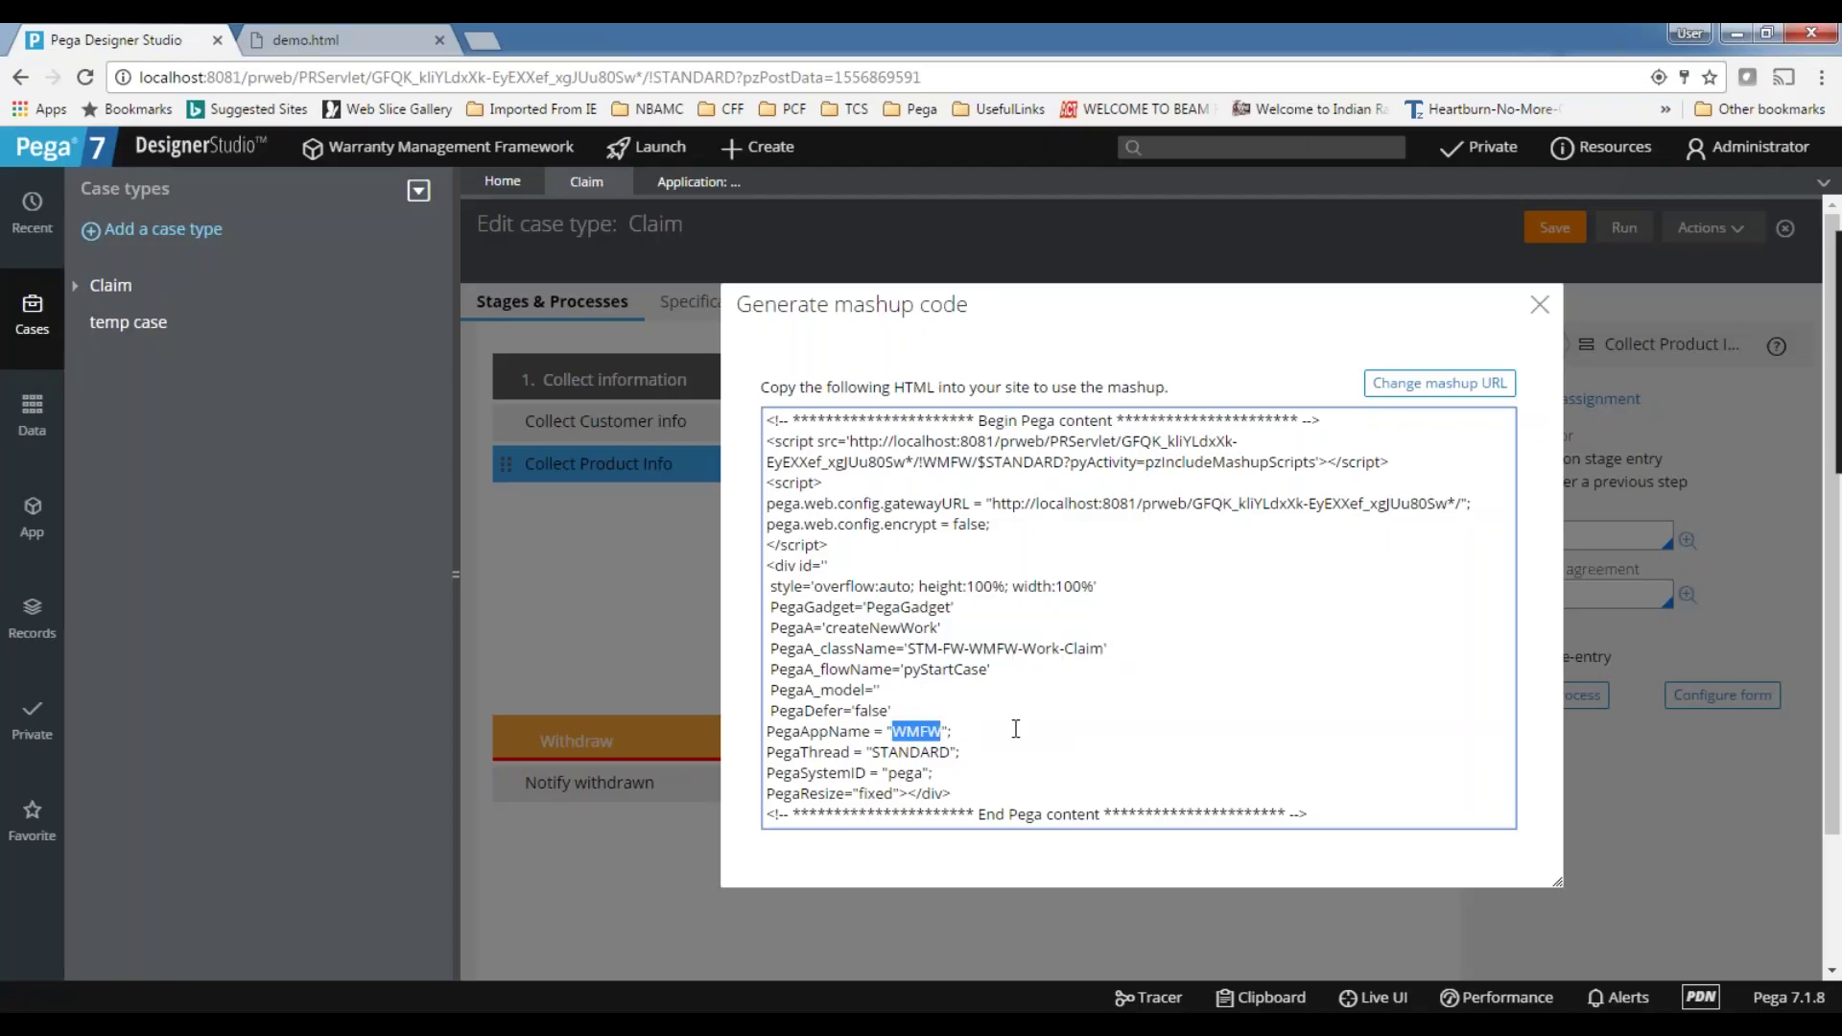
key(alt+Tab)
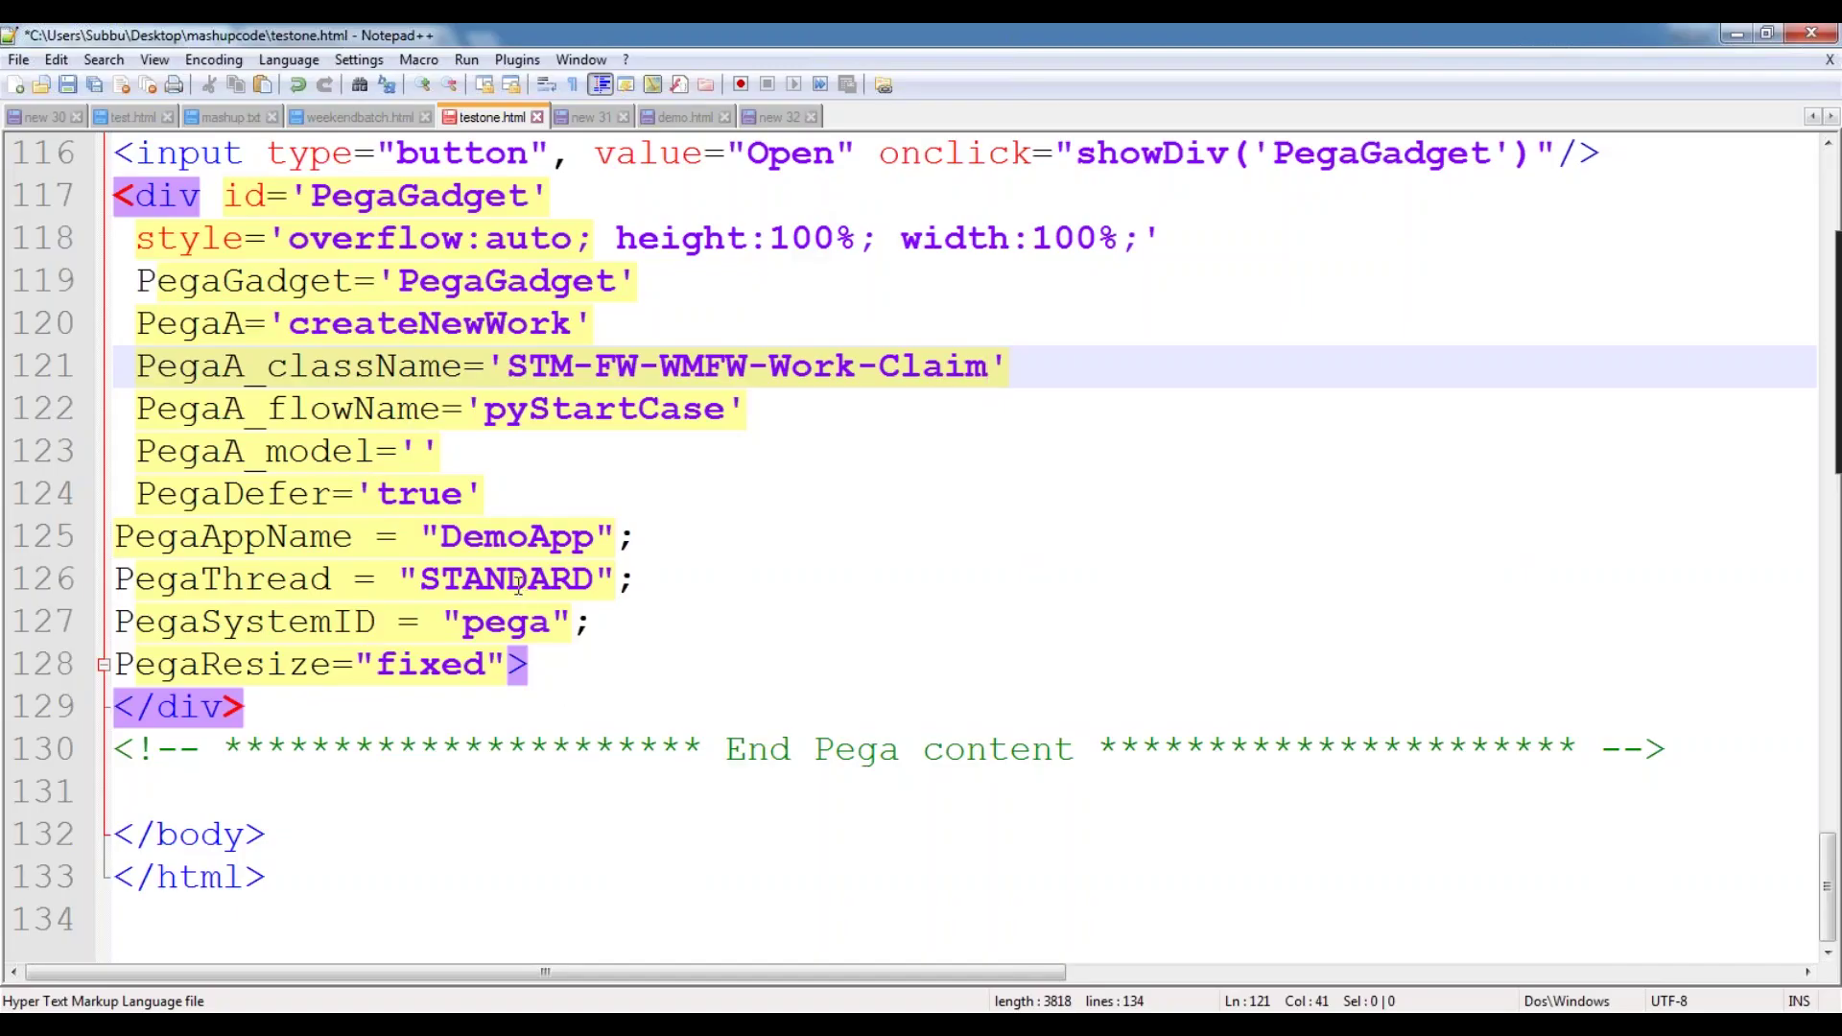
double_click(515, 538)
key(ctrl+v)
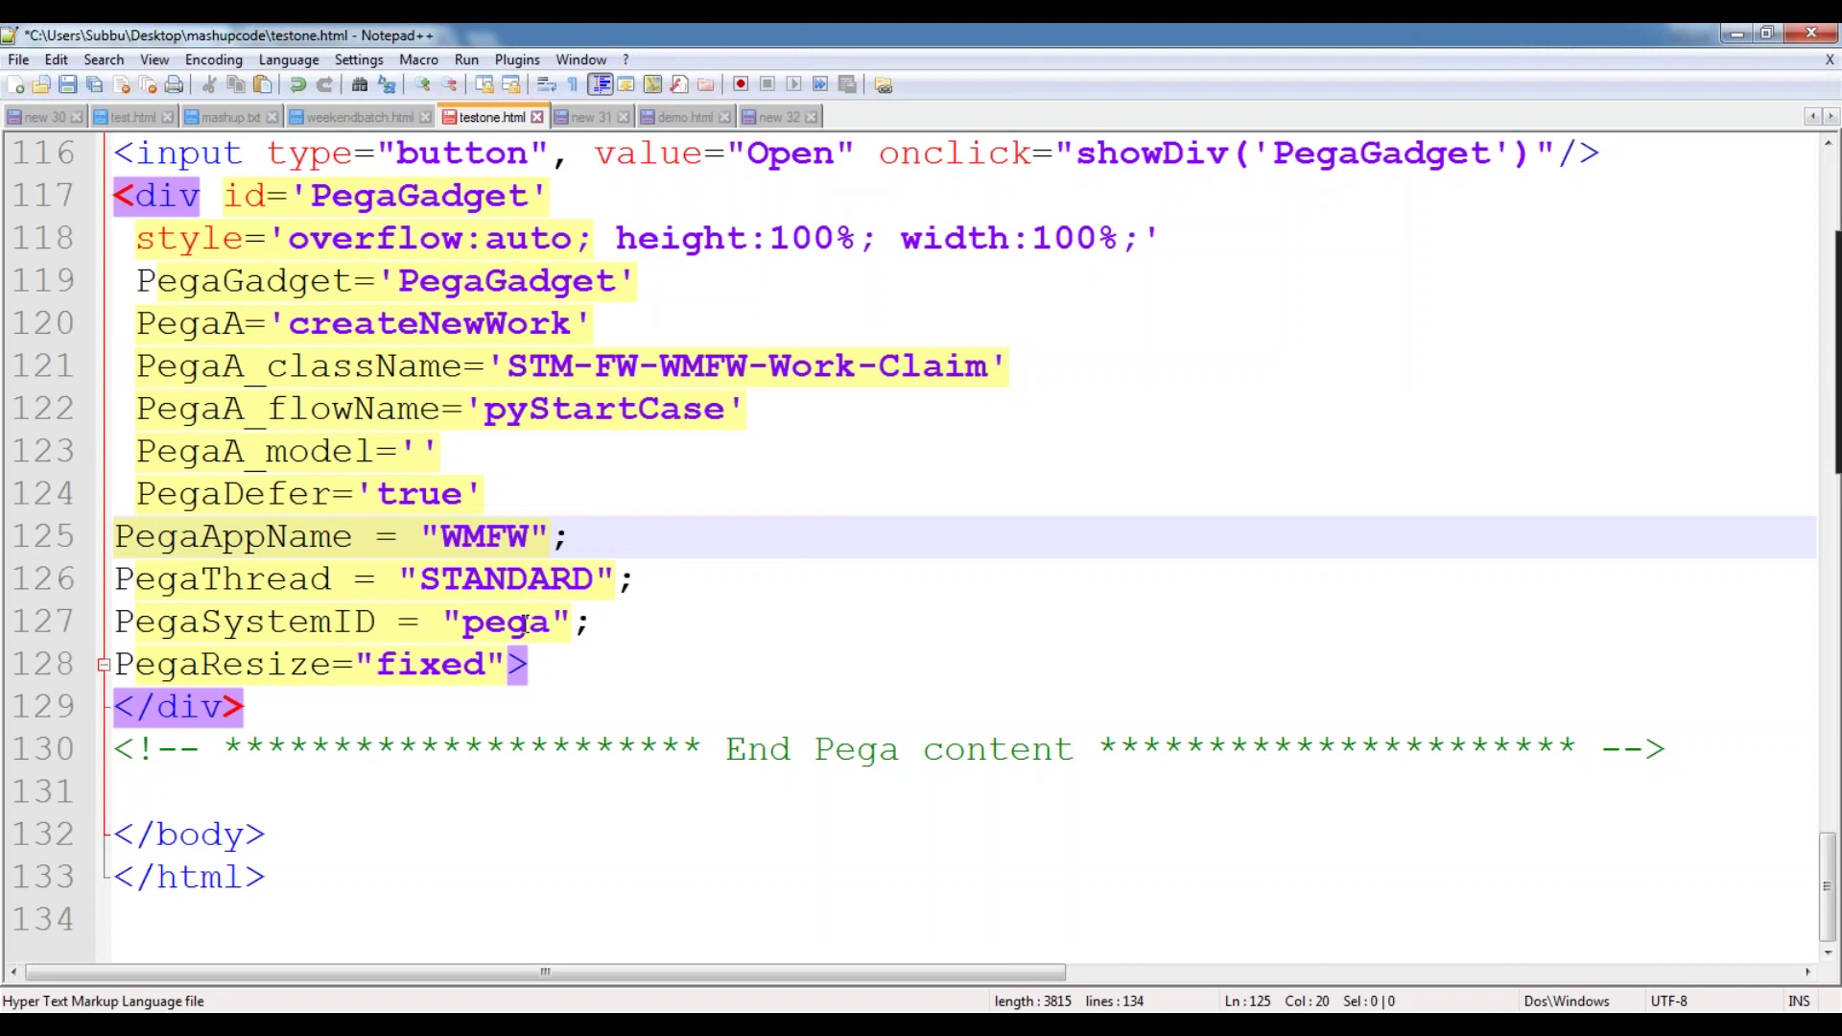
scroll(524, 623, up, 2)
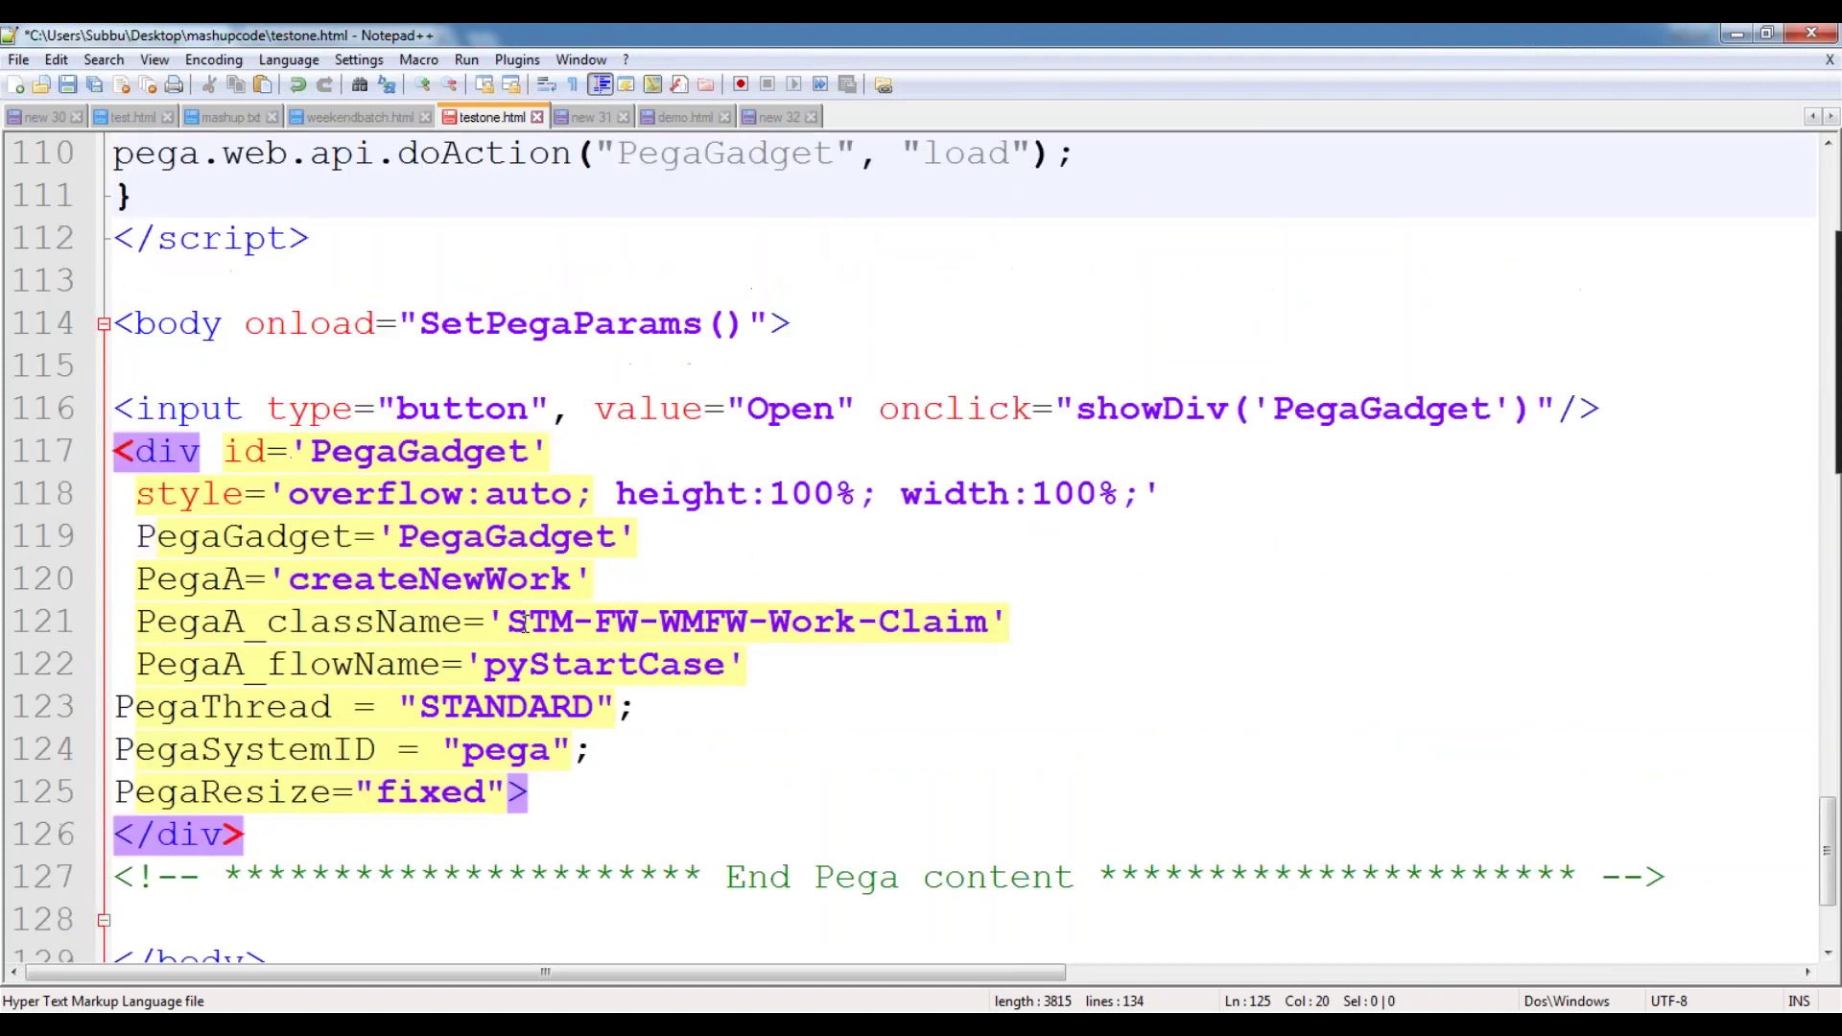
key(ctrl+s)
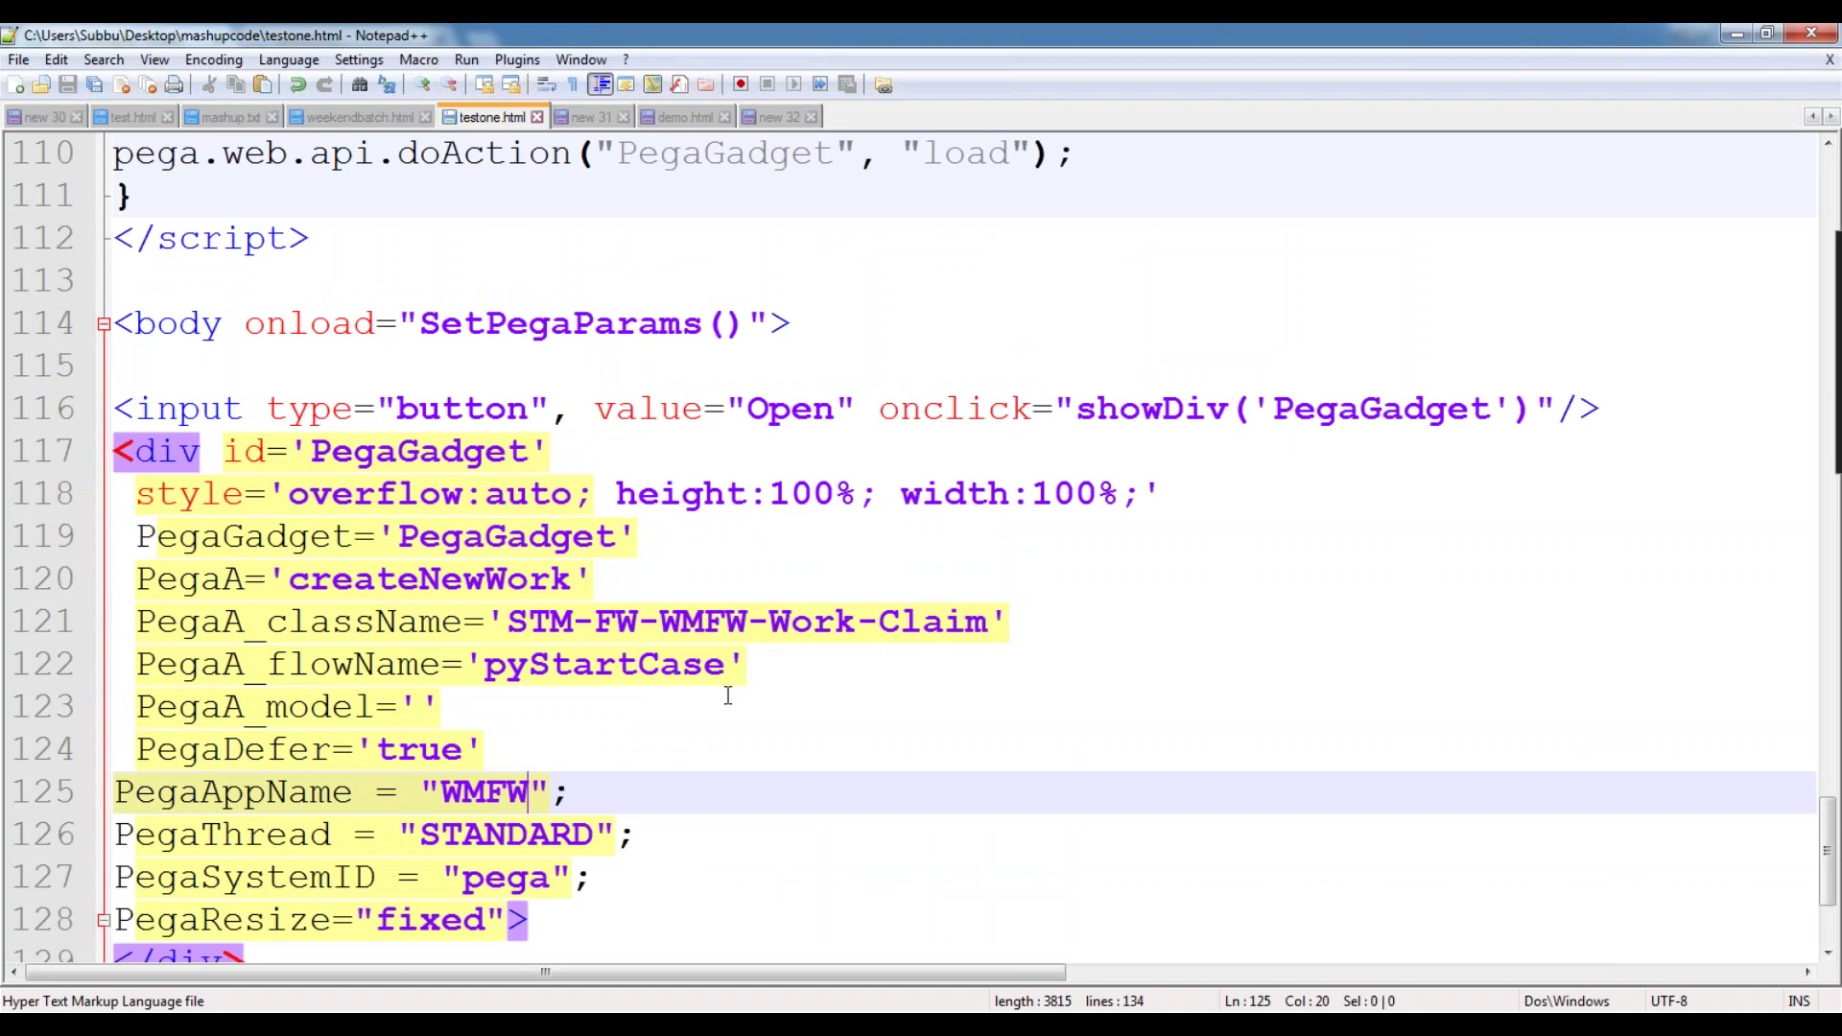
- Open testone.html from the mashupcode folder in Chrome and test its Open button
scroll(728, 696, up, 3)
scroll(719, 689, up, 1)
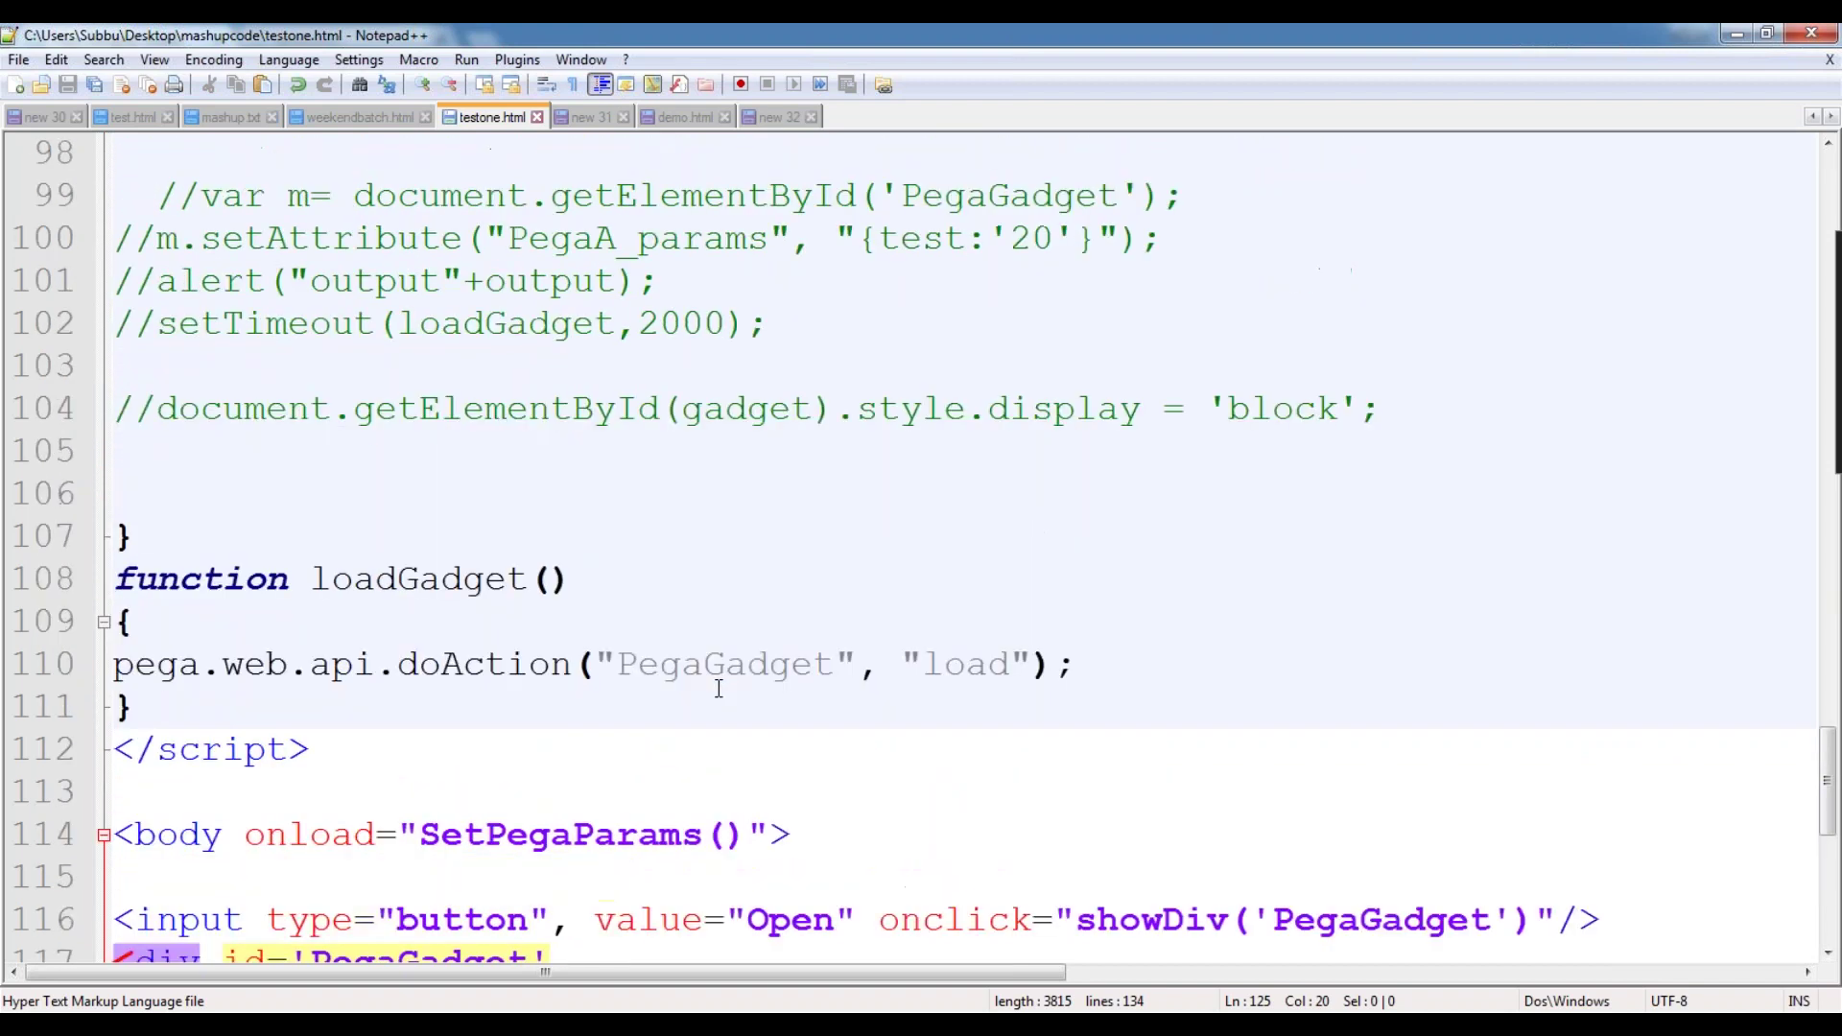
scroll(718, 689, up, 20)
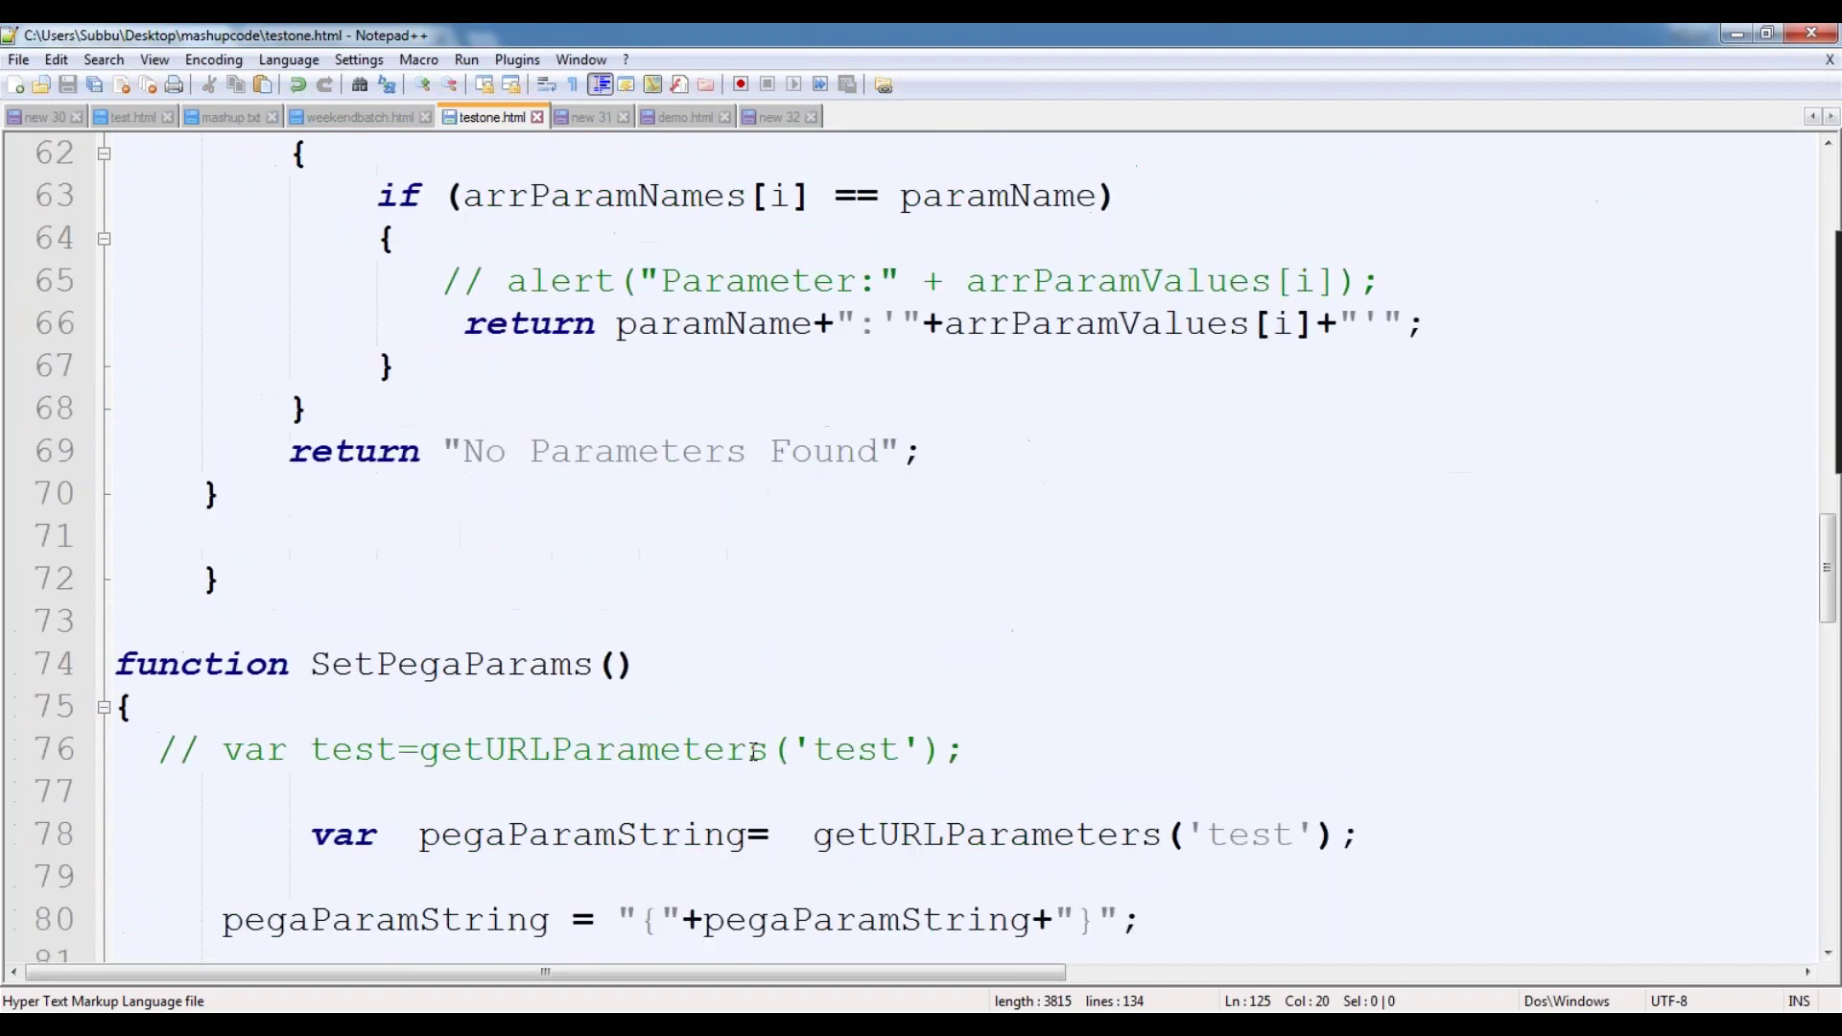
scroll(755, 751, up, 5)
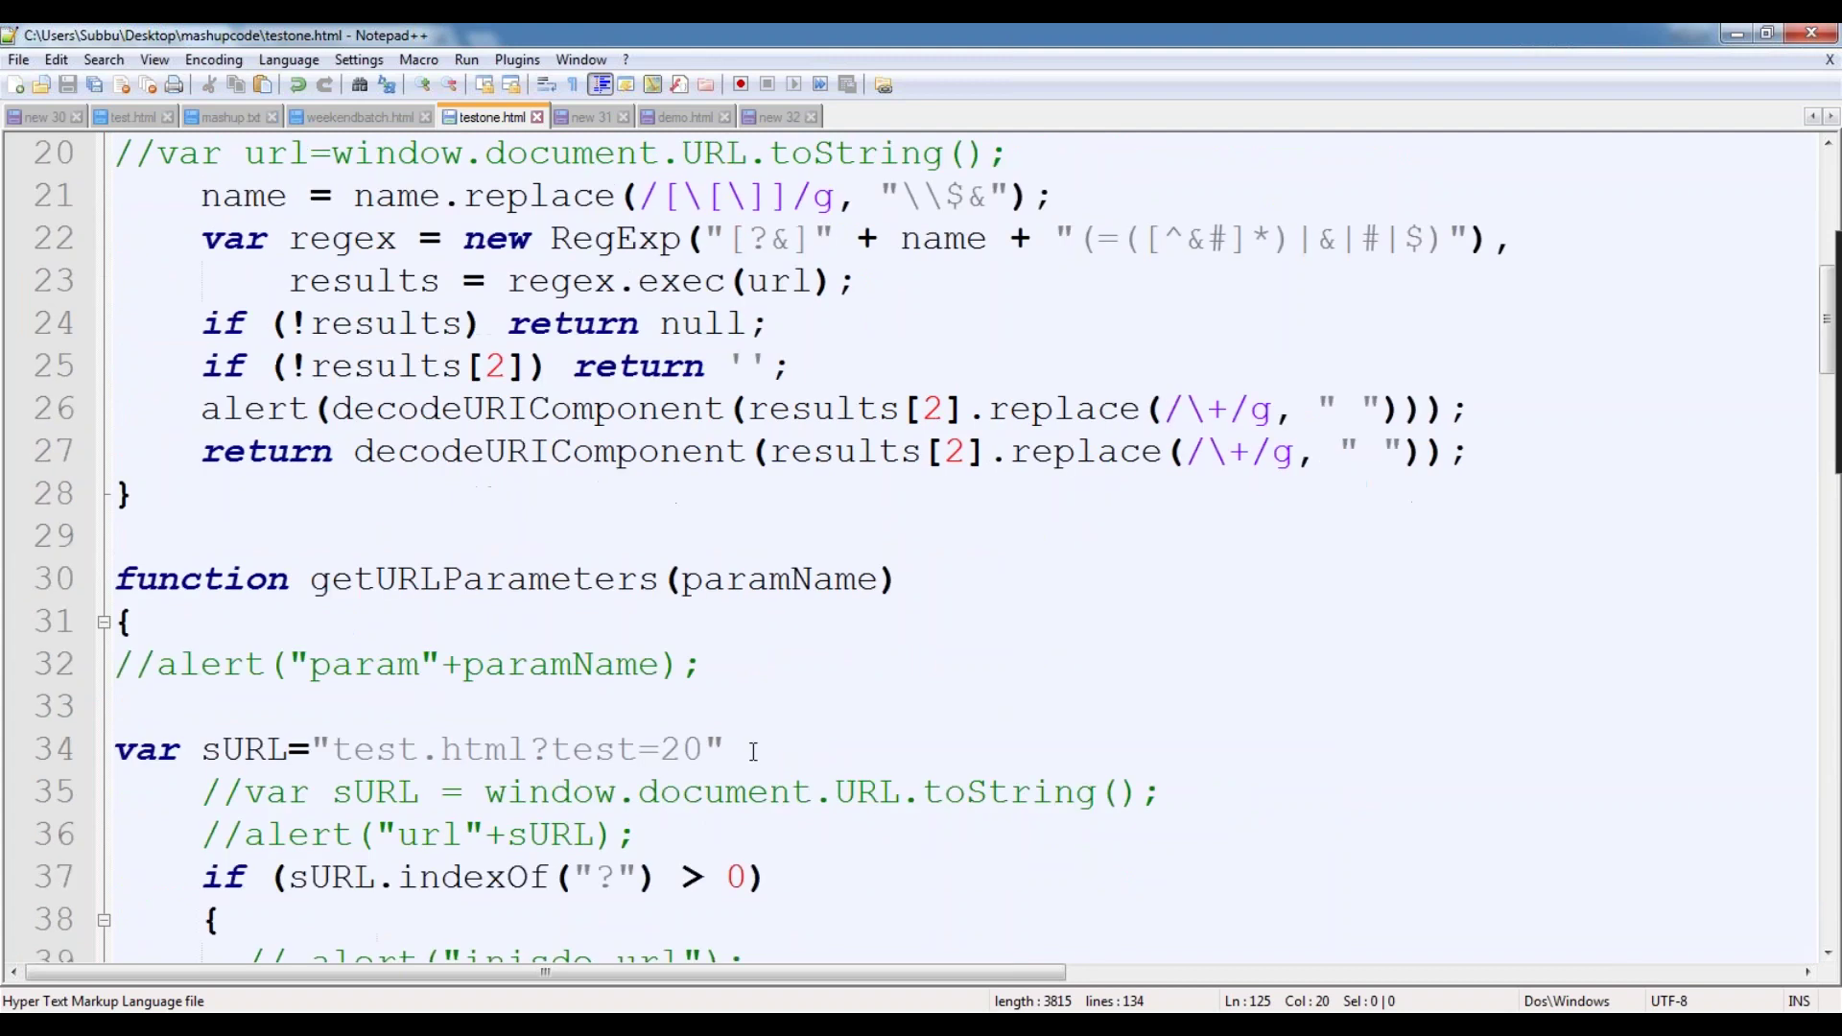
scroll(753, 751, up, 7)
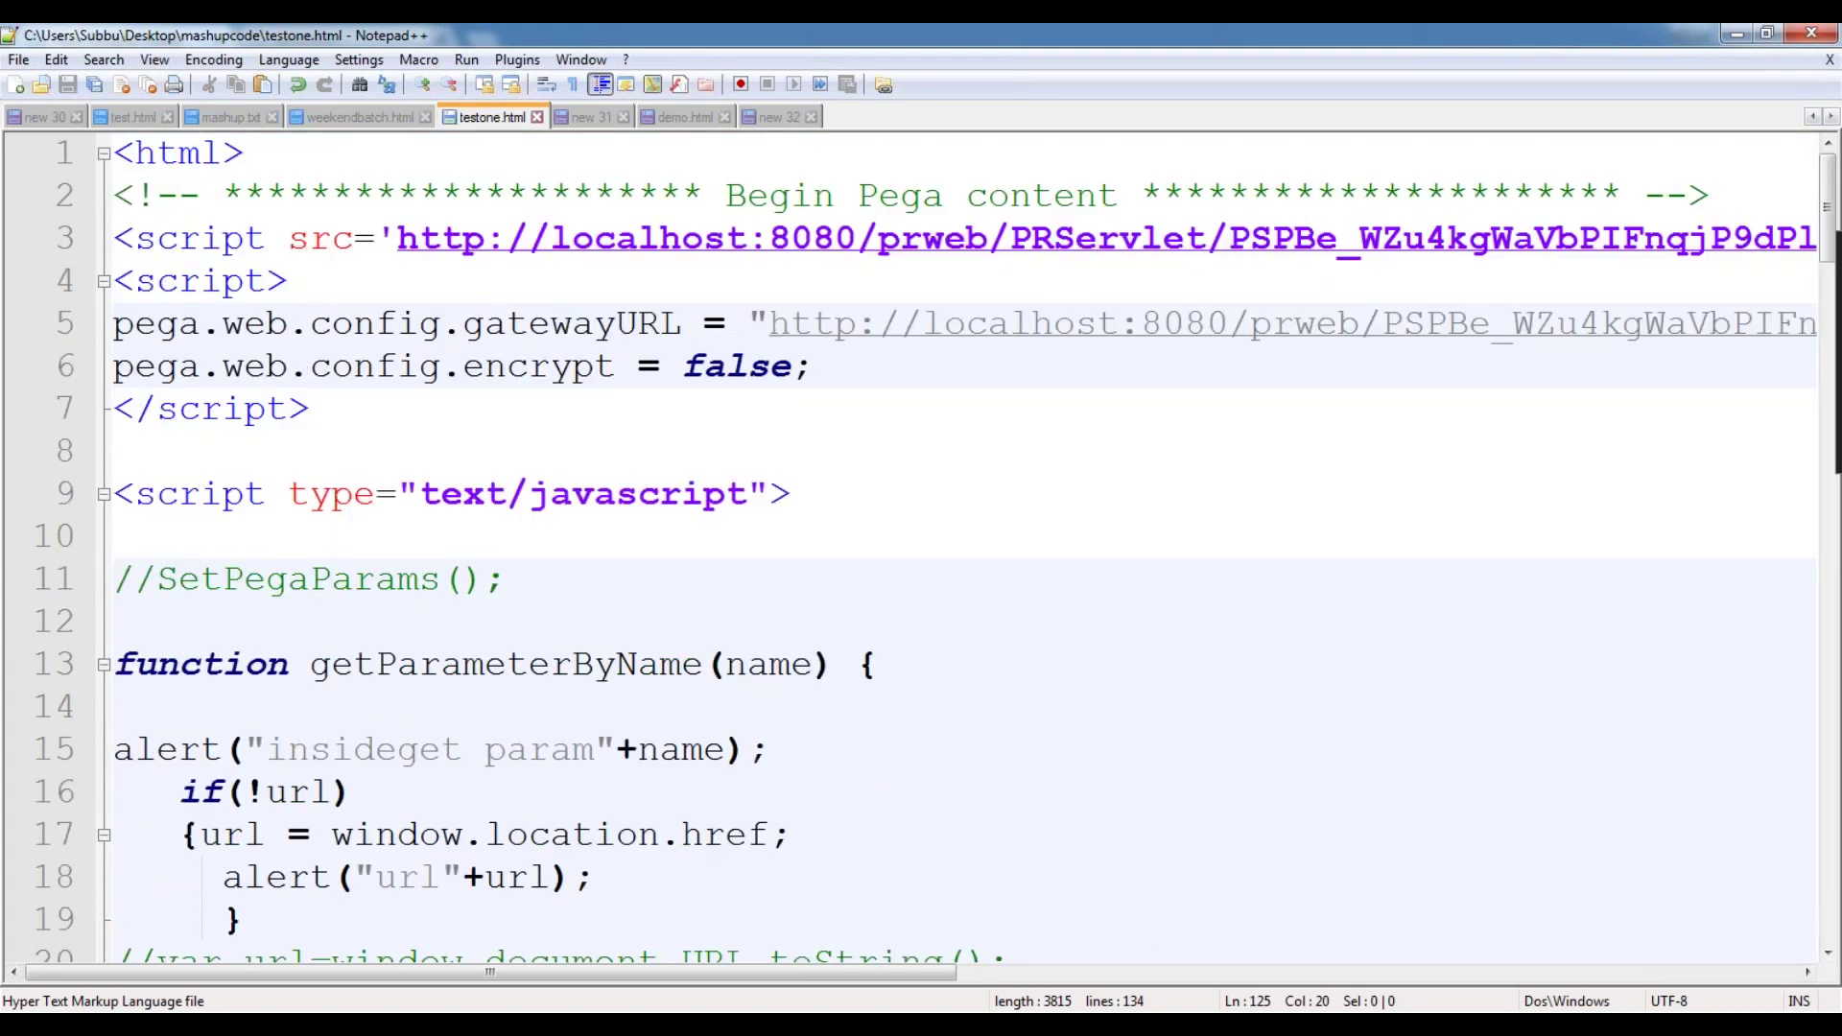
key(alt+Tab)
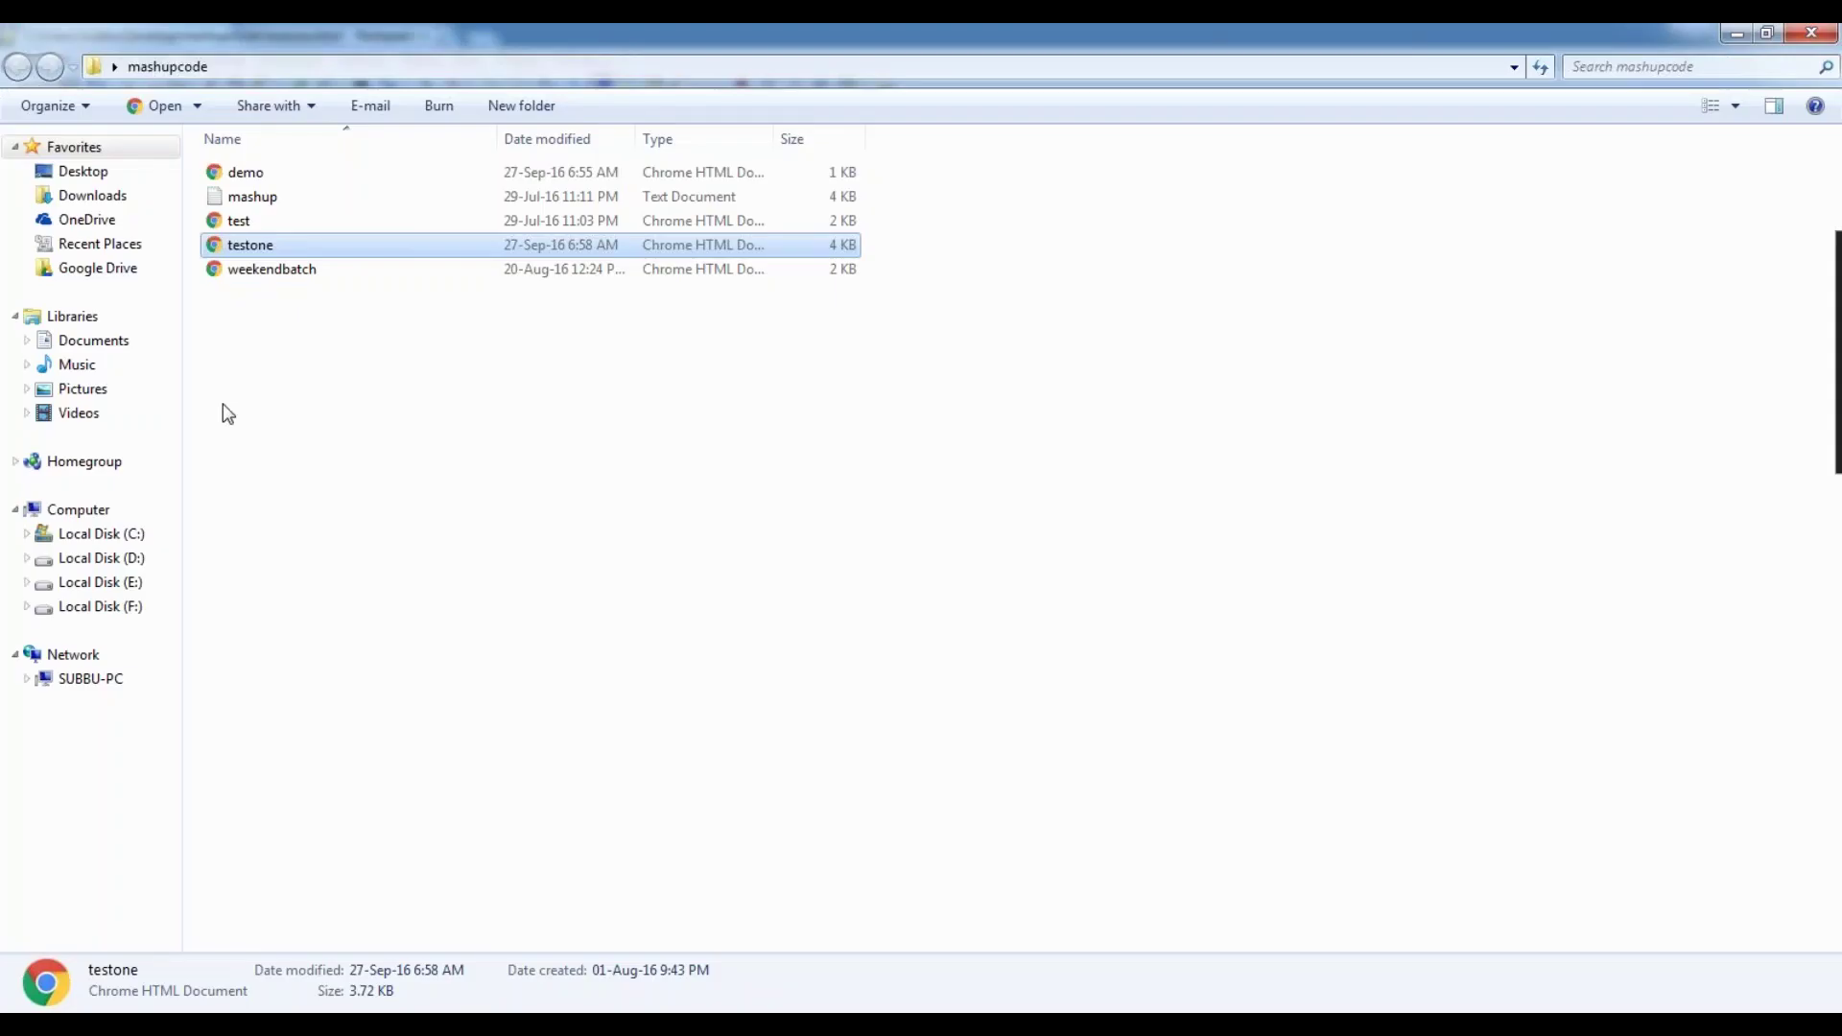
double_click(252, 245)
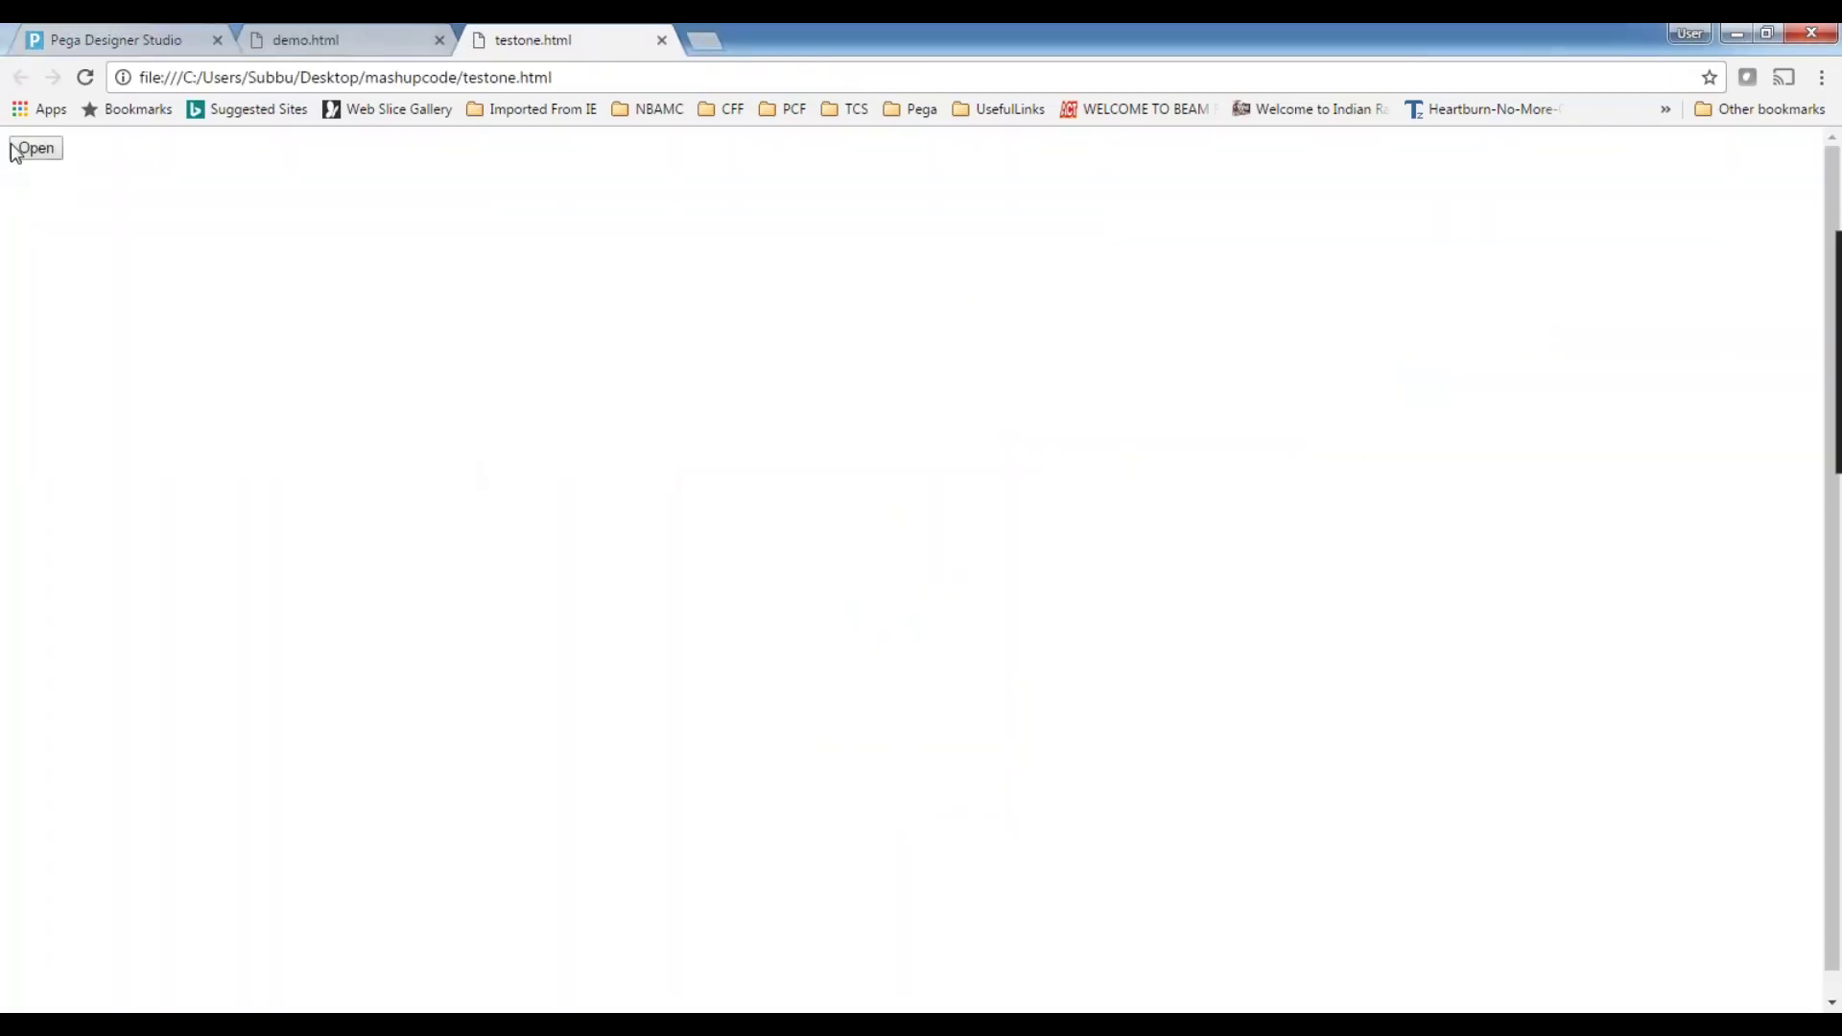
click(23, 154)
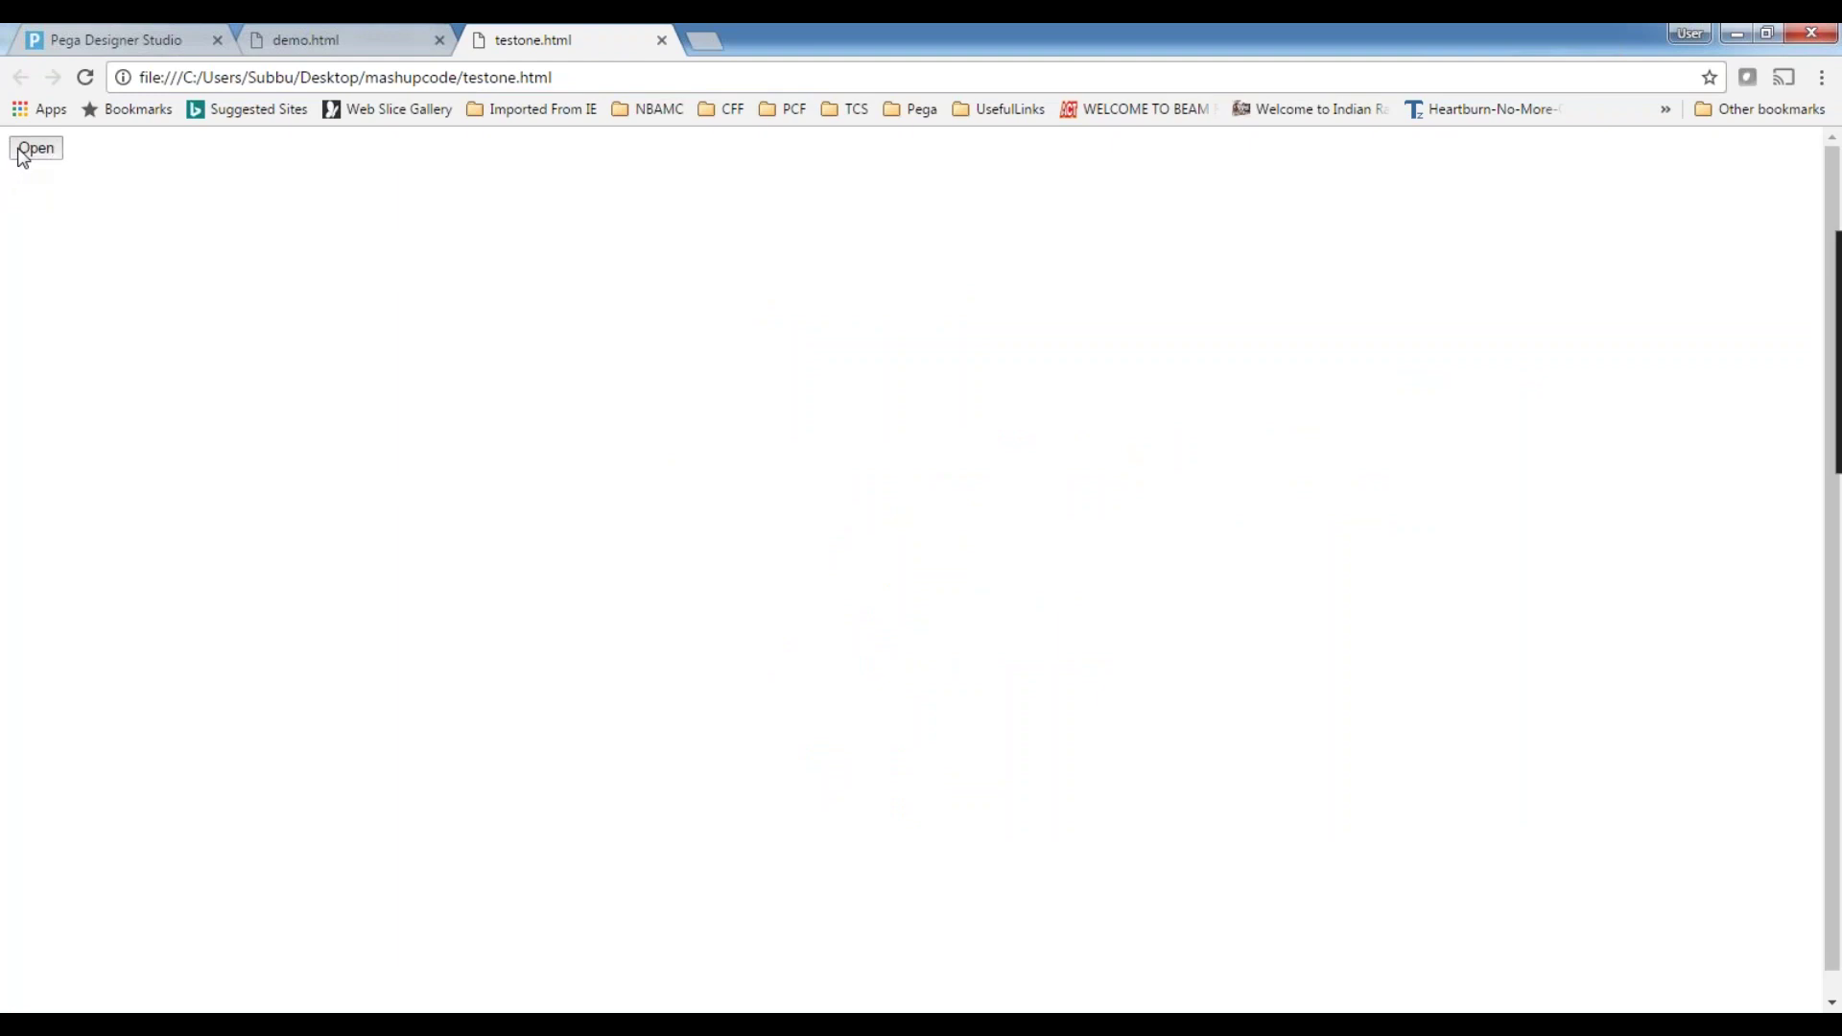
- Close the demo.html page in the browser, leaving testone.html open
click(380, 31)
click(580, 28)
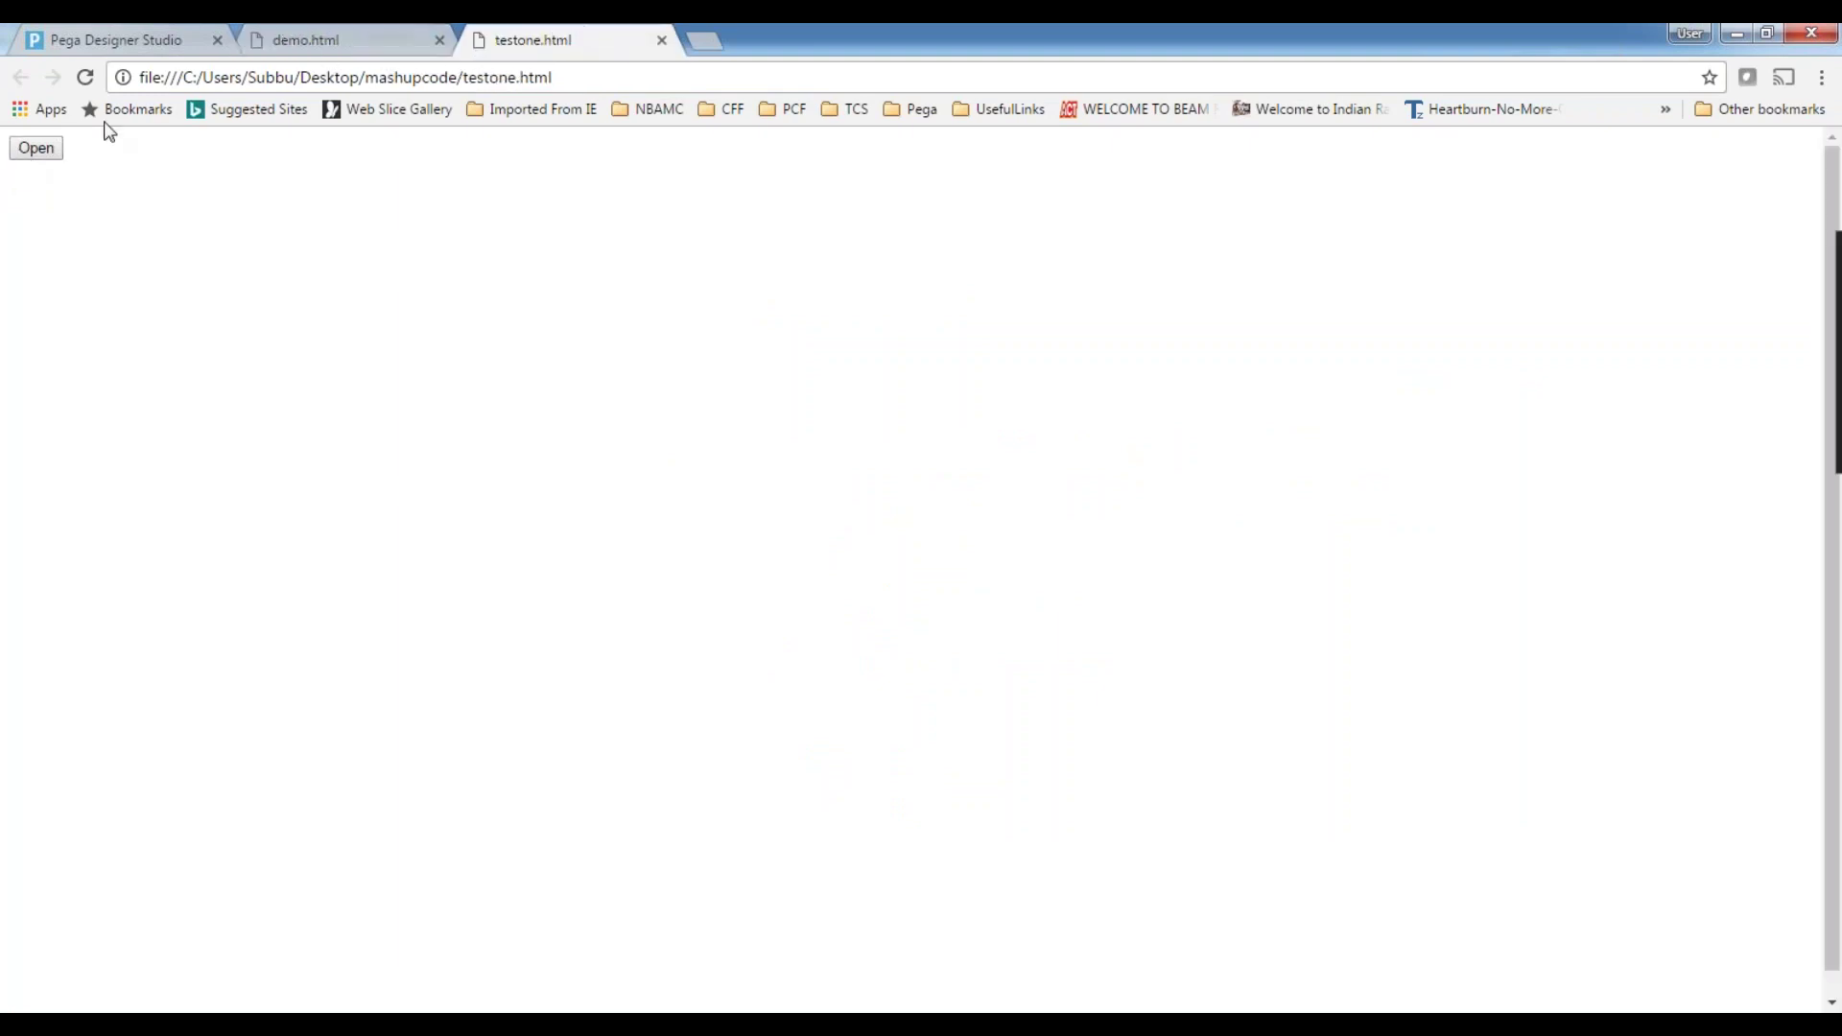
click(297, 29)
click(439, 39)
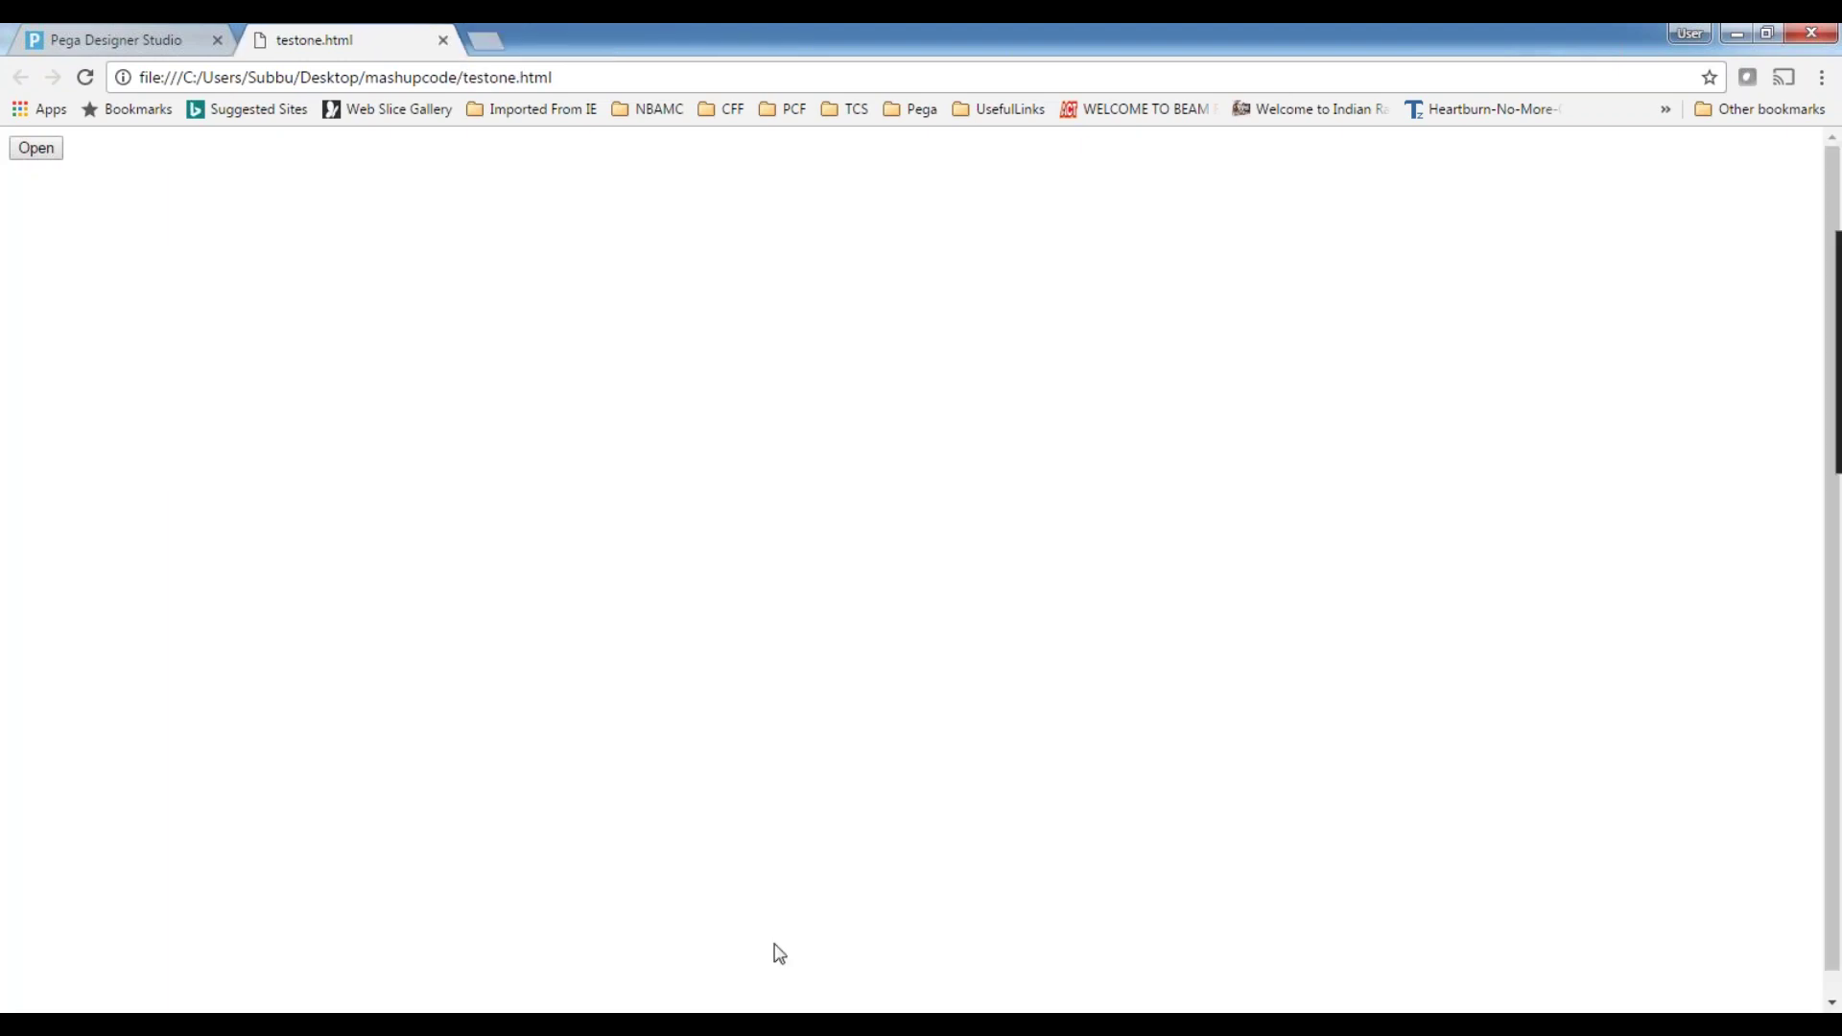
- Insert alert("inside"); at the start of the showDiv function in testone.html in Notepad++ and save the file
key(alt+Tab)
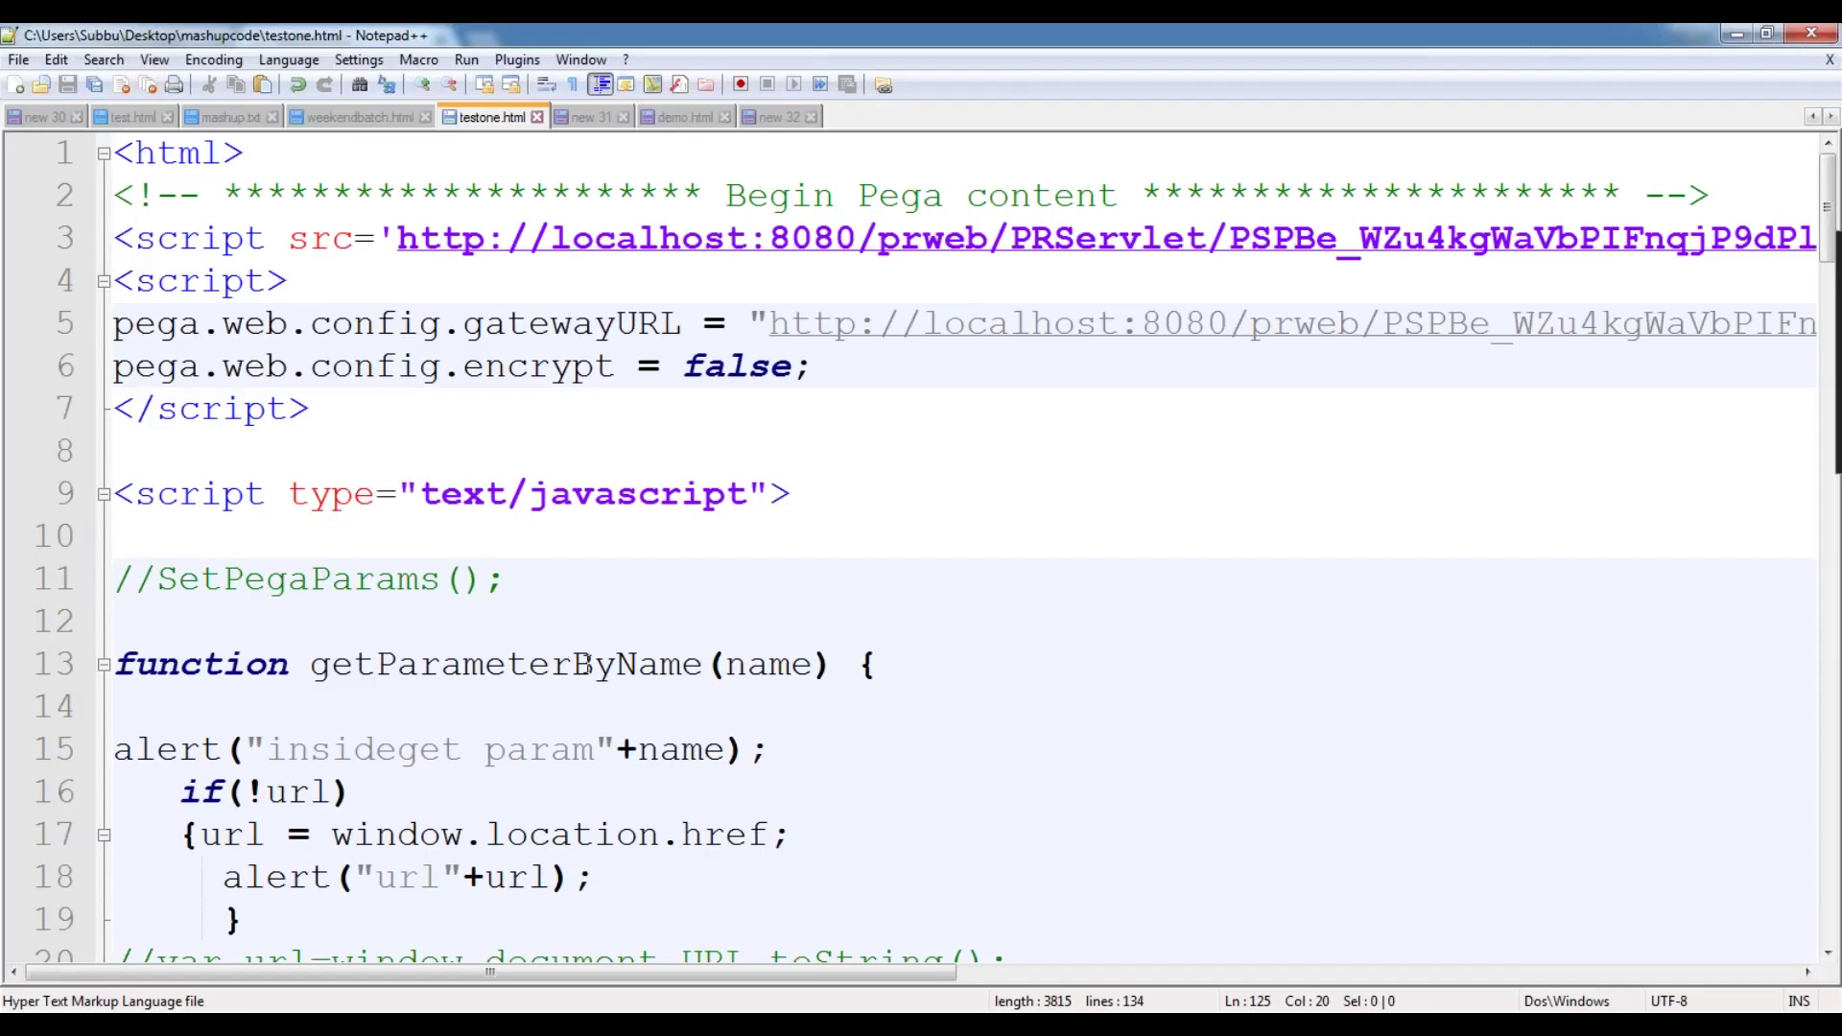
scroll(589, 664, down, 1)
scroll(589, 664, up, 1)
scroll(638, 682, down, 6)
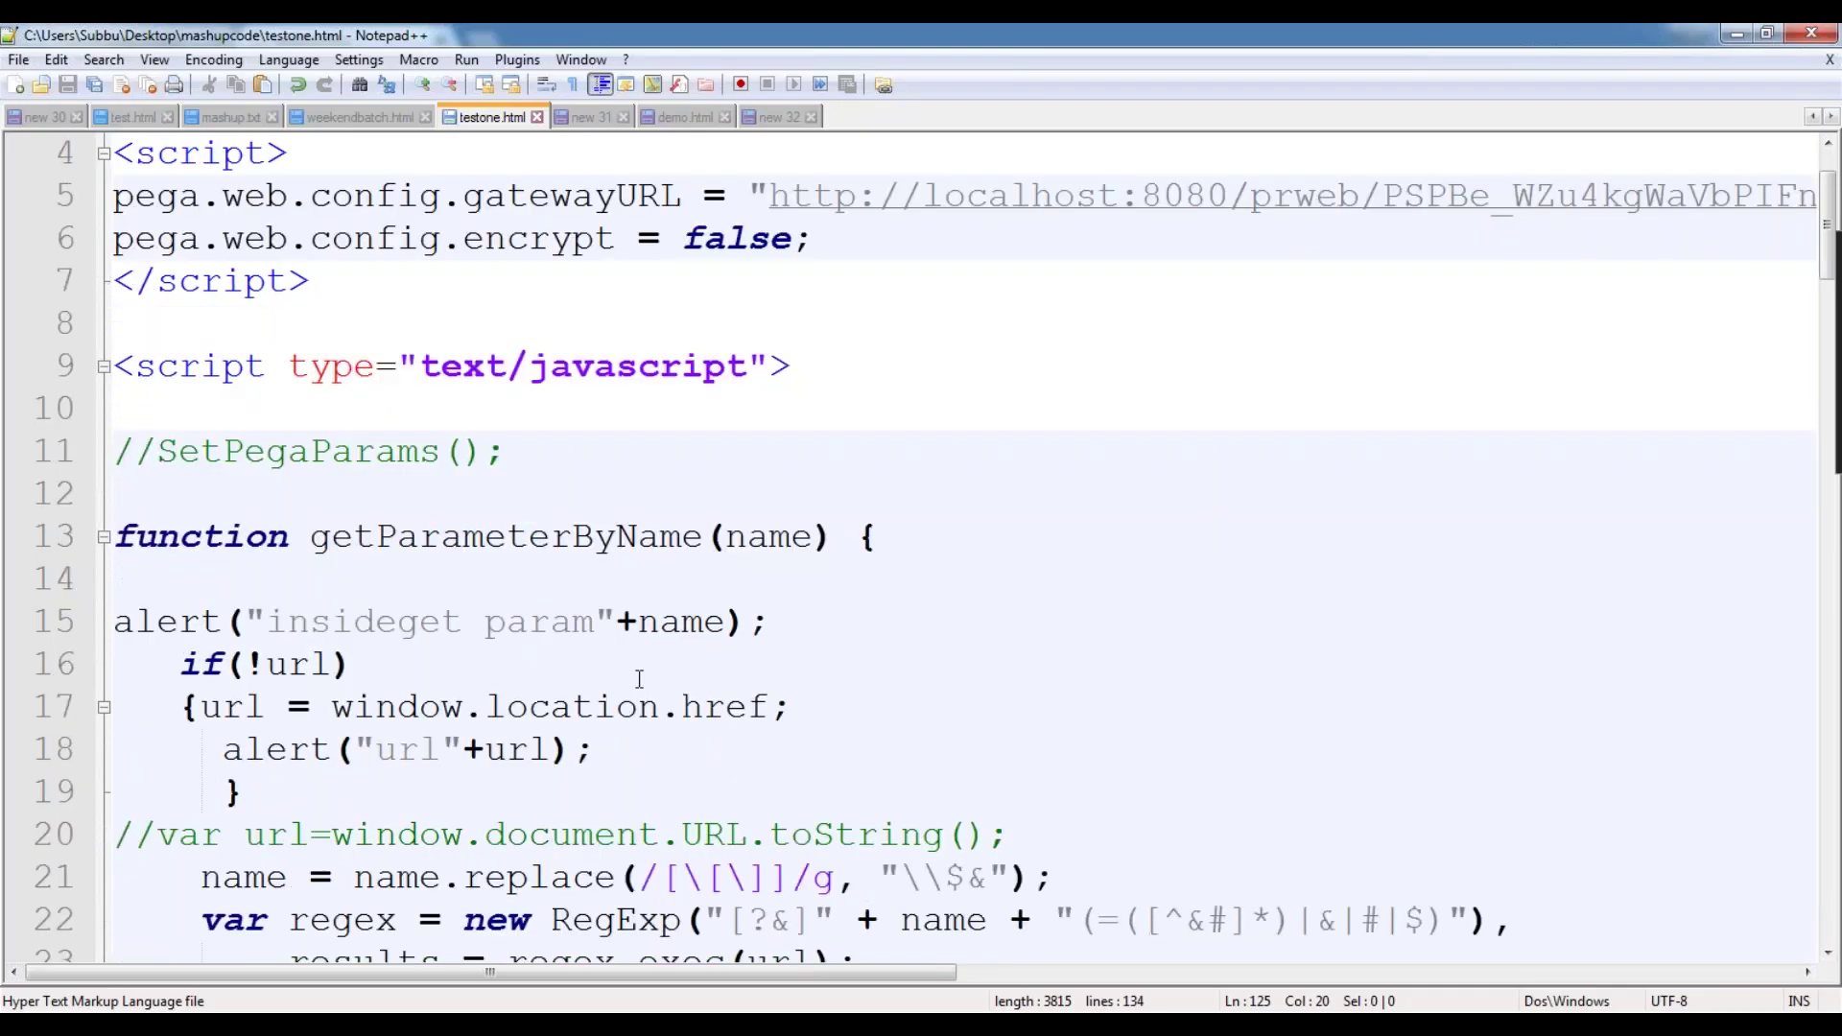
scroll(639, 679, down, 4)
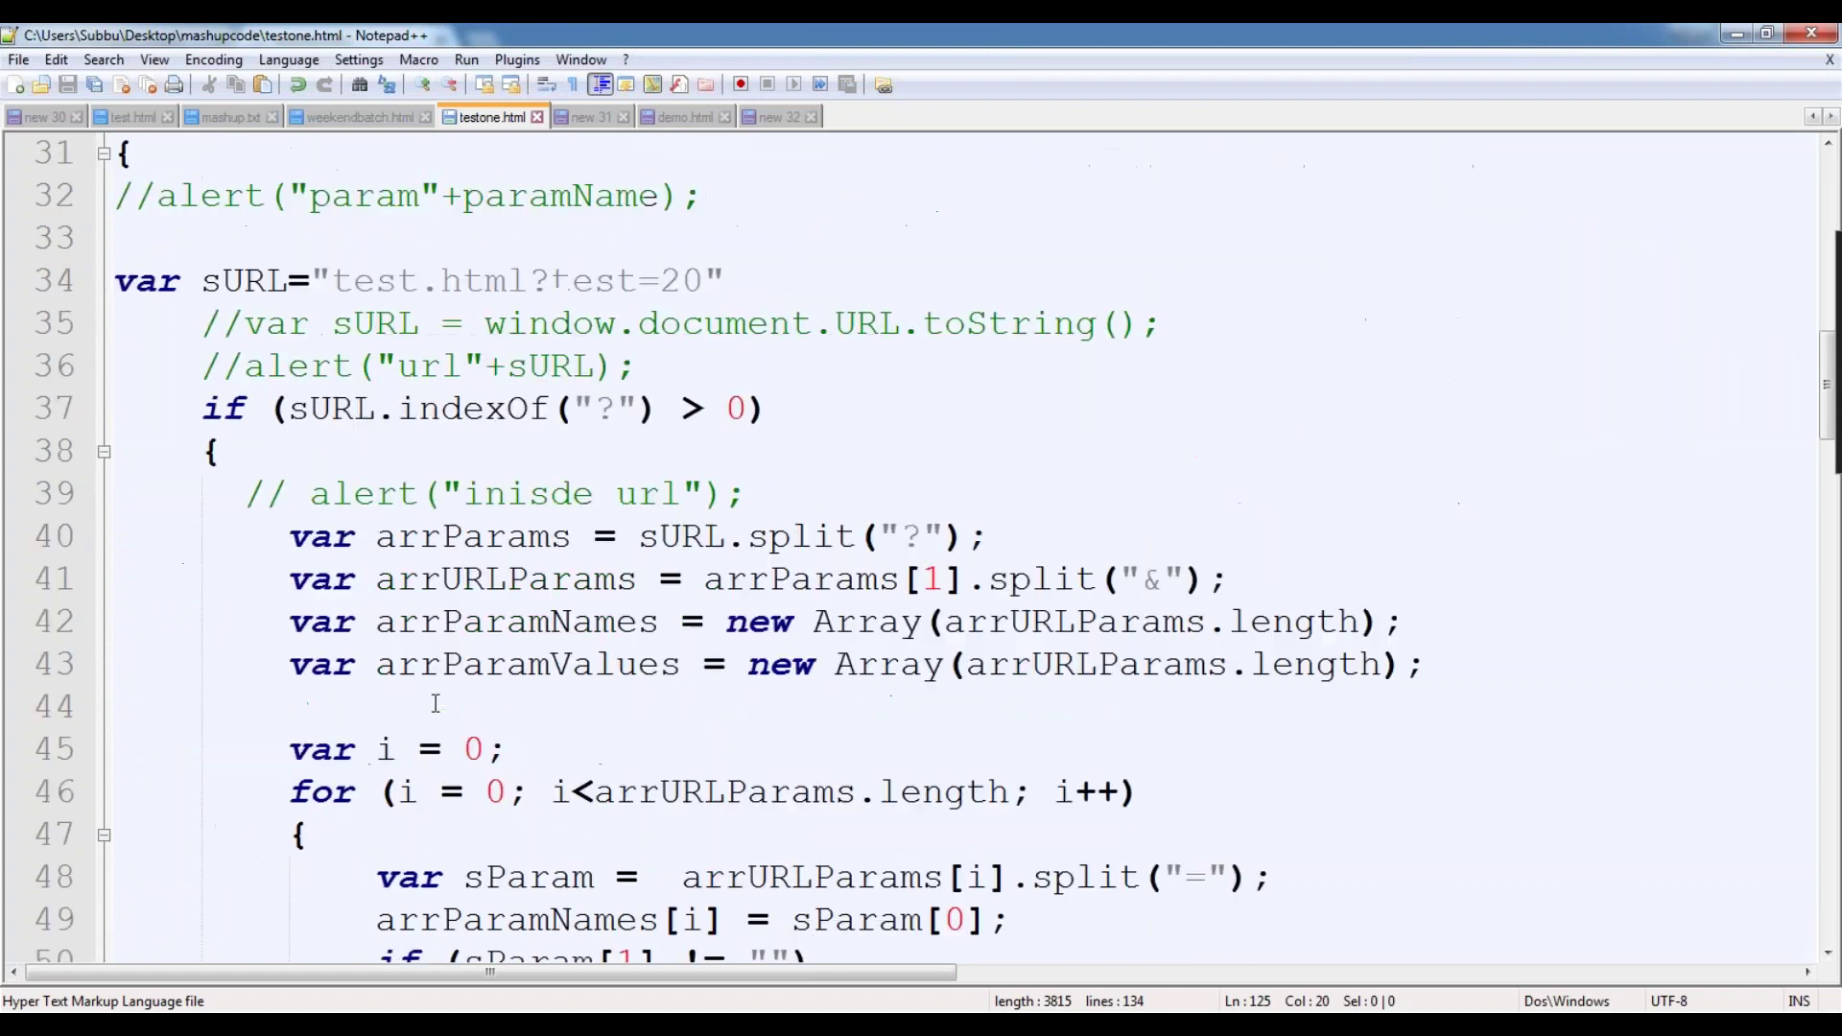
scroll(436, 703, down, 12)
scroll(431, 701, down, 1)
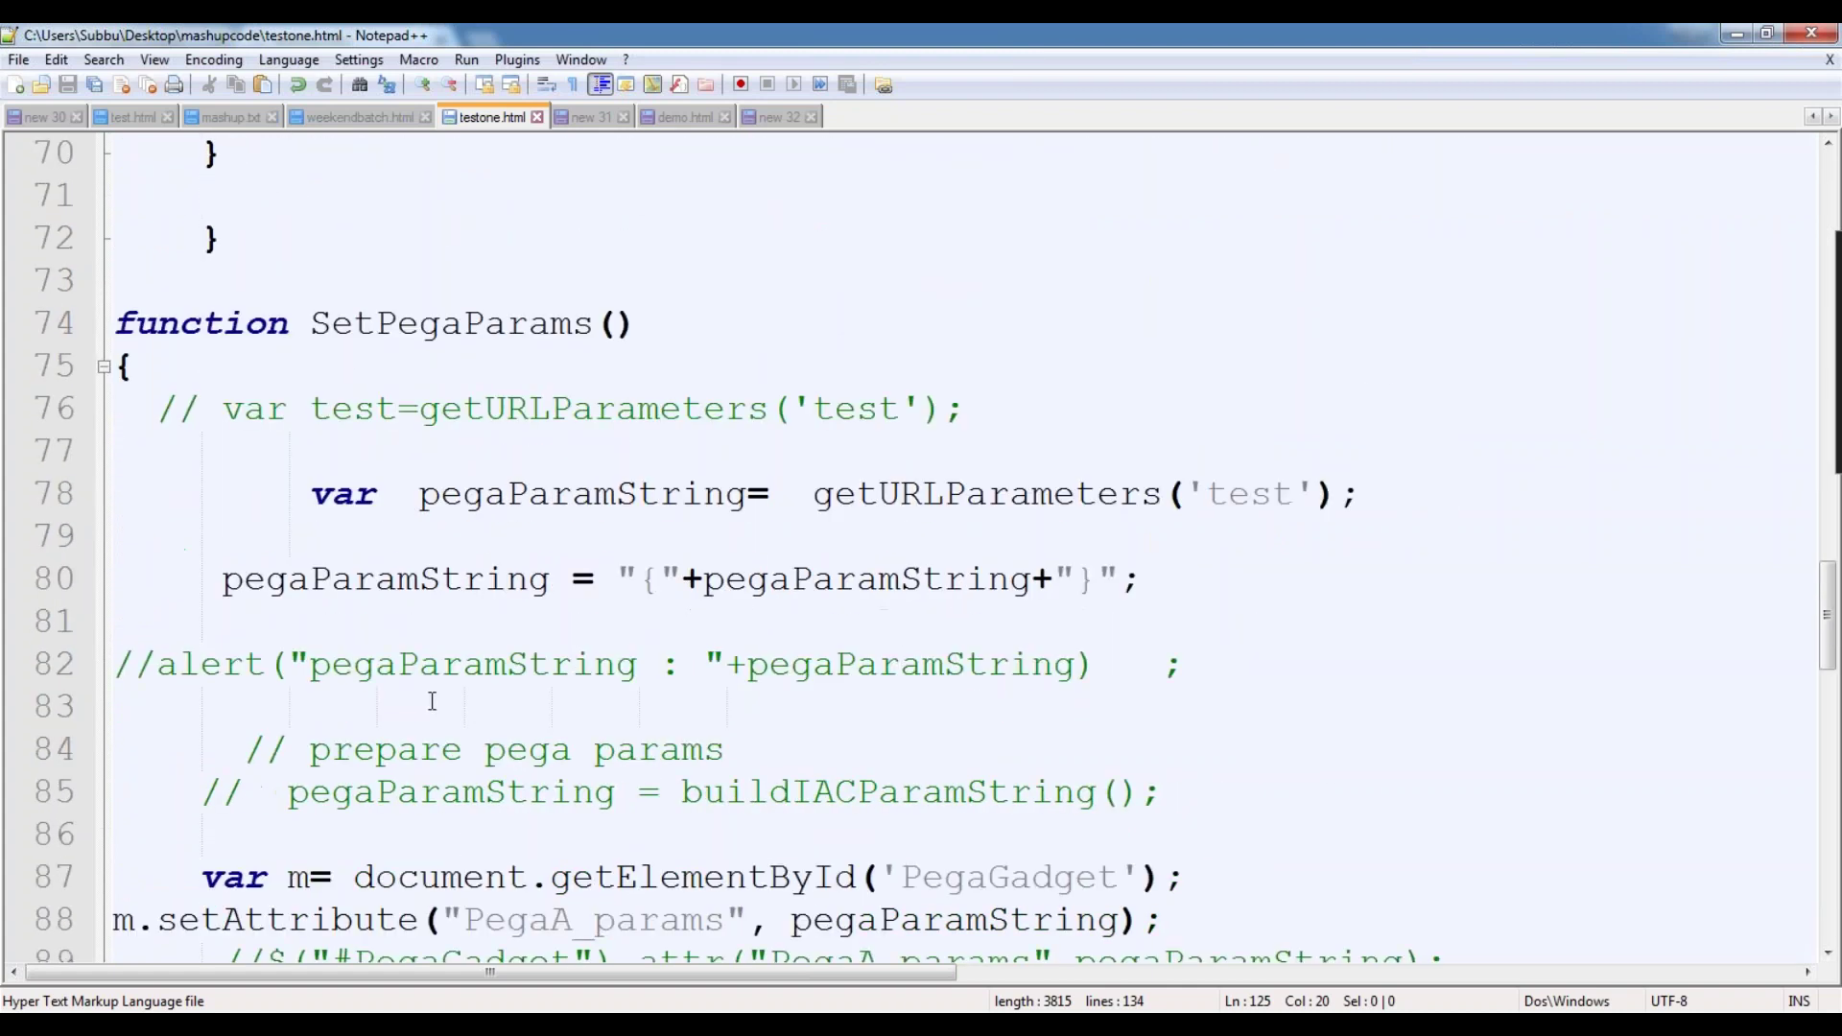
scroll(432, 701, down, 5)
click(740, 530)
key(Return)
key(Return)
text(aler)
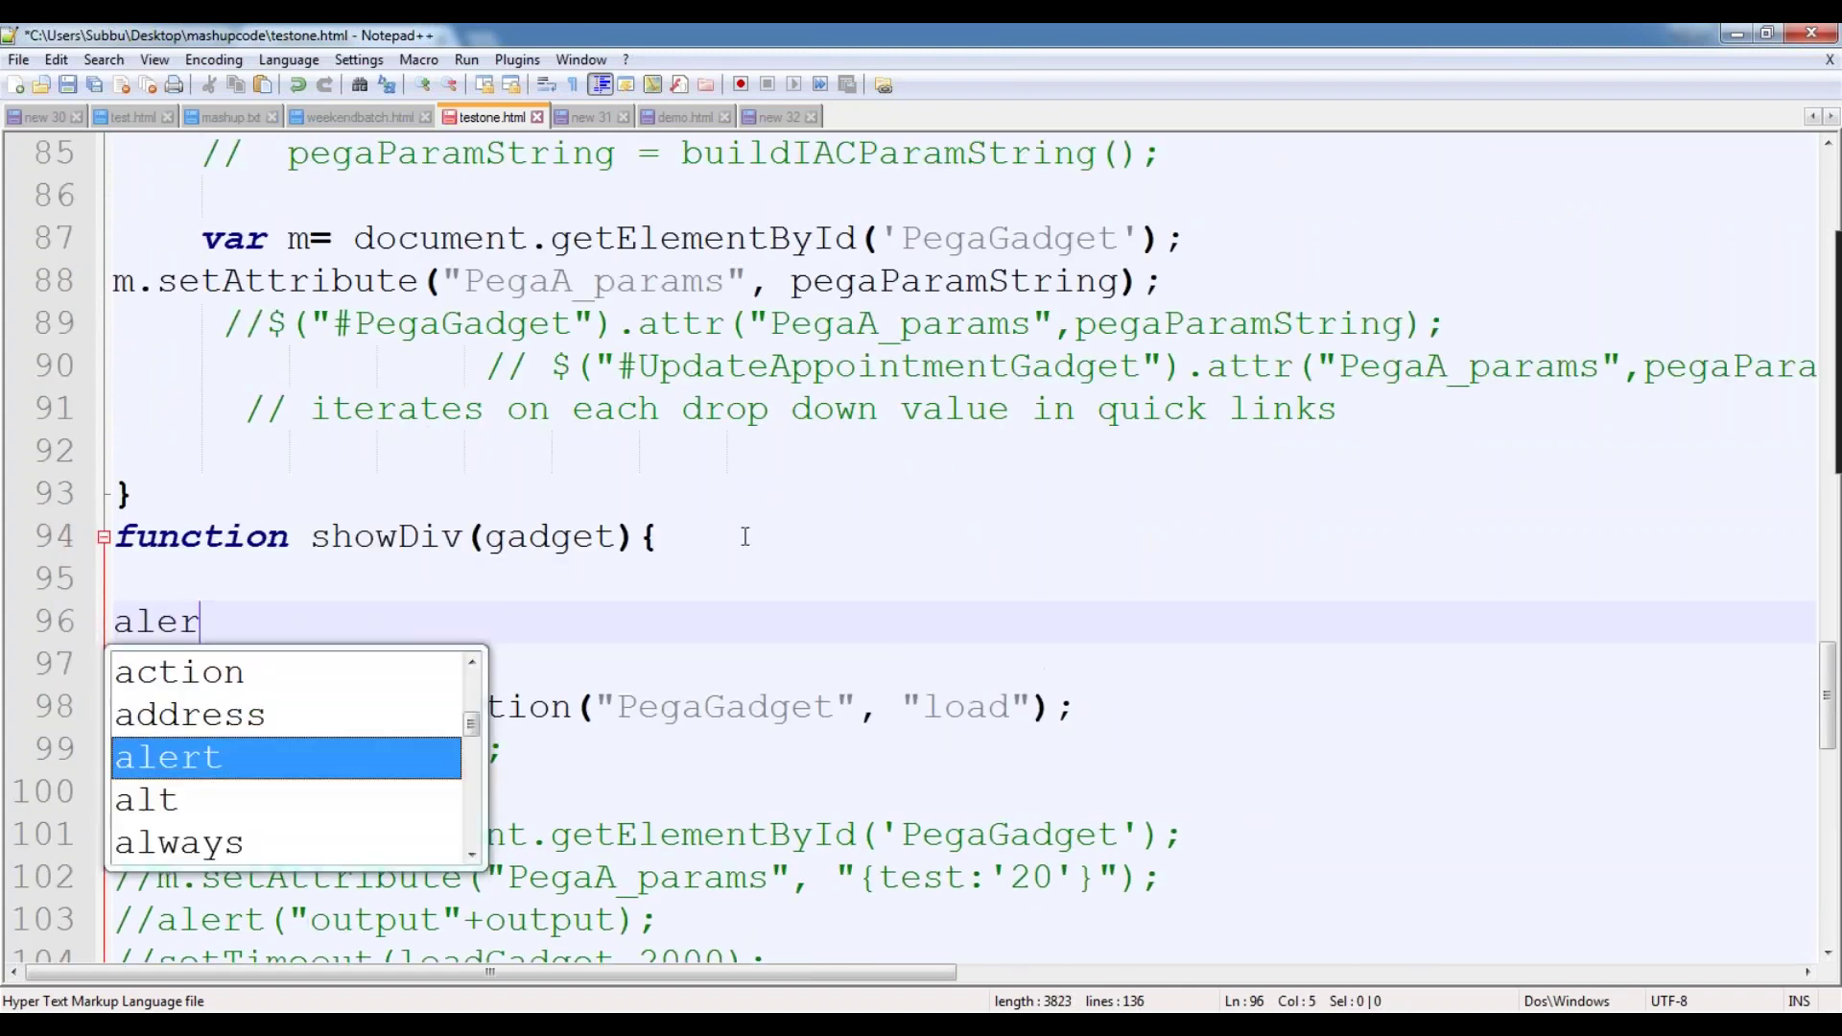
text(t("in)
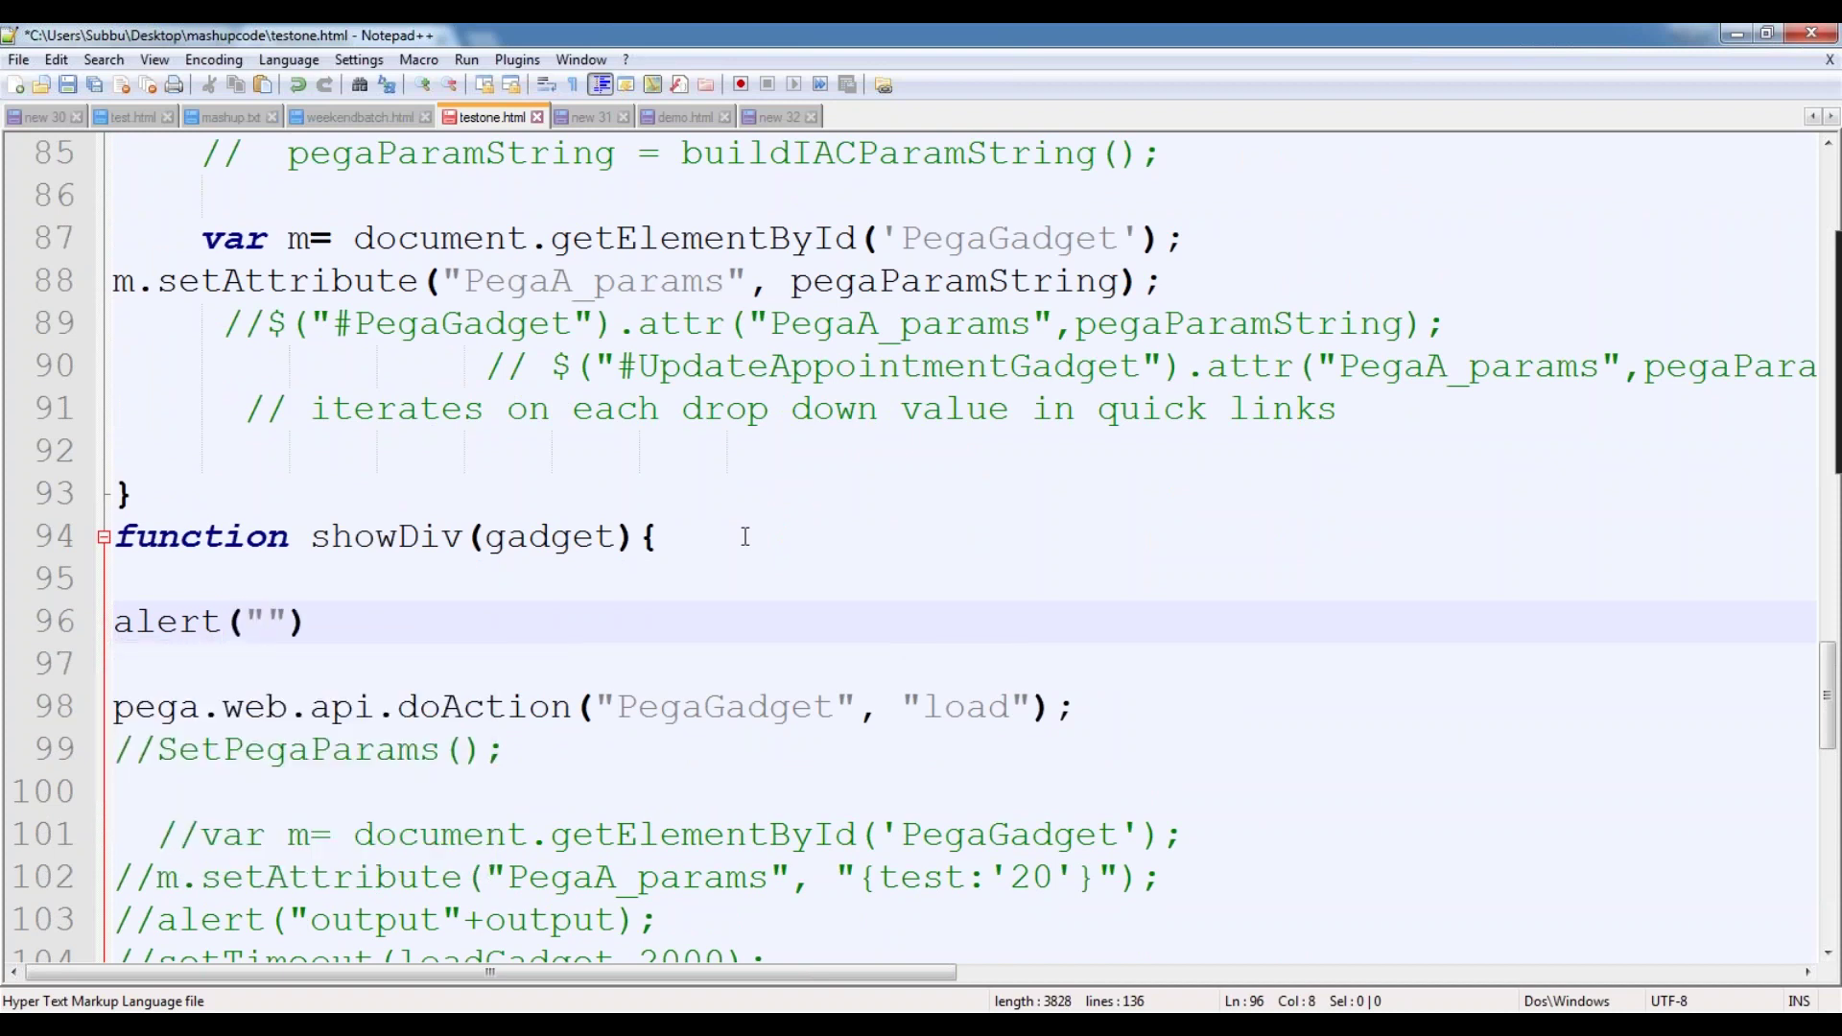
text(side");)
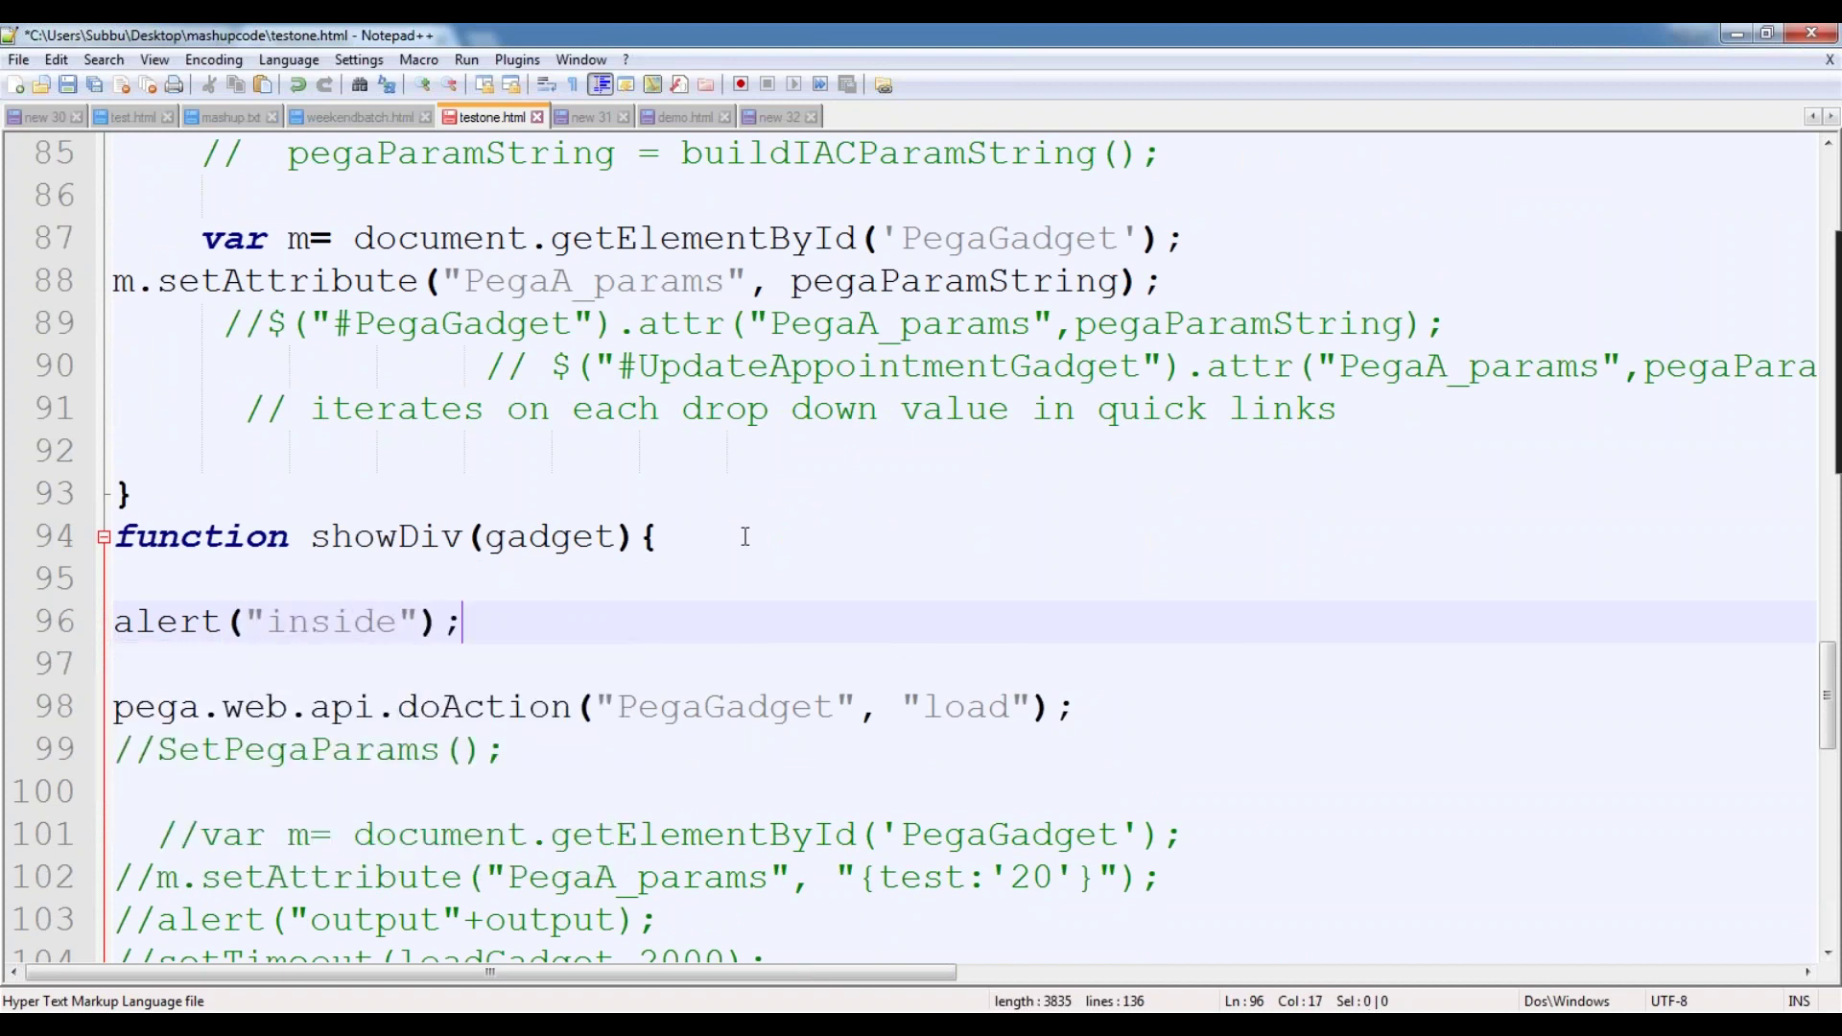
key(ctrl+s)
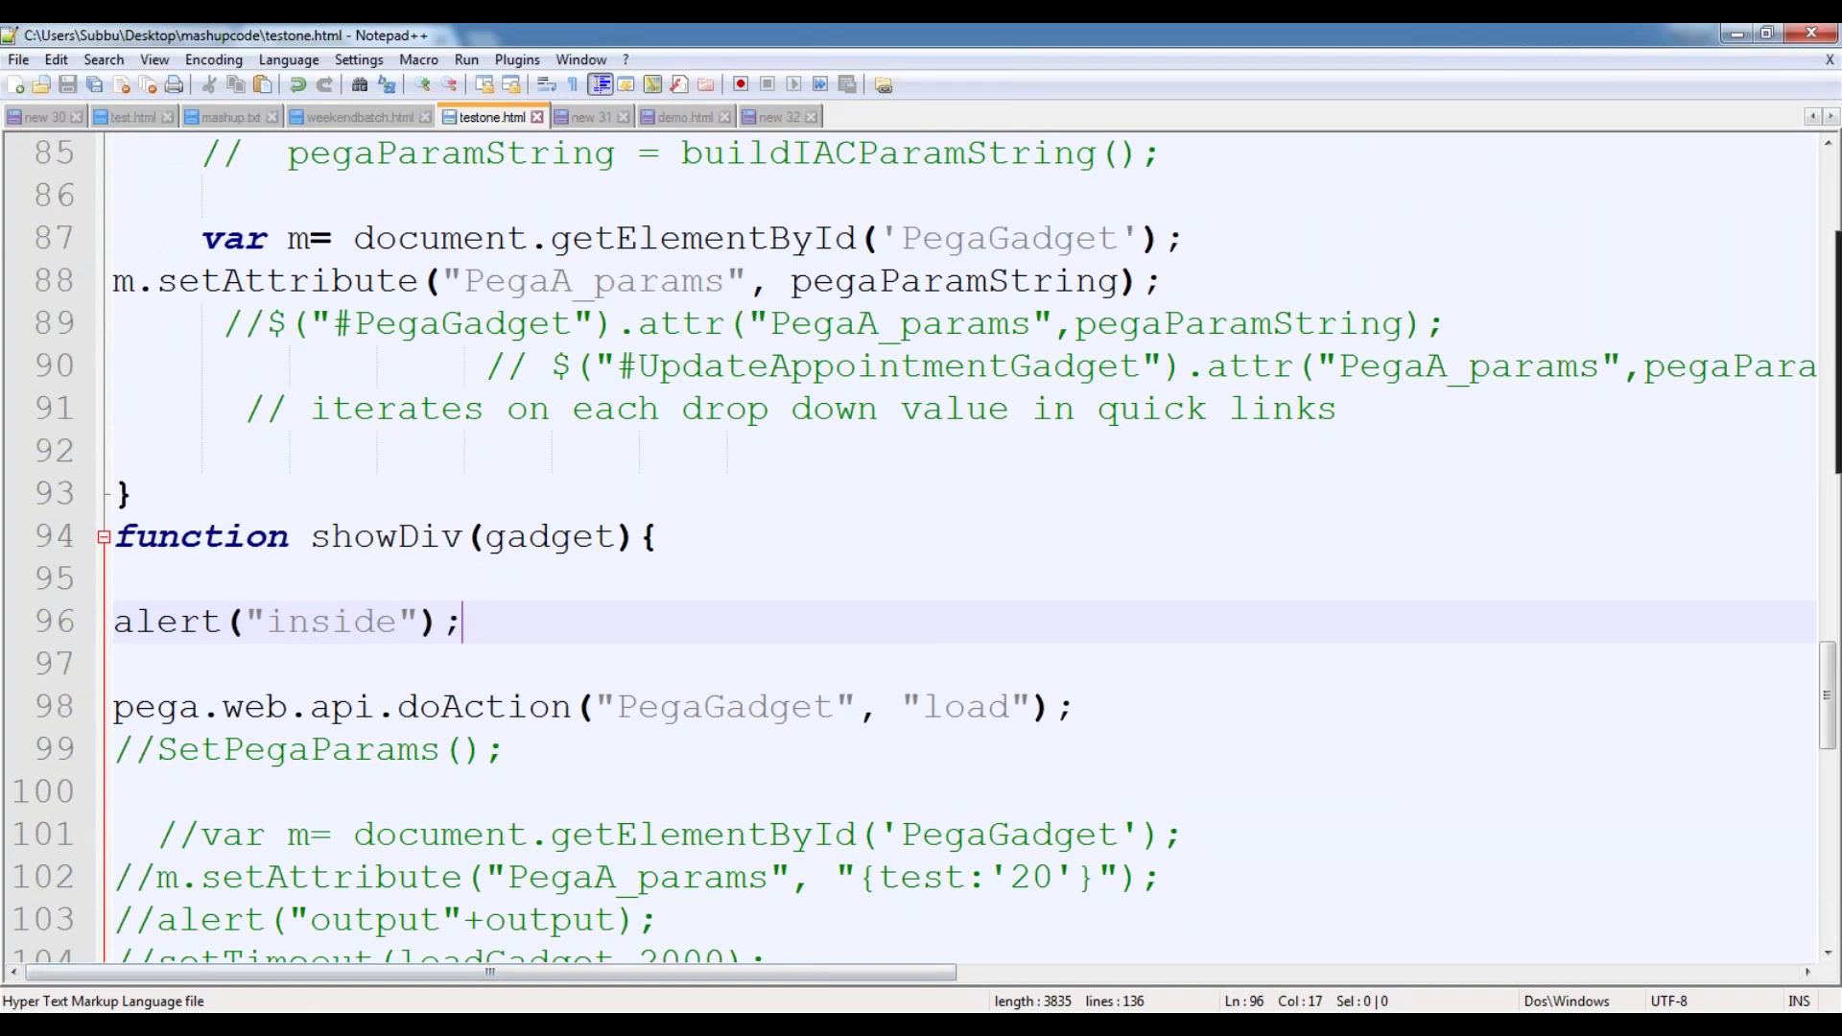
- Reload testone.html in Chrome, test its Open button again and dismiss the alert
key(alt+Tab)
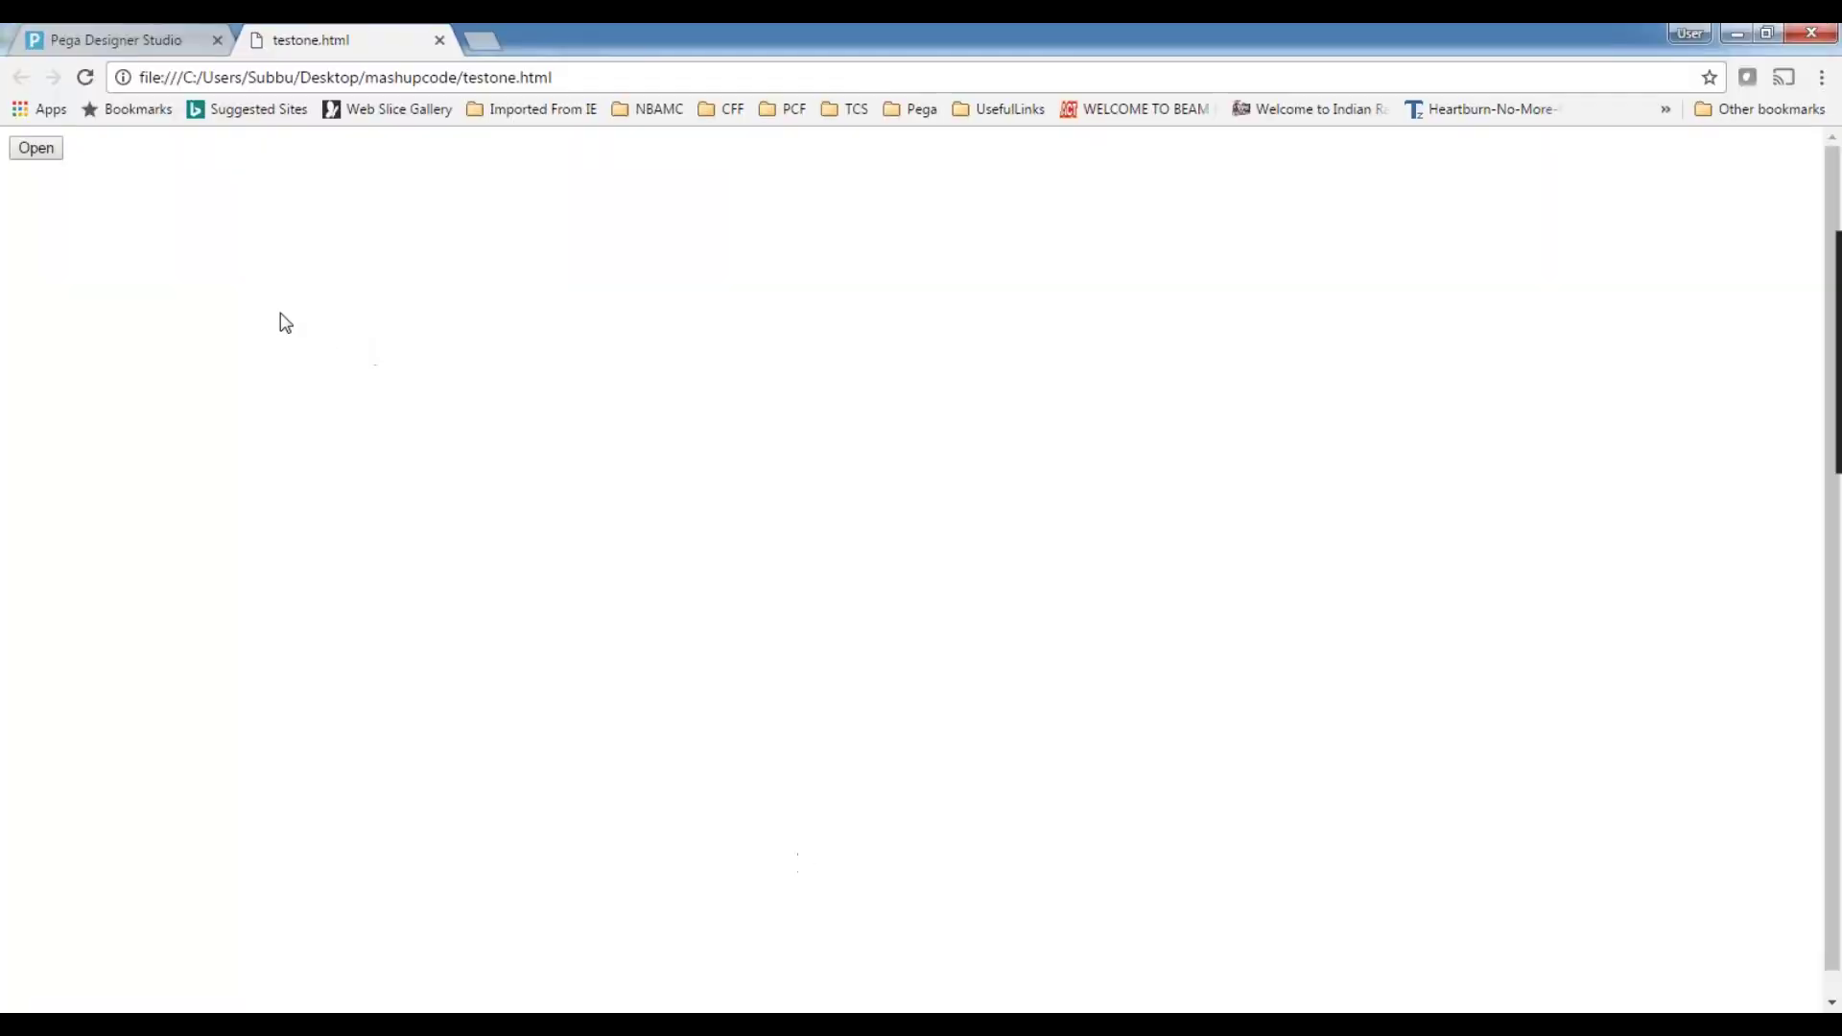
key(Tab)
key(Return)
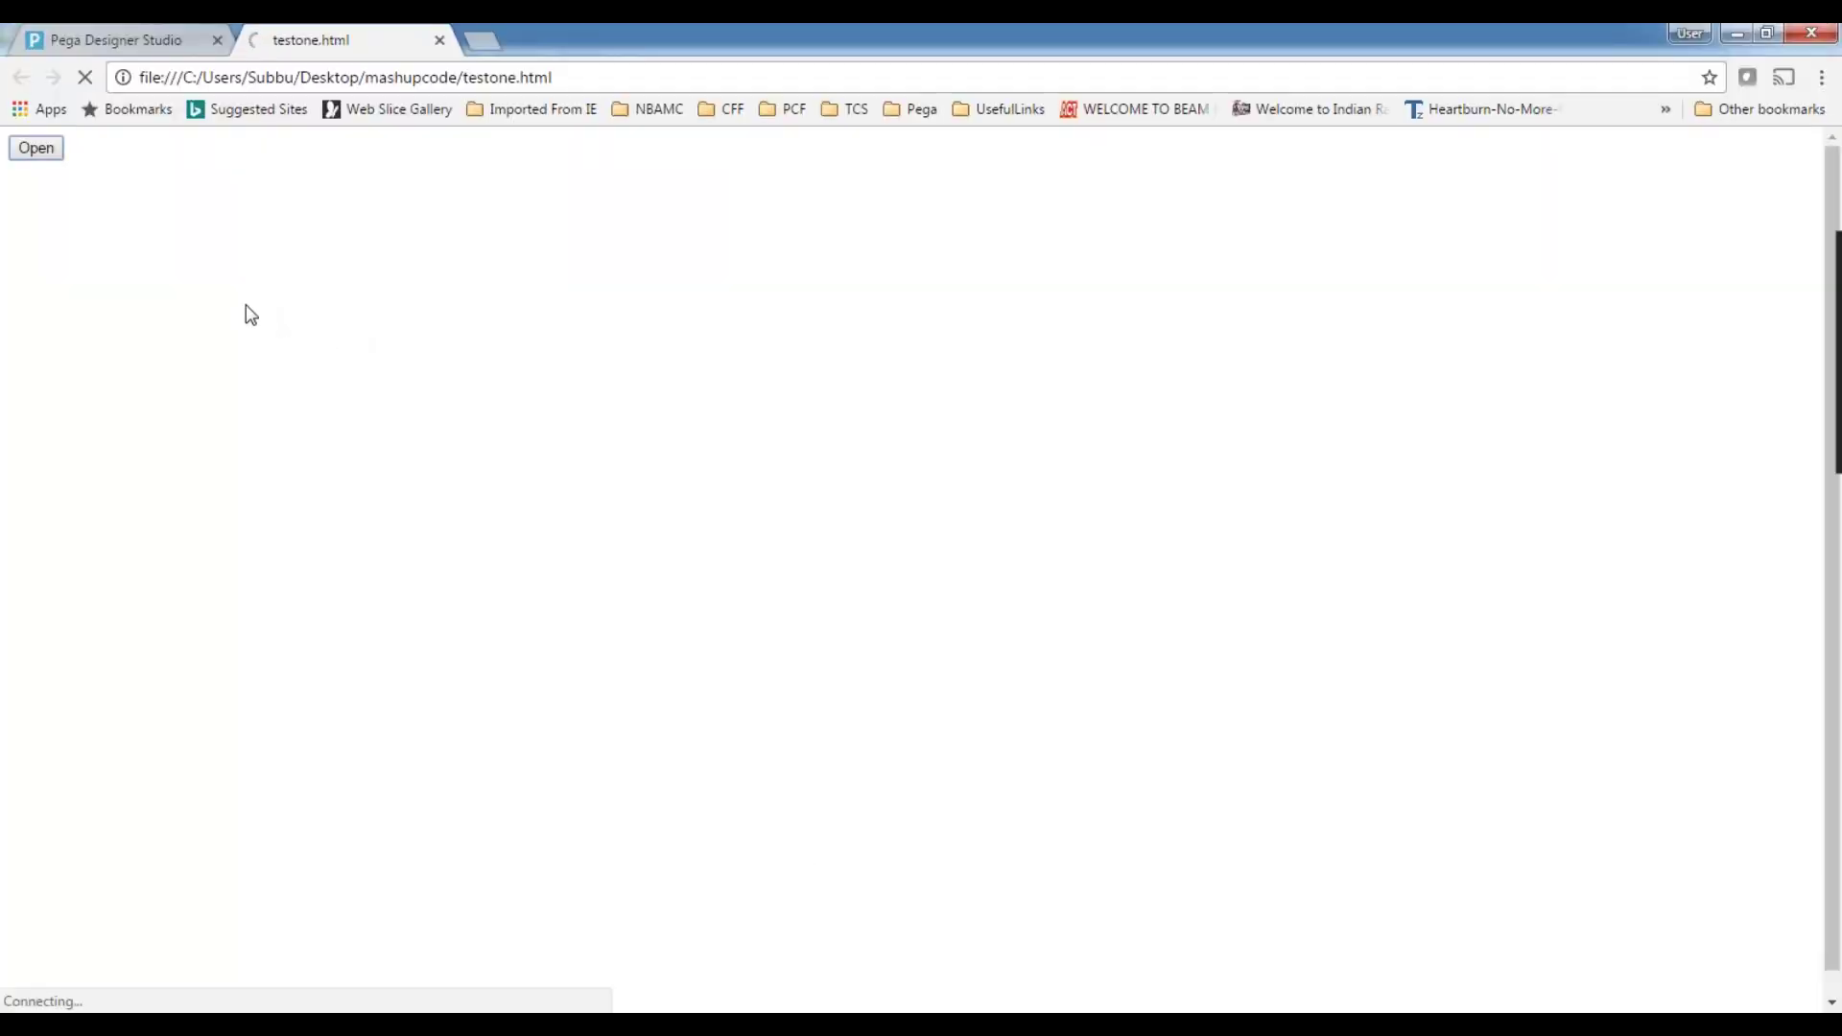
click(26, 149)
click(1103, 216)
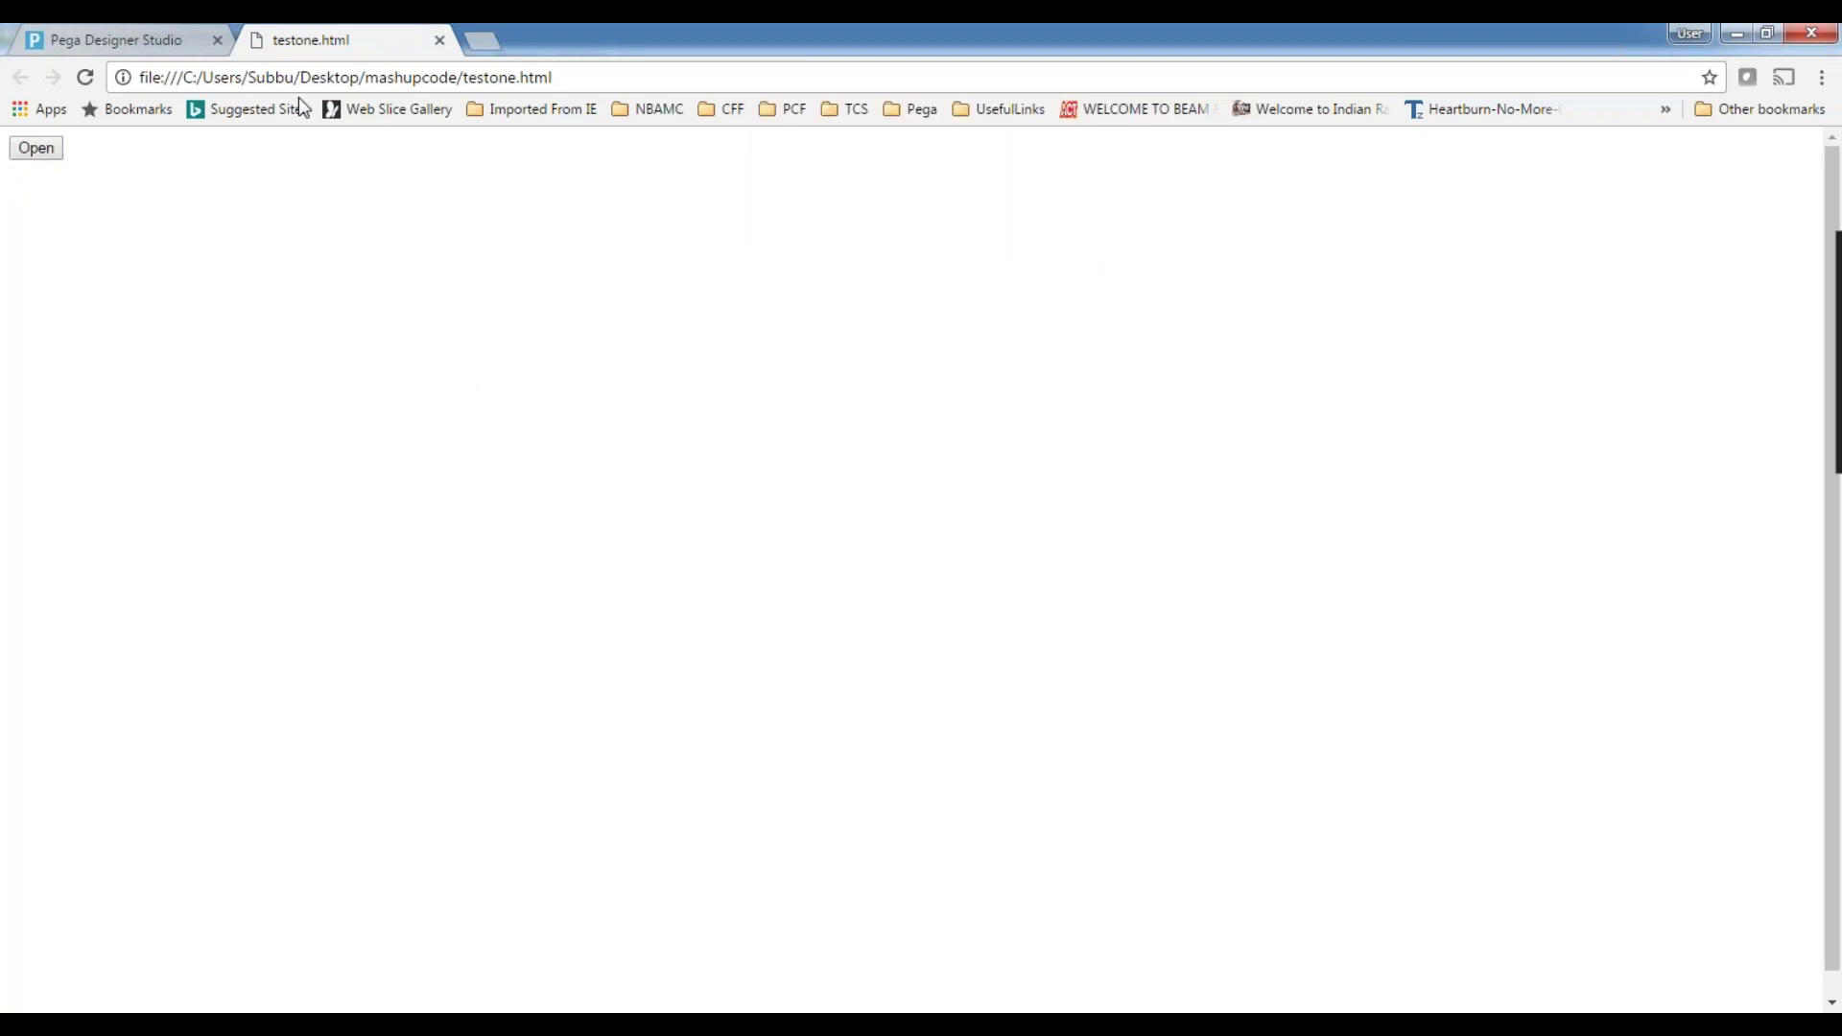
- Examine the showDiv function's doAction call in Notepad++ against loadGadget, the Open button and the PegaGadget div attributes in testone.html
click(106, 37)
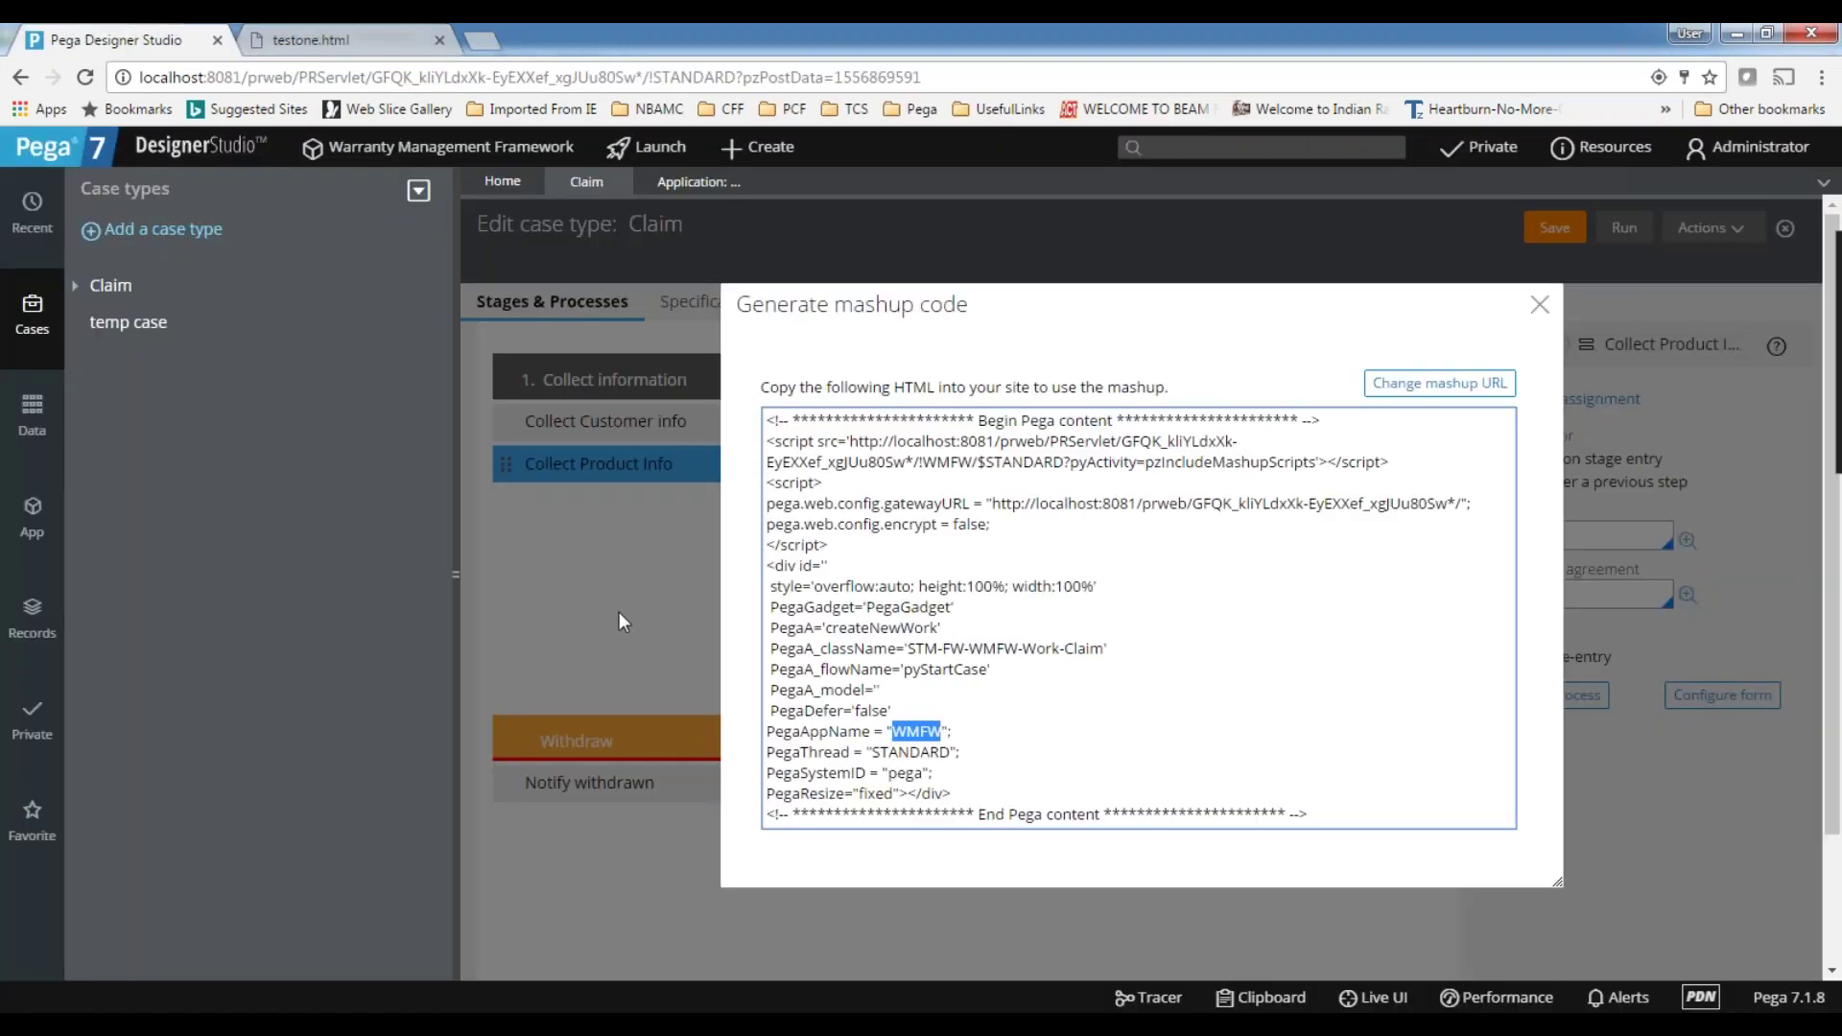
key(alt+Tab)
scroll(300, 638, down, 1)
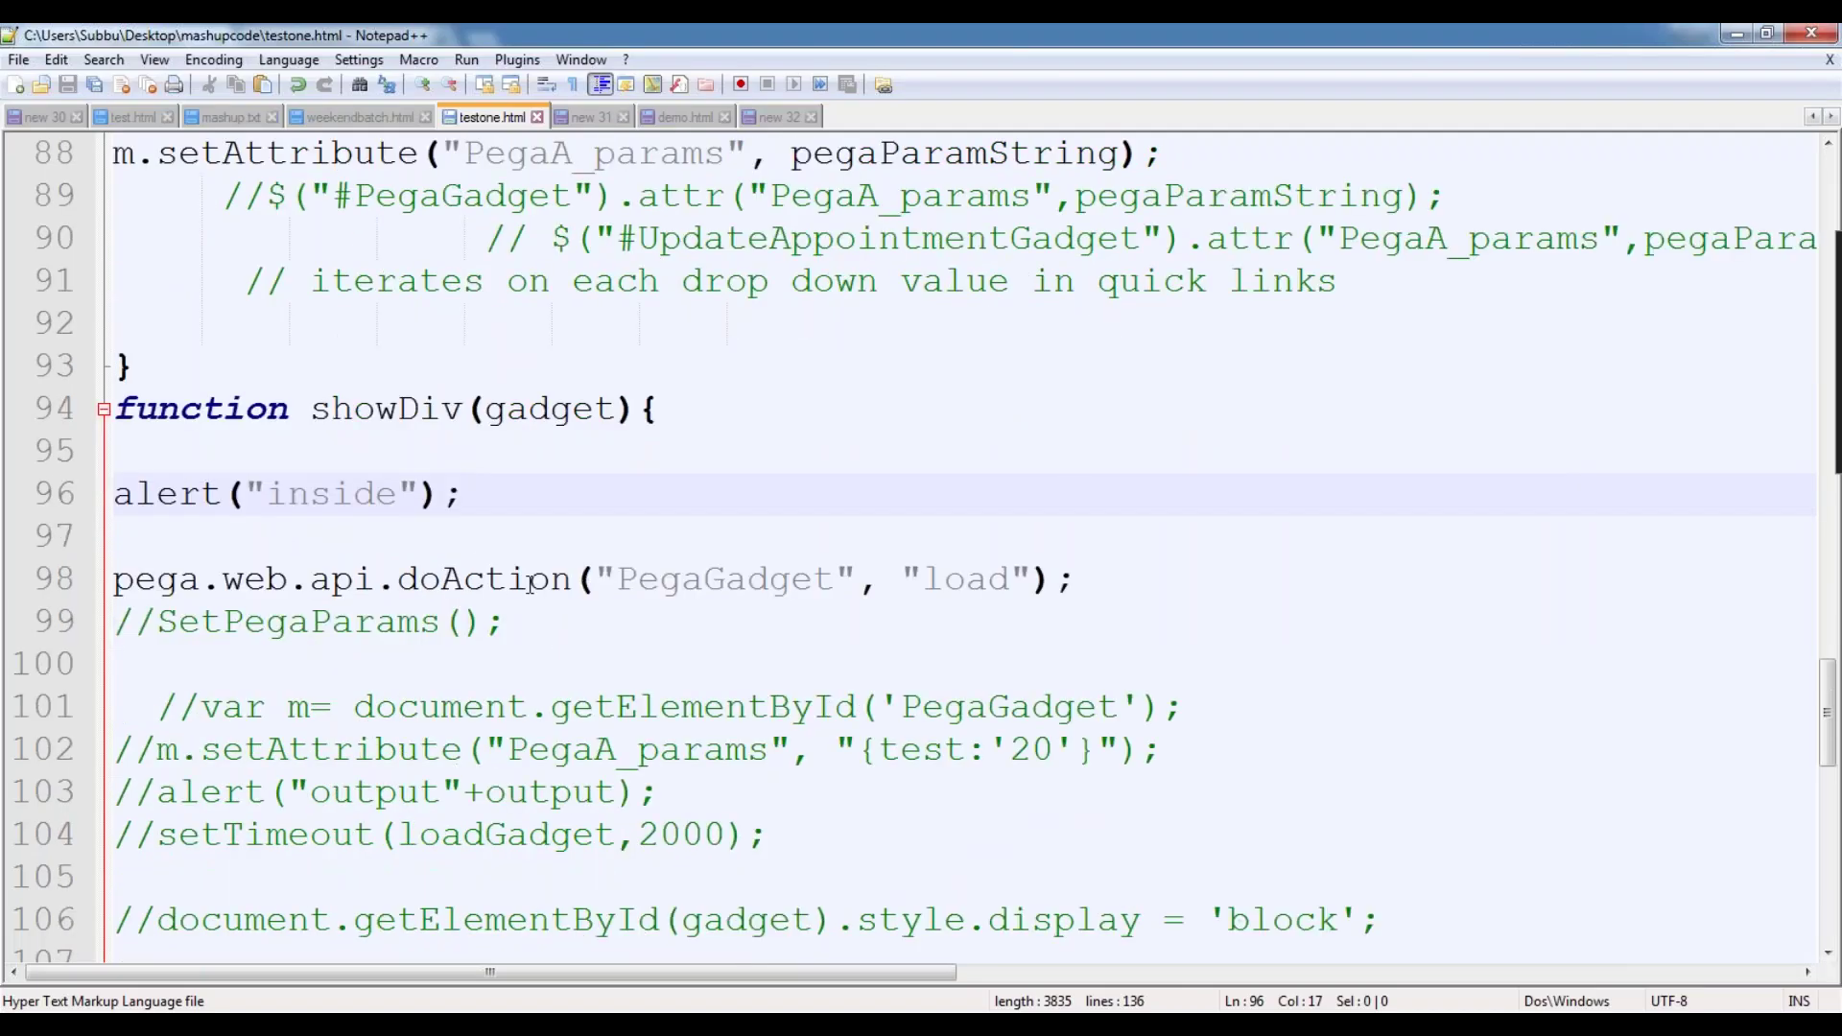
double_click(530, 581)
click(699, 579)
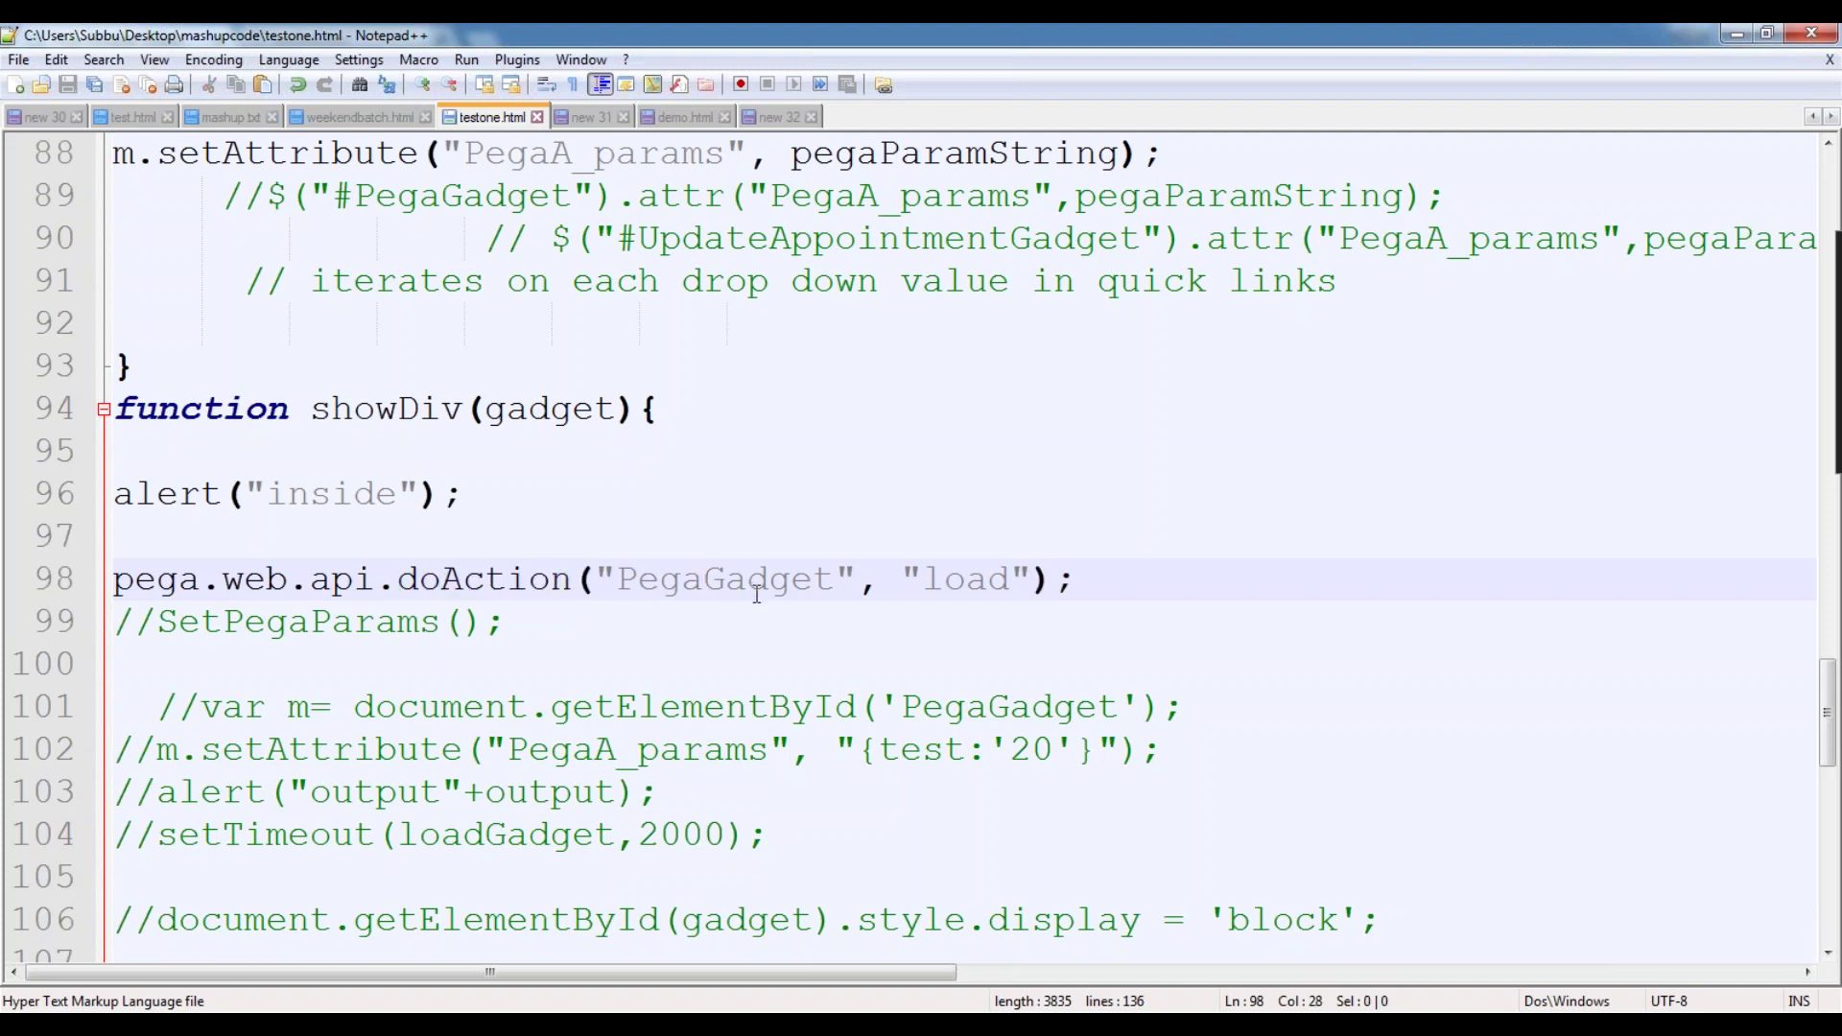
scroll(757, 594, down, 4)
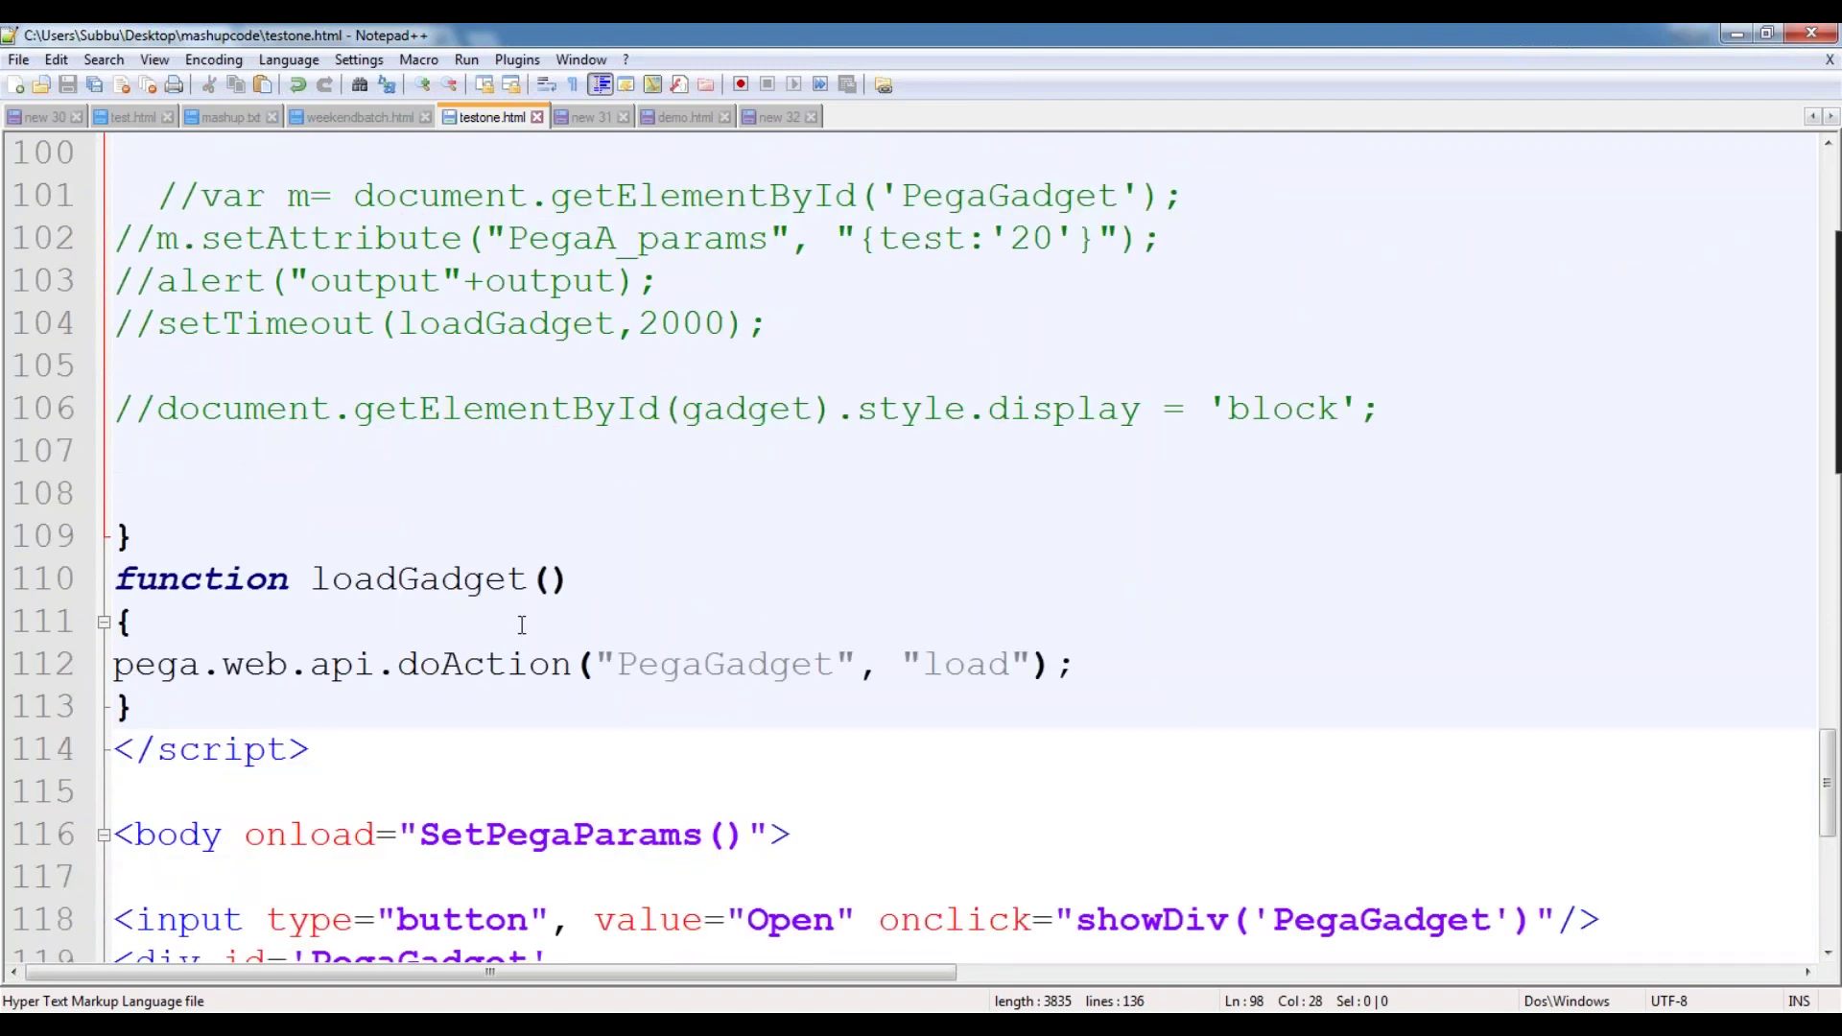
scroll(521, 625, up, 4)
scroll(527, 627, down, 3)
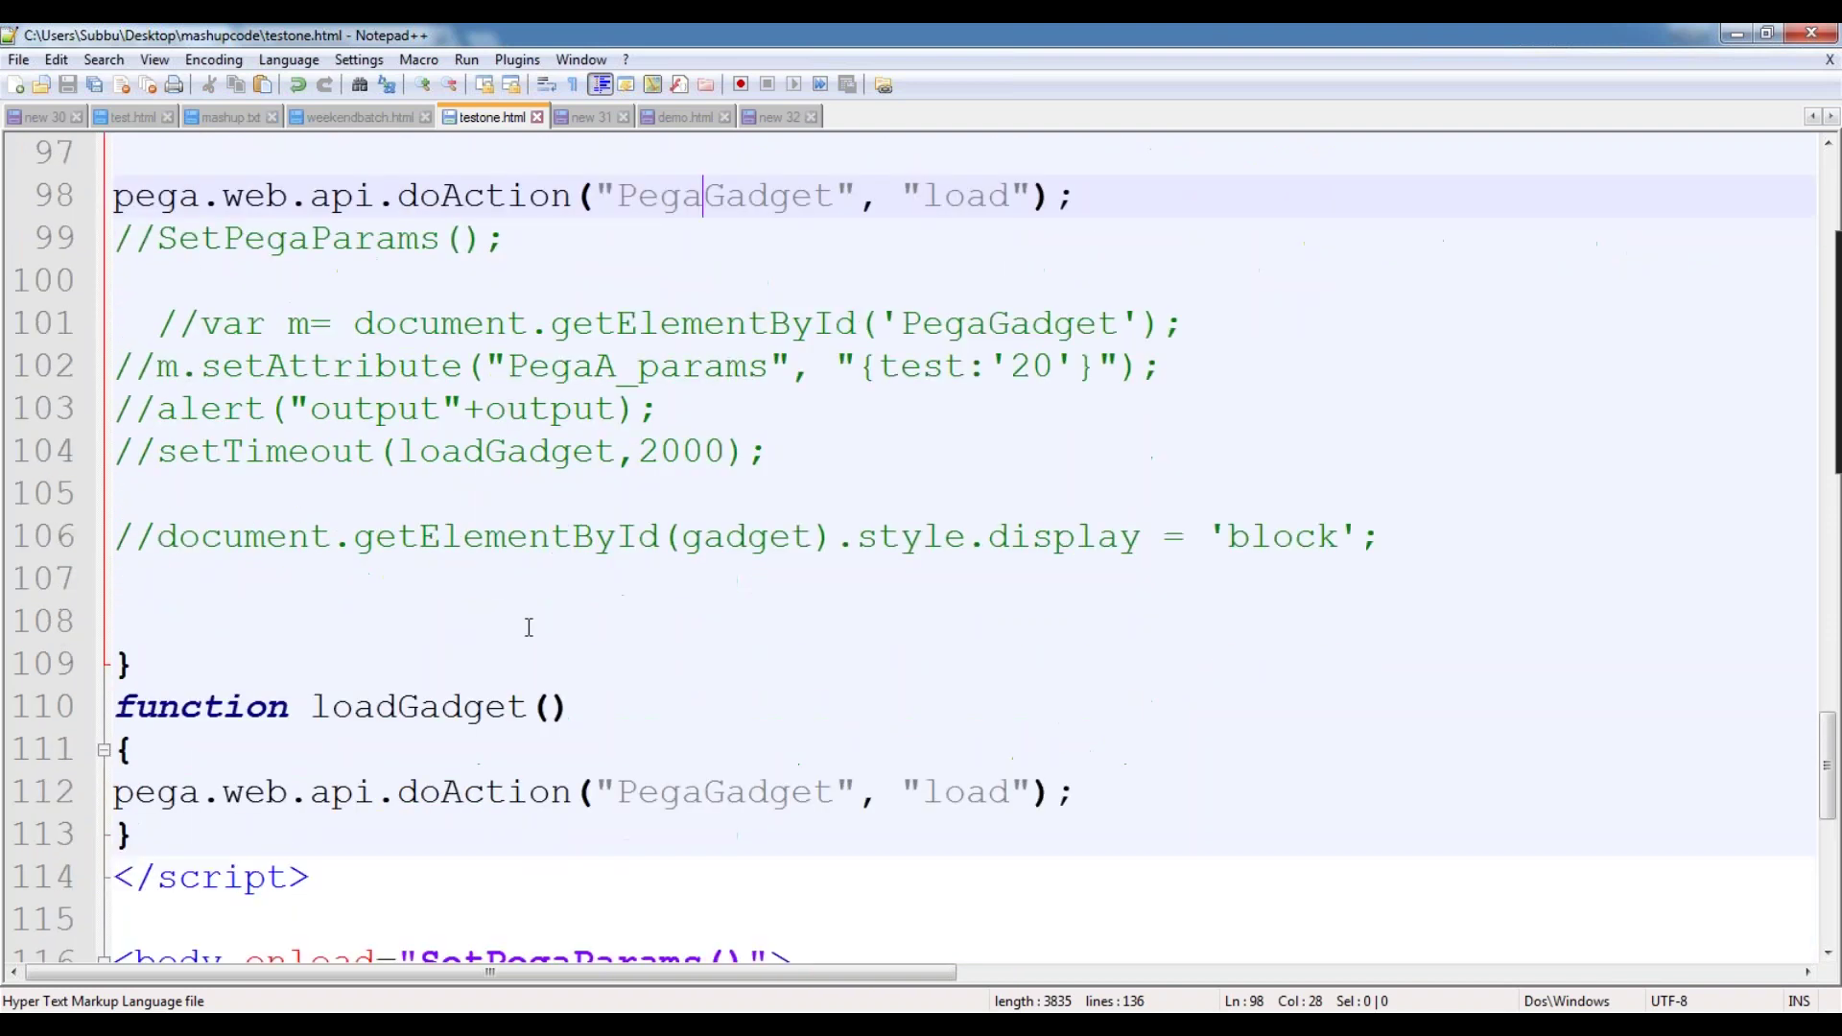
scroll(528, 628, down, 4)
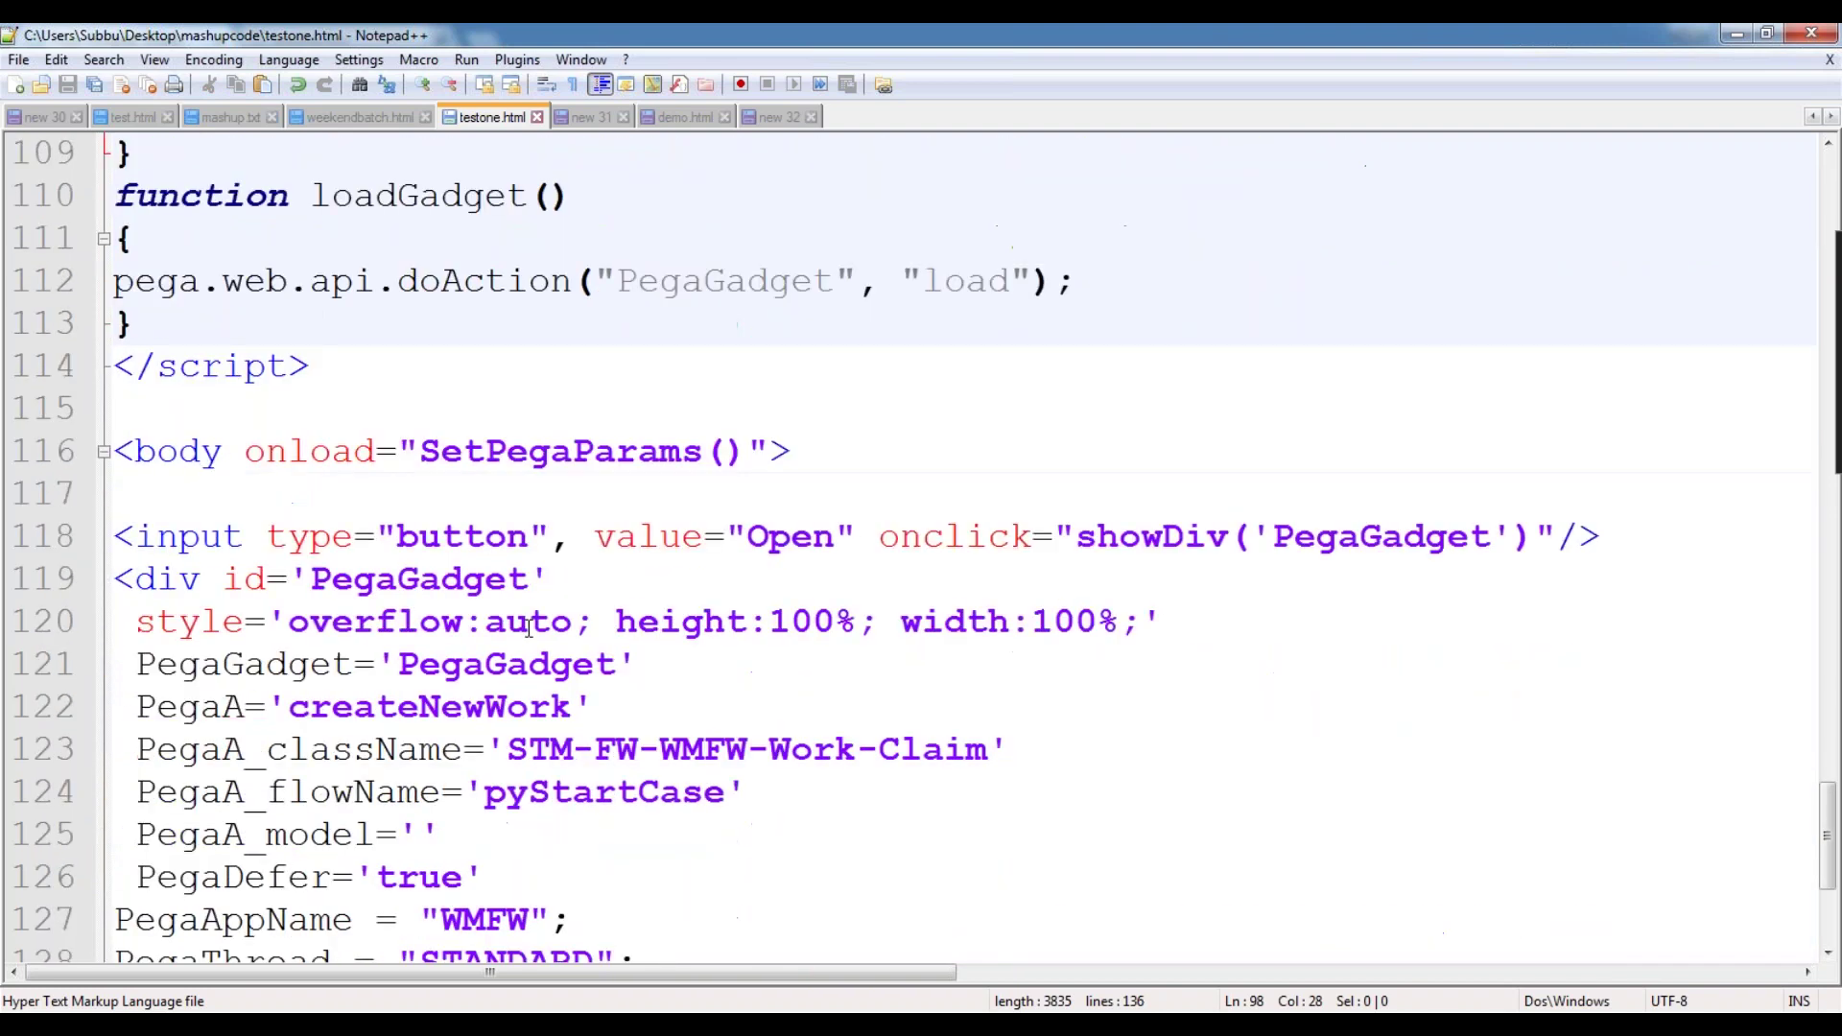
scroll(528, 628, up, 8)
click(395, 533)
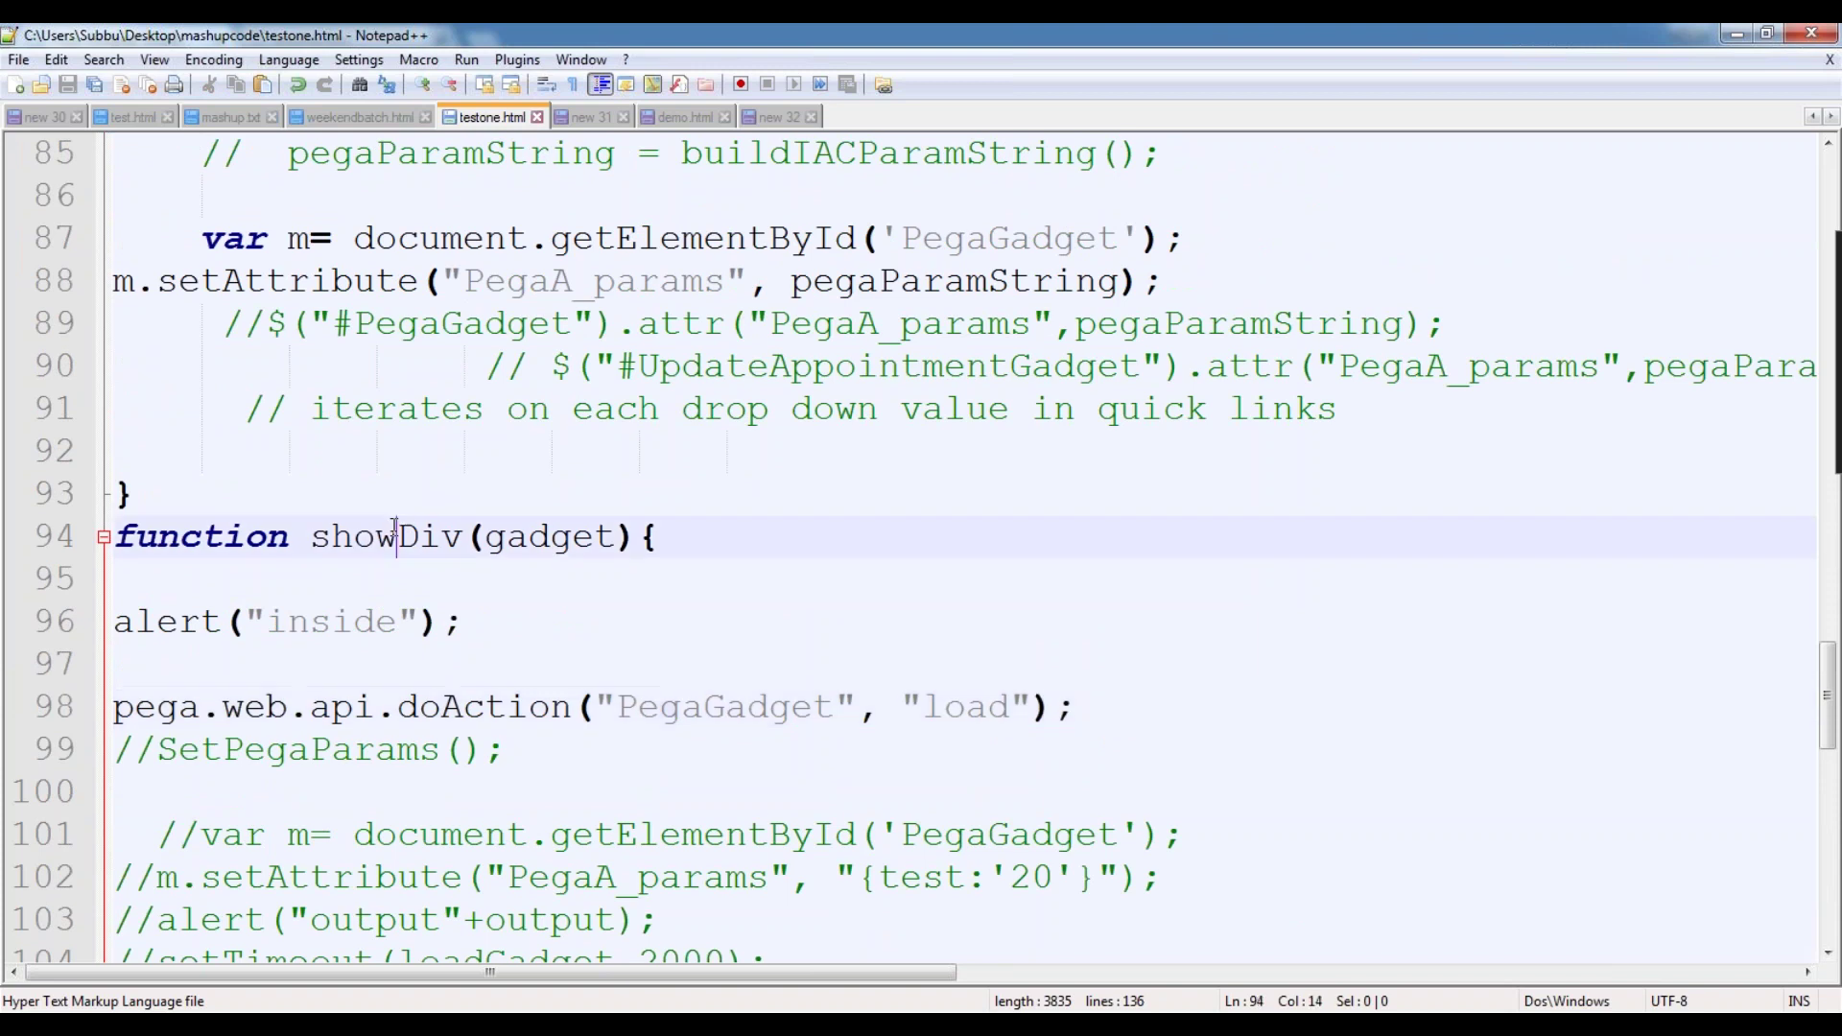
double_click(396, 533)
double_click(508, 710)
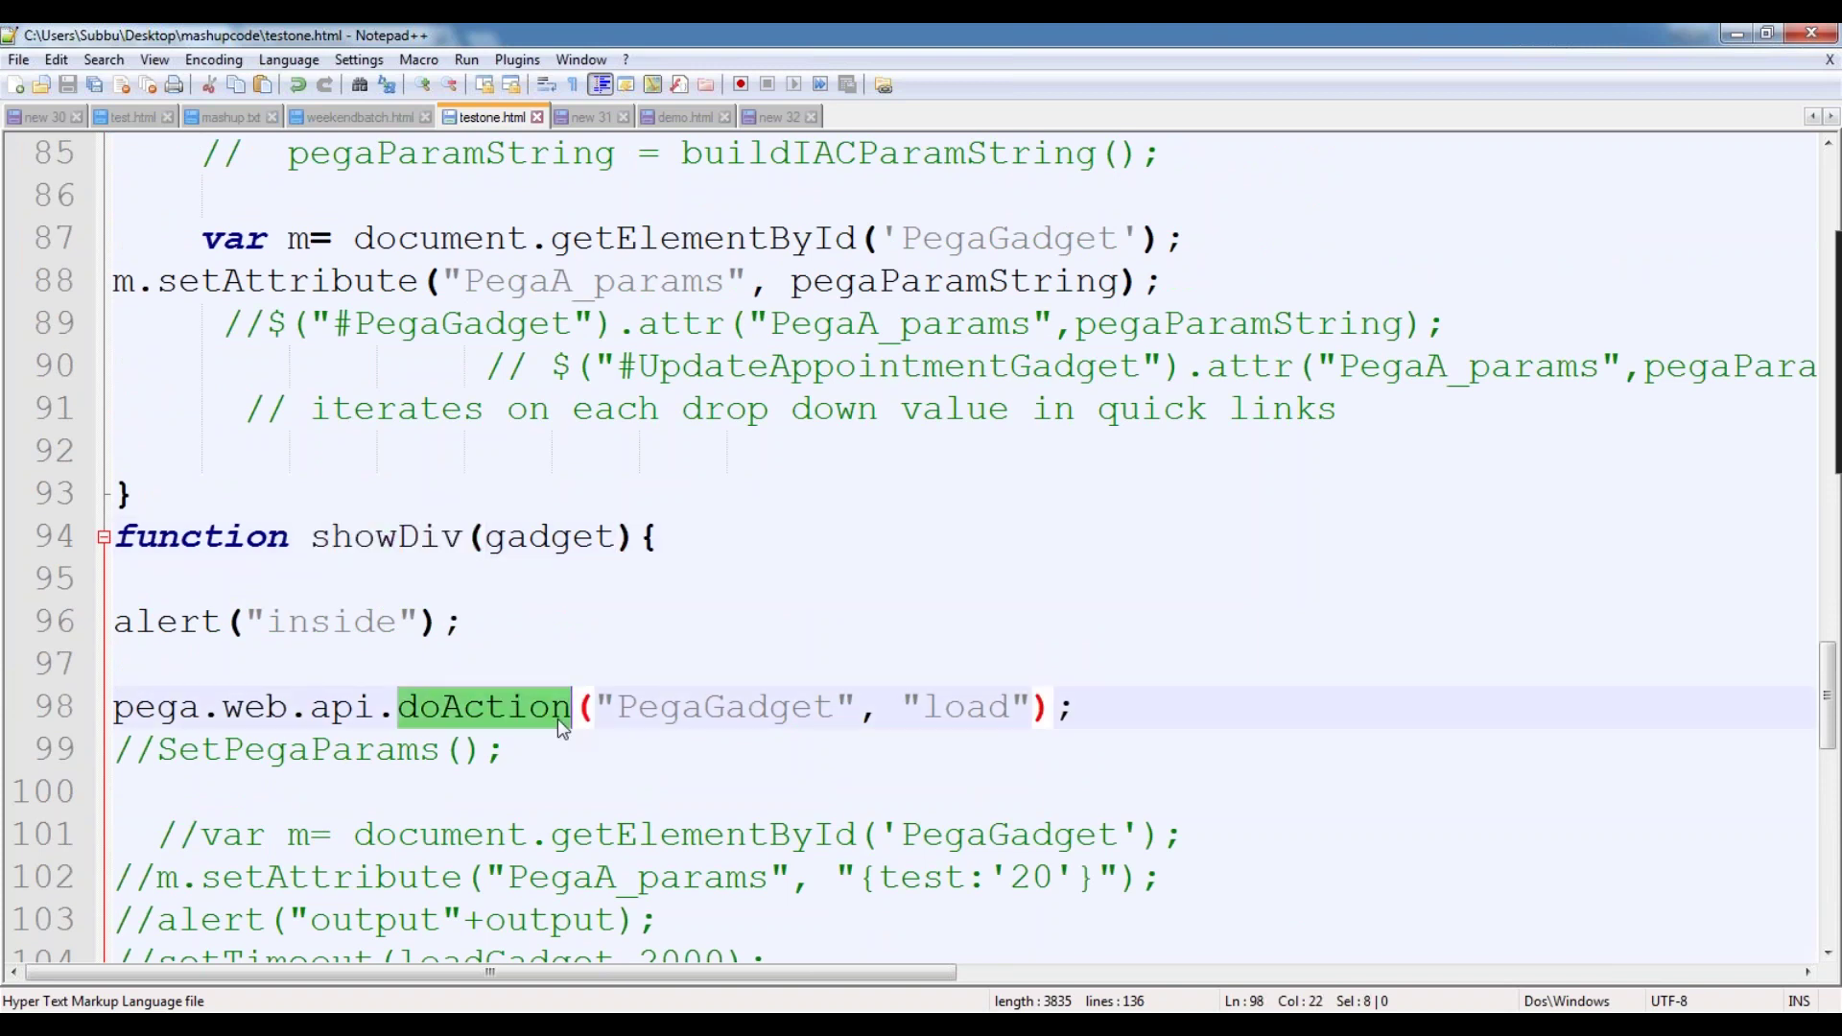
scroll(558, 722, down, 4)
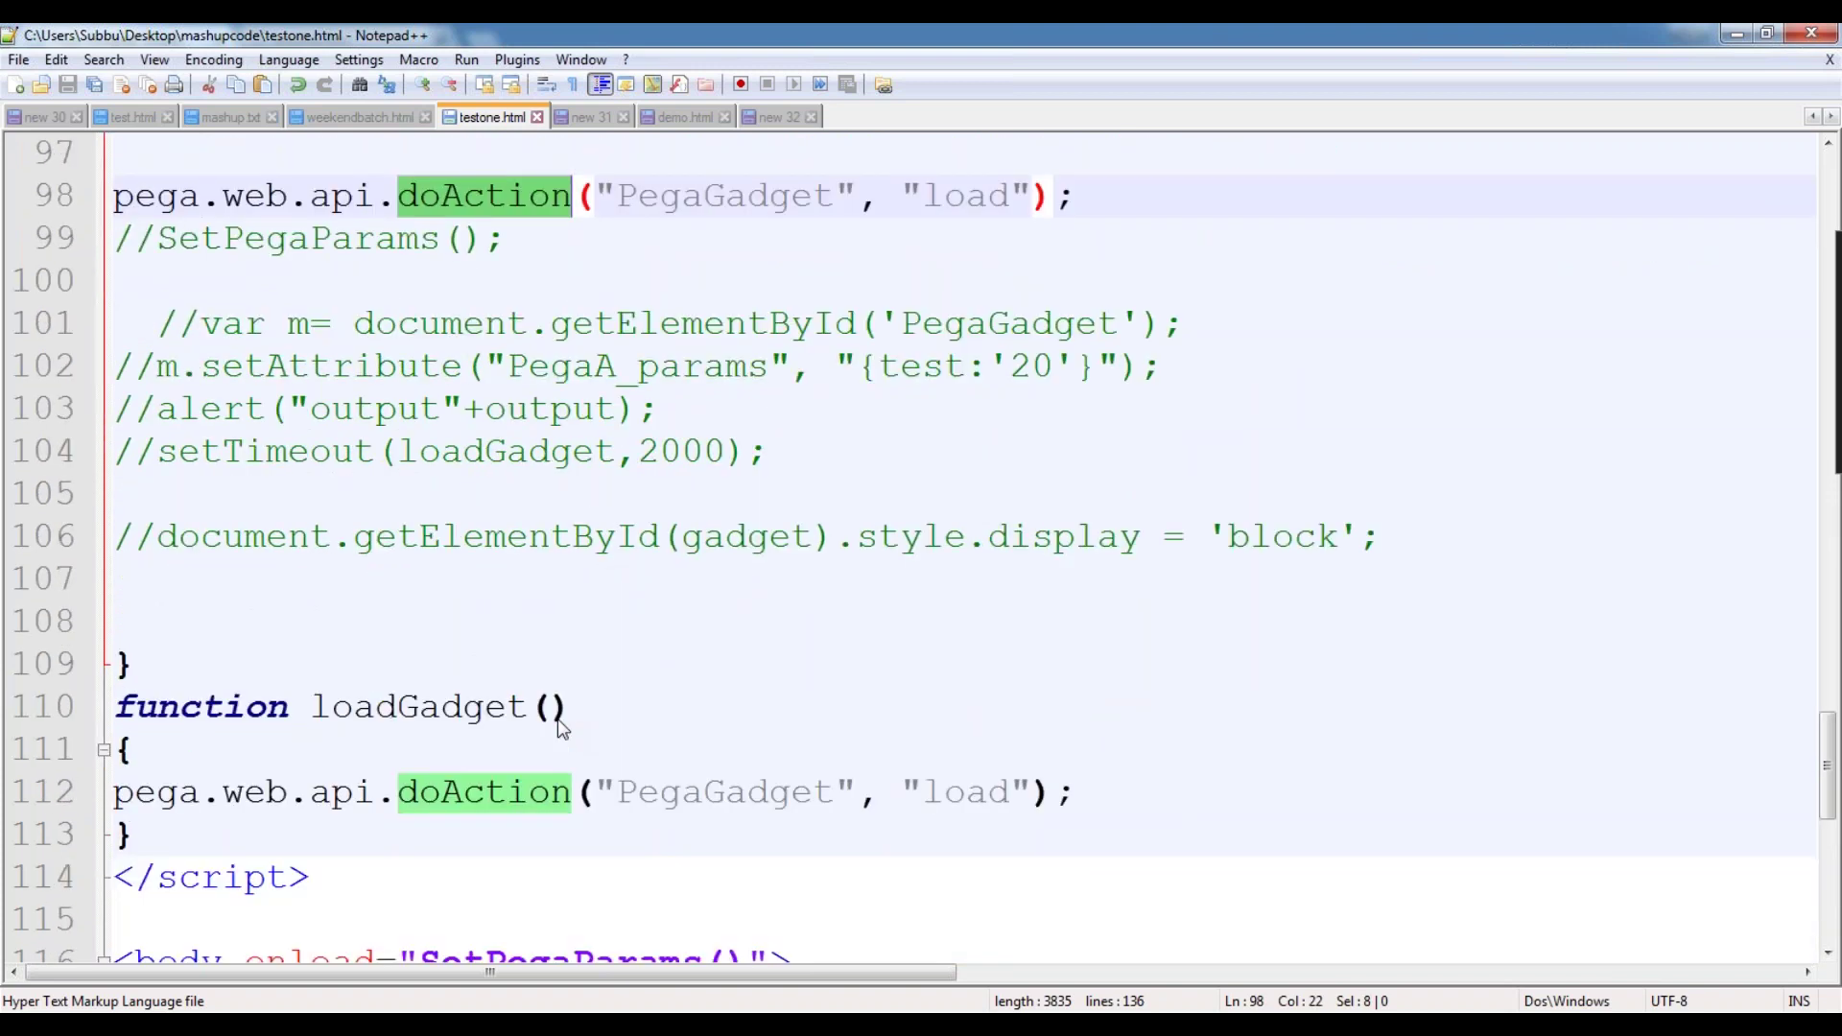
- Compare the PegaGadget name in showDiv's doAction call with loadGadget, the Open button's onclick and the gadget div attributes
scroll(559, 728, up, 1)
double_click(750, 326)
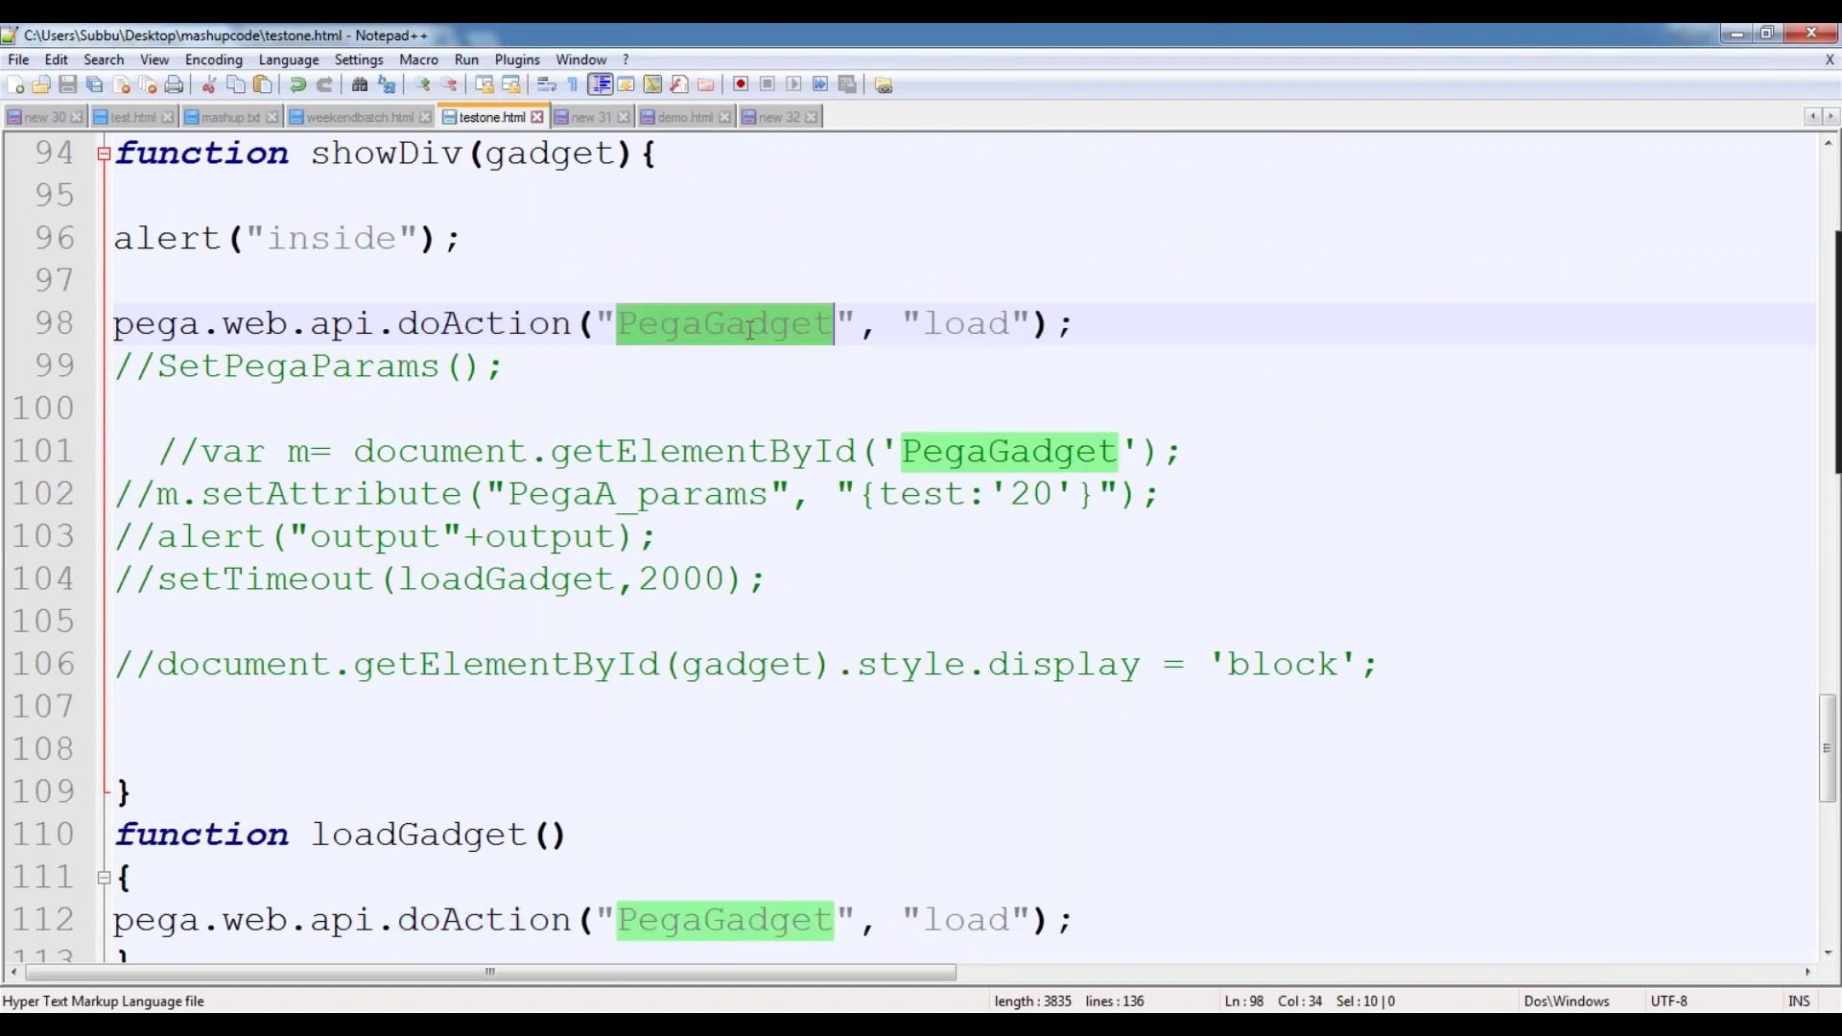
scroll(1055, 537, down, 4)
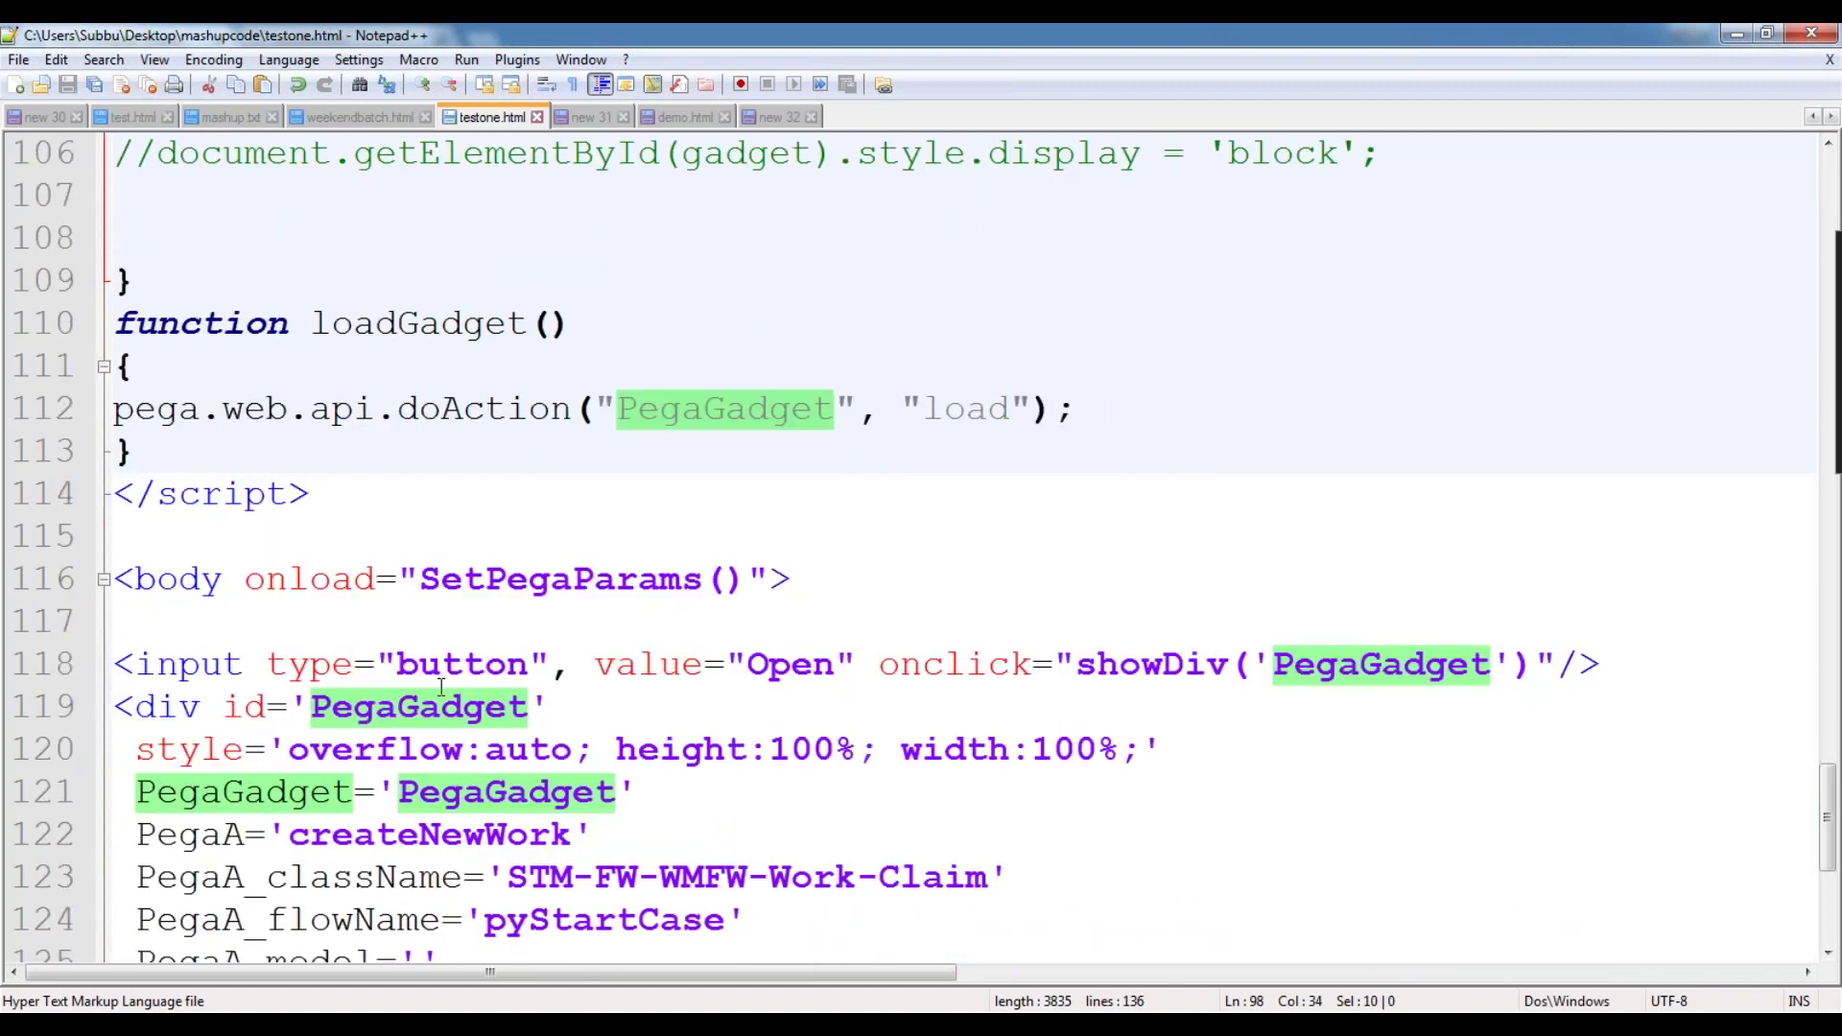
double_click(431, 656)
click(1119, 662)
double_click(1119, 662)
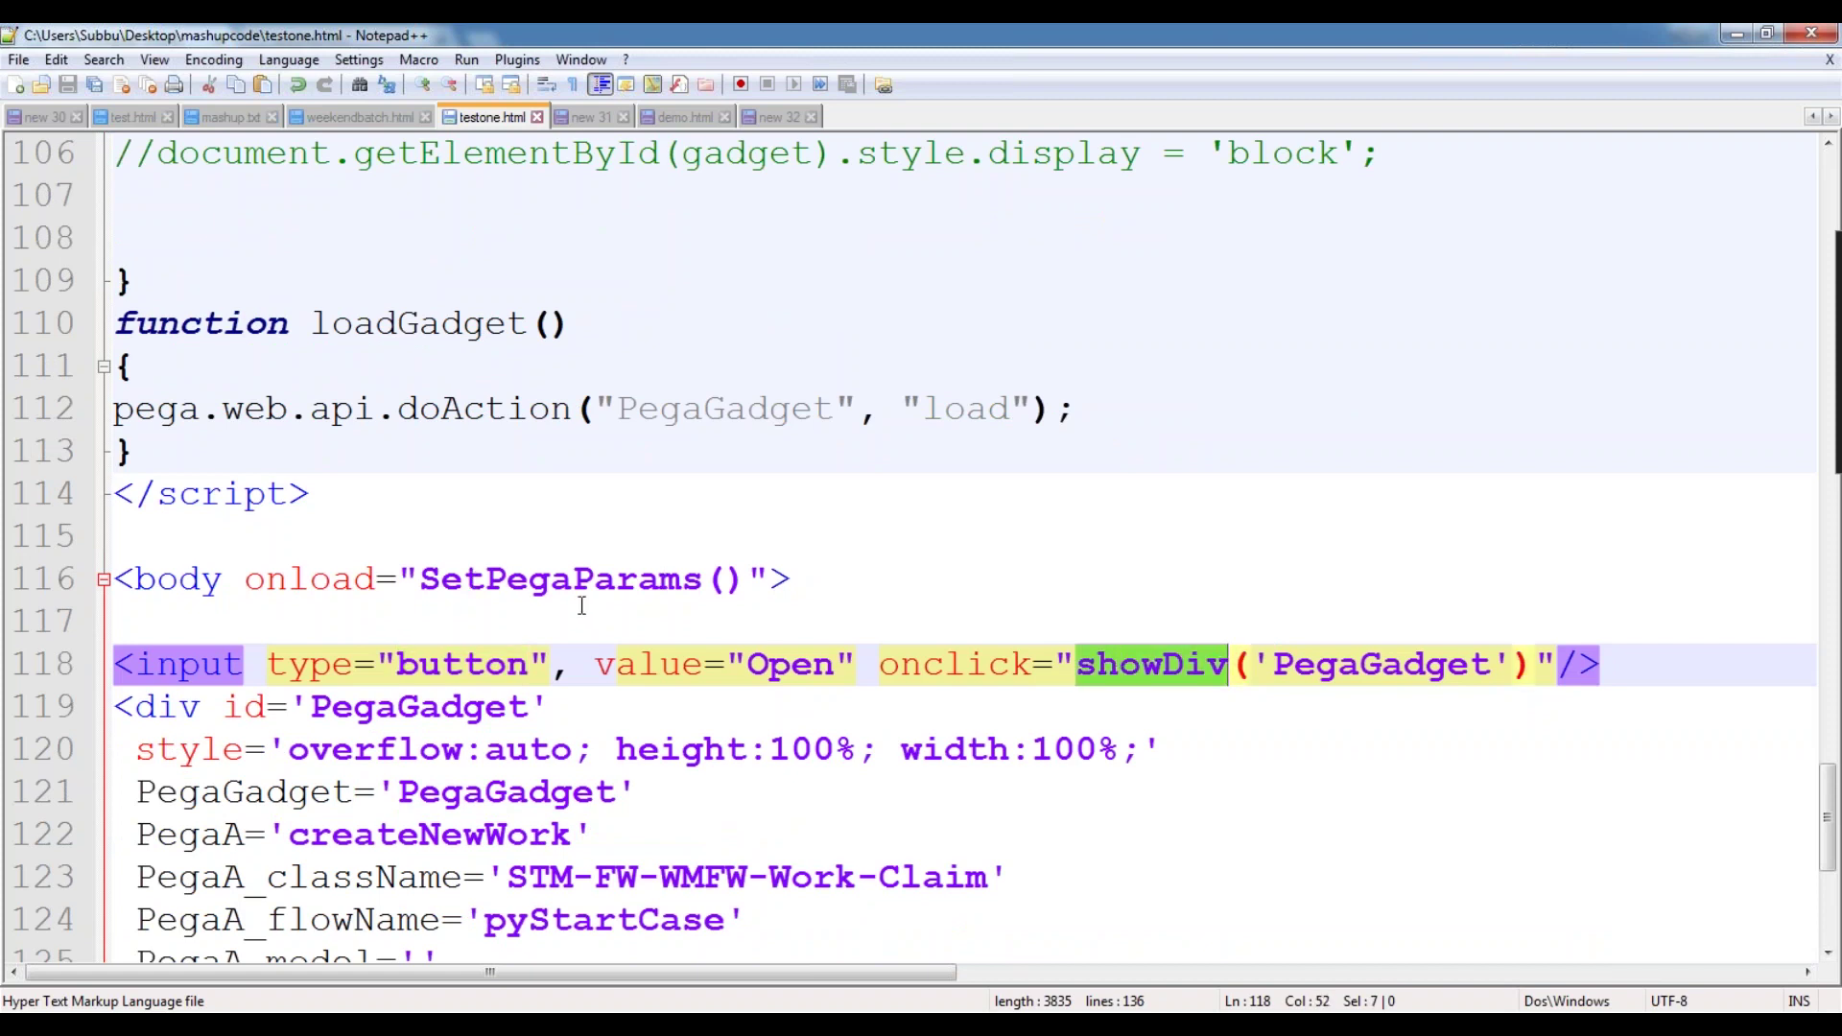
scroll(580, 606, up, 1)
scroll(580, 605, down, 2)
scroll(690, 621, up, 6)
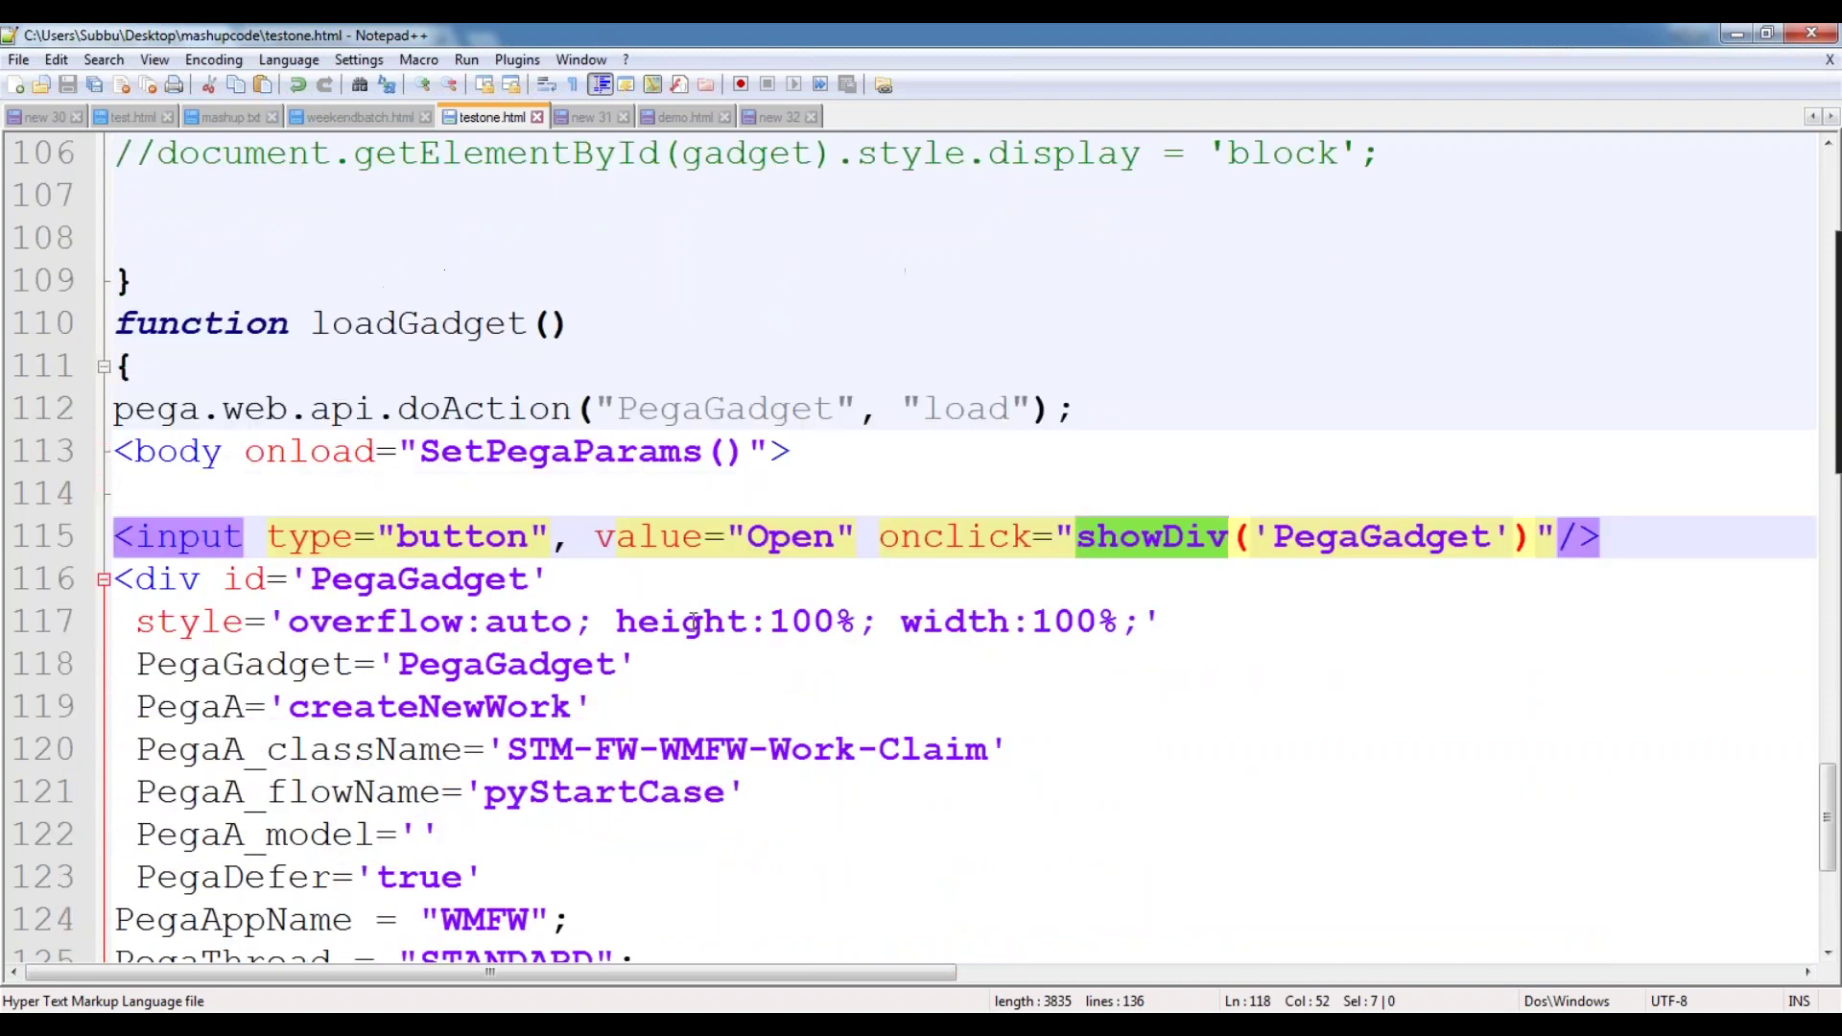
scroll(690, 621, down, 3)
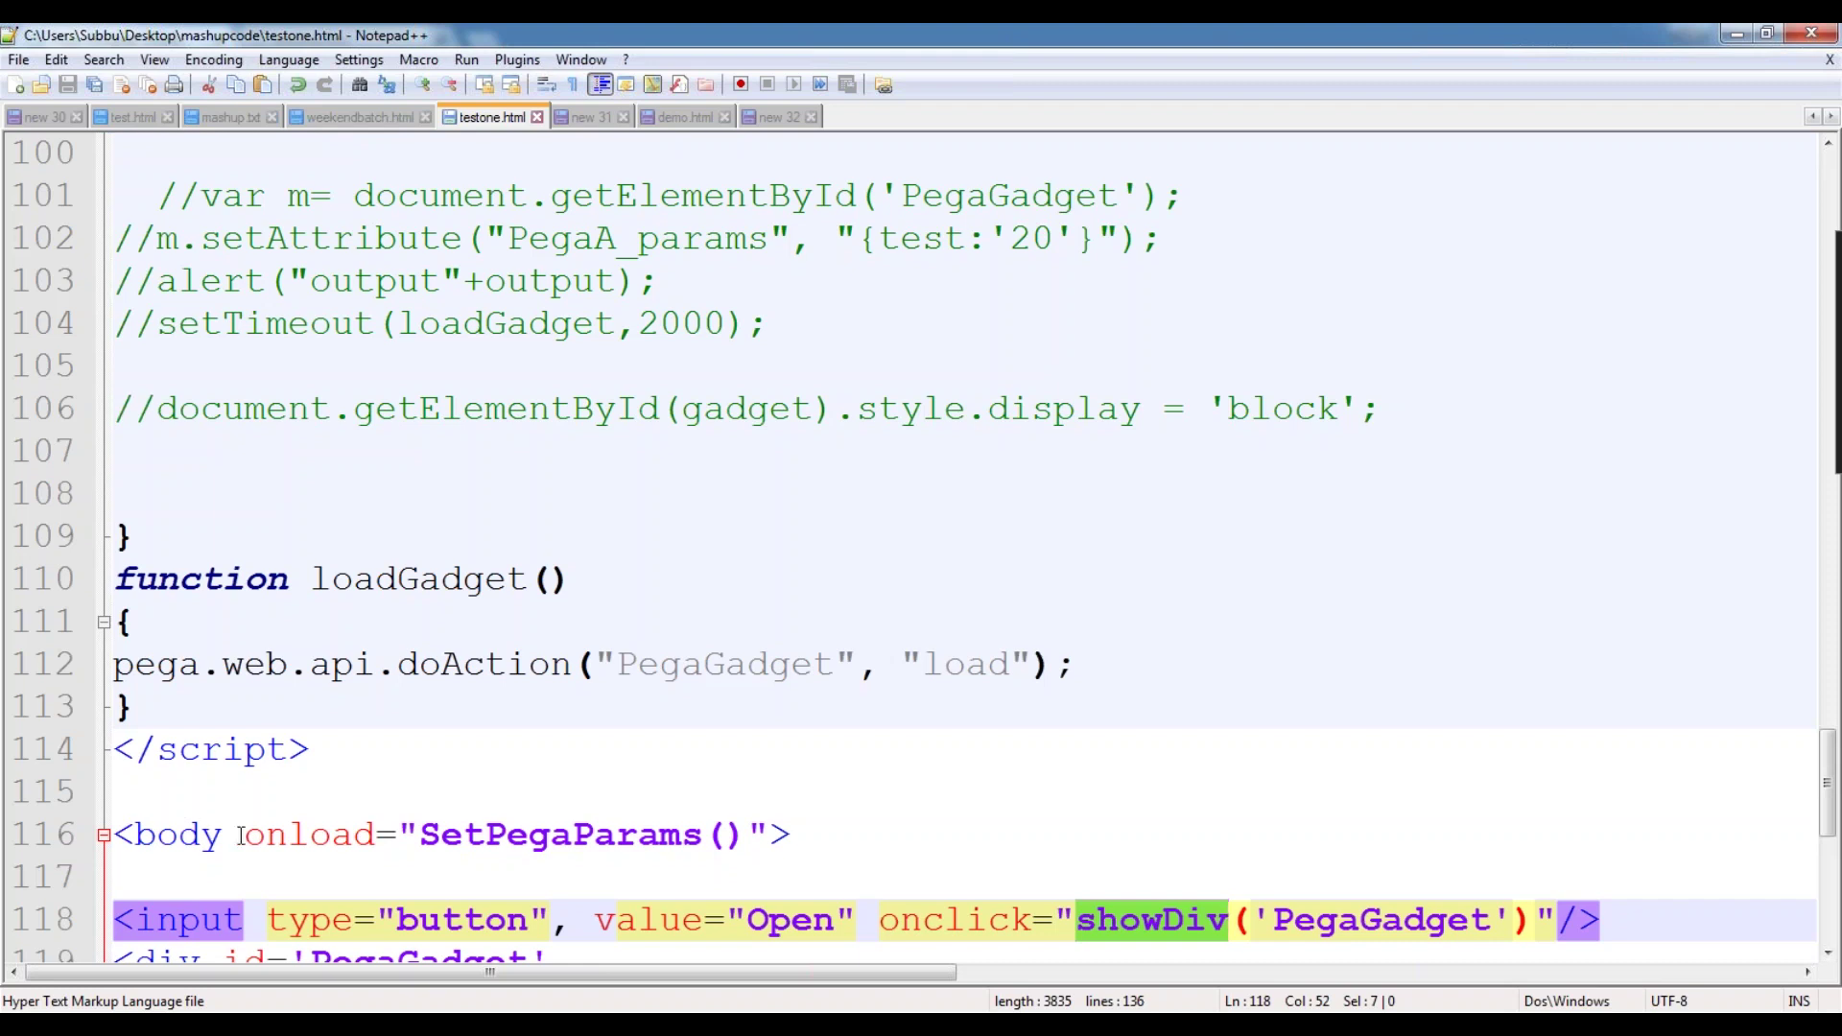
- Remove the onload="SetPegaParams()" attribute from the body tag of testone.html and save the file
drag(248, 833, 749, 834)
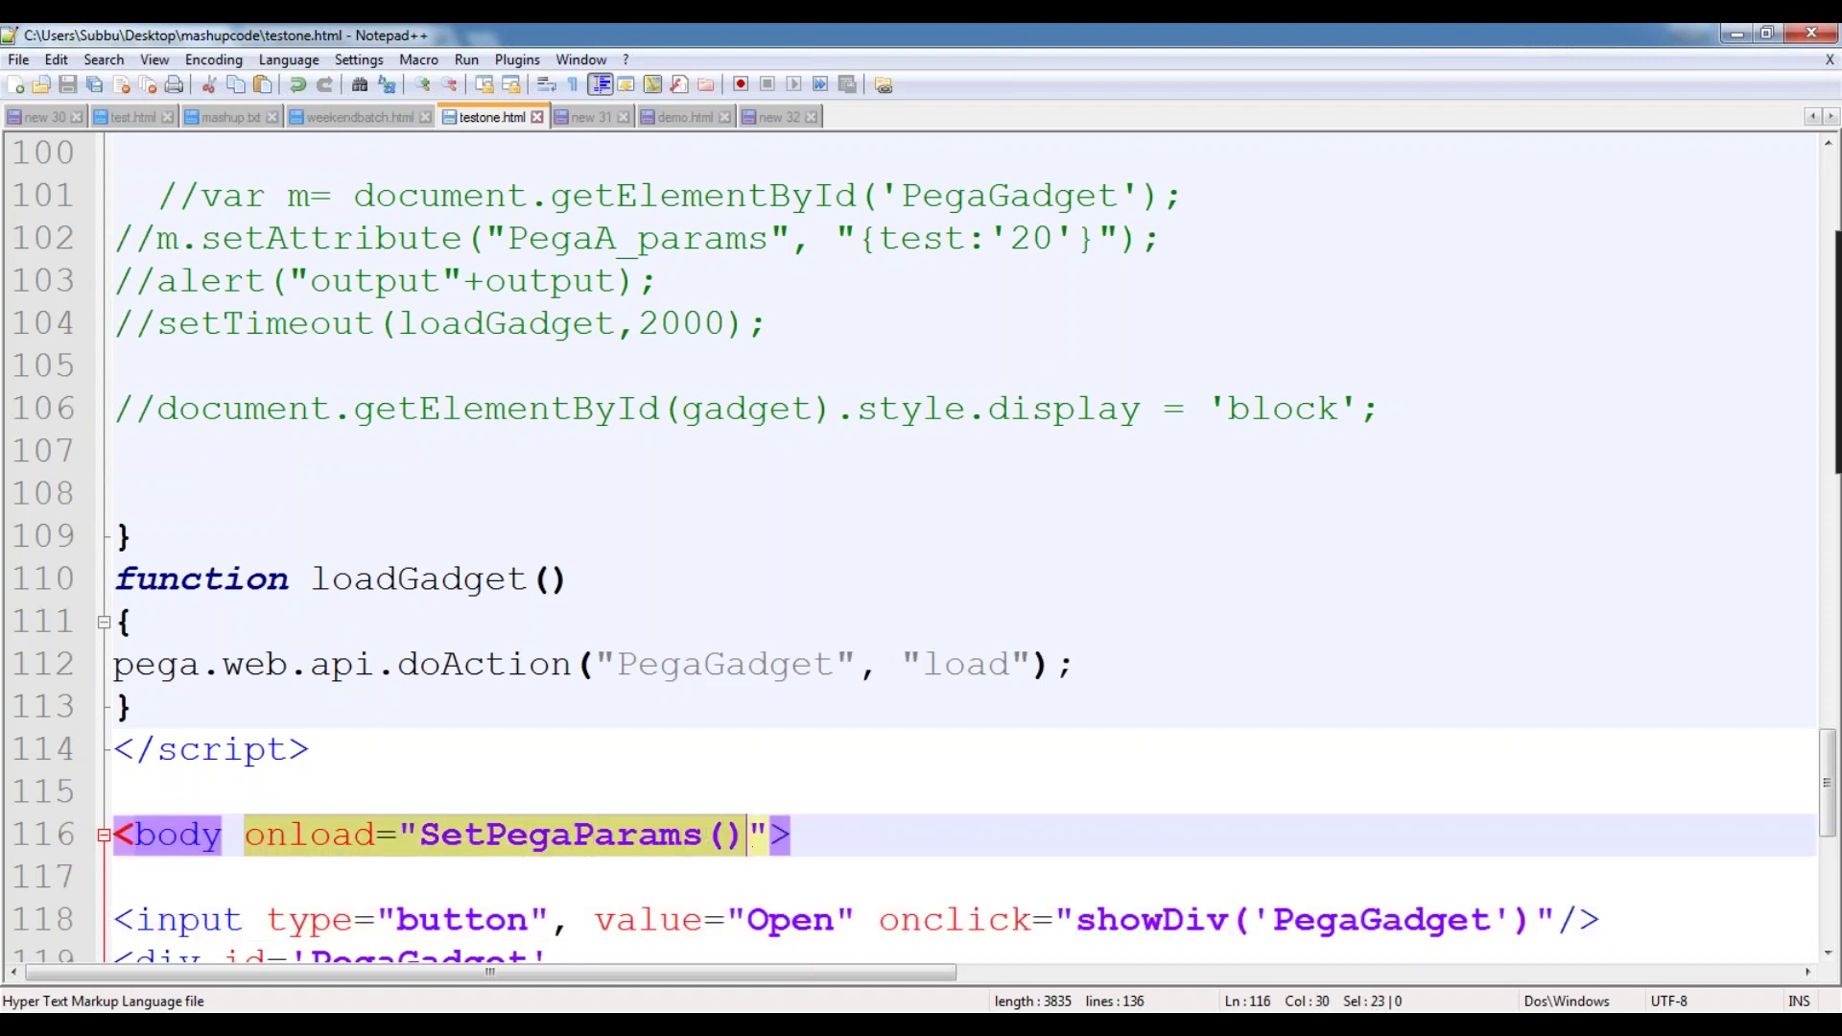
key(Delete)
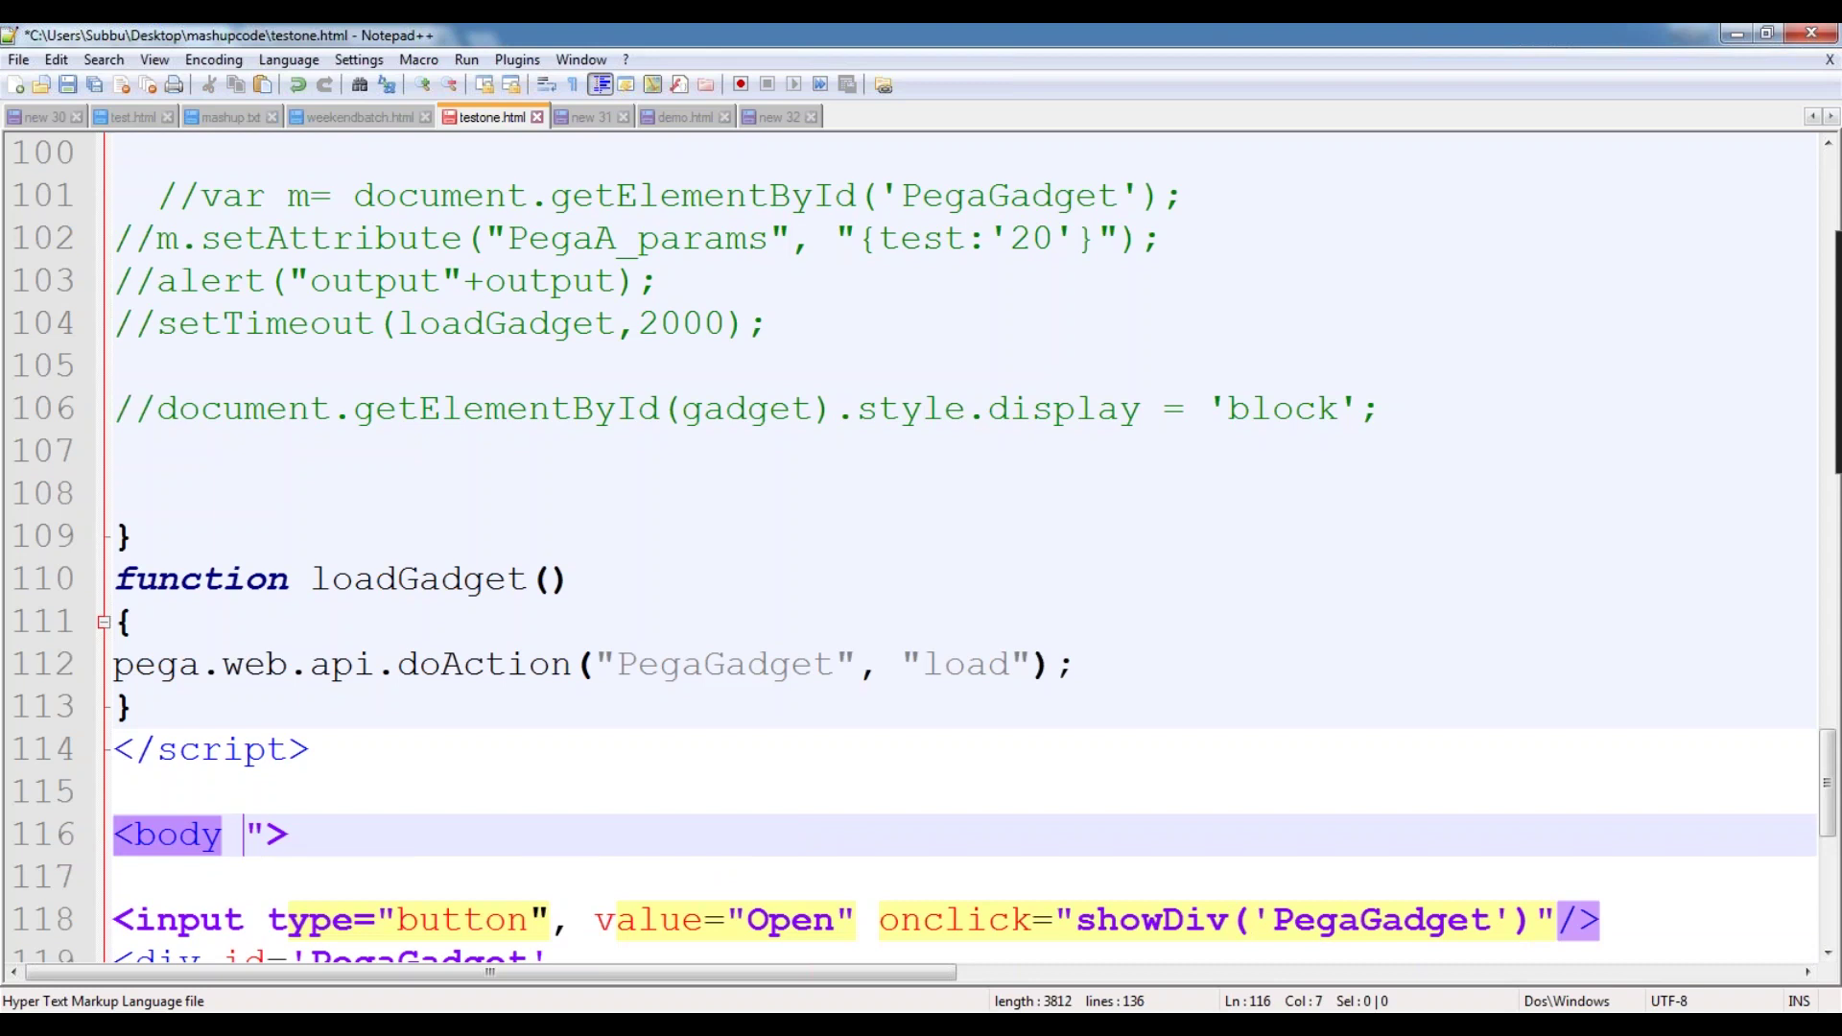
key(Delete)
key(BackSpace)
key(ctrl+s)
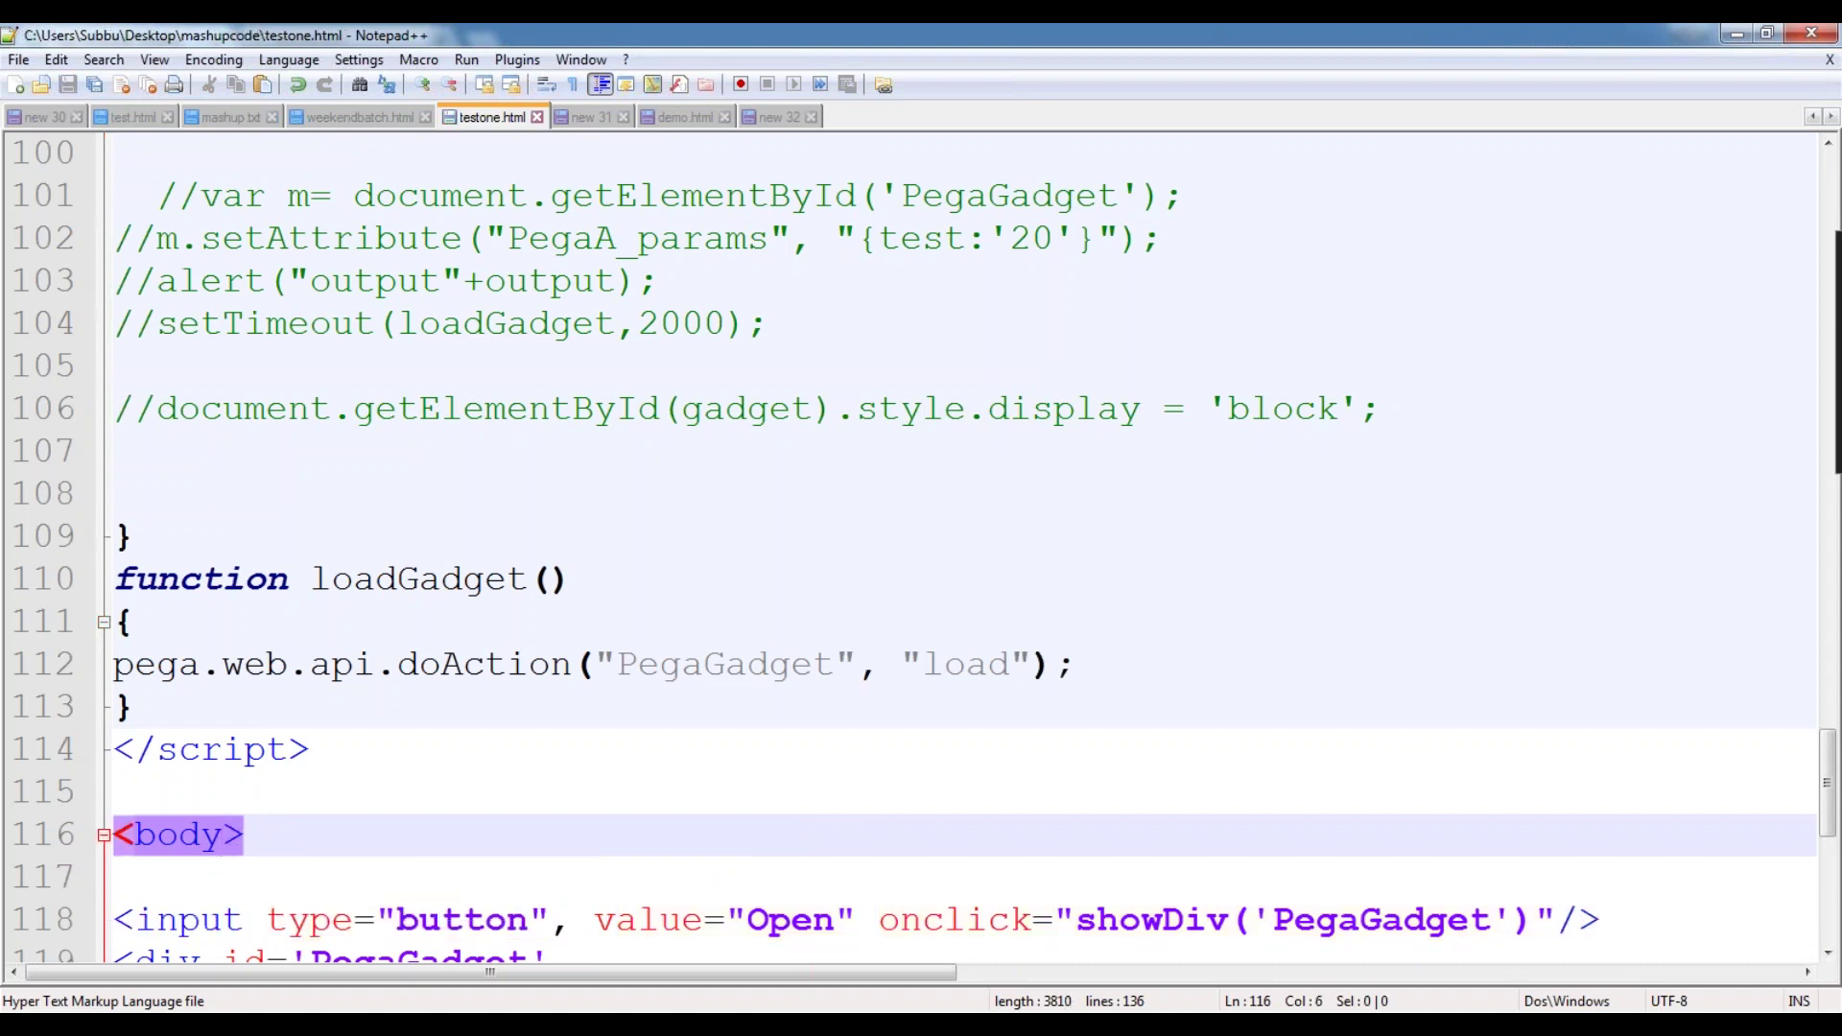
- Switch to Chrome, reload testone.html, test its Open button and dismiss the alert
scroll(583, 737, up, 1)
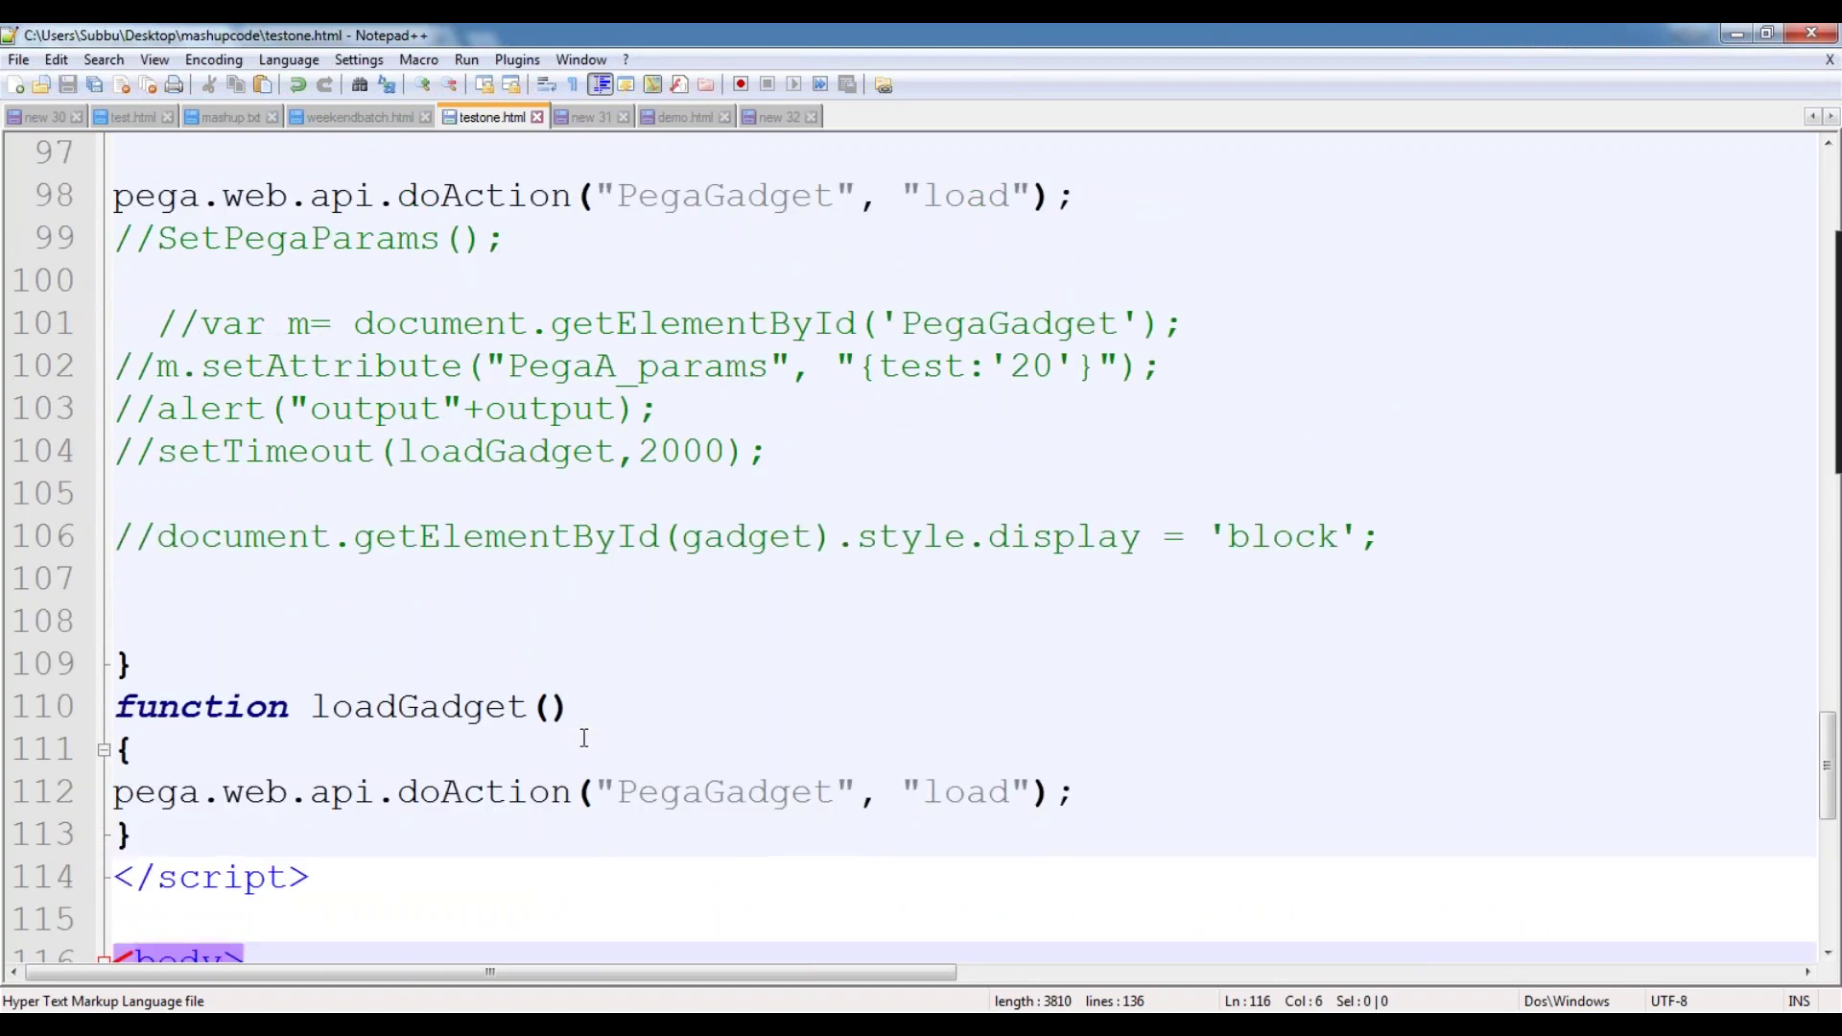
scroll(583, 737, up, 3)
scroll(583, 736, down, 2)
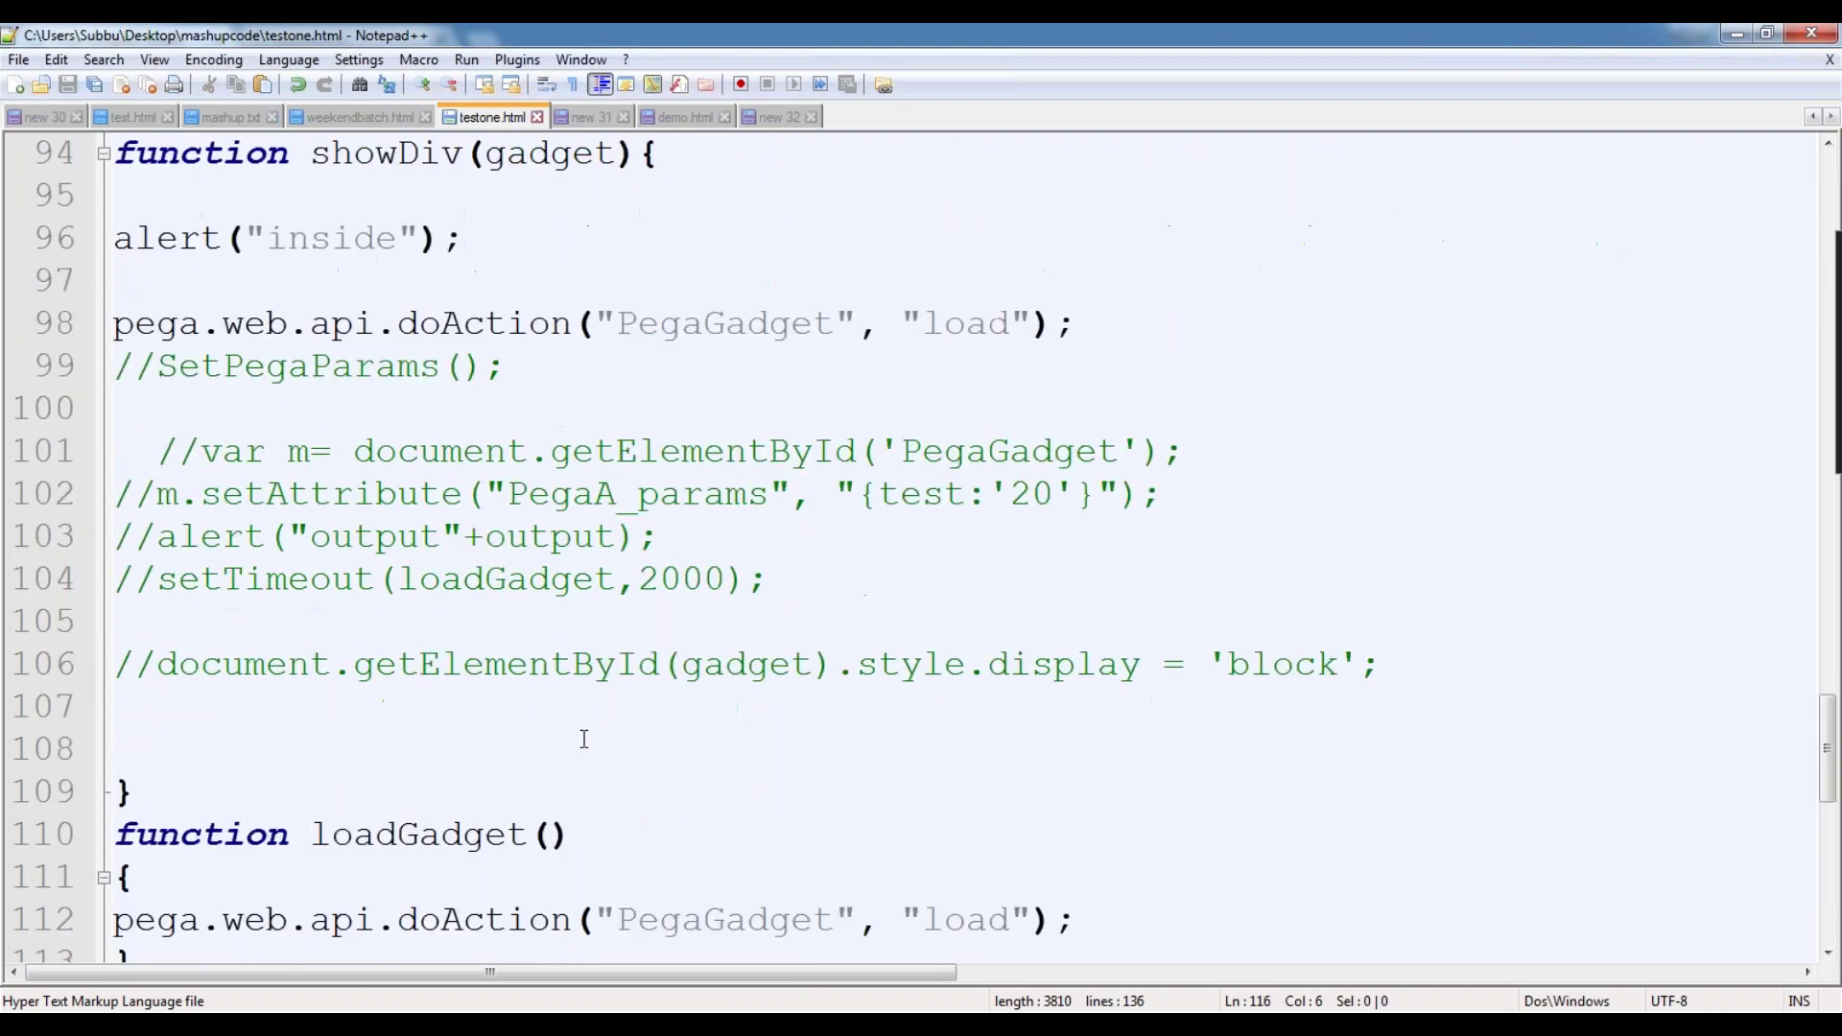
key(alt+Tab)
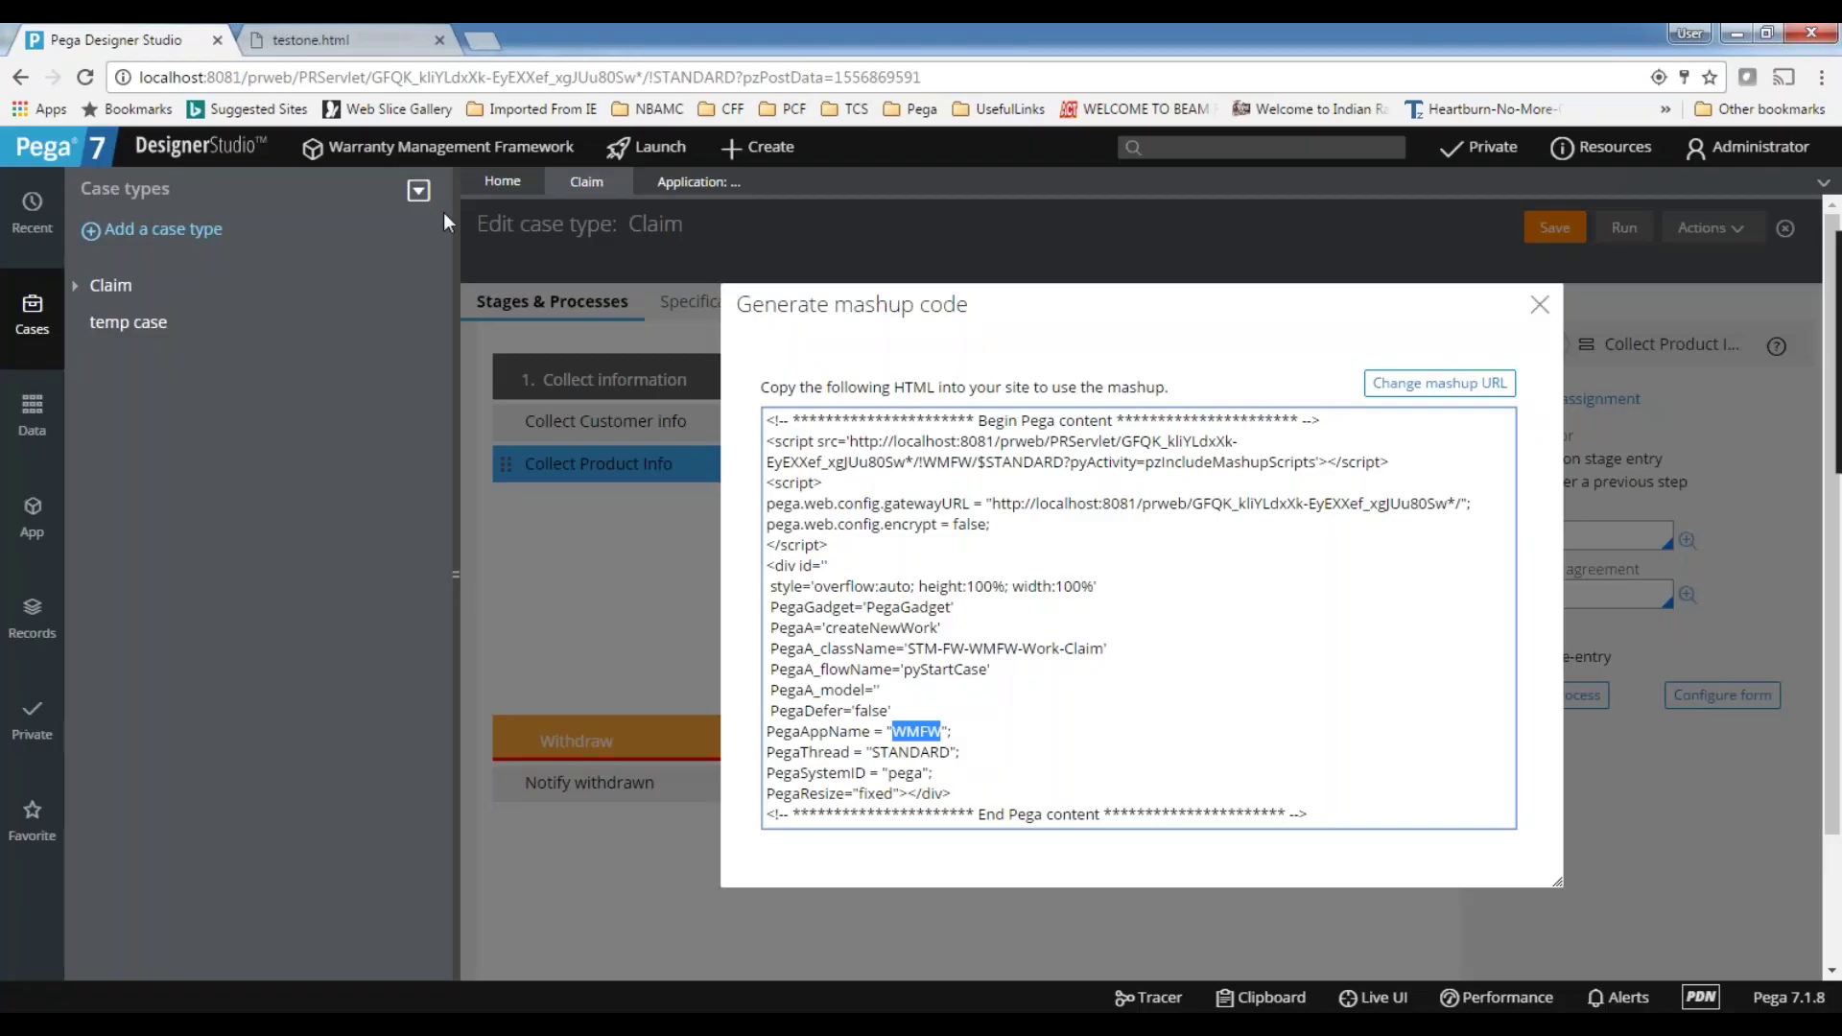
click(376, 40)
key(F5)
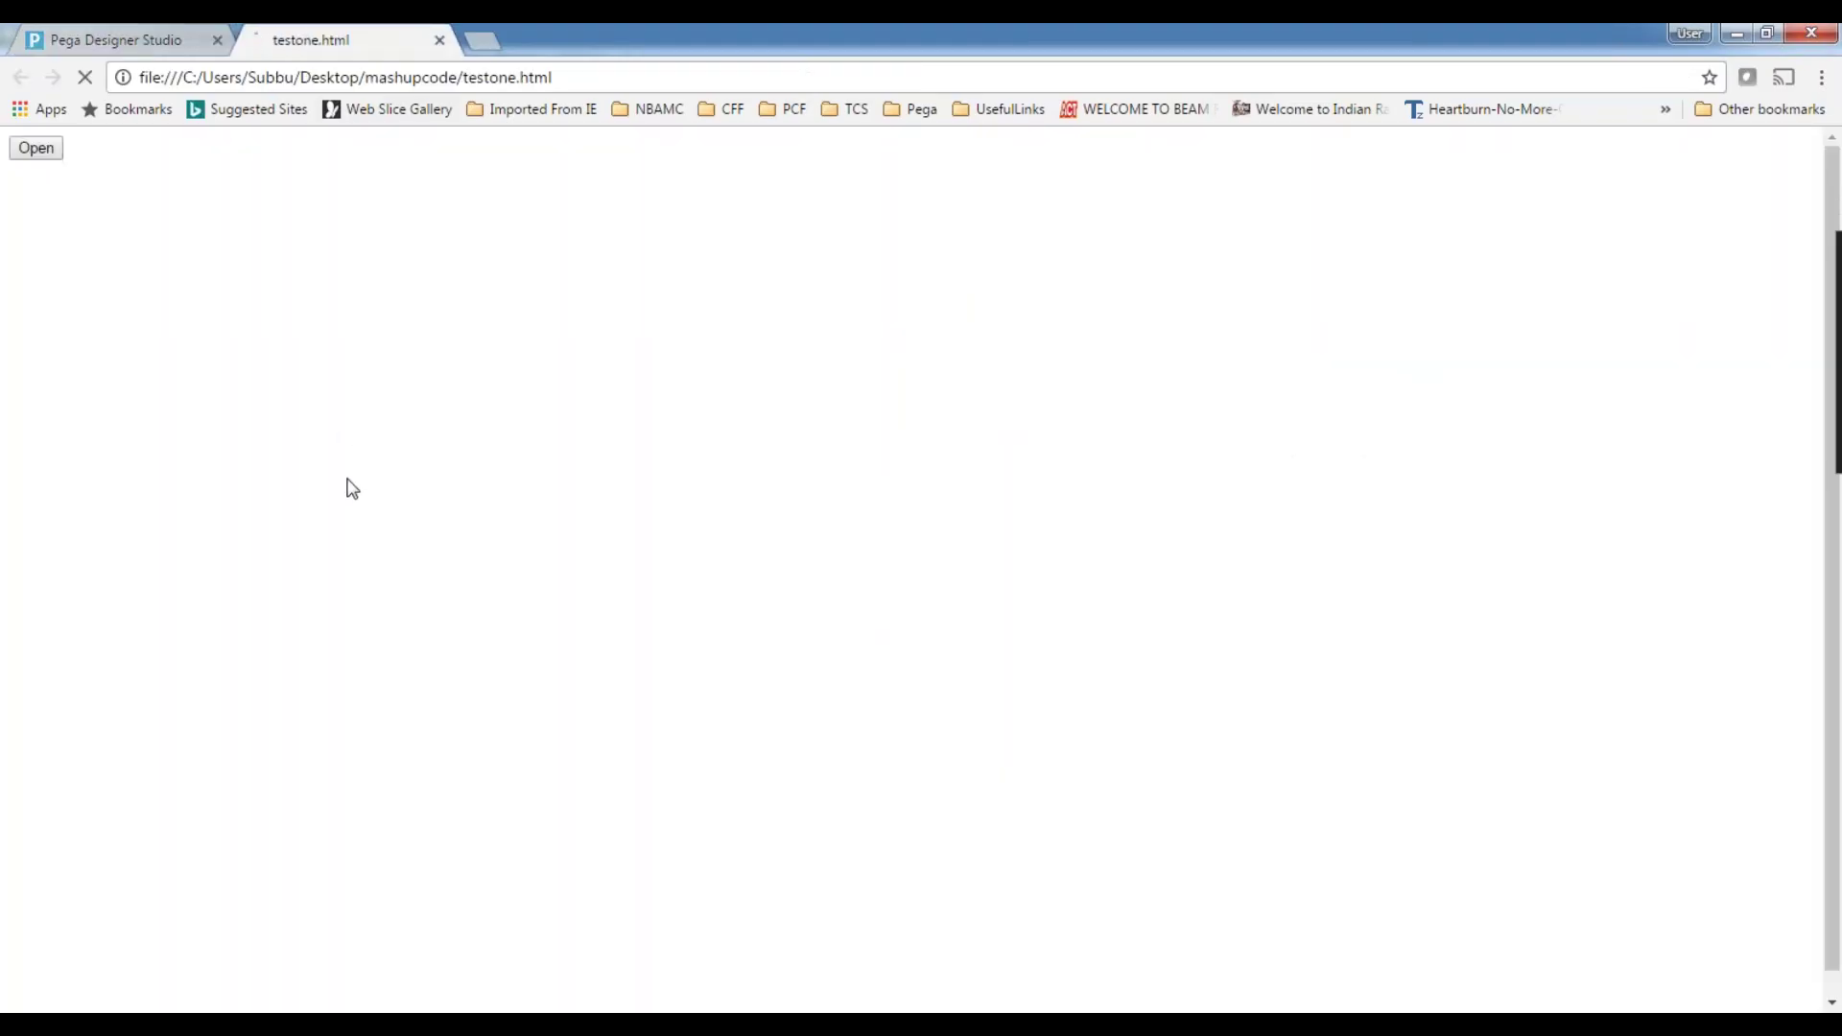
click(35, 150)
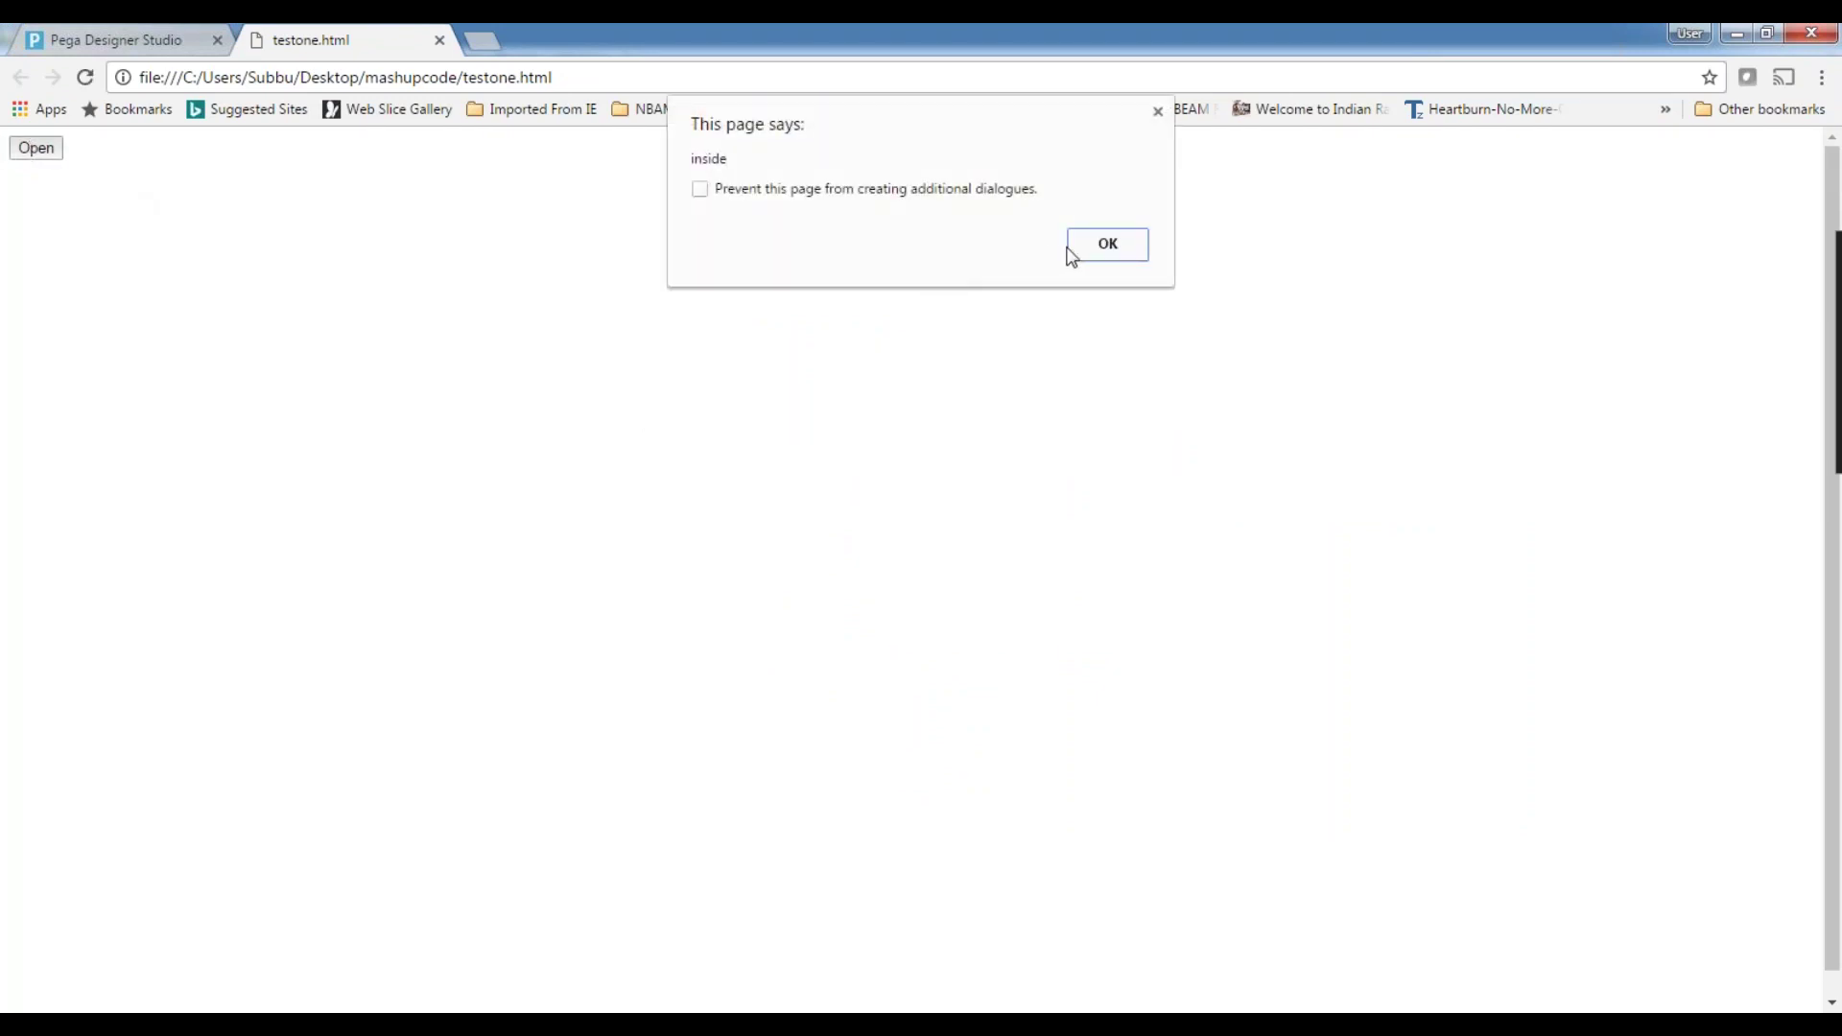
click(1103, 245)
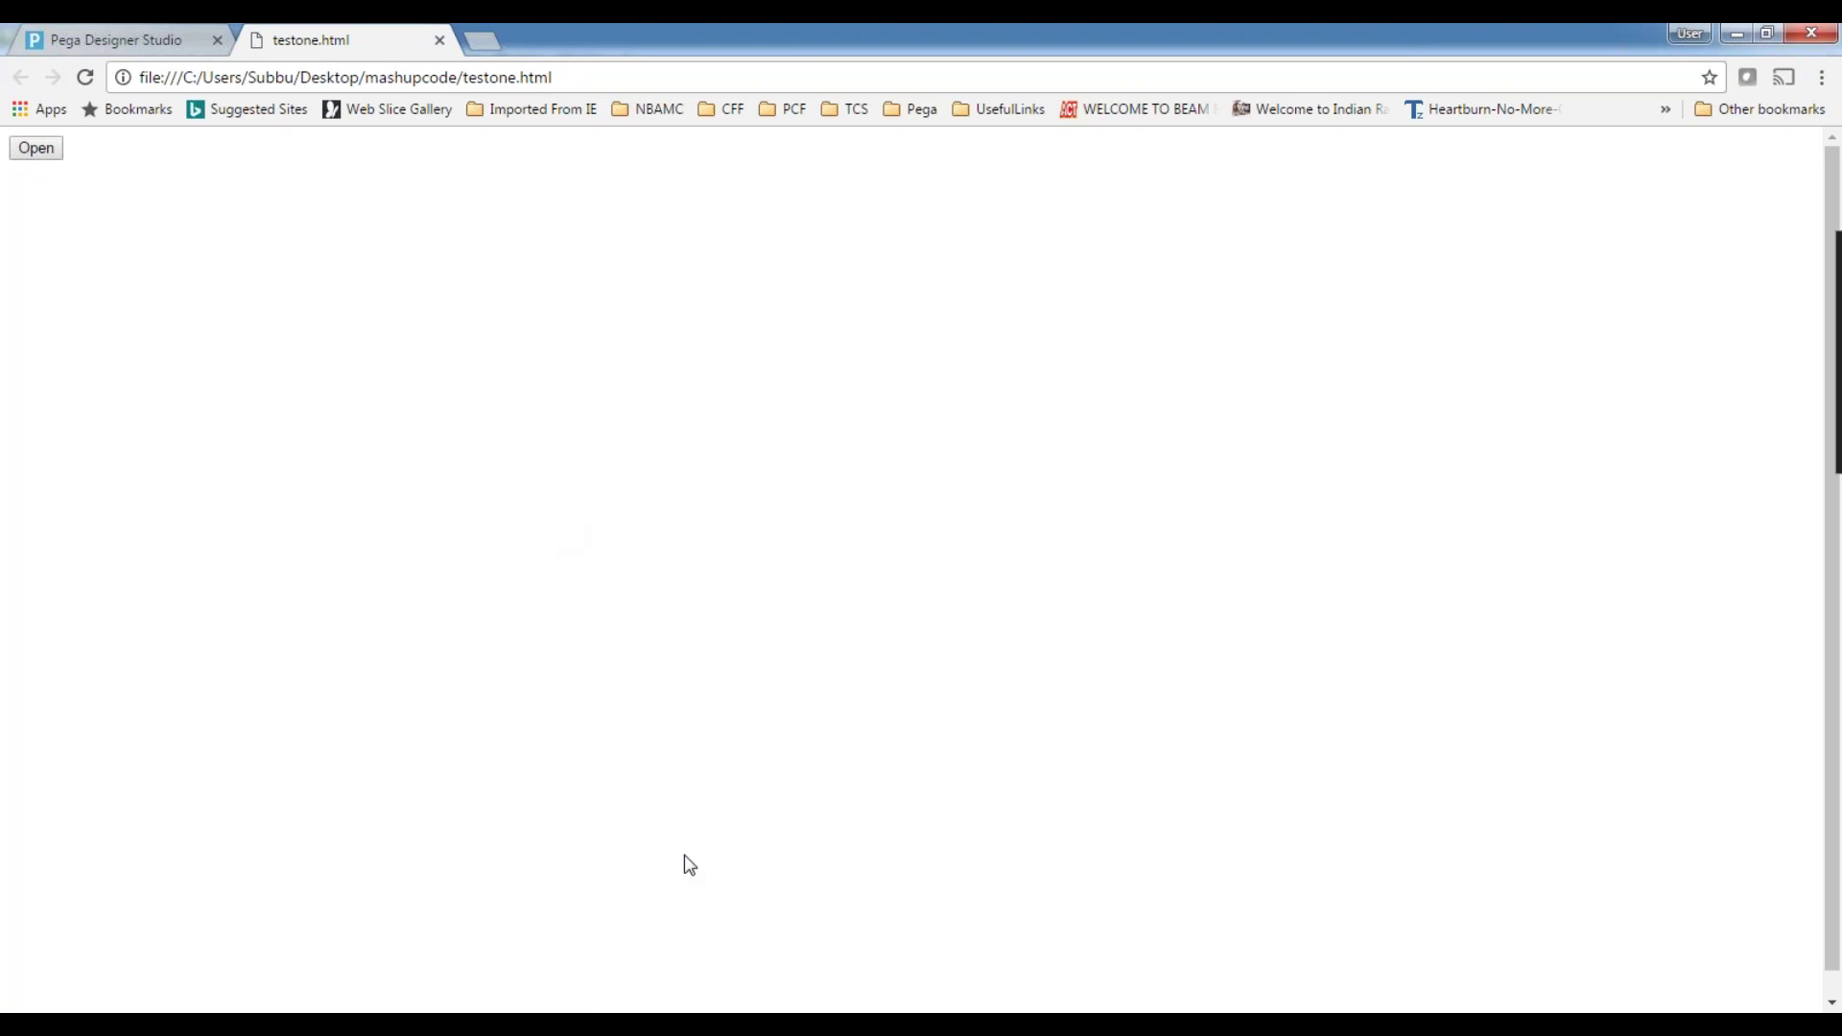
- Copy both script blocks, including the gateway URL and encrypt settings, from the generated mashup code in Pega Designer Studio
key(alt+Tab)
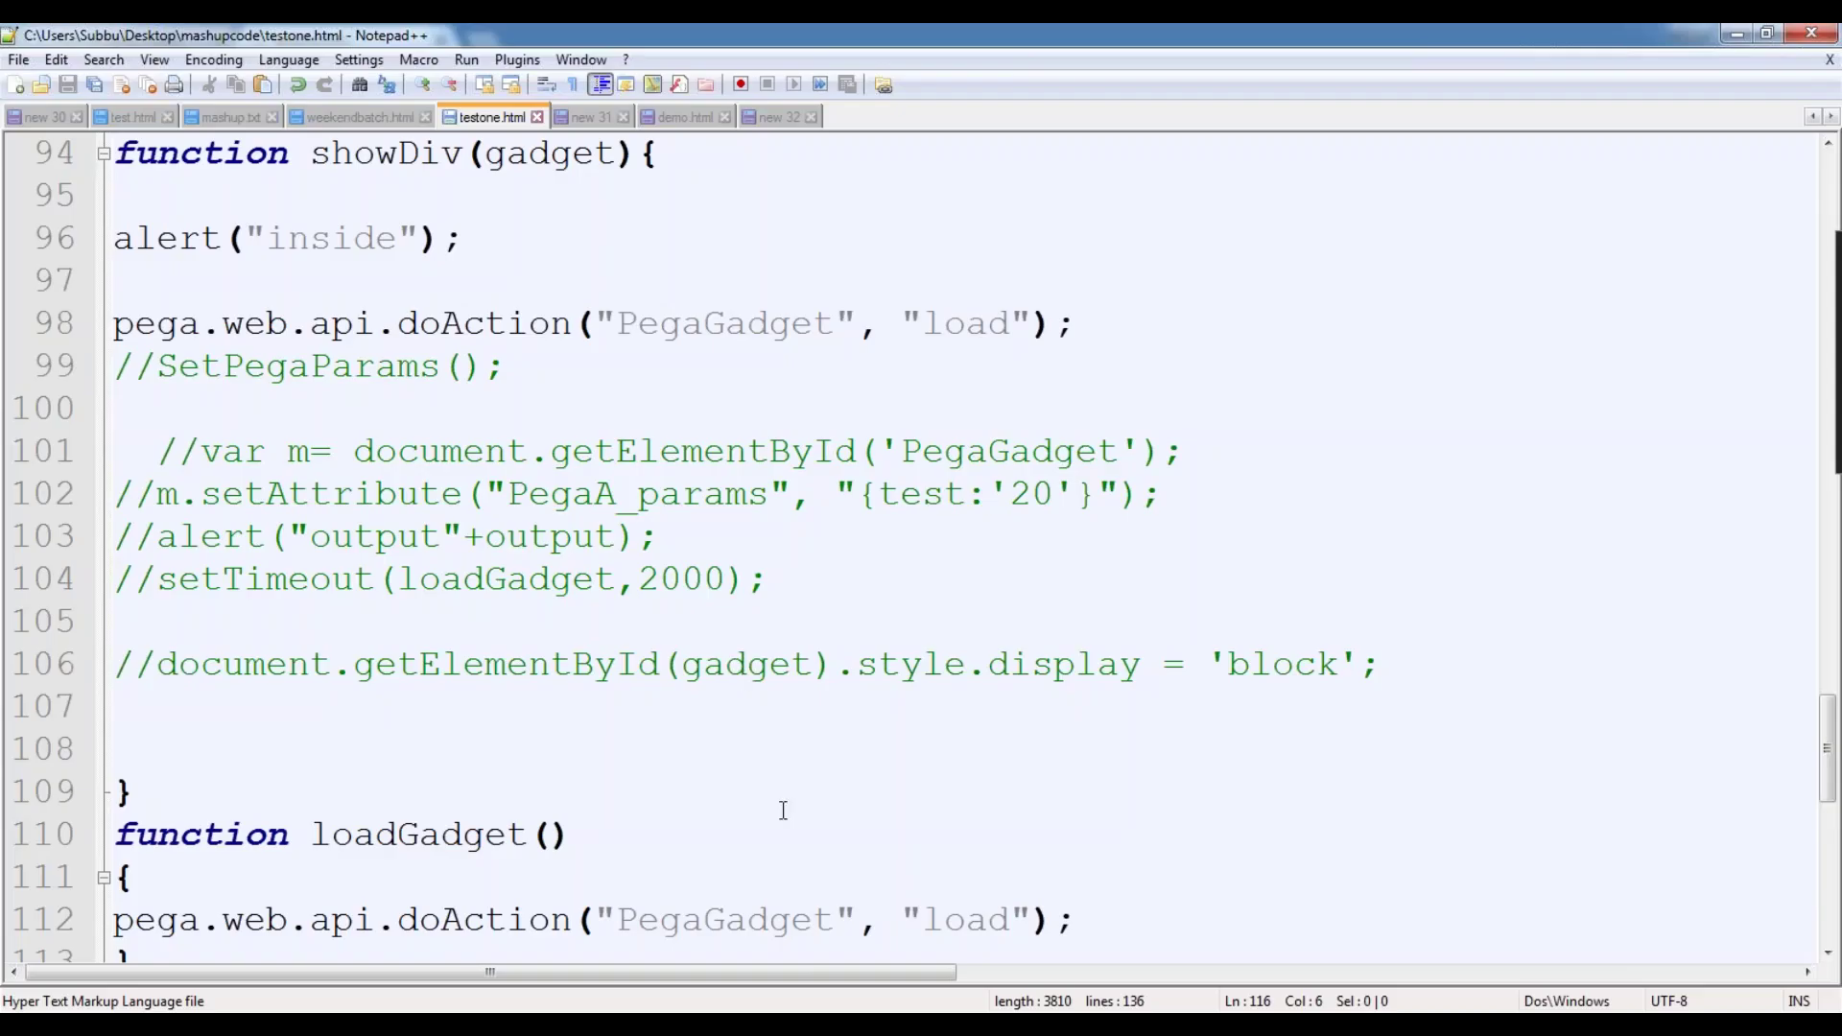
key(alt+Tab)
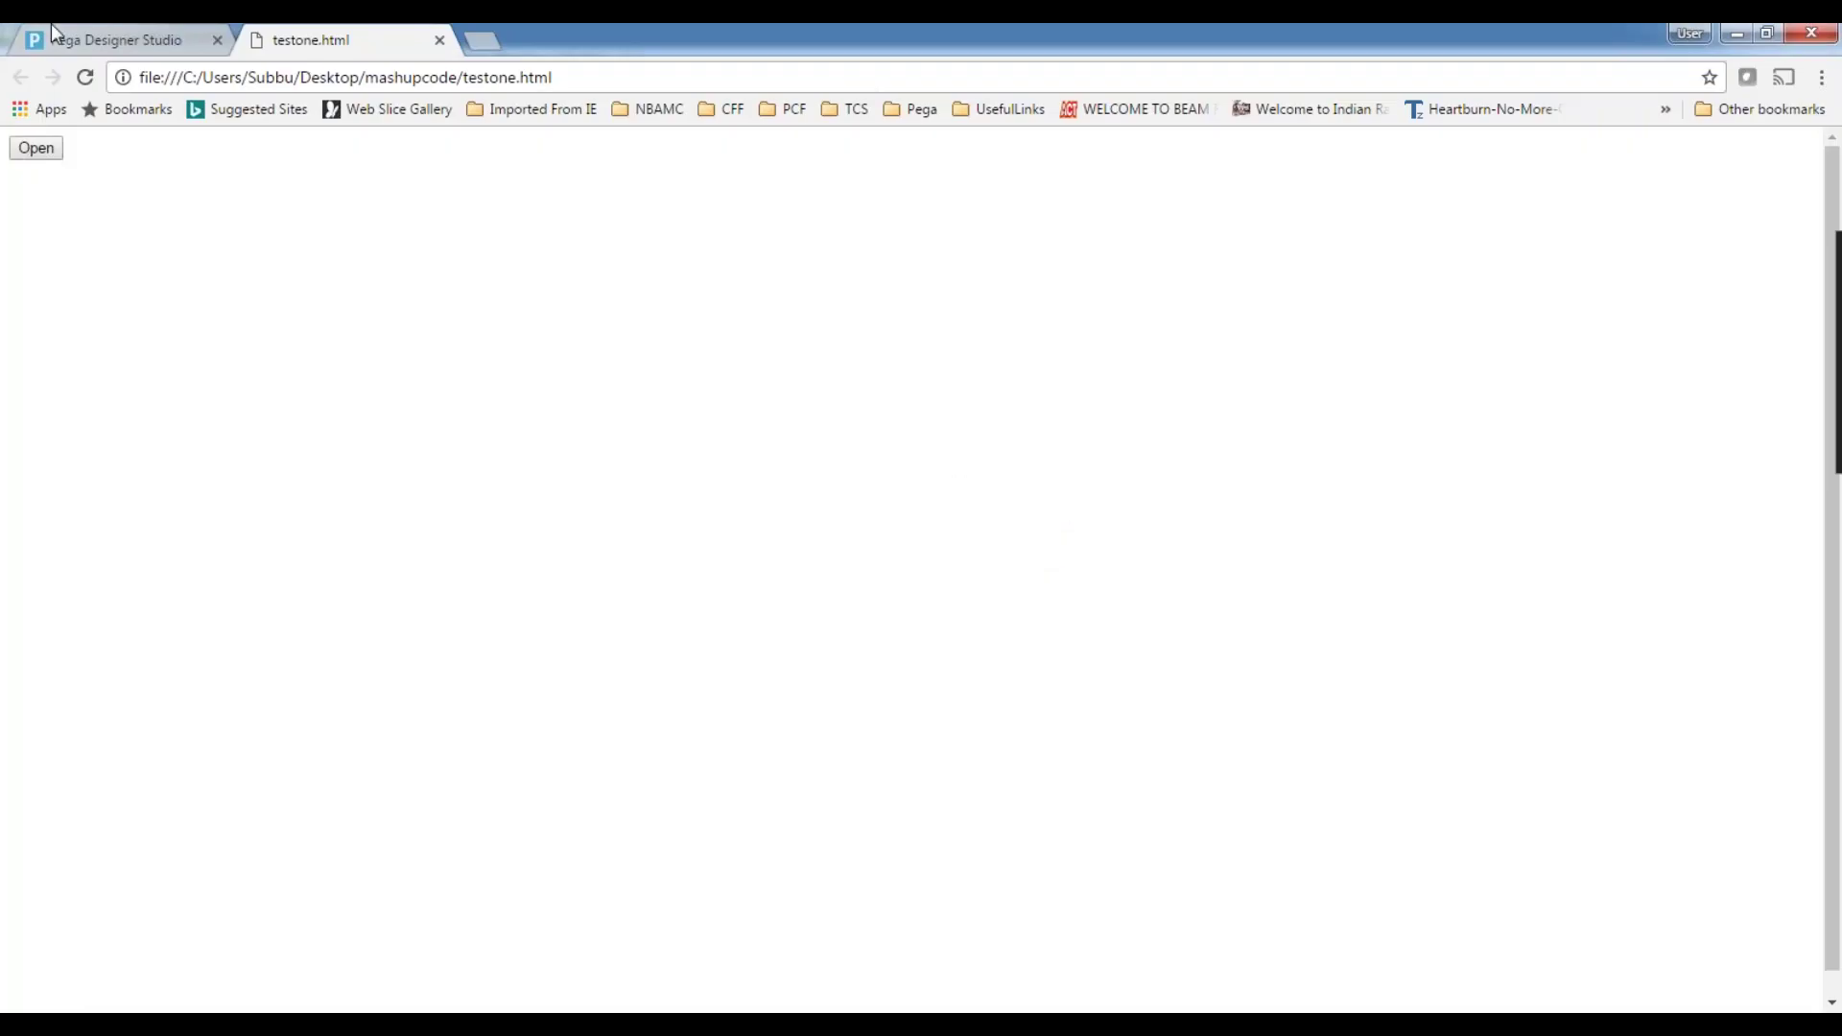
key(ctrl+shift+Tab)
scroll(1055, 672, down, 2)
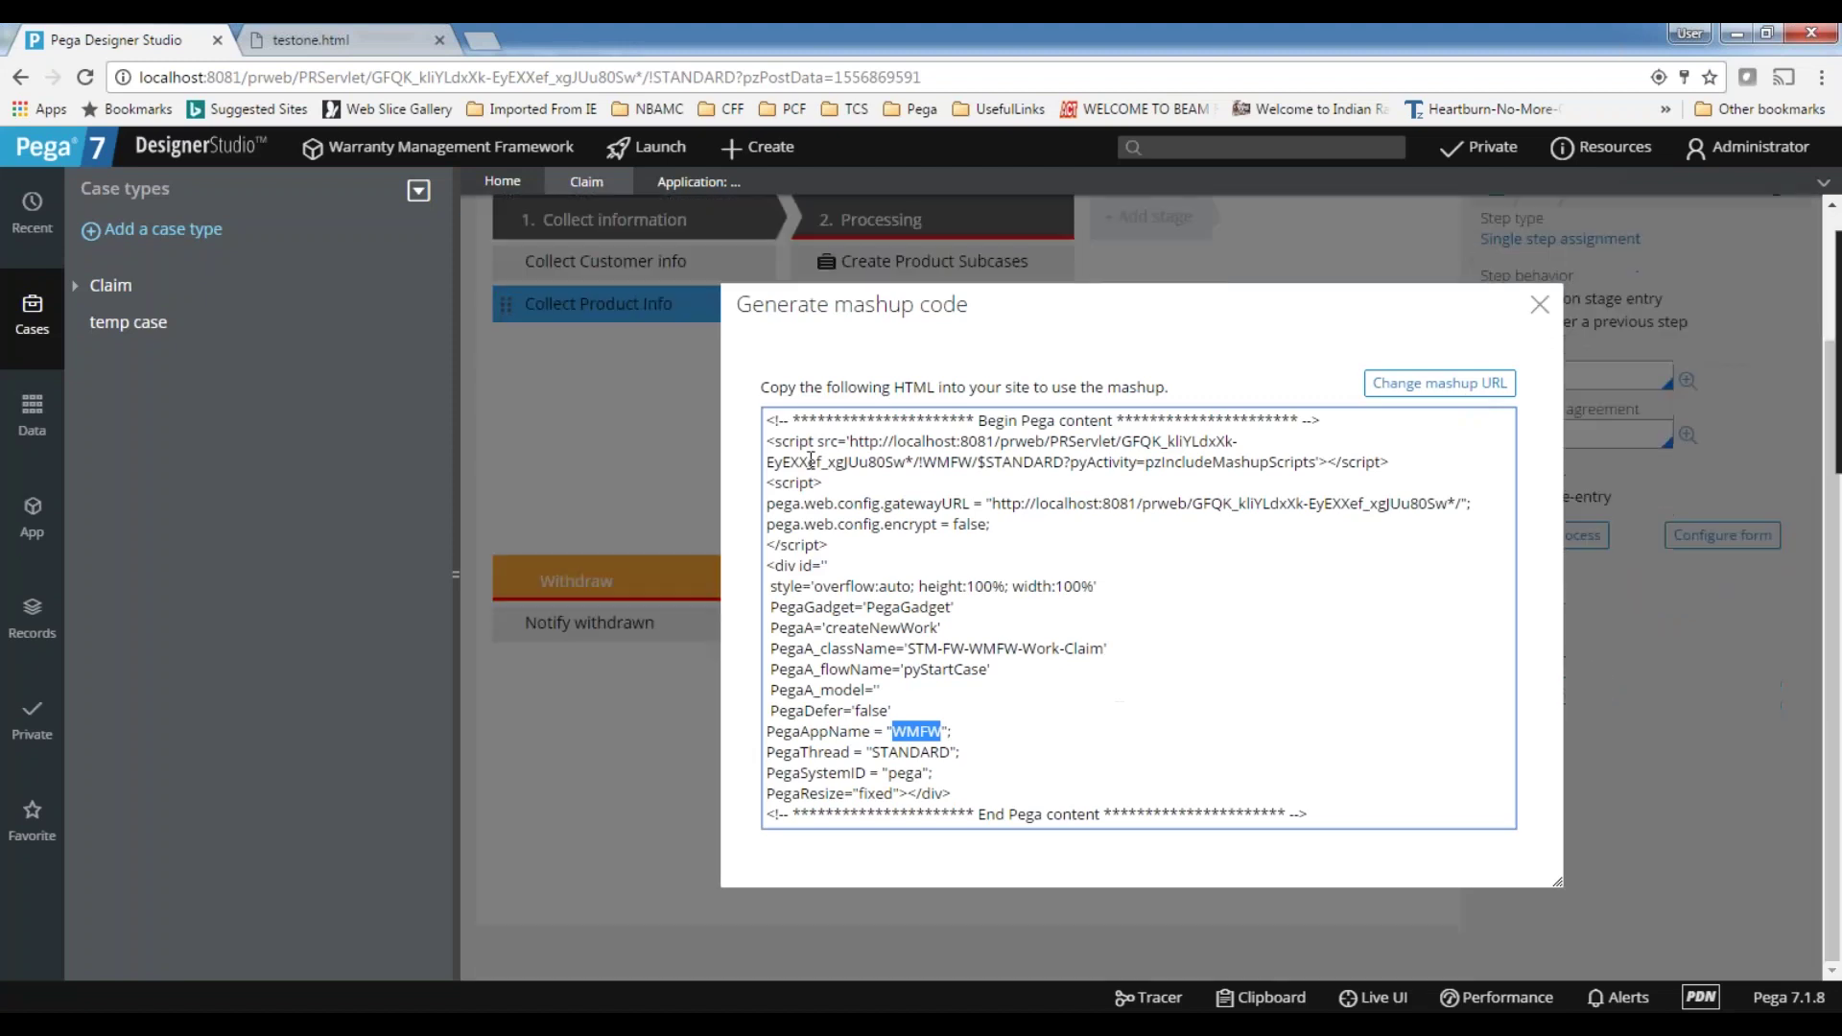
drag(770, 441, 829, 545)
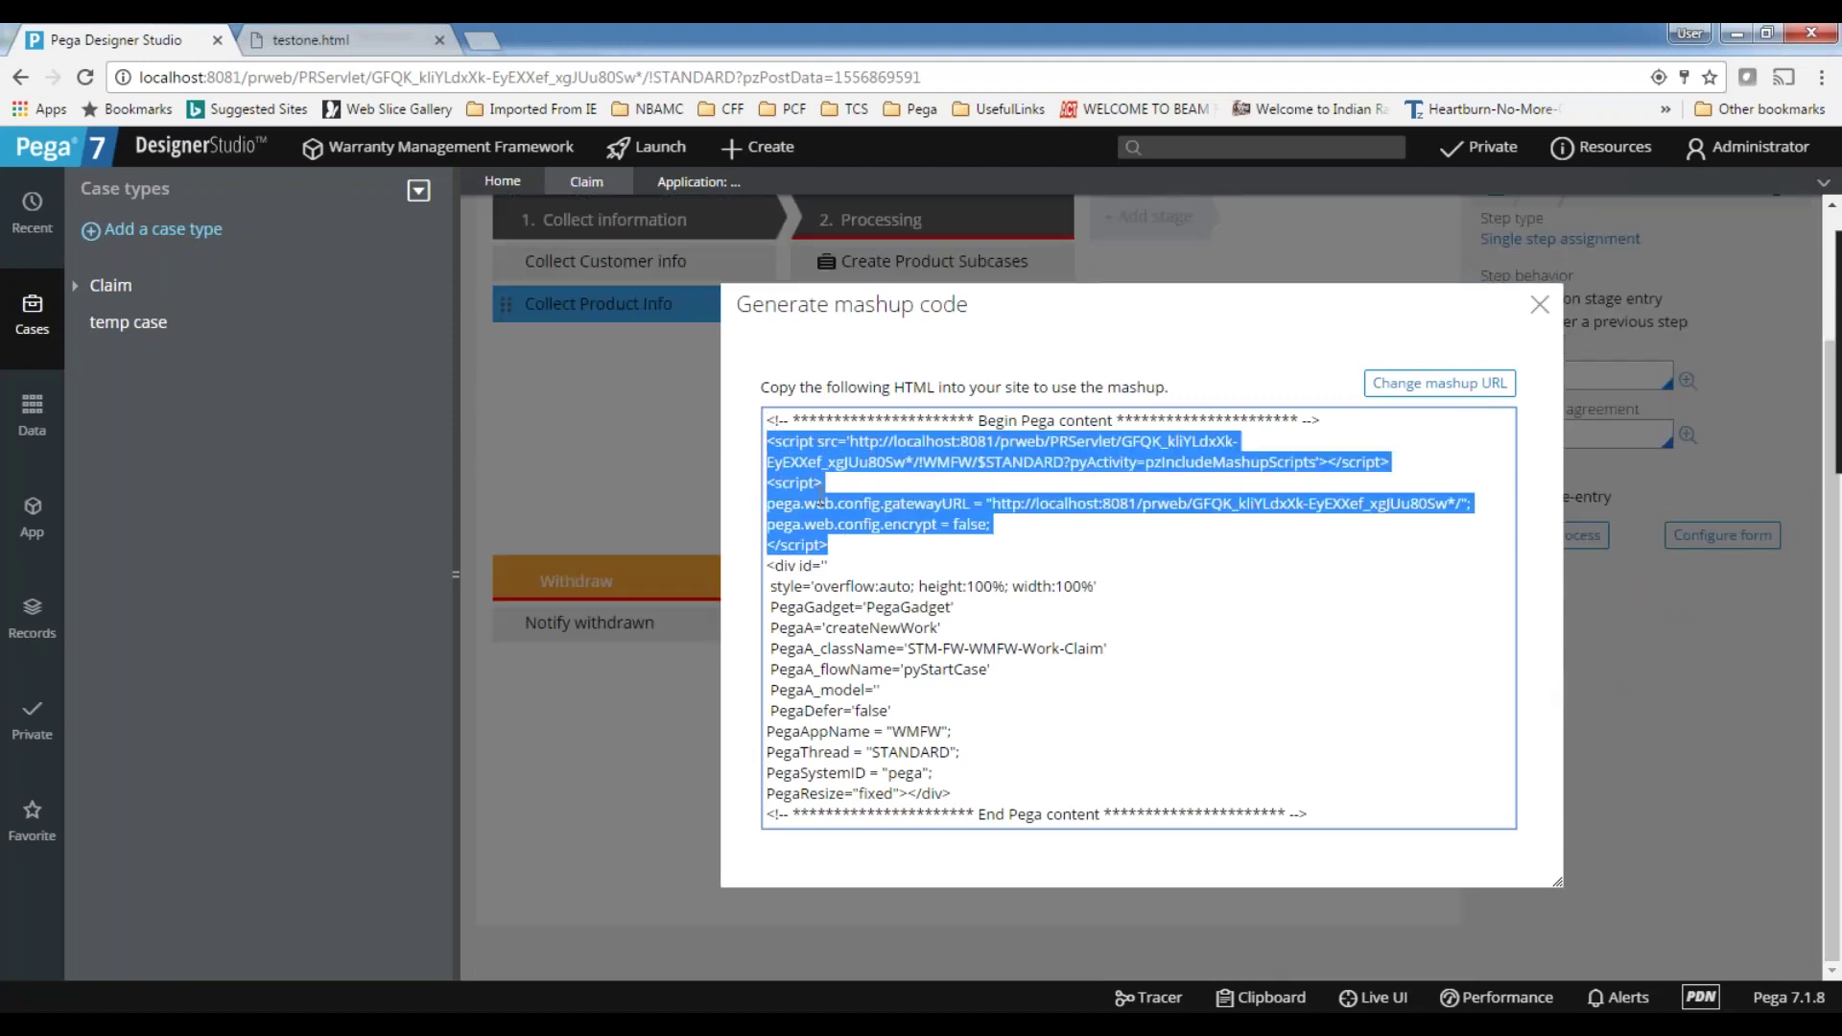
right_click(850, 509)
click(887, 550)
- Replace the Pega script blocks at the start of testone.html in Notepad++ with the copied ones and save the file
key(alt+Tab)
scroll(387, 387, up, 11)
scroll(387, 386, up, 5)
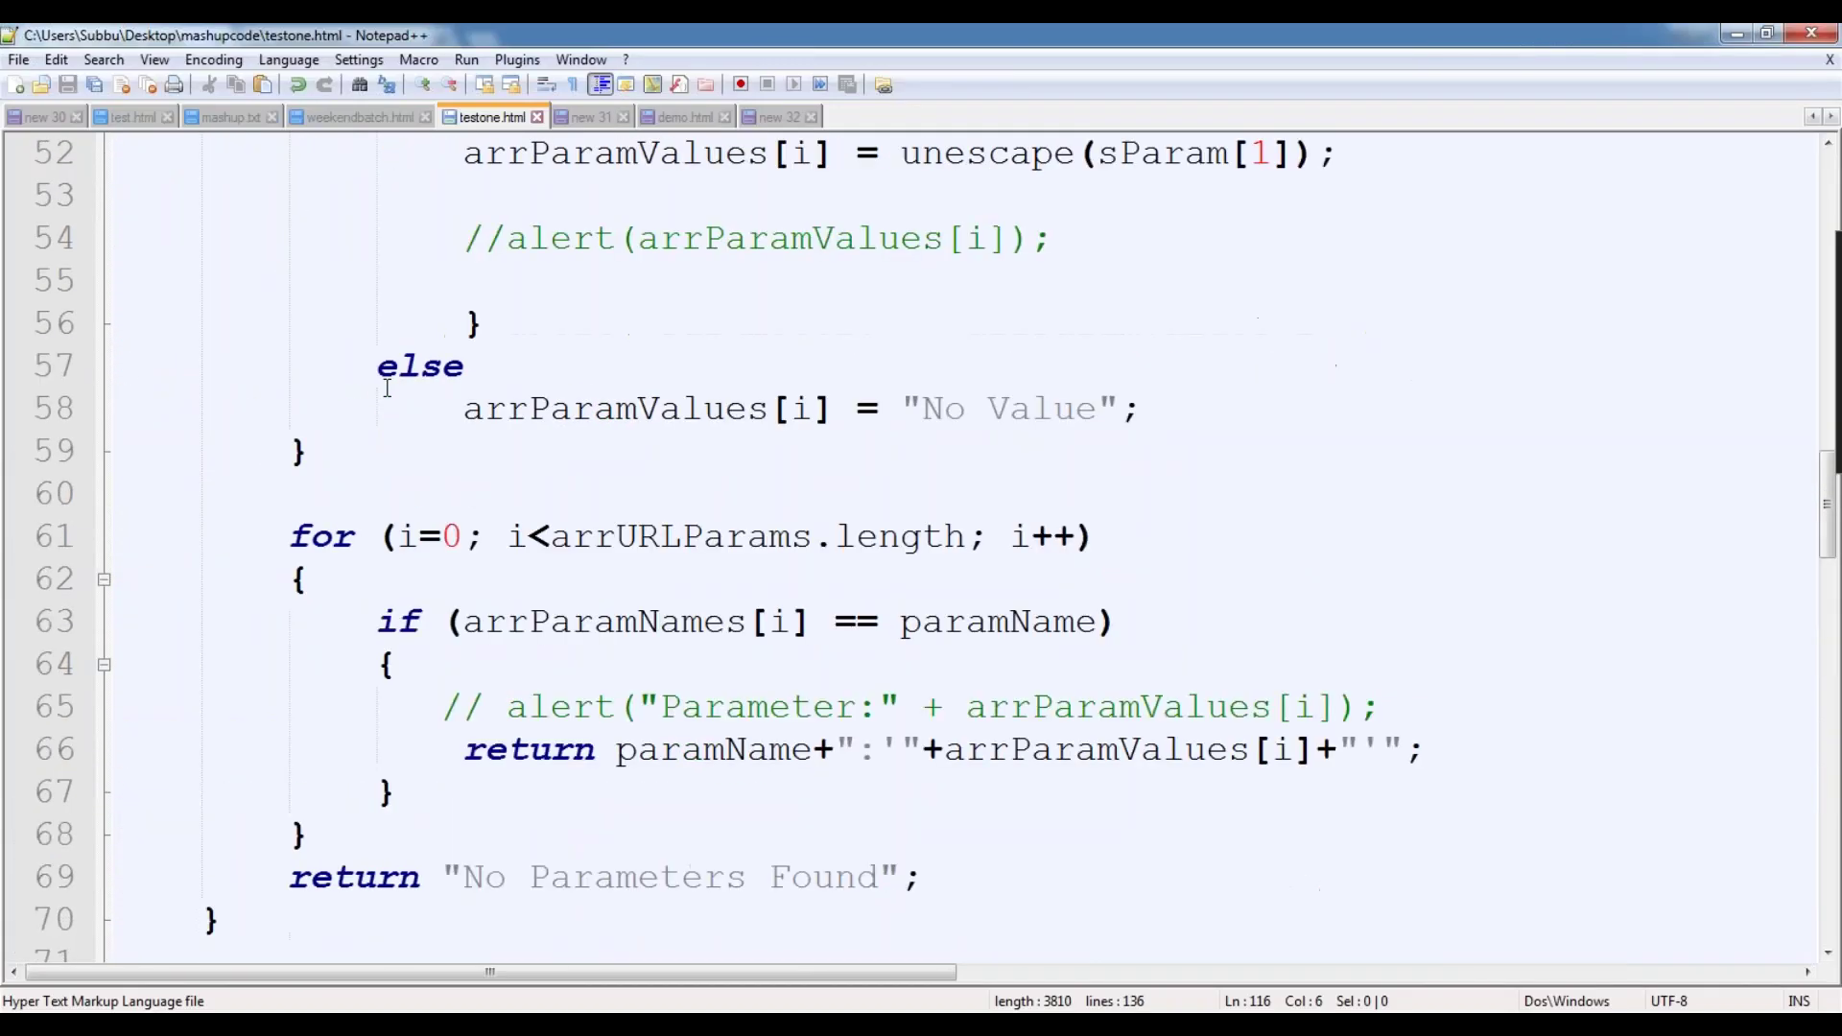
scroll(388, 387, up, 11)
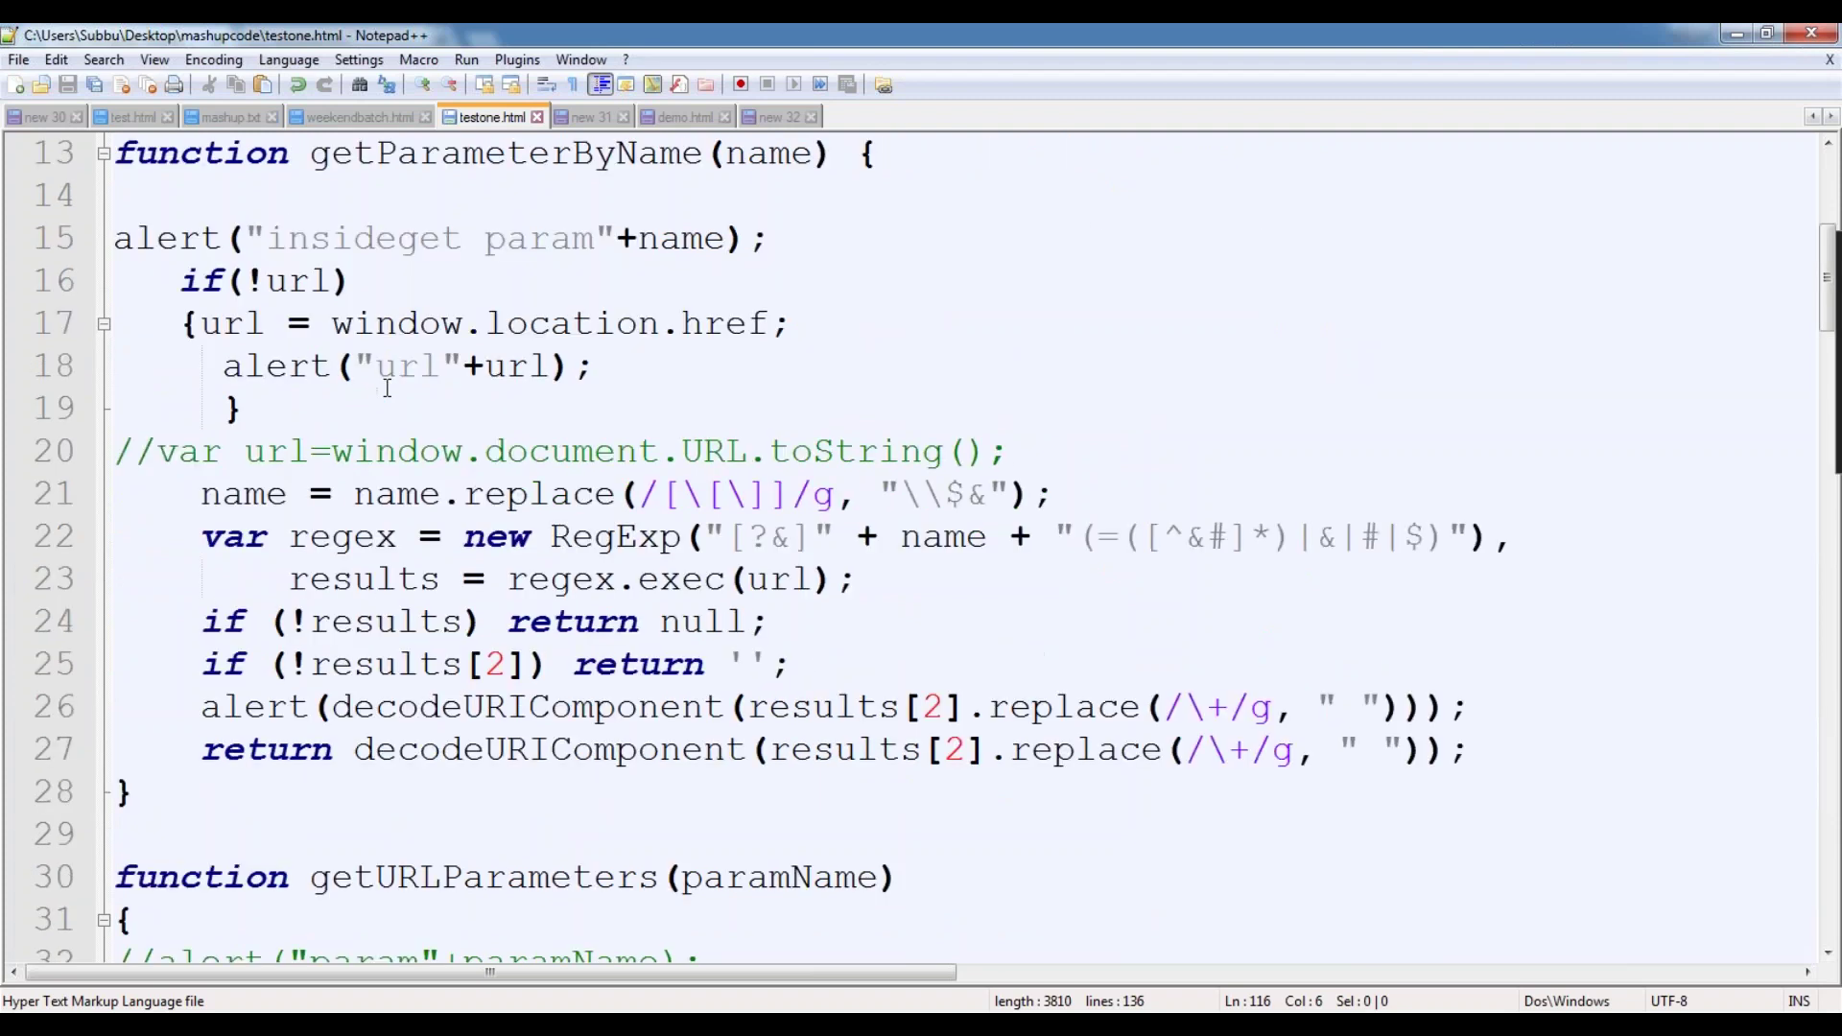
scroll(388, 387, up, 4)
click(399, 402)
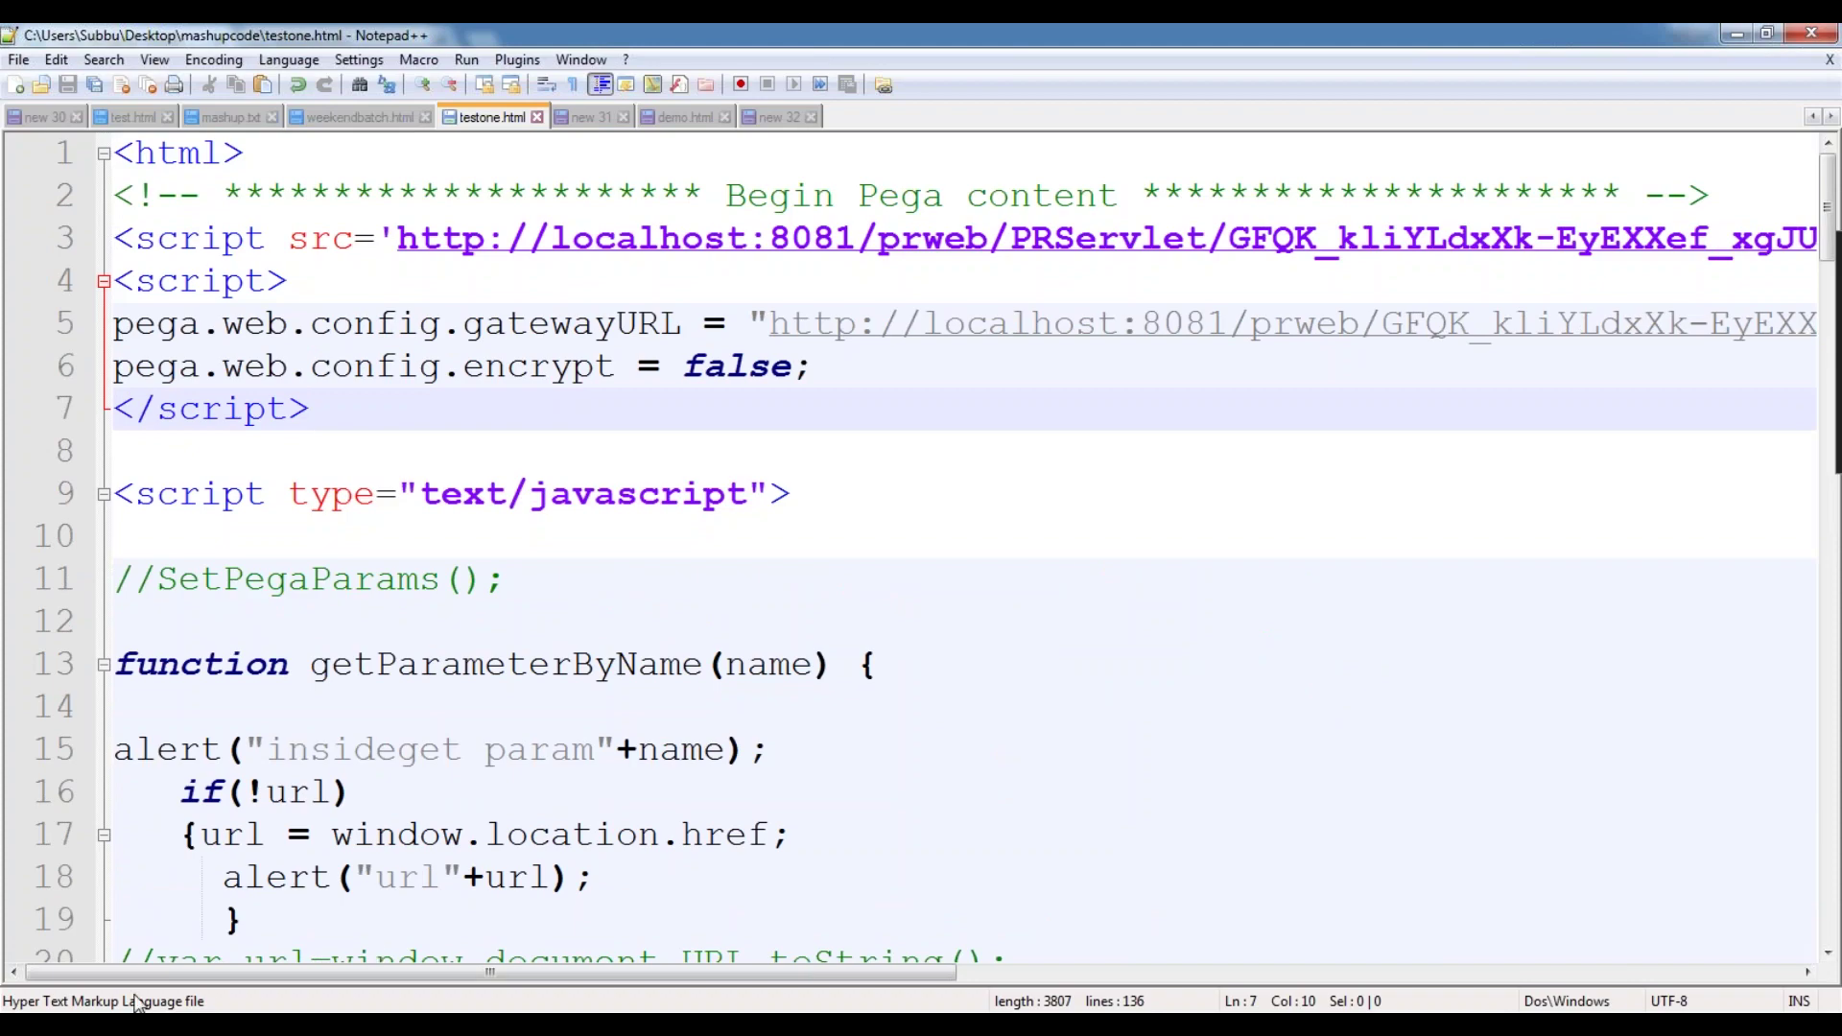
- Reload testone.html in Chrome, load the Claim gadget with its Open button, and dismiss the alert and the location request
key(alt+Tab)
click(338, 38)
key(F5)
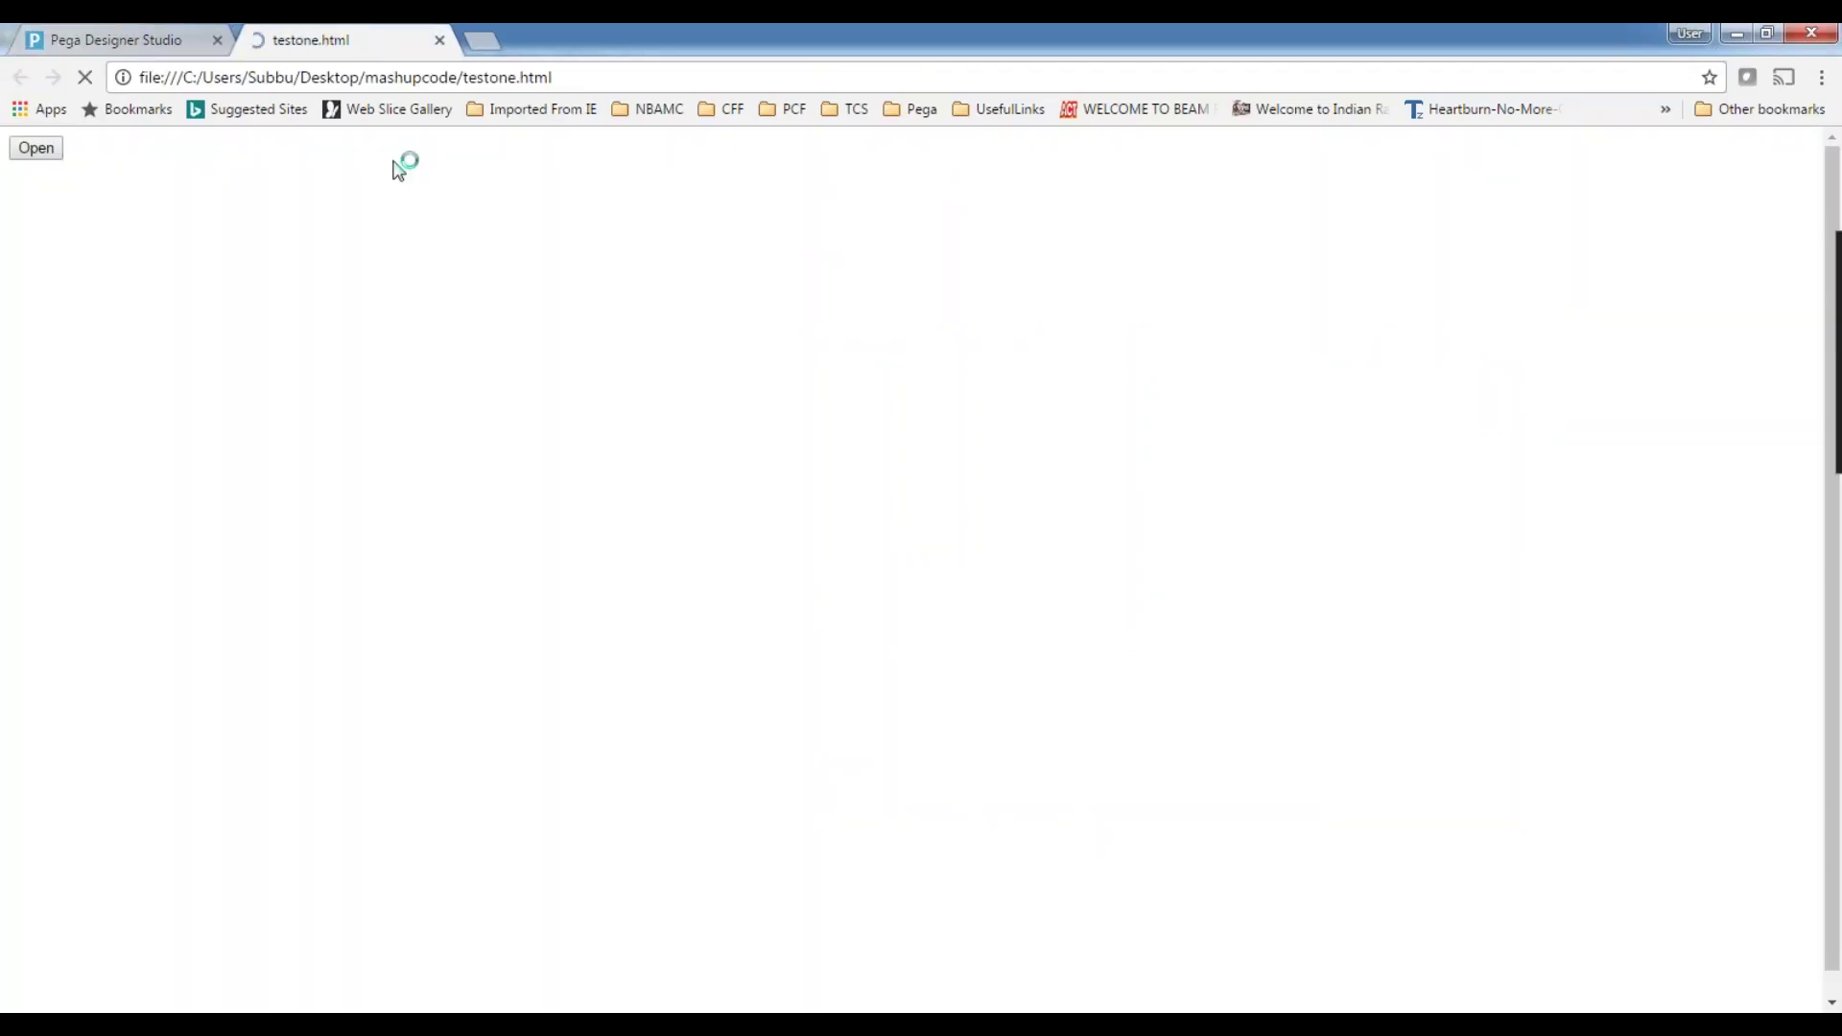
click(56, 146)
click(1102, 243)
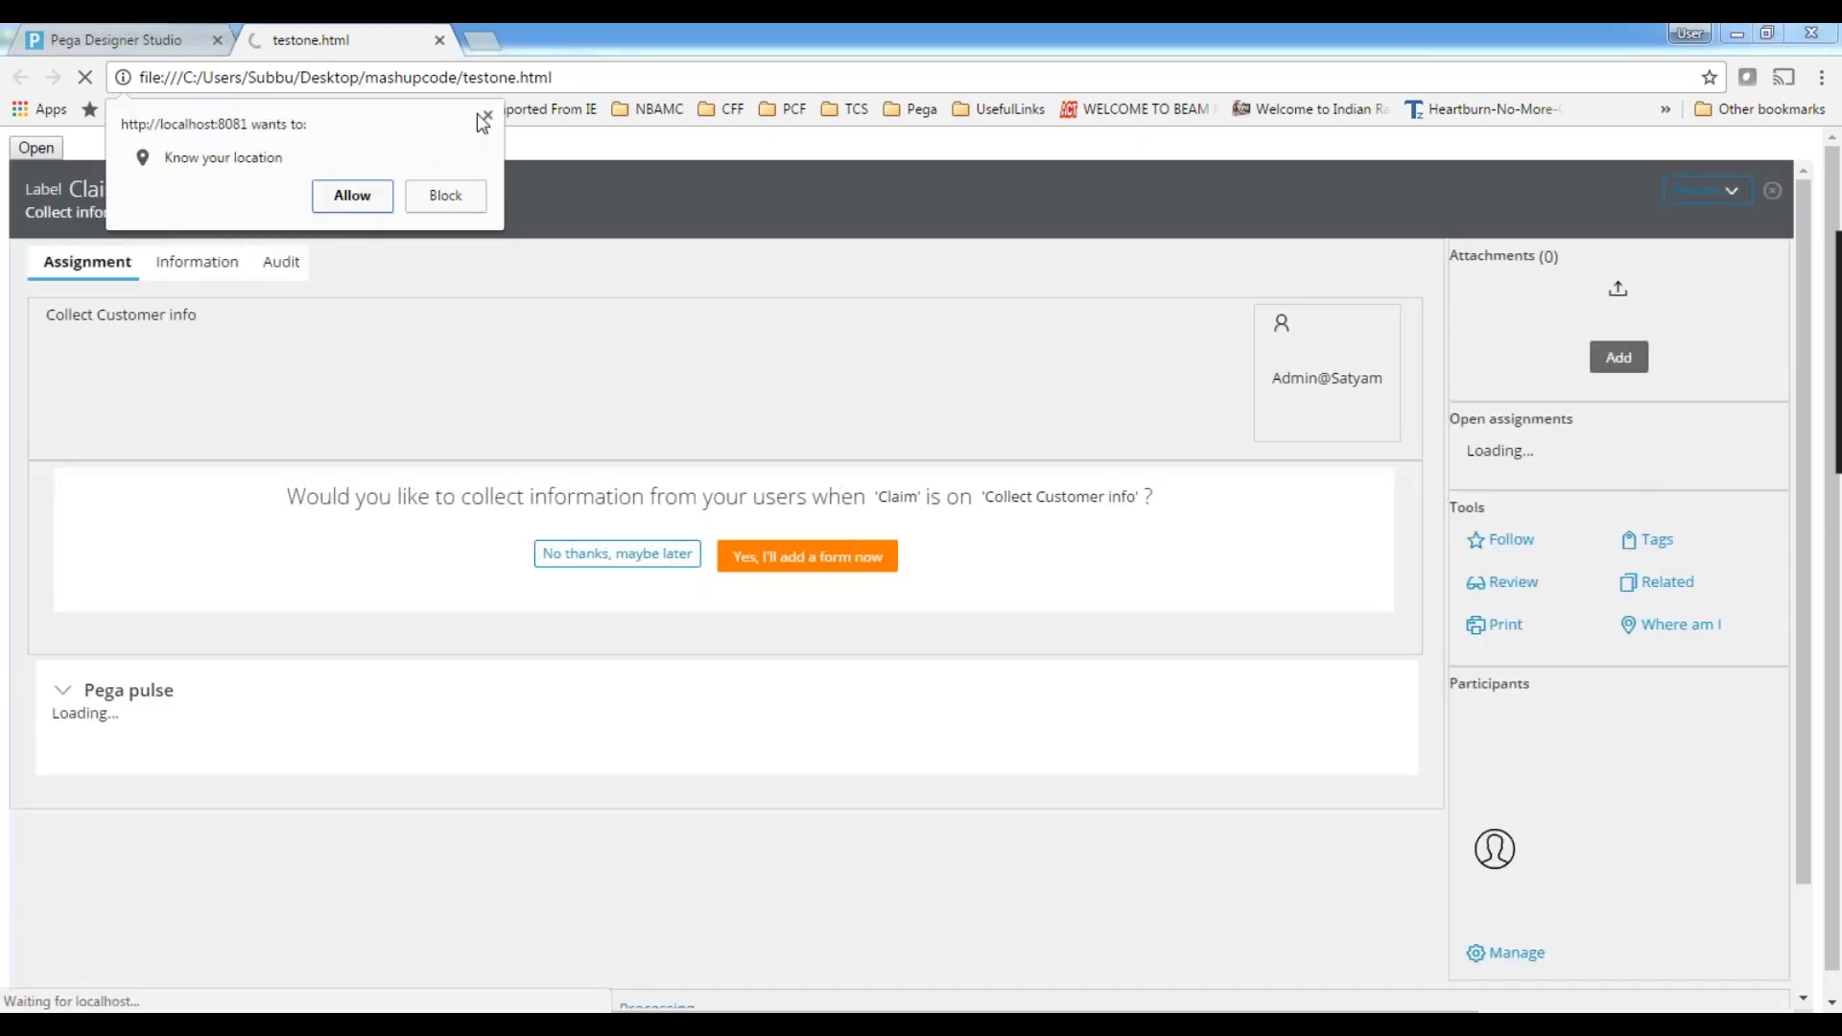
click(486, 117)
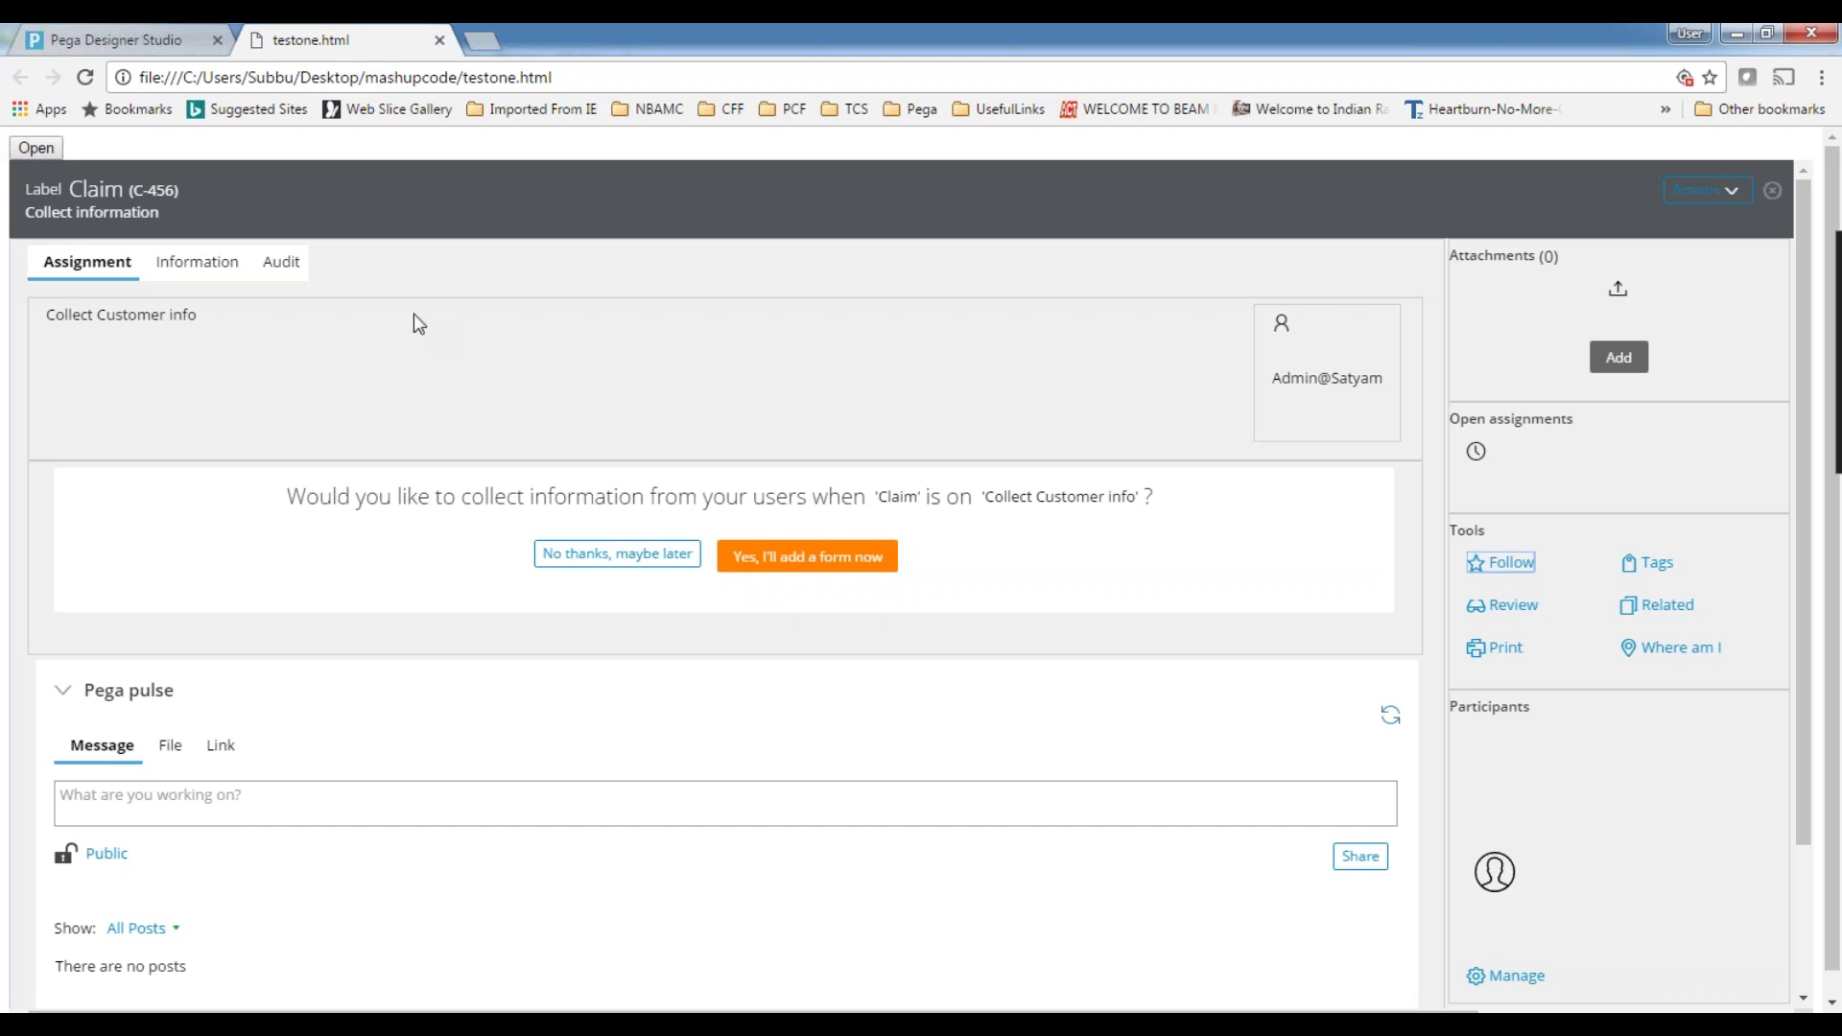
double_click(111, 199)
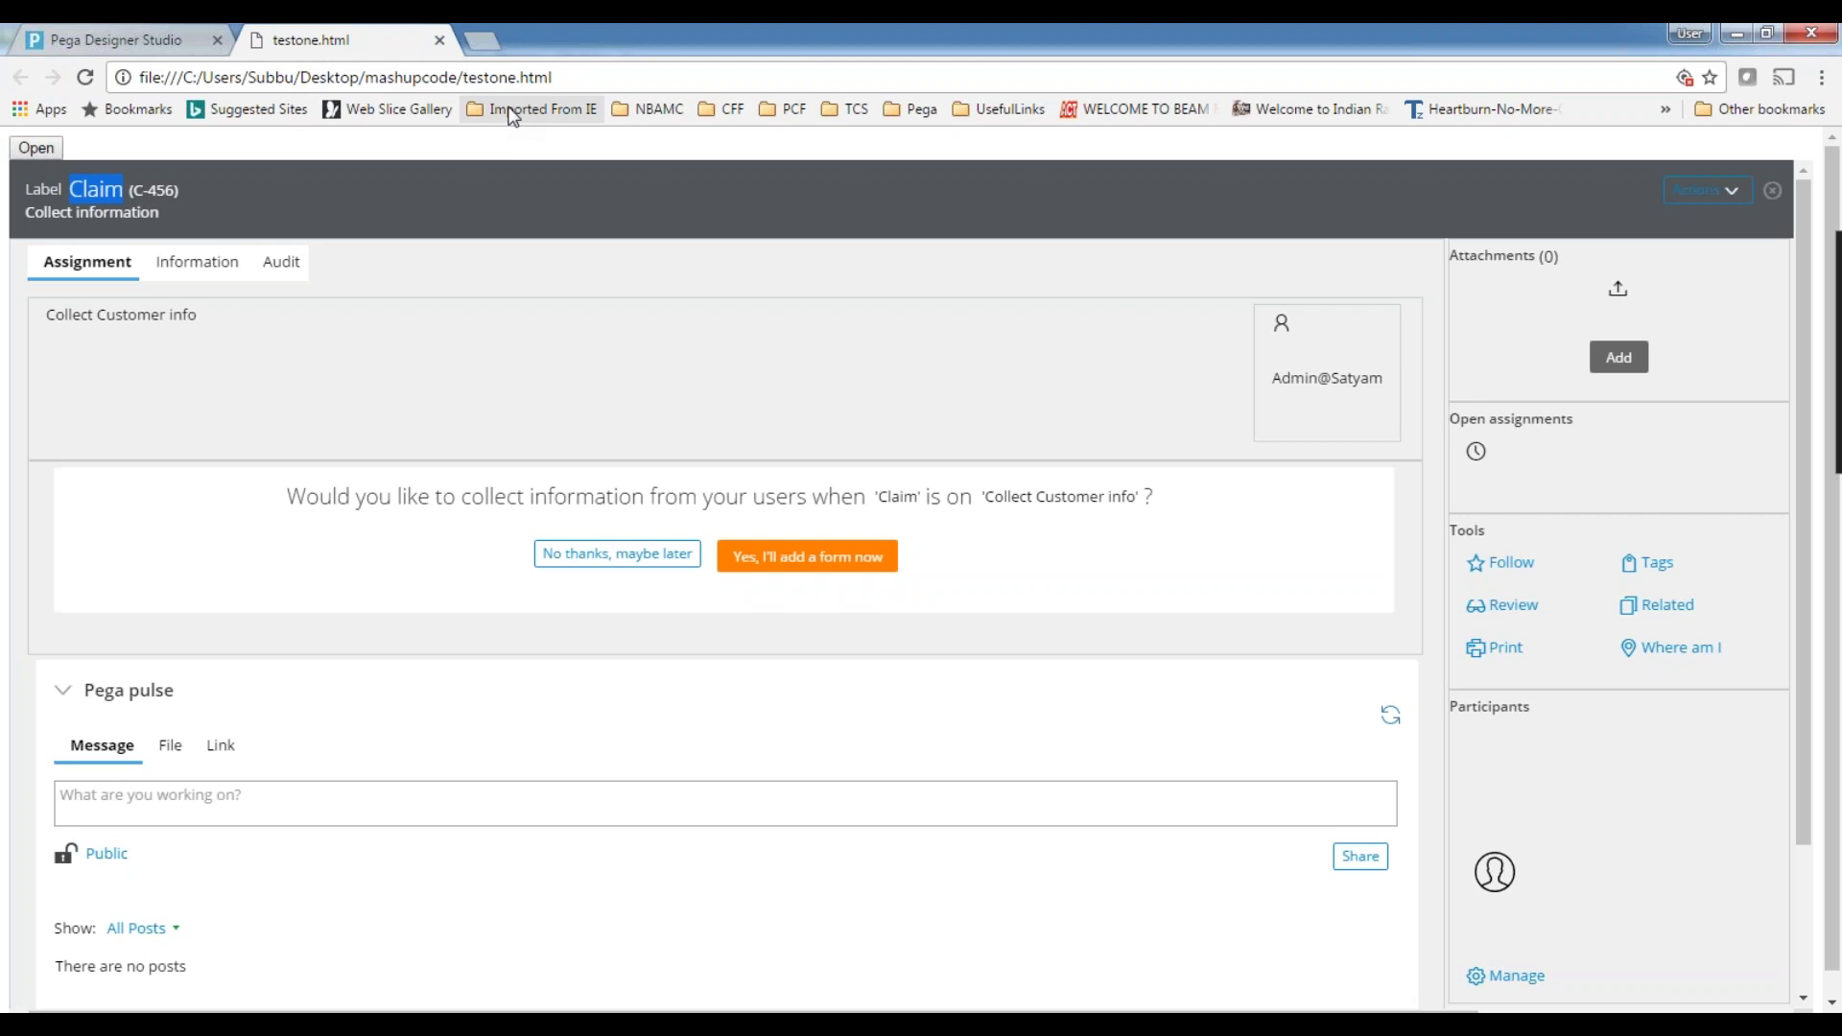
click(465, 355)
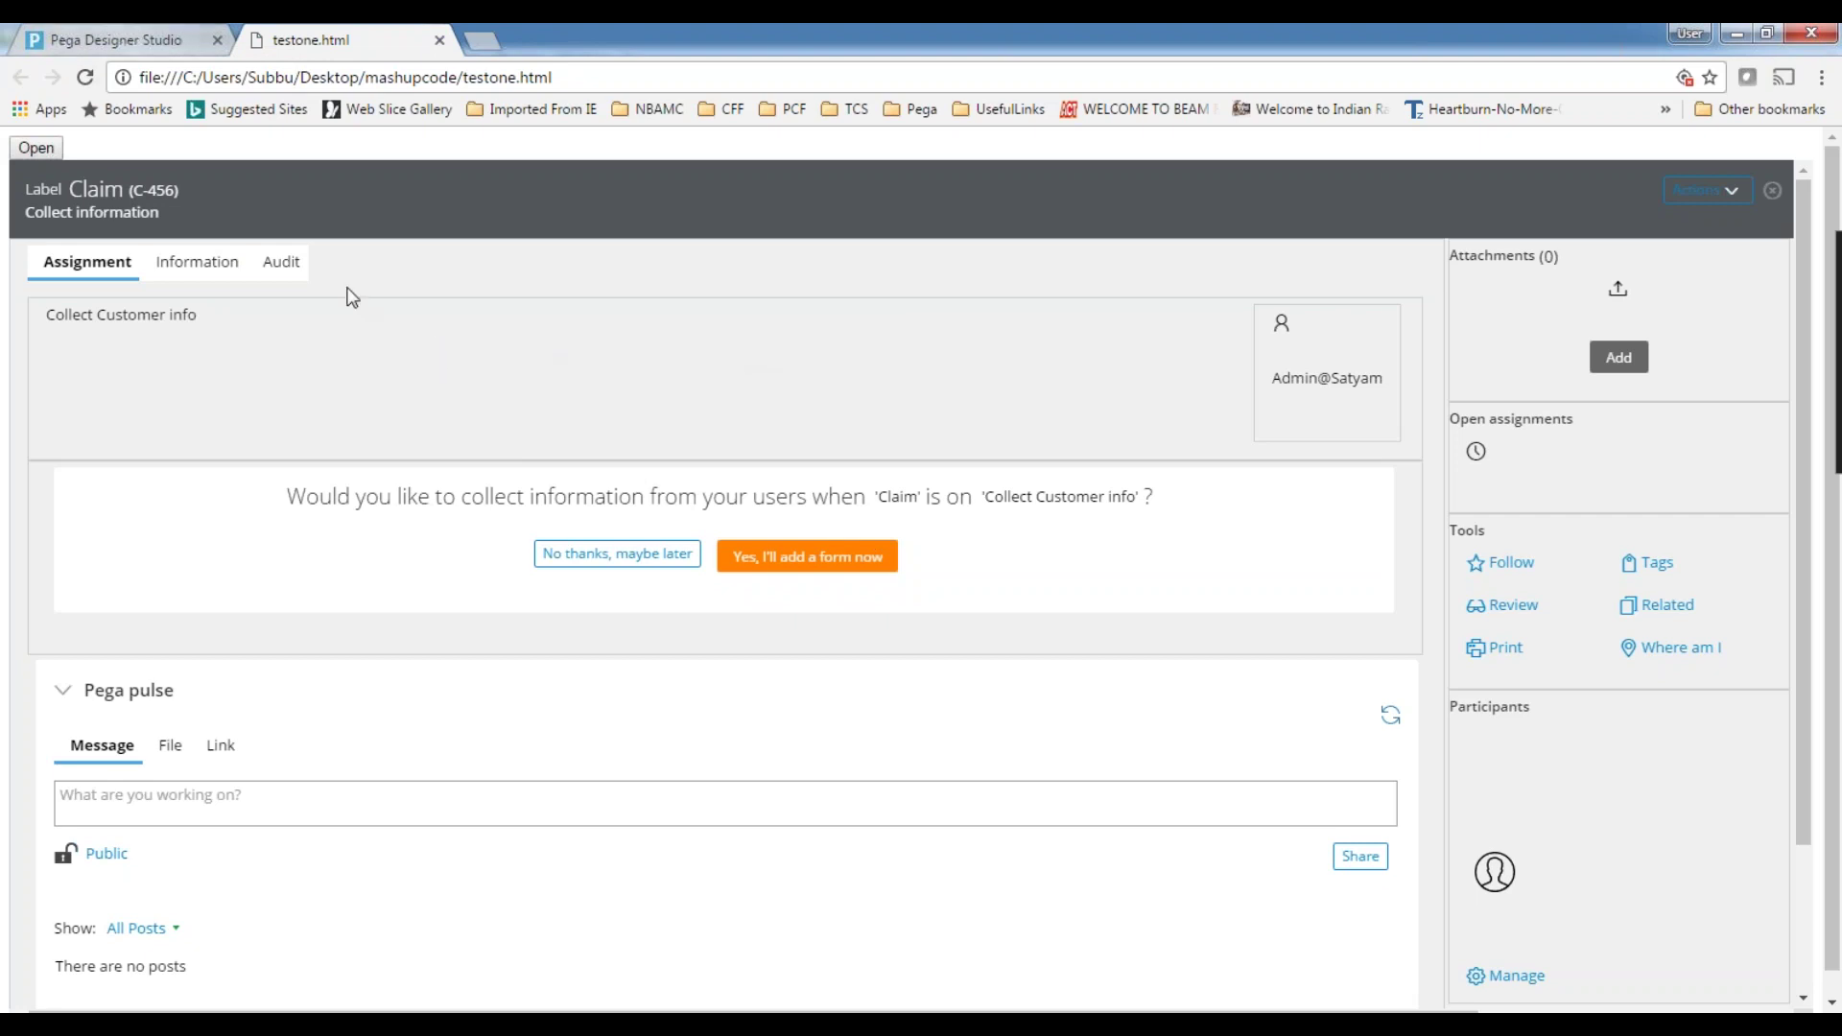
- Review the complete generated mashup HTML for the Claim case type in Pega Designer Studio
click(131, 31)
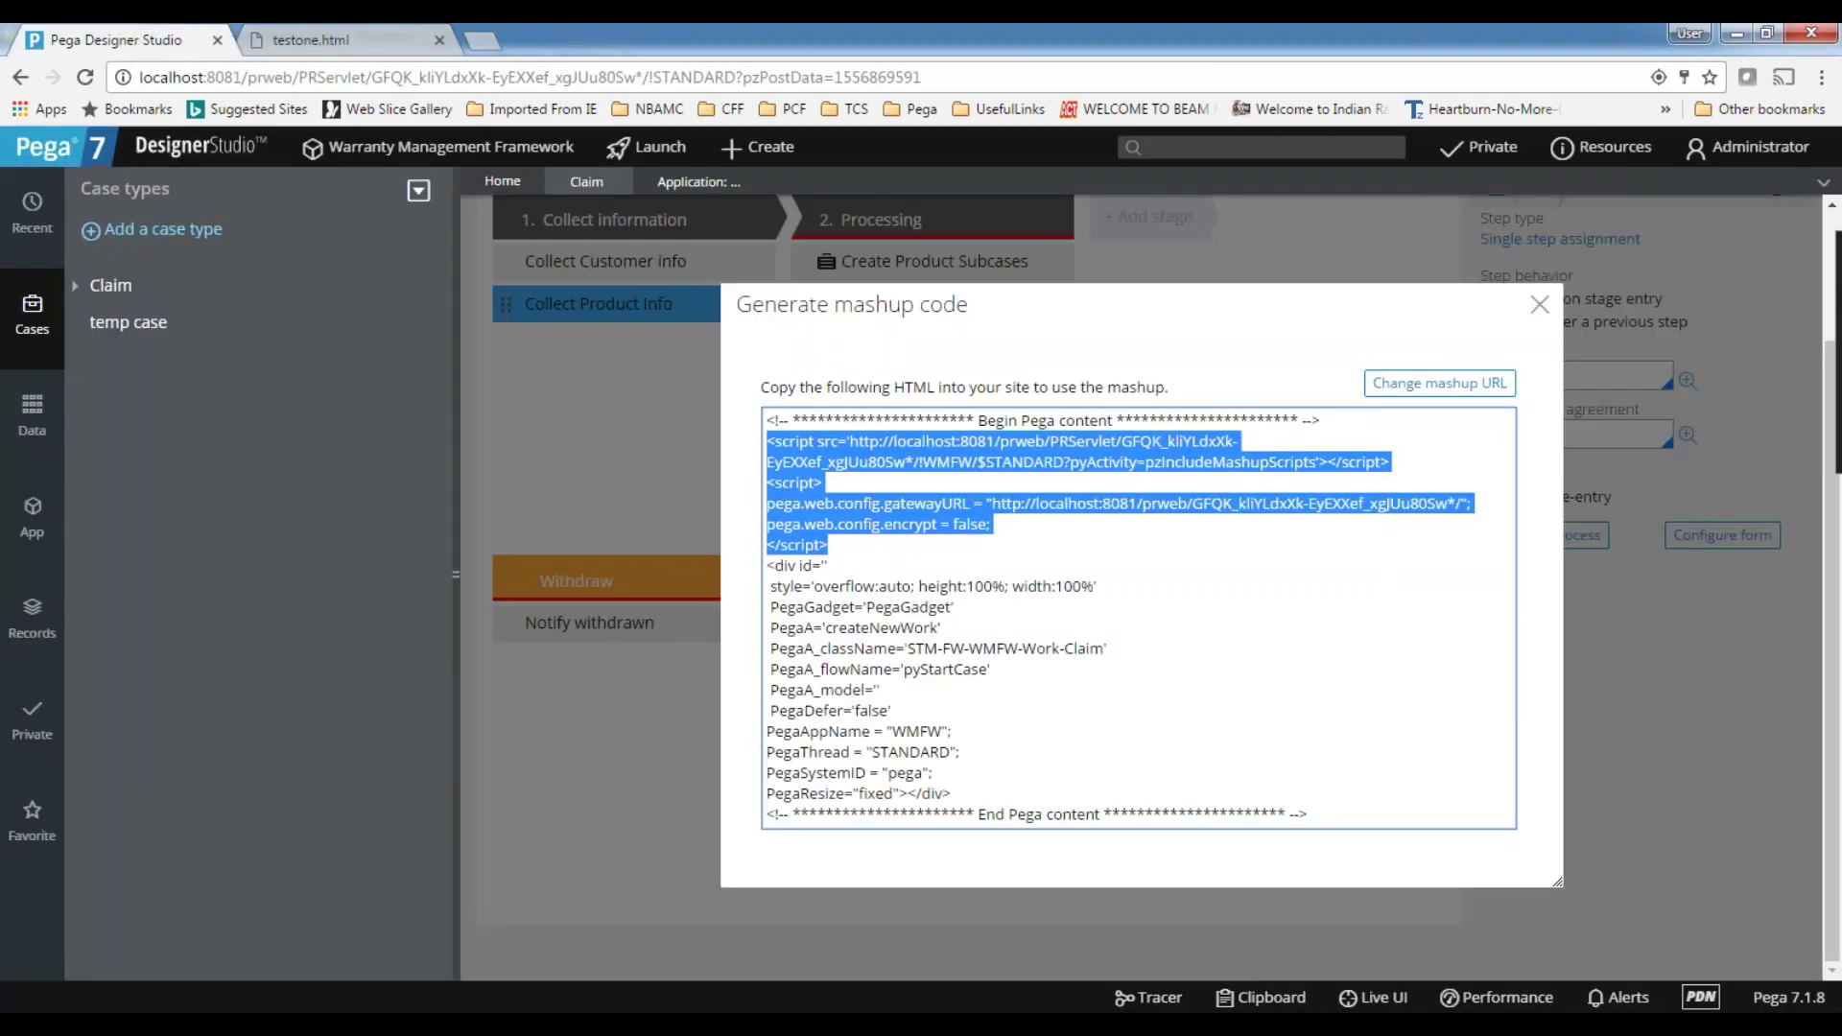
click(668, 470)
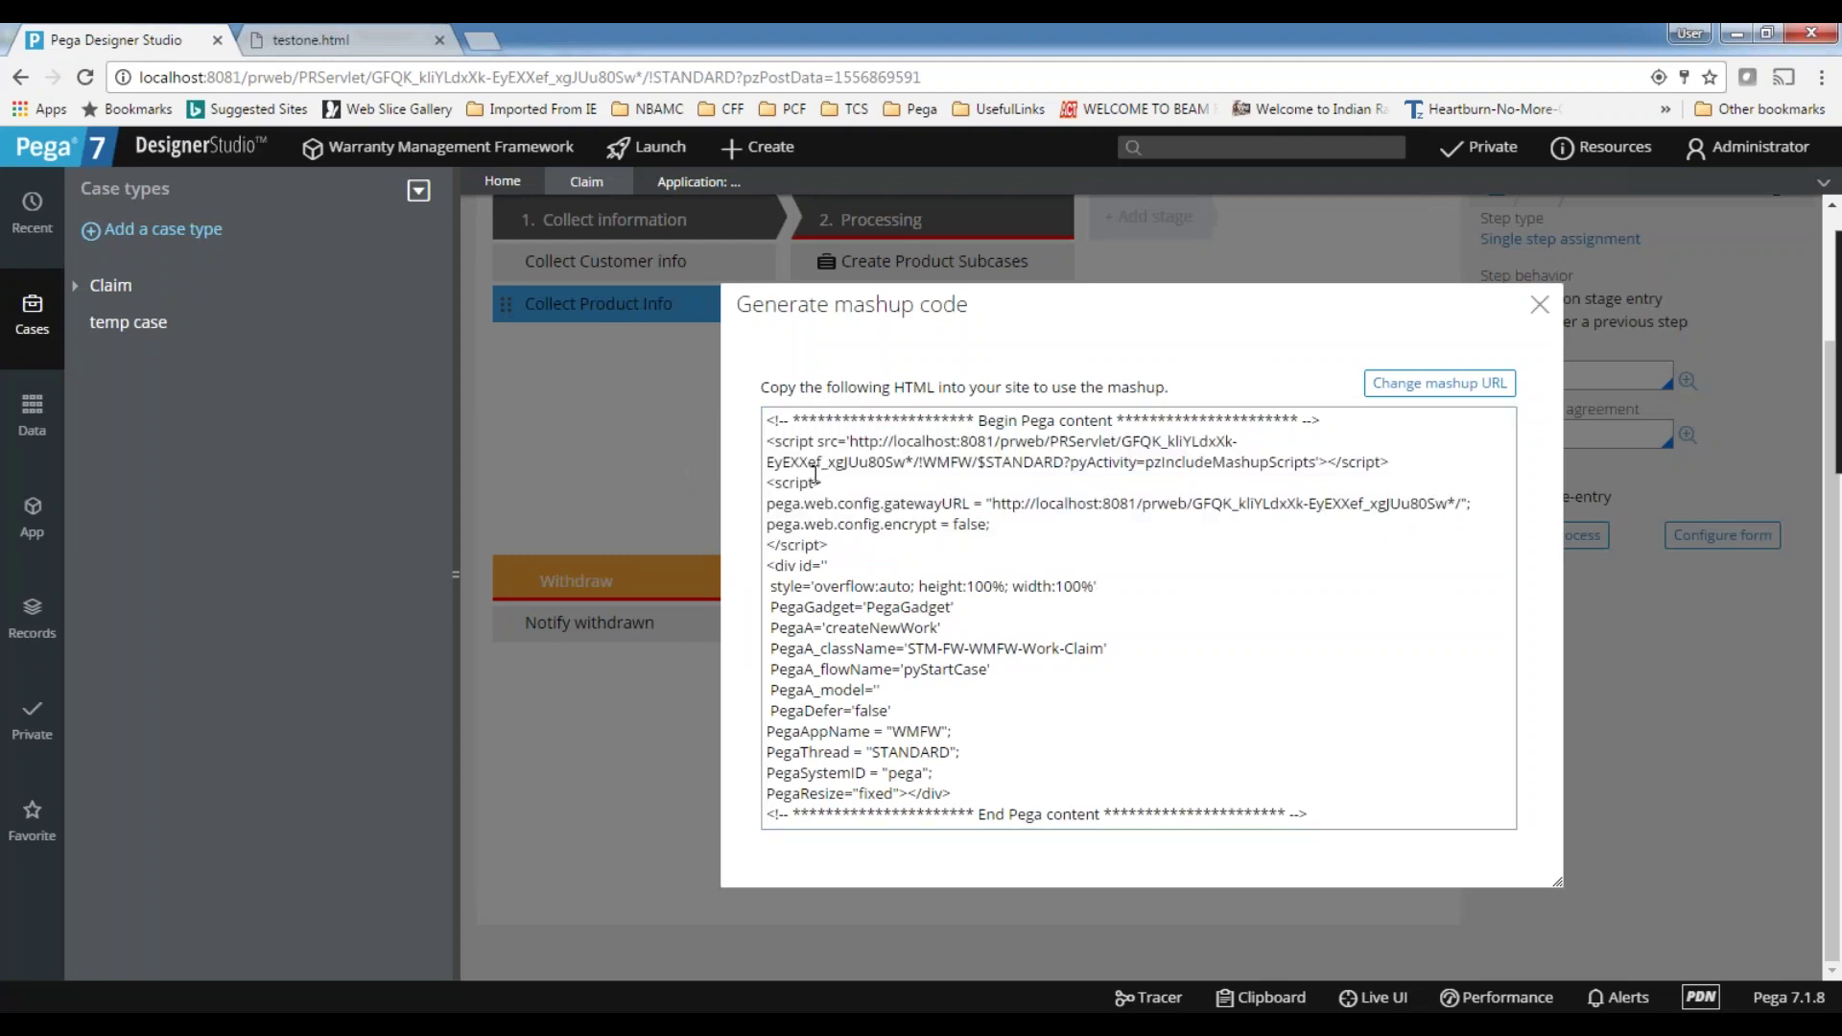
drag(768, 414, 1374, 838)
click(1175, 708)
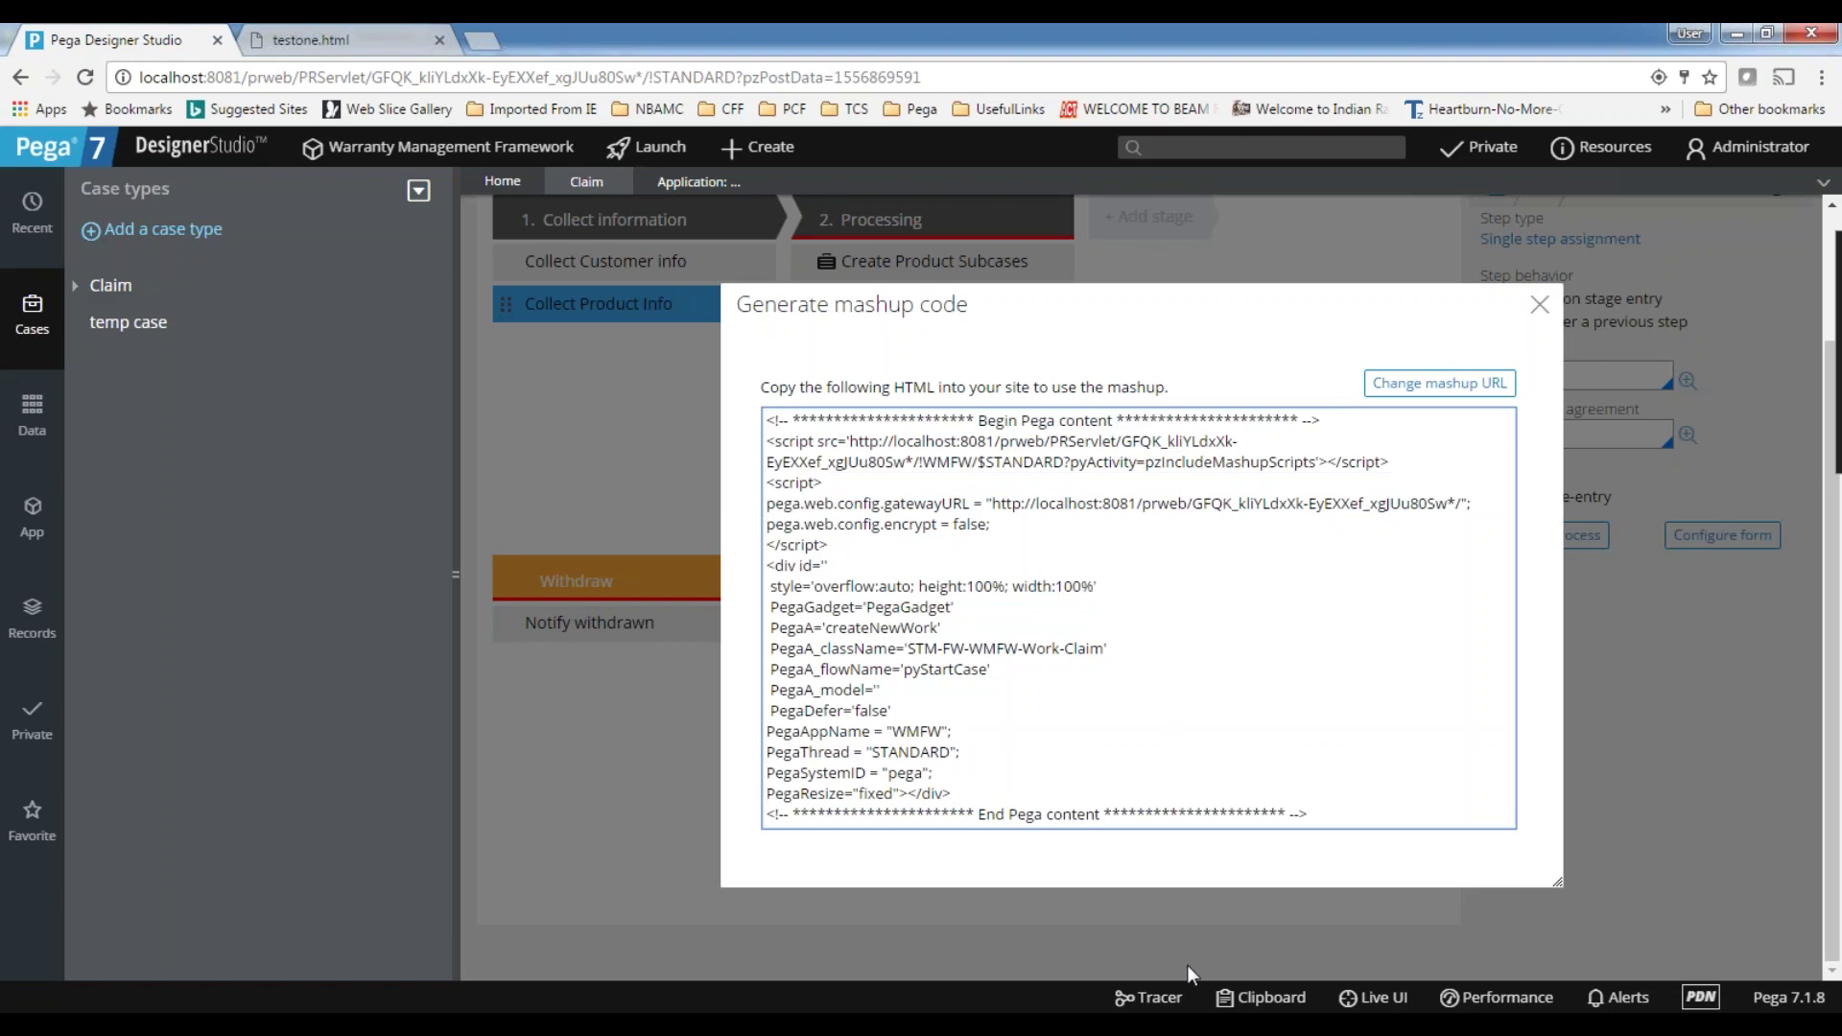
double_click(998, 420)
click(911, 388)
double_click(911, 388)
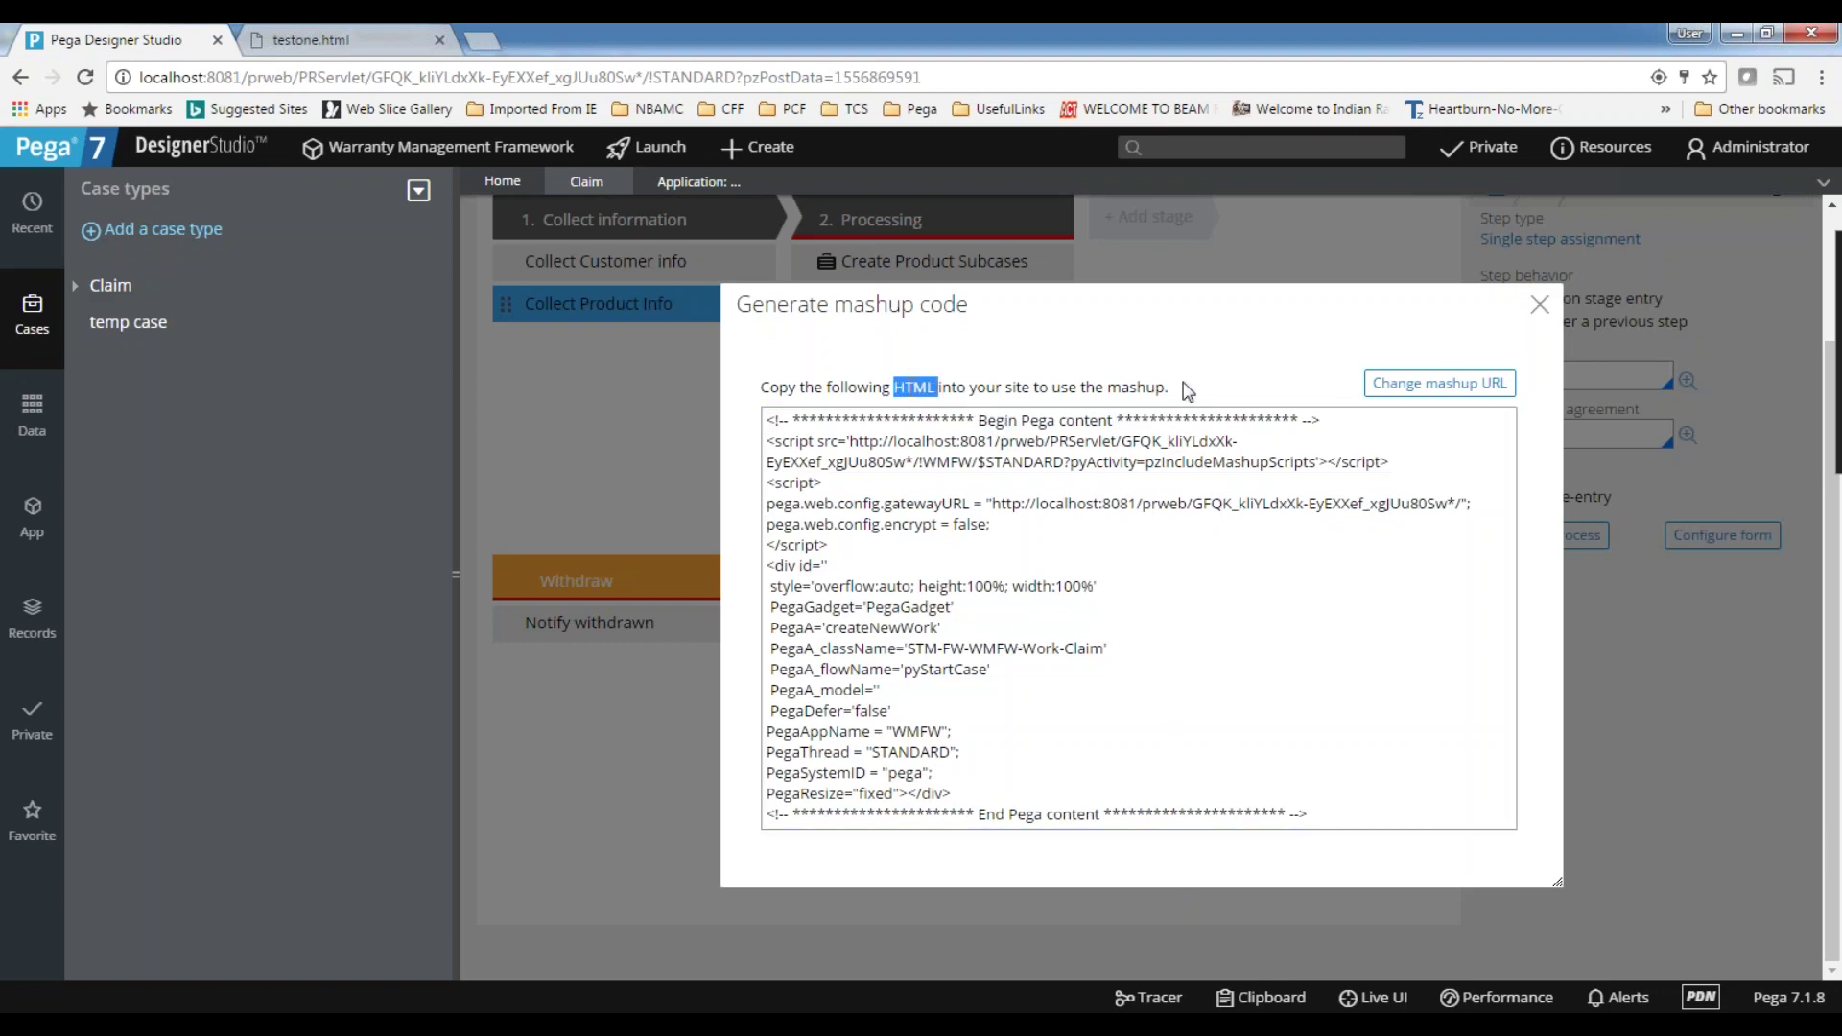
click(1129, 711)
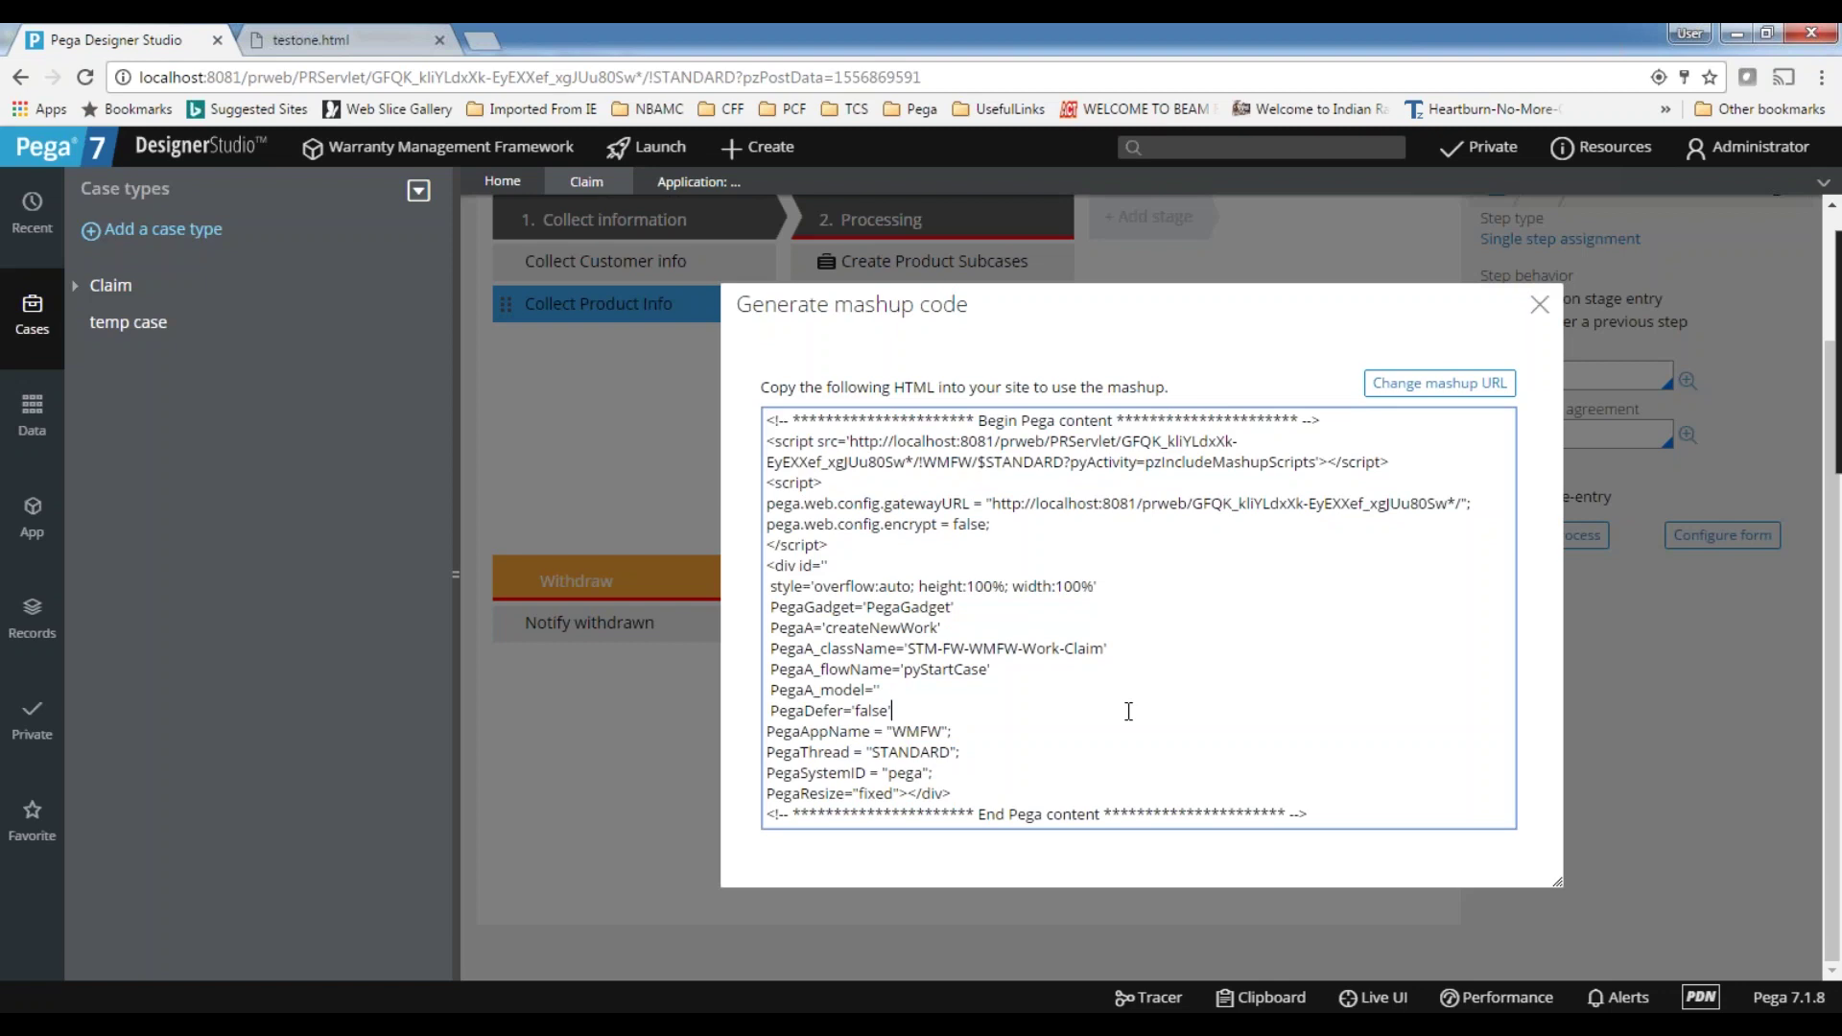
scroll(1128, 669, up, 2)
drag(1341, 815, 726, 412)
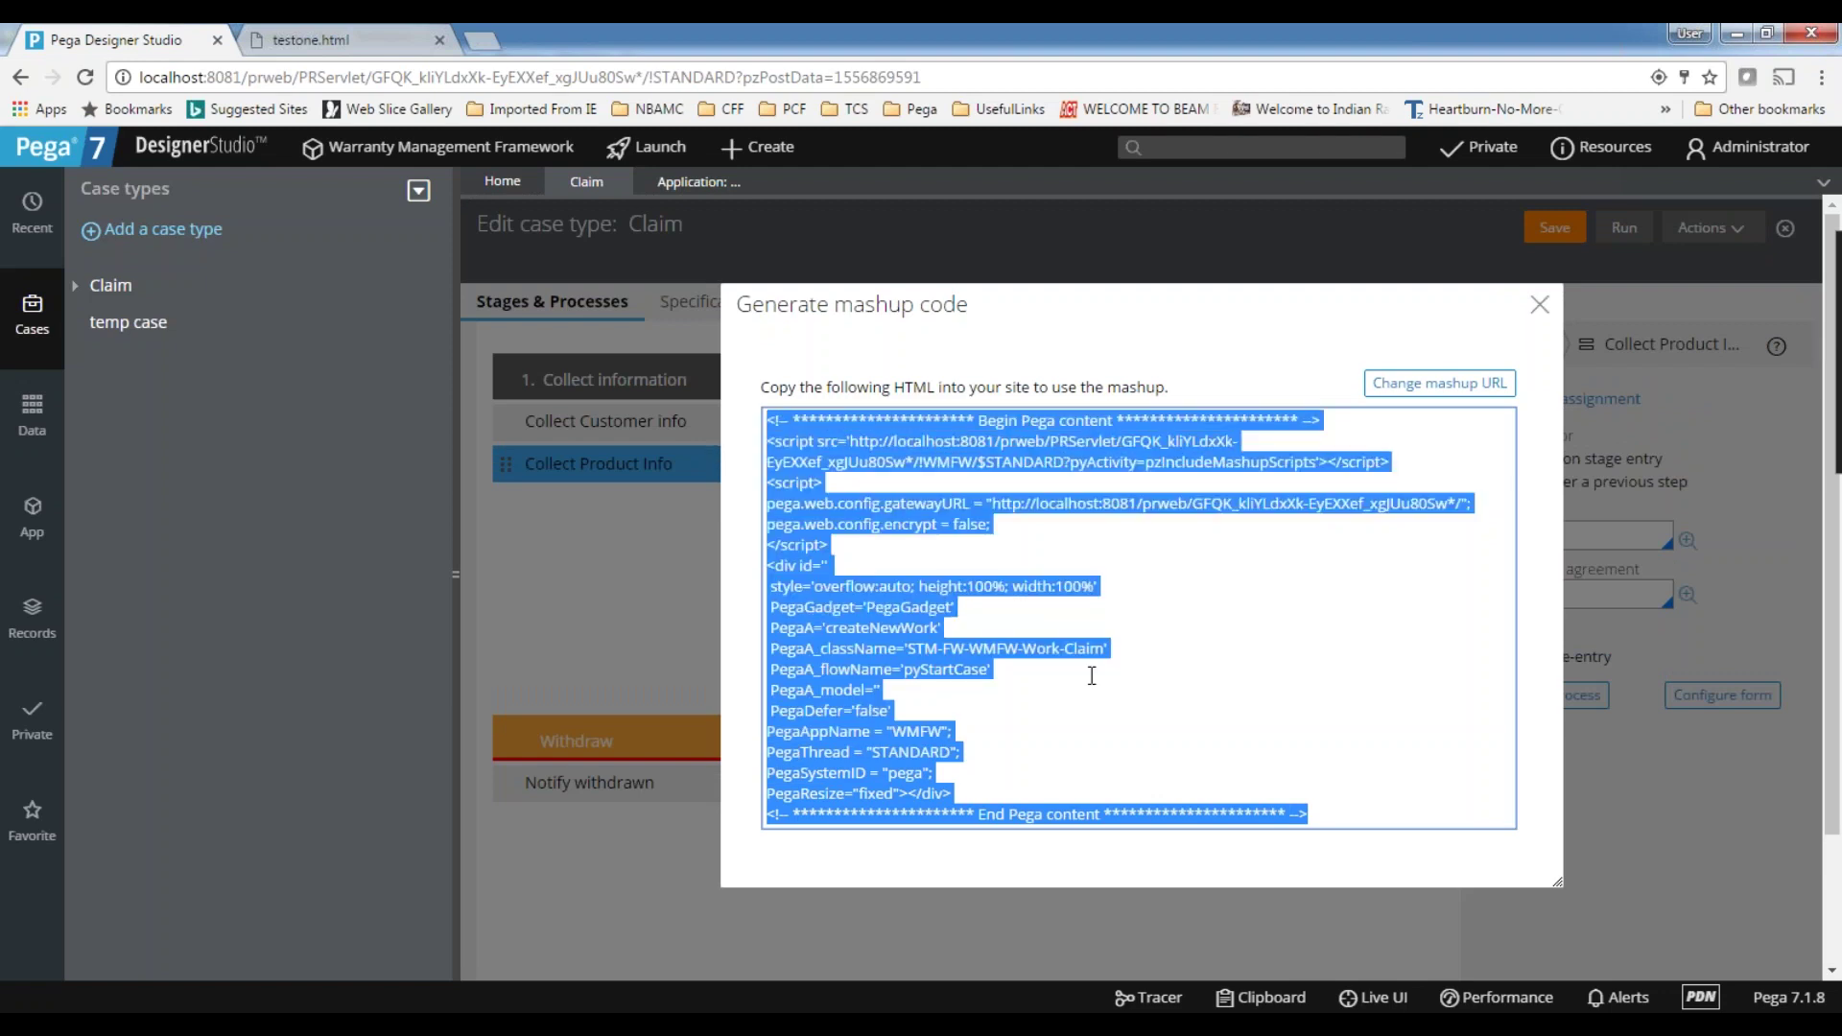
click(1177, 679)
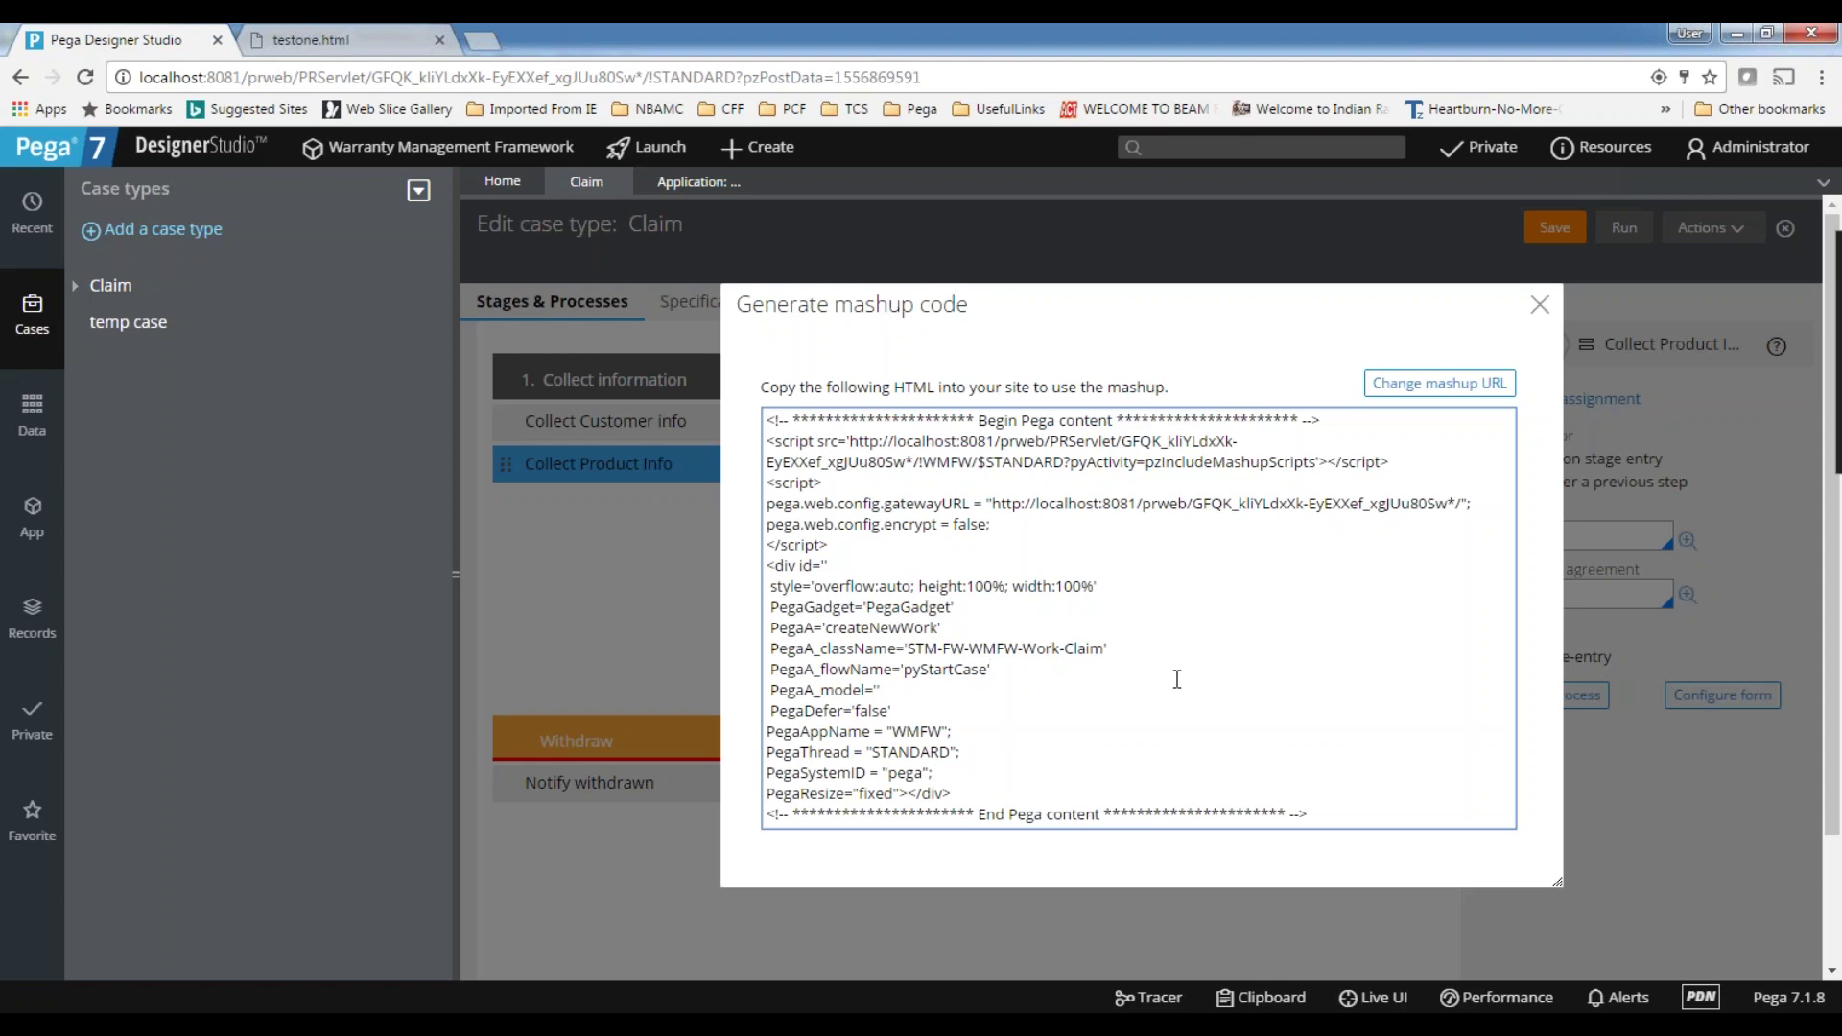
- Close the Generate mashup code dialog and return to the Claim gadget in testone.html
scroll(1177, 678, down, 1)
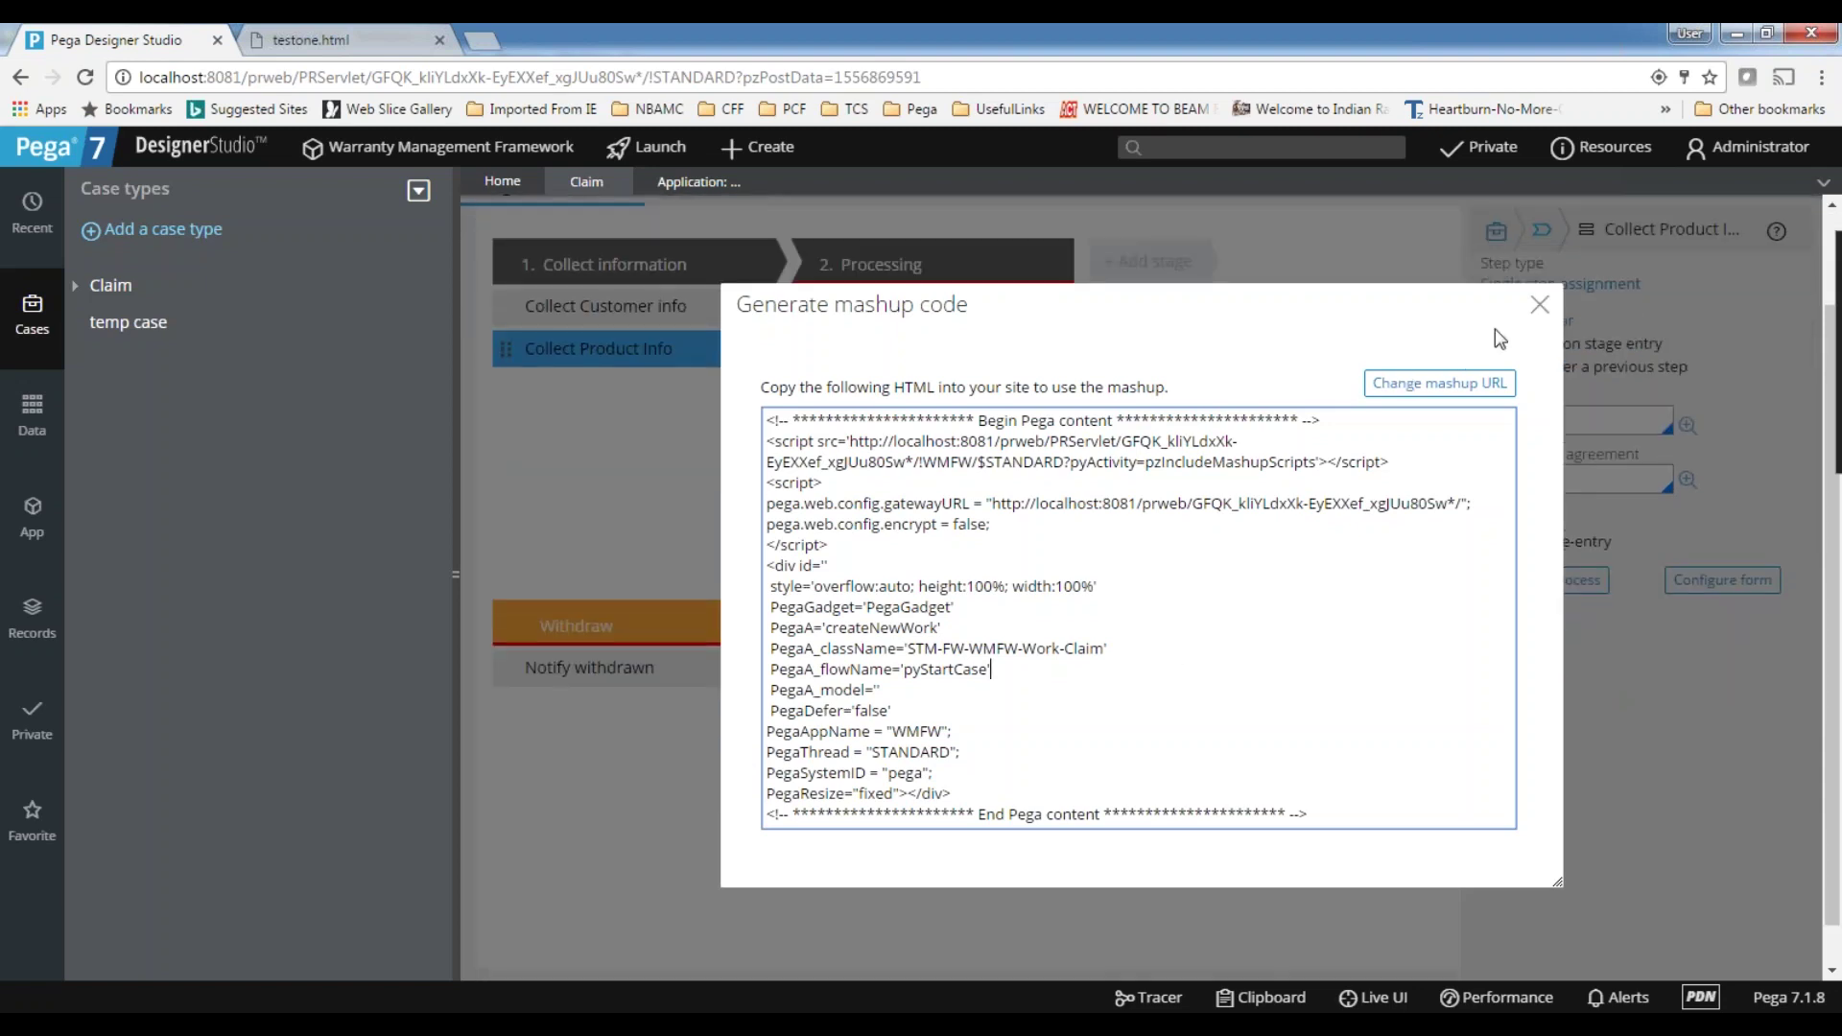
click(1540, 305)
click(317, 39)
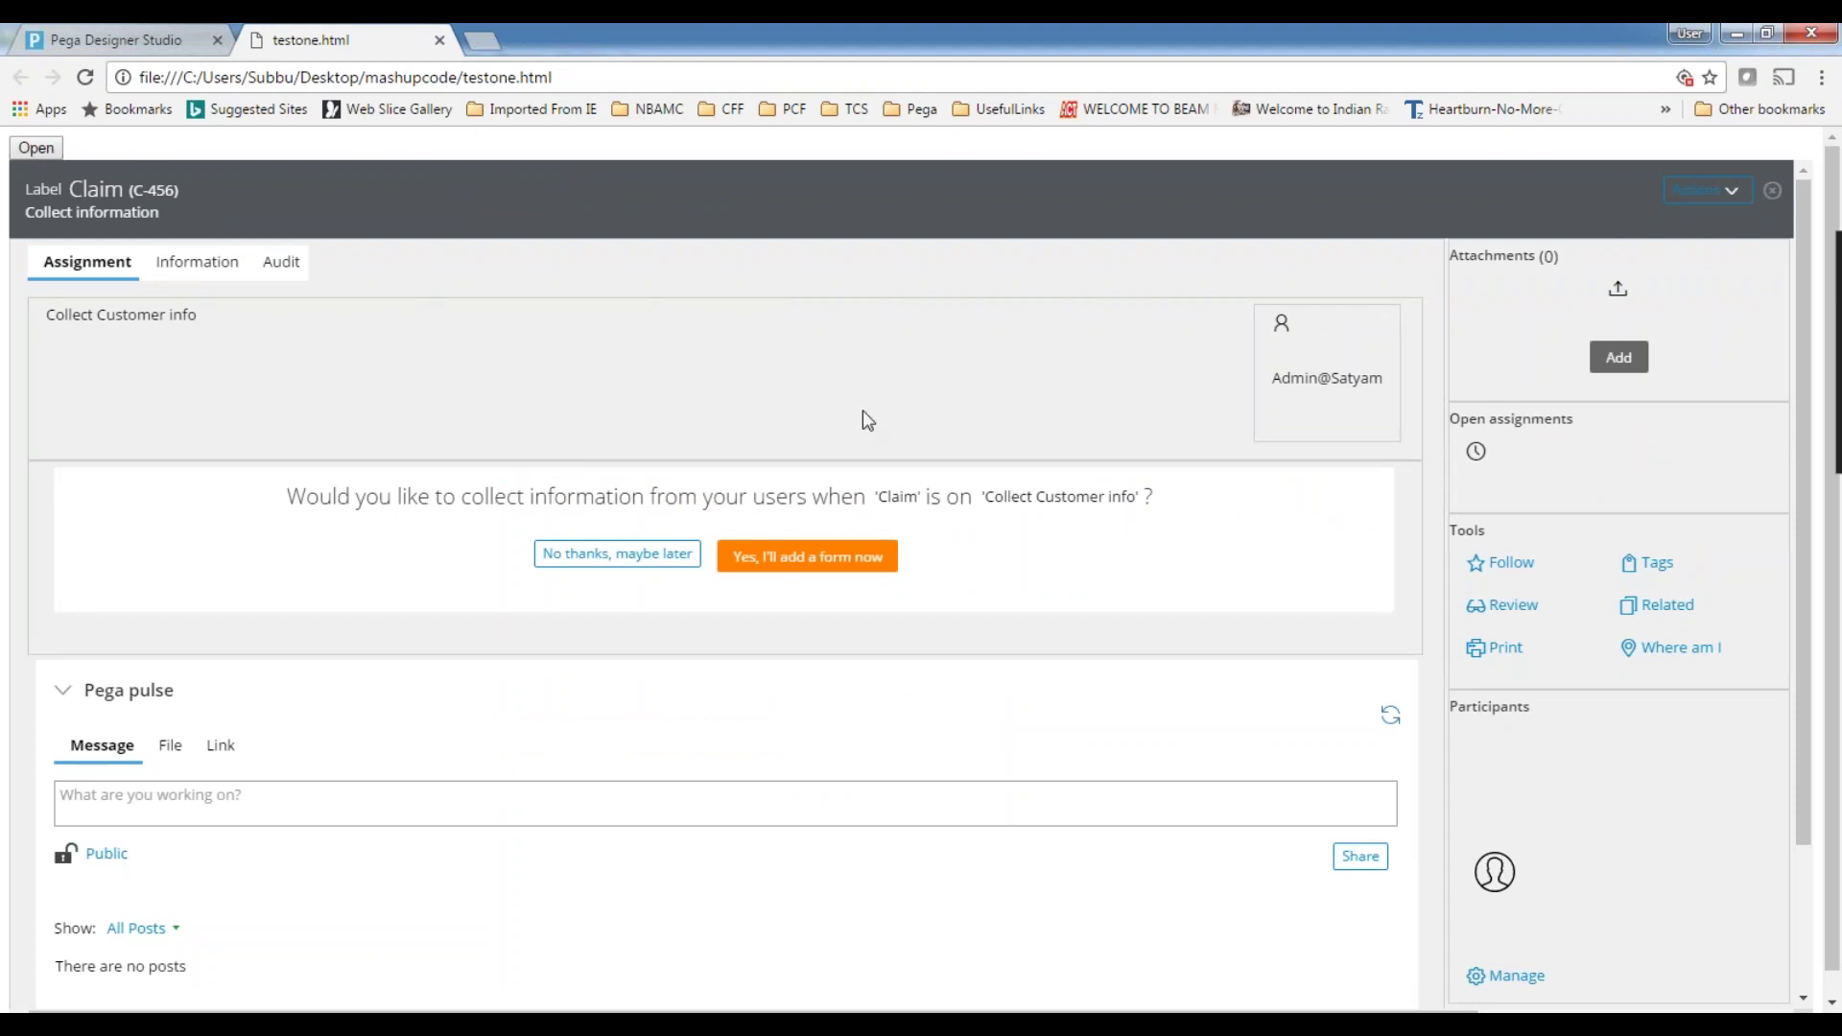
- Look over the loaded Claim gadget in testone.html and return to the Claim case type in Pega Designer Studio
scroll(1017, 412, down, 2)
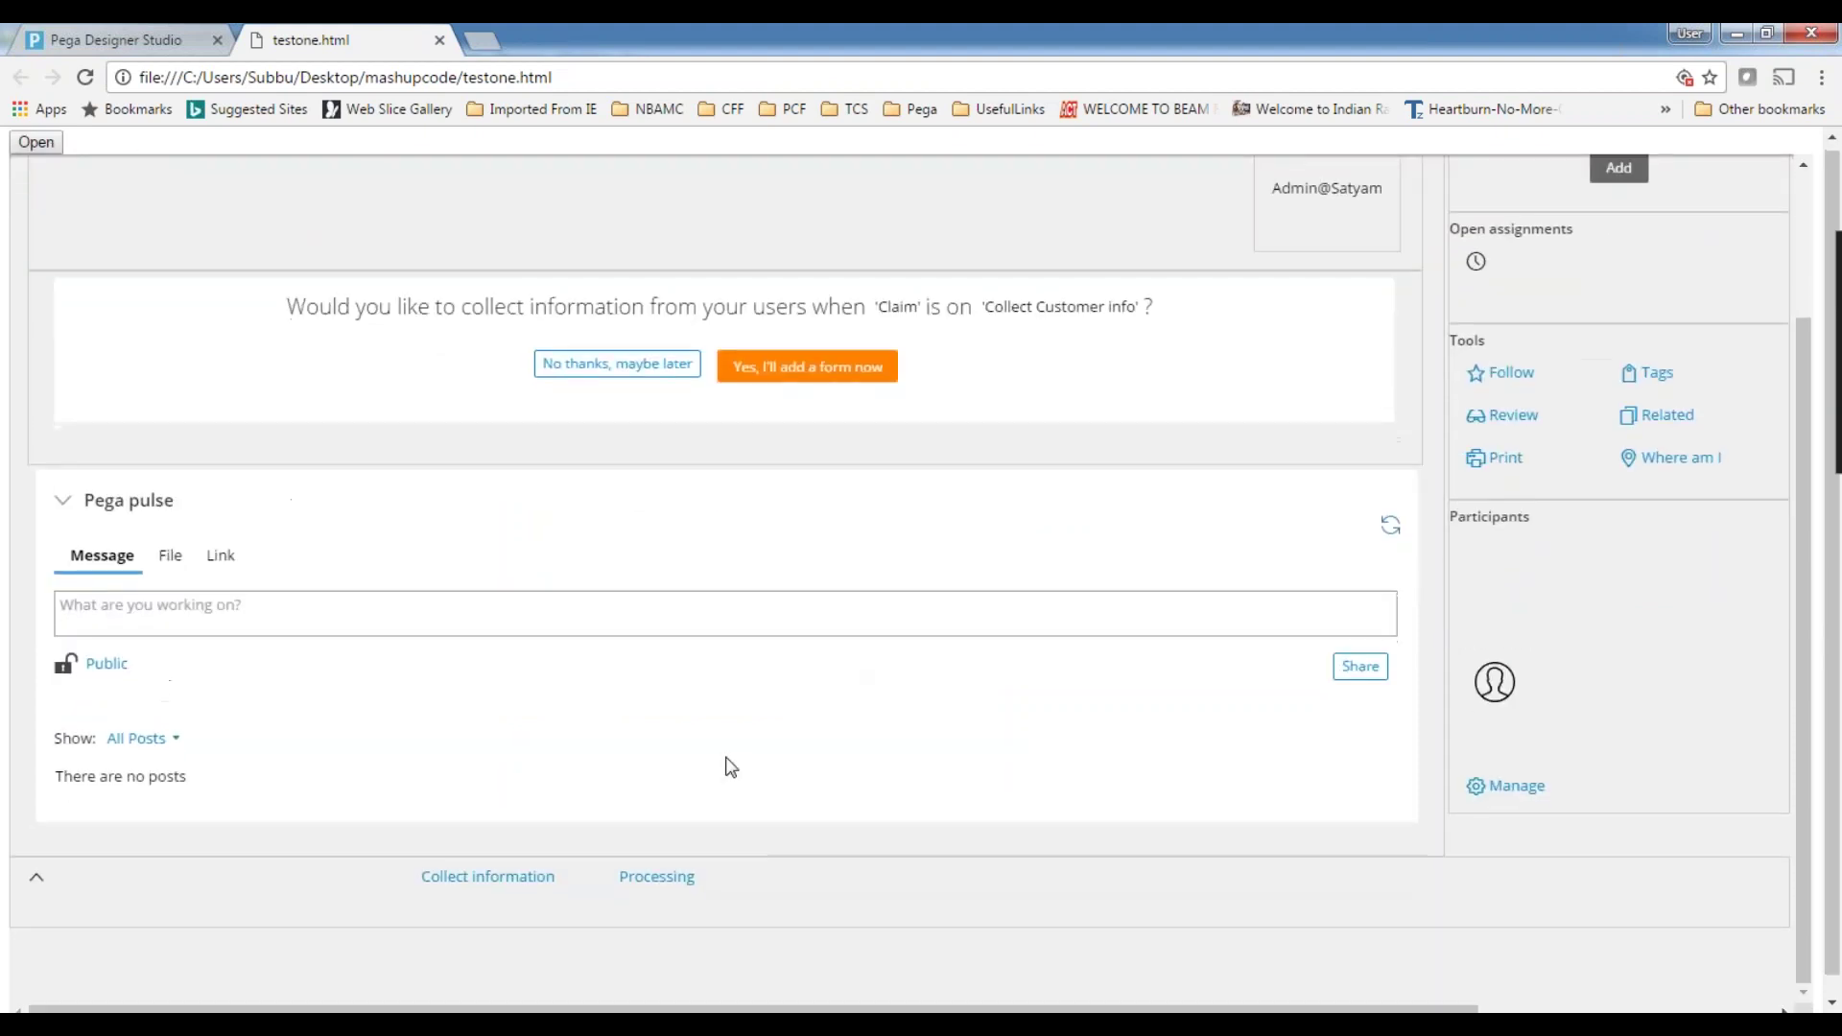
scroll(729, 764, up, 2)
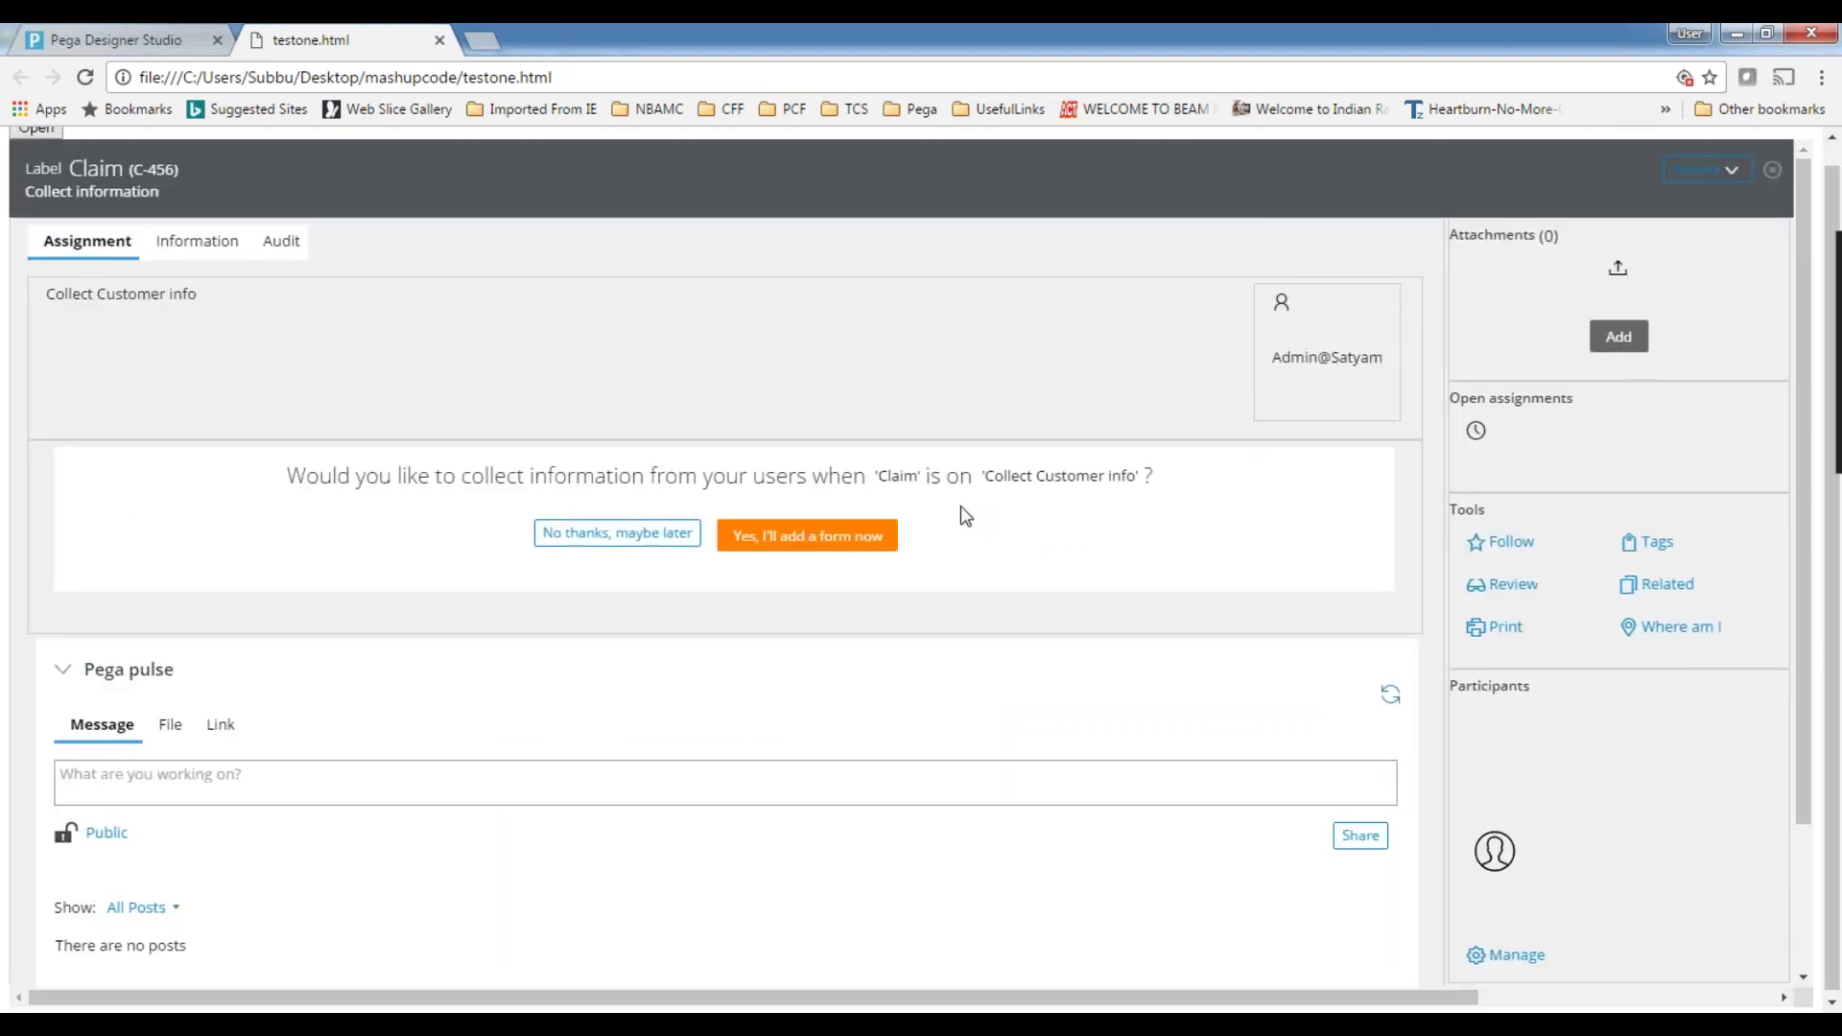
scroll(962, 514, up, 1)
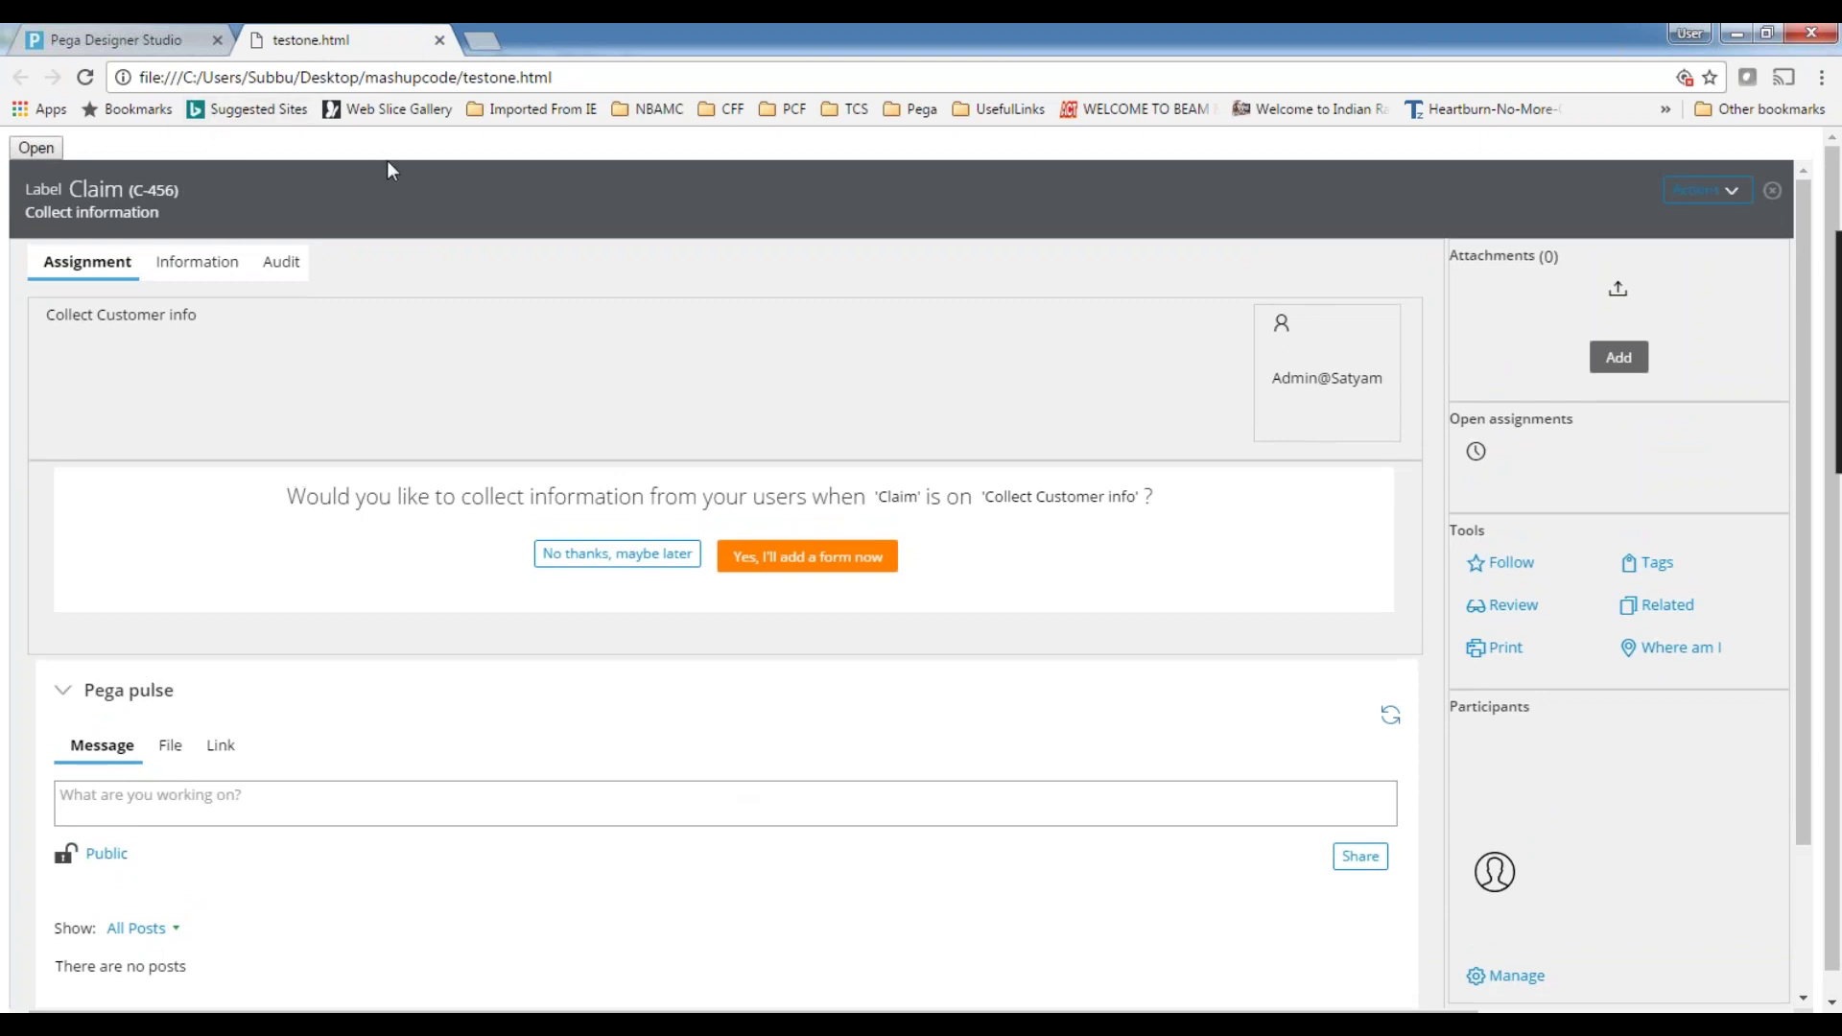
click(160, 32)
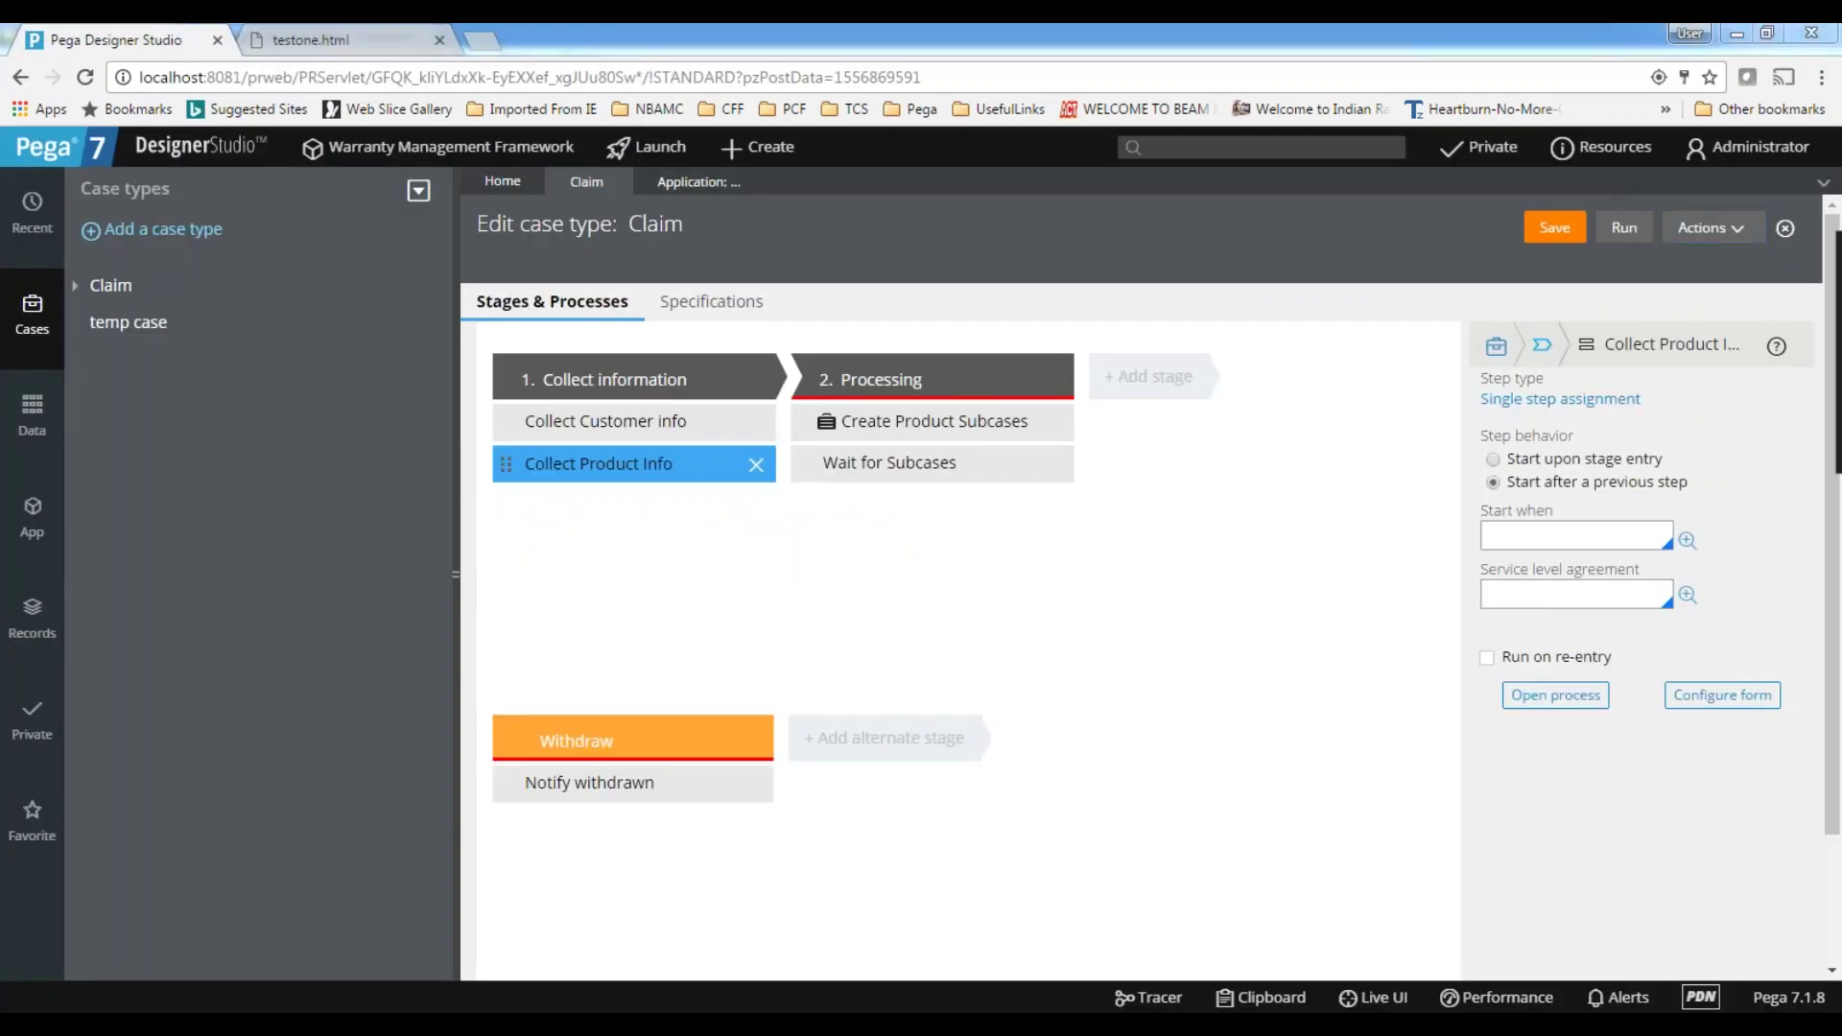
- Switch to testone.html in Notepad++ and examine the height, width and overflow styles of the PegaGadget div
key(alt+Tab)
ctrl+scroll(516, 611, up, 4)
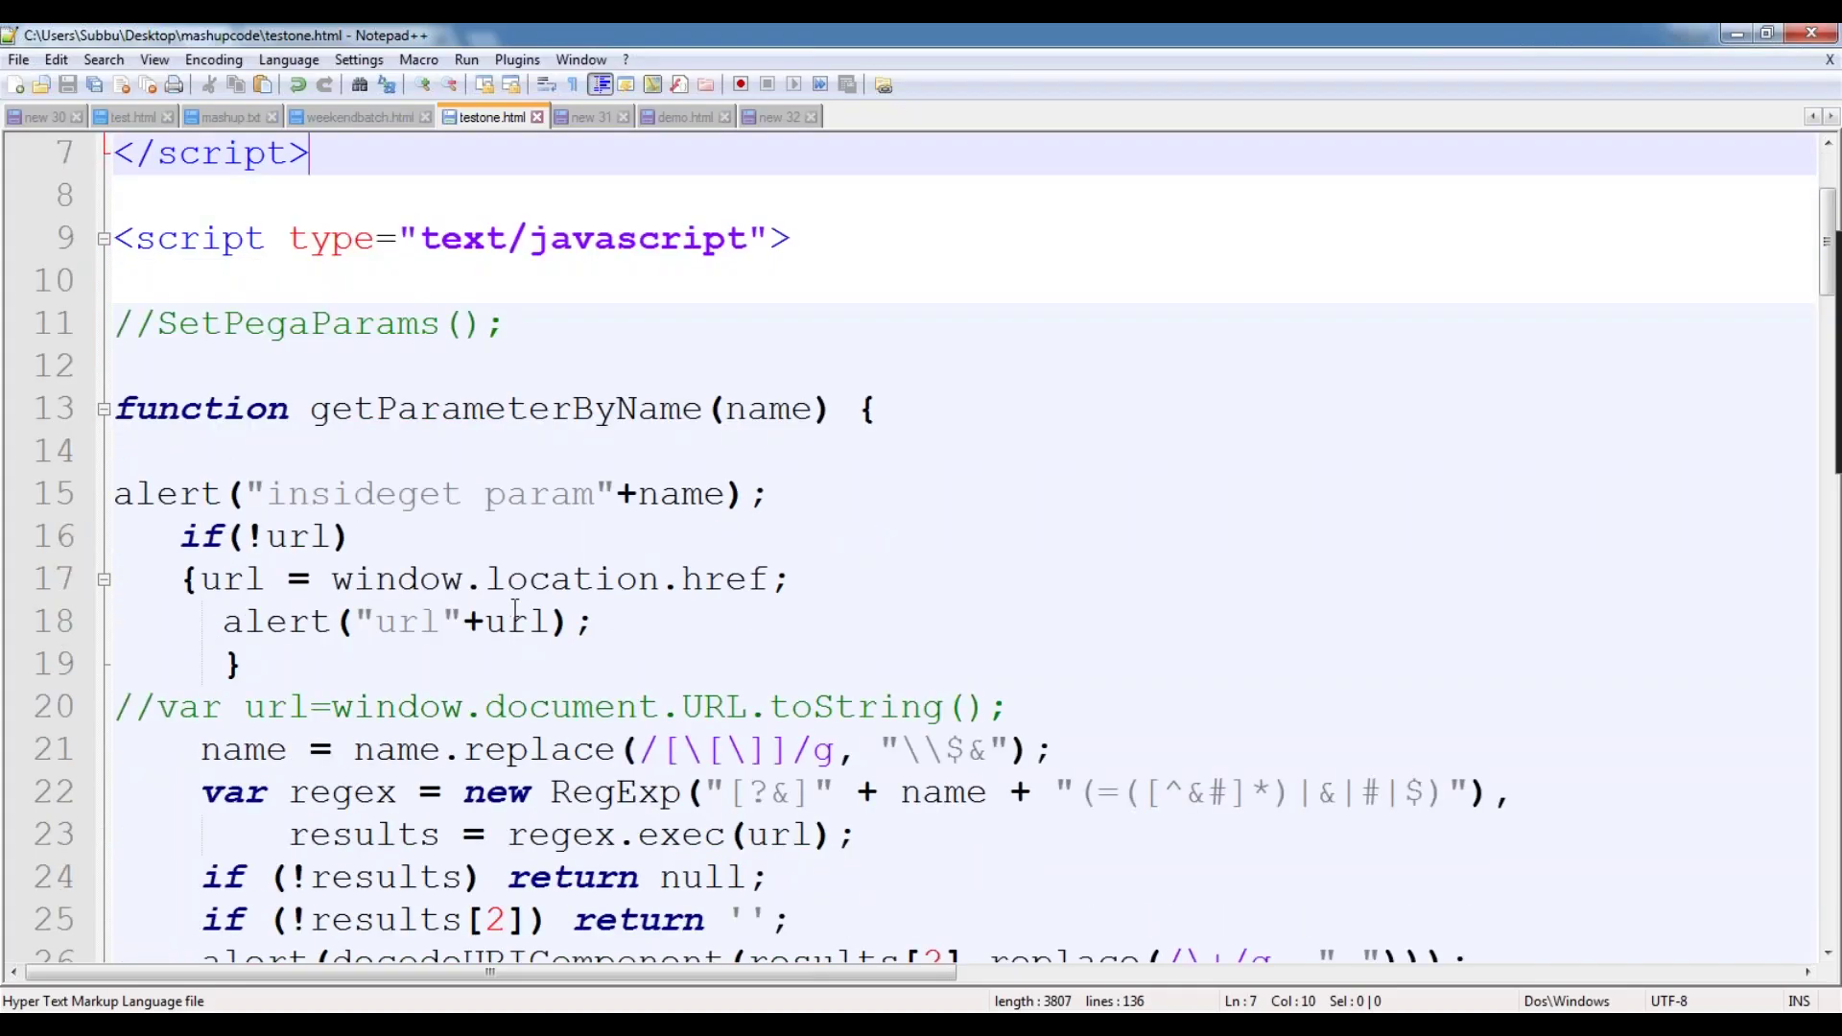
scroll(515, 611, down, 18)
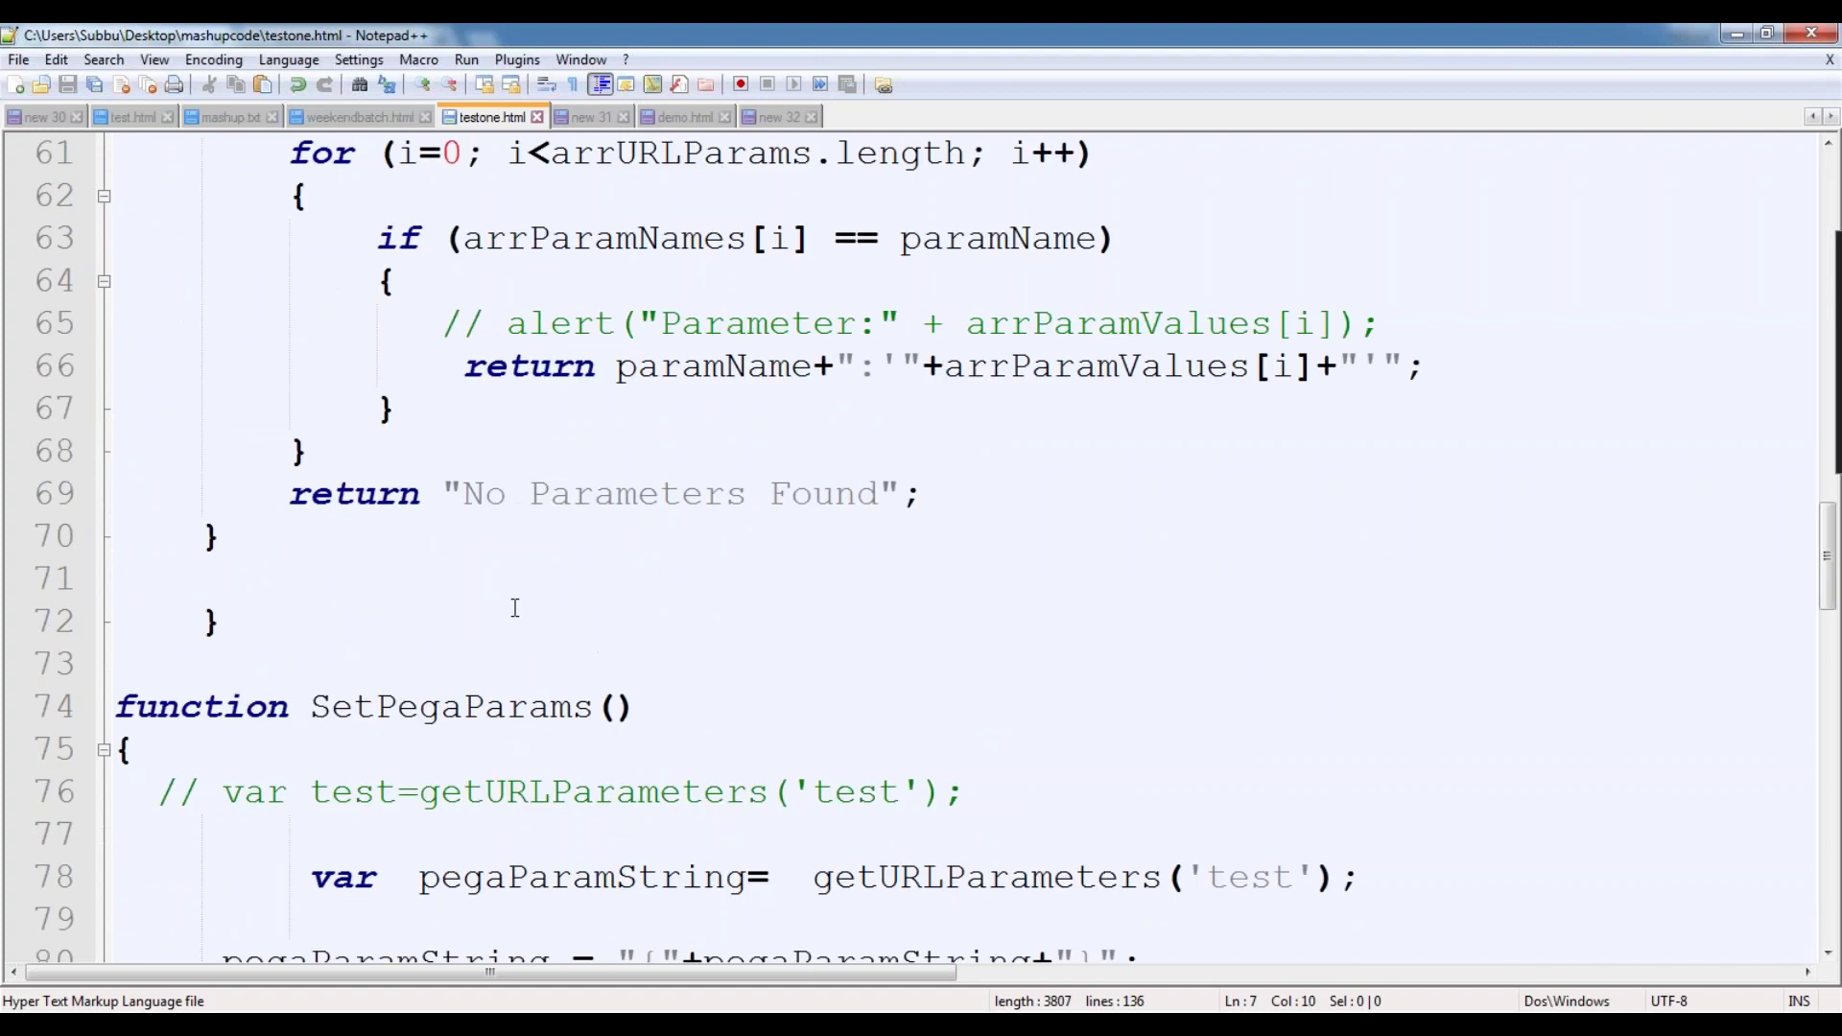
scroll(515, 607, down, 7)
scroll(515, 608, down, 12)
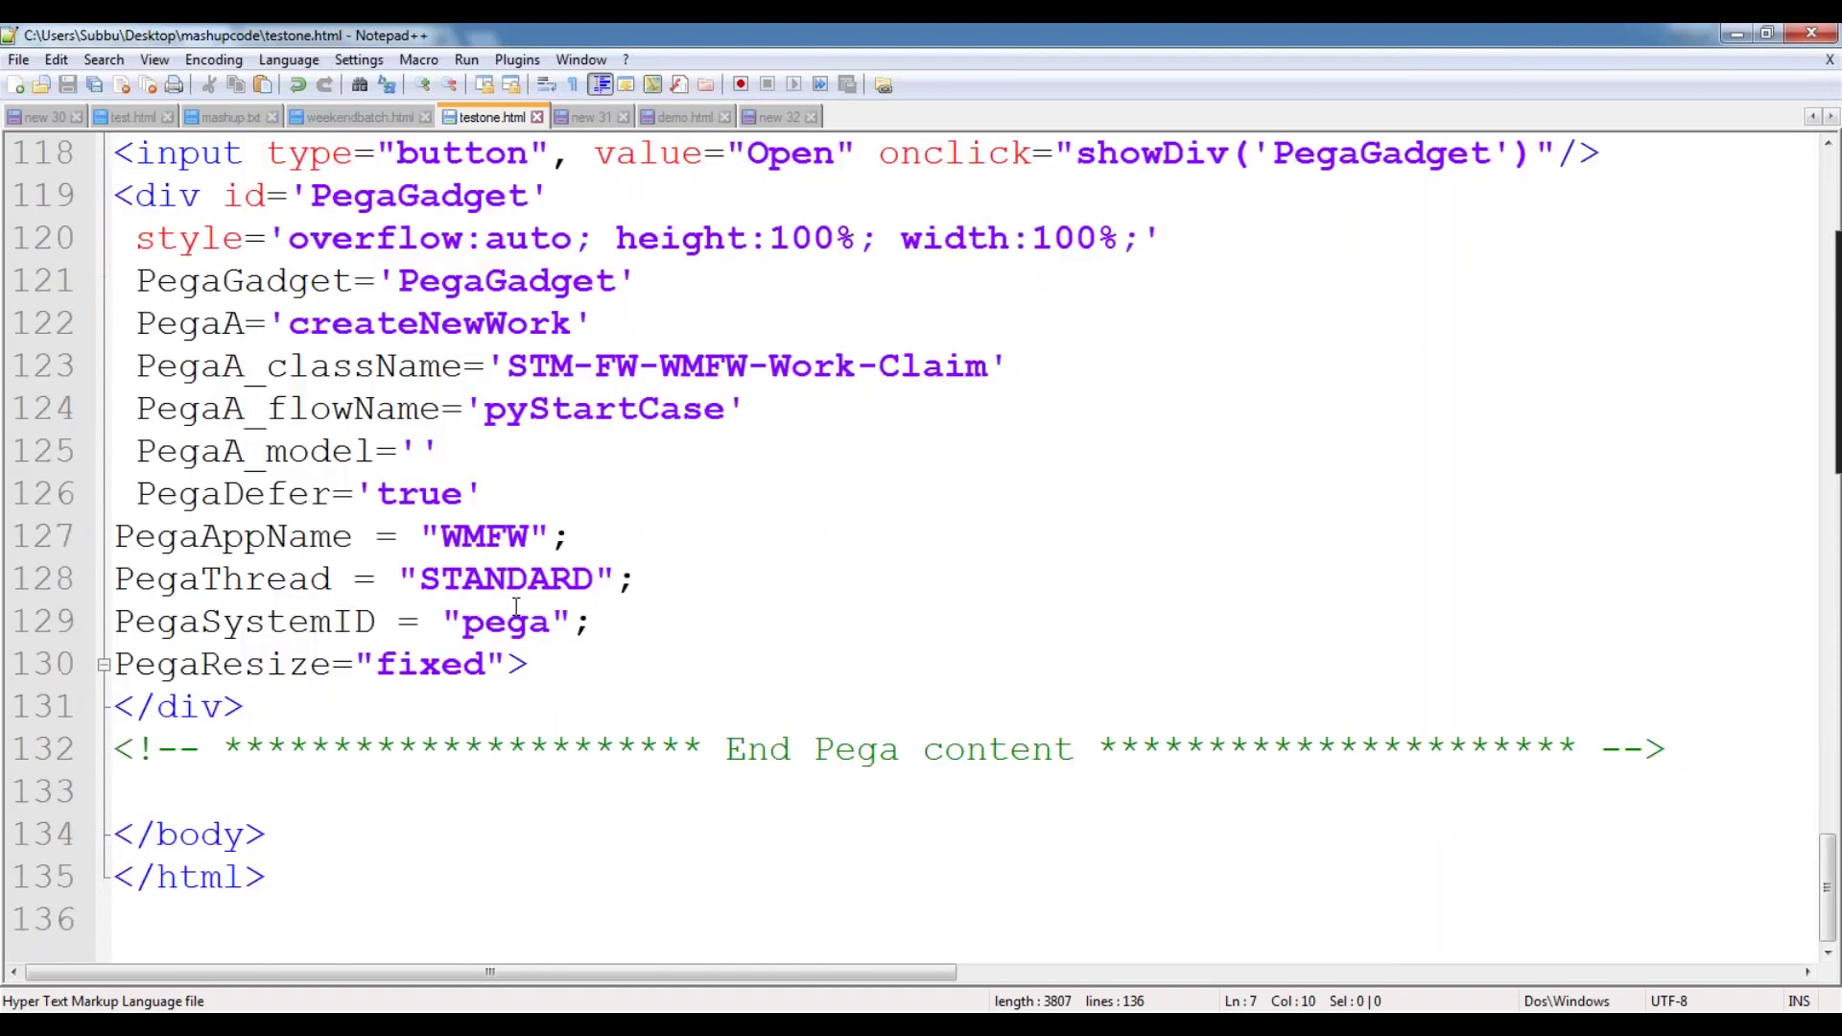
scroll(515, 608, up, 3)
double_click(681, 622)
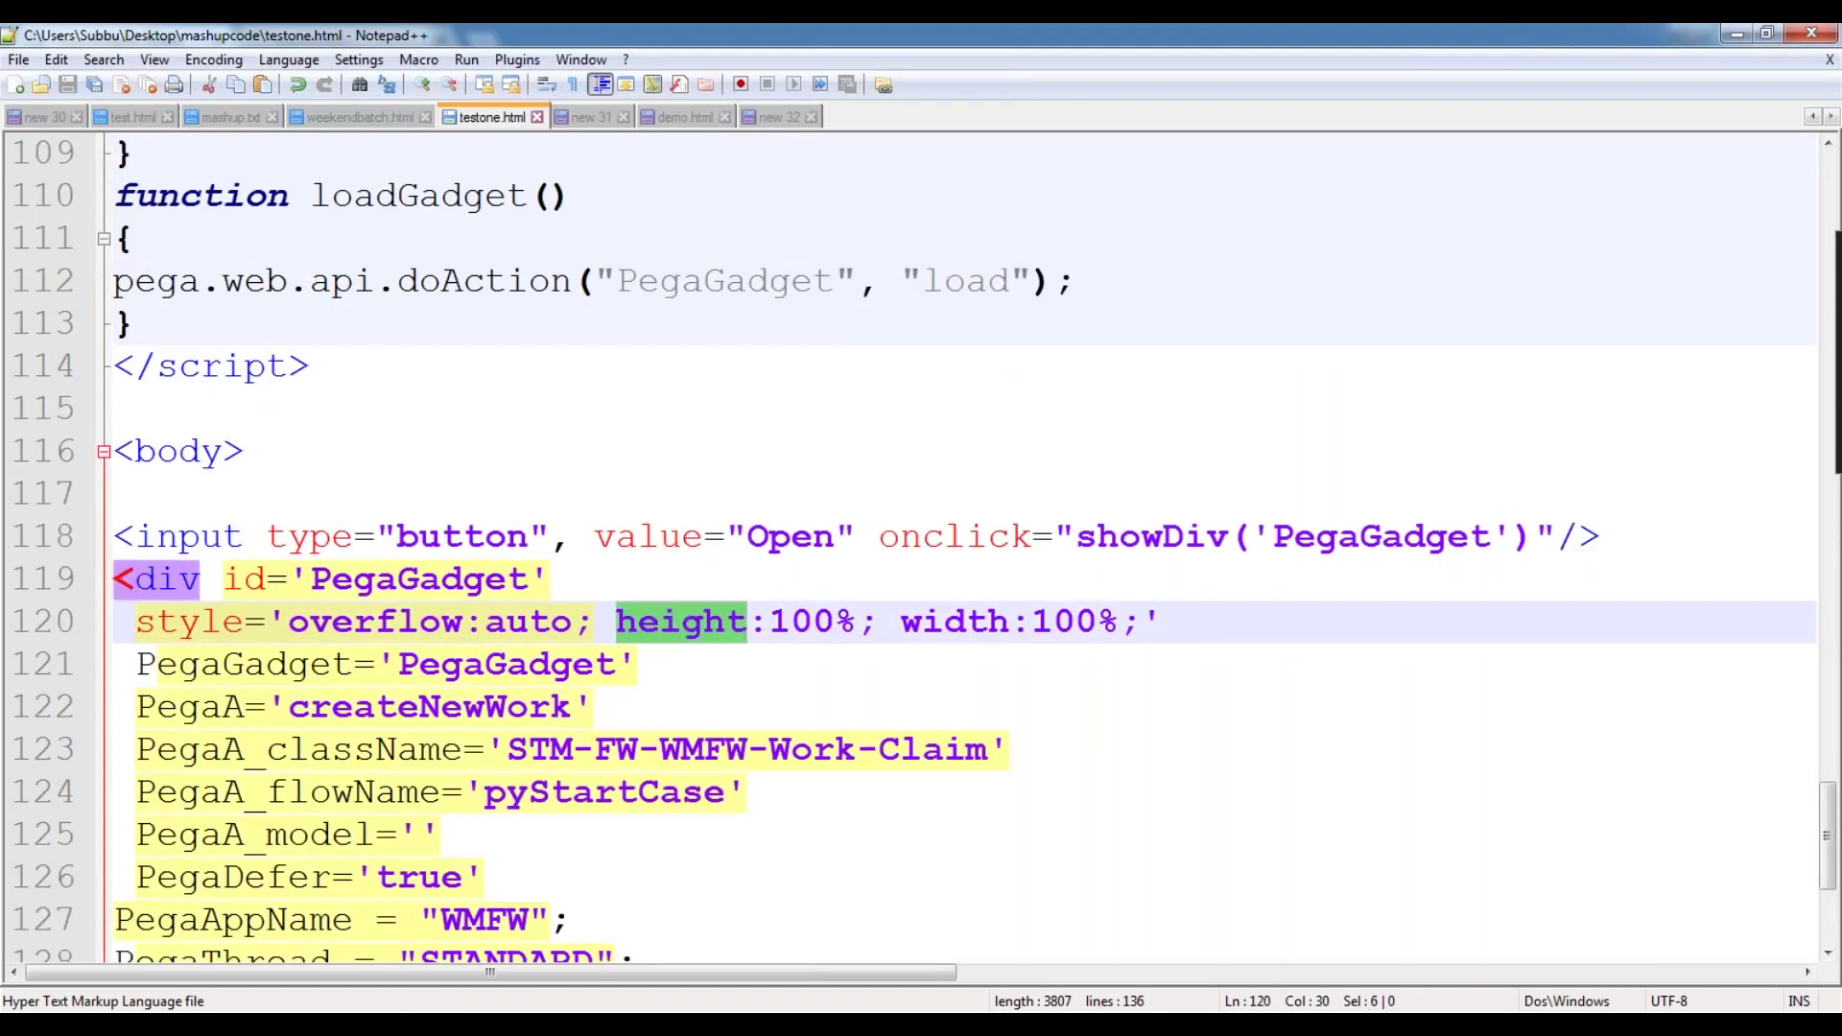
double_click(916, 623)
double_click(331, 621)
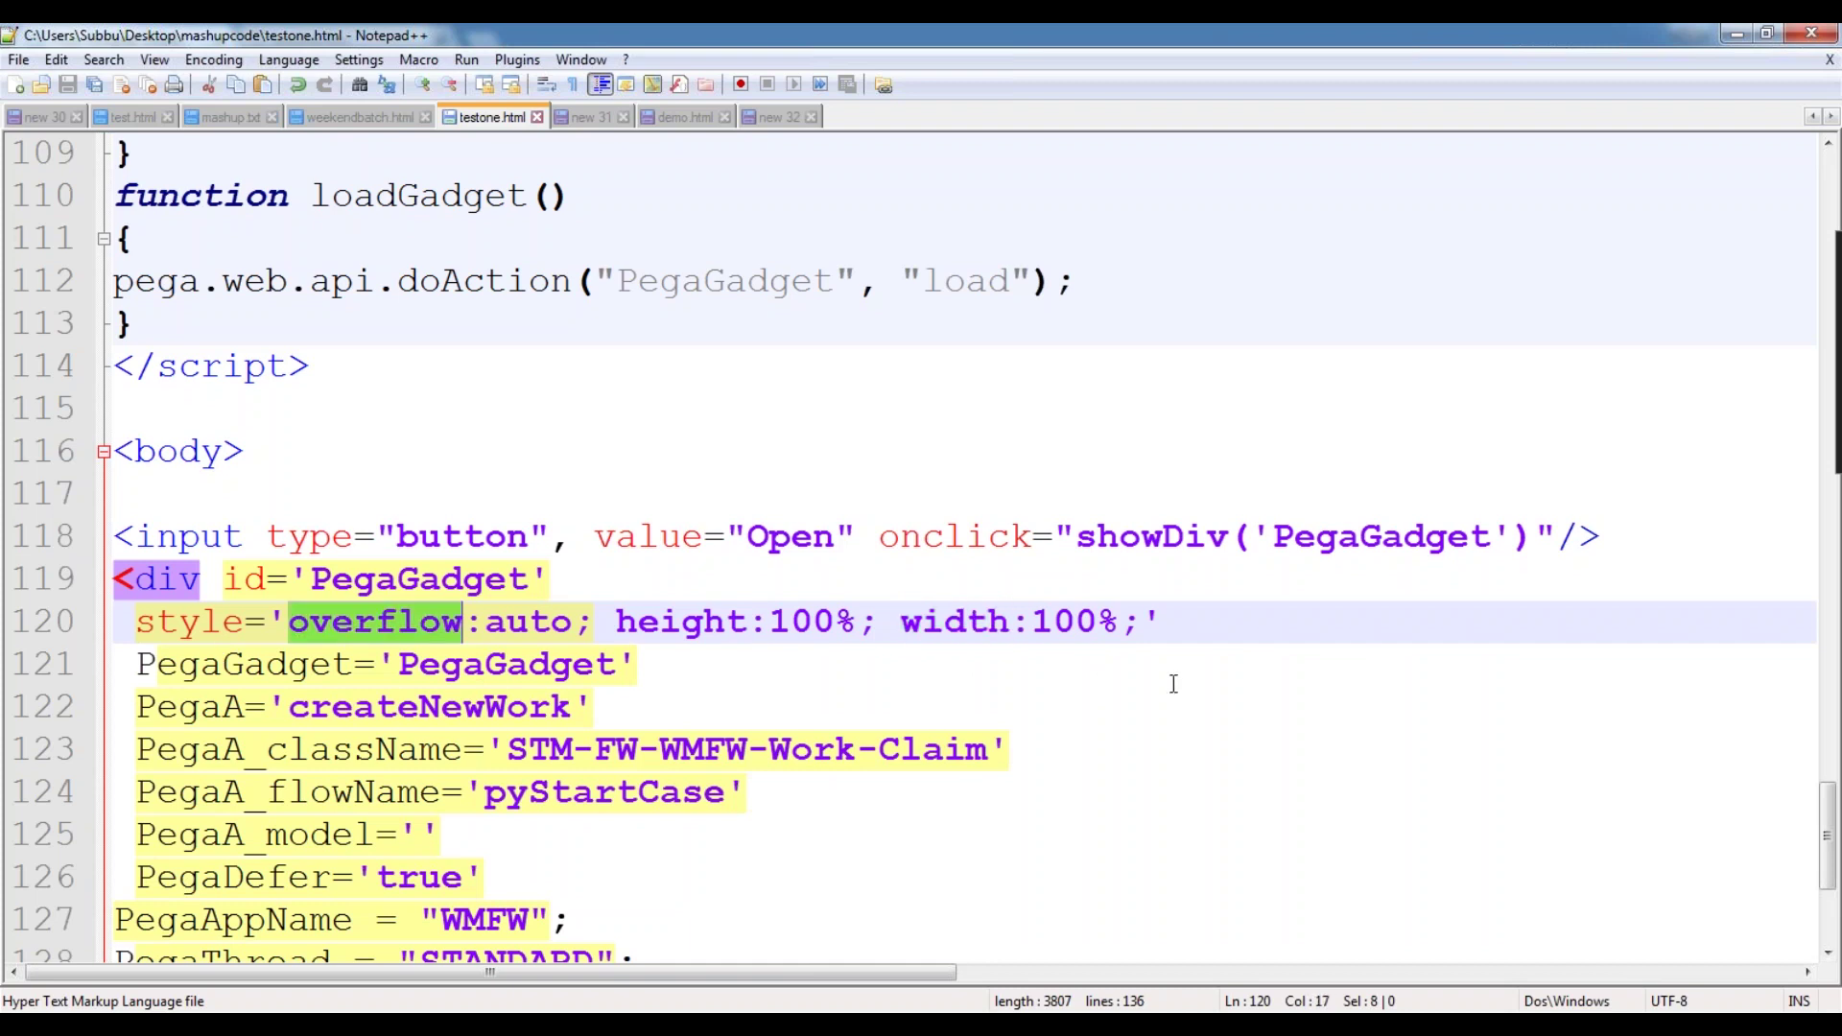
click(1172, 671)
drag(1184, 608, 113, 578)
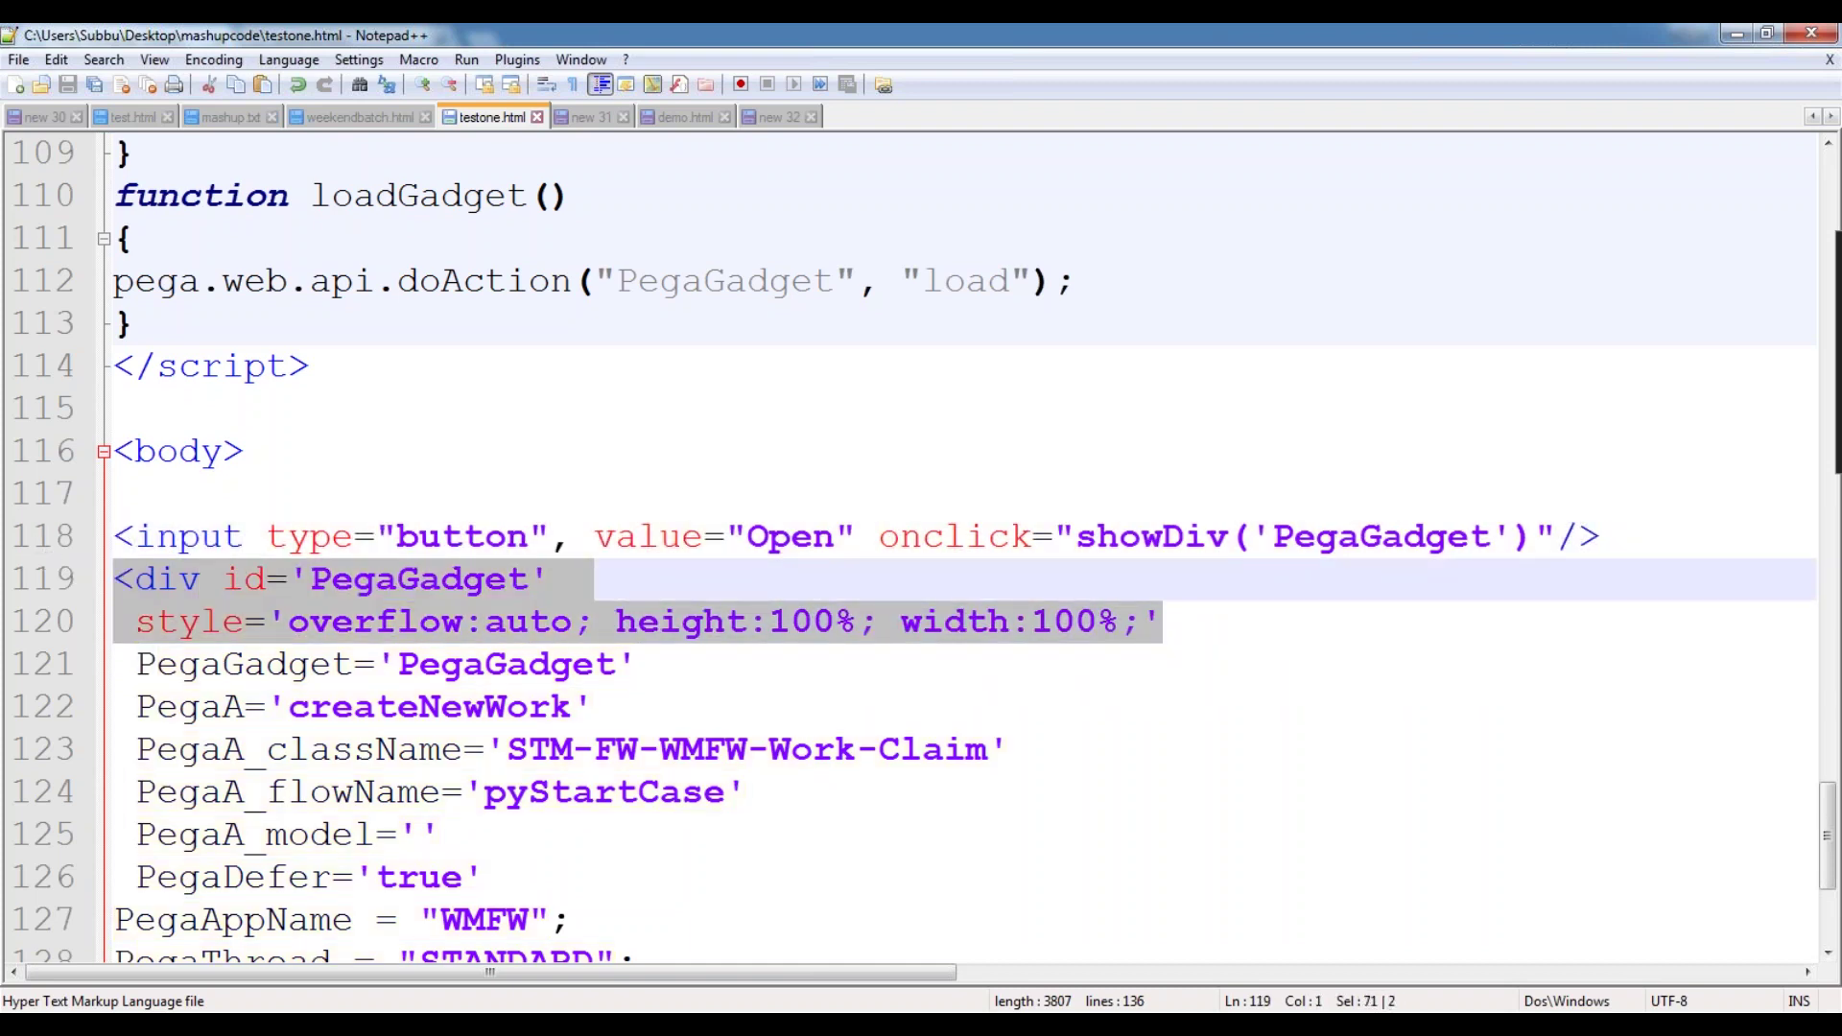
click(1199, 852)
- Review the script functions above the body of testone.html, from loadGadget and showDiv back to getURLParameters and getParameterByName
scroll(1199, 852, up, 11)
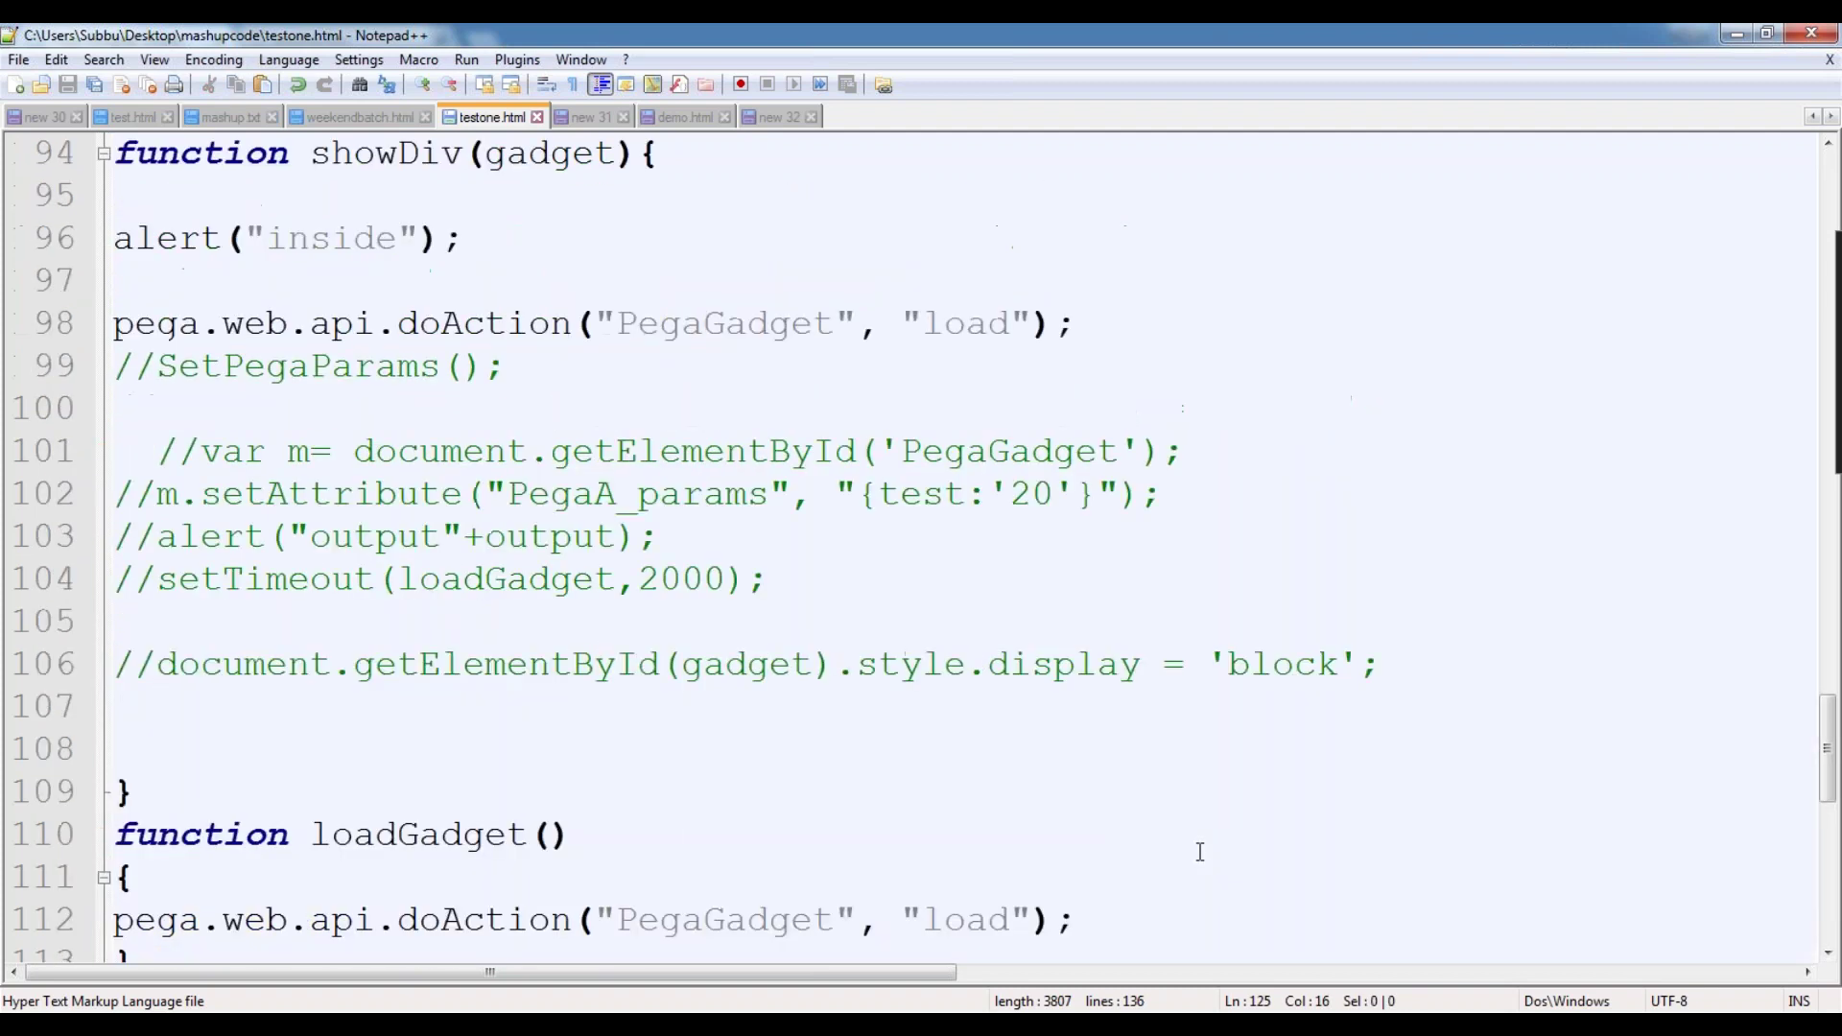
scroll(1199, 852, up, 7)
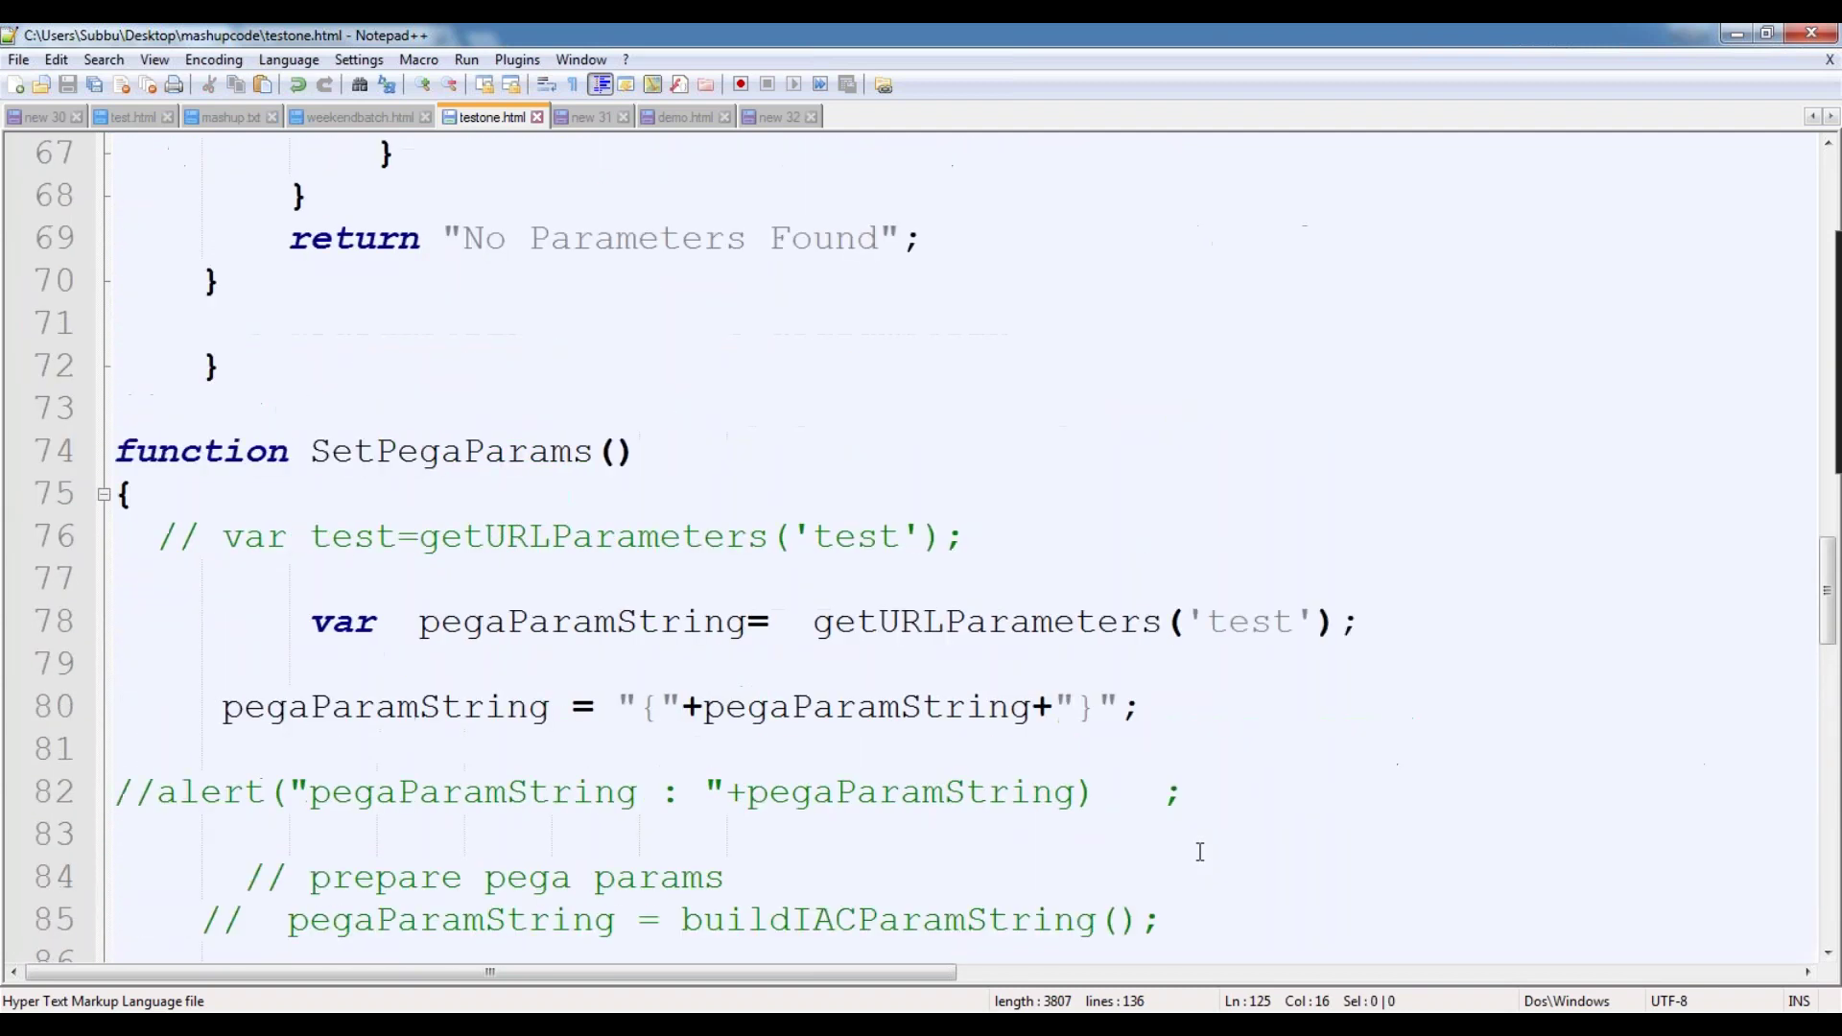
click(844, 919)
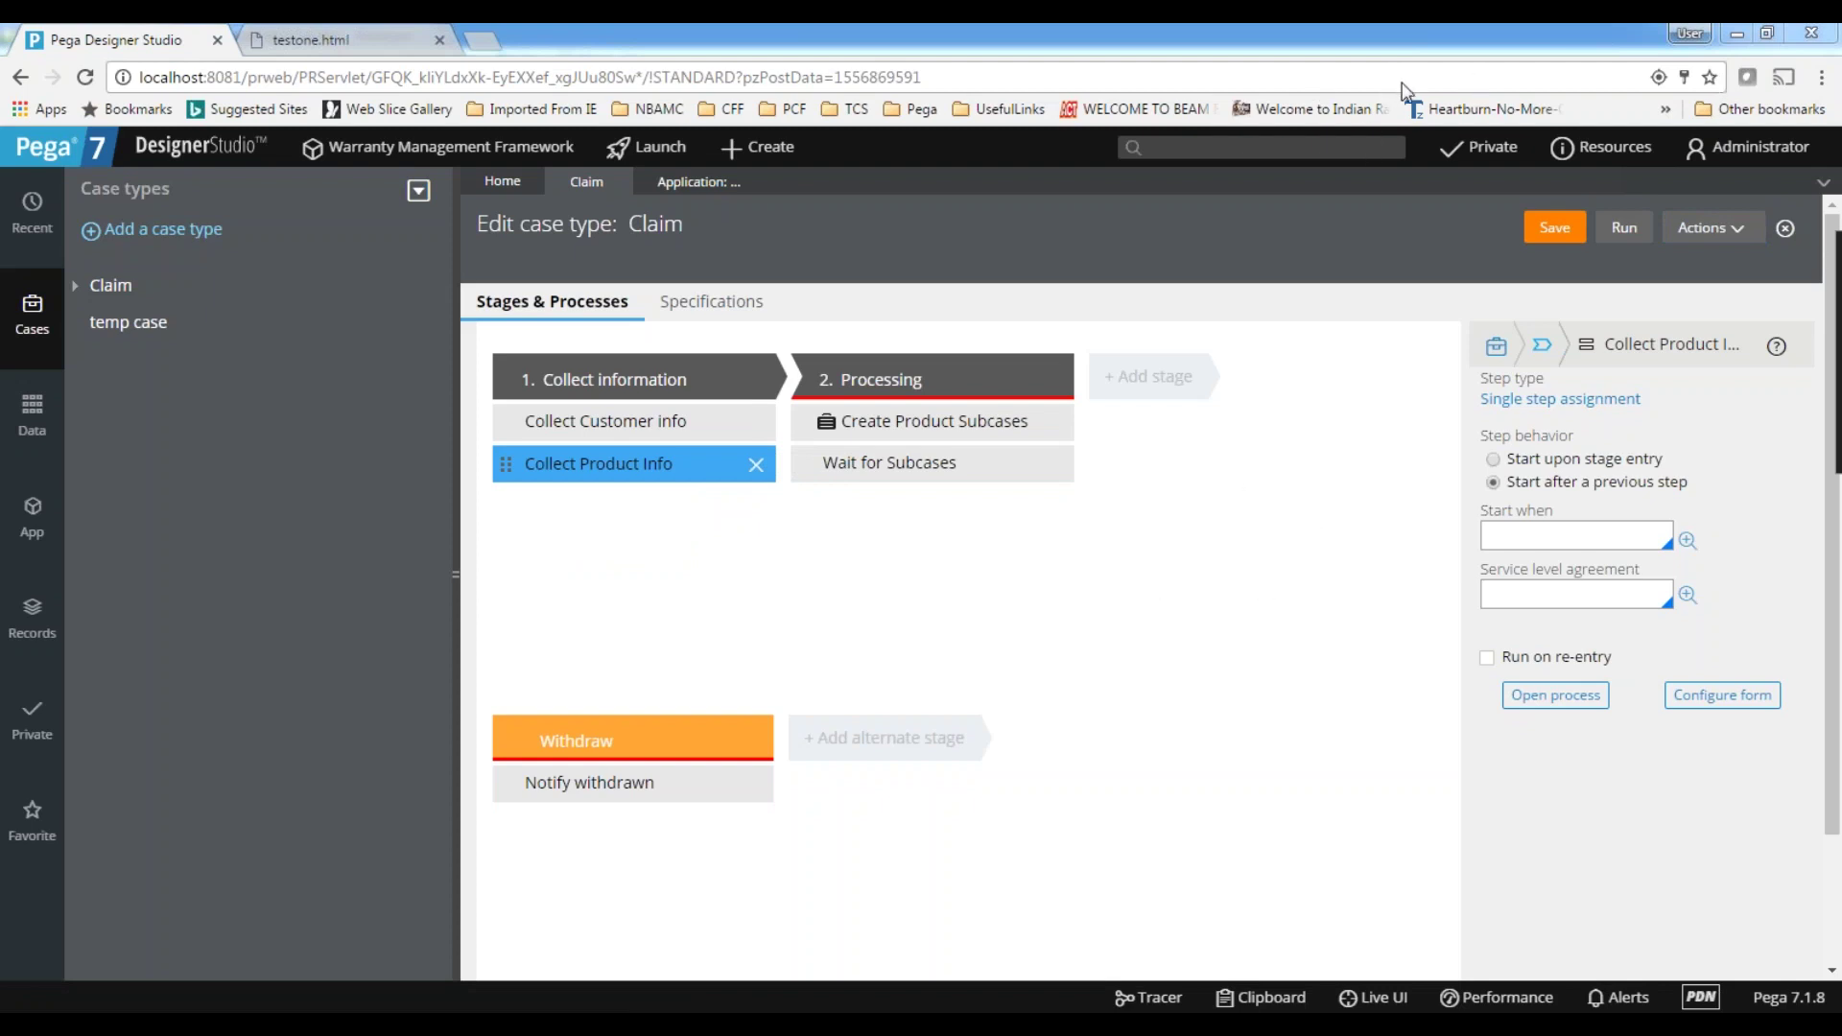
key(alt+Tab)
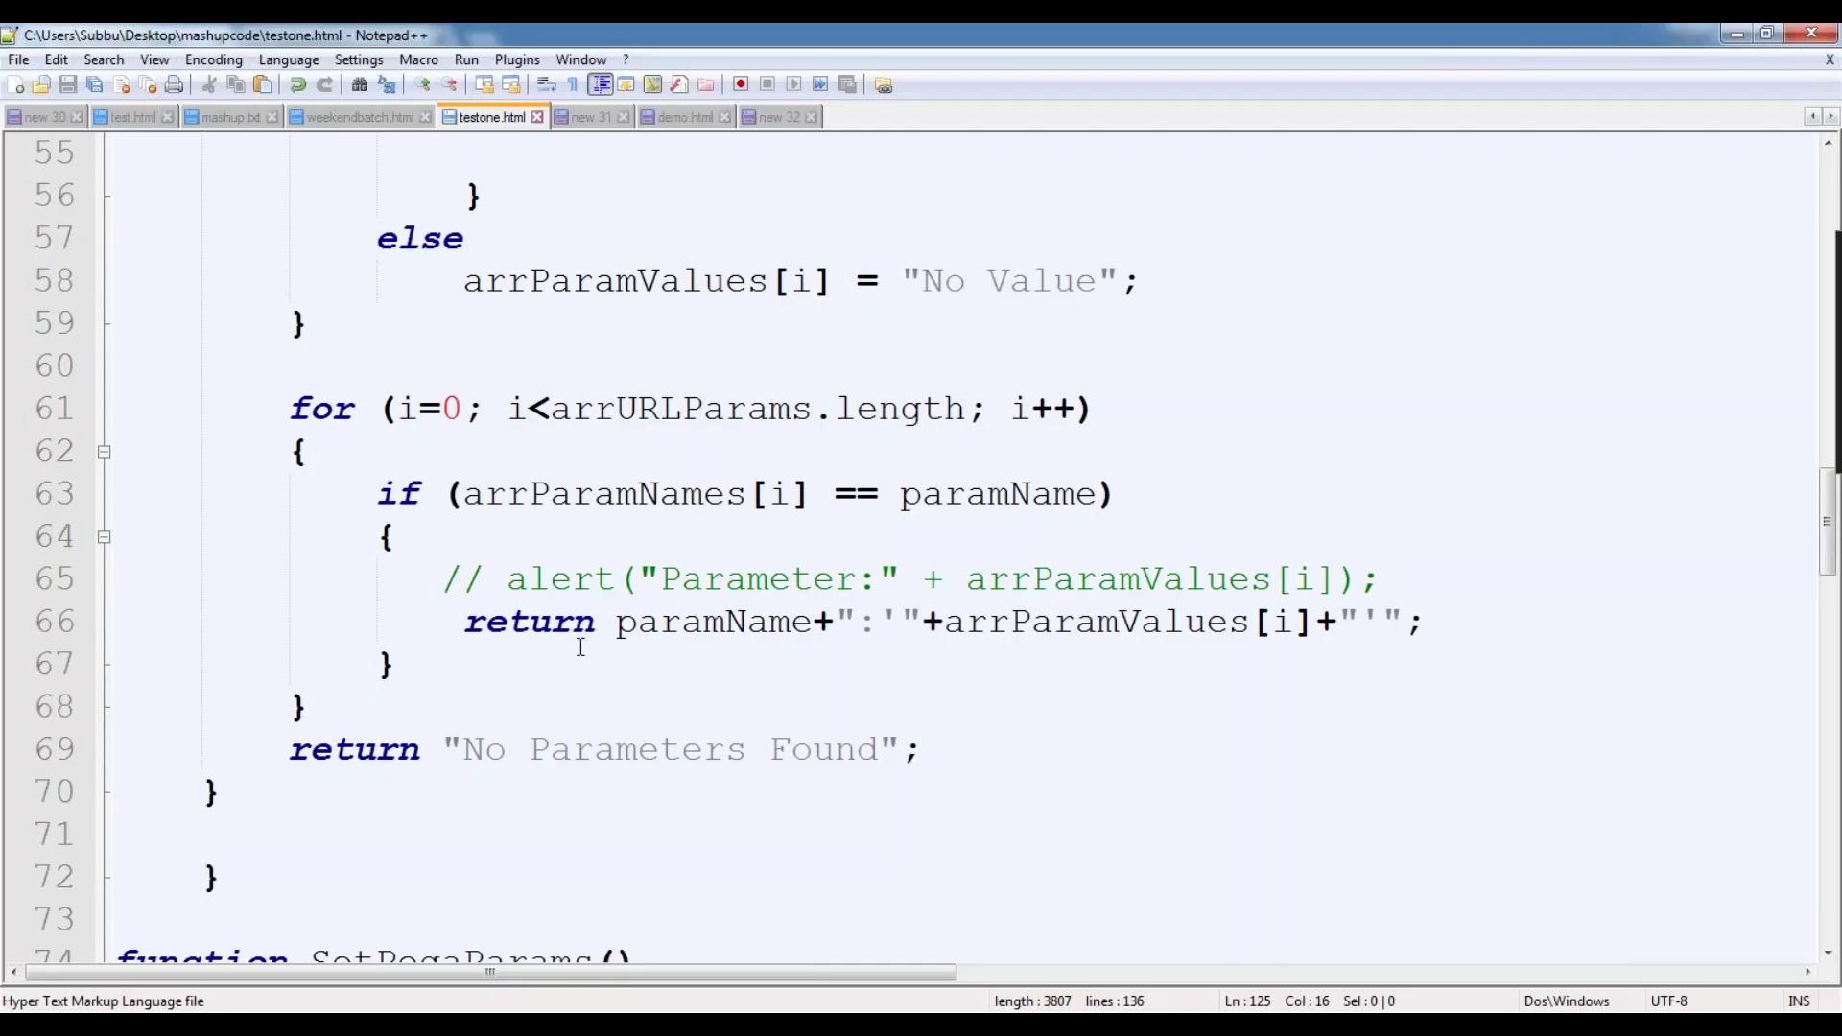
scroll(581, 648, up, 7)
scroll(581, 647, up, 1)
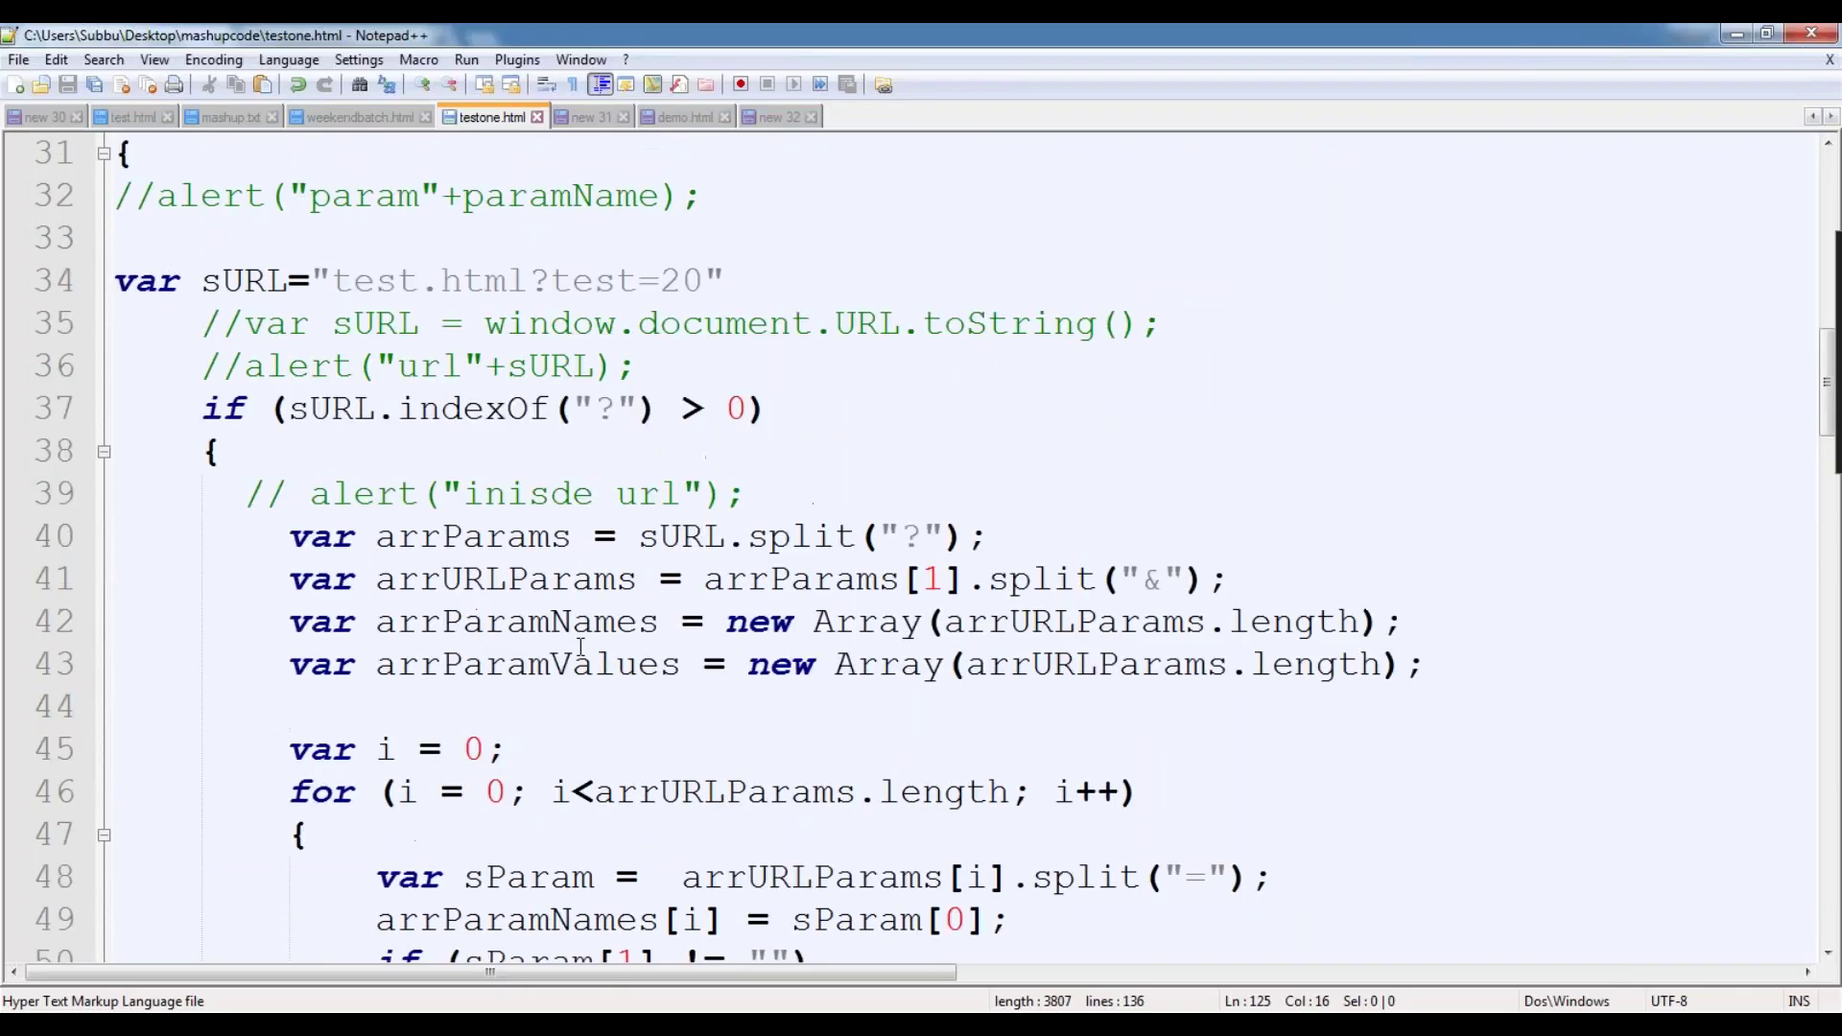
scroll(581, 648, up, 10)
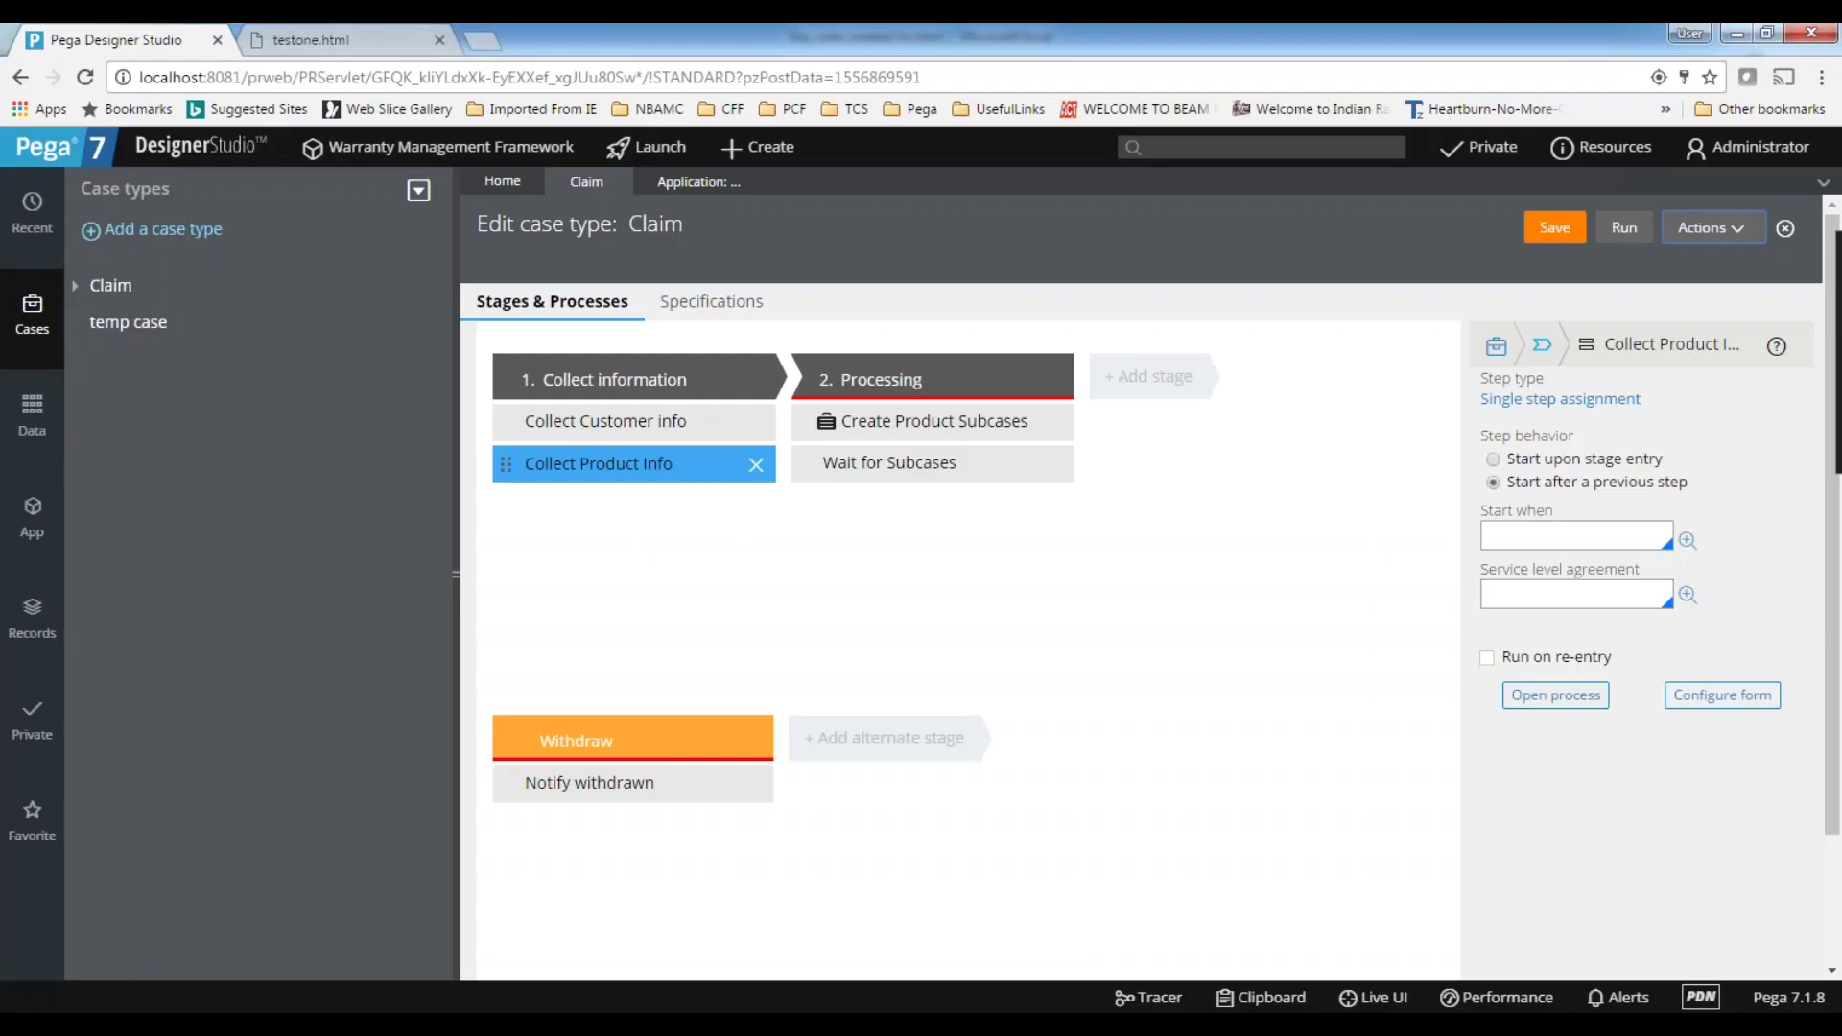
- Generate the mashup code for the Claim case type in Pega Designer Studio, examine its gateway URL, and close the dialog
click(1709, 227)
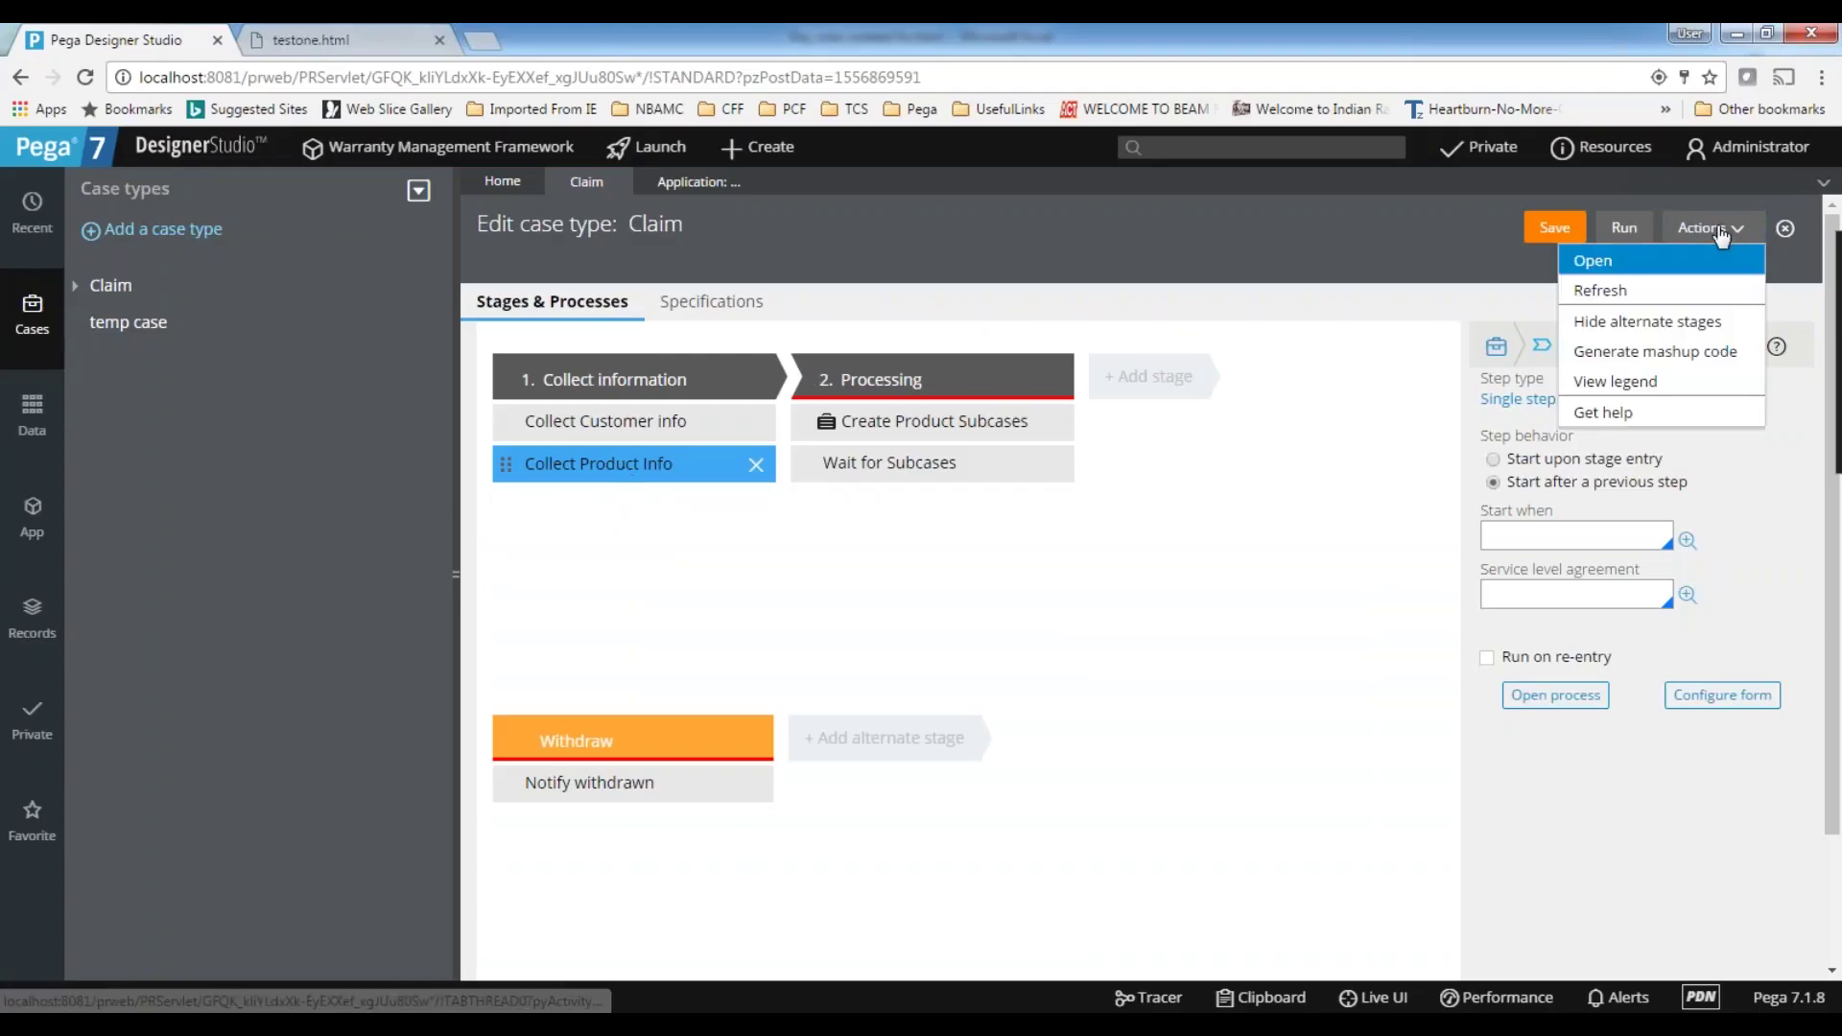
click(1686, 357)
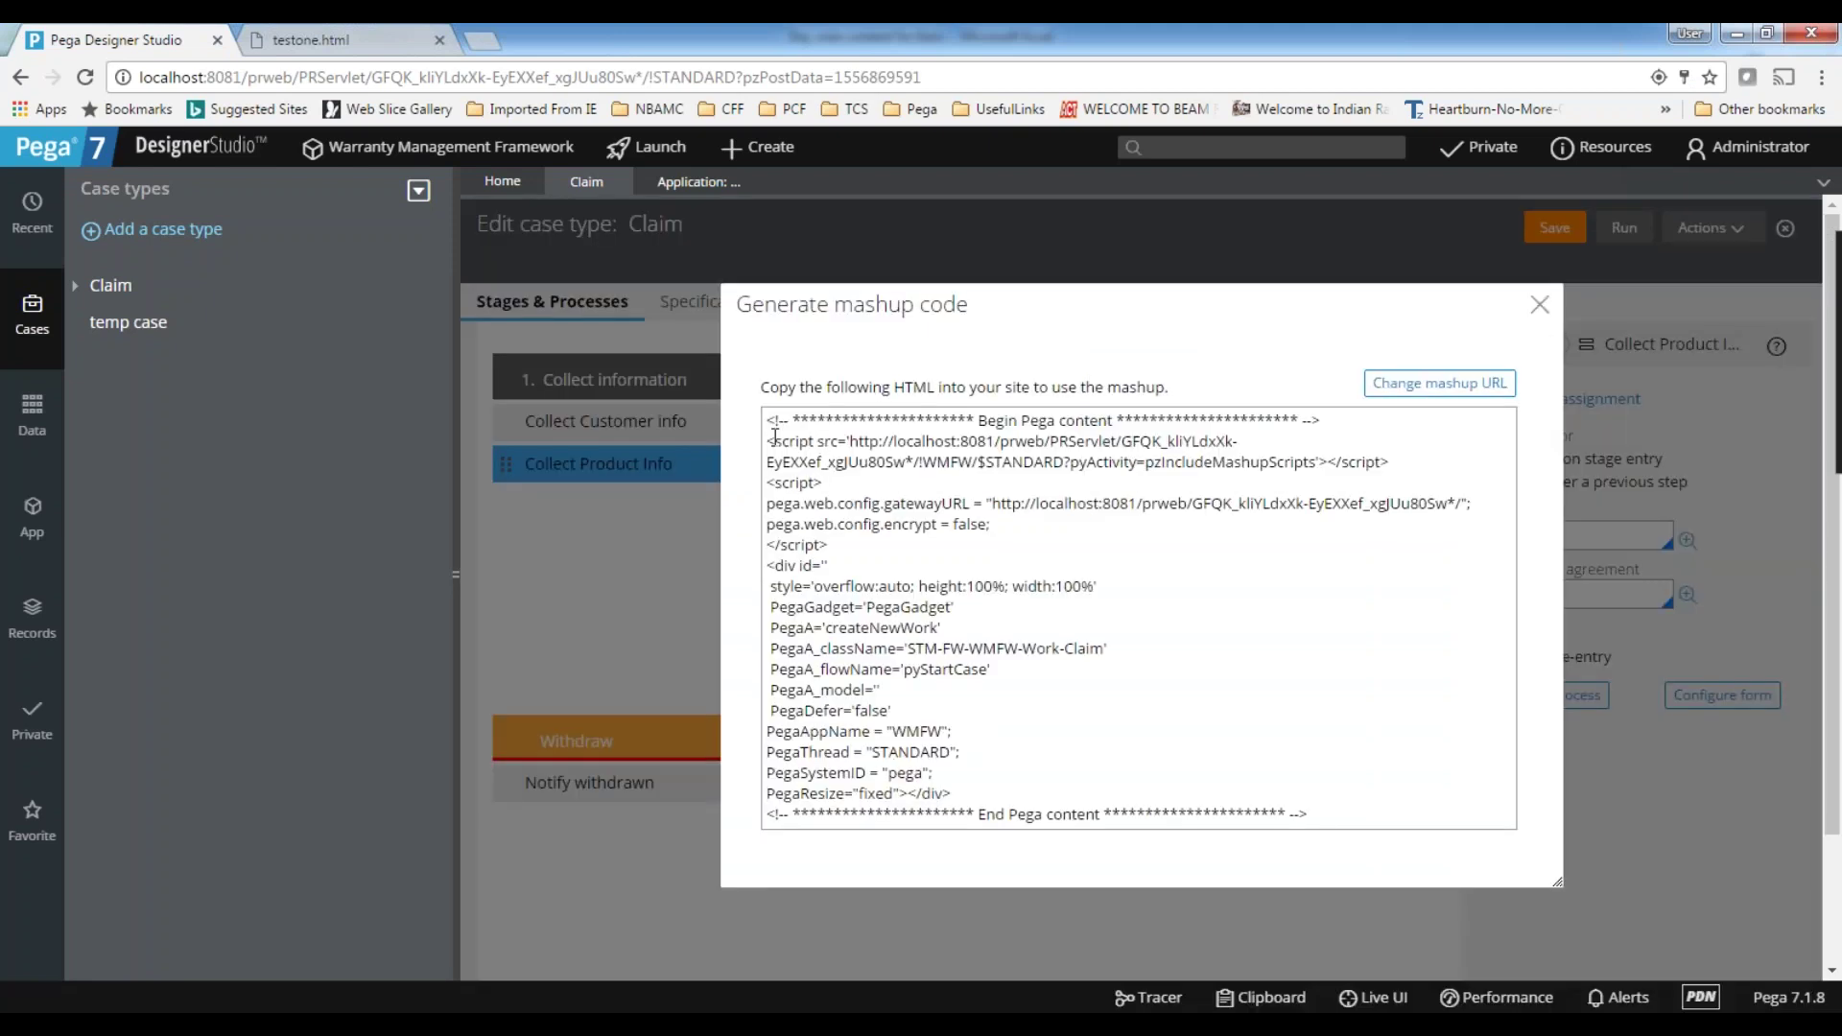
drag(767, 420, 1382, 848)
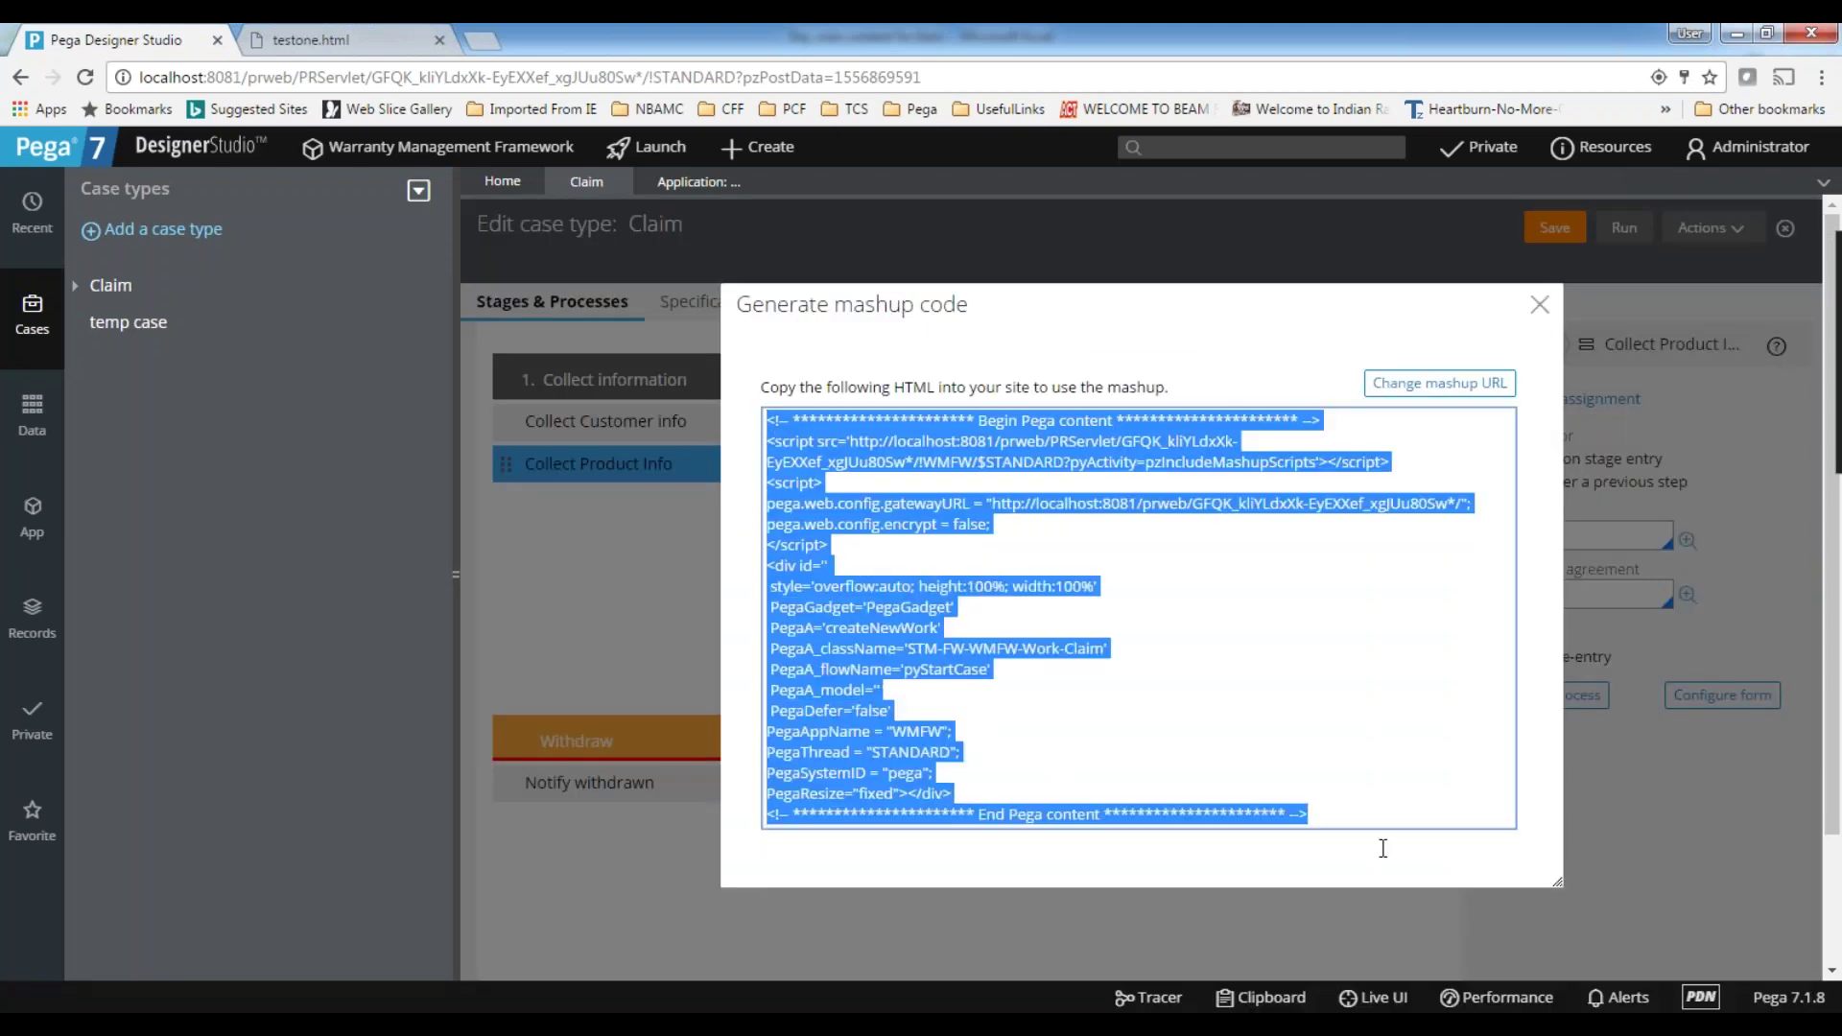
click(1128, 593)
double_click(1073, 509)
click(1176, 581)
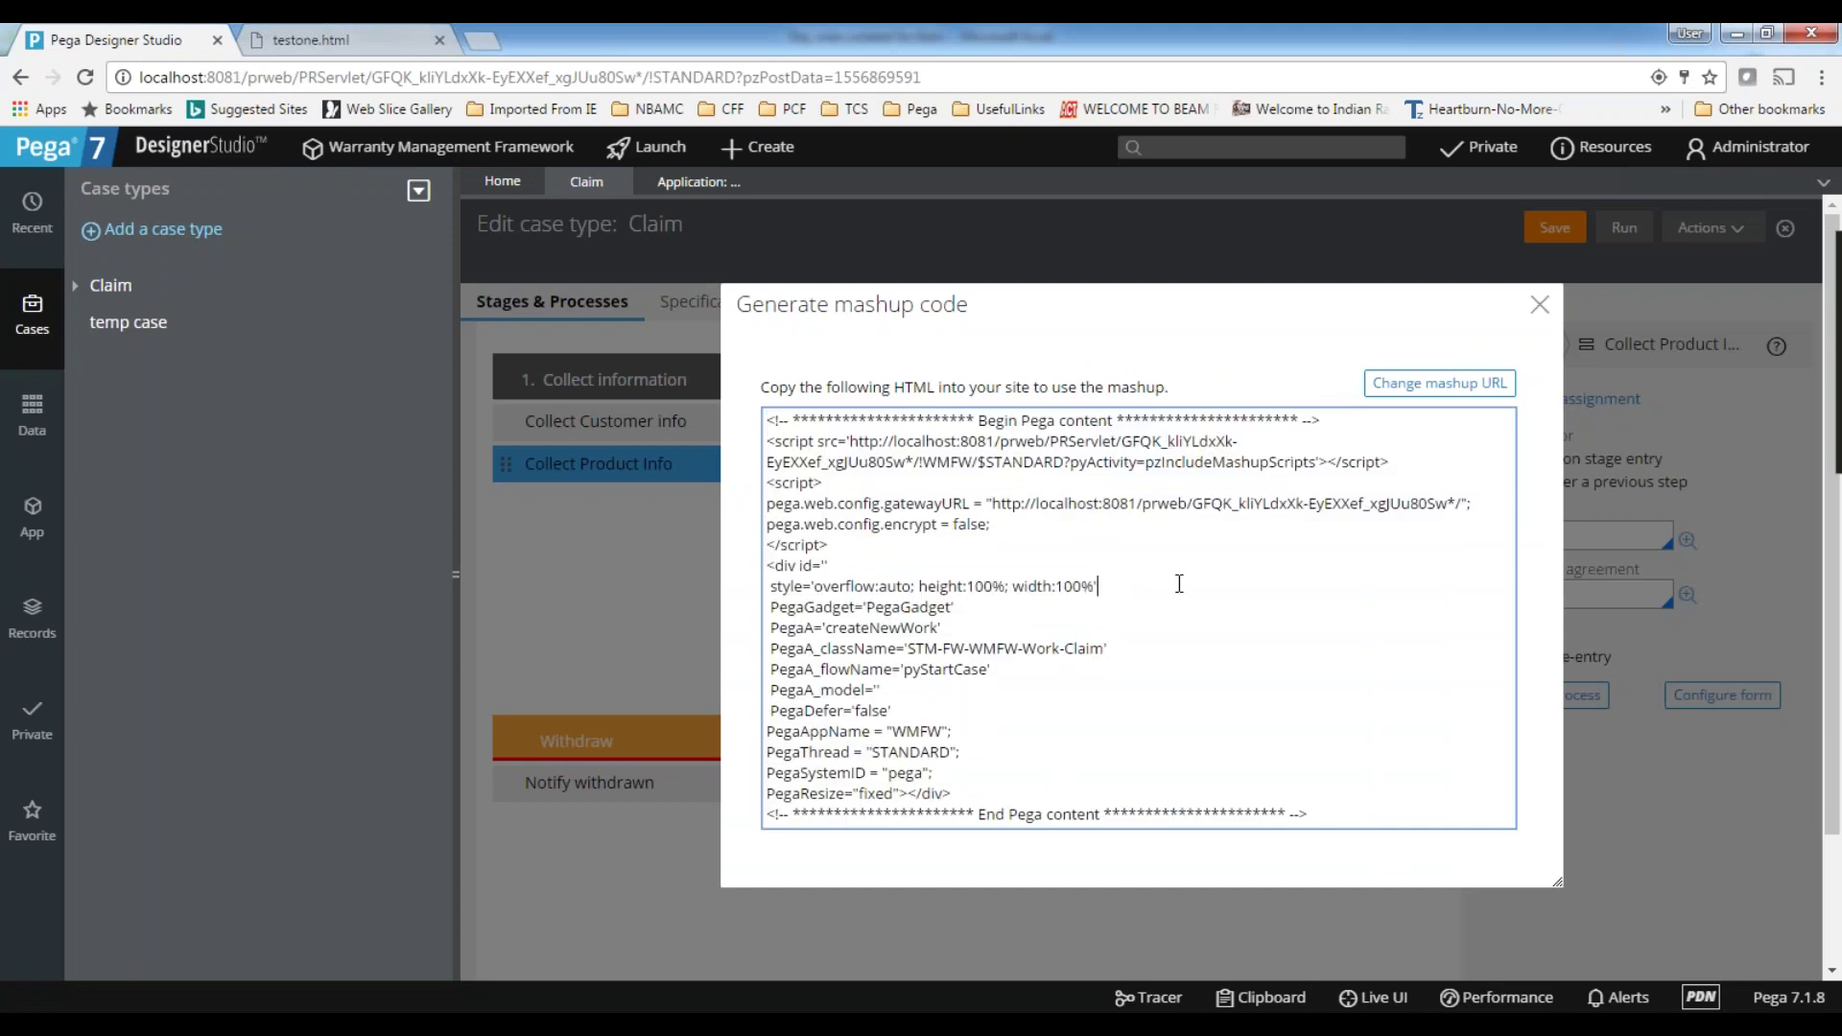
double_click(1130, 506)
click(1218, 628)
click(1540, 309)
click(1548, 235)
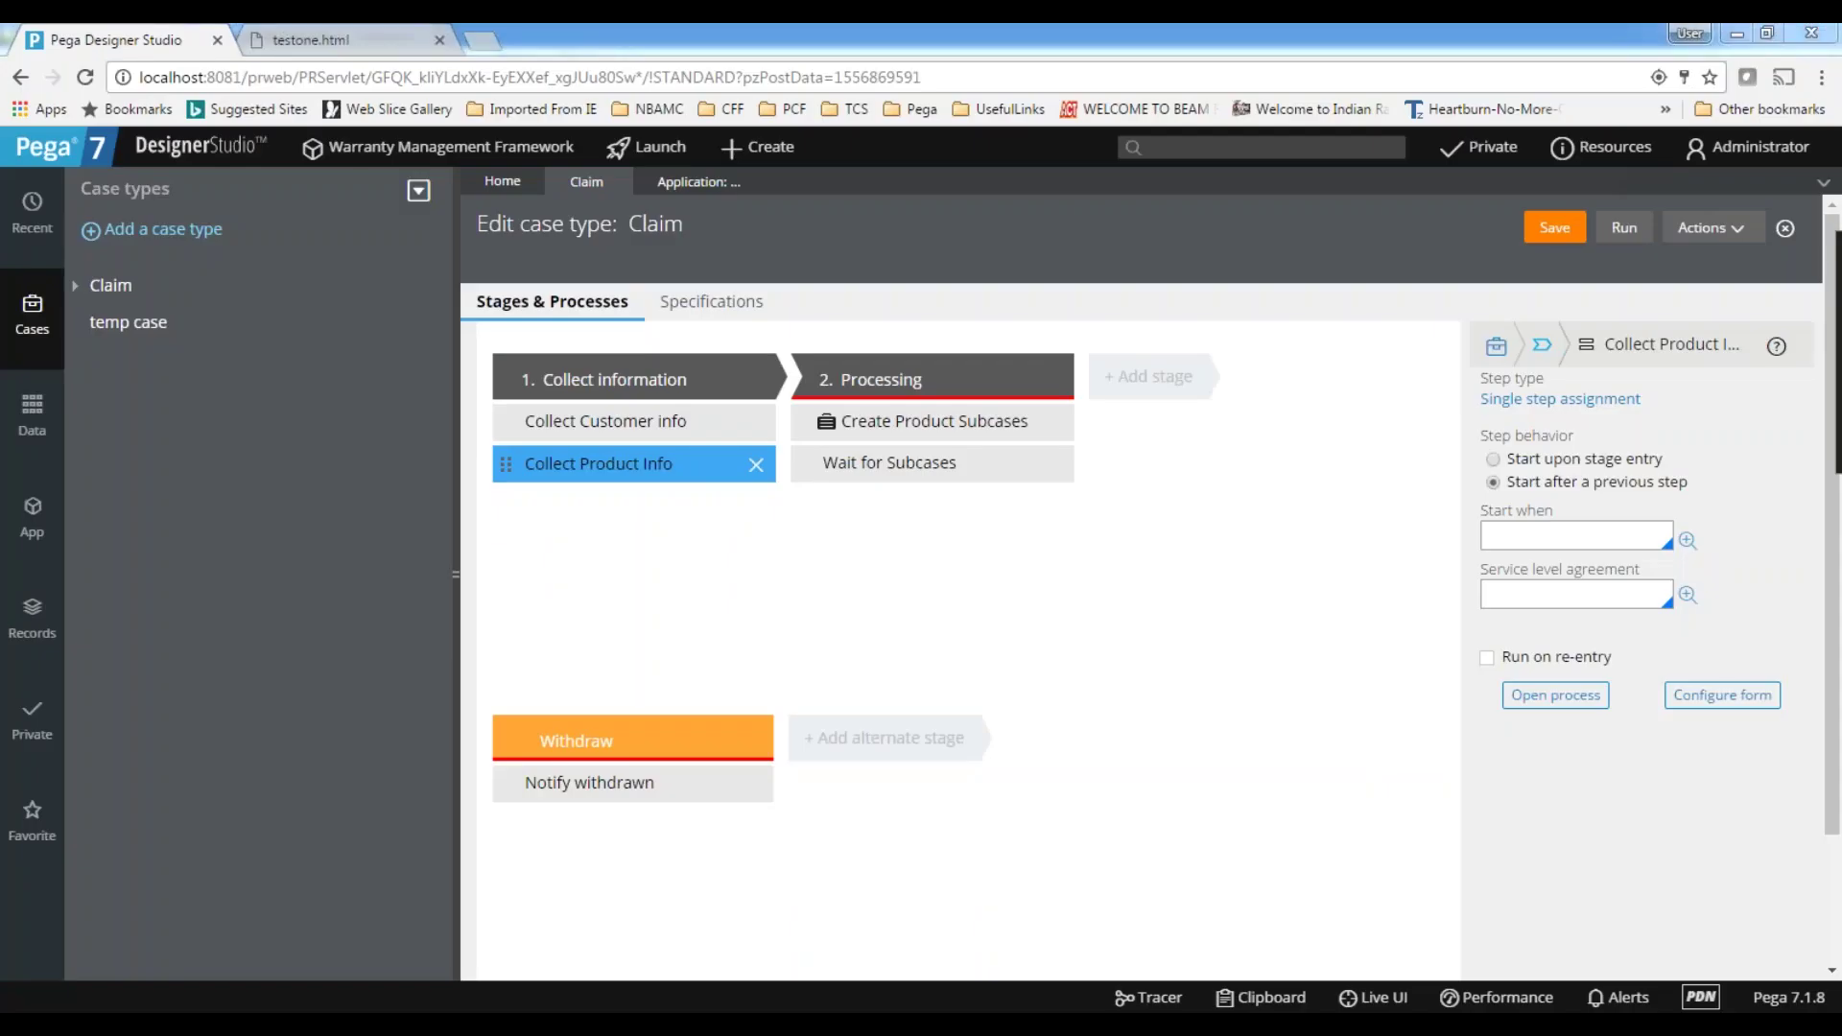
- Switch to testone.html in Notepad++ and examine the Open button's value and its showDiv call in the body
key(alt+Tab)
scroll(284, 494, down, 5)
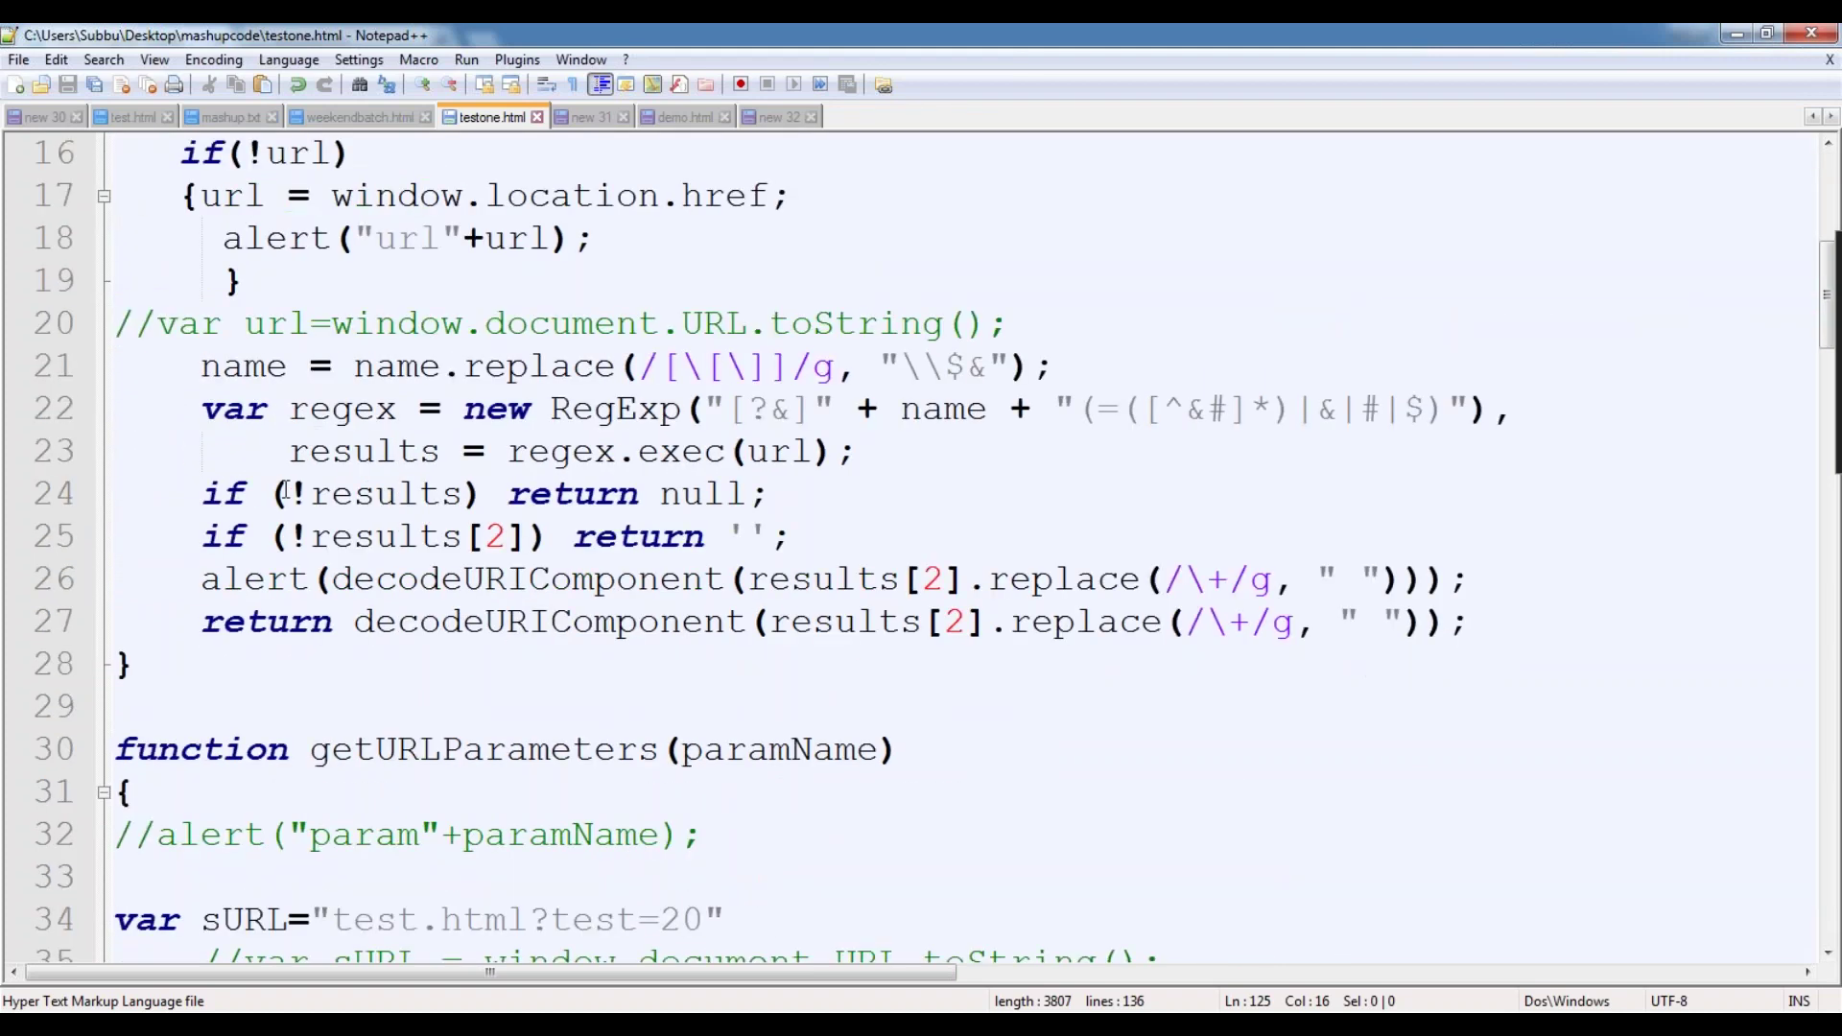
scroll(284, 493, down, 11)
scroll(285, 489, down, 18)
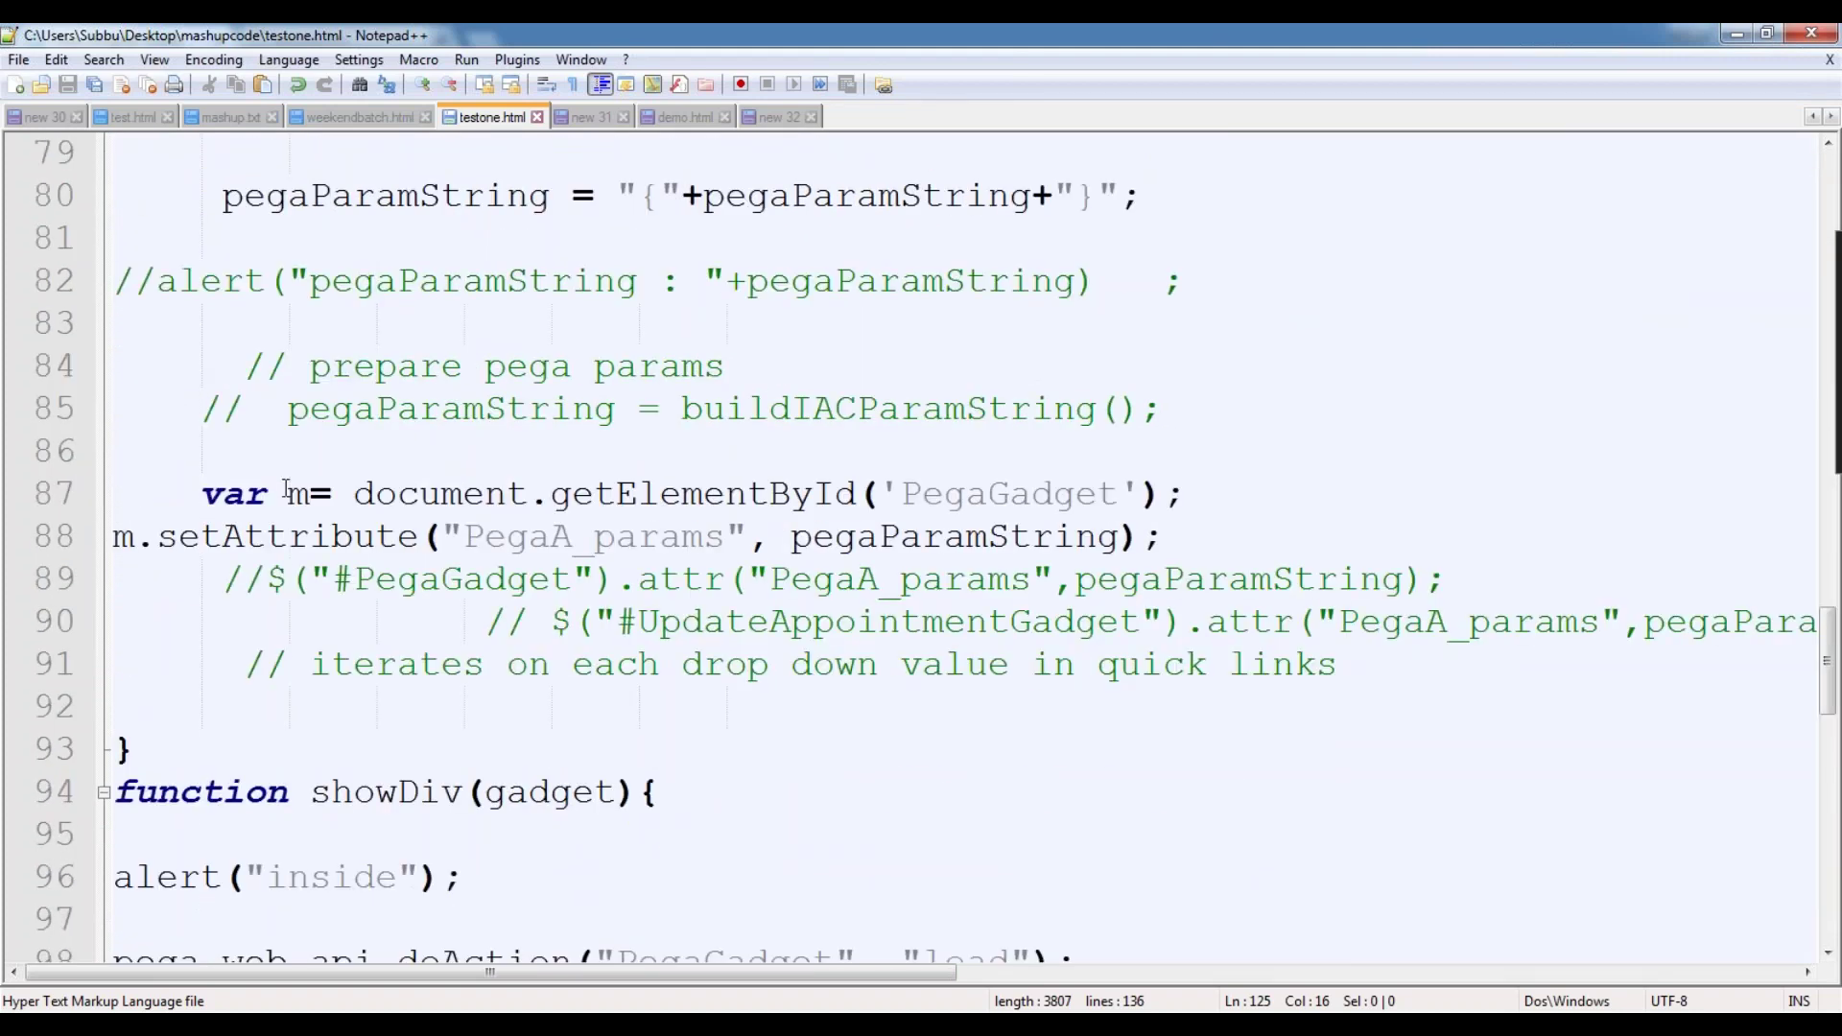
scroll(285, 488, down, 4)
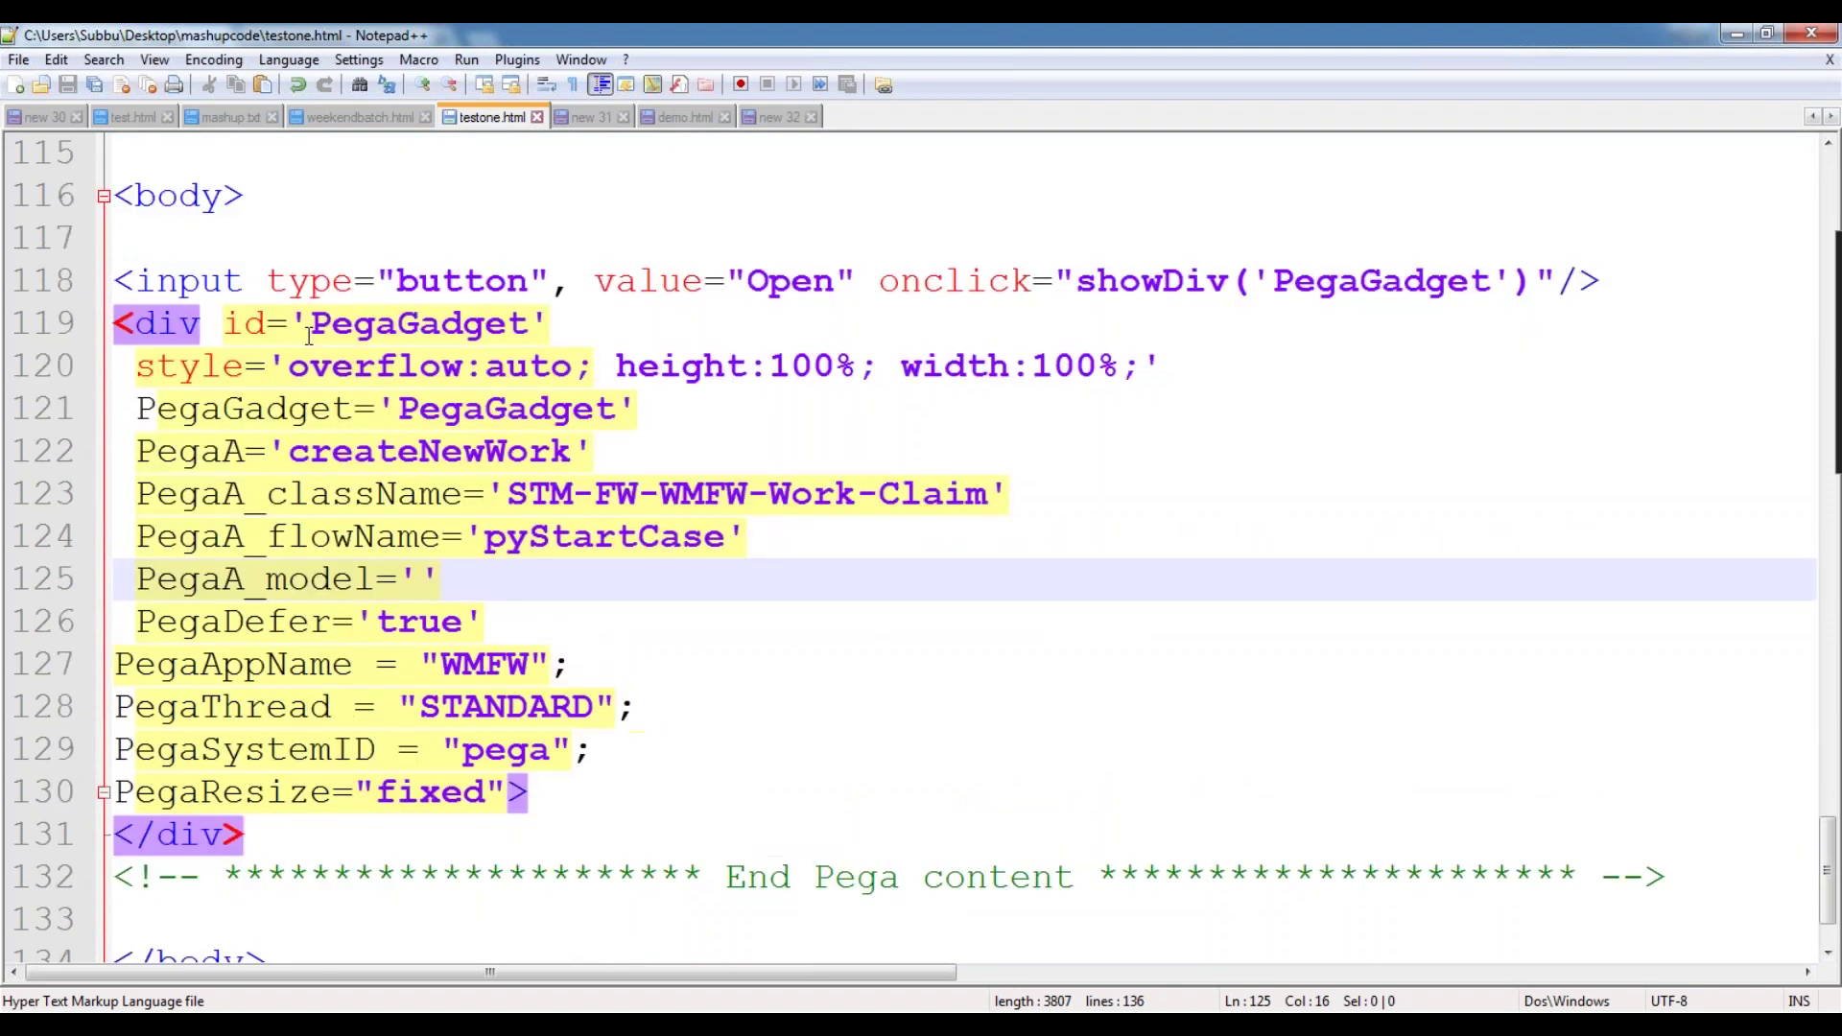
double_click(809, 283)
double_click(1151, 281)
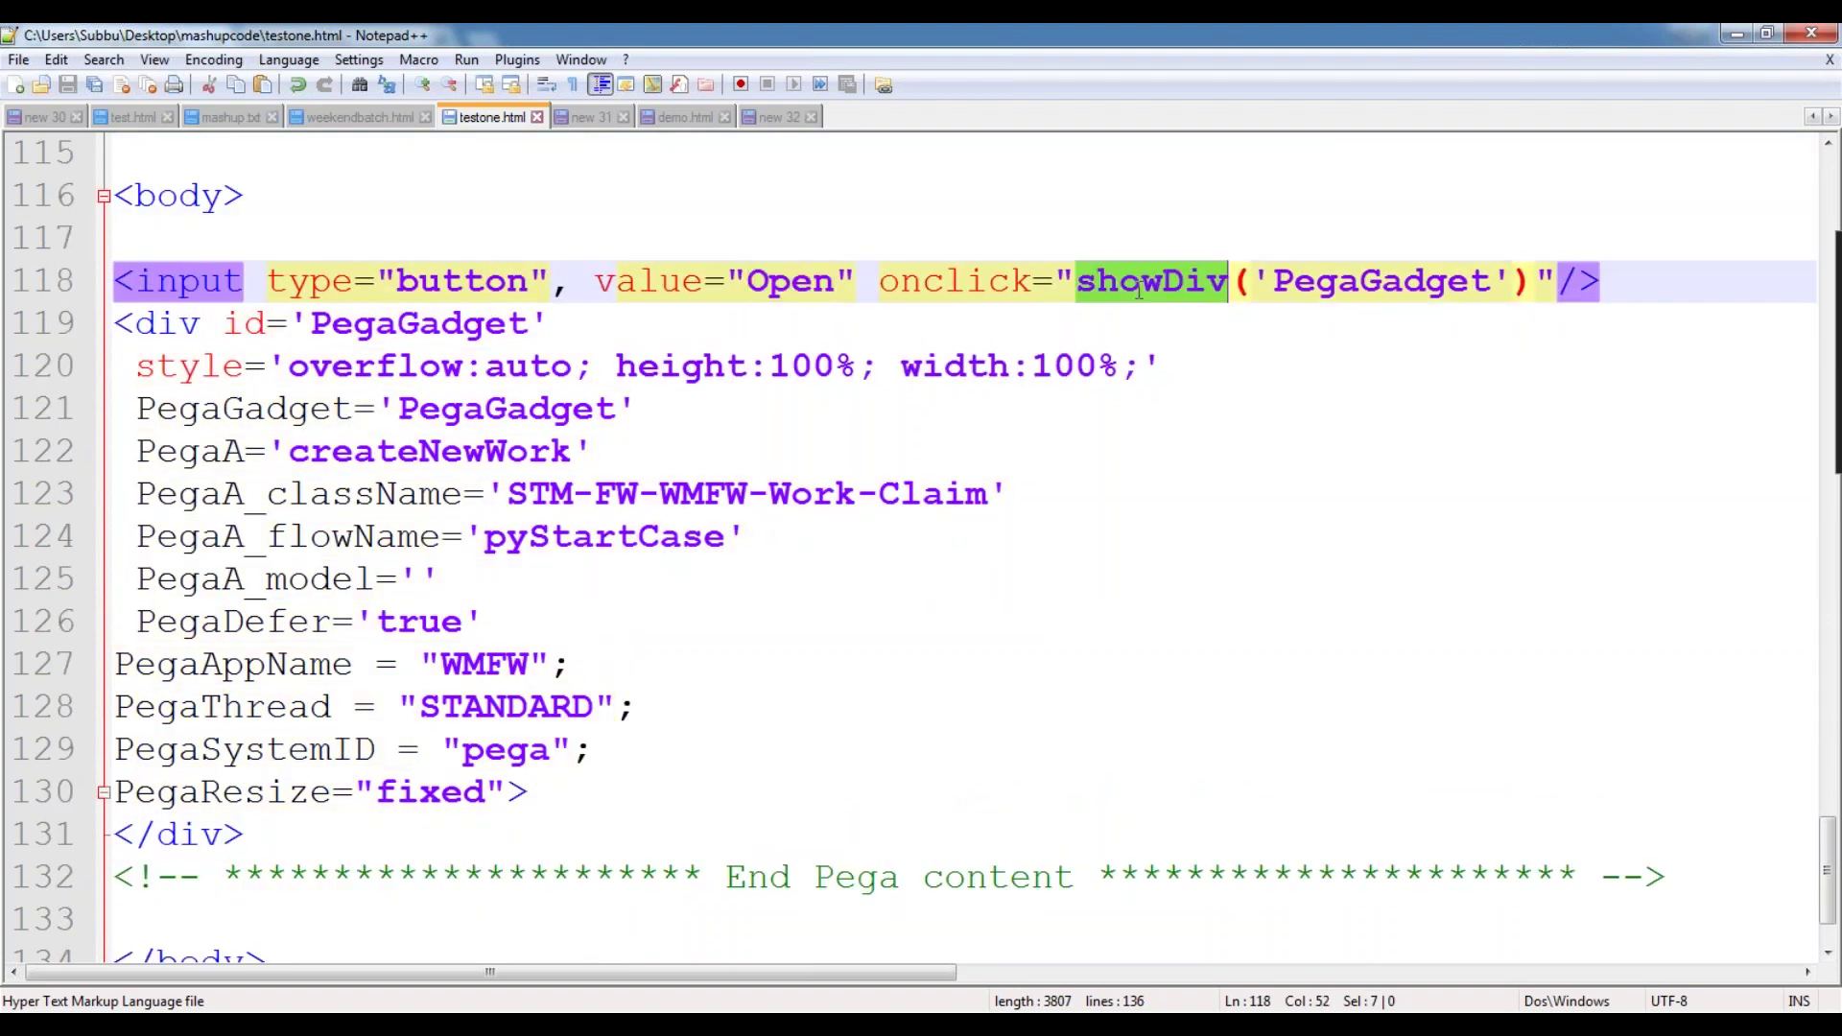
- Examine the whole PegaGadget div block in testone.html, including its id and its overflow and height settings
drag(114, 323, 350, 834)
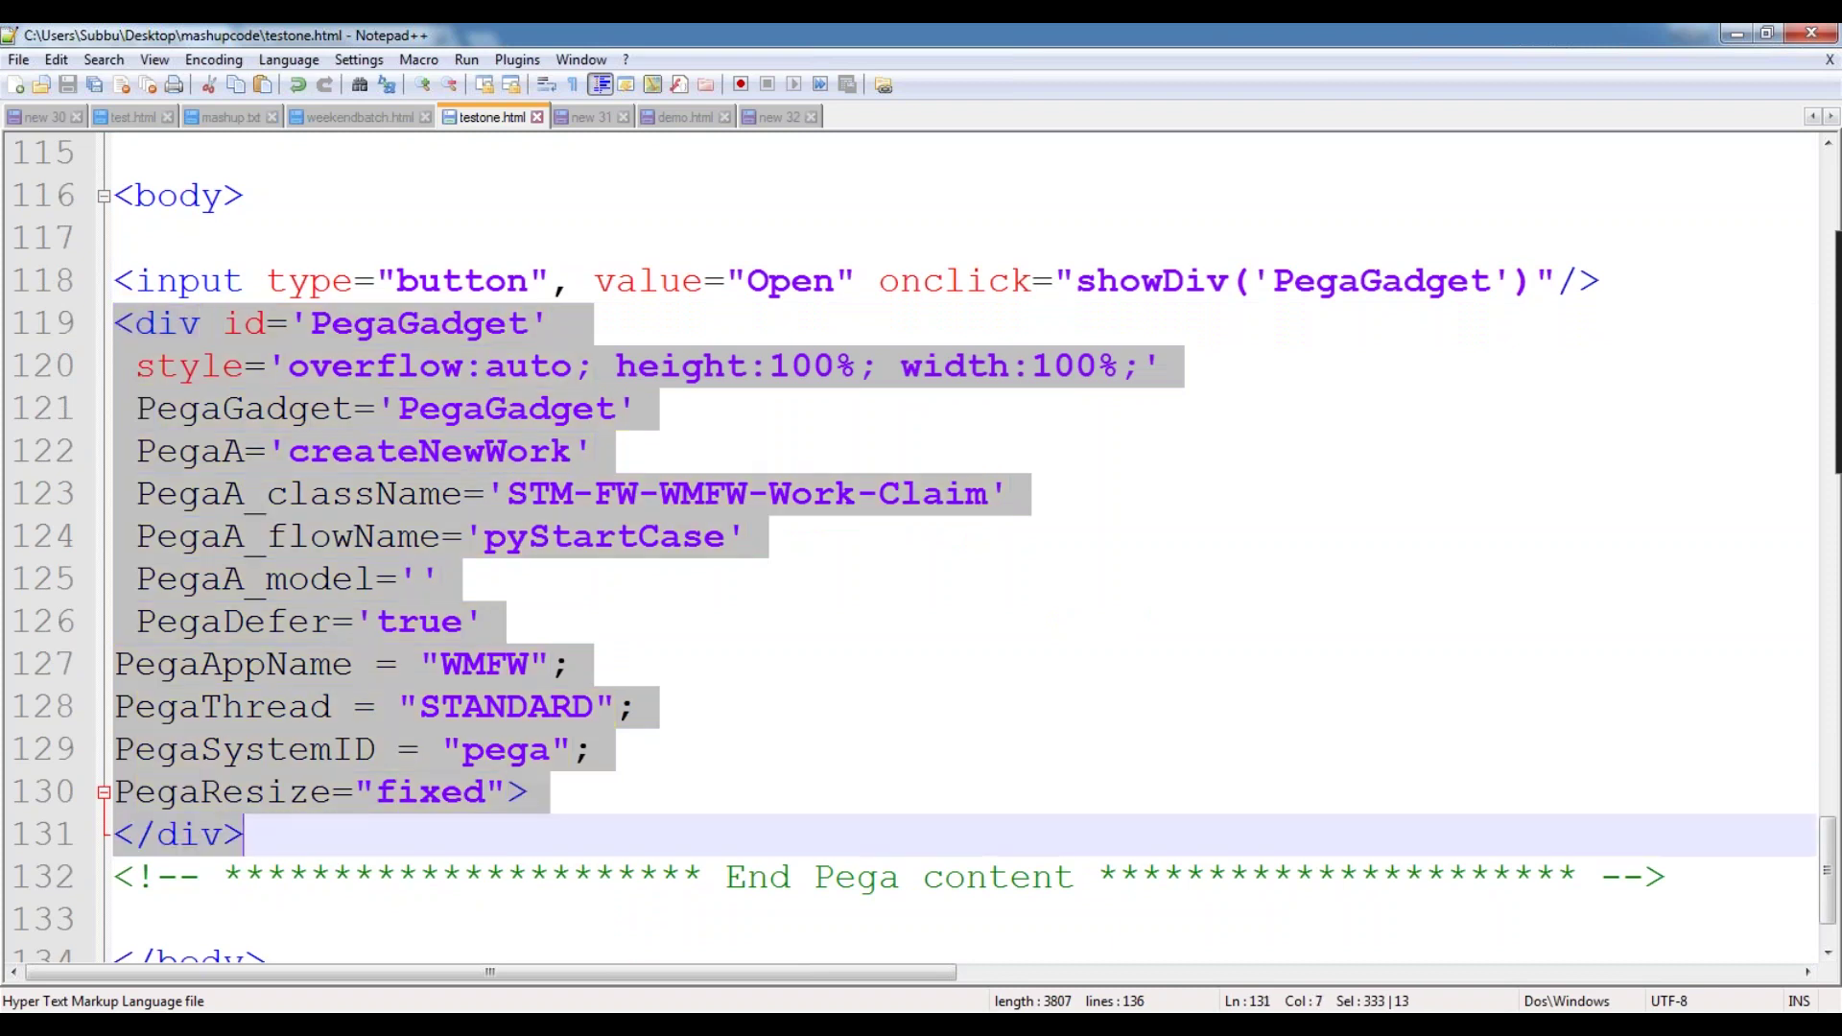
double_click(398, 335)
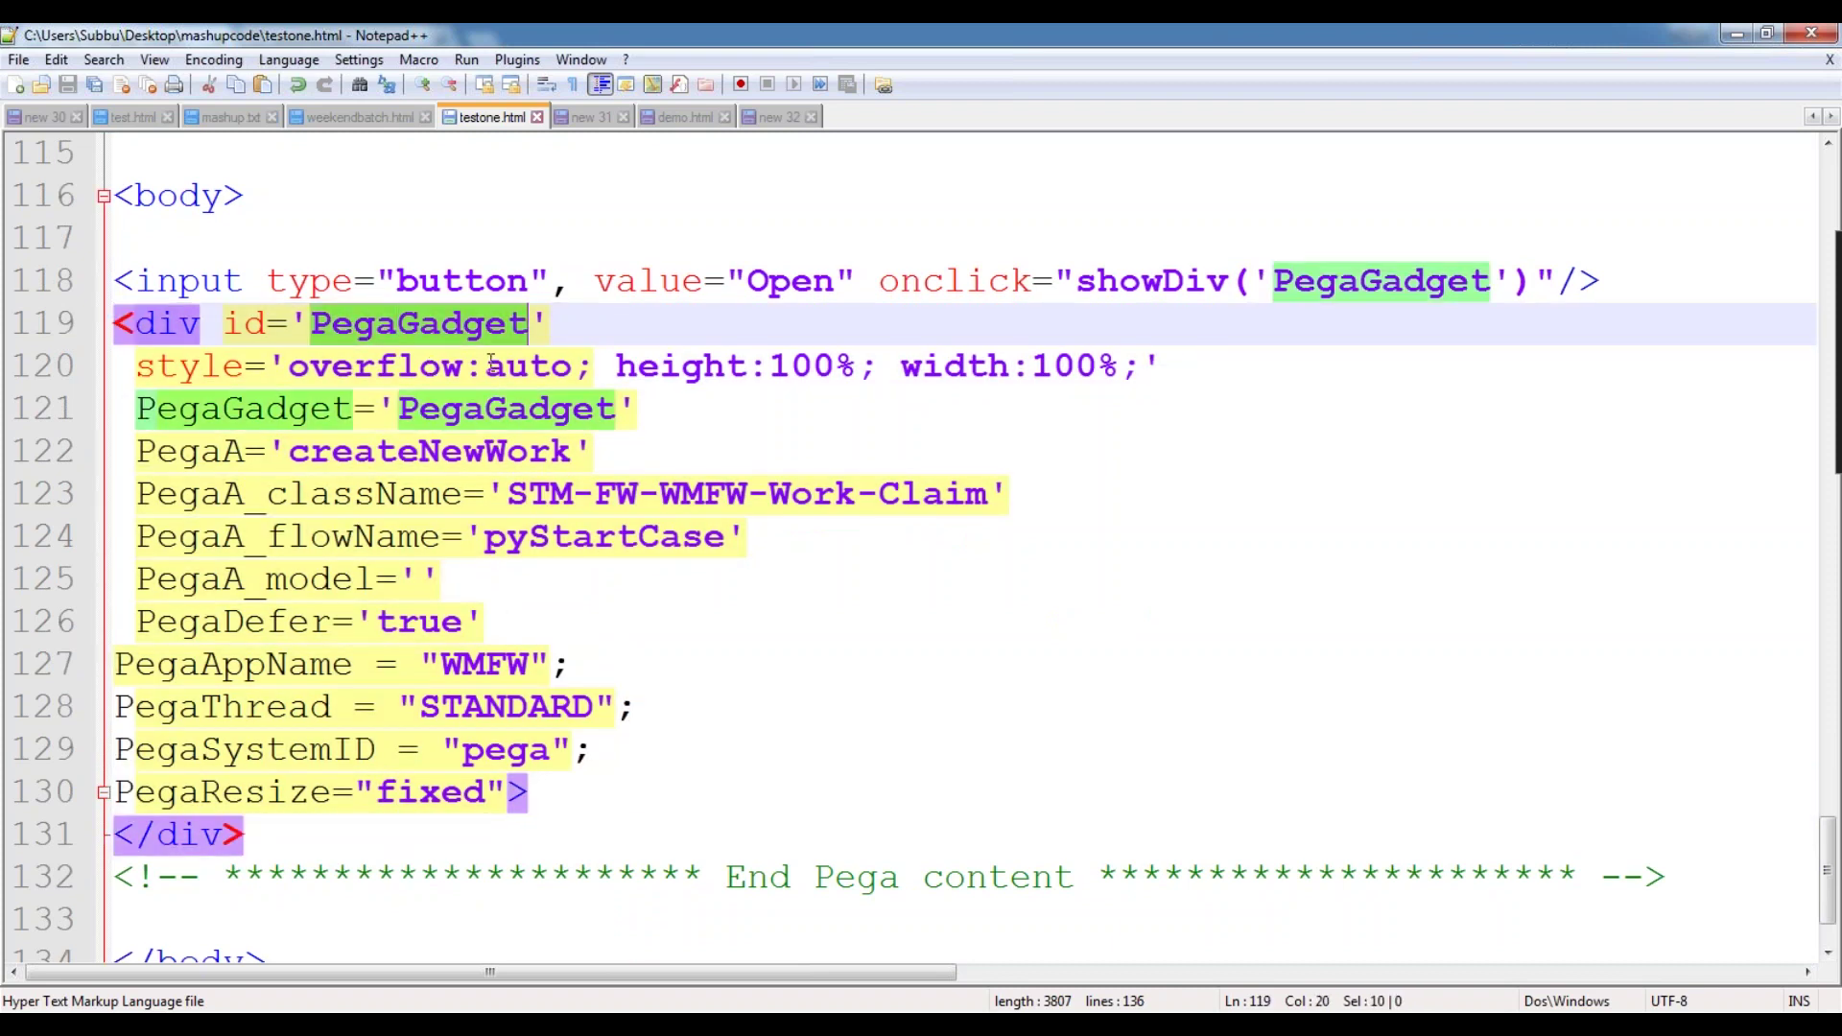
double_click(527, 367)
double_click(790, 365)
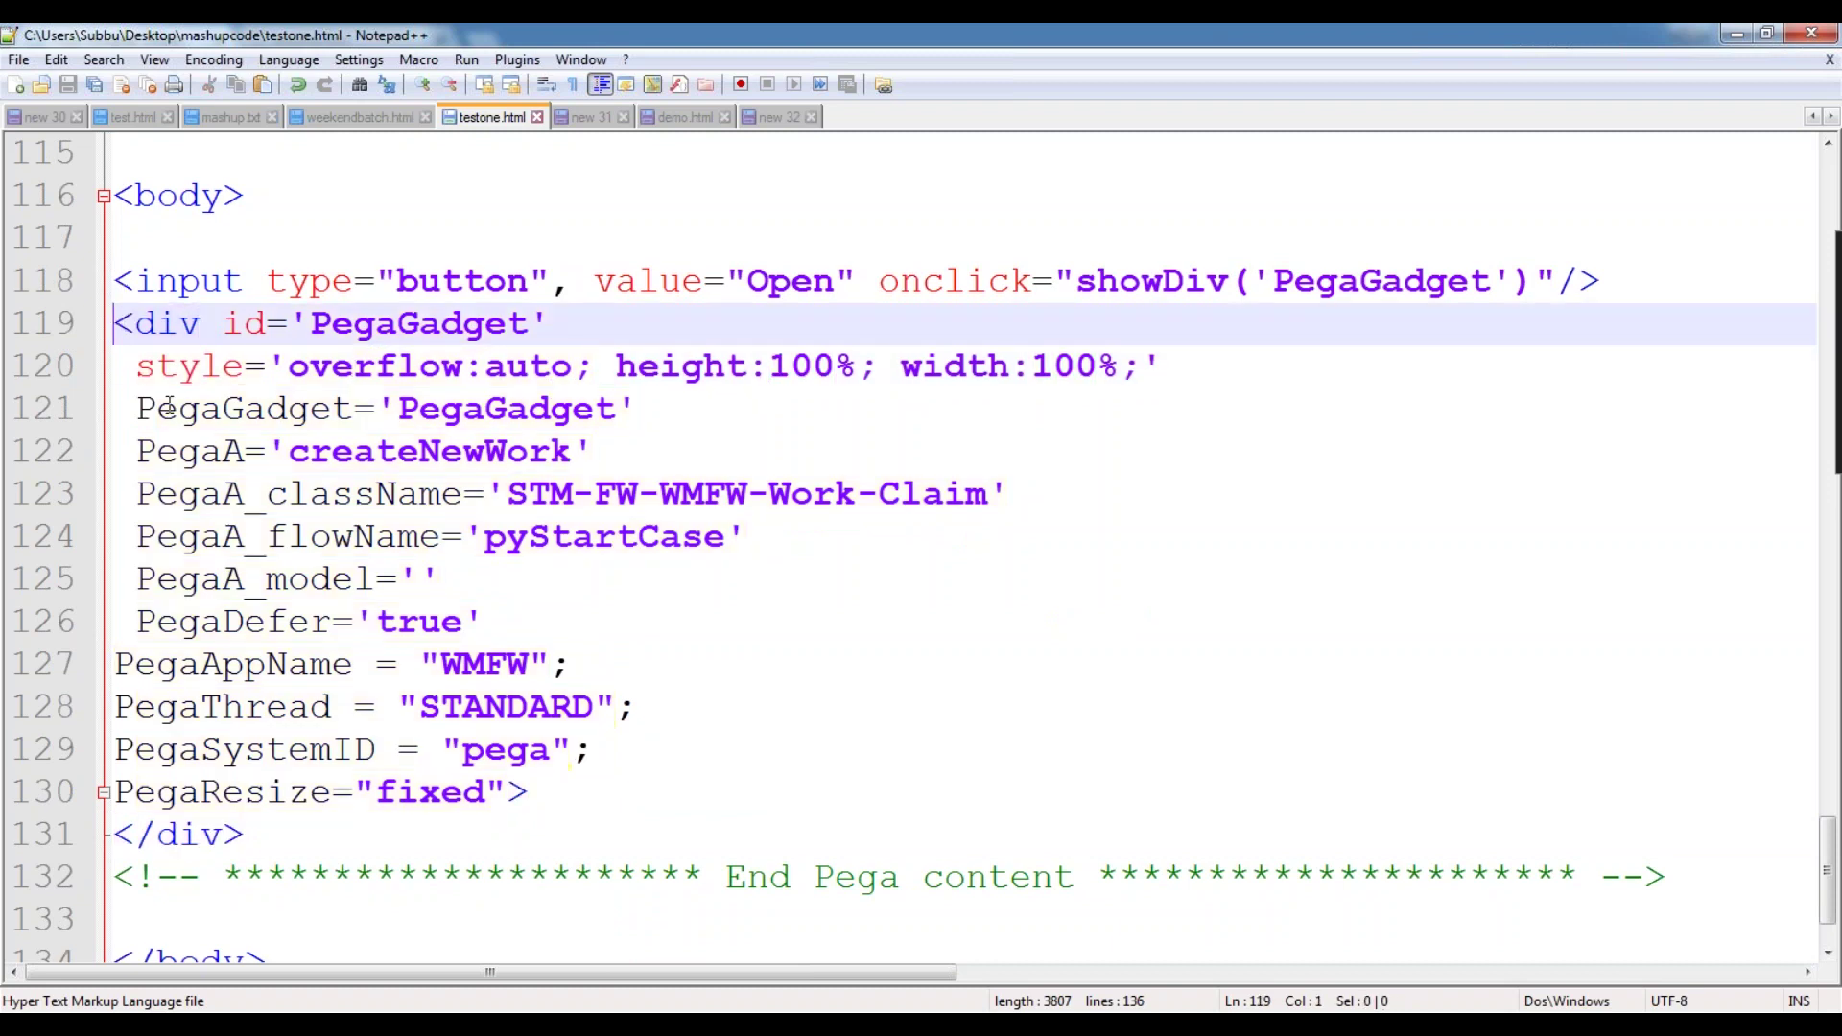
click(122, 325)
click(1057, 622)
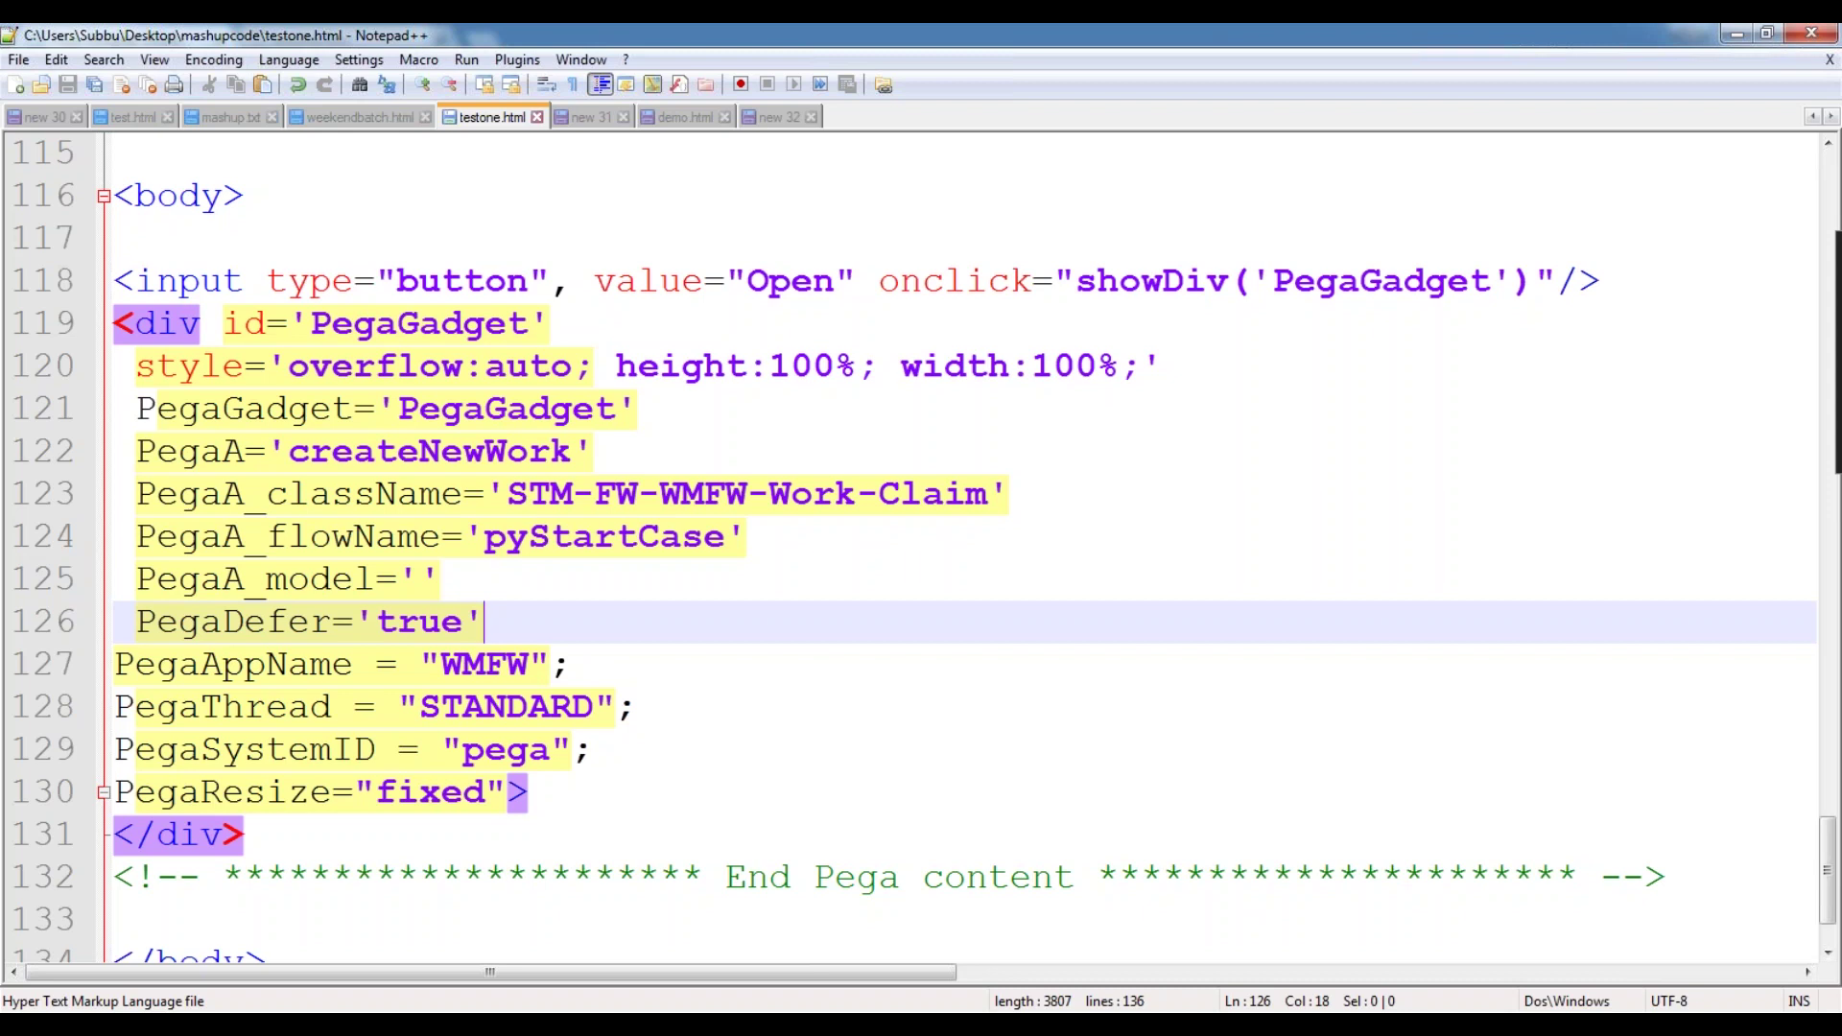
- Return to Pega Designer Studio and save the Claim case type
mouse_move(1116, 1024)
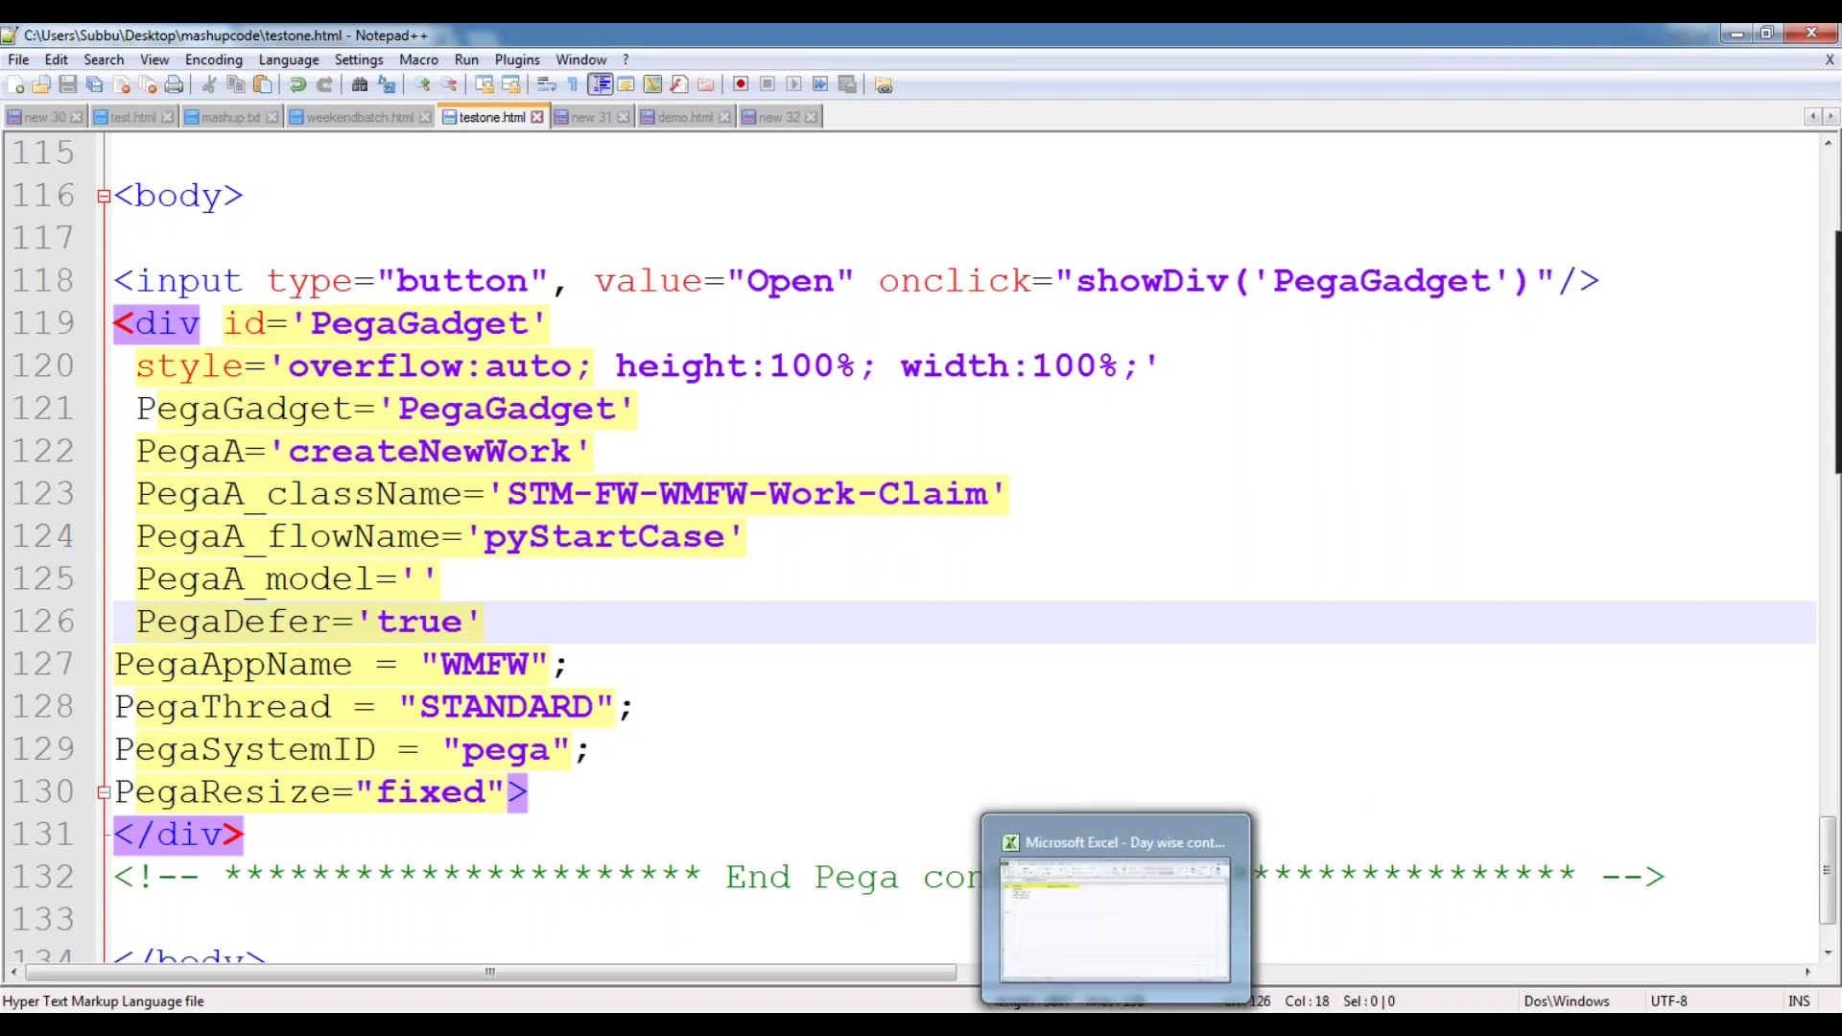
click(845, 1024)
click(1554, 228)
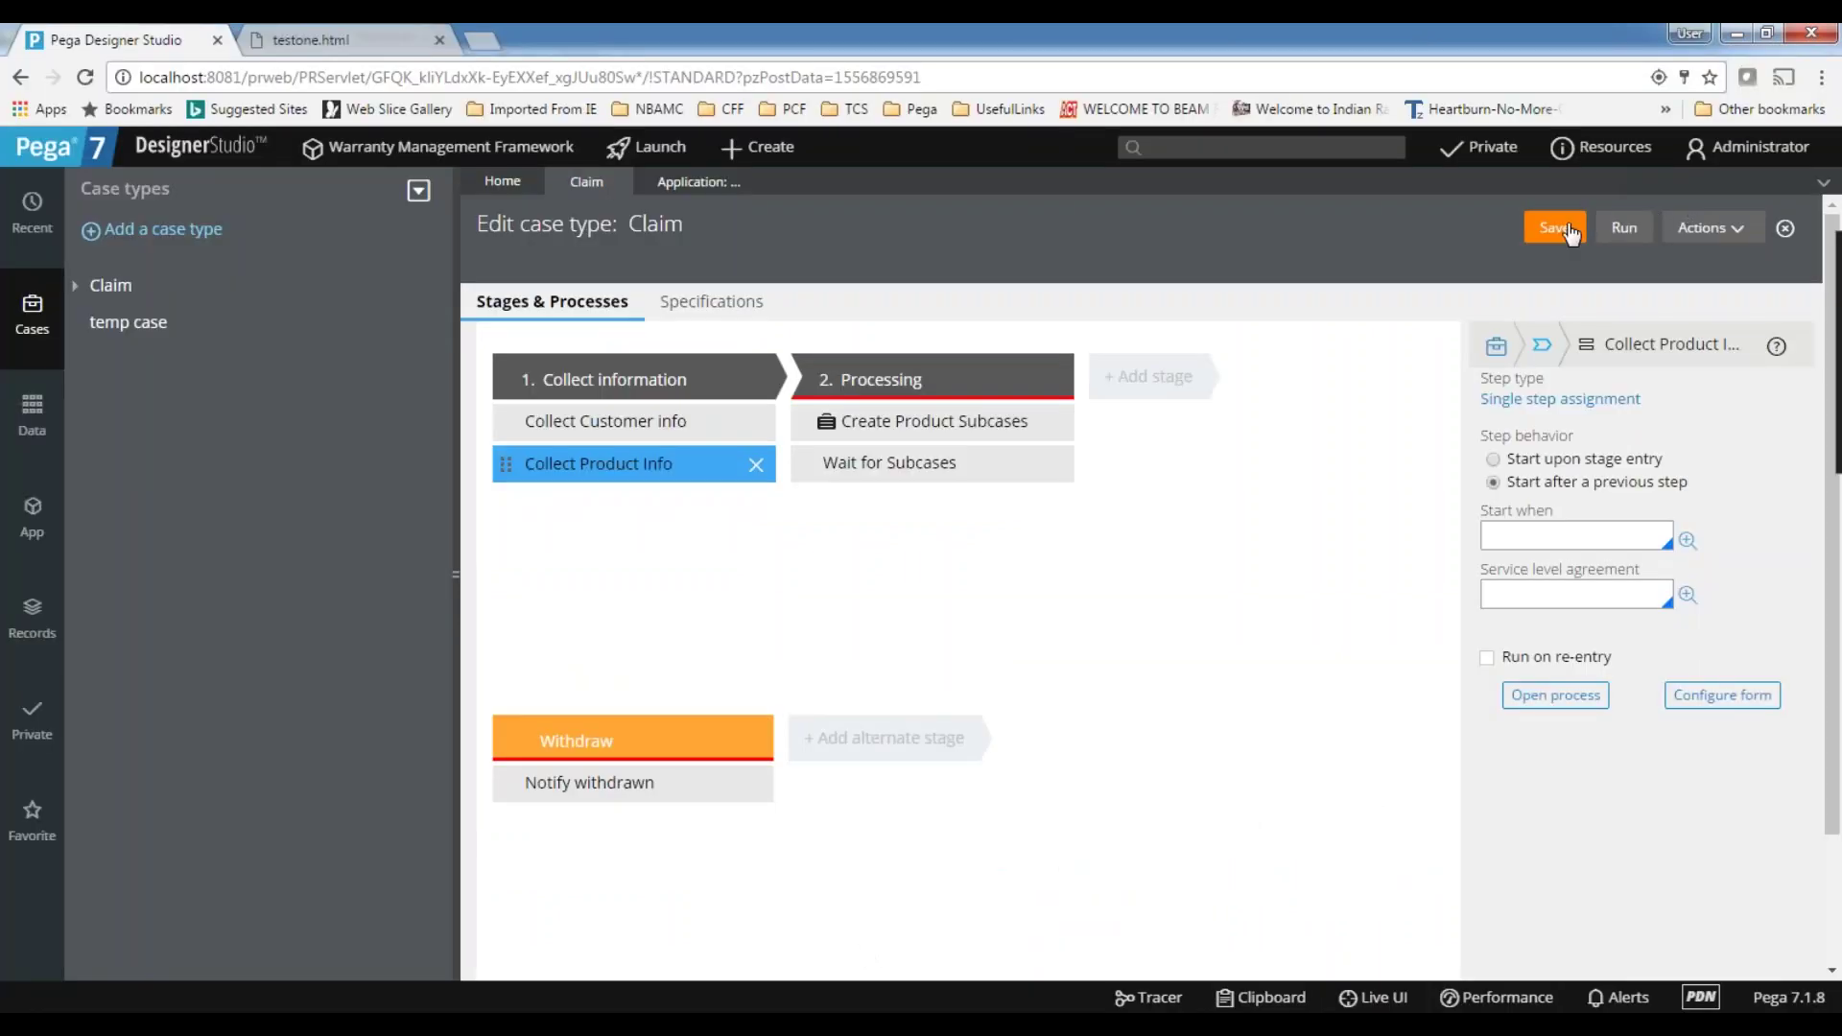